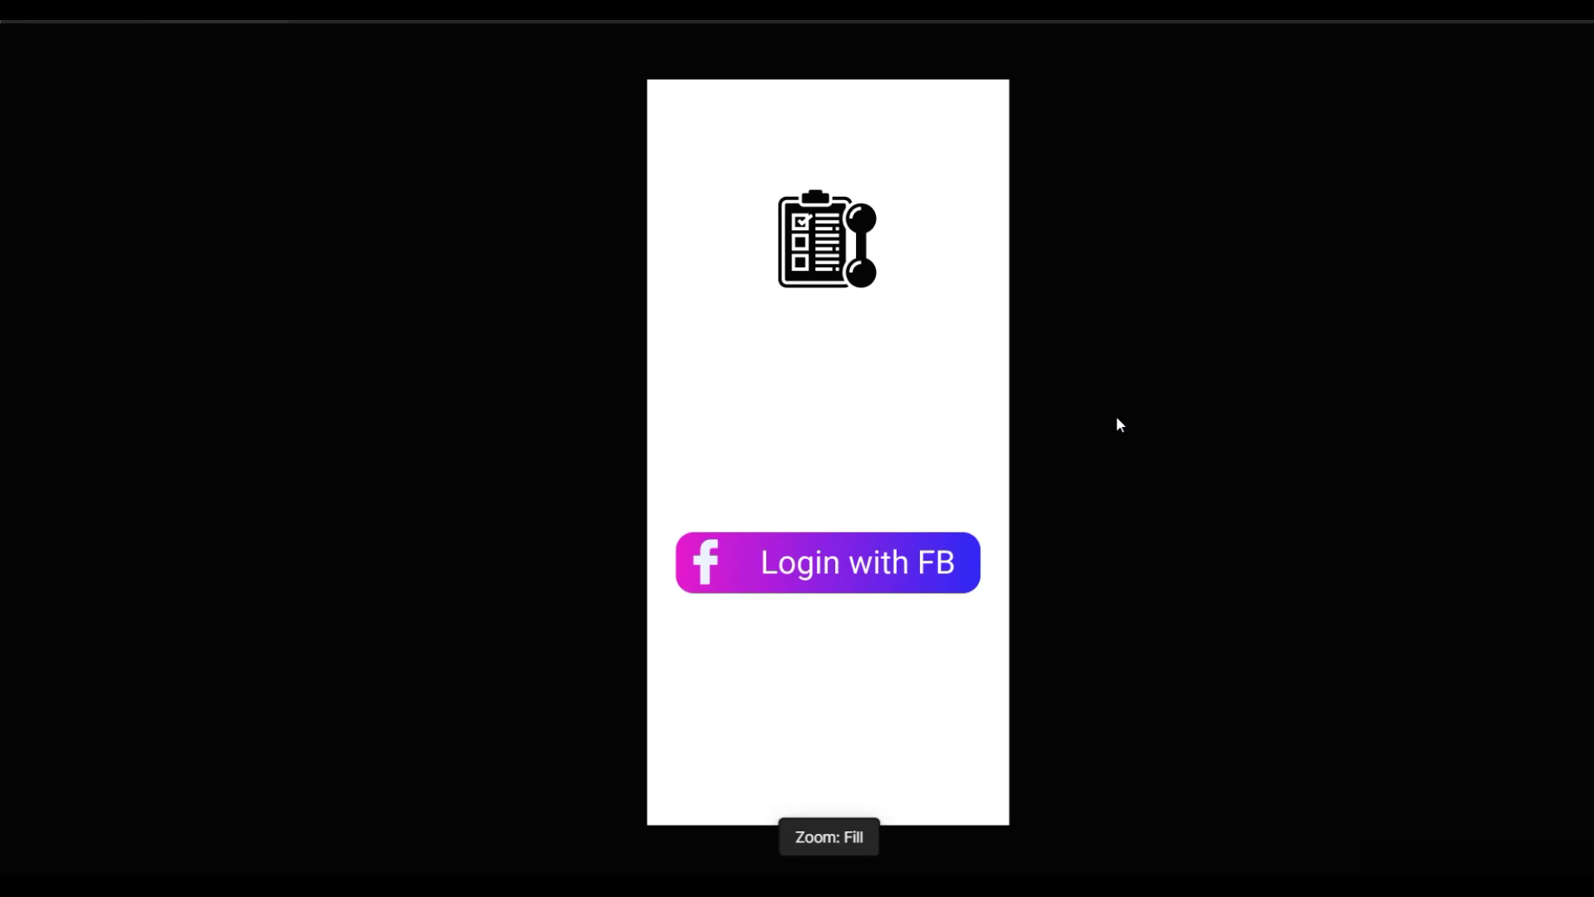
Log in with FB, view the Attendee List, and toggle then cancel the New Training form.
left_click(885, 554)
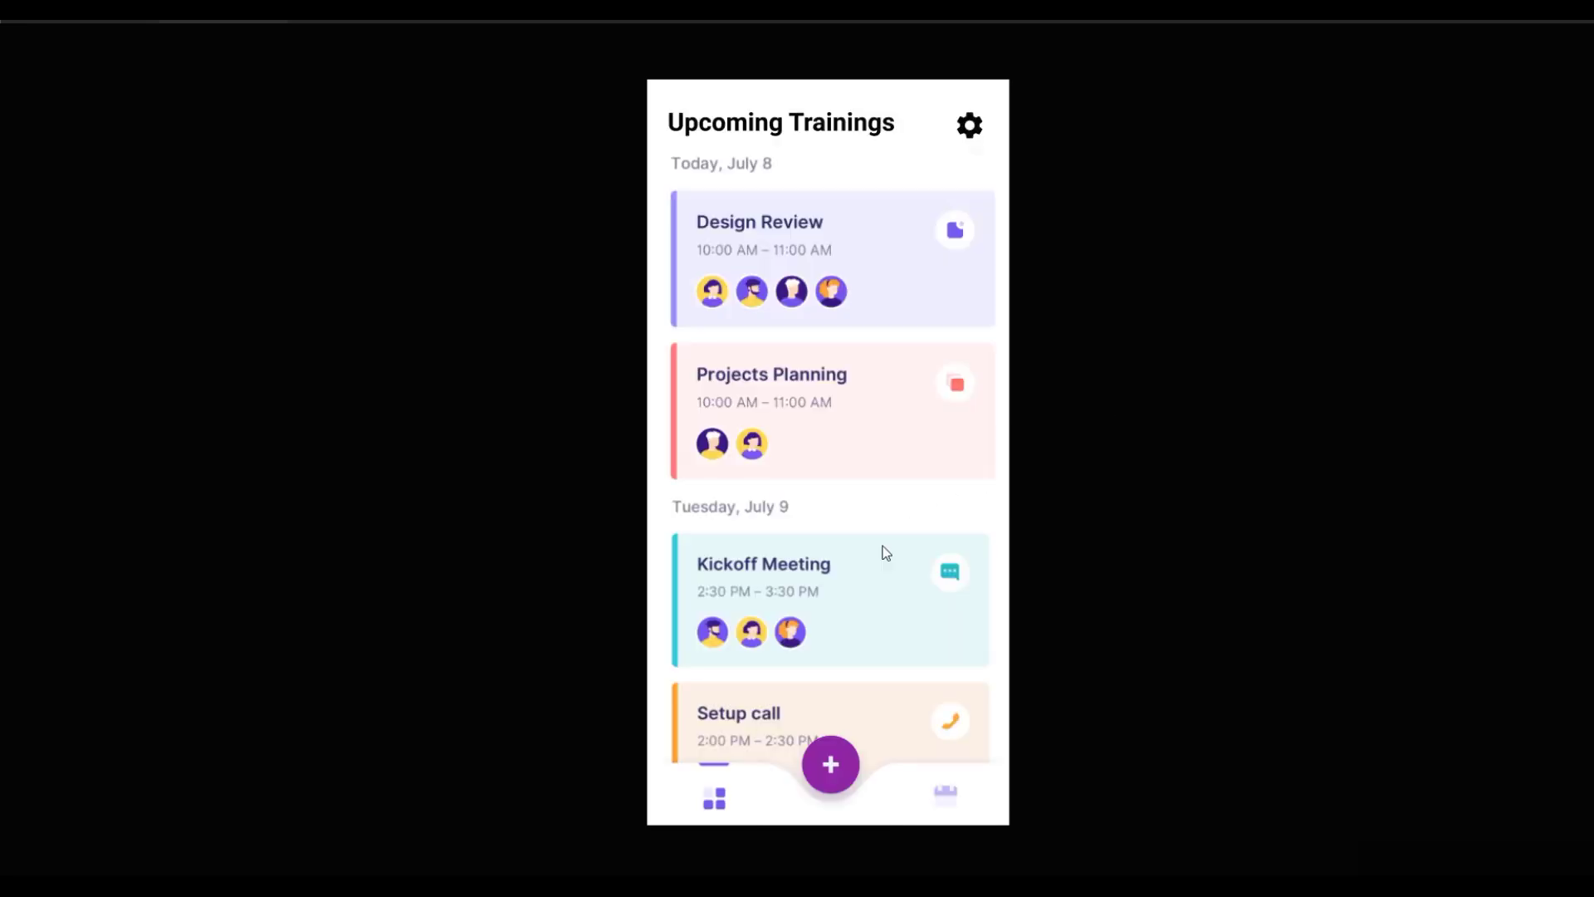
left_click(944, 801)
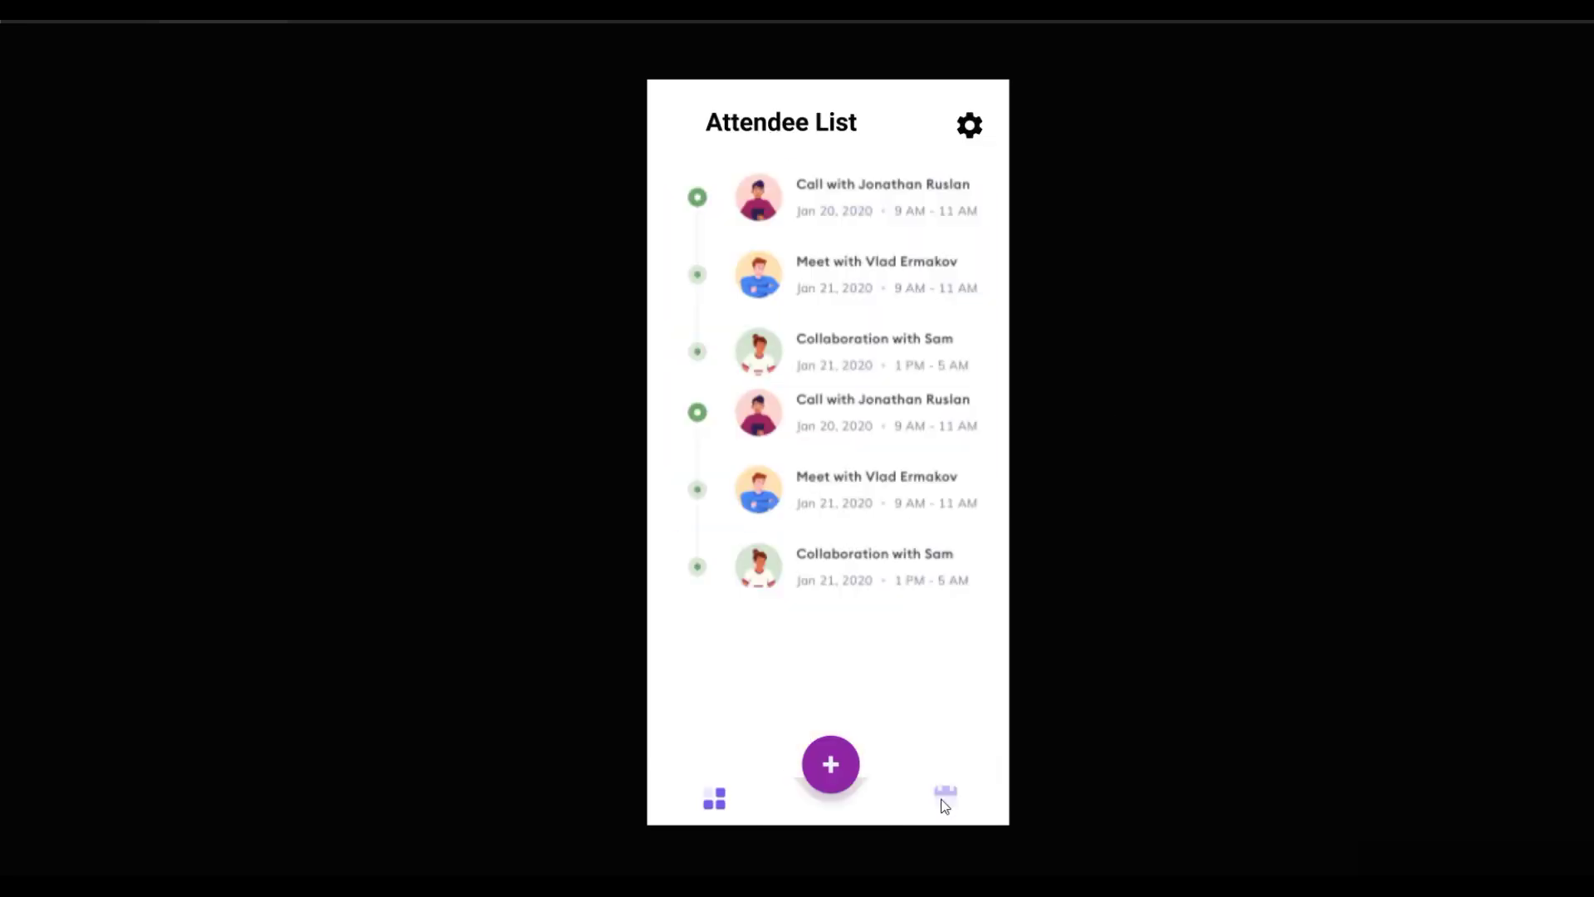
left_click(702, 803)
left_click(828, 773)
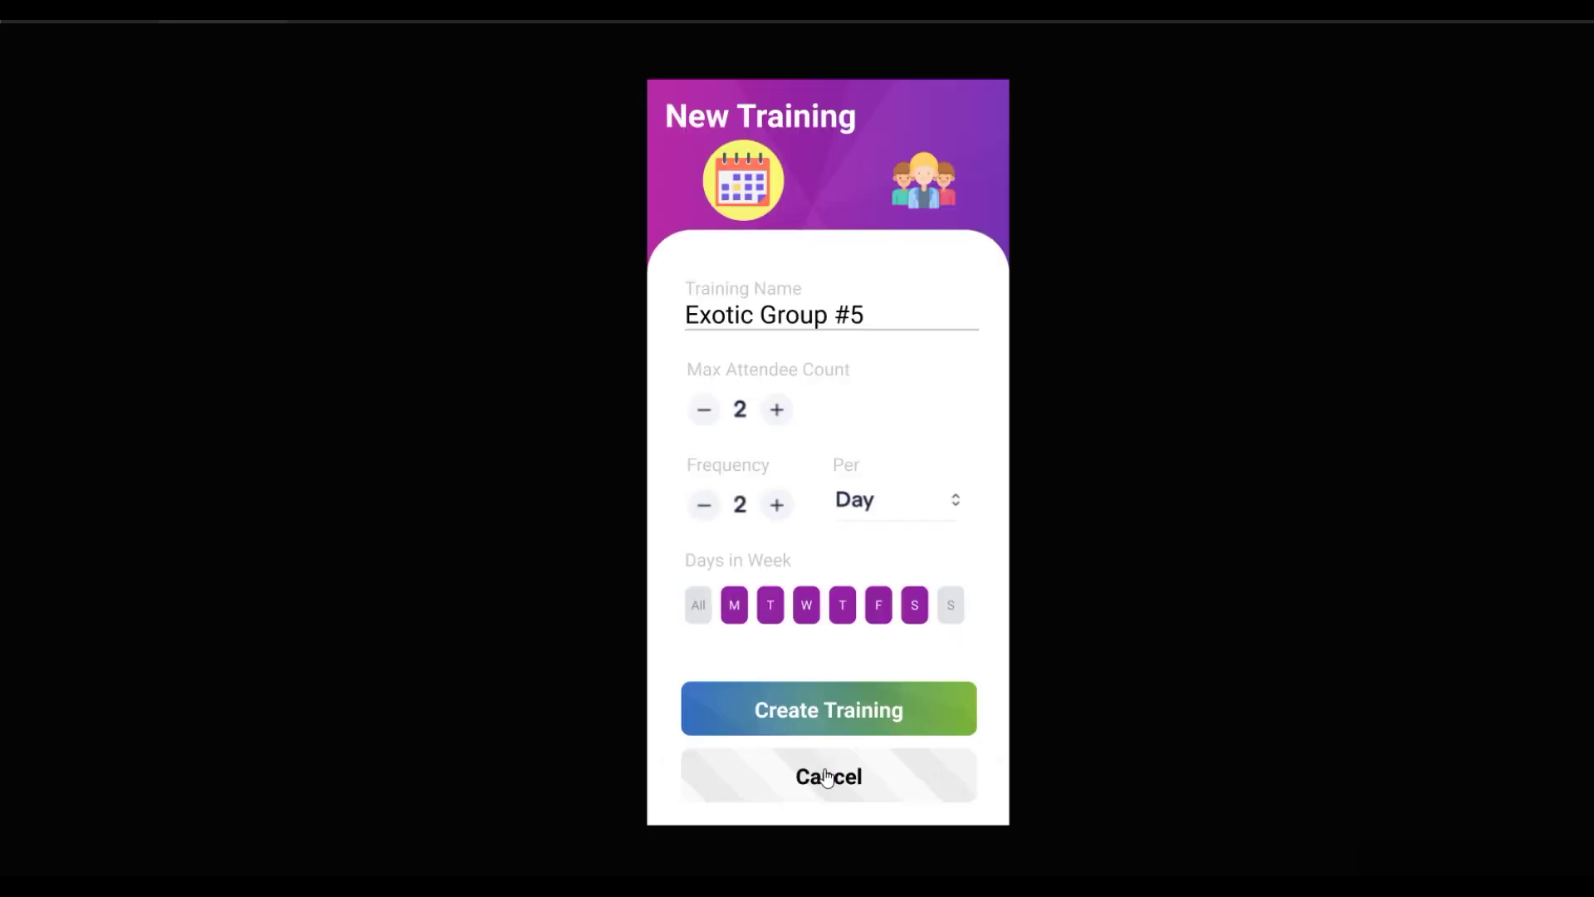
left_click(929, 209)
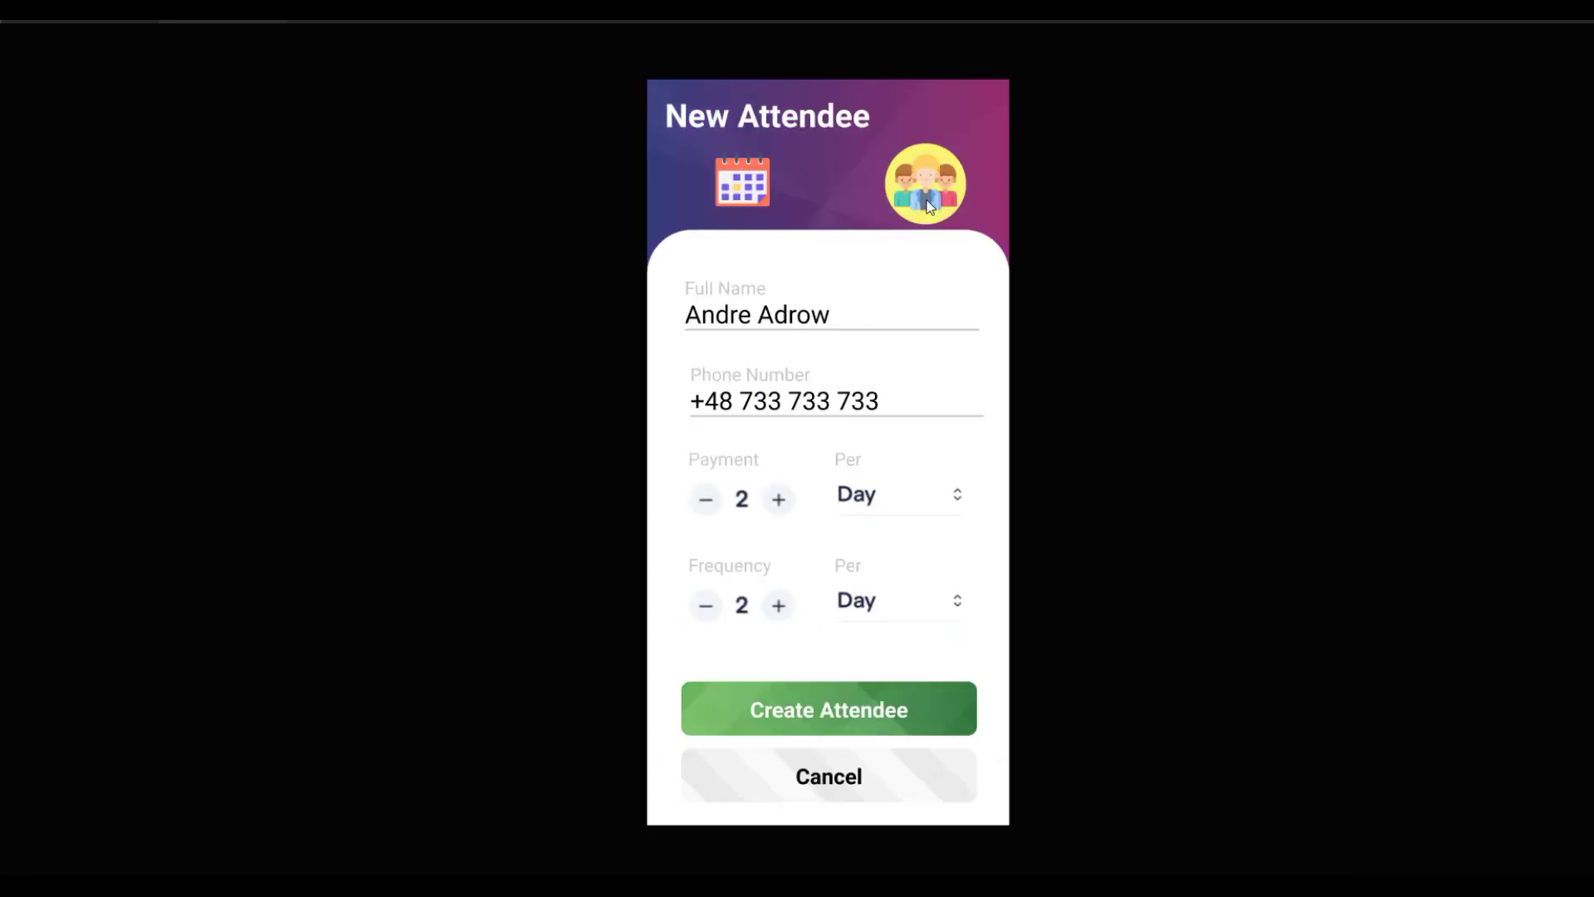
left_click(762, 186)
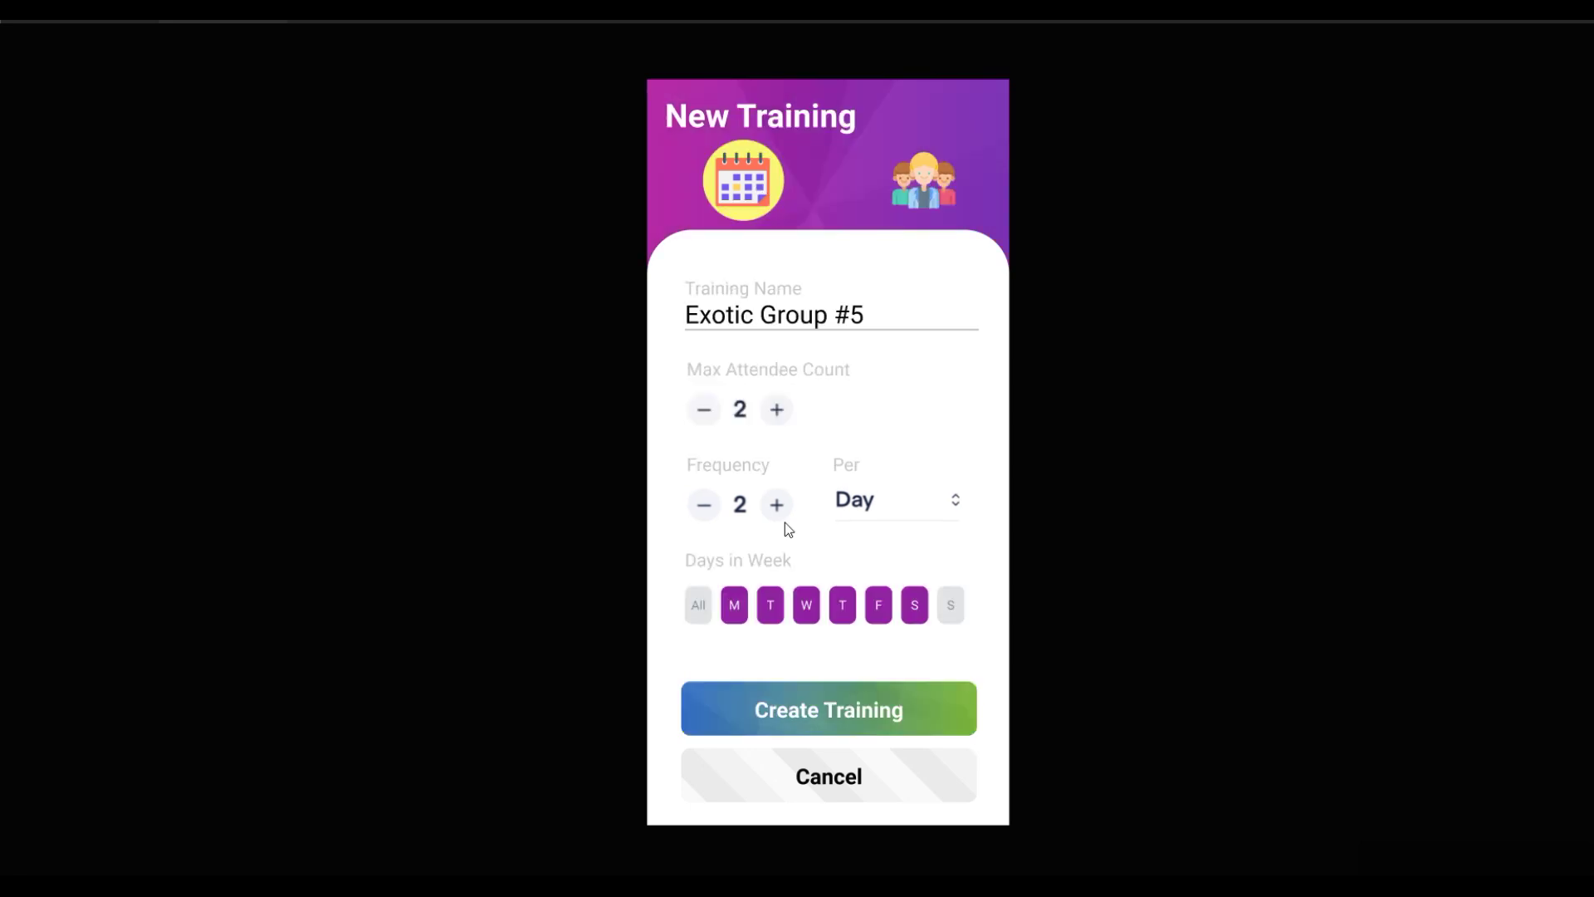
left_click(831, 799)
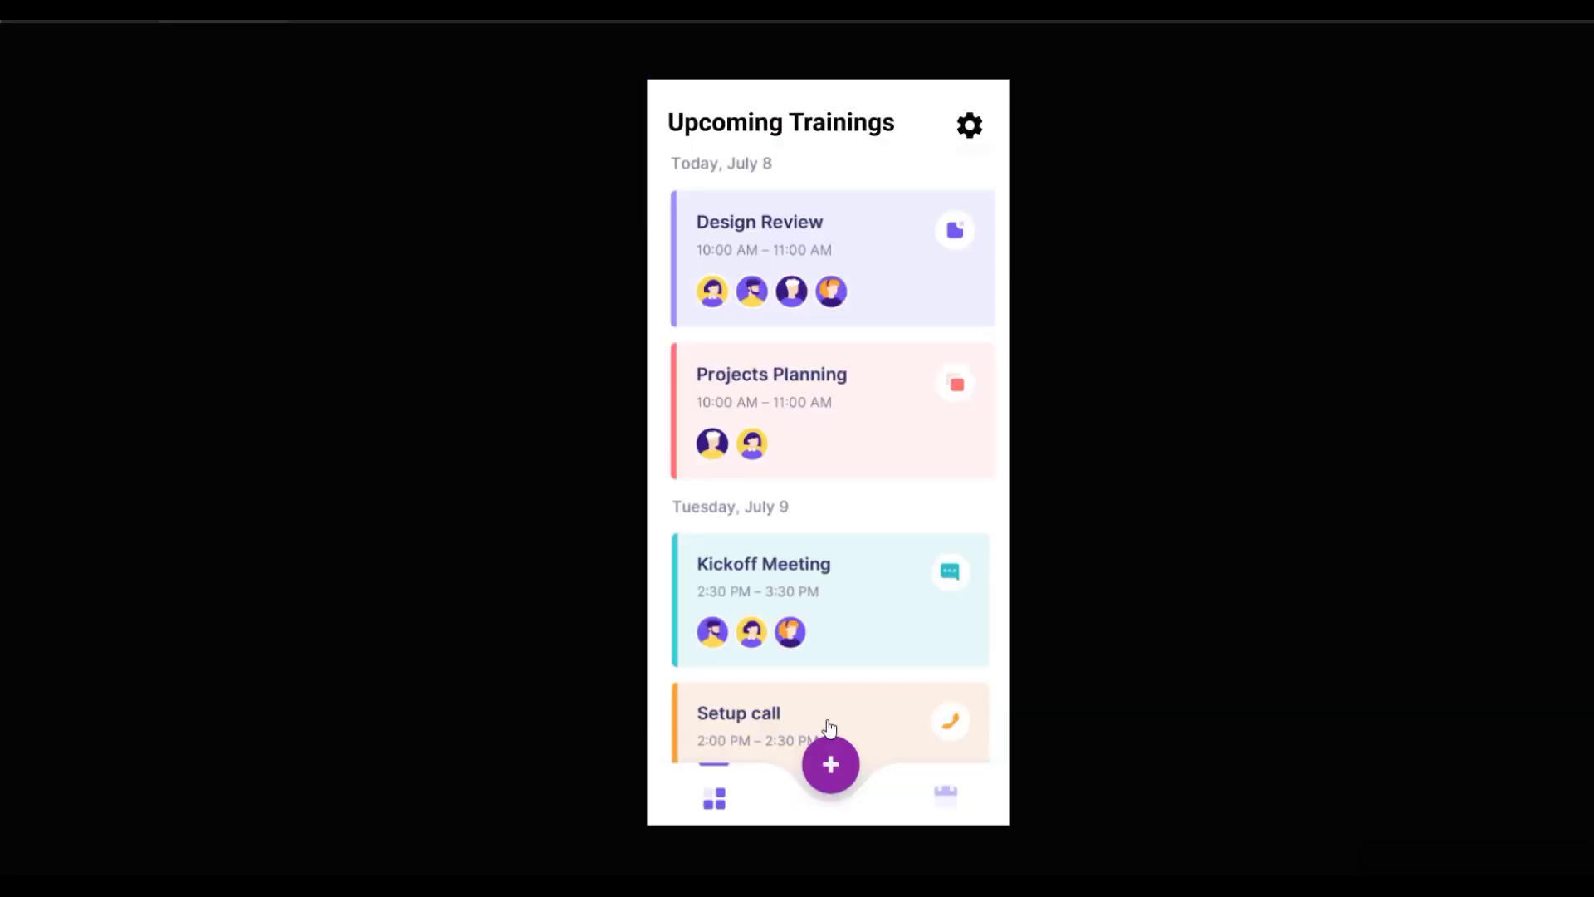
Open a training's details, view and dismiss its attendee list, then cancel attendee editing.
left_click(839, 295)
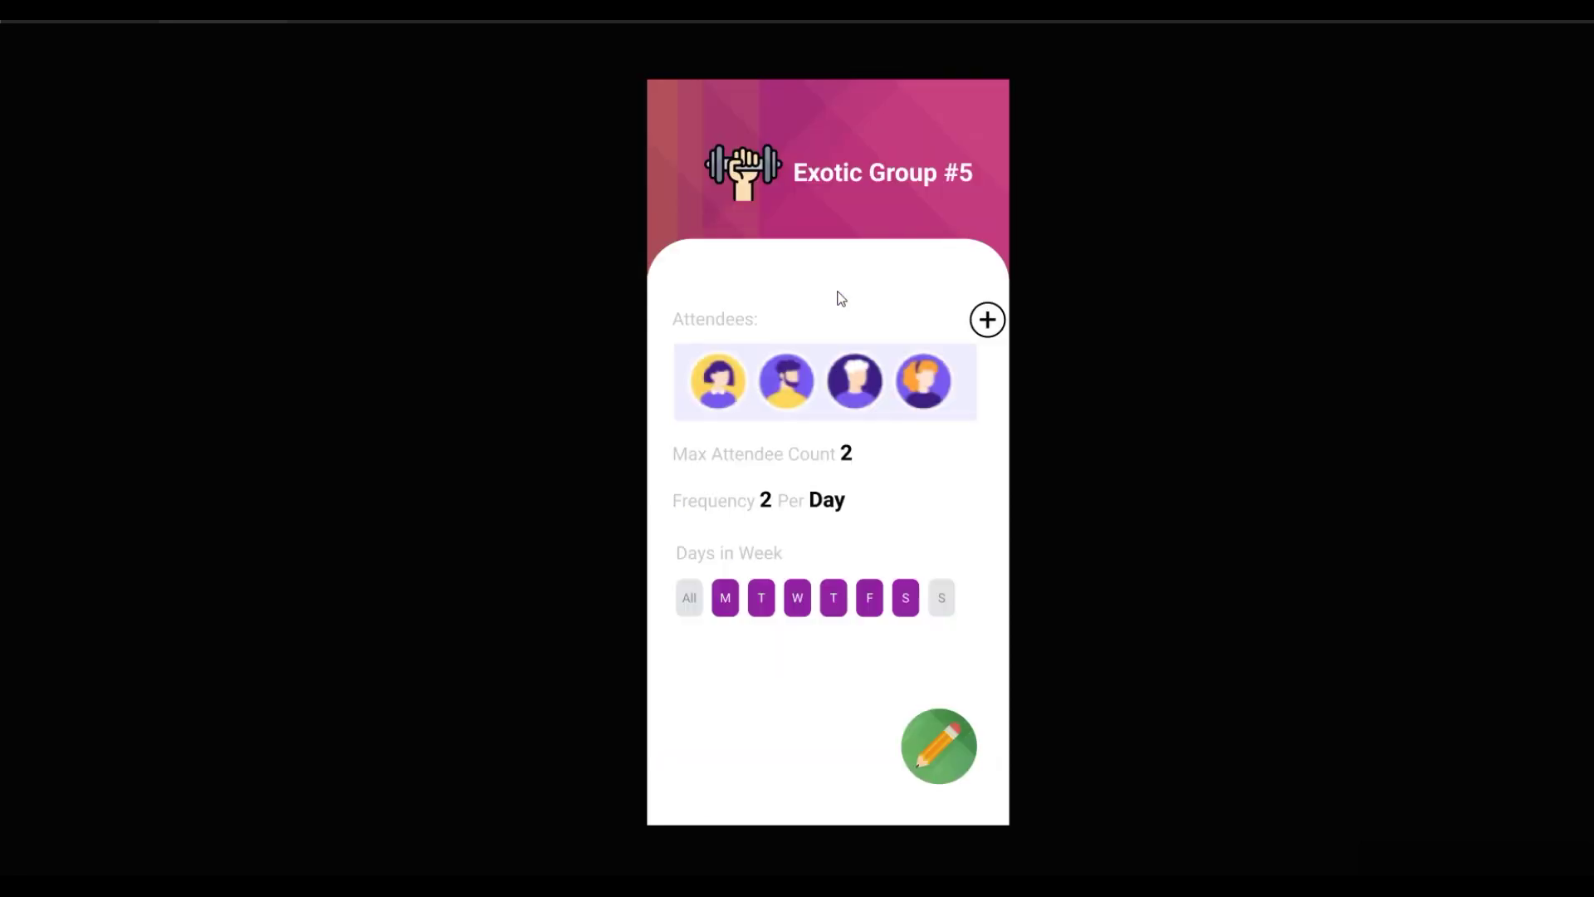
left_click(988, 320)
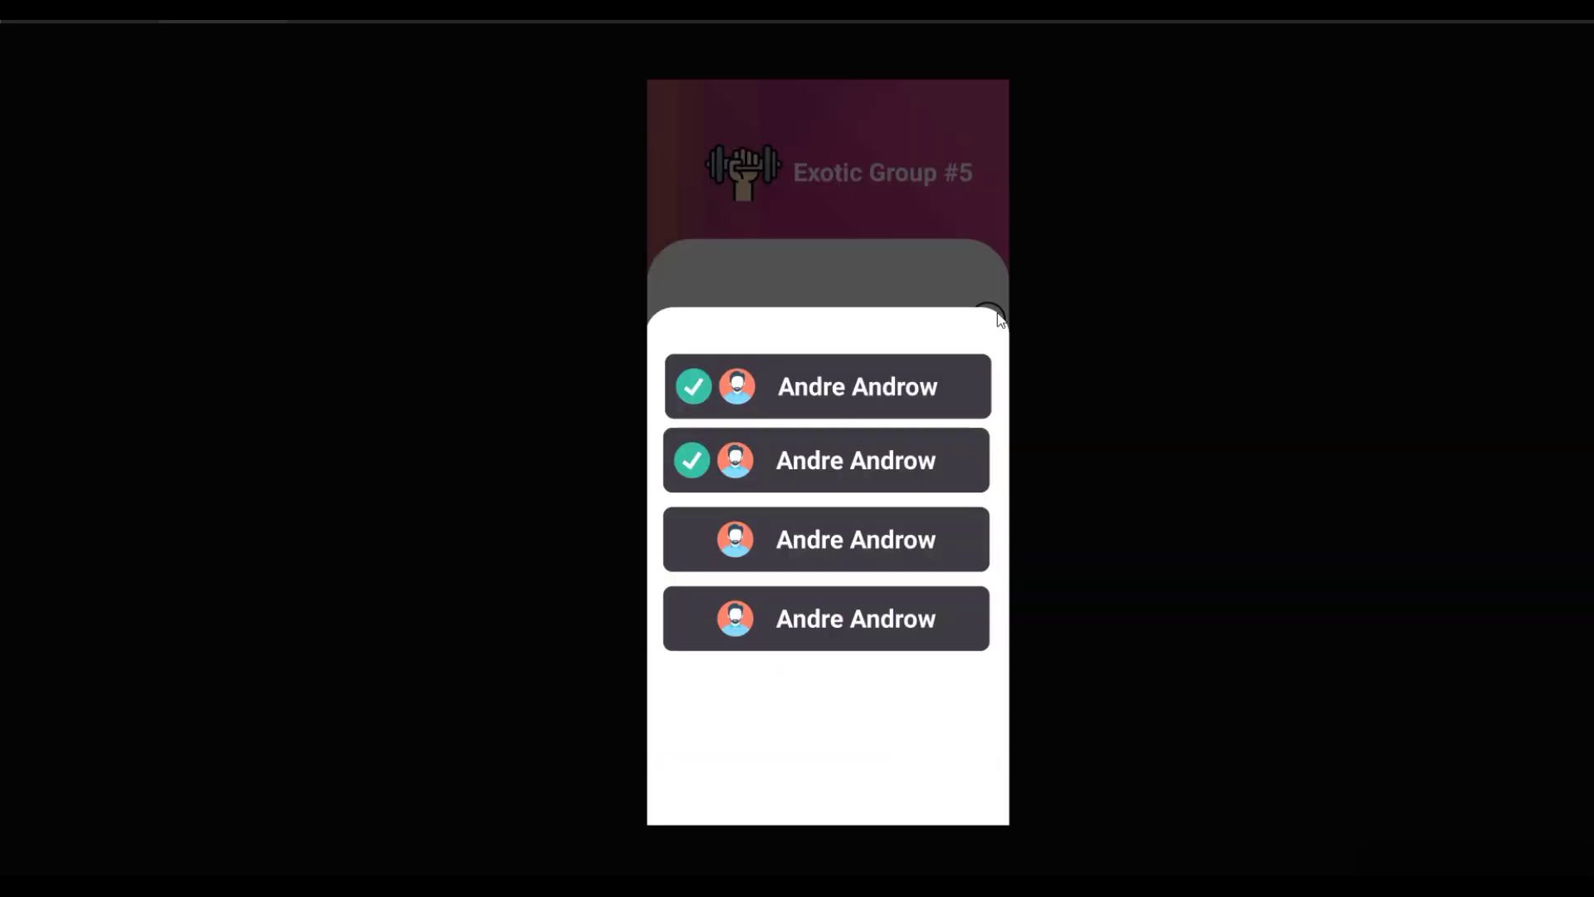
left_click(990, 254)
left_click(946, 744)
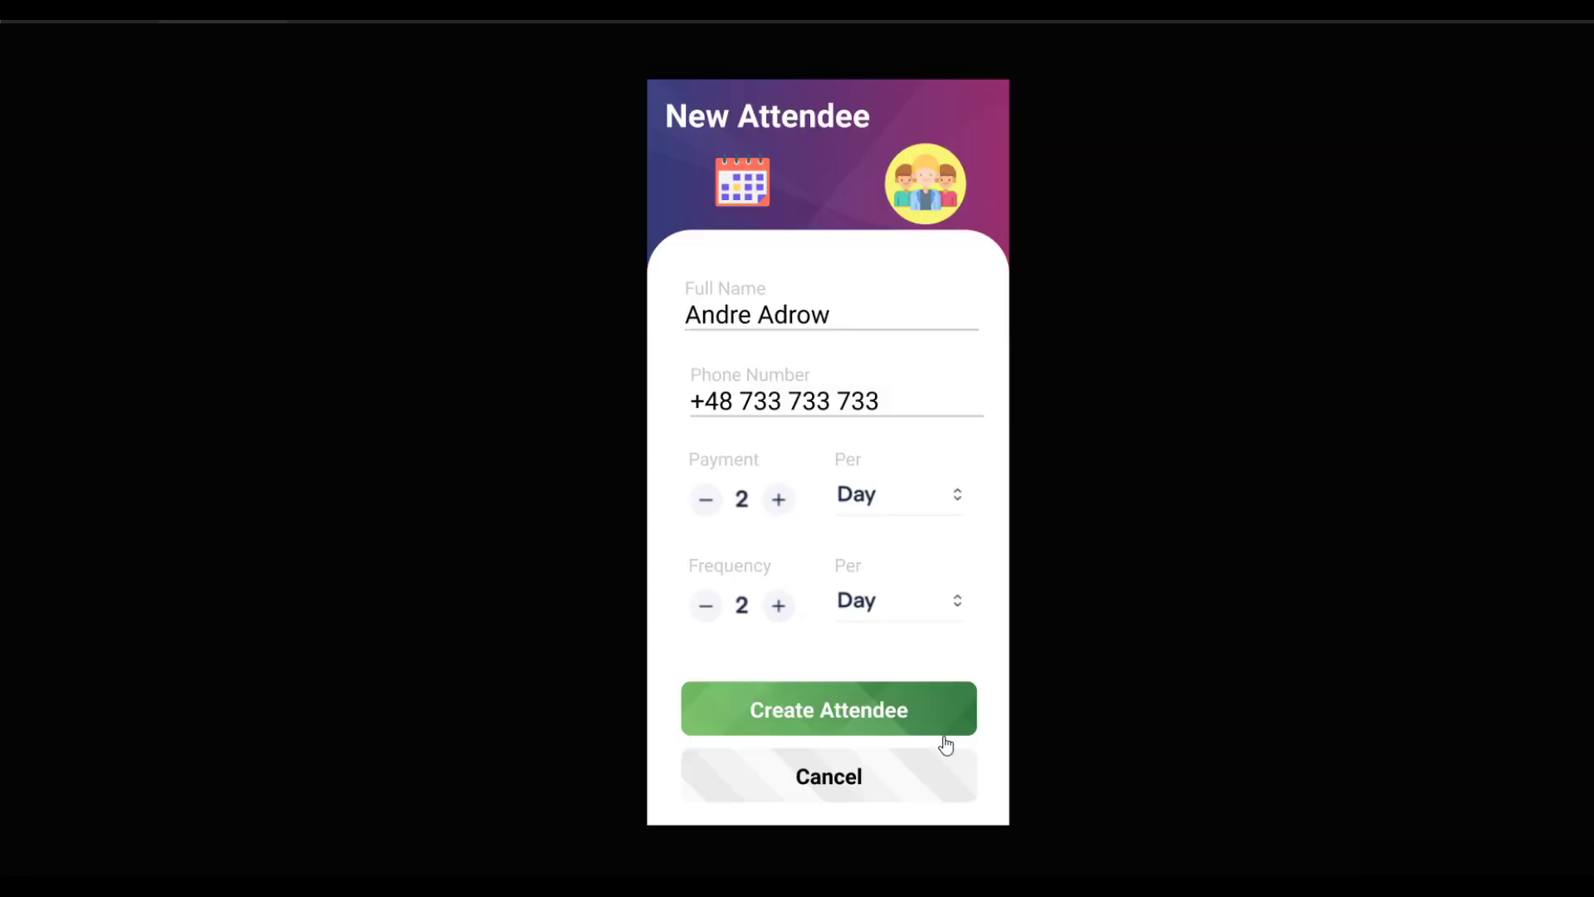
left_click(878, 781)
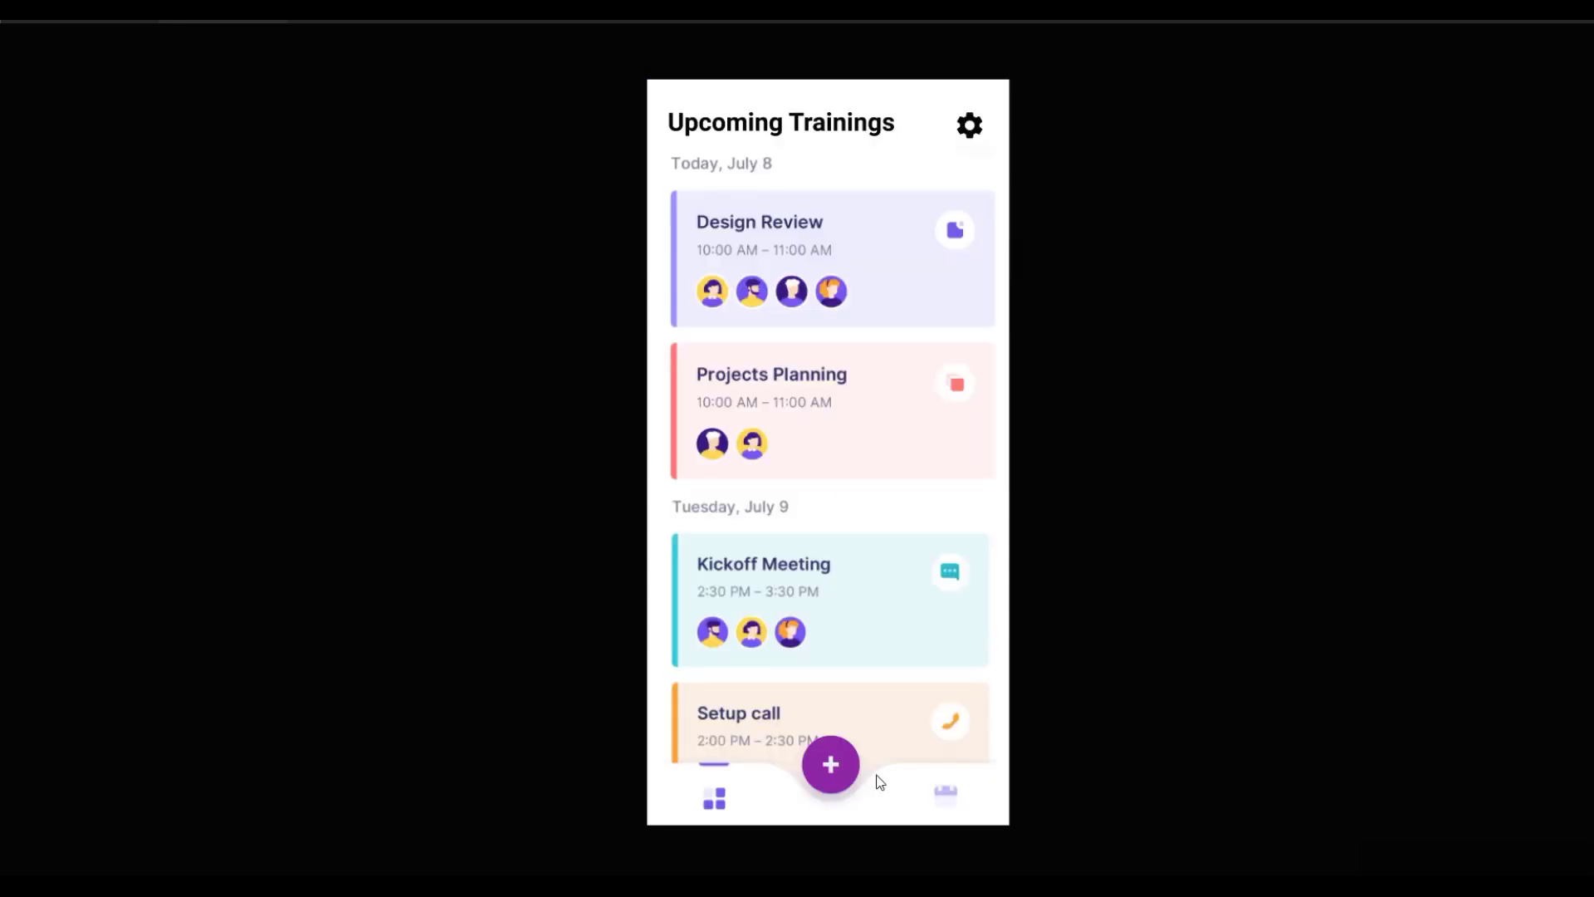
Open and cancel New Training again, then log out from the profile settings screen.
left_click(832, 764)
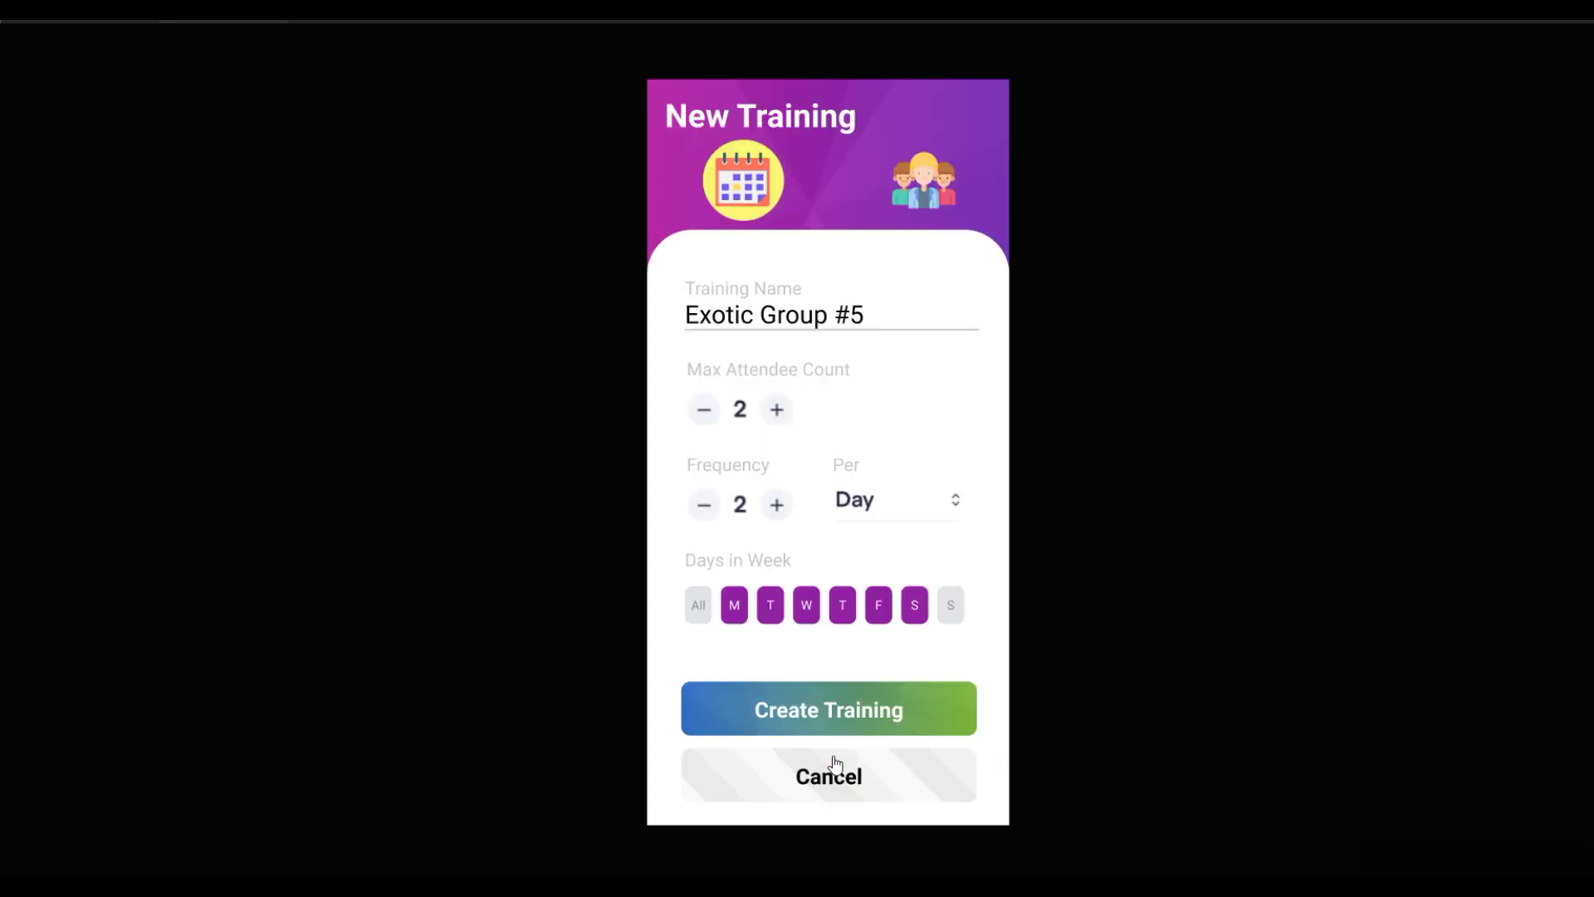
left_click(836, 764)
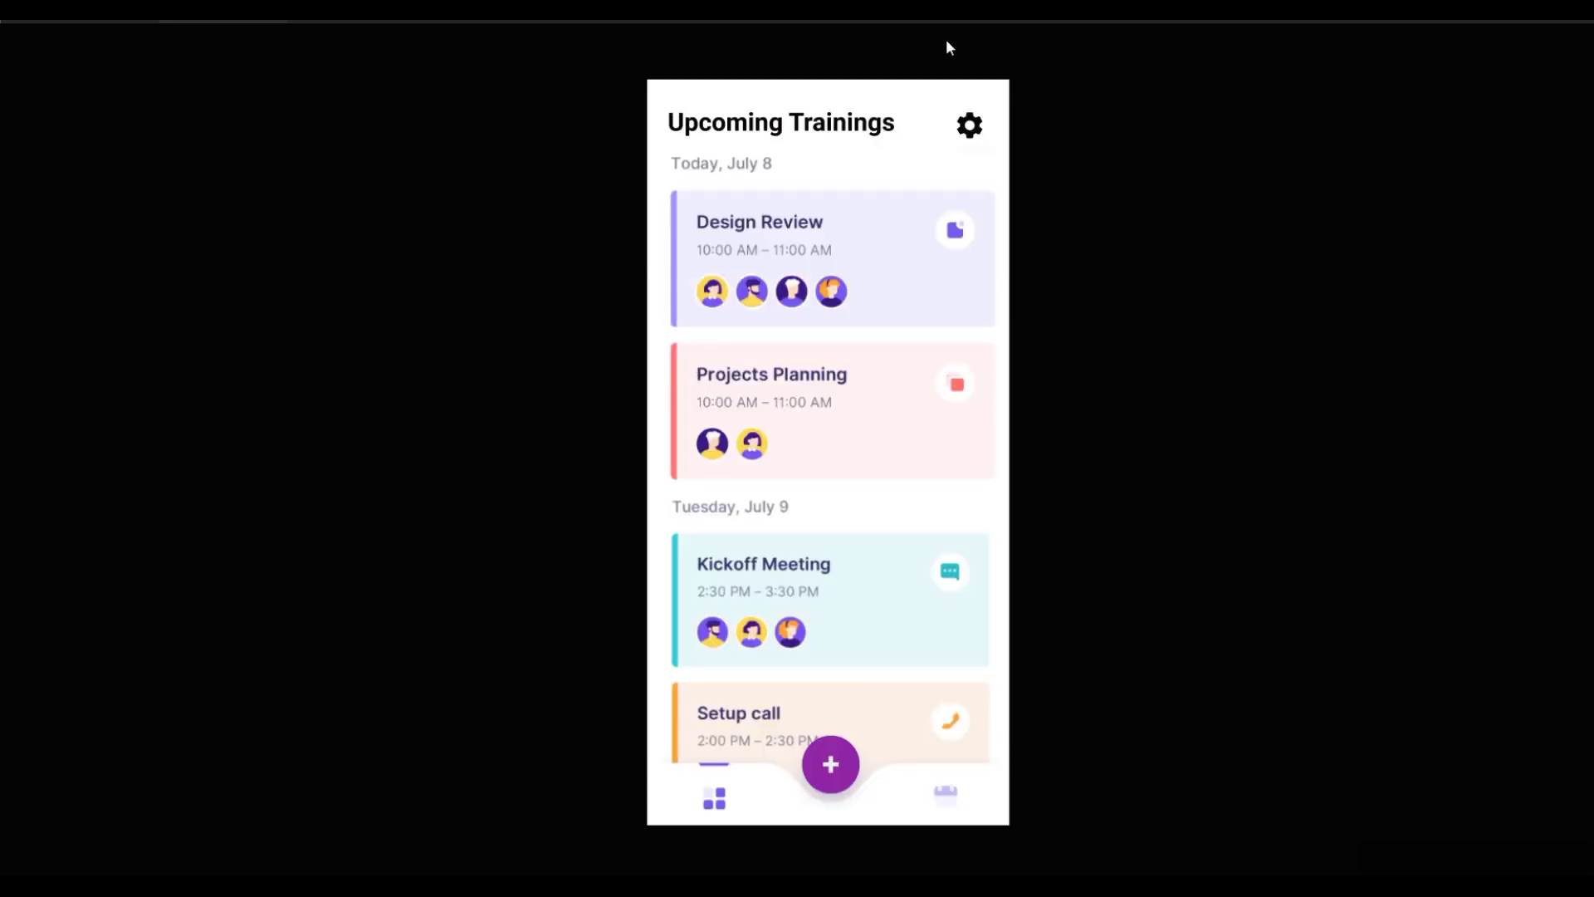
left_click(965, 122)
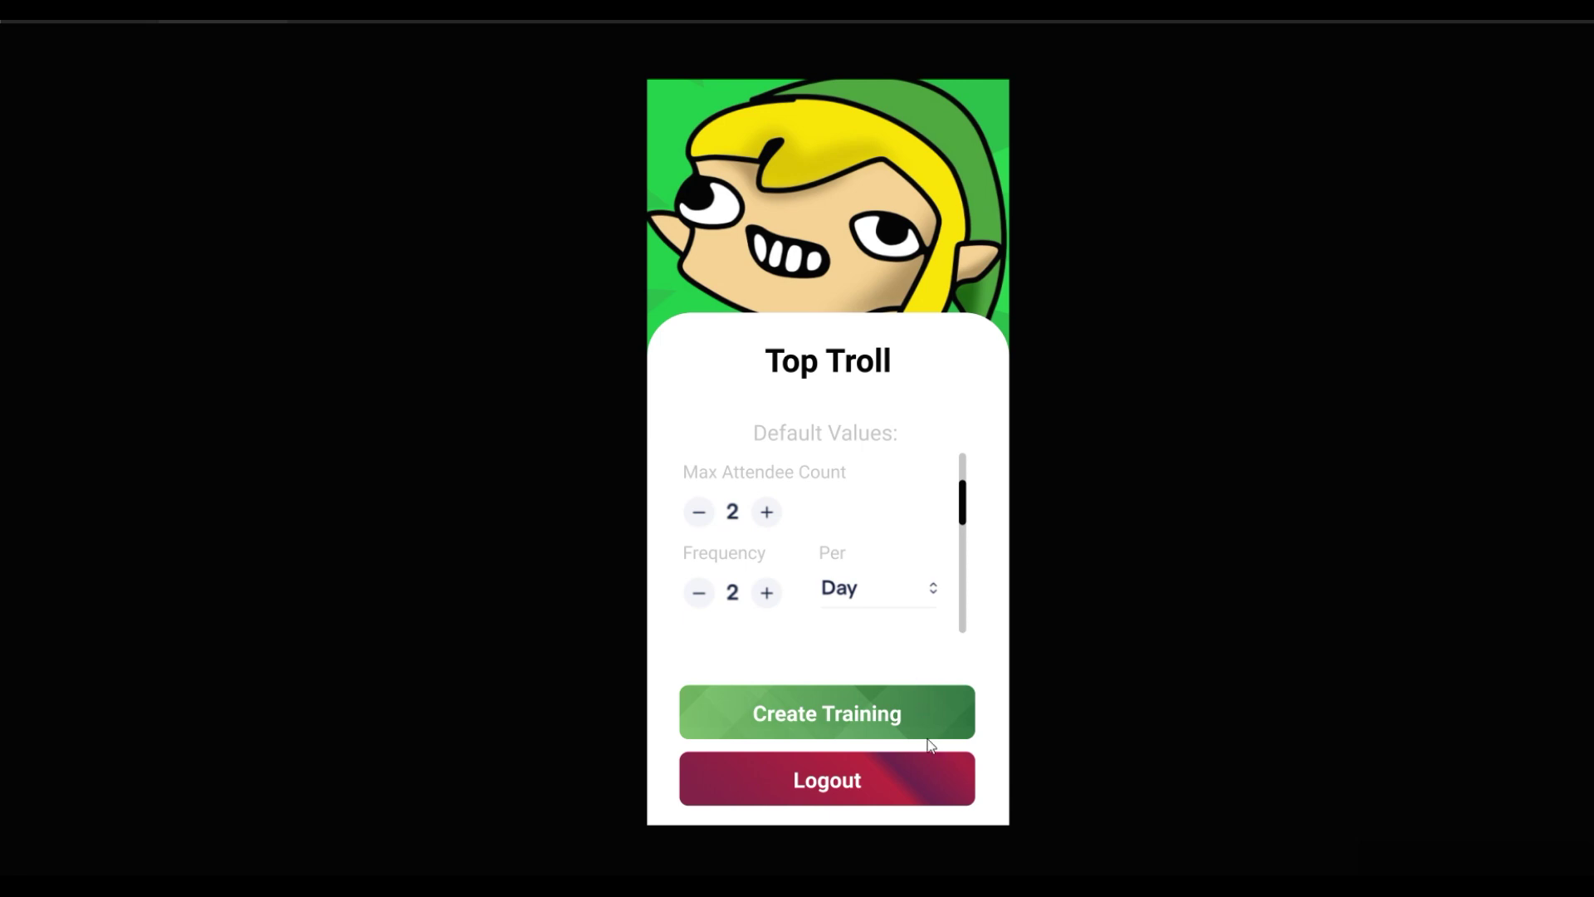
left_click(939, 796)
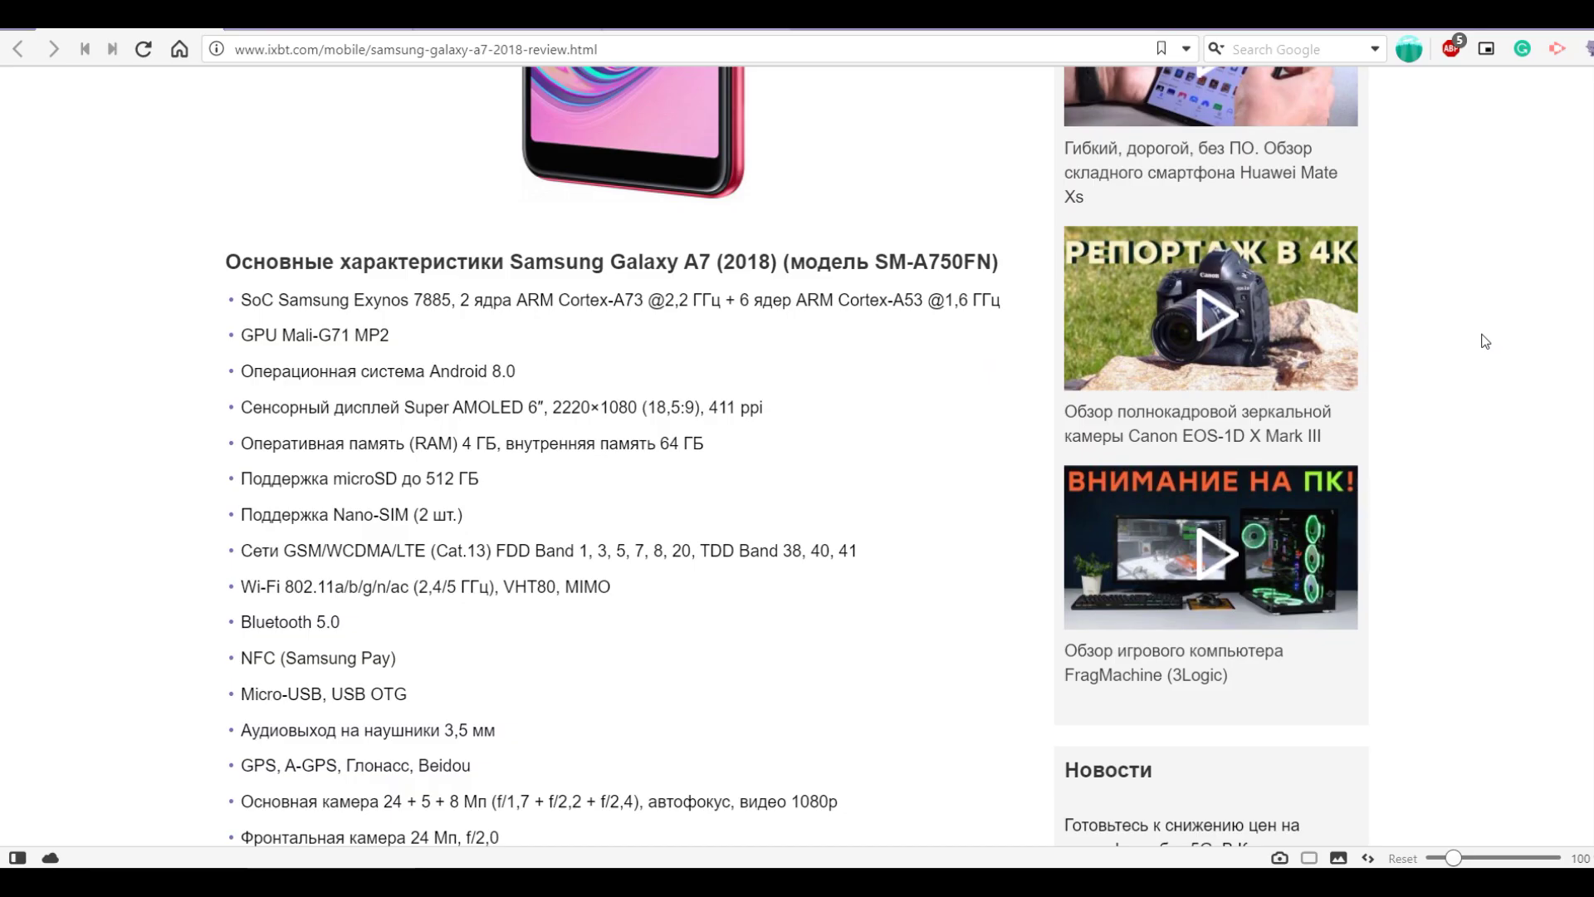
Rename the new frame to Login Page and draw an ellipse circle near its top.
double_click(442, 253)
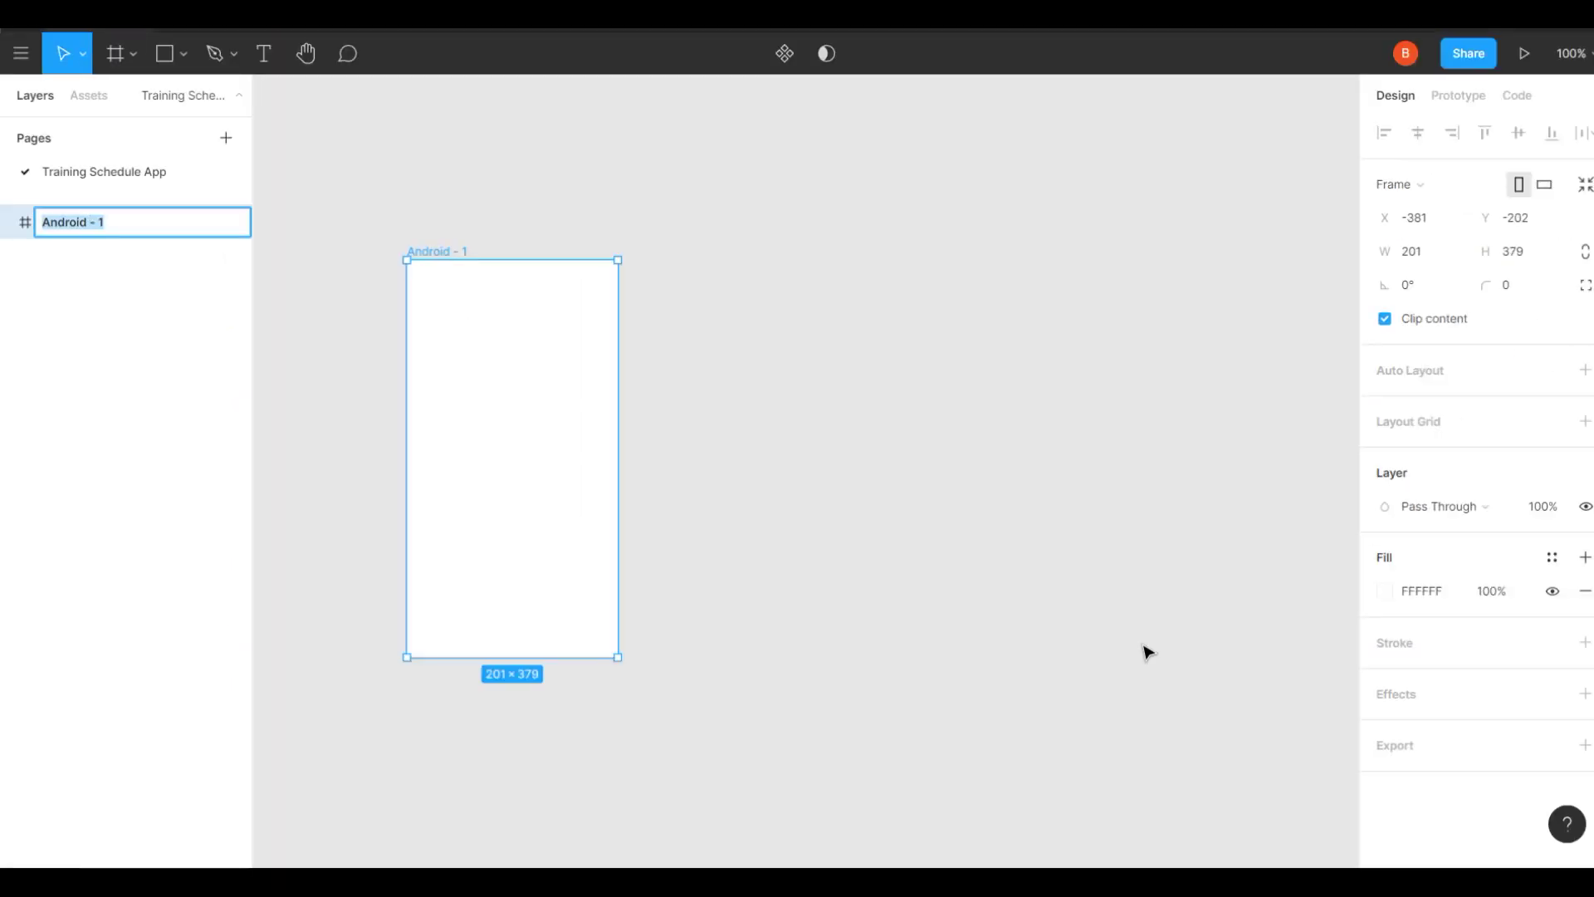
left_click(184, 53)
left_click(142, 174)
left_click_drag(461, 312, 568, 408)
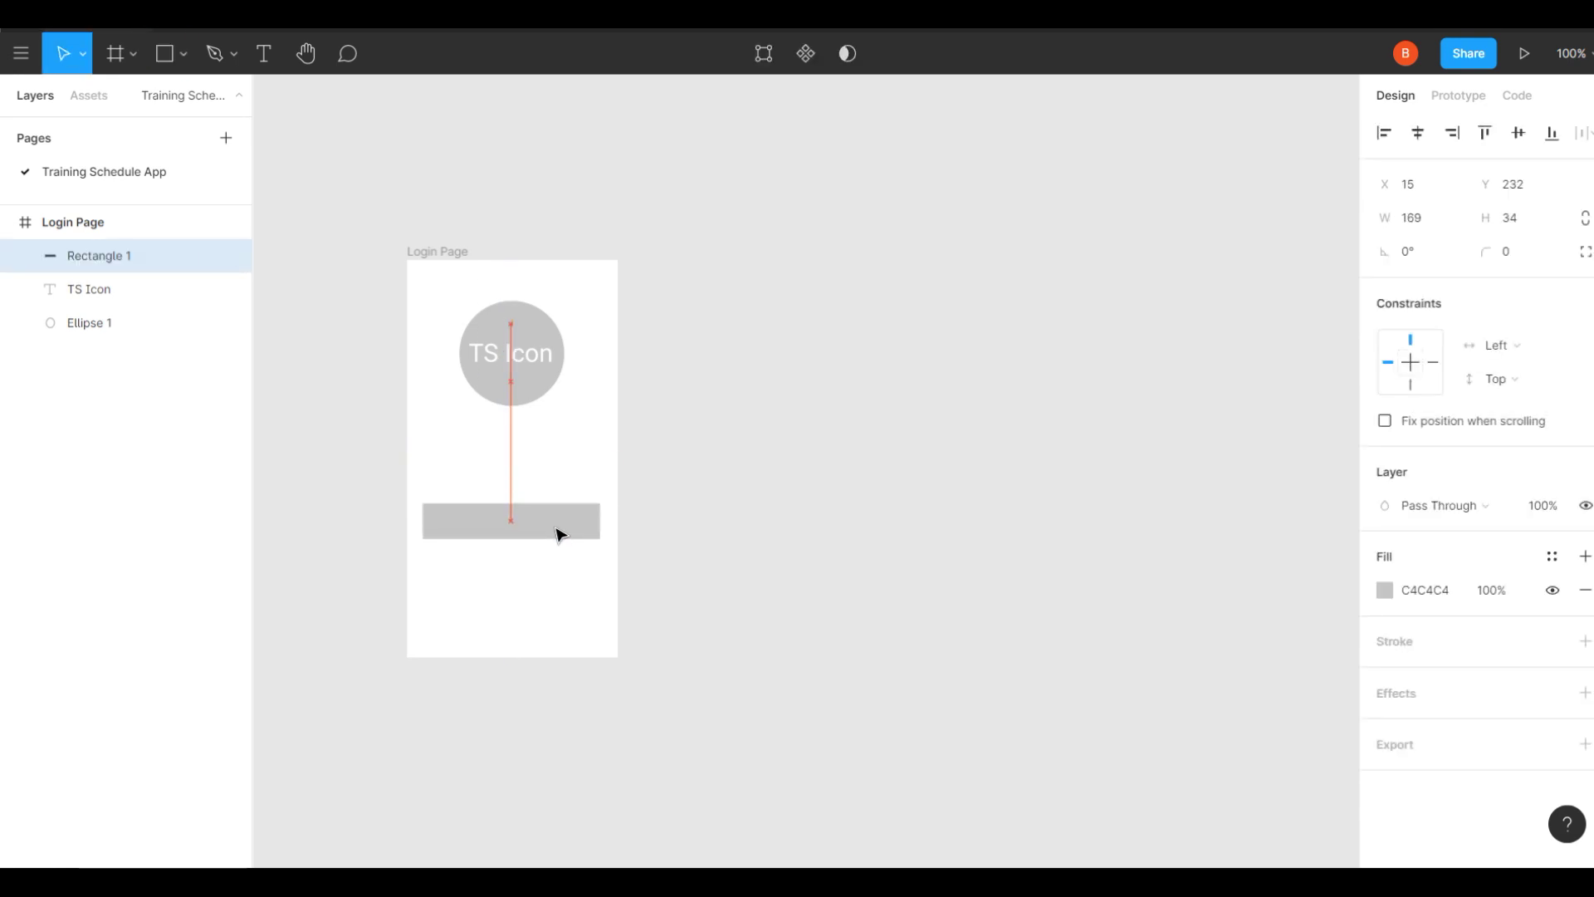
scroll(726, 473, "up", 5)
key("Escape")
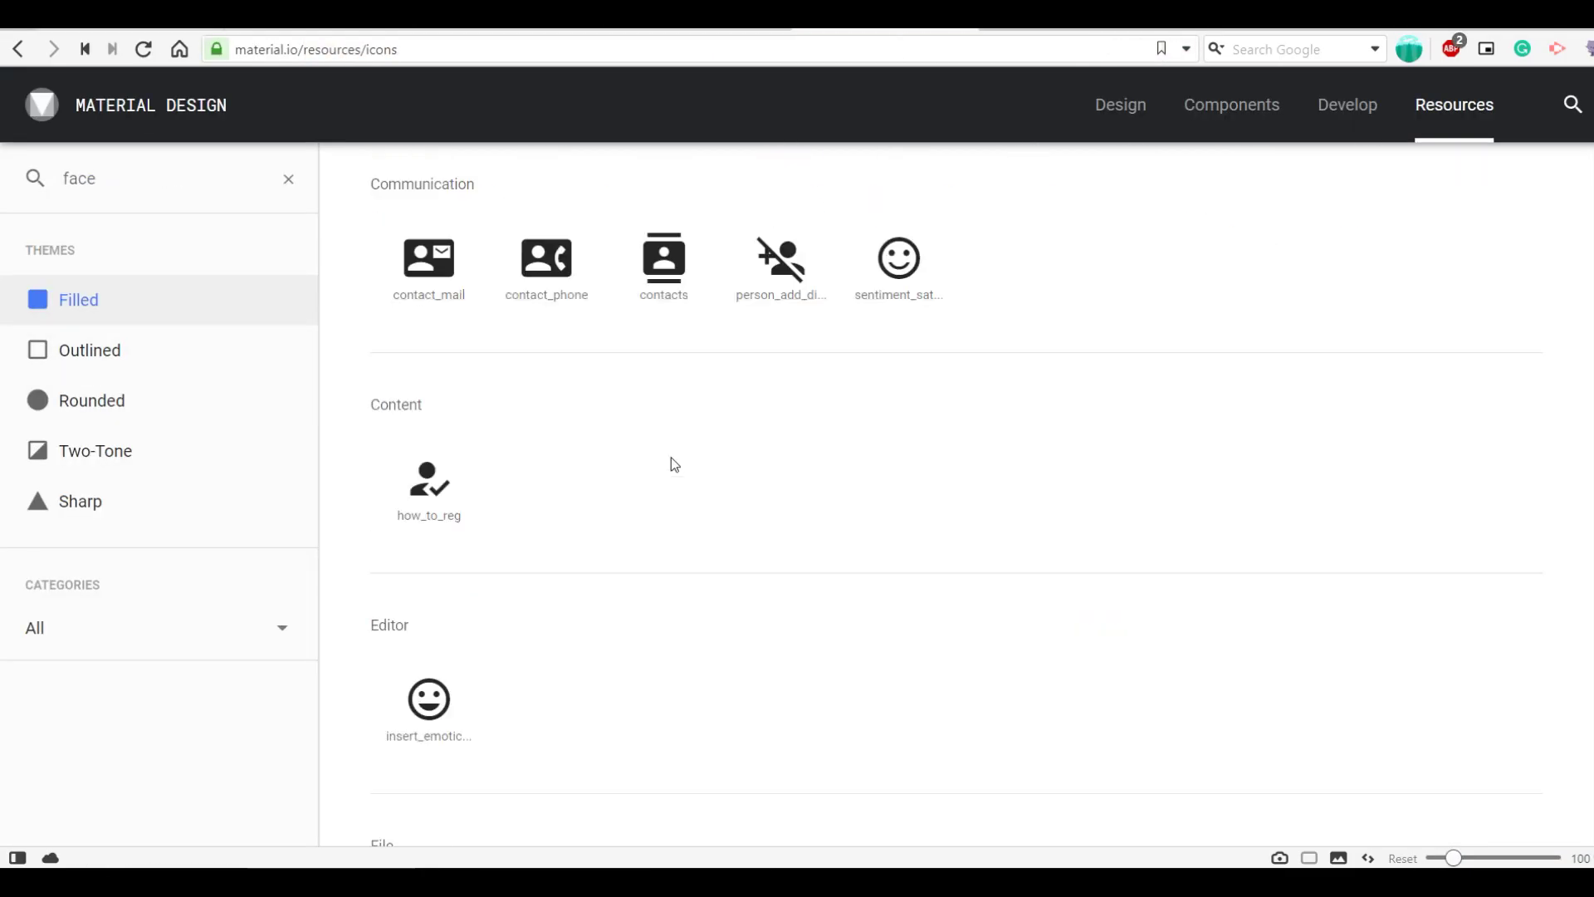
Clear the Material Icons name filter and search for 'fac'.
scroll(674, 465, "down", 10)
scroll(955, 498, "up", 15)
left_click(288, 179)
scroll(901, 780, "down", 15)
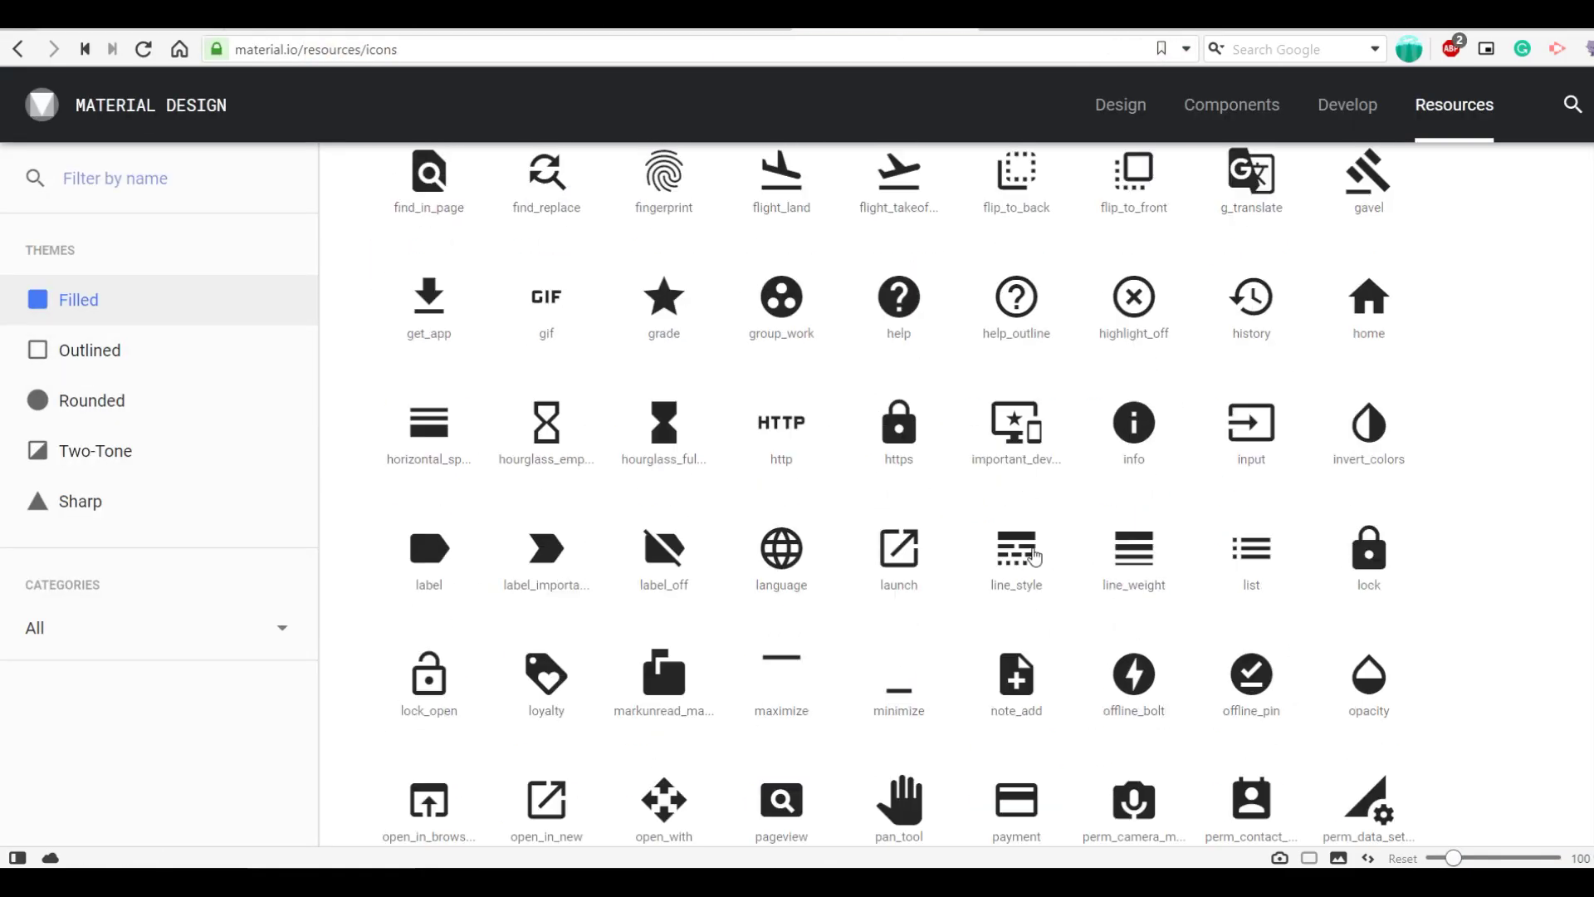
scroll(902, 780, "down", 15)
left_click(854, 50)
type("fac")
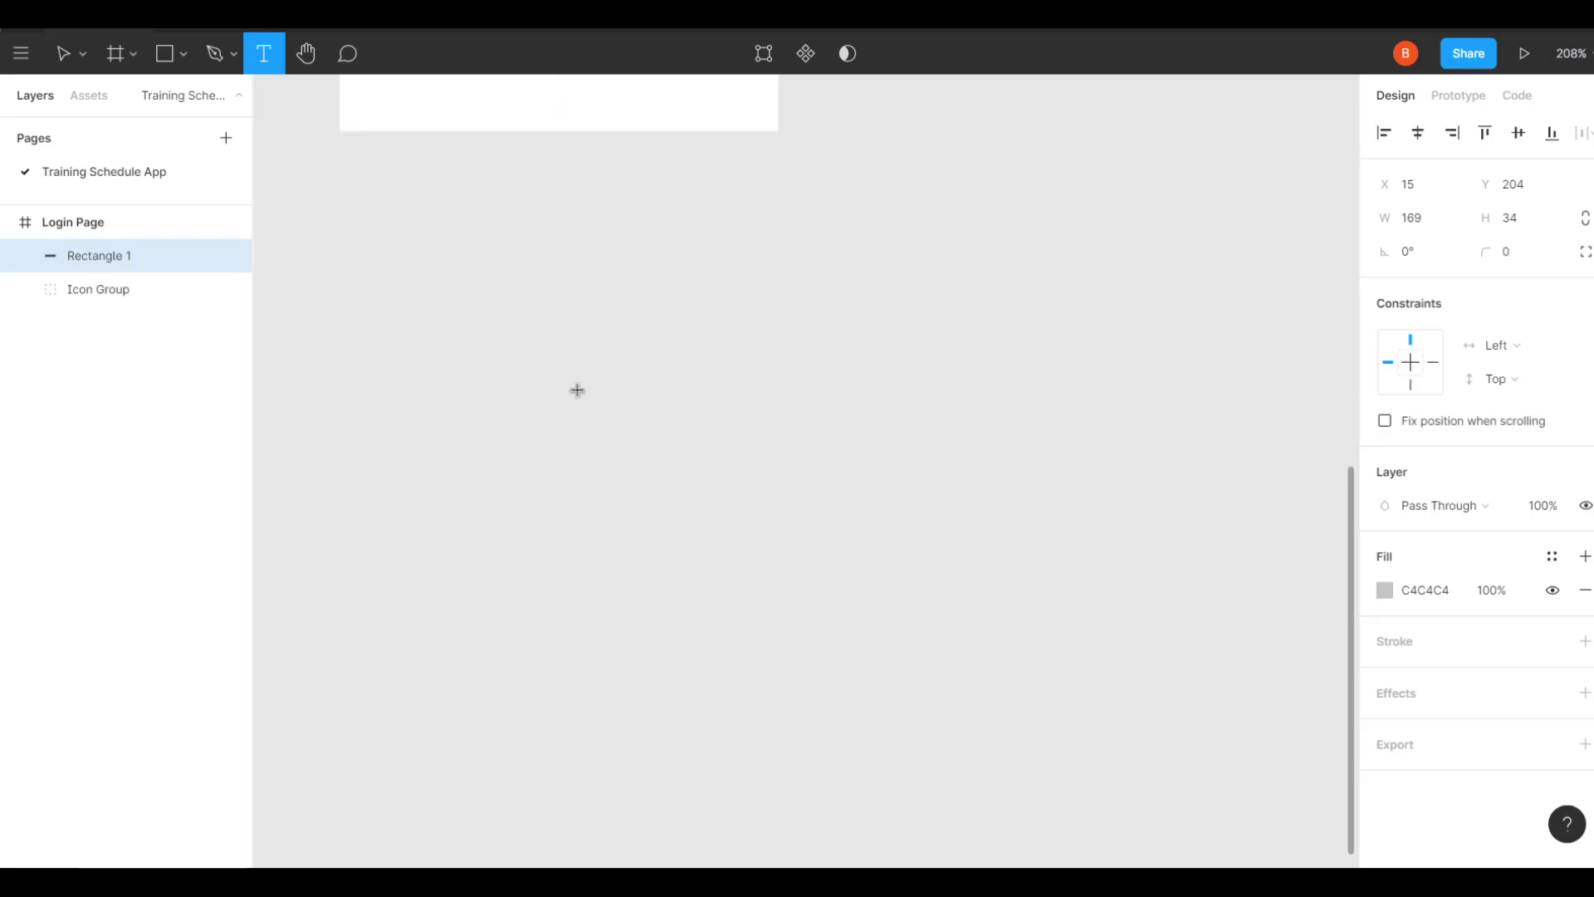
Paste the icon attribution text and load the Facebook logo SVG into a new Shape Shifter project.
key("ctrl+v")
scroll(730, 416, "down", 5)
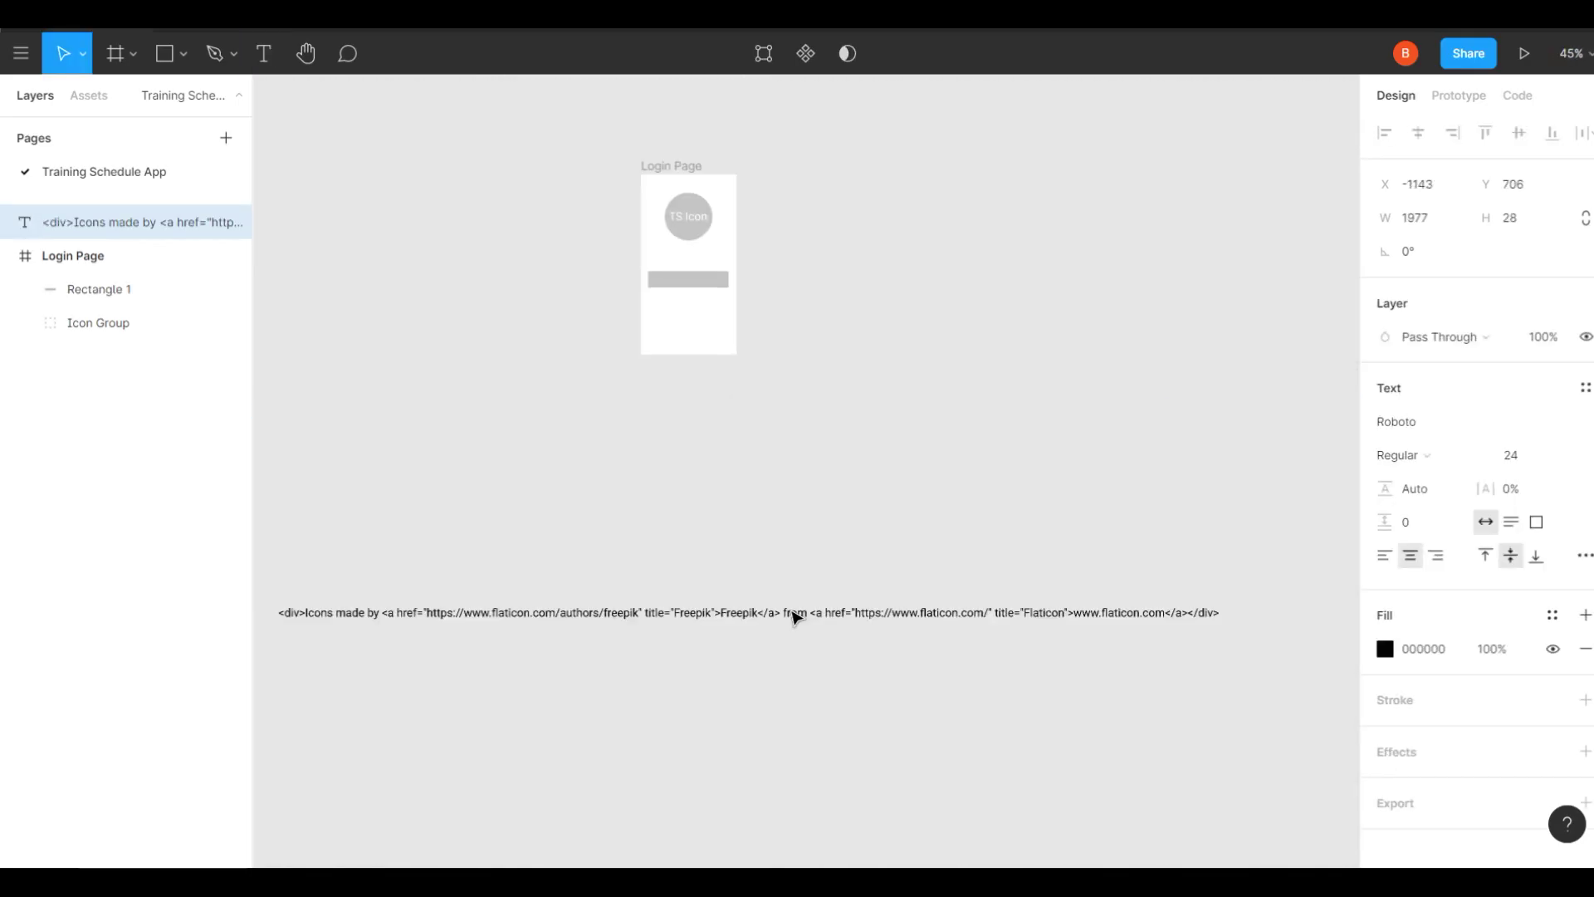
scroll(755, 470, "up", 15)
left_click(1578, 55)
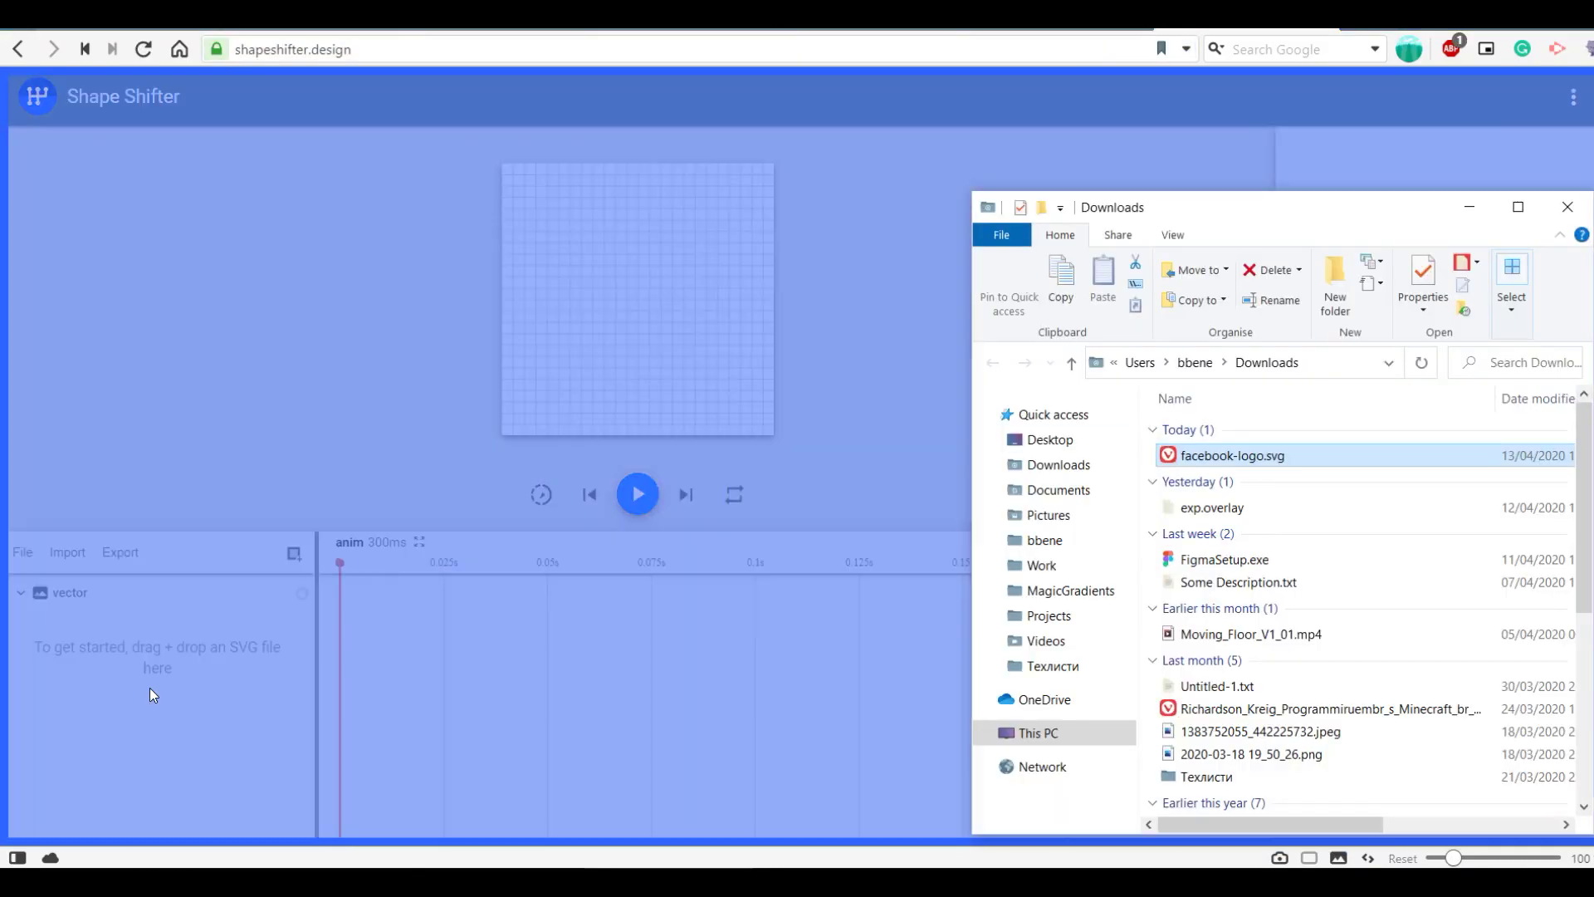
left_click_drag(152, 694, 154, 696)
left_click(907, 523)
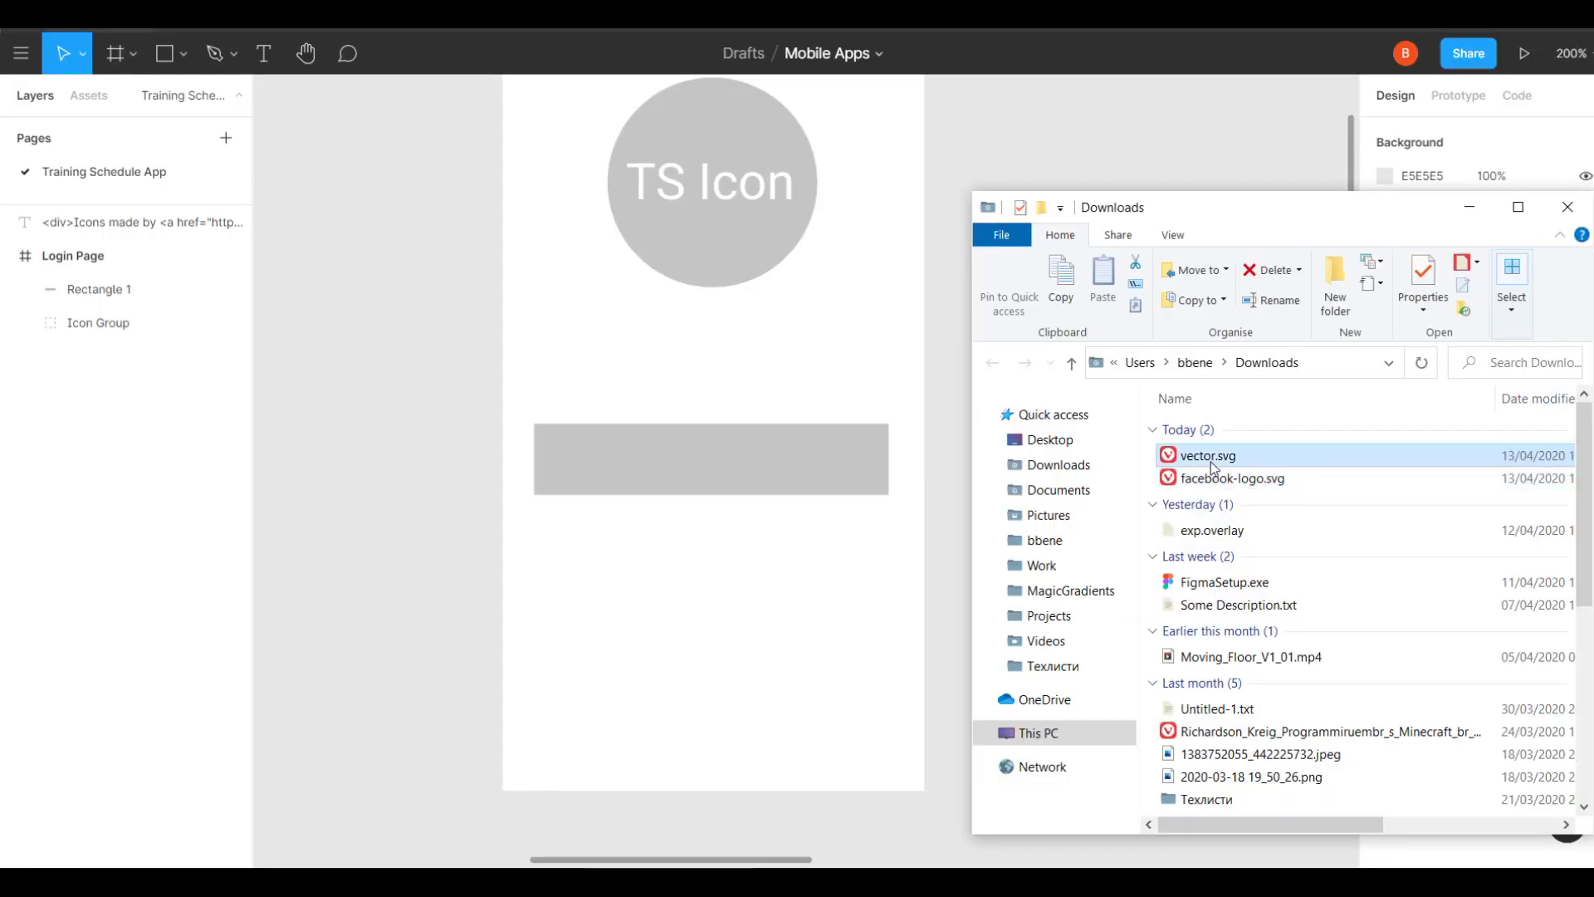
Import the Facebook logo into Figma and rename its layer to 'FB Icon'.
left_click_drag(1214, 466, 674, 530)
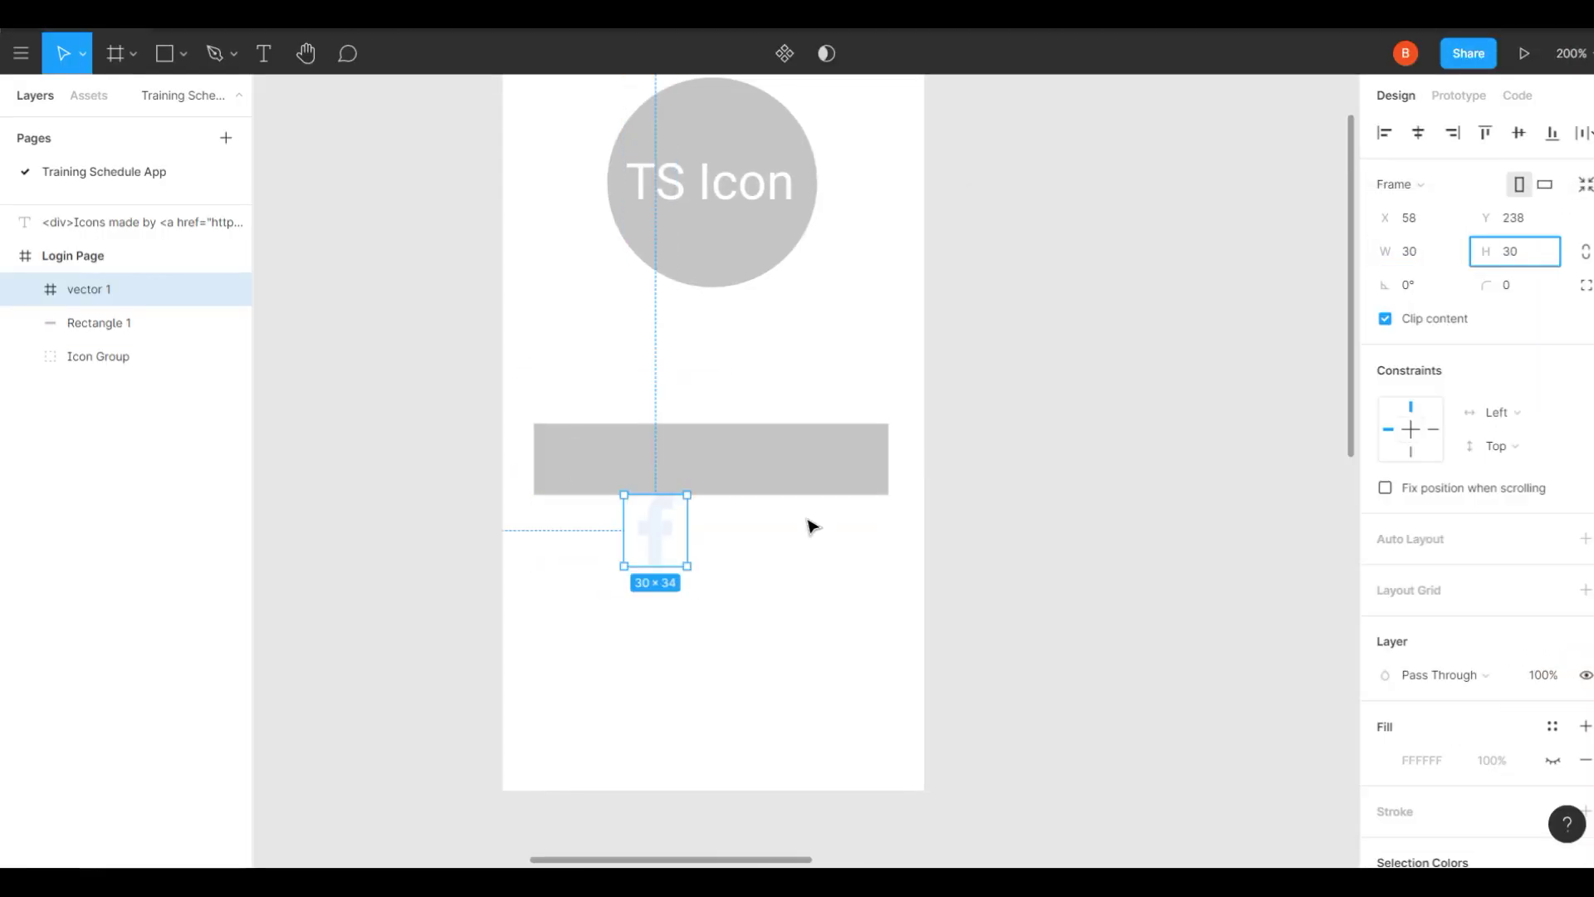
left_click(694, 598)
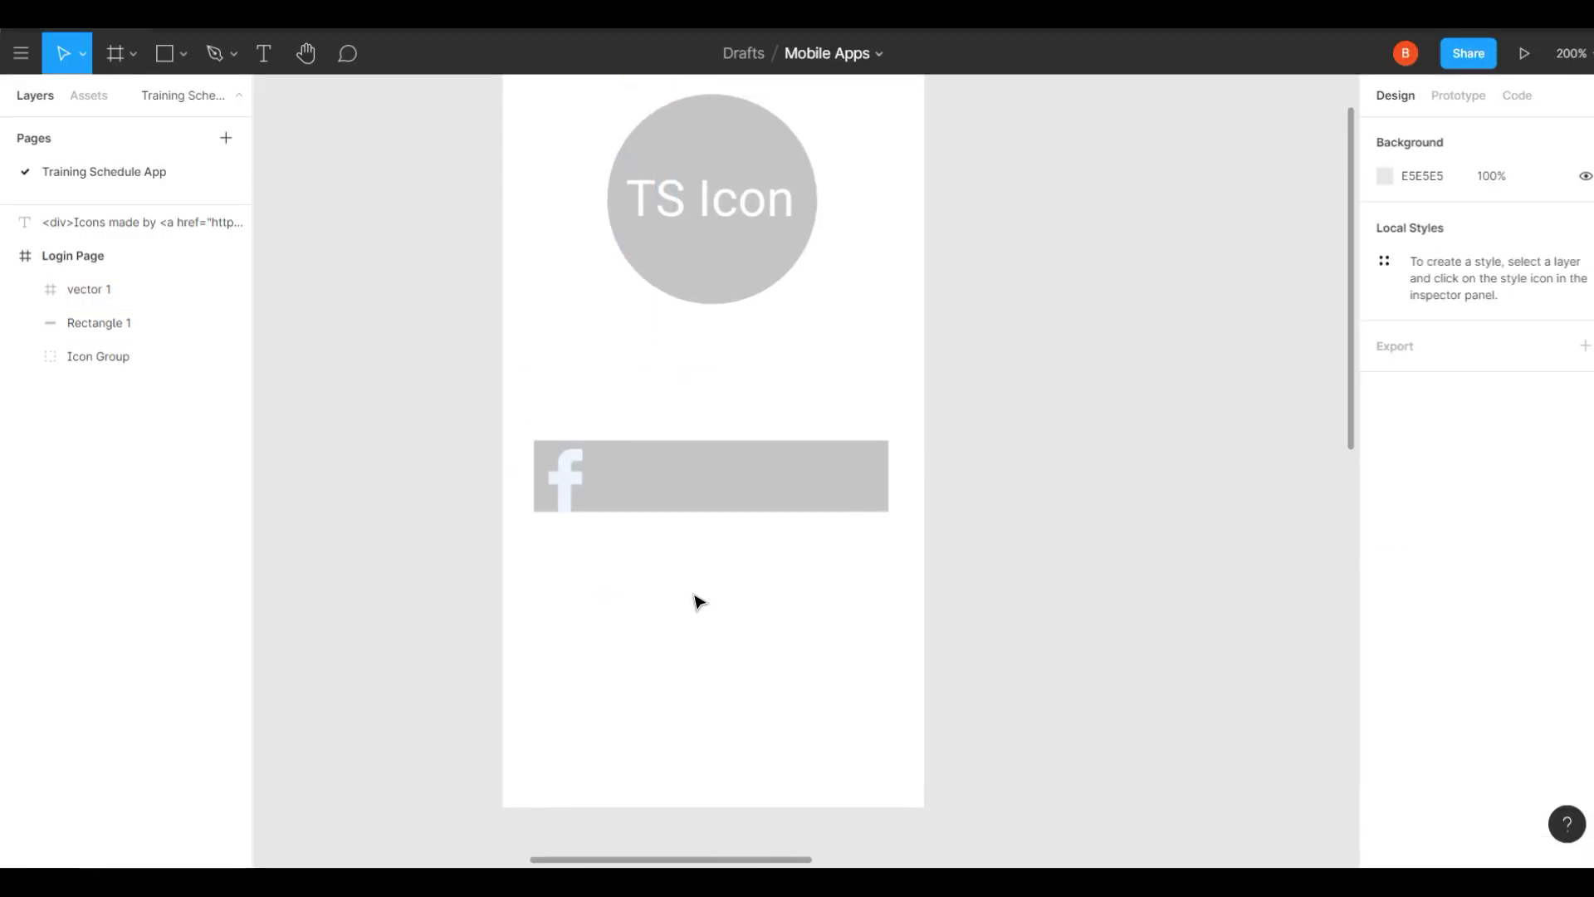
scroll(632, 581, "up", 2)
left_click(568, 570)
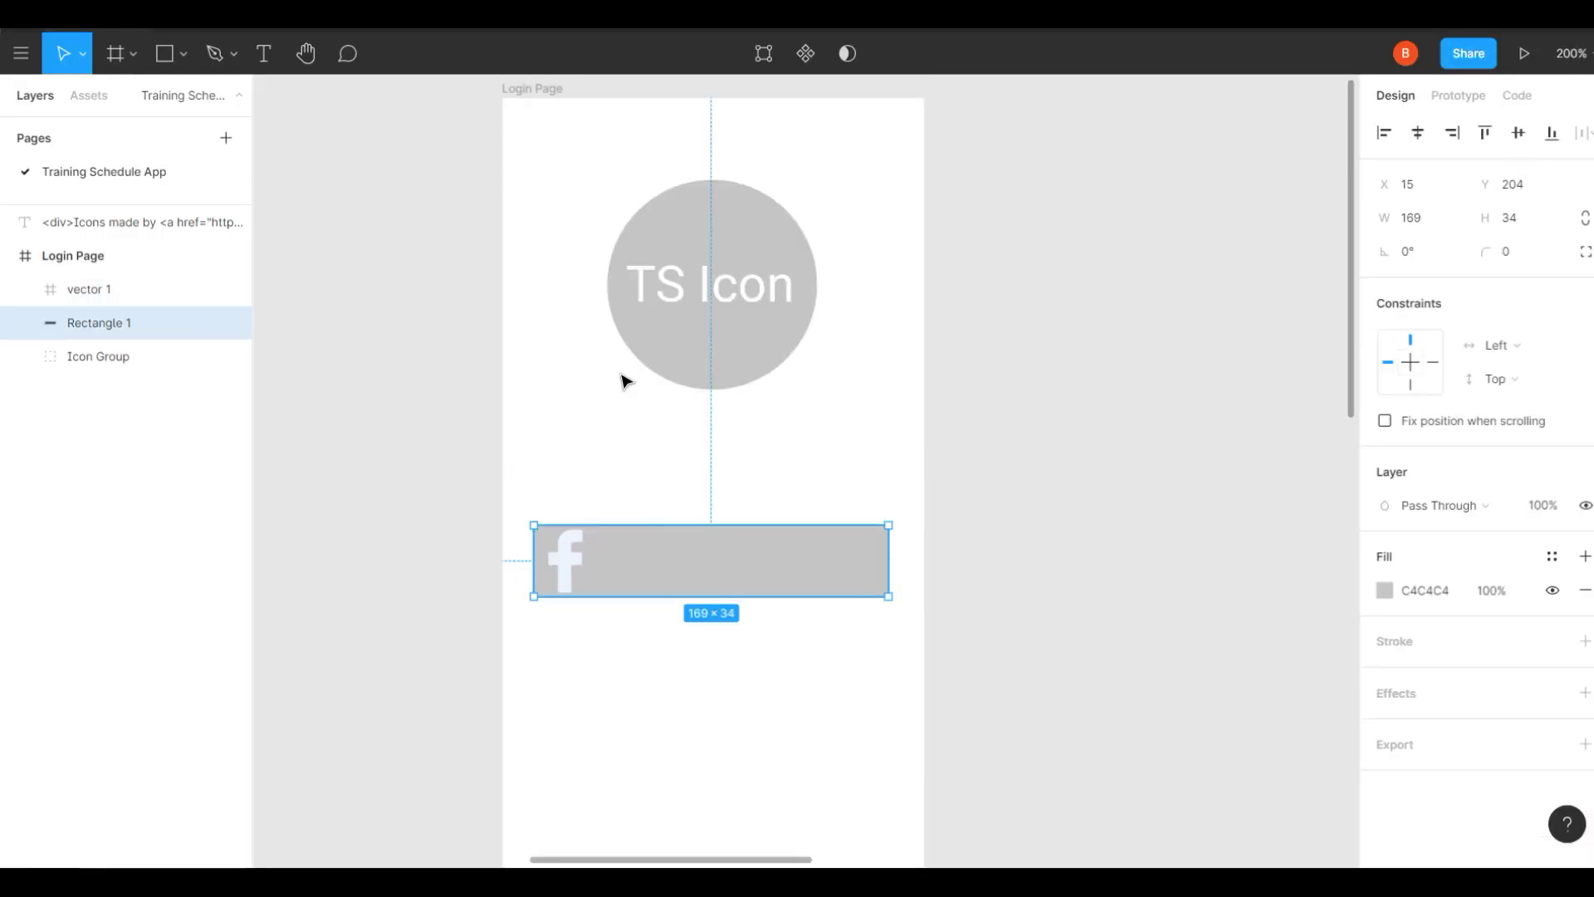
scroll(1413, 639, "down", 3)
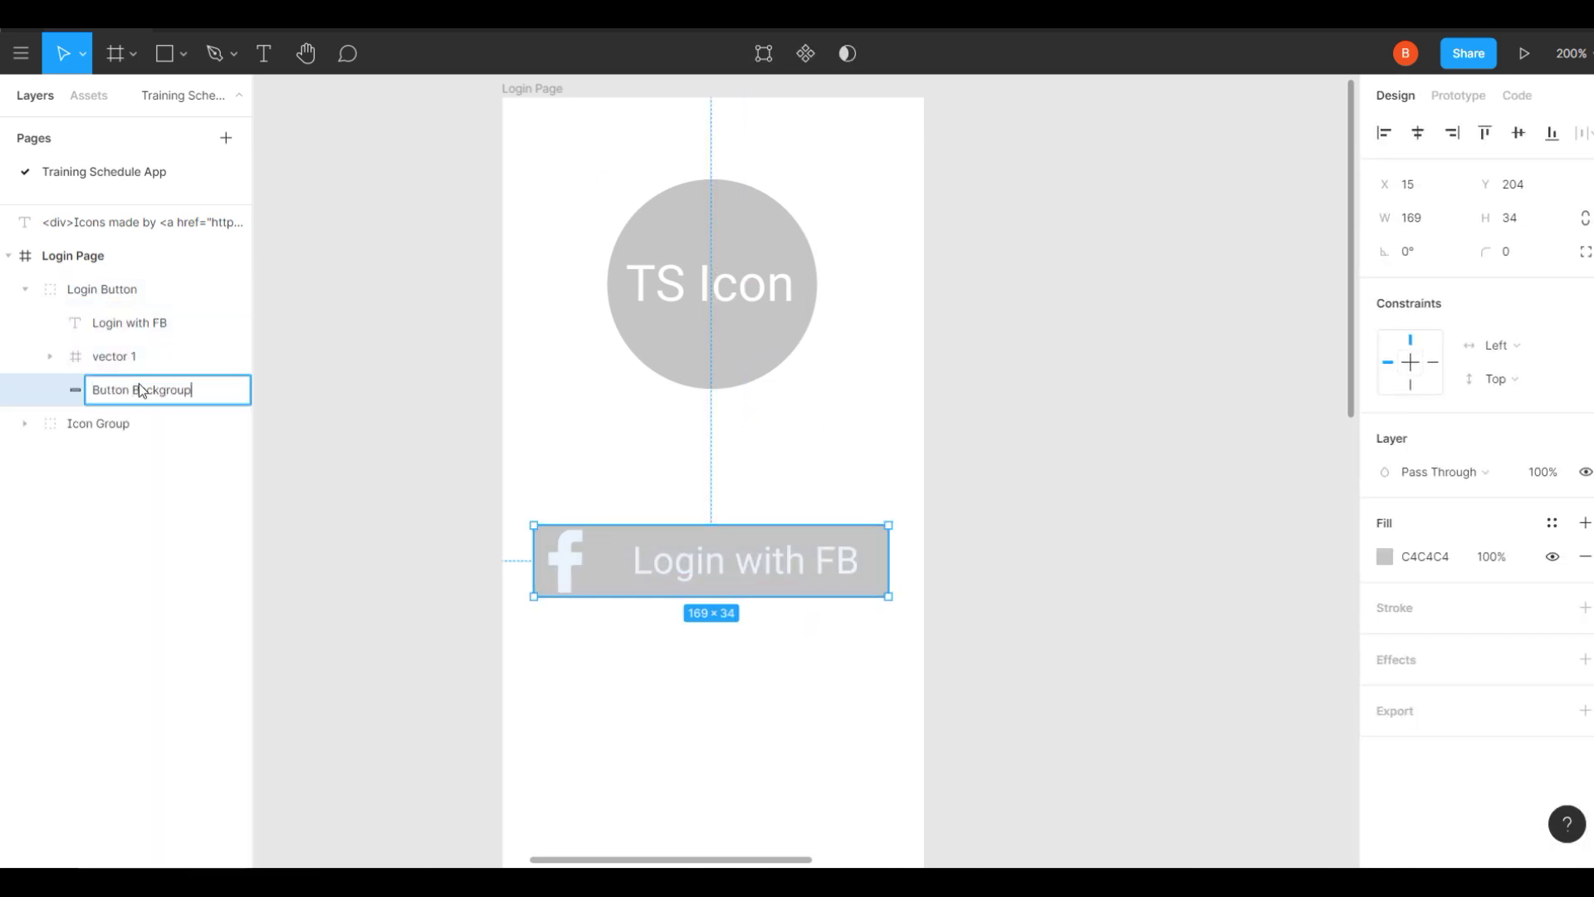
double_click(115, 356)
type("FB Icon")
key("Tab")
Check the FB Icon size, select the Login with FB text, then select the icon group.
key("super")
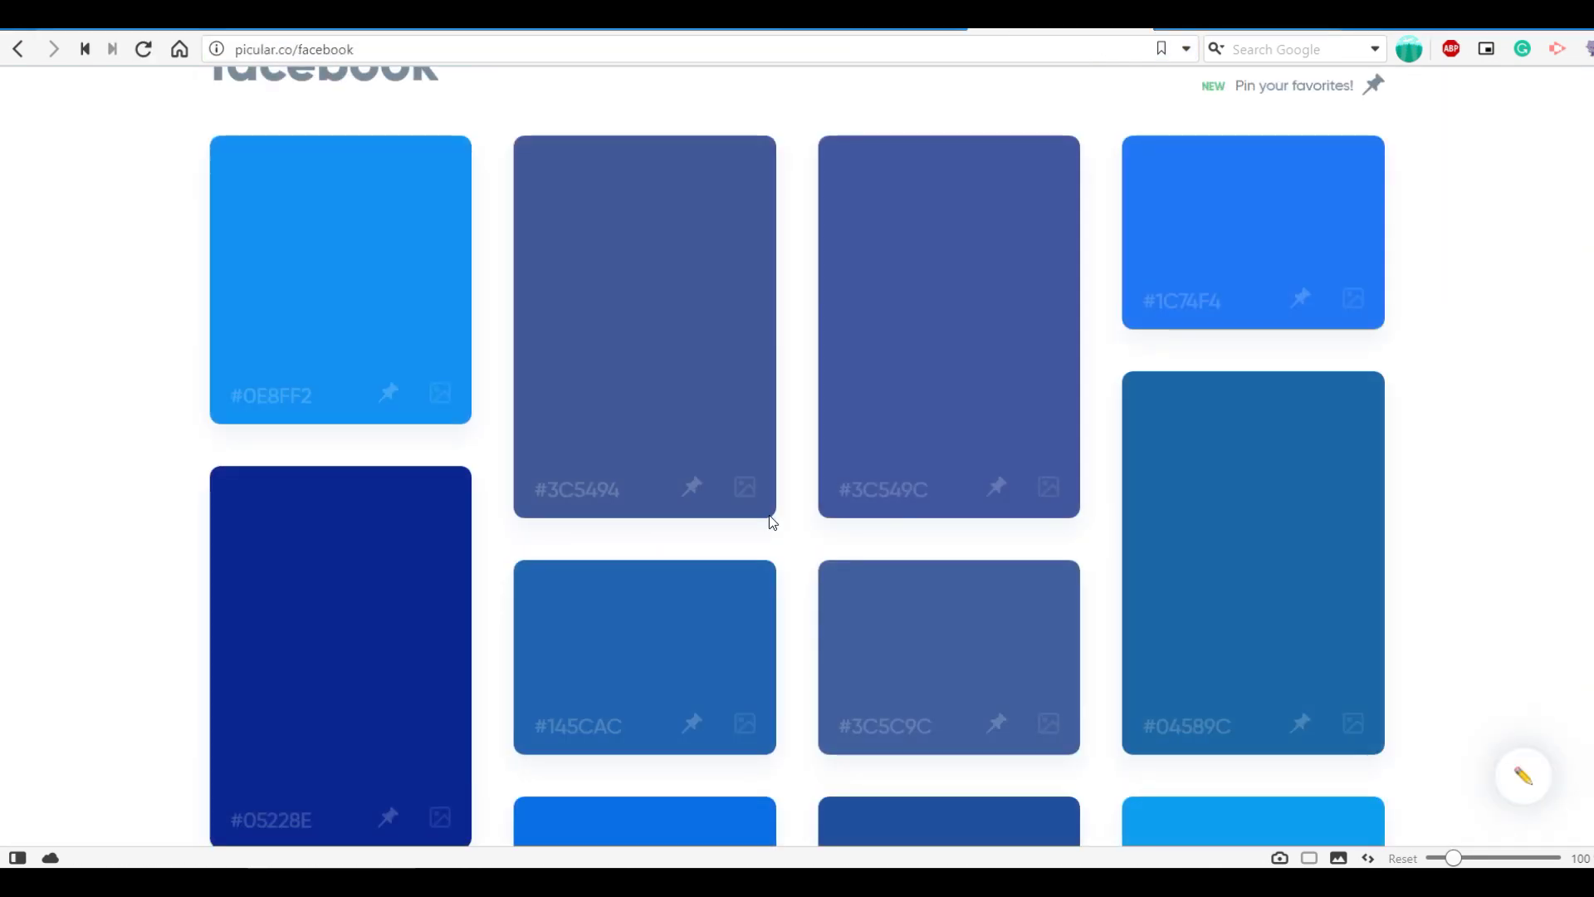
left_click(1418, 253)
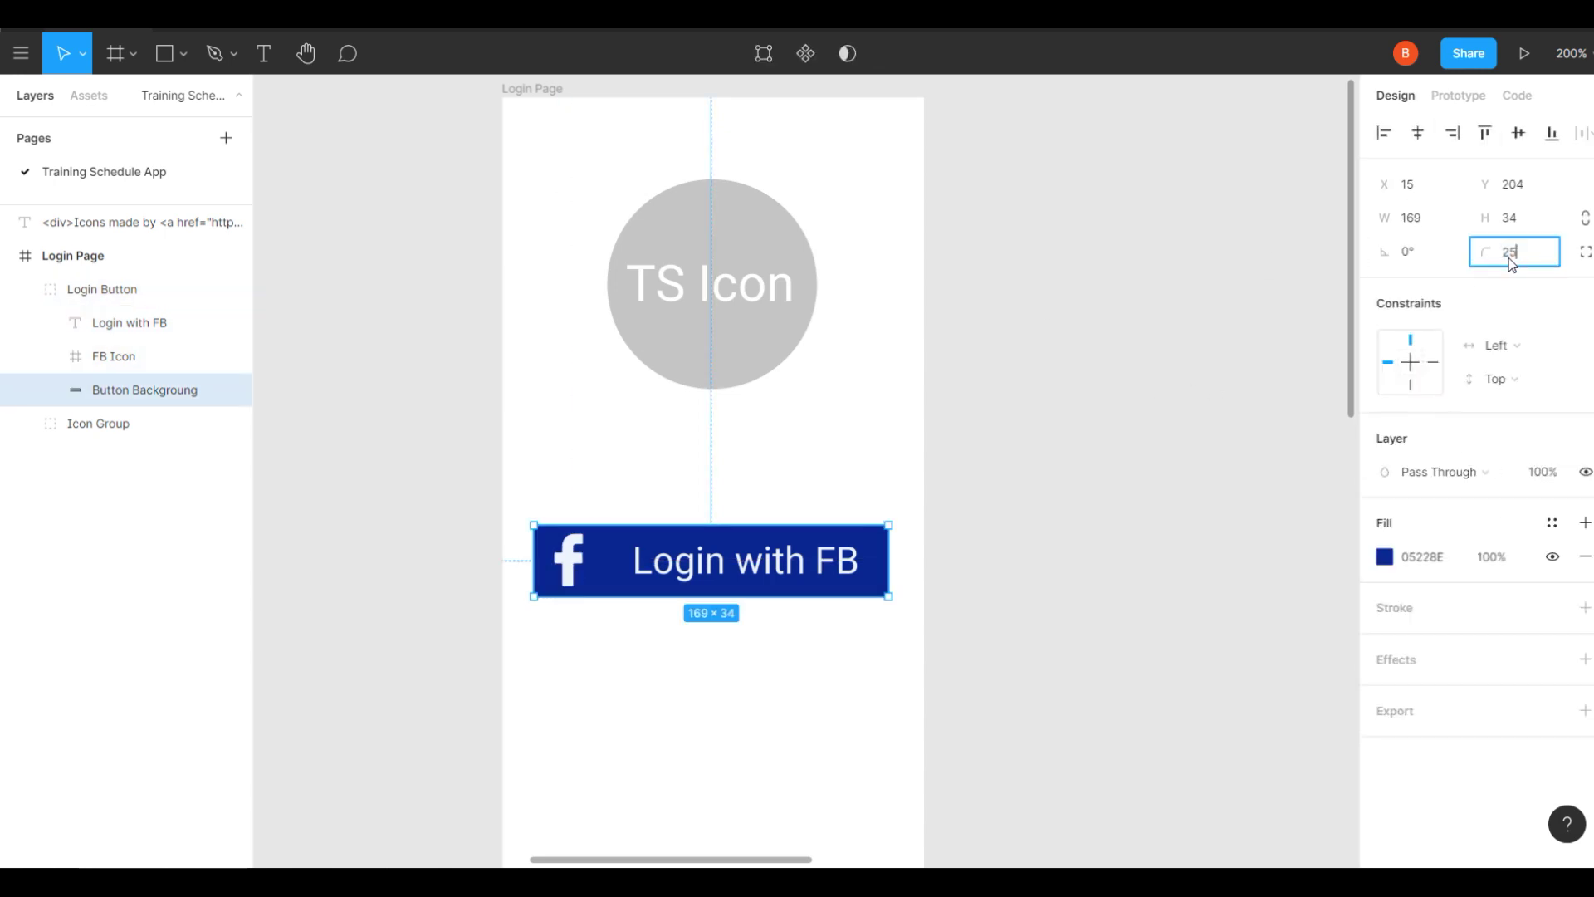
double_click(867, 561)
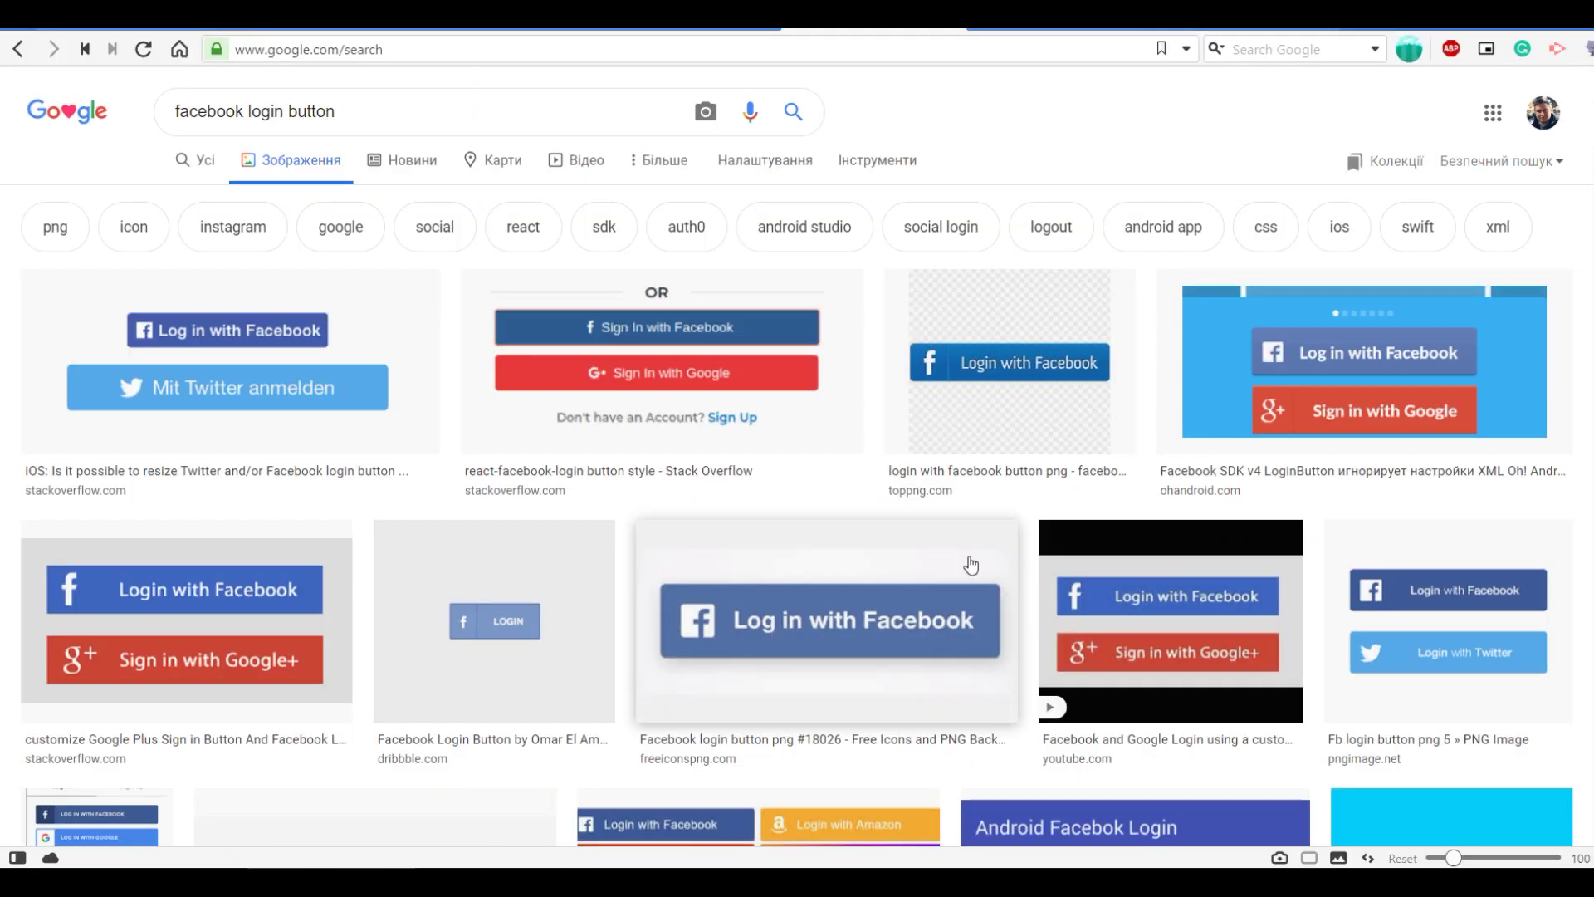
scroll(969, 562, "down", 3)
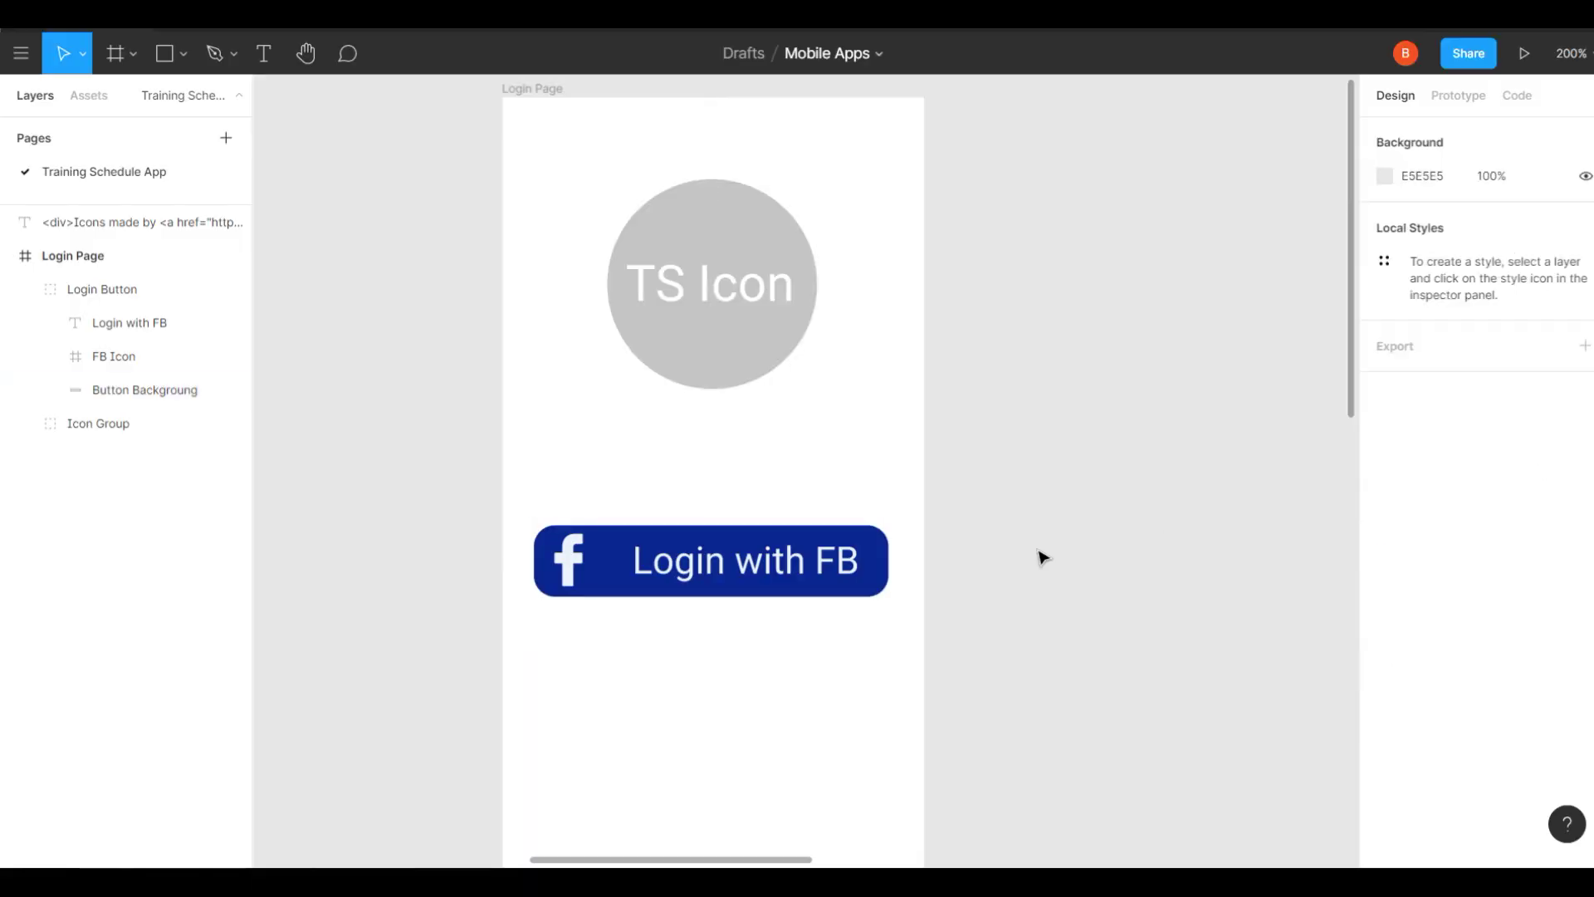
scroll(1009, 500, "down", 1)
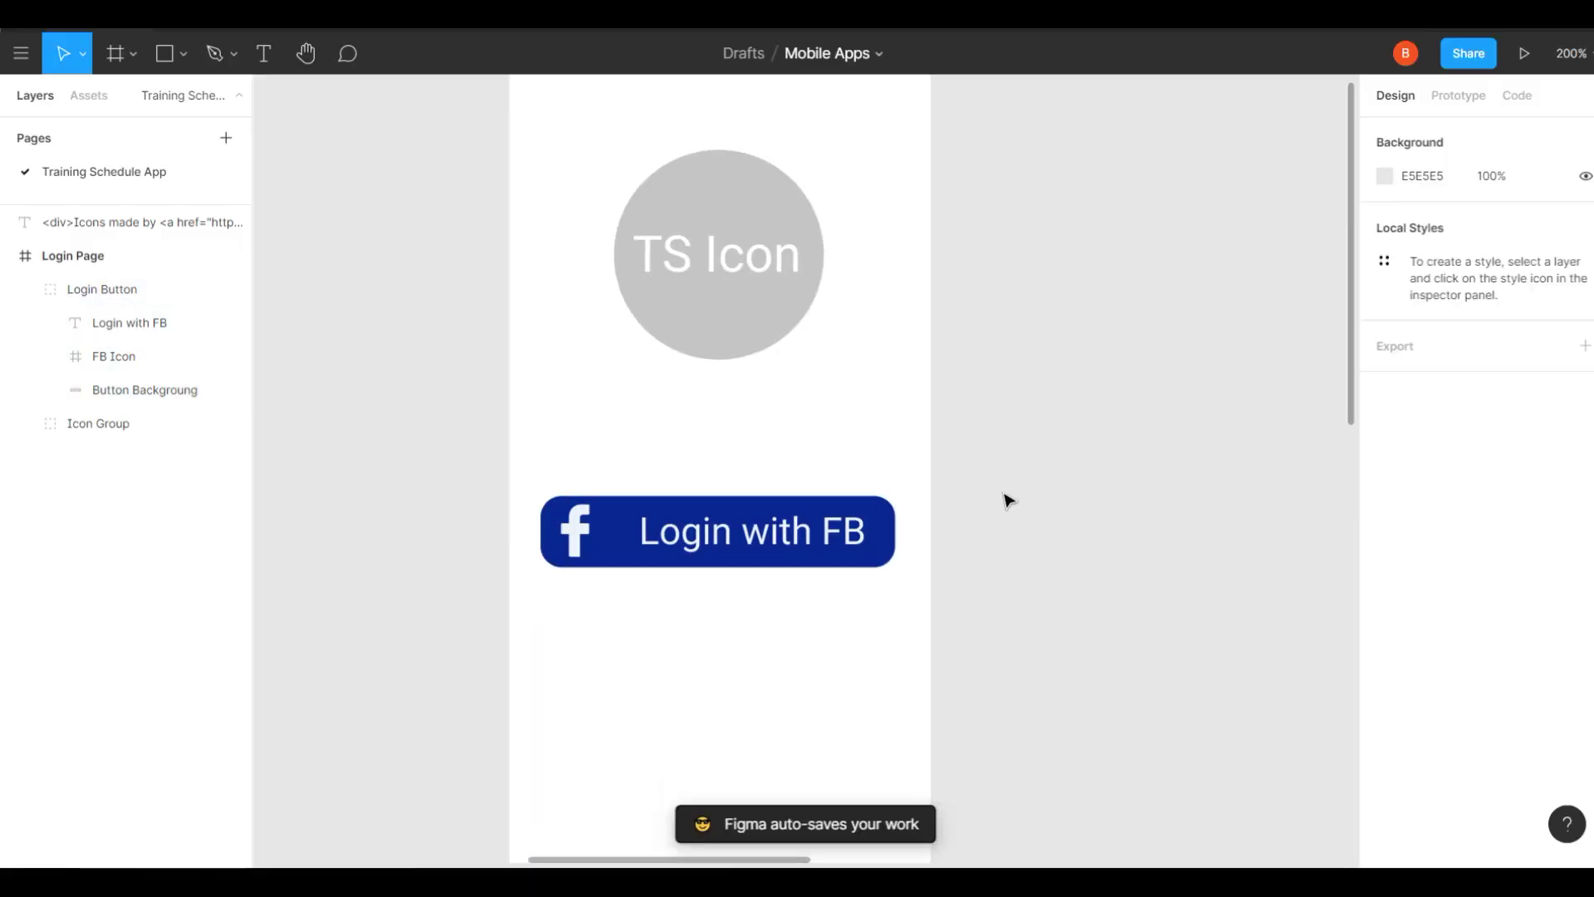
scroll(1009, 501, "up", 1)
left_click(687, 313)
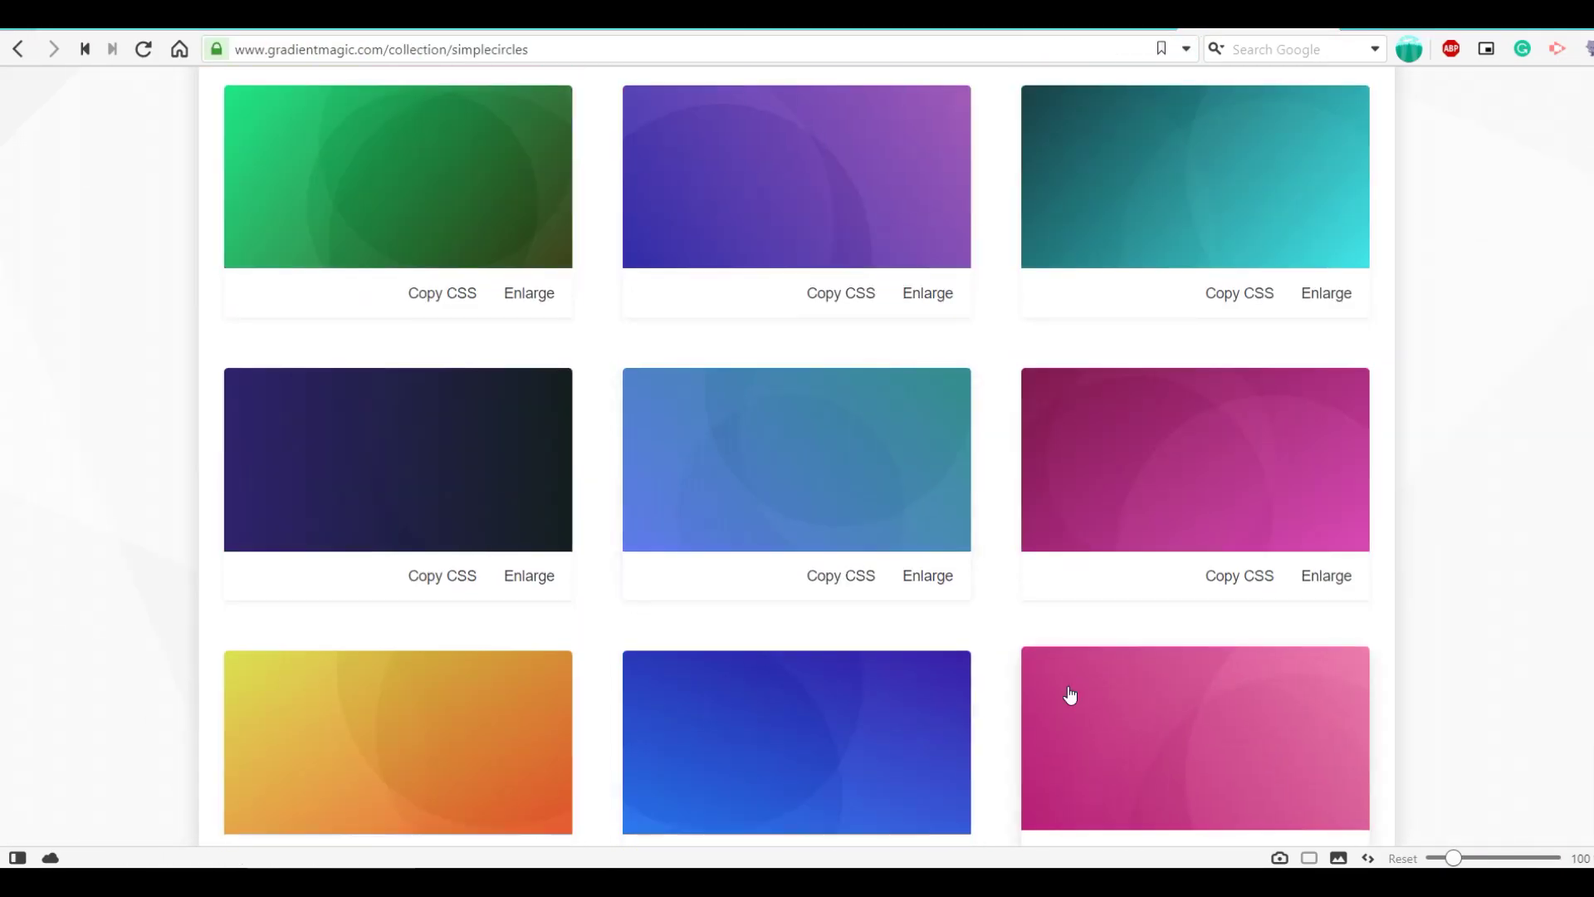
Enlarge a blue-purple striped gradient on Gradient Magic and snip a region of it.
left_click(913, 697)
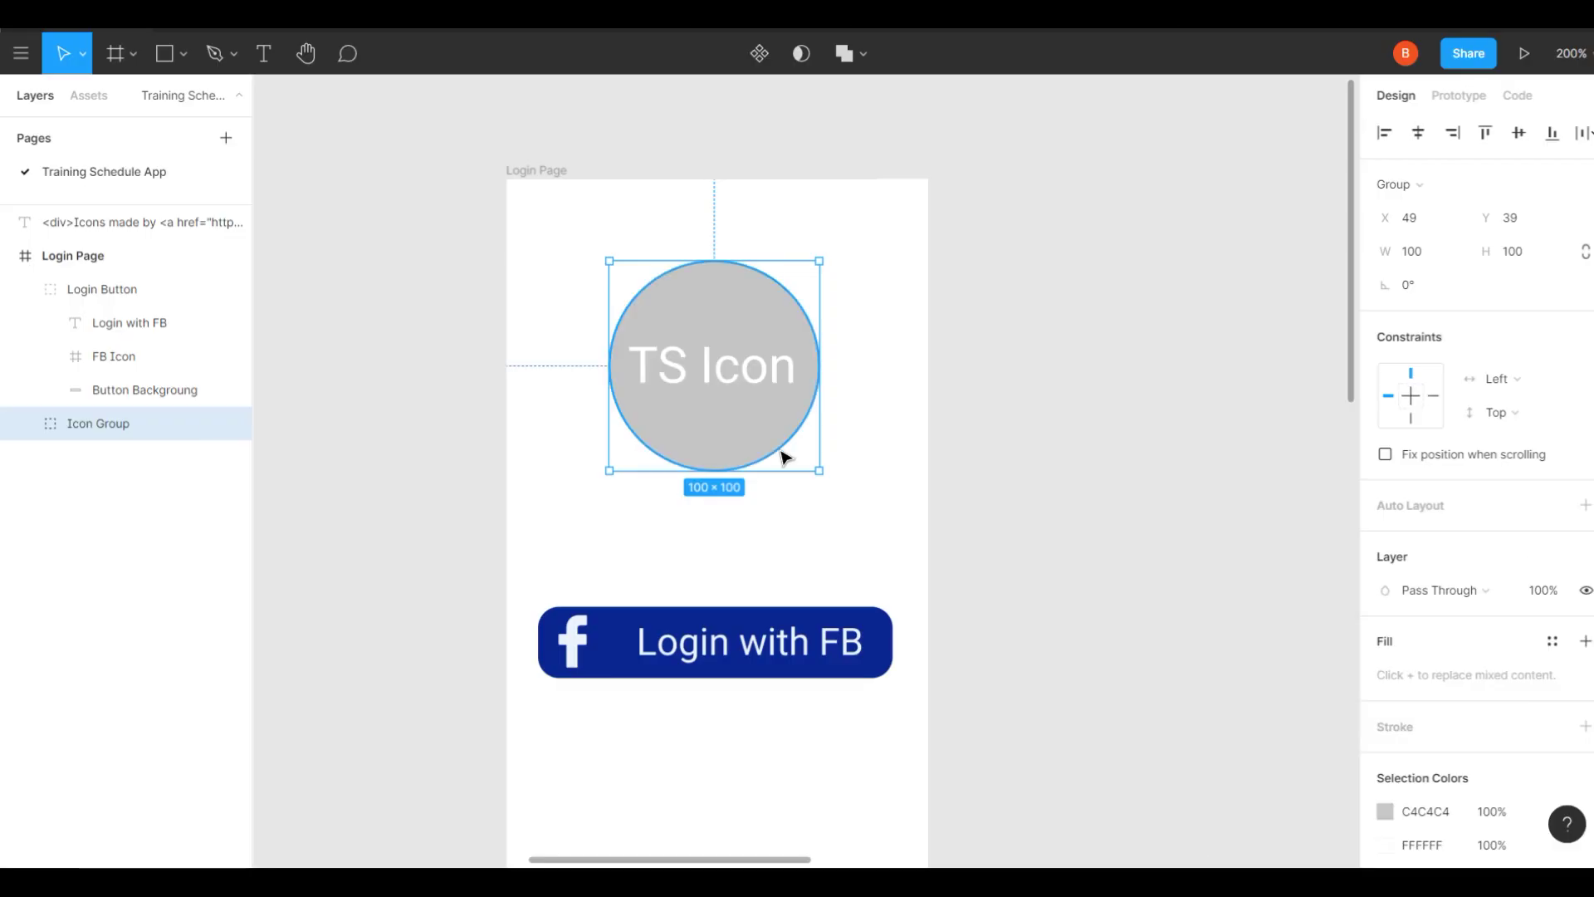
scroll(783, 456, "down", 3)
scroll(729, 310, "up", 3)
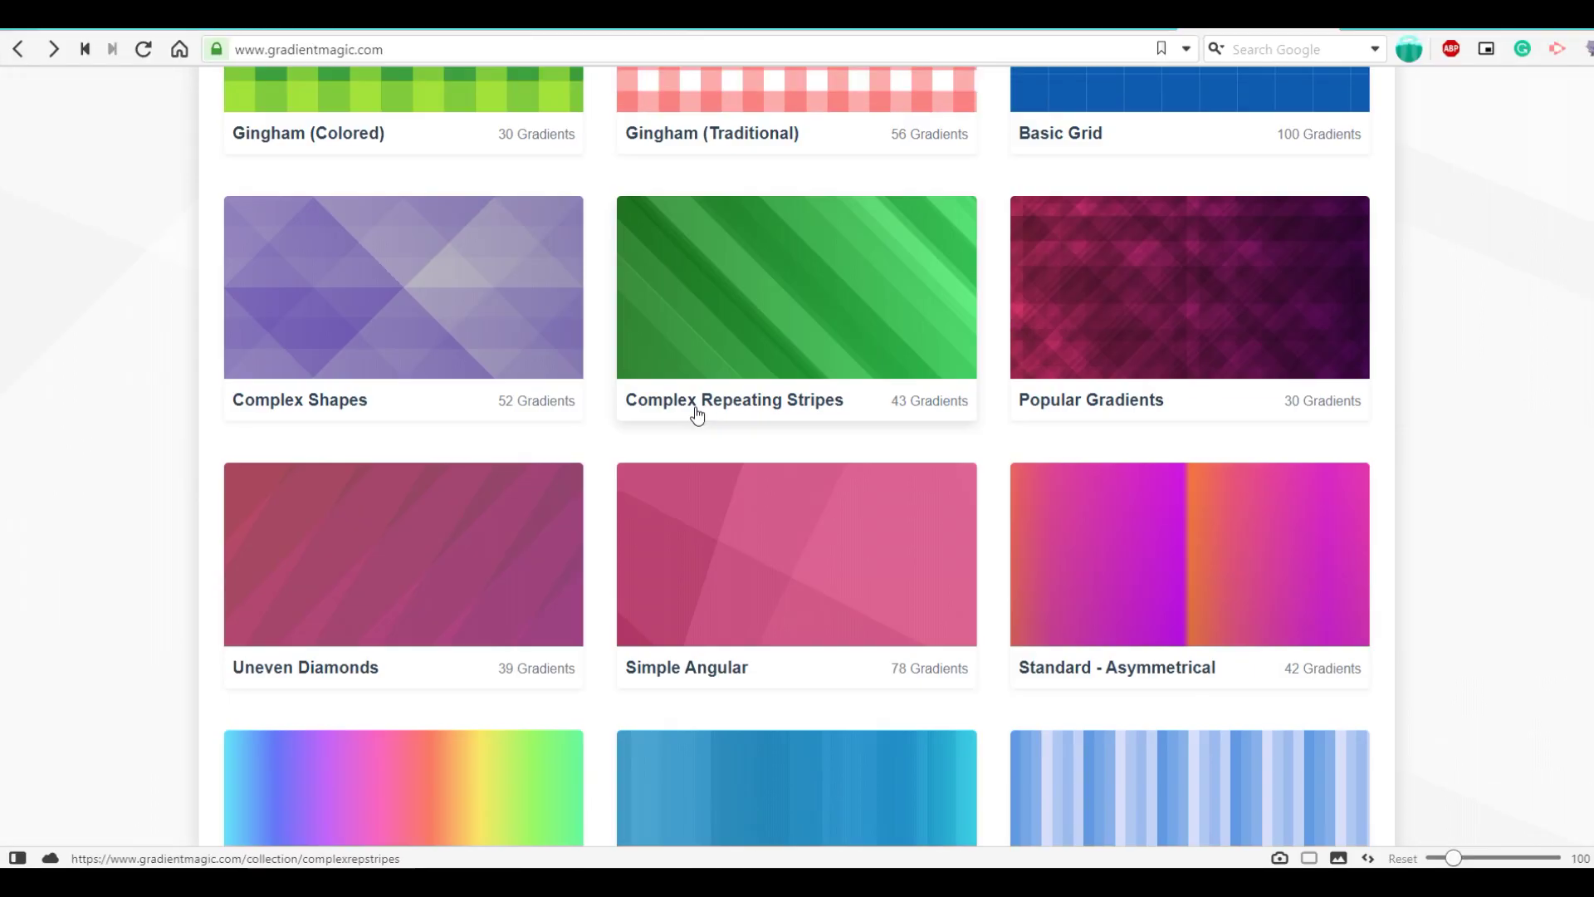
left_click(694, 413)
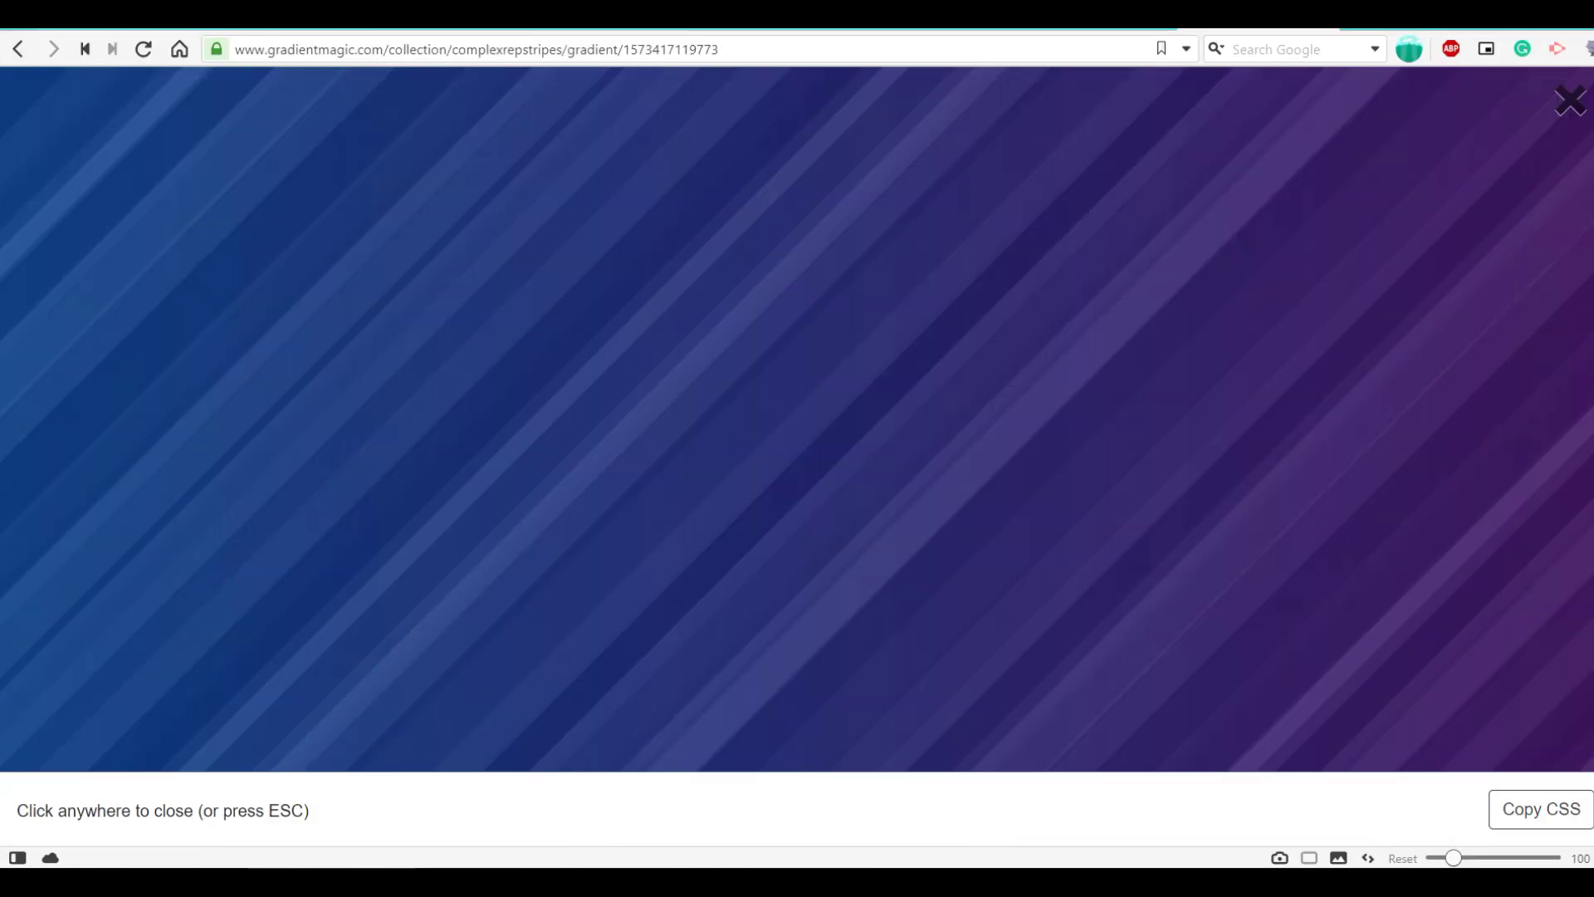
key("super+shift+s")
left_click_drag(238, 117, 1252, 752)
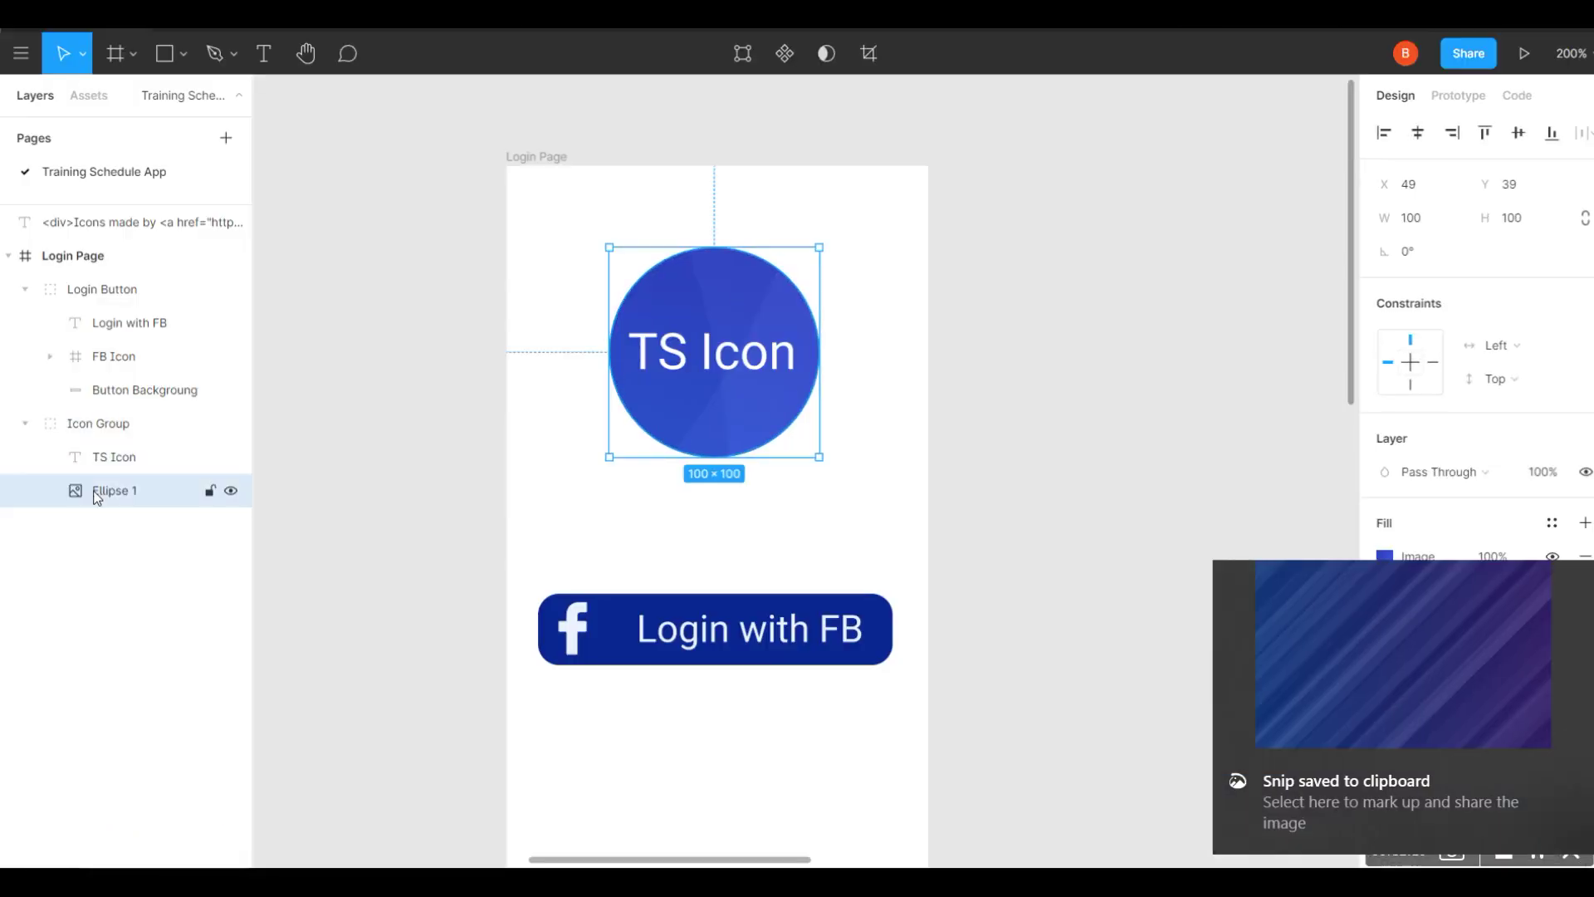
left_click(1049, 438)
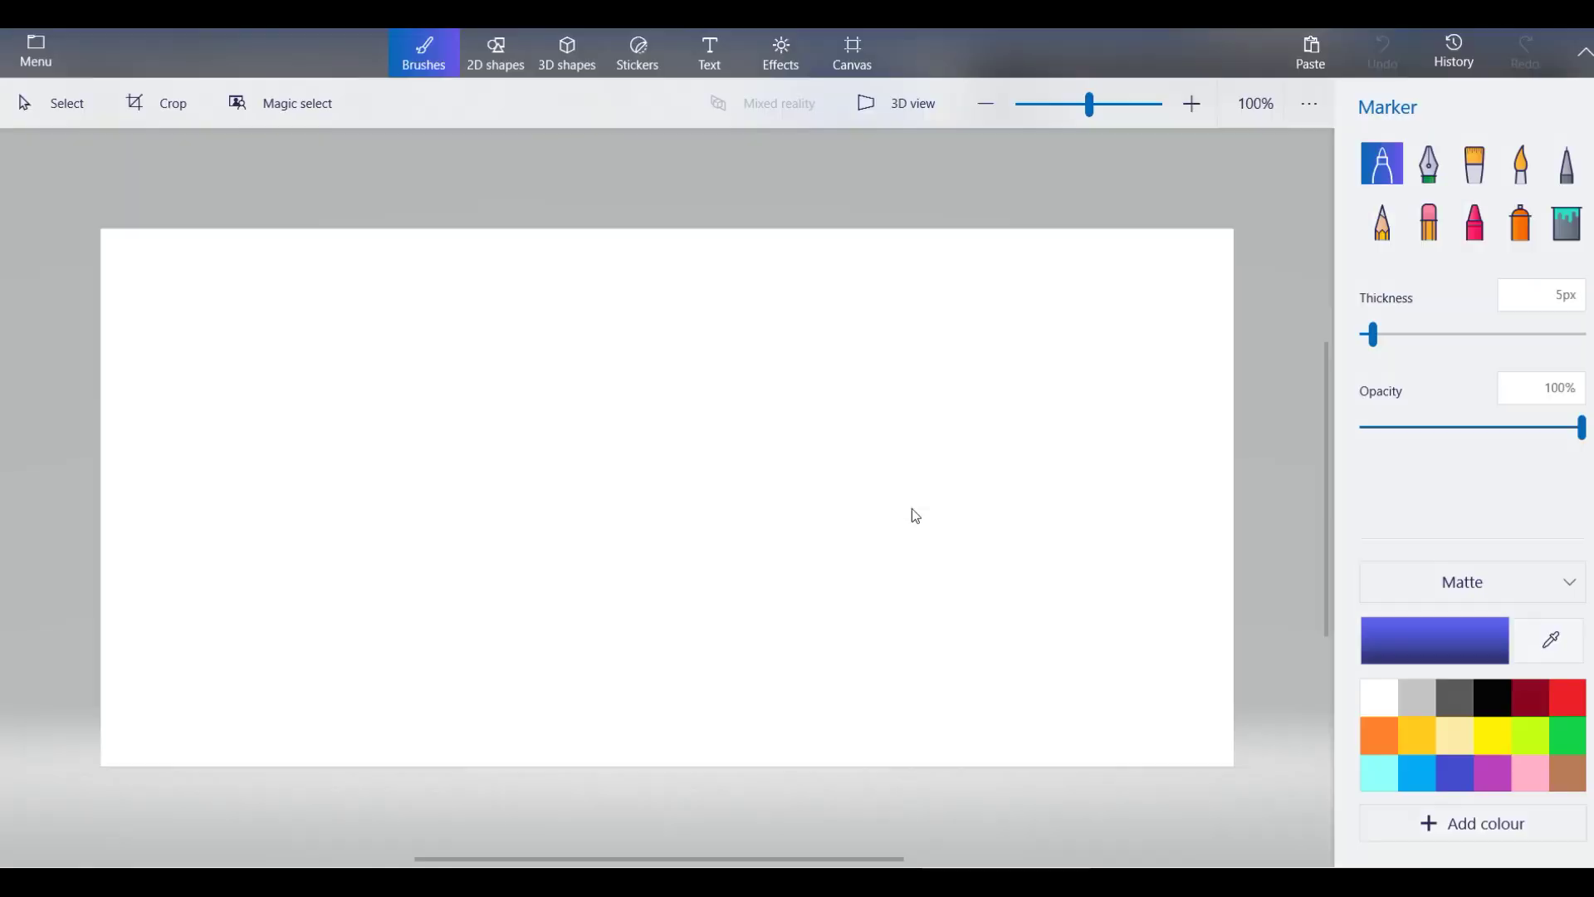
Paste the pole-dancer silhouette into Paint 3D and confirm the cutout.
key("ctrl+v")
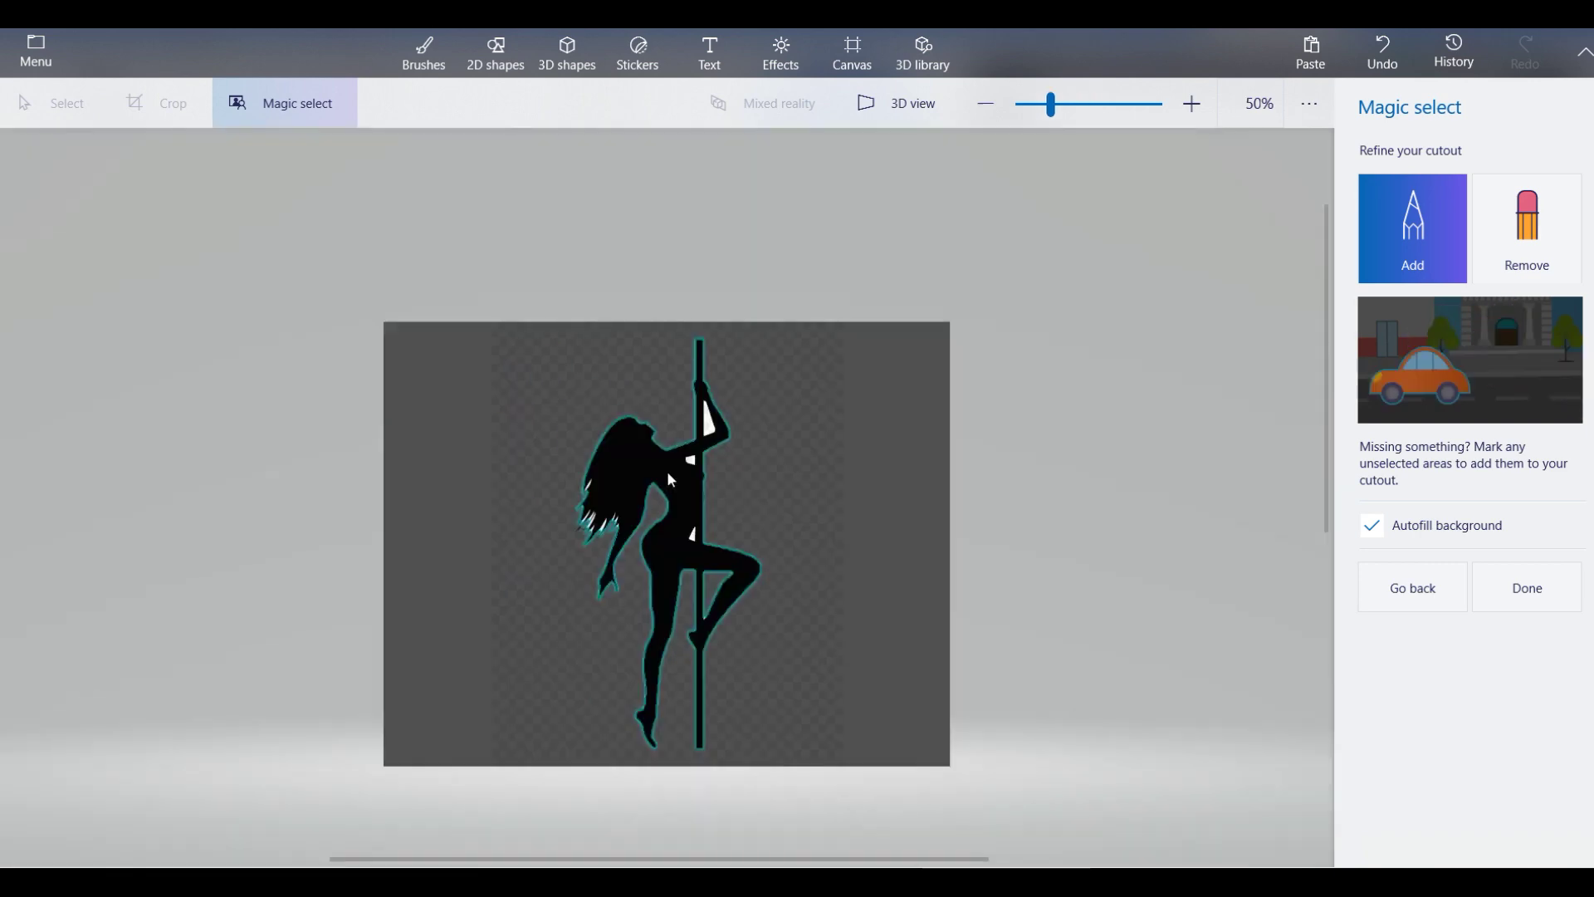
left_click(1506, 606)
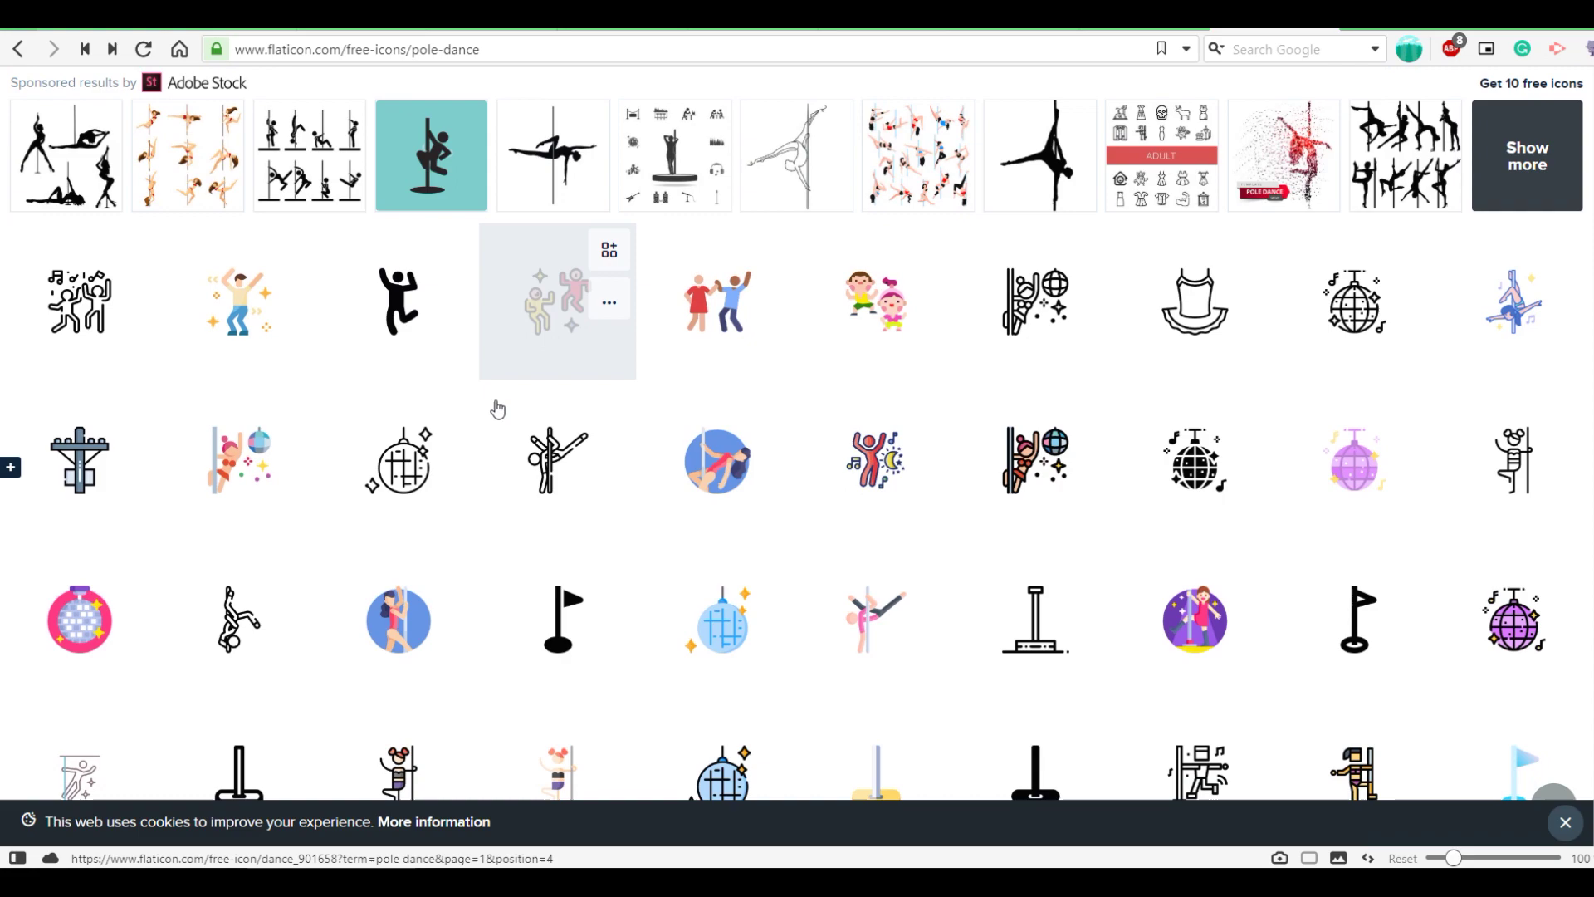
Scroll down through the free, black-filled training icon results toward page 2.
scroll(497, 409, "down", 5)
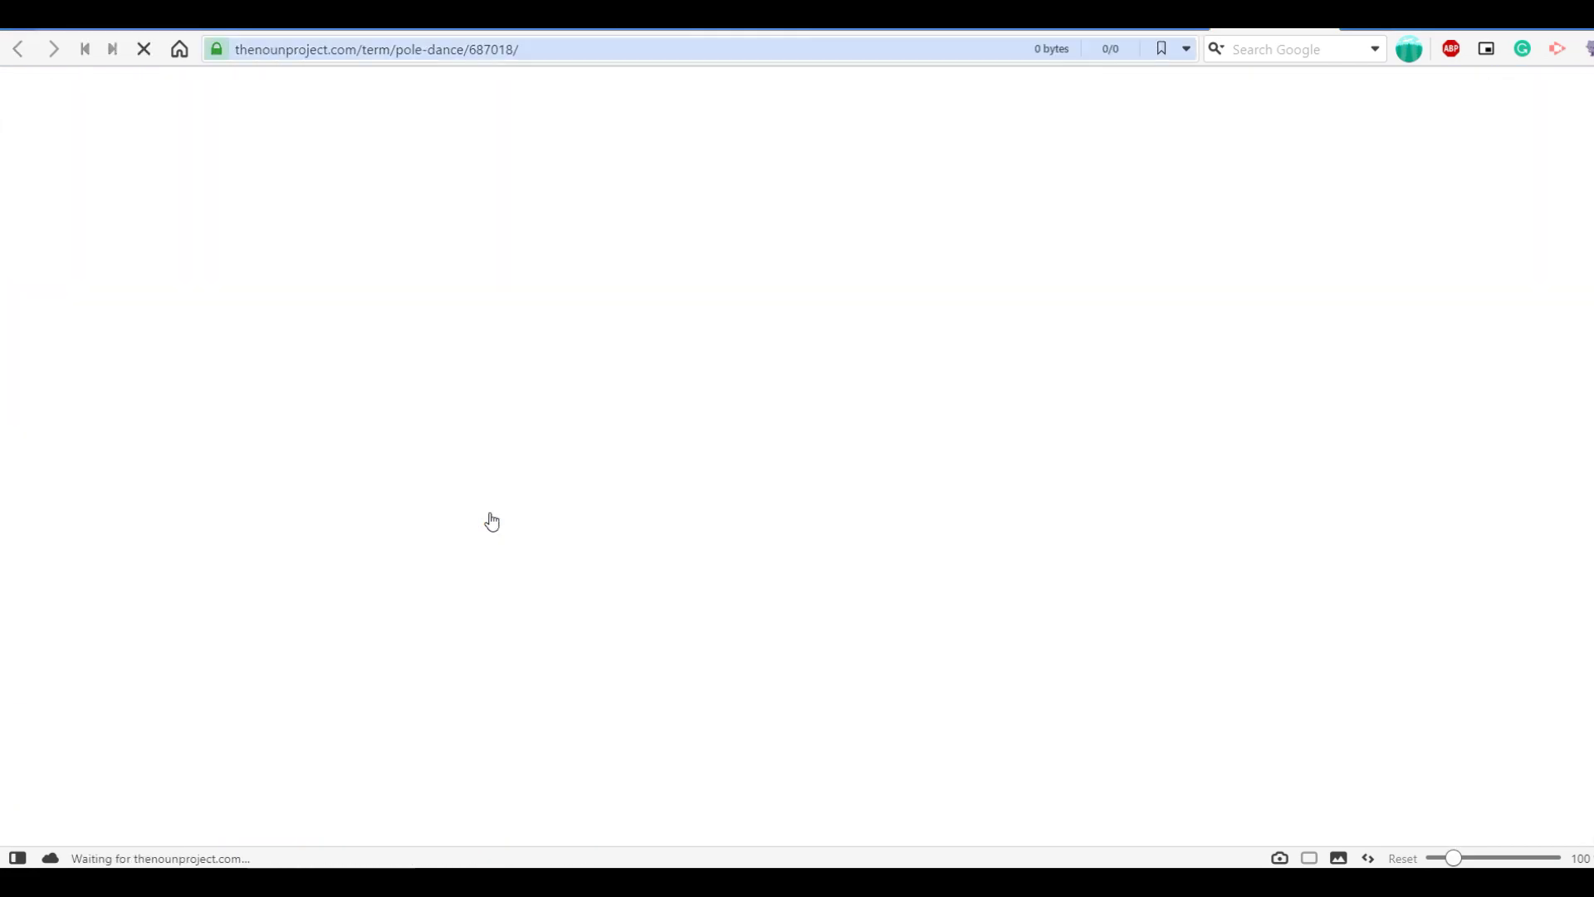
scroll(743, 655, "down", 3)
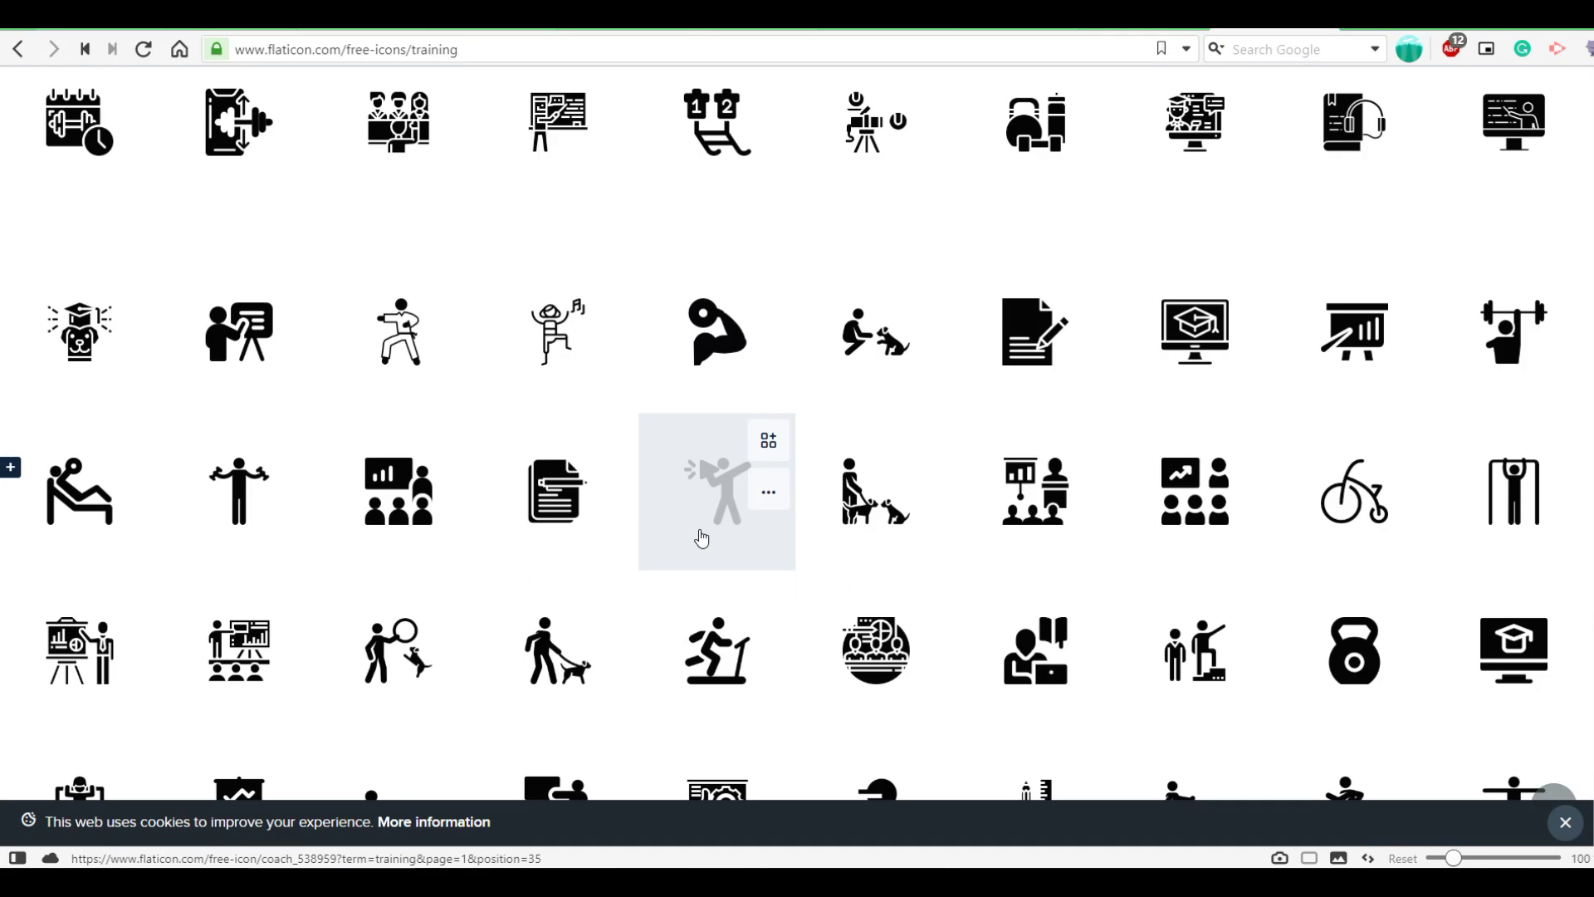
scroll(701, 498, "down", 3)
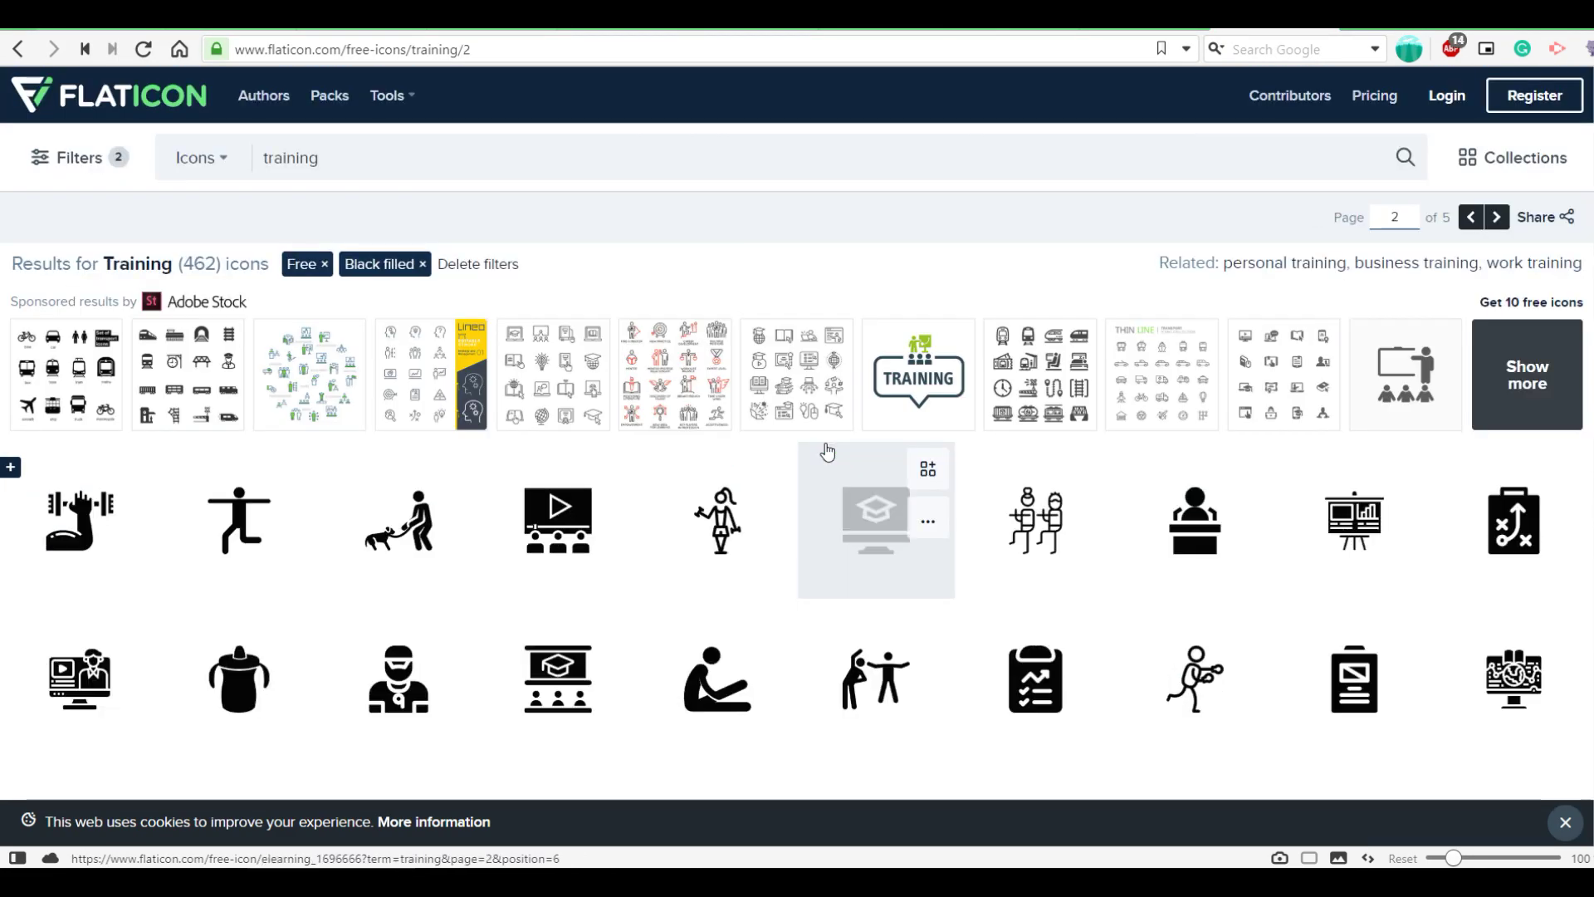
scroll(1125, 576, "down", 15)
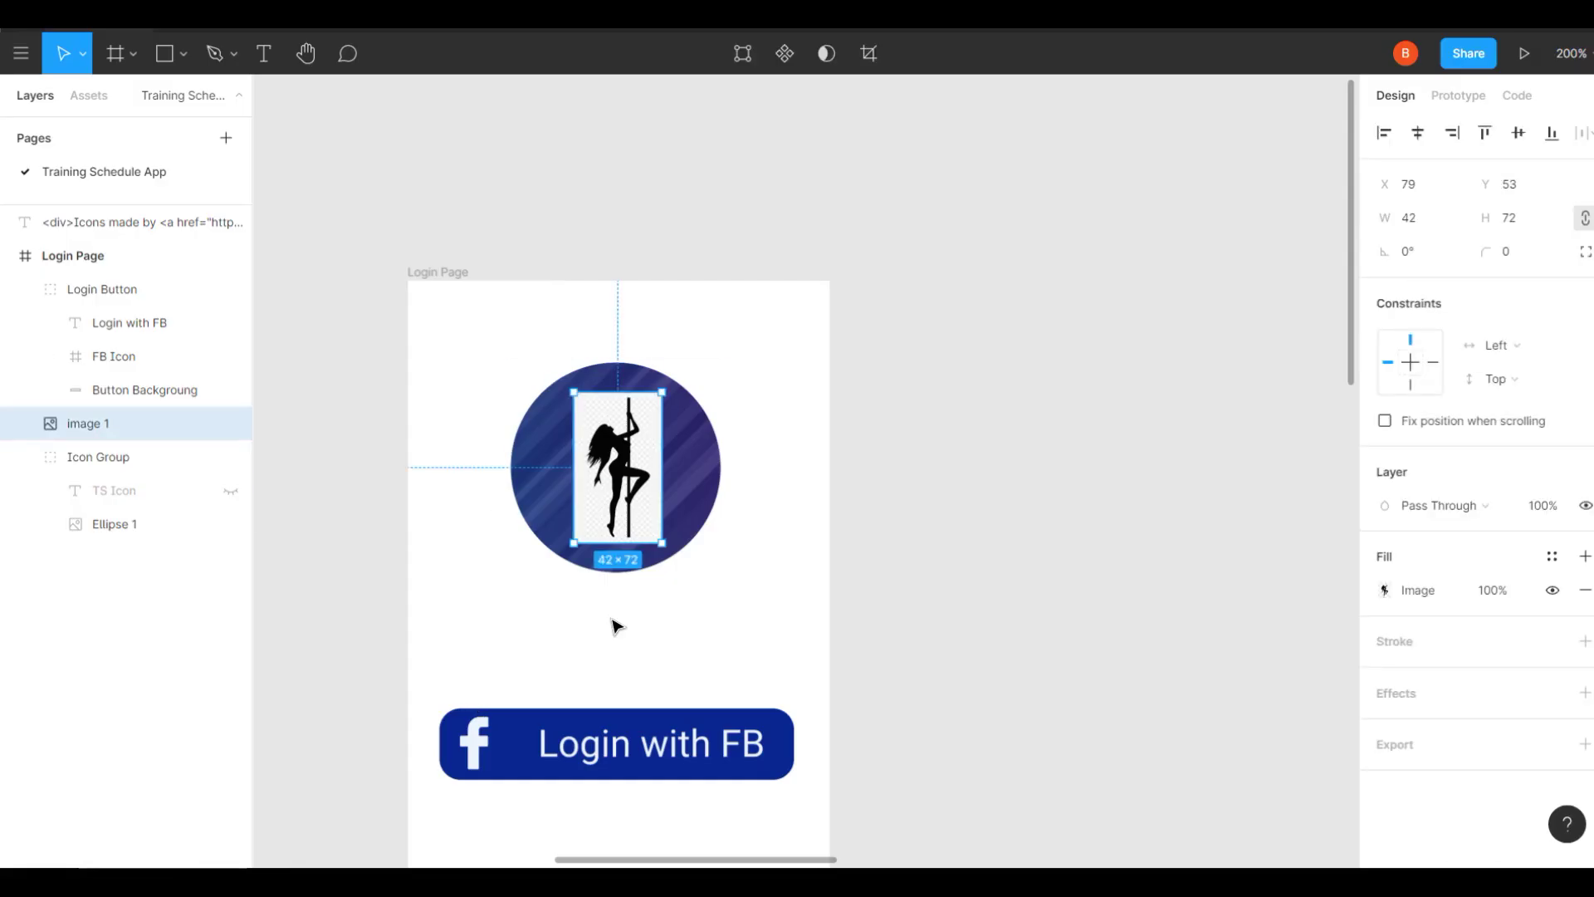
Paste the icon's attribution text and set the imported training icon's height to 40.
key("ctrl+v")
scroll(913, 487, "down", 3)
scroll(990, 663, "down", 5)
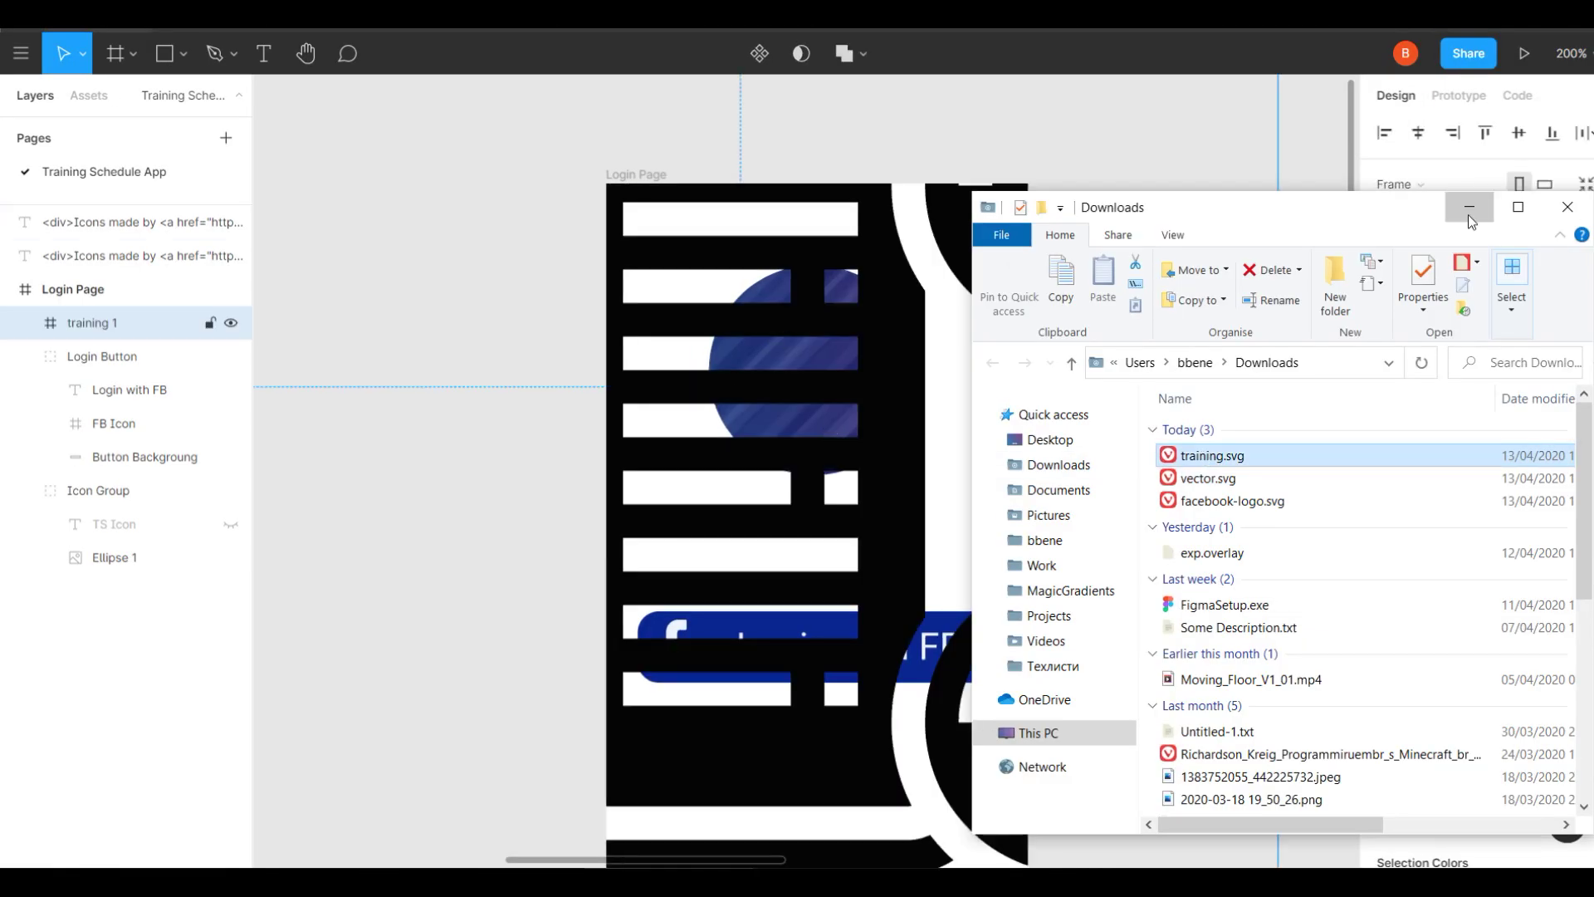
left_click(1512, 252)
type("40")
key("Return")
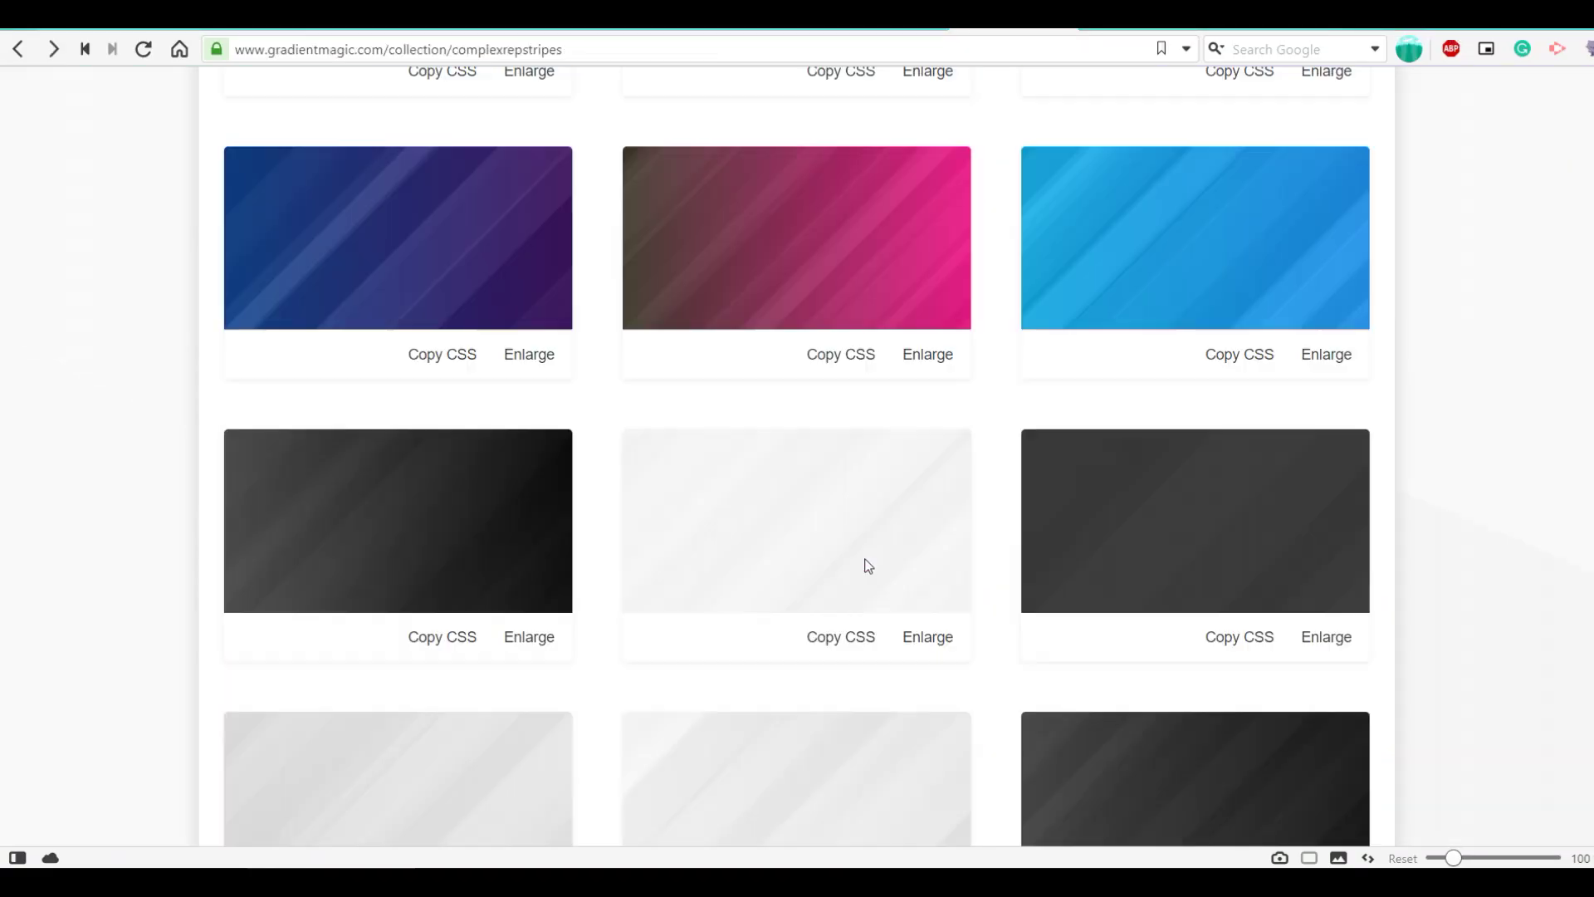
scroll(830, 623, "down", 3)
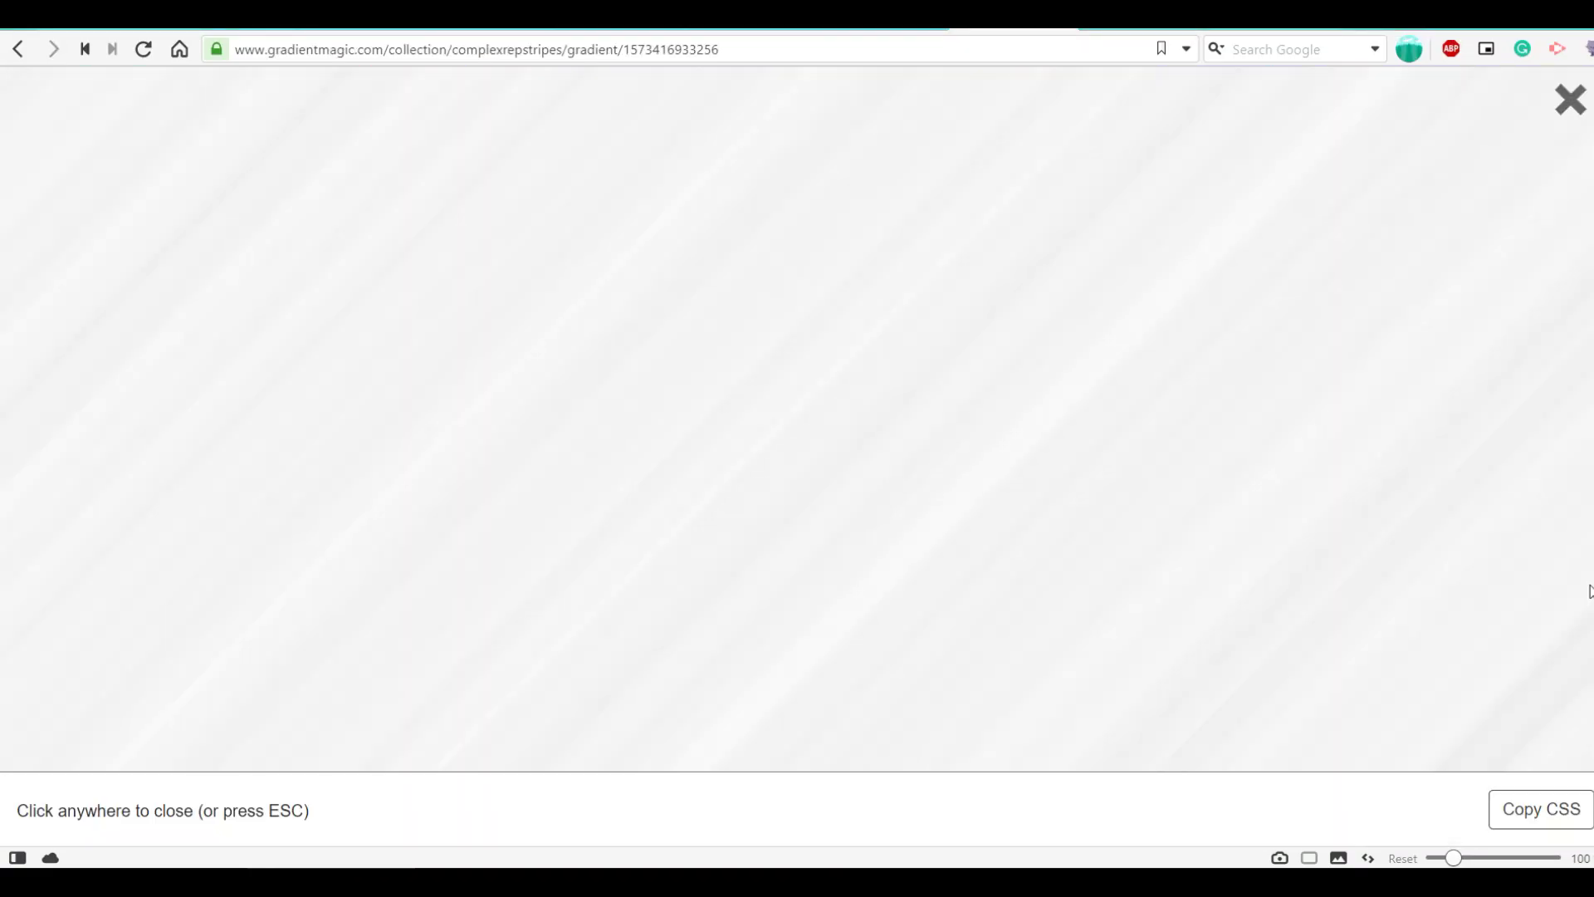
Snip the pale striped gradient, then paste a green pattern and send it to the back.
key("super+shift+s")
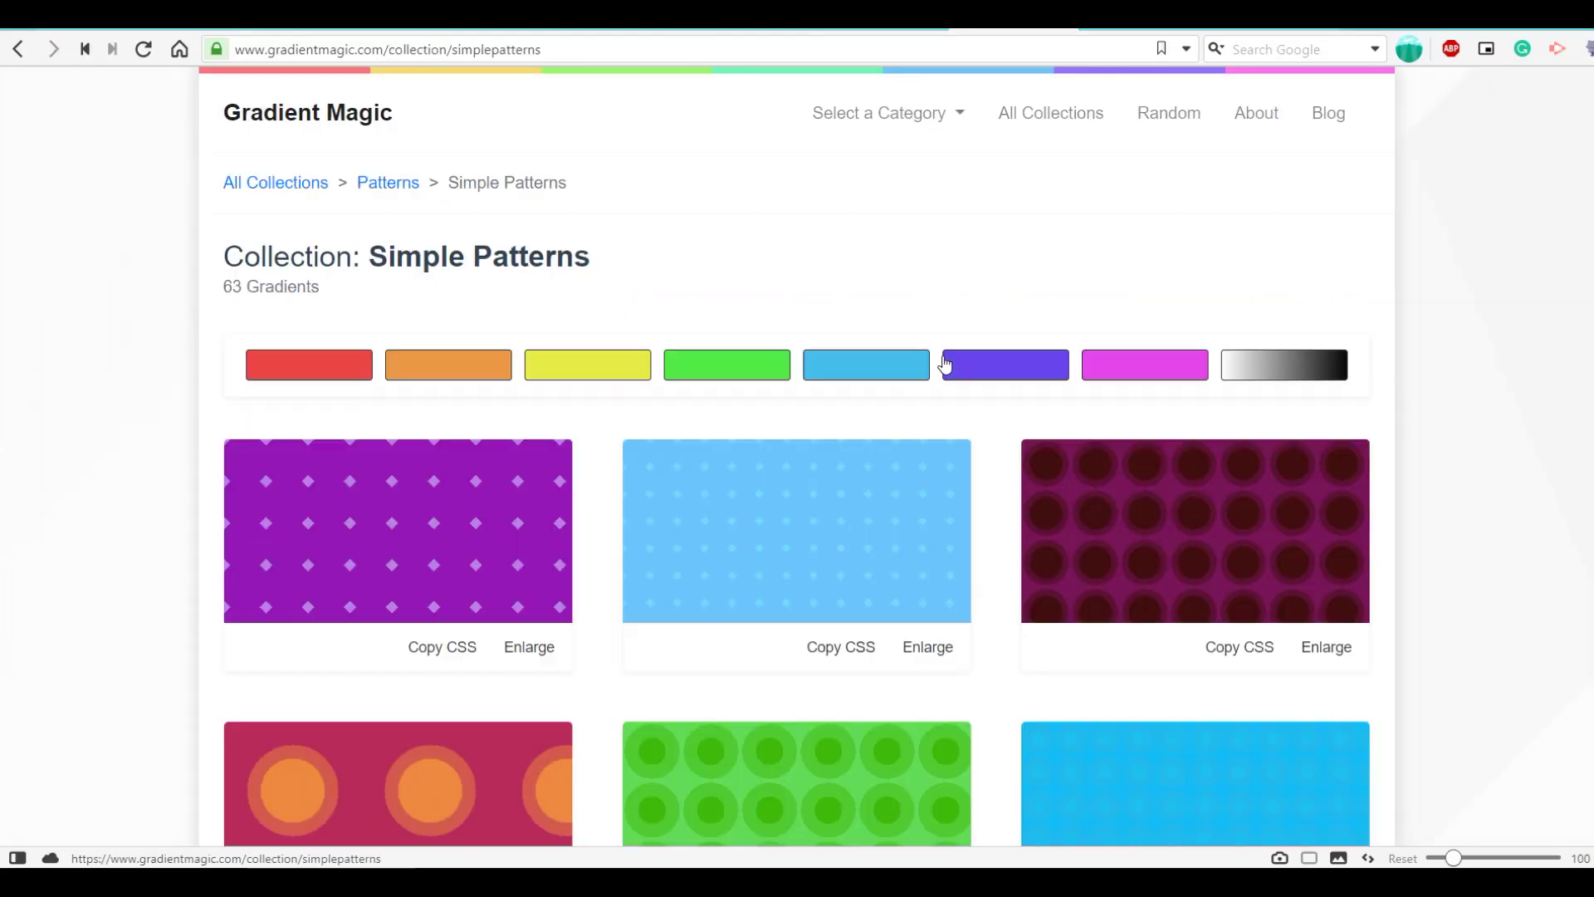
scroll(945, 365, "down", 10)
scroll(945, 366, "down", 3)
left_click(1327, 745)
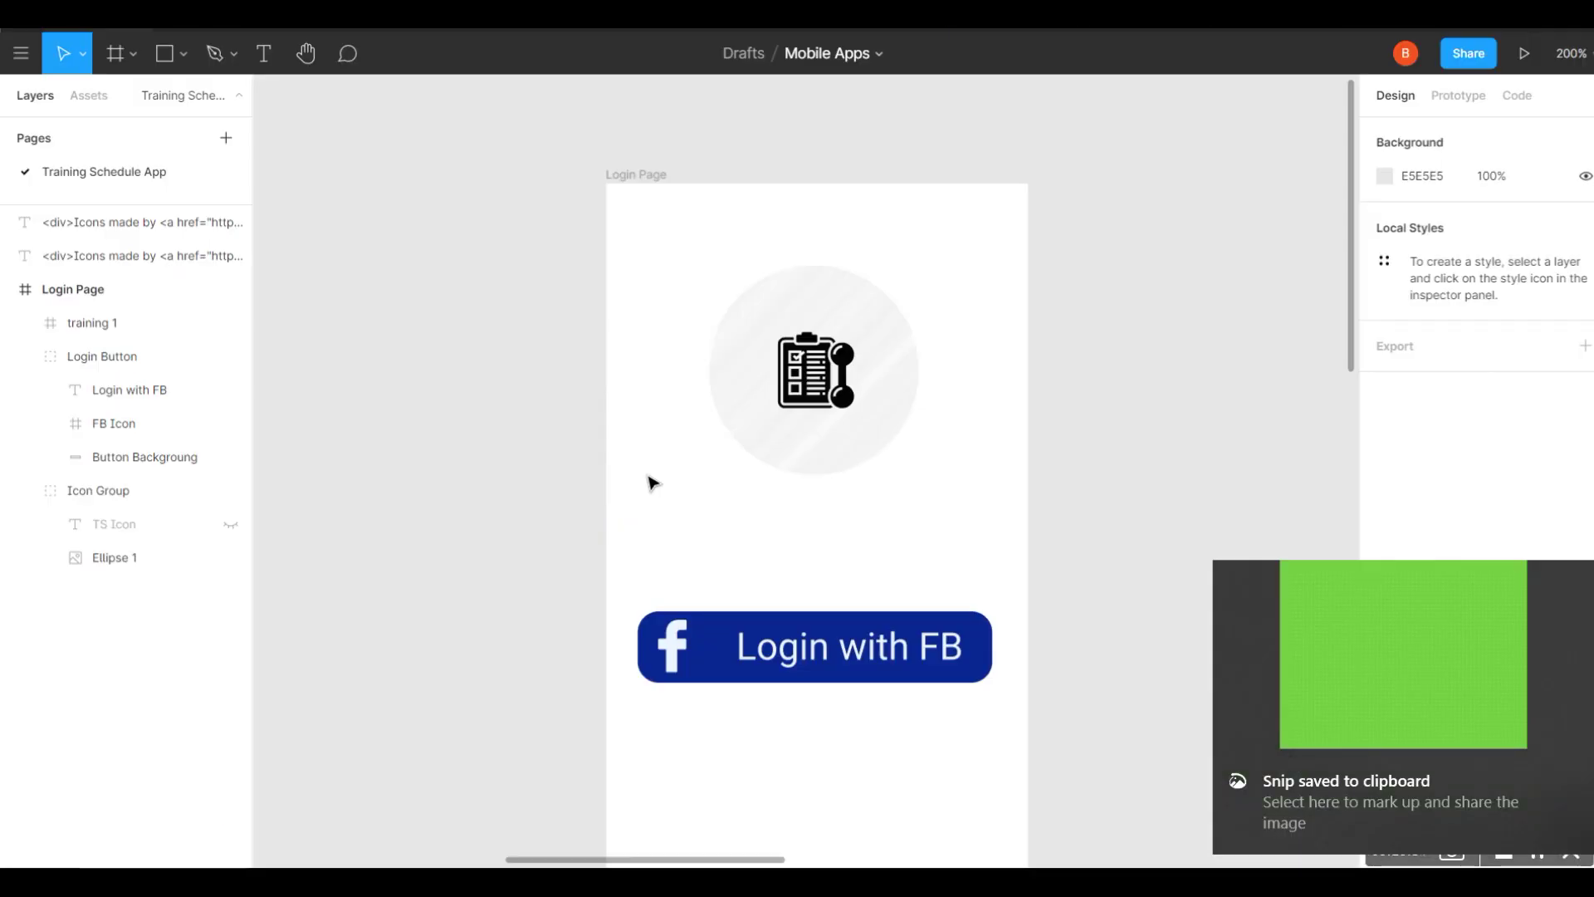
key("ctrl+v")
key("ctrl+shift+bracketleft")
Return to the gradient collections and snip the enlarged pink-purple gradient.
scroll(1020, 411, "up", 2)
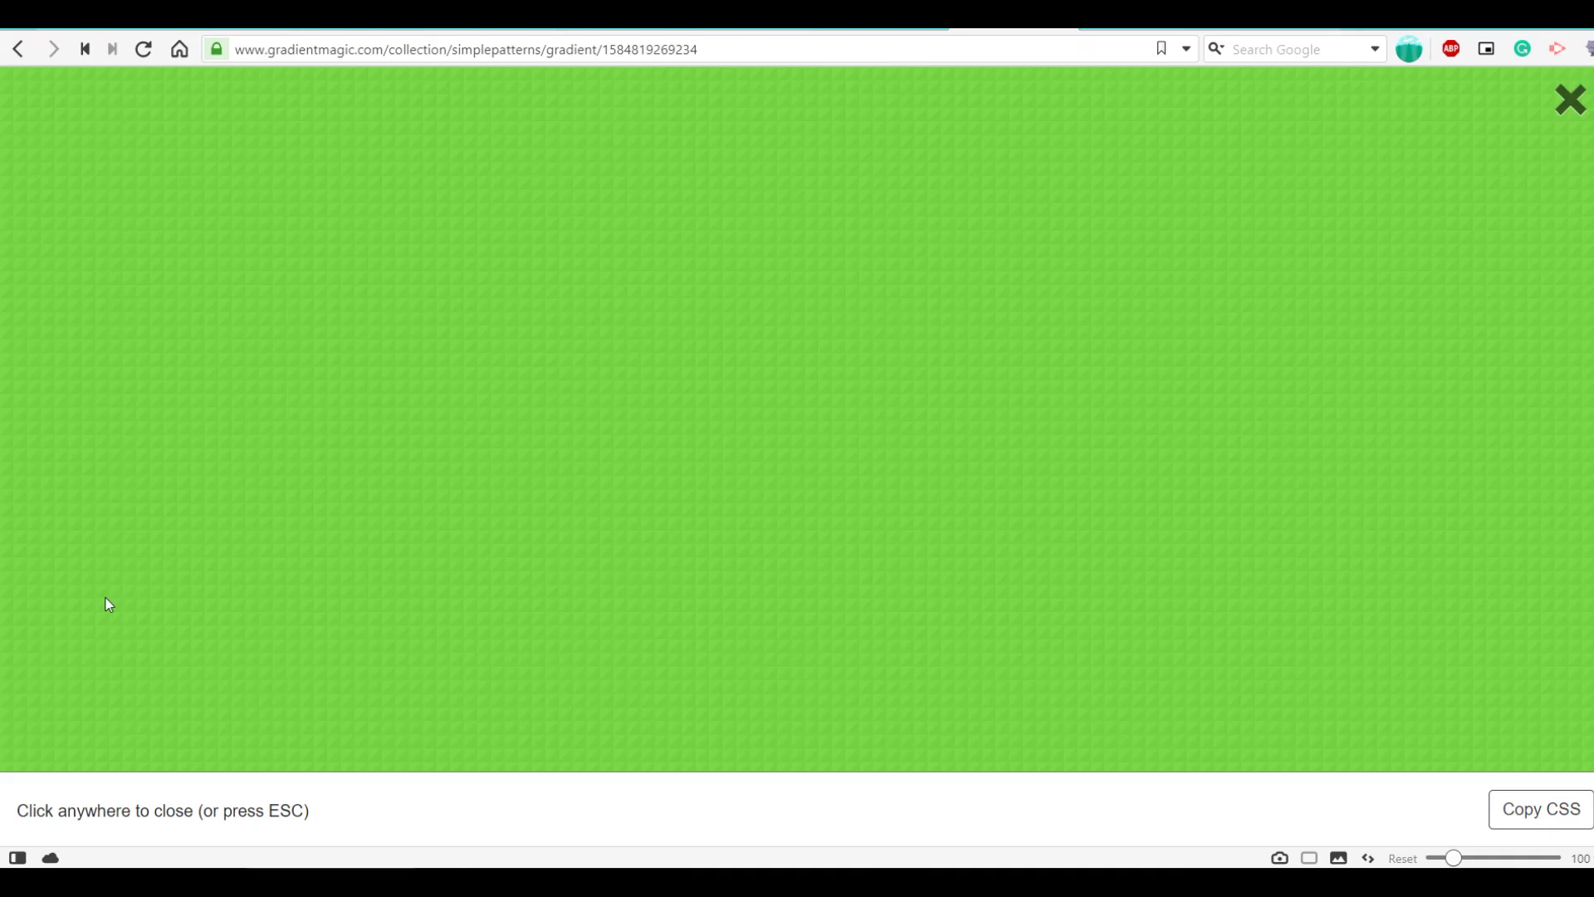
left_click(108, 606)
left_click(18, 49)
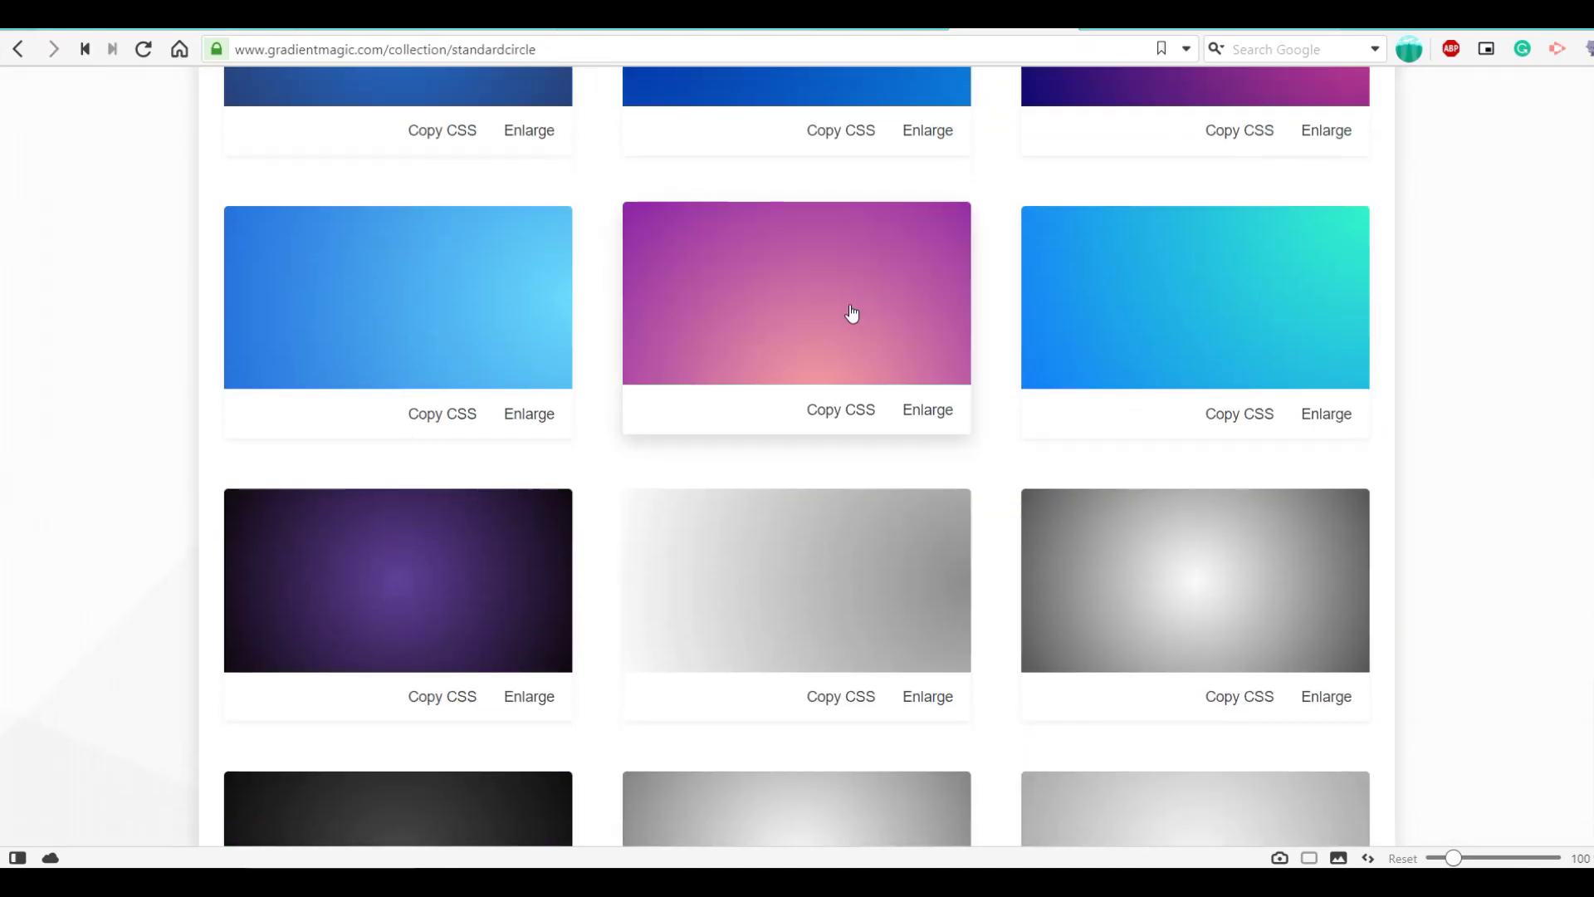
left_click(855, 313)
key("super+shift+s")
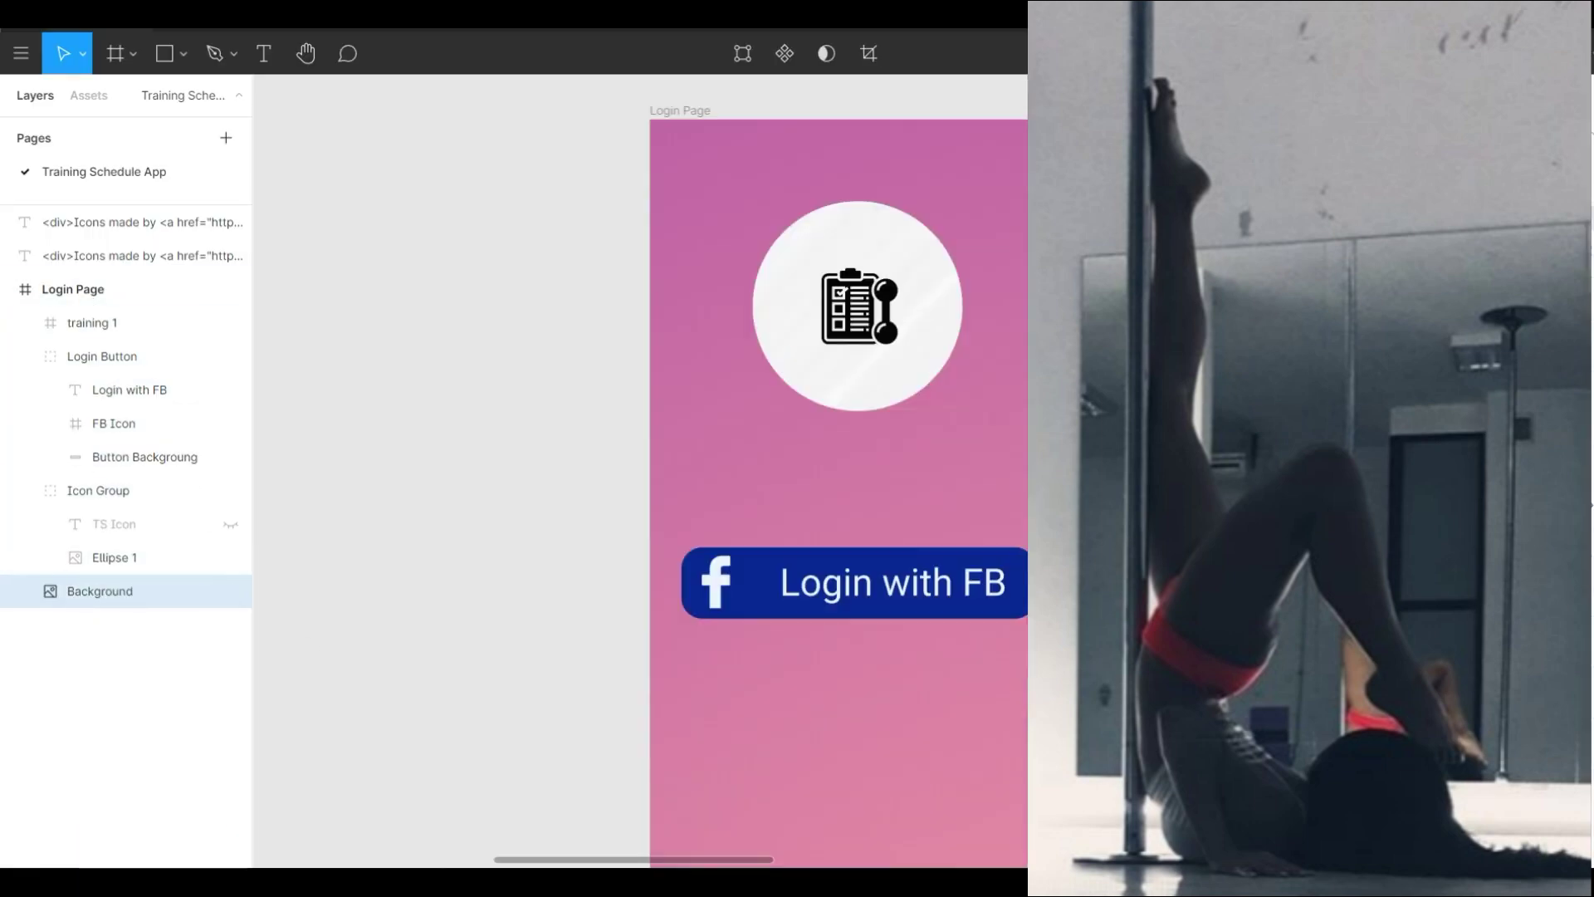
Select the training 1 layer, then clear the selection to view the whole Login Page.
left_click(92, 323)
key("Escape")
scroll(961, 649, "down", 5)
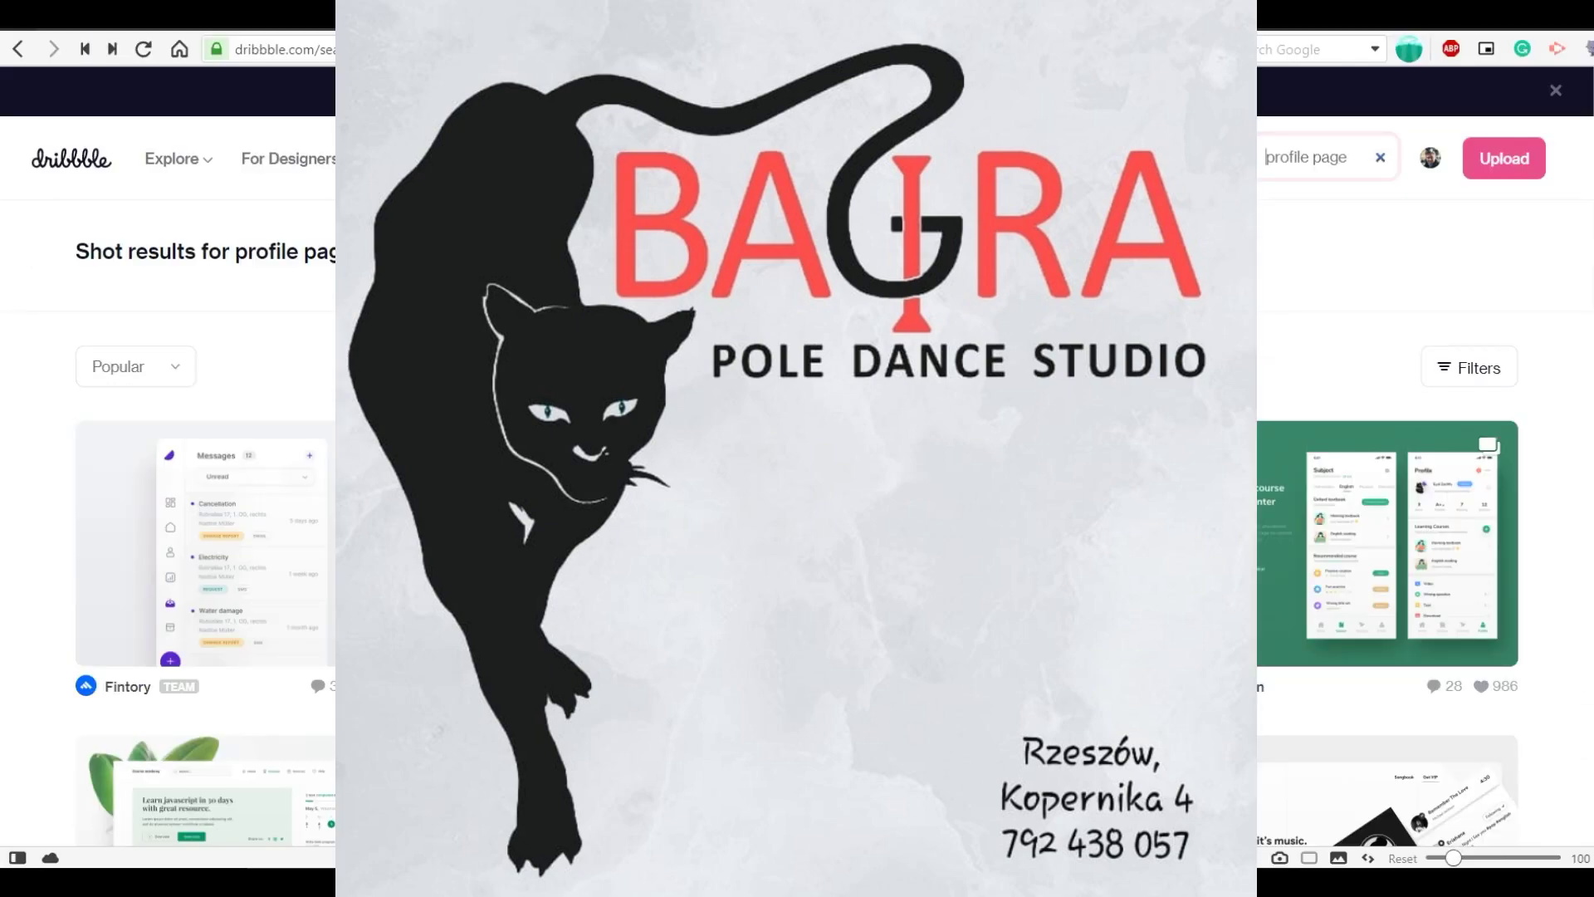
scroll(970, 454, "down", 20)
Inspect a reference design shot up close, then return to the icon results.
scroll(970, 454, "up", 20)
scroll(971, 459, "up", 10)
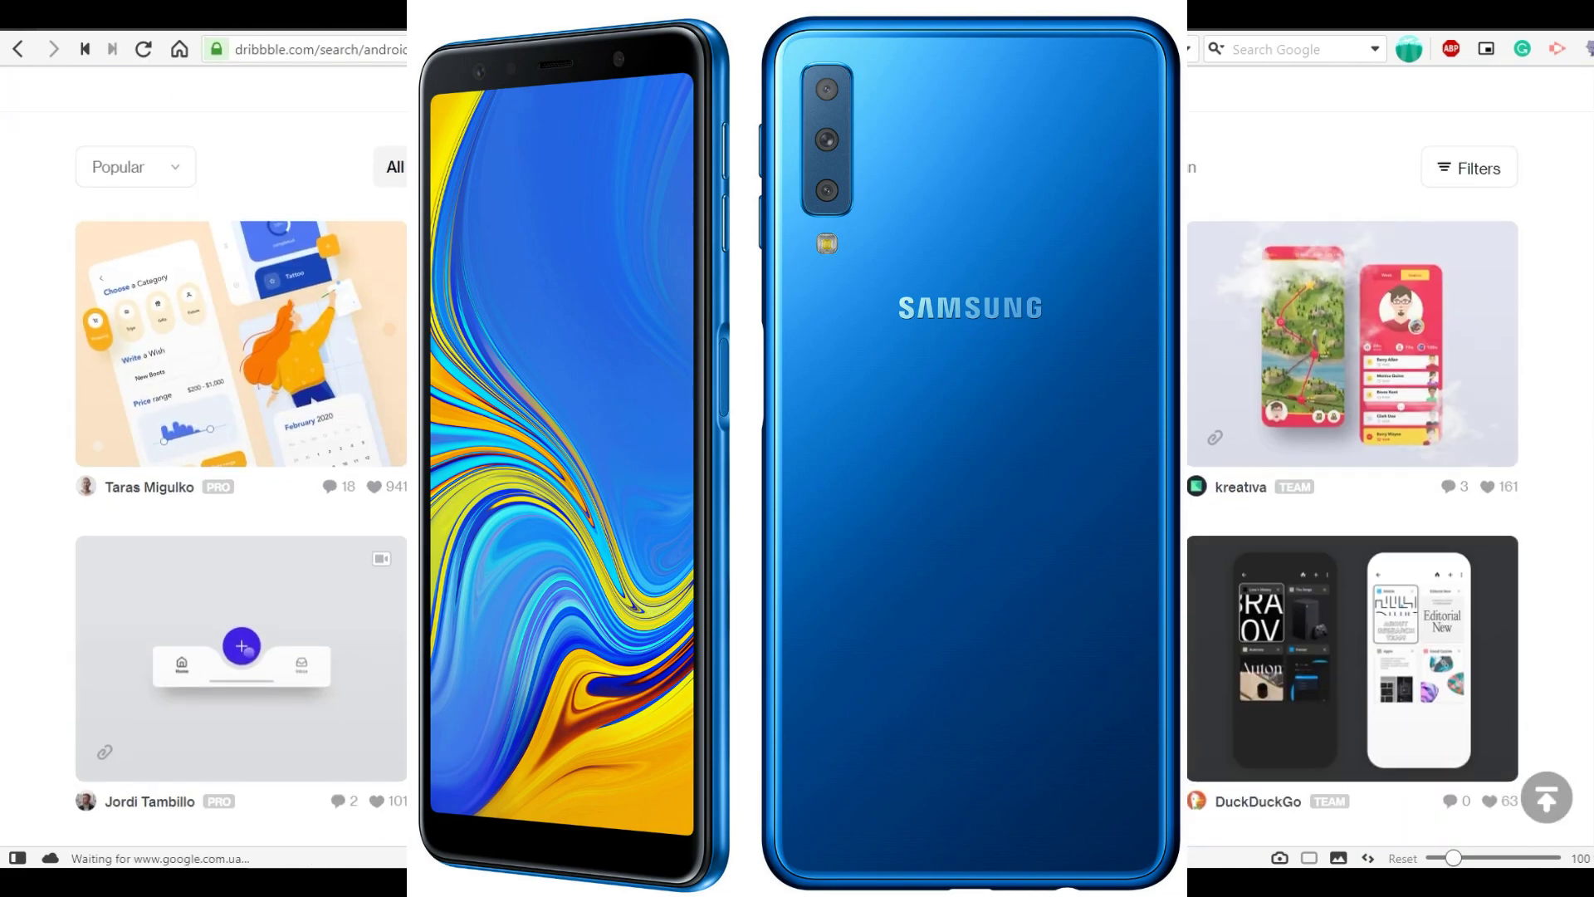
left_click(1352, 266)
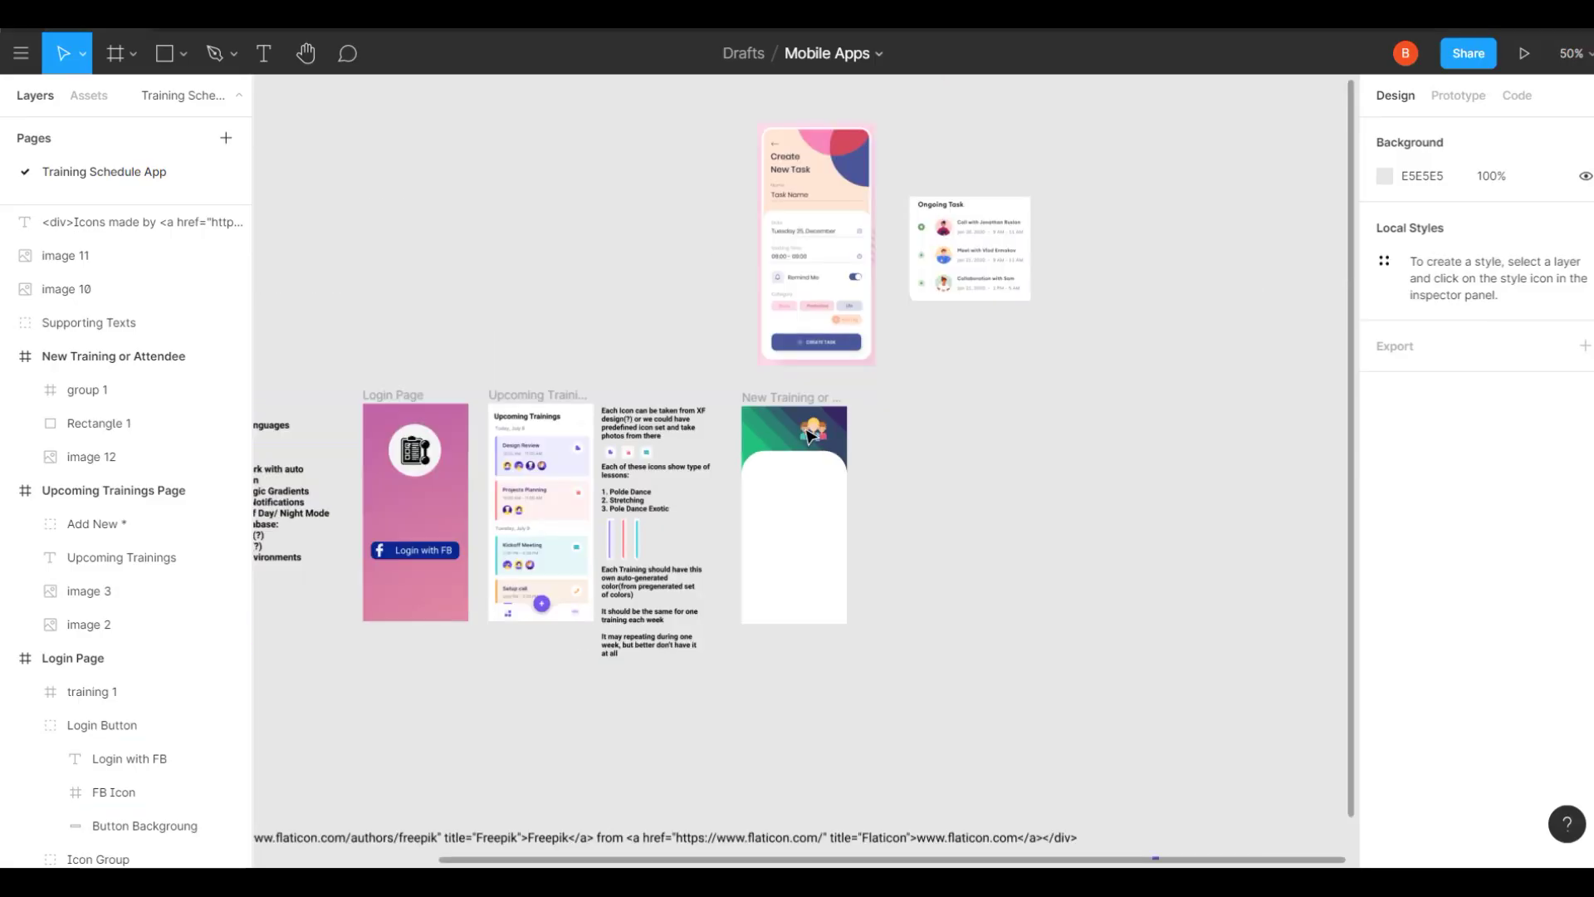
scroll(1014, 541, "up", 5)
scroll(1014, 540, "down", 3)
scroll(1014, 540, "up", 4)
scroll(1013, 538, "right", 5)
scroll(1012, 539, "down", 5)
scroll(1011, 537, "down", 4)
scroll(914, 648, "down", 3)
left_click(828, 758)
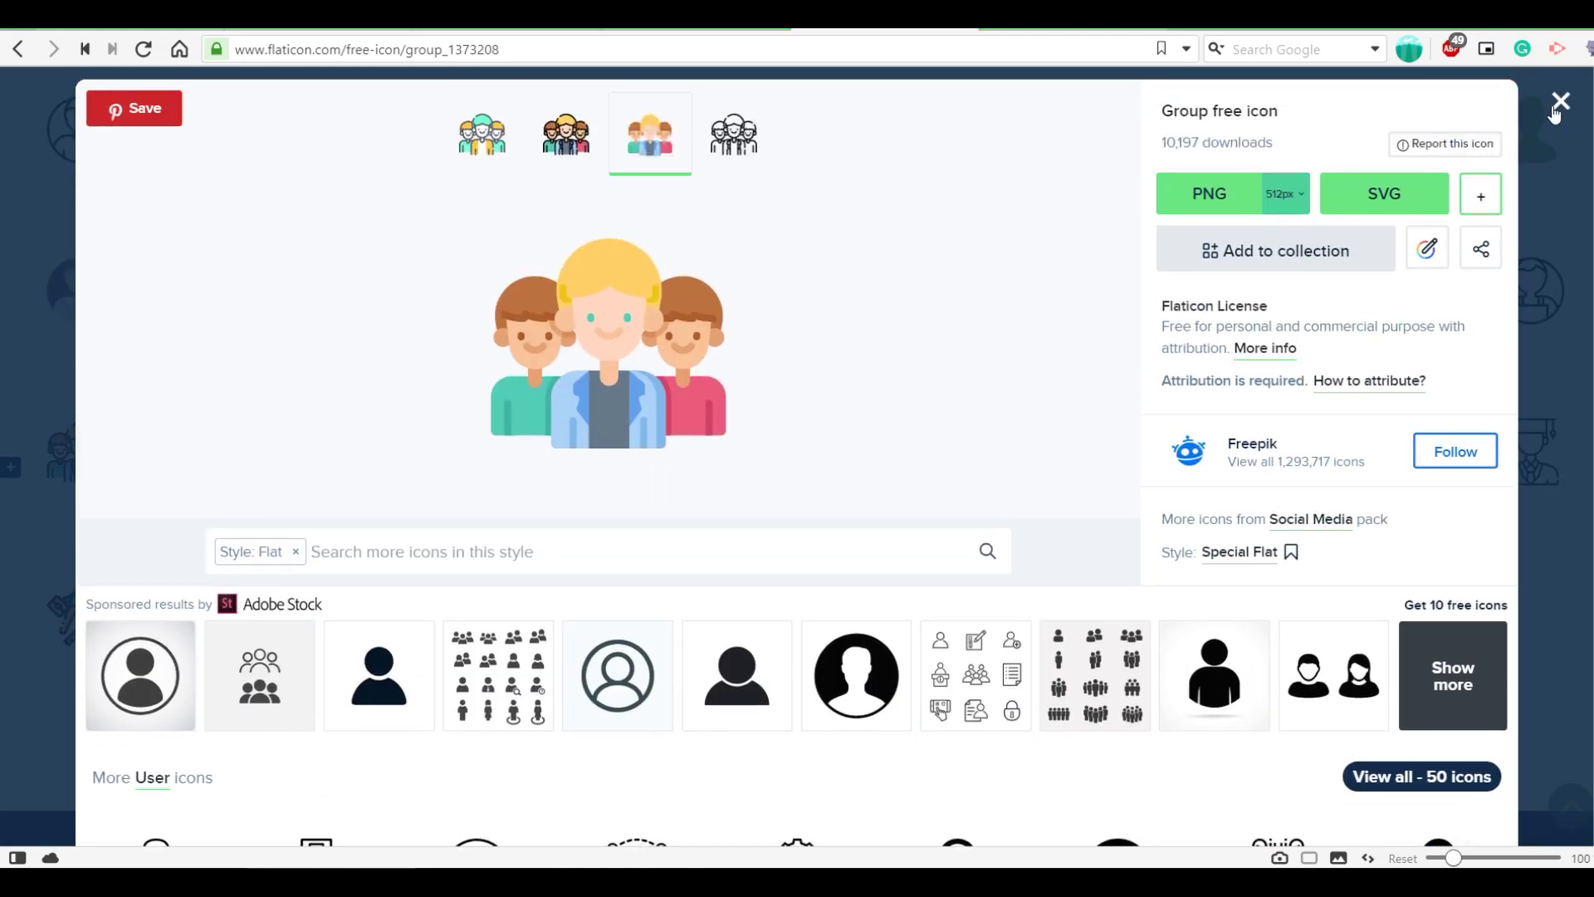
left_click(1561, 101)
Search Flaticon for 'calendar styleflat', open the flat calendar icon, and paste its attribution into Figma.
triple_click(516, 156)
type("calendar styleflat")
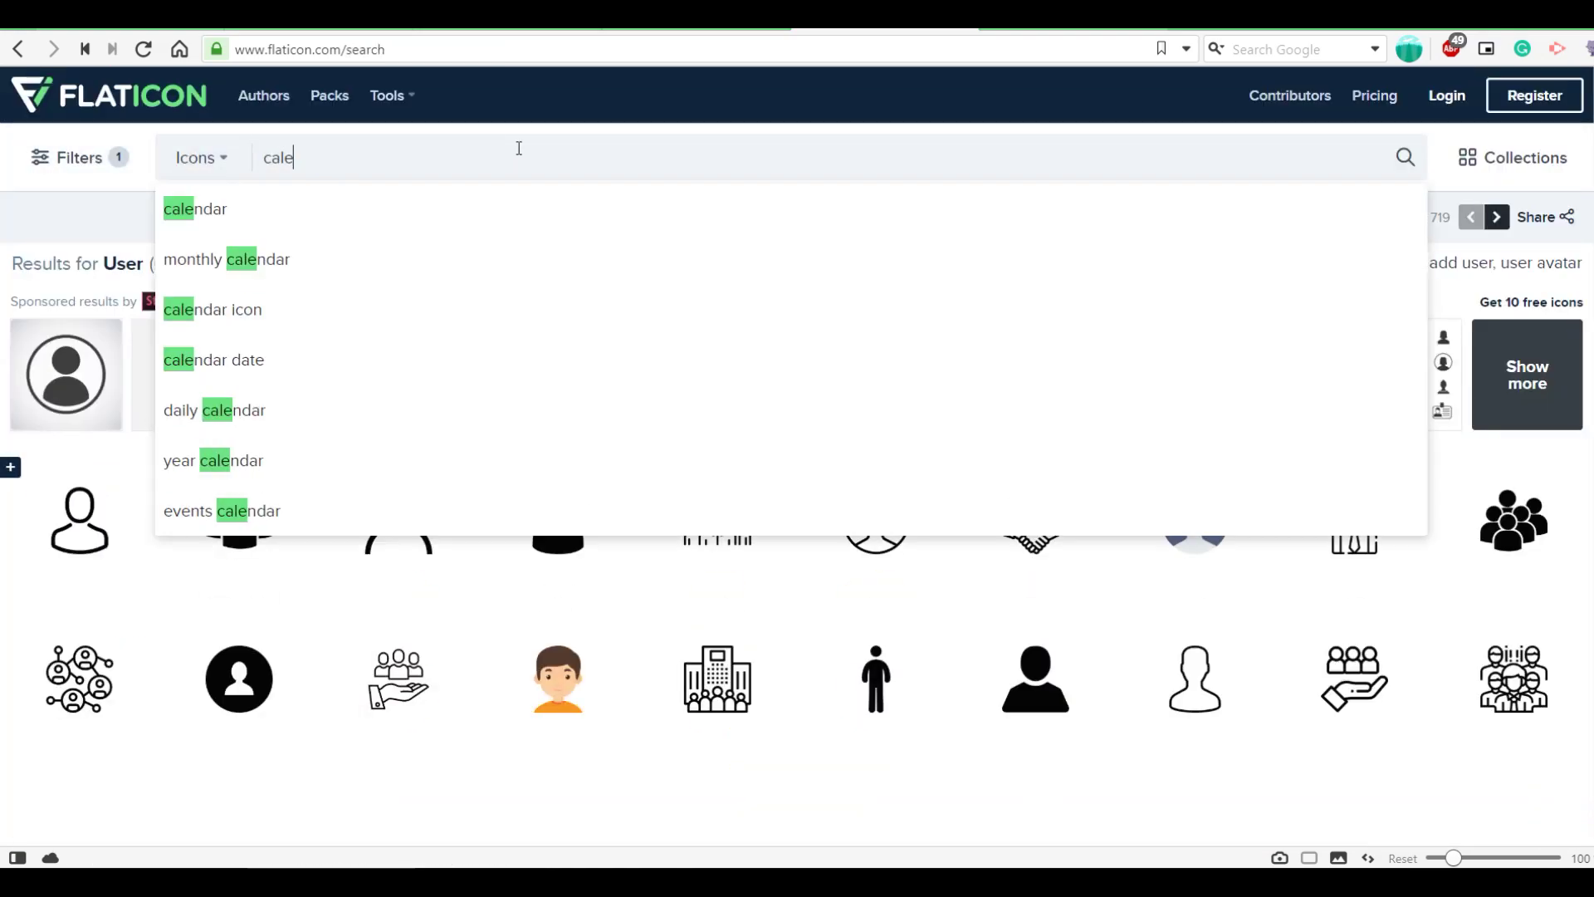
key("Return")
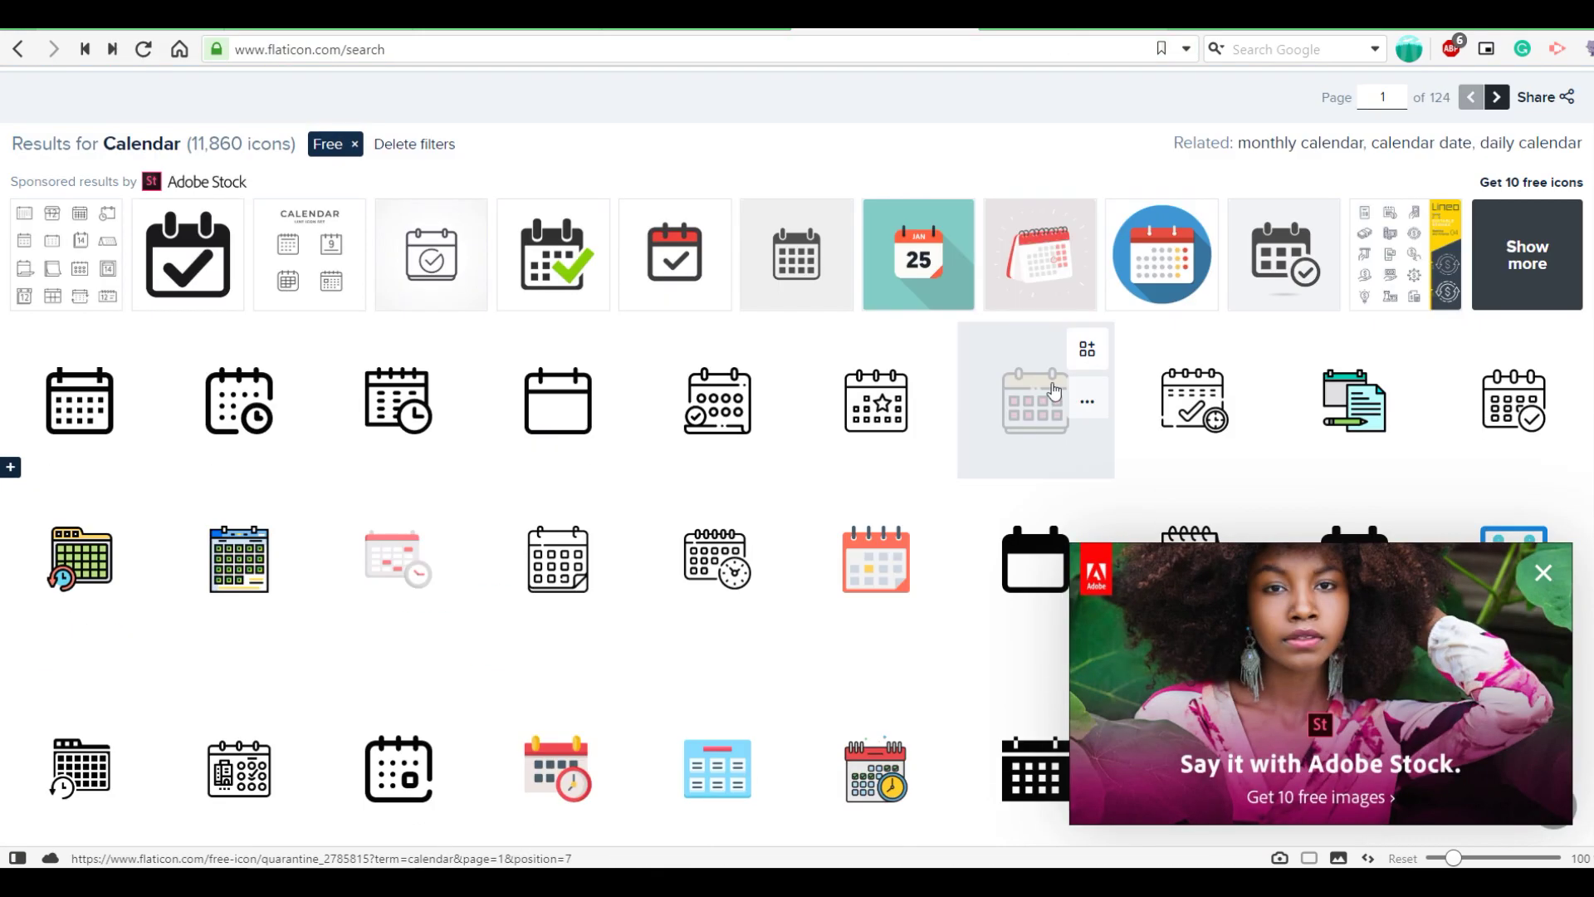
scroll(1029, 357, "down", 3)
left_click(831, 357)
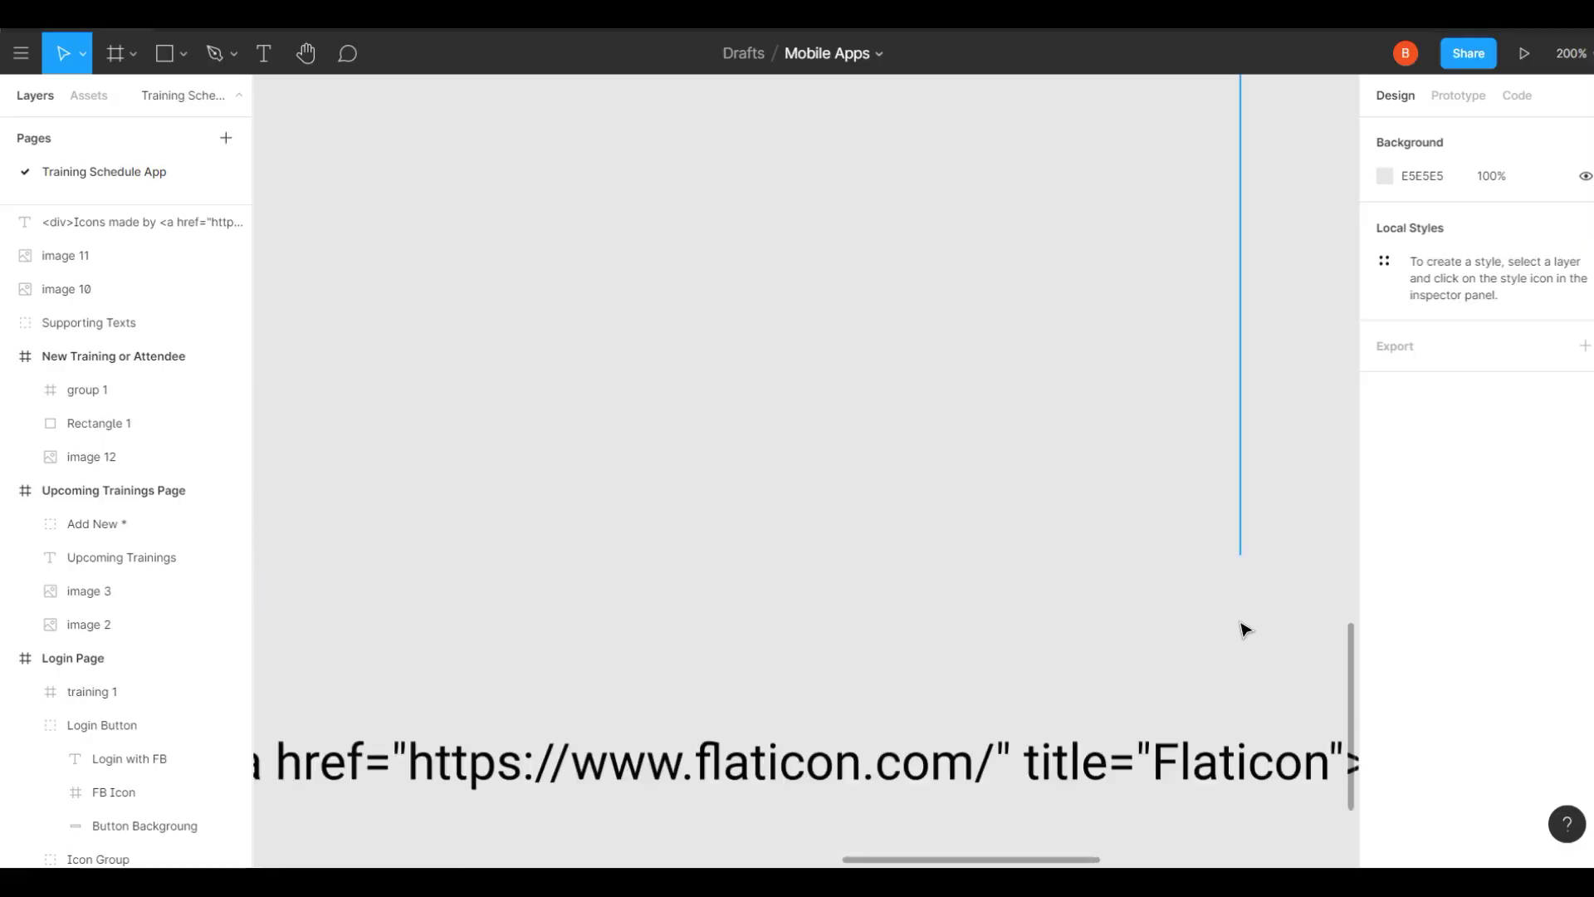
key("ctrl+v")
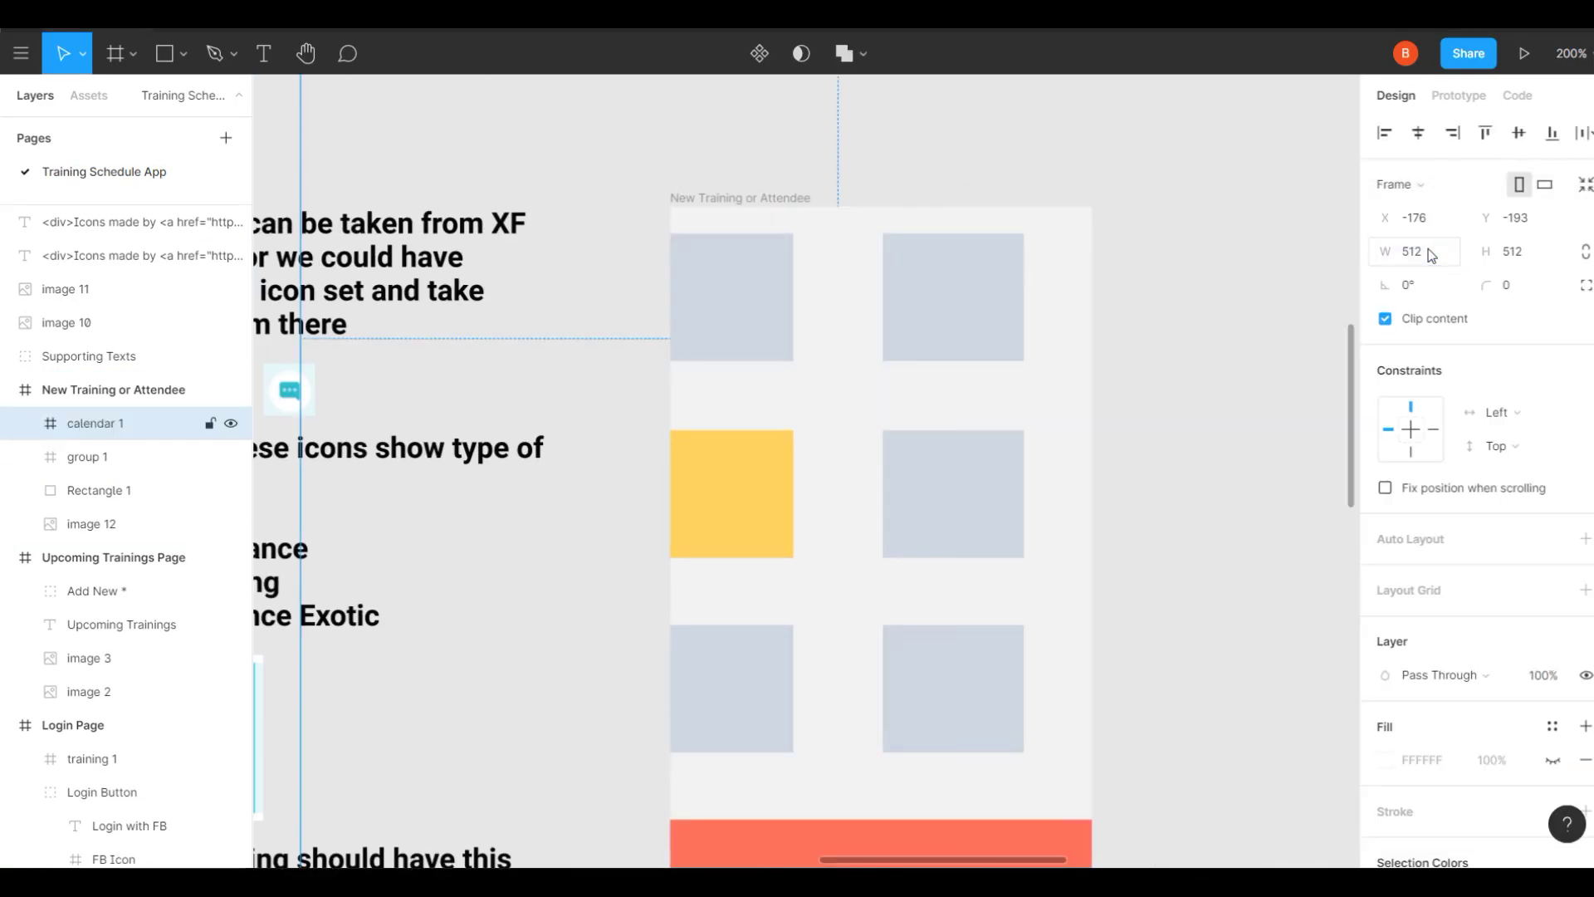
Add a white, left-aligned 'New Training' title at the top of the header.
left_click(1441, 220)
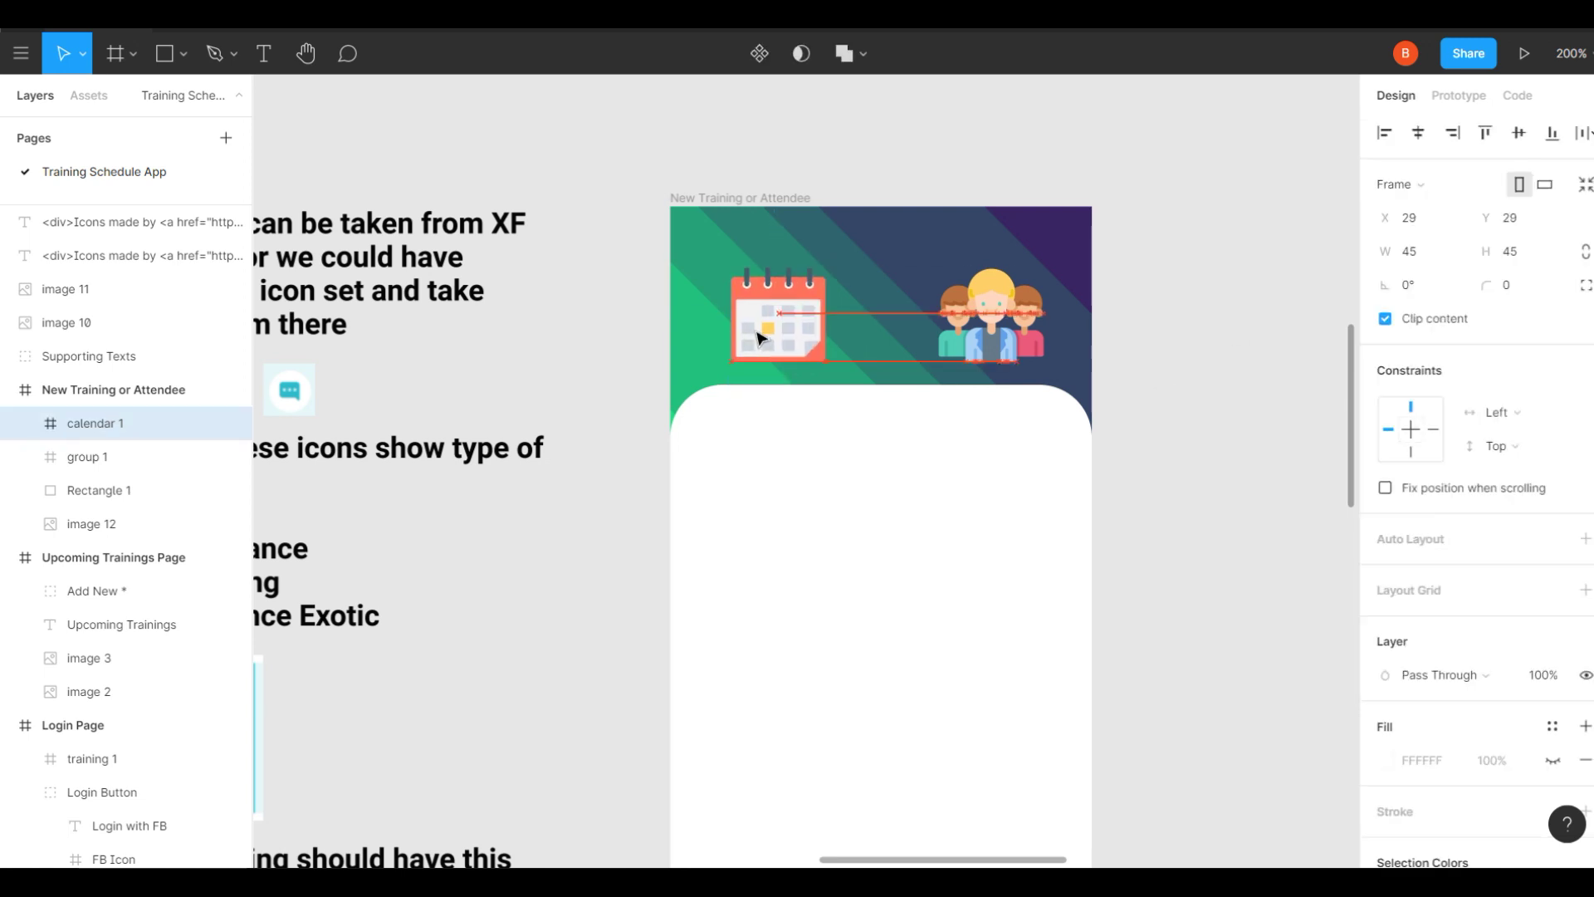
scroll(761, 338, "up", 2)
key("Escape")
key("t")
left_click(857, 295)
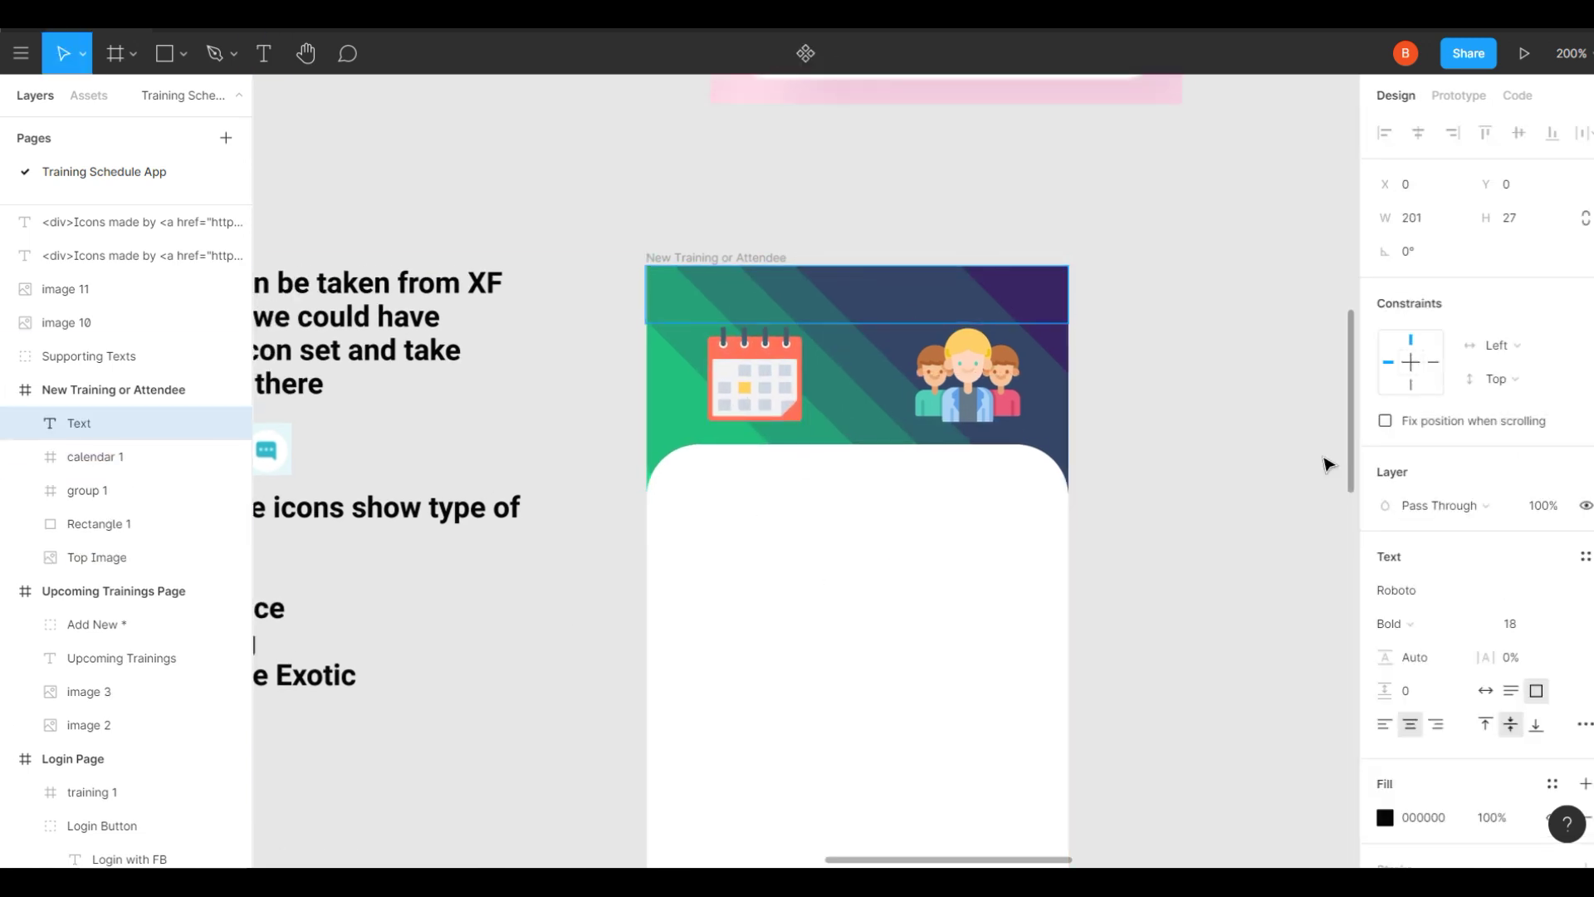
left_click(1385, 638)
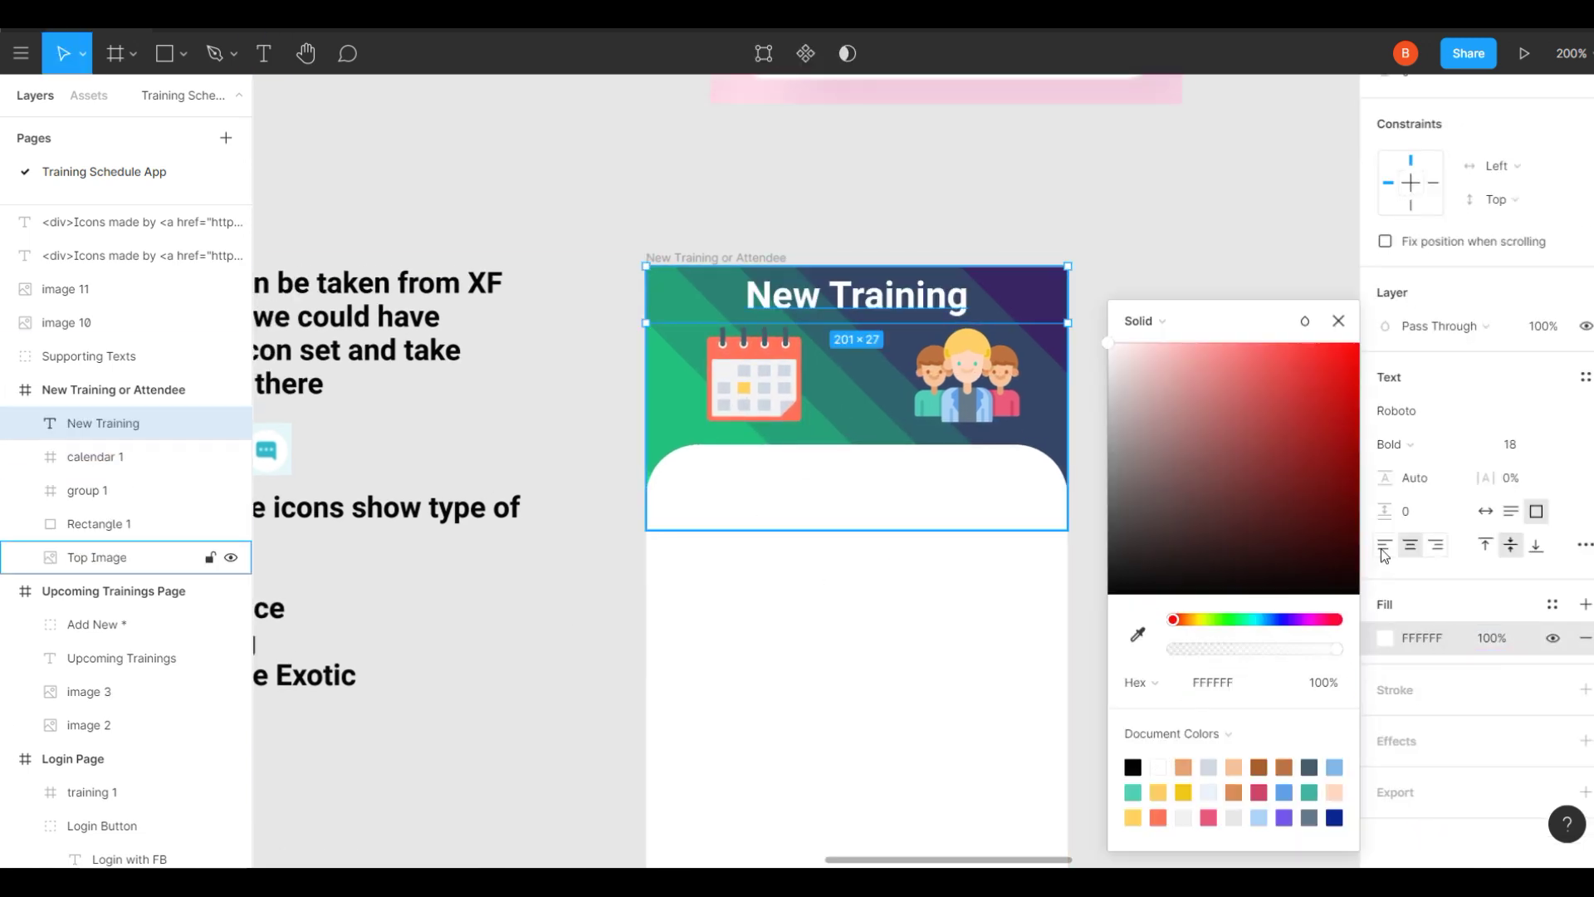
left_click(1384, 544)
left_click(96, 557)
left_click(103, 423)
Resize the calendar icon to 50.
scroll(855, 498, "down", 2)
left_click_drag(677, 218, 666, 218)
scroll(855, 498, "up", 1)
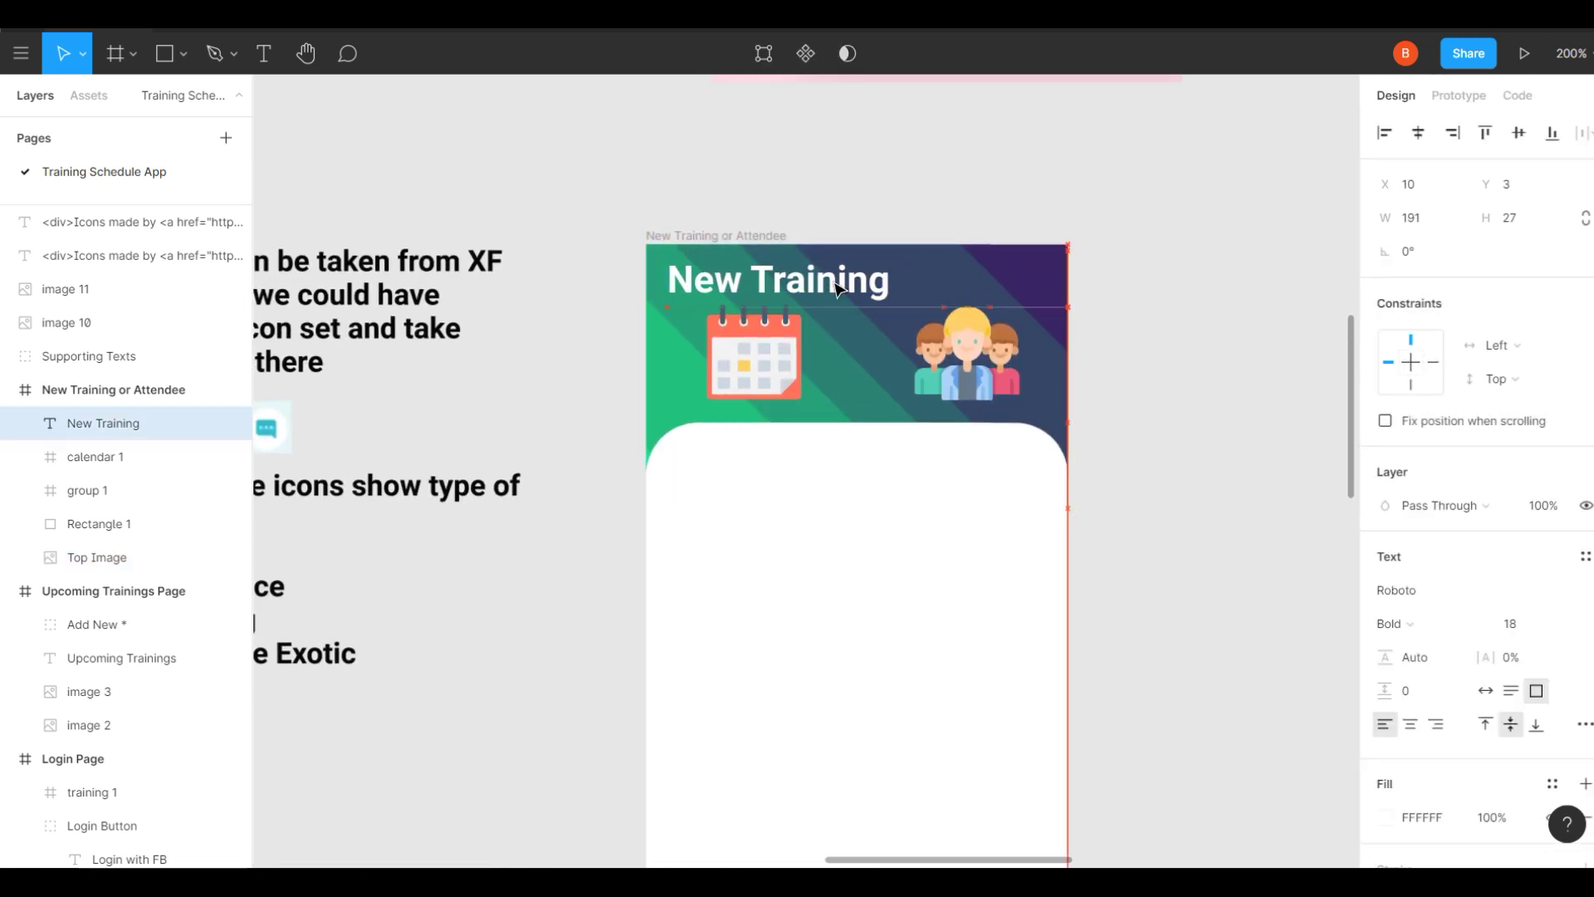
left_click(96, 456)
left_click(1403, 249)
type("50")
key("Return")
left_click(87, 490)
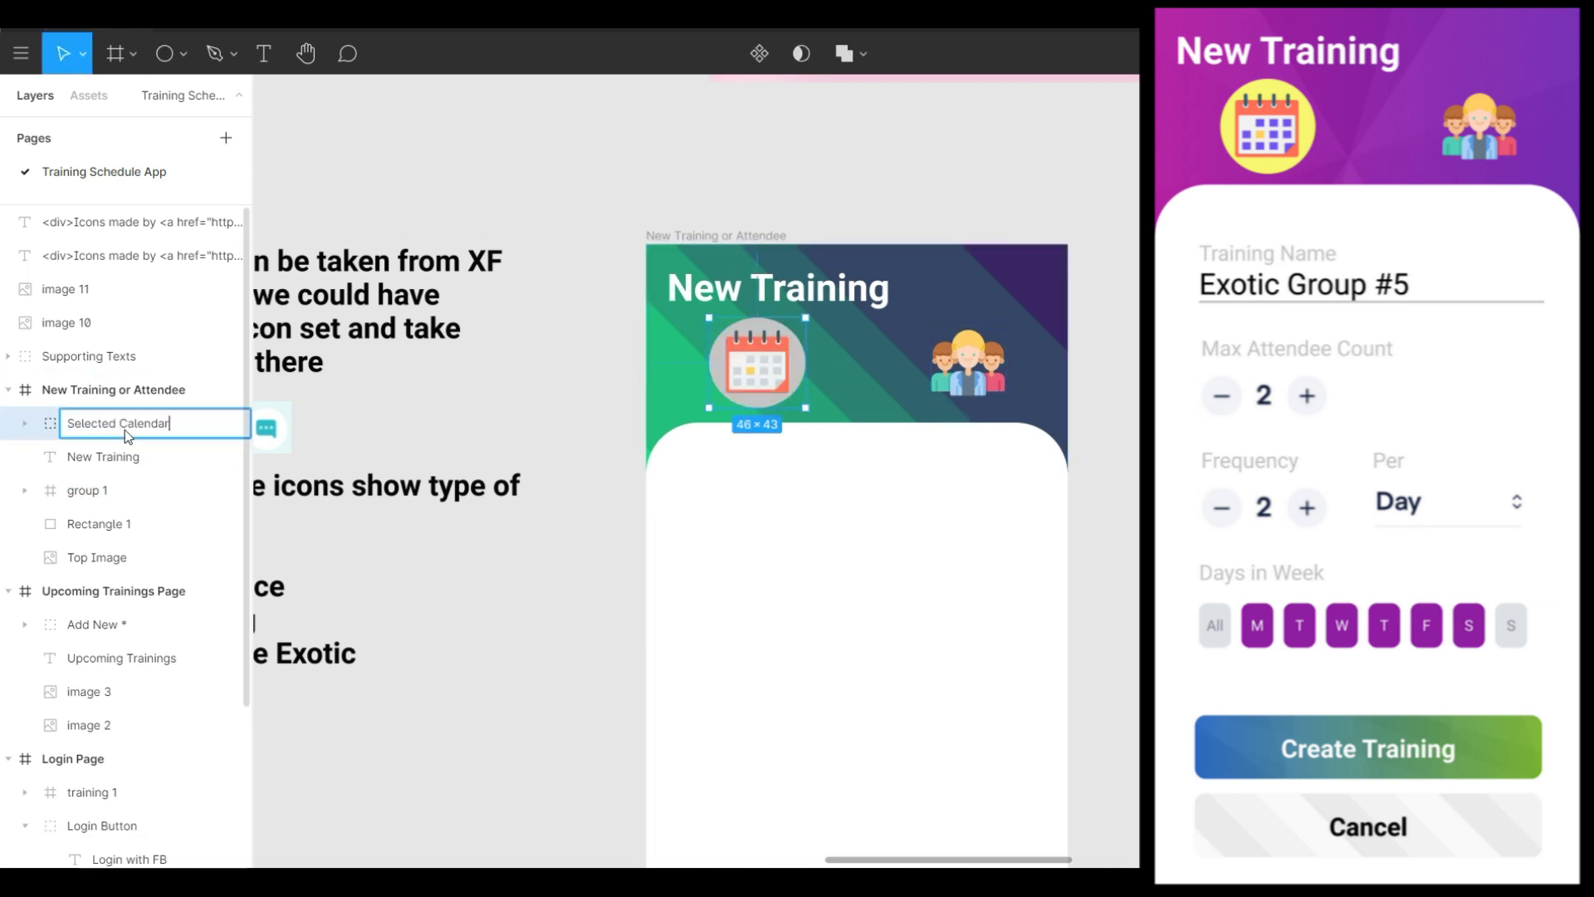
Fill the circle behind the calendar in the Selected Calendar group purple.
double_click(716, 386)
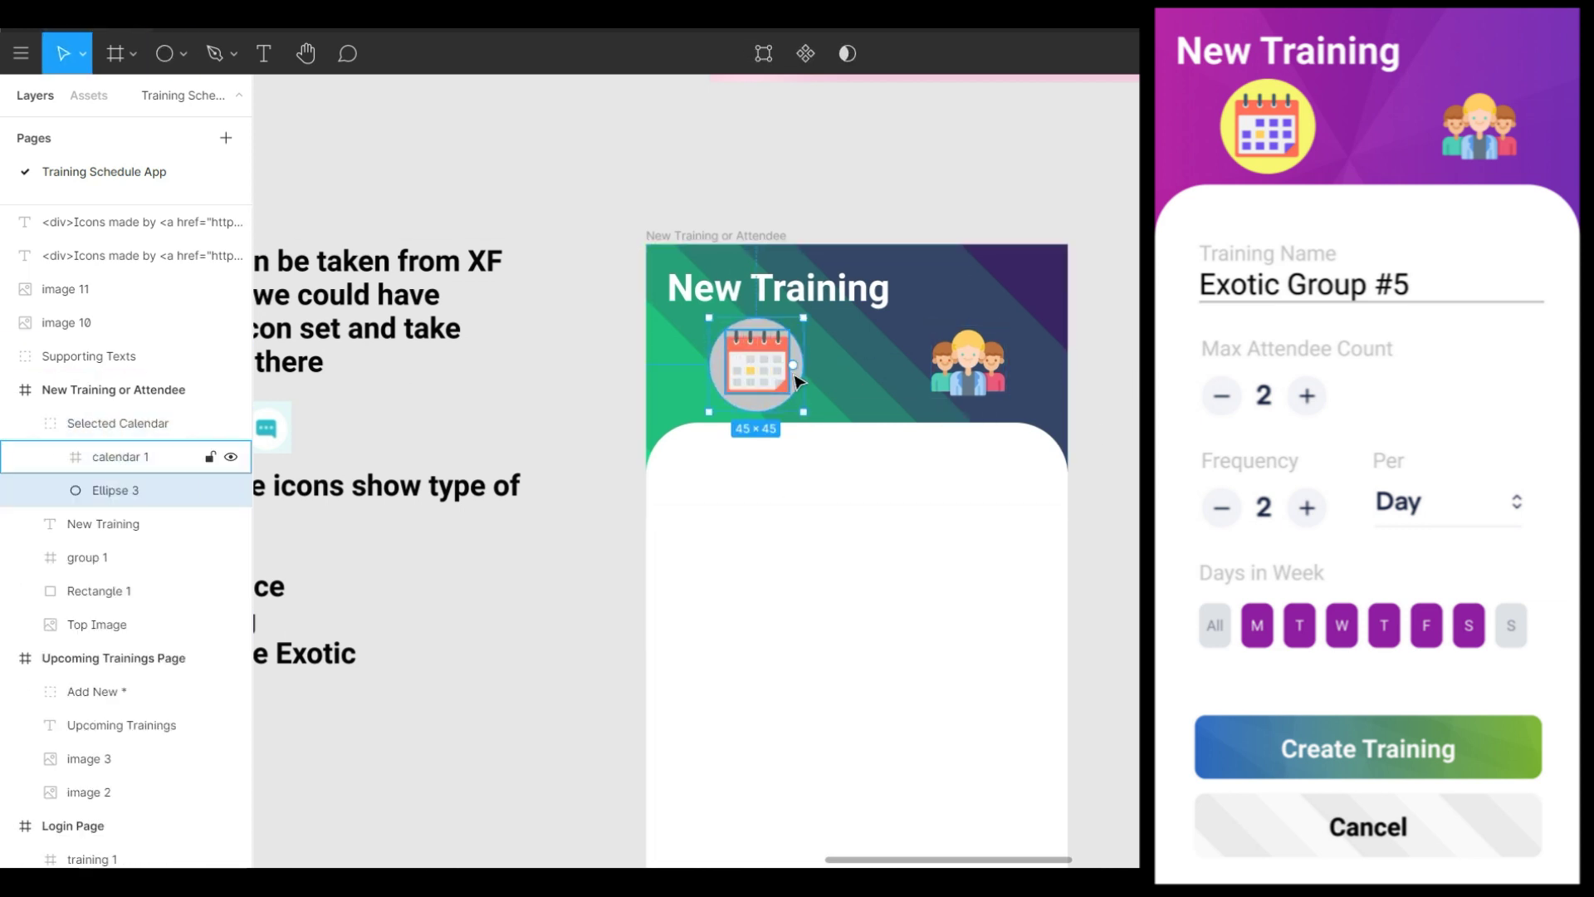
scroll(554, 647, "left", 10)
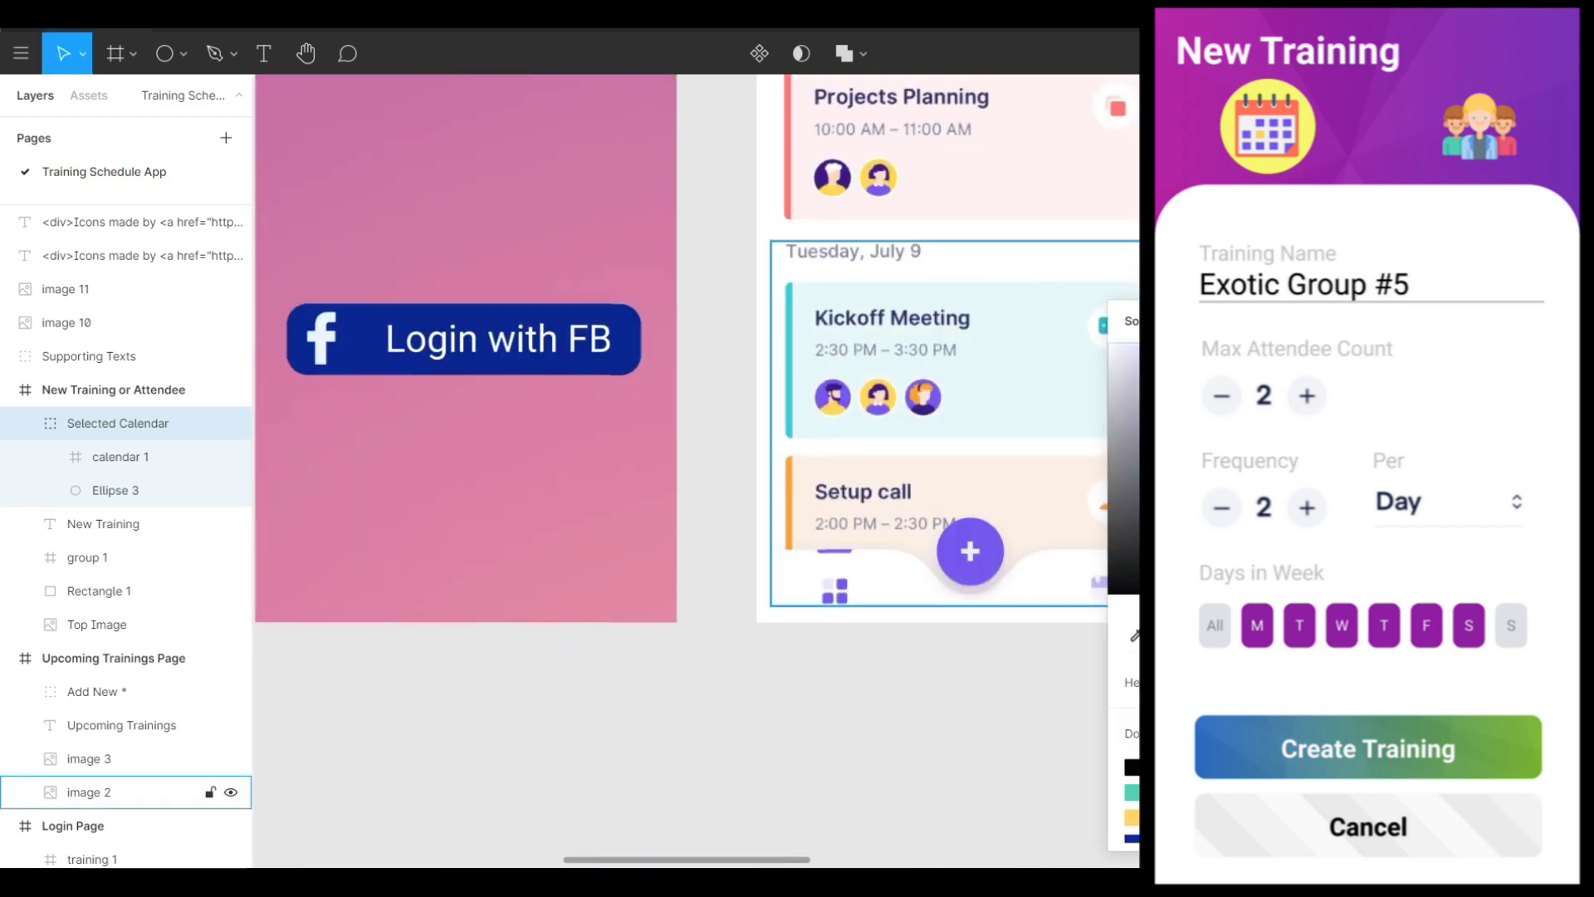
scroll(555, 498, "right", 10)
left_click(1149, 526)
left_click(799, 650)
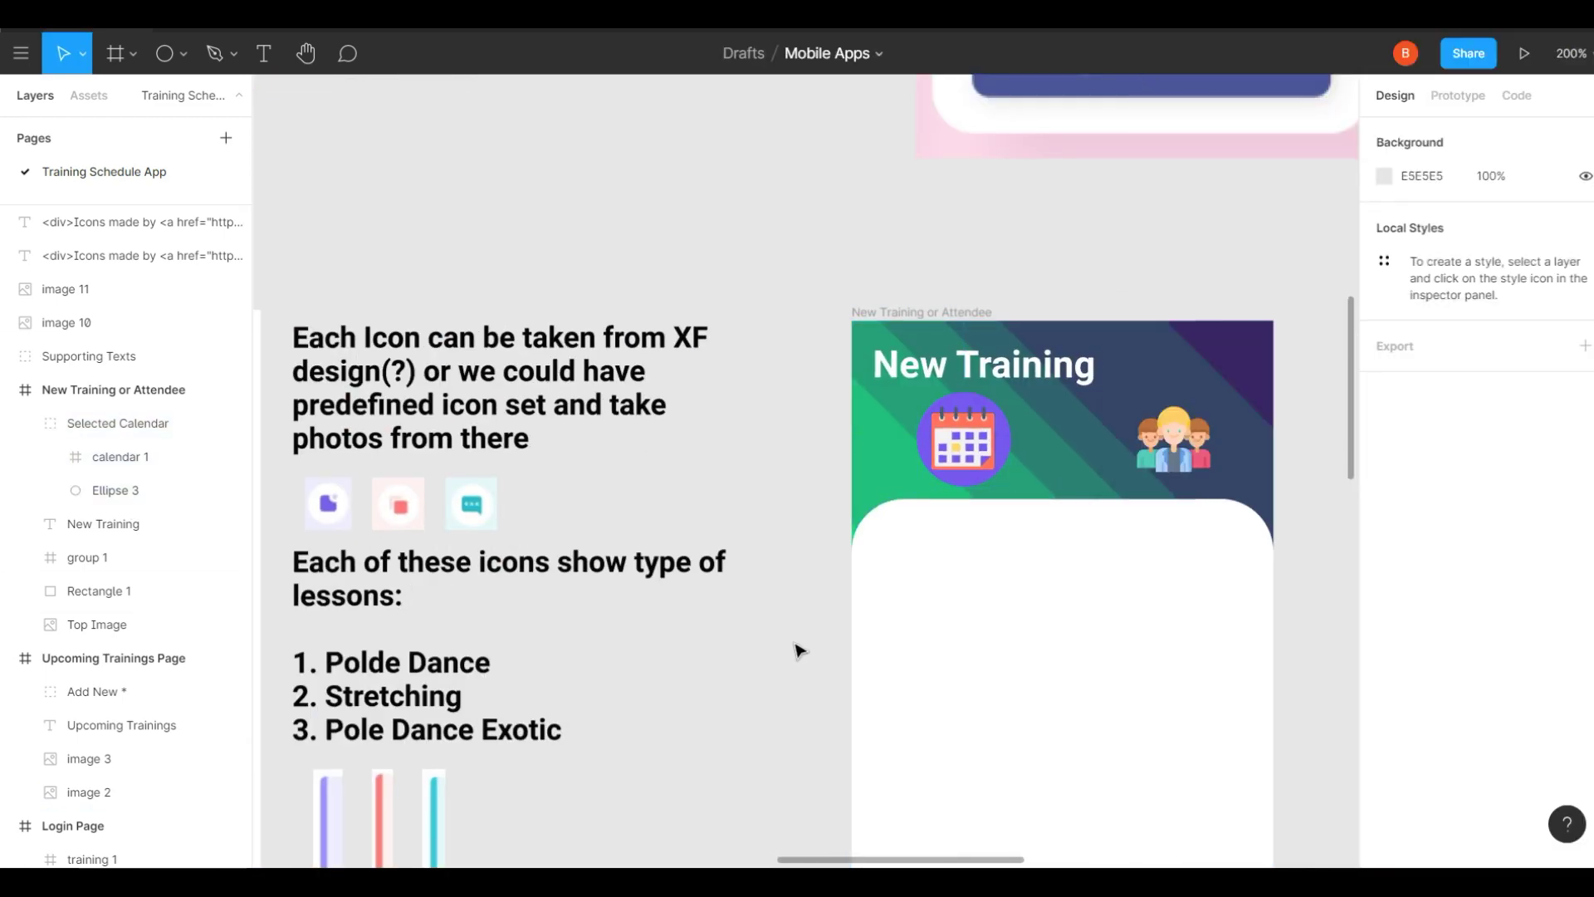
Add a grey 'Training Name' label on the white card below the New Training header.
left_click(1007, 437)
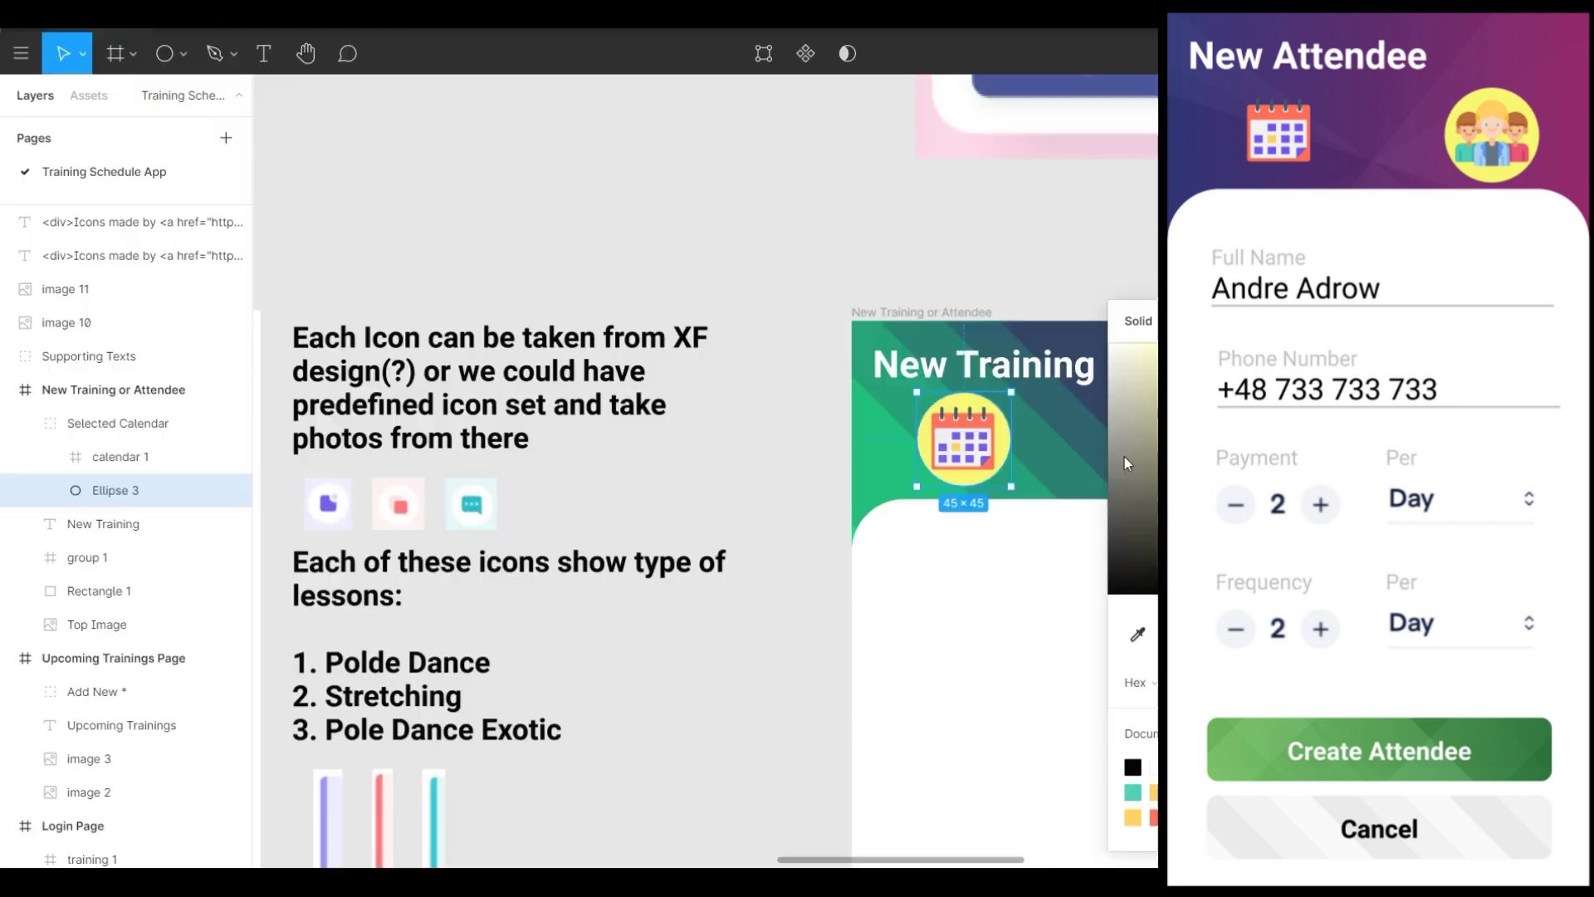
scroll(1125, 465, "up", 3)
right_click(137, 390)
left_click(1111, 467)
scroll(1111, 467, "down", 1)
scroll(1107, 467, "up", 5)
scroll(913, 399, "down", 7)
key("r")
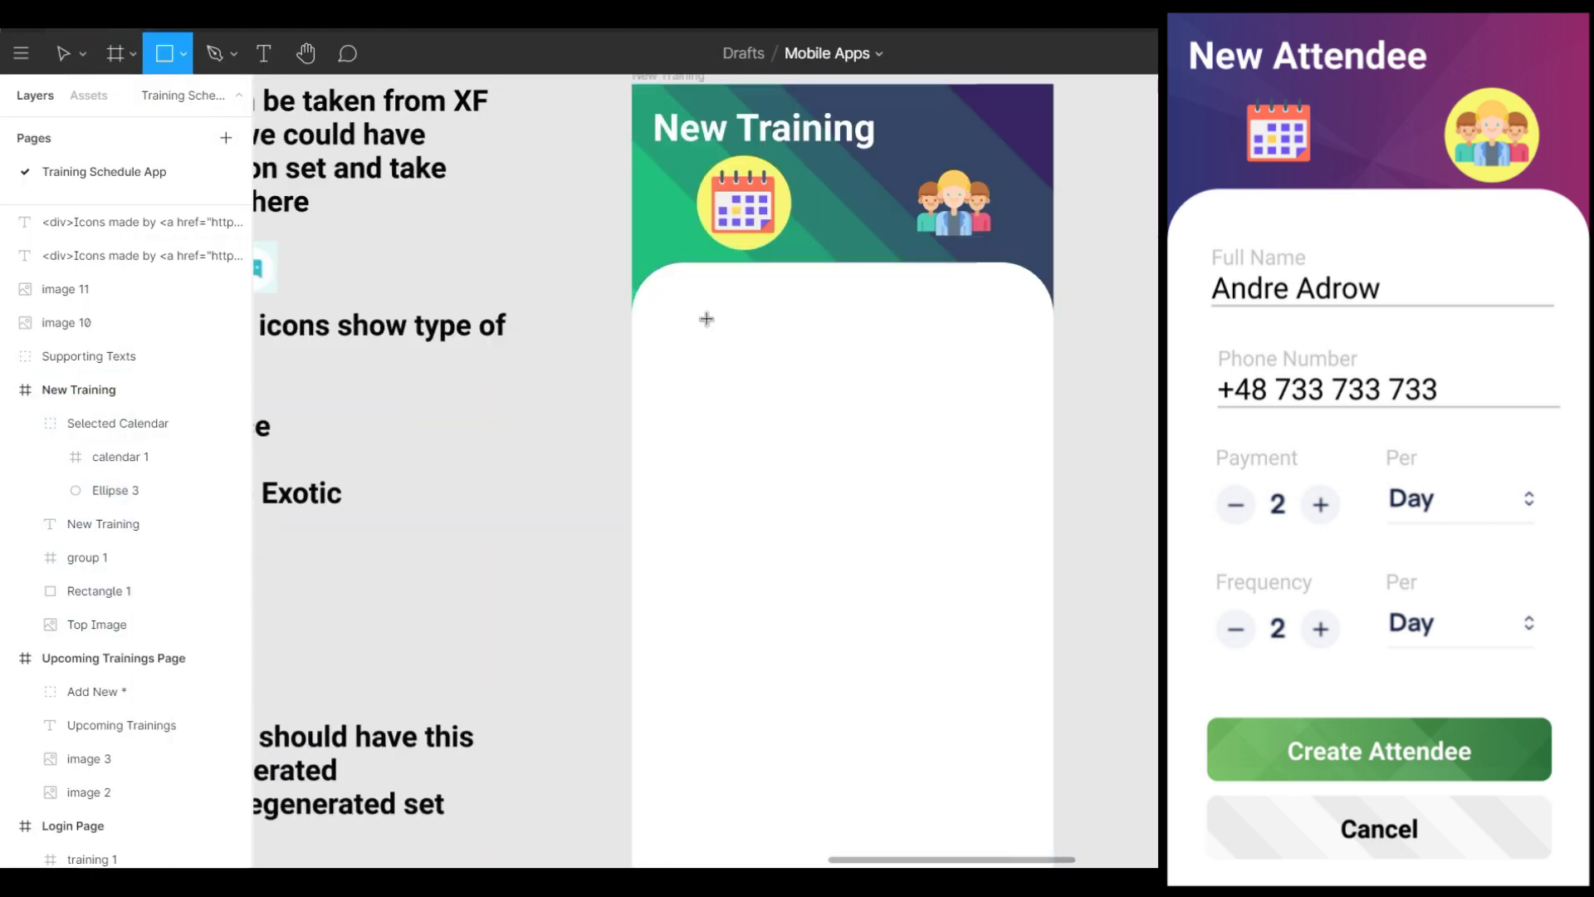
scroll(816, 662, "down", 2)
left_click(816, 662)
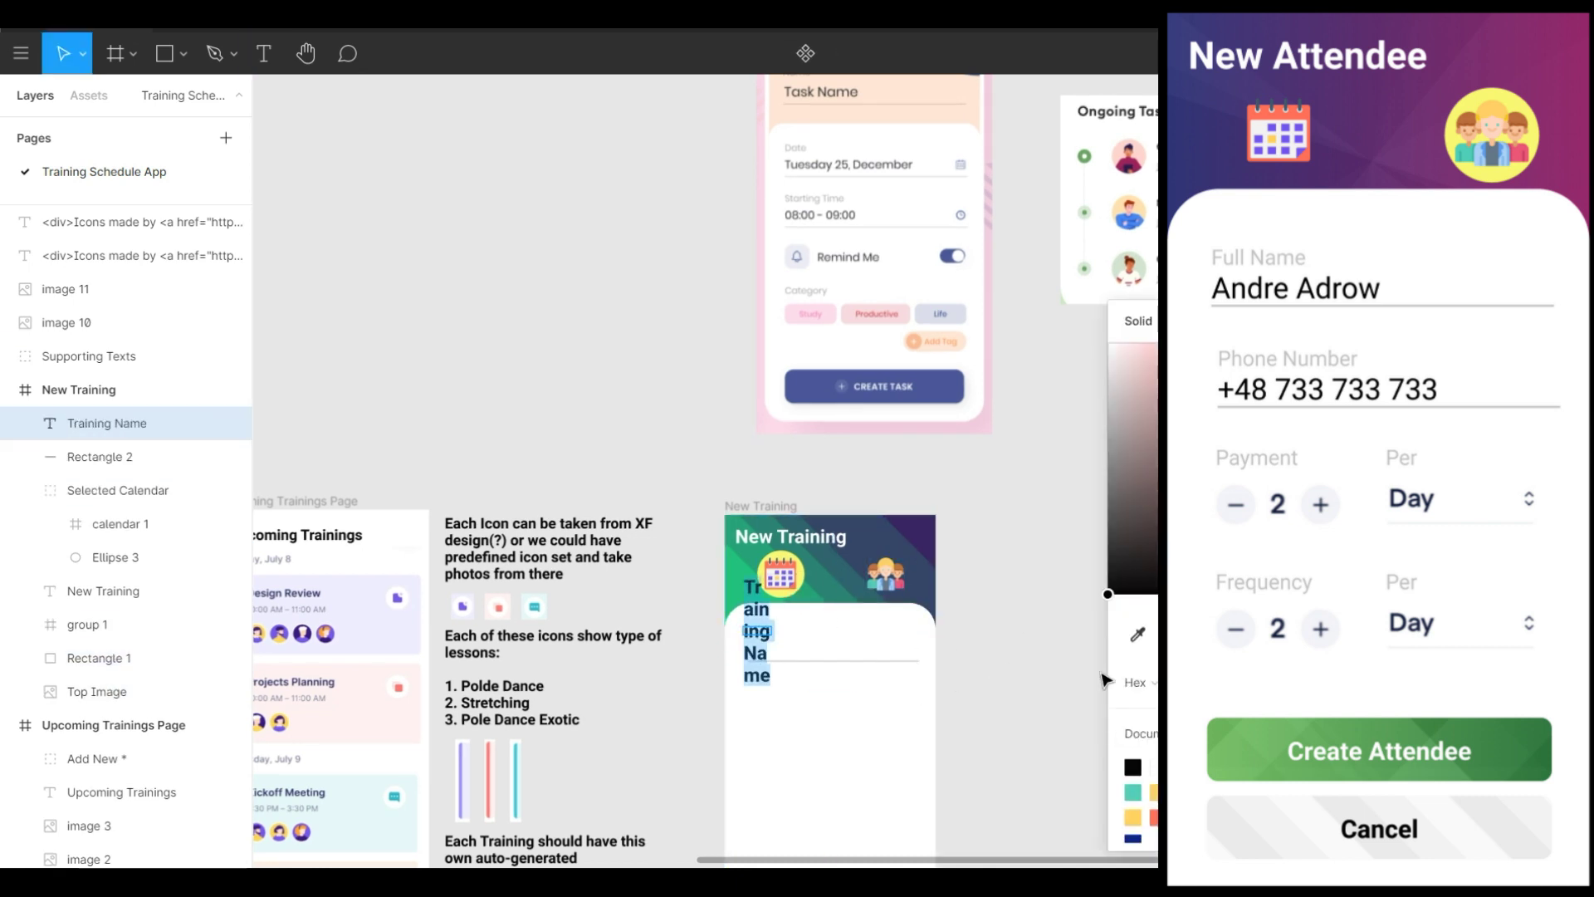
scroll(887, 639, "up", 2)
left_click(214, 663)
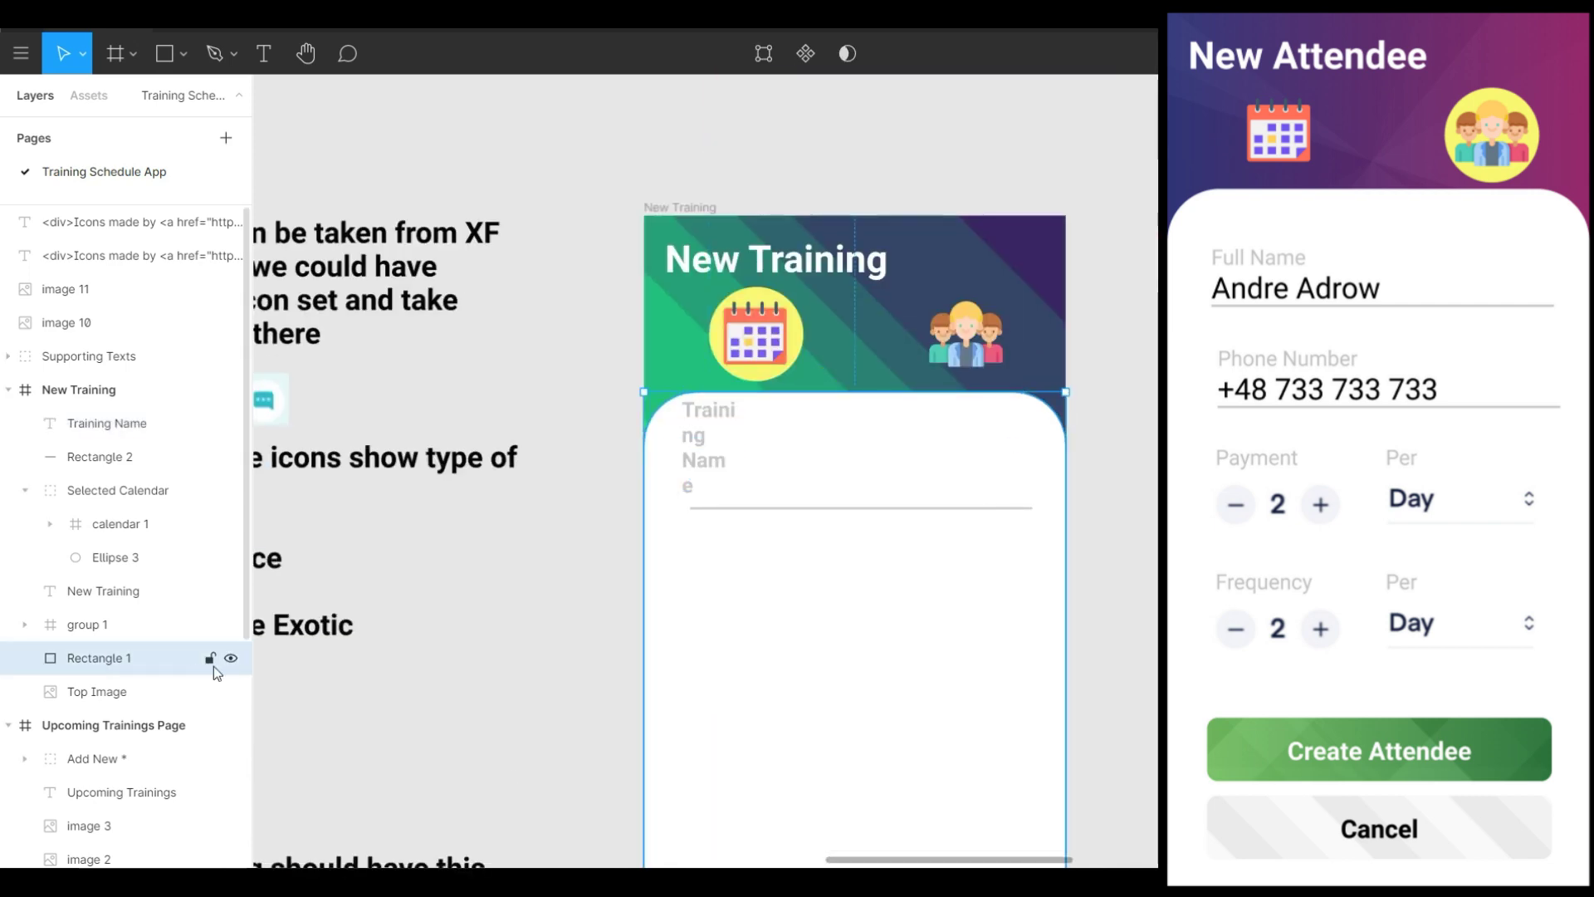
scroll(837, 492, "up", 3)
key("Escape")
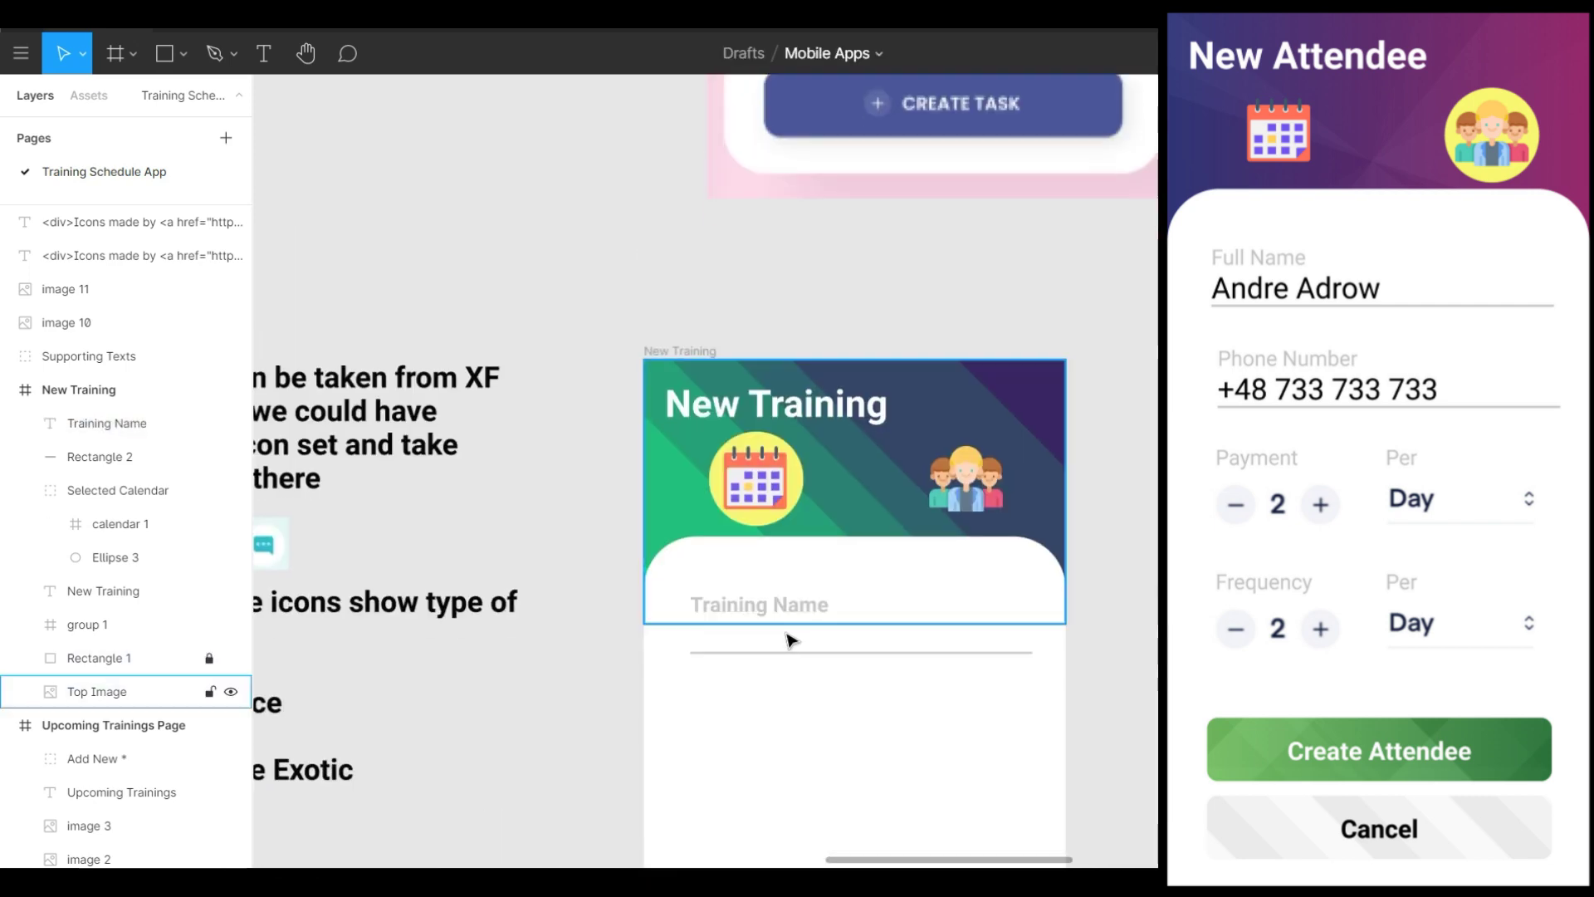
Place the 'Exotic Group #5' entry text directly under the Training Name label.
scroll(794, 590, "left", 3)
type("Pole Da")
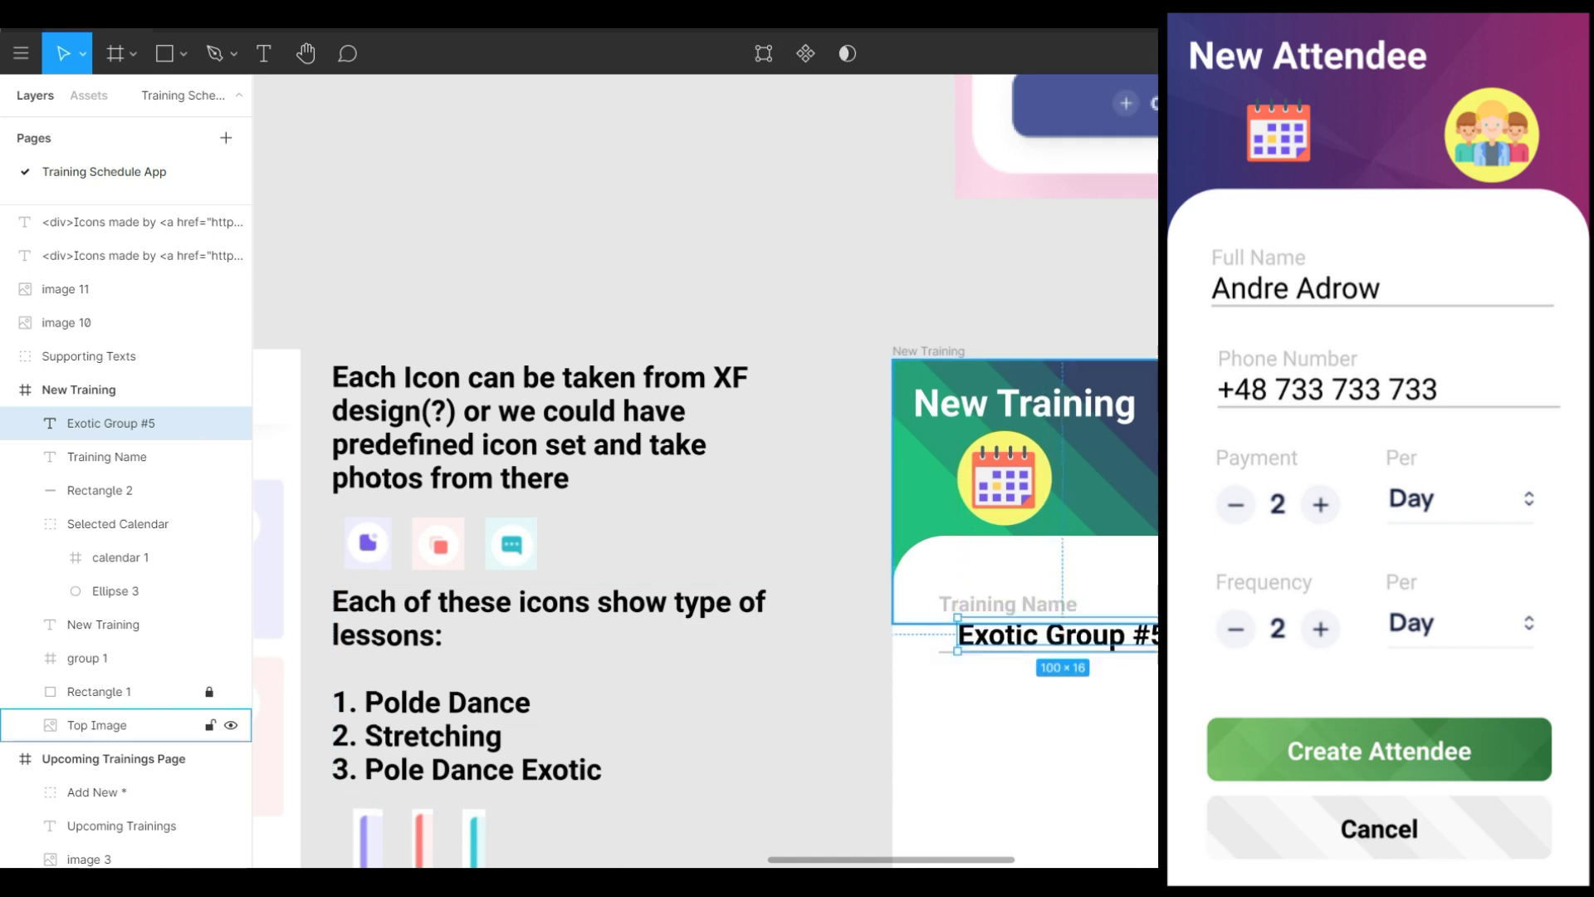
scroll(1098, 734, "up", 2)
left_click_drag(1118, 640, 1098, 735)
key("Escape")
Write a Todo note beside the frame asking whether to add an icon.
scroll(1025, 498, "up", 5)
scroll(1026, 498, "down", 7)
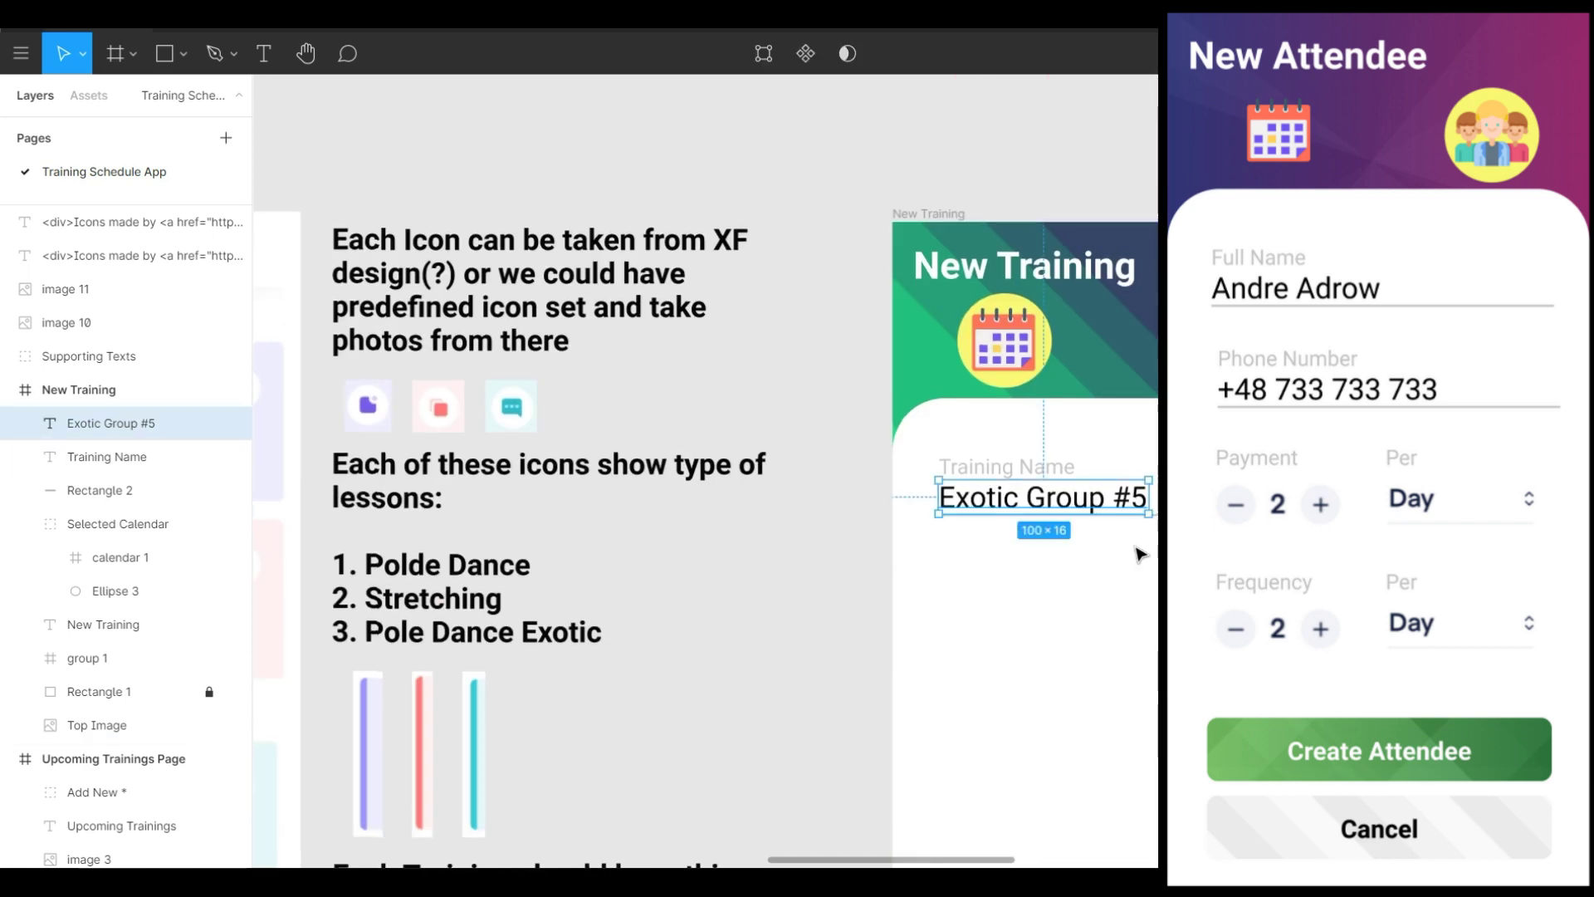
scroll(857, 593, "right", 3)
type("ould I add and icon to this entry?")
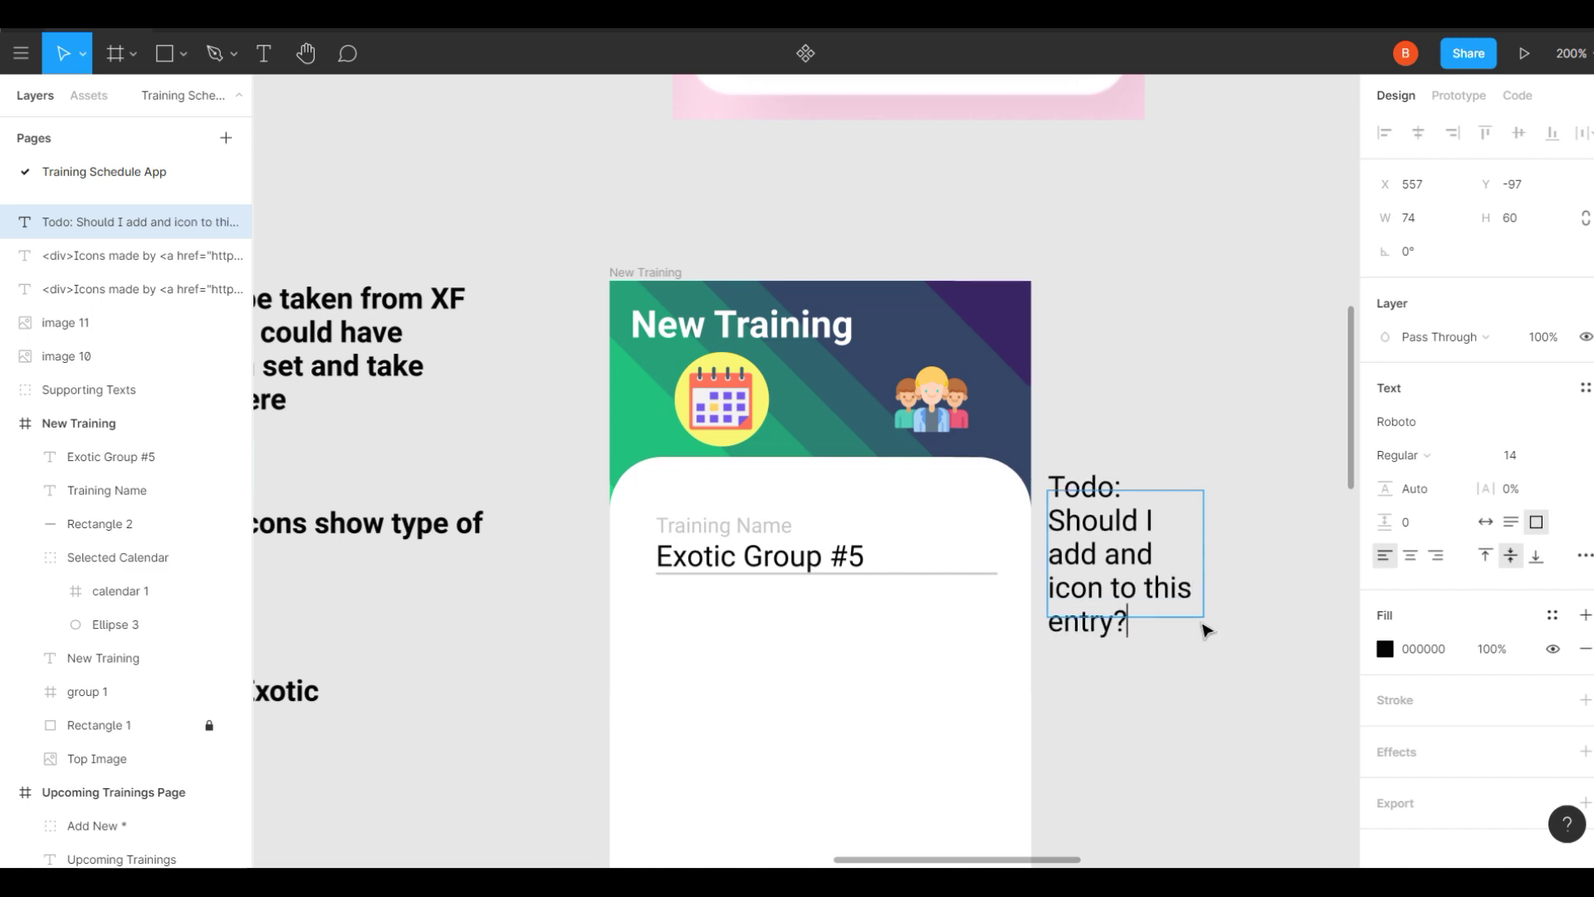
key("Escape")
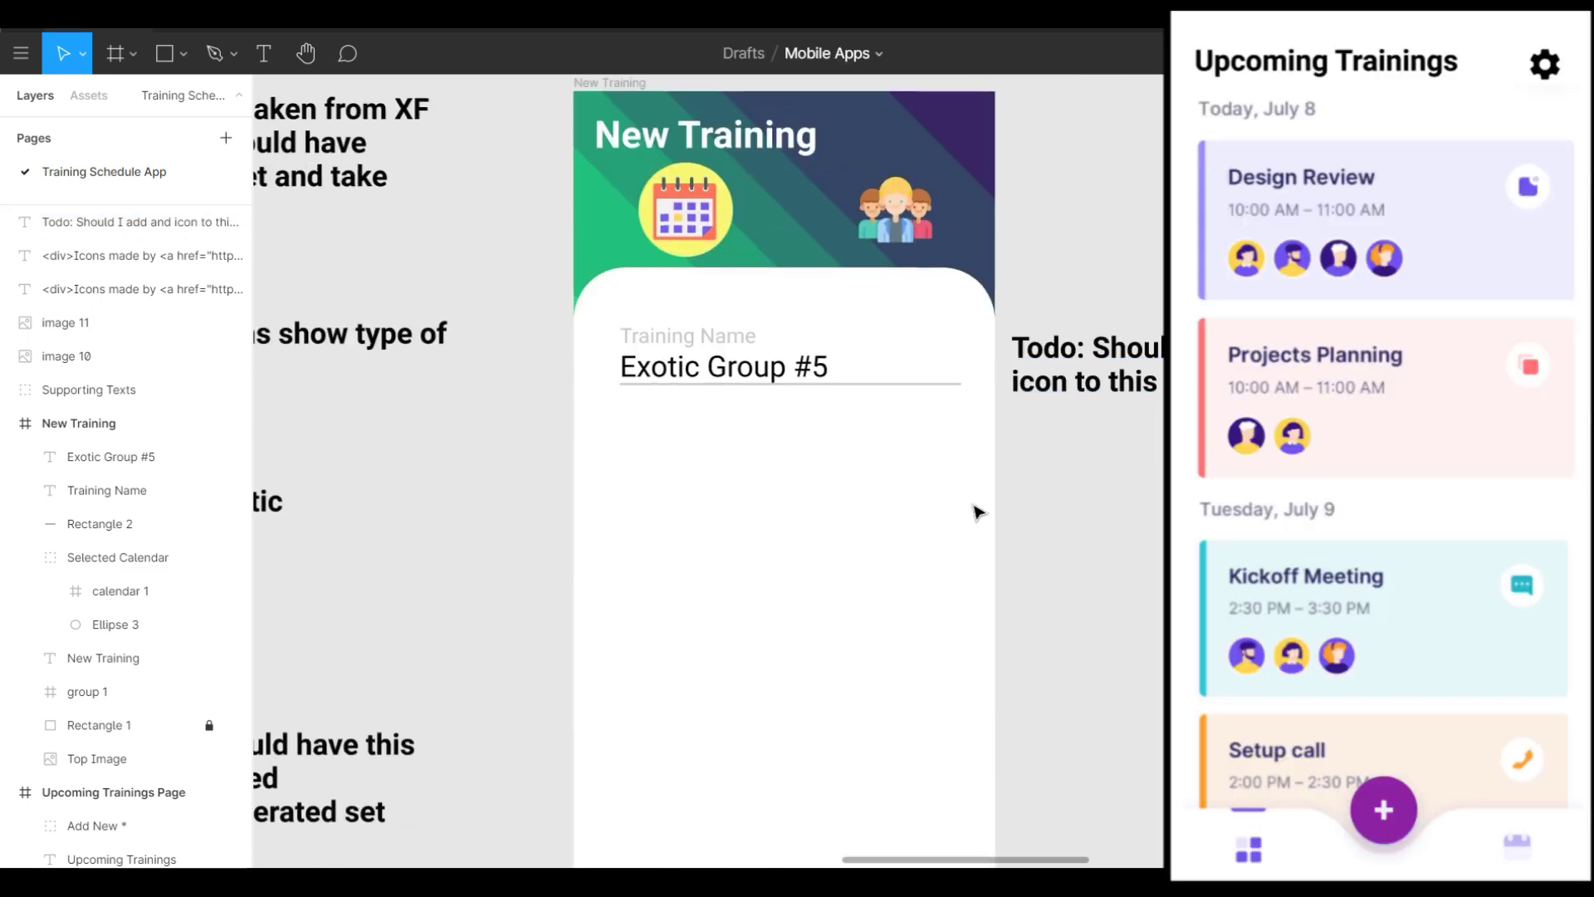
Snip an enlarged magenta gradient from Gradient Magic, then paste the Dribbble medication-form snip into Figma.
key("alt+Tab")
scroll(972, 509, "down", 1)
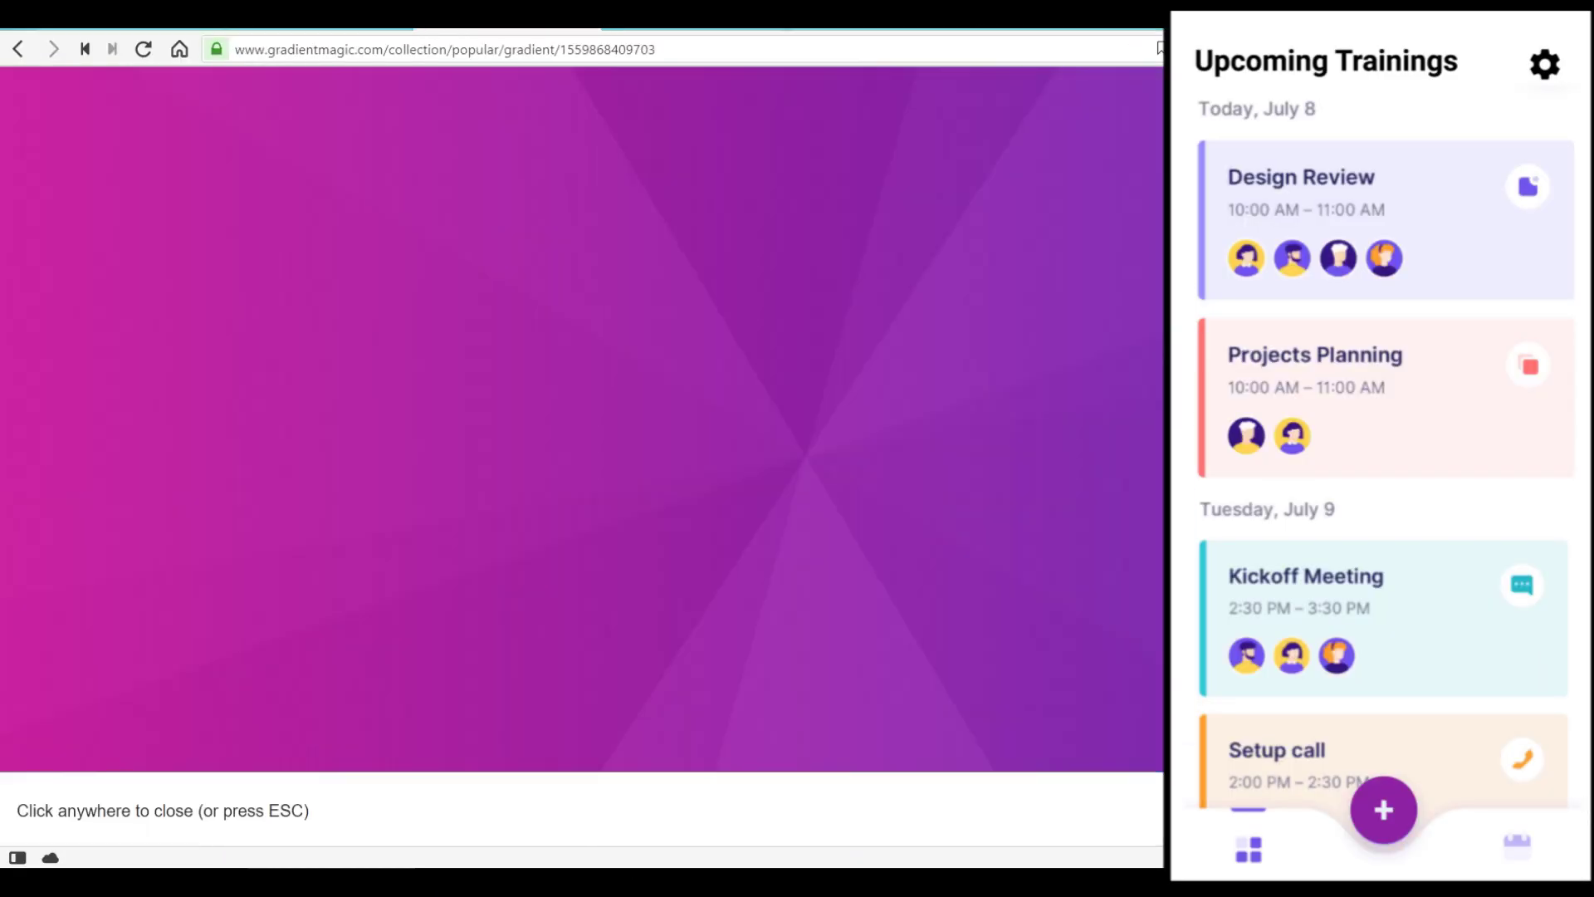
key("super+shift+s")
left_click_drag(256, 89, 986, 544)
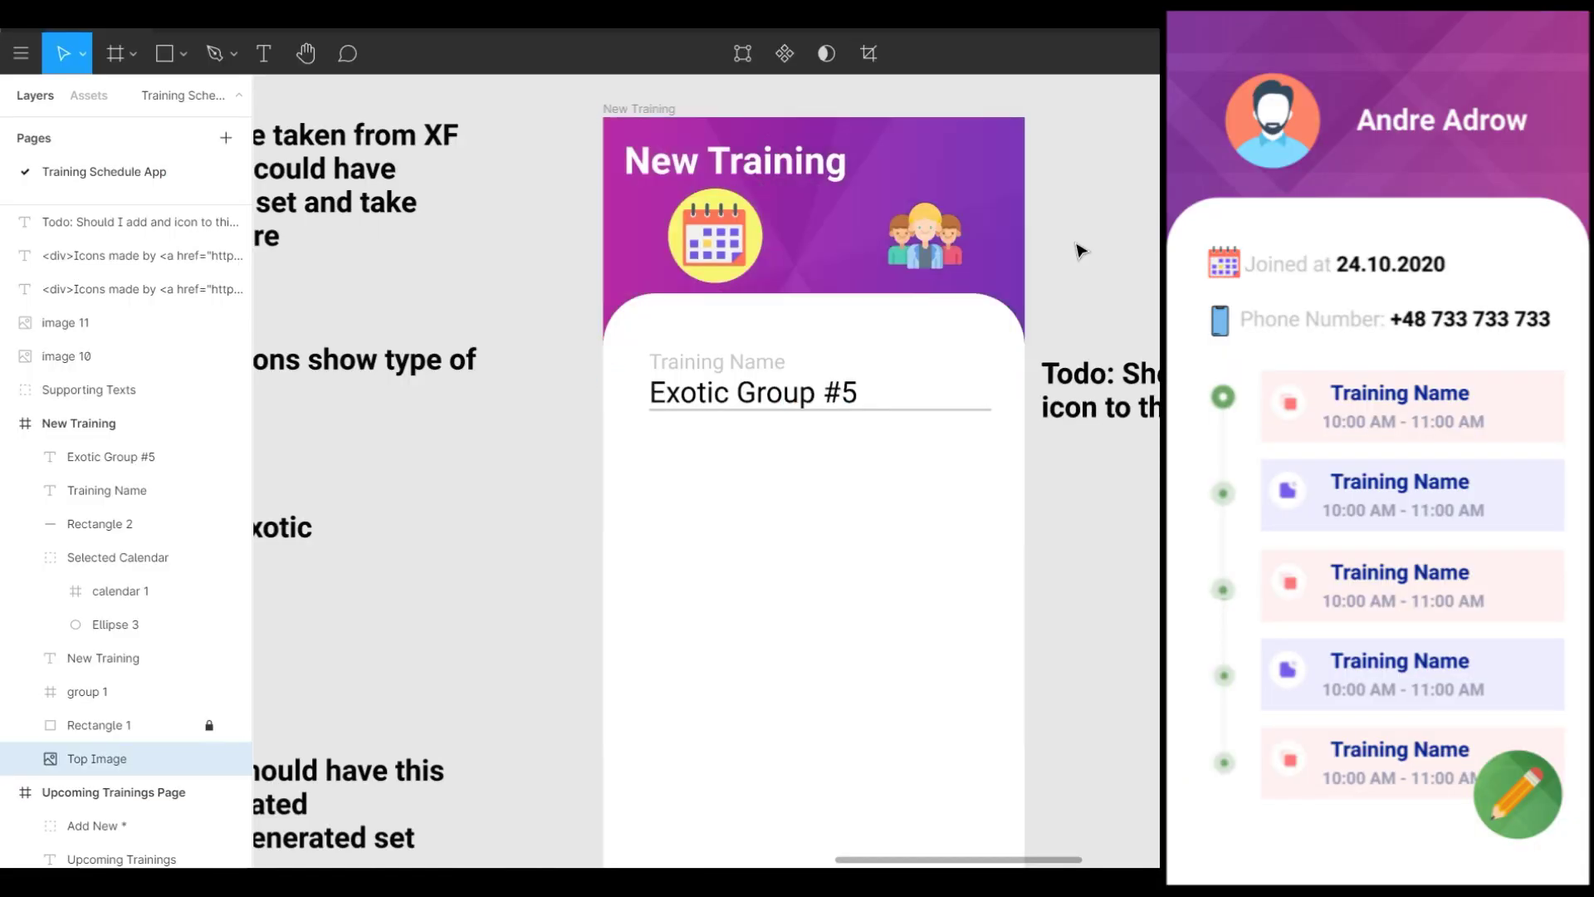
scroll(1080, 249, "up", 1)
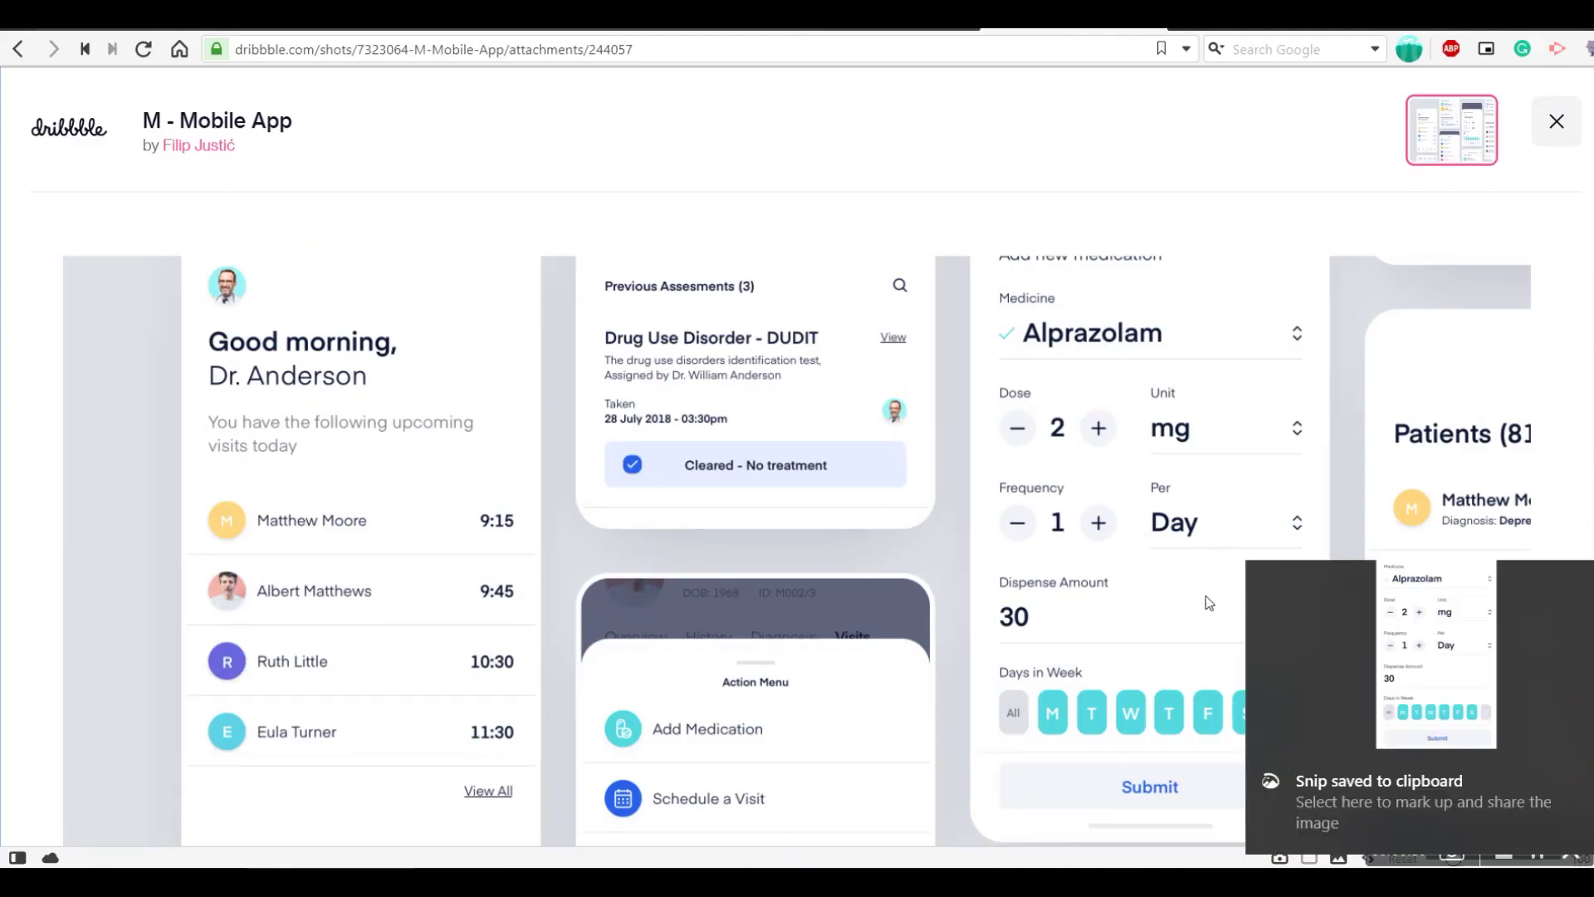
key("alt+Tab")
key("ctrl+v")
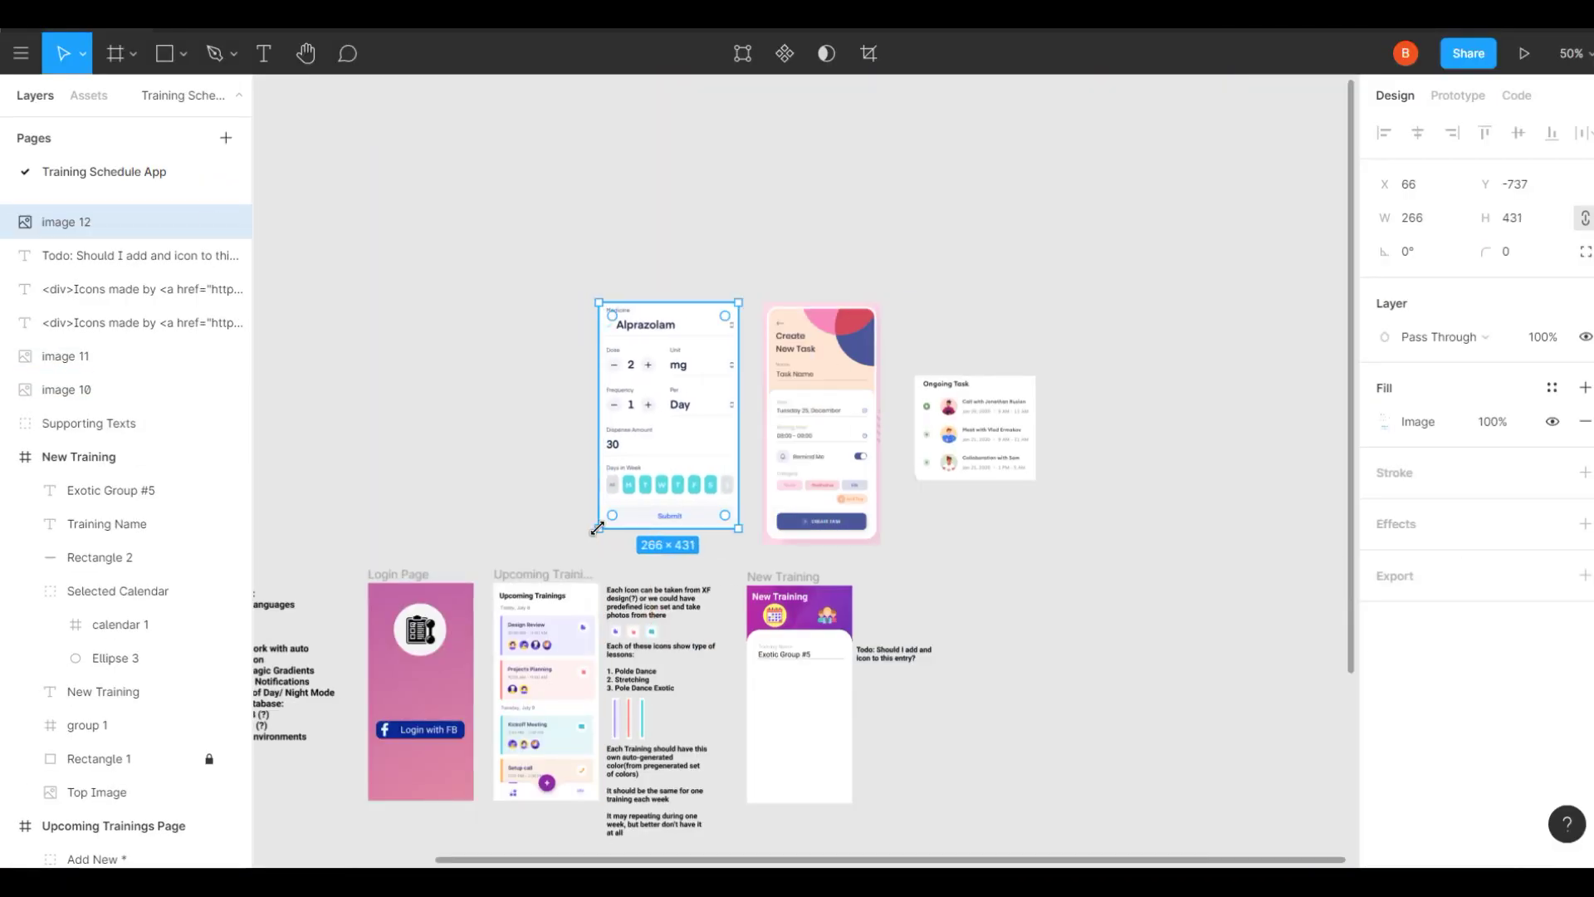
Paste a snipped dose stepper into New Training and copy the label lower down as Max Attendee Count.
left_click(918, 597)
key("shift+0")
scroll(921, 605, "up", 3)
key("super+shift+s")
left_click_drag(402, 140, 502, 174)
scroll(805, 465, "down", 3)
key("ctrl+v")
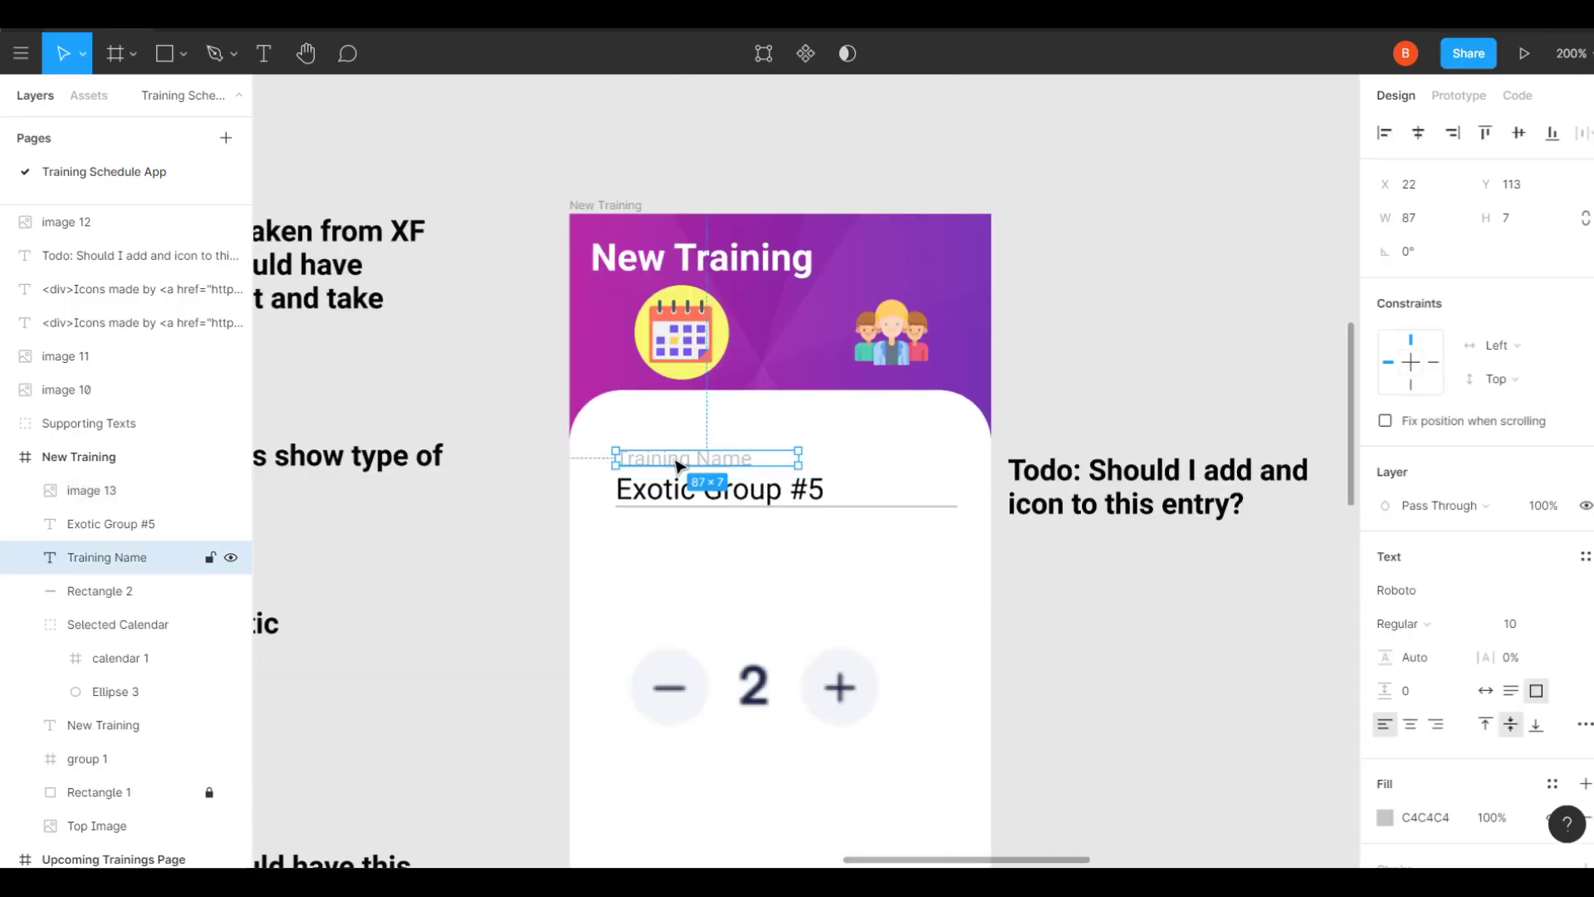
left_click_drag(677, 465, 831, 600)
Group the Training Name field's parts and name the group 'Training Name'.
left_click(864, 723)
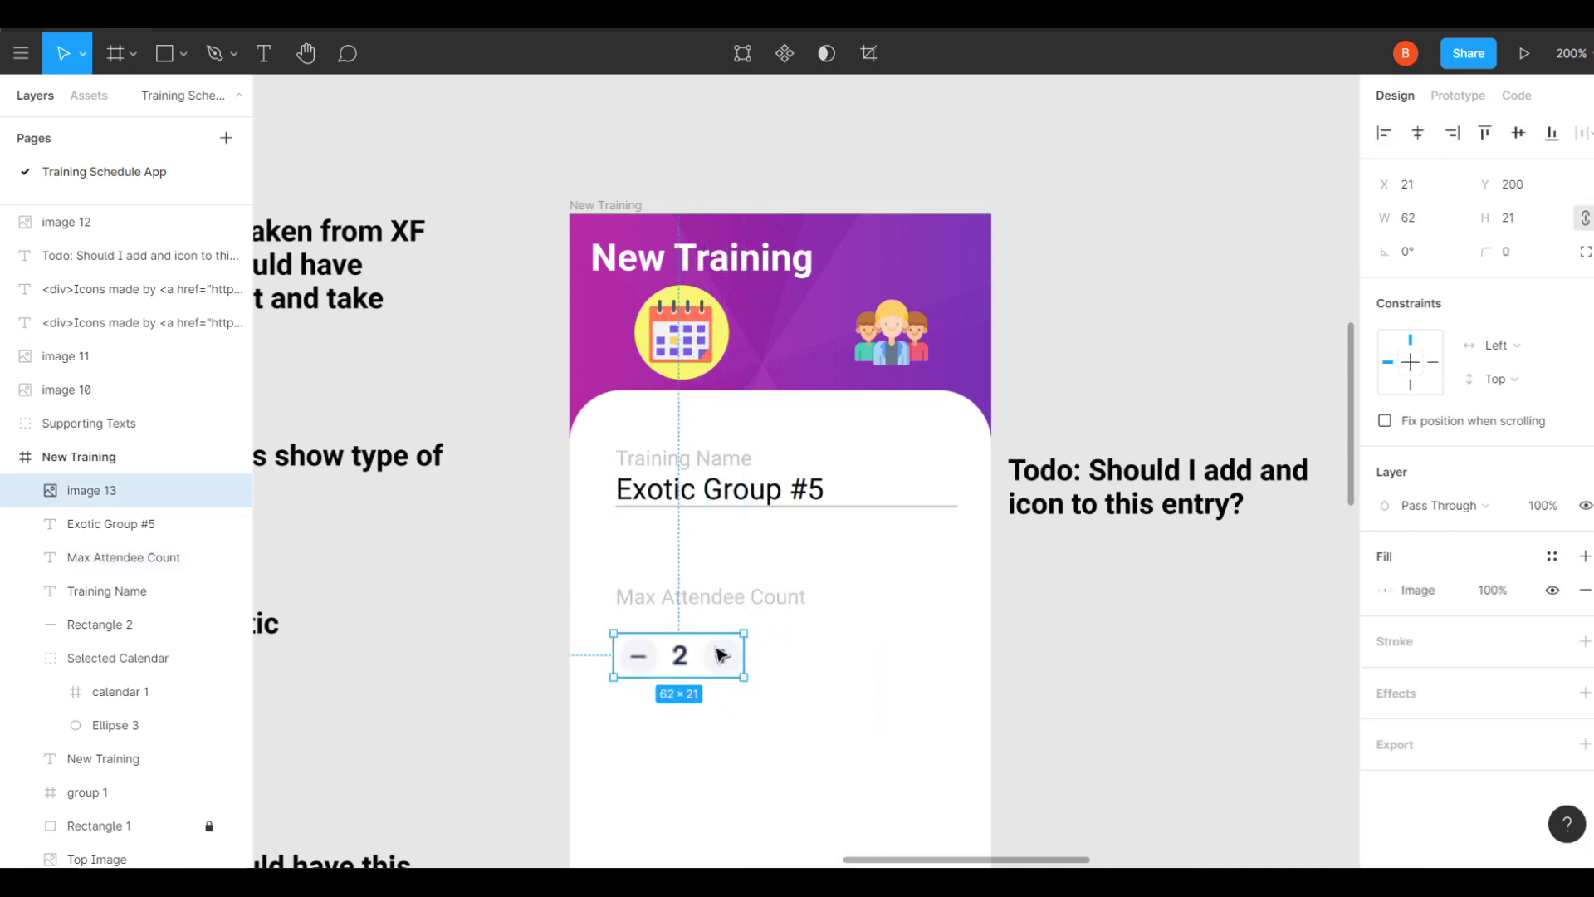
scroll(720, 655, "up", 5)
scroll(747, 498, "down", 5)
left_click(797, 490)
left_click(758, 540)
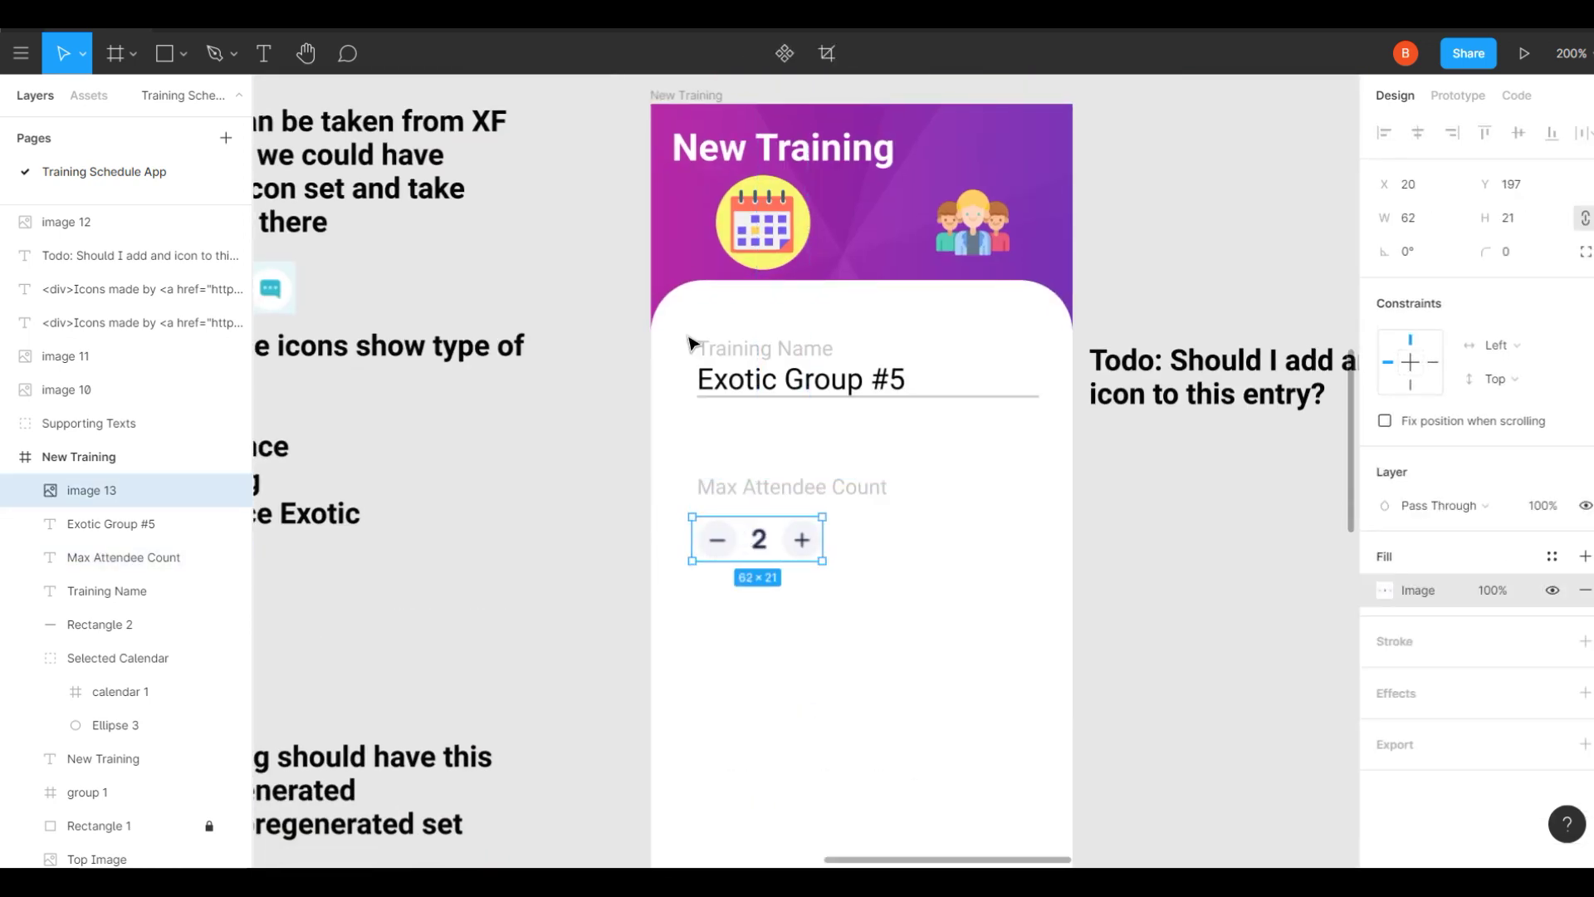
left_click_drag(910, 403, 693, 336)
key("ctrl+g")
key("ctrl+r")
type("Training Name")
key("Return")
Group the Max Attendee Count label with its stepper as 'Max Attendee Count'.
left_click(737, 490)
key("ctrl+g")
key("ctrl+r")
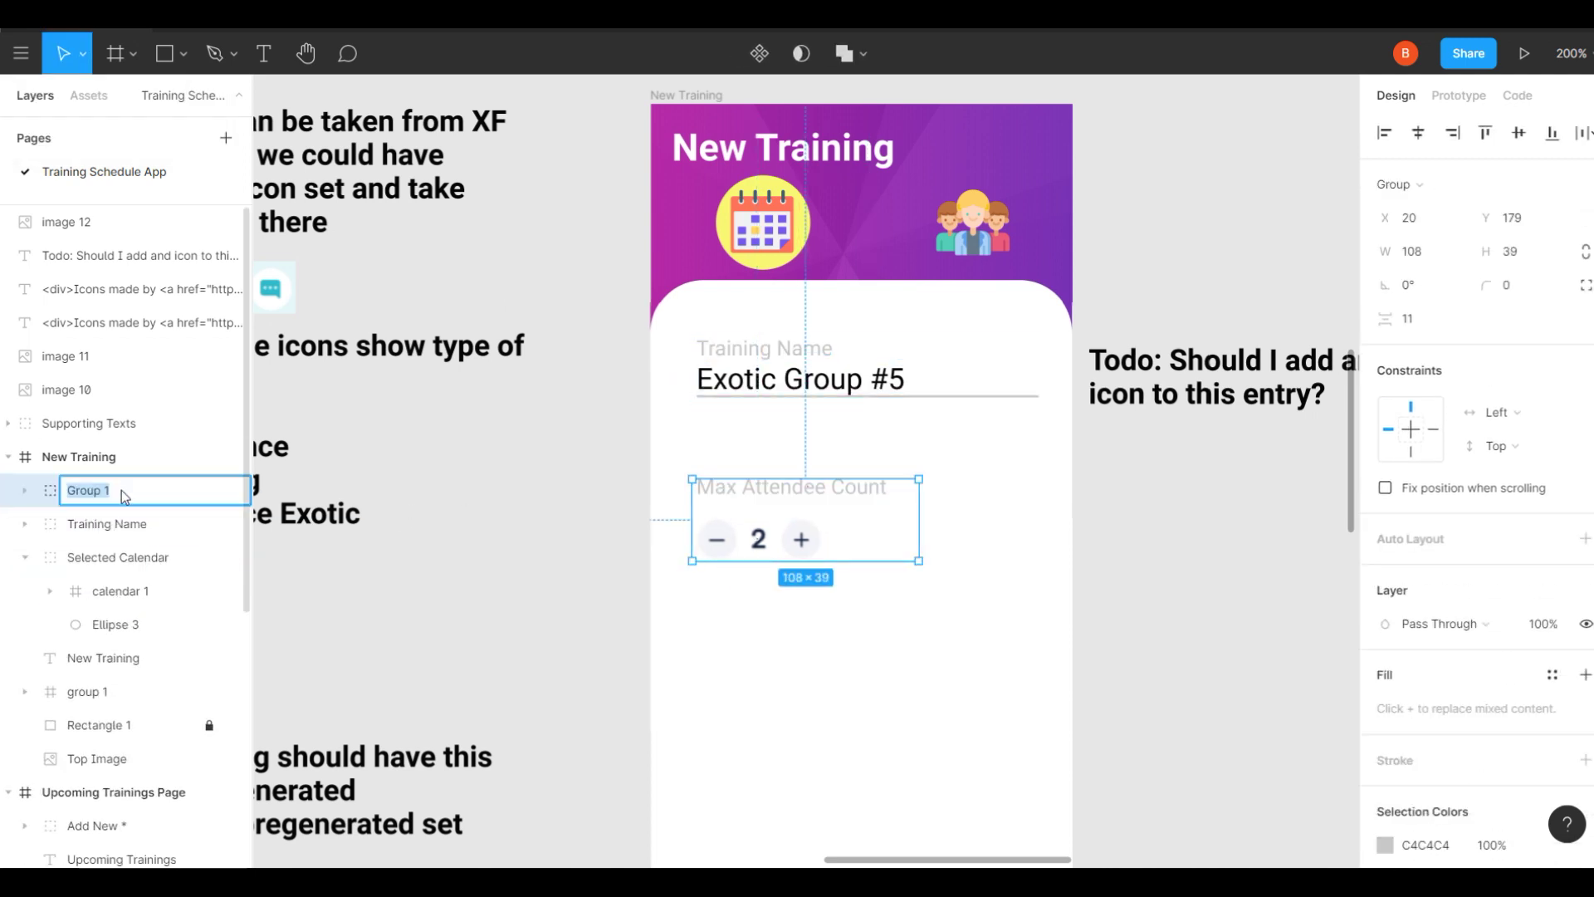
type("Max Attendee Count")
key("Return")
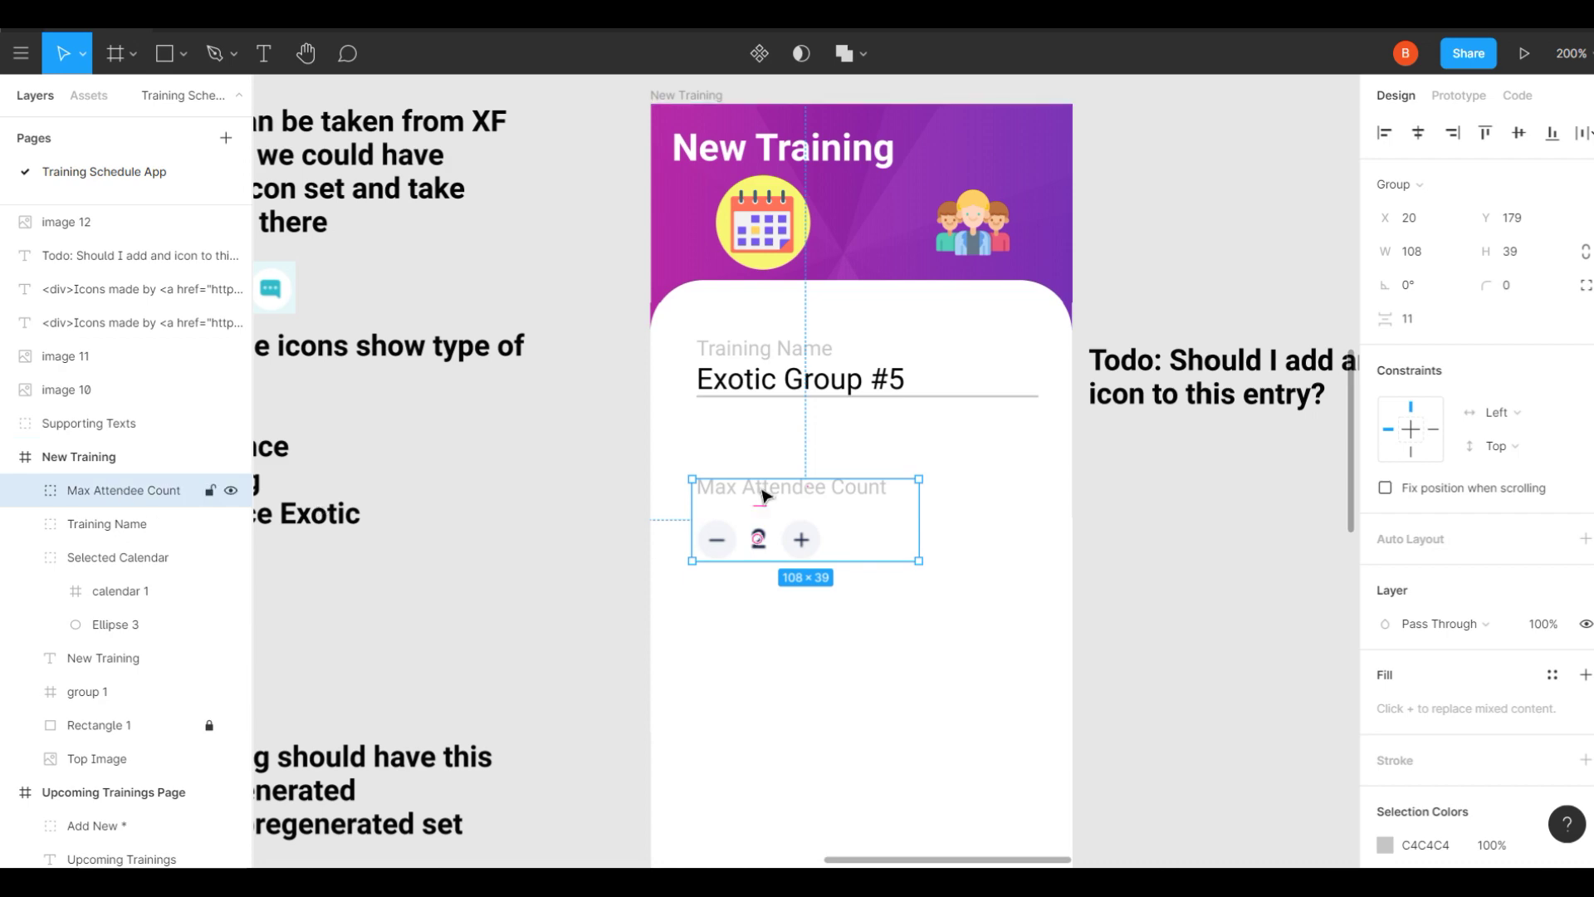
scroll(896, 616, "down", 3)
left_click(897, 617)
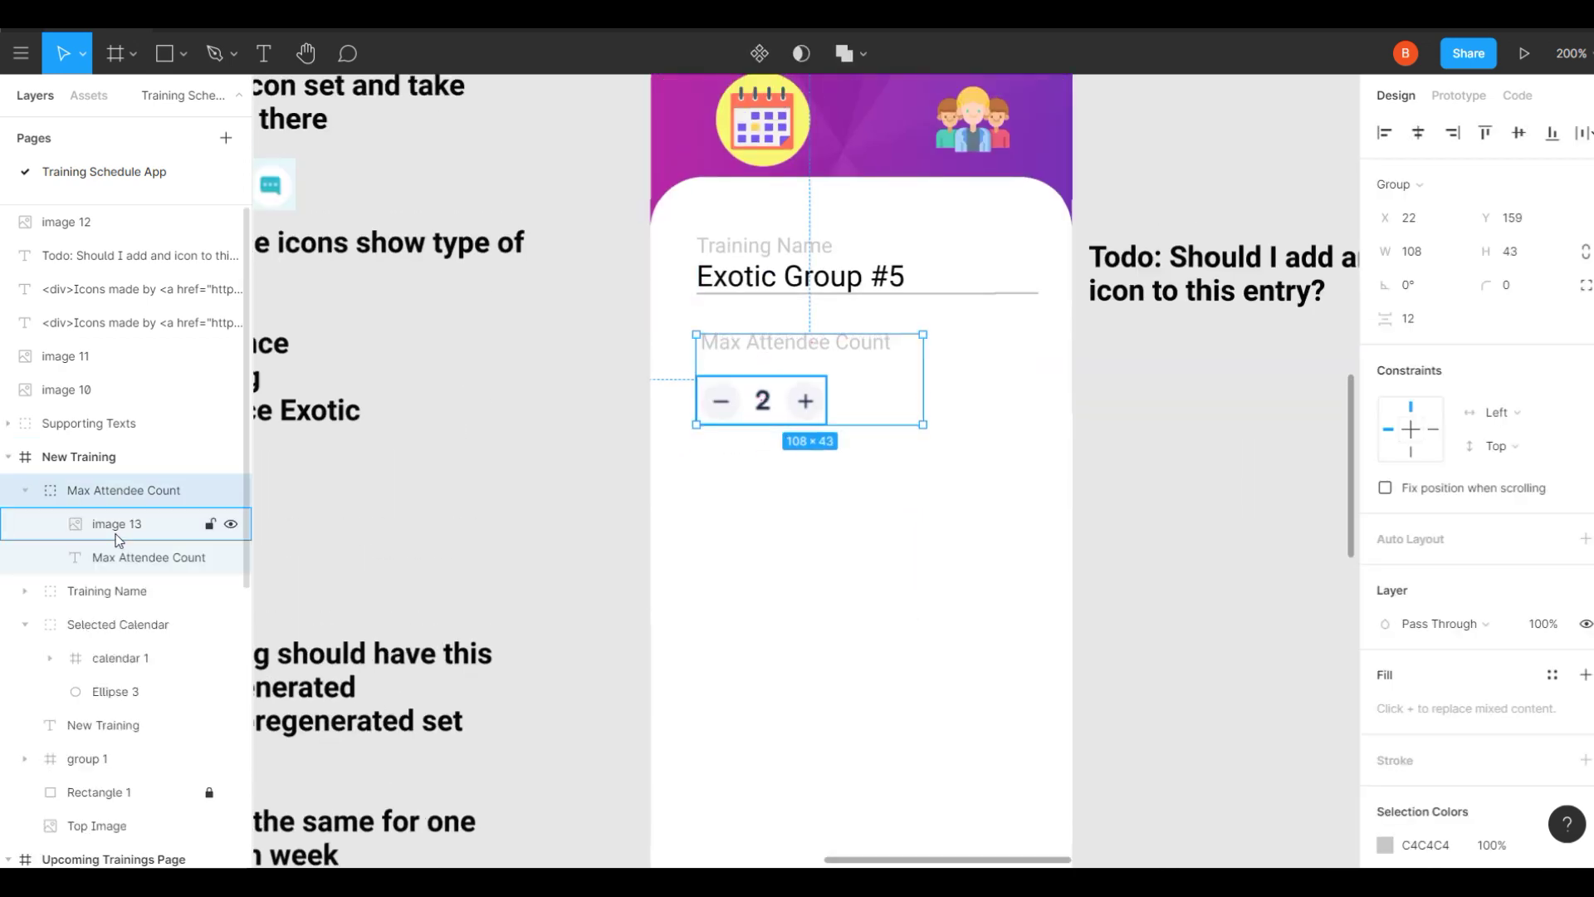
left_click(119, 557)
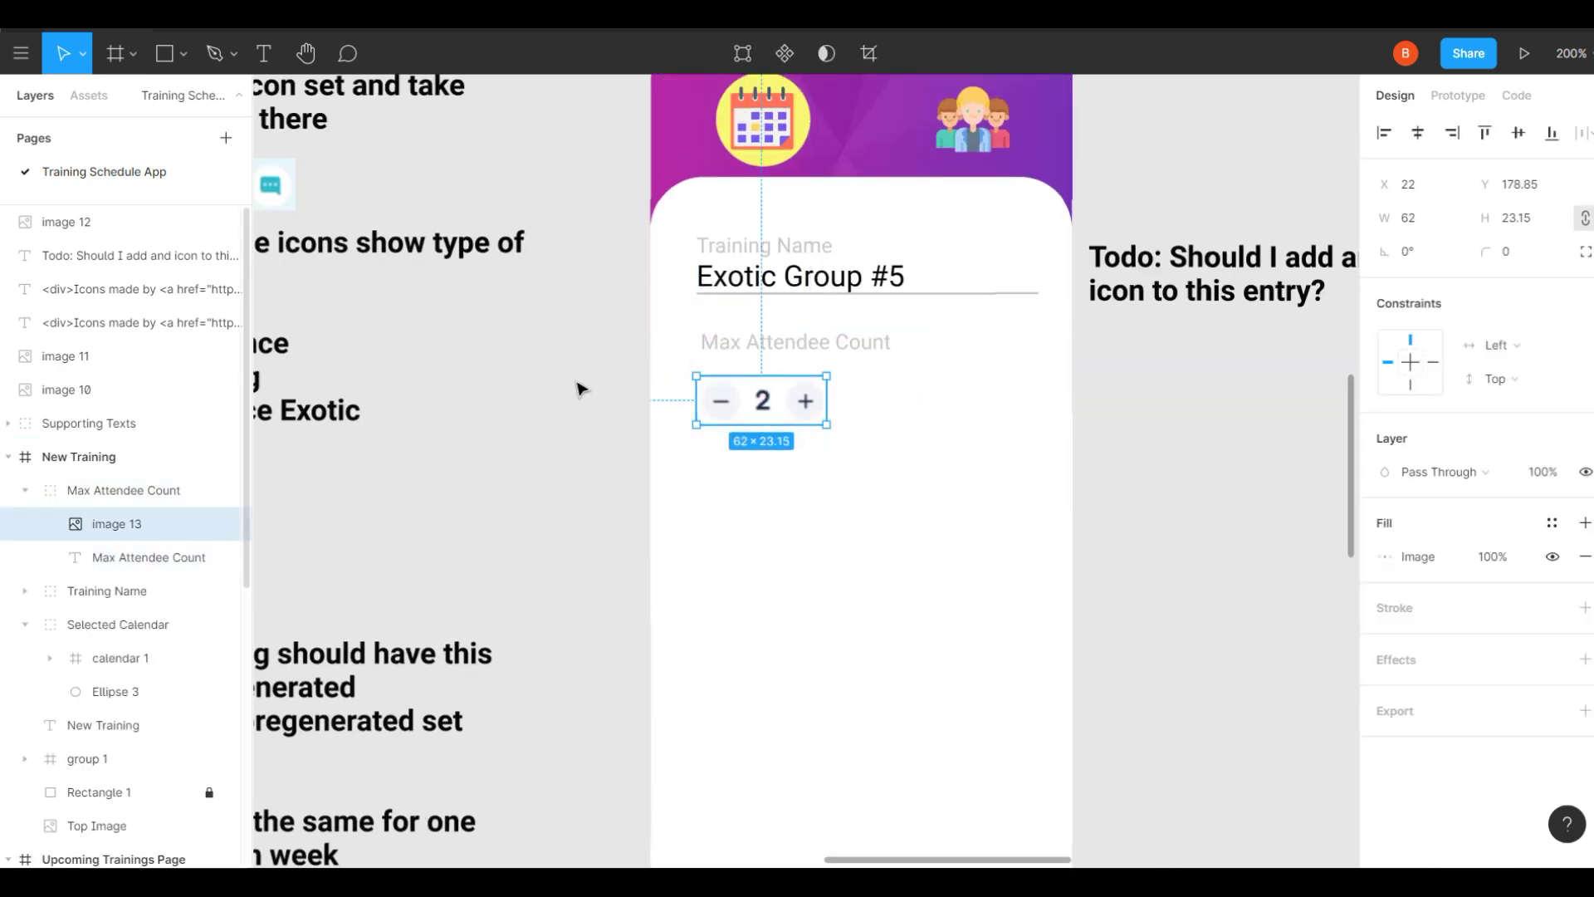
left_click(740, 559)
After checking the Dribbble reference, duplicate the Max Attendee Count field just below it.
scroll(740, 559, "down", 10)
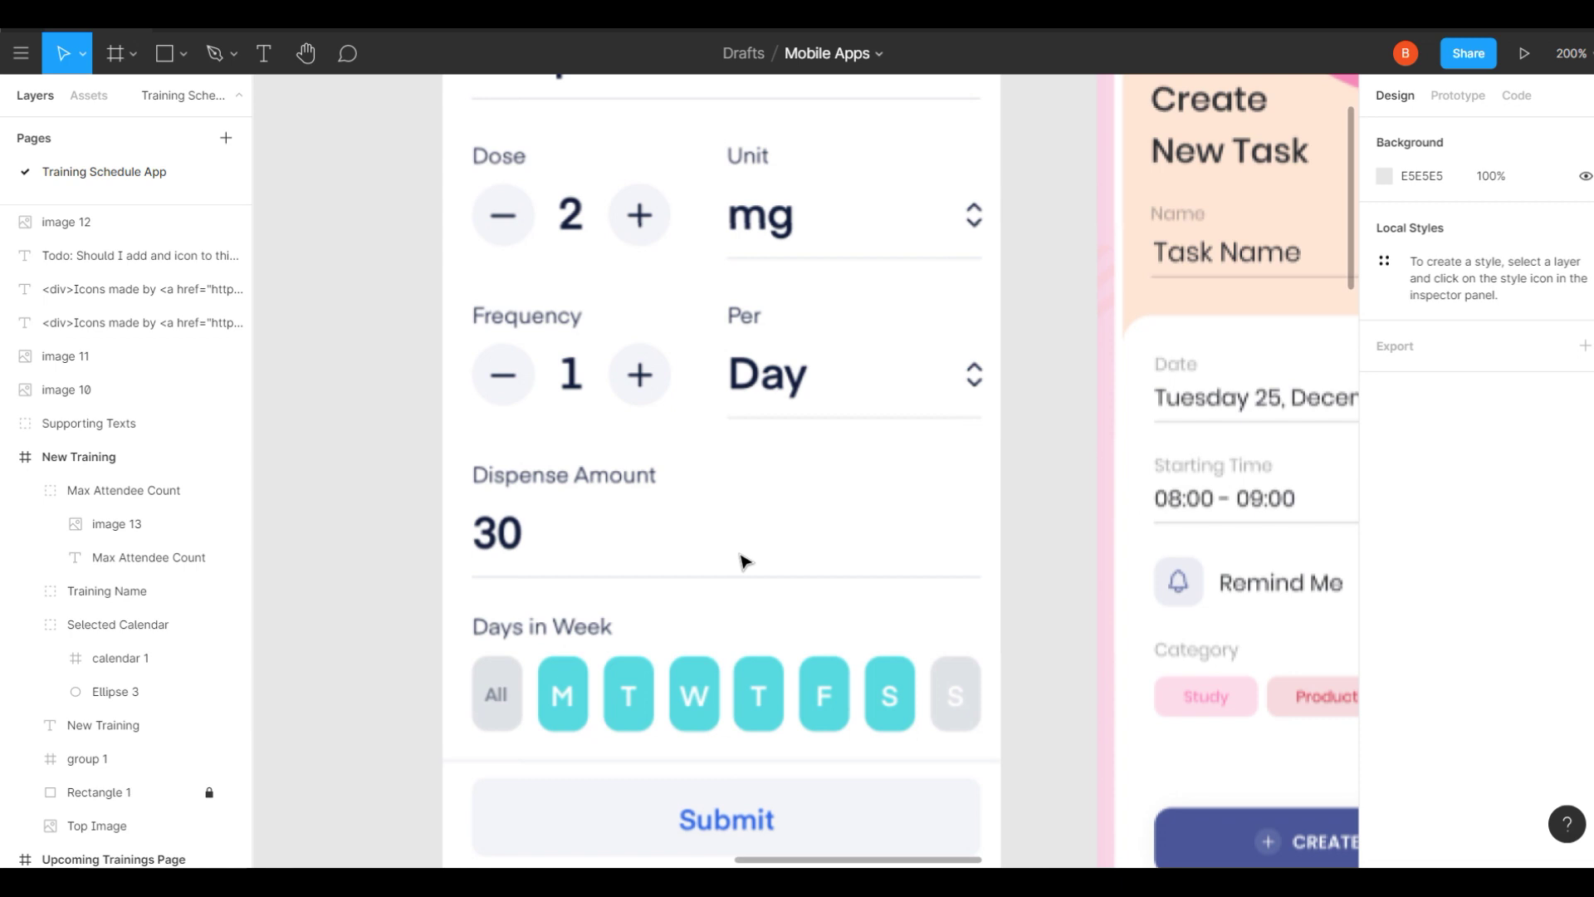
scroll(740, 559, "down", 2)
scroll(740, 559, "right", 1)
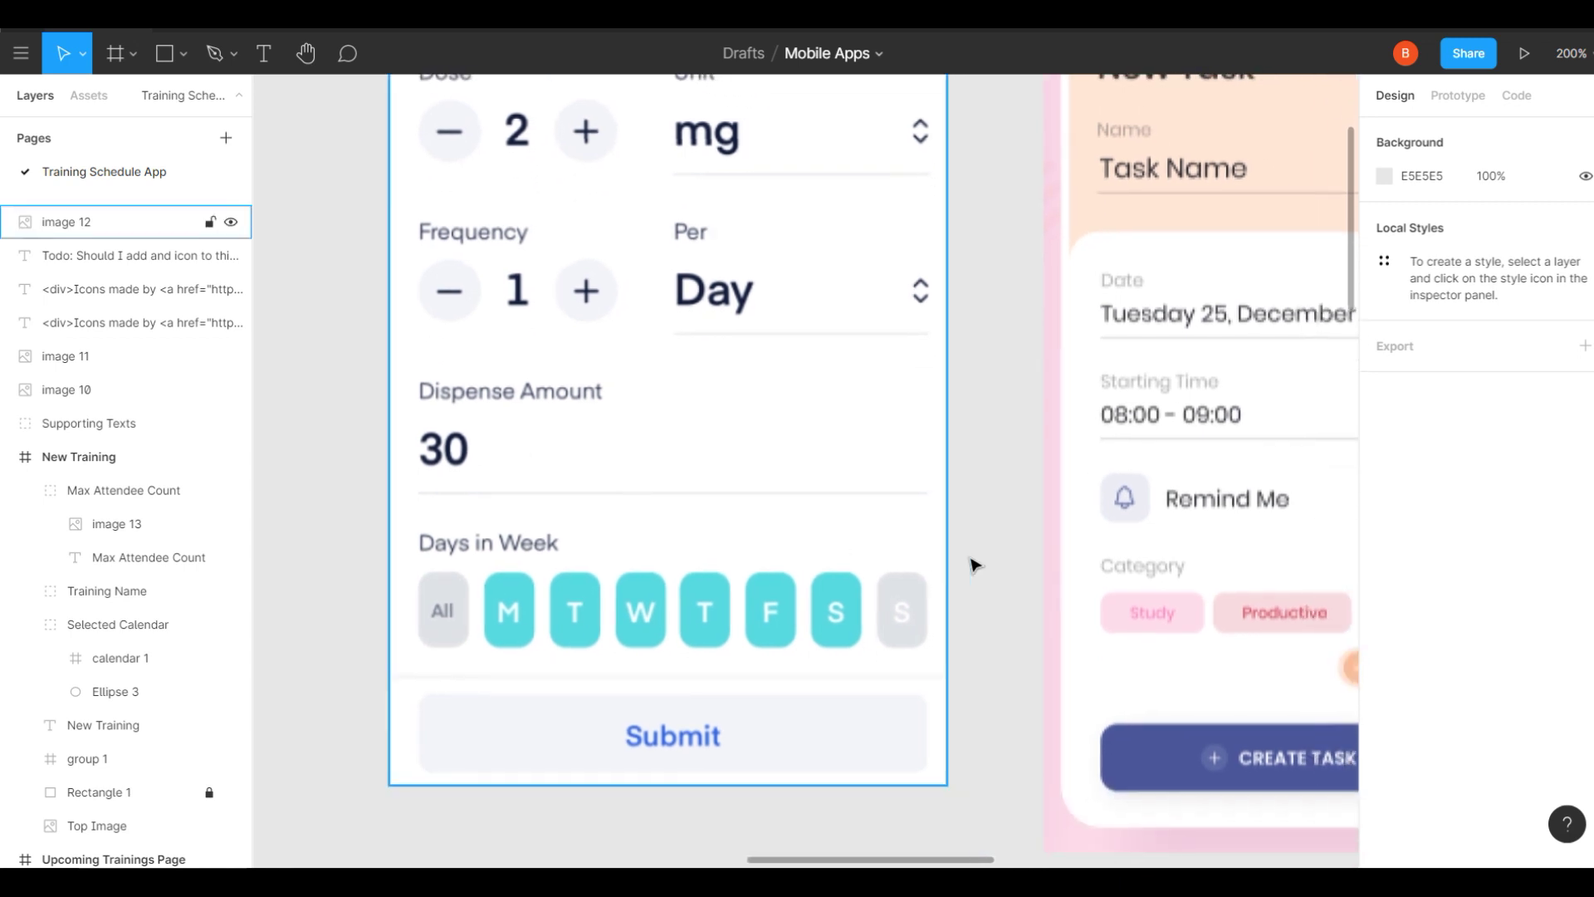
key("alt+Tab")
scroll(976, 560, "down", 1)
left_click(335, 790)
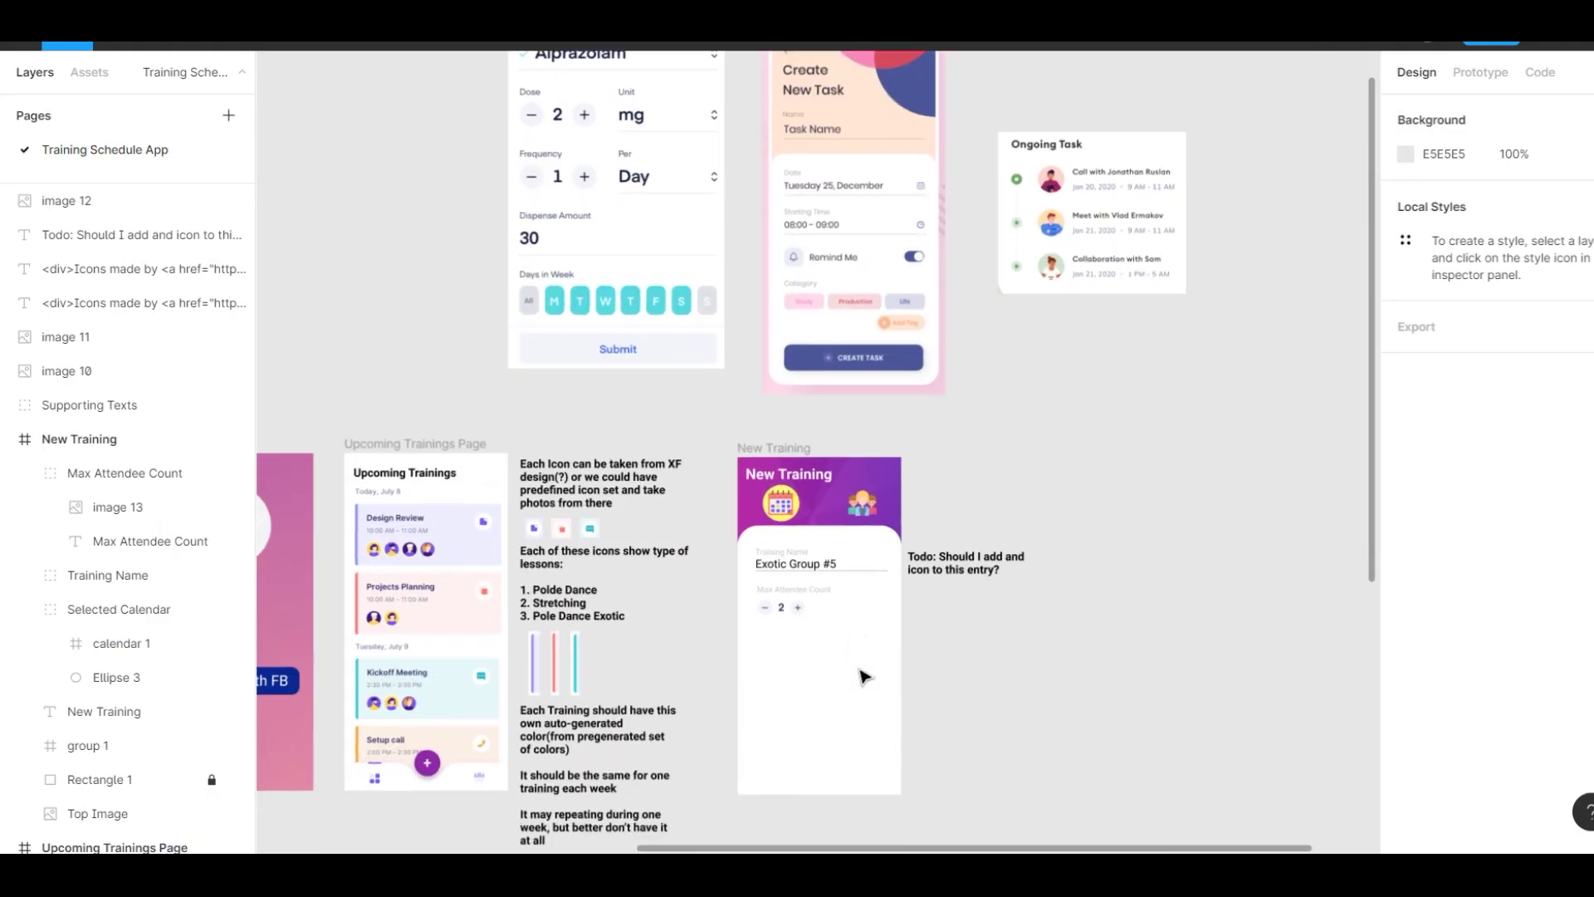
scroll(861, 679, "up", 5)
right_click(830, 676)
key("Escape")
key("ctrl+d")
left_click_drag(811, 631, 811, 659)
scroll(811, 662, "up", 3)
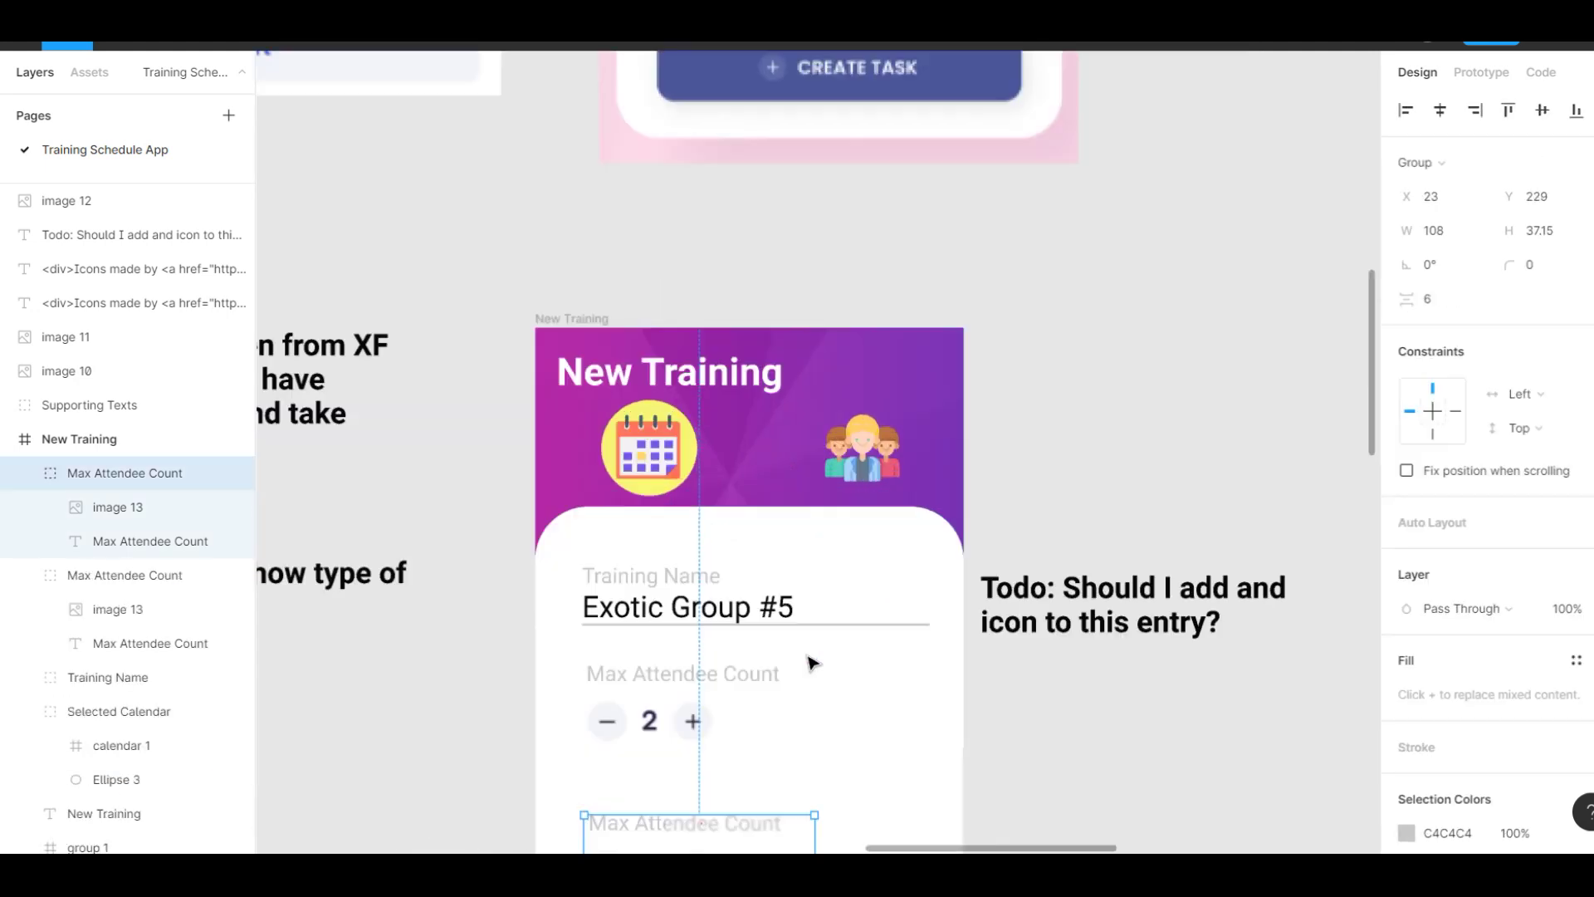
Select the lower Max Attendee Count copy and edit its label text.
left_click(747, 504)
key("shift+Return")
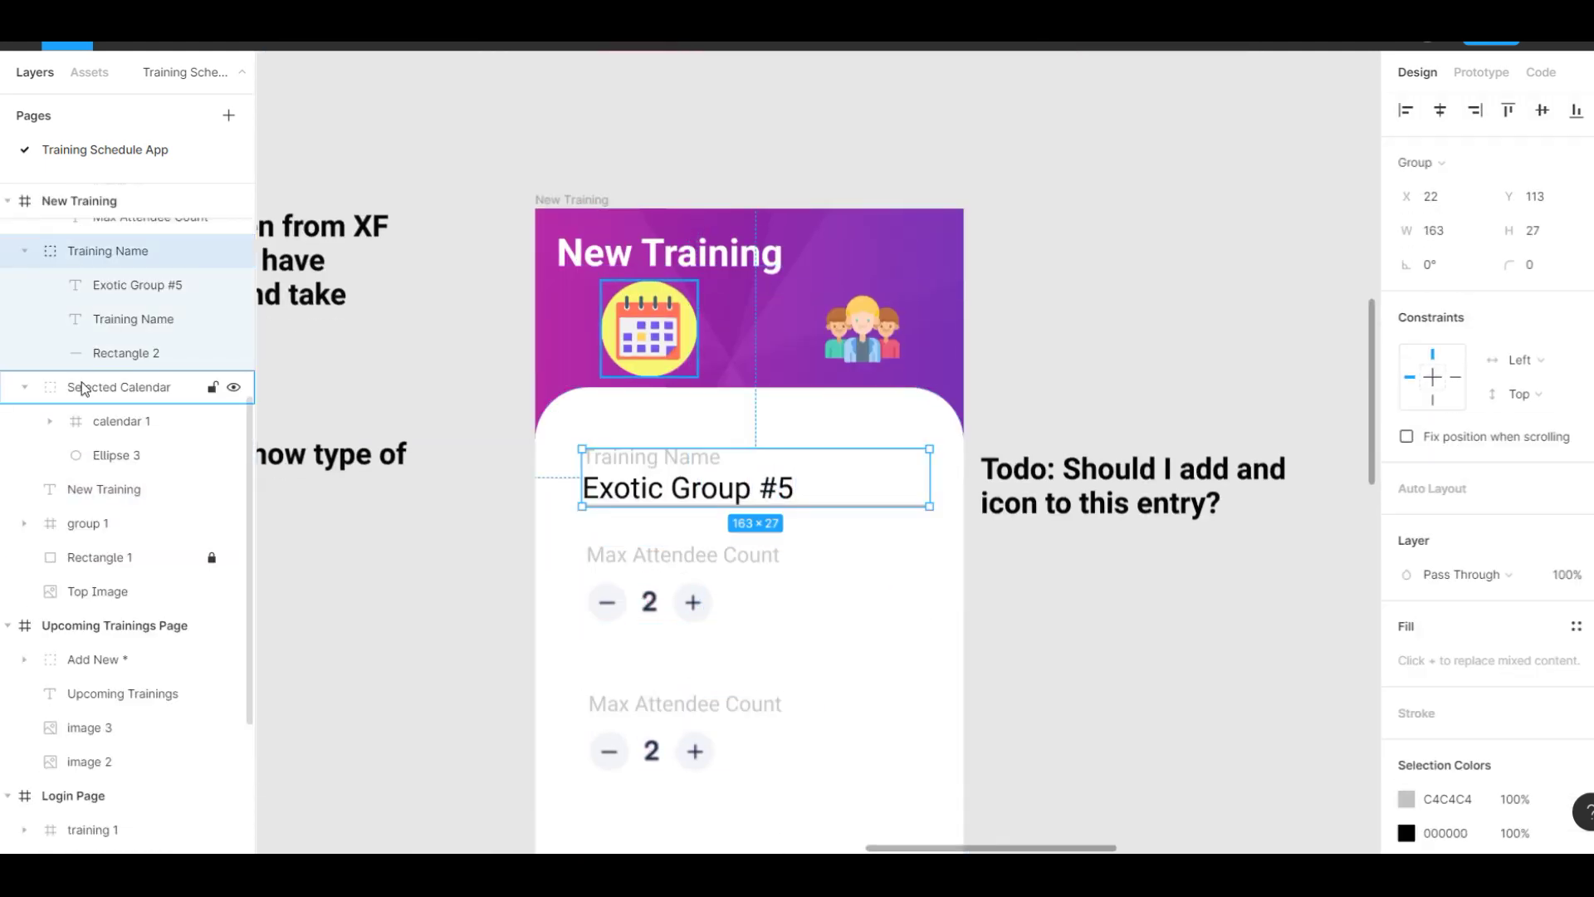
key("shift+Tab")
left_click(125, 434)
left_click(732, 701)
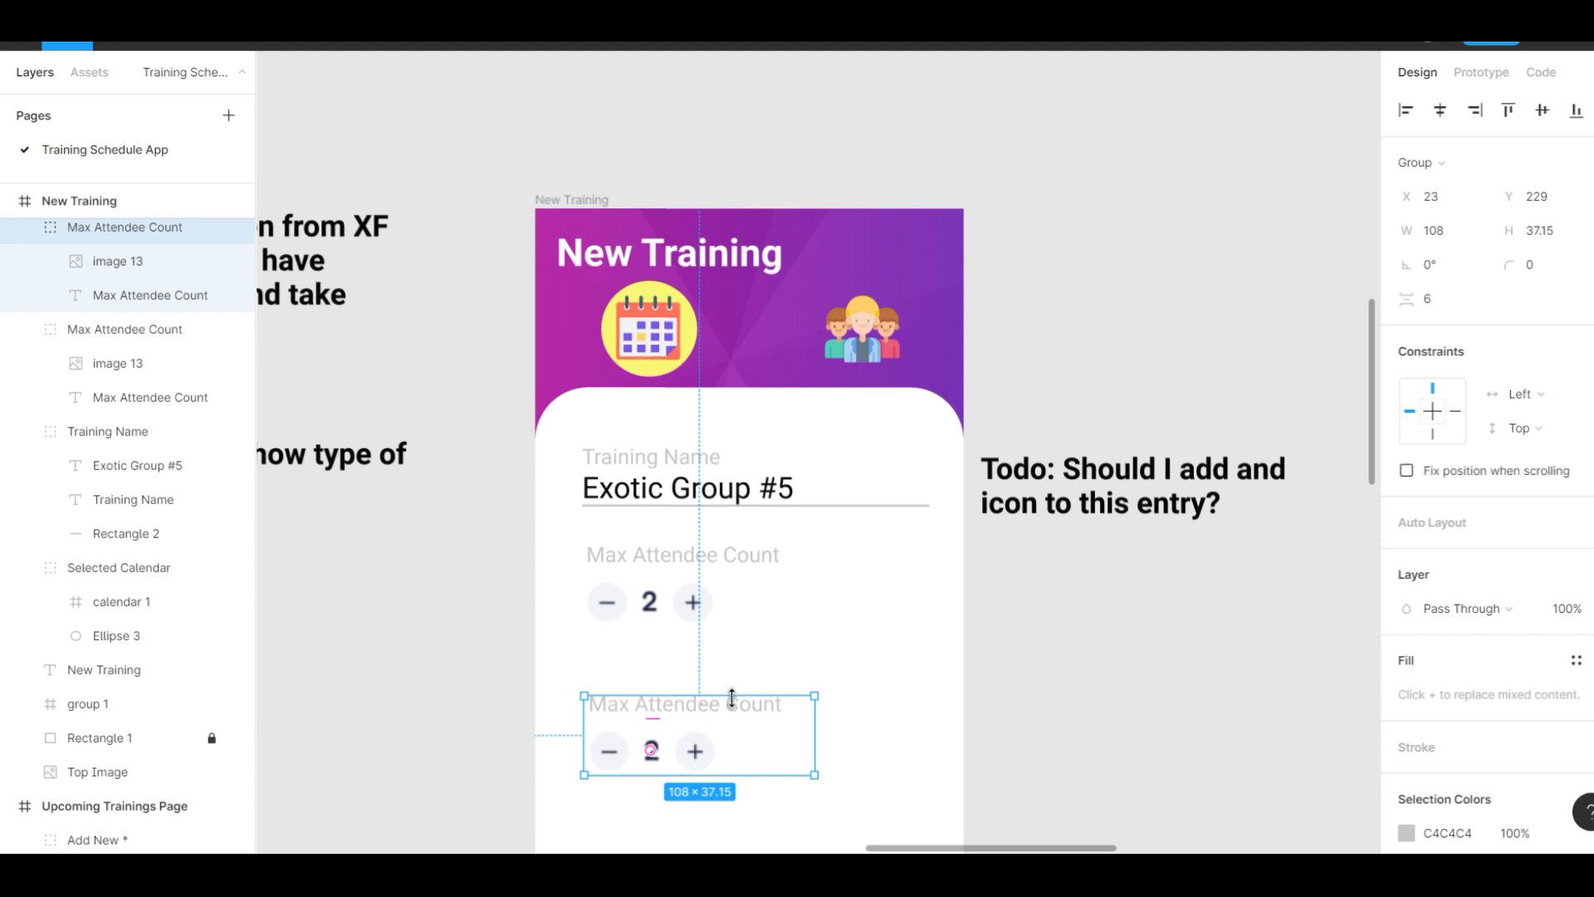
double_click(723, 685)
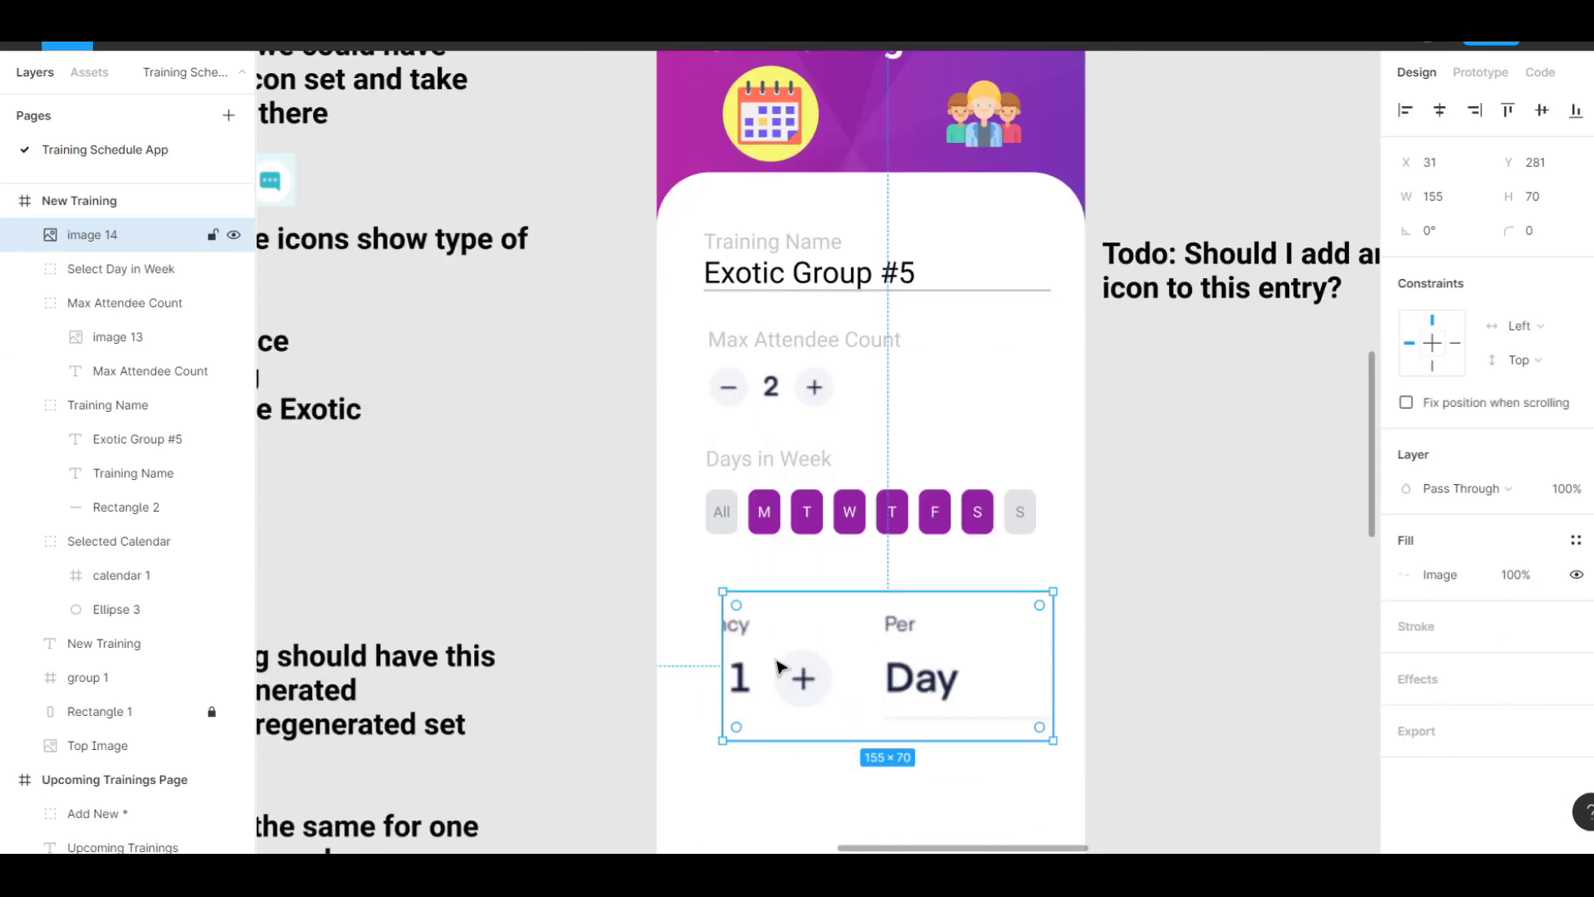
left_click(845, 382)
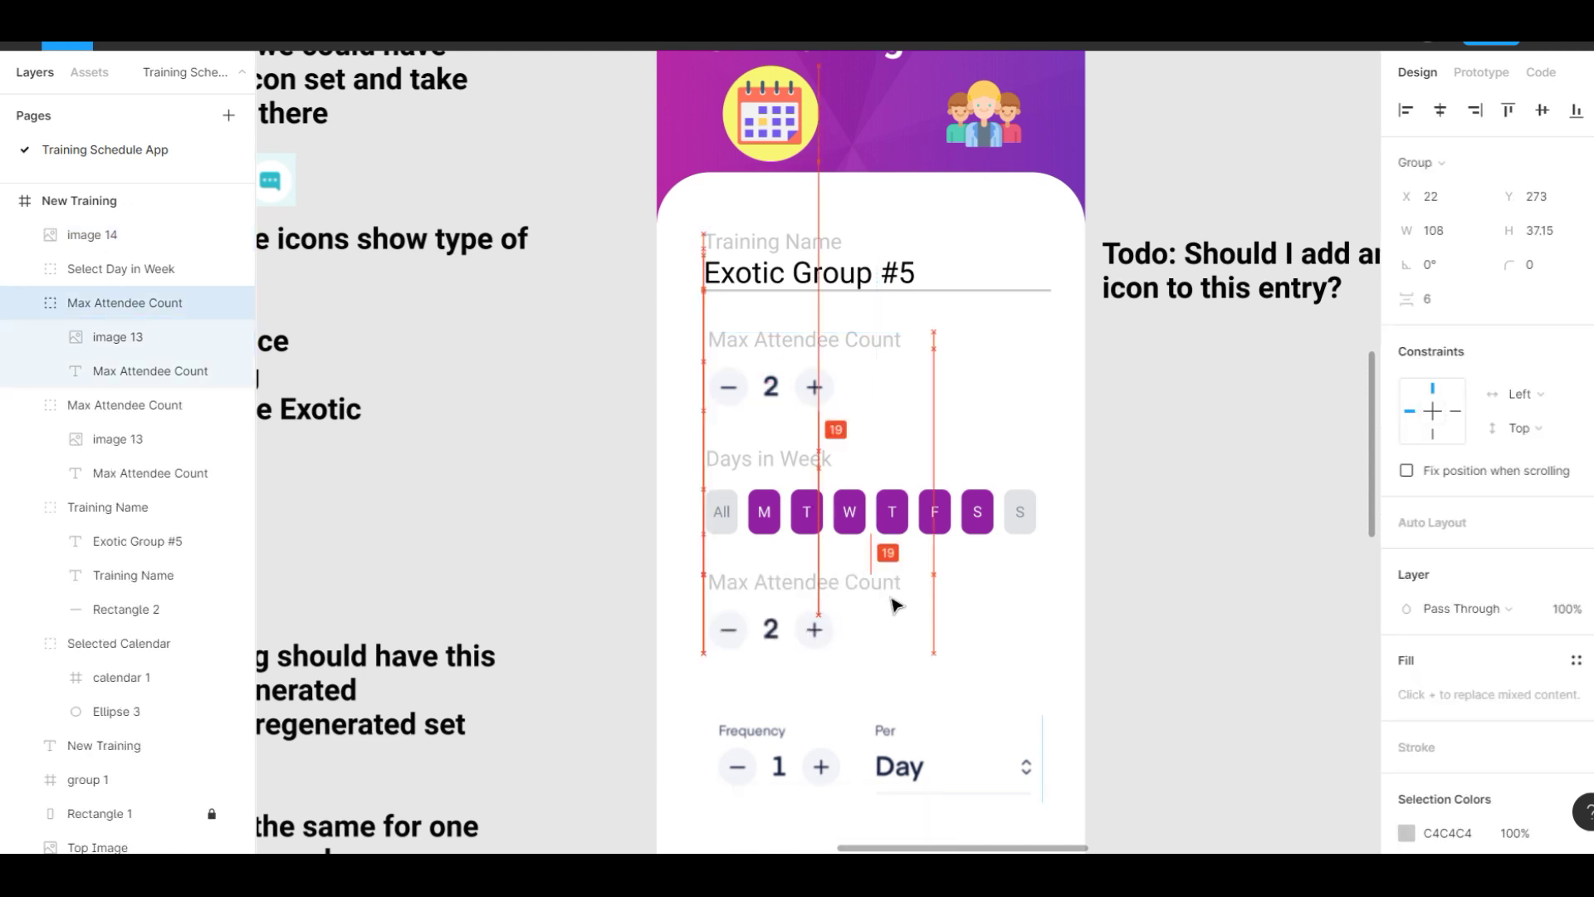
Rename the copied field group and its label layer to 'Frequency'.
scroll(1013, 650, "down", 2)
double_click(146, 303)
type("Frequency")
key("Return")
double_click(151, 371)
type("Frequency")
key("Return")
Snip the Per/Day picker and paste it right of the Frequency stepper.
left_click(979, 598)
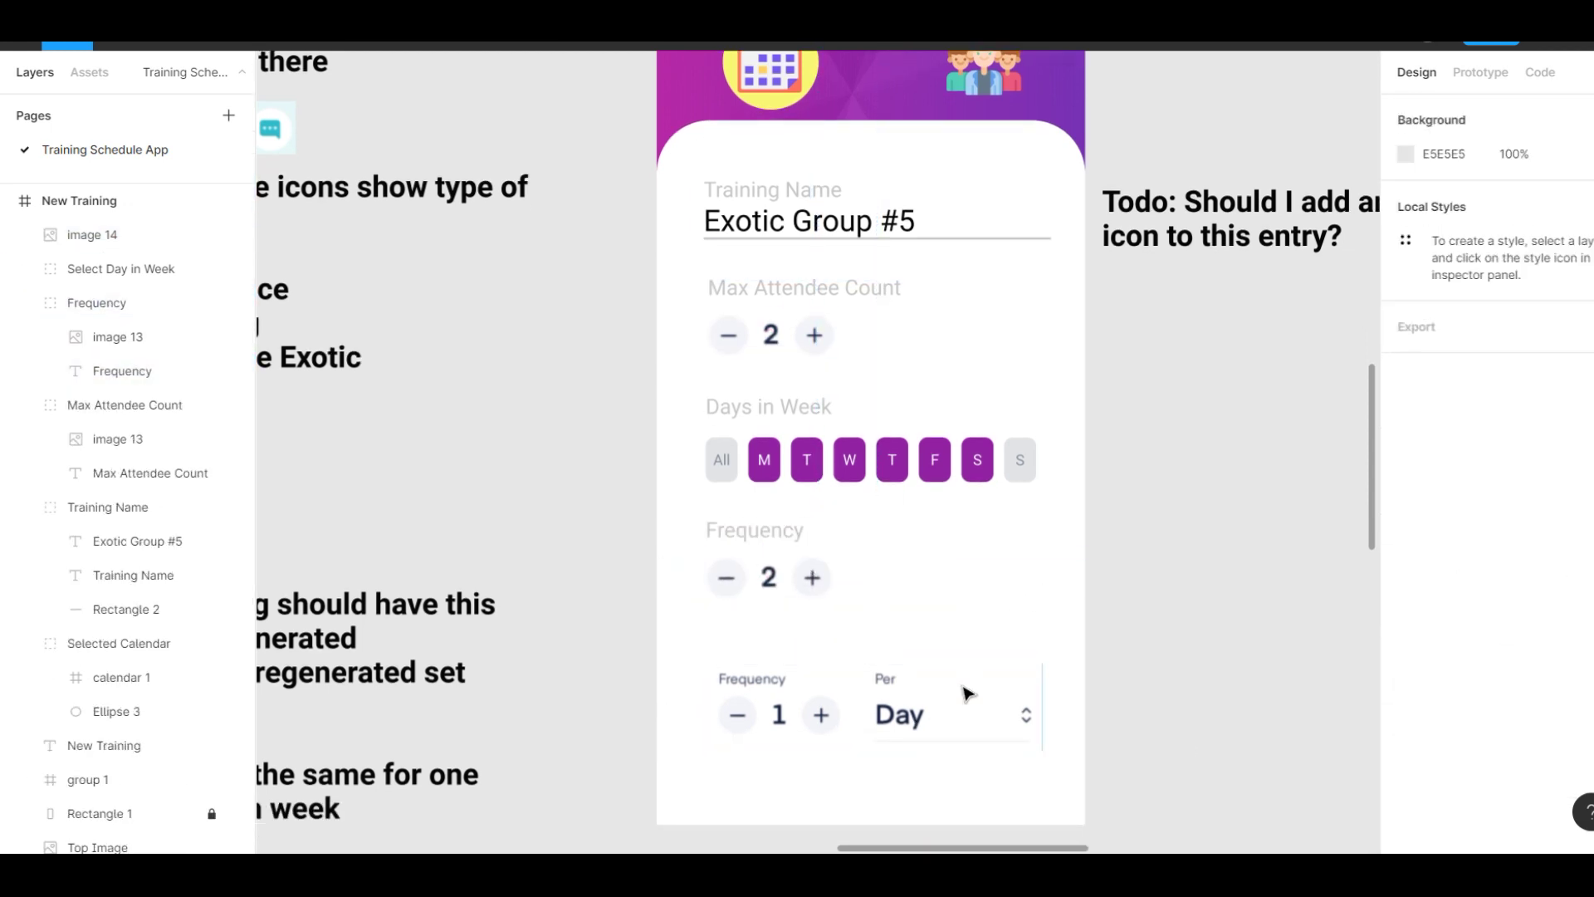
scroll(968, 693, "up", 6)
key("super+shift+s")
left_click_drag(755, 350, 1037, 446)
scroll(1036, 451, "down", 6)
left_click(587, 620)
key("ctrl+v")
left_click_drag(346, 462, 669, 661)
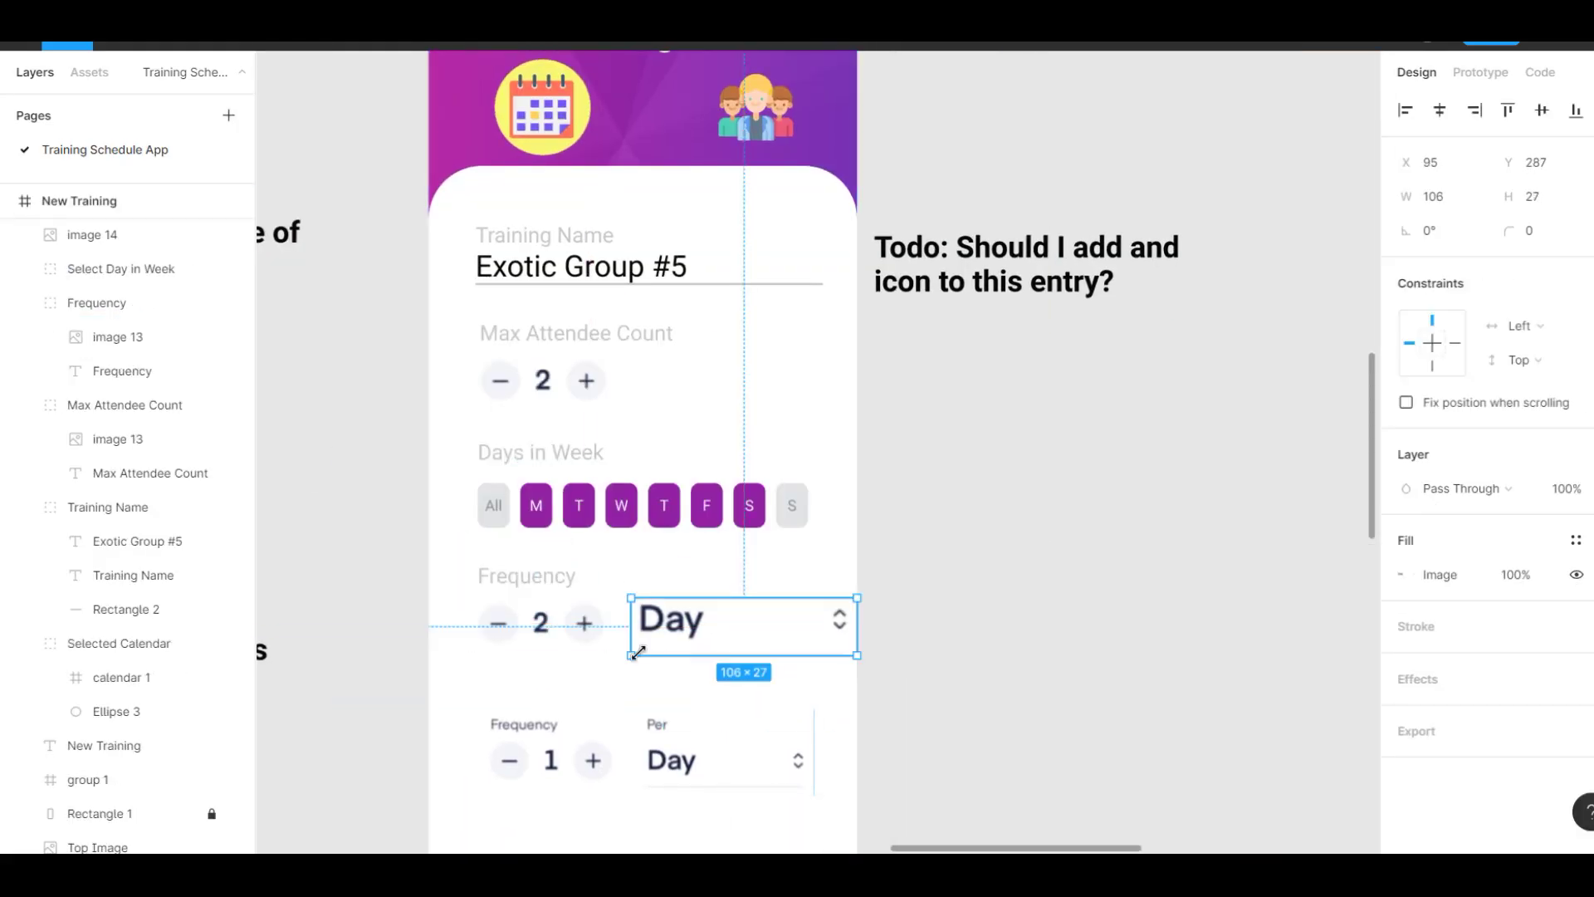
Place a copied label above the Day picker as the Per label.
left_click(580, 580)
left_click(652, 616)
left_click_drag(570, 580, 627, 600)
left_click(158, 404)
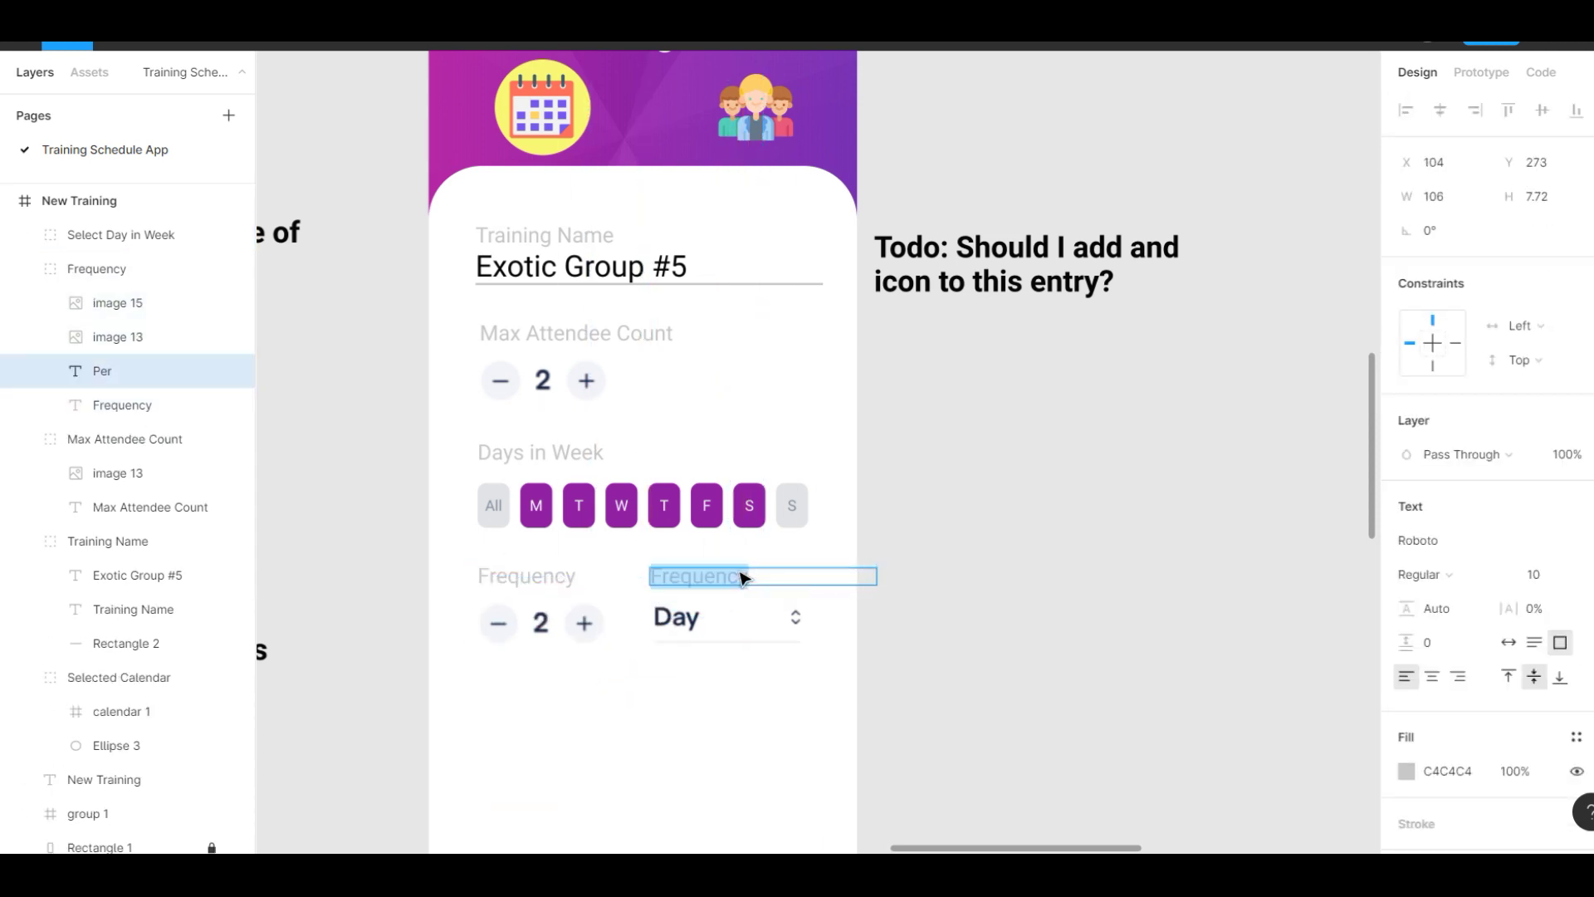
Move Frequency beneath Max Attendee Count and place the Days in Week row below it.
scroll(742, 784, "down", 3)
left_click(95, 237)
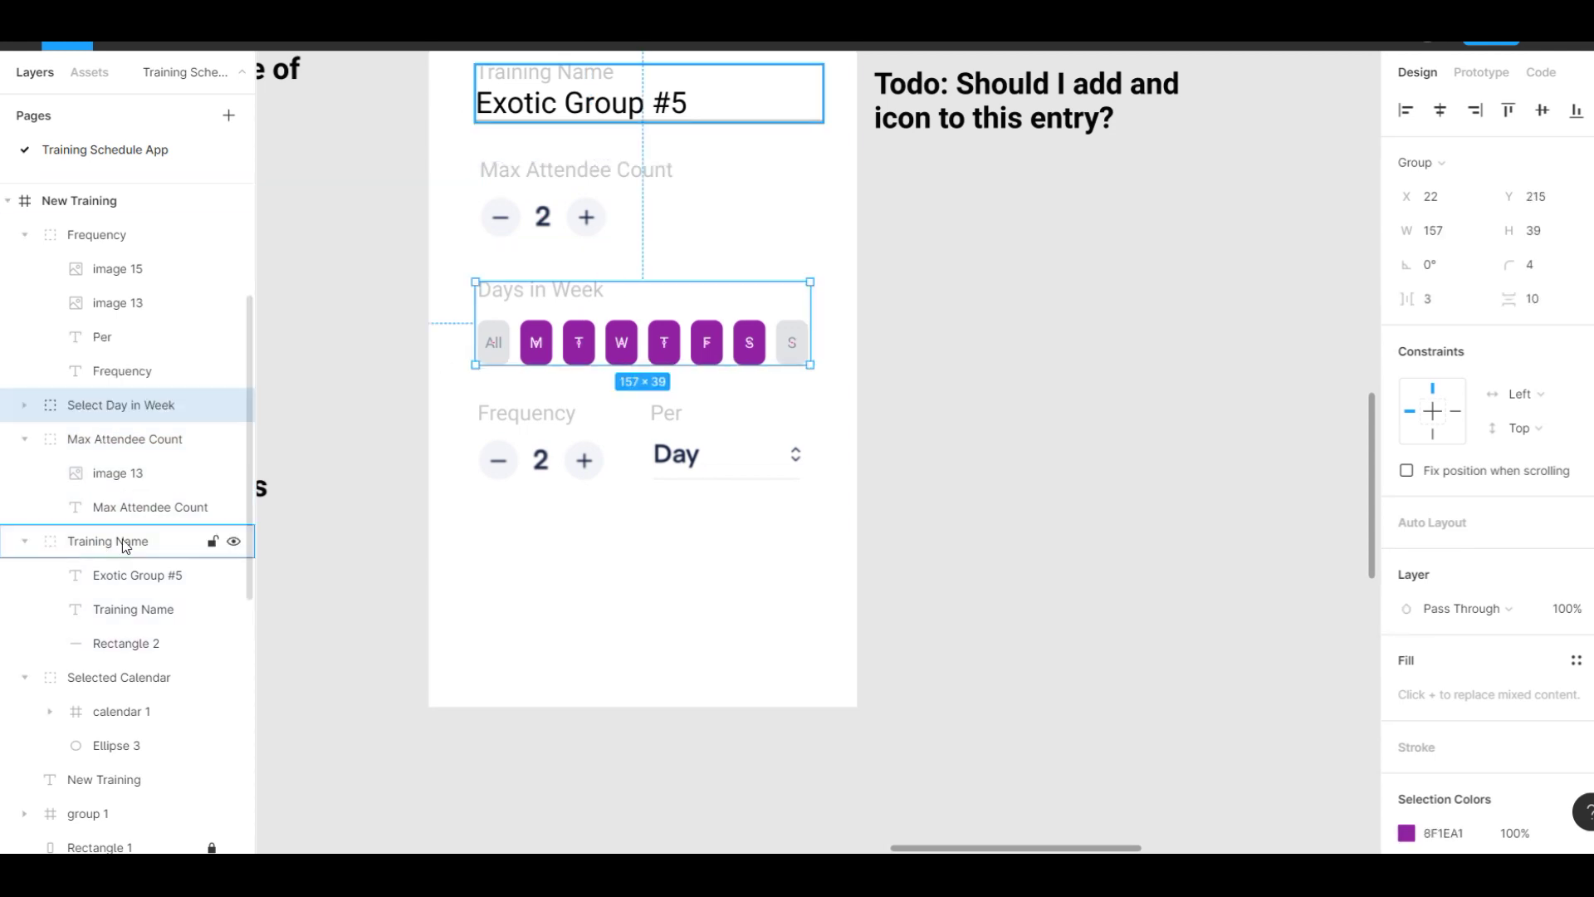
left_click(562, 406)
left_click_drag(619, 271, 613, 289)
left_click(648, 559)
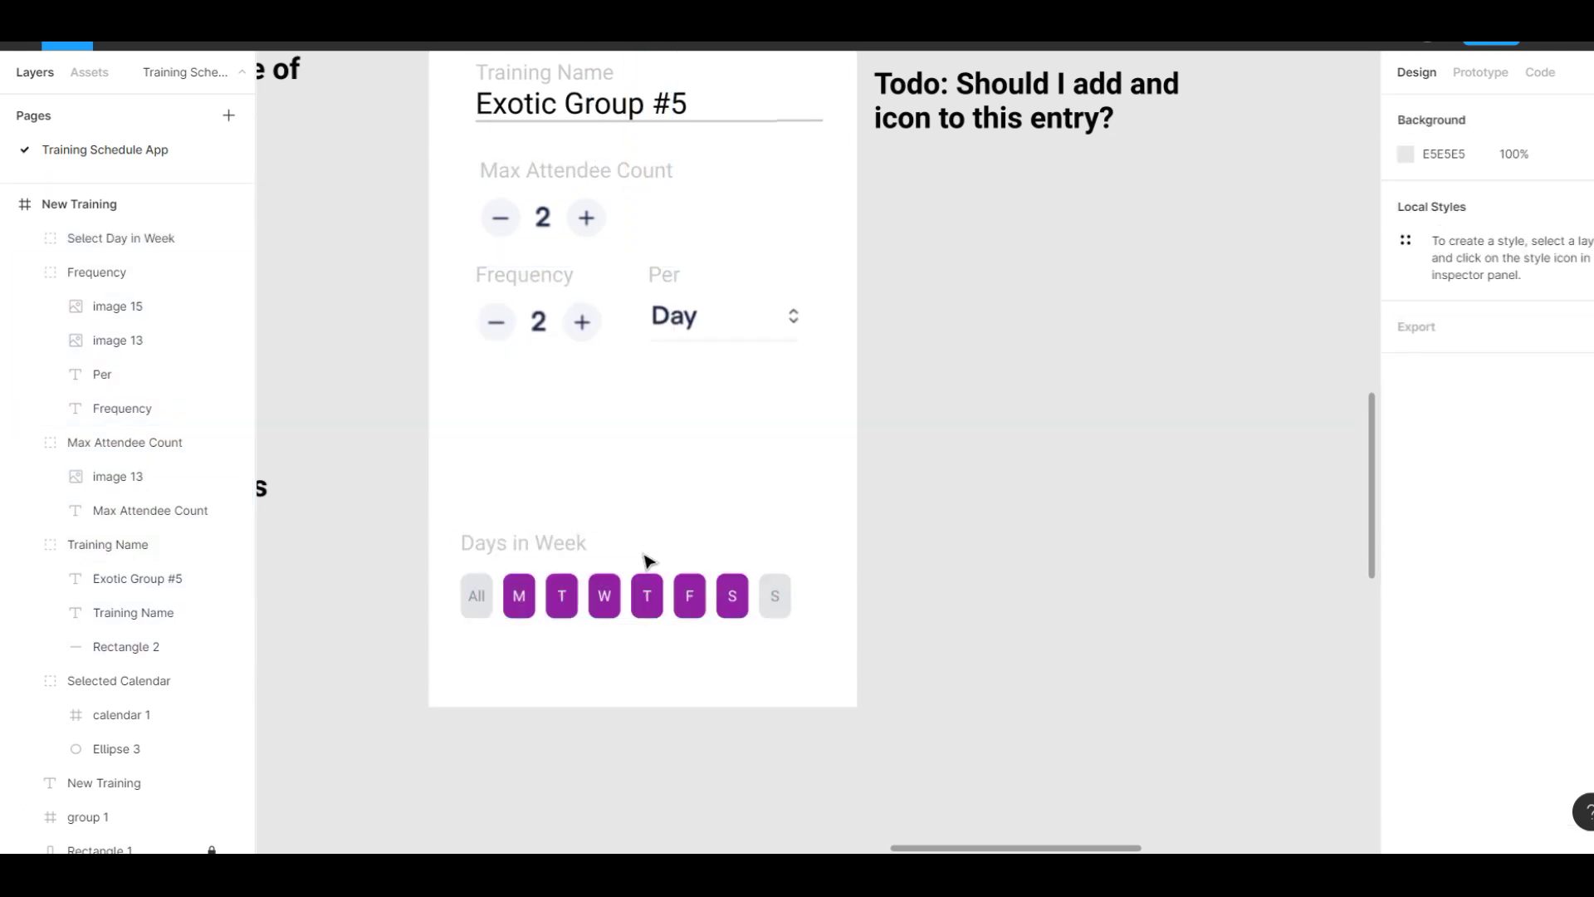
left_click_drag(647, 558, 619, 399)
left_click(646, 287)
left_click(722, 191)
scroll(747, 686, "up", 2)
scroll(637, 381, "down", 1)
Draw a small rectangle bar under the All day button.
left_click(637, 382)
key("Escape")
left_click(615, 286)
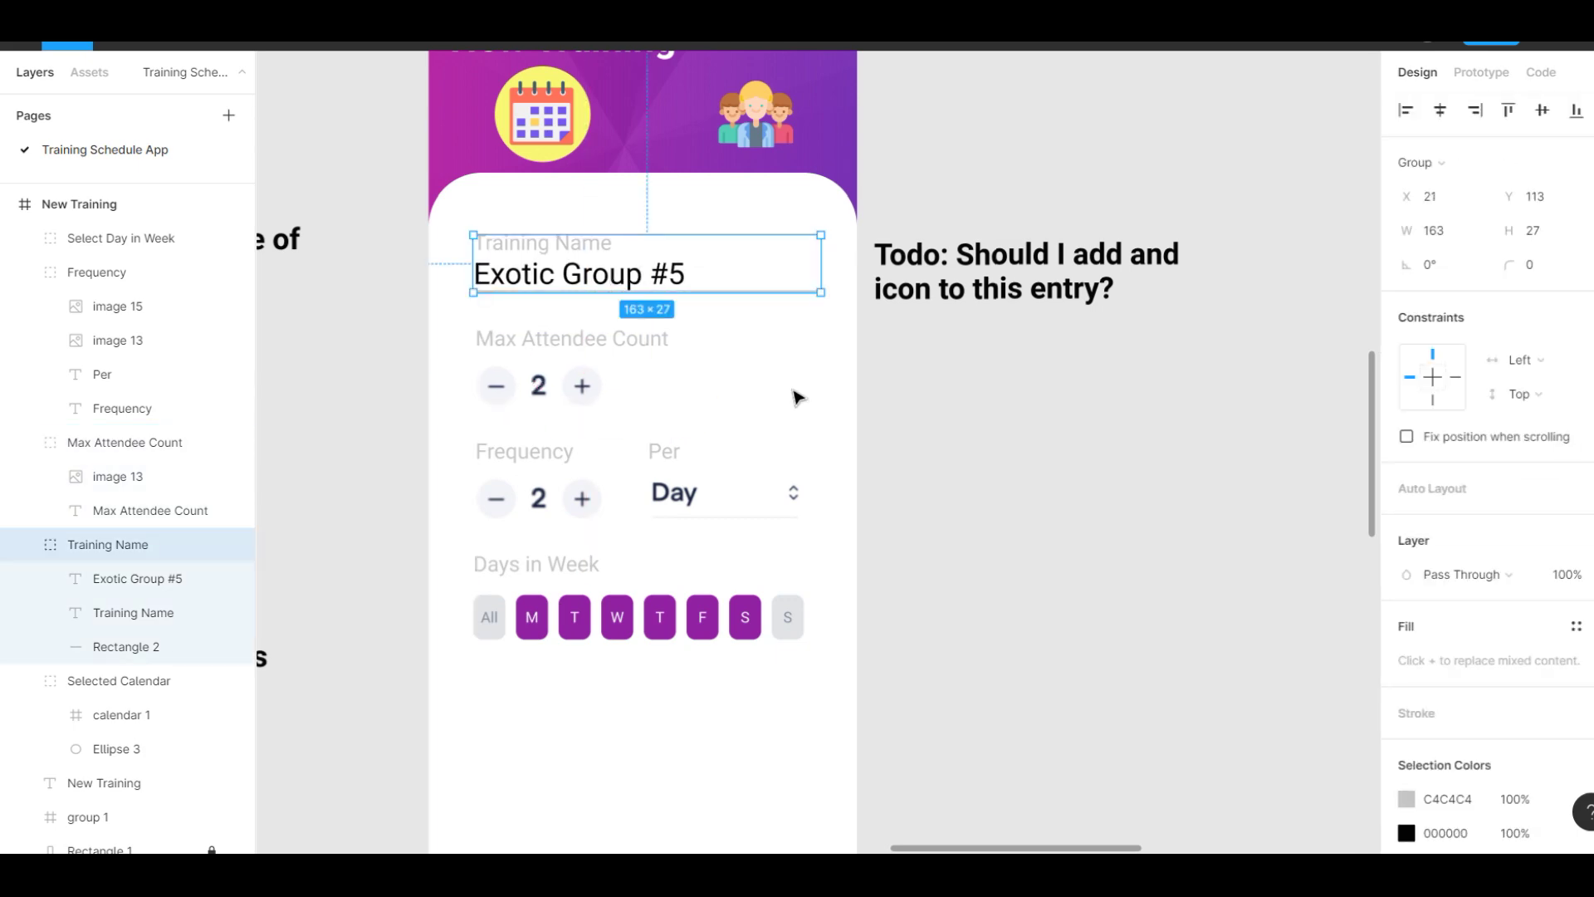
key("Escape")
scroll(726, 367, "left", 5)
scroll(726, 366, "up", 4)
scroll(791, 395, "down", 8)
scroll(797, 397, "right", 3)
scroll(797, 397, "down", 5)
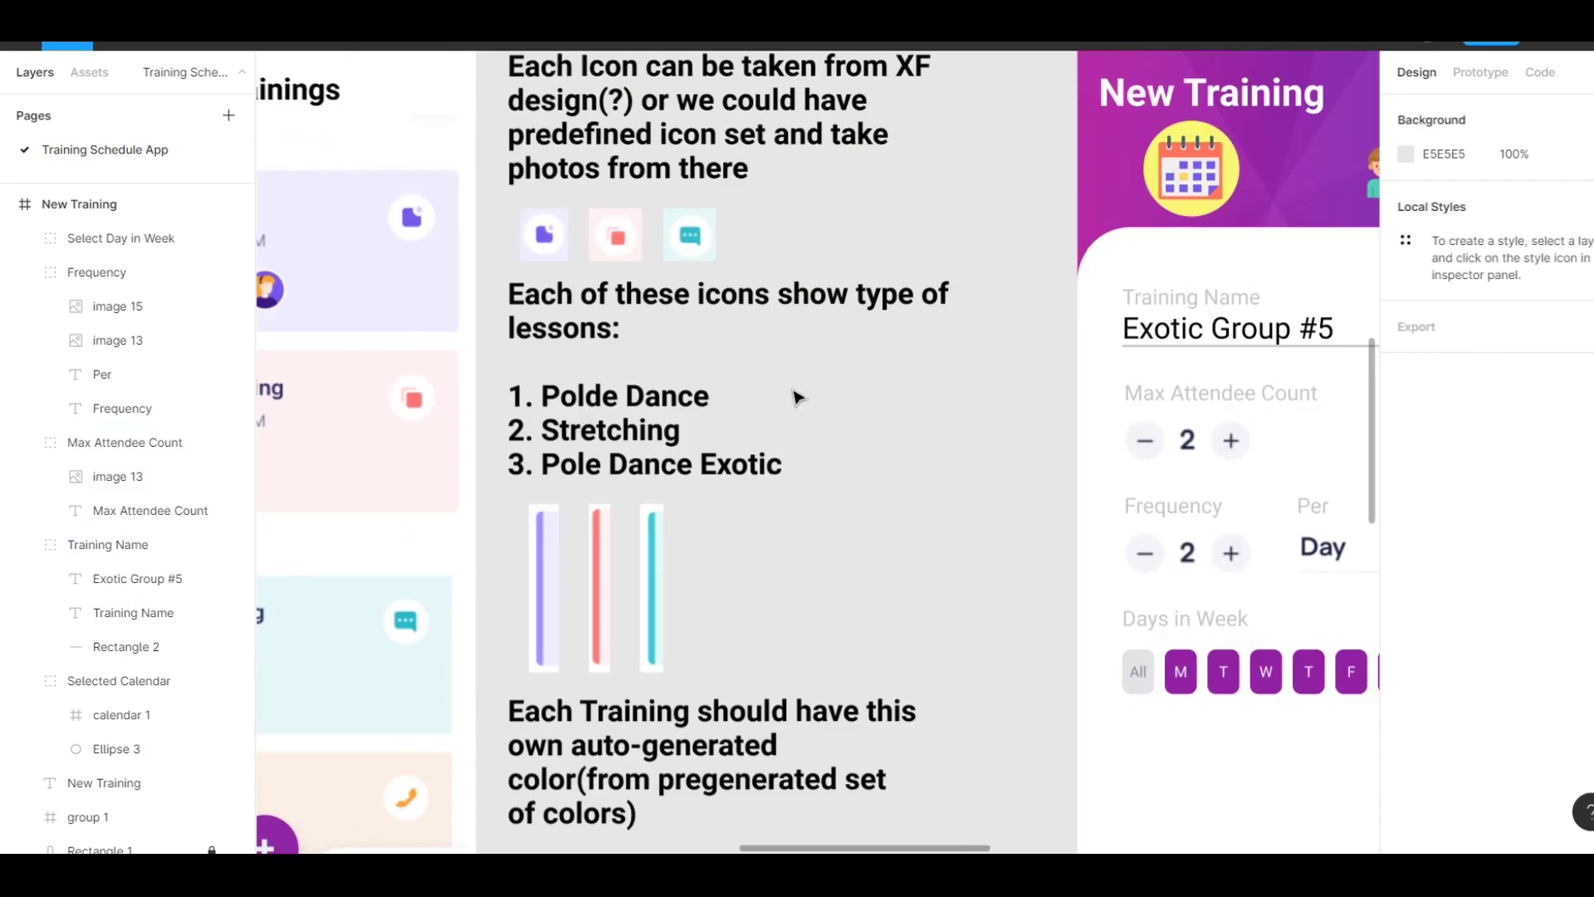
scroll(747, 498, "up", 5)
key("r")
left_click_drag(573, 629, 616, 638)
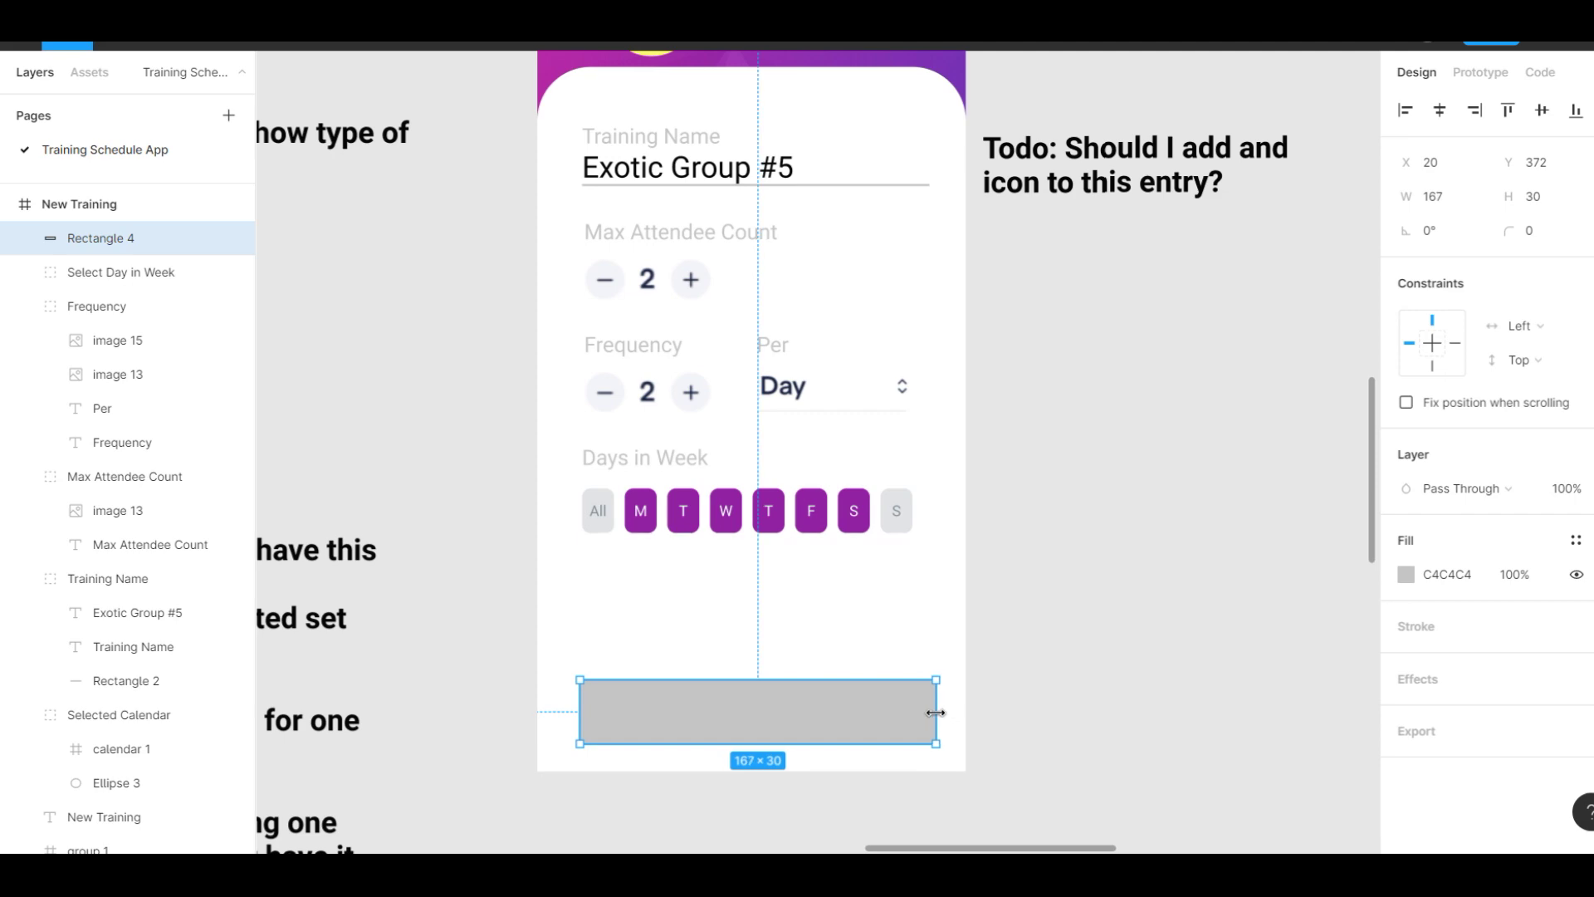
Round the bar below Days in Week to a corner radius of 5.
type("5")
key("Return")
key("Escape")
scroll(1204, 402, "down", 3)
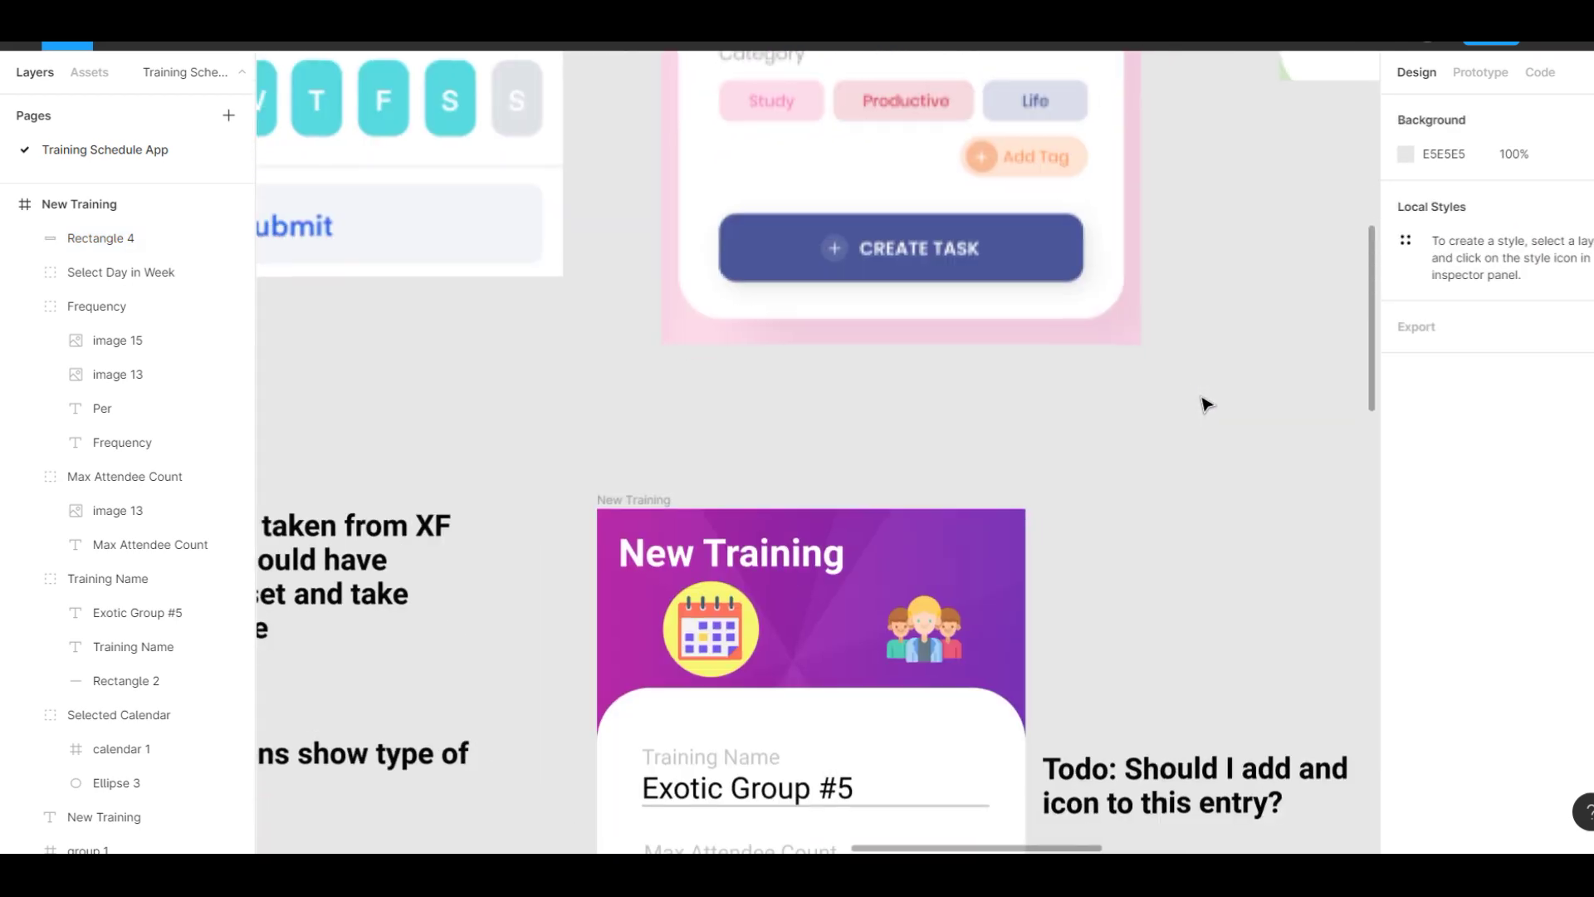
scroll(1203, 402, "up", 3)
scroll(1241, 441, "down", 3)
scroll(1241, 441, "left", 1)
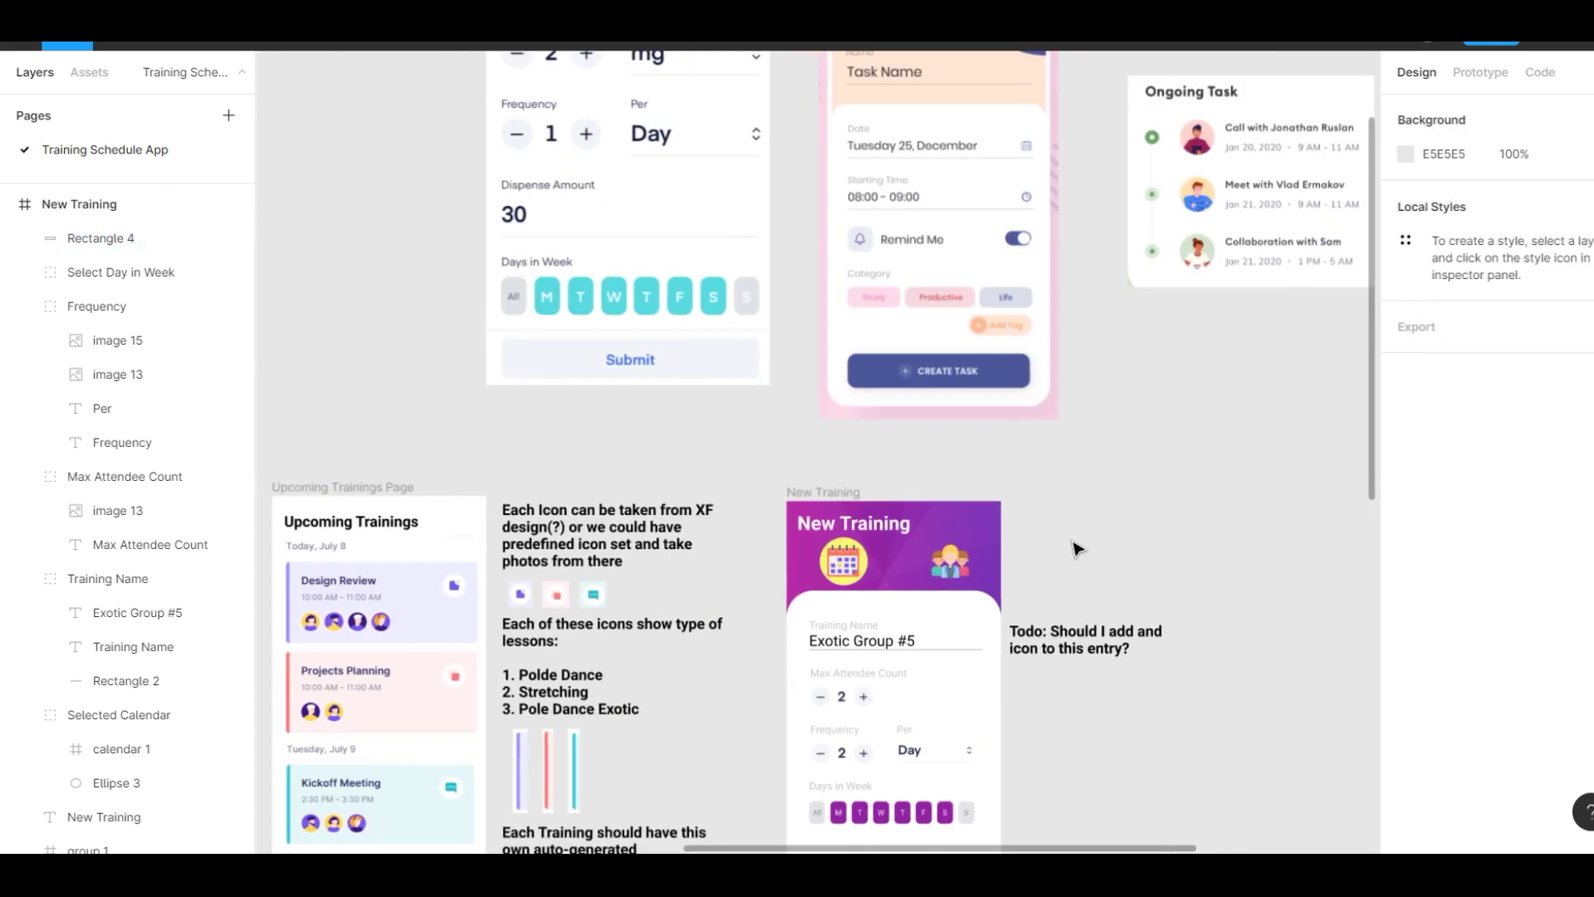
scroll(1242, 441, "up", 3)
scroll(1271, 545, "down", 3)
key("Tab")
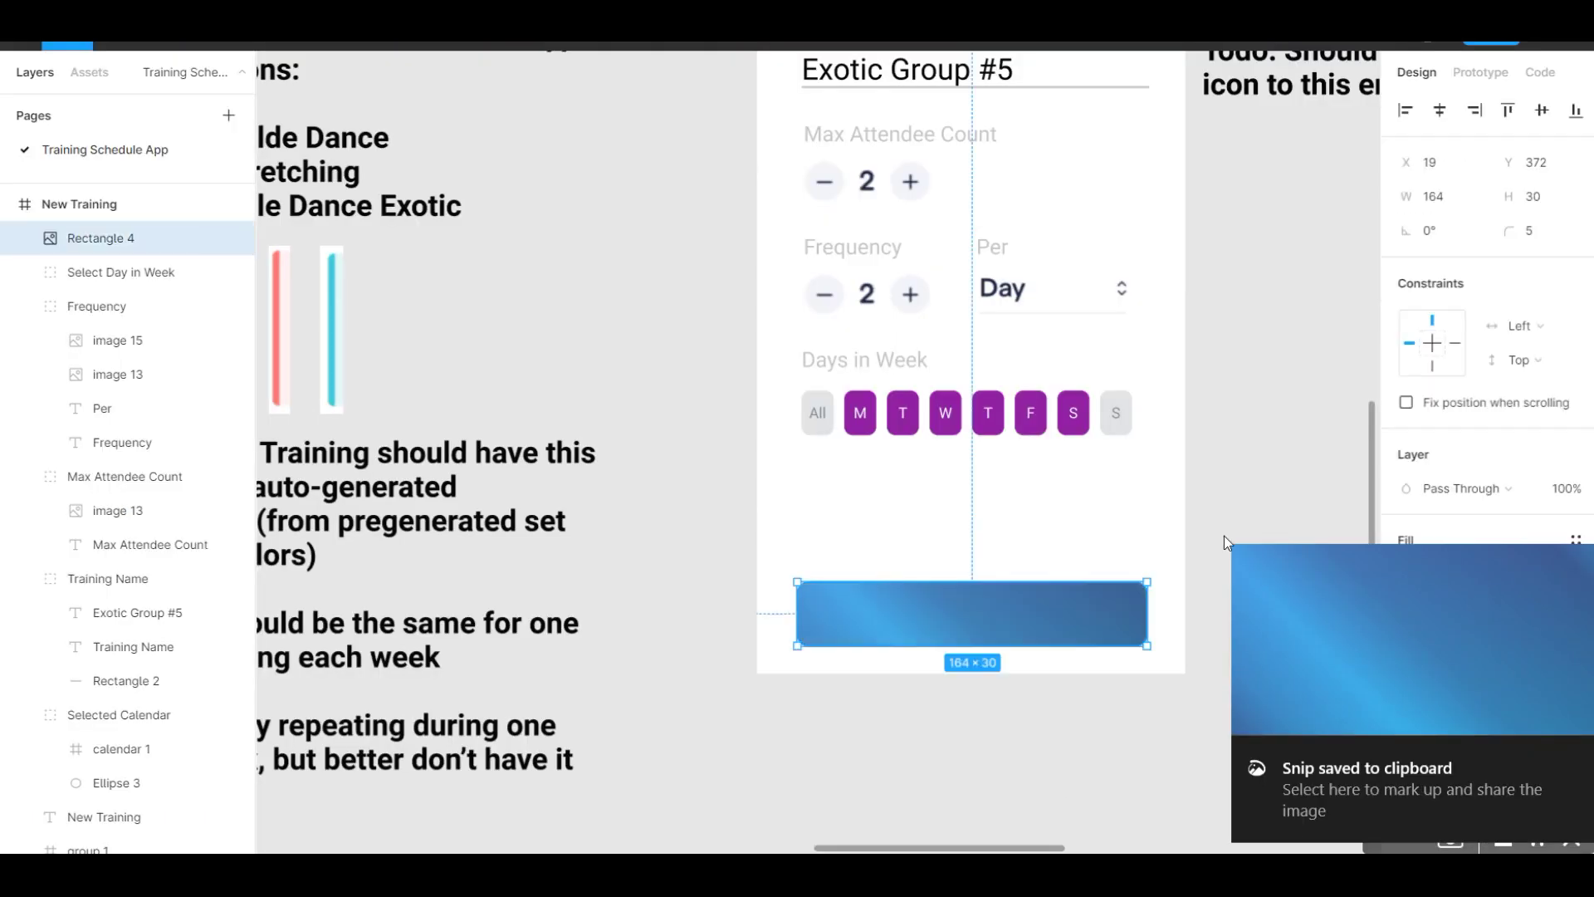
key("Escape")
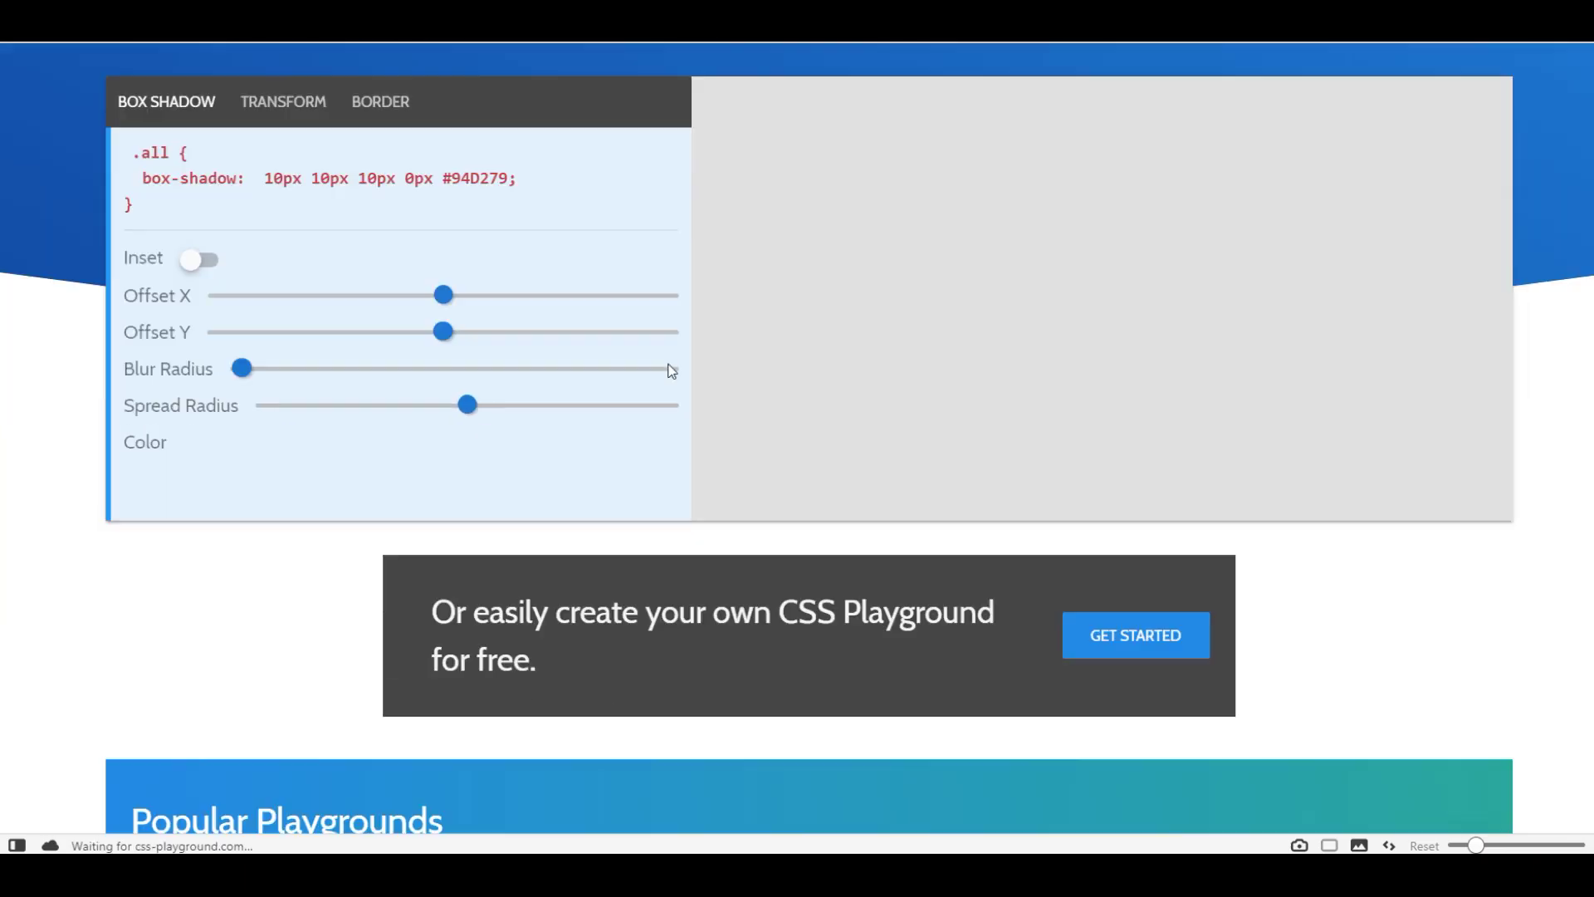
Capture the enlarged blue plaid gradient as an image.
scroll(673, 371, "down", 8)
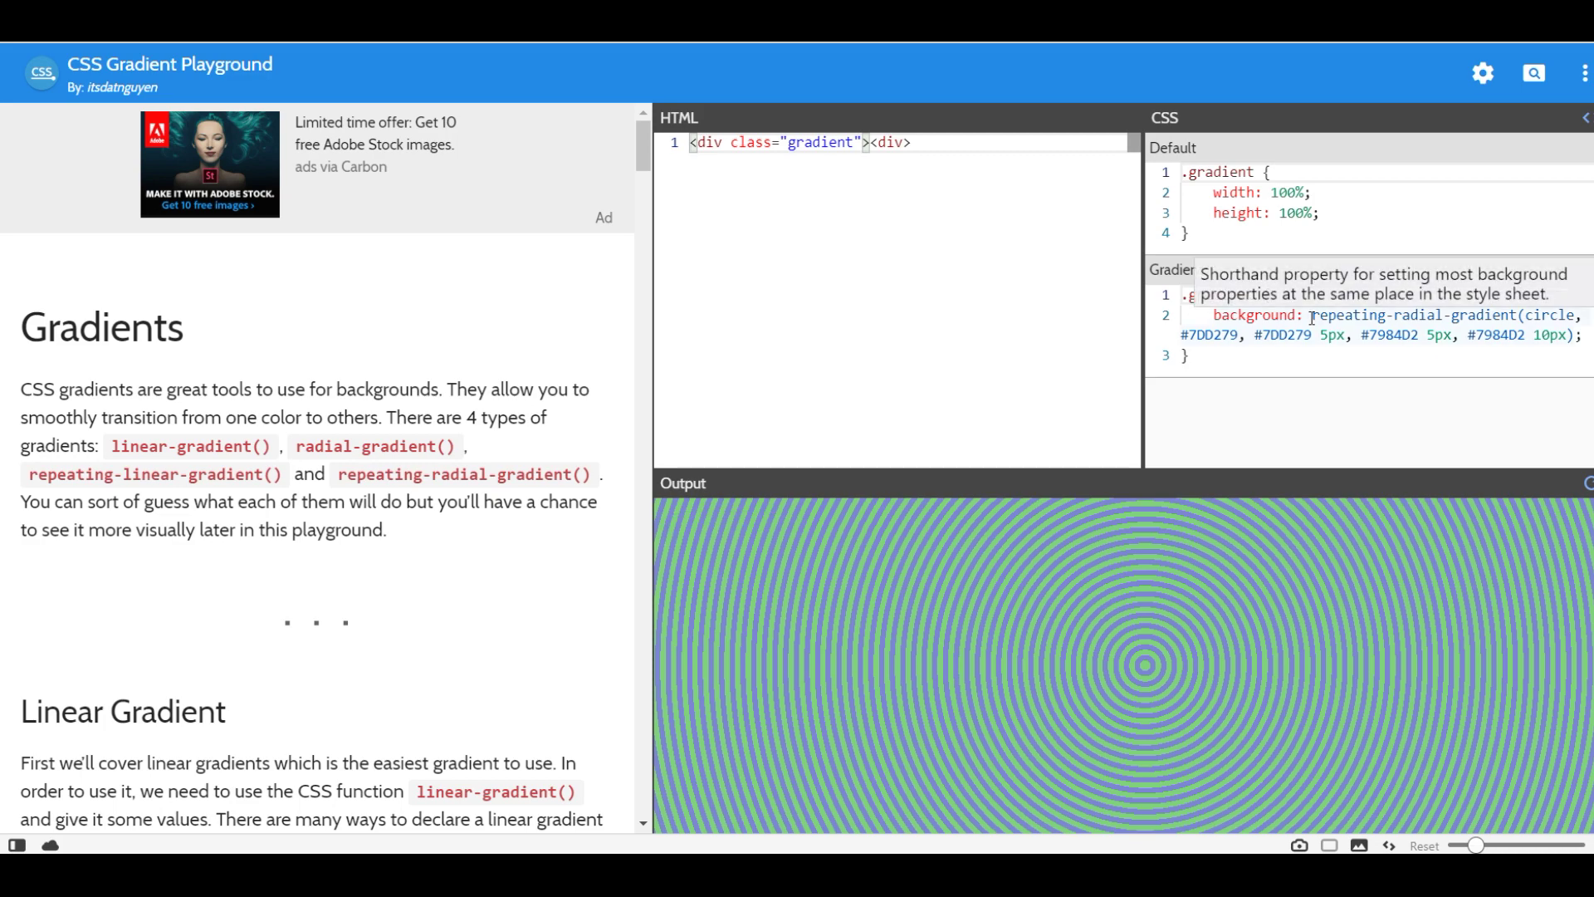
key("ctrl+v")
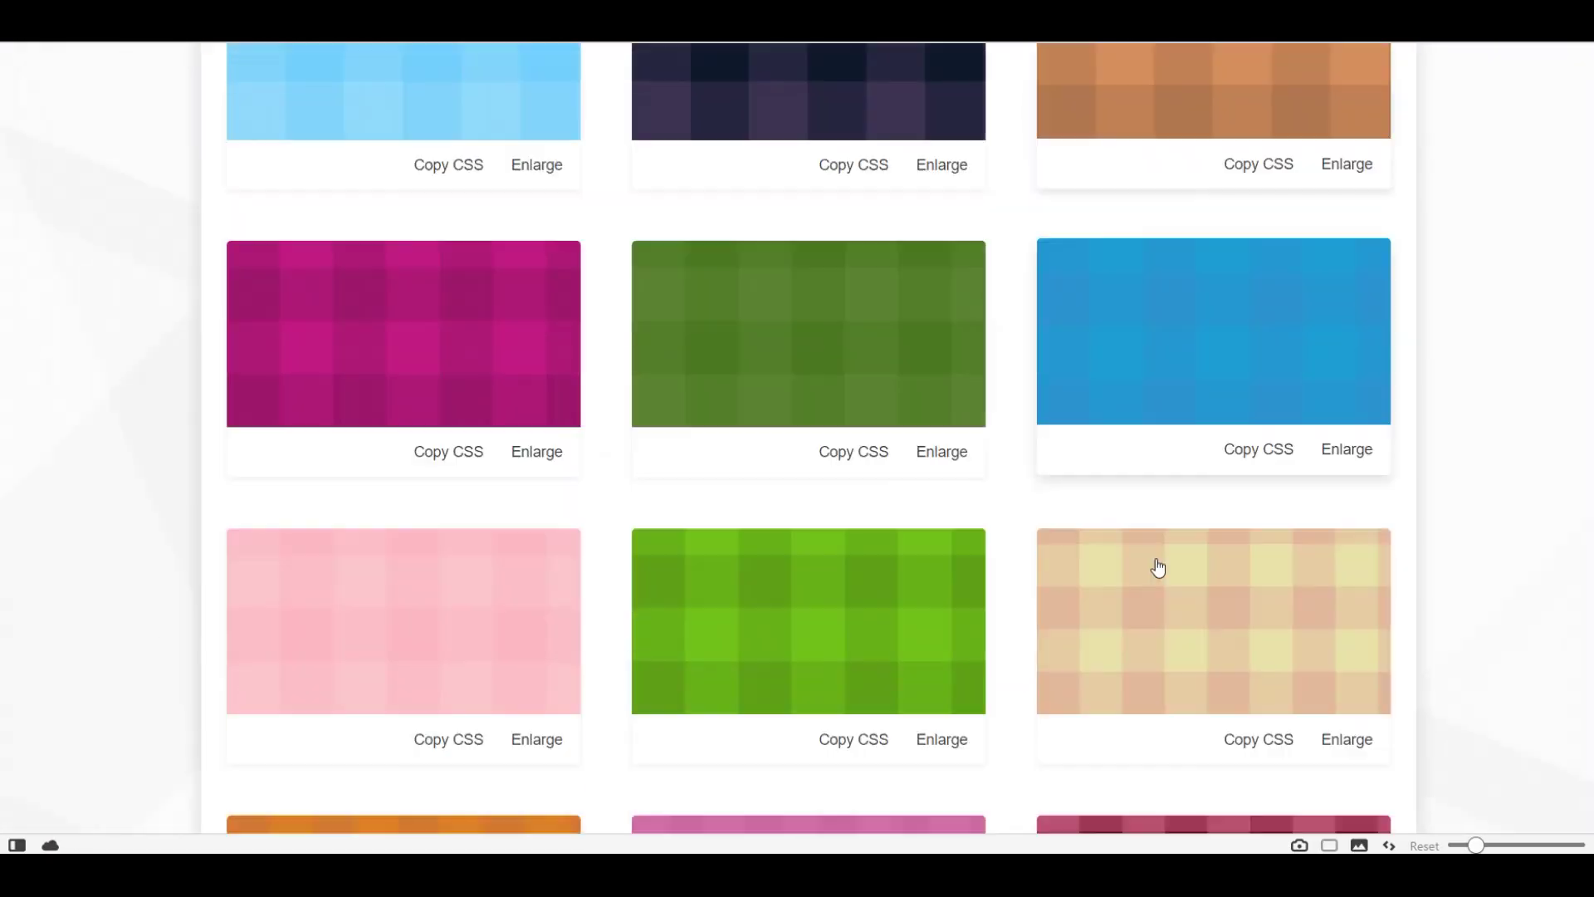
scroll(1160, 565, "down", 10)
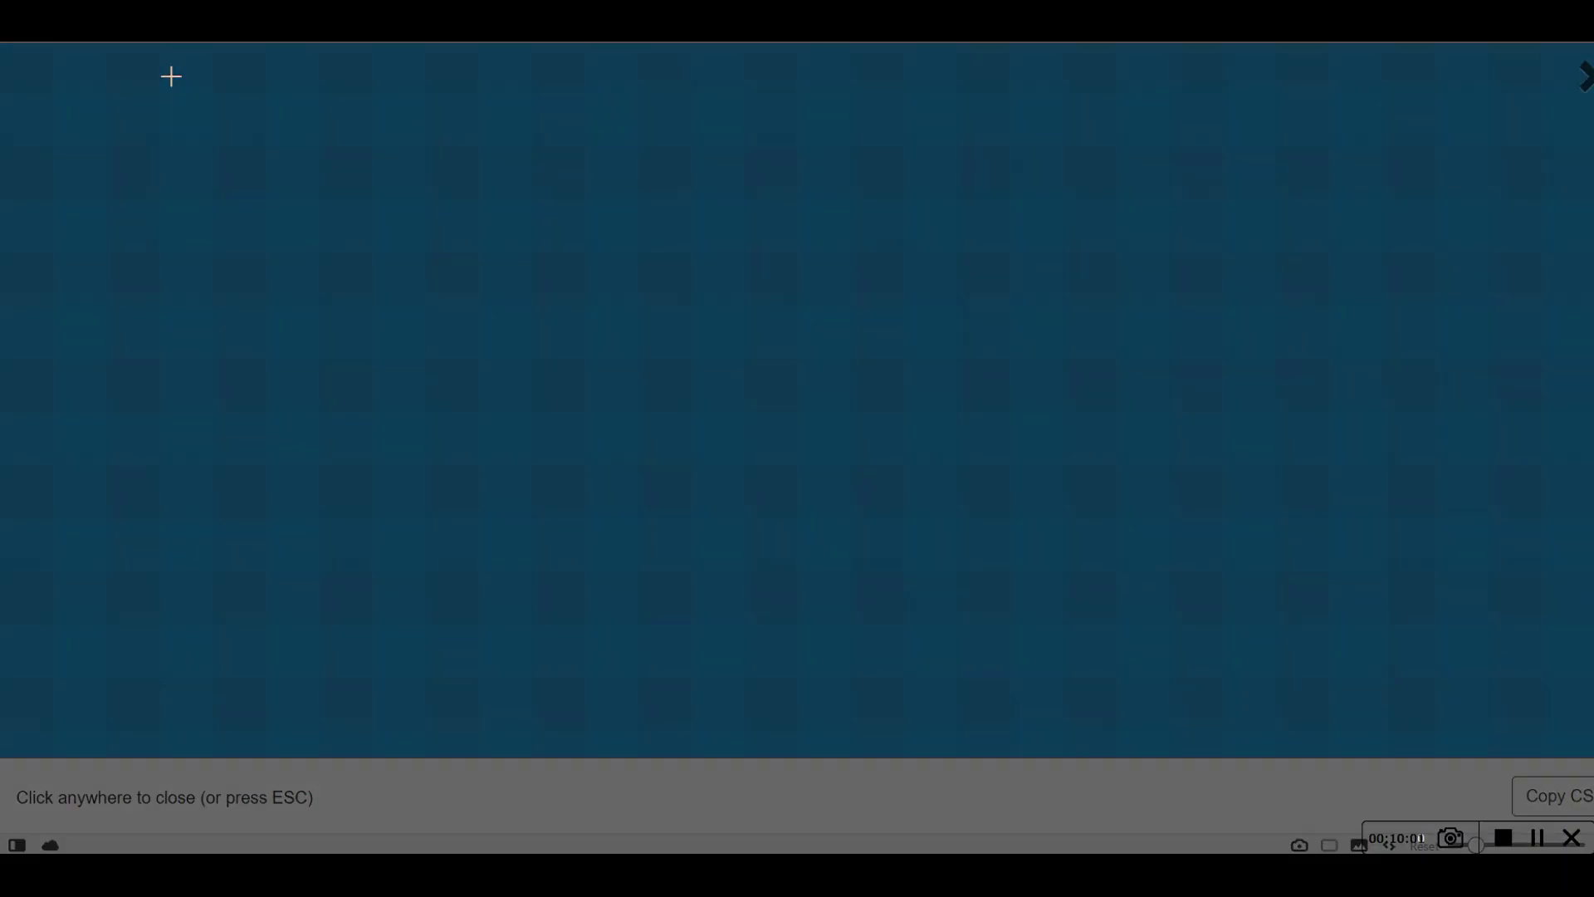
left_click_drag(150, 47, 1331, 716)
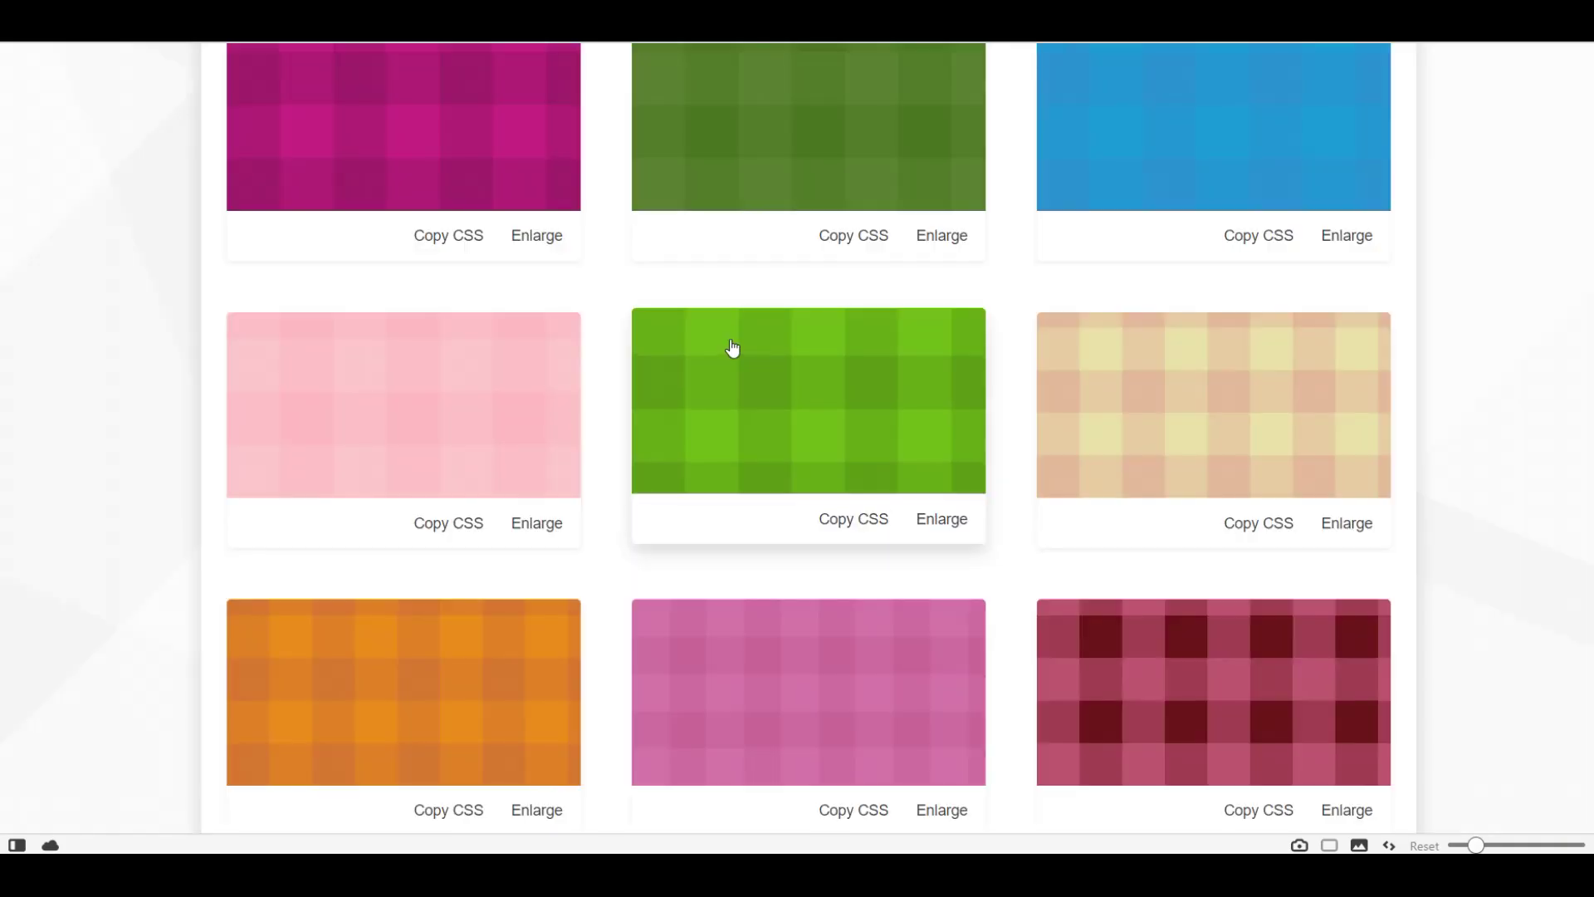
Return to all gradient collections and draw a text box over the striped rectangle.
scroll(730, 349, "up", 8)
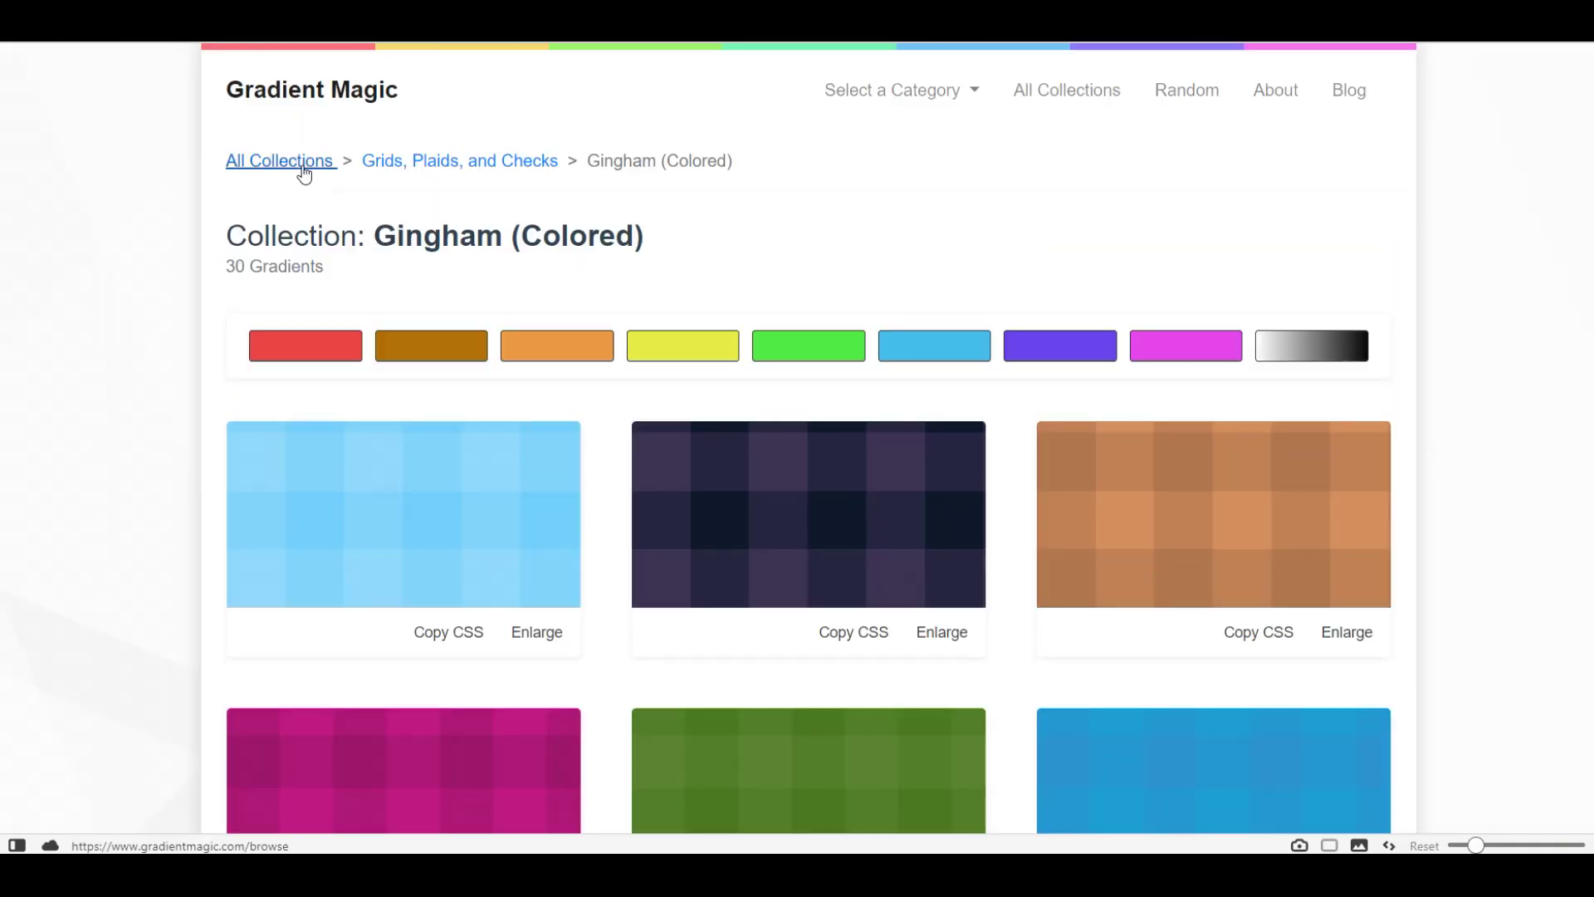
left_click(307, 158)
scroll(1087, 676, "down", 5)
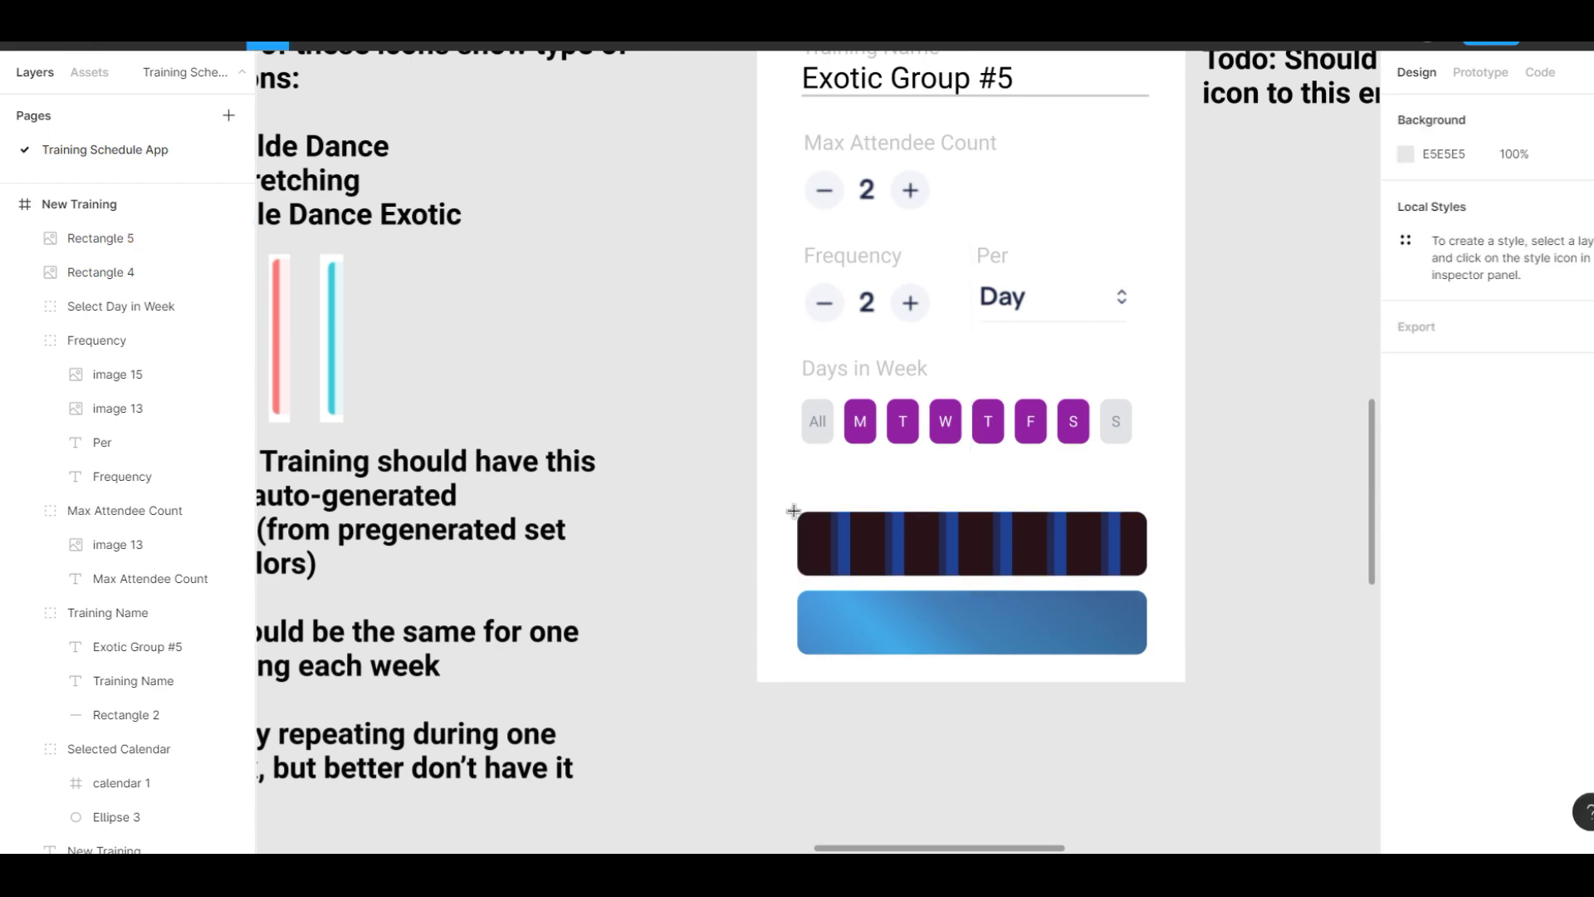
left_click_drag(793, 510, 1151, 588)
Type the button label 'Create Training'.
type("A")
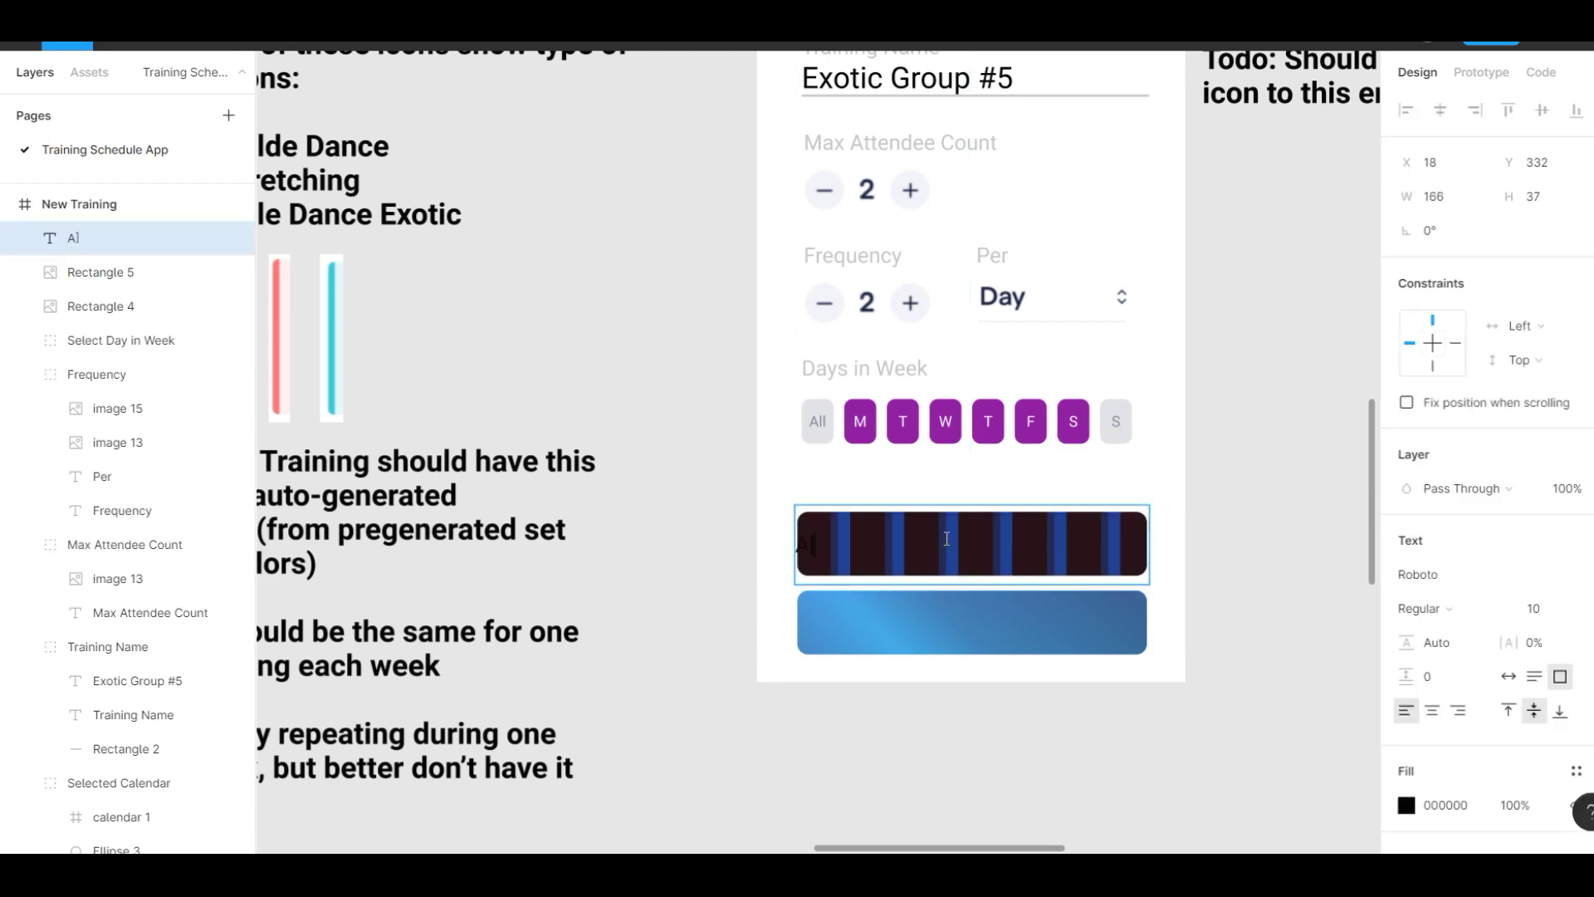
key("BackSpace")
scroll(594, 381, "up", 3)
scroll(594, 381, "down", 5)
type("Create Training")
Style the label centred, white FFFFFF, size 12, Bold.
scroll(594, 381, "up", 2)
key("ctrl+a")
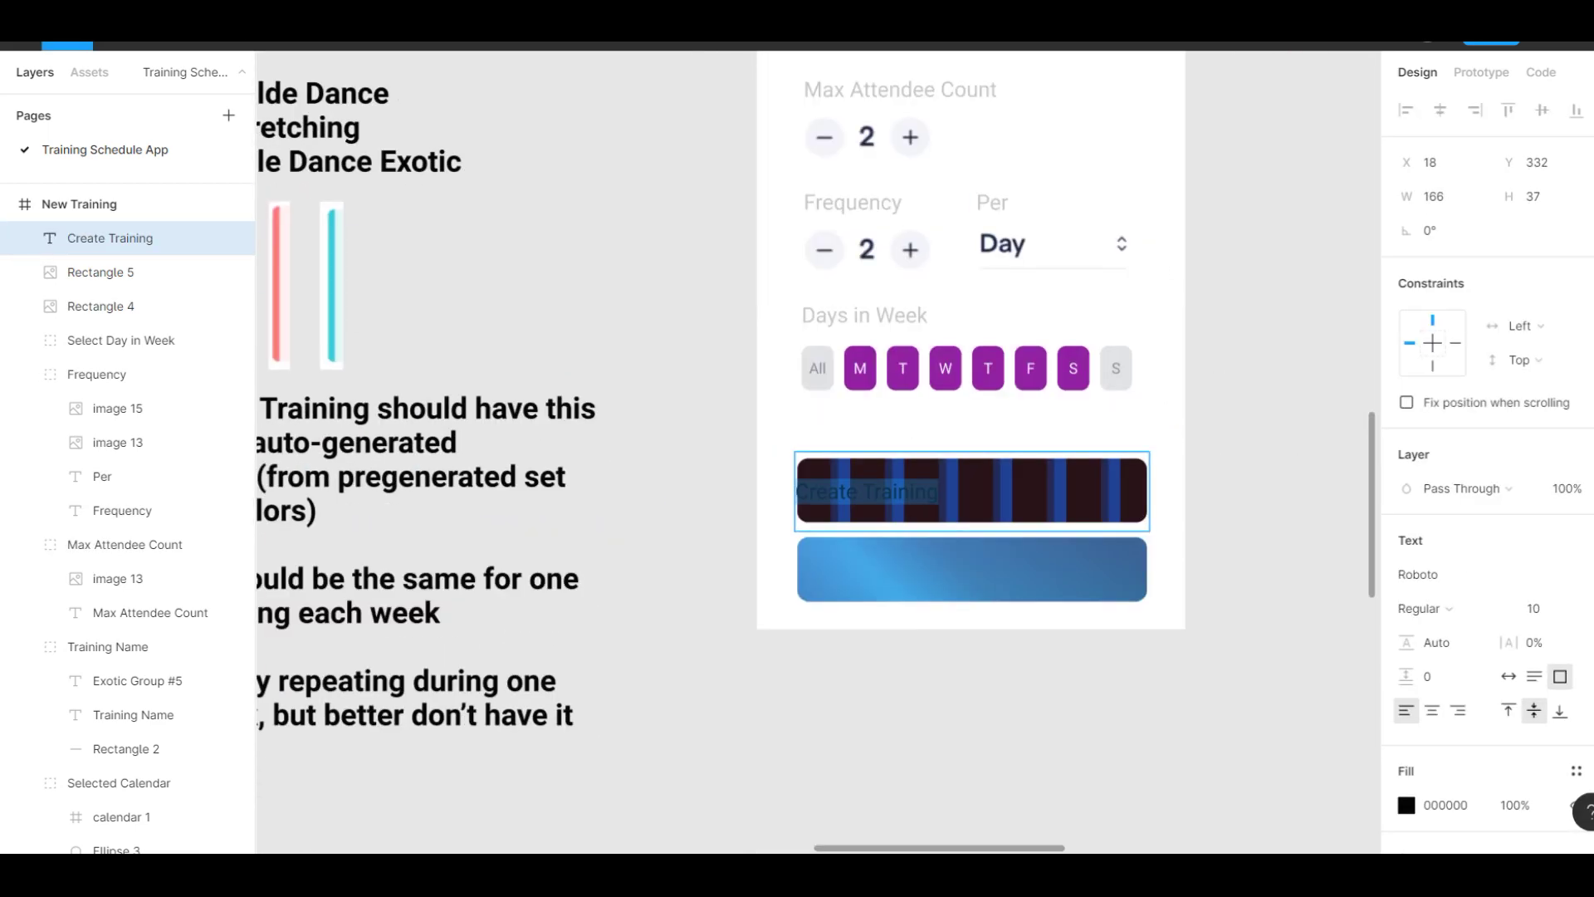
scroll(1487, 581, "down", 2)
left_click(1406, 649)
type("FFFFFF")
left_click(1431, 554)
left_click(1534, 452)
left_click(1557, 349)
left_click(1418, 452)
left_click(1425, 501)
key("Escape")
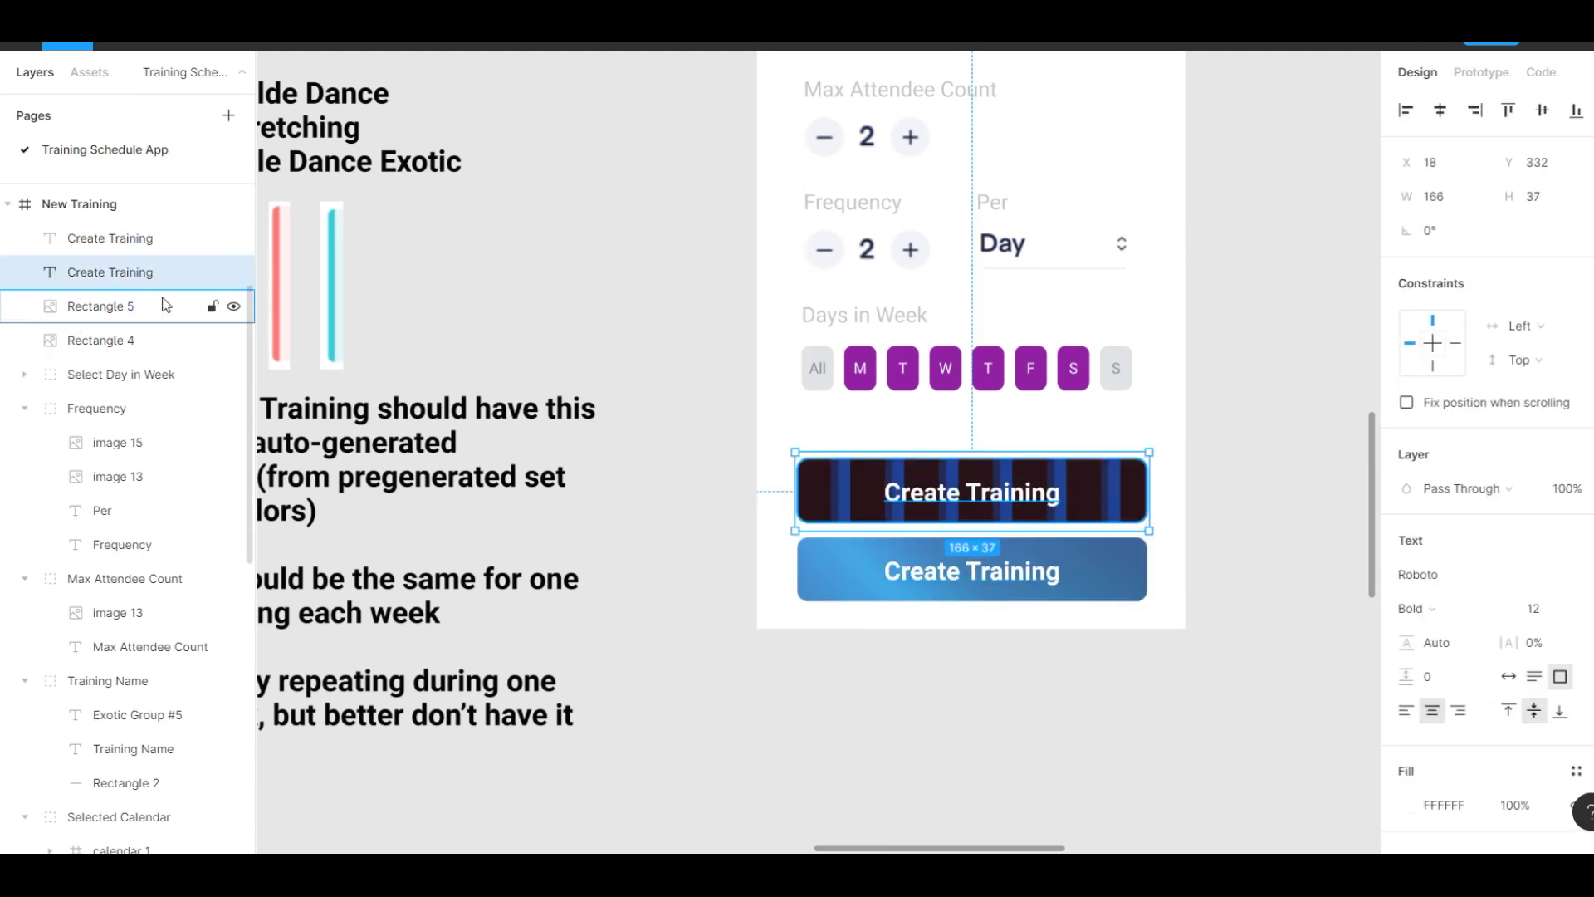
Group the lower button as 'Cancel Button' and make its label black.
key("ctrl+alt+g")
double_click(149, 241)
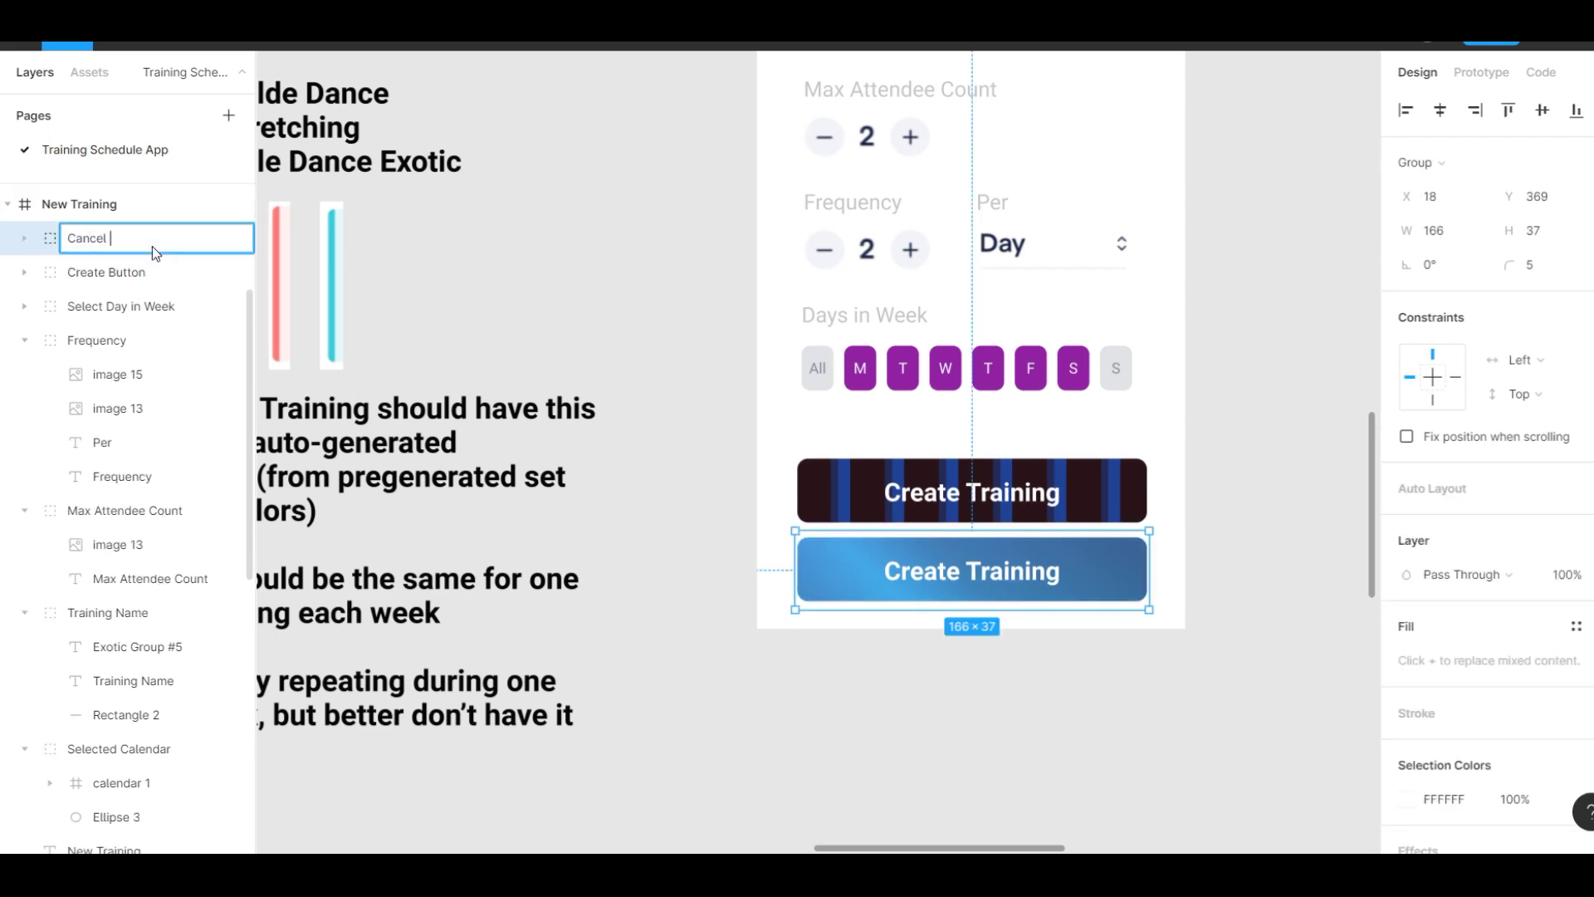
type("Cancel Button")
key("Return")
left_click(959, 573)
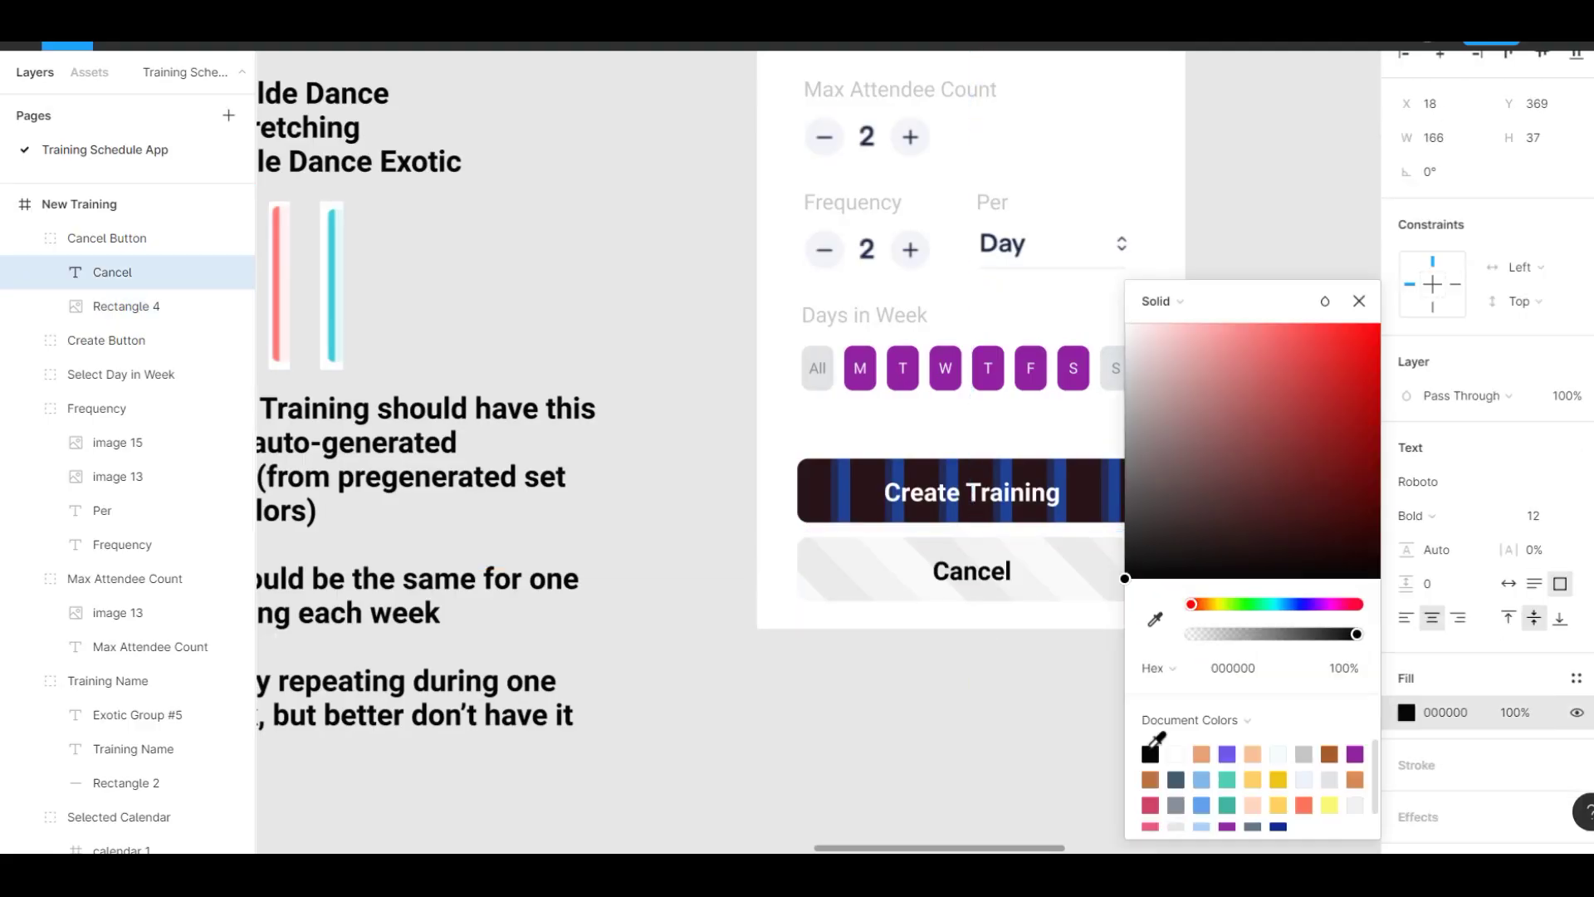
left_click(955, 568)
Place a copy of Cancel above Create Training and edit its label fill colour.
left_click_drag(1069, 412, 1094, 424)
double_click(1094, 425)
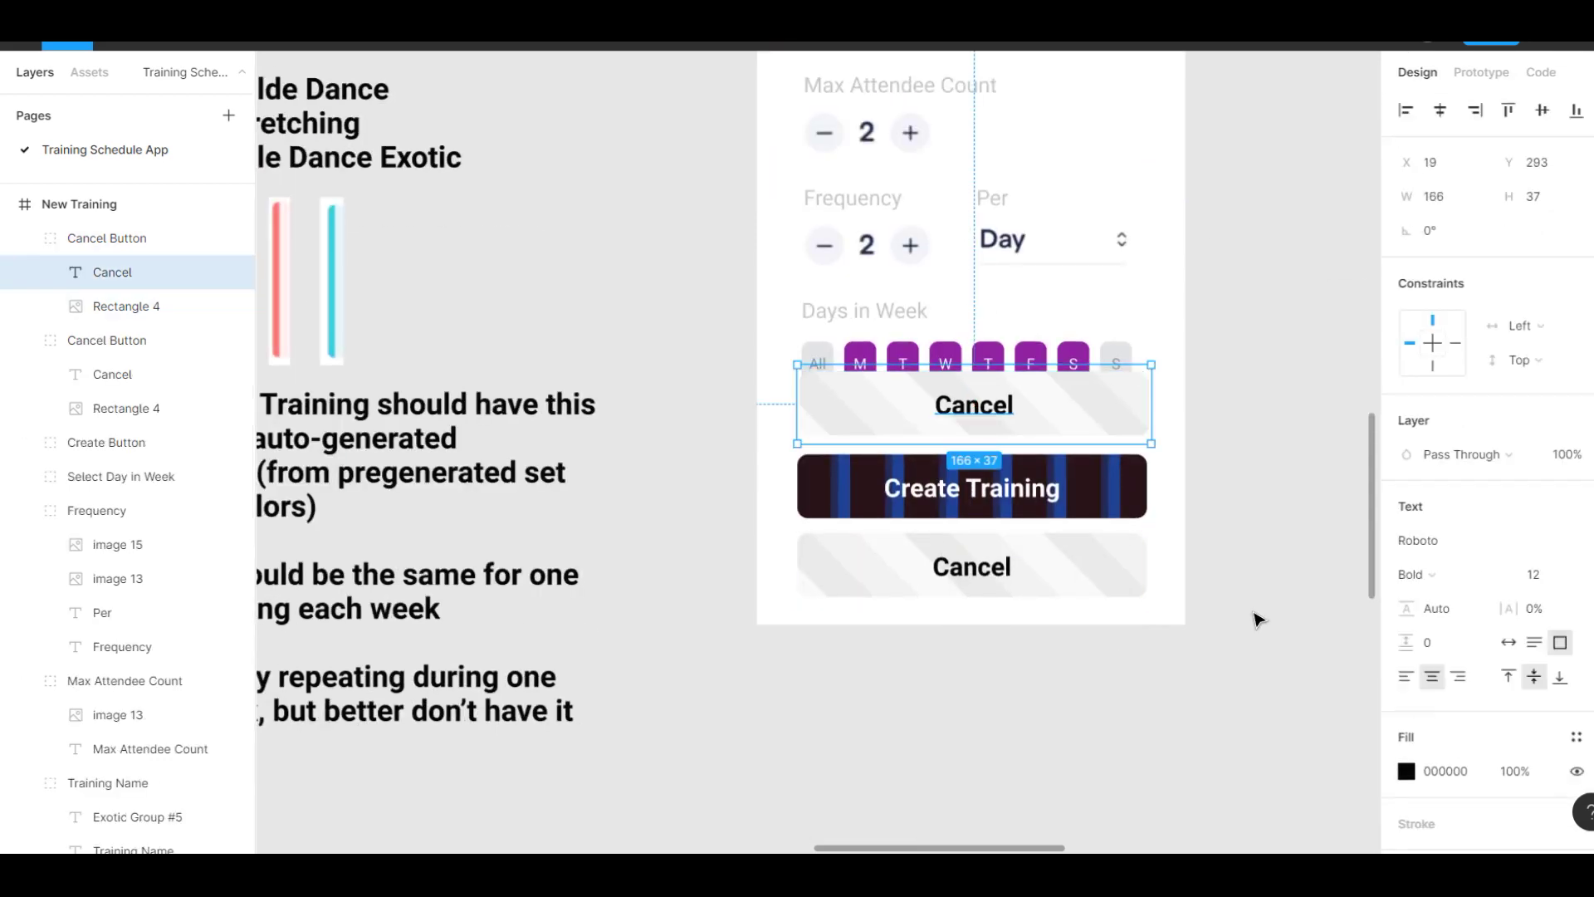
left_click(1406, 770)
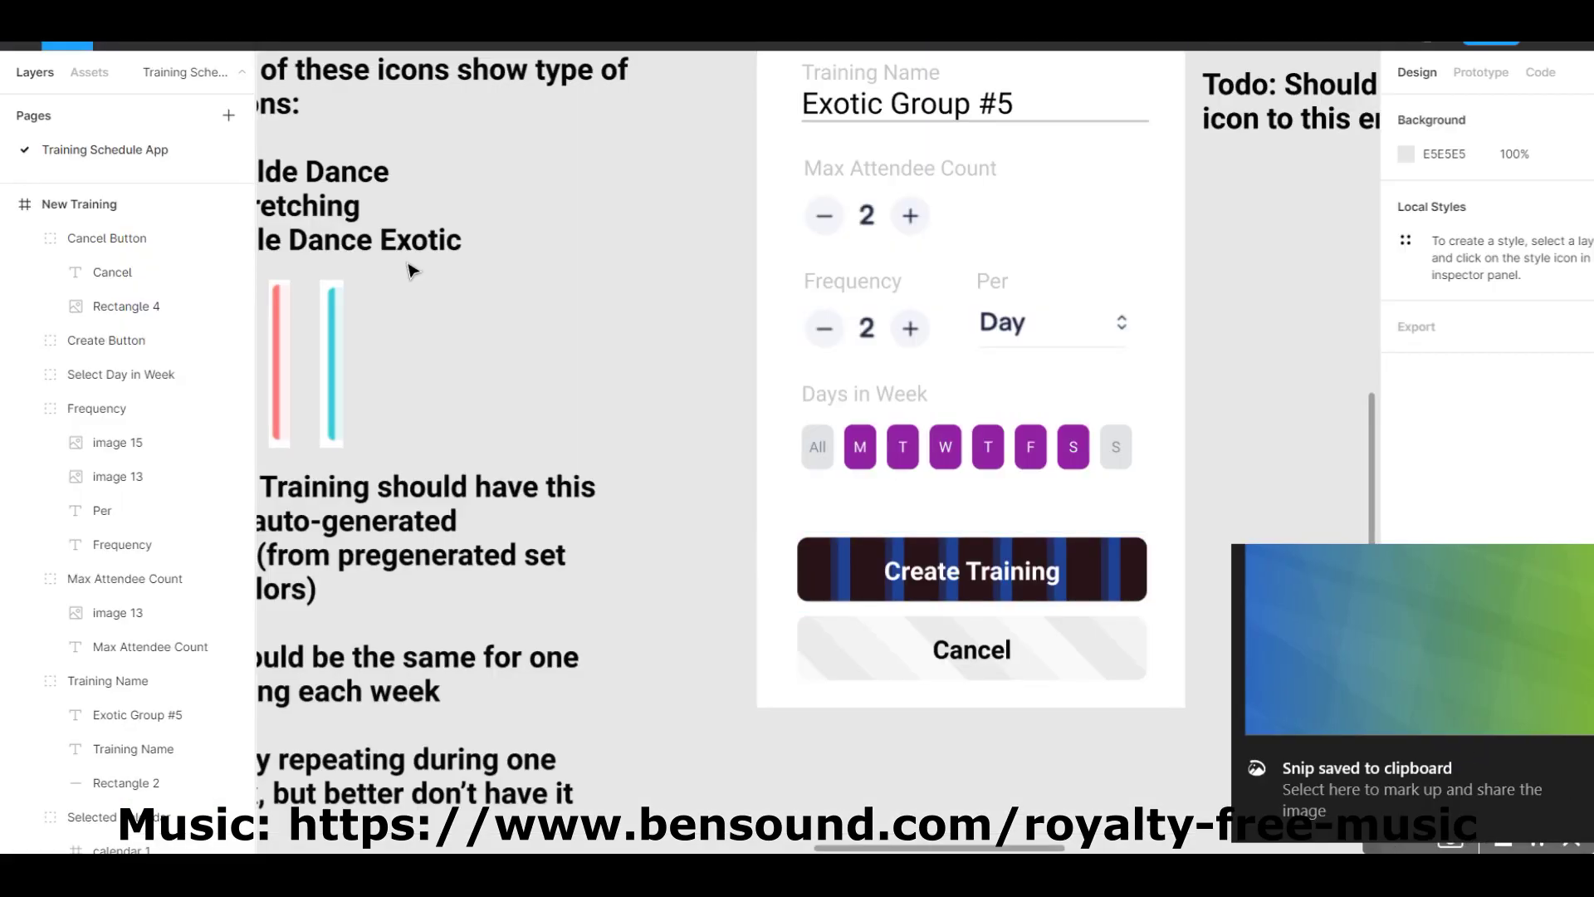
Apply the blue-to-green gradient fill to the Create Training button background.
left_click(972, 571)
left_click(1246, 545)
scroll(1242, 545, "up", 3)
scroll(1242, 544, "down", 3)
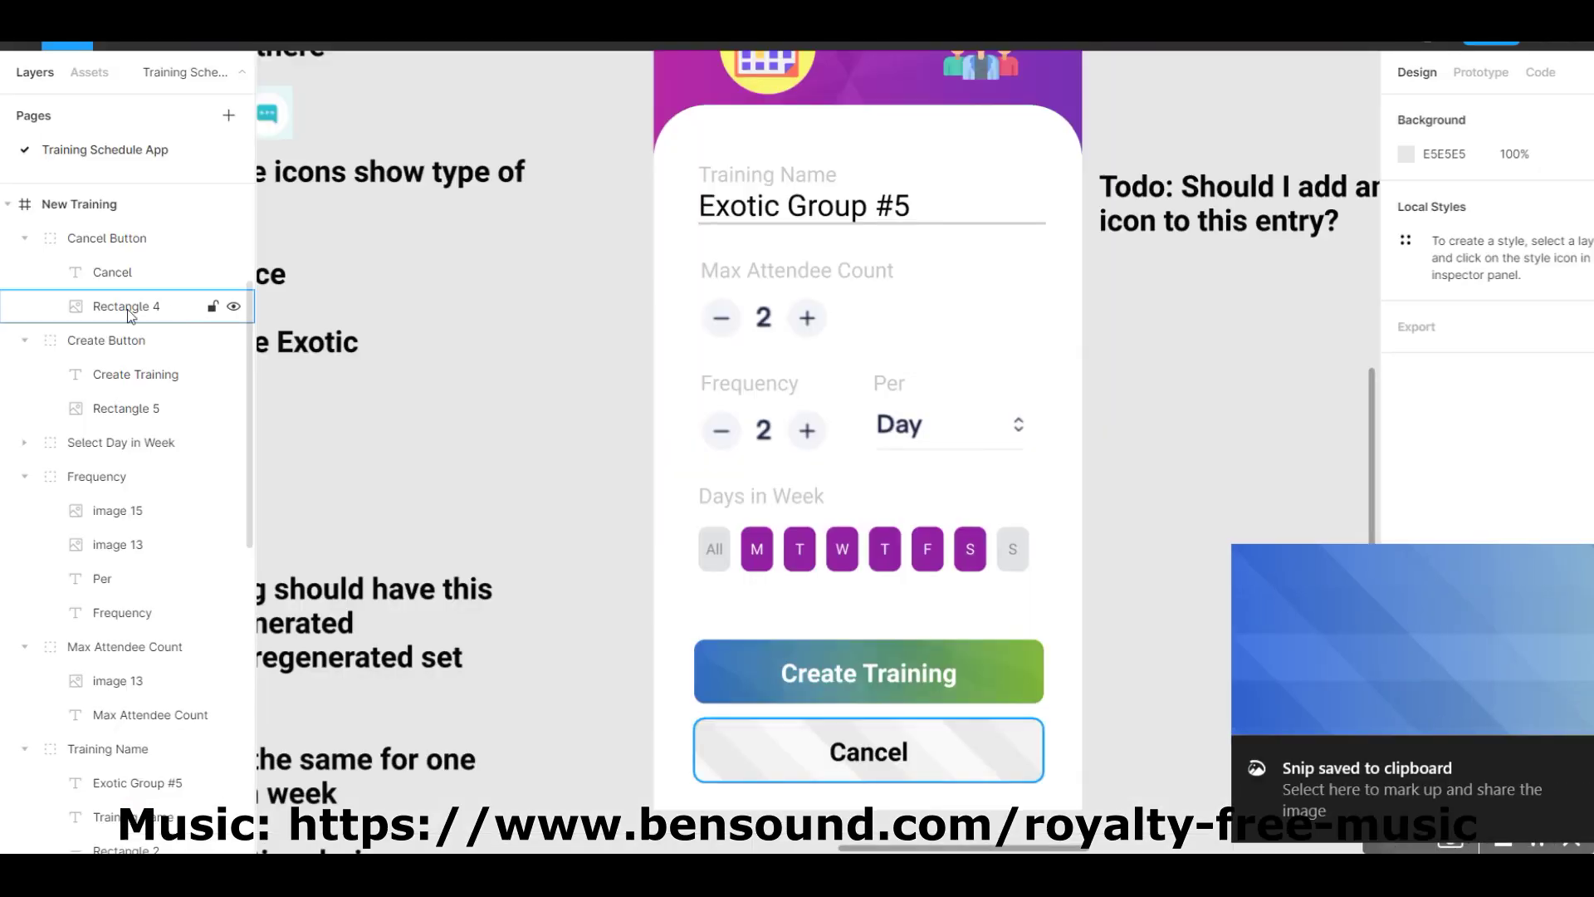
left_click(1194, 681)
scroll(1194, 681, "up", 1)
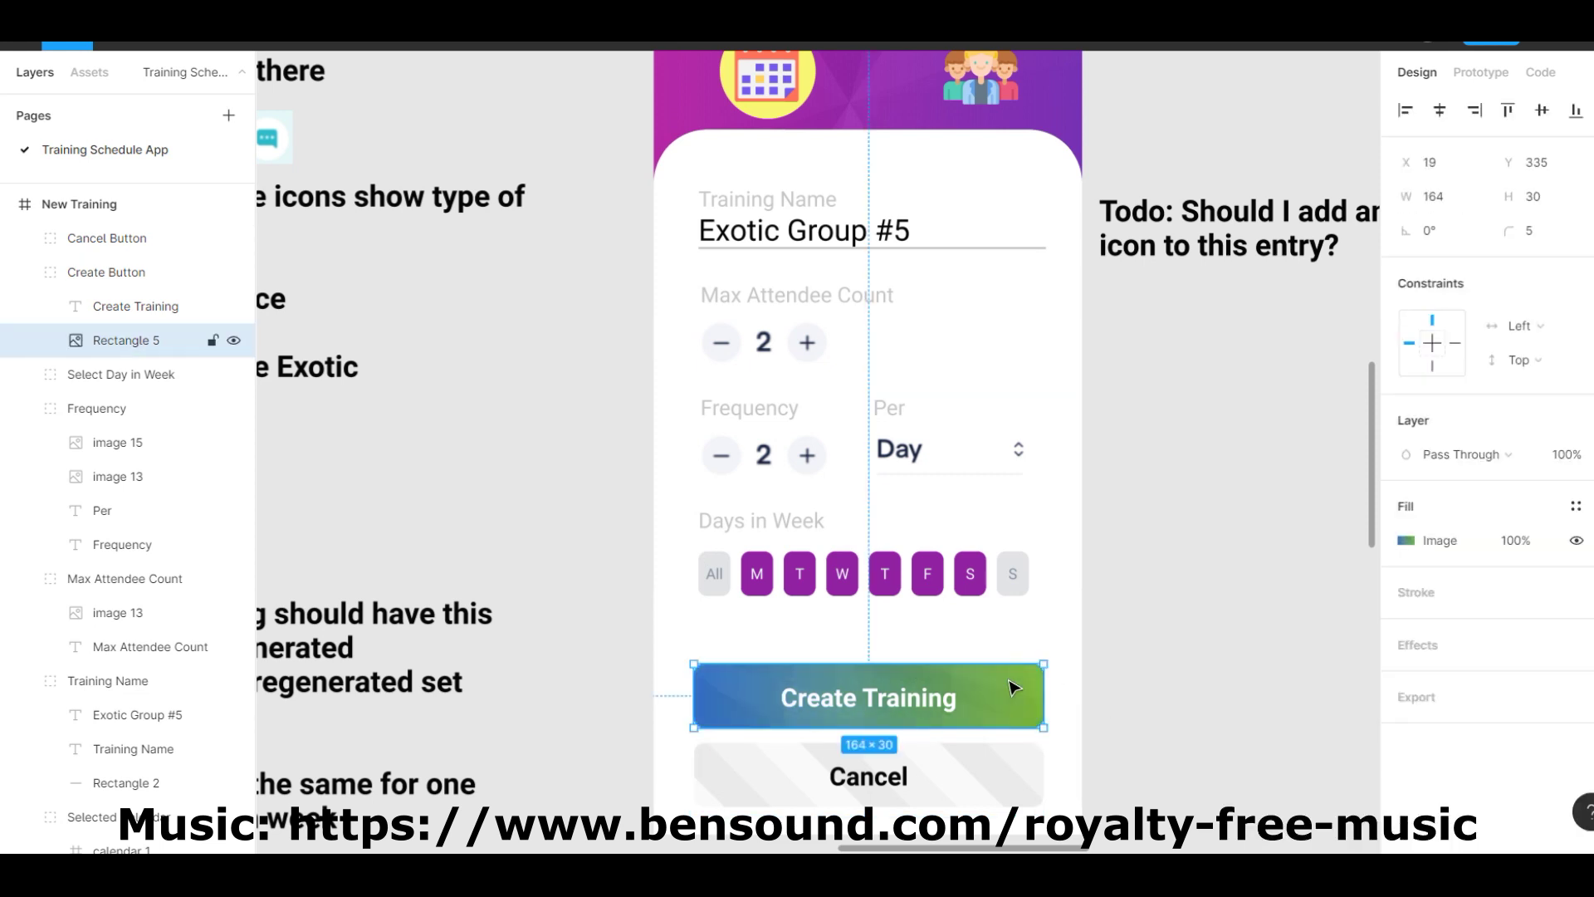
Copy the Create Button group and paste it beside the phone frame.
left_click(108, 272)
right_click(97, 272)
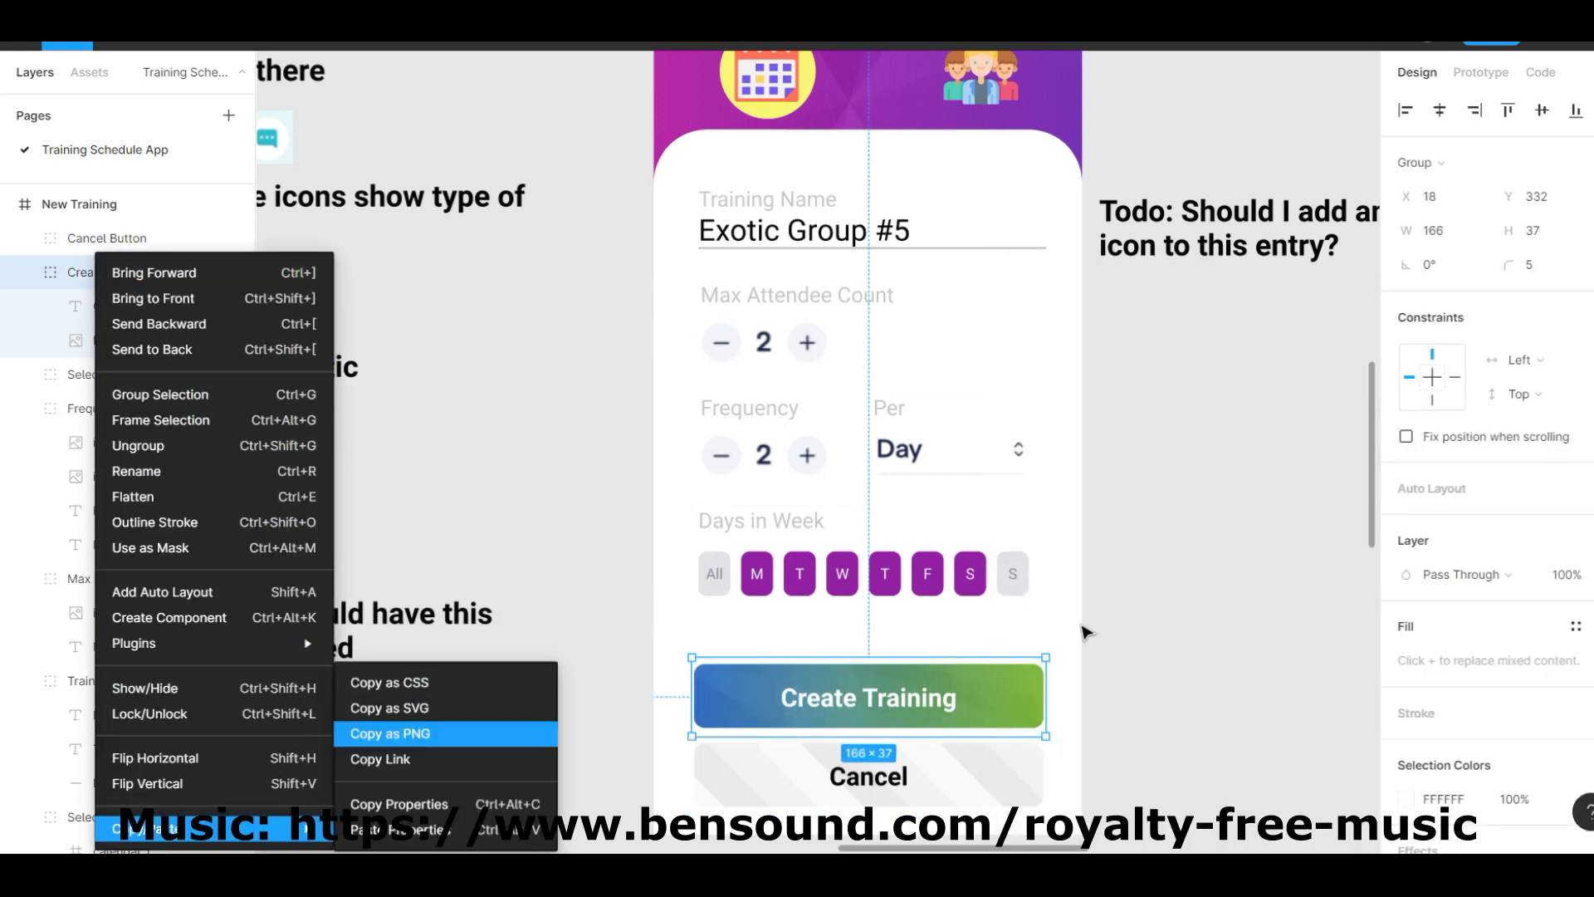
left_click(1000, 676)
key("ctrl+c")
key("ctrl+v")
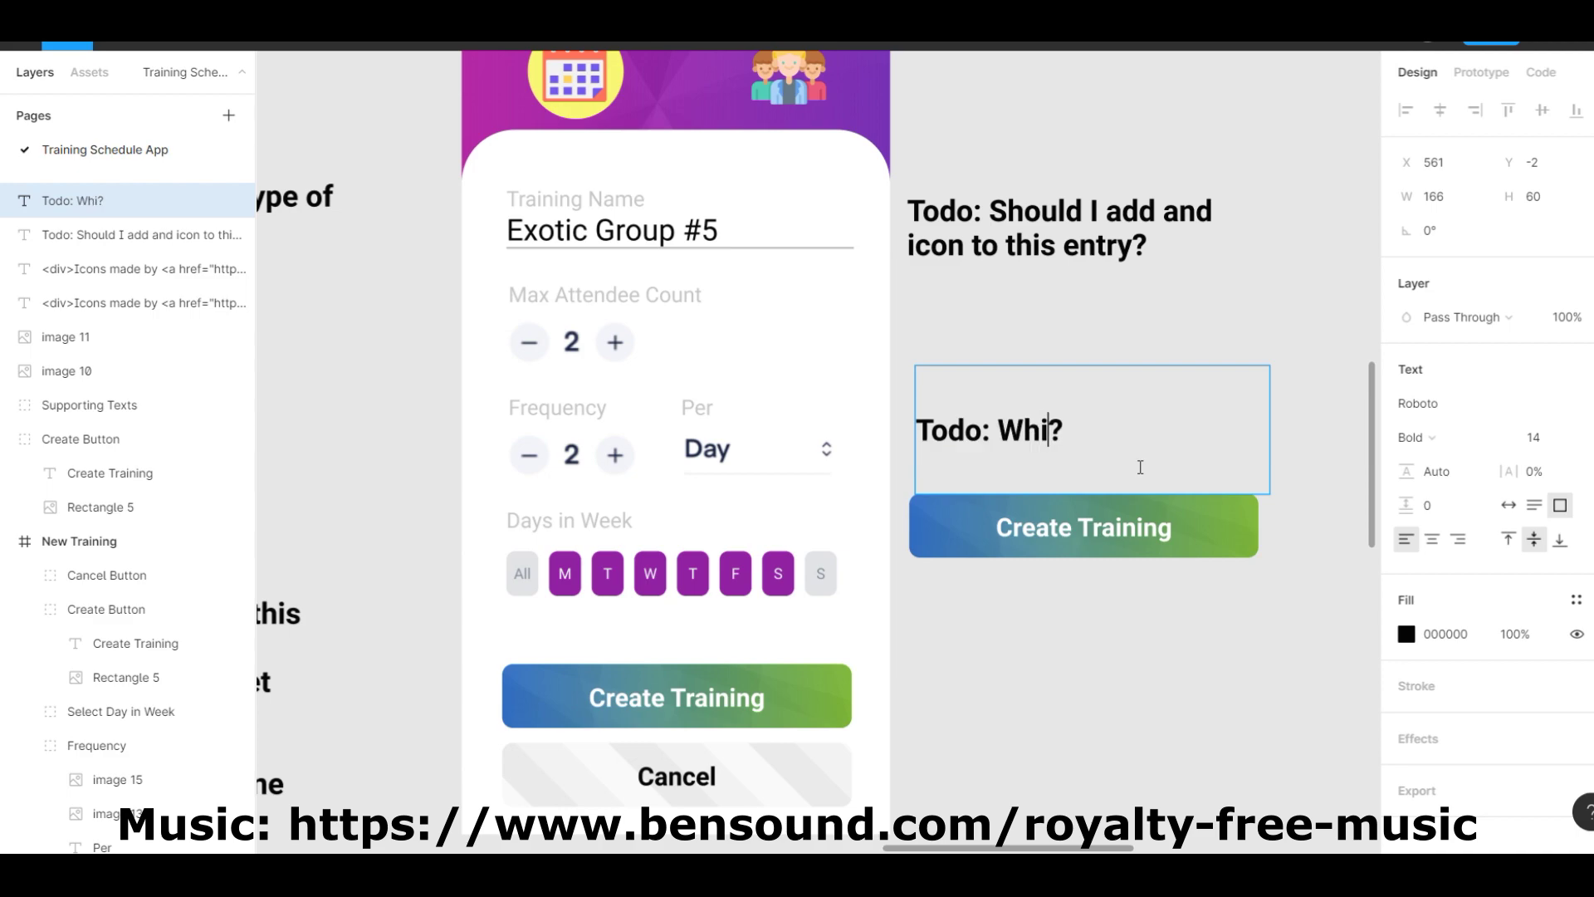
Capture a green gradient and apply it to the button copy.
left_click(1173, 522)
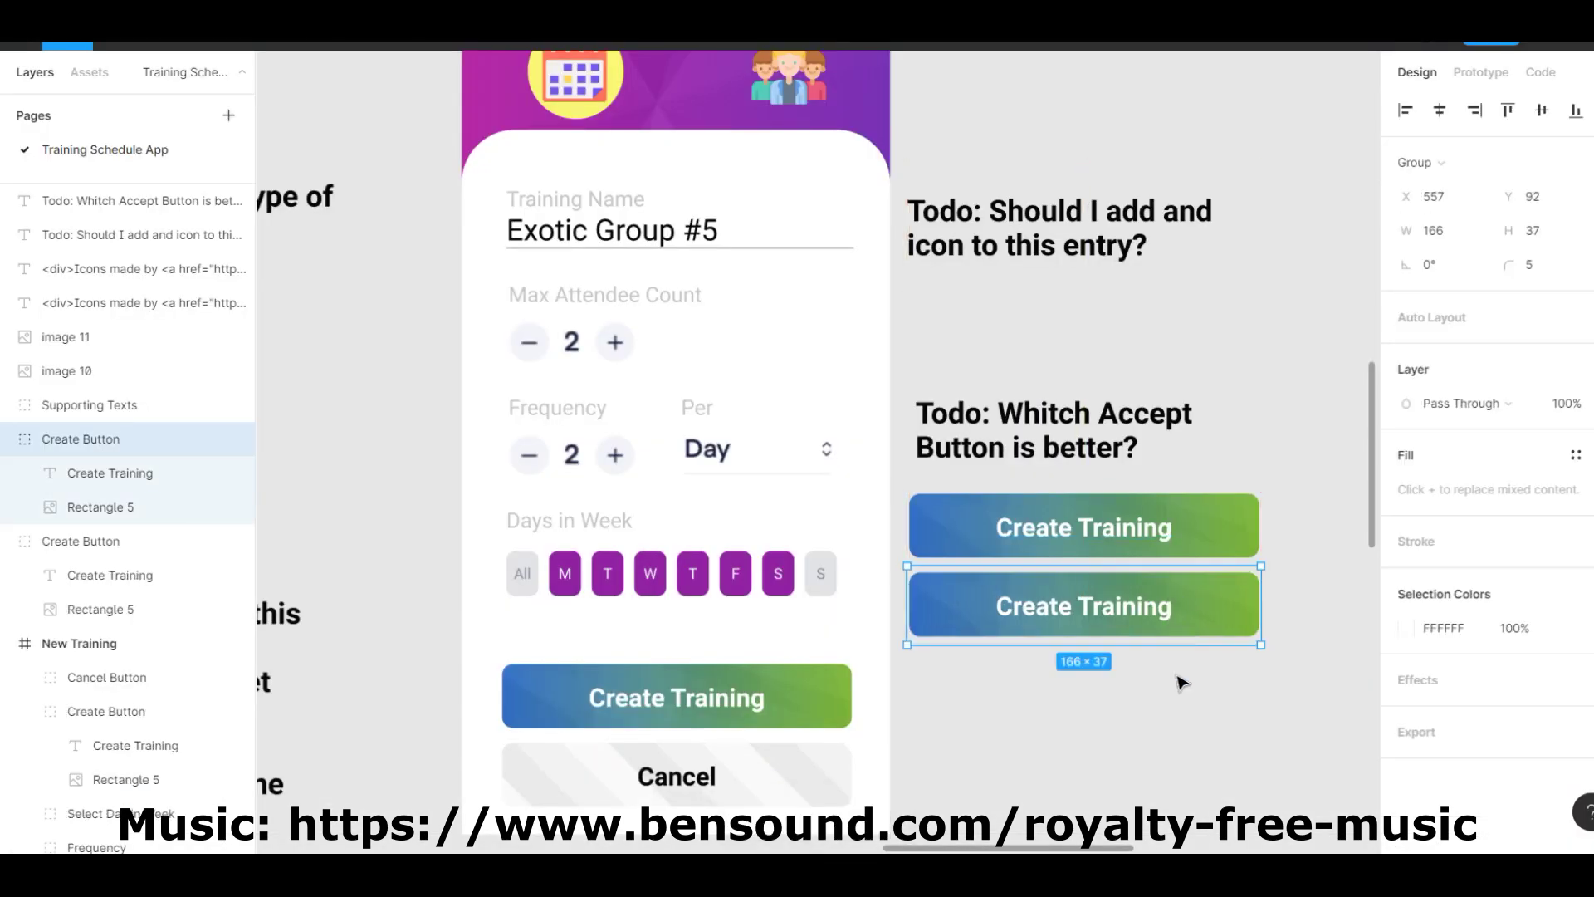
key("super+shift+s")
left_click_drag(175, 50, 1388, 655)
key("ctrl+v")
scroll(1079, 742, "down", 5)
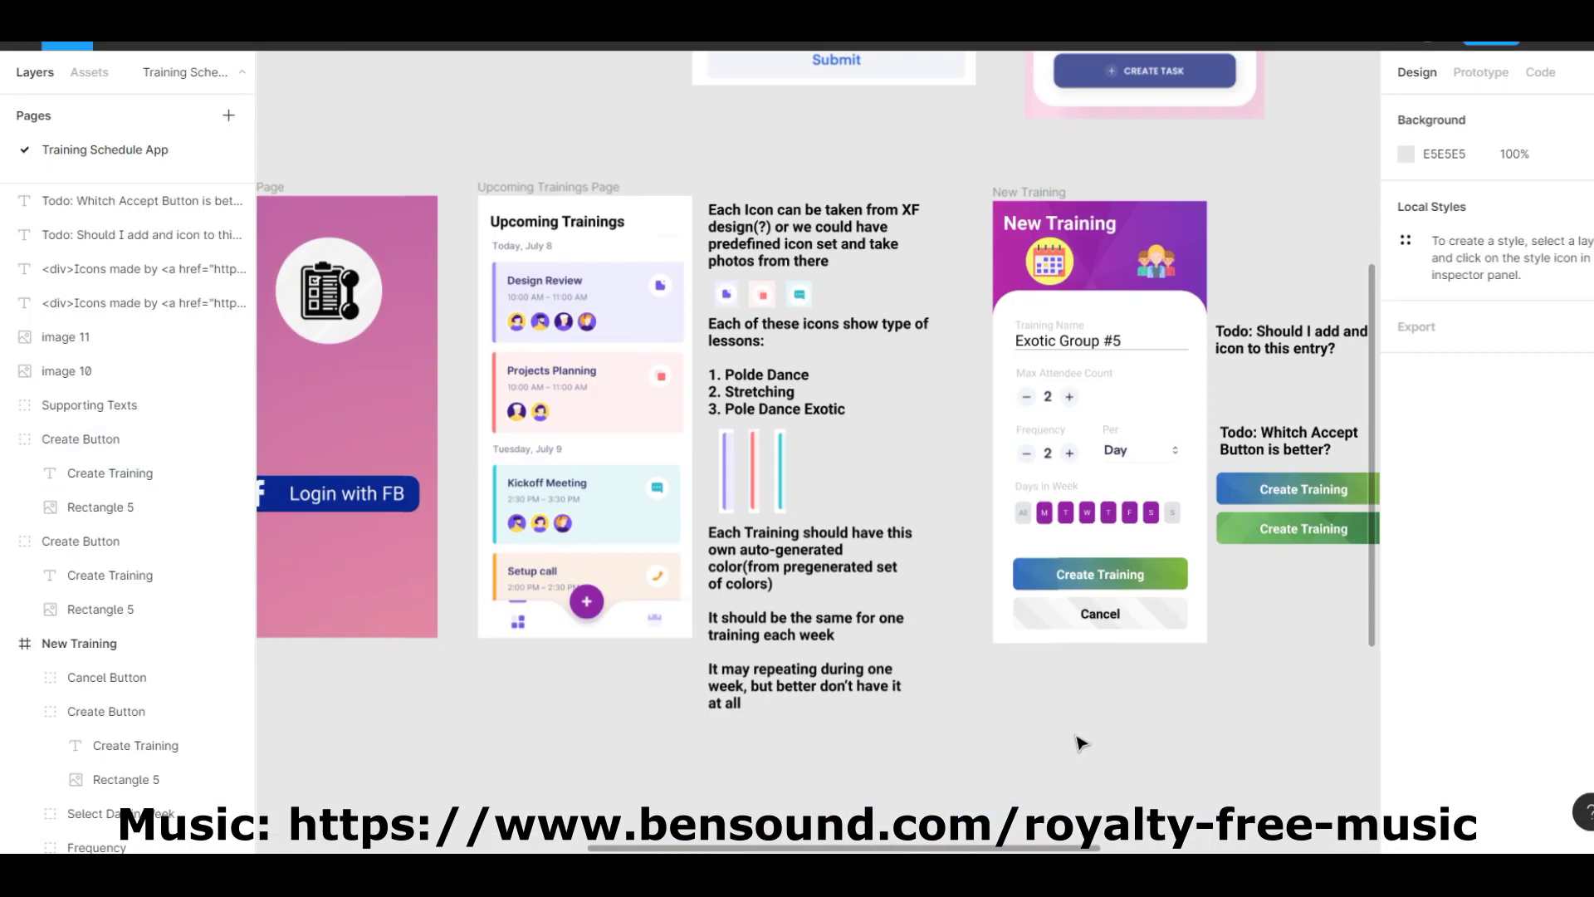
Copy the Login with FB button below the frame and fill it with a teal gradient snip.
scroll(1080, 742, "left", 2)
left_click_drag(424, 503, 424, 688)
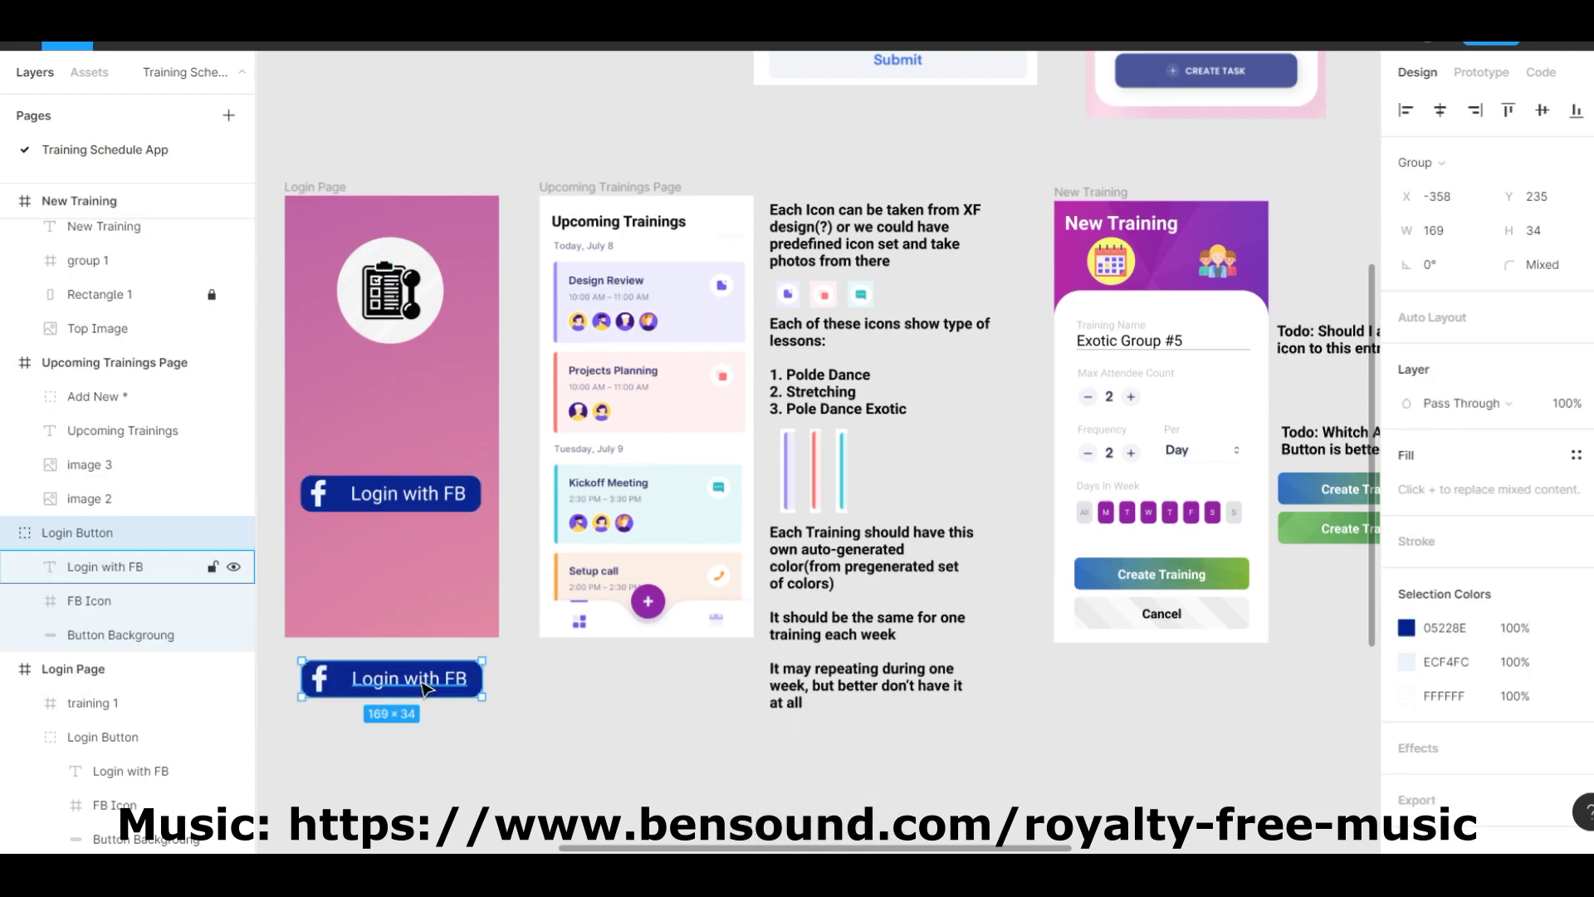
left_click(140, 634)
key("alt+Tab")
scroll(897, 214, "up", 5)
left_click(940, 631)
key("super+shift+s")
left_click_drag(153, 64, 1107, 651)
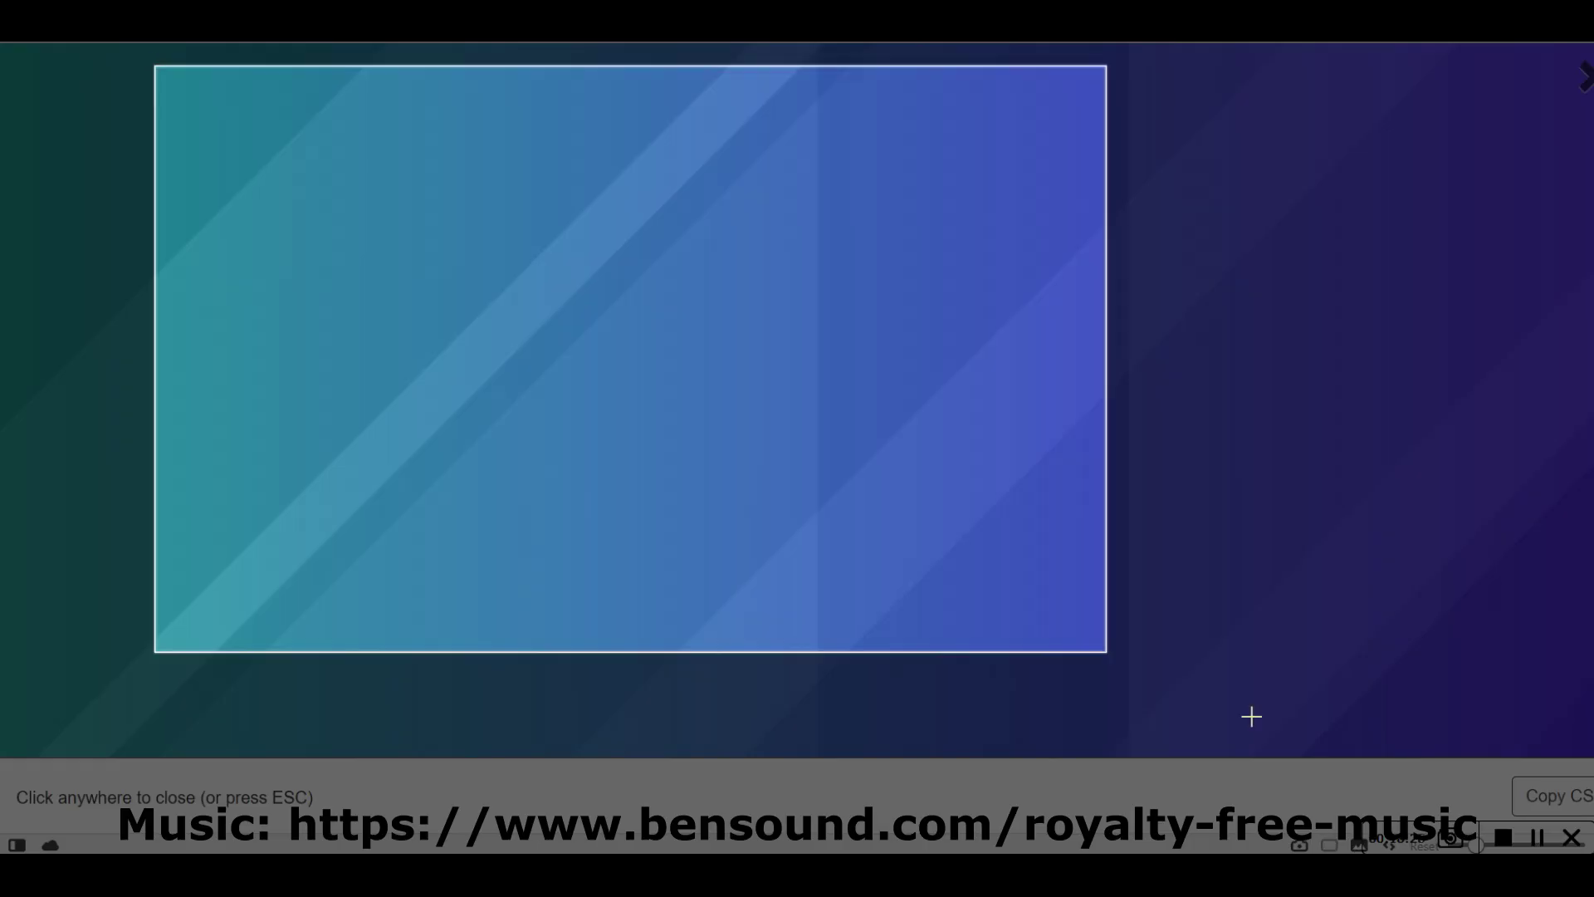
key("alt+Tab")
scroll(515, 733, "up", 3)
left_click(390, 726)
key("ctrl+v")
key("alt+Tab")
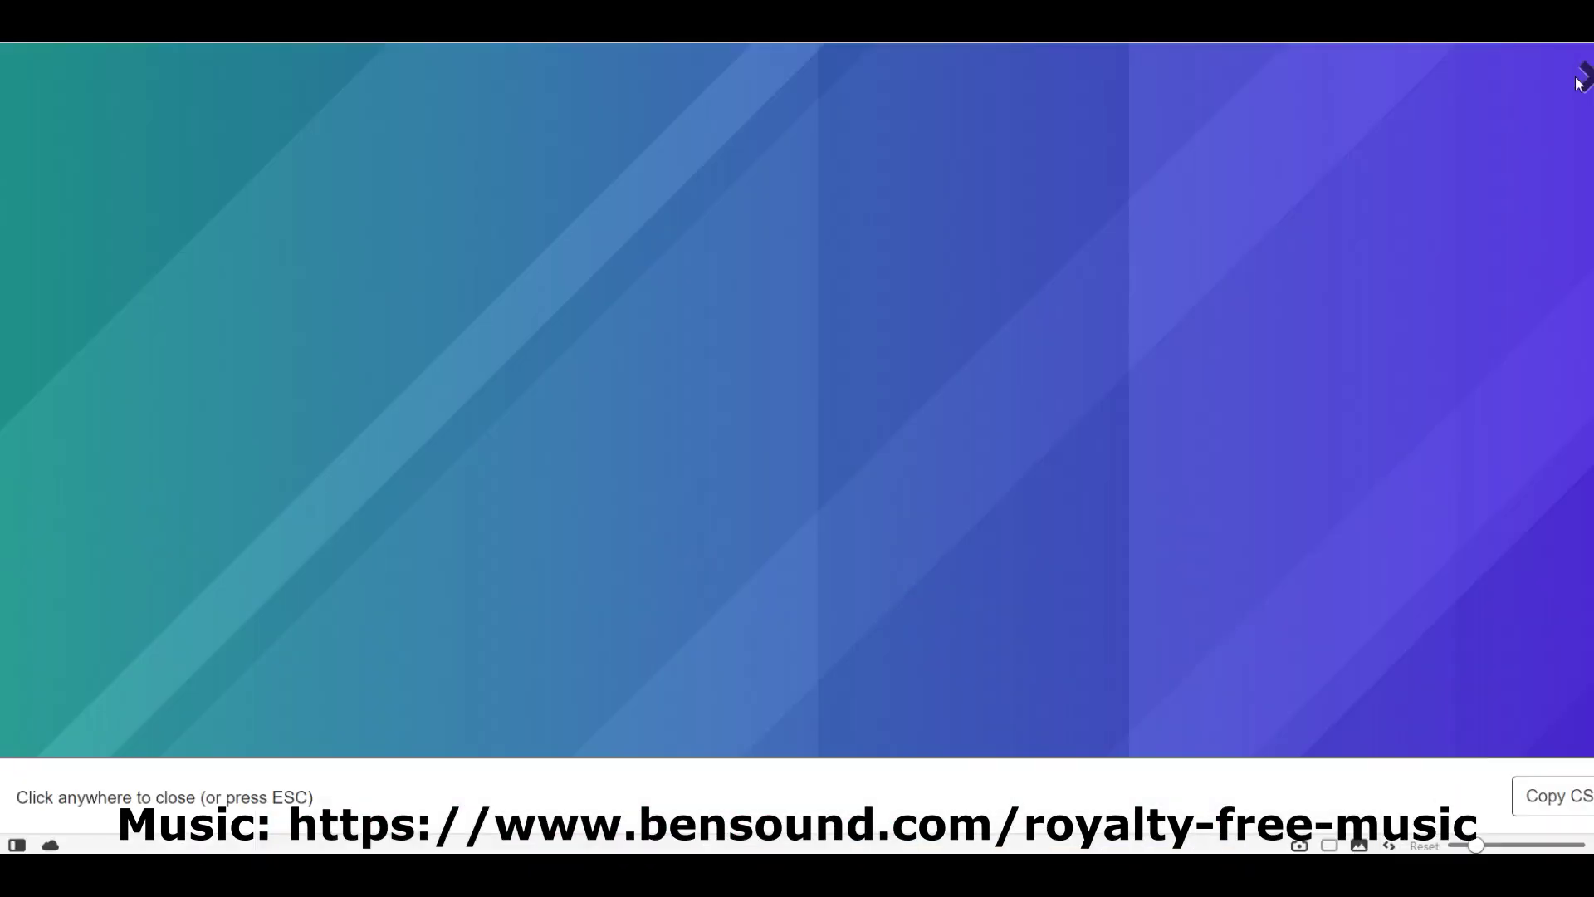
Preview gradients from the Basic Grid collection on Gradient Magic.
left_click(1105, 550)
left_click(1104, 551)
key("alt+Tab")
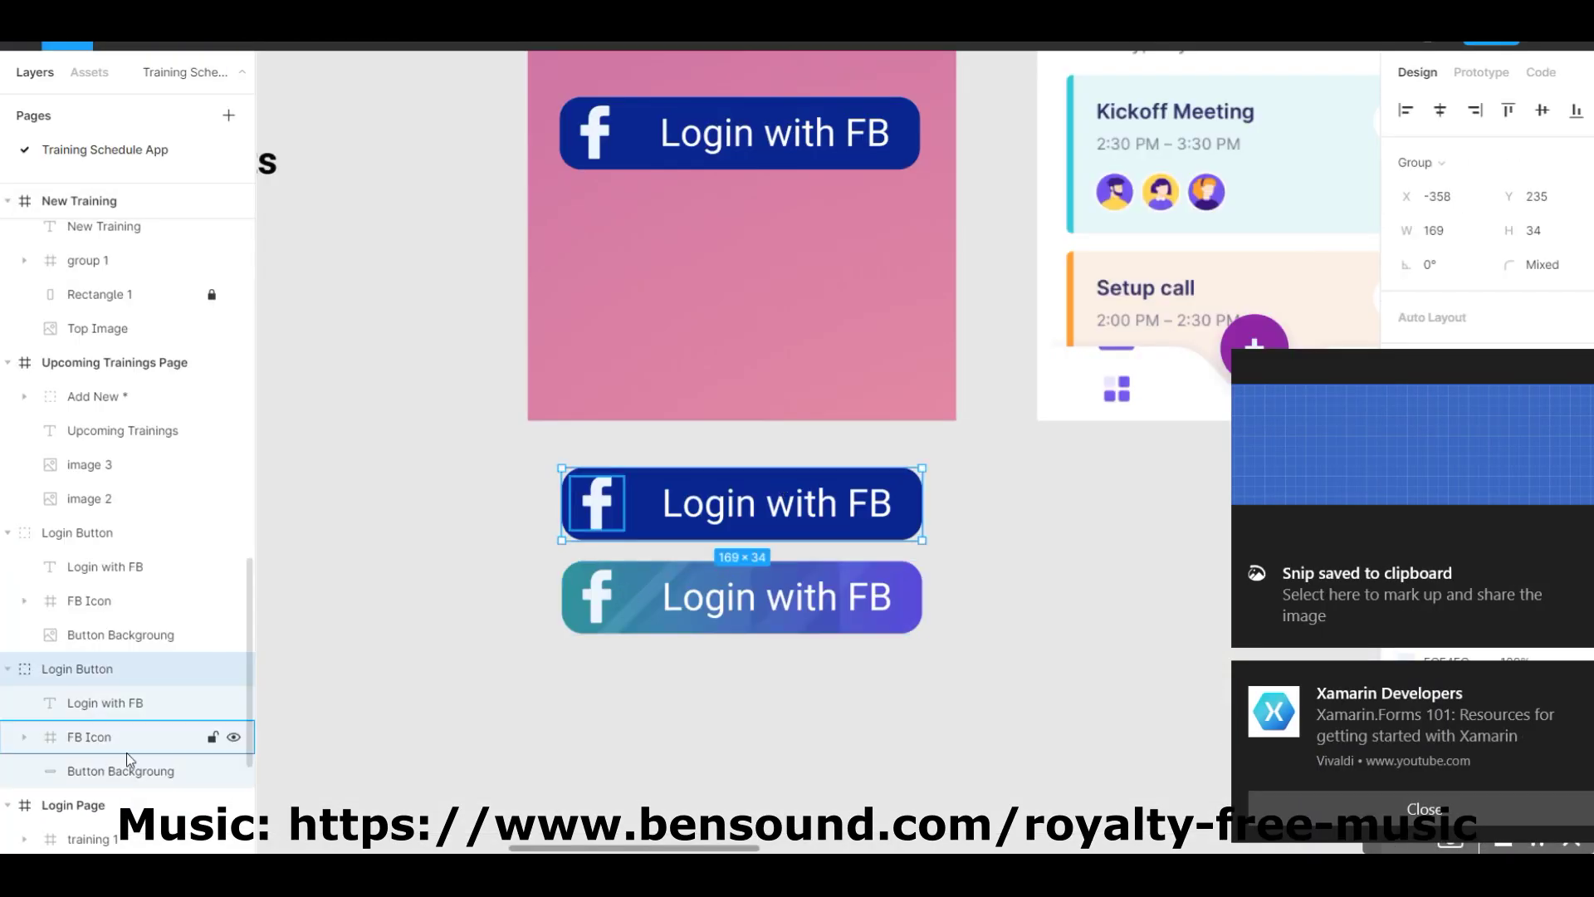
scroll(978, 733, "up", 2)
key("alt+Tab")
left_click(978, 735)
scroll(819, 381, "down", 10)
Apply a pink-to-blue gradient from the Simple Angular collection to the second button copy.
left_click(820, 381)
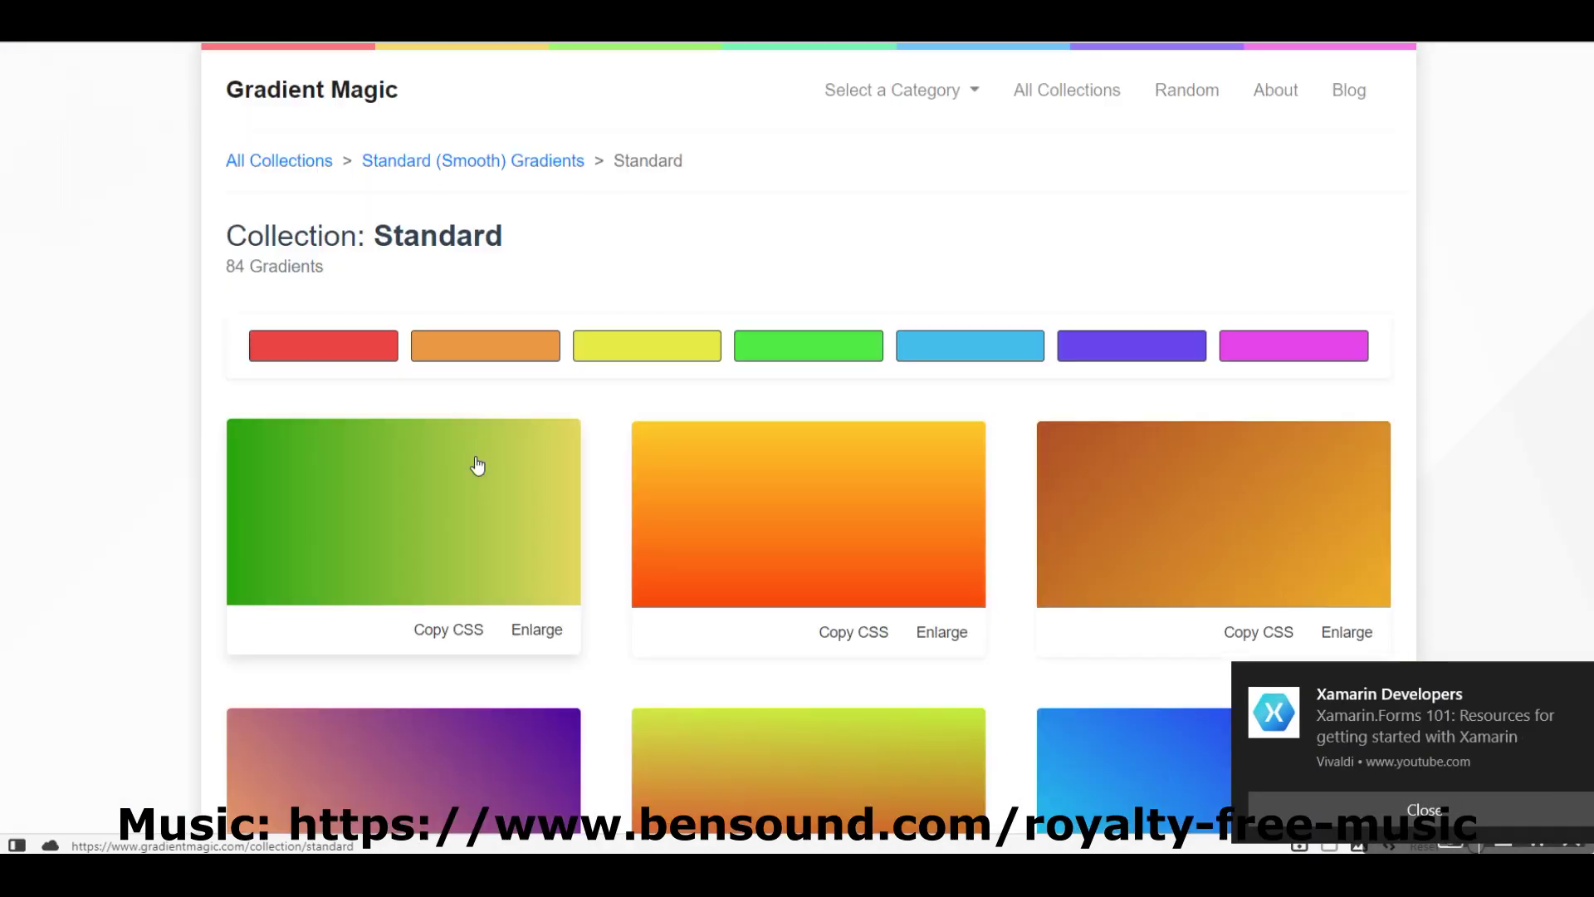
scroll(477, 466, "down", 6)
left_click(810, 610)
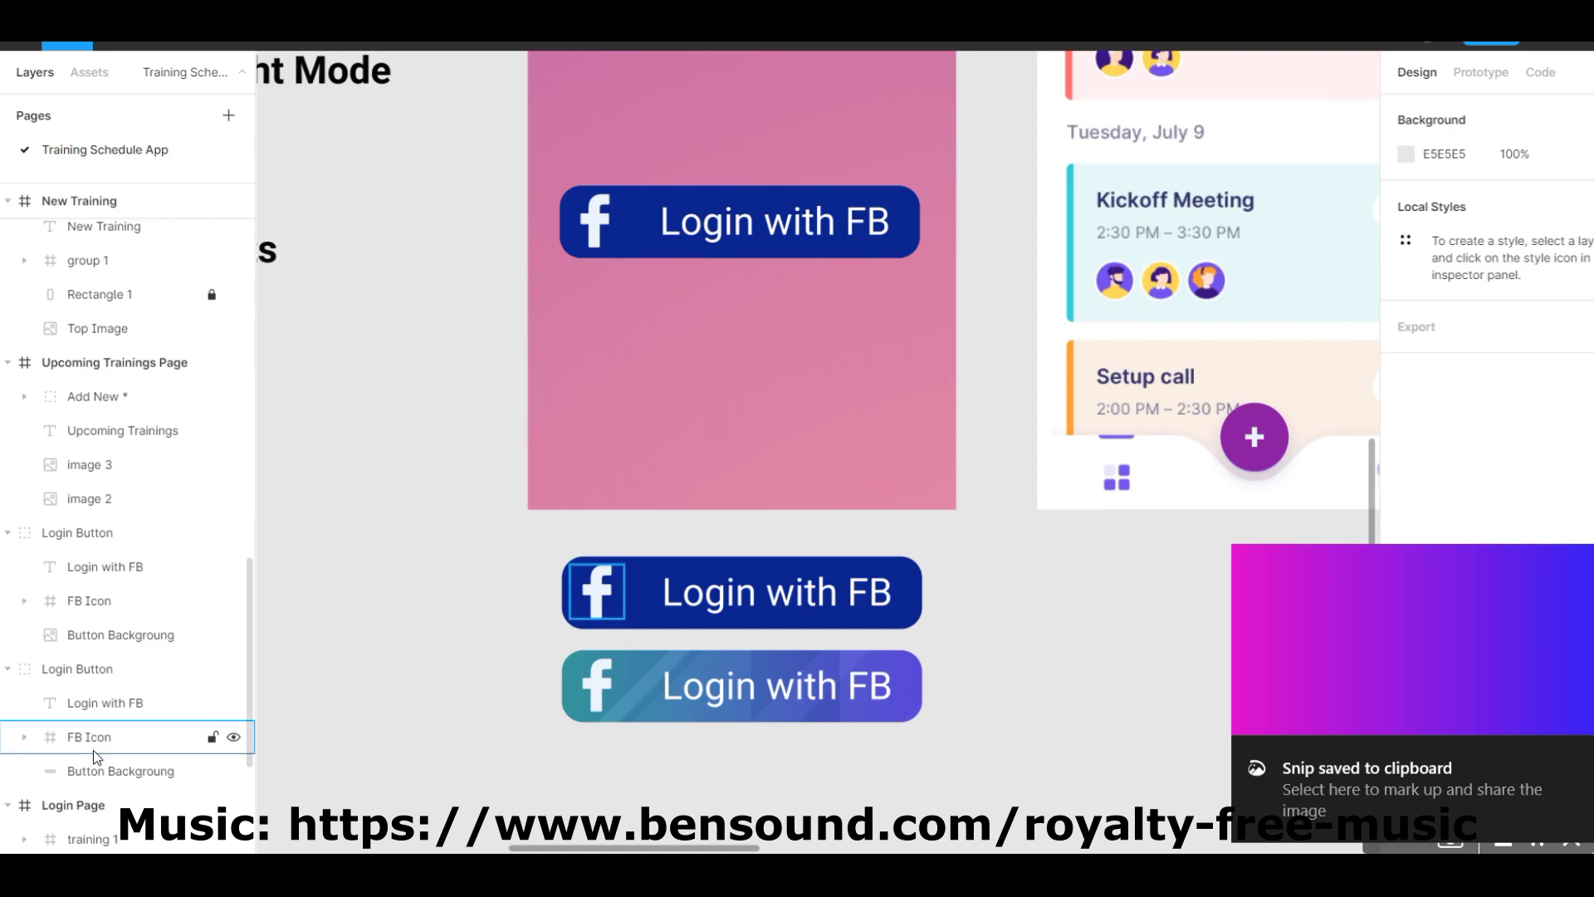
left_click(722, 467)
scroll(800, 574, "up", 3)
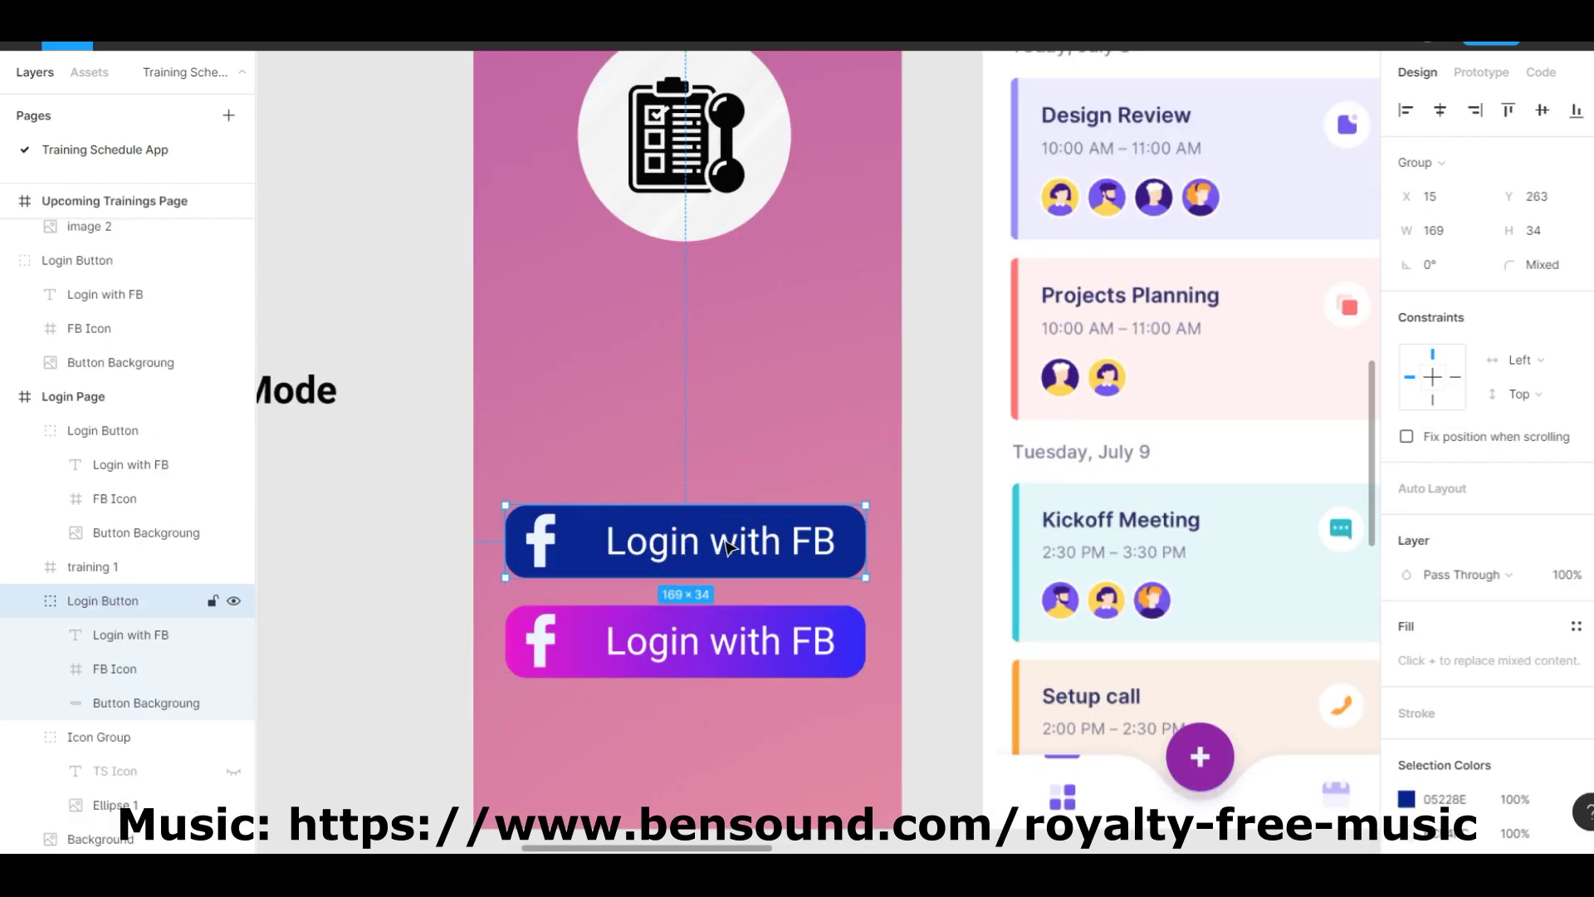
scroll(776, 367, "down", 3)
scroll(747, 498, "down", 3)
left_click(796, 607)
scroll(795, 607, "up", 3)
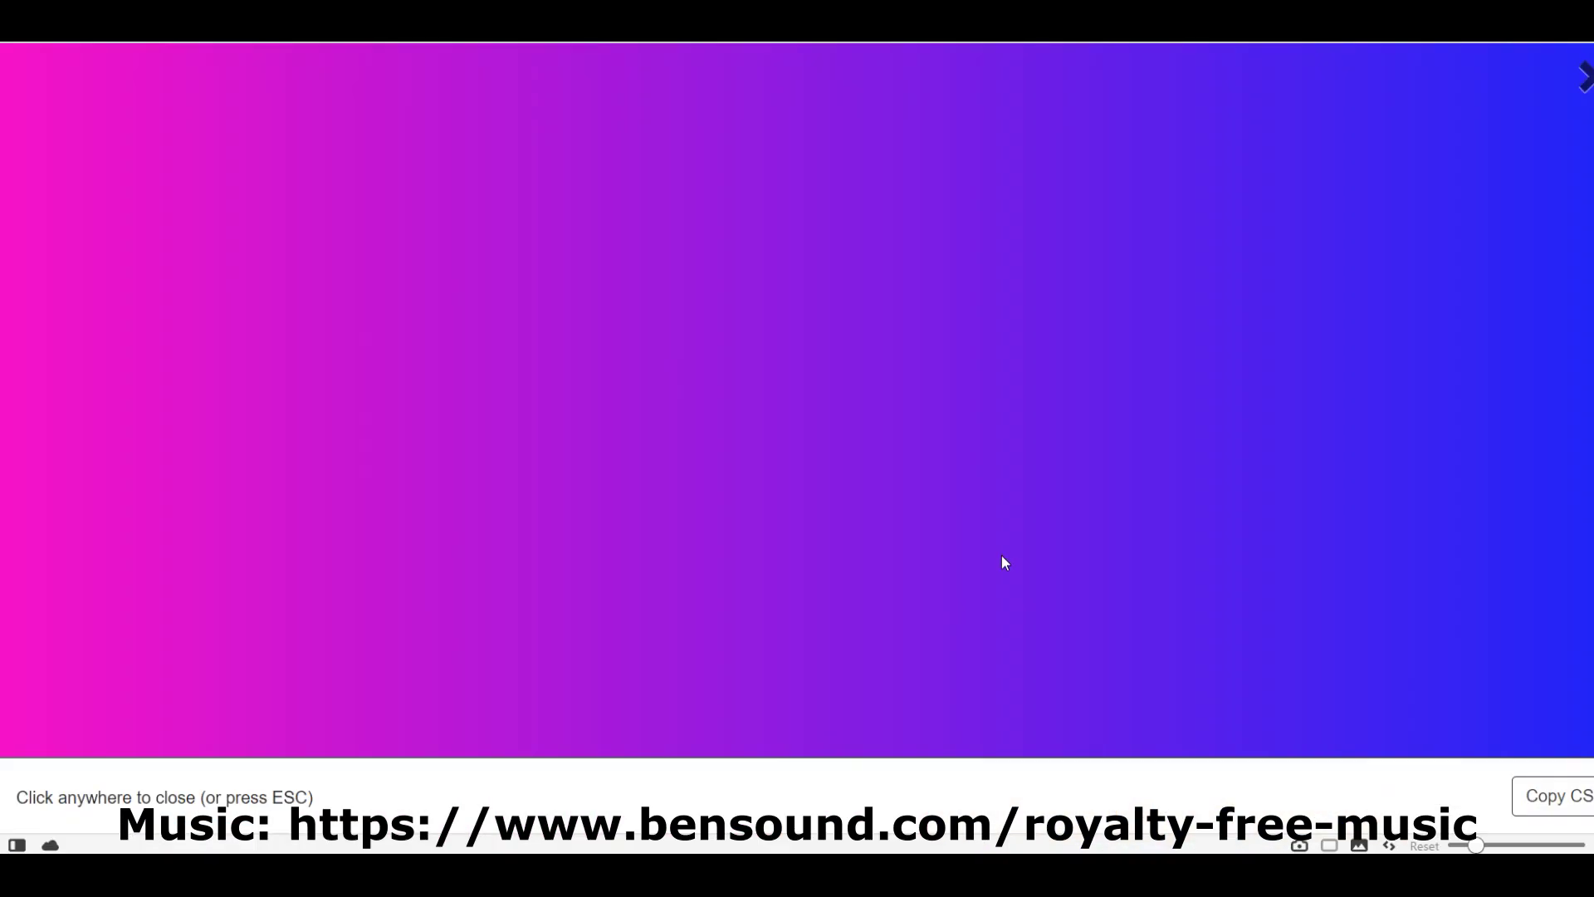
left_click(1004, 559)
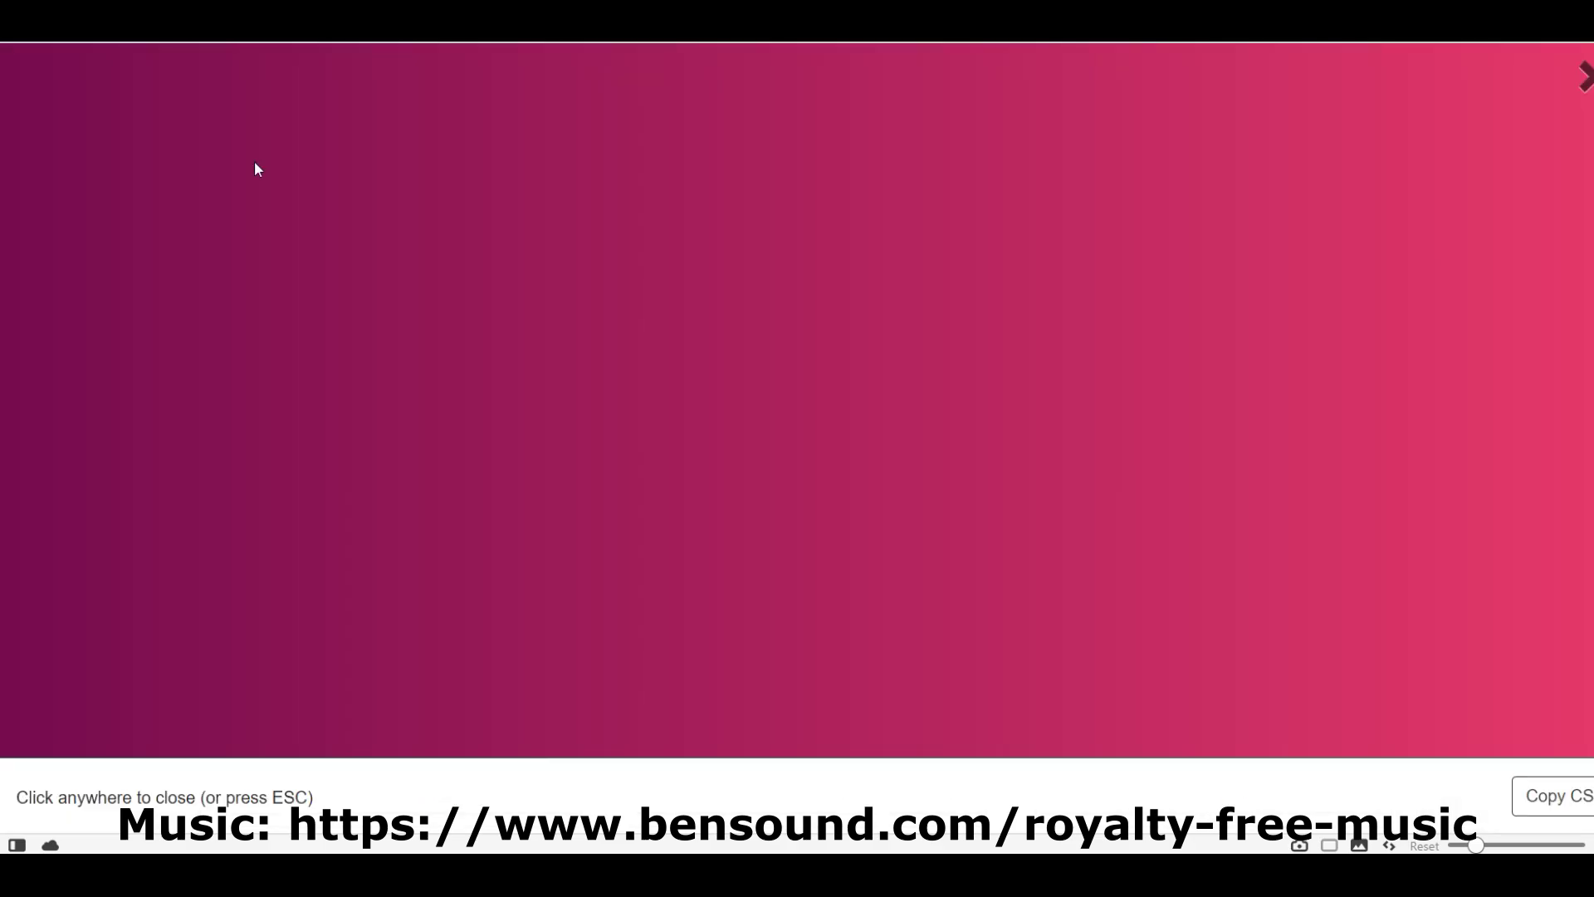
key("alt+Tab")
Move the pink button below the frame and put the dark-blue button back inside.
left_click(98, 737)
left_click(102, 566)
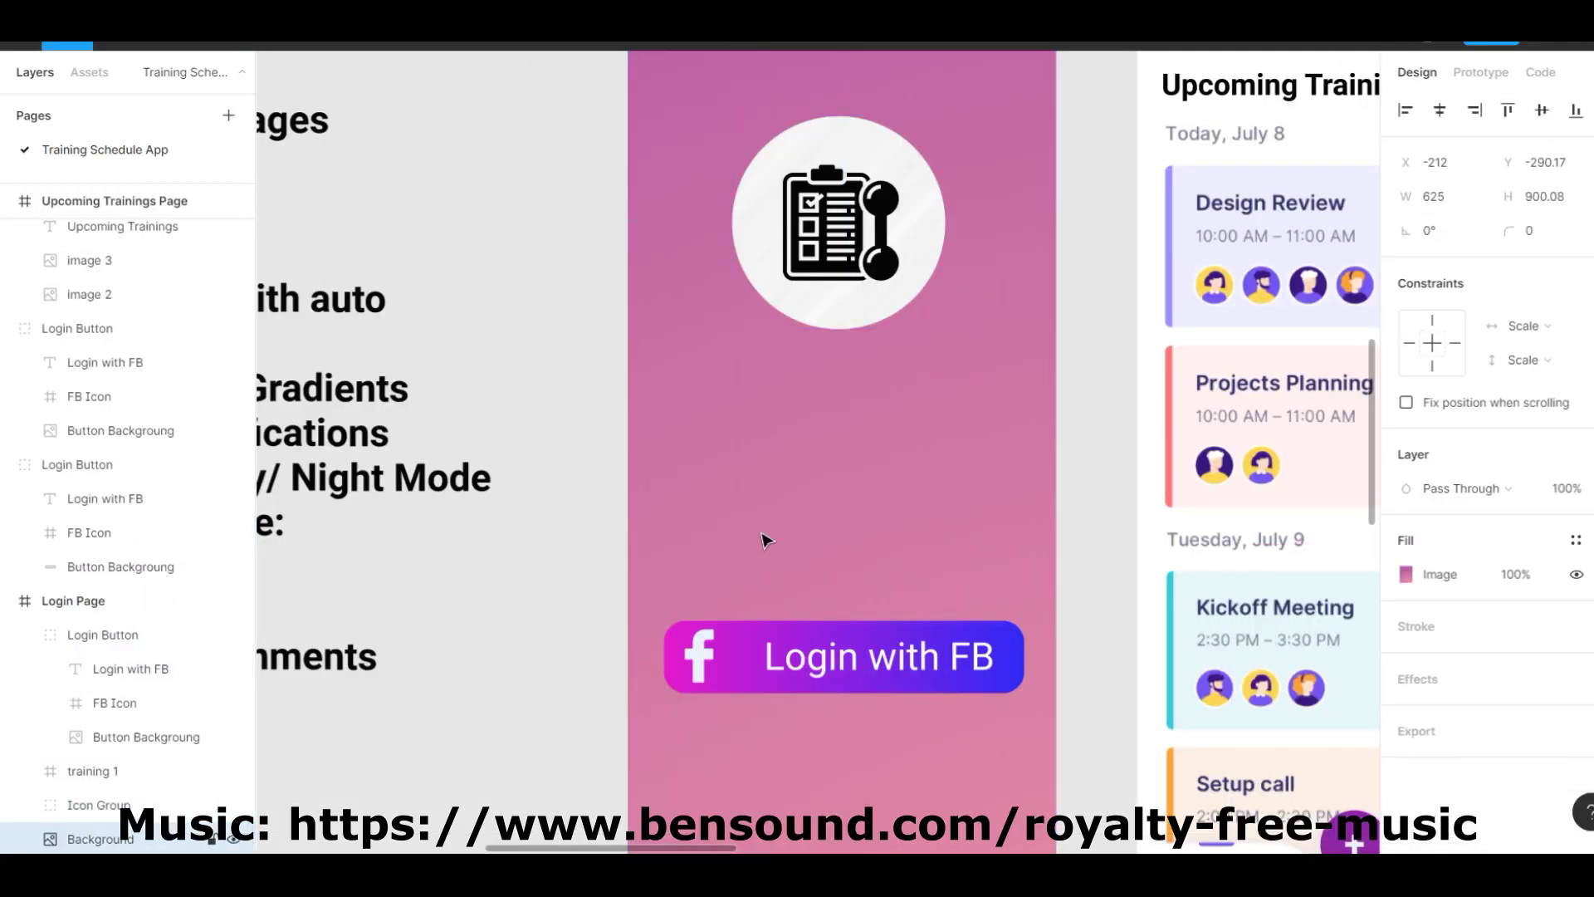
scroll(1064, 530, "down", 5)
scroll(816, 301, "down", 3)
left_click_drag(817, 300, 816, 566)
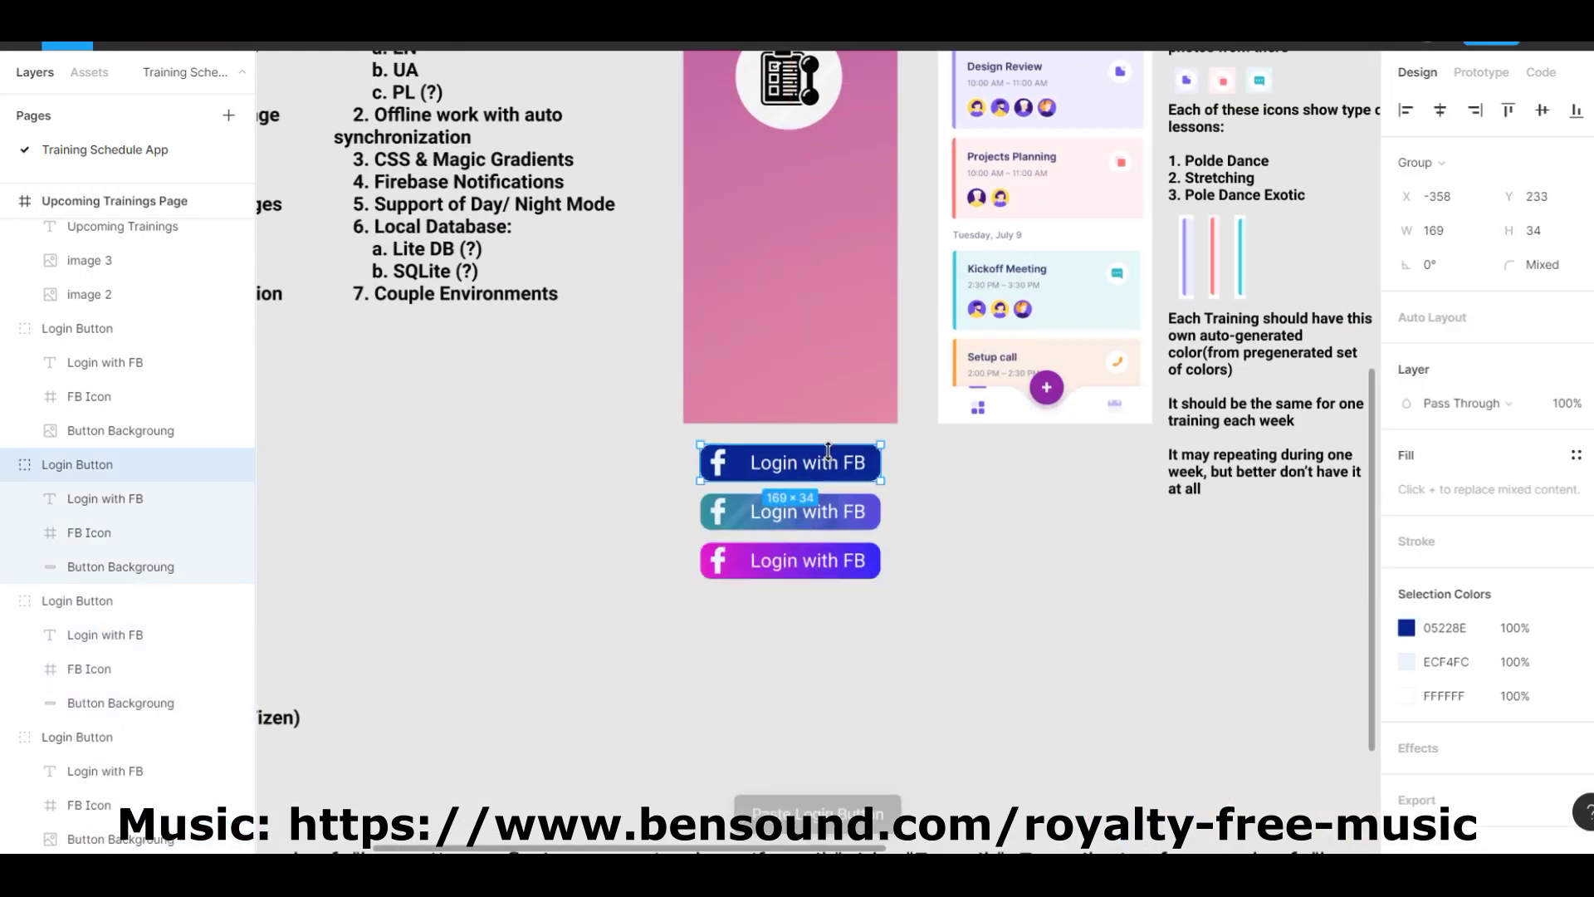
left_click_drag(816, 470, 816, 301)
scroll(817, 332, "down", 3)
left_click(231, 737)
scroll(831, 415, "down", 5)
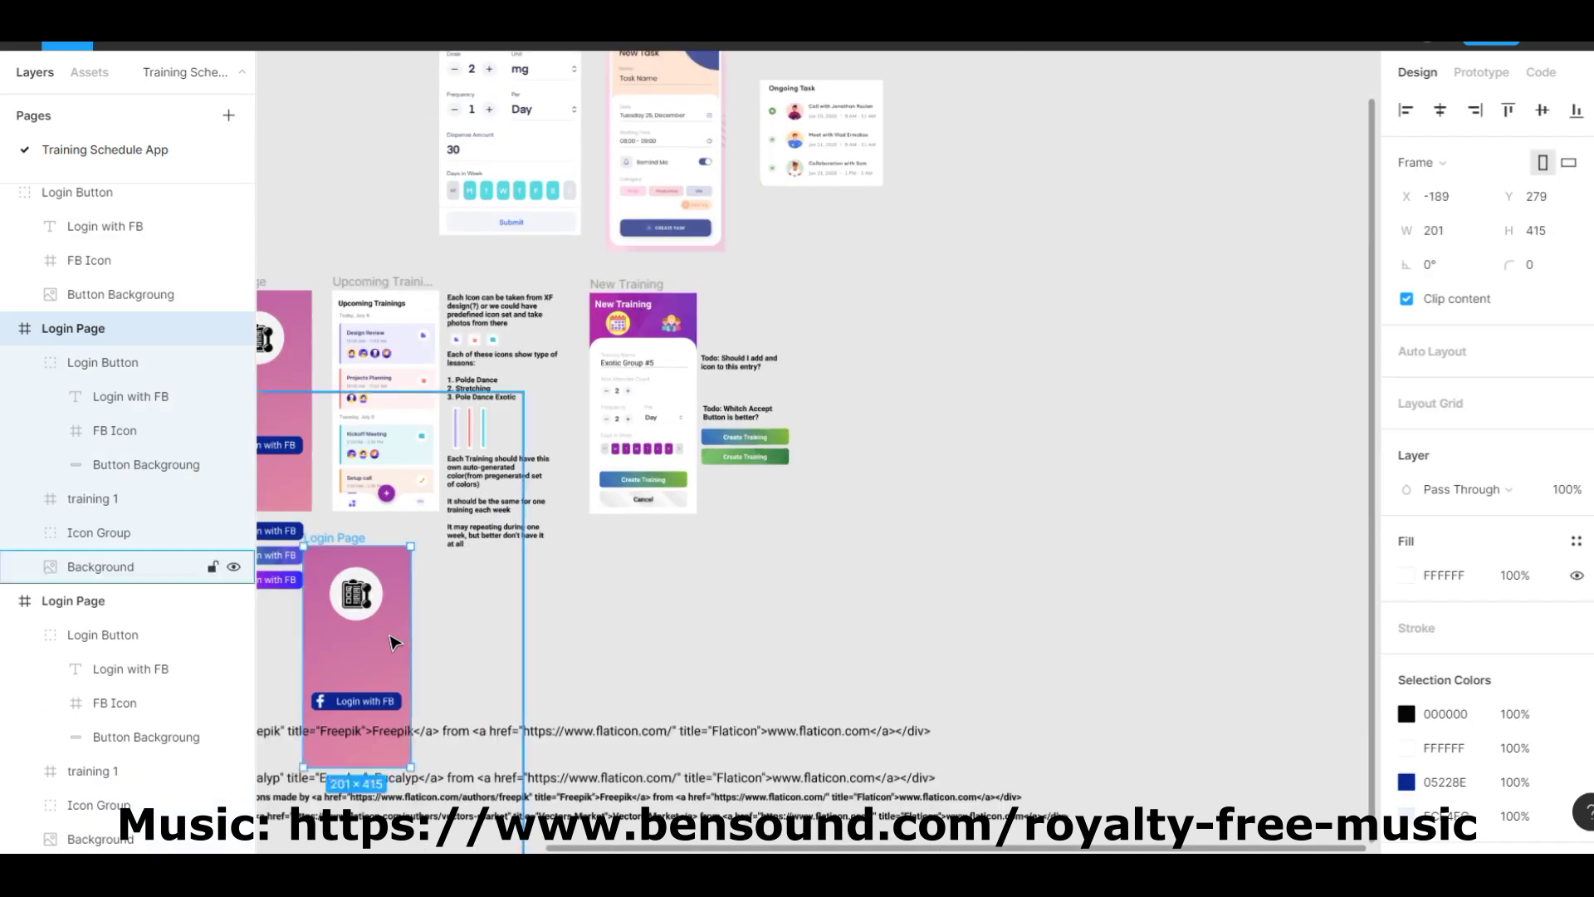
Pull the four icon credit texts out of Supporting Texts and group them as 'Icons'.
scroll(1174, 534, "left", 5)
left_click(445, 441)
key("shift+2")
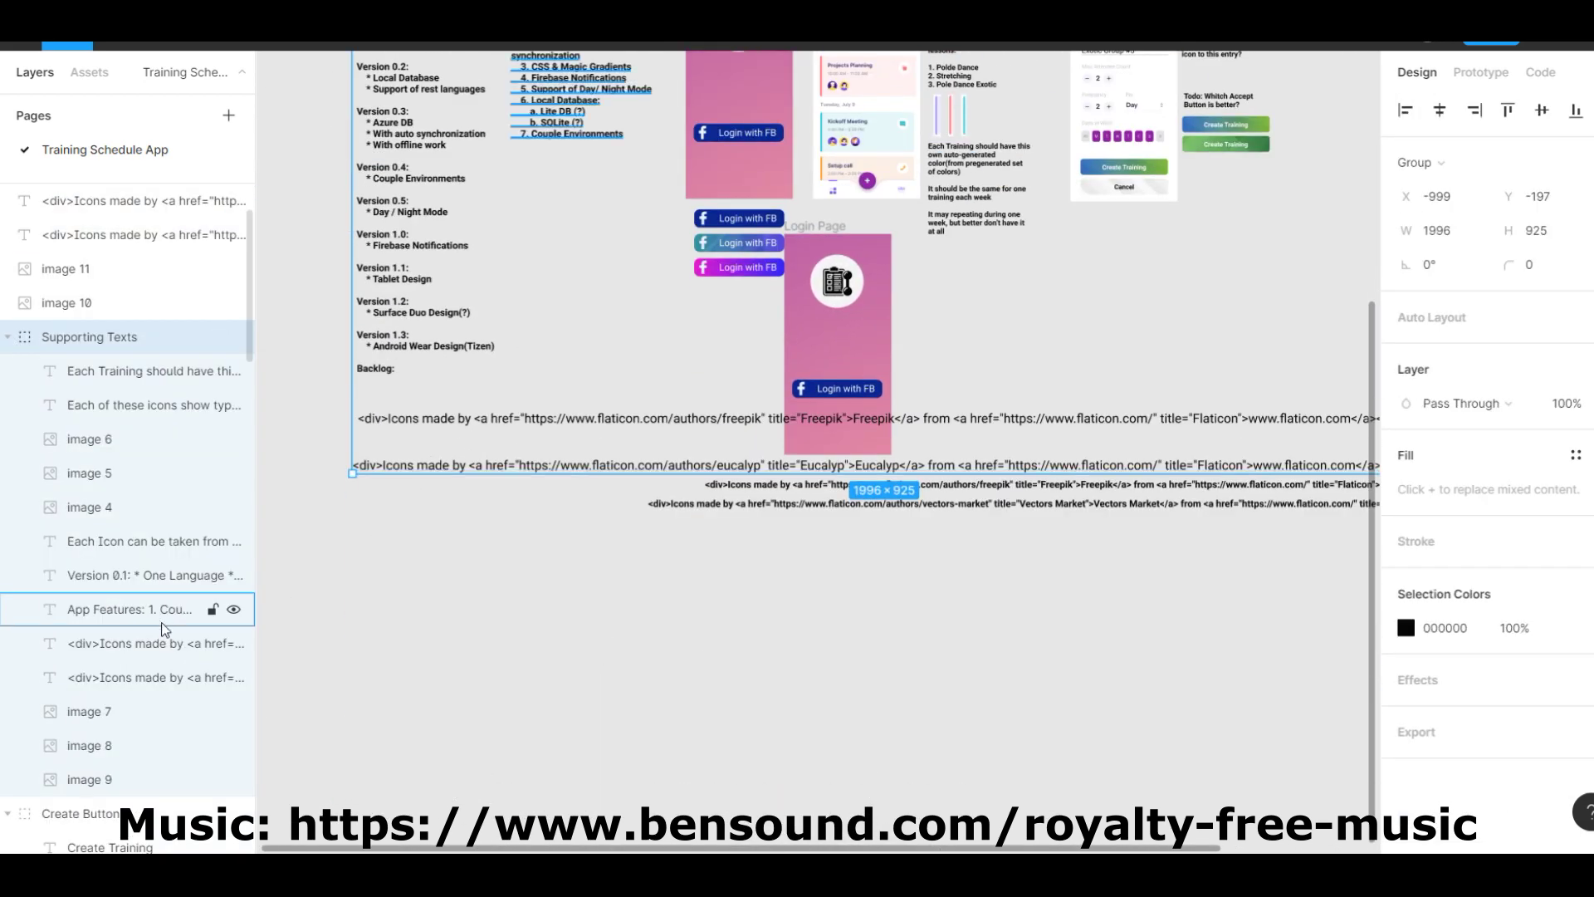
right_click(140, 643)
left_click(121, 347)
left_click_drag(121, 347, 152, 361)
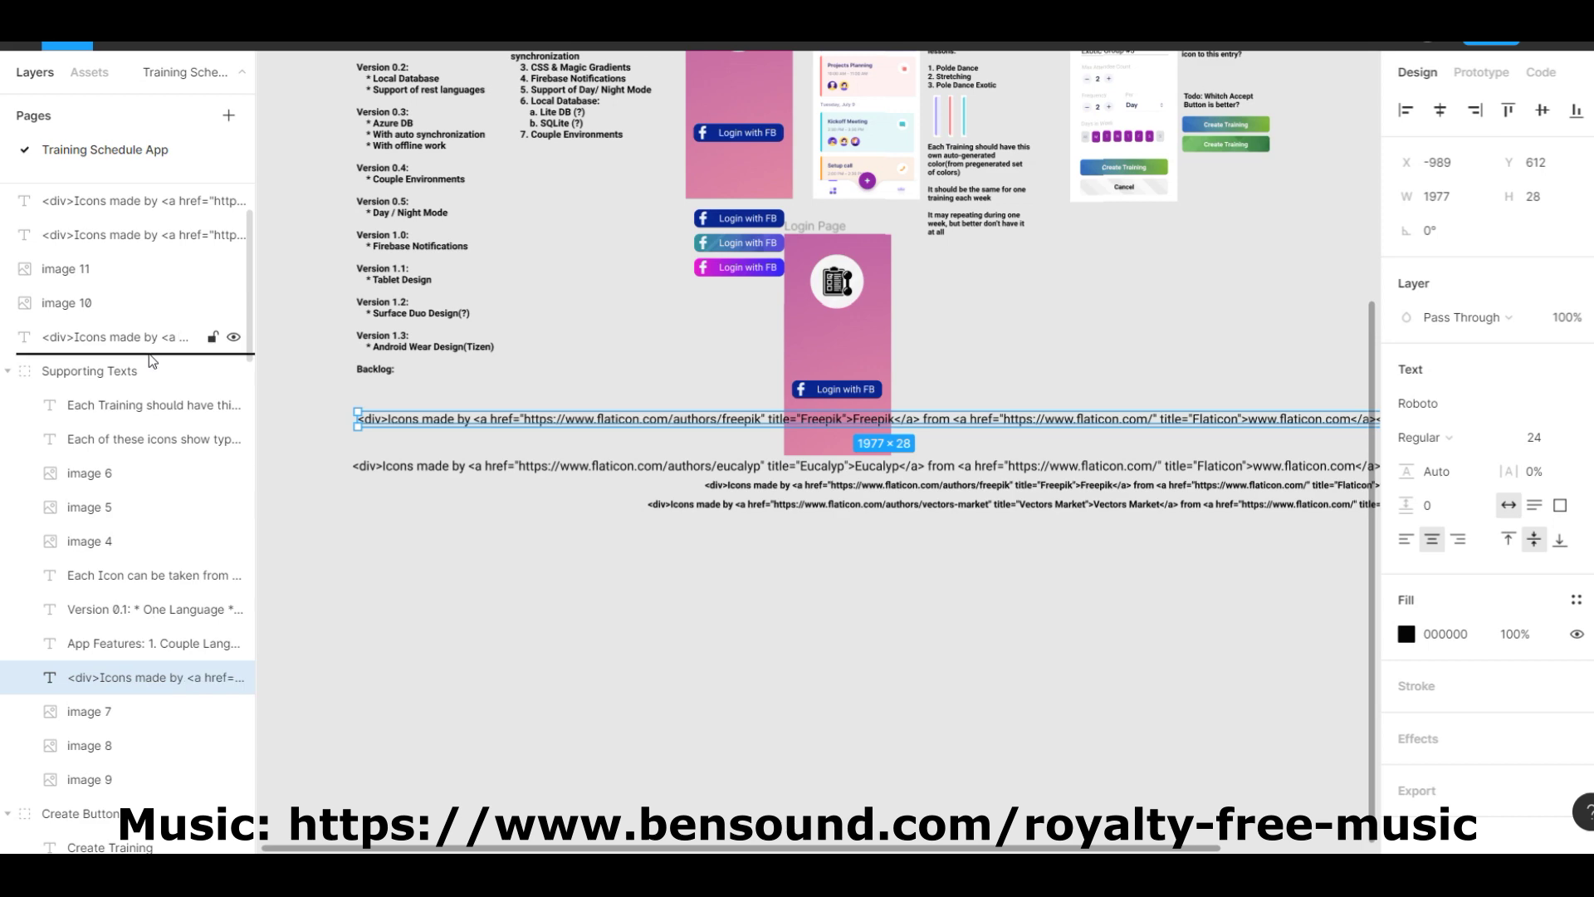
key("ctrl+g")
double_click(134, 201)
type("Icons")
key("Return")
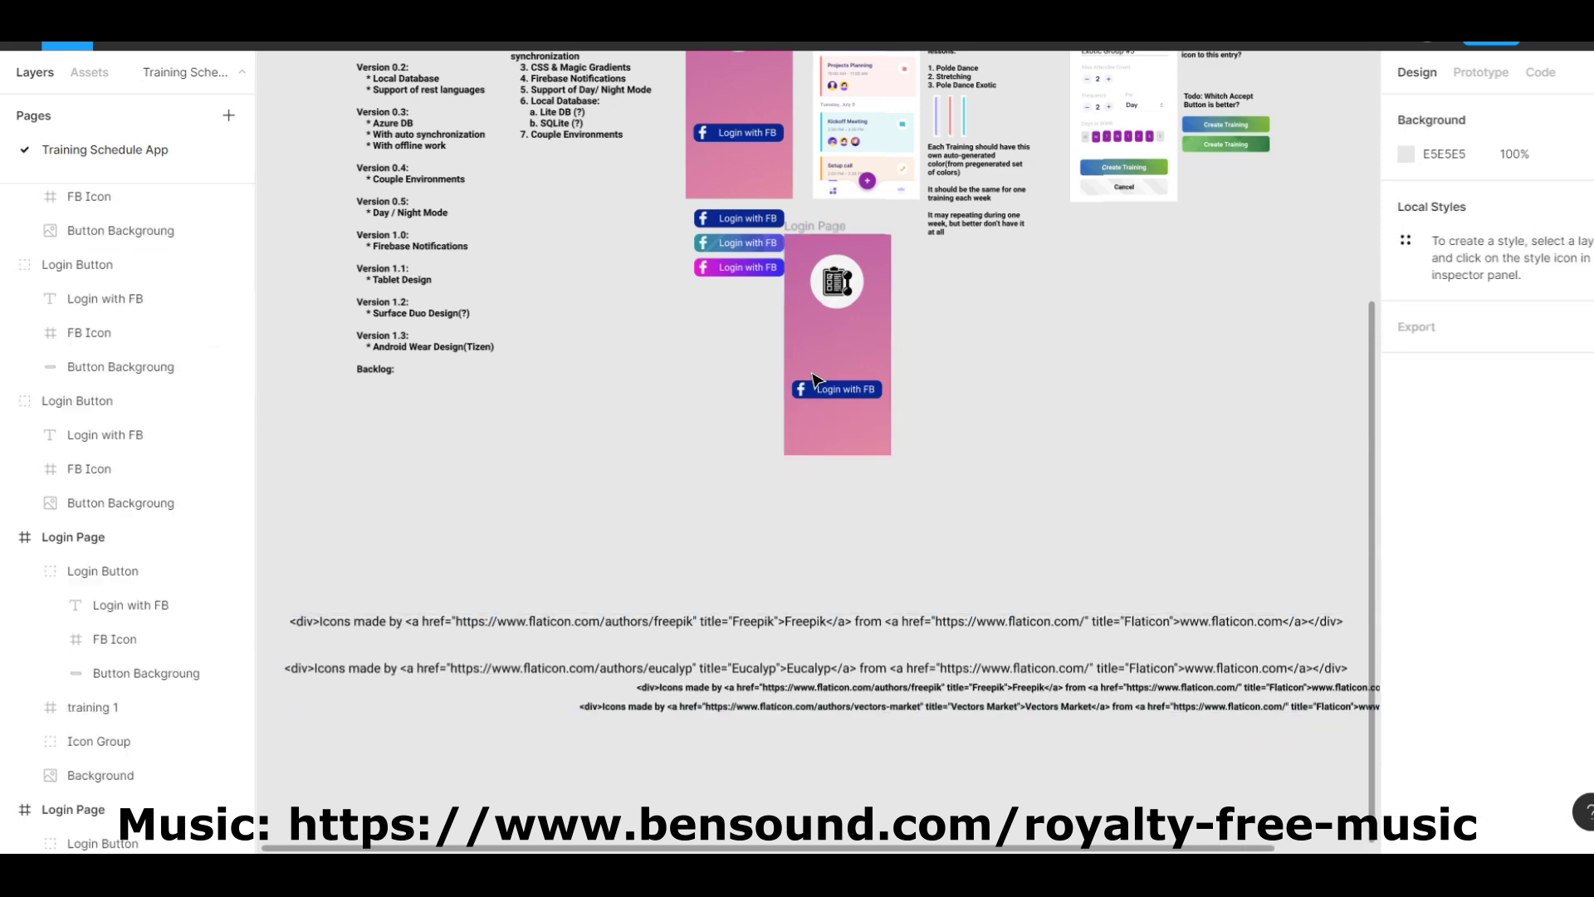
Paste a light gradient as the Login Page background and stretch it to fill the frame.
left_click(838, 348)
key("shift+2")
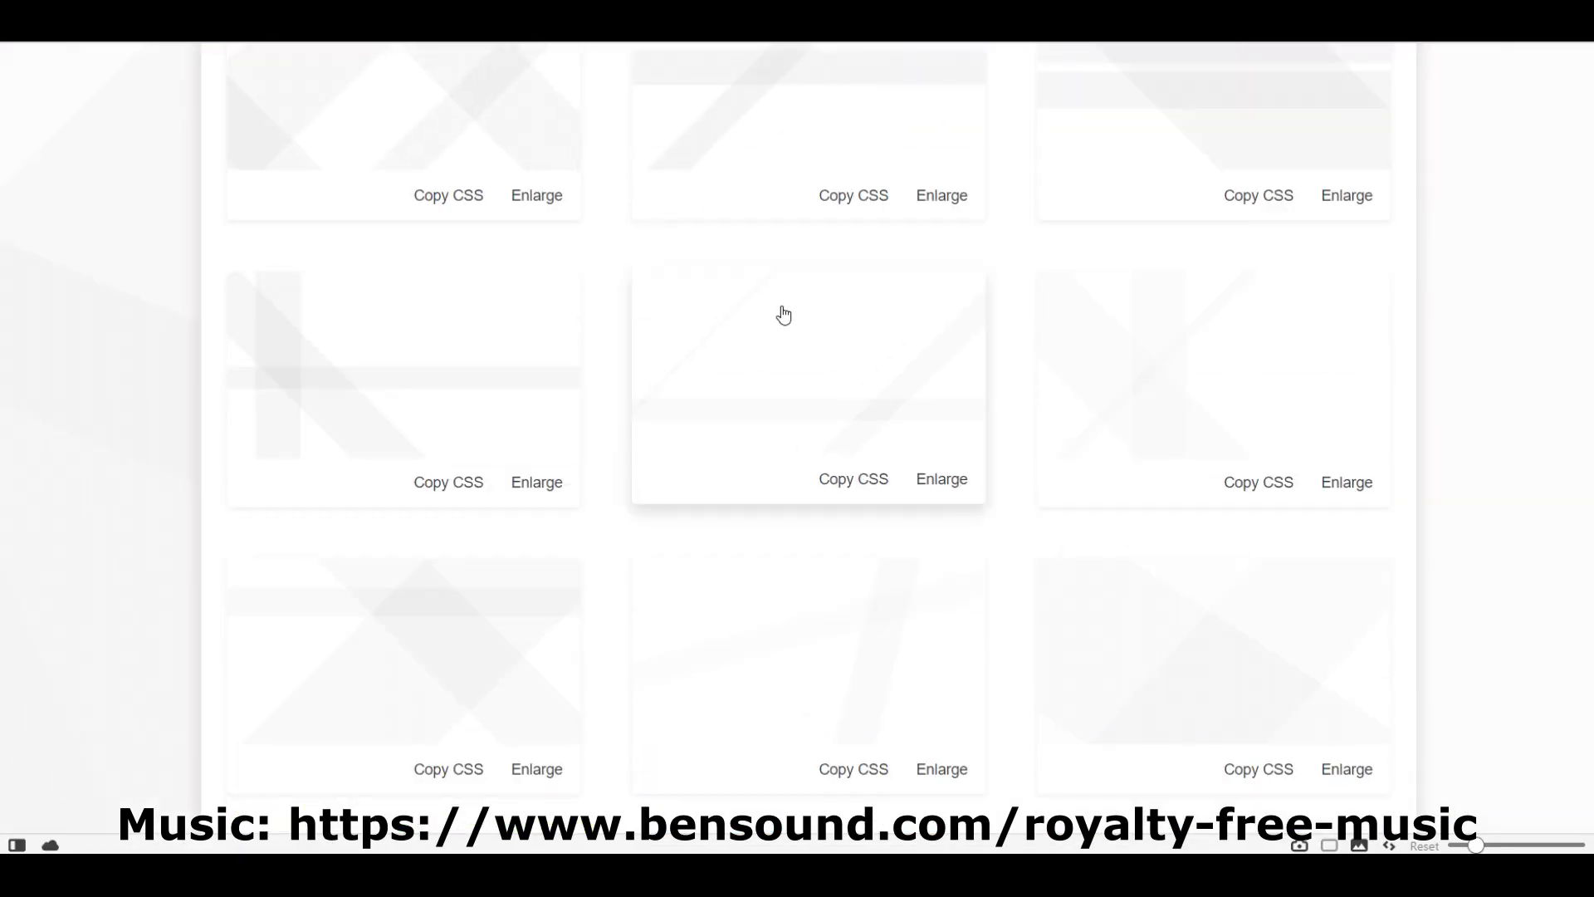
left_click(780, 313)
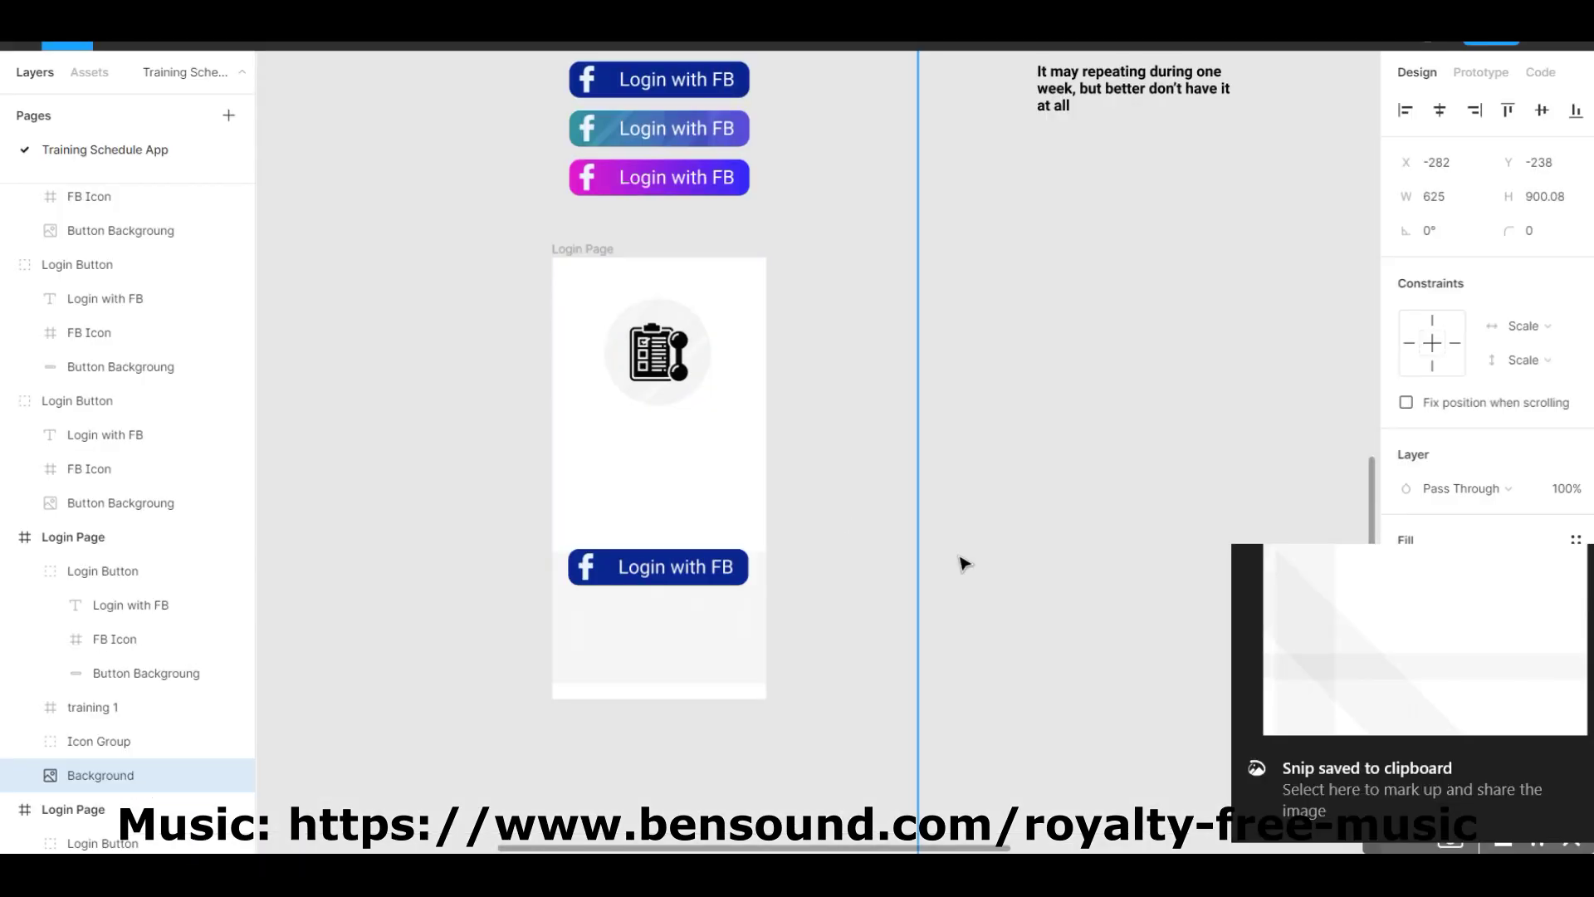
scroll(747, 415, "down", 2)
left_click(1008, 526)
key("ctrl+plus")
left_click(509, 691)
left_click_drag(741, 457, 1200, 503)
key("Escape")
key("ctrl+plus")
scroll(1145, 546, "up", 5)
Move the purple gradient Login with FB button into the login page.
left_click(683, 526)
left_click_drag(684, 526, 816, 452)
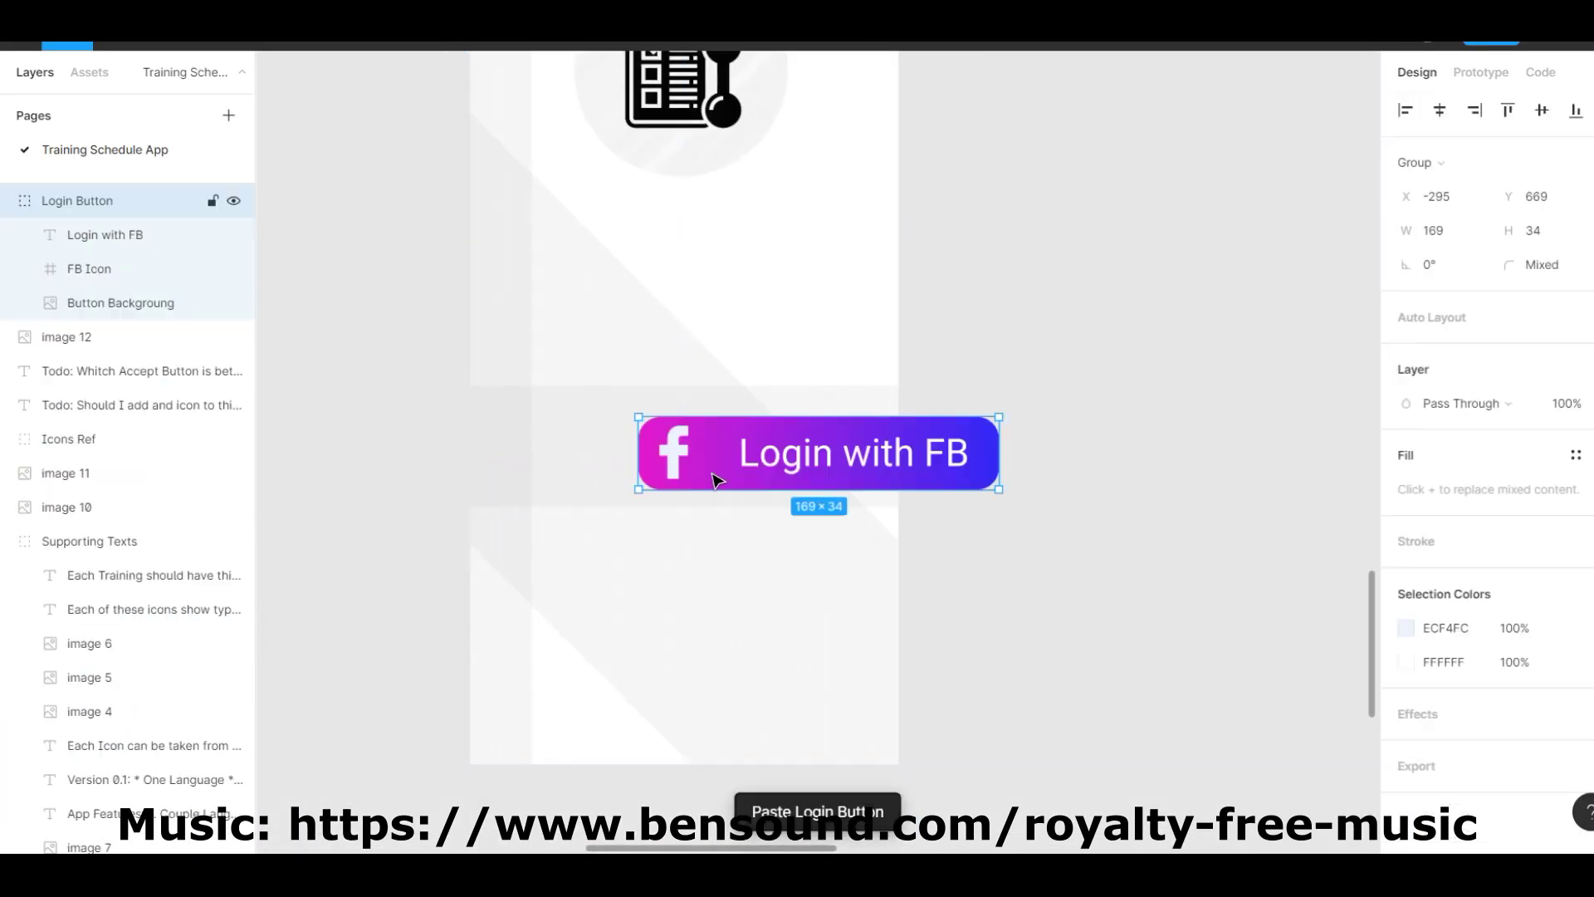
key("ctrl+minus")
scroll(764, 764, "up", 3)
left_click(979, 740)
scroll(979, 740, "down", 2)
scroll(1089, 609, "up", 3)
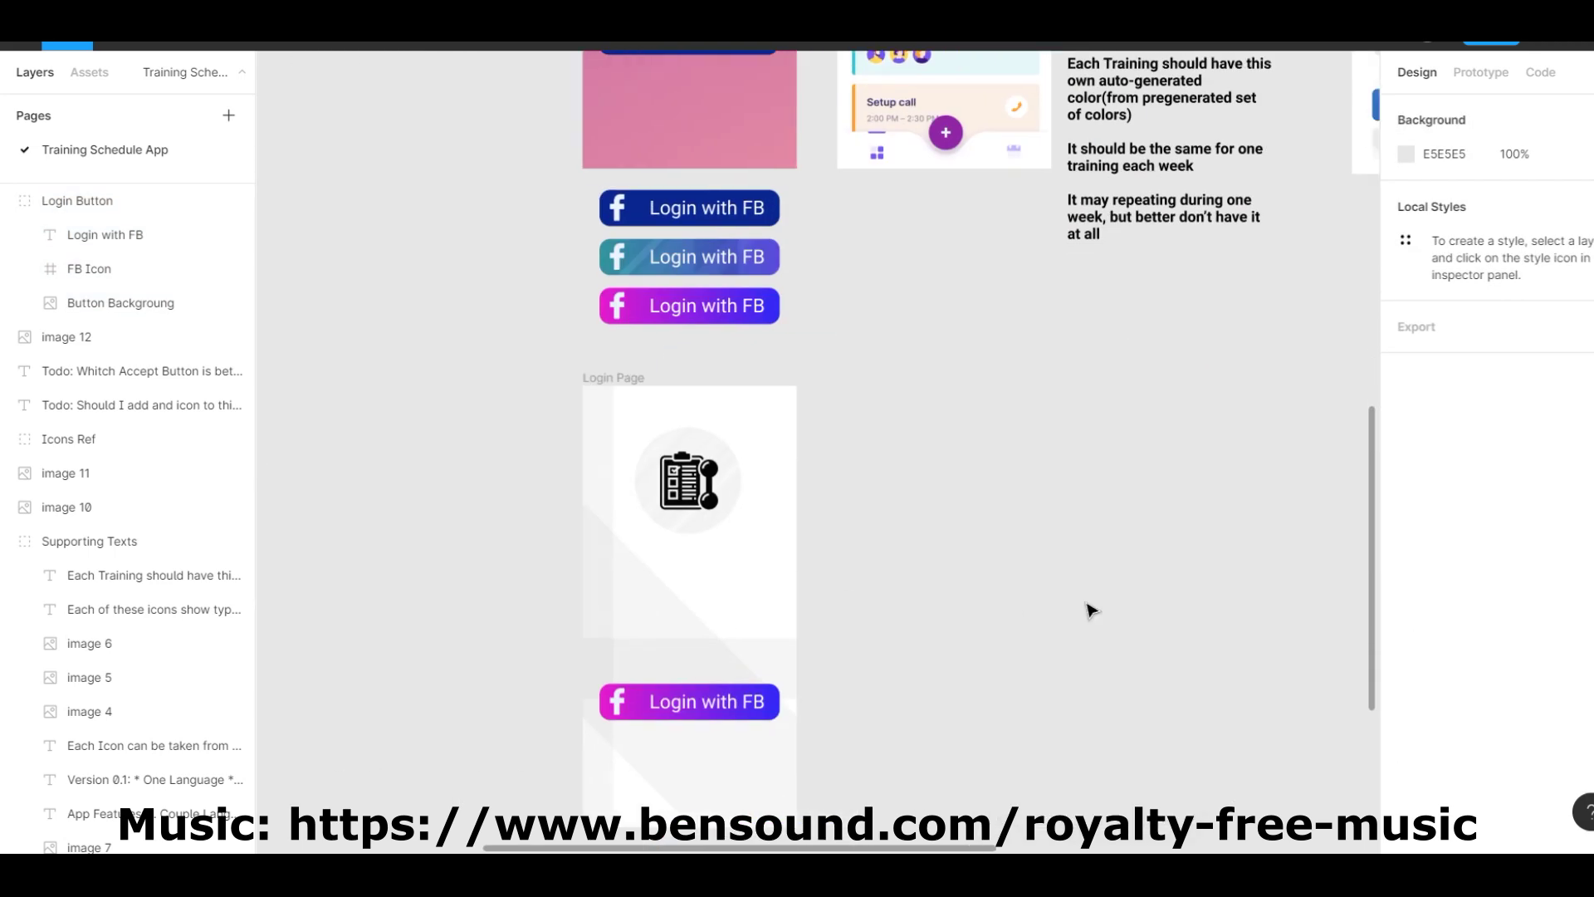
scroll(562, 703, "right", 1)
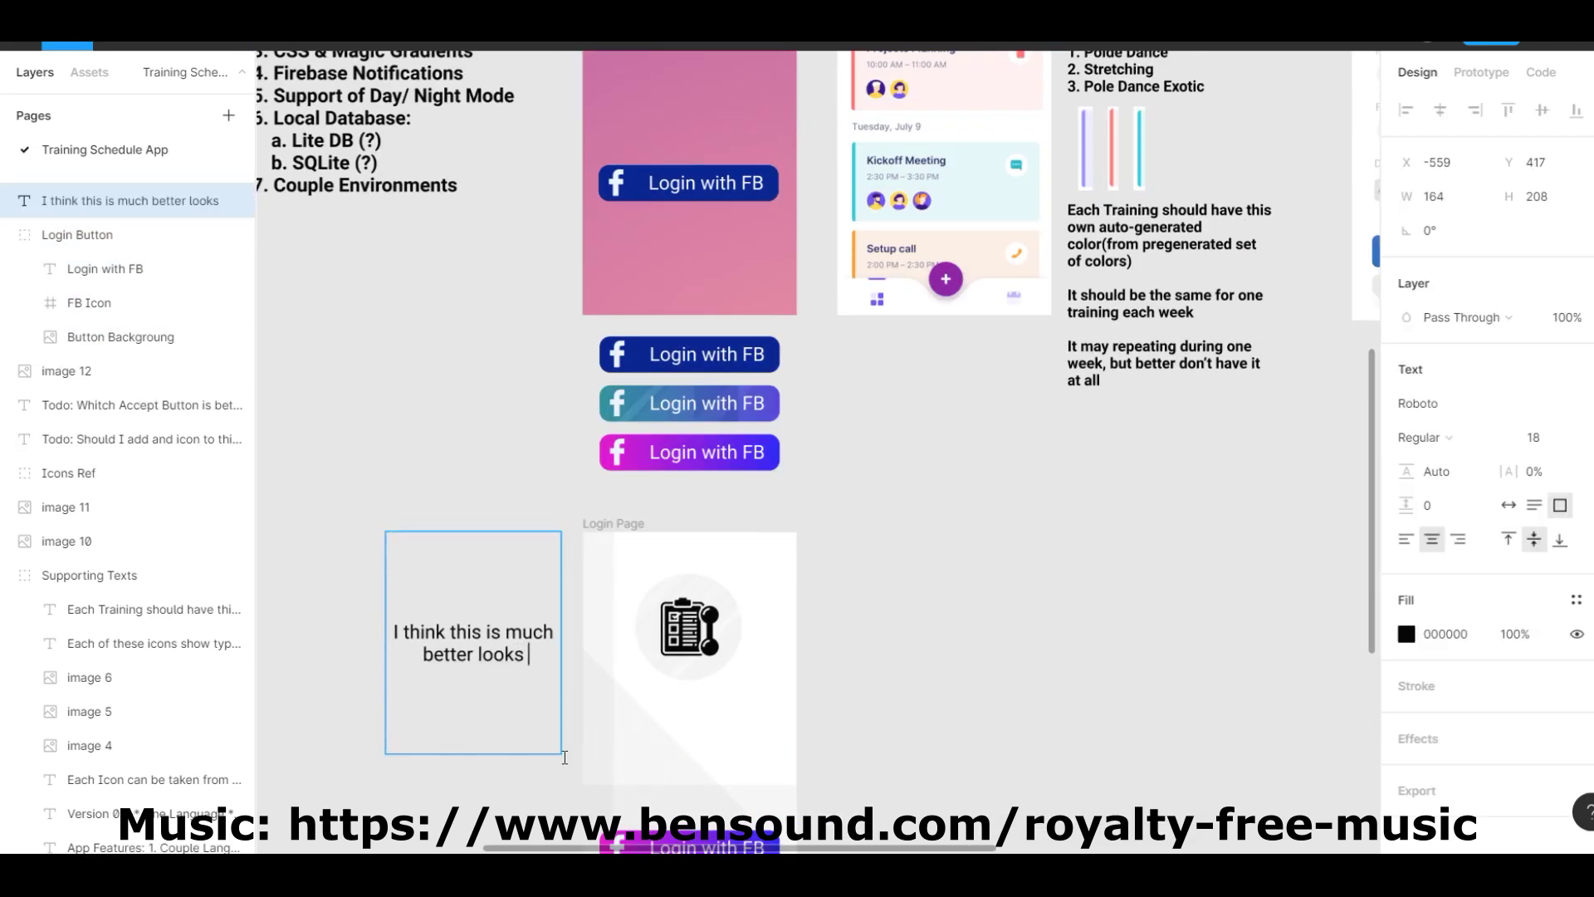
scroll(944, 623, "down", 3)
Finish the note preferring the gradient button and rename the frame to Login Page 2.
key("ctrl+minus")
left_click(8, 235)
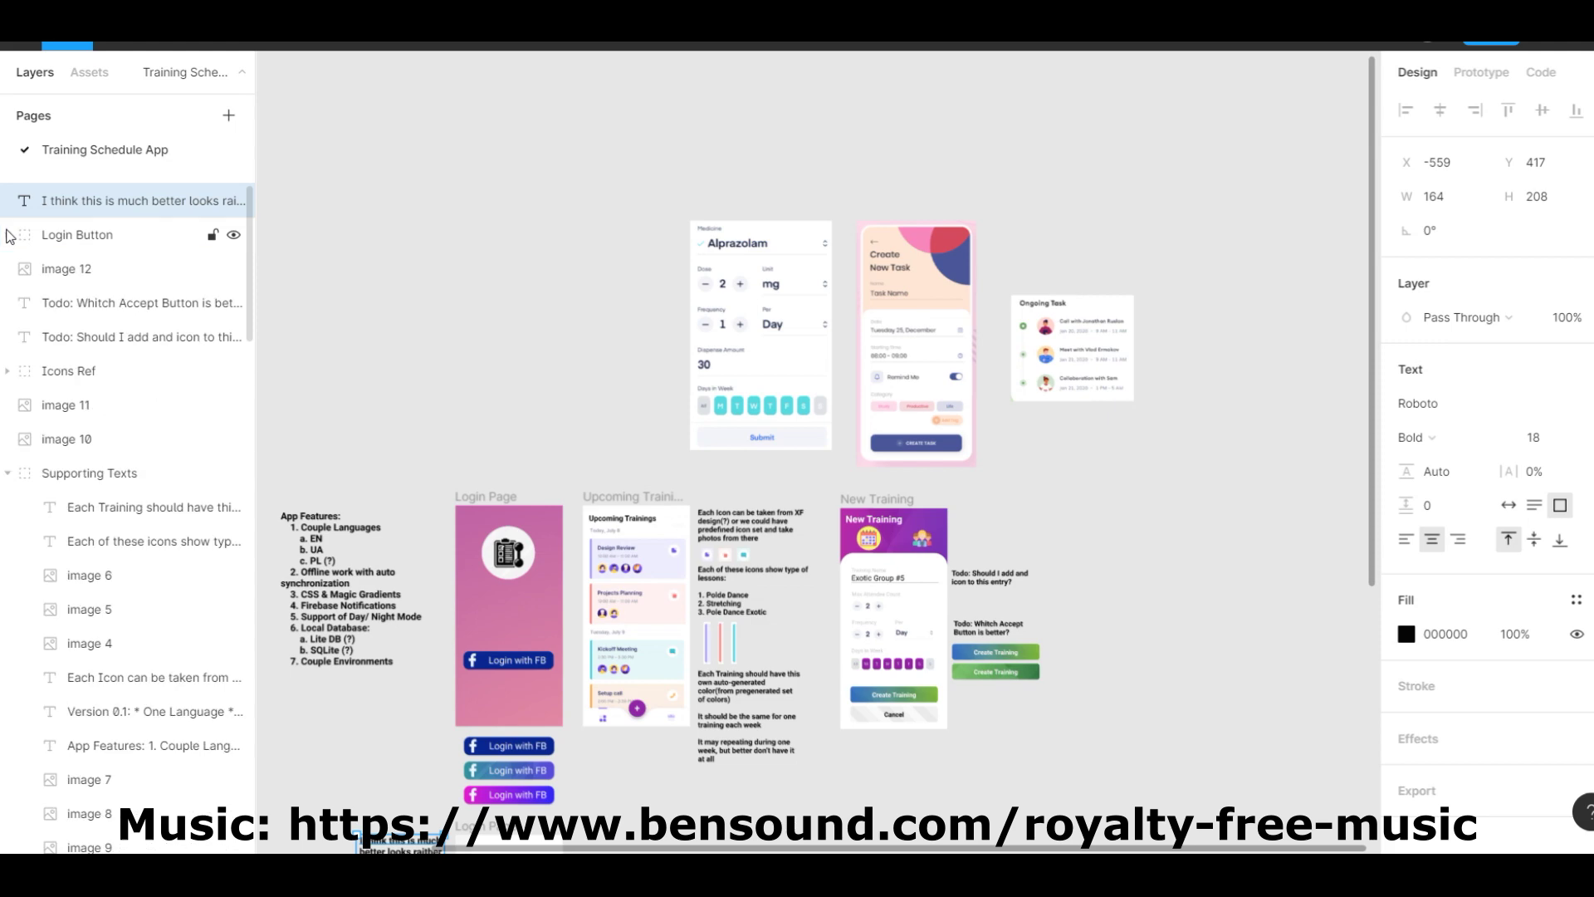
left_click(12, 679)
double_click(108, 751)
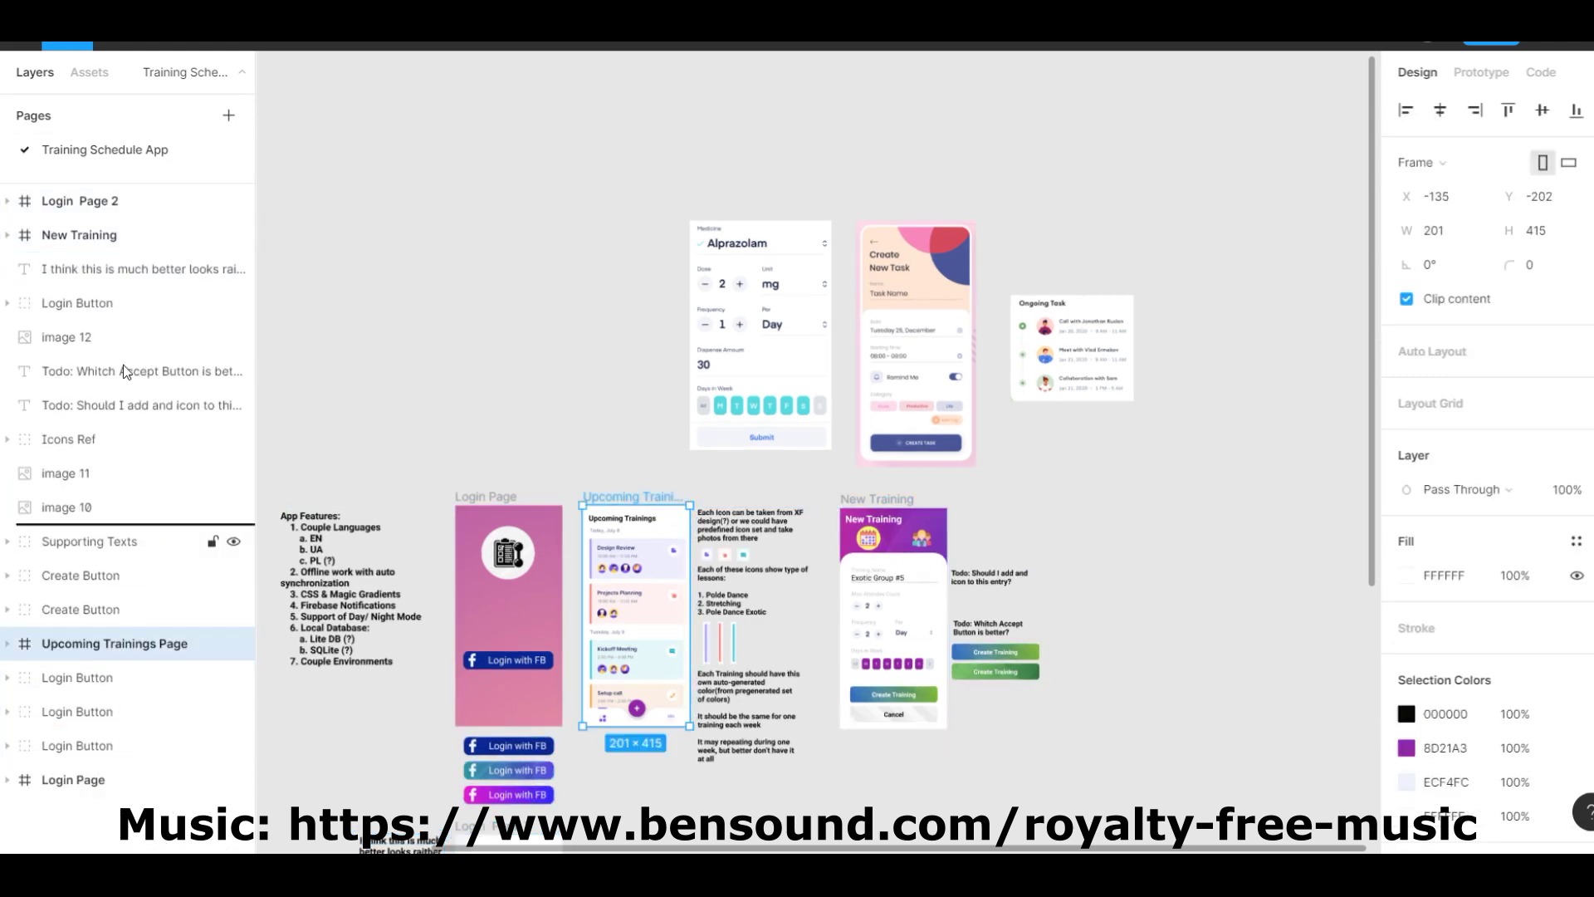
left_click(1114, 580)
scroll(1114, 581, "up", 3)
Paste a New Training copy as New Attendee and move the yellow circle behind the people icon.
key("ctrl+v")
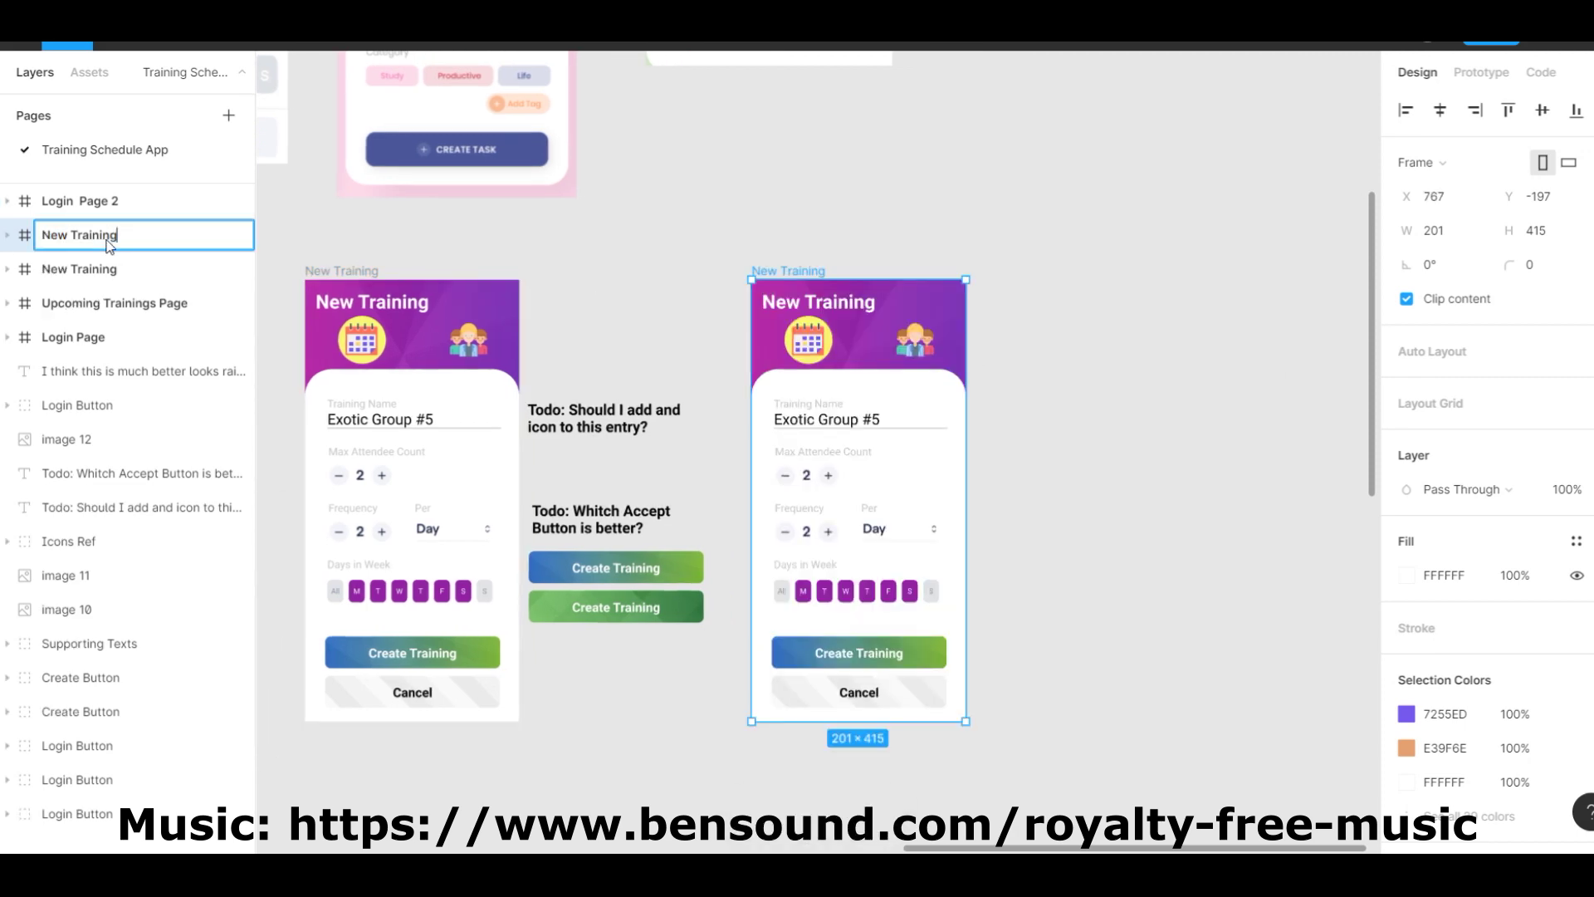
left_click(7, 235)
scroll(98, 651, "up", 3)
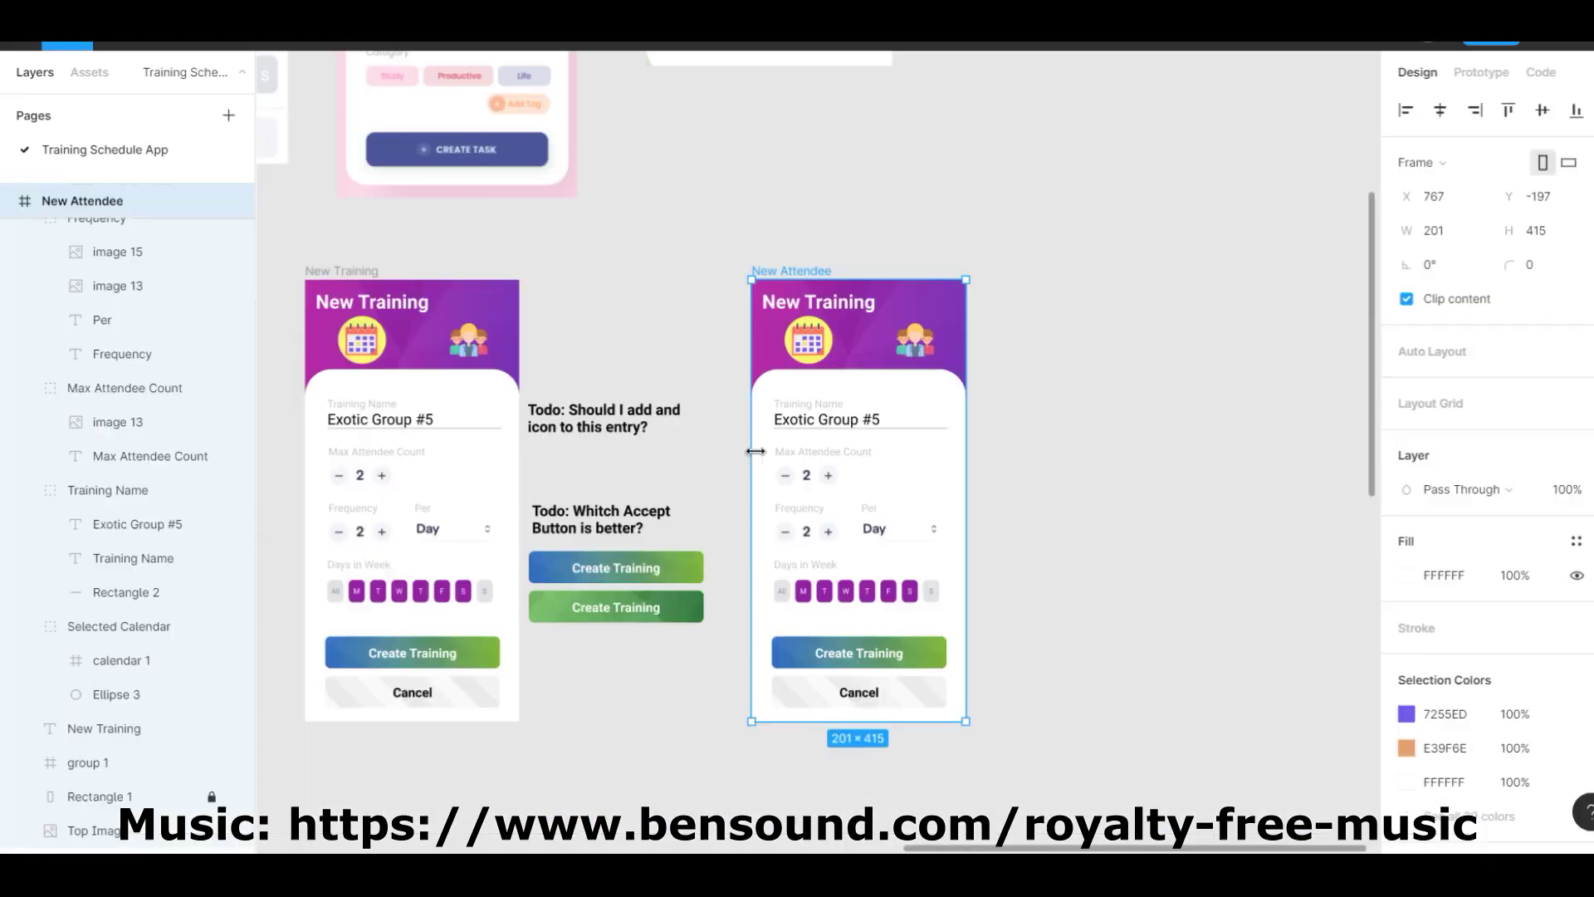
left_click(845, 302)
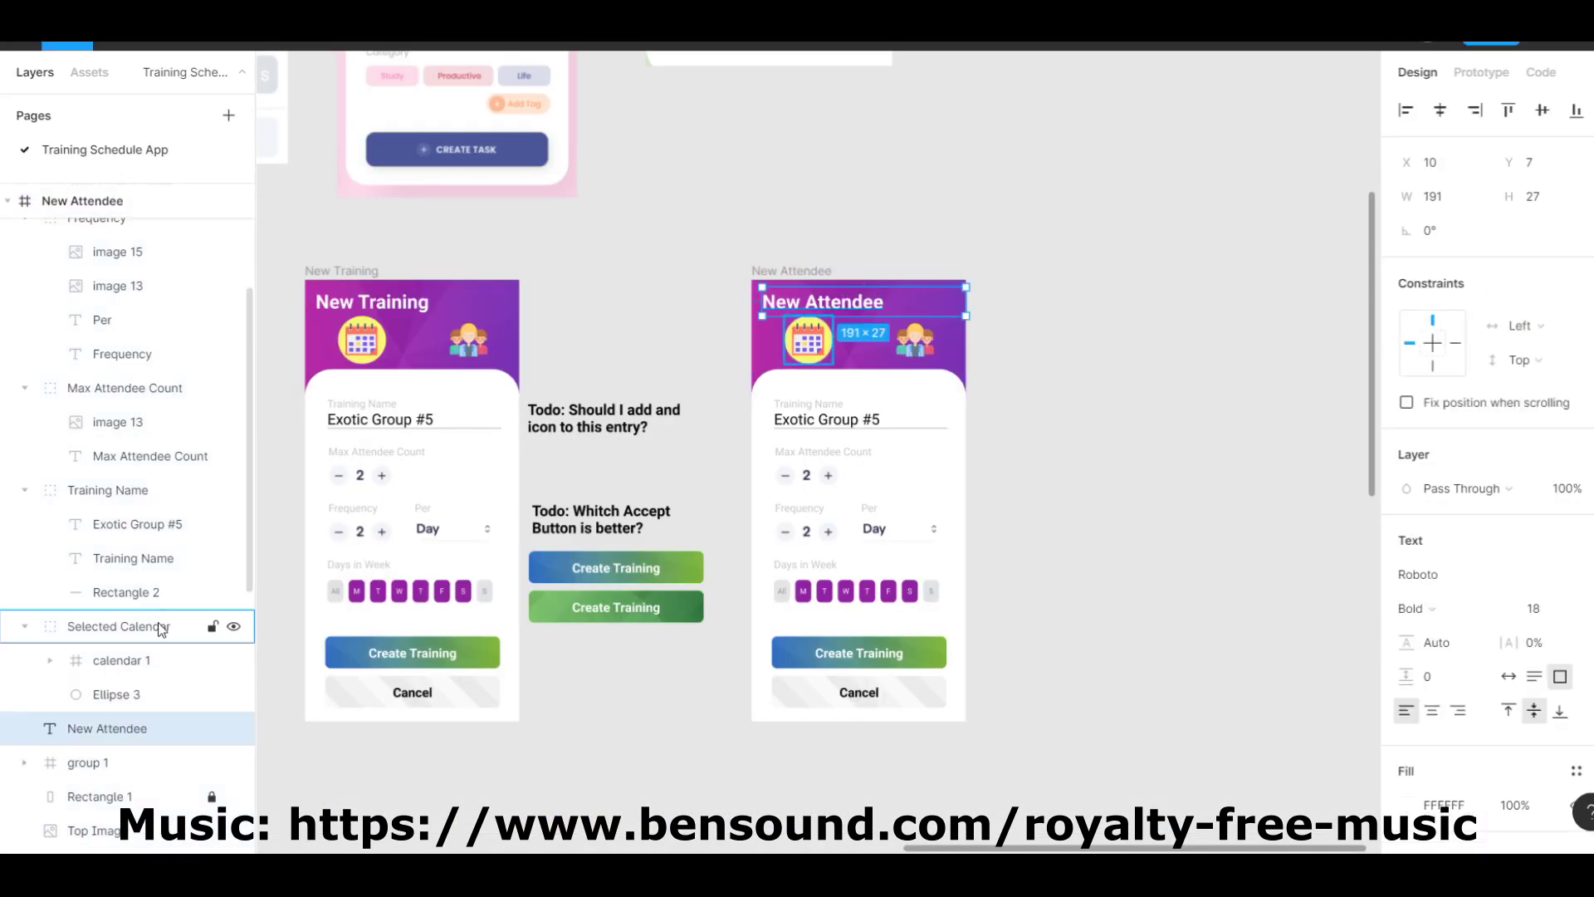
left_click(123, 696)
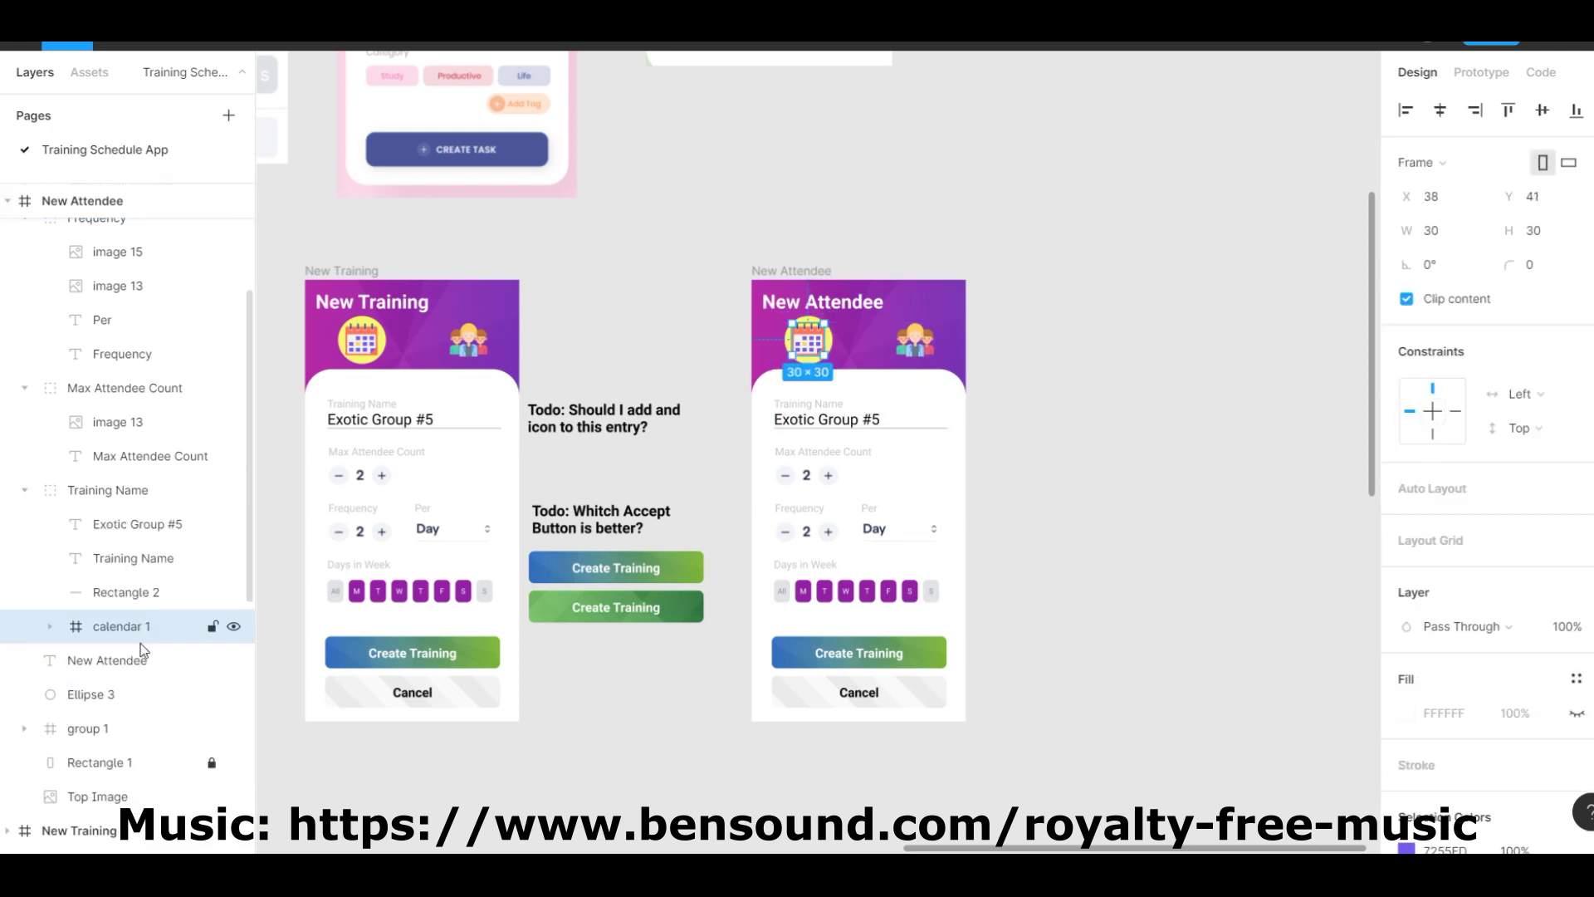
double_click(828, 342)
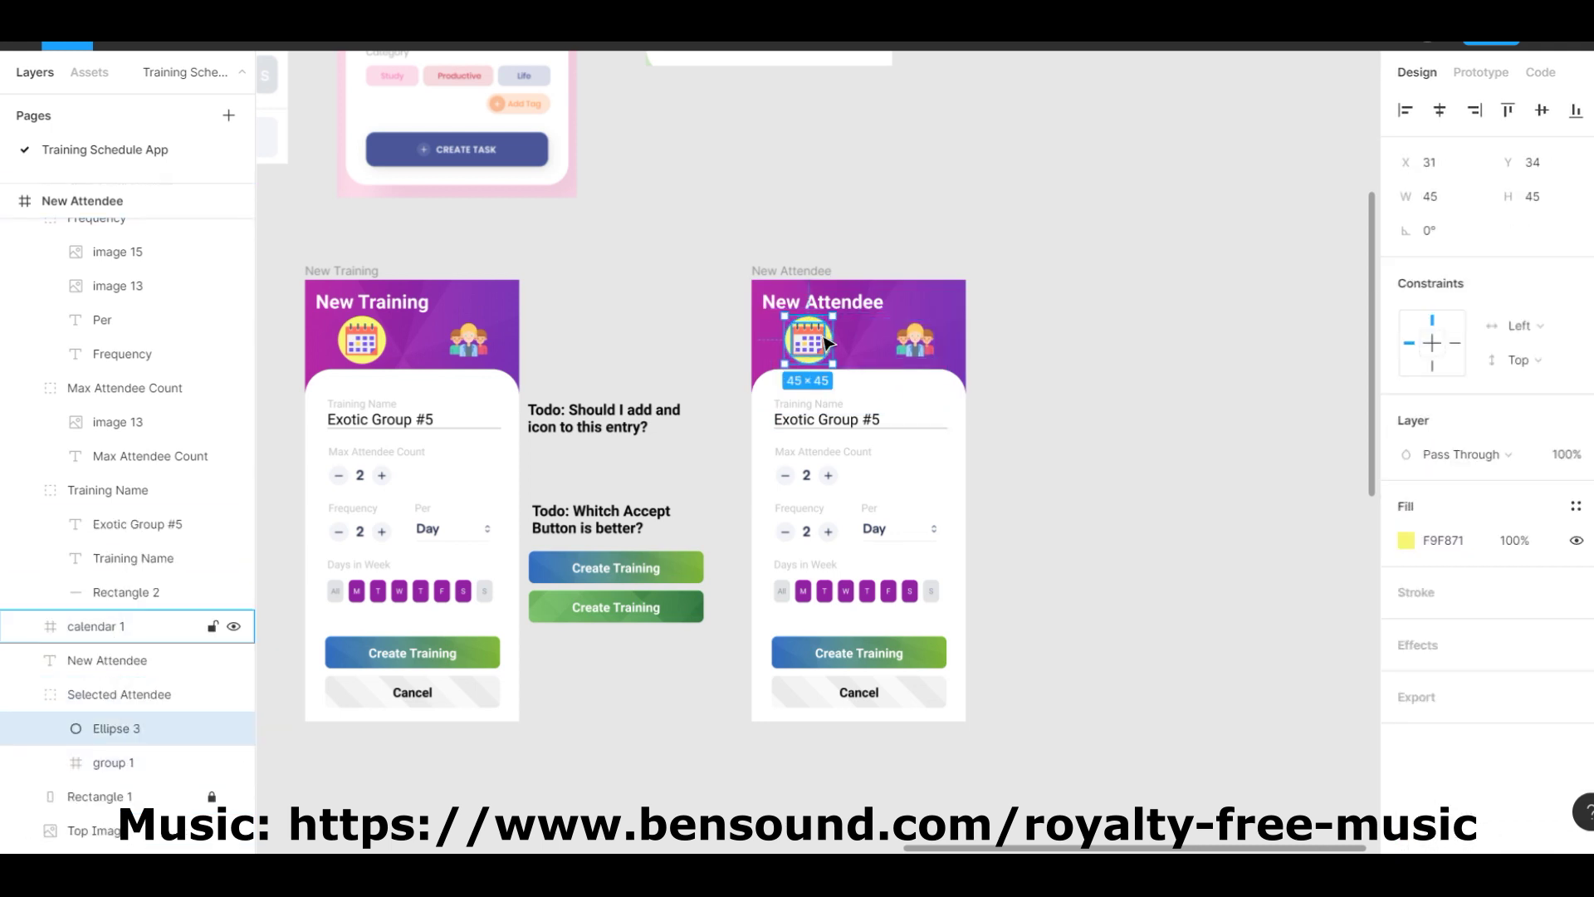
key("ctrl+[")
scroll(920, 361, "up", 3)
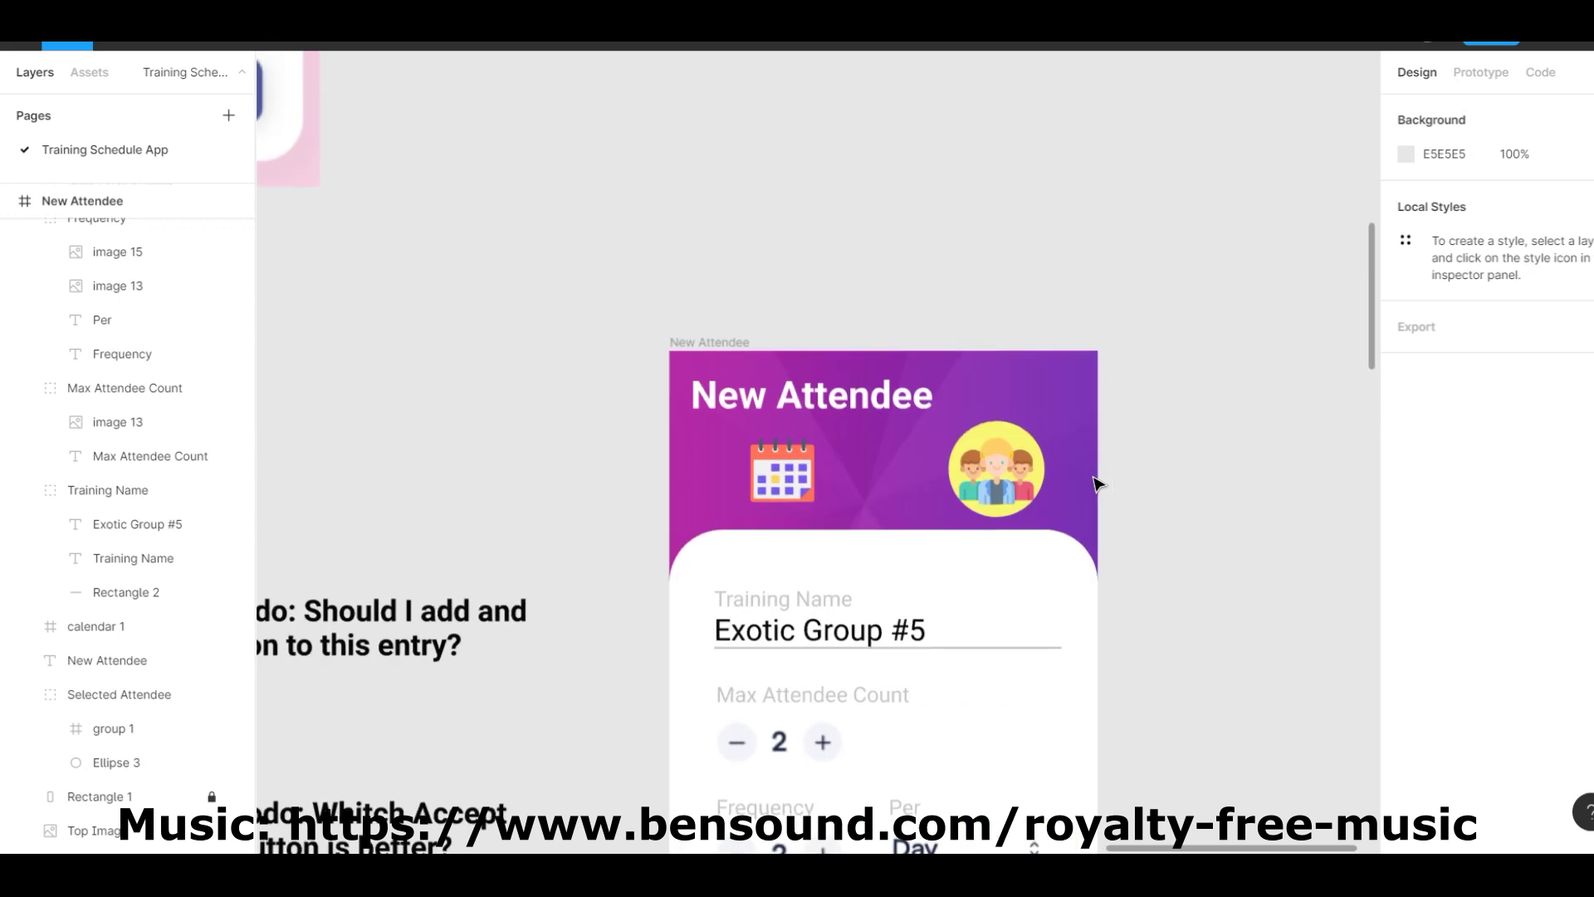
Pick a new header gradient from the Diamonds collection and start editing the Training Name label.
double_click(1077, 392)
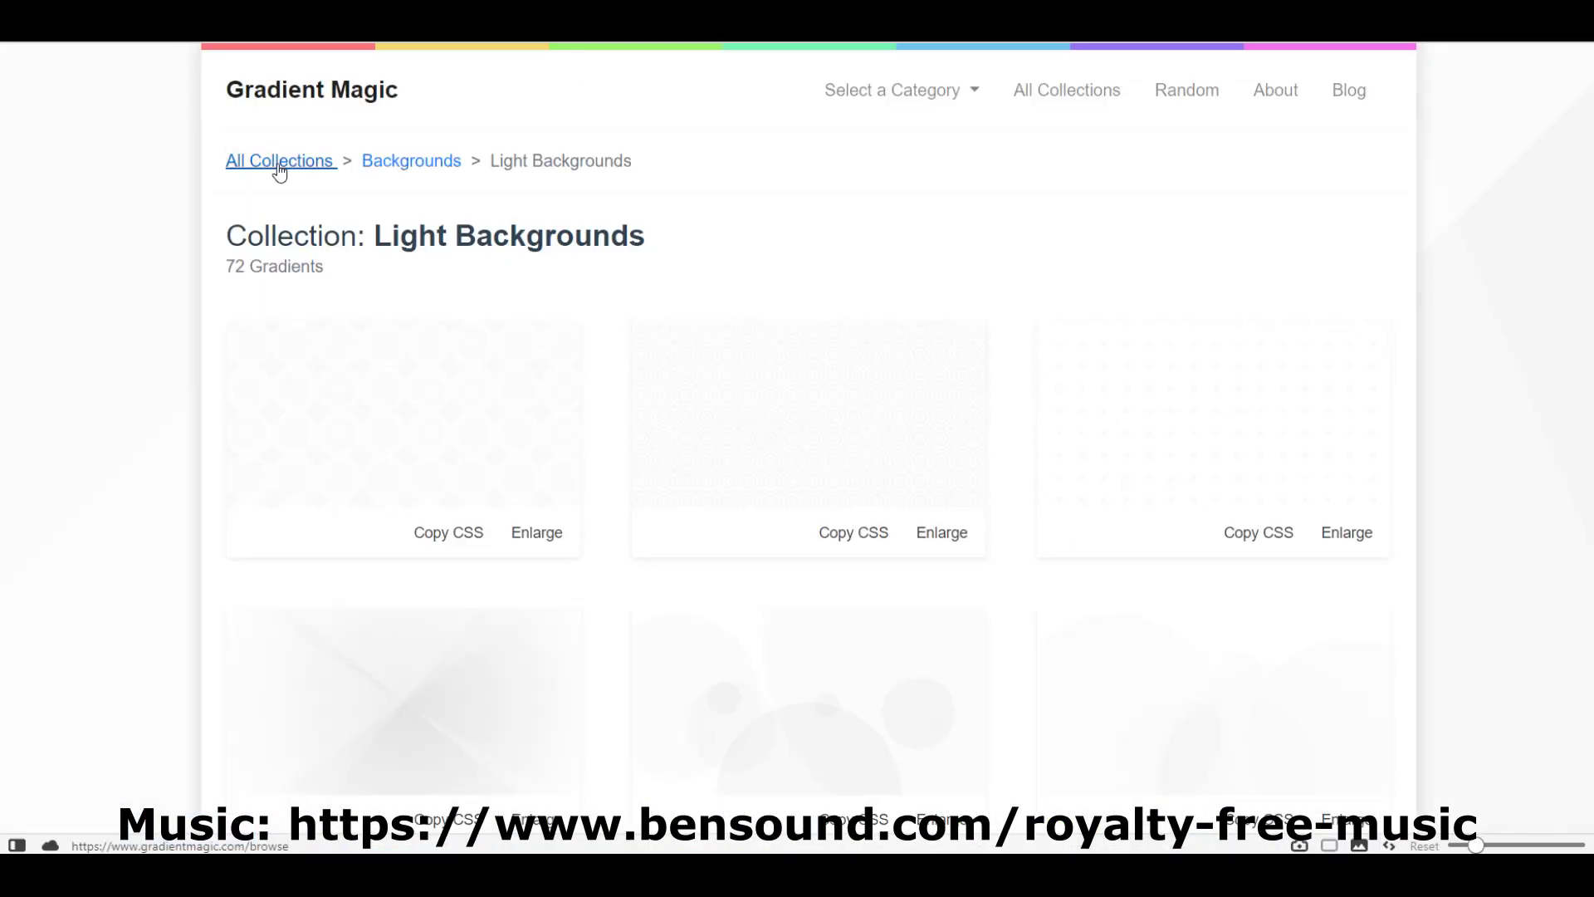
left_click(224, 163)
scroll(872, 359, "down", 5)
left_click(872, 359)
scroll(1393, 564, "down", 5)
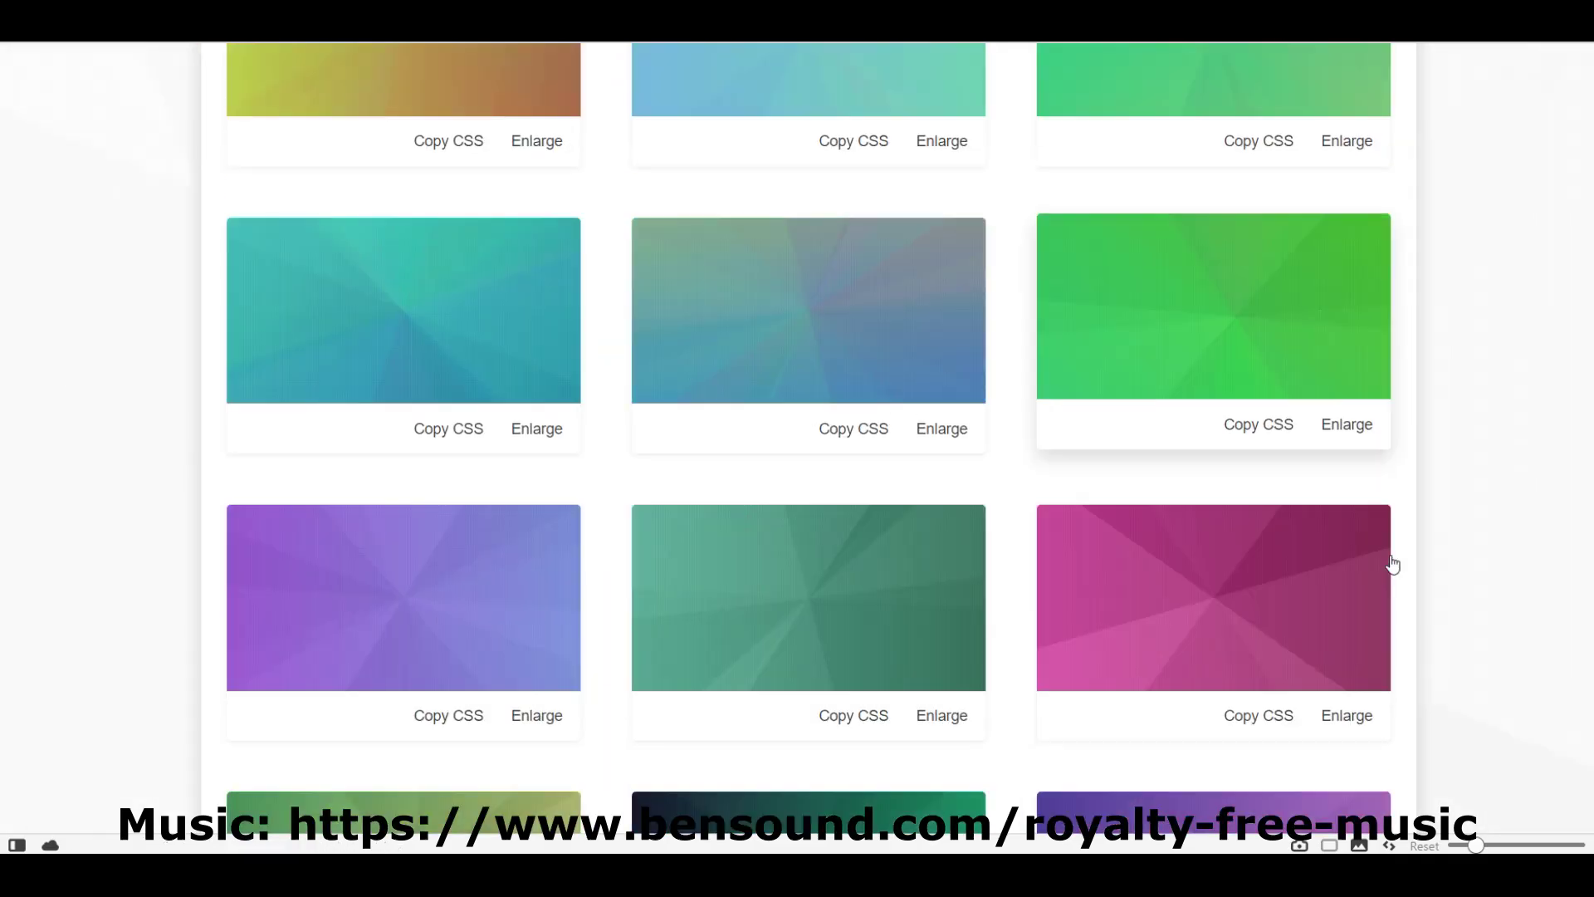
scroll(918, 651, "down", 5)
left_click(918, 651)
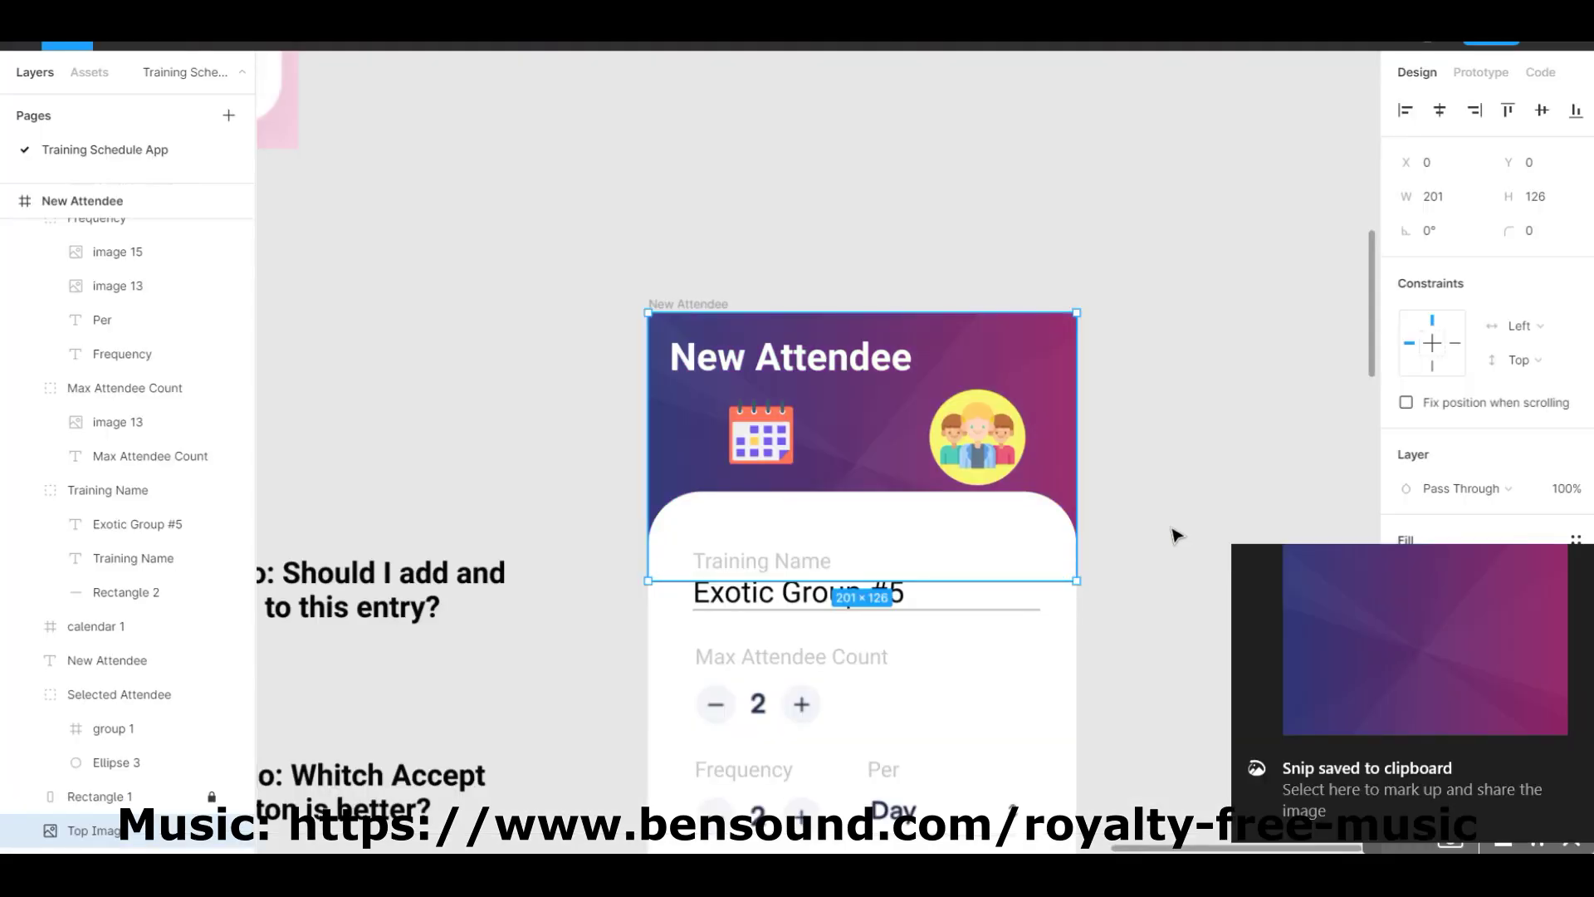
scroll(1174, 533, "left", 5)
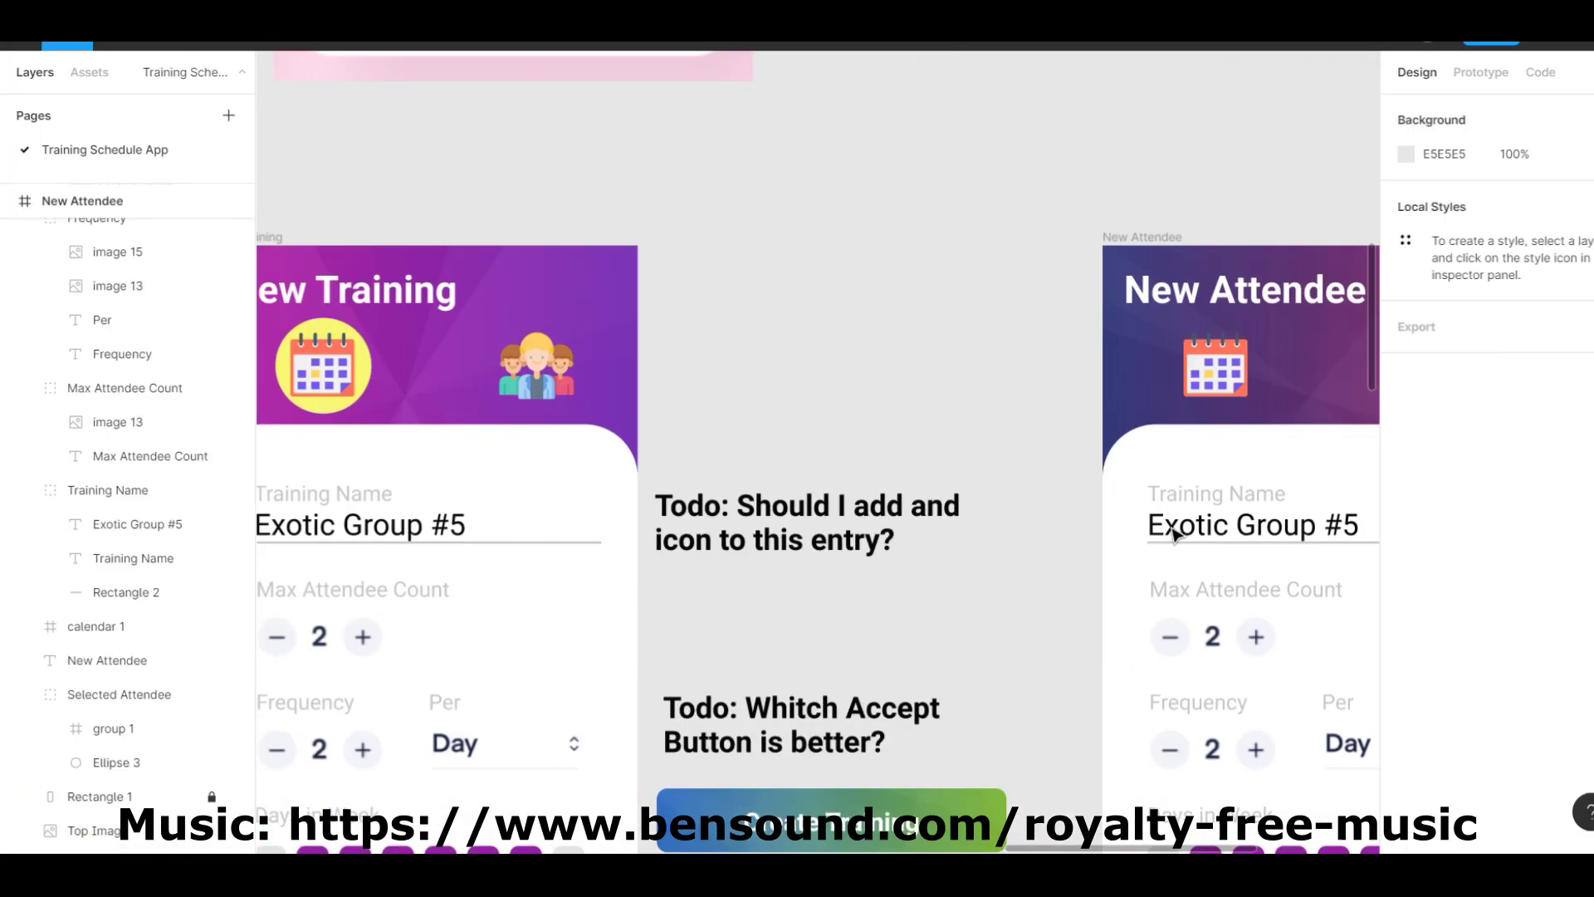
scroll(1175, 534, "right", 3)
double_click(1090, 496)
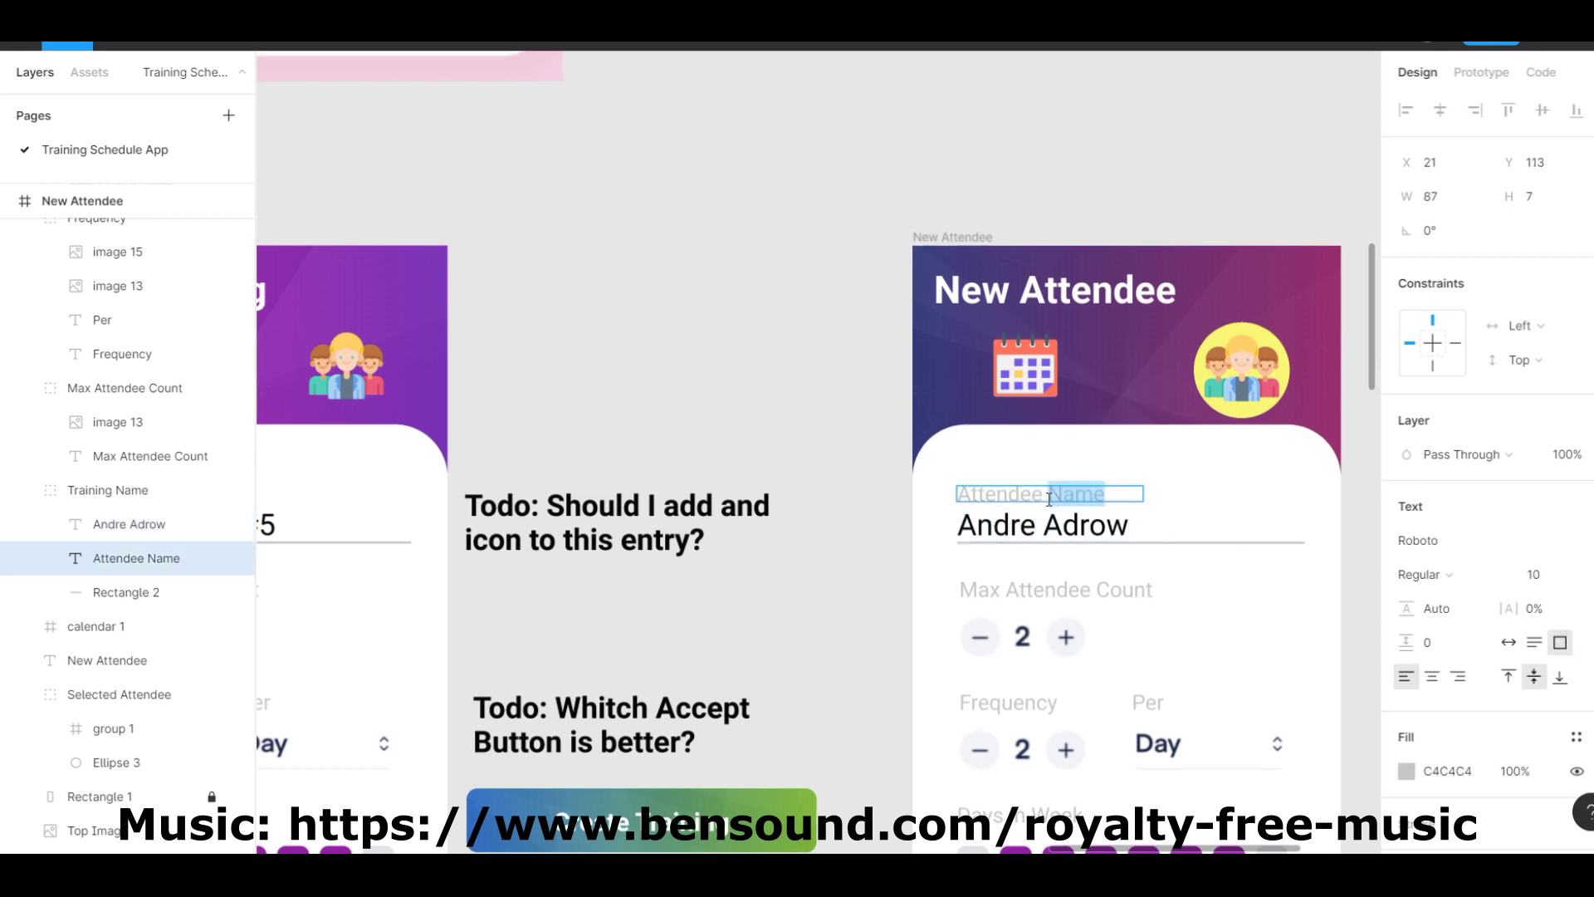
Delete and restore the Max Attendee Count field, then retype its label as Month Payment.
left_click(1135, 591)
key("Delete")
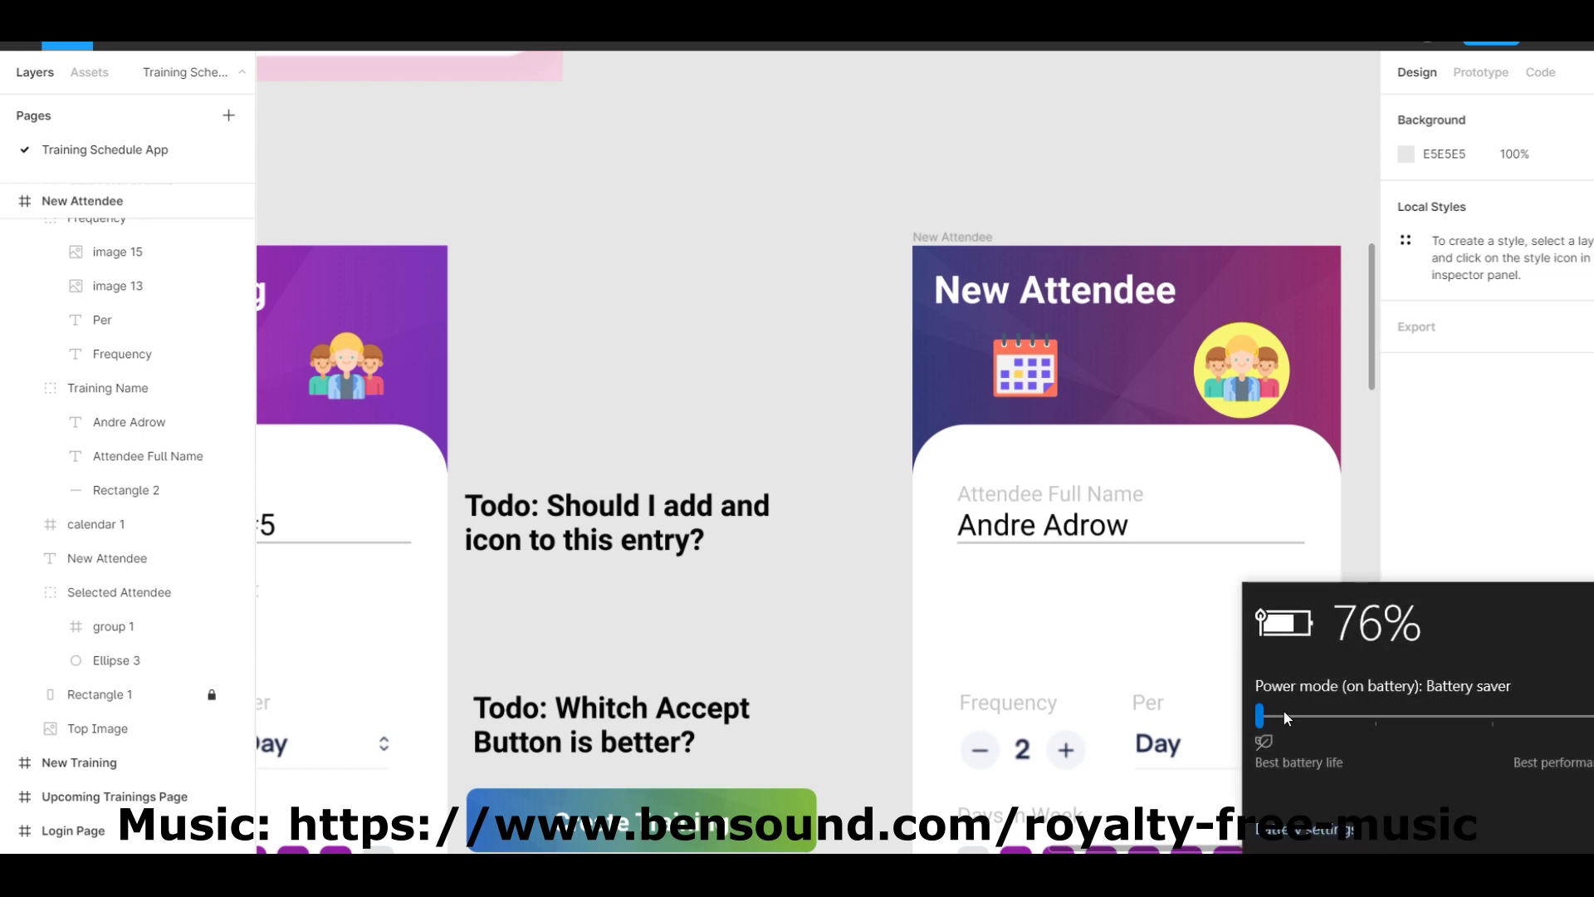
scroll(1121, 498, "down", 3)
left_click(1114, 449)
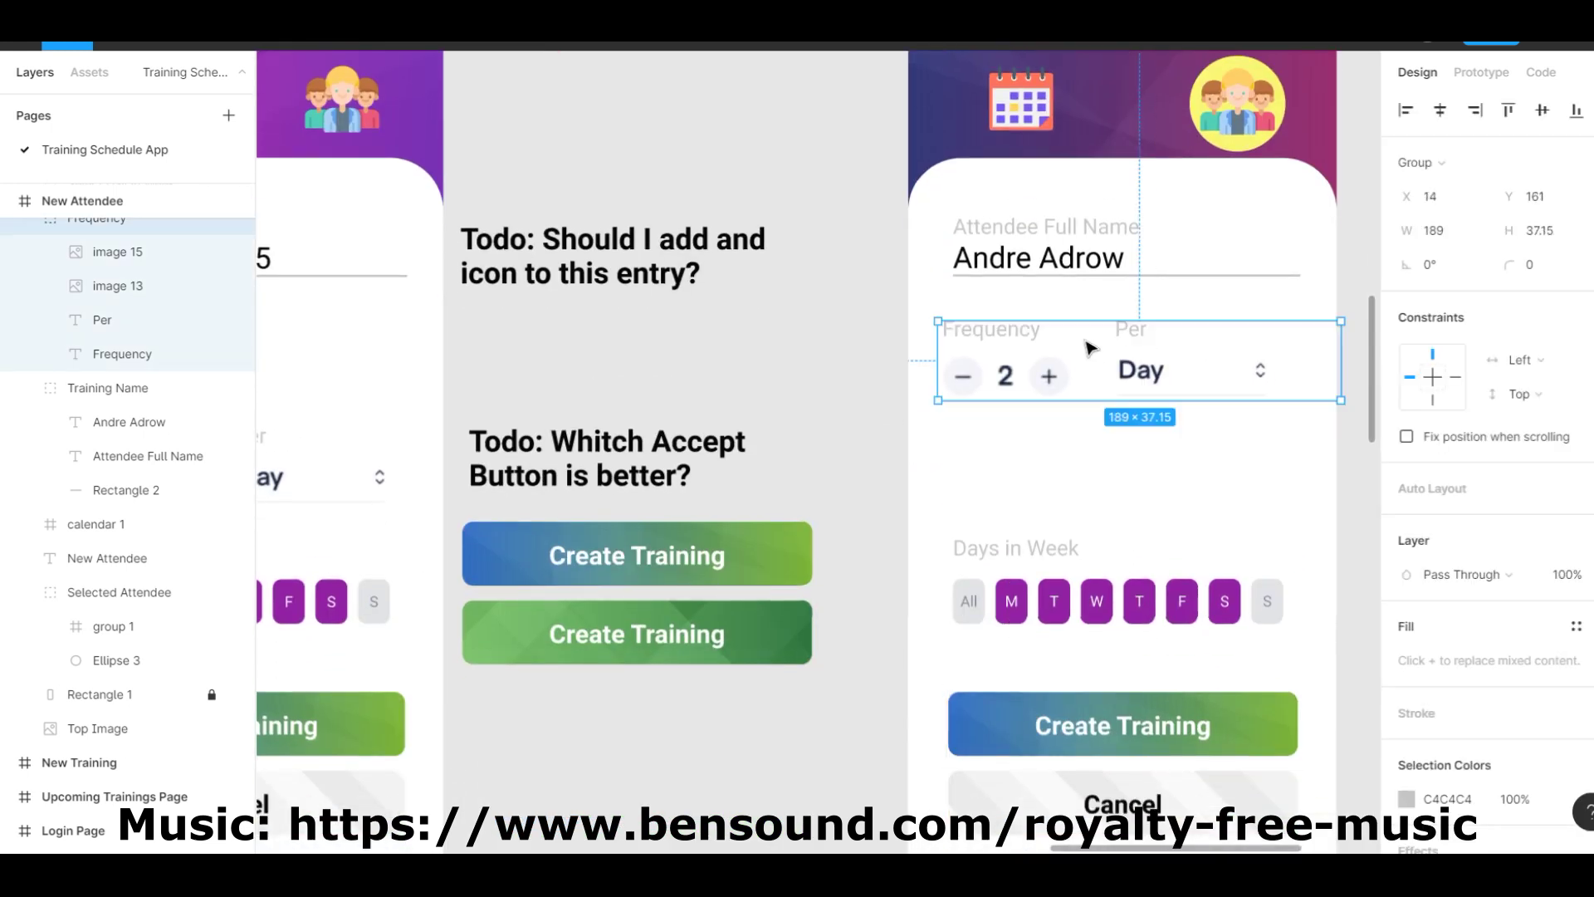
key("ctrl+z")
double_click(1083, 327)
type("Month Payment")
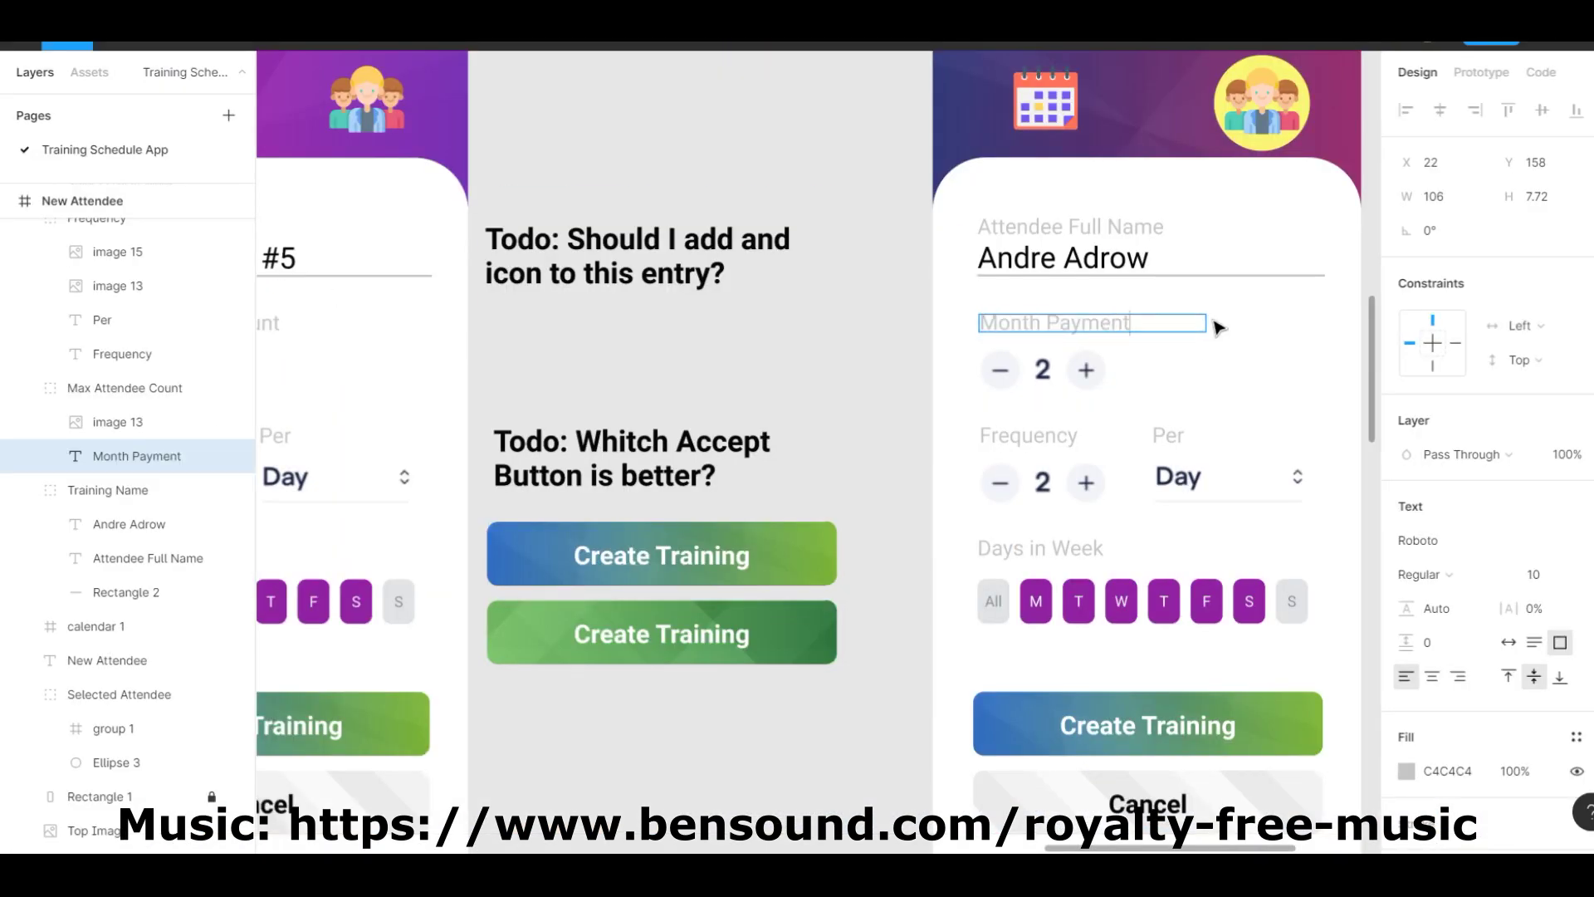
Remove the Month Payment field and relabel the copied Frequency row as Payment.
left_click(1104, 450)
key("ctrl+z")
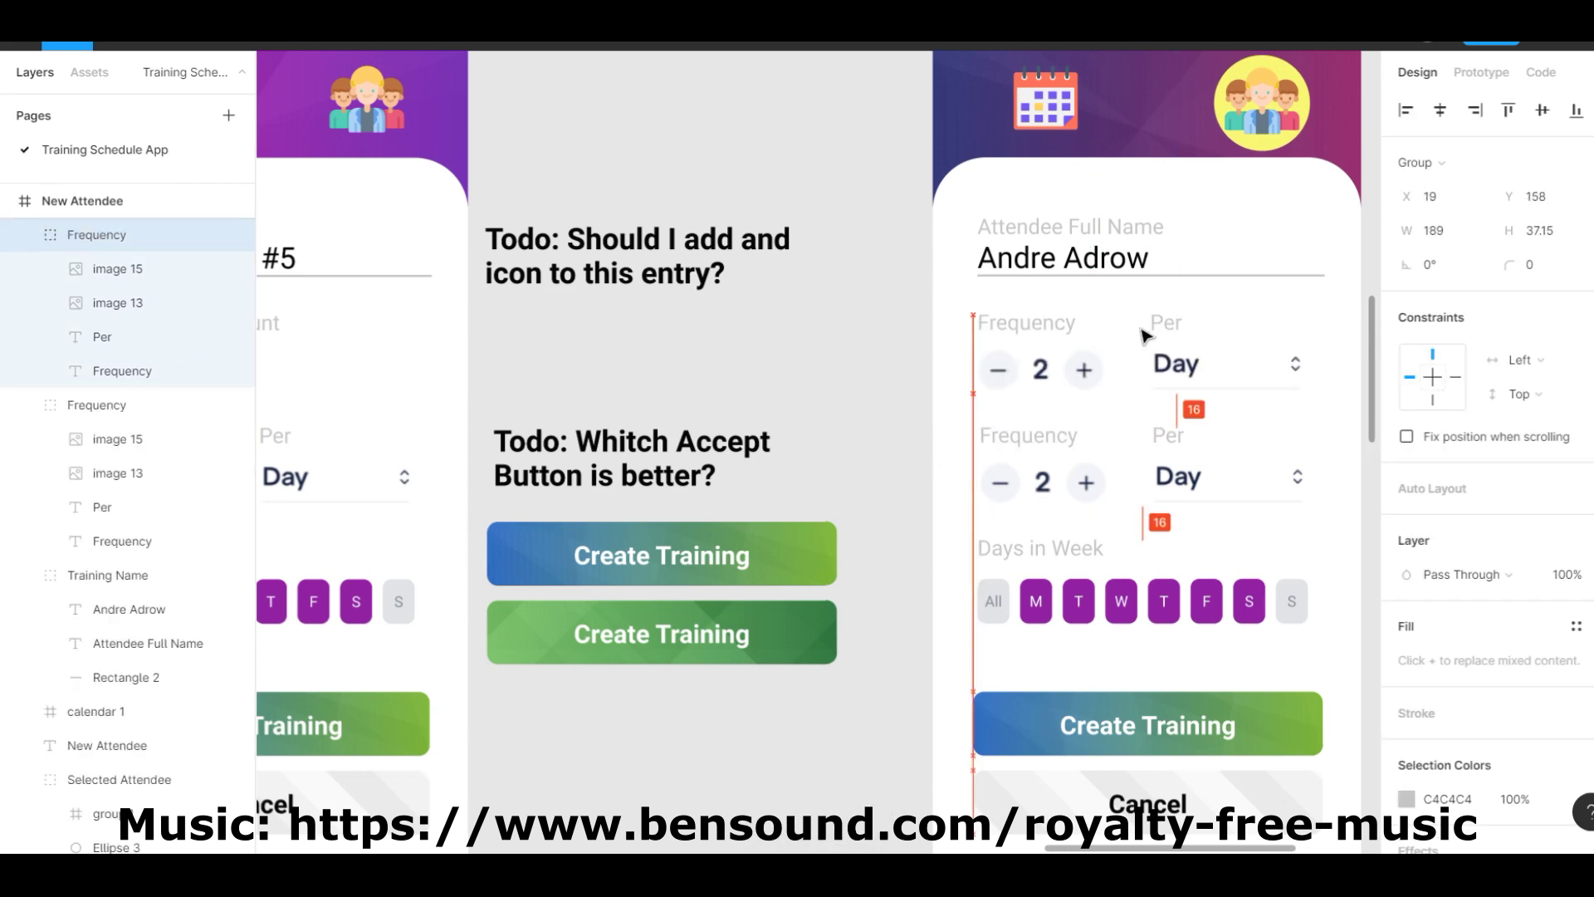
double_click(1038, 327)
type("Payment")
Pan across the canvas to the Login Page 2 frame and select it.
scroll(918, 355, "up", 10)
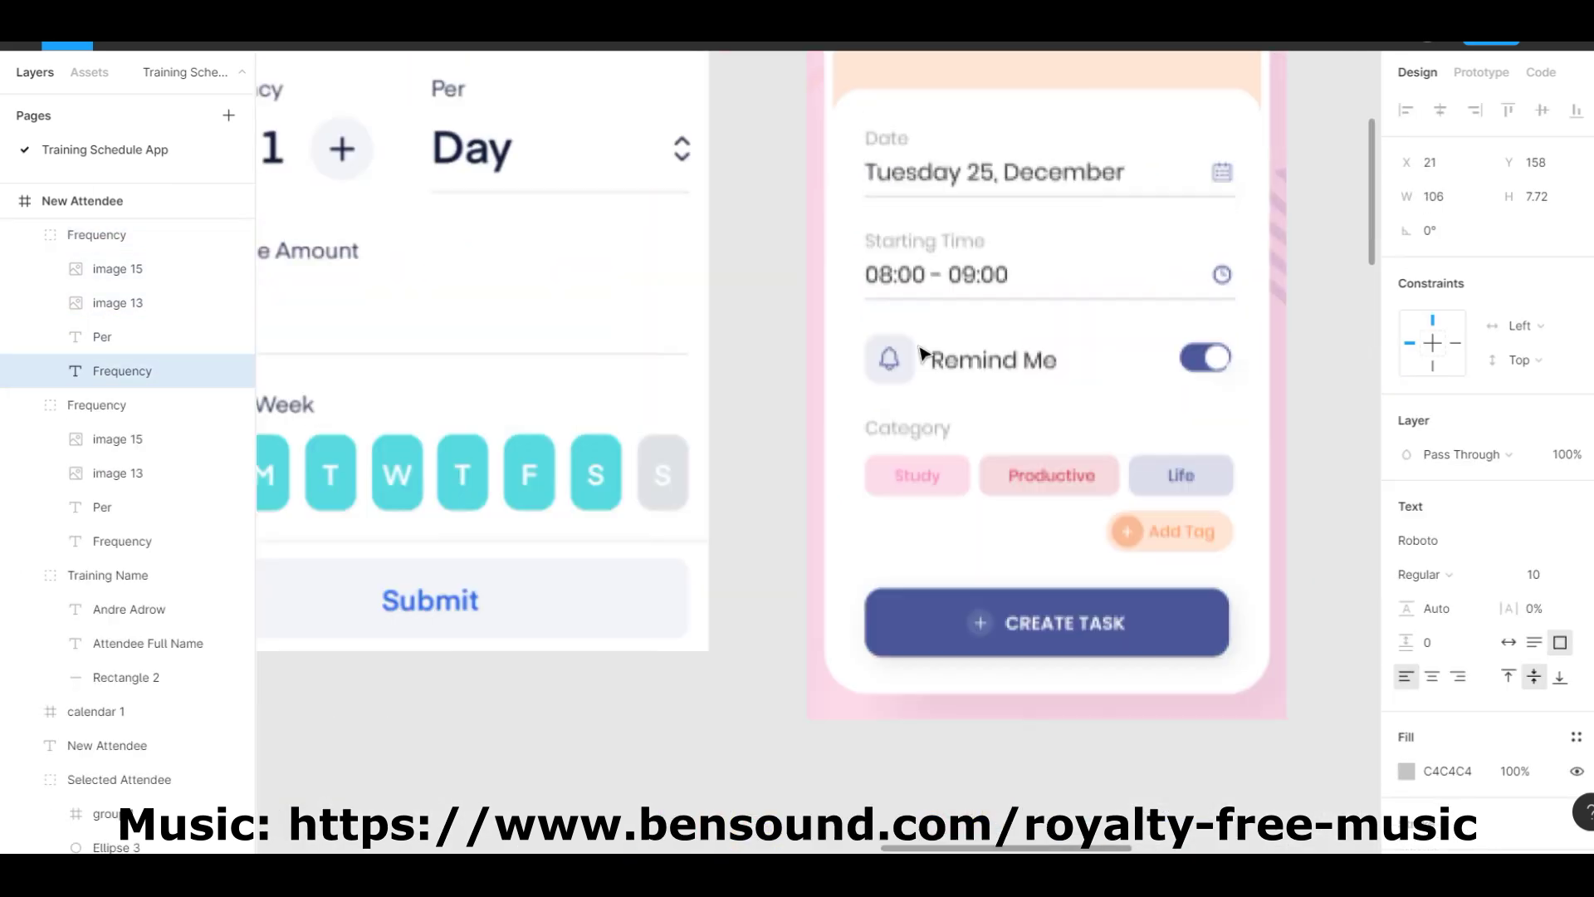
scroll(920, 353, "down", 10)
scroll(904, 449, "right", 5)
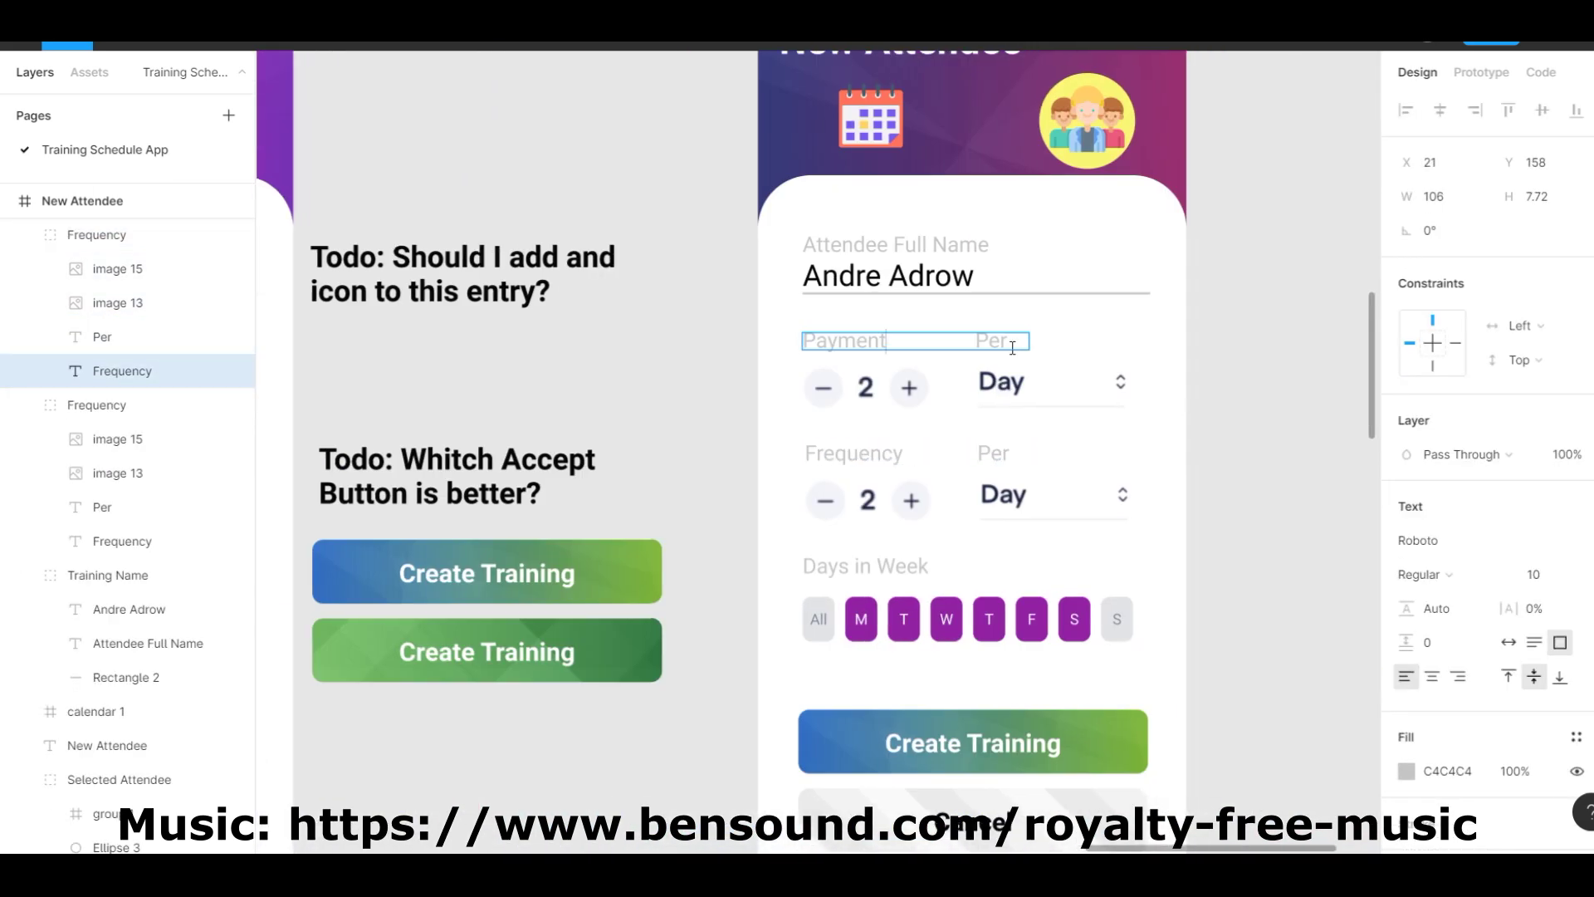
scroll(914, 374, "down", 3)
scroll(914, 373, "down", 5)
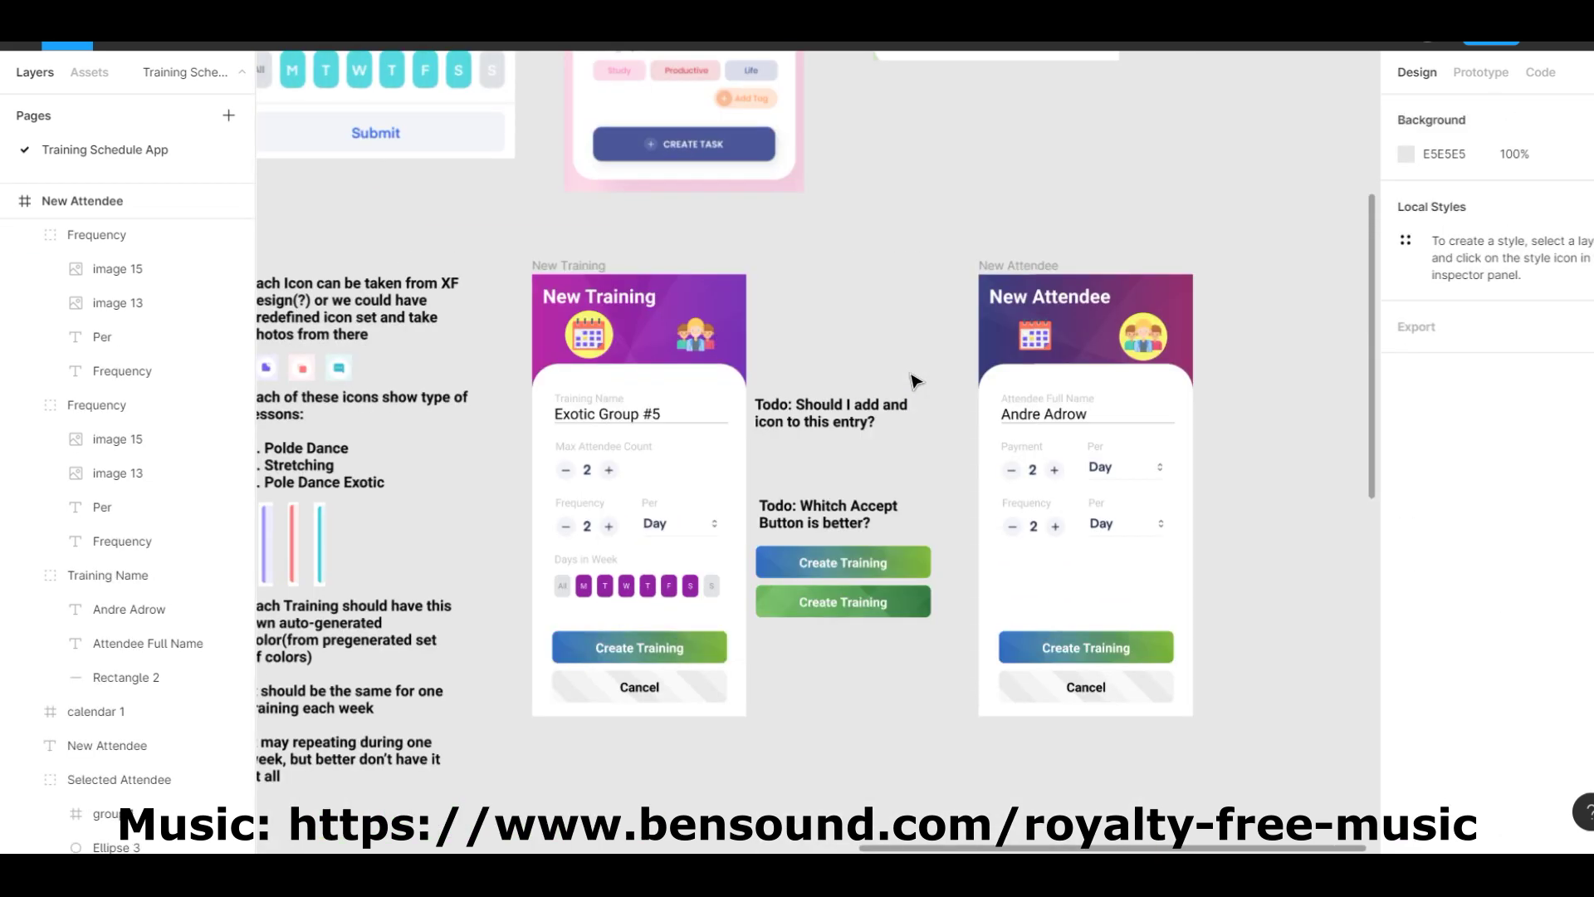
scroll(872, 315, "left", 10)
scroll(872, 315, "down", 8)
scroll(876, 318, "down", 2)
scroll(876, 318, "left", 1)
left_click(587, 272)
scroll(561, 526, "right", 3)
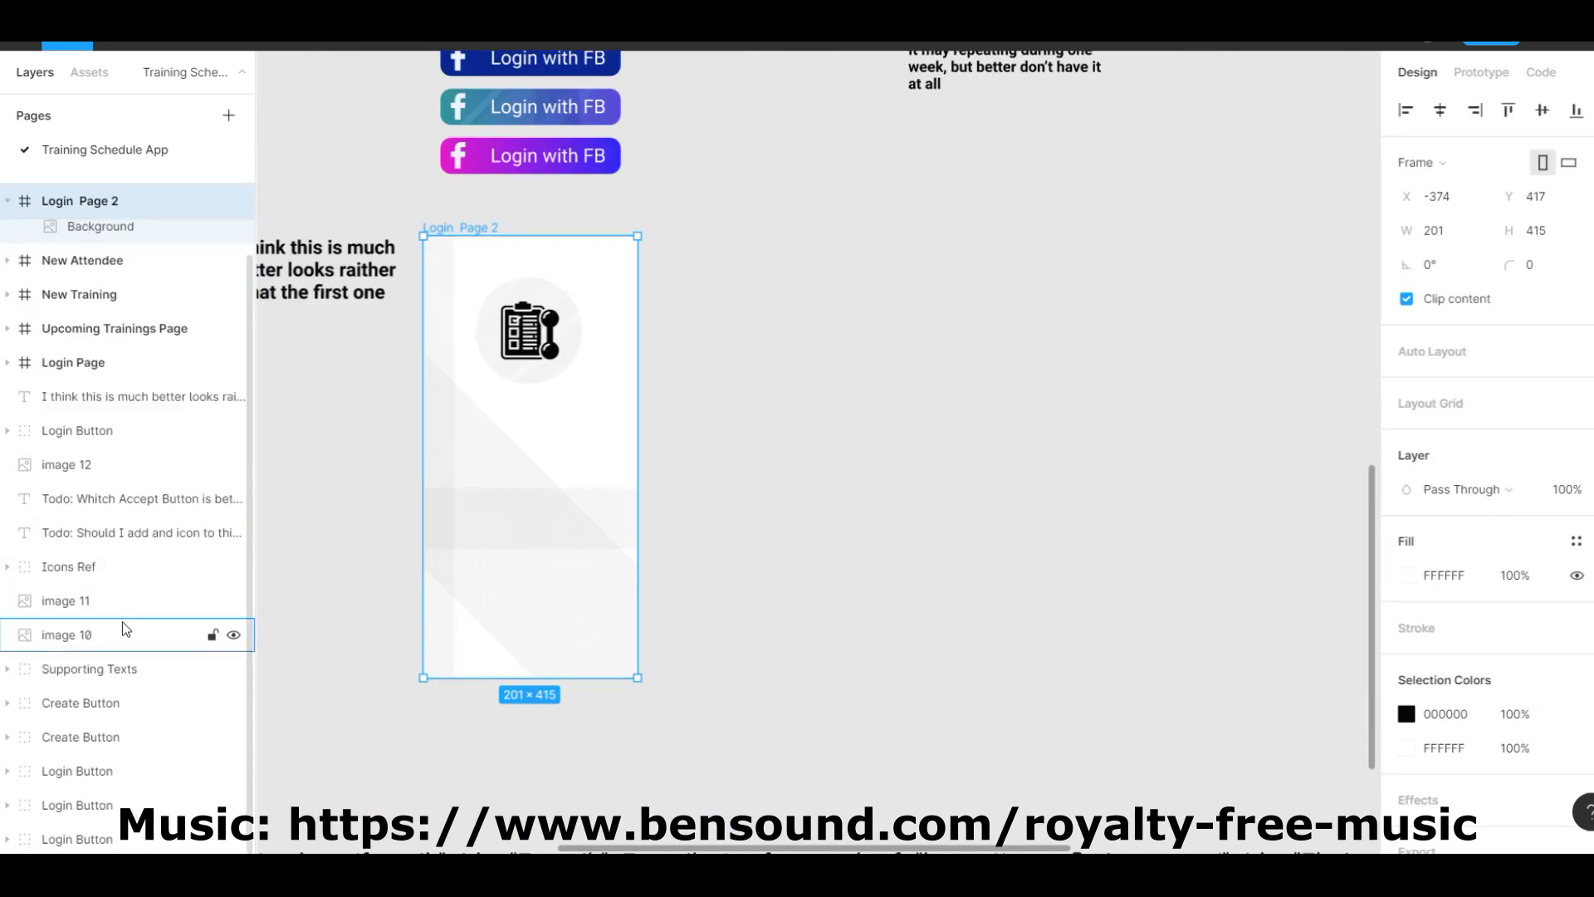
Copy the magenta Login with FB button into Login Page 2.
left_click(105, 806)
left_click_drag(555, 174, 579, 552)
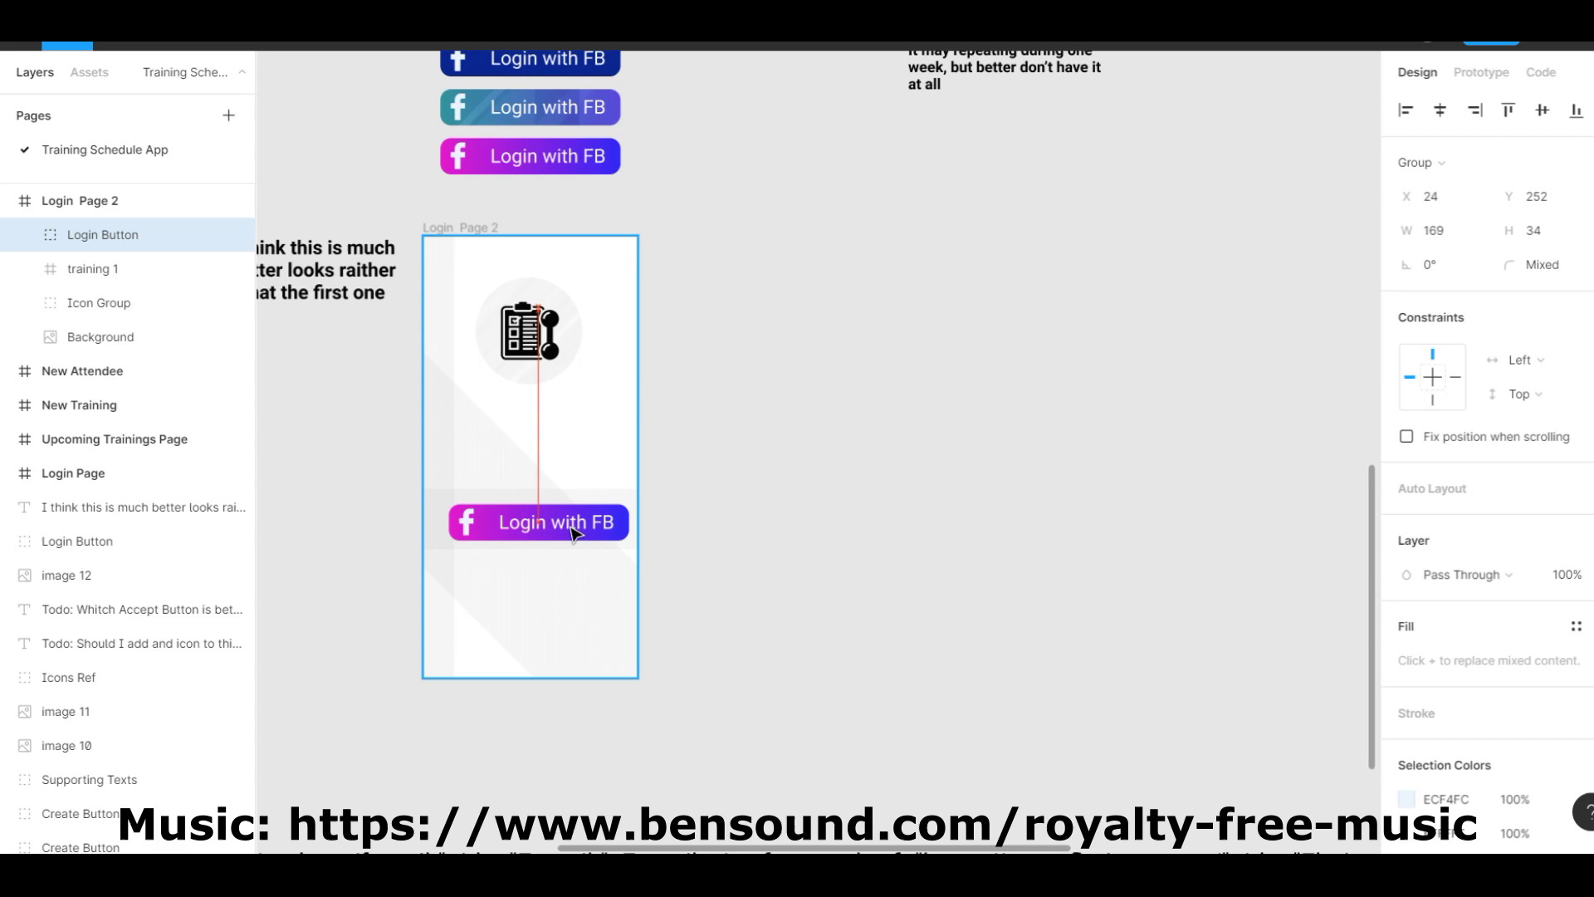
left_click(830, 486)
scroll(830, 486, "up", 5)
scroll(1224, 468, "right", 5)
scroll(866, 449, "left", 5)
Add a '* Phone Calls' entry to the Version 0.4 notes in Supporting Texts.
left_click(89, 779)
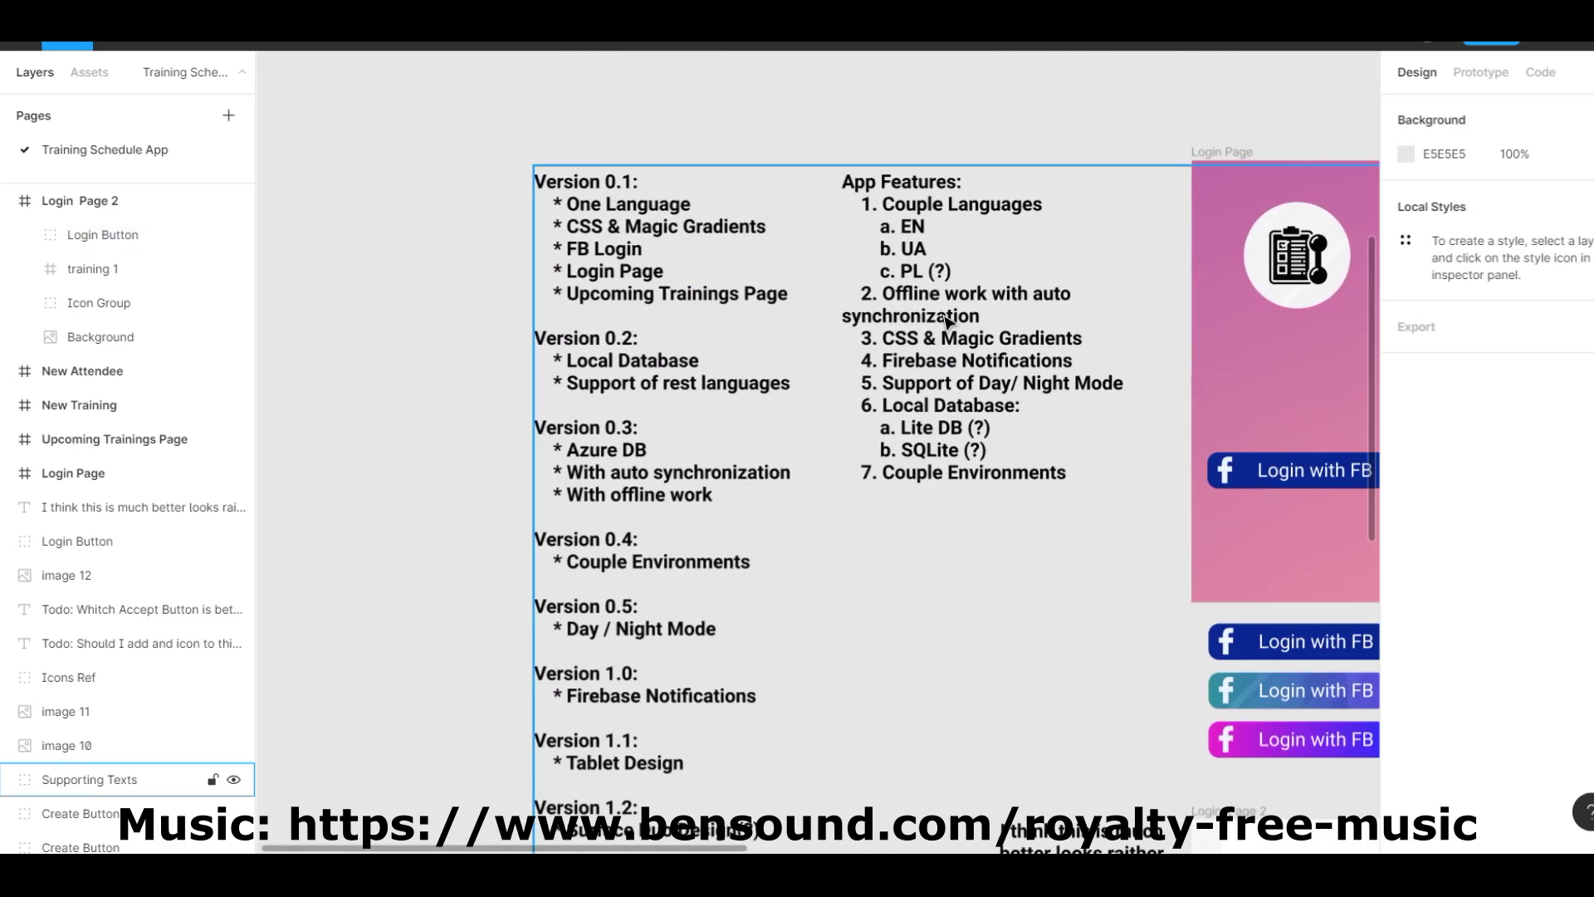
left_click(7, 779)
scroll(125, 498, "down", 3)
left_click(116, 434, "shift")
left_click(1077, 472)
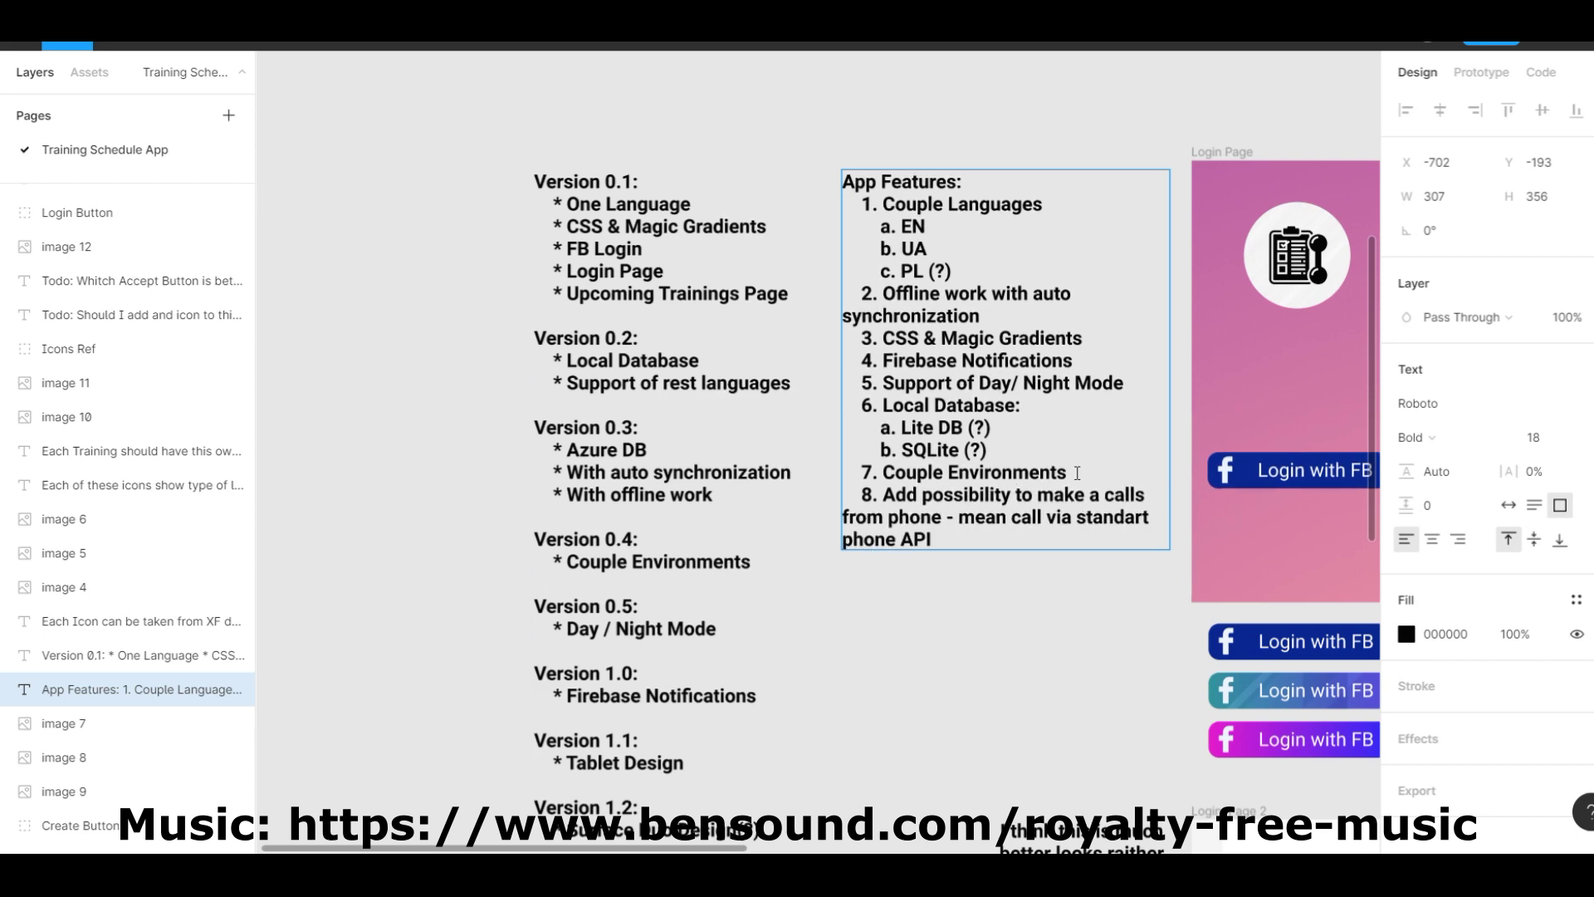
scroll(1077, 473, "down", 2)
double_click(751, 415)
key("Return")
type("* Phone Calls")
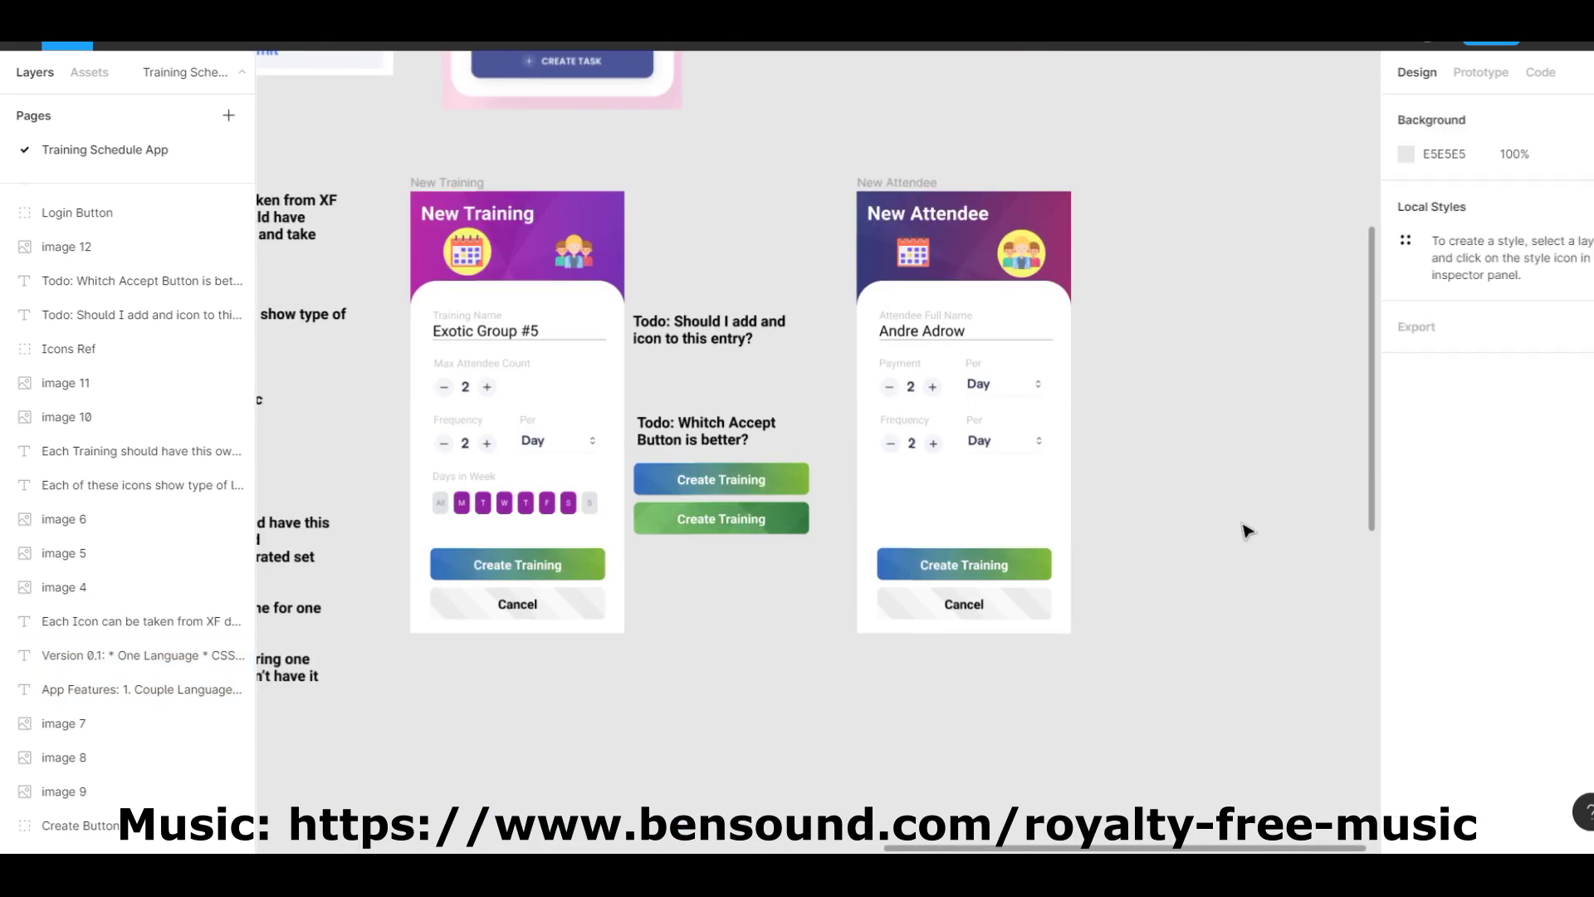
Select the Payment and Frequency field groups in New Attendee.
scroll(1248, 531, "right", 1)
left_click(914, 332)
left_click(921, 383)
left_click(916, 448, "shift")
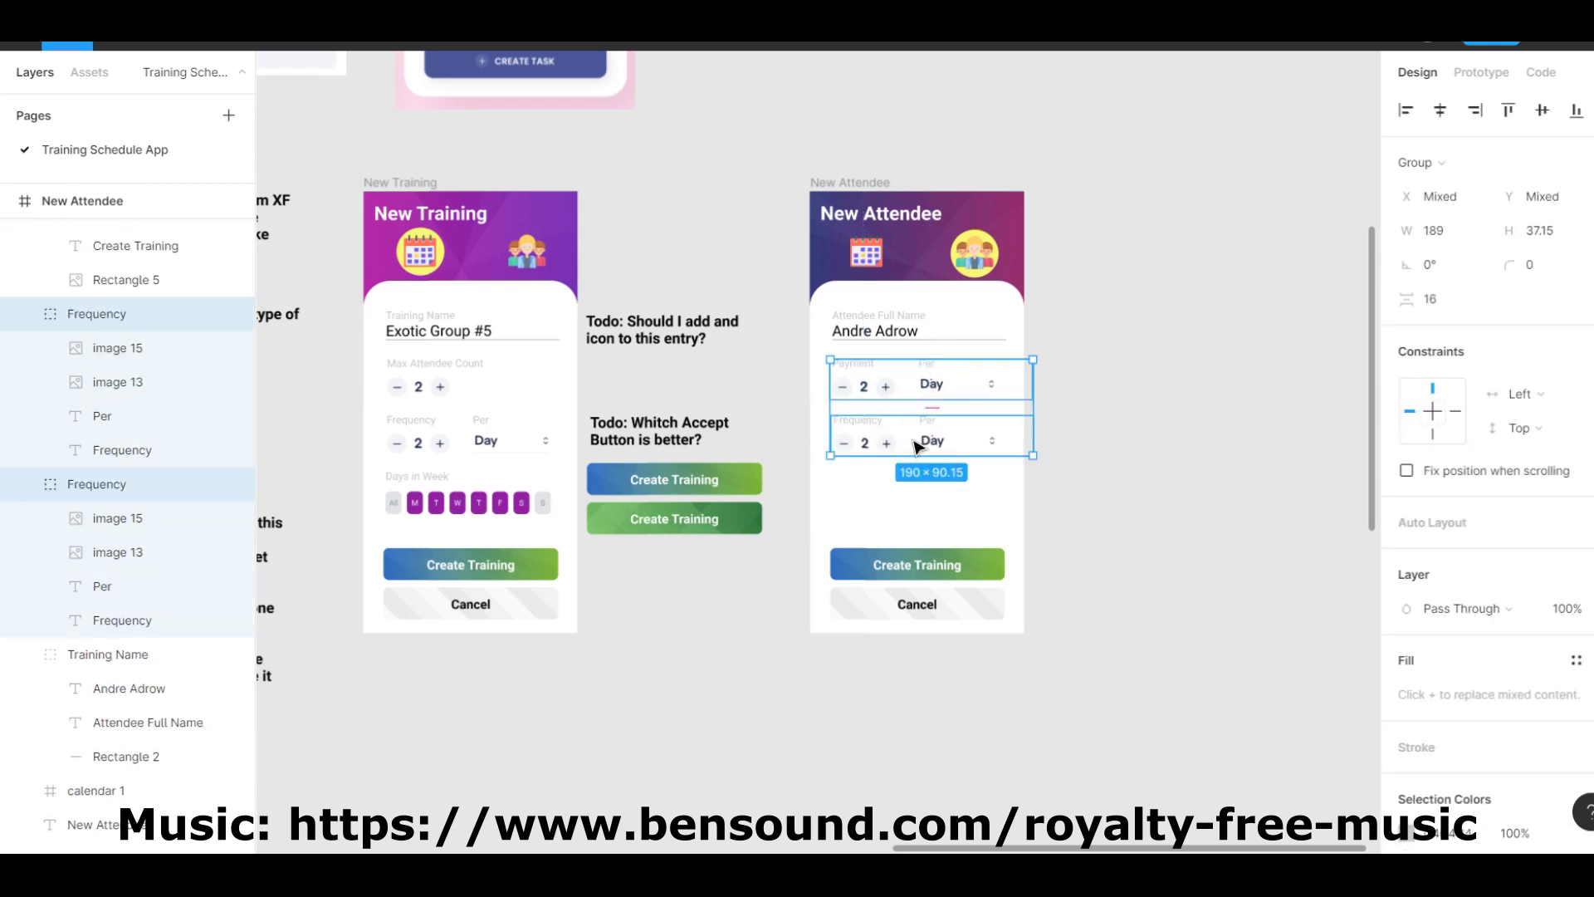
Duplicate the full name field as a Phone Number field with a number-mask note.
left_click(913, 333)
key("ctrl+d")
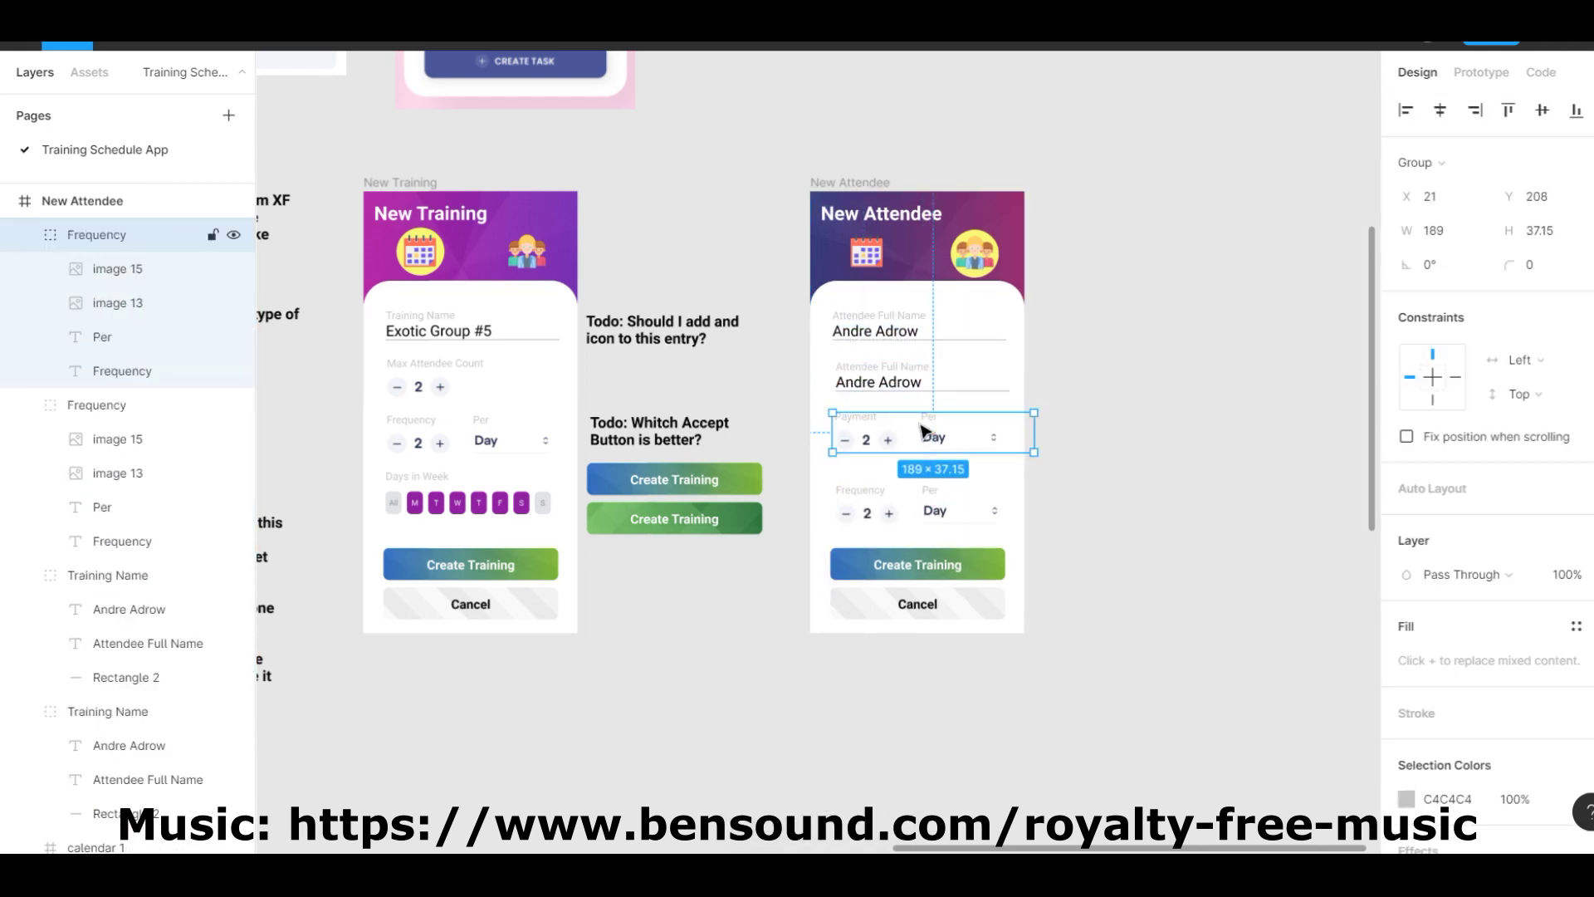
left_click(913, 502)
scroll(850, 462, "up", 3)
scroll(1345, 445, "right", 2)
double_click(881, 367)
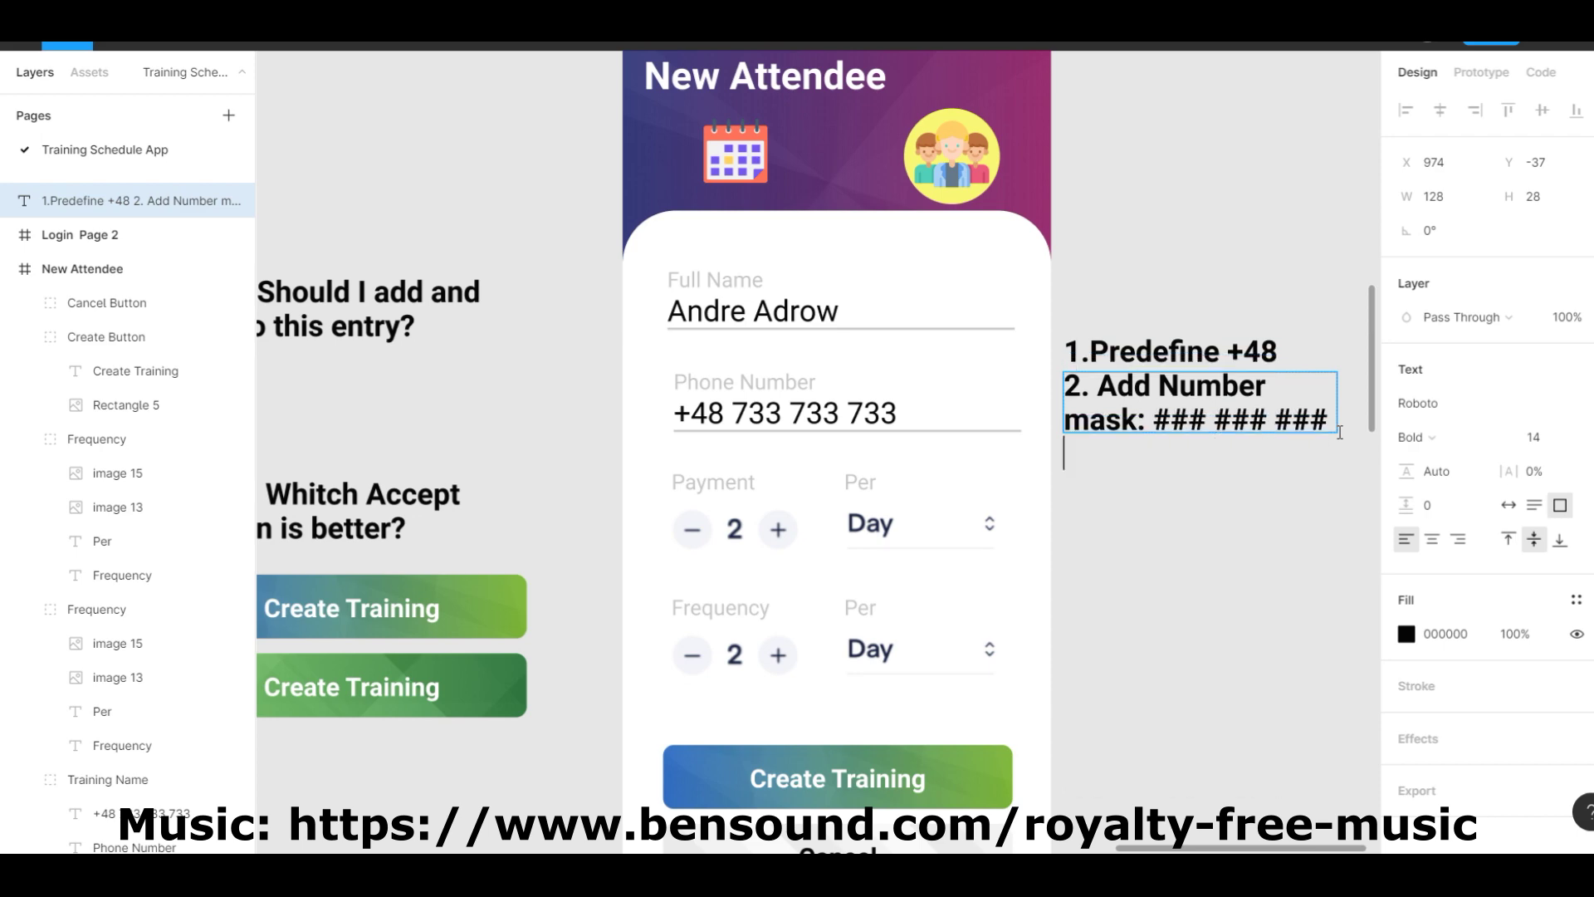
type("#")
left_click_drag(1340, 432, 1218, 581)
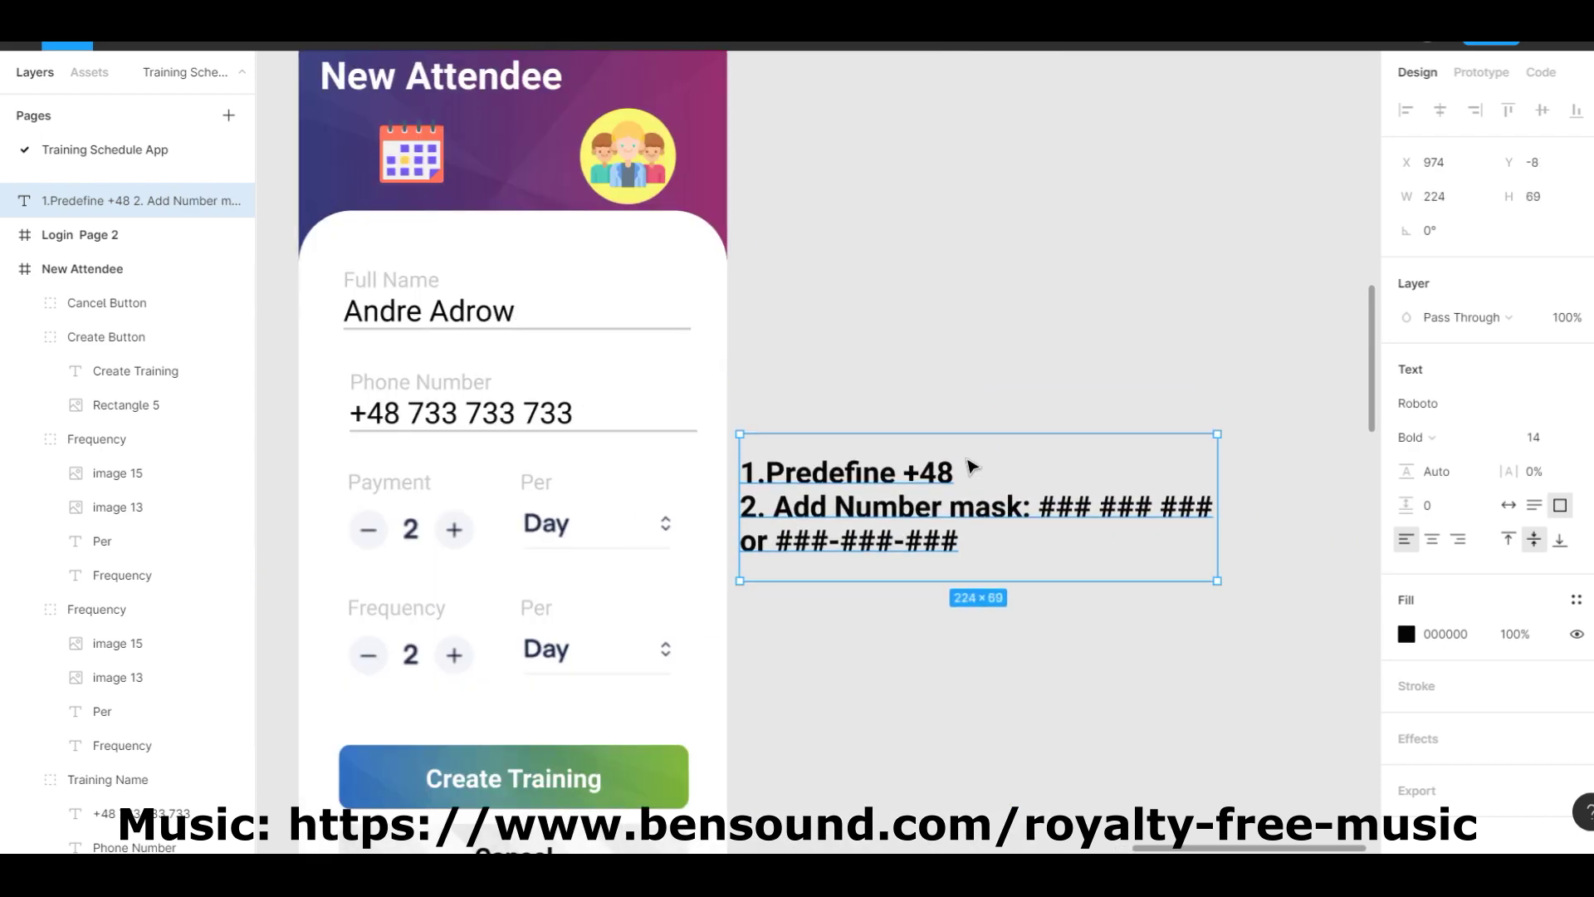
key("Escape")
scroll(834, 530, "left", 3)
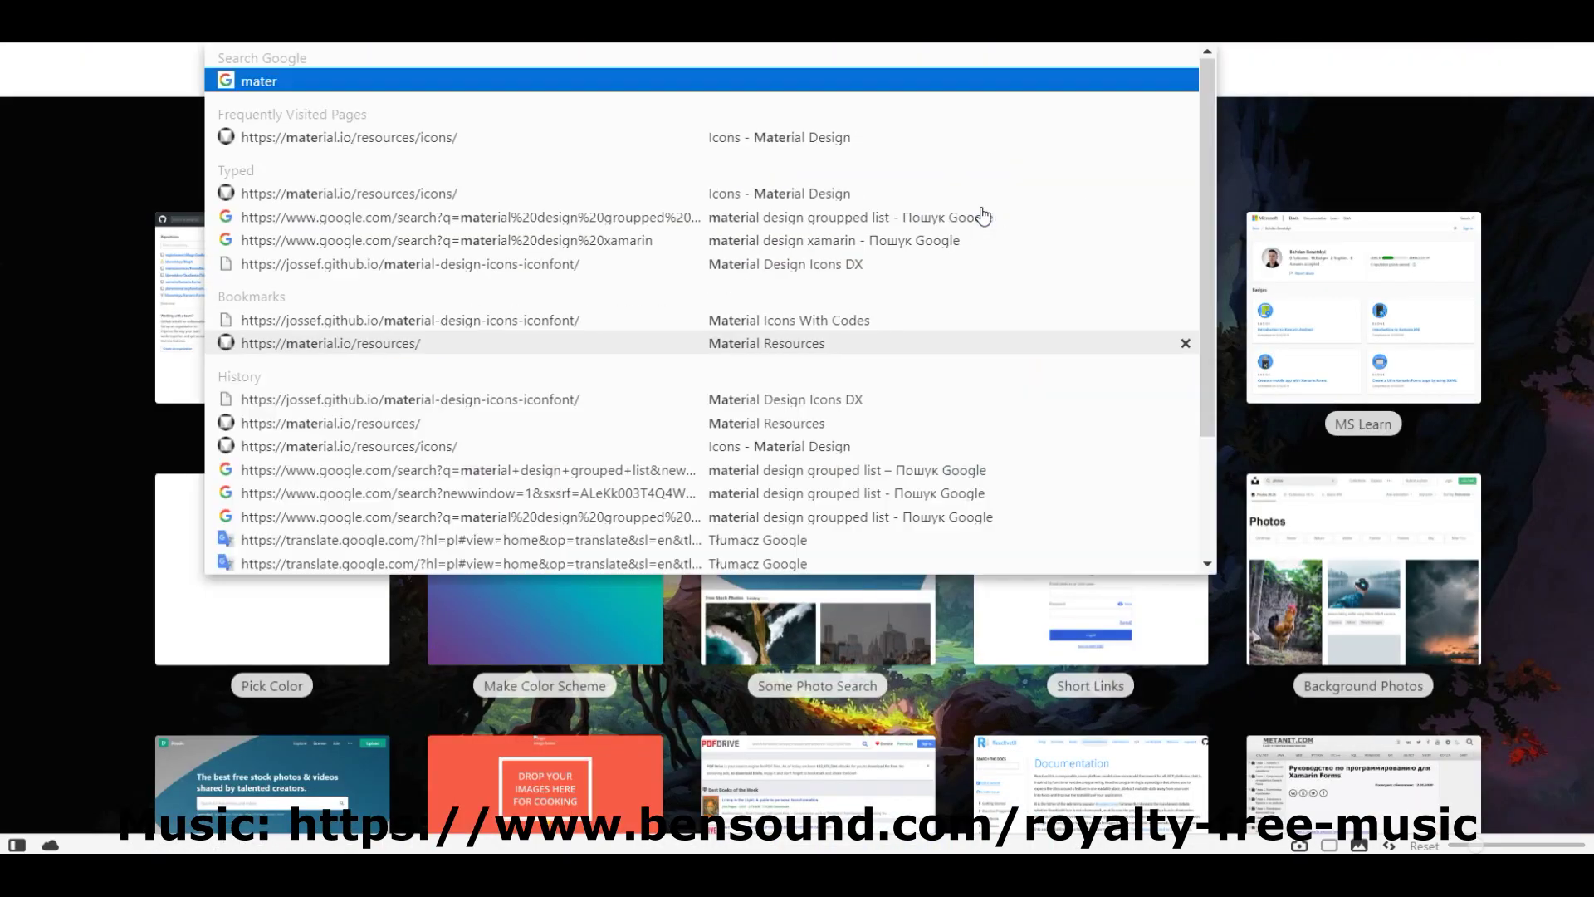
Download the Material settings icon as an SVG for Upcoming Trainings.
left_click(983, 213)
scroll(673, 373, "down", 5)
left_click(673, 362)
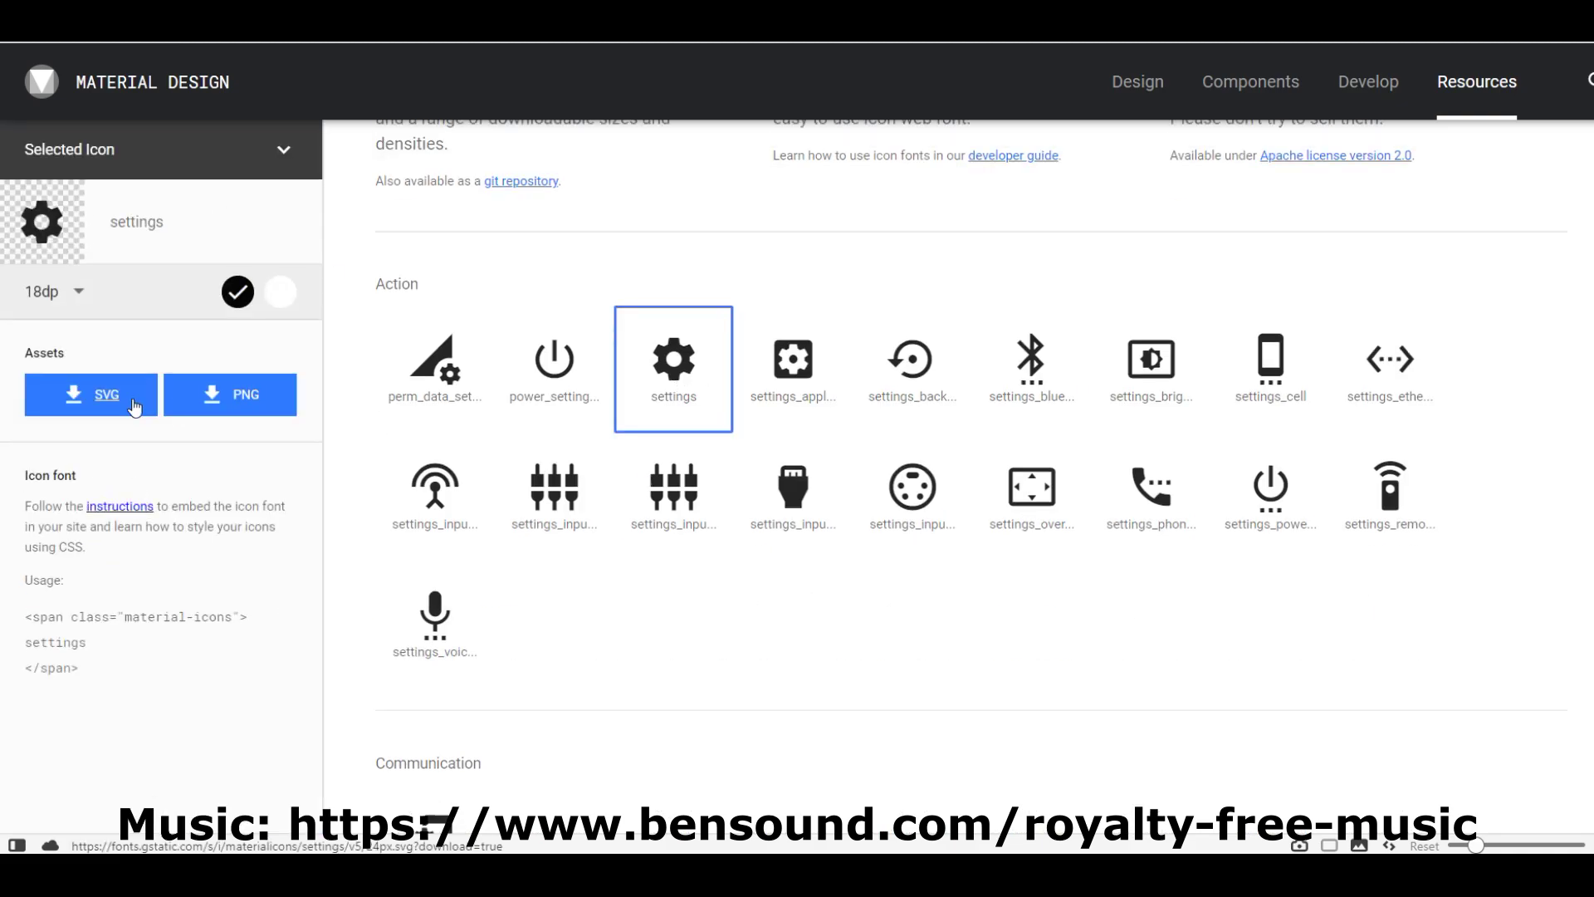
left_click(129, 405)
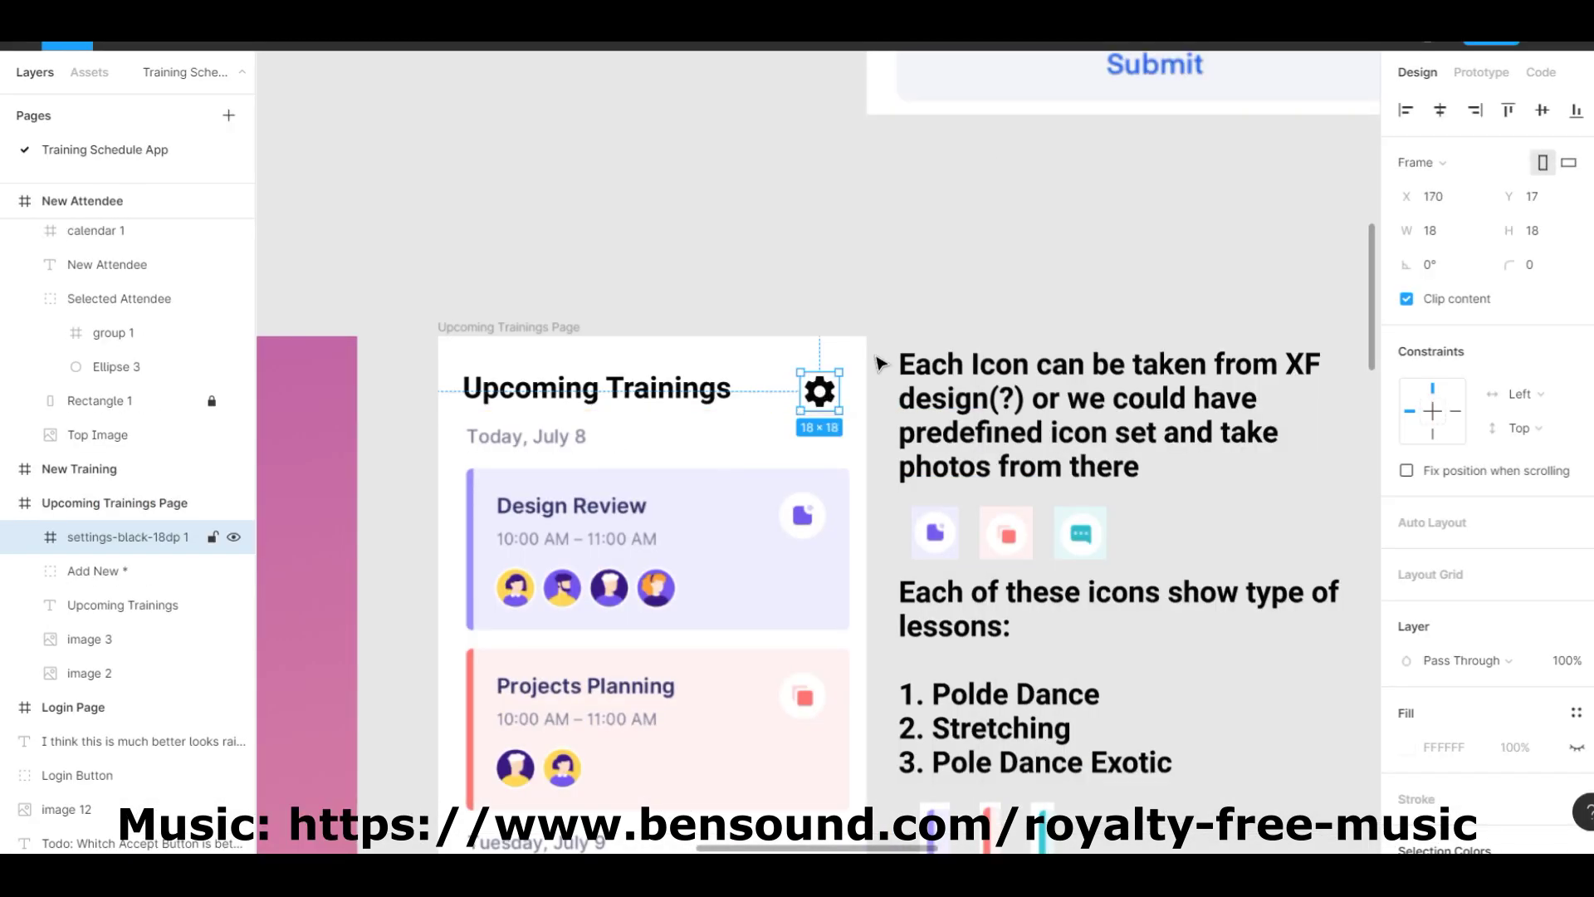
scroll(917, 403, "up", 8)
scroll(918, 502, "up", 3)
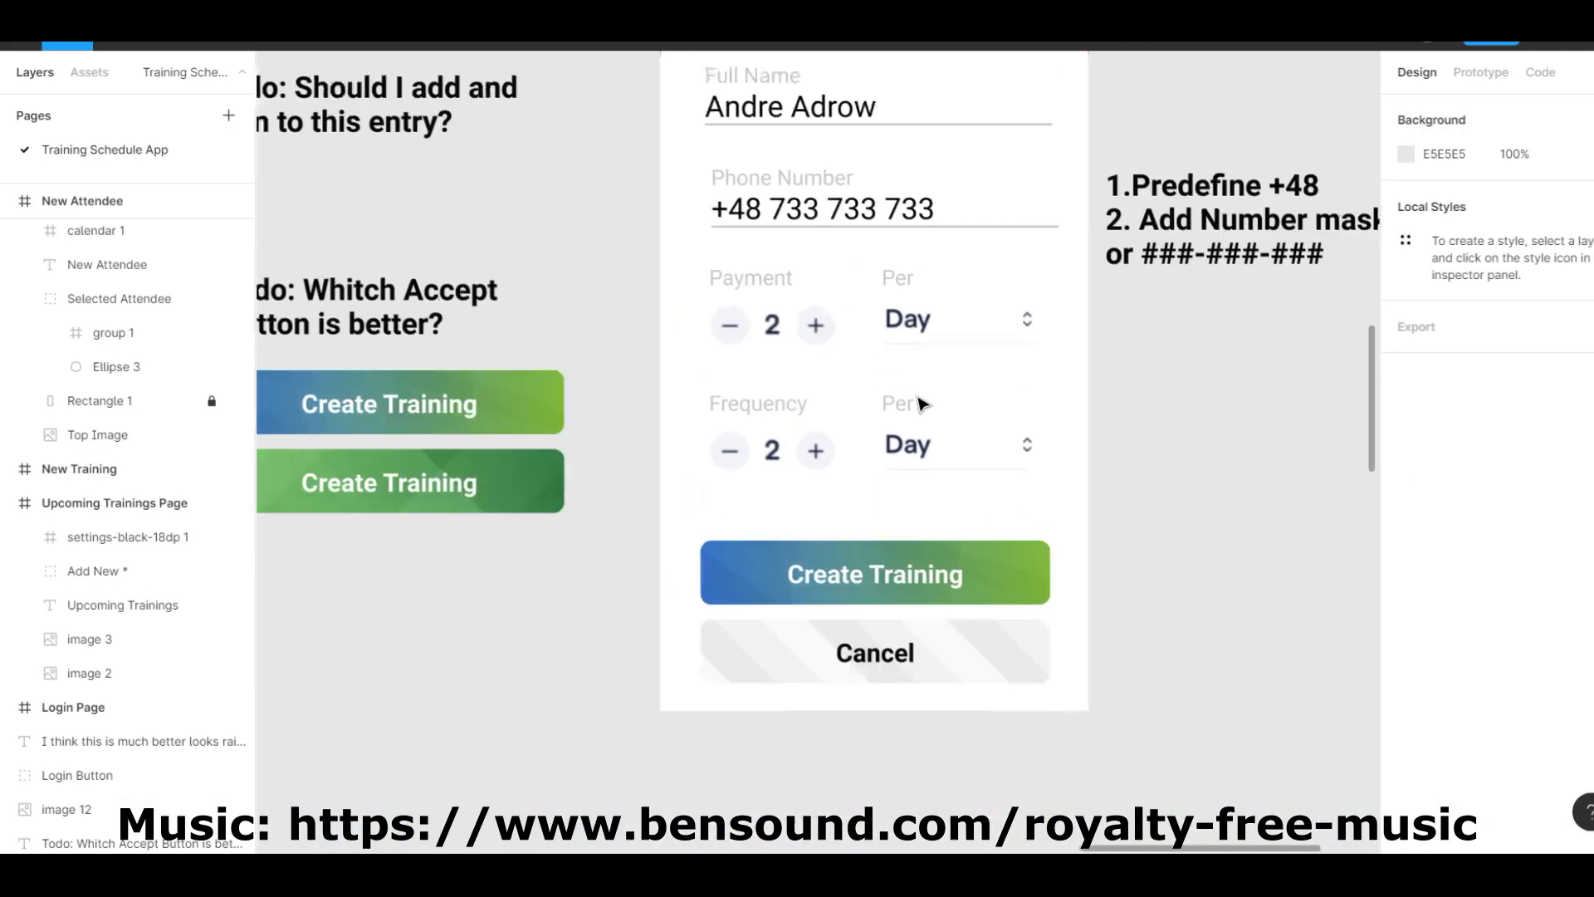
Append '(defined in settings)' to the number-mask note.
double_click(1320, 187)
type("(defined in settings)")
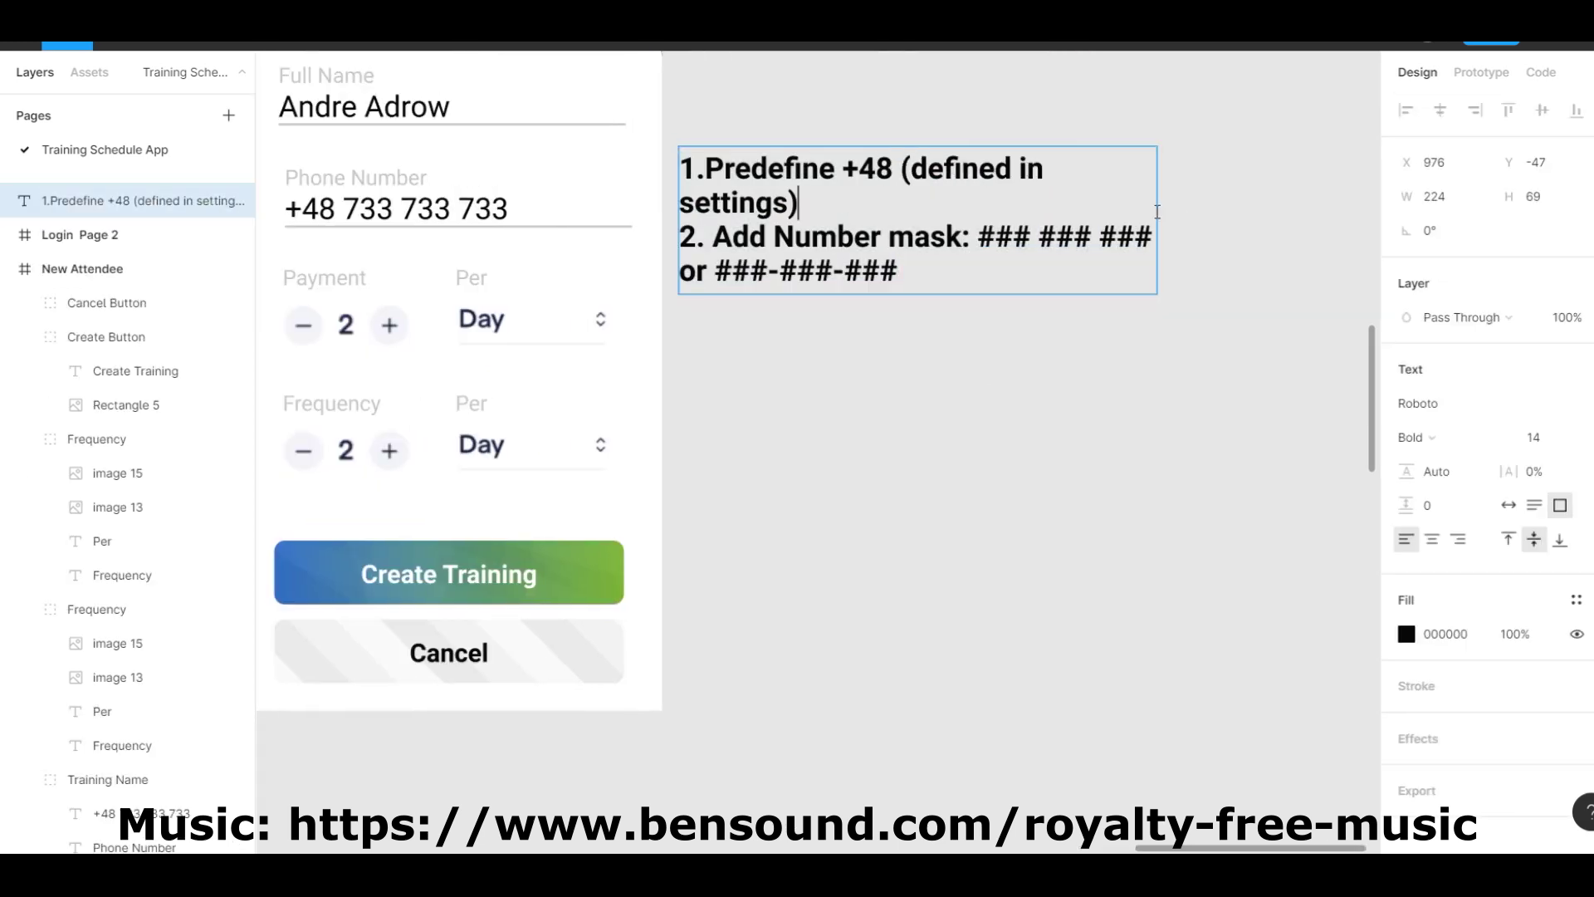
left_click(1115, 378)
scroll(1096, 386, "down", 3)
scroll(955, 333, "up", 3)
Add a 'Define default in settings' text note beside the Payment field.
key("Escape")
left_click_drag(835, 283, 1334, 343)
type("Define default in settings")
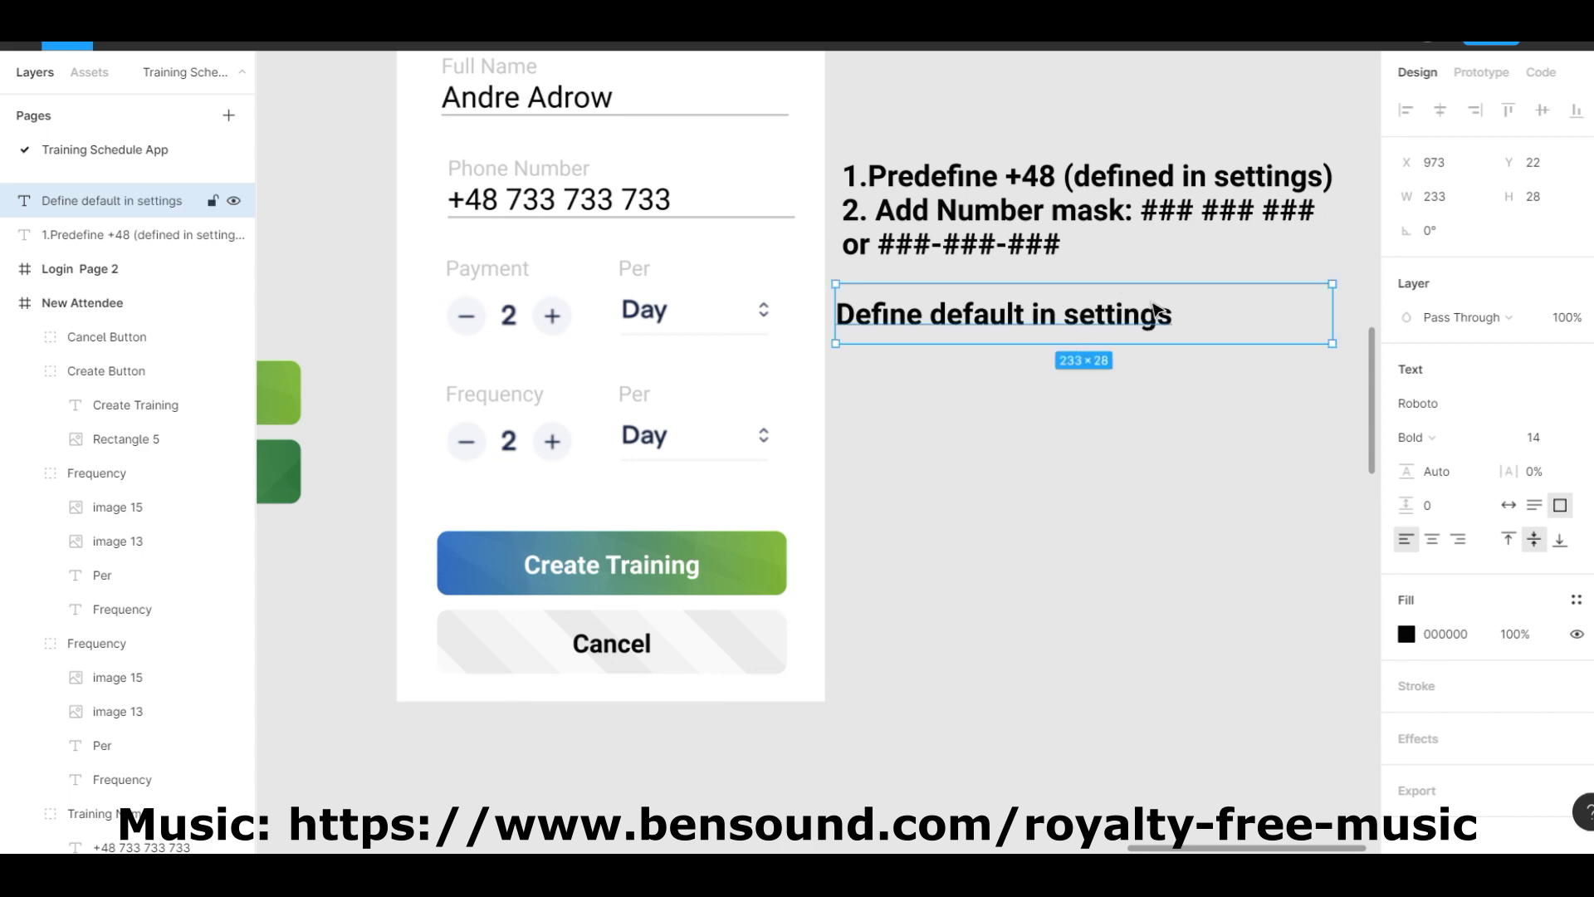
type("Create Attend")
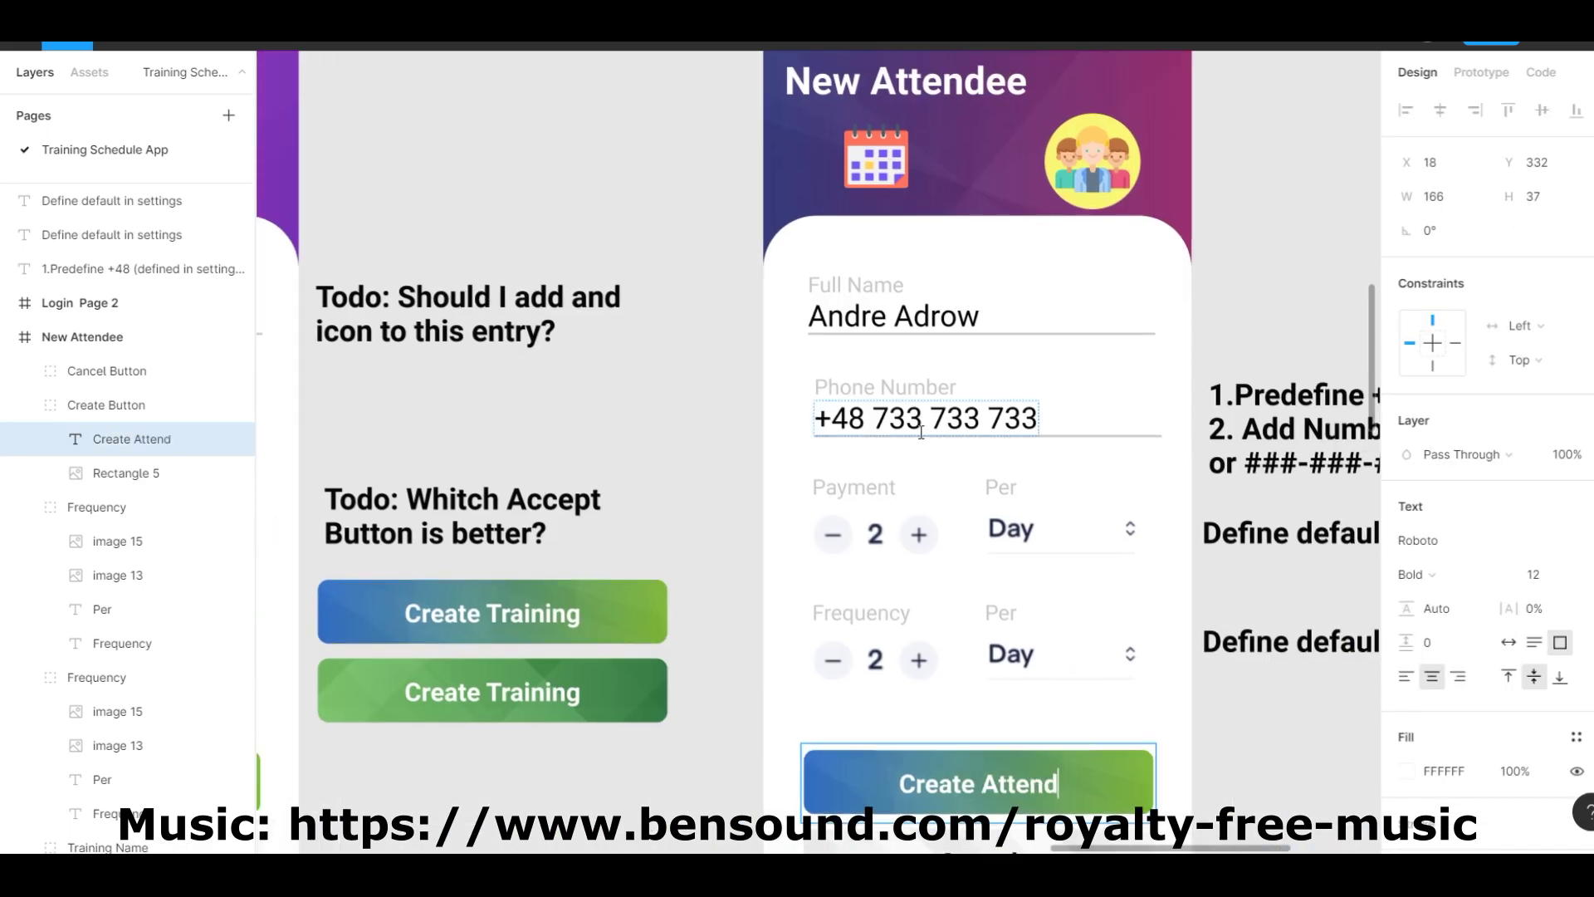
type("ee")
key("Escape")
Replace the old Create Attendee button with a copy of the green button.
scroll(1263, 737, "down", 3)
scroll(933, 399, "left", 3)
left_click(933, 399)
left_click_drag(933, 399, 1024, 504)
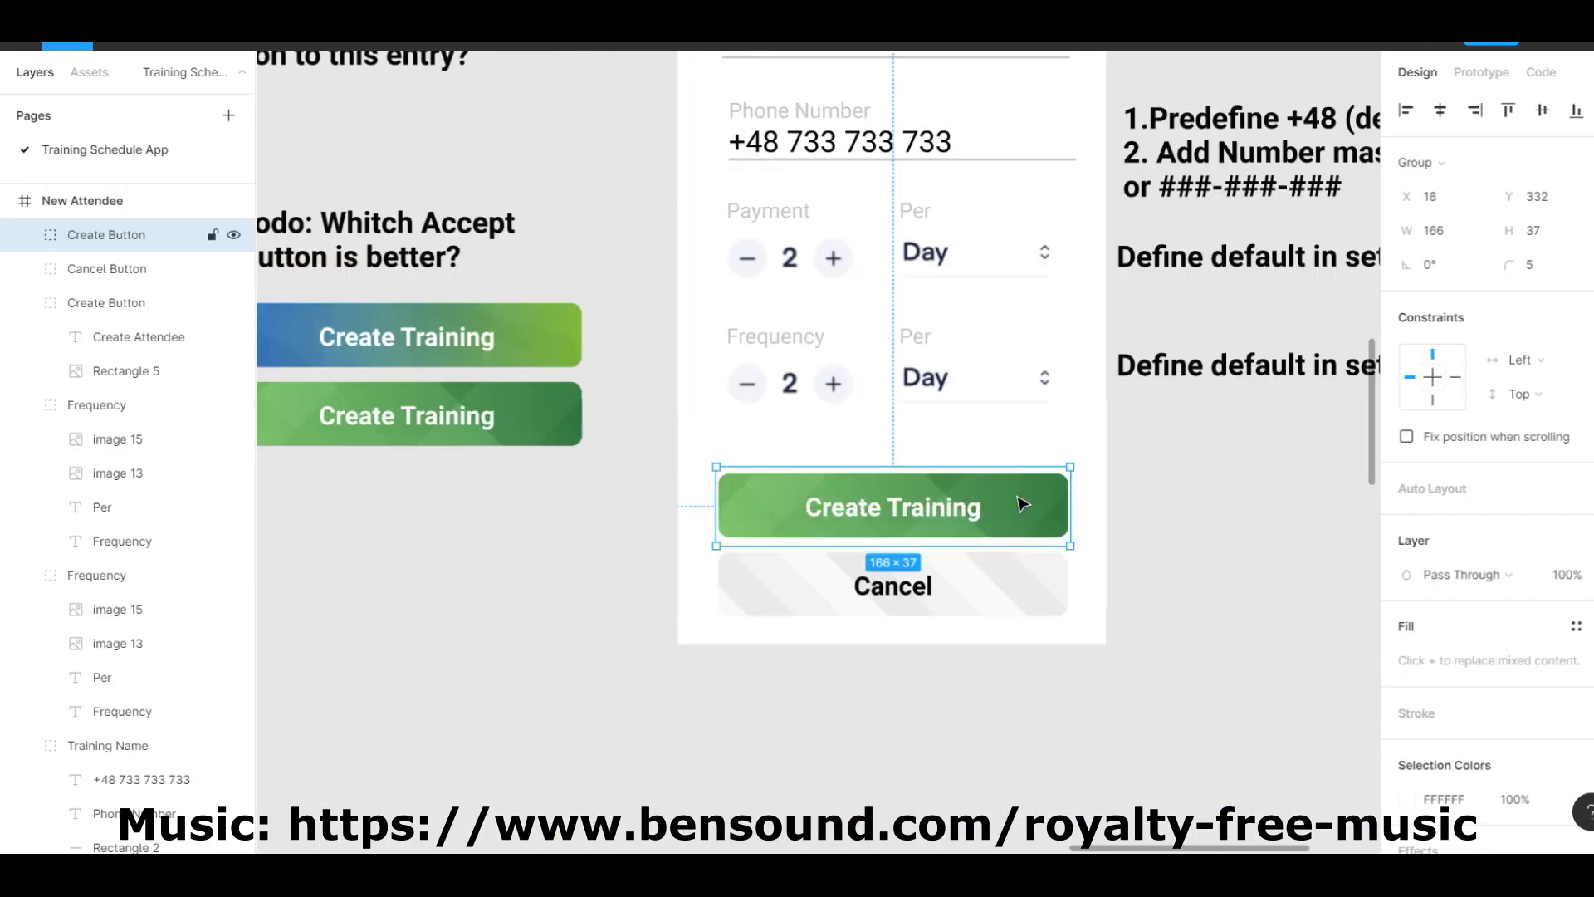
key("Delete")
Delete the pink login image and move Login Page 2 into its place.
scroll(798, 563, "left", 3)
scroll(798, 563, "down", 5)
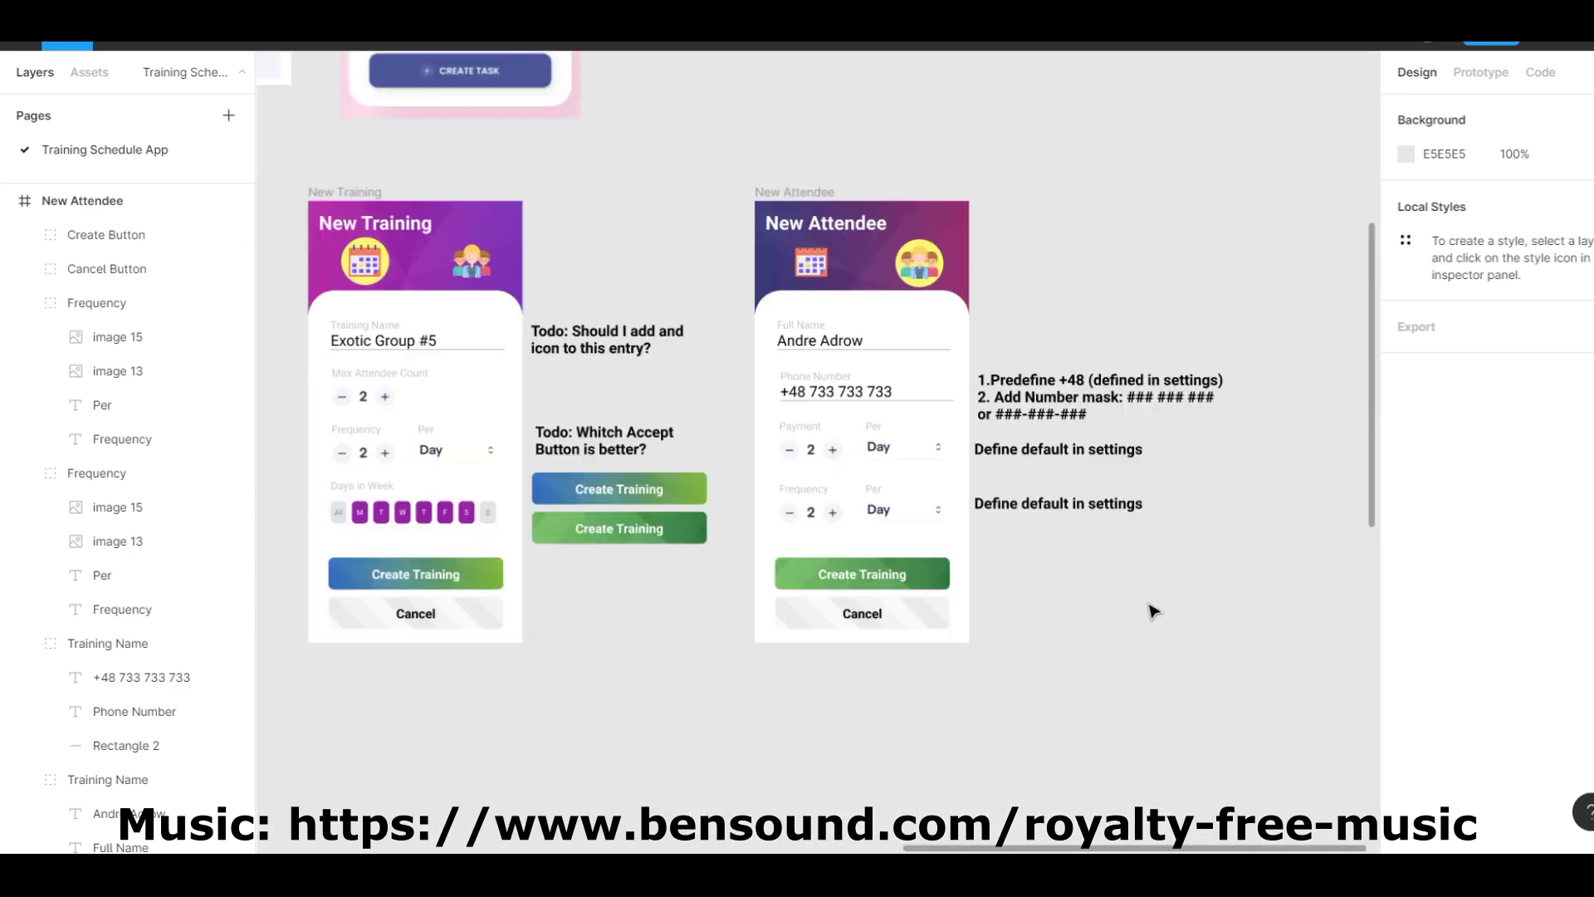
scroll(1150, 605, "left", 10)
scroll(916, 694, "down", 5)
scroll(705, 375, "up", 5)
left_click(704, 375)
key("Delete")
left_click_drag(573, 807, 592, 312)
scroll(592, 313, "up", 3)
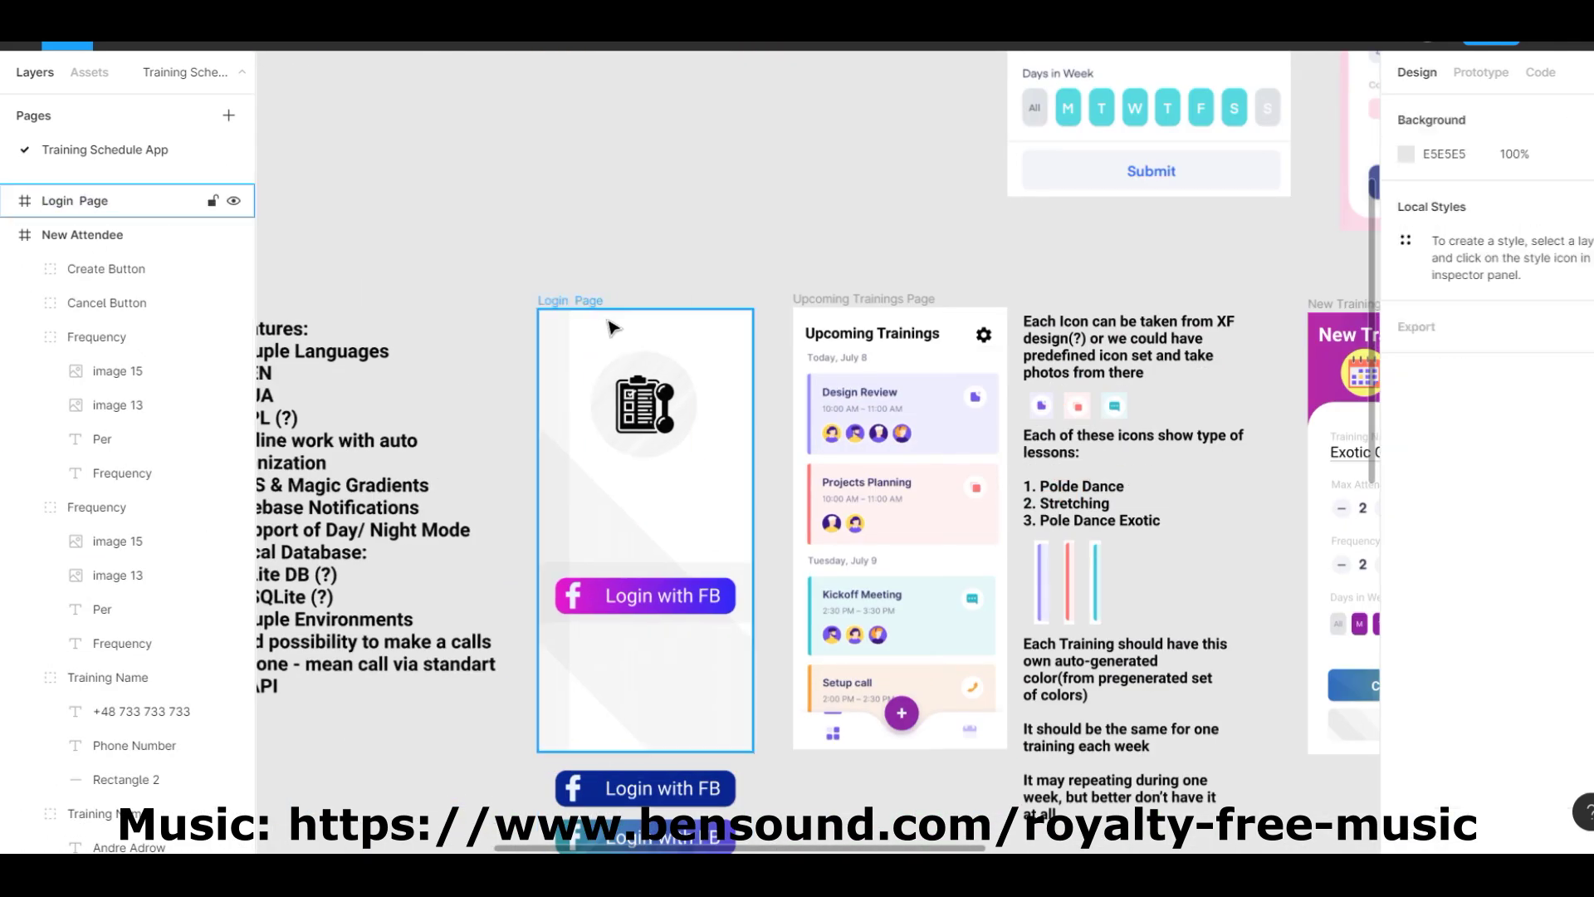
Link the Add New, Create and Cancel buttons to their target frames.
key("Escape")
key("alt+9")
scroll(930, 508, "right", 4)
left_click(579, 712)
left_click_drag(597, 712, 930, 508)
scroll(930, 508, "right", 5)
left_click(689, 375)
scroll(747, 539, "left", 3)
left_click(847, 665)
left_click(854, 705)
scroll(996, 581, "right", 2)
left_click(1210, 665)
left_click(1316, 707)
key("Escape")
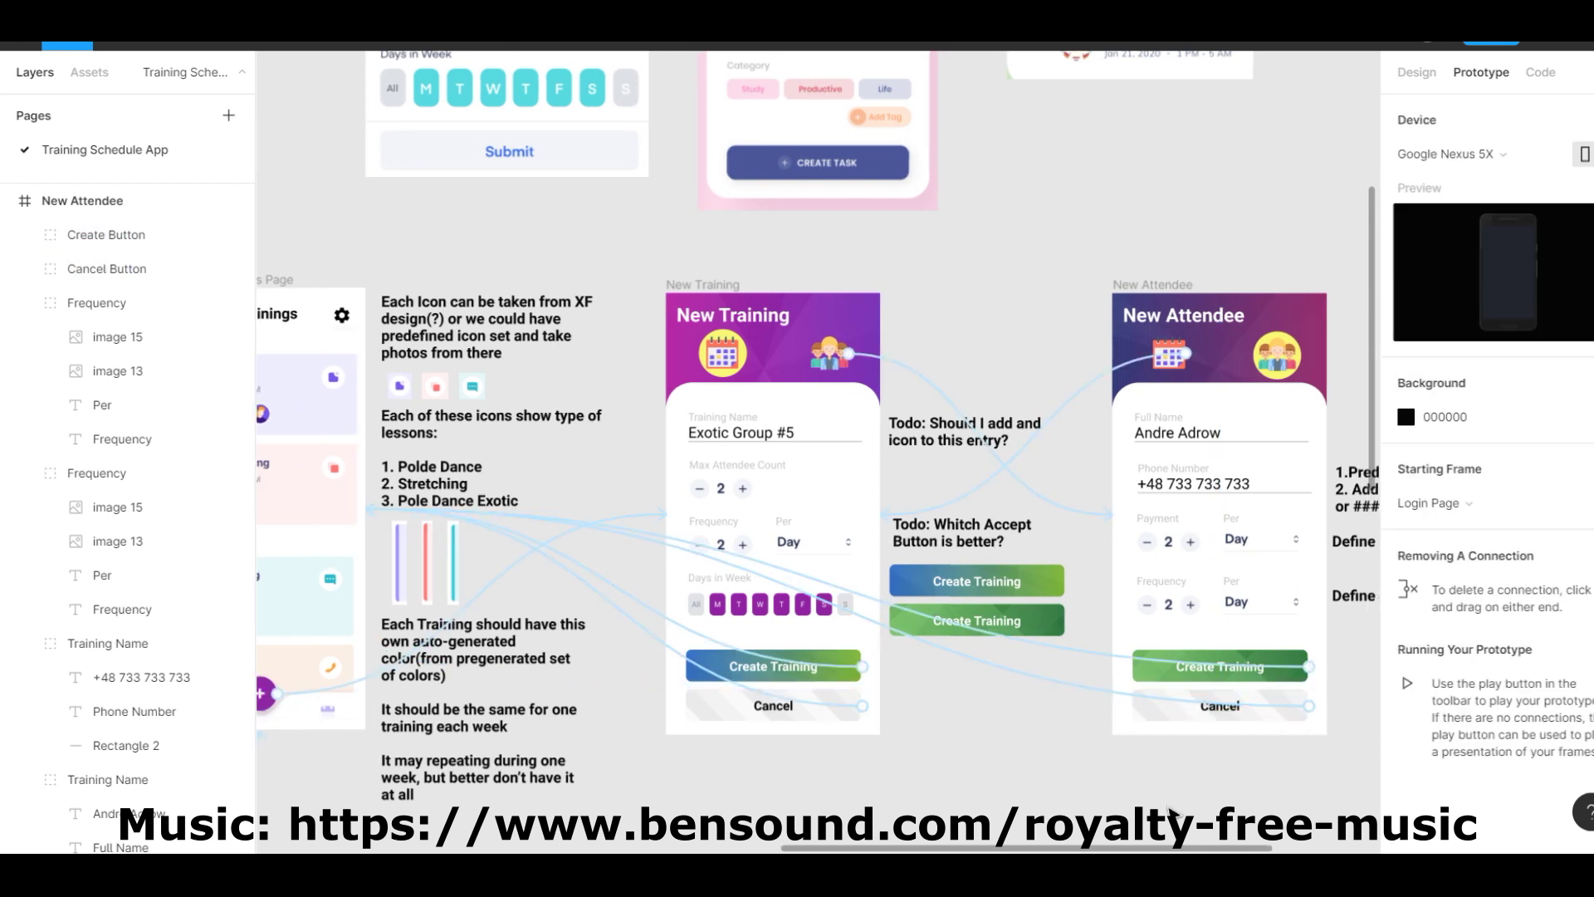
Present the prototype and preview it on an iPhone 11 device.
left_click(1554, 47)
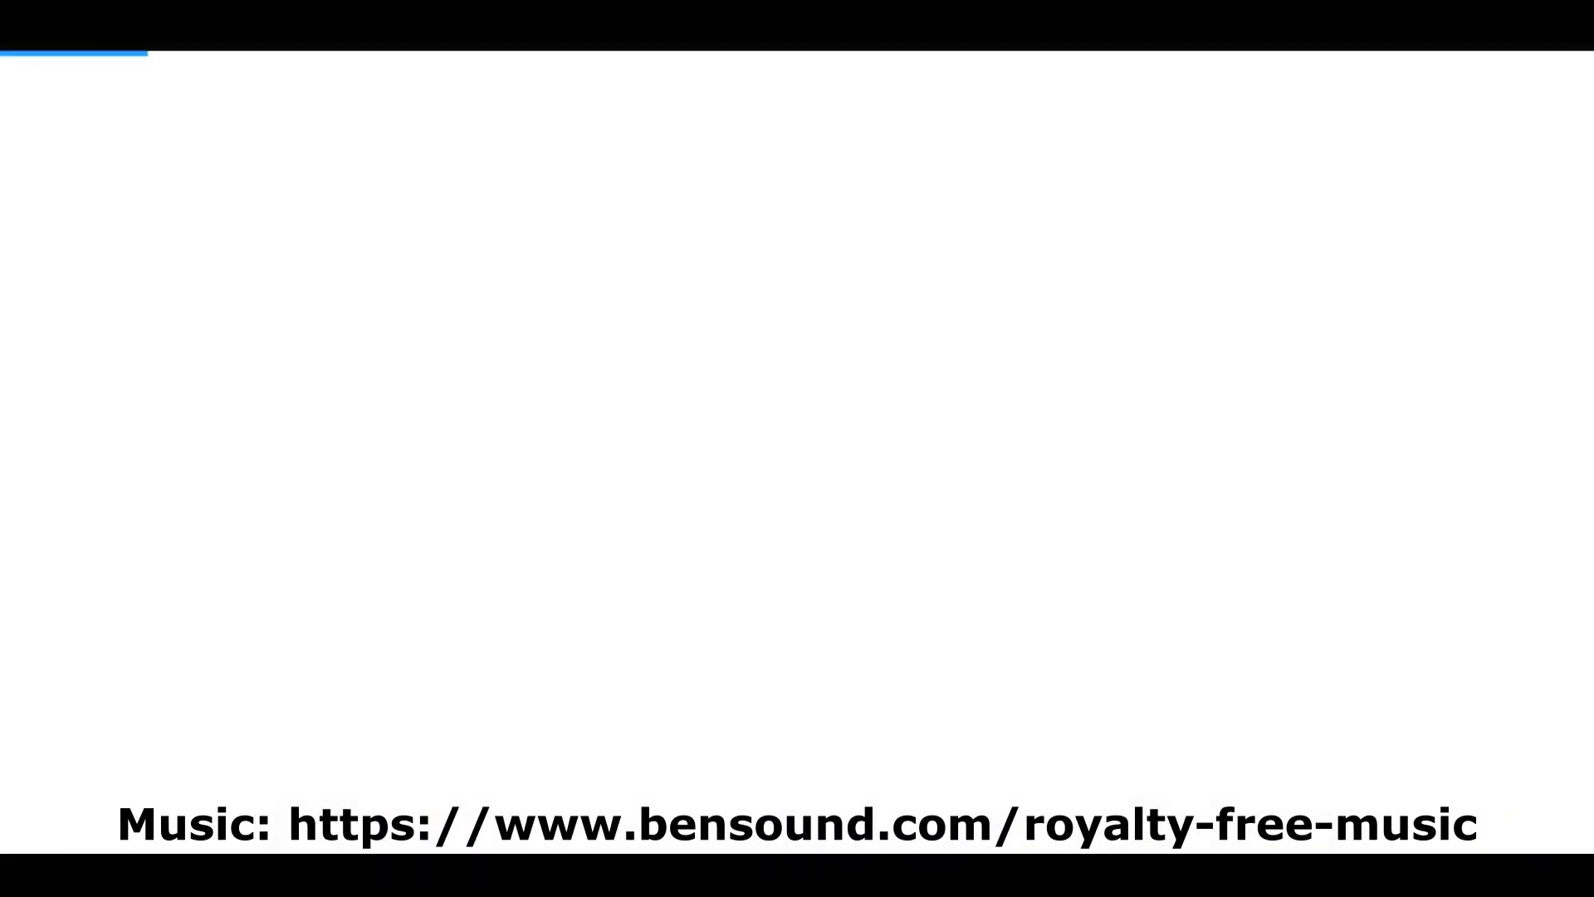
left_click(1510, 42)
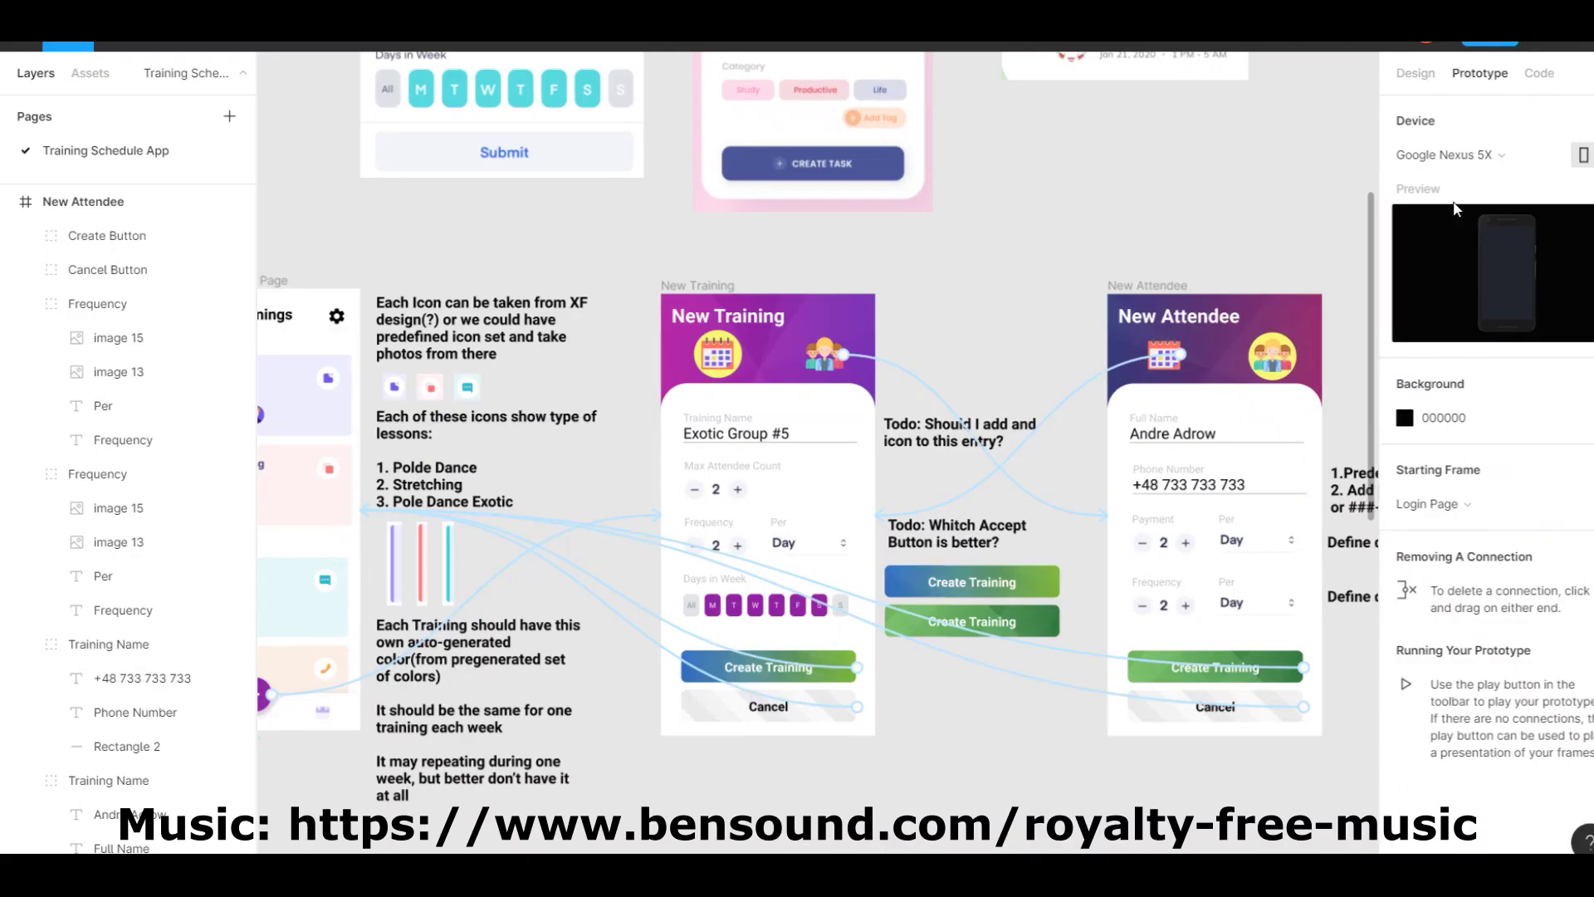
left_click(1543, 158)
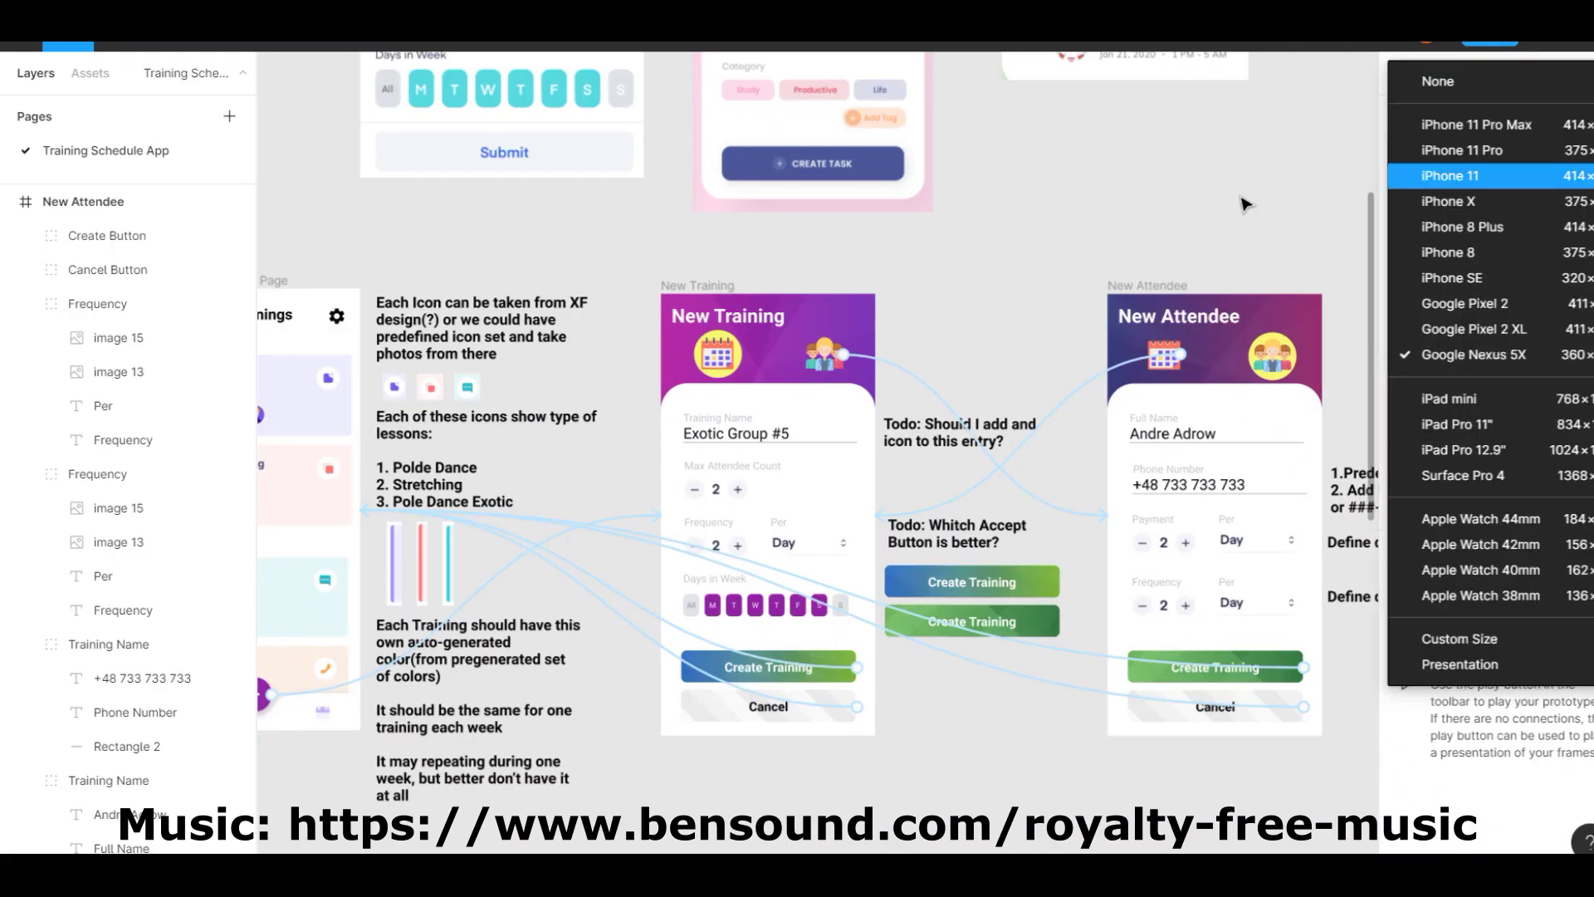
left_click(1495, 175)
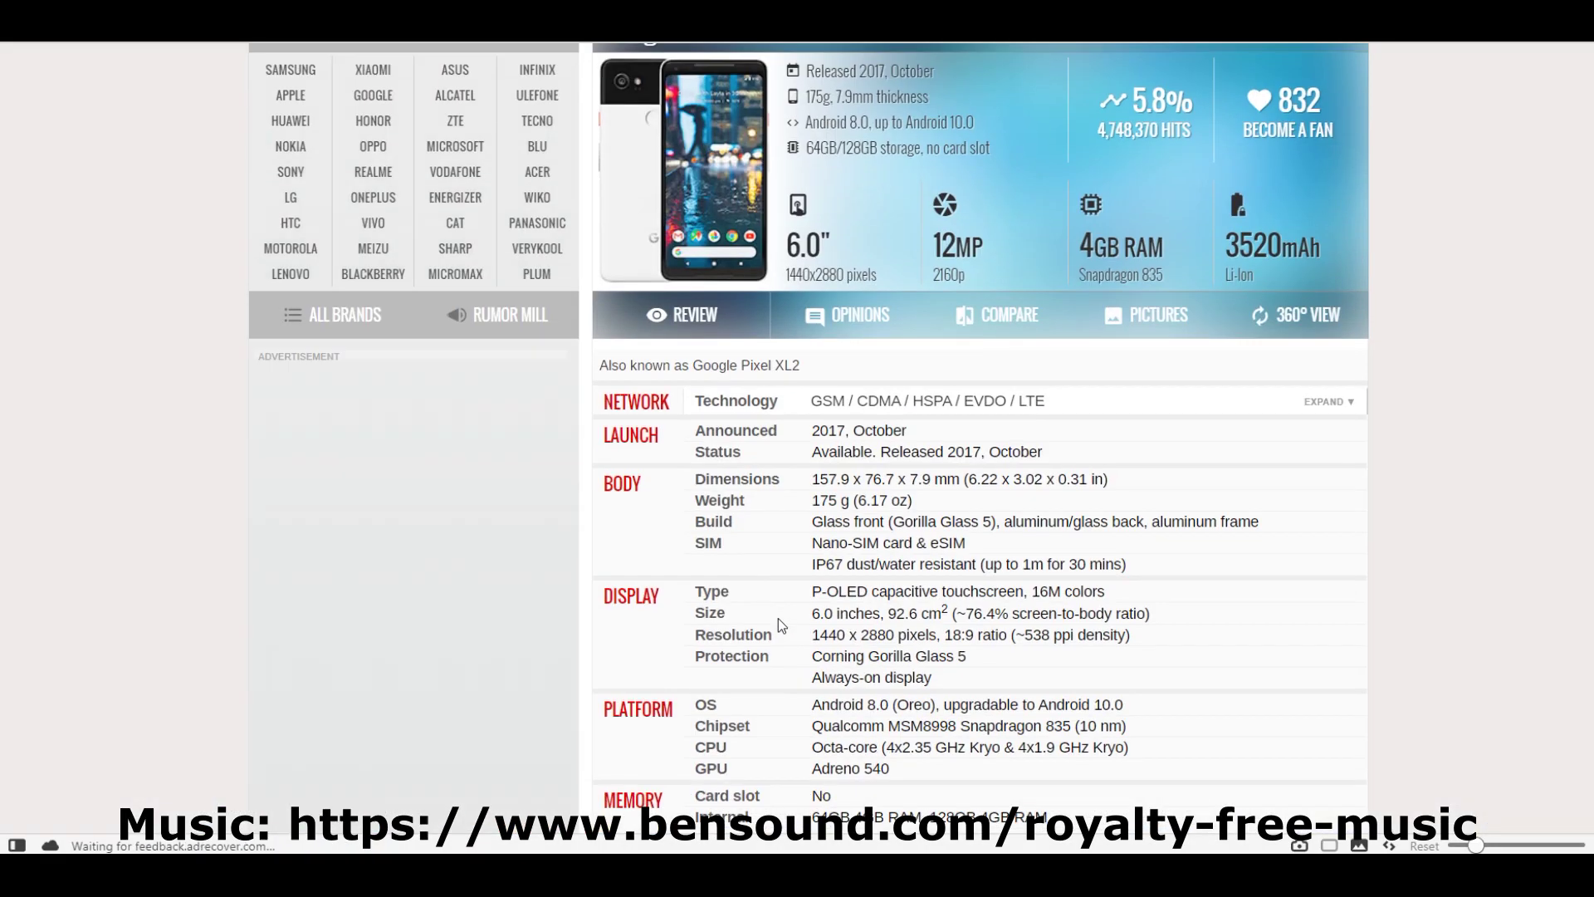
Scroll the Pixel 2 XL specs, then search for samsung galaxy 7a.
scroll(779, 617, "down", 5)
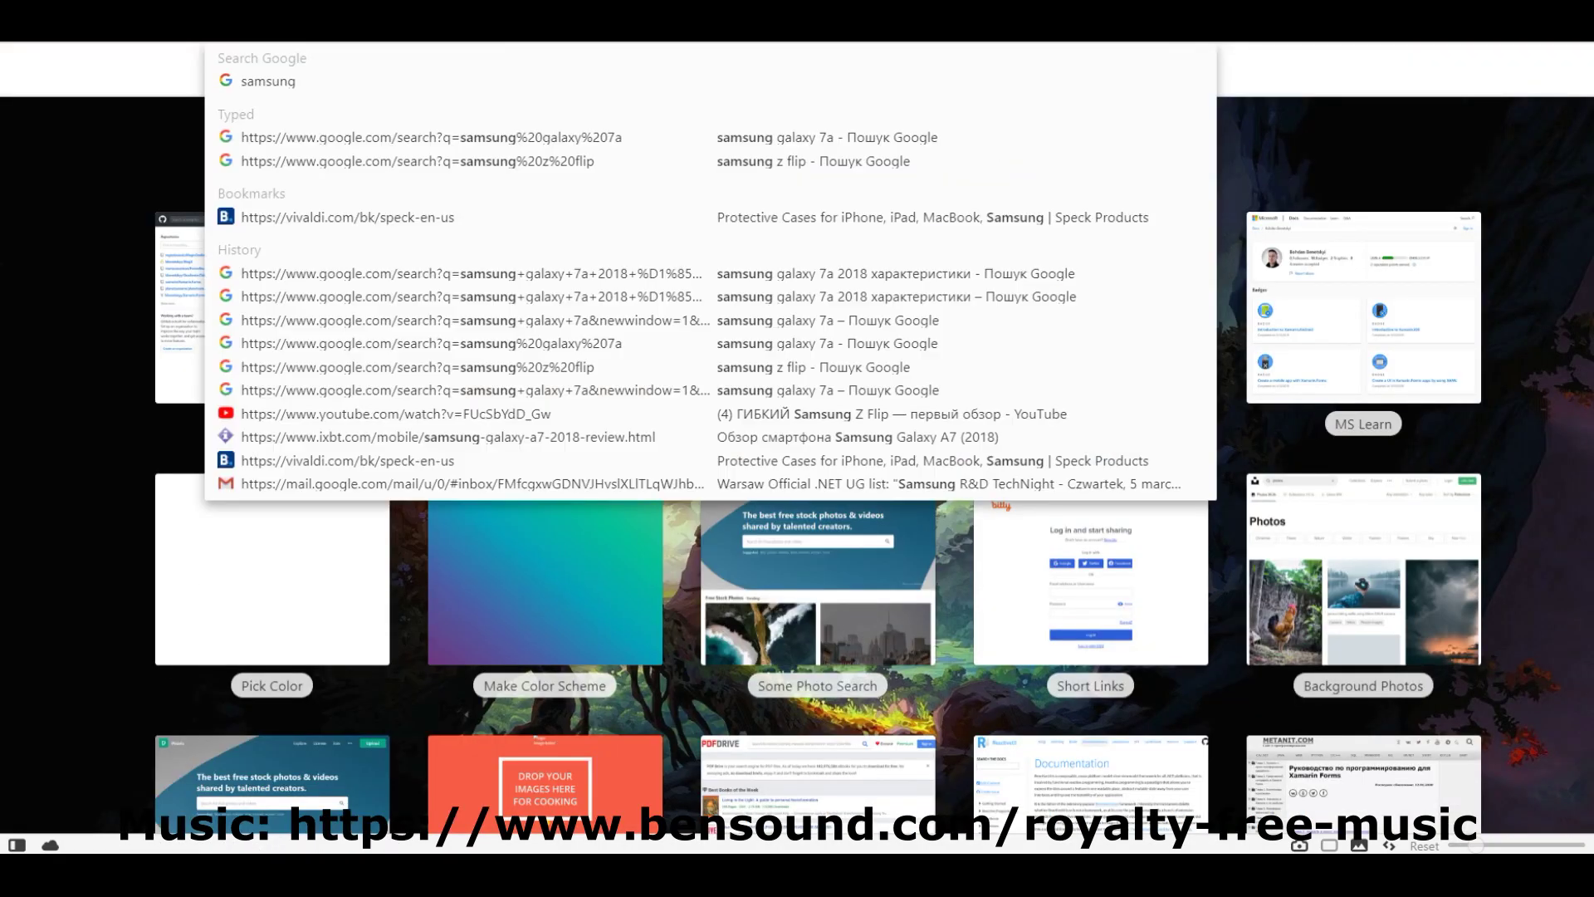
key("Down")
key("Return")
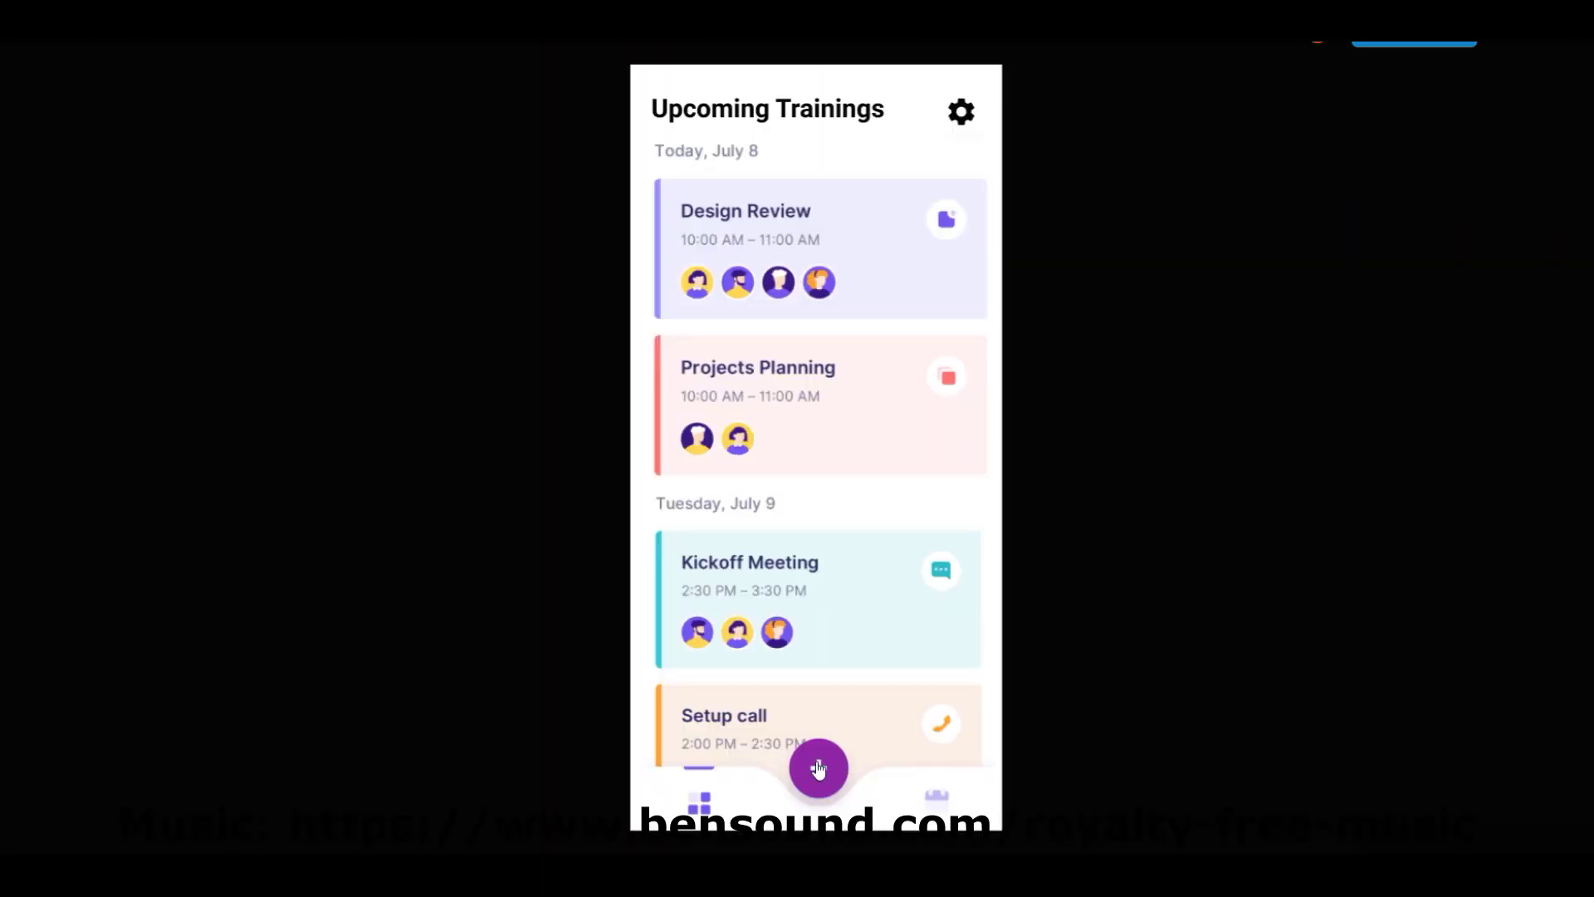
Cover the bottom-left and bottom-right icons in the copied frame with rectangles.
left_click(819, 765)
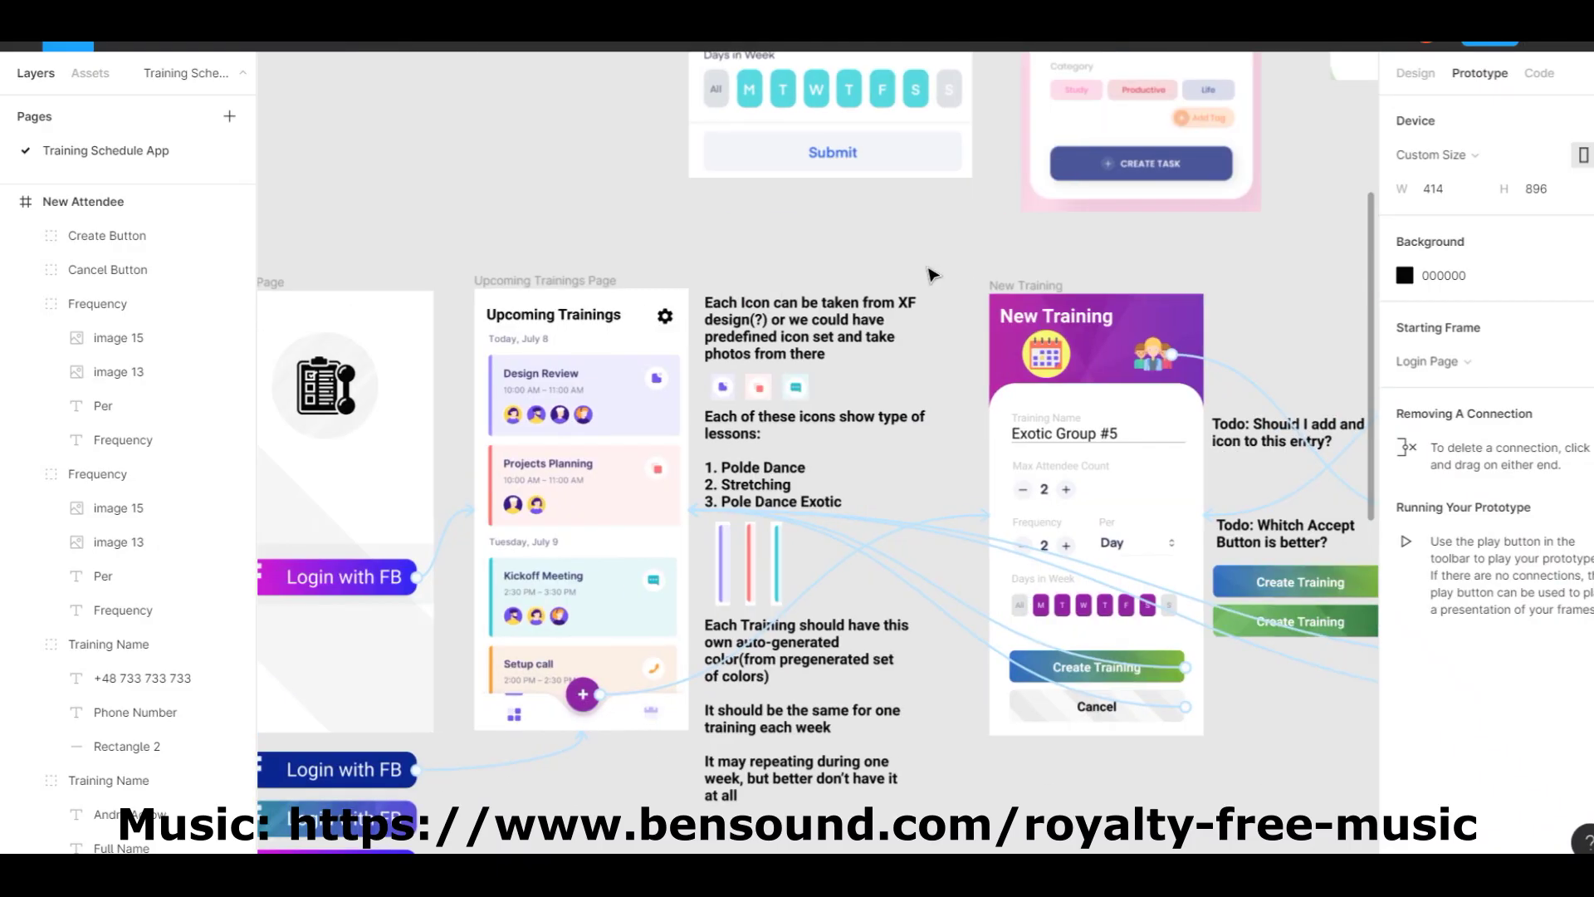
scroll(704, 291, "up", 5)
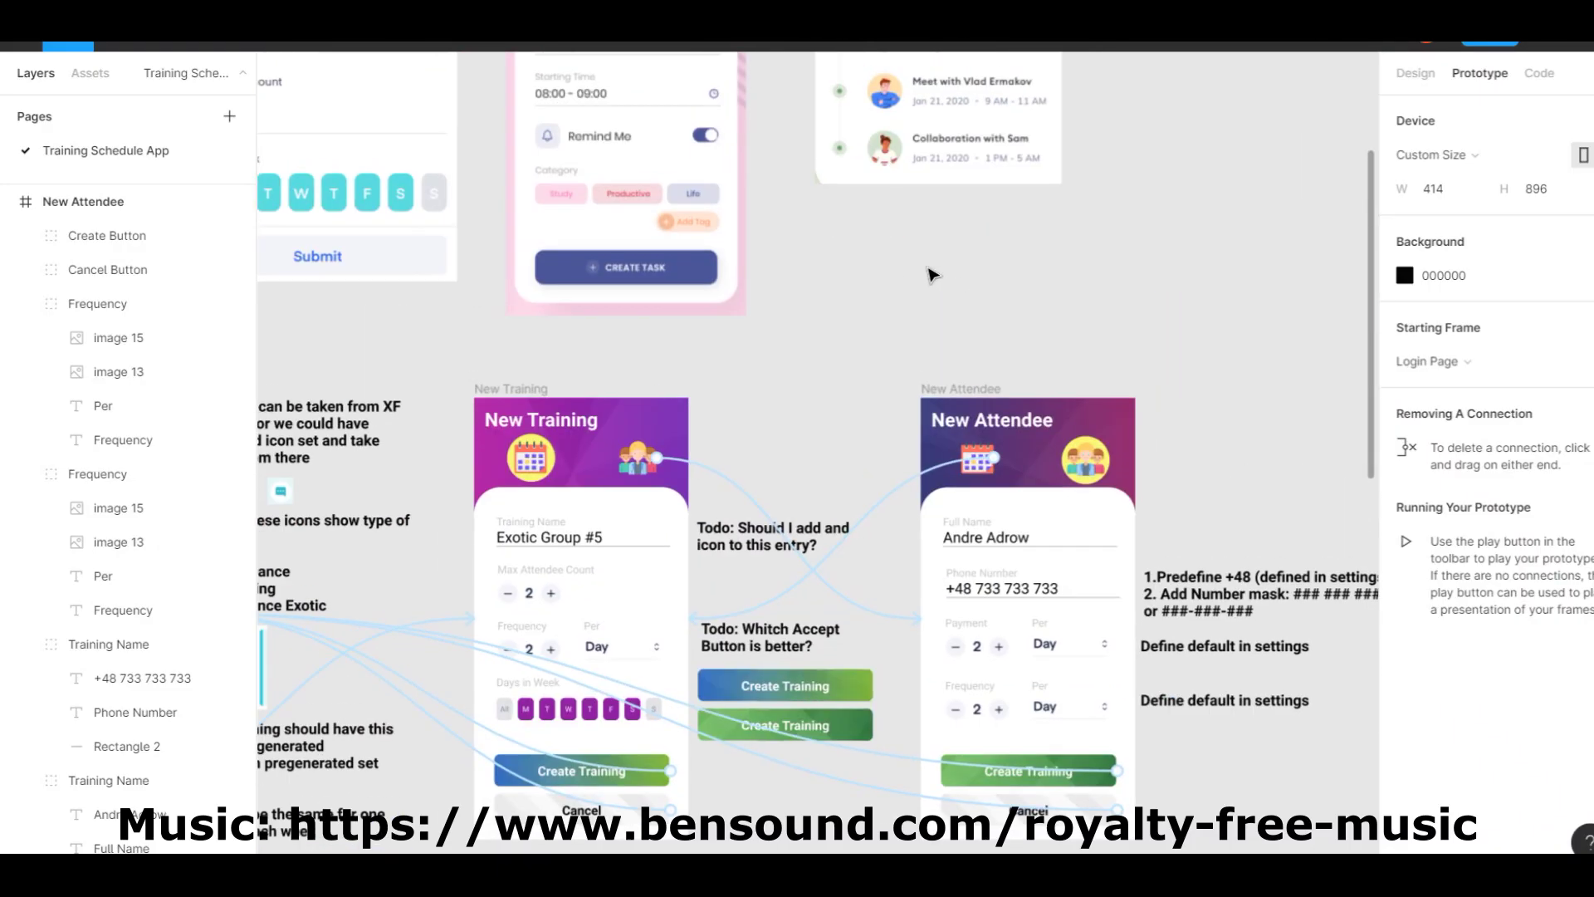
scroll(680, 356, "down", 5)
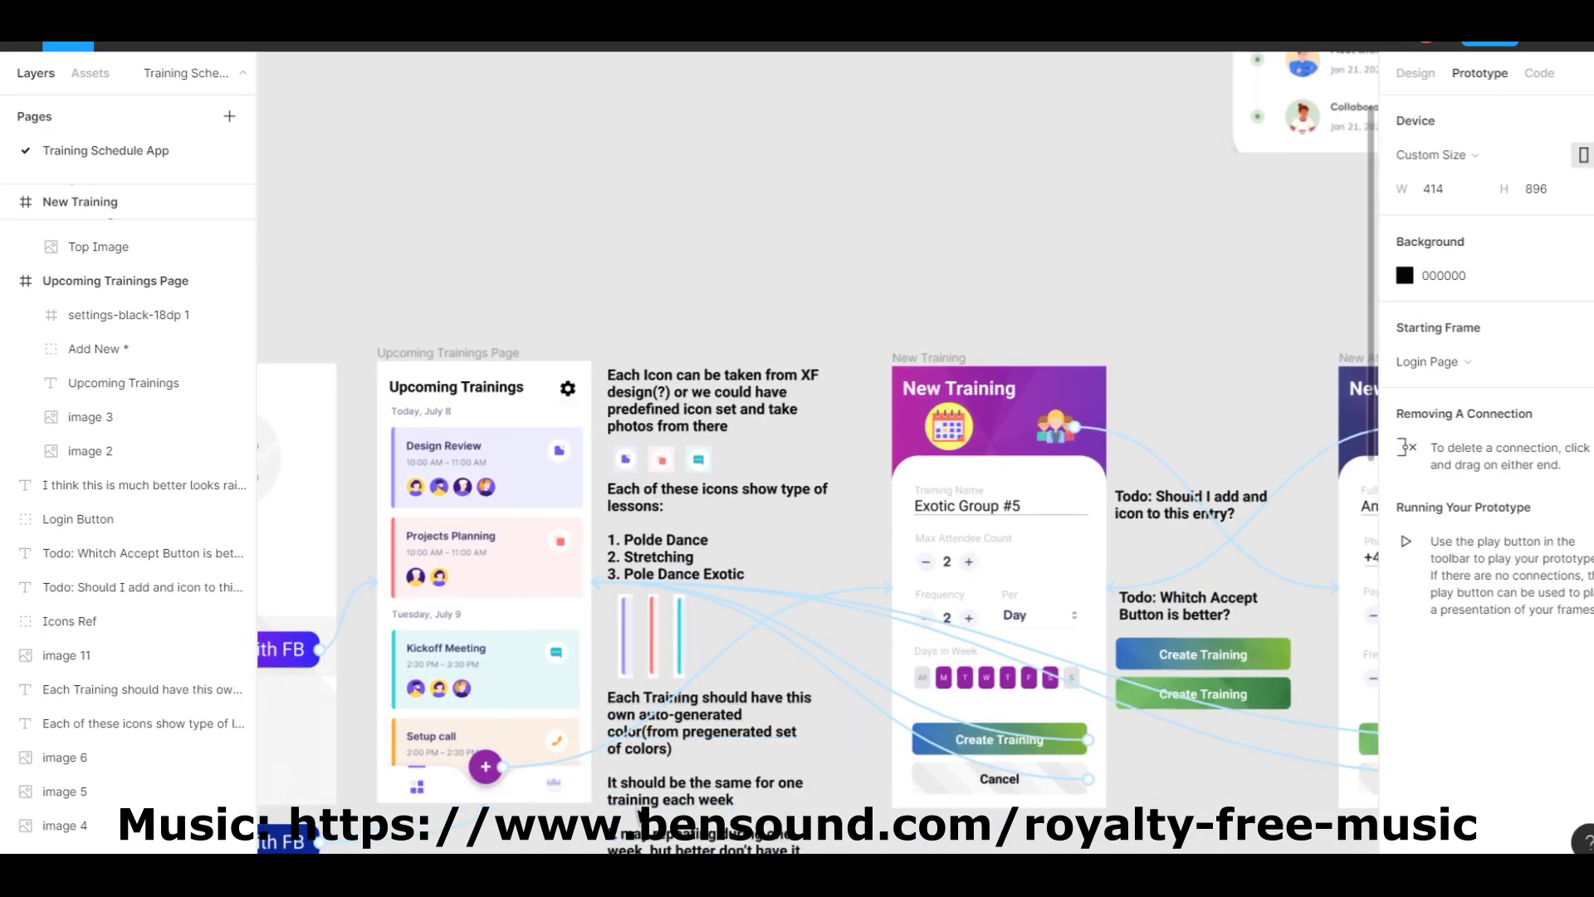
left_click_drag(590, 729, 626, 744)
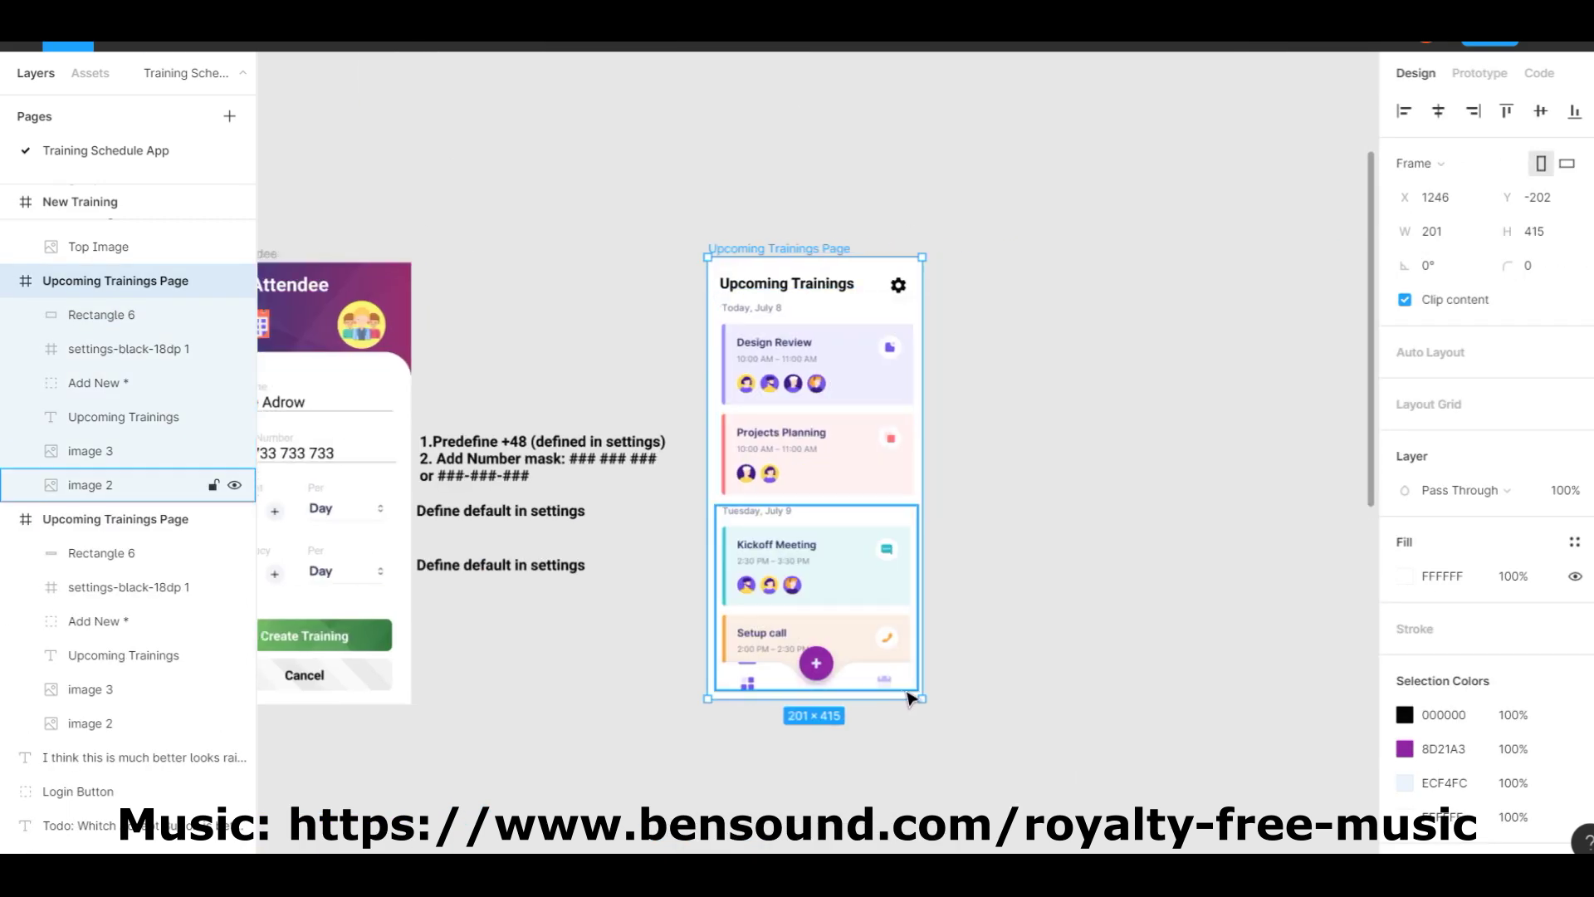
left_click_drag(727, 671, 758, 689)
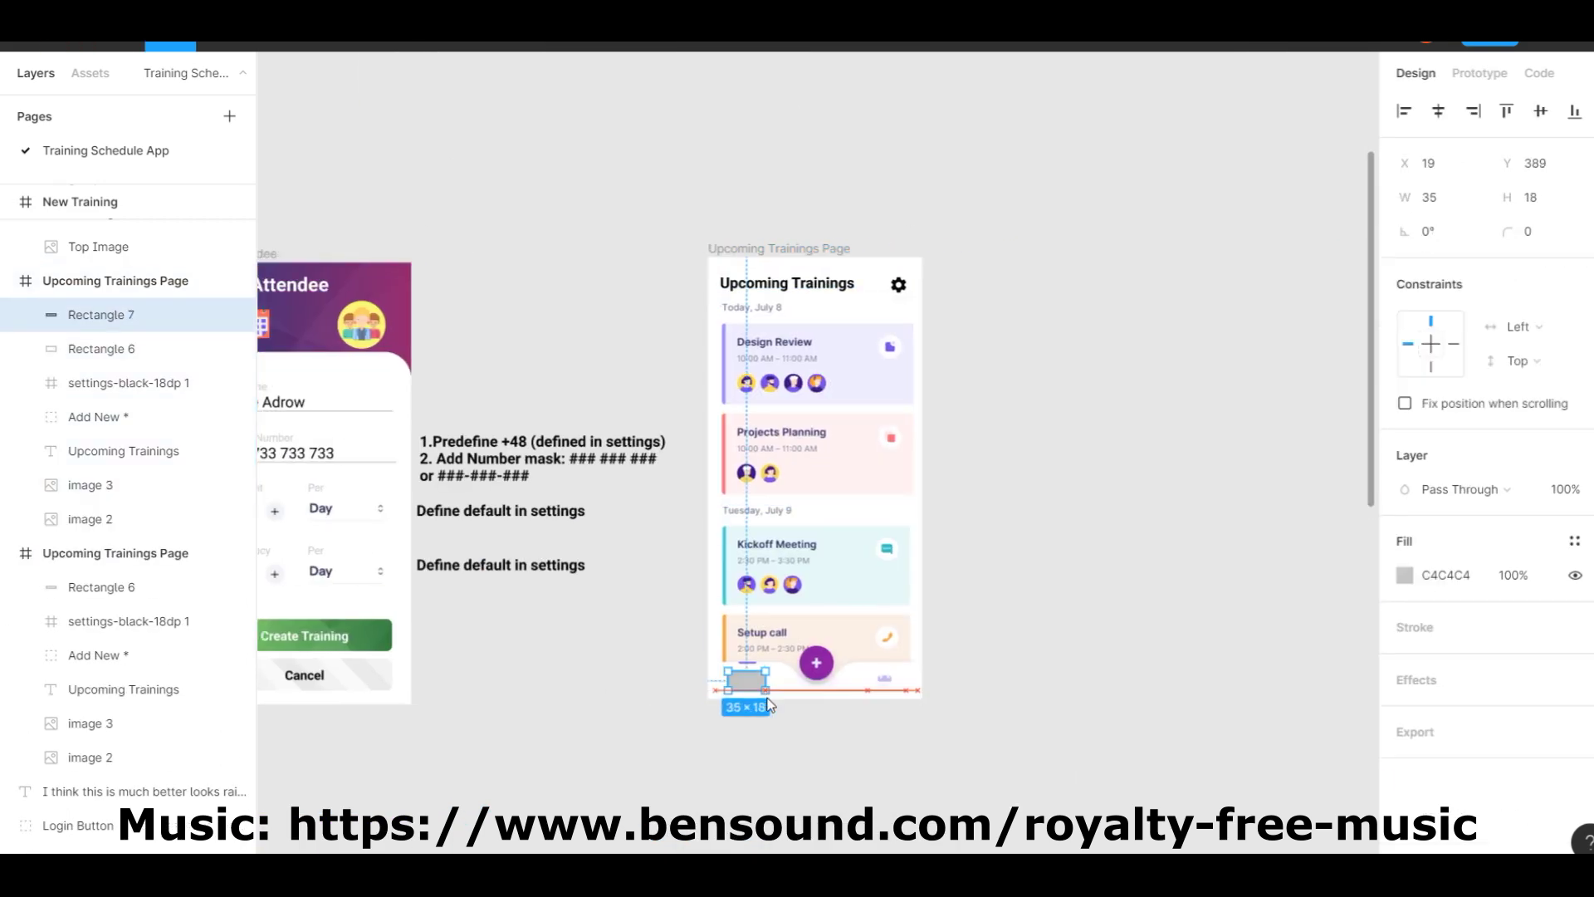
scroll(694, 629, "right", 5)
scroll(696, 688, "right", 15)
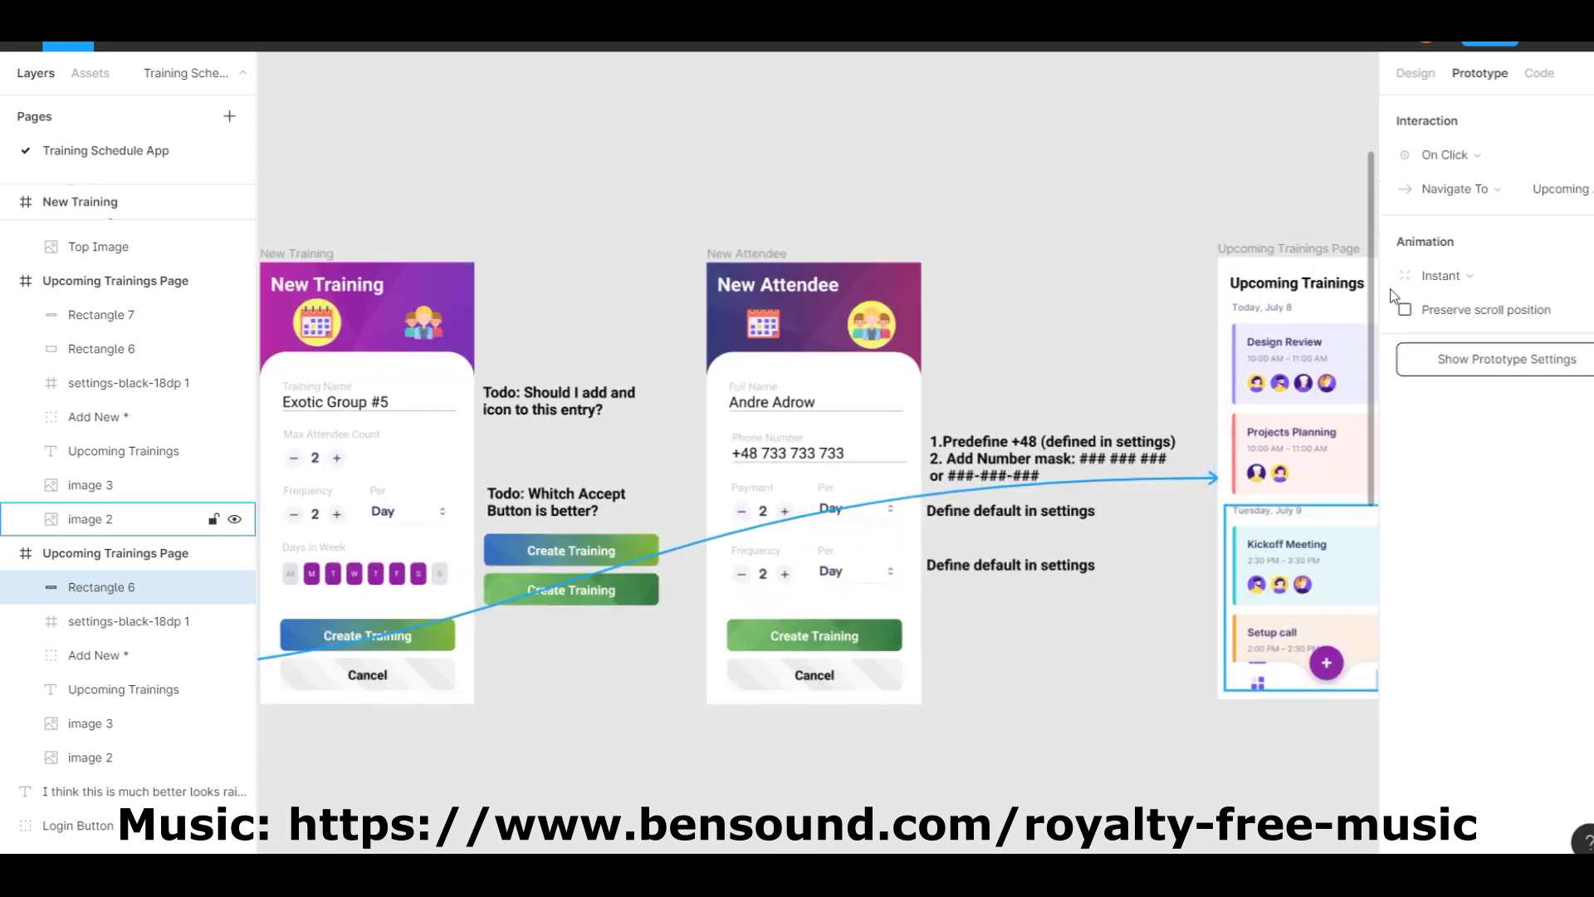
Rename the copied frame to 'Attendee List'.
double_click(156, 283)
type("Attendee List")
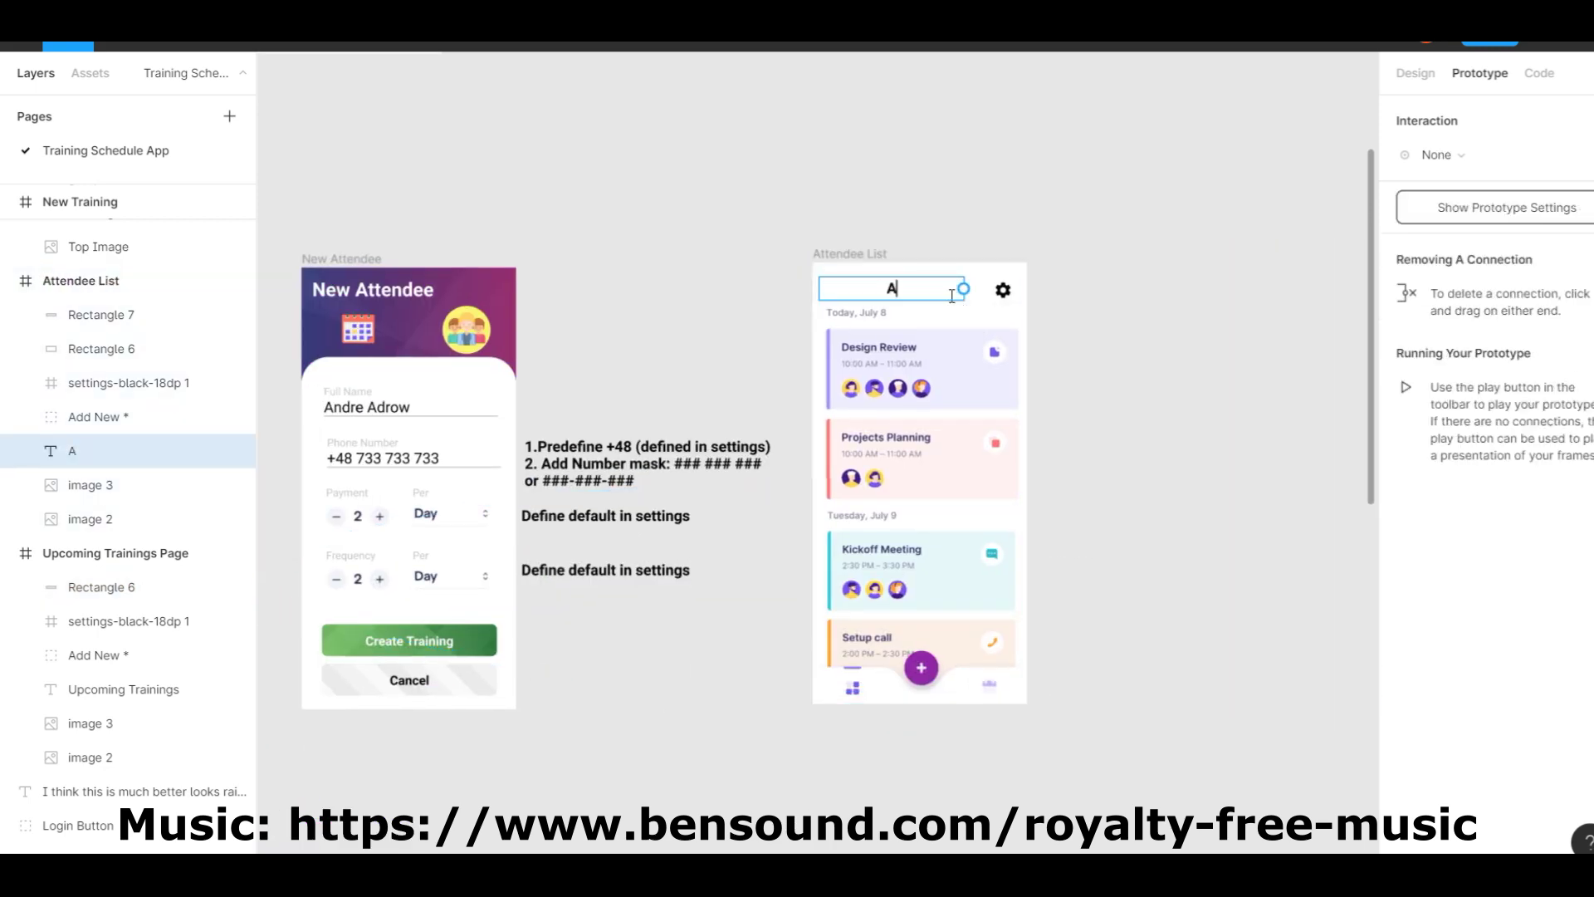
type("ttendee List")
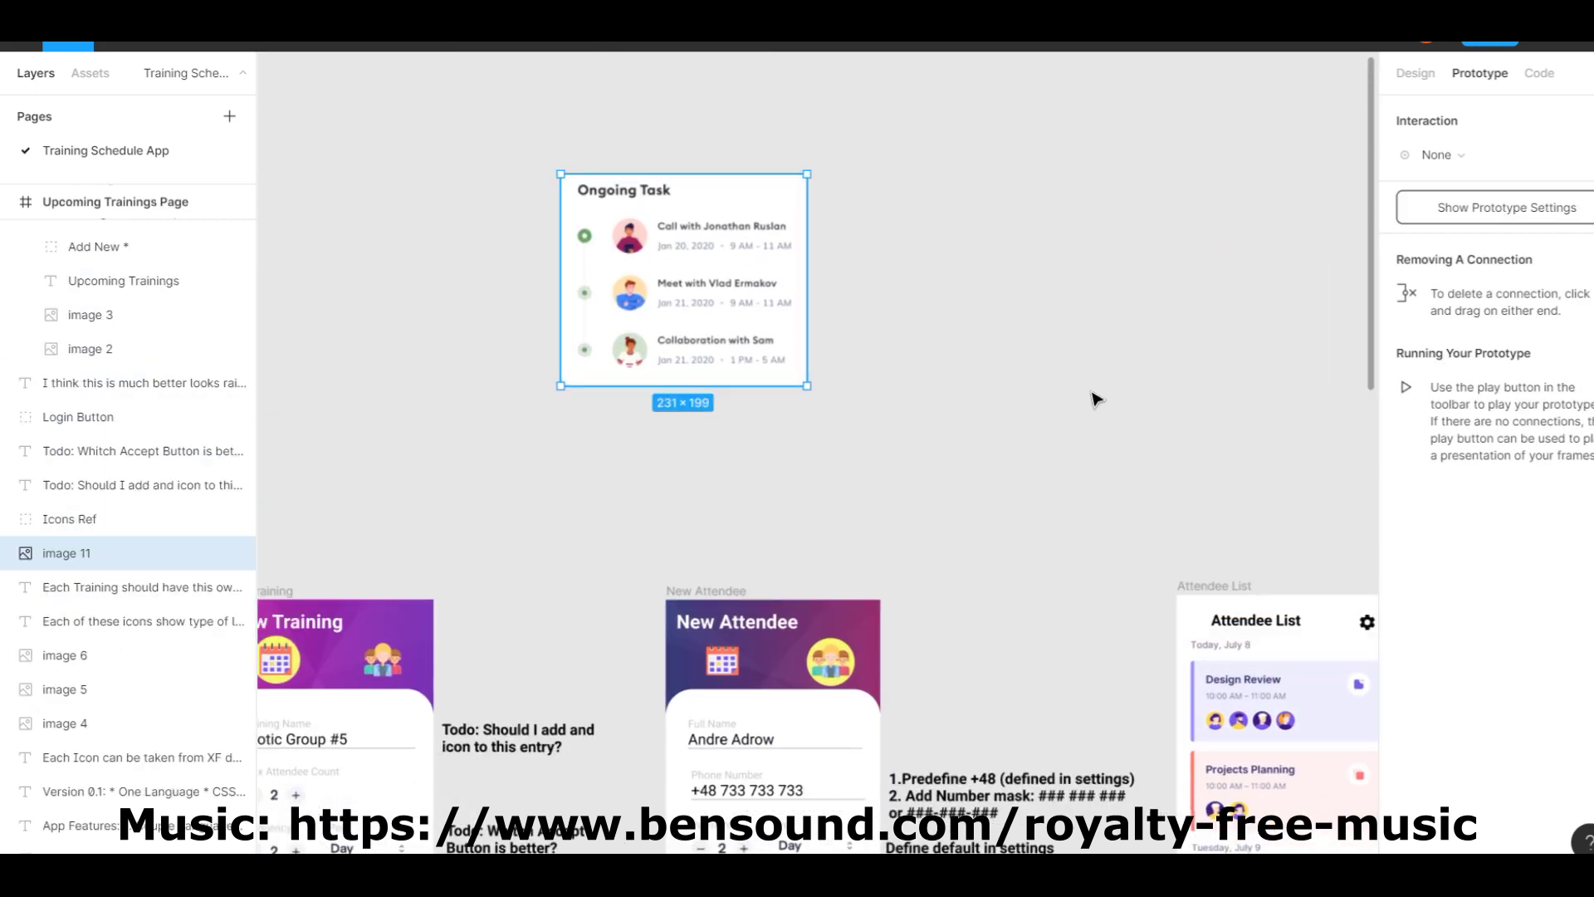
Capture the three task rows and paste them in twice as images.
key("shift+2")
left_click_drag(884, 404, 986, 541)
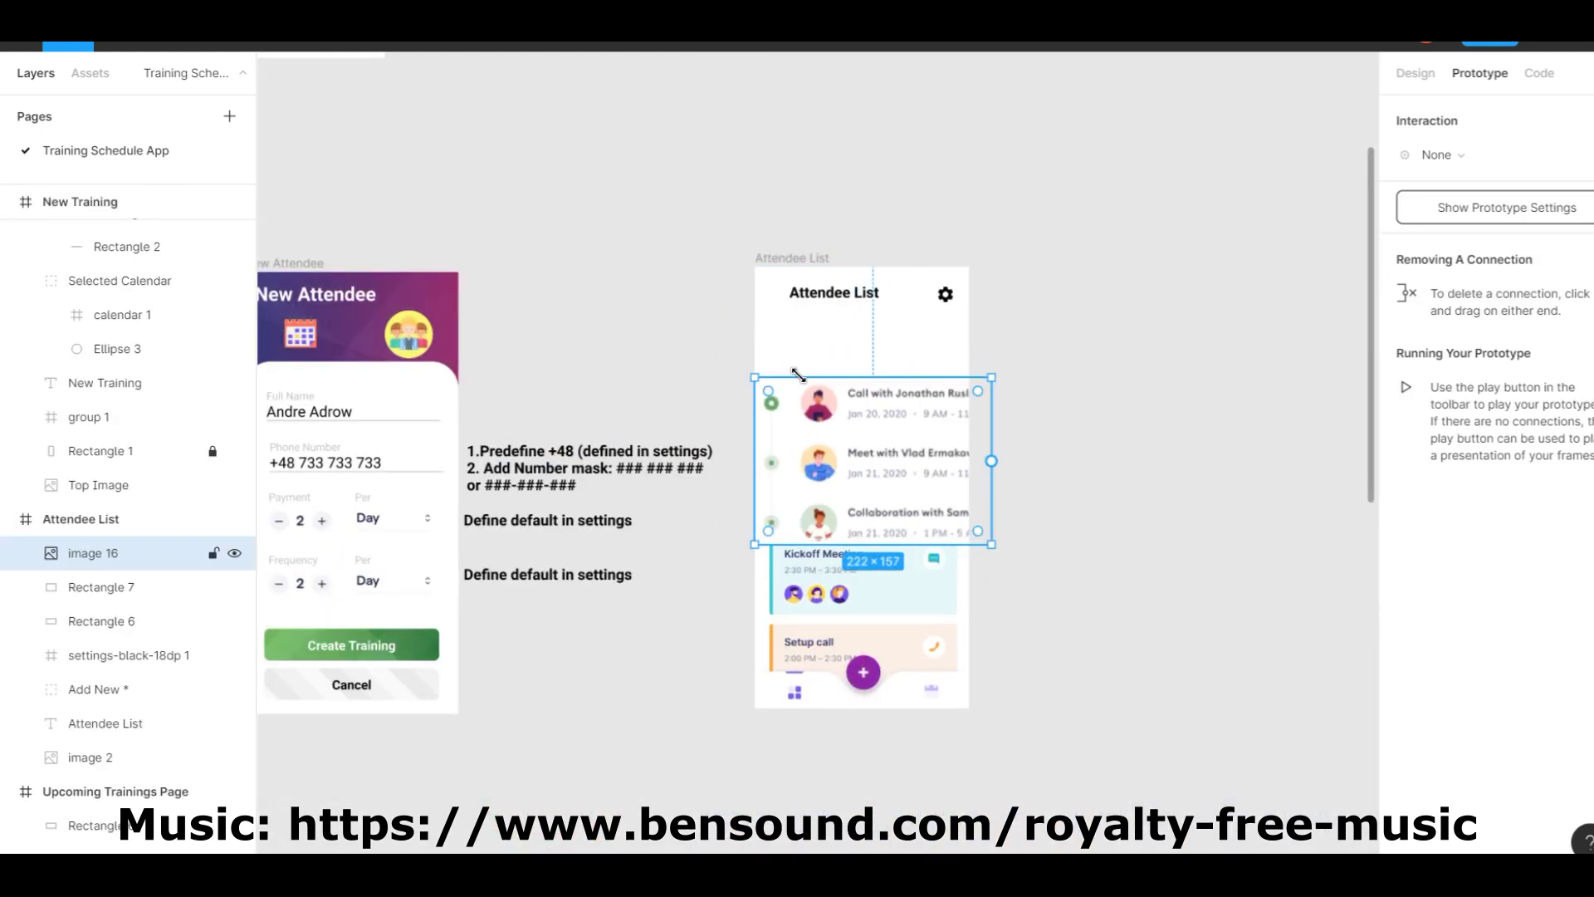
key("ctrl+v")
scroll(1103, 425, "down", 3)
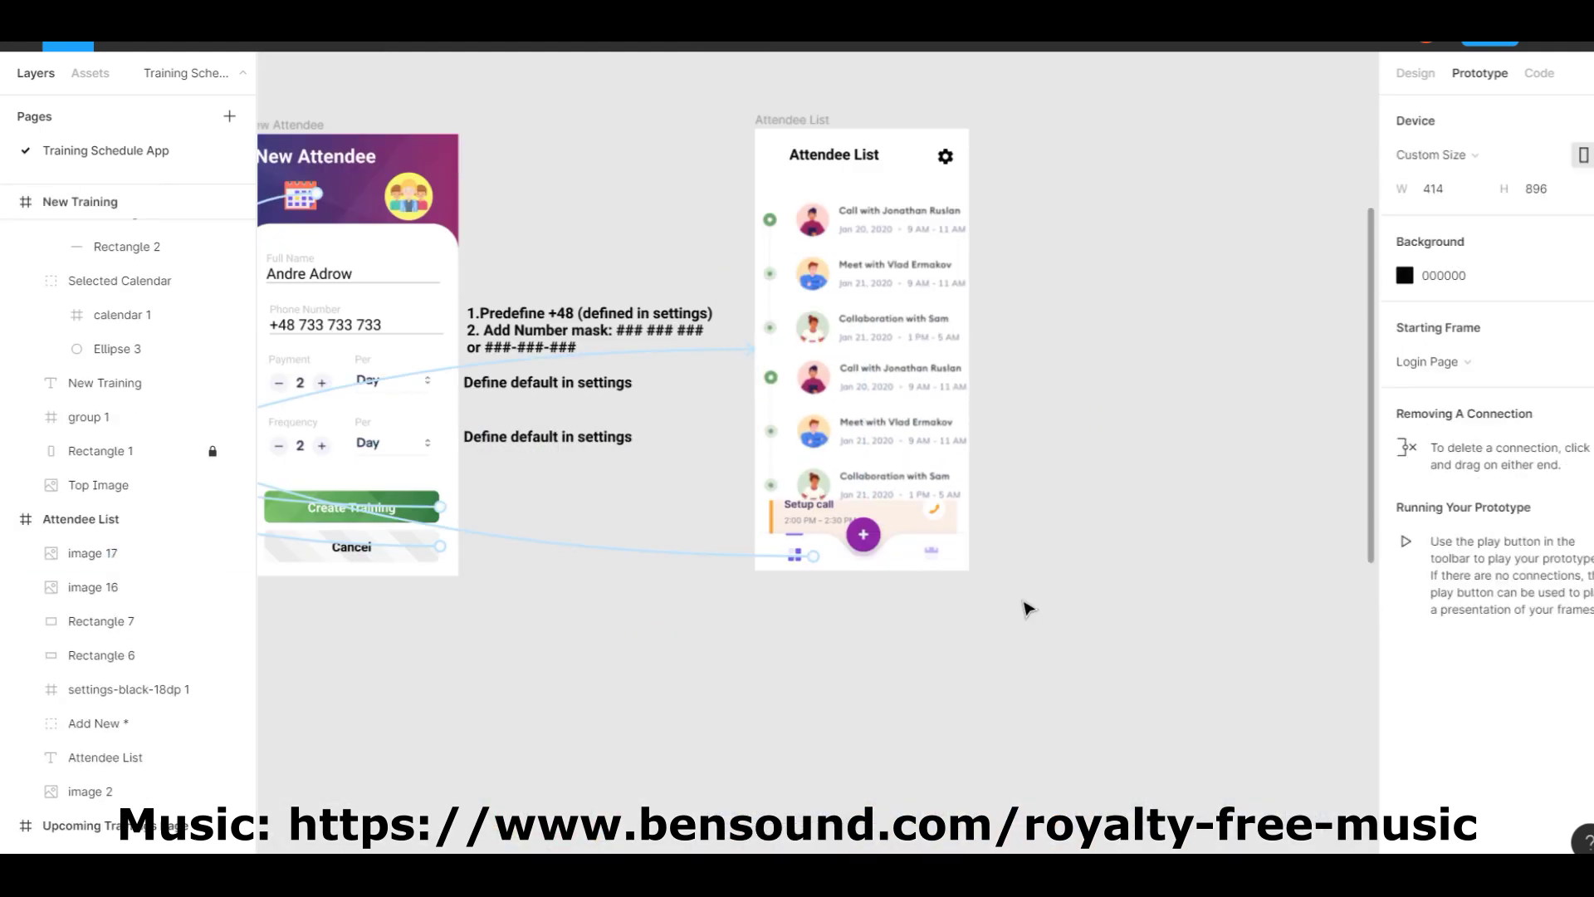
left_click(1103, 425)
Draw a rectangle across the list's bottom with fill FFFFFF.
left_click_drag(761, 491, 965, 548)
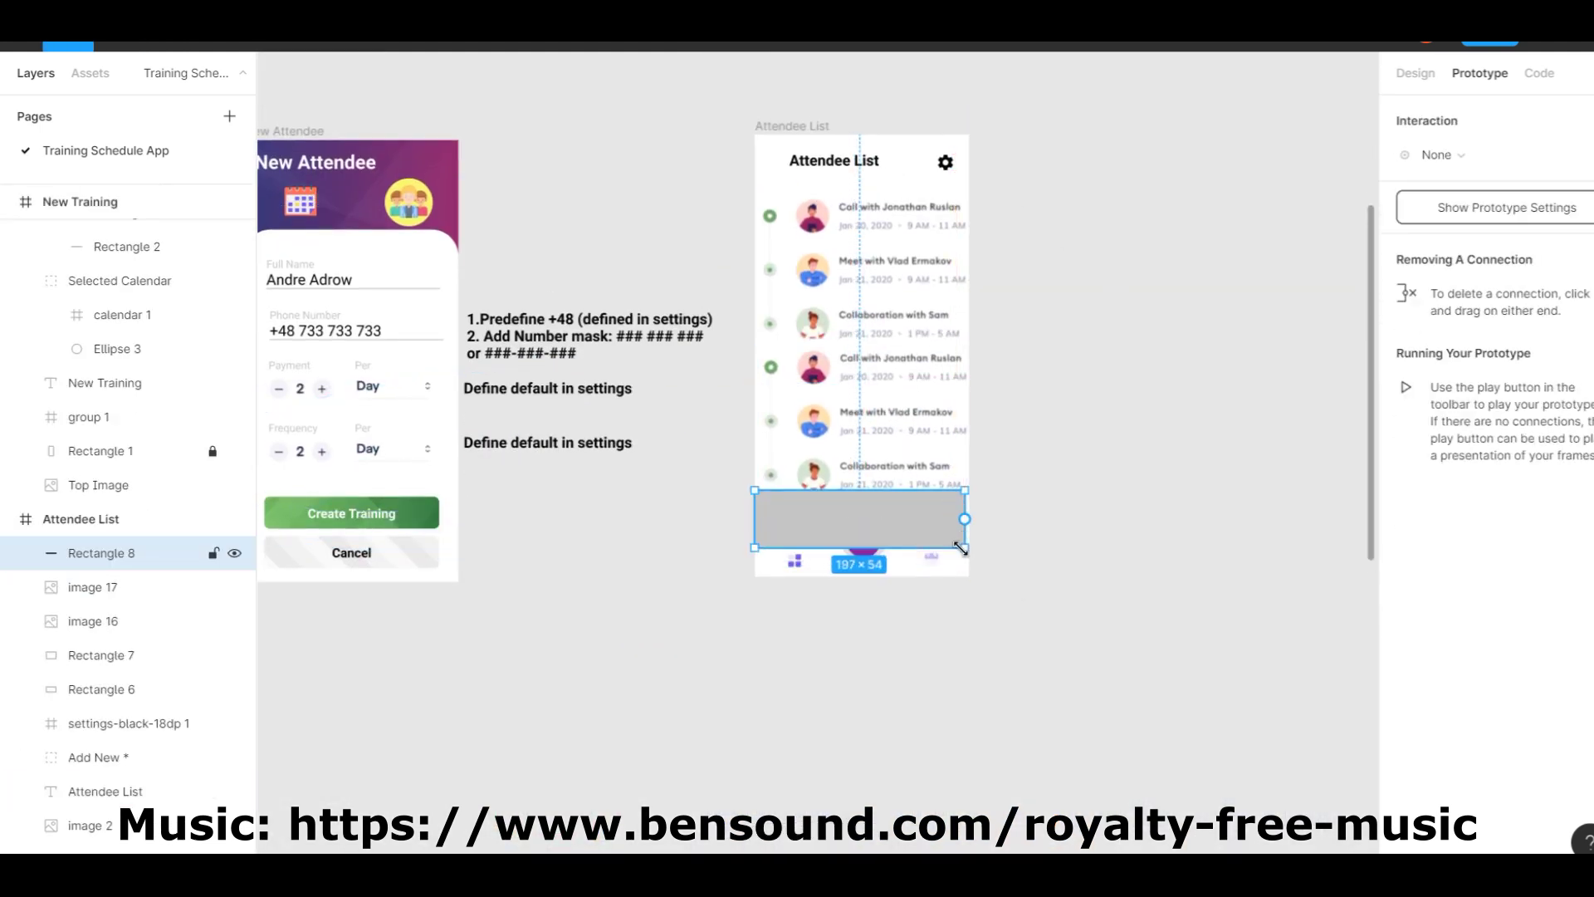
left_click(1405, 574)
type("FFFFFF")
key("Return")
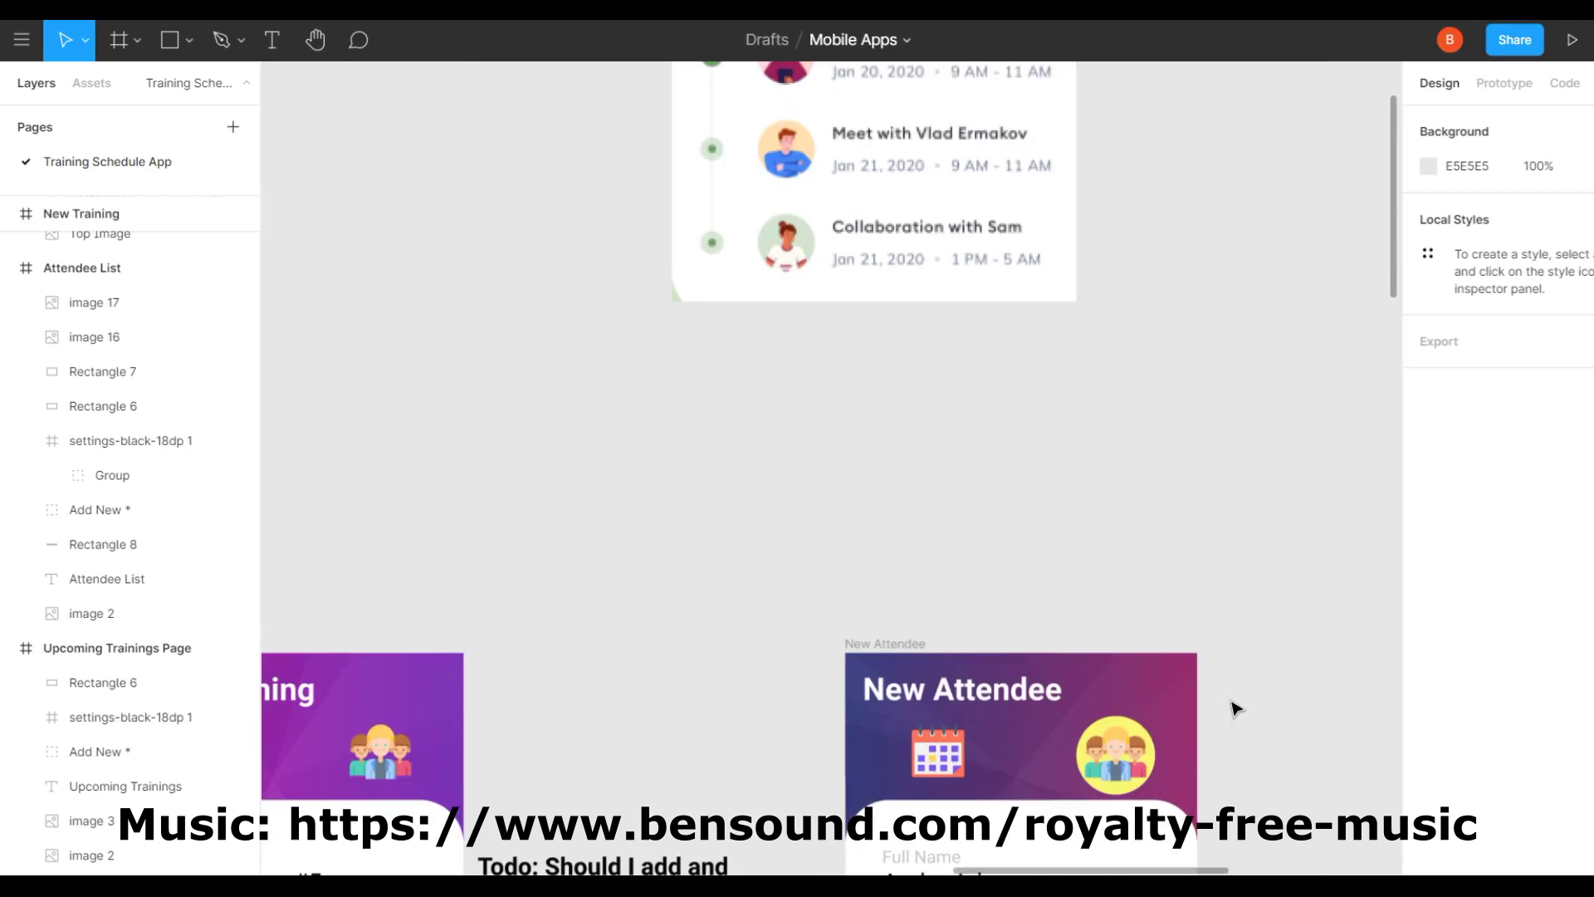
key("alt+Tab")
key("alt+Tab")
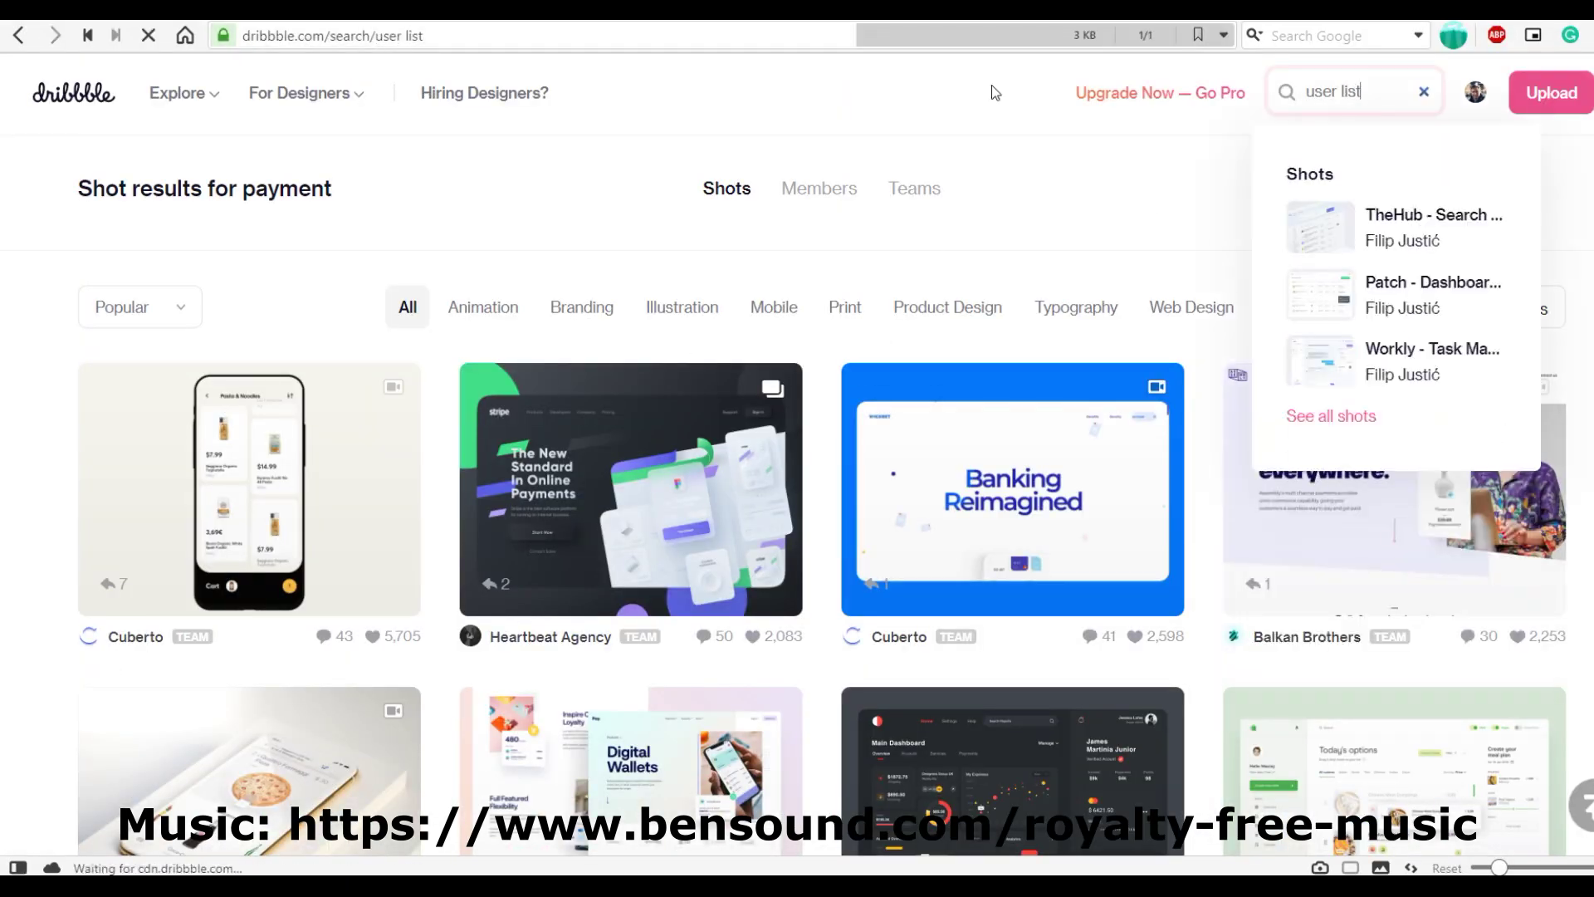
Browse the Dribbble 'user list' results and open a contact search shot.
scroll(1059, 400, "down", 20)
scroll(1213, 345, "down", 10)
scroll(919, 475, "up", 20)
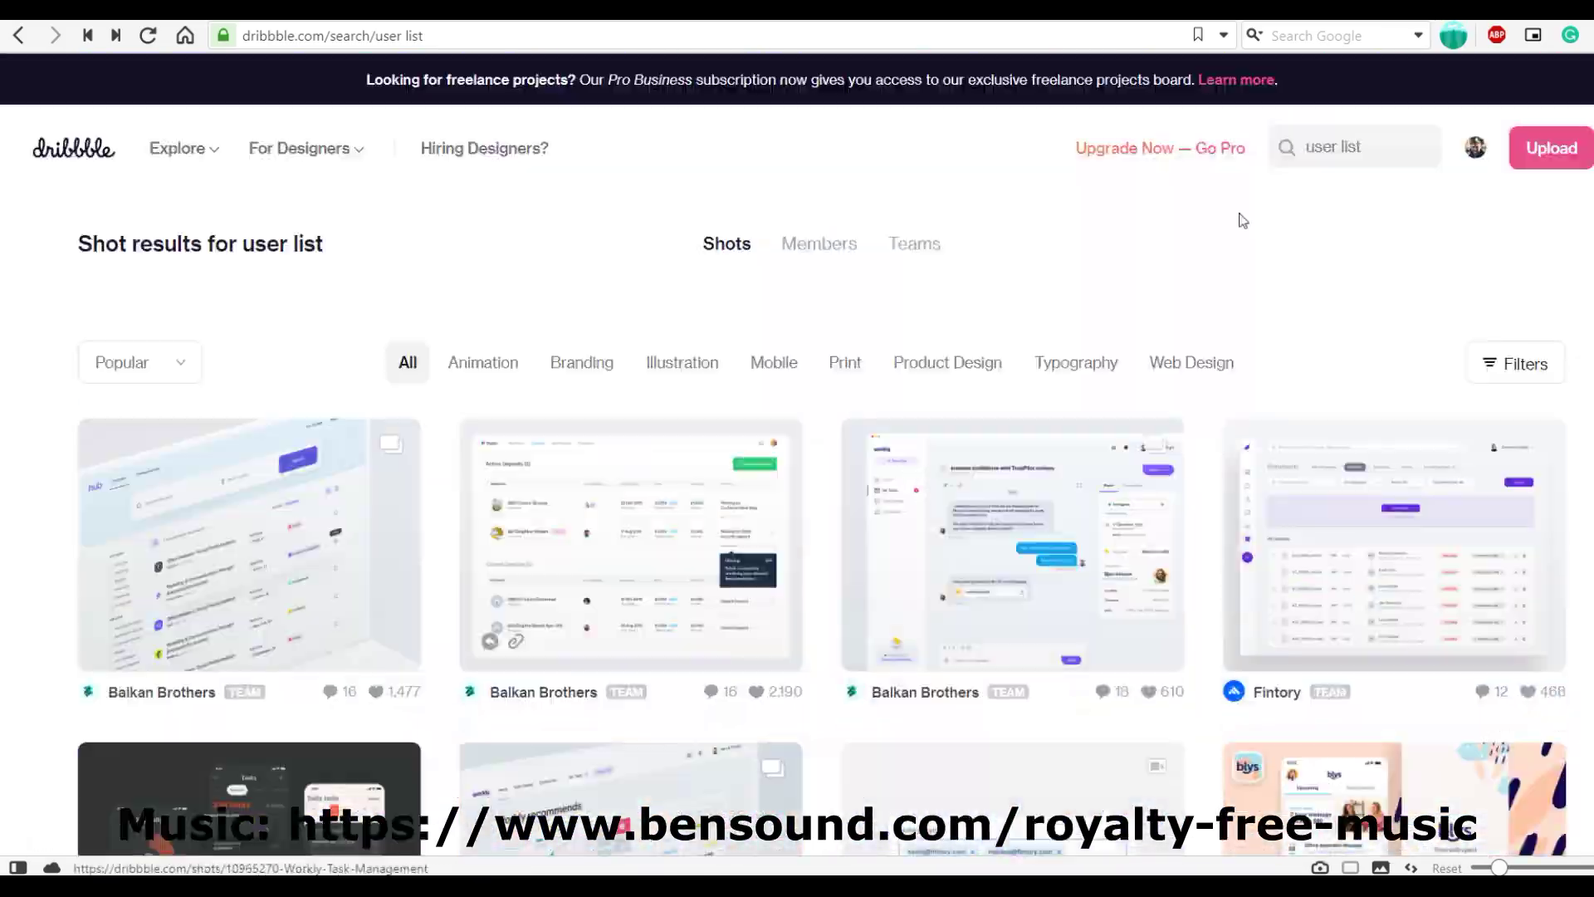
scroll(1067, 349, "down", 15)
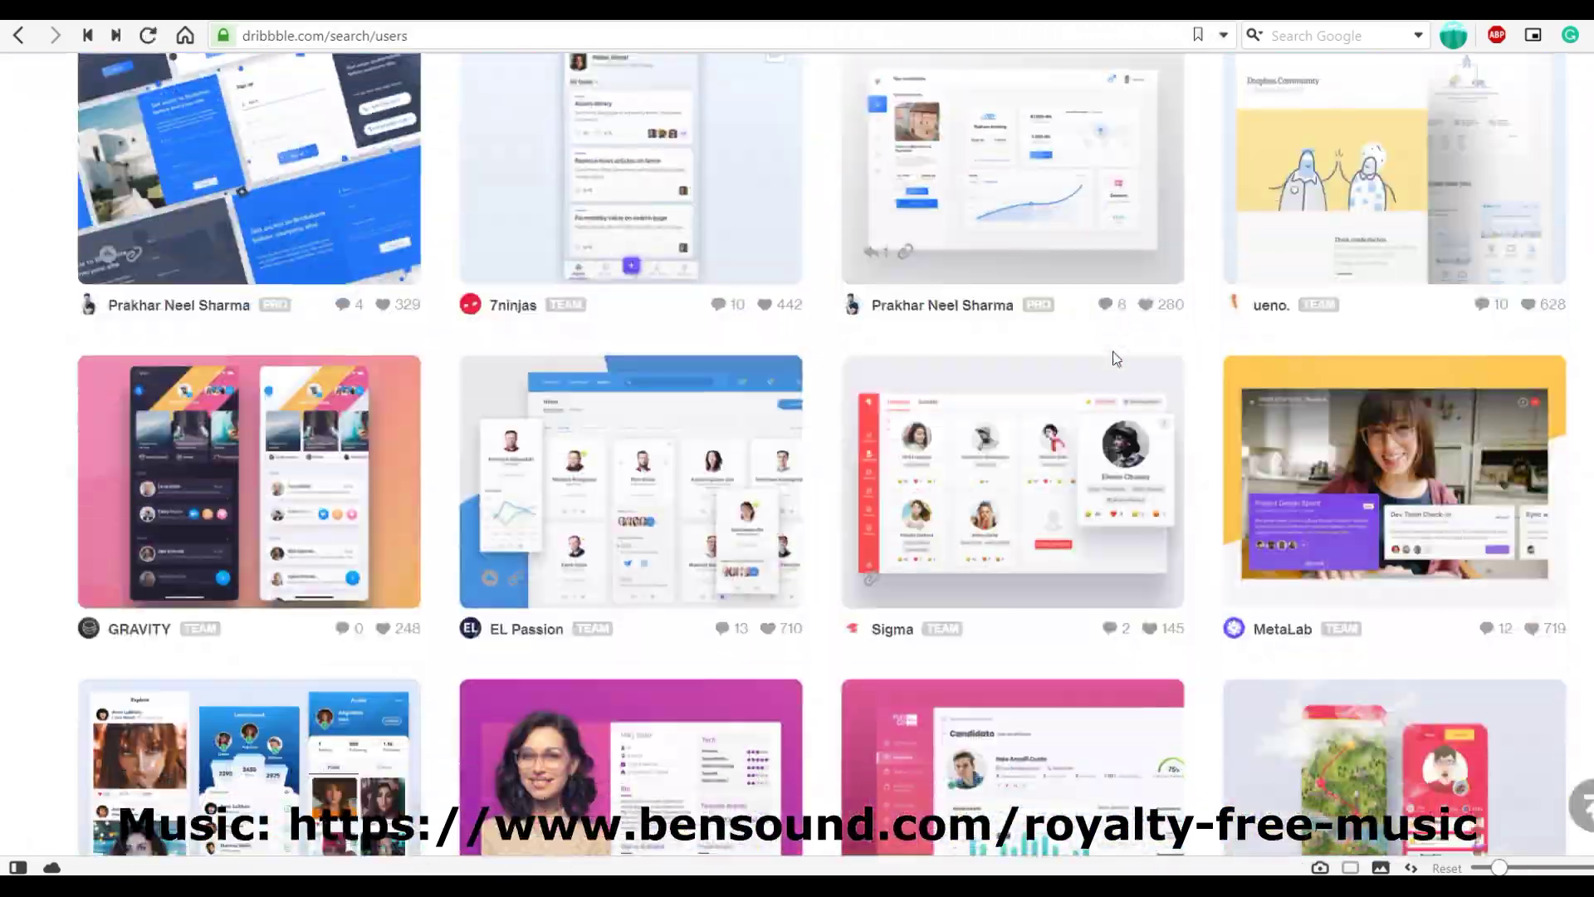
scroll(1116, 359, "down", 10)
scroll(997, 415, "up", 15)
left_click(861, 498)
key("alt+Left")
key("alt+Left")
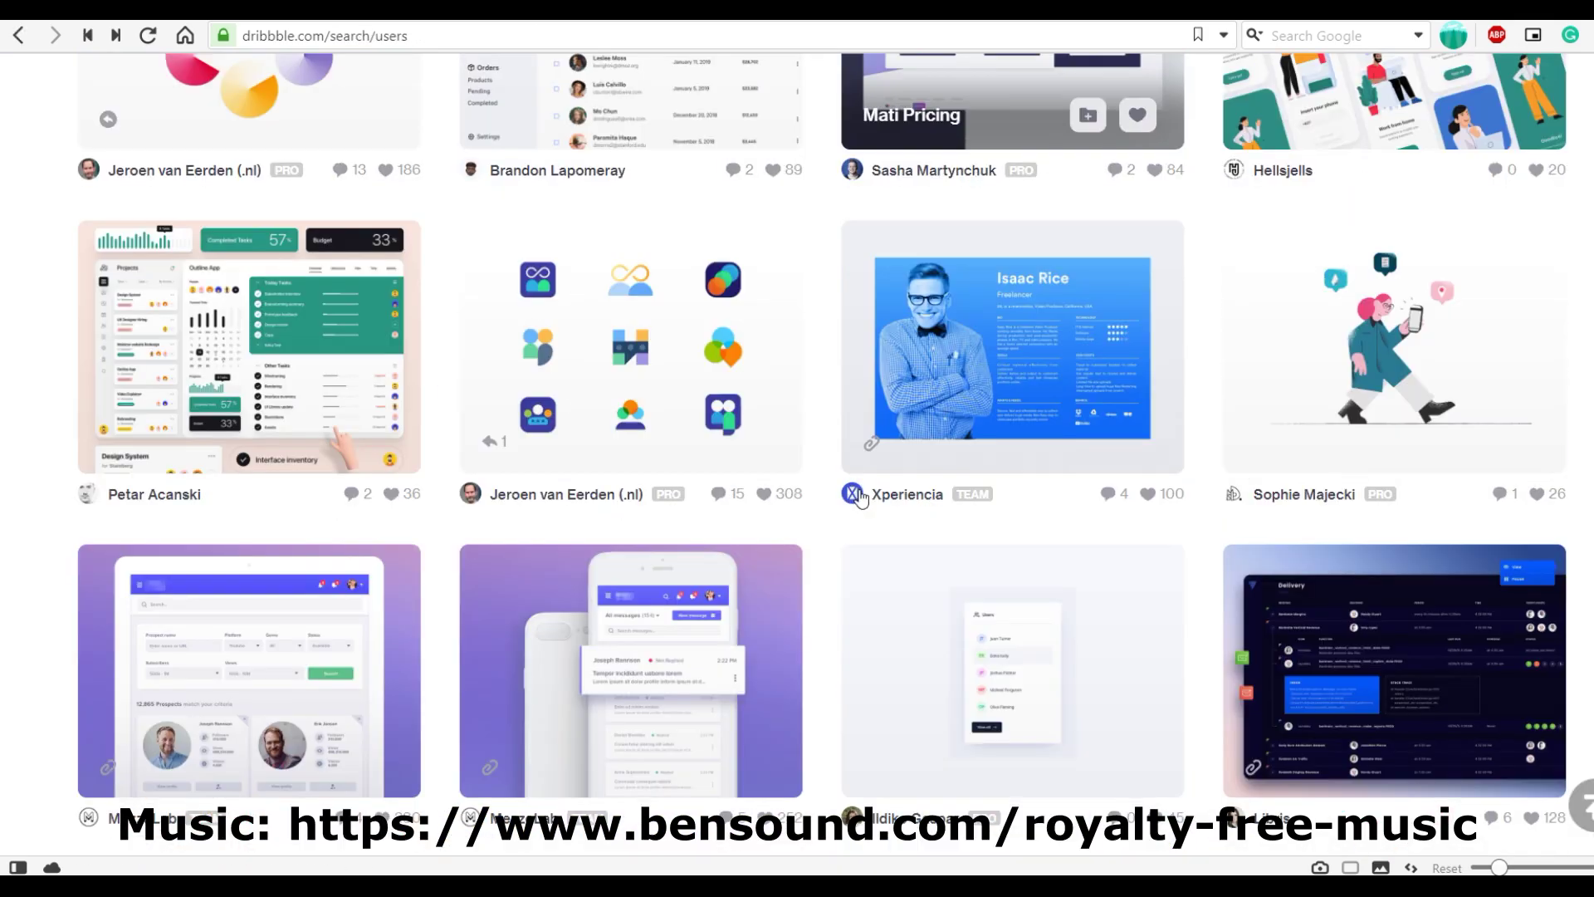
scroll(863, 497, "down", 10)
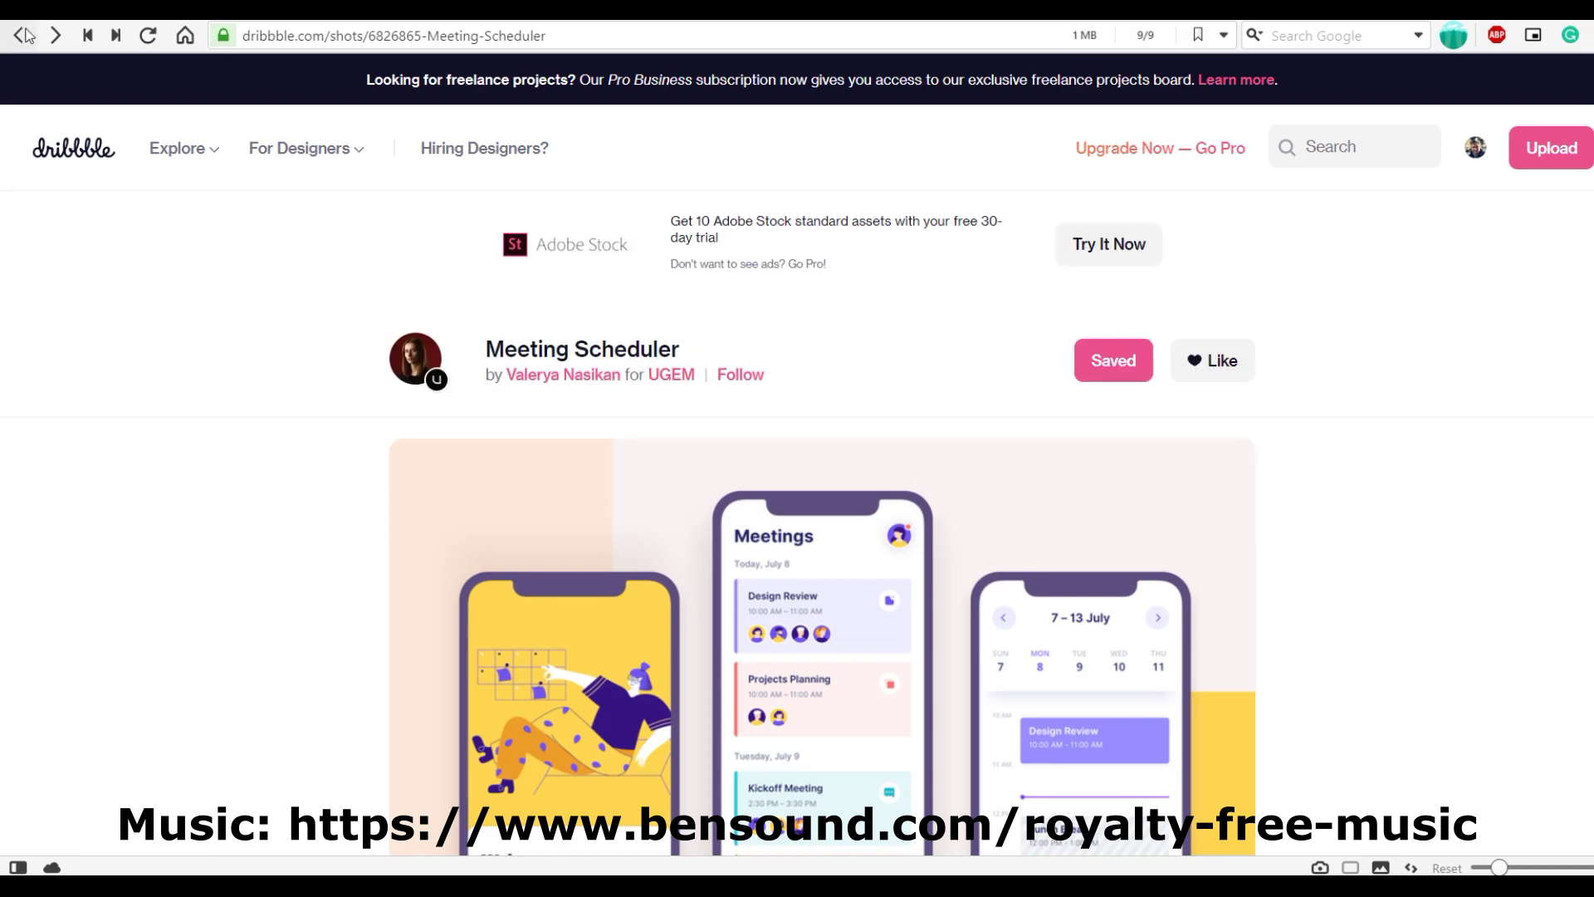
left_click(20, 34)
scroll(760, 703, "down", 15)
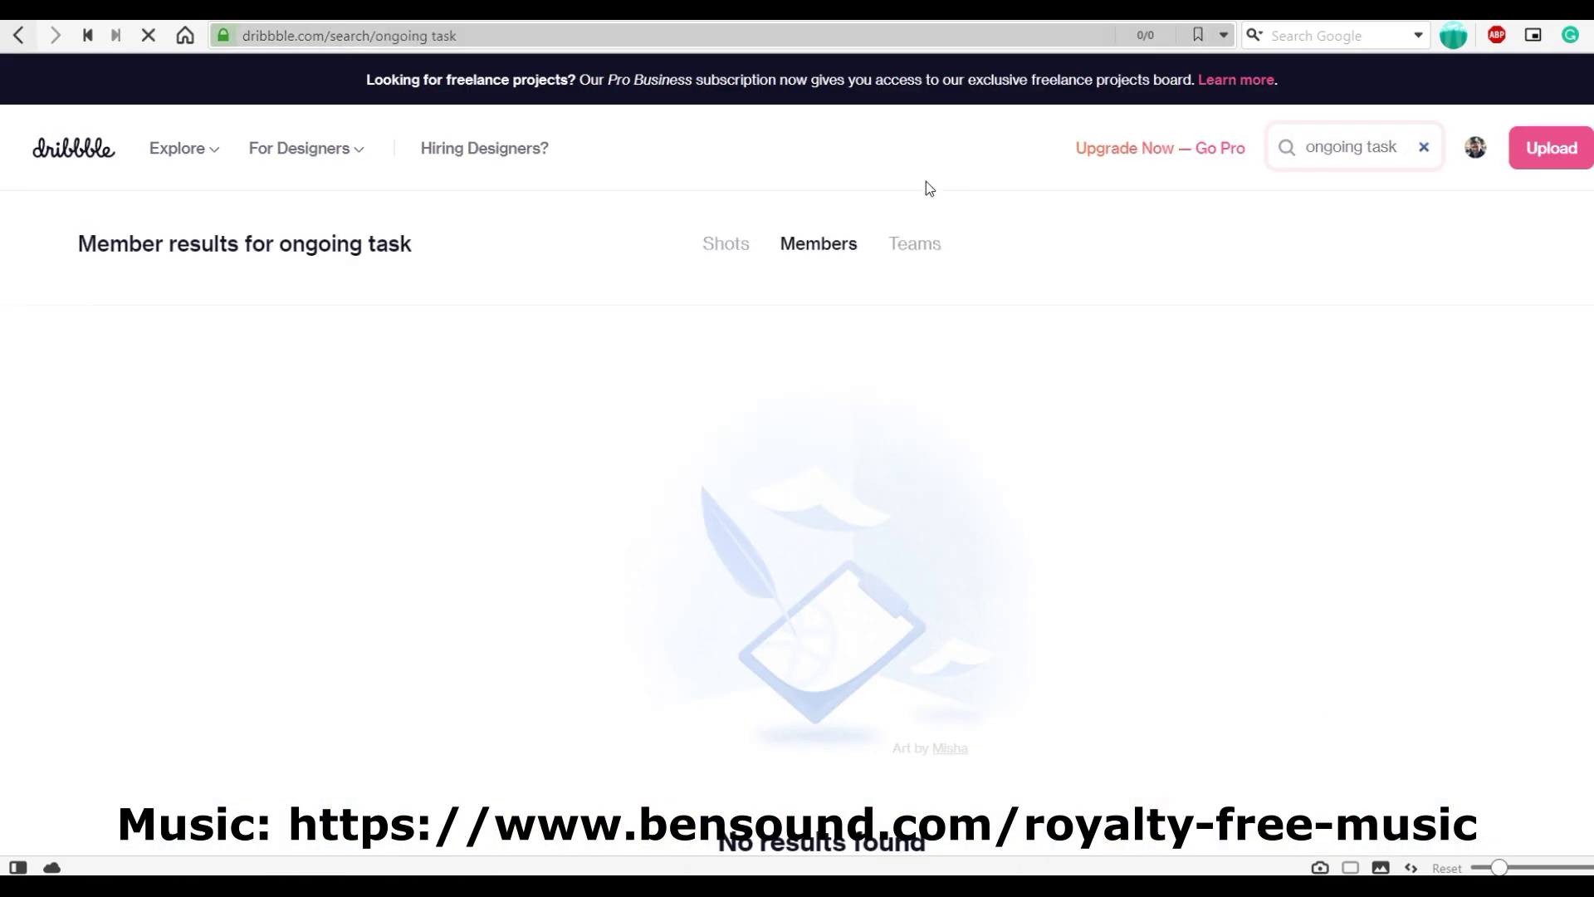
Search Behance for 'call history' and scroll through the results.
key("alt+Tab")
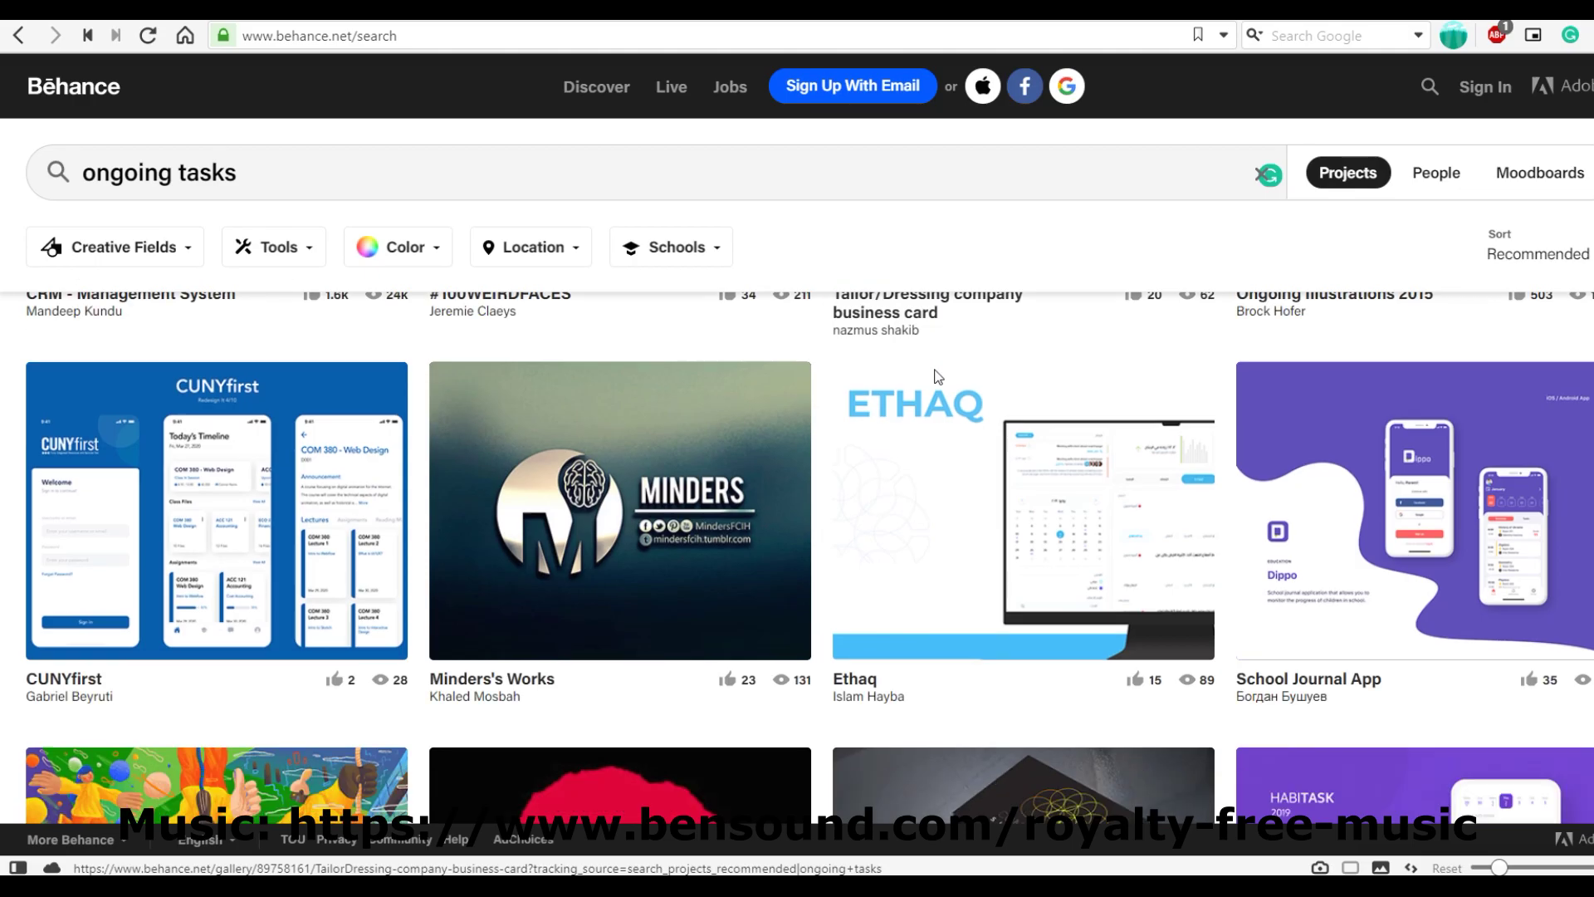
triple_click(449, 178)
type("call history")
key("Return")
scroll(345, 186, "down", 5)
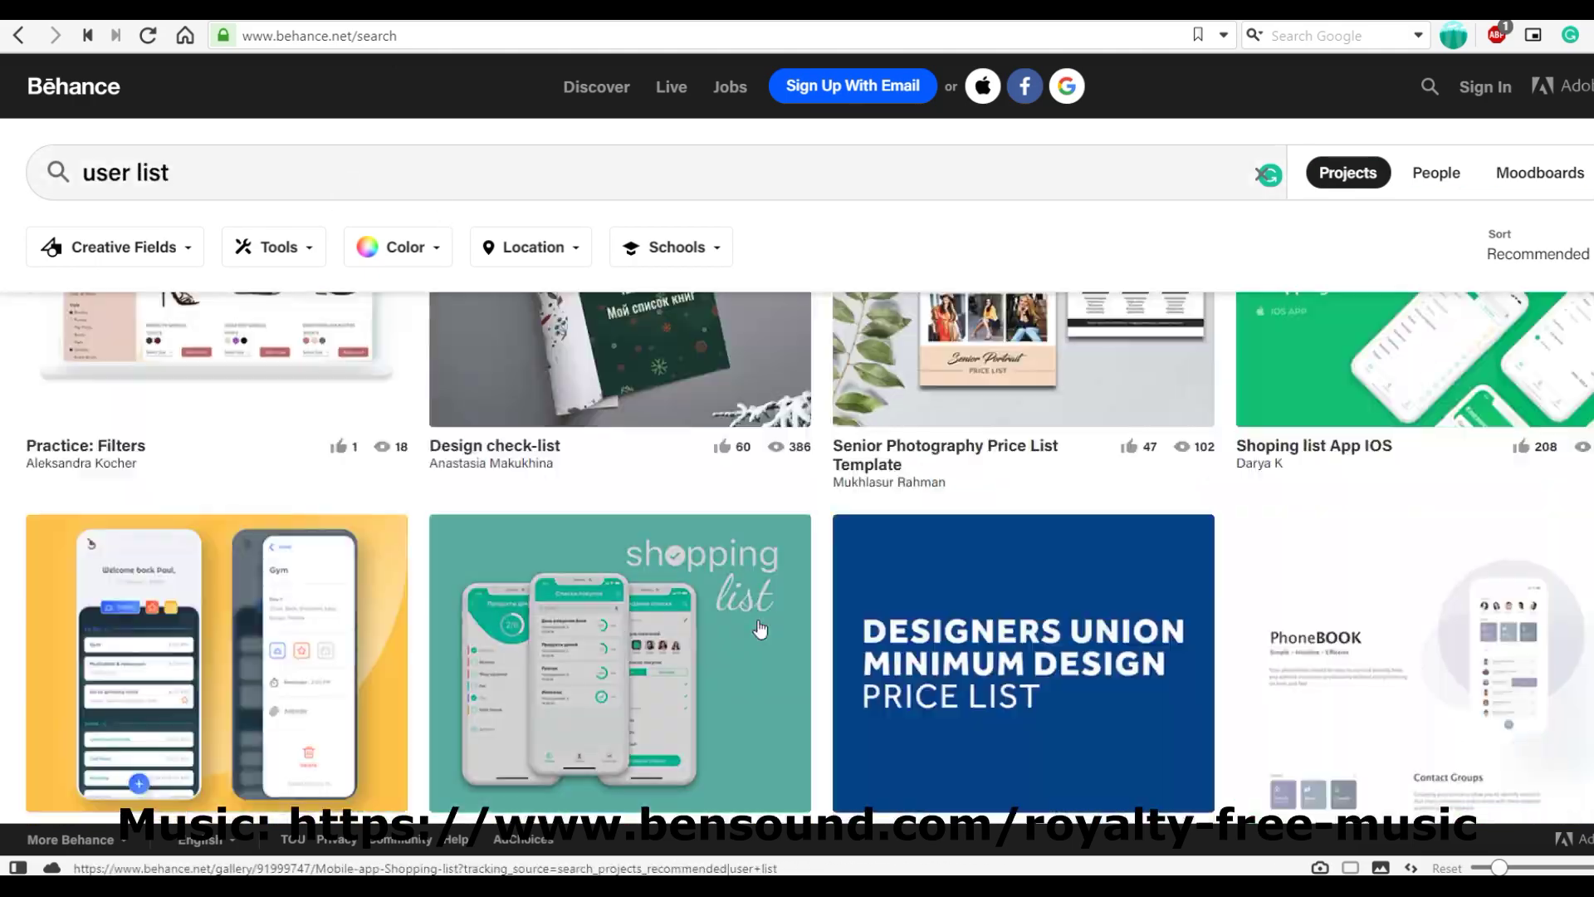
scroll(760, 629, "up", 5)
scroll(758, 629, "down", 10)
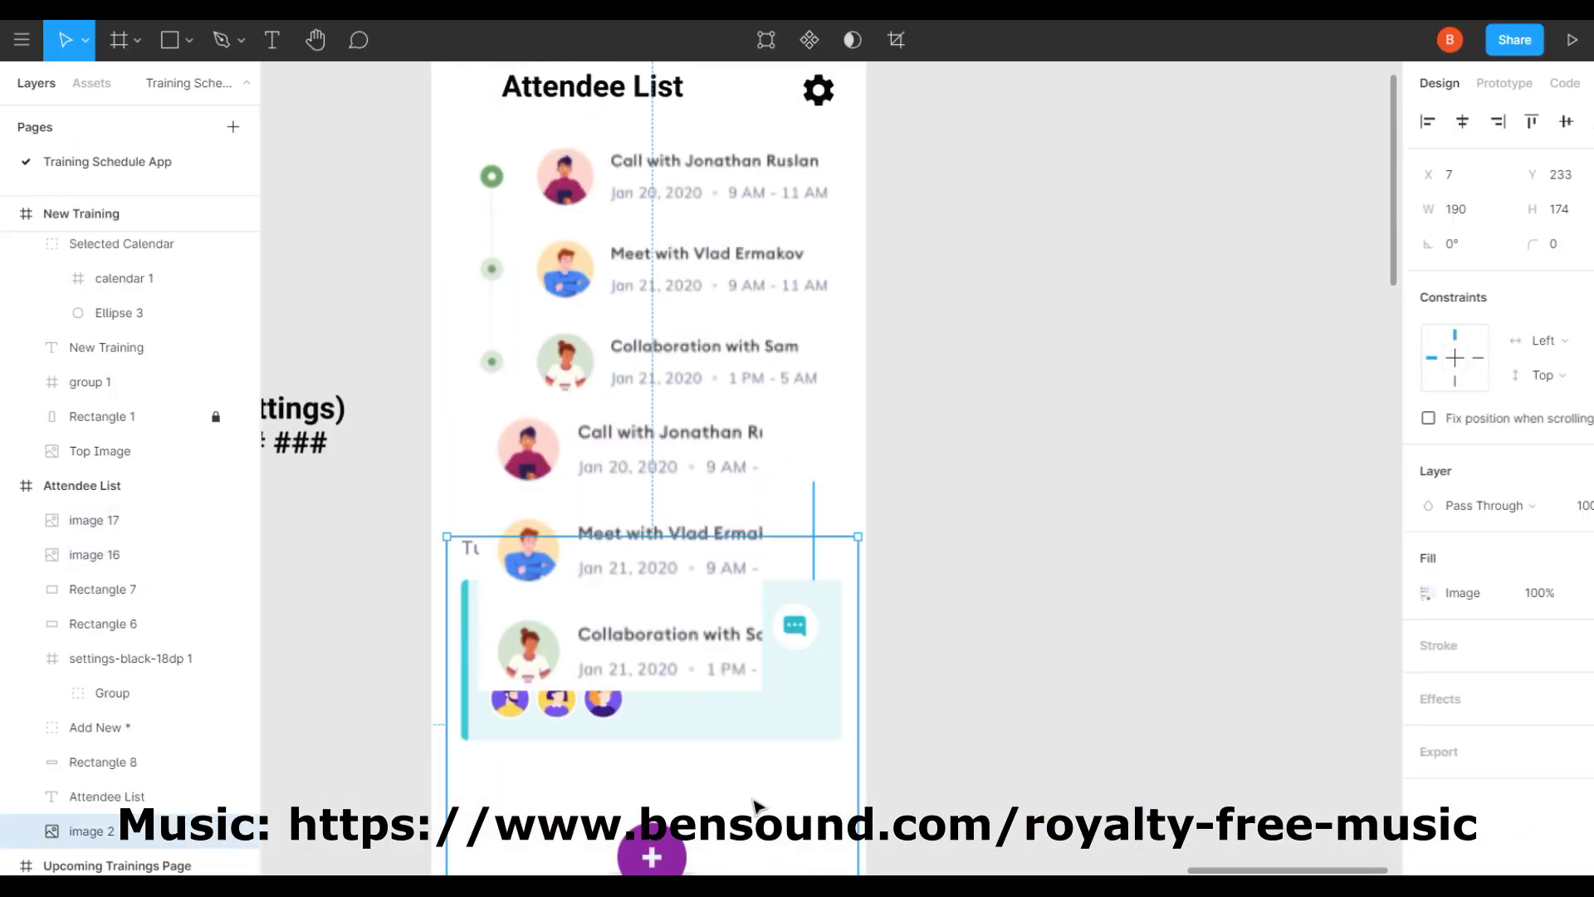
Duplicate the Attendee List frame, retitle the copy, and delete its list content.
scroll(828, 495, "up", 3)
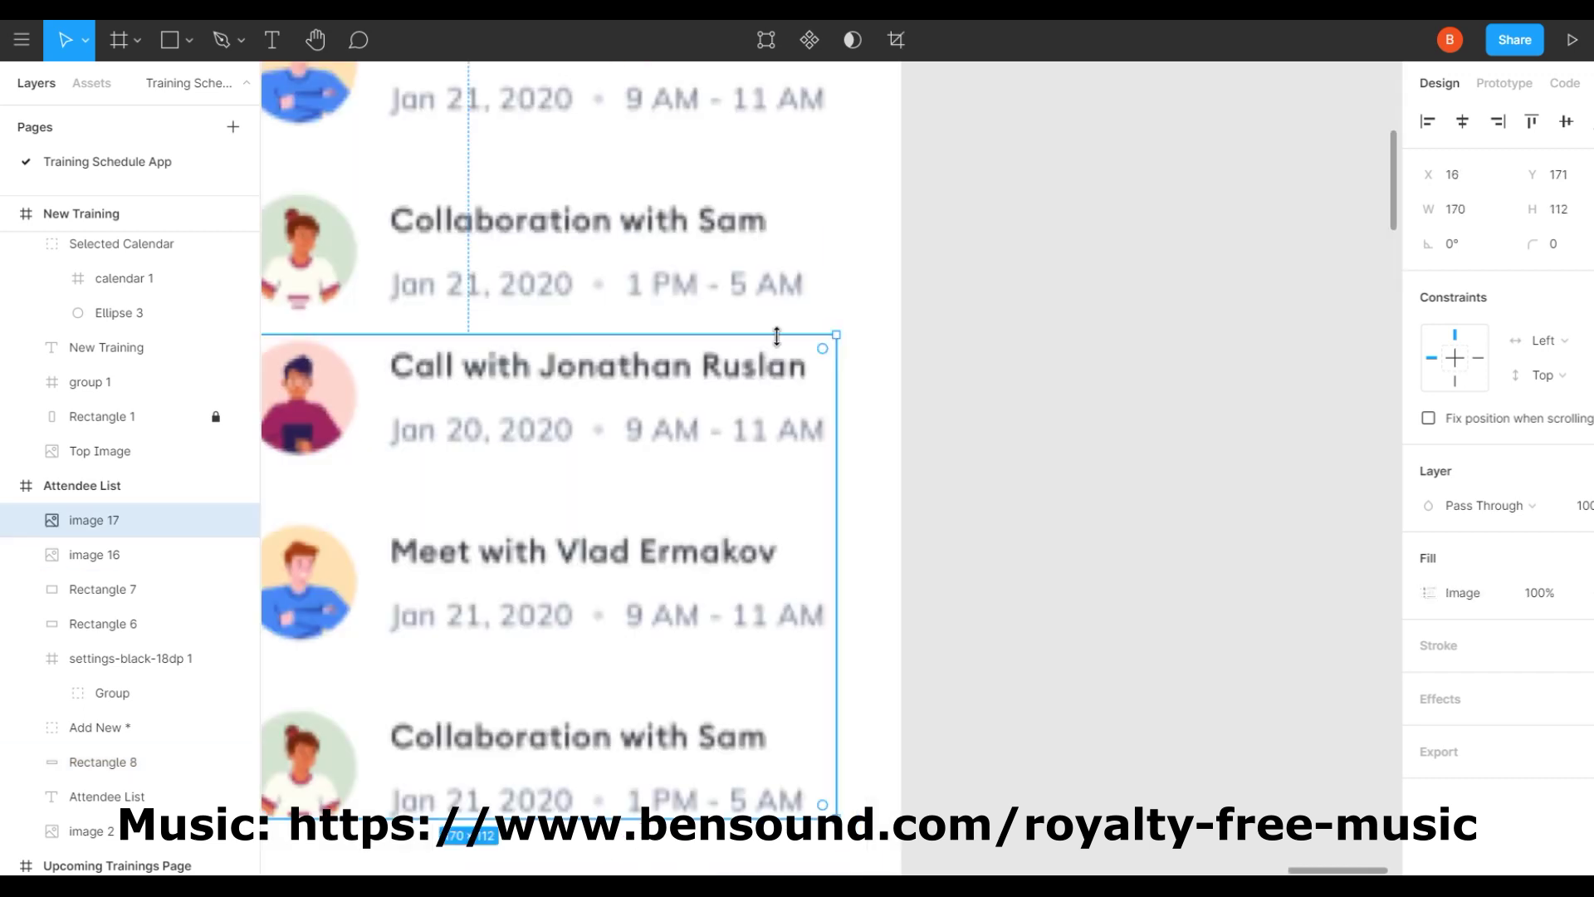
scroll(891, 531, "left", 3)
key("Tab")
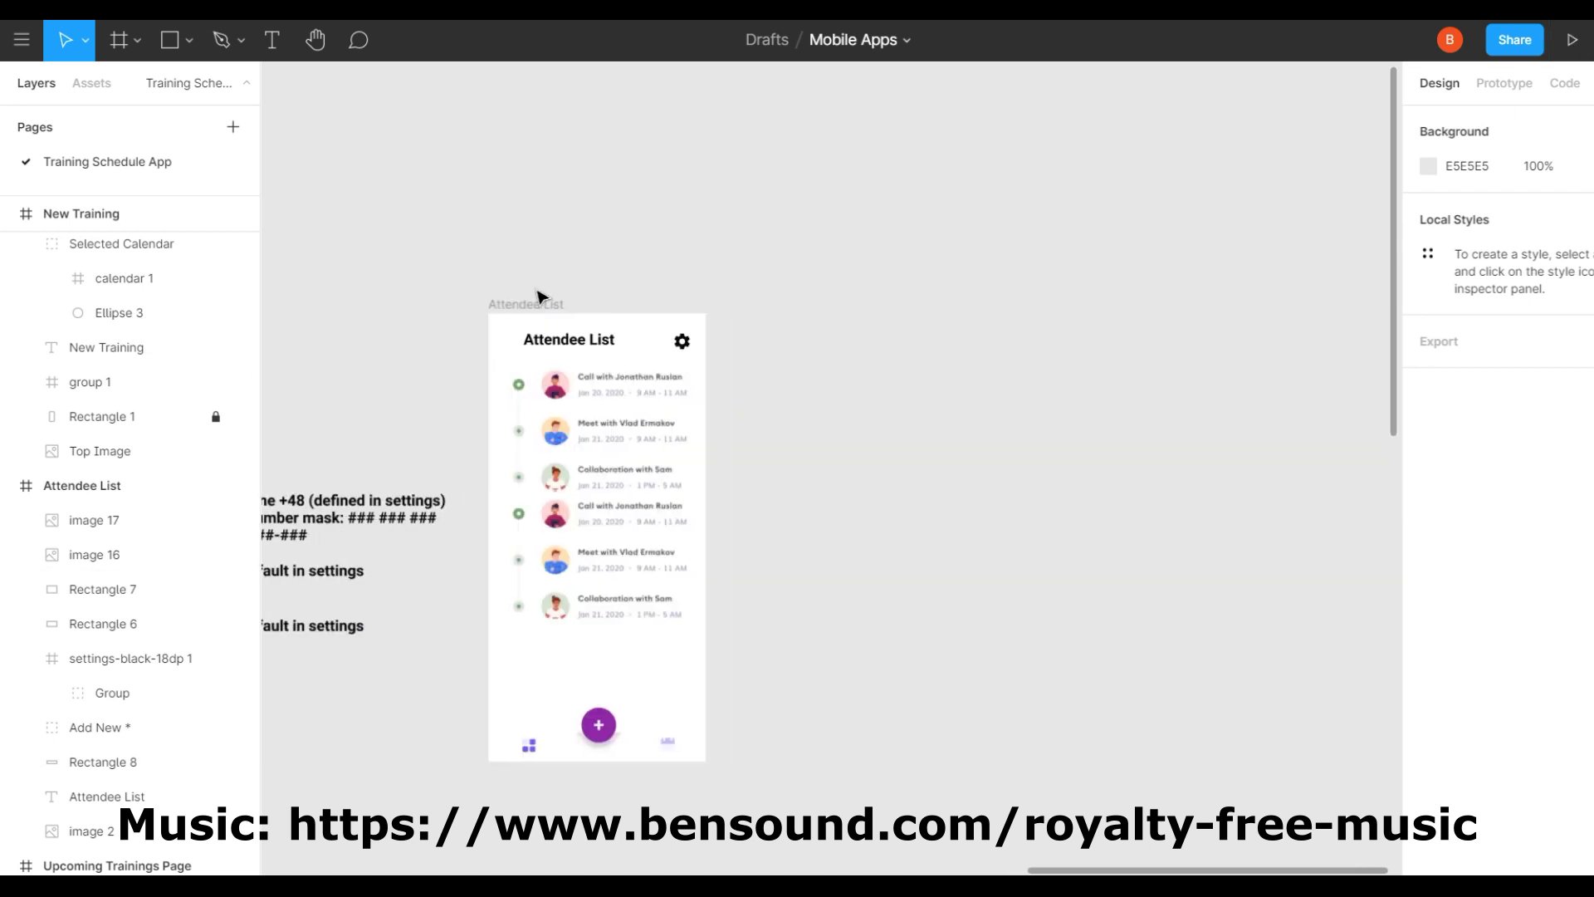
left_click_drag(540, 296, 800, 304)
double_click(864, 341)
type("App Settings")
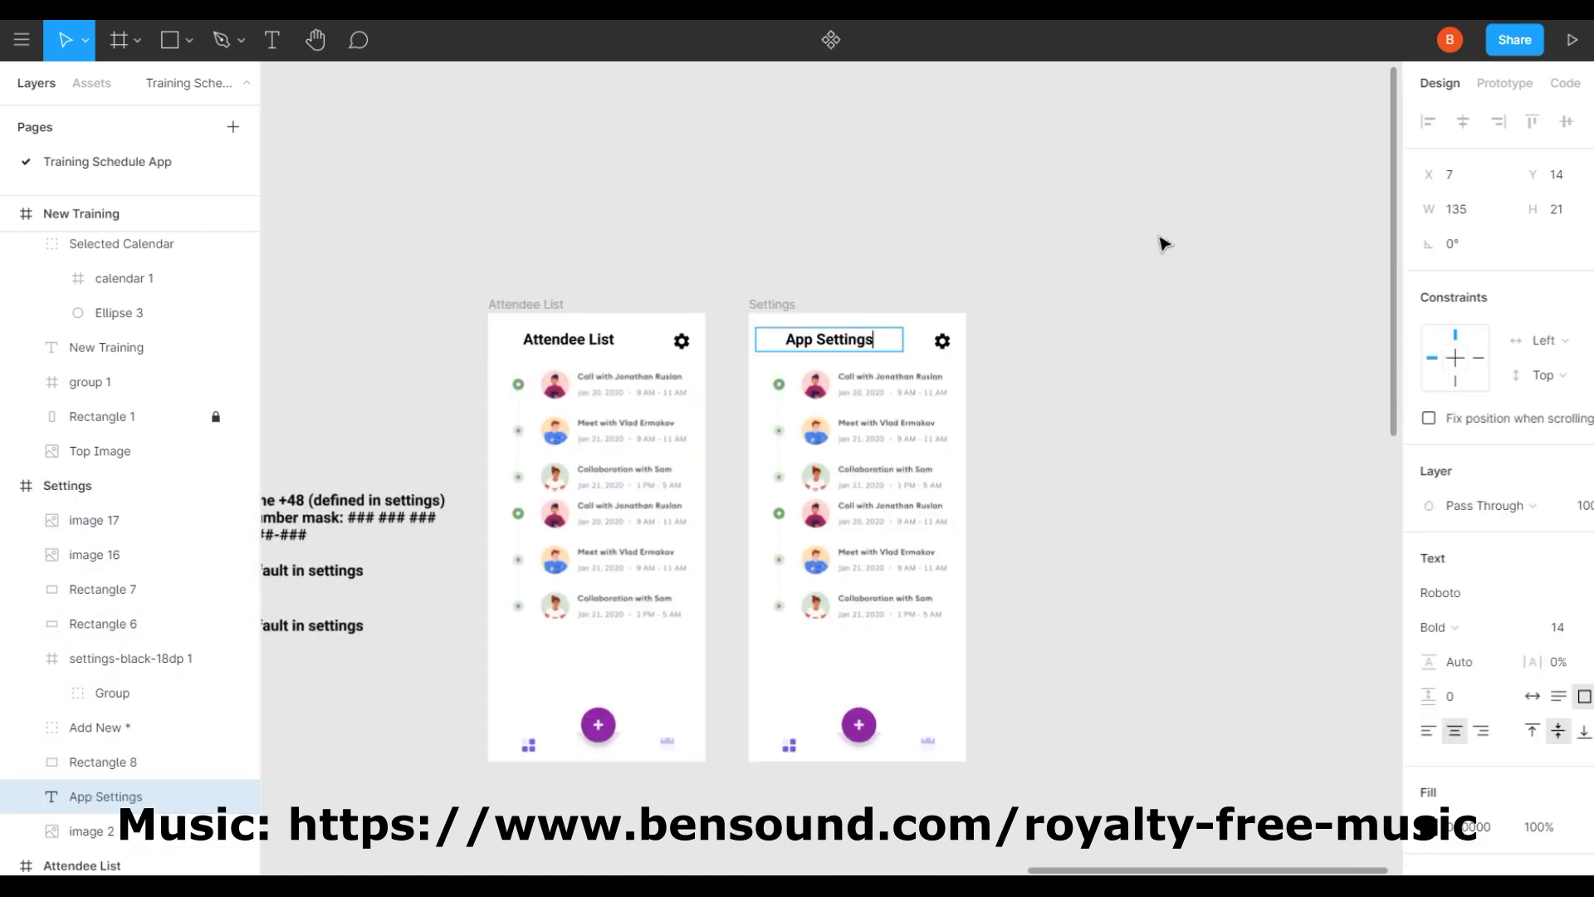
key("Delete")
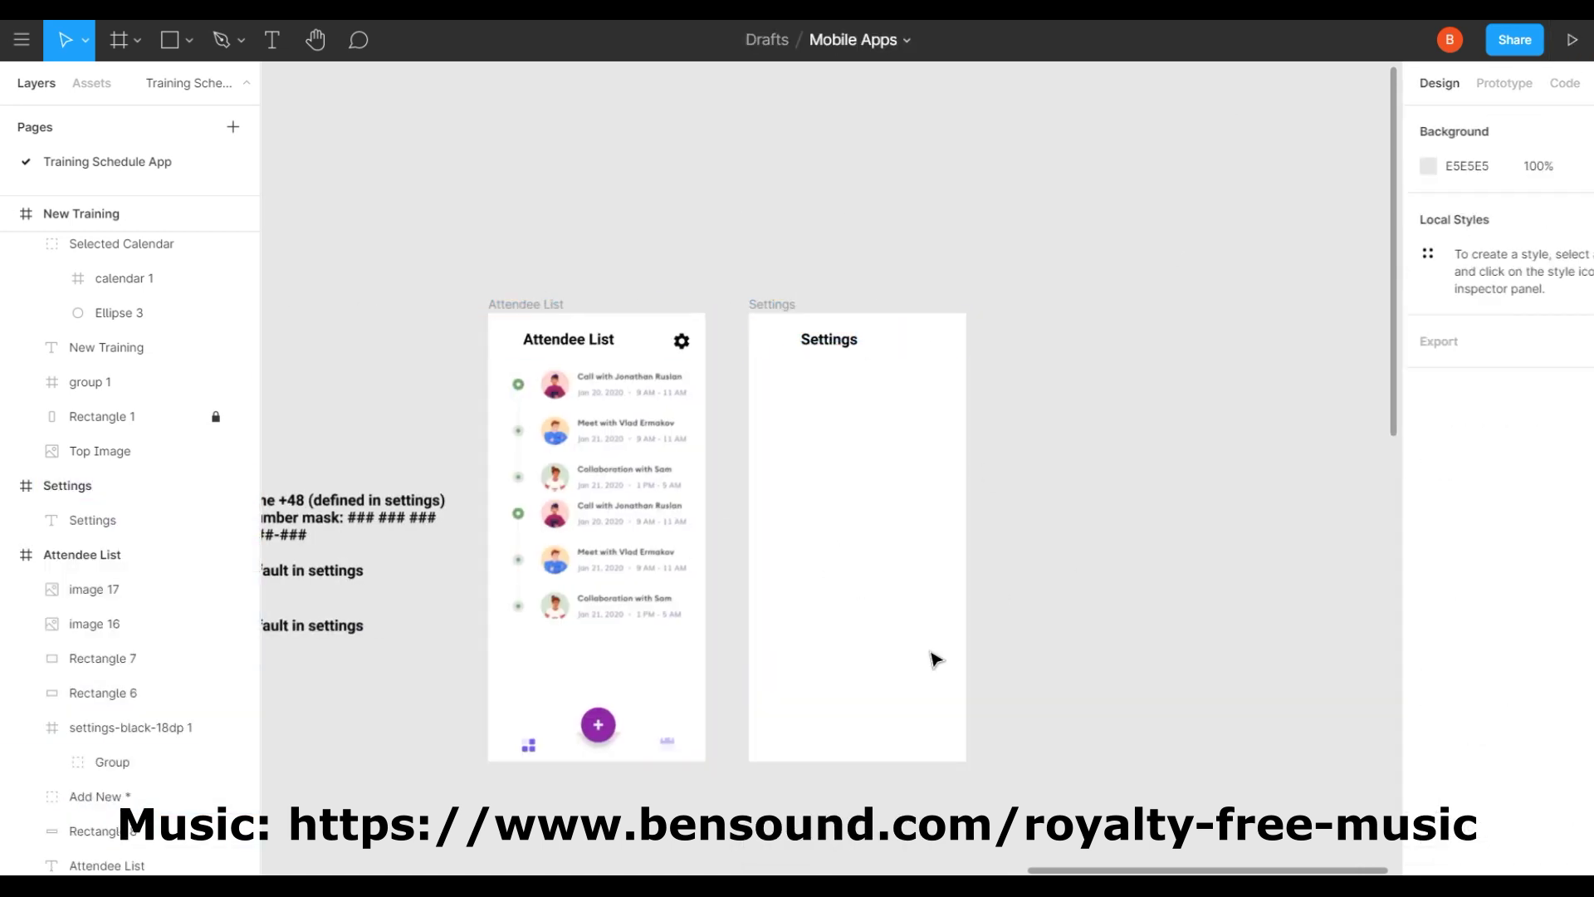
scroll(936, 659, "left", 5)
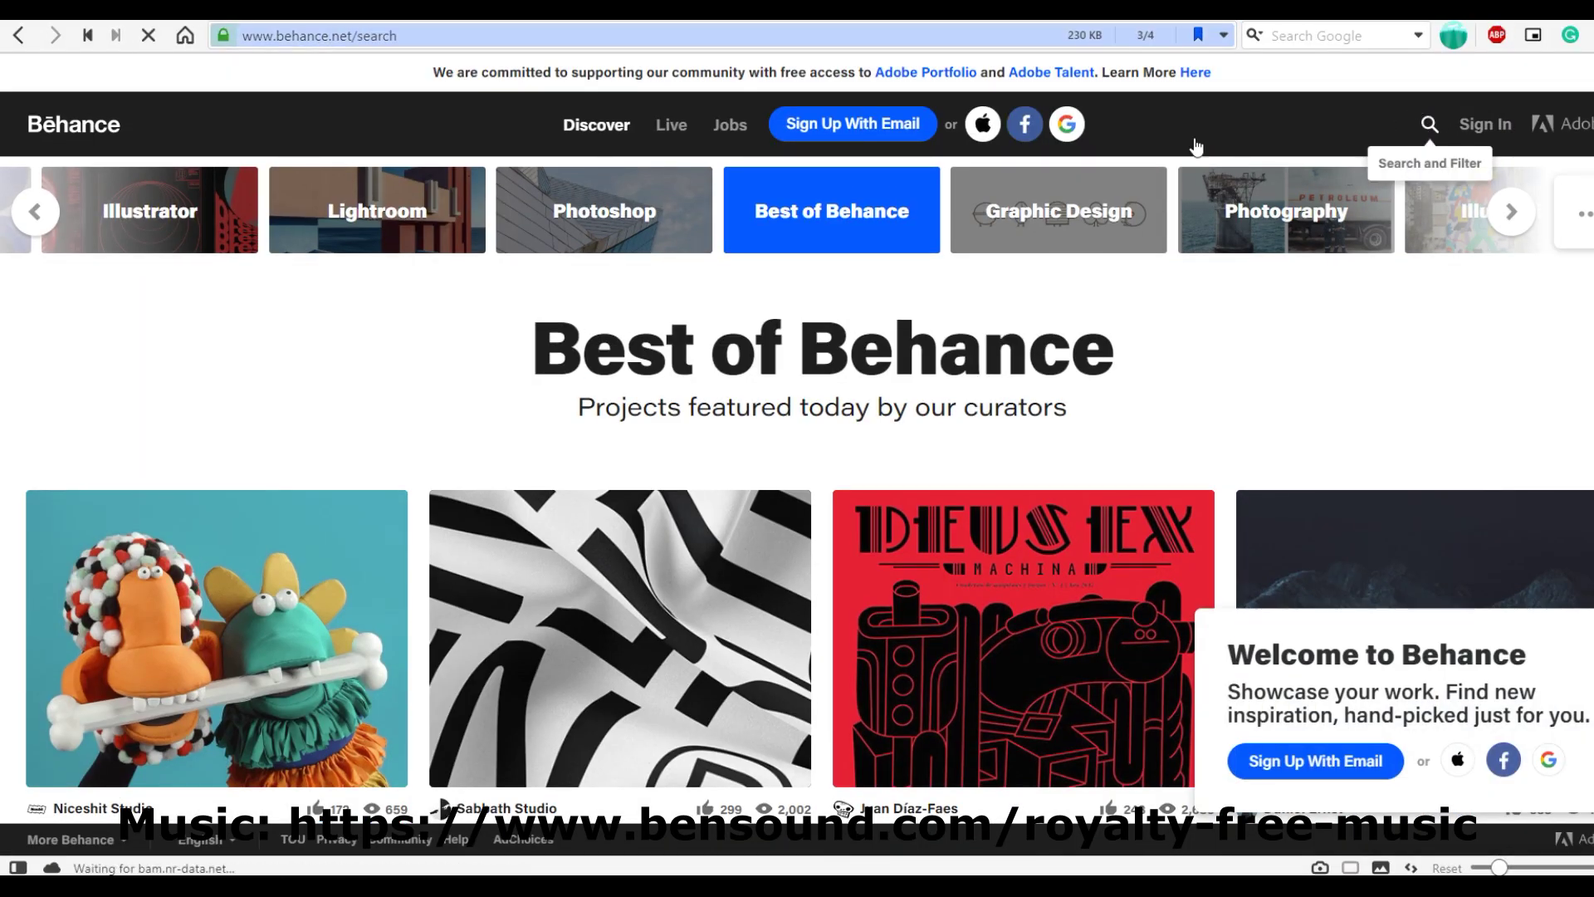
Search for 'user profile' designs and filter by creative field such as Illustration.
left_click(1428, 125)
type("profile")
left_click(83, 172)
type("user")
left_click(114, 247)
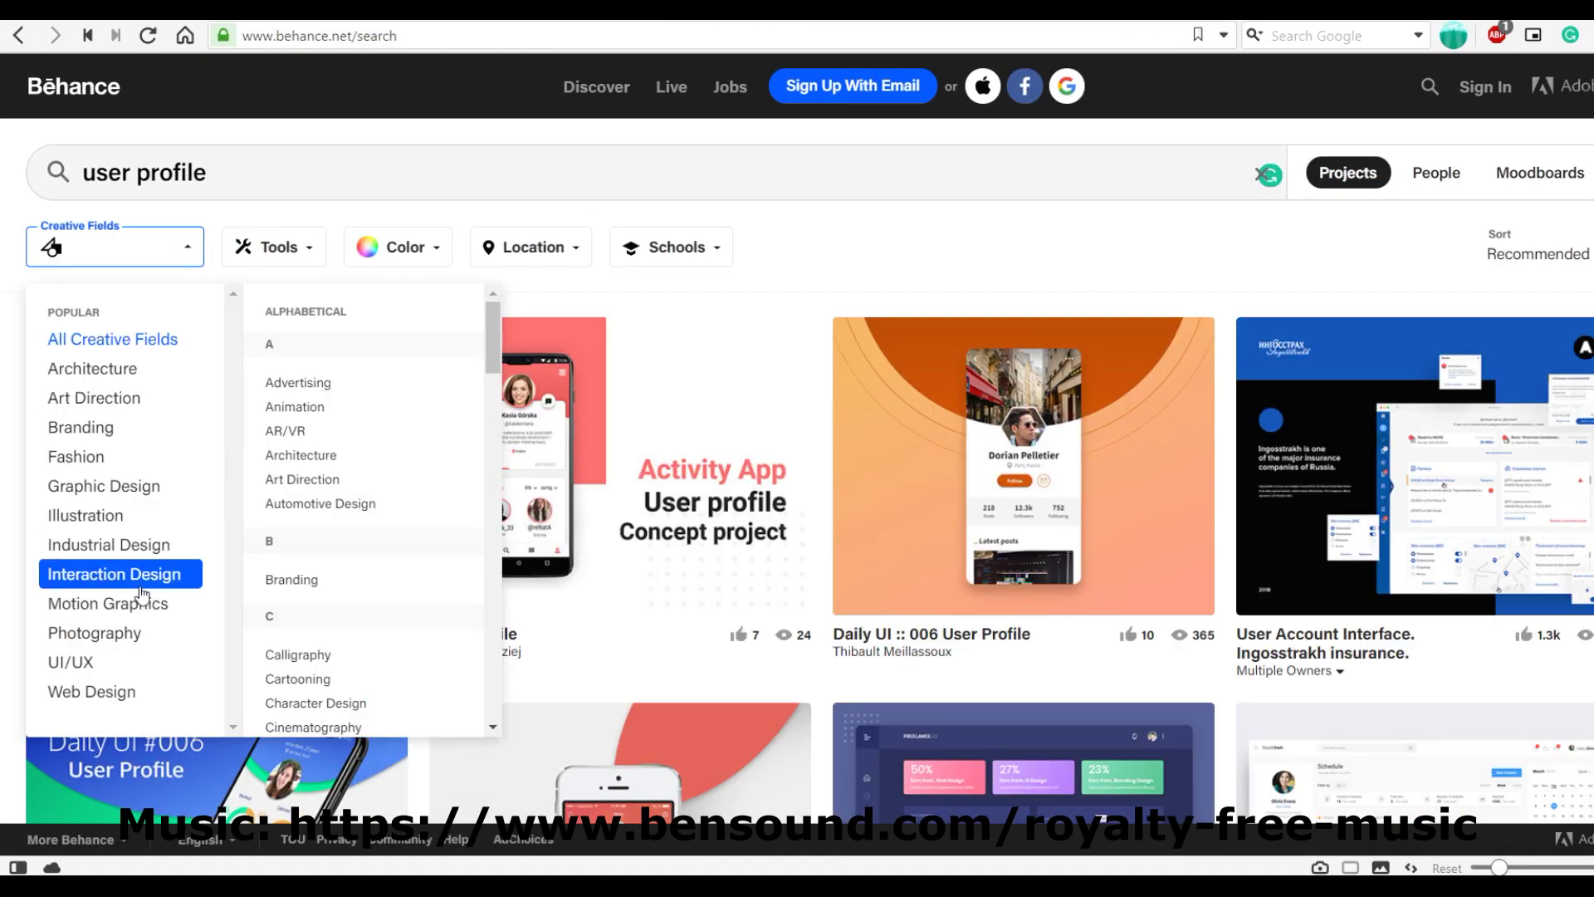
left_click(85, 515)
left_click(115, 545)
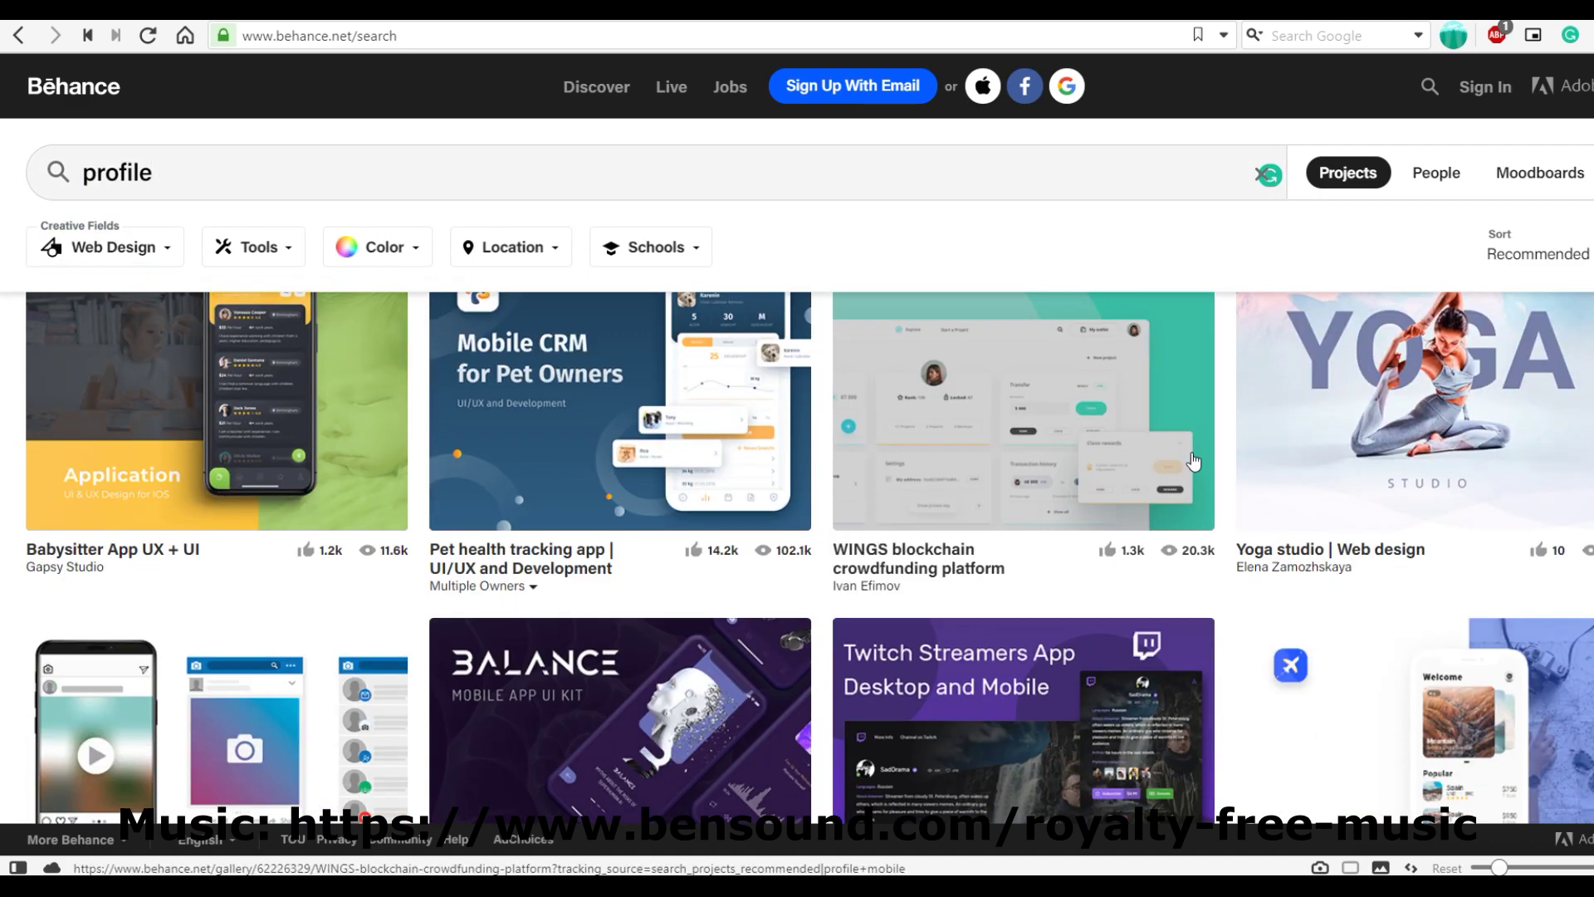
Browse the profile results and capture a profile screenshot for Figma.
scroll(1194, 462, "down", 3)
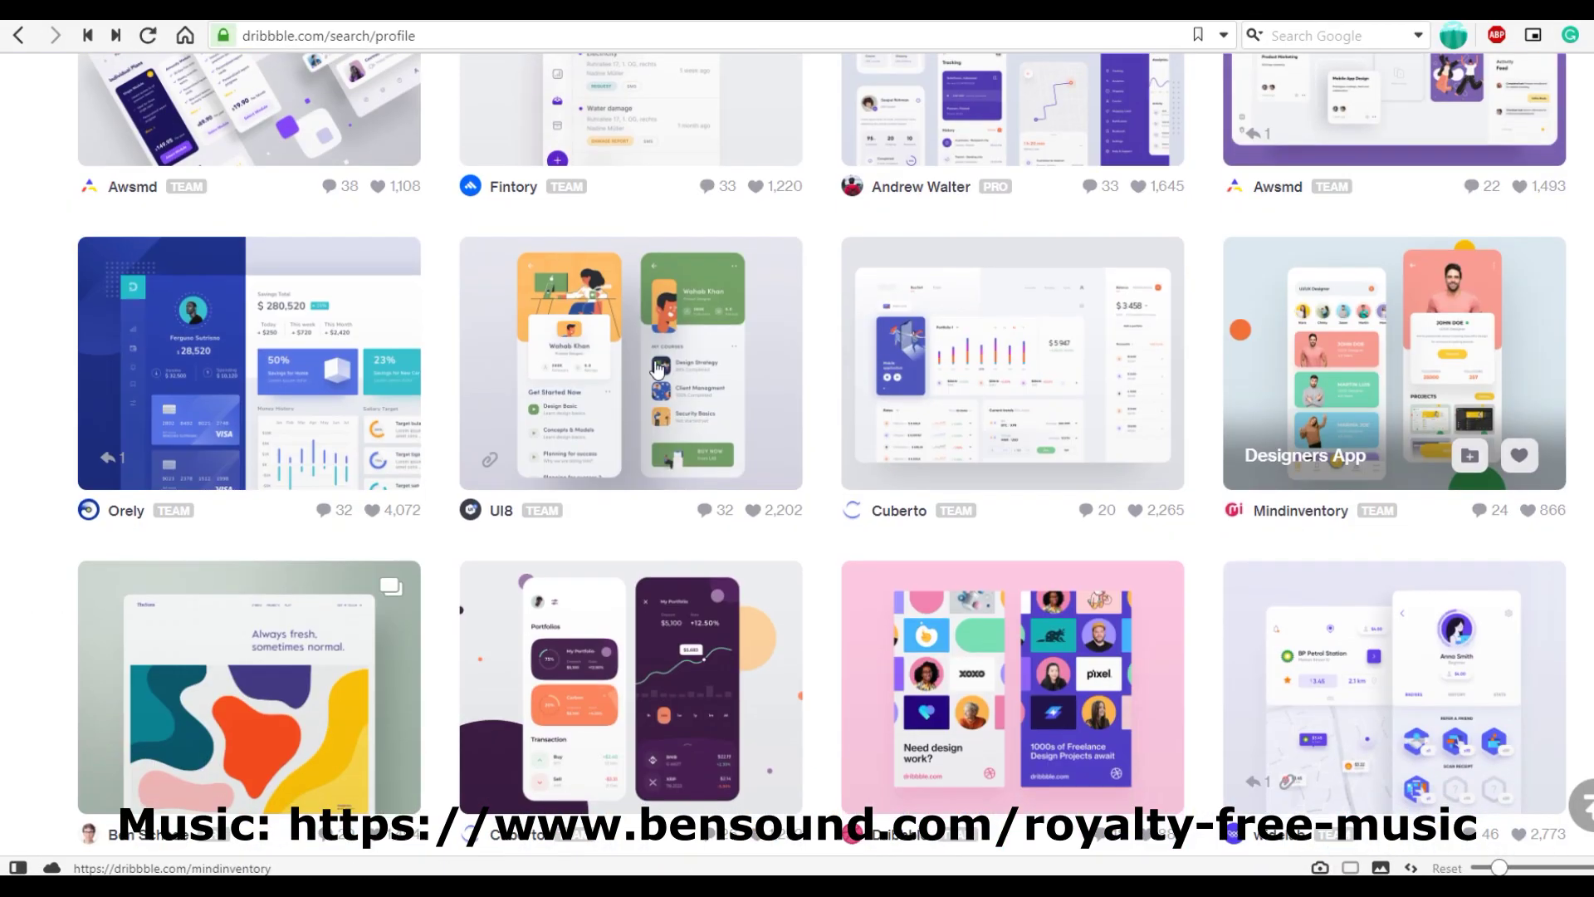
scroll(659, 369, "down", 20)
scroll(939, 491, "down", 20)
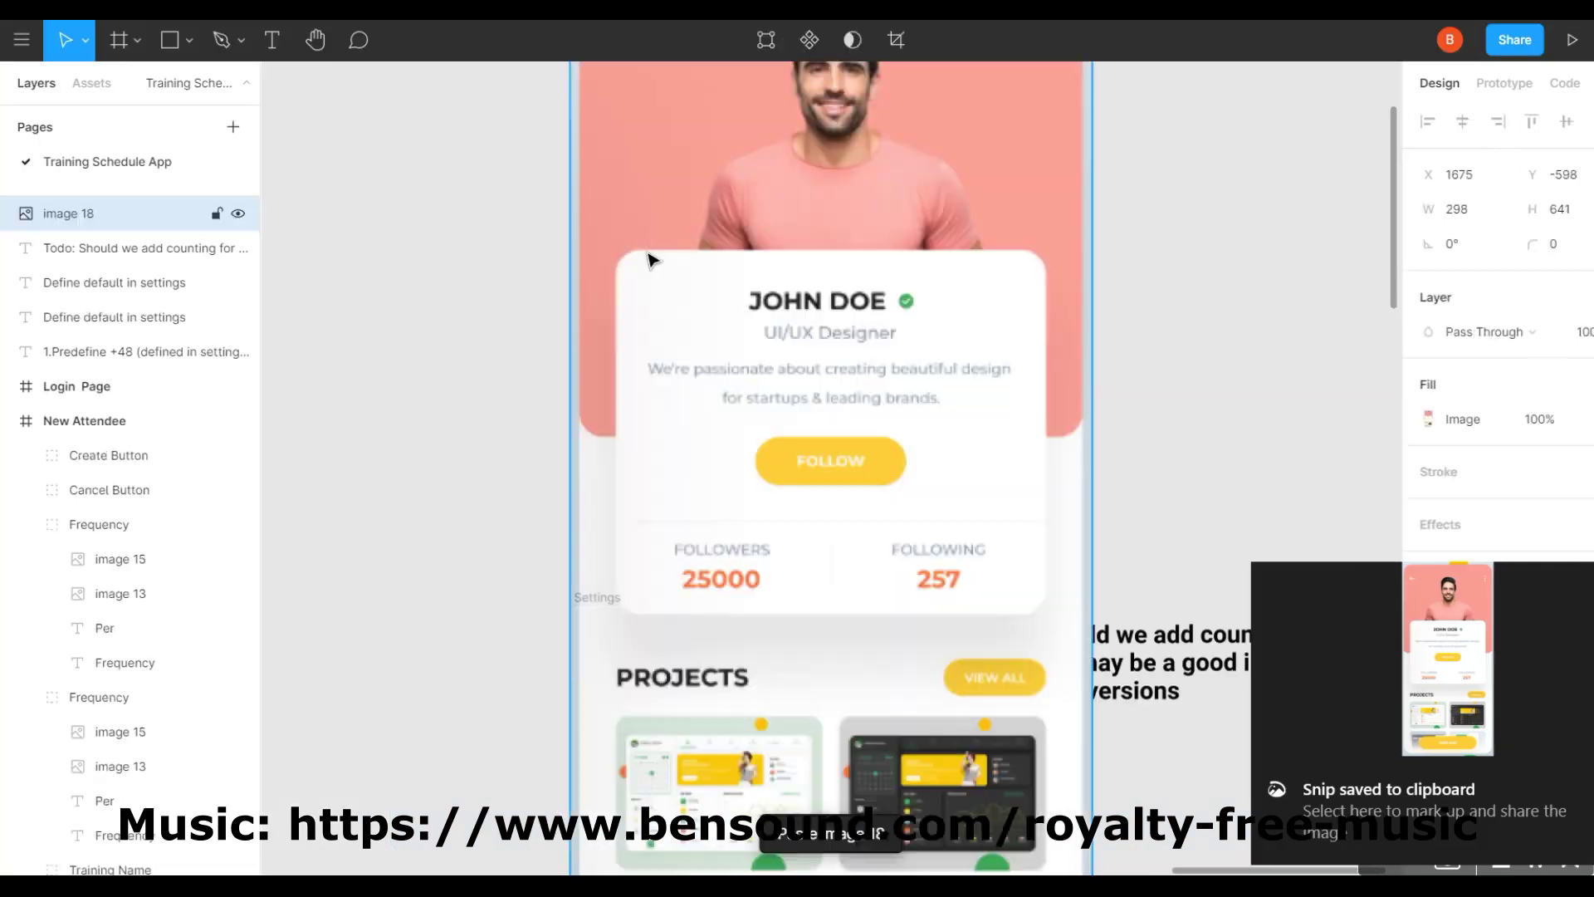
scroll(727, 279, "down", 3)
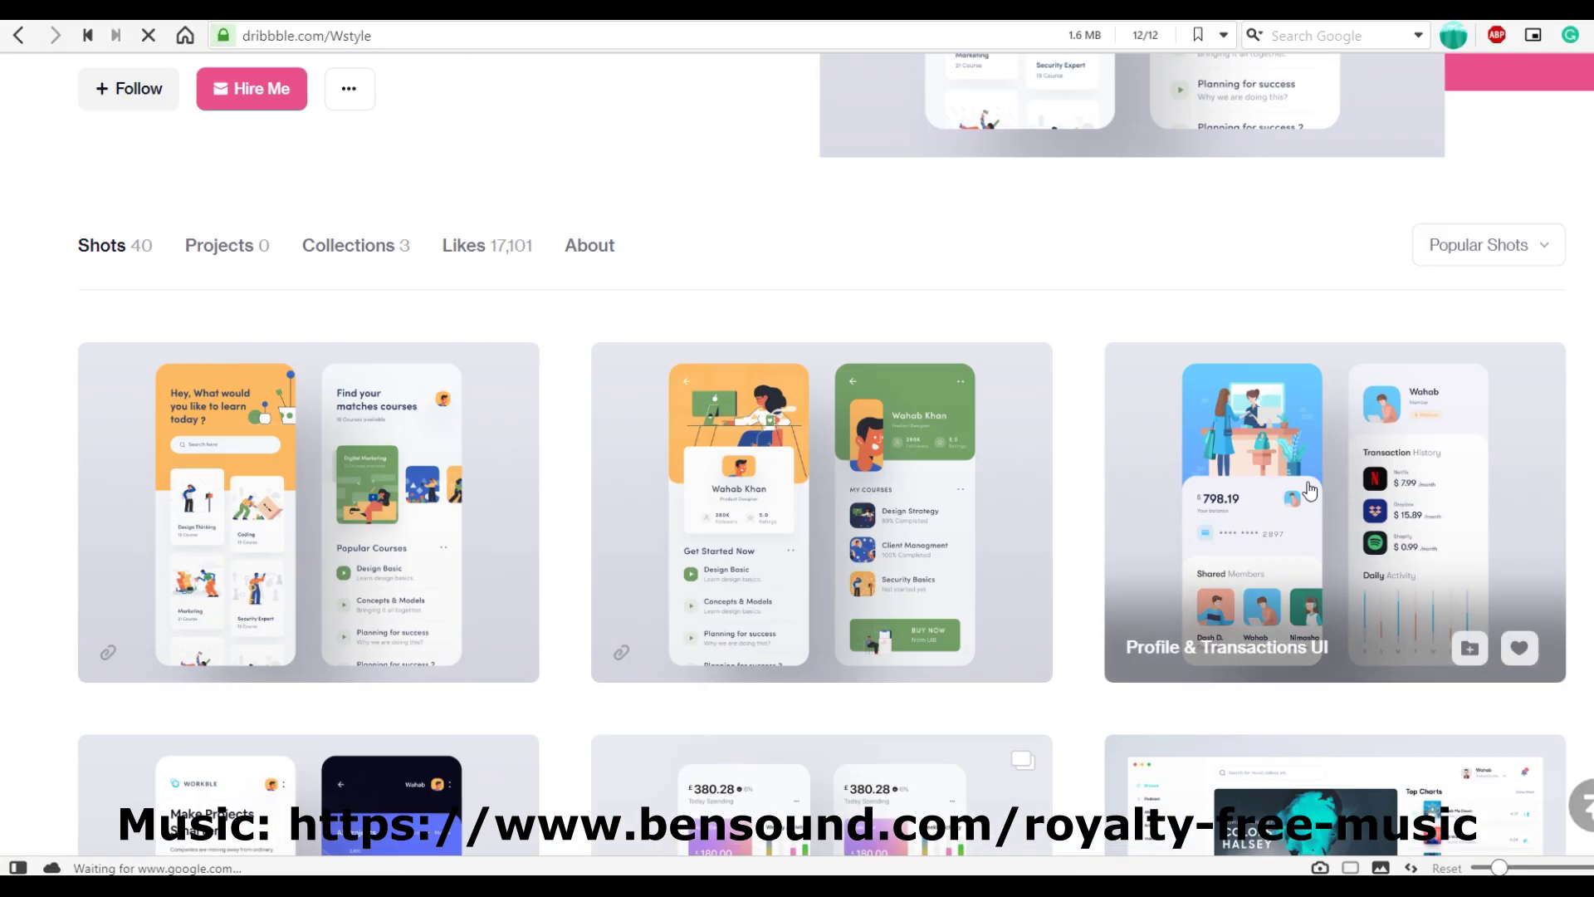
scroll(1096, 612, "down", 5)
scroll(1096, 612, "down", 5)
scroll(1096, 612, "up", 10)
scroll(1098, 612, "down", 2)
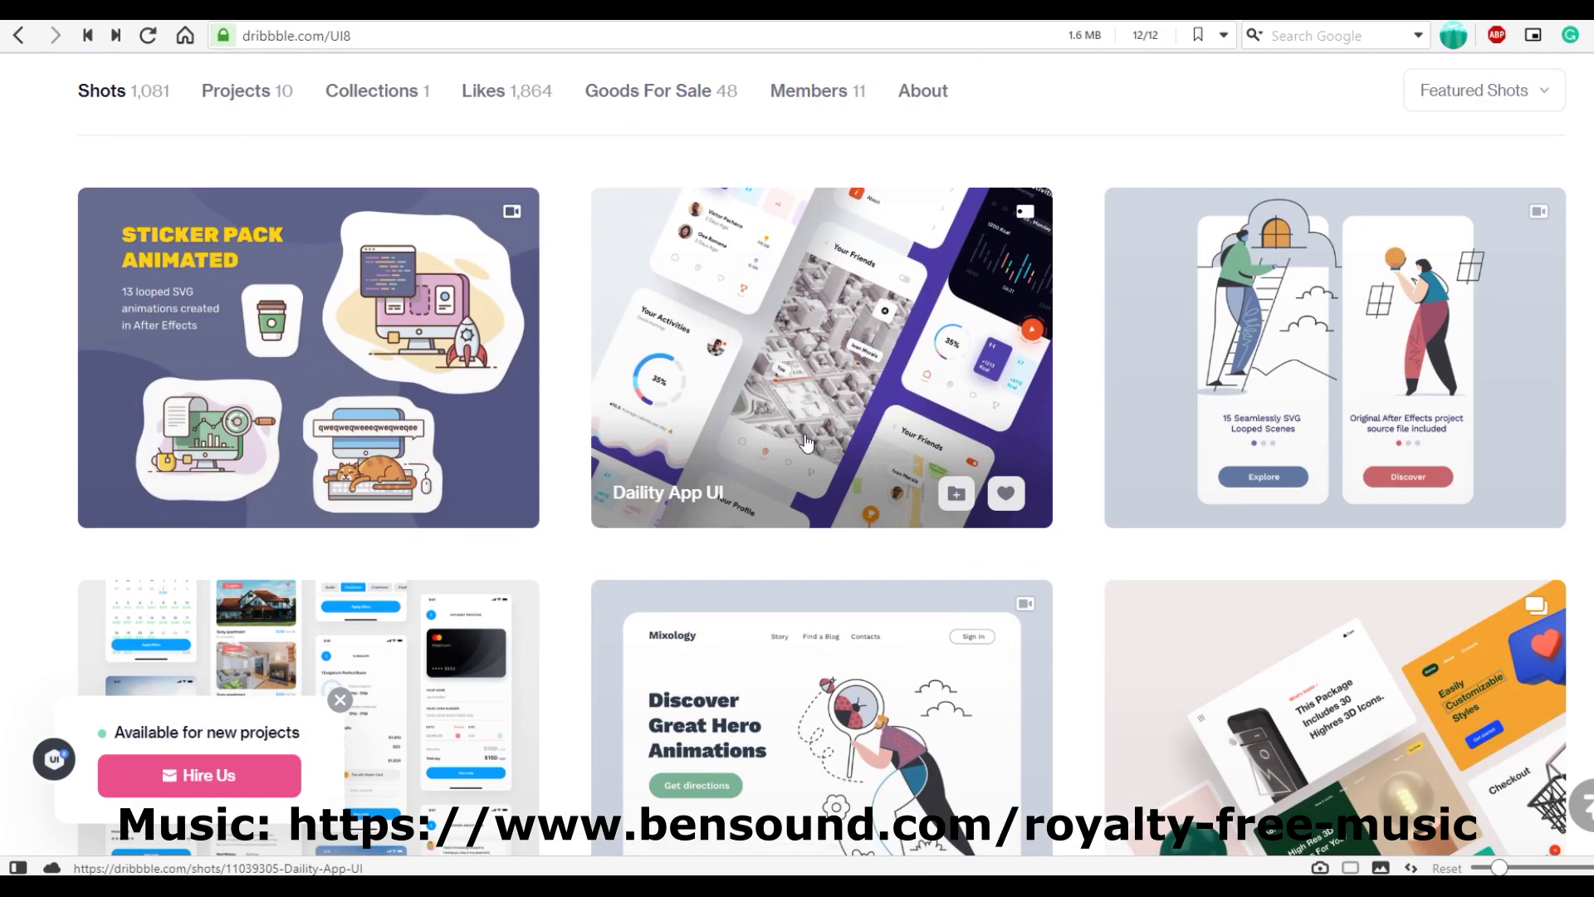
scroll(804, 440, "down", 15)
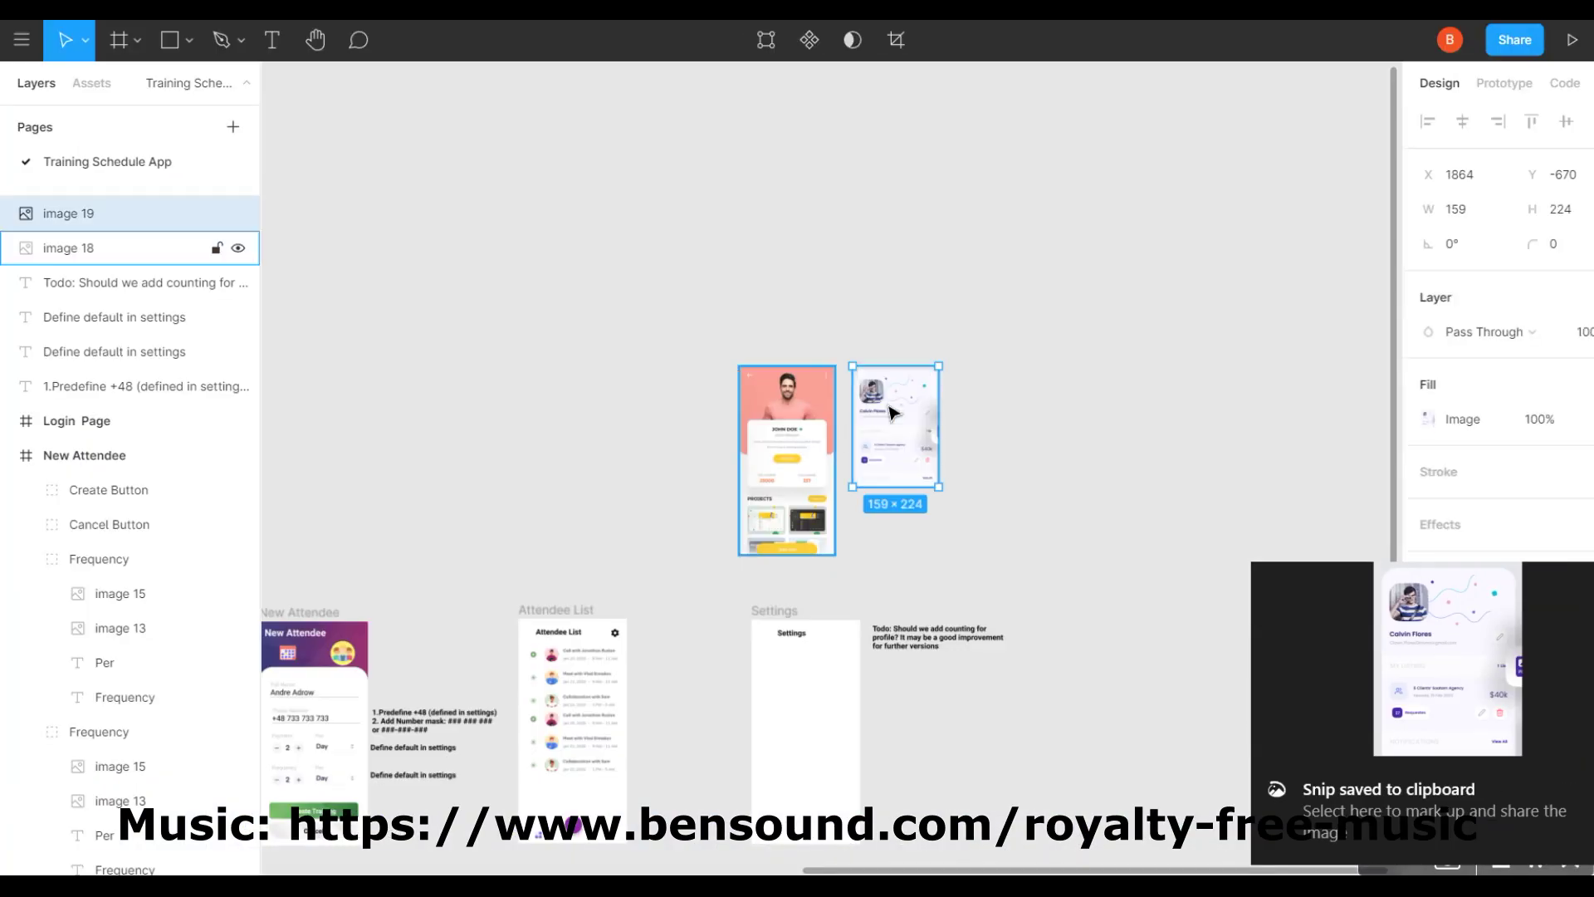
key("shift+2")
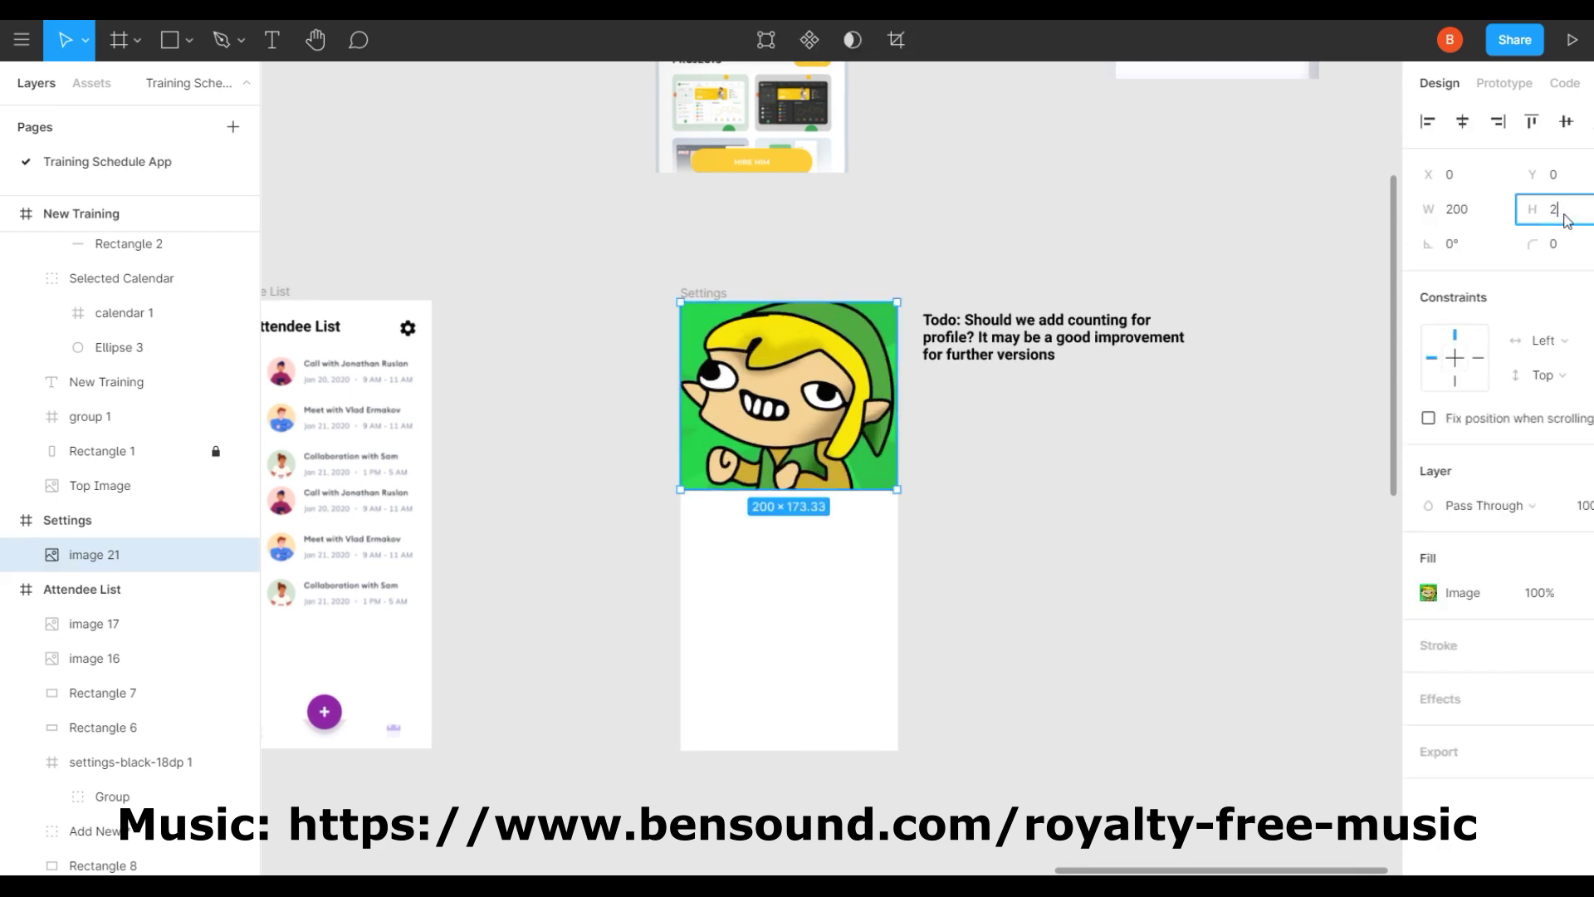
Resize the Settings avatar to 200×200 and give it a 15 corner radius.
scroll(834, 498, "up", 5)
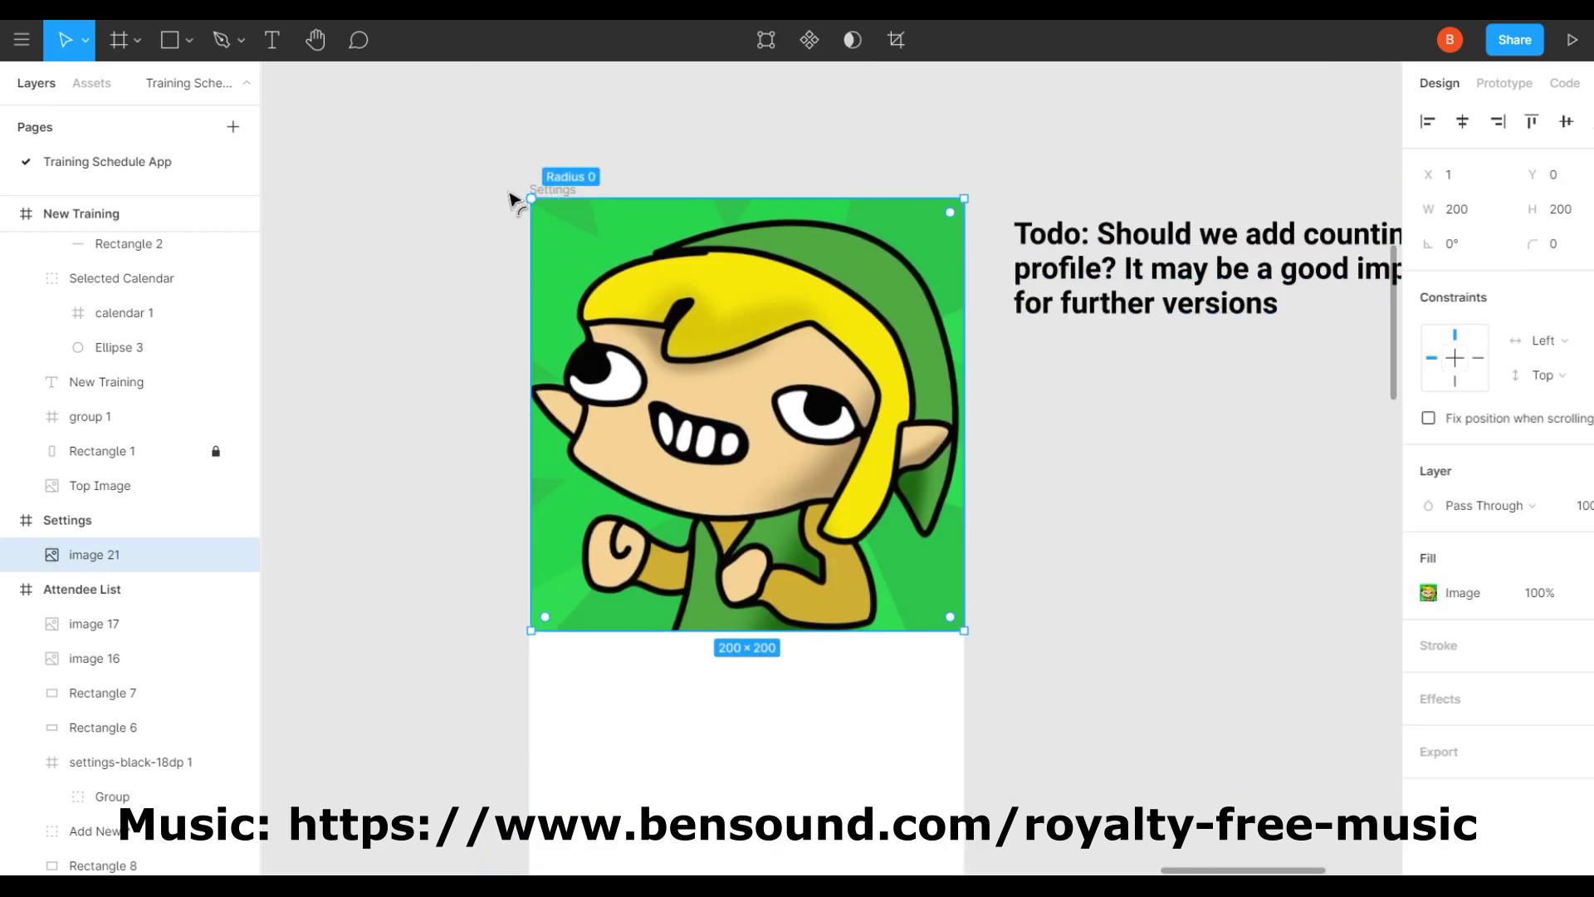
key("l")
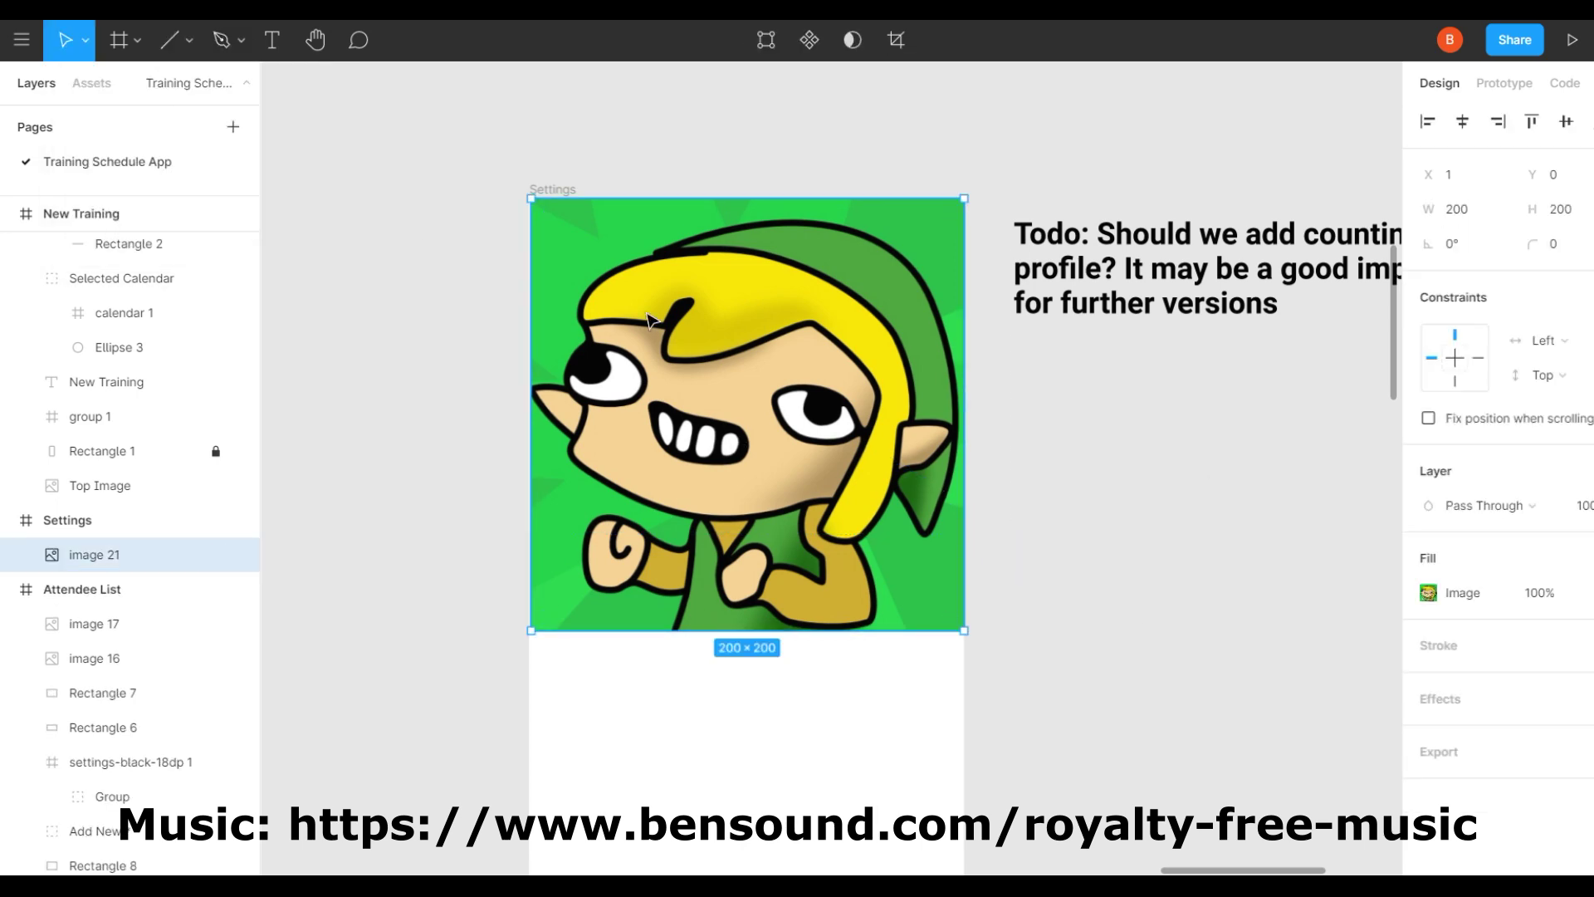
left_click(1043, 551)
scroll(955, 548, "right", 1)
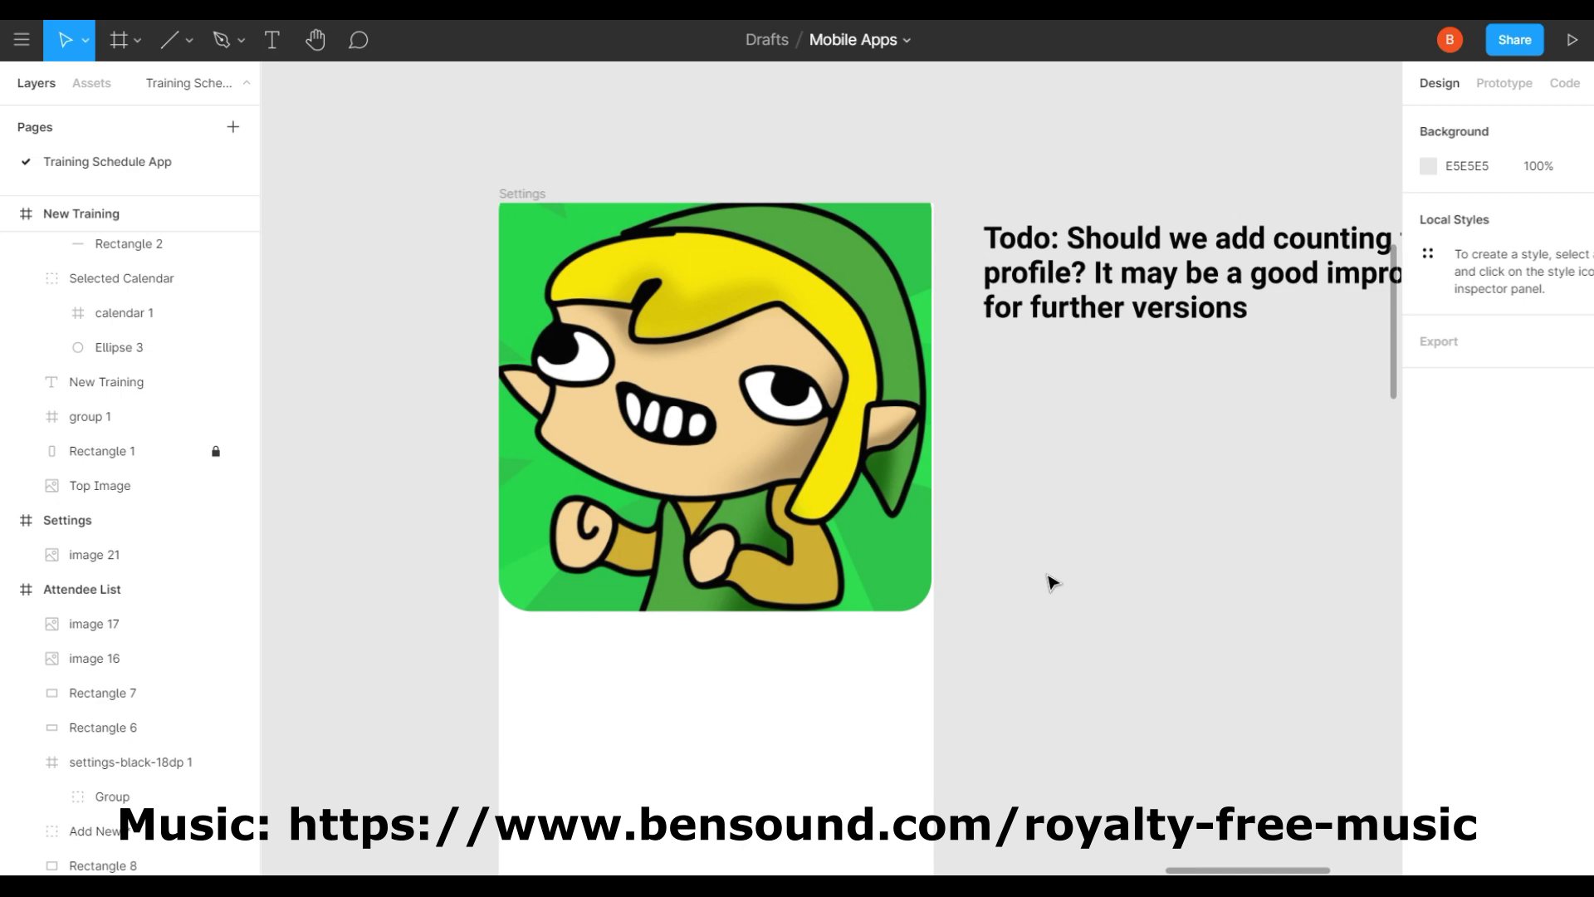
type("000")
key("Return")
key("ctrl+z")
left_click(947, 711)
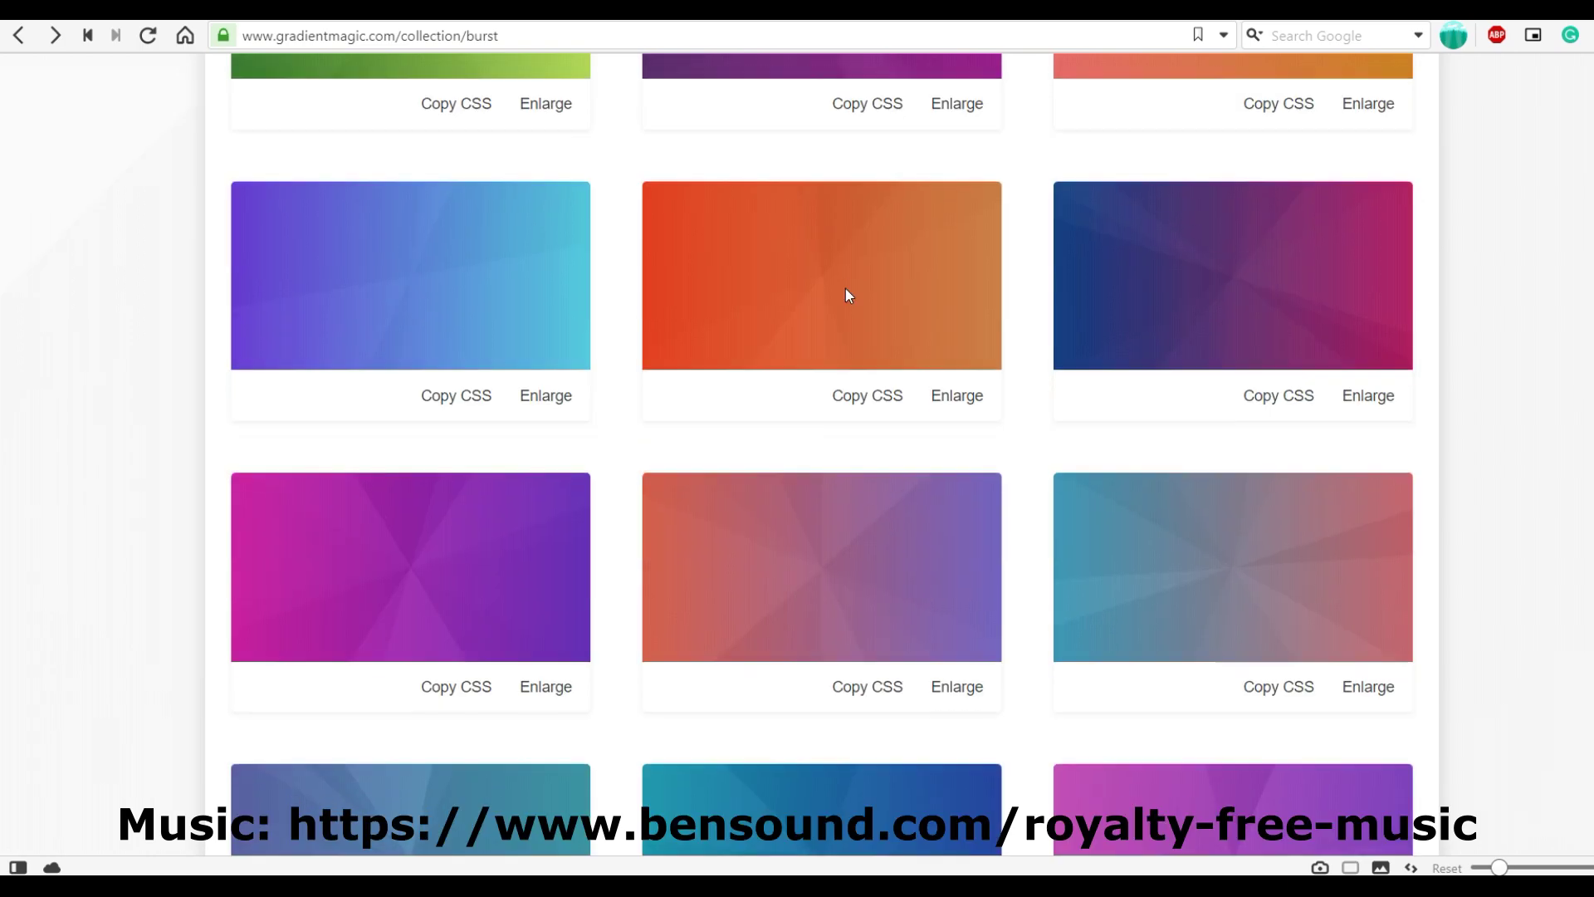
Copy the striped Gradient Magic gradient and paste it into the Settings frame.
right_click(844, 293)
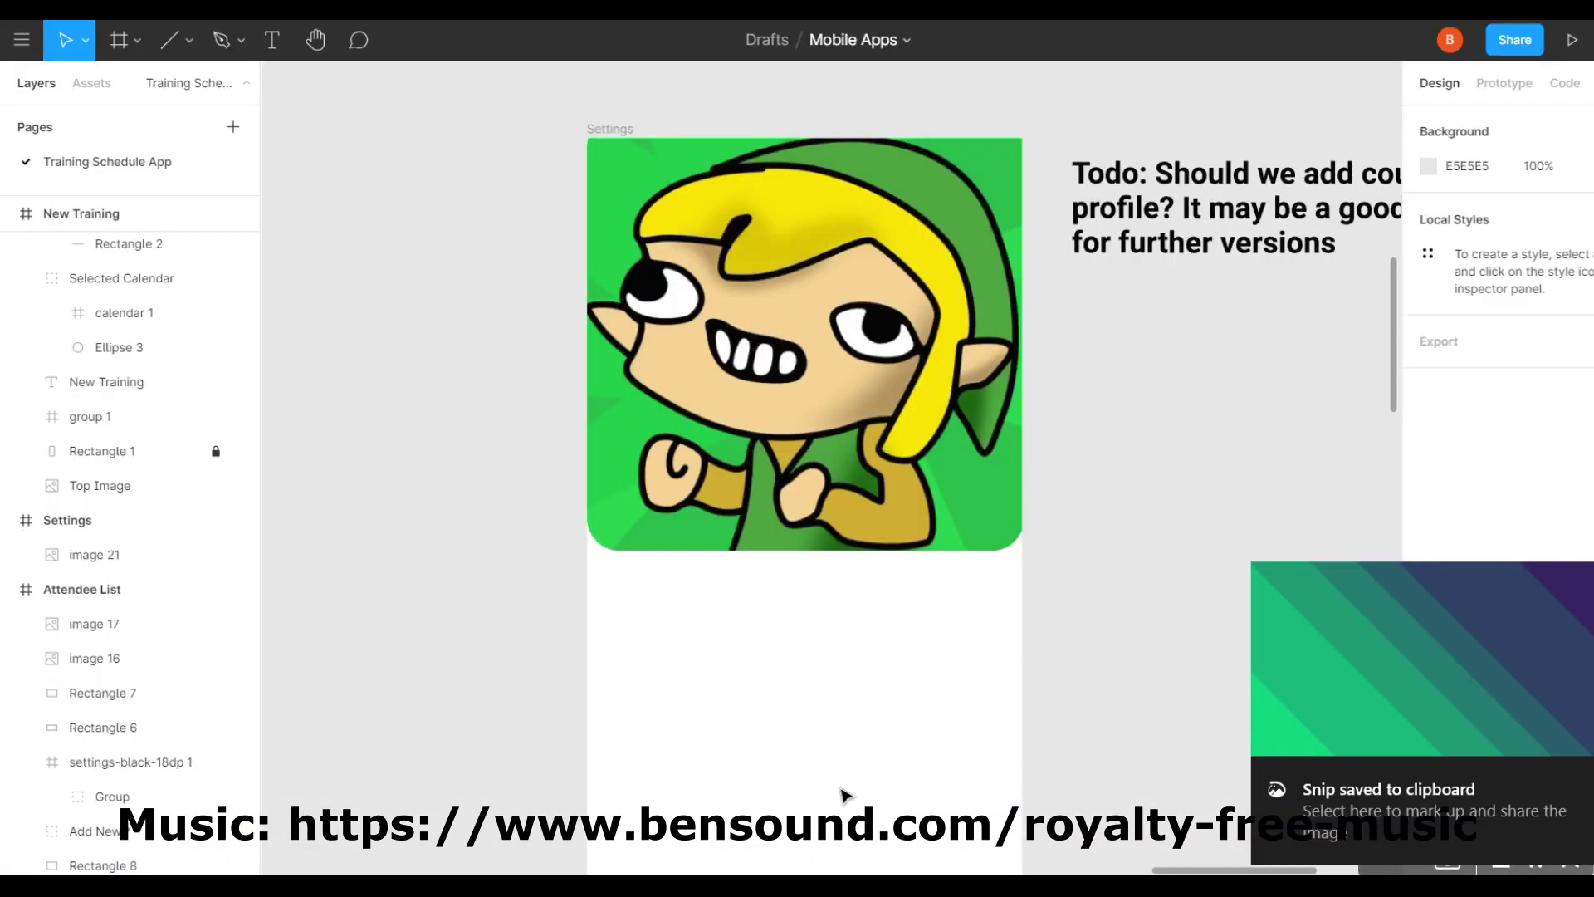
key("ctrl+v")
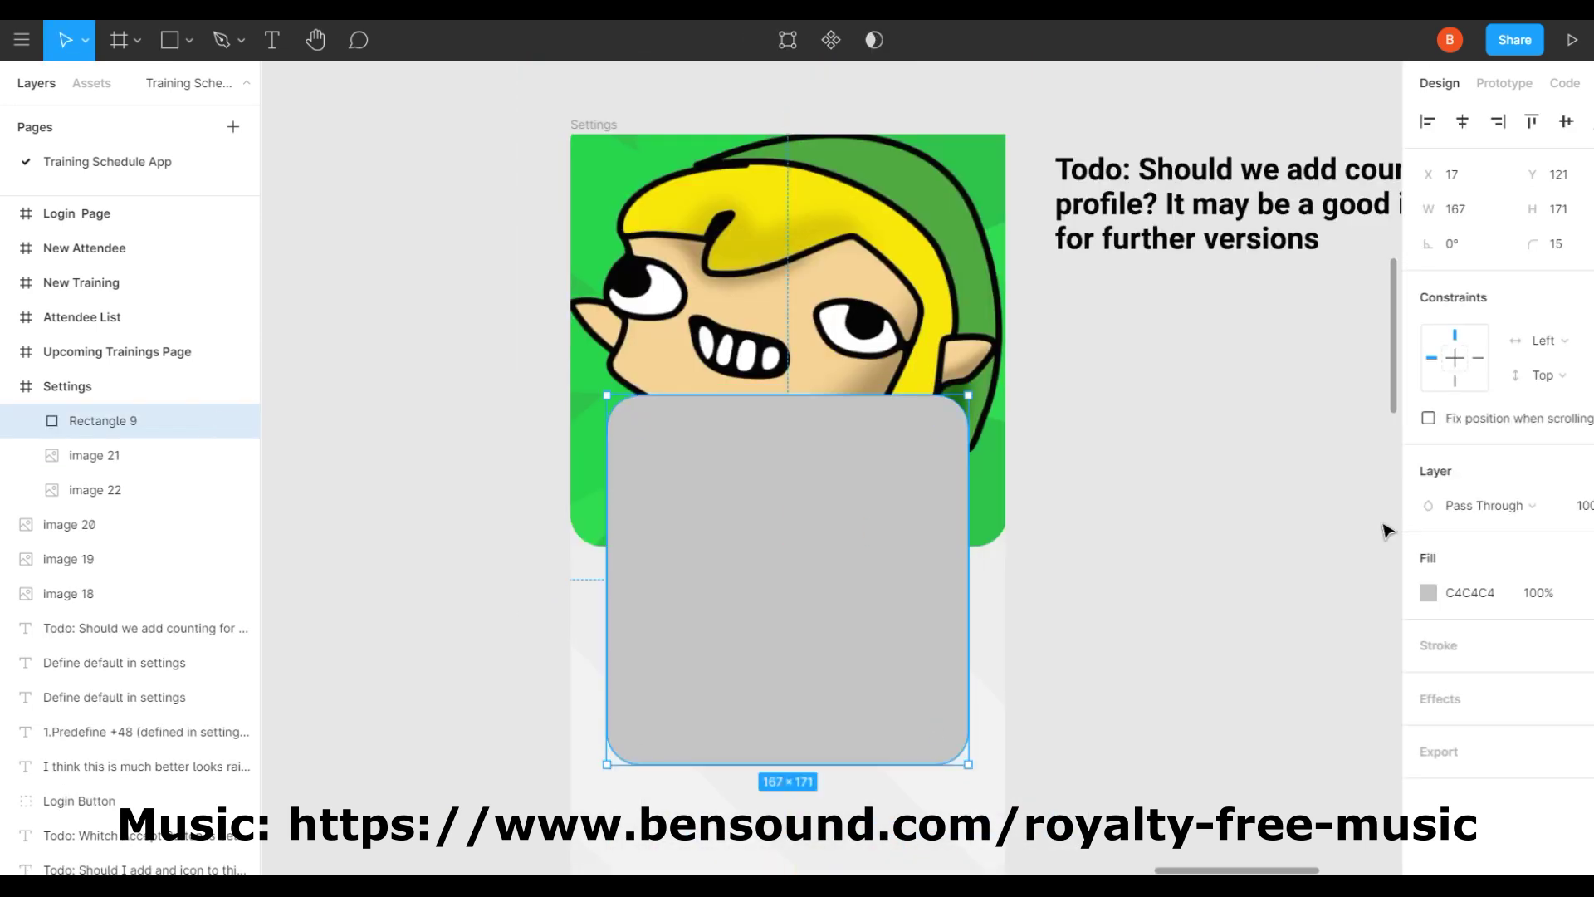
Adjust the rounded card's fill and sketch a small grey bar near its bottom.
left_click(1428, 592)
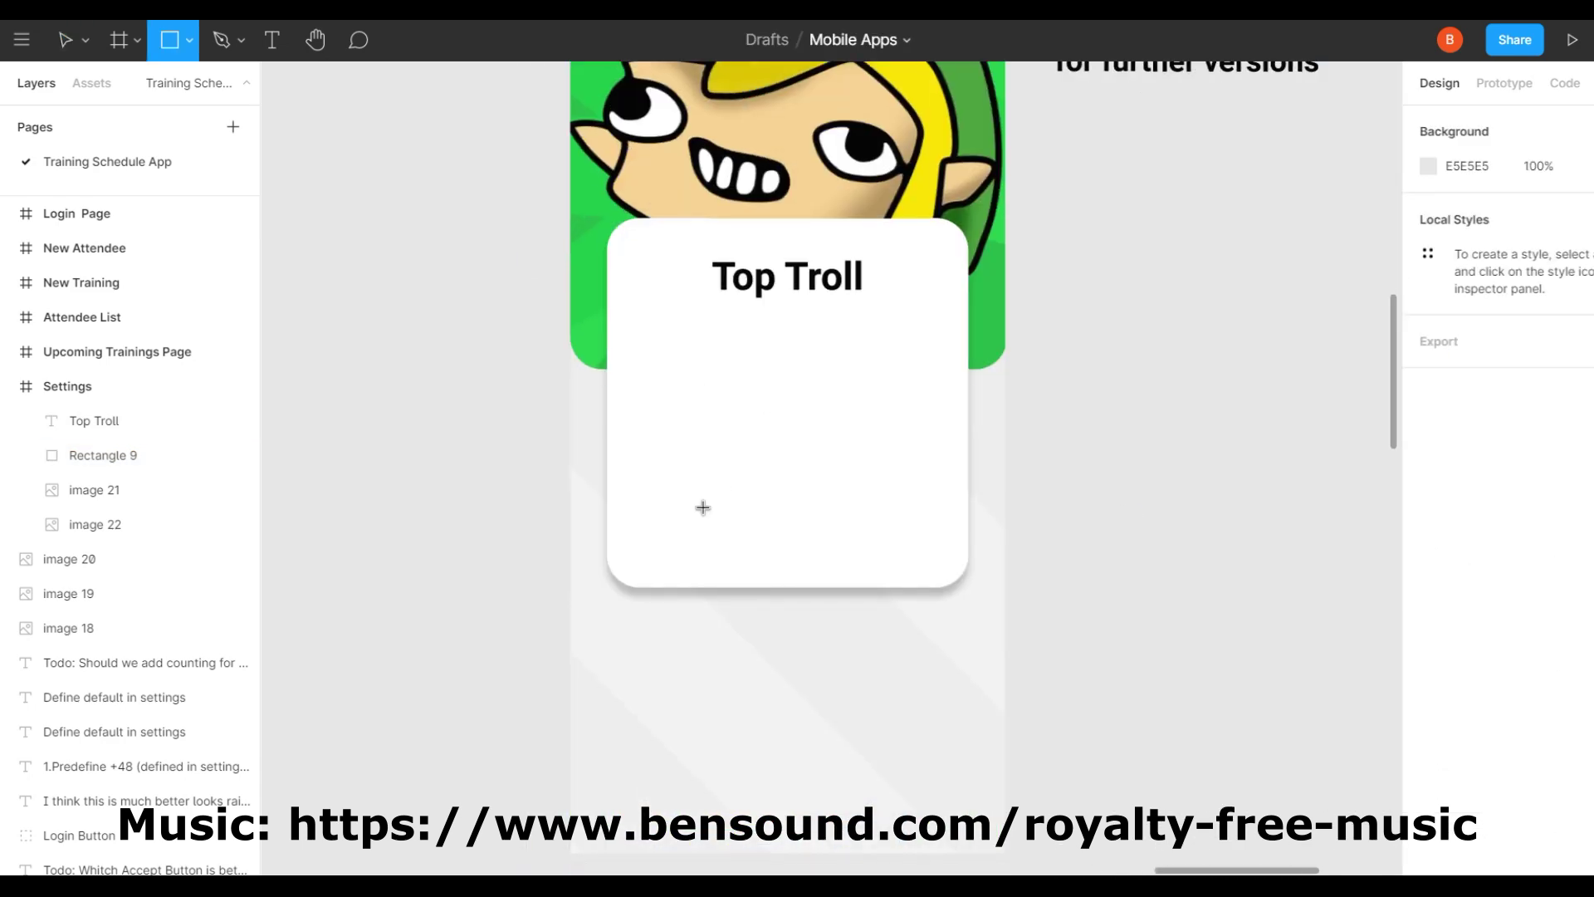
left_click_drag(934, 564, 931, 562)
scroll(1098, 544, "up", 3)
scroll(1098, 544, "down", 5)
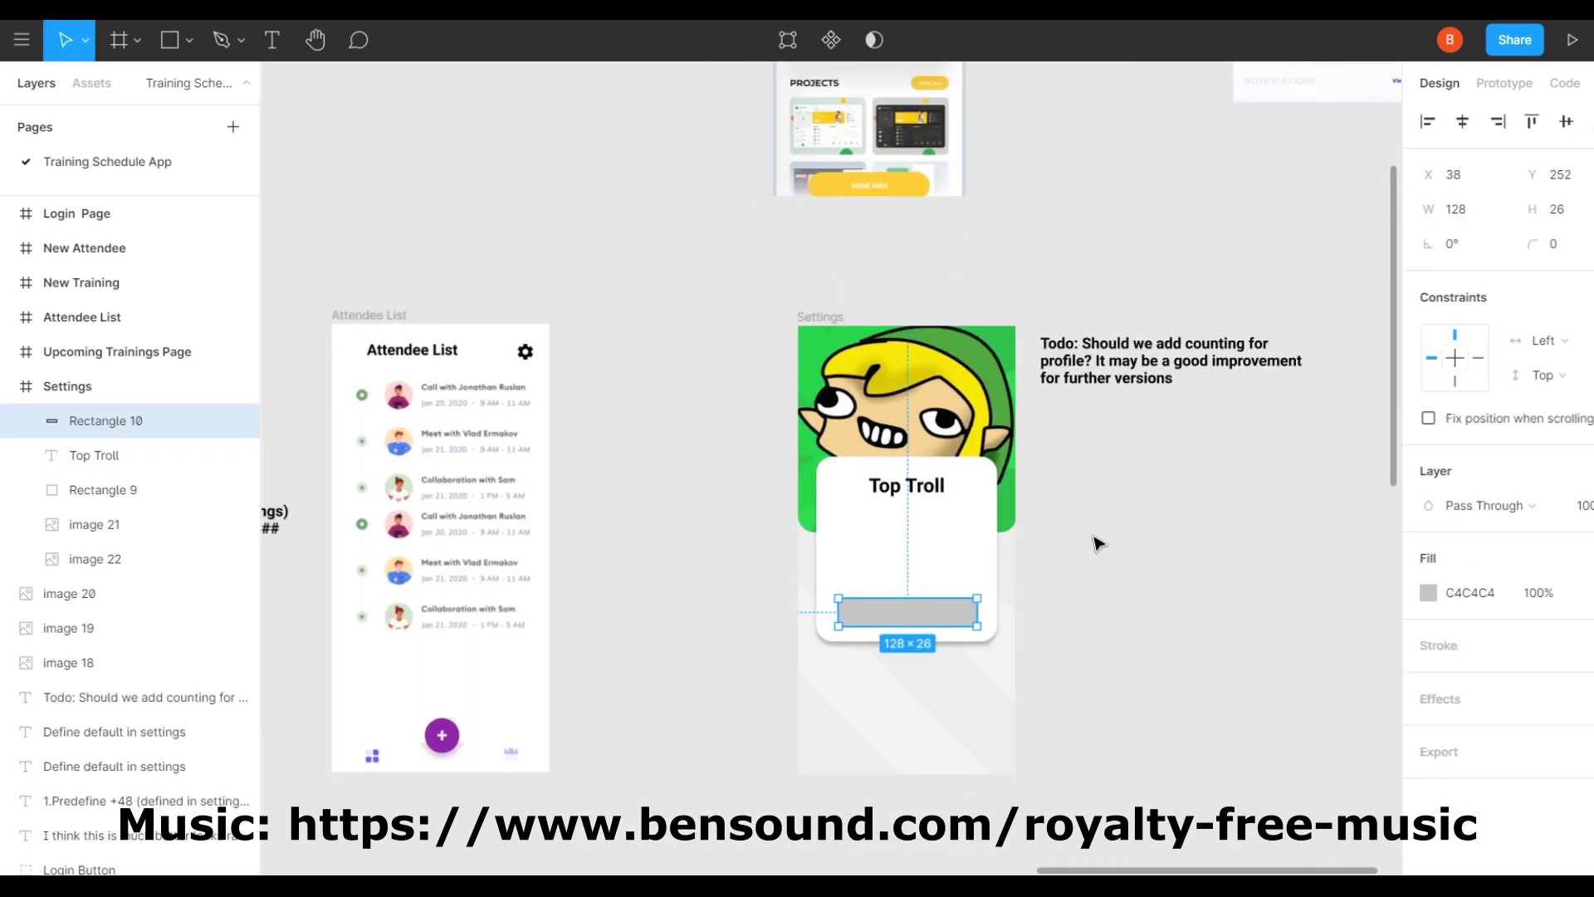
Duplicate the Settings frame and delete the Top Troll card from the copy.
key("ctrl+d")
scroll(1079, 622, "right", 4)
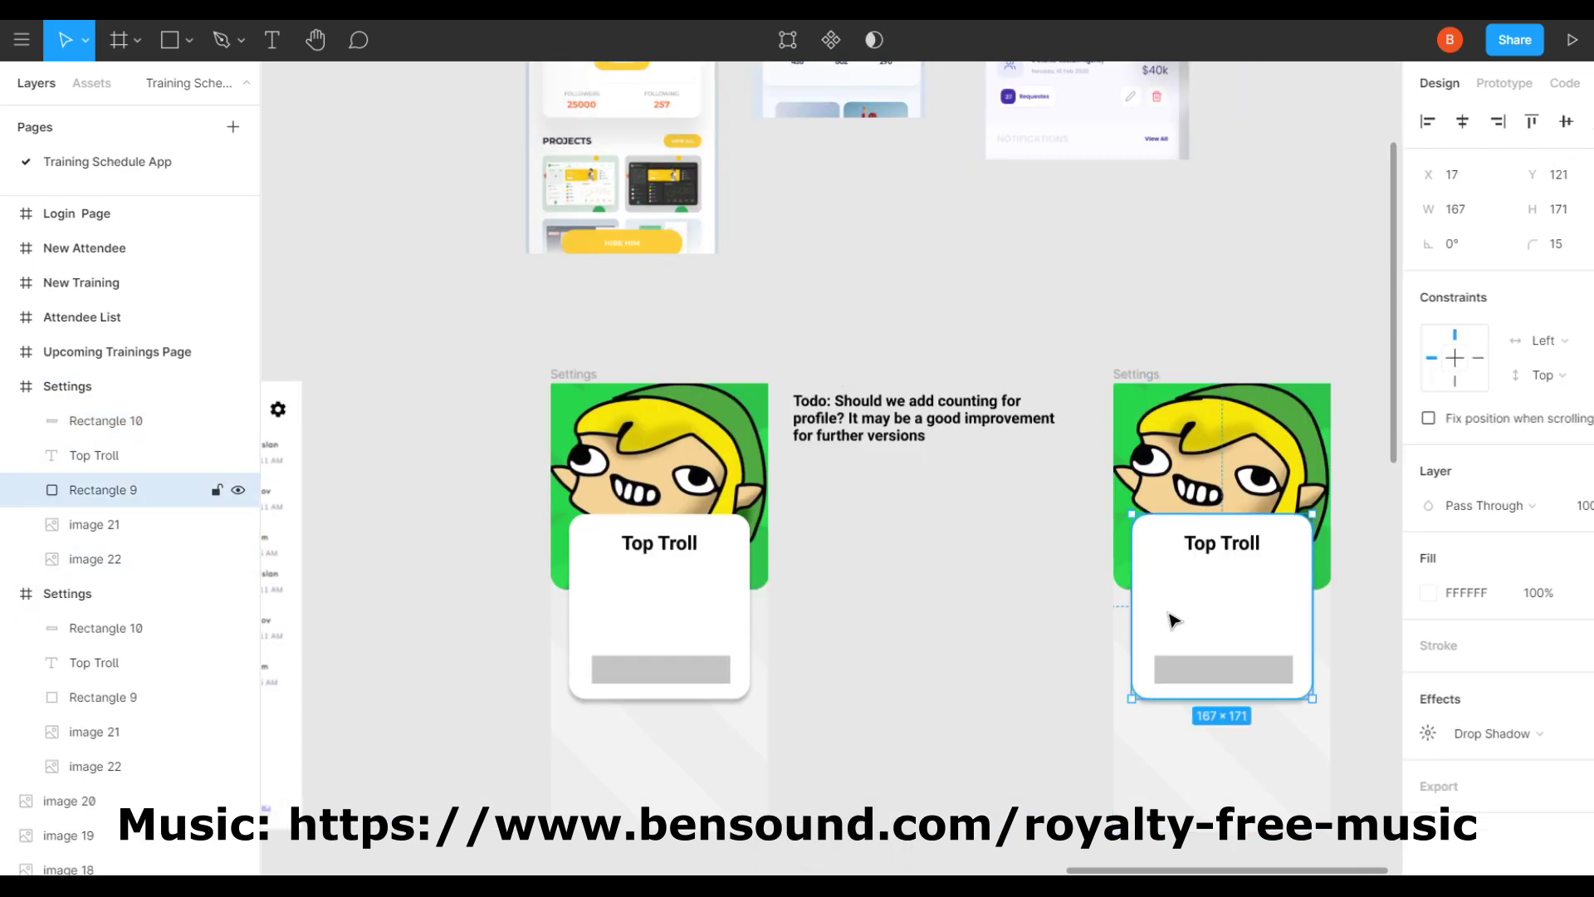
key("Delete")
scroll(997, 581, "right", 4)
left_click(868, 540)
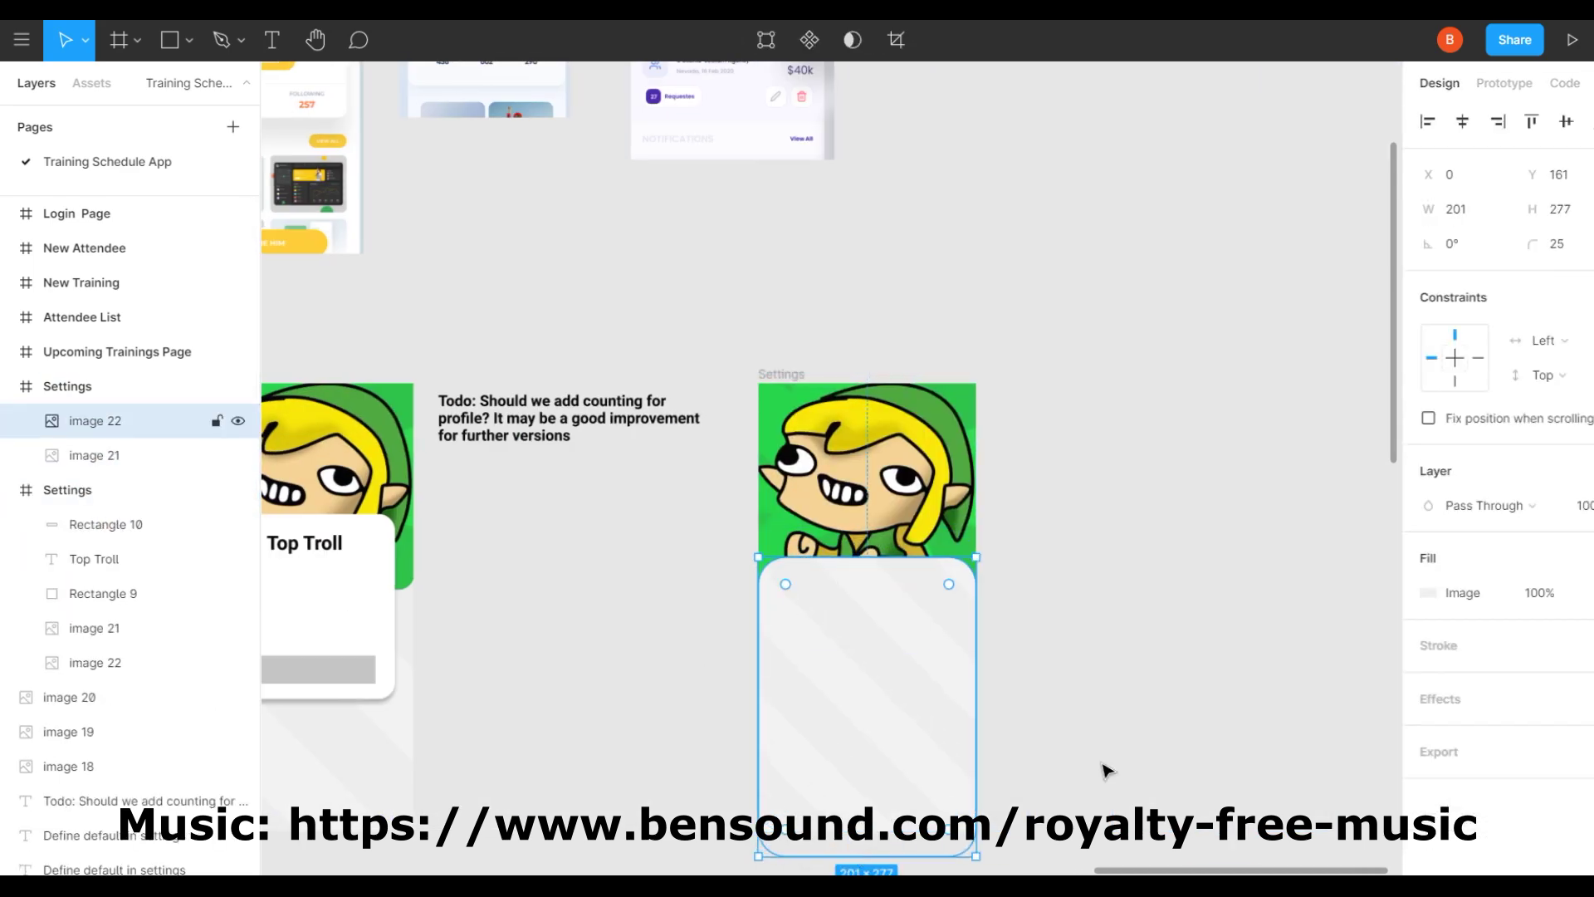
scroll(920, 541, "up", 3)
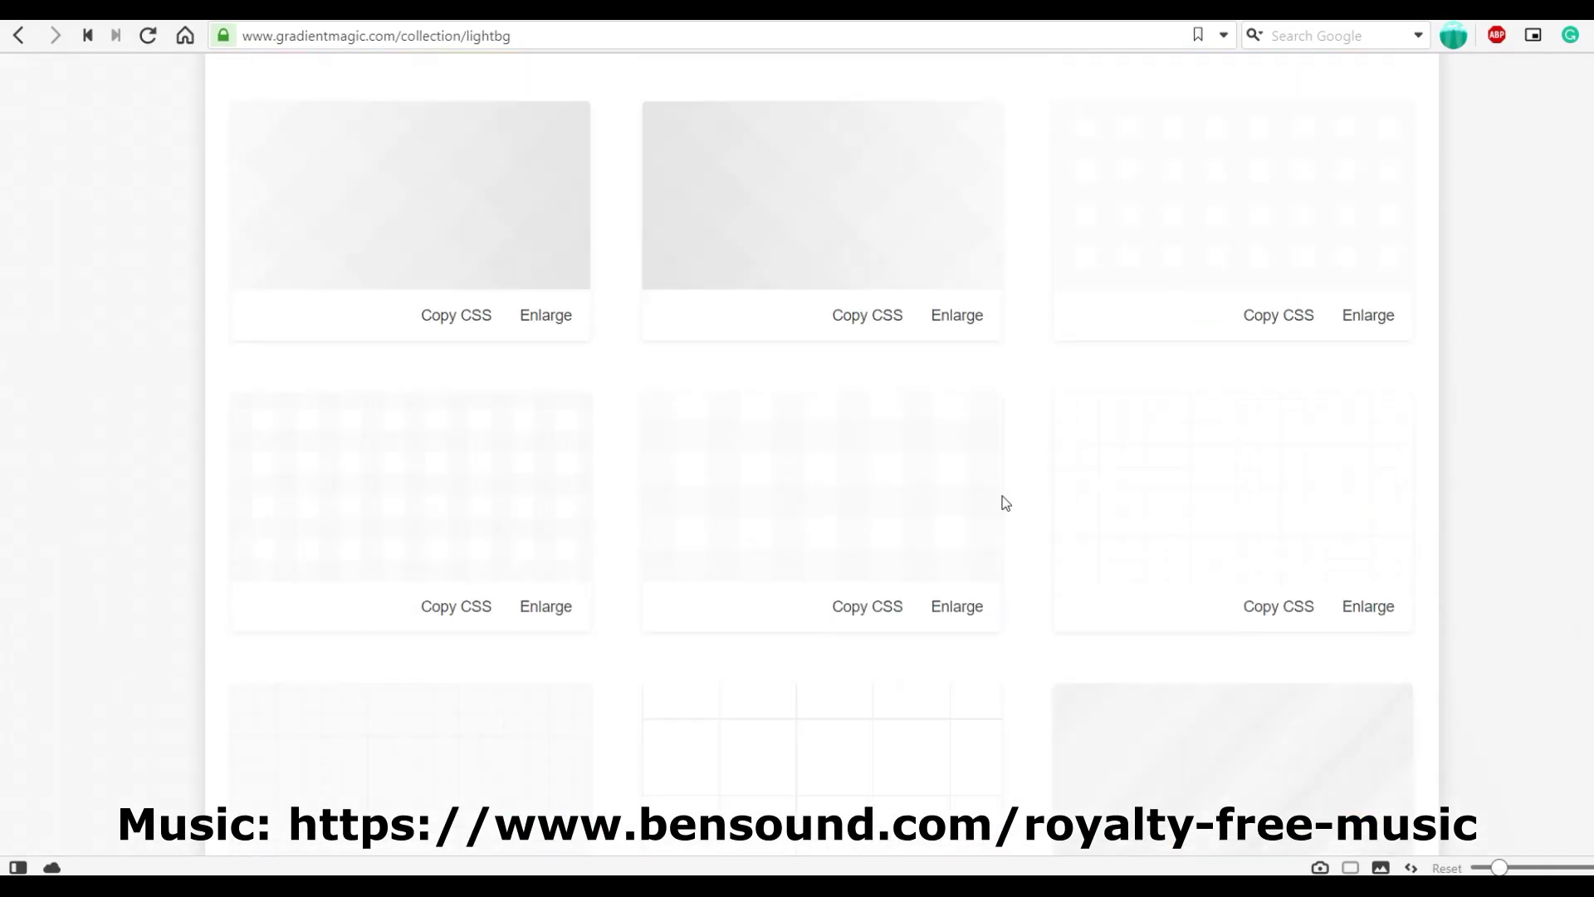
scroll(1003, 496, "down", 10)
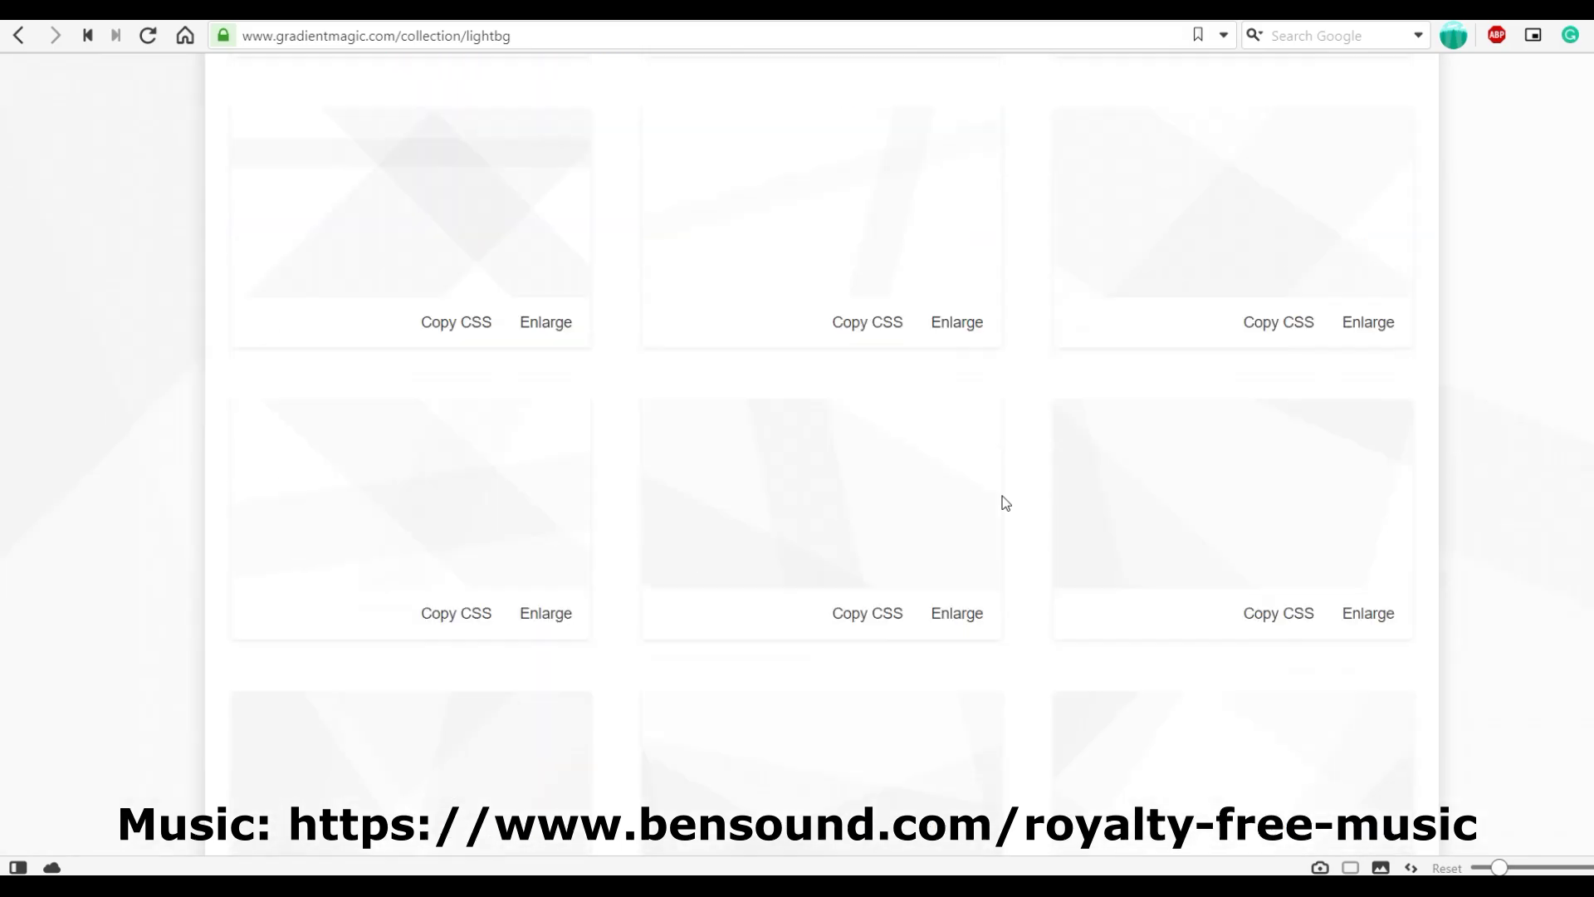
Preview a light diagonal-striped gradient at full size, then close the preview.
left_click(957, 480)
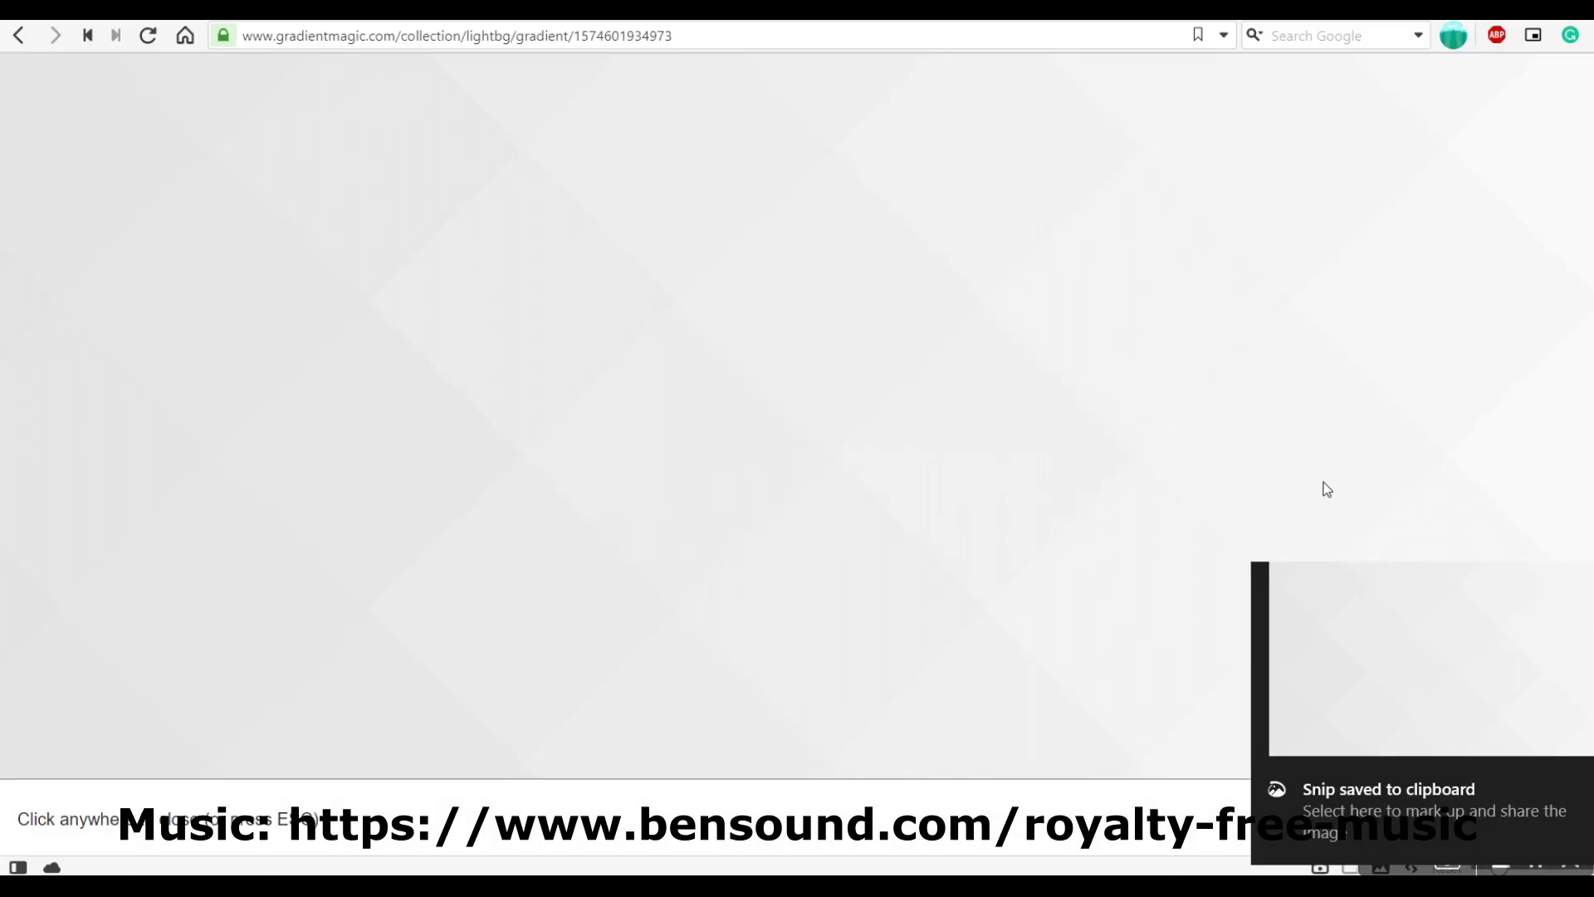
left_click(1323, 487)
scroll(486, 683, "down", 2)
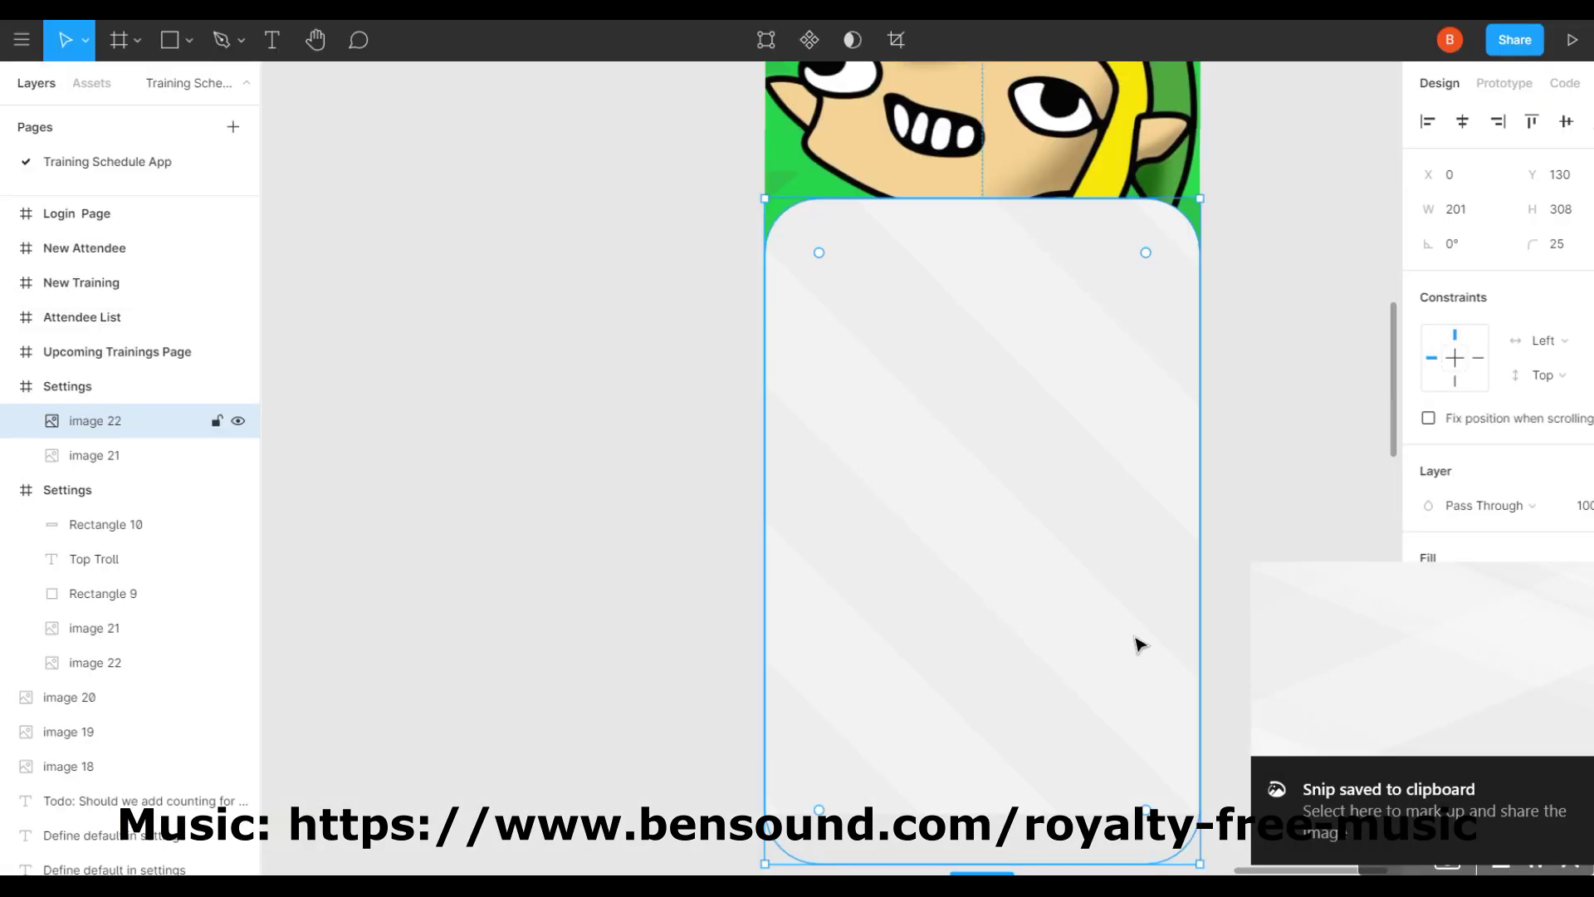
Deselect the card image and close the enlarged gradient preview.
scroll(1136, 641, "up", 3)
left_click(1289, 462)
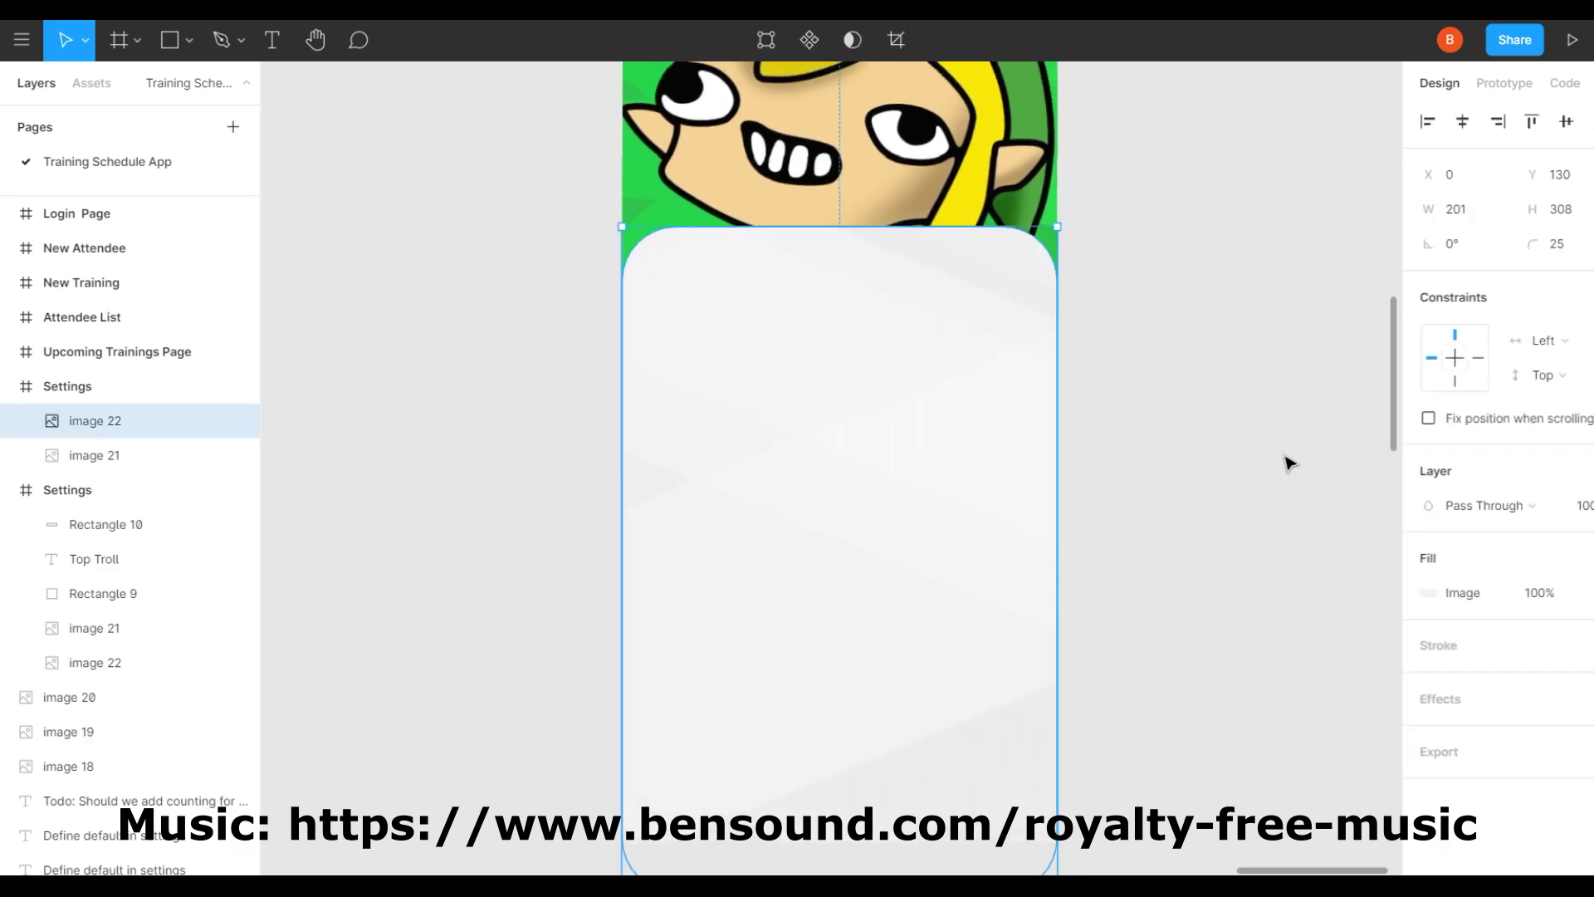
left_click(1080, 500)
scroll(1080, 501, "down", 1)
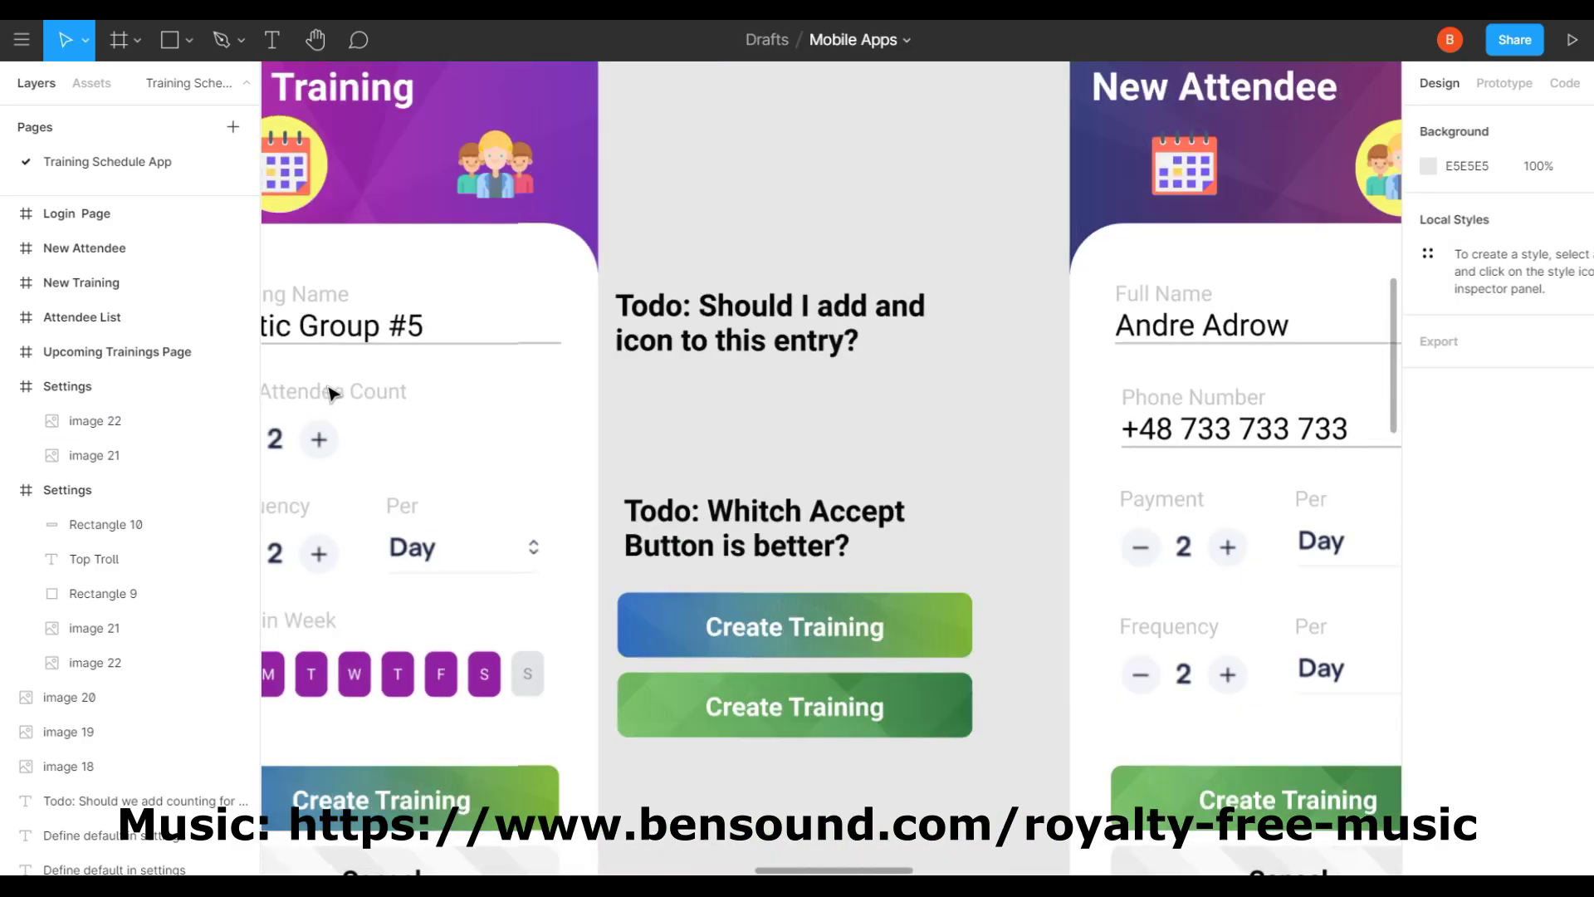
scroll(858, 415, "left", 2)
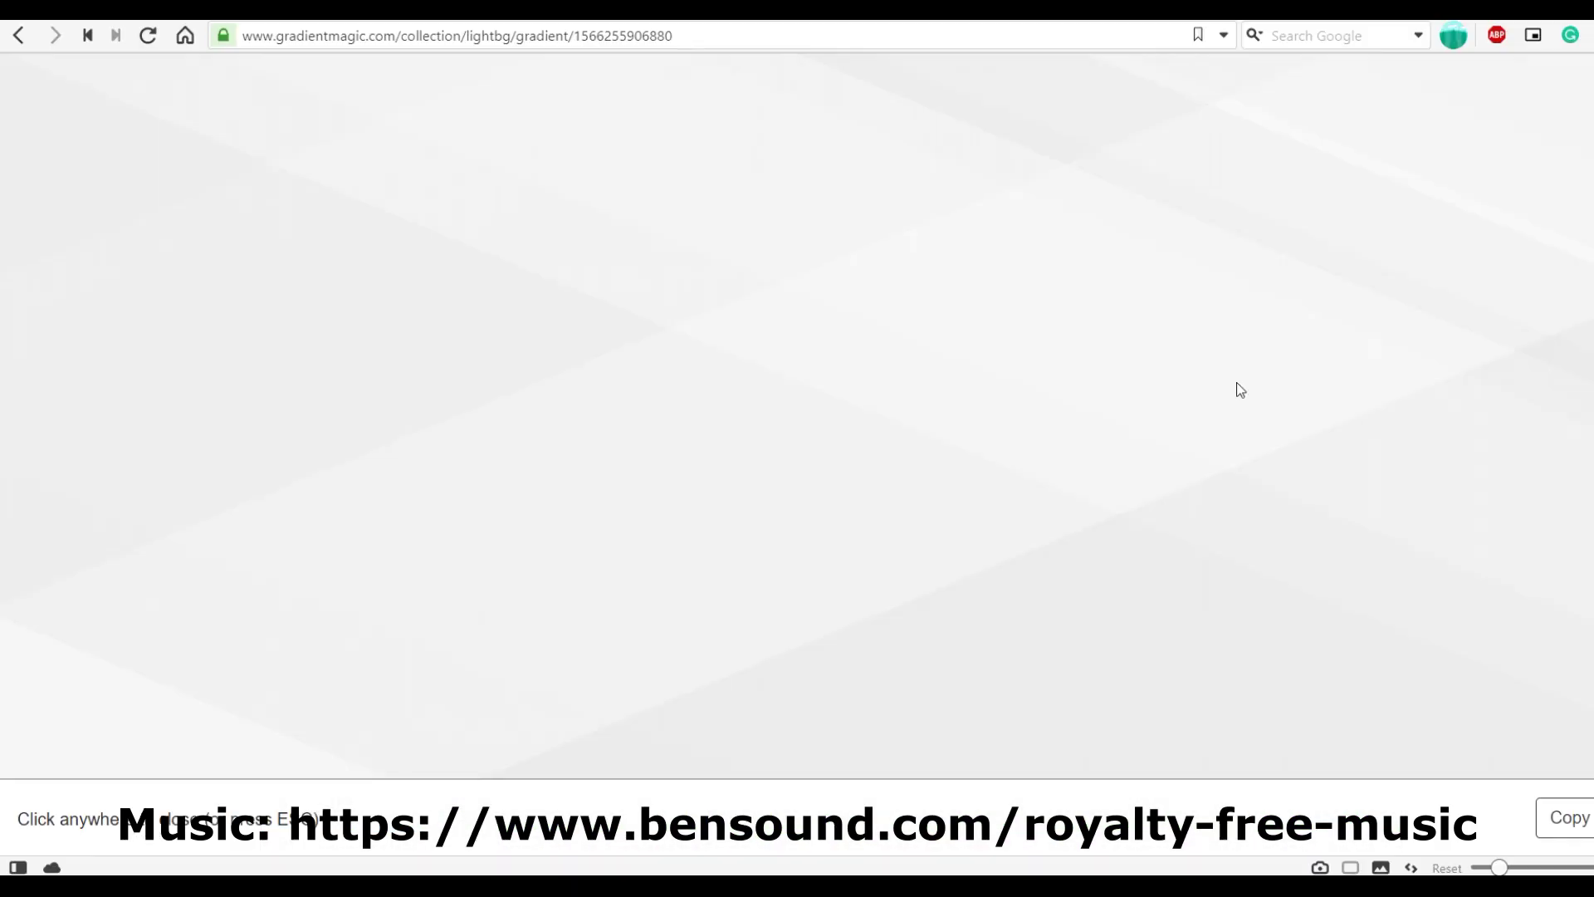
left_click(1005, 472)
scroll(1571, 422, "up", 5)
Enlarge a lighter gradient and snip it to the clipboard for the card fill.
left_click(1368, 449)
key("super+shift+s")
left_click_drag(128, 61, 1525, 768)
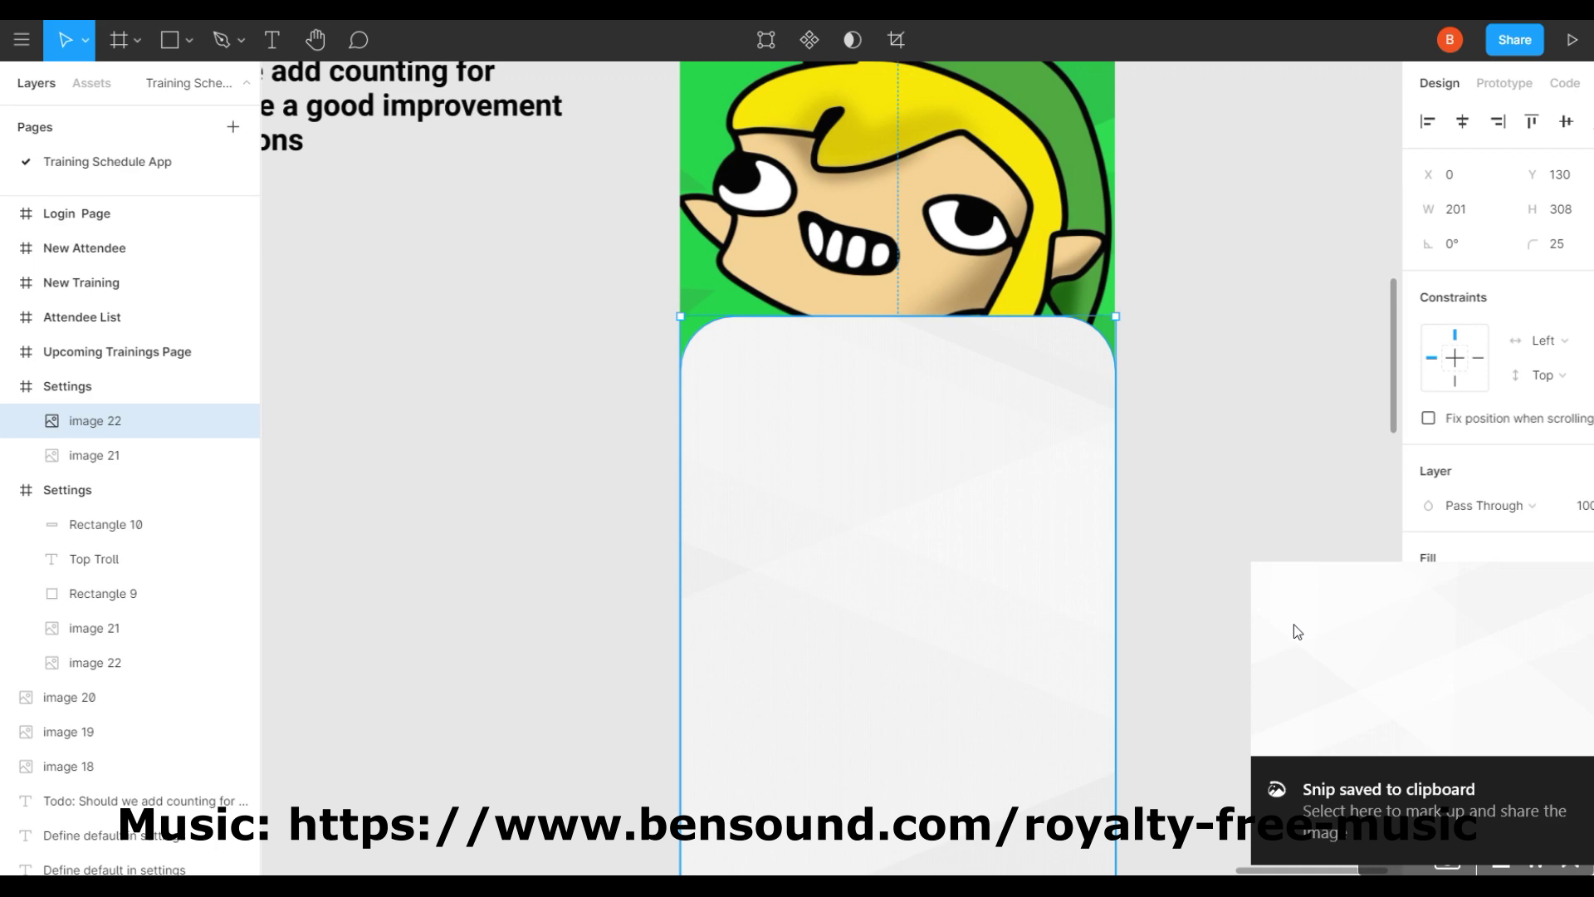
left_click(1270, 651)
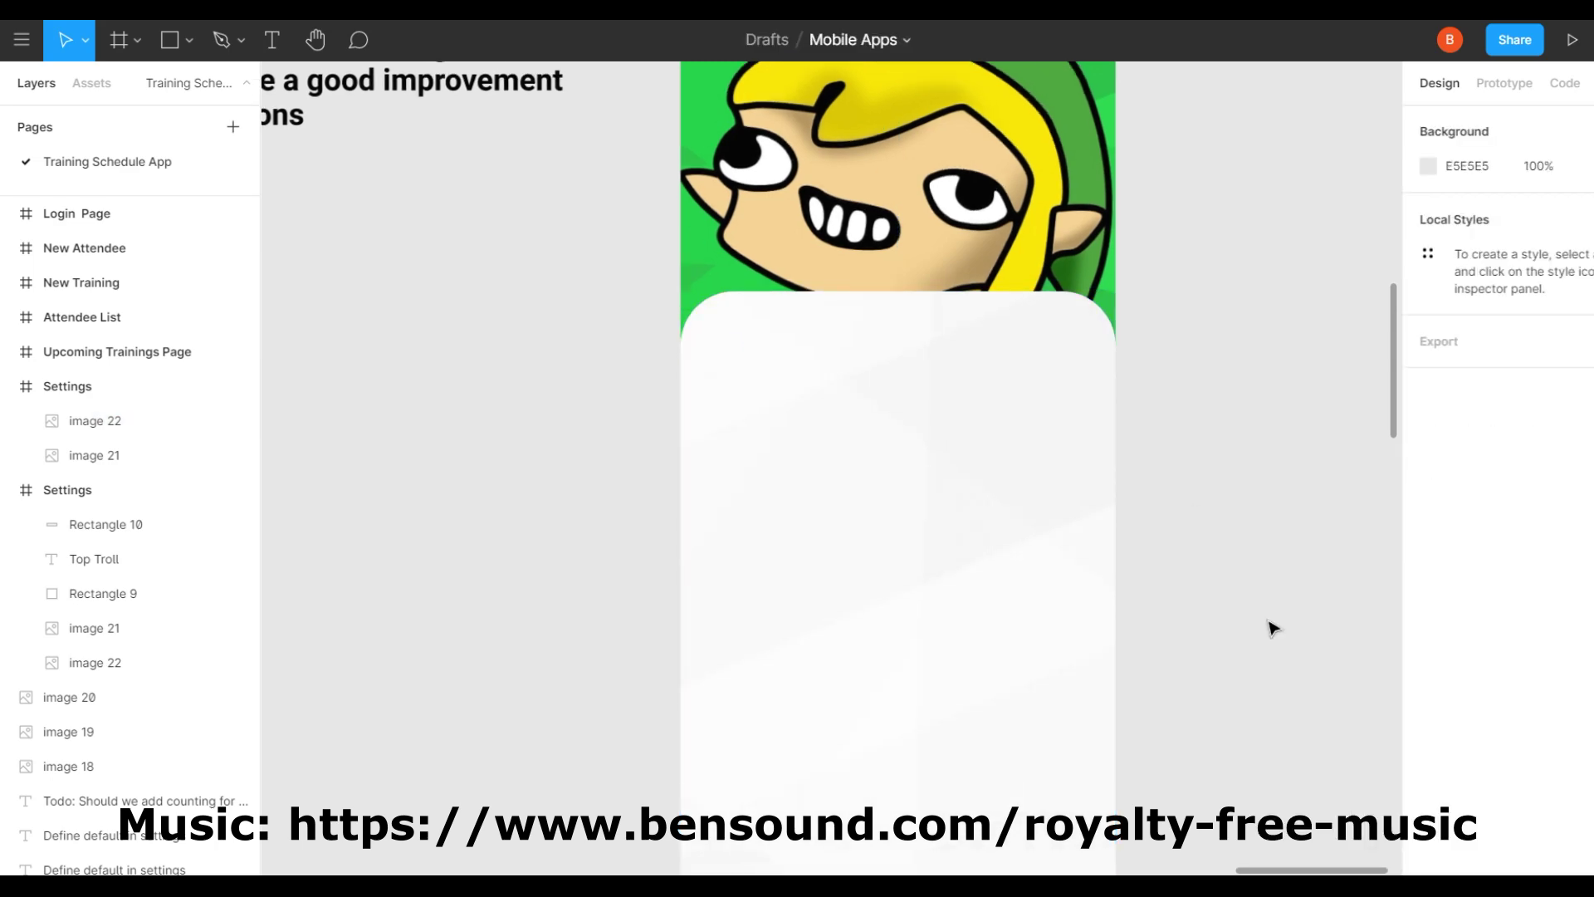
scroll(1121, 484, "down", 3)
Paste the Top Troll title into the card and start renaming the copied button layer.
key("ctrl+v")
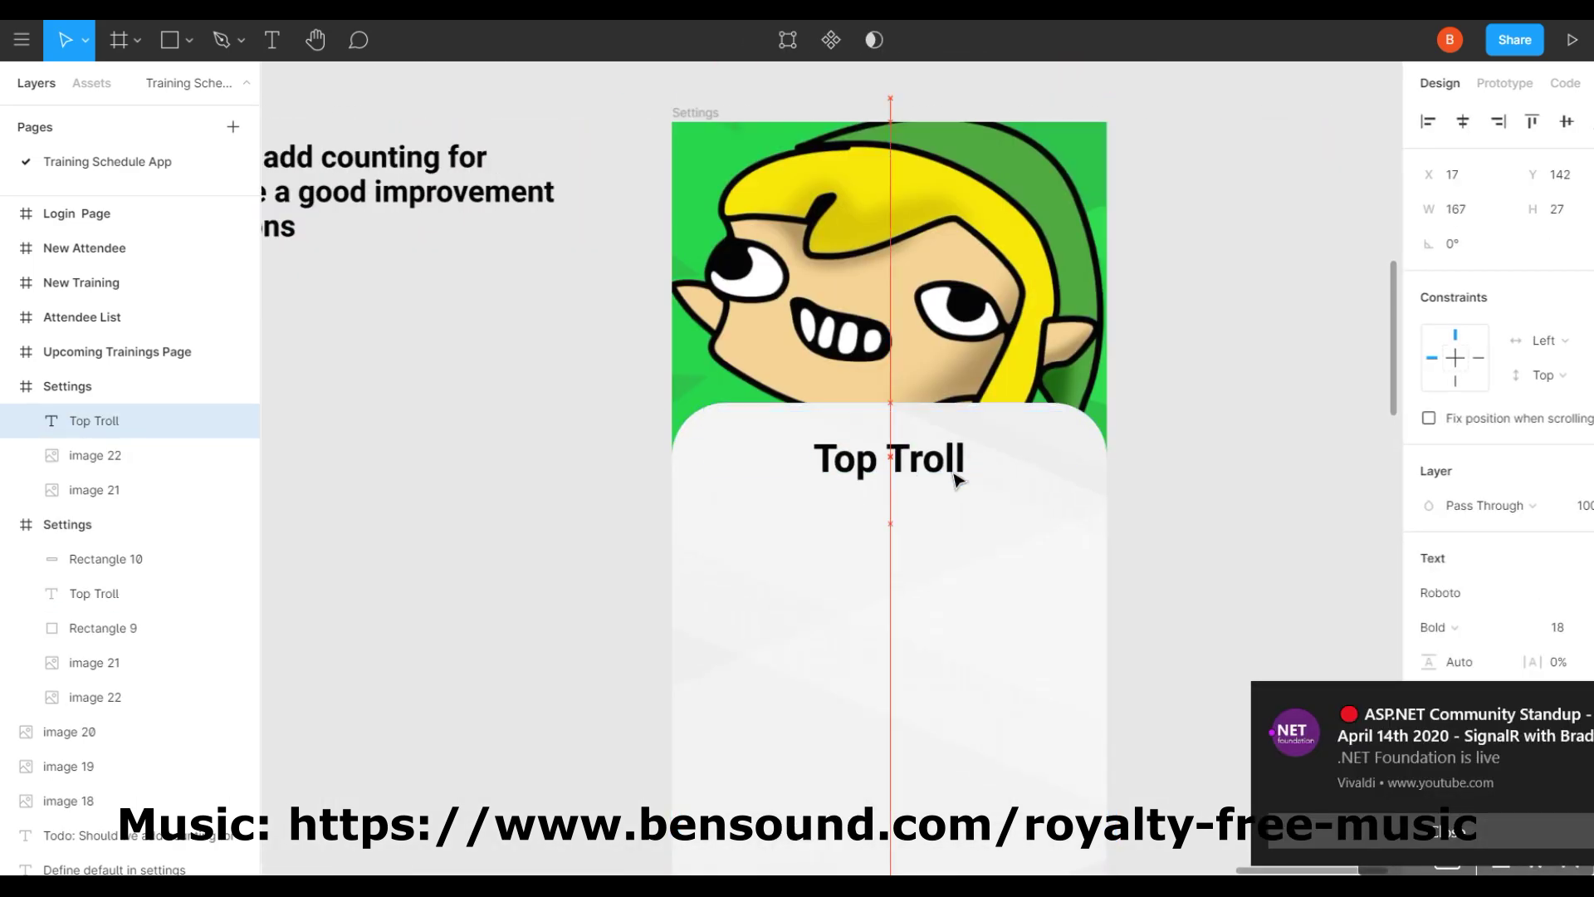
key("Escape")
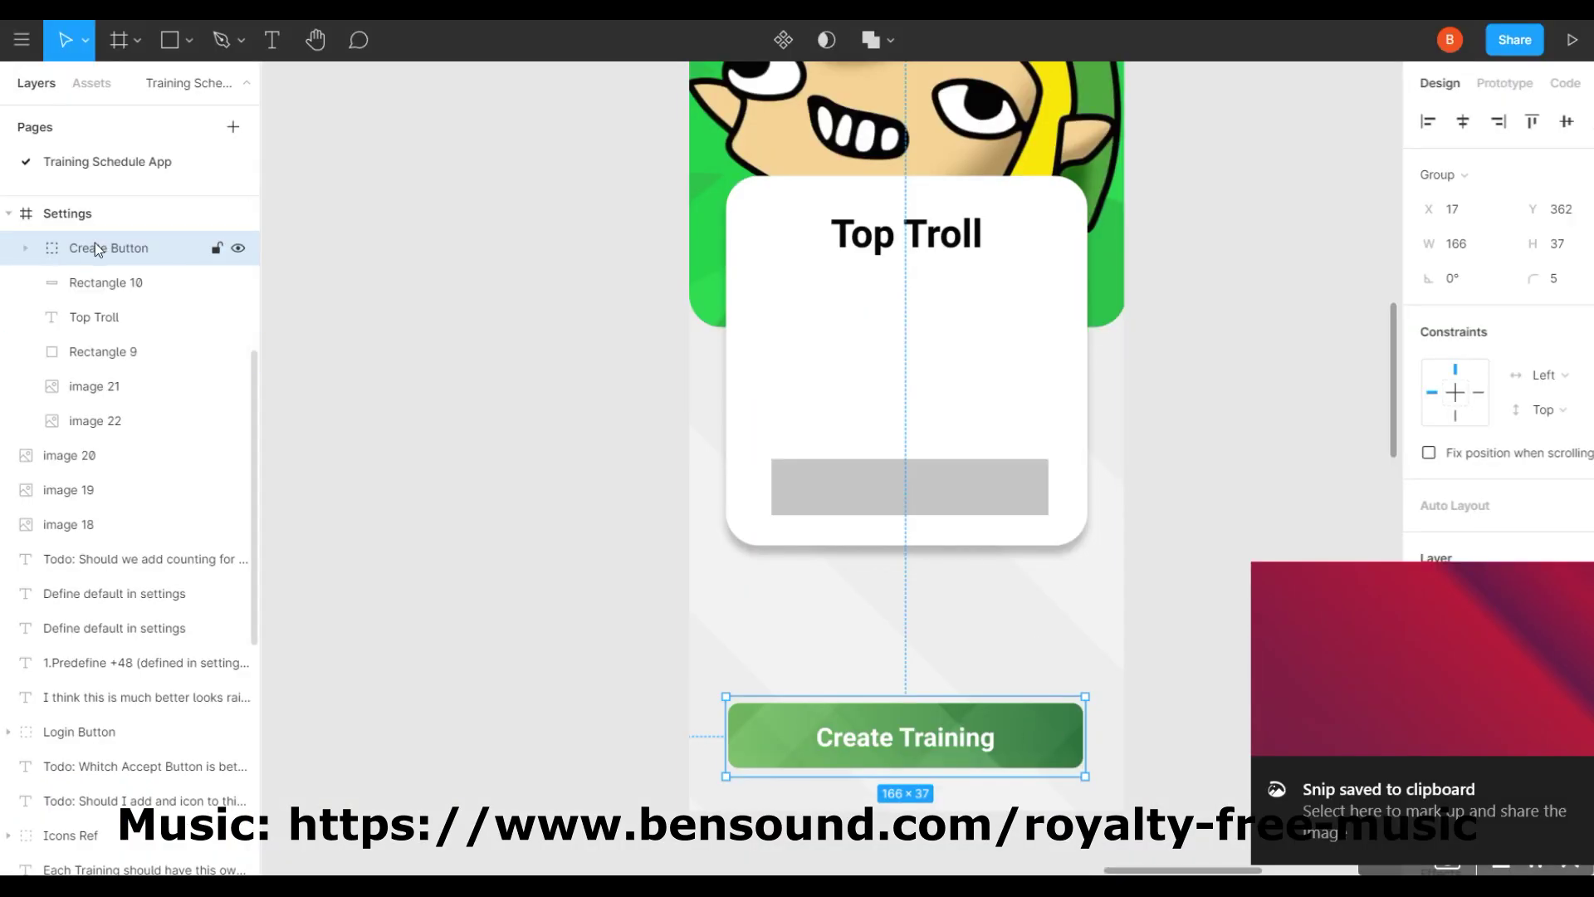
double_click(94, 243)
Name the copied button 'Logout Button' and select its background with the card image.
type("Logout Butt")
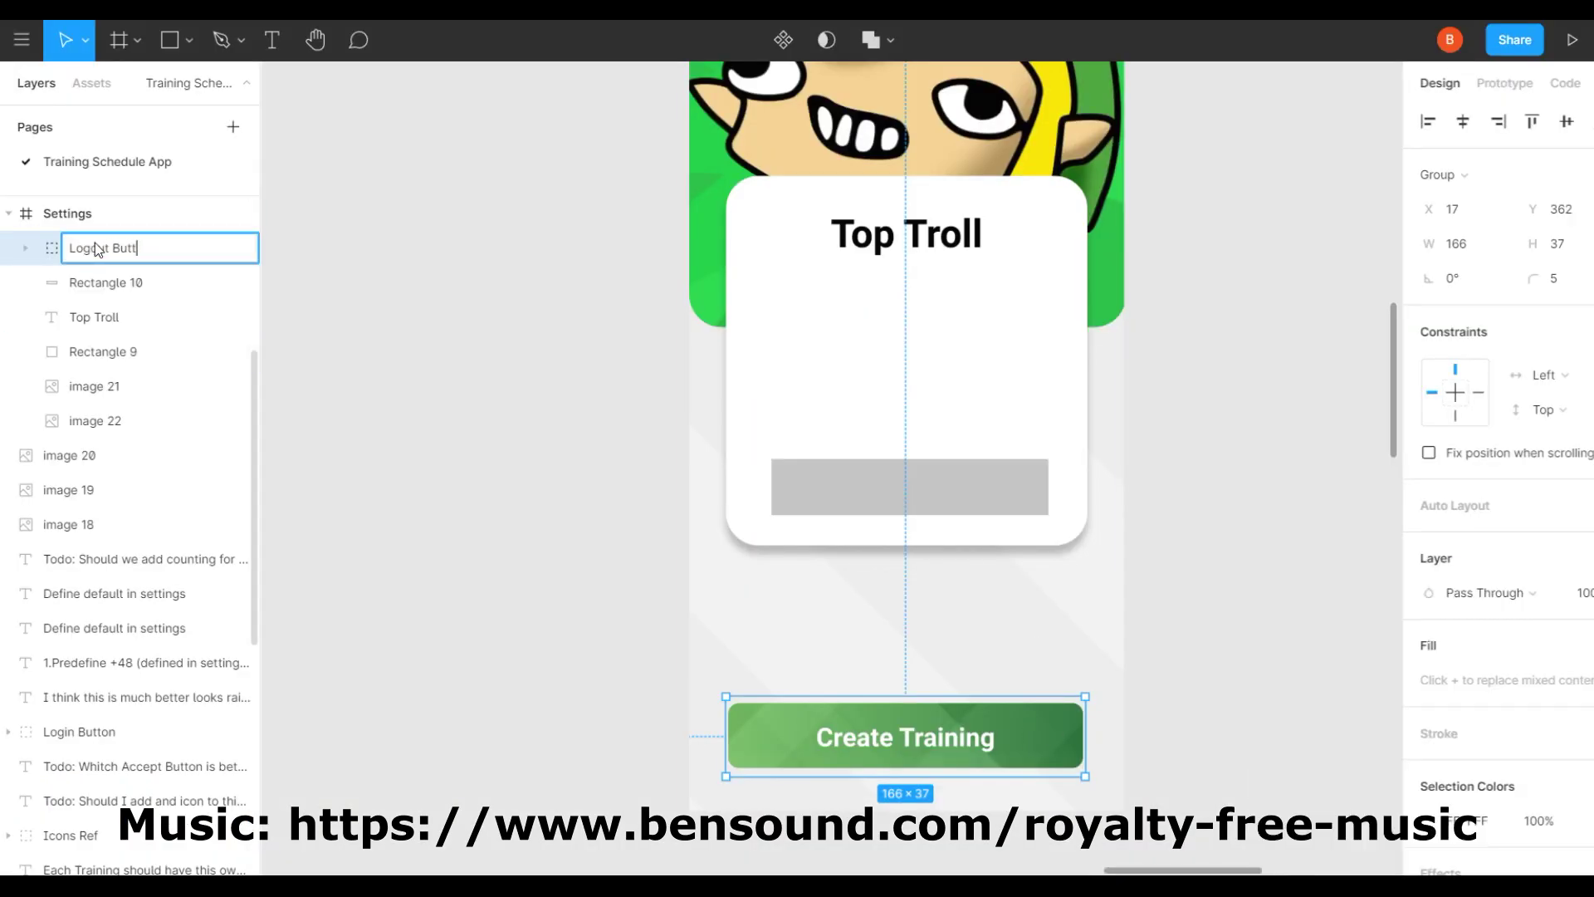
type("on")
key("Return")
left_click(190, 324)
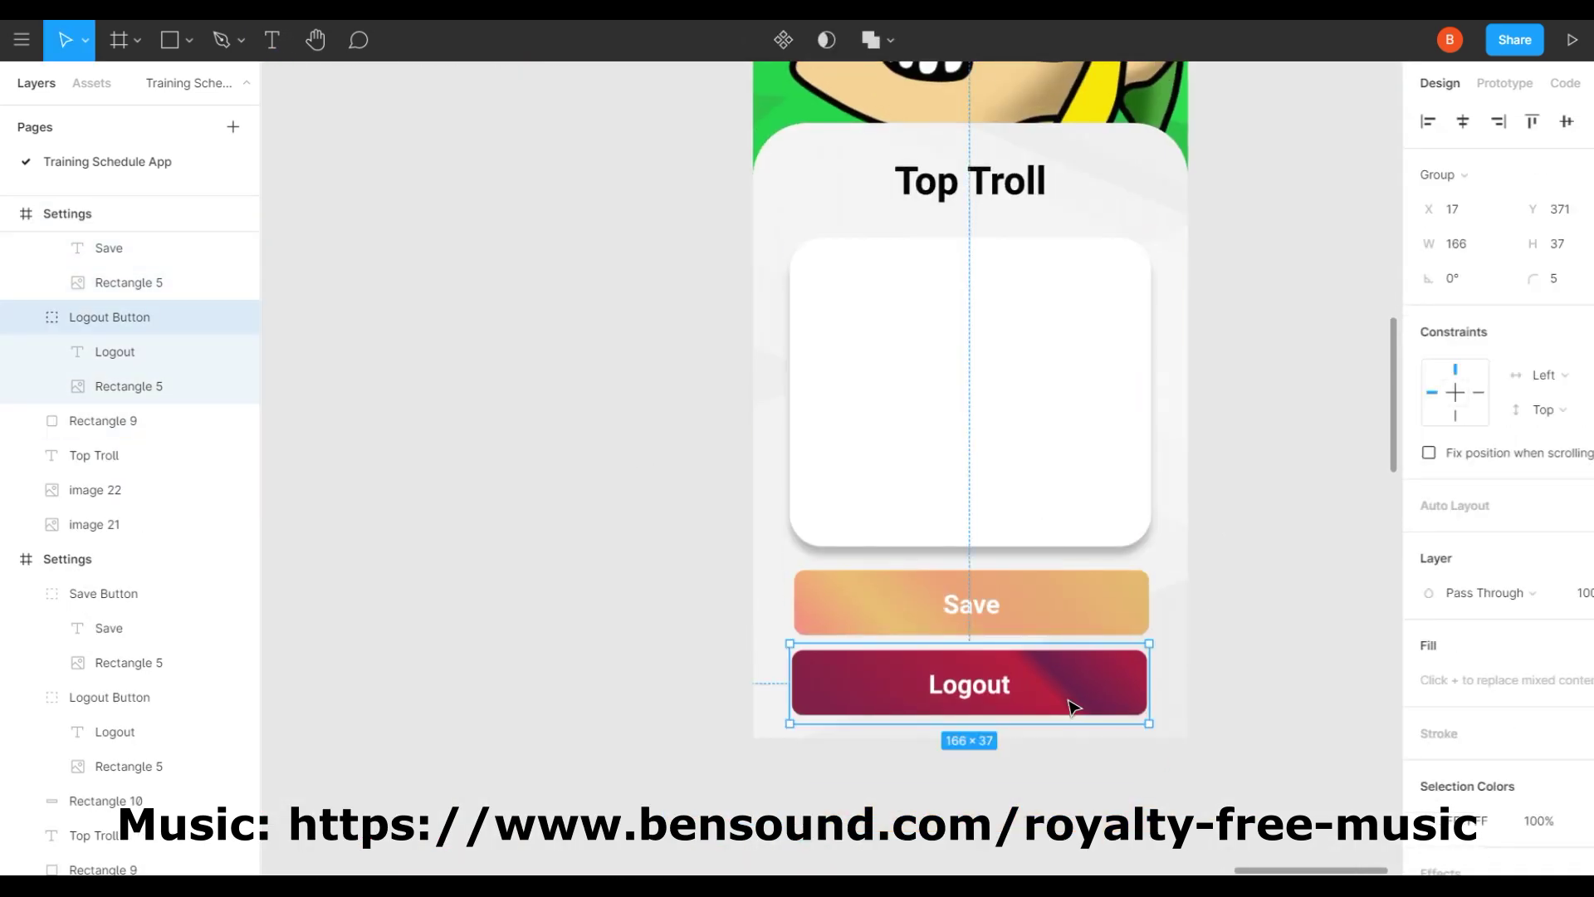
left_click(1071, 731, "shift")
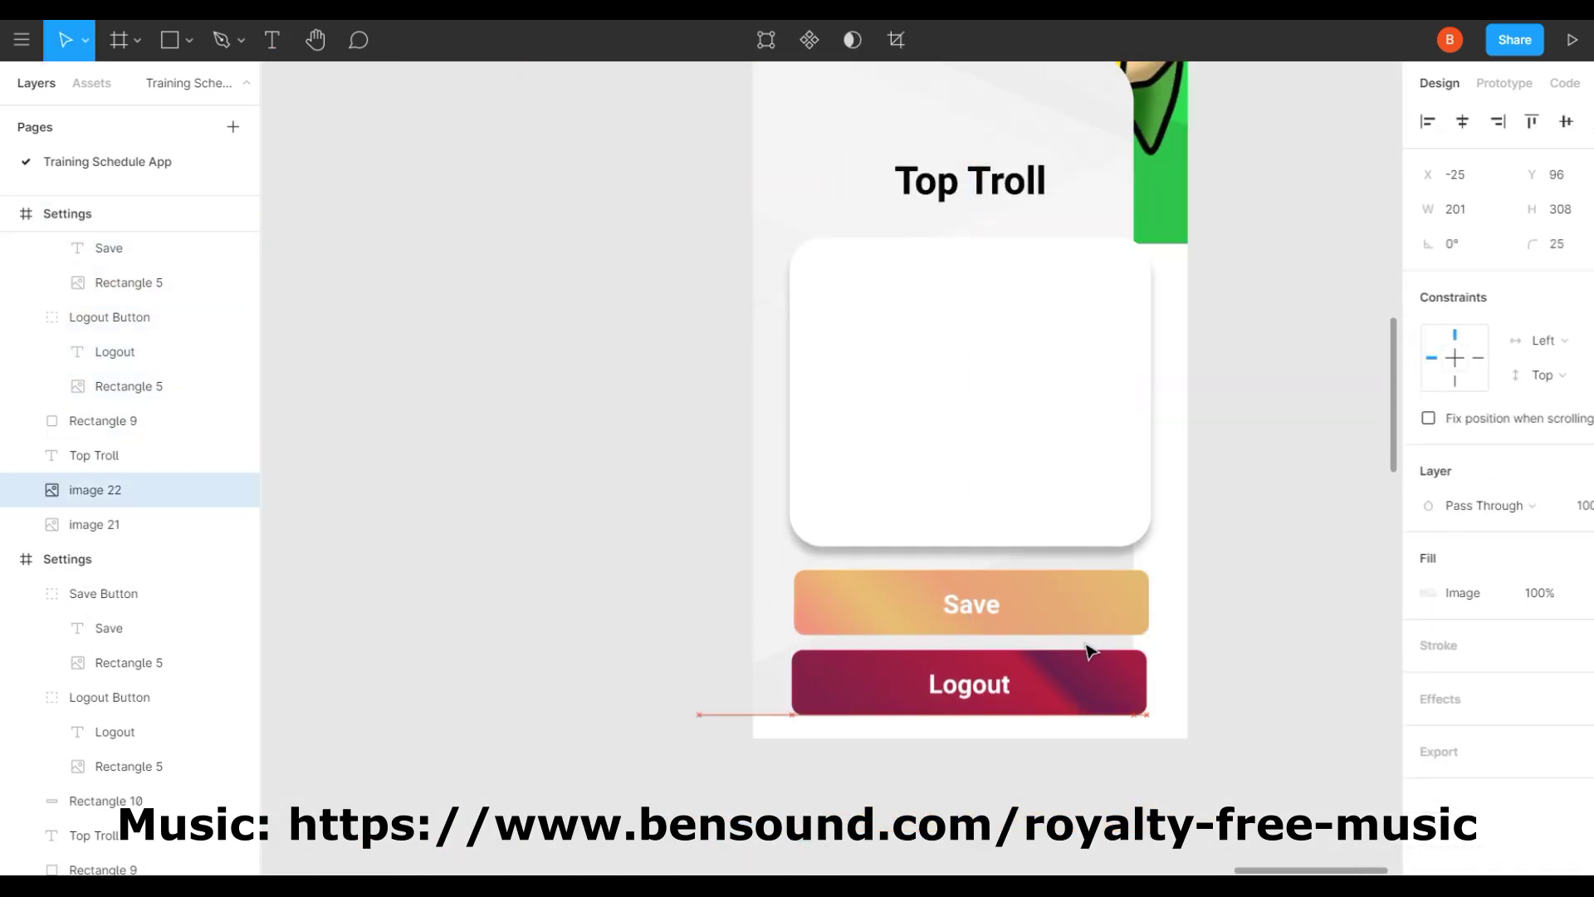
left_click(1317, 523)
Add a 'Default' text label inside the white card in Regular weight with grey fill.
scroll(1317, 523, "up", 2)
scroll(644, 488, "right", 3)
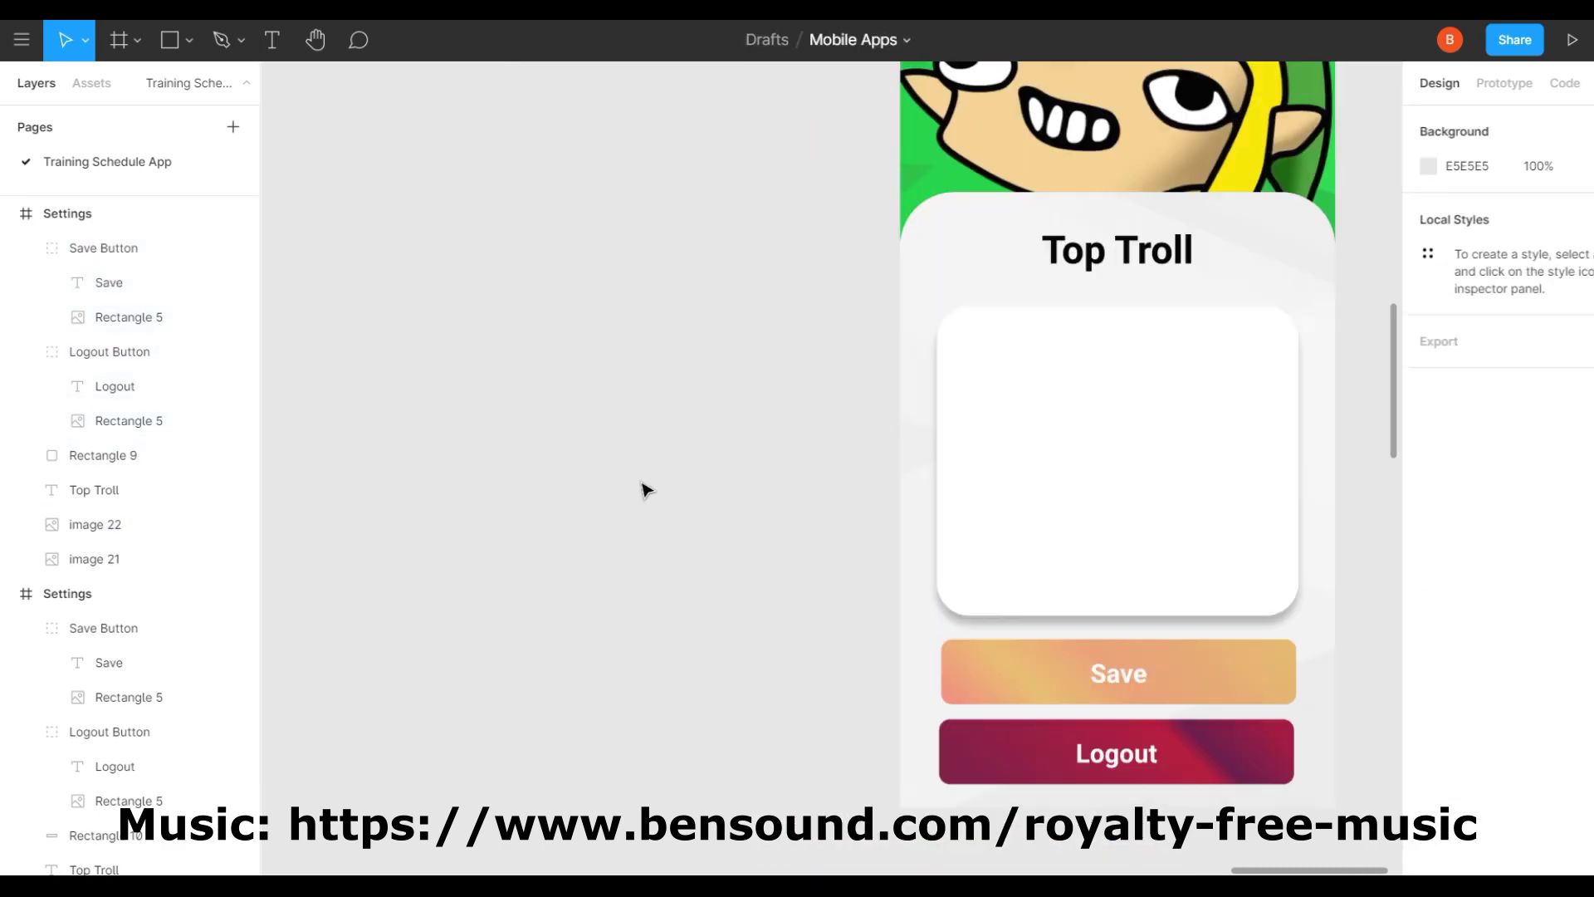
left_click(999, 488)
scroll(999, 489, "right", 5)
scroll(1001, 465, "down", 3)
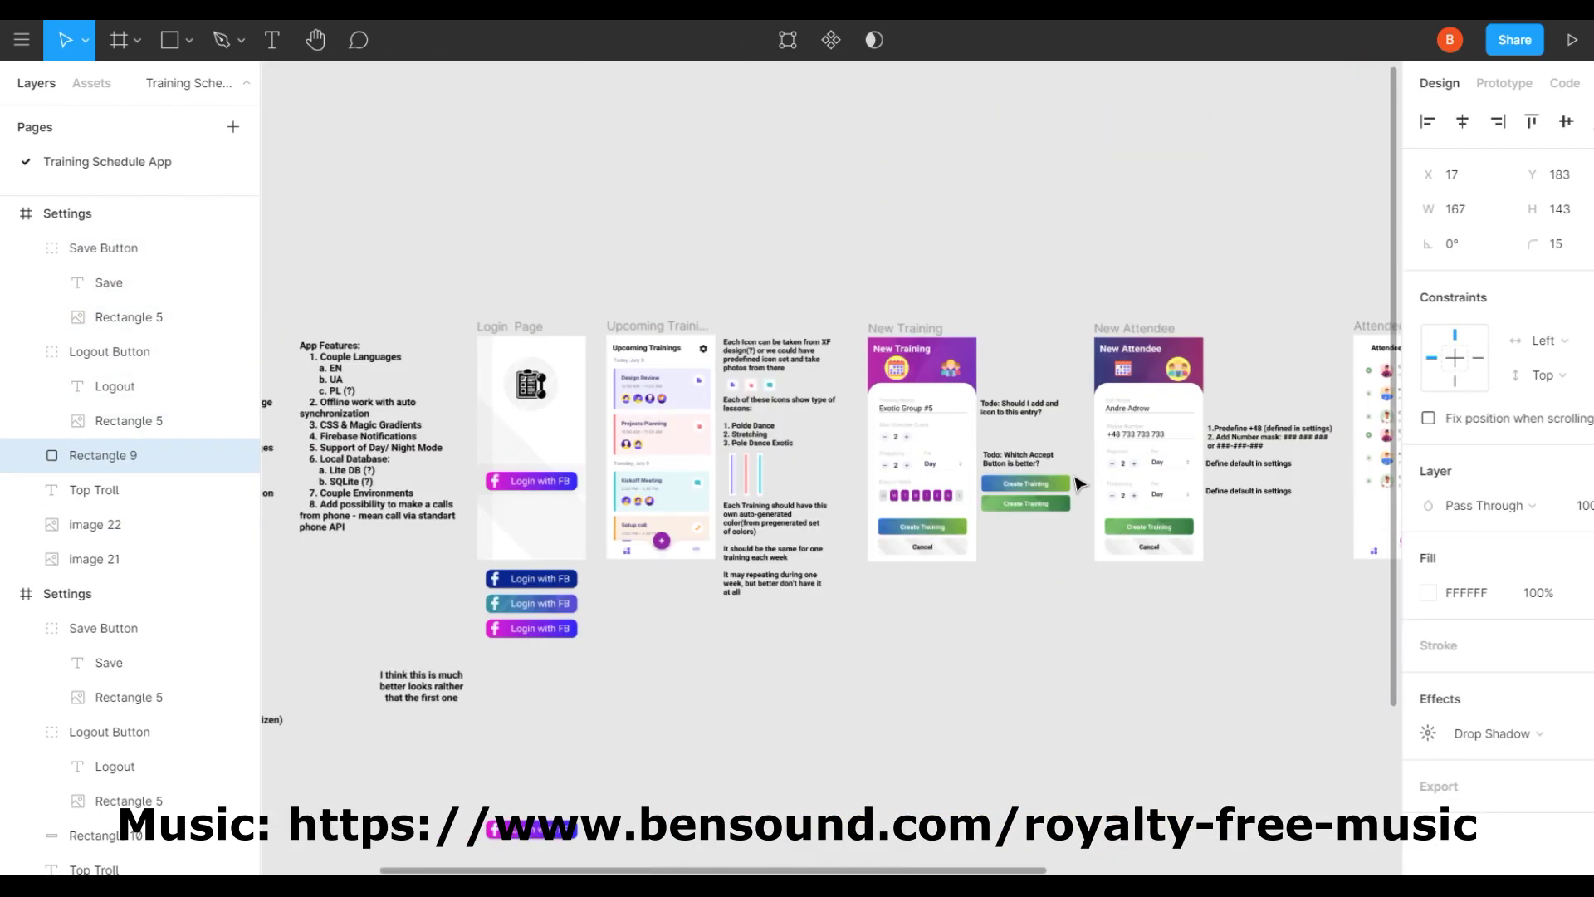
scroll(1001, 465, "up", 3)
scroll(1003, 440, "right", 3)
scroll(1002, 440, "left", 10)
key("t")
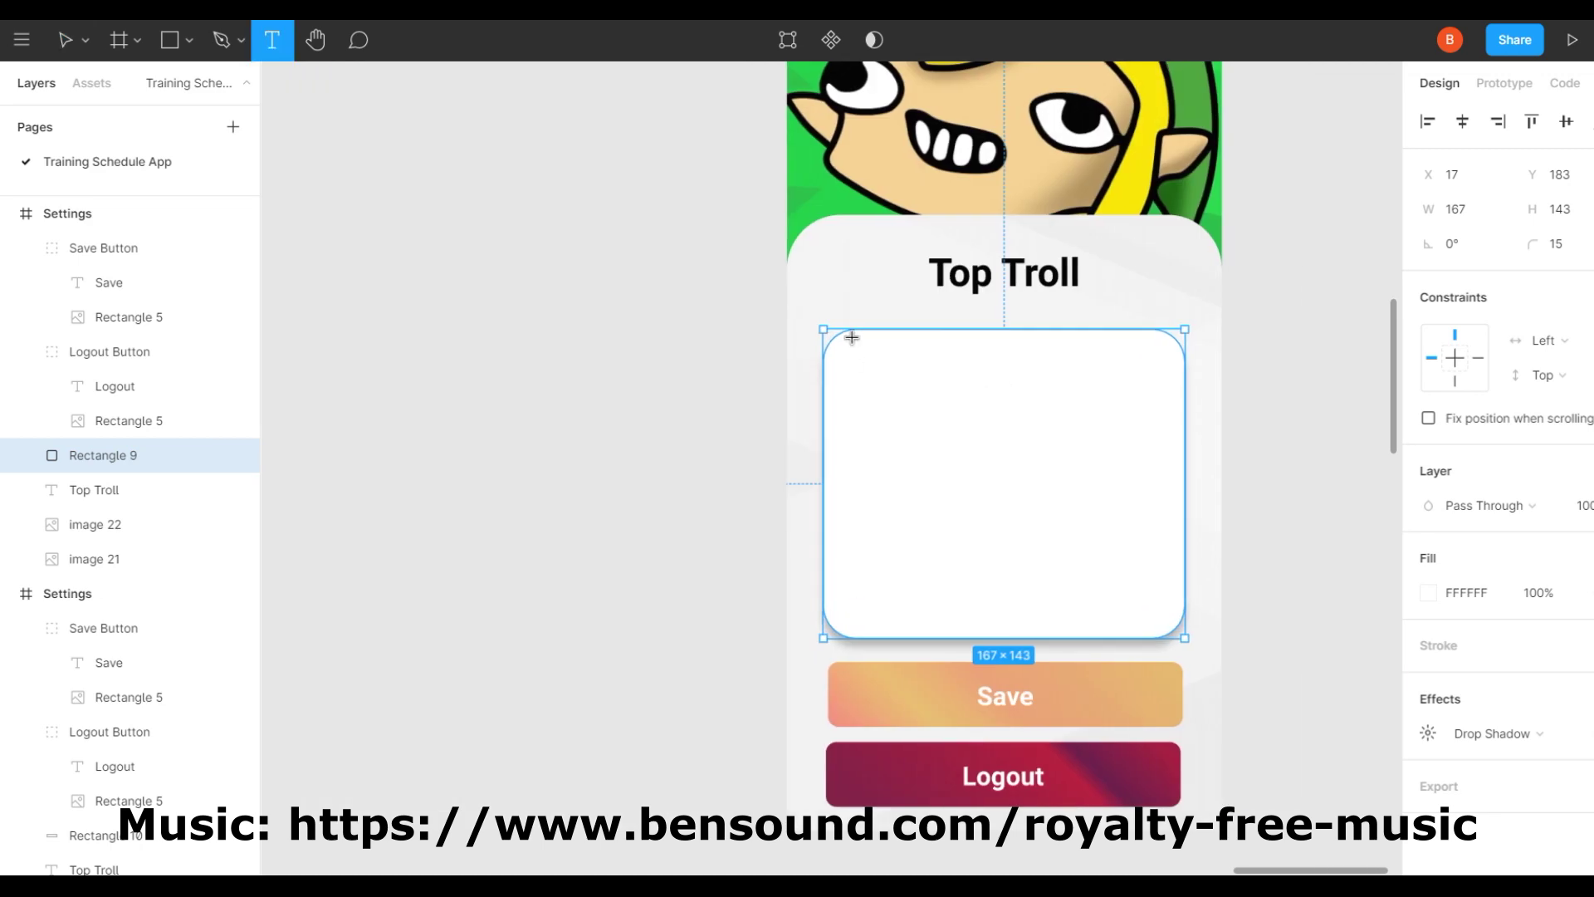
left_click_drag(851, 335, 1160, 383)
type("Default")
left_click(1440, 627)
left_click(1445, 565)
scroll(1478, 665, "down", 1)
left_click(1428, 740)
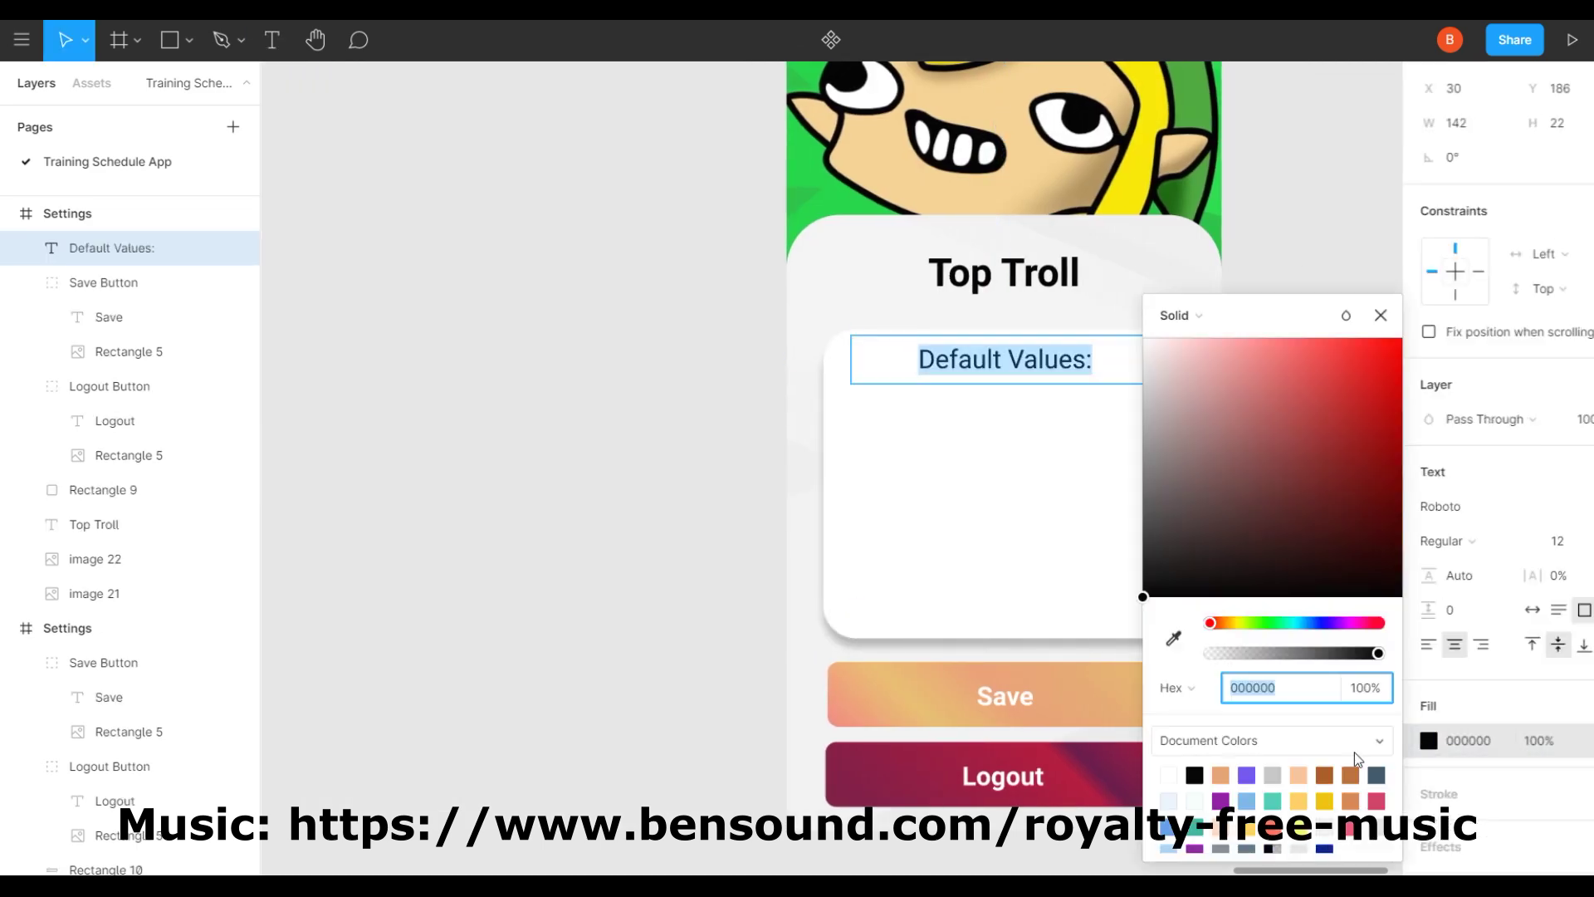
key("Escape")
key("Escape")
scroll(811, 489, "right", 10)
scroll(598, 498, "left", 3)
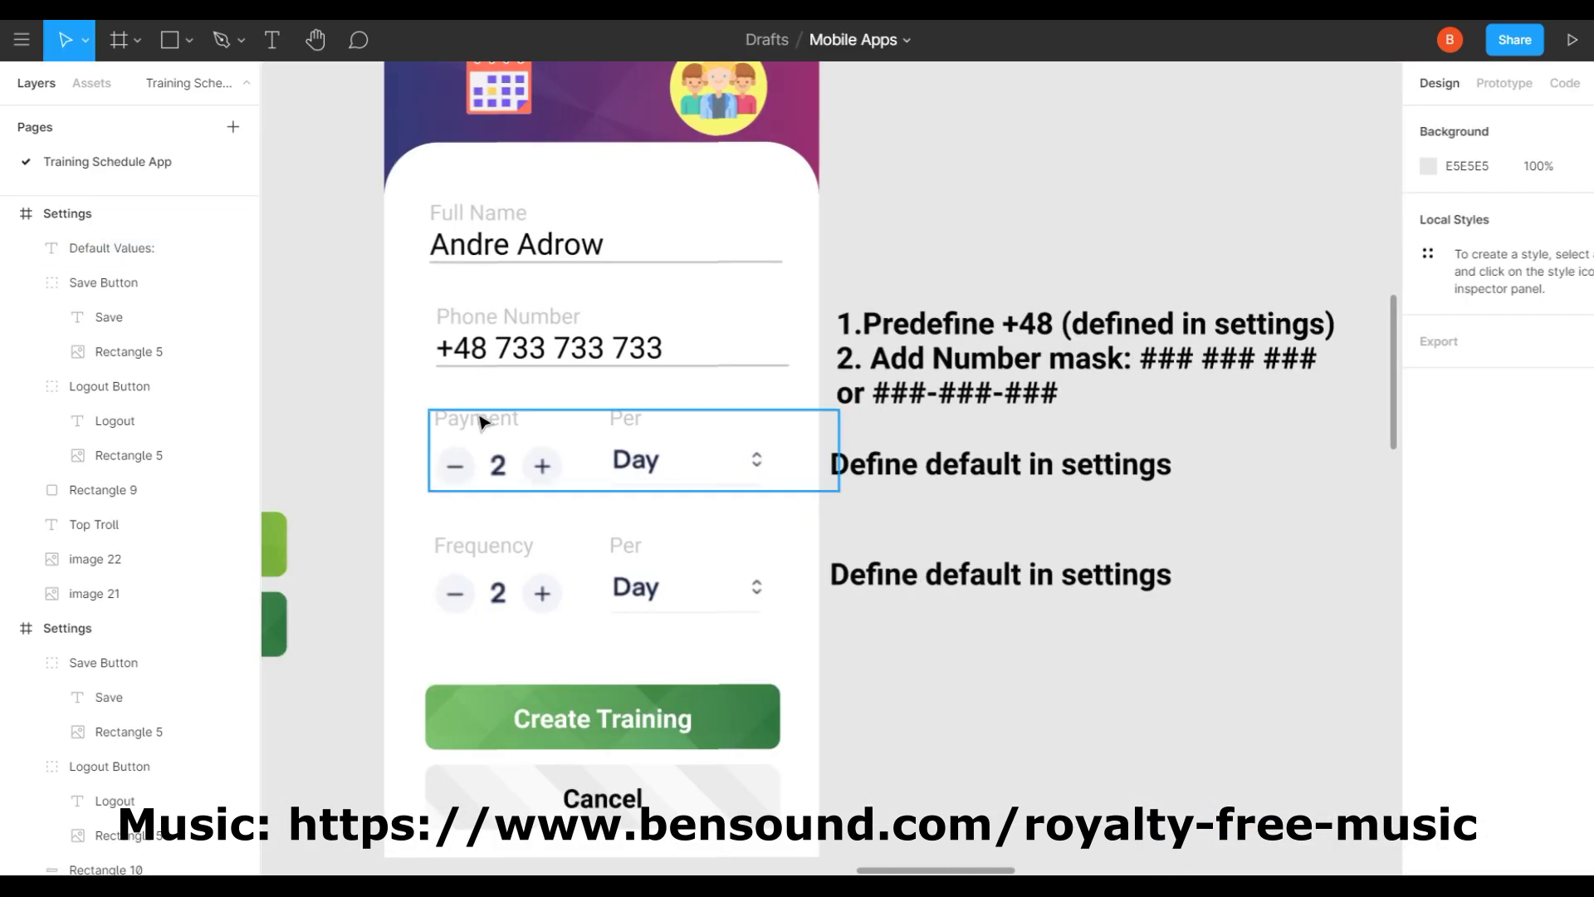
Copy Max Attendee Count and Frequency from New Training into the card, Frequency below.
left_click(581, 452)
scroll(983, 592, "right", 10)
left_click(893, 488)
scroll(893, 460, "left", 10)
left_click(634, 321)
key("ctrl+c")
scroll(919, 450, "right", 10)
key("ctrl+v")
scroll(1034, 463, "left", 10)
left_click(1014, 534)
key("ctrl+c")
scroll(1032, 501, "right", 10)
key("ctrl+v")
key("Escape")
left_click_drag(1174, 437, 1135, 568)
key("Escape")
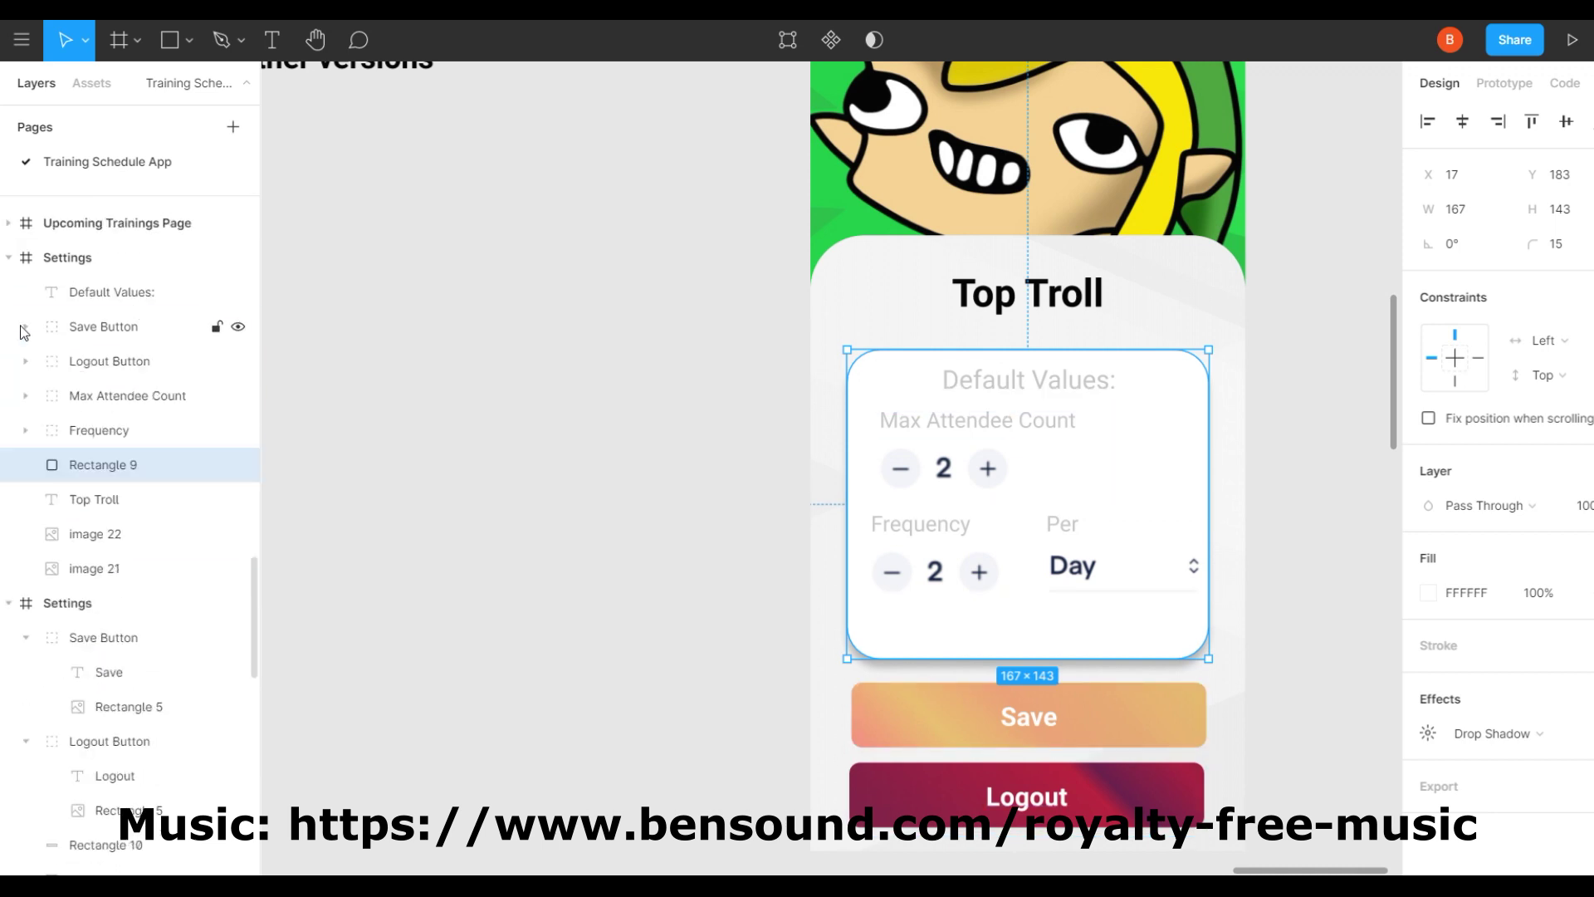
Draw a thin 4×100 grey scroll track at the card's right edge.
left_click(939, 455)
left_click(1174, 470)
left_click(1043, 456)
left_click(1314, 508)
scroll(1314, 508, "down", 1)
scroll(814, 336, "right", 5)
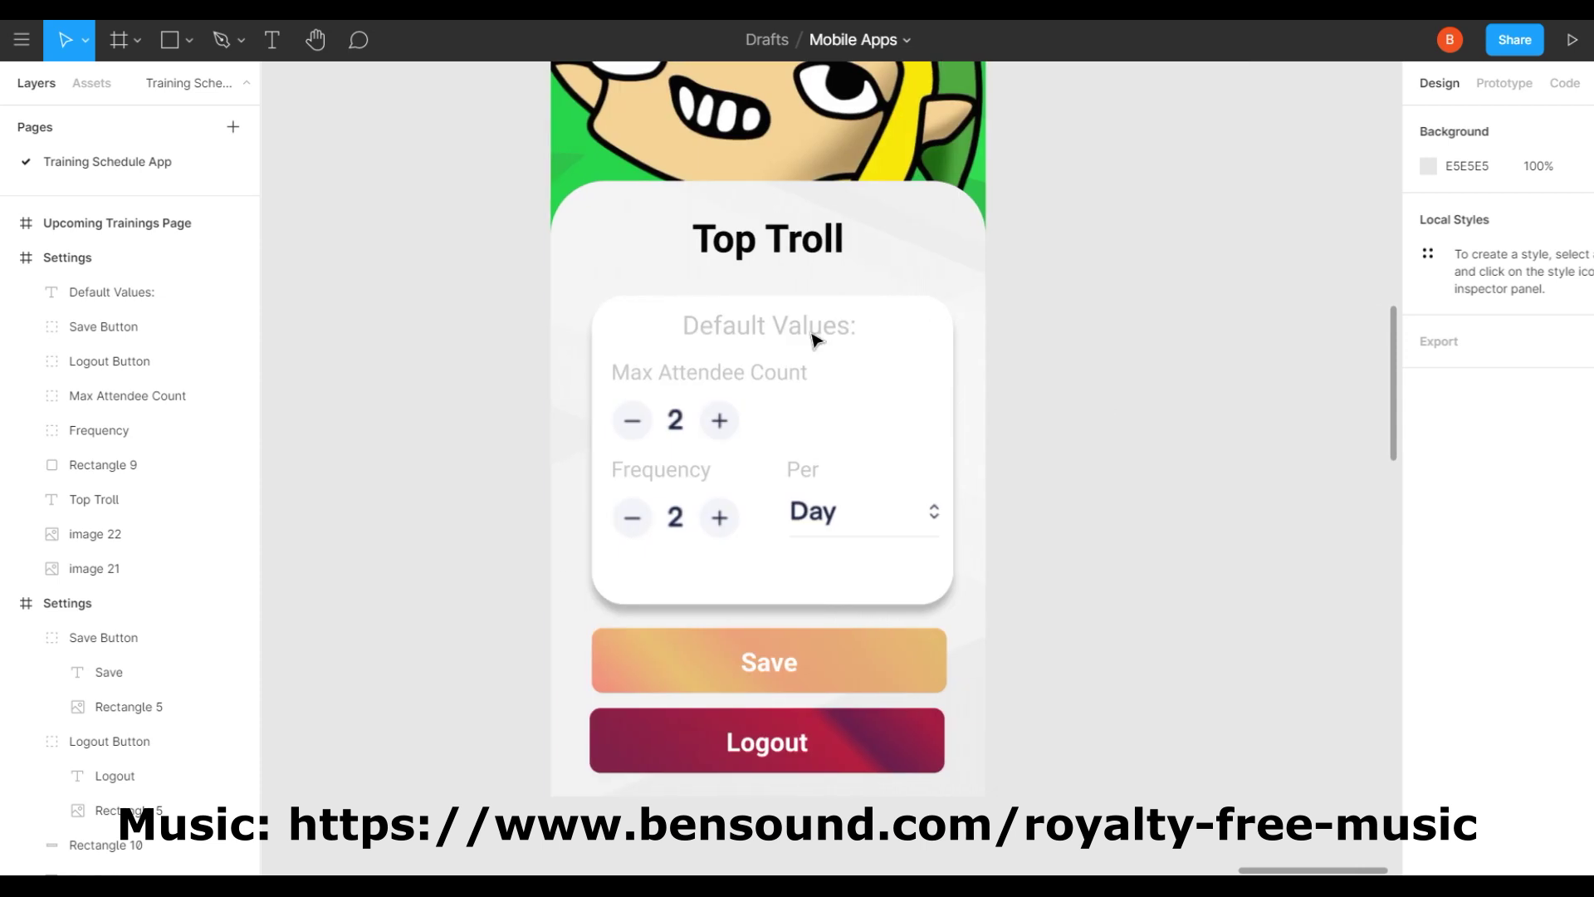
left_click_drag(921, 349, 944, 565)
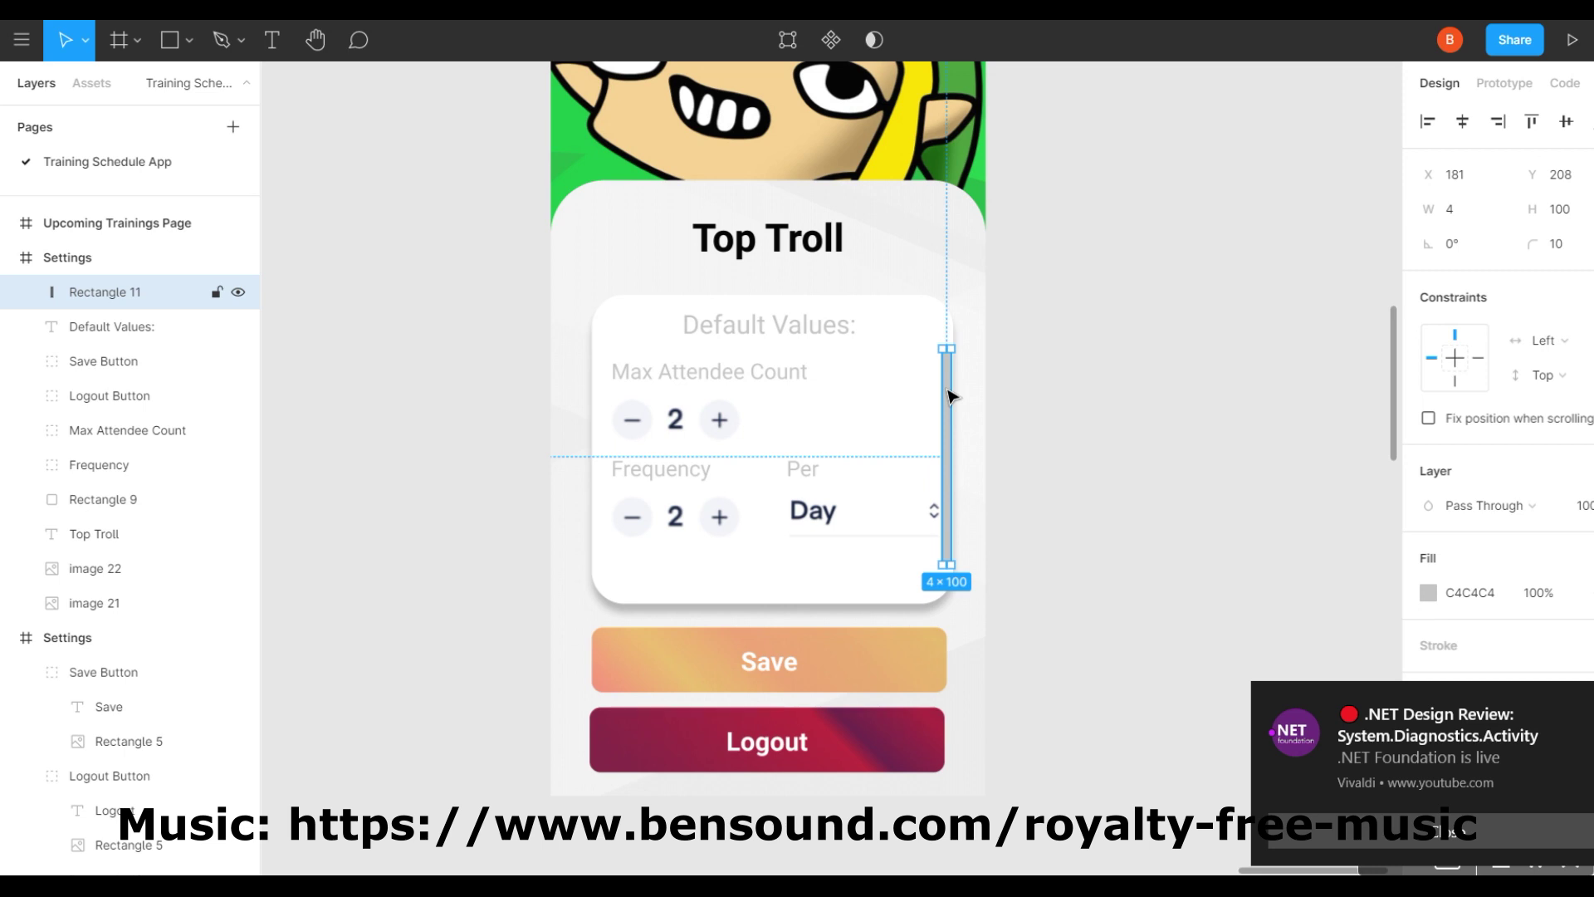
Group the white card, Max Attendee Count and Default Values as 'Default Group'.
left_click(748, 399)
left_click(872, 565)
left_click(731, 415)
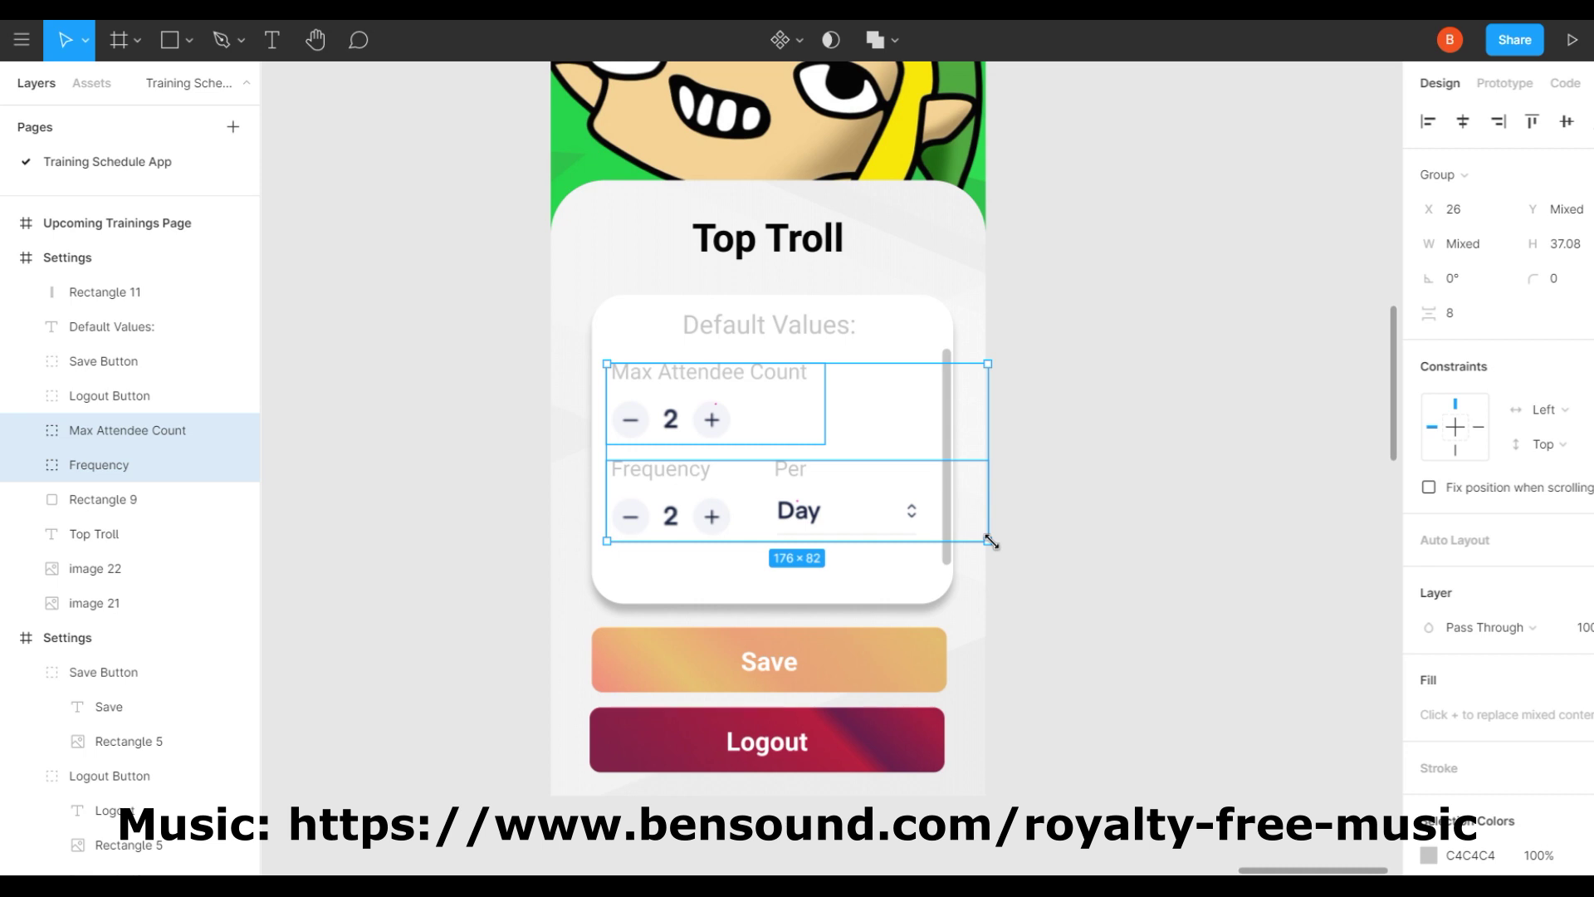
double_click(802, 369)
left_click(118, 568)
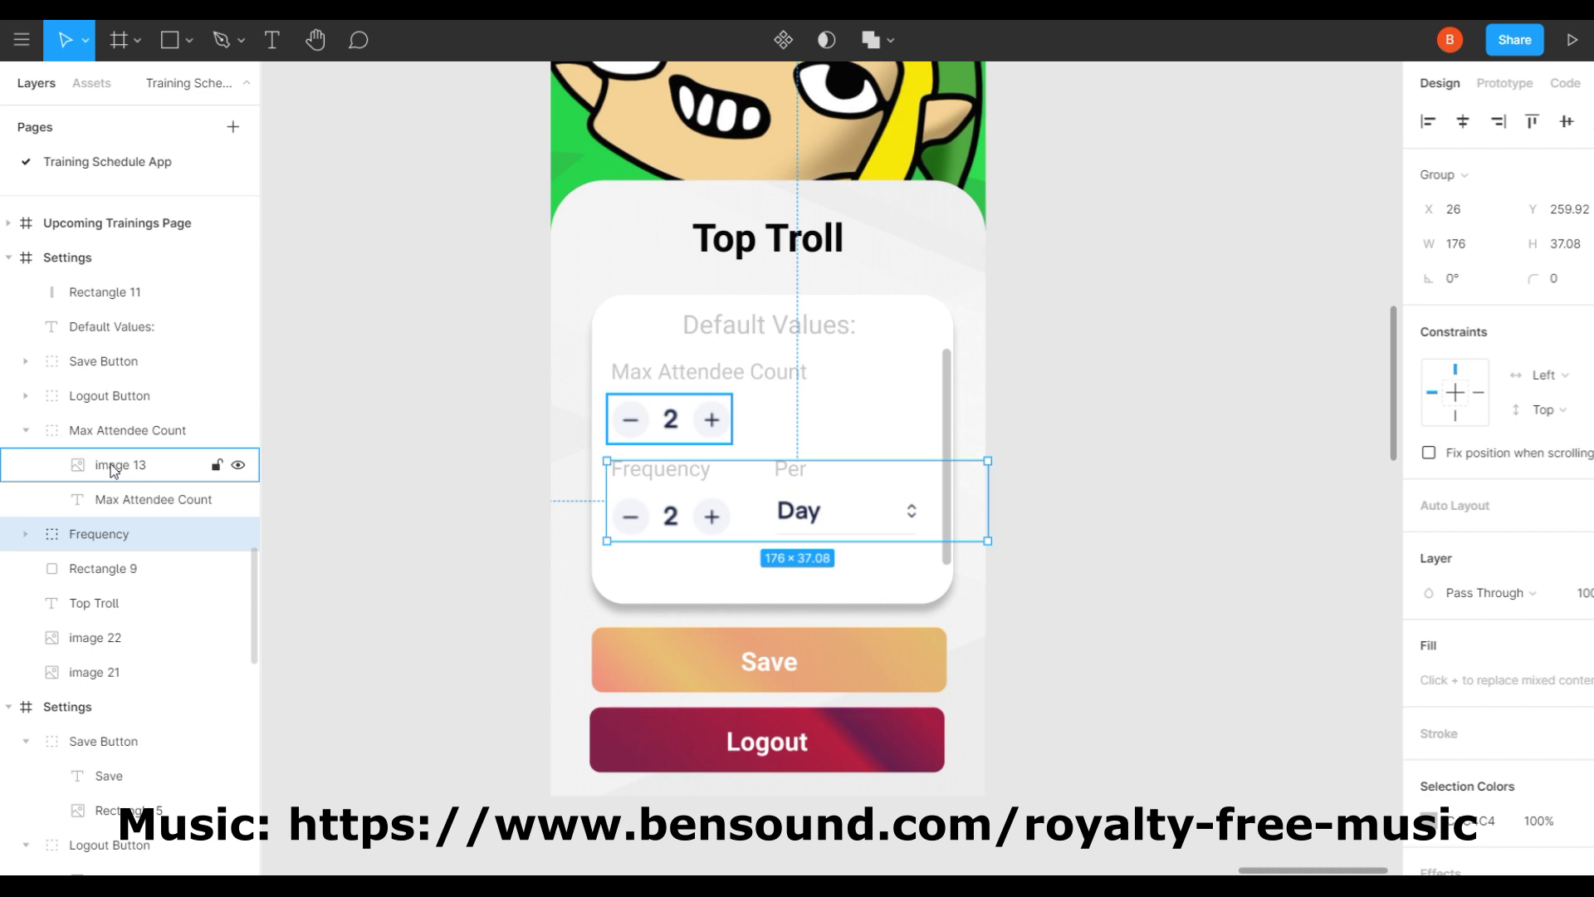
left_click(108, 431, "shift")
left_click(129, 320, "shift")
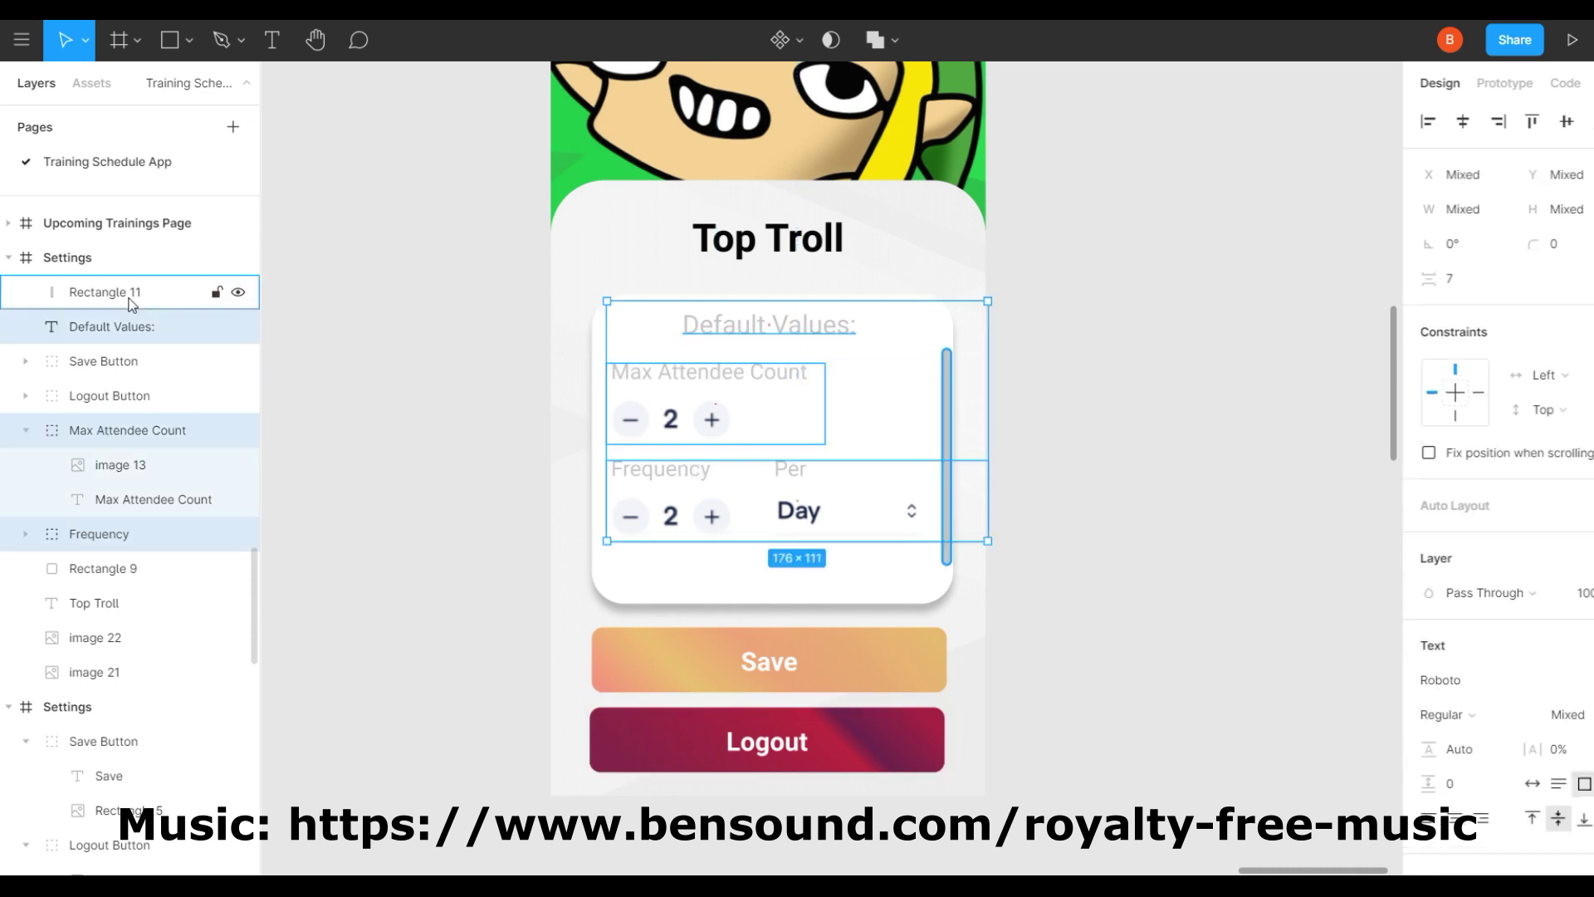
key("ctrl+g")
double_click(153, 292)
type("Default Group")
key("Return")
Draw a second bar over the grey track as the dark scroll thumb.
key("r")
left_click_drag(788, 340, 790, 556)
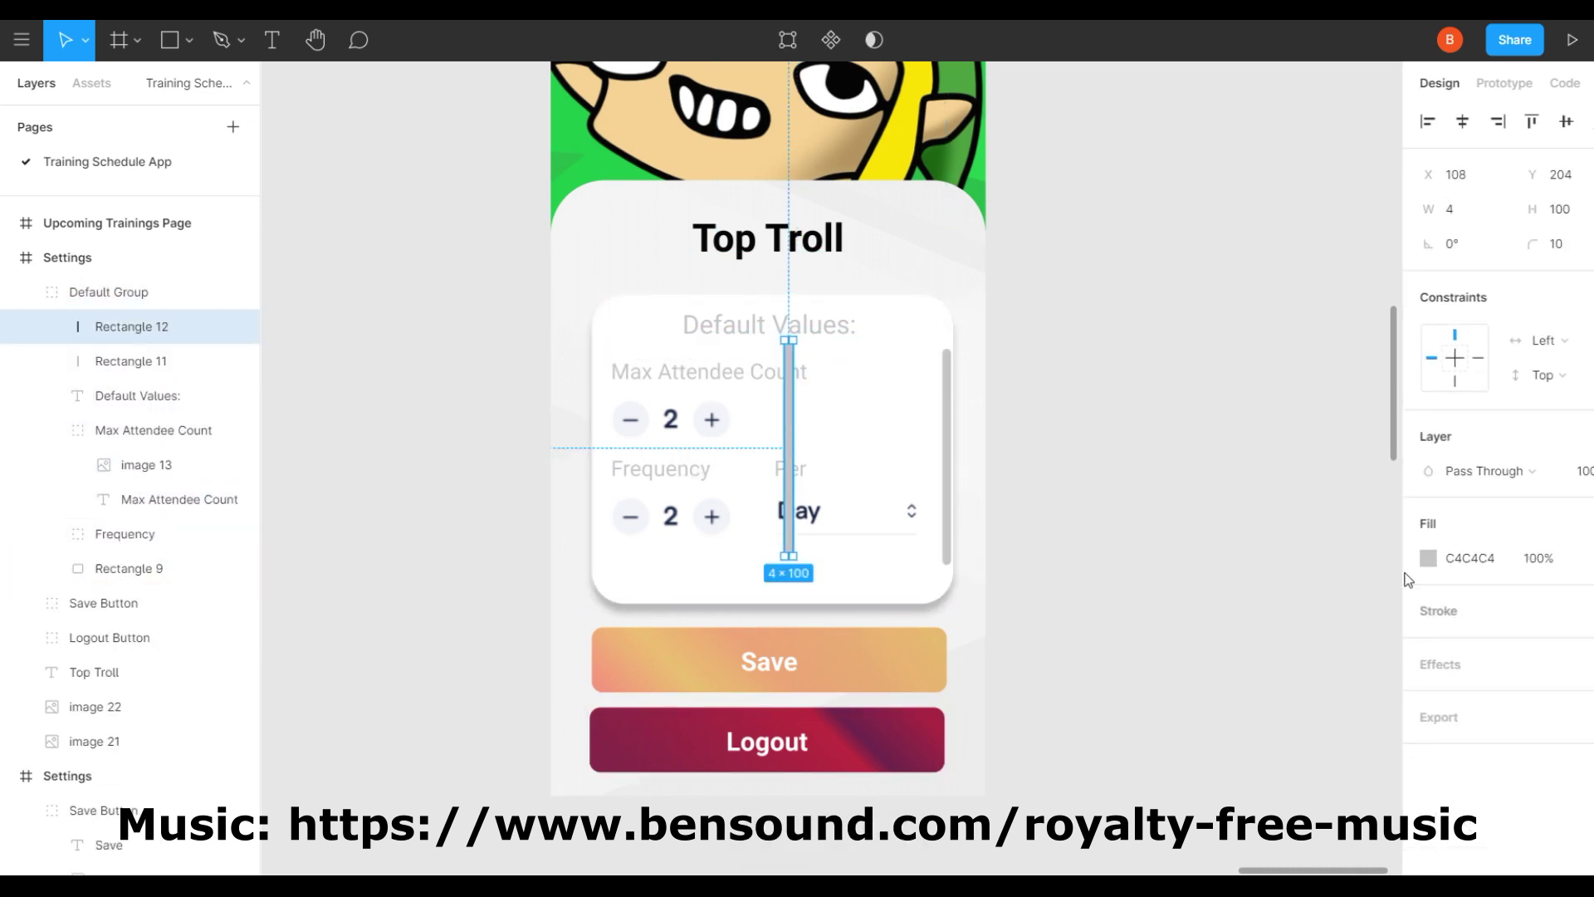
left_click(878, 454)
key("ctrl+plus")
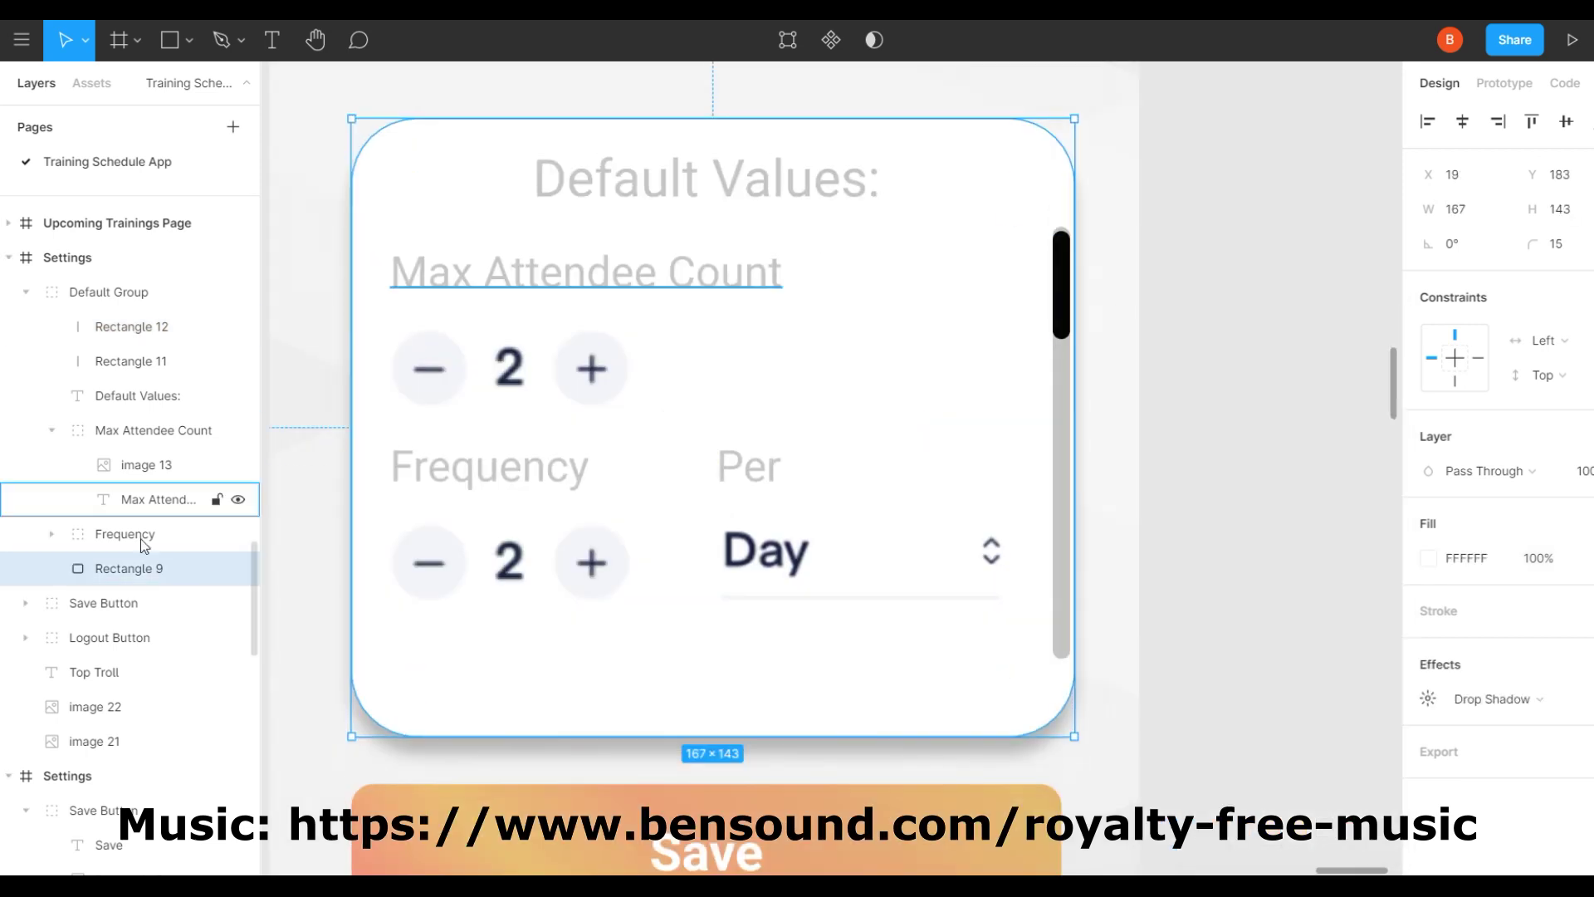
key("ctrl+minus")
Check the Max Attendee Count, white card and Default Group layers.
left_click(1228, 417)
scroll(985, 538, "down", 2)
left_click(132, 428)
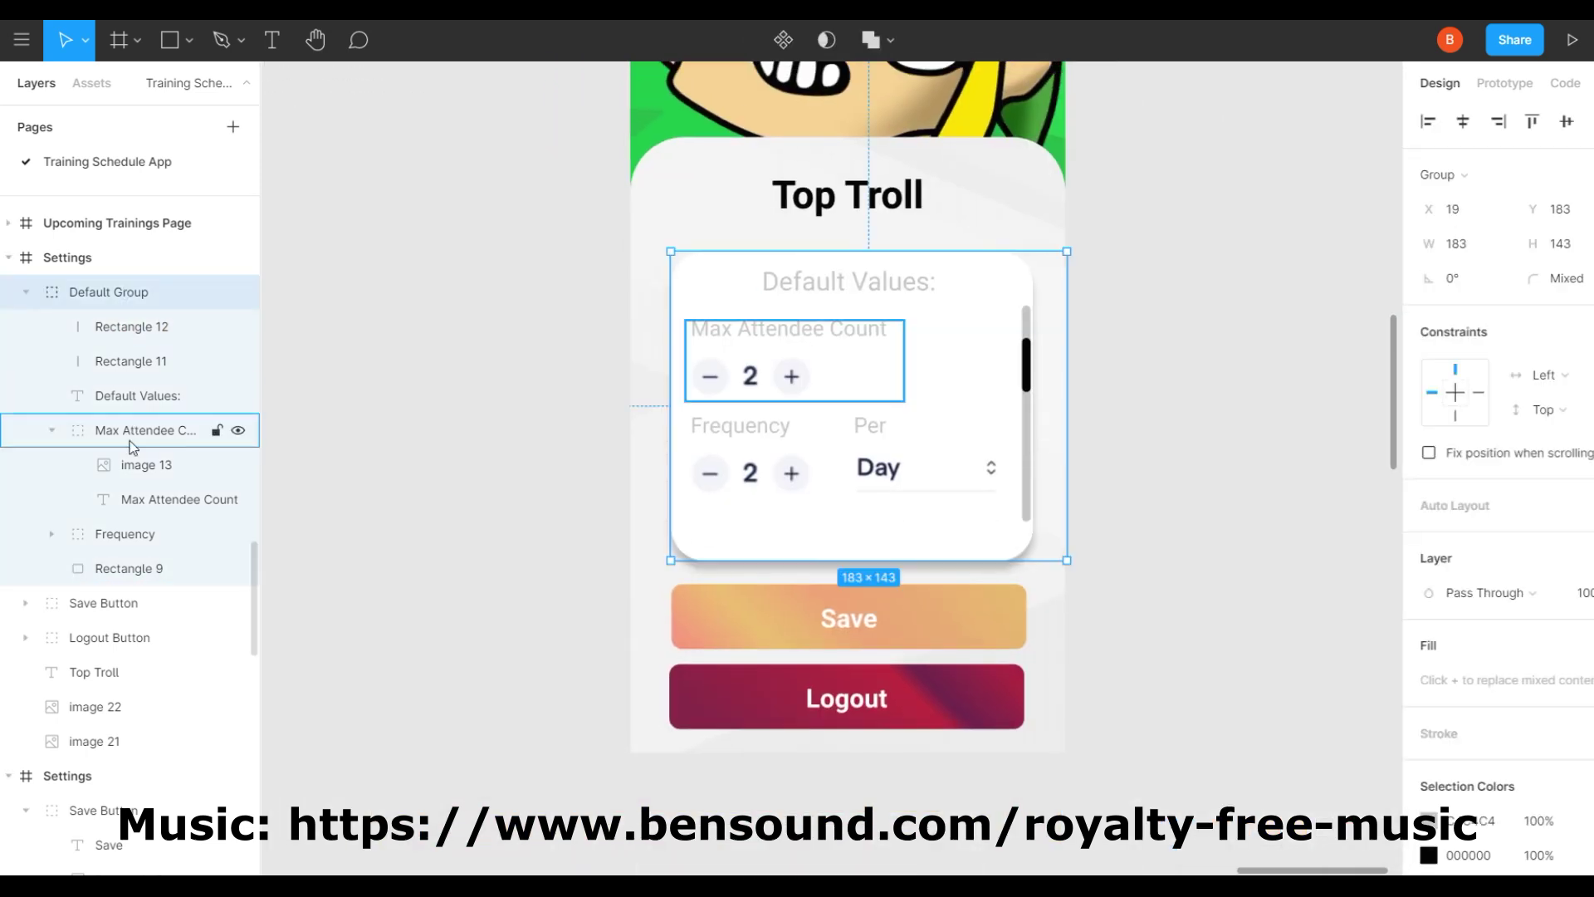
left_click(122, 499)
left_click(109, 306)
Delete the duplicate Settings frame and reselect the original Settings frame.
key("ctrl+minus")
left_click(1263, 665)
scroll(1080, 614, "left", 3)
left_click(761, 562)
key("Delete")
scroll(914, 332, "left", 3)
left_click(1098, 170)
left_click(1505, 83)
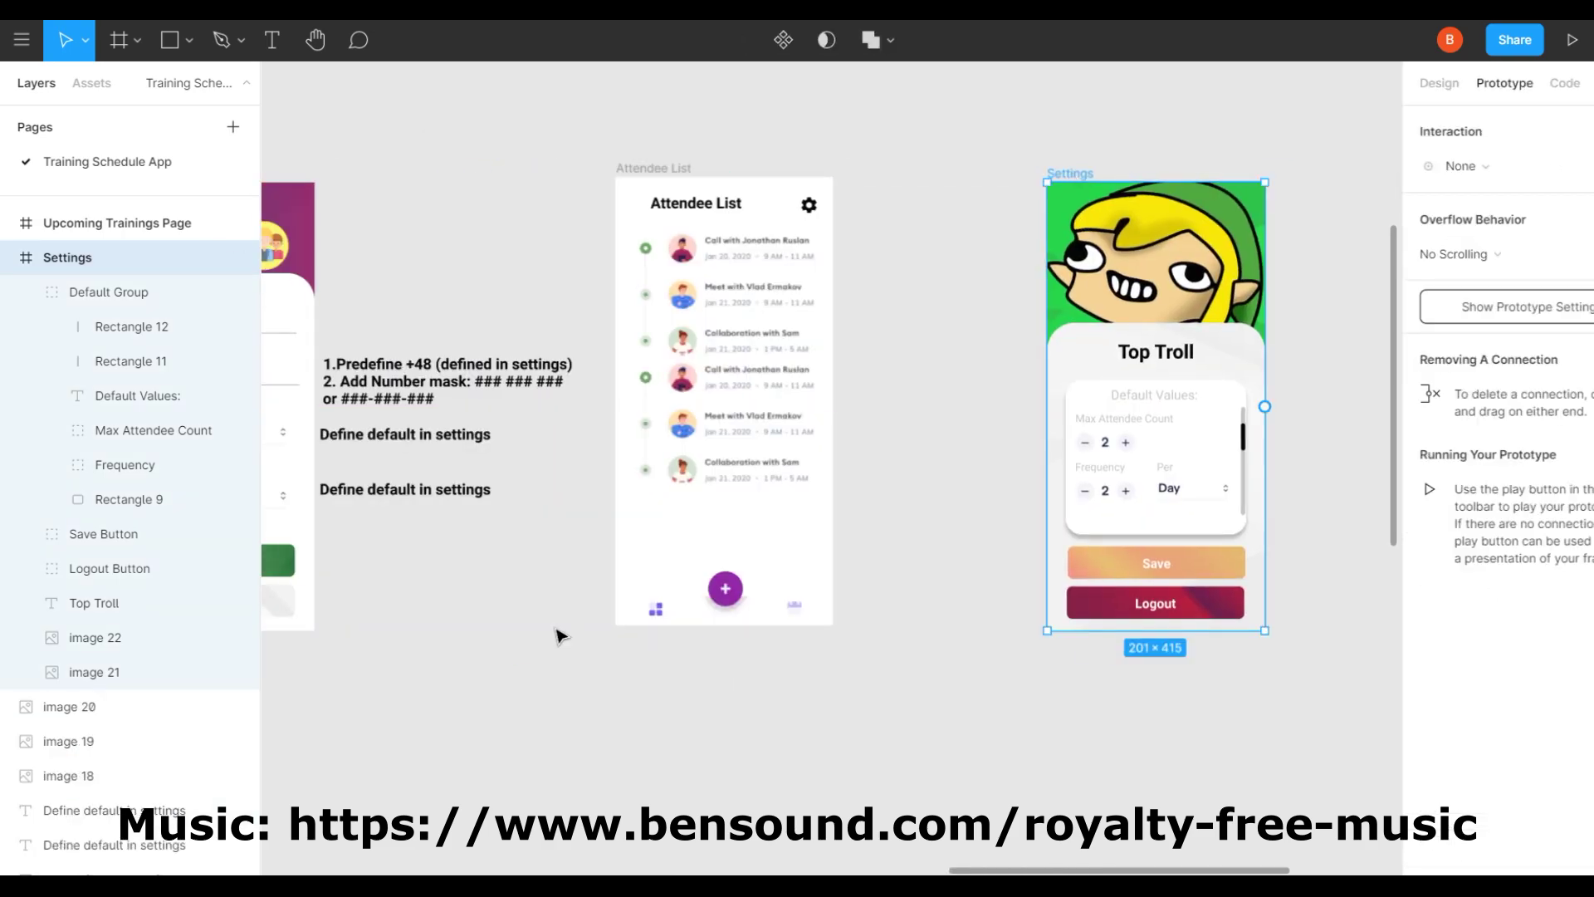
Link the Upcoming Trainings settings gear to Settings, and Settings' button back to Upcoming Trainings.
scroll(831, 415, "left", 10)
left_click(918, 207)
left_click_drag(934, 208, 1298, 586)
left_click(1304, 573)
scroll(830, 415, "left", 10)
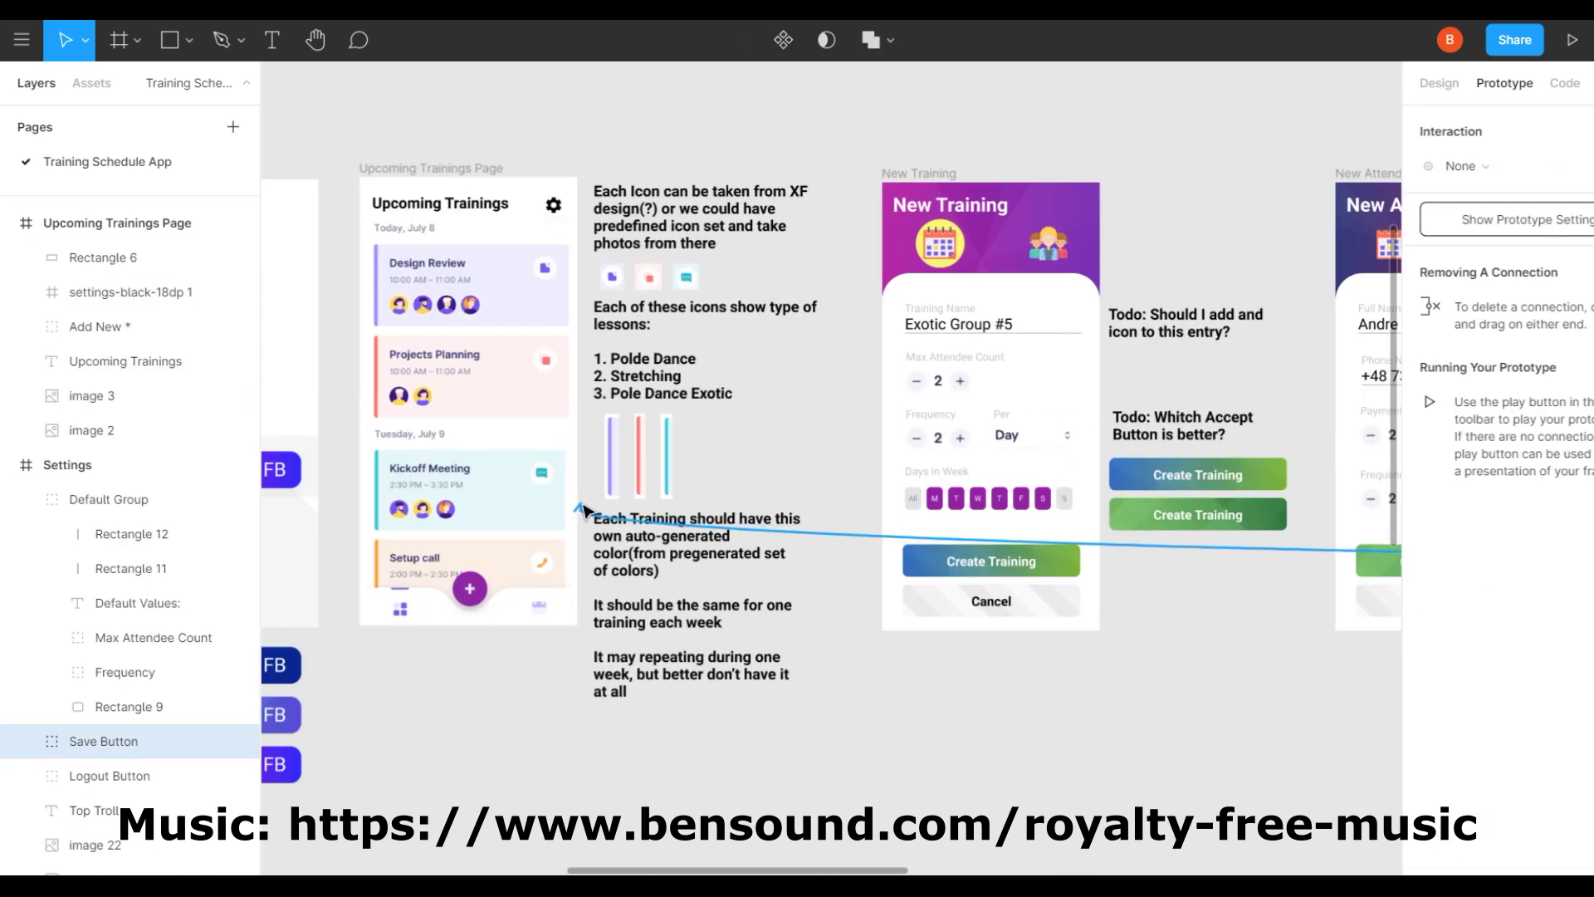
scroll(831, 415, "right", 10)
left_click(1154, 606)
left_click_drag(1161, 605, 814, 573)
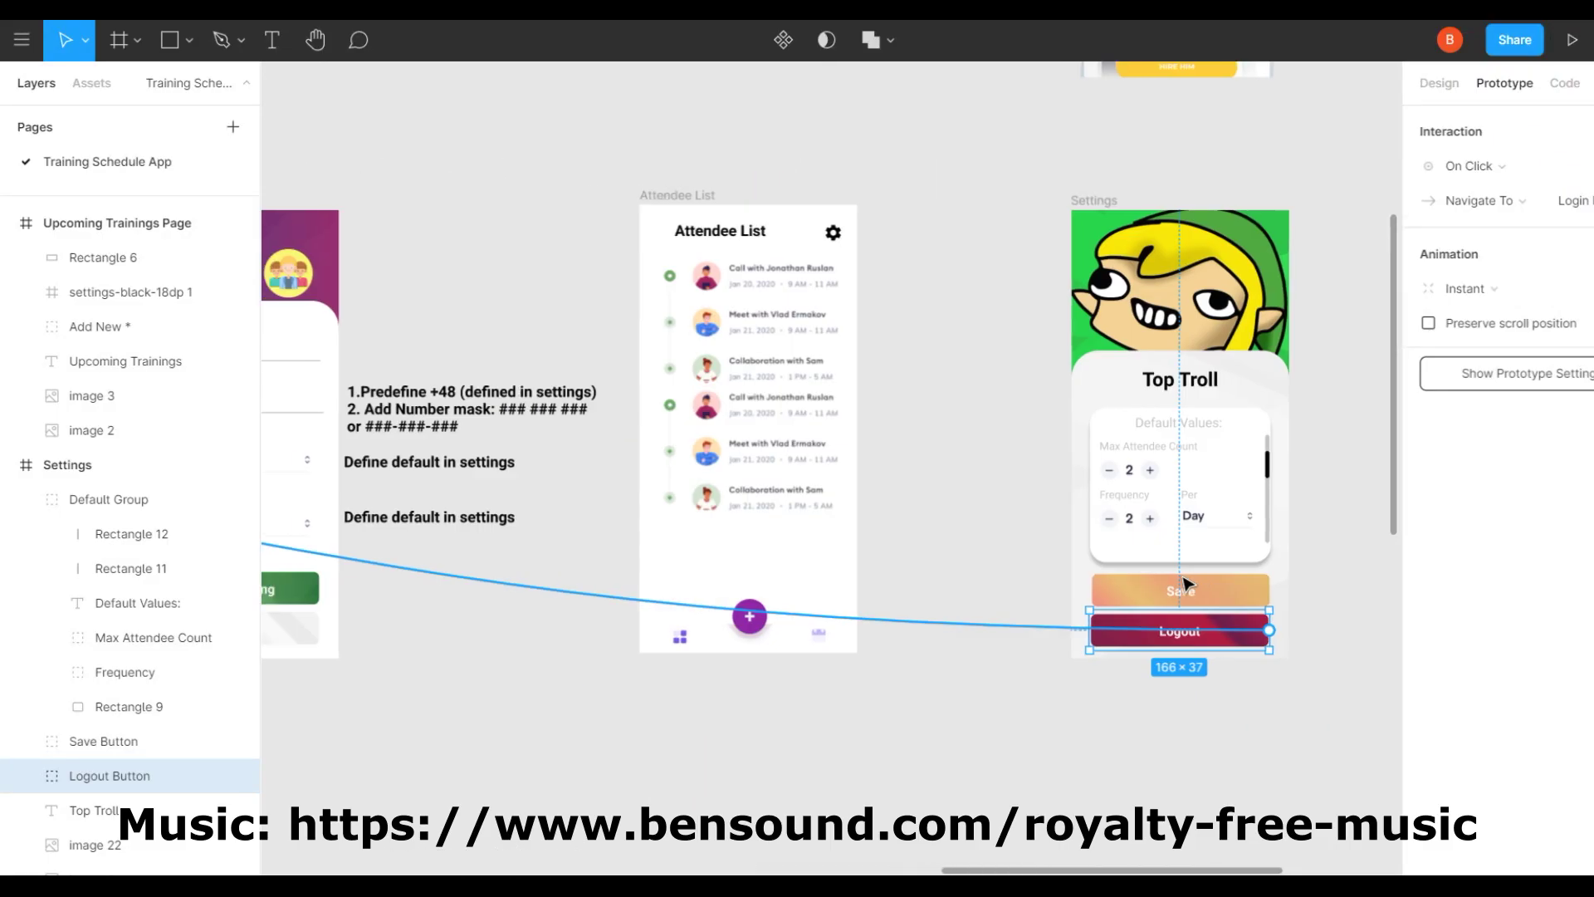
Duplicate the Attendee List frame and move the copy to the right.
scroll(1186, 584, "left", 10)
scroll(1186, 584, "right", 8)
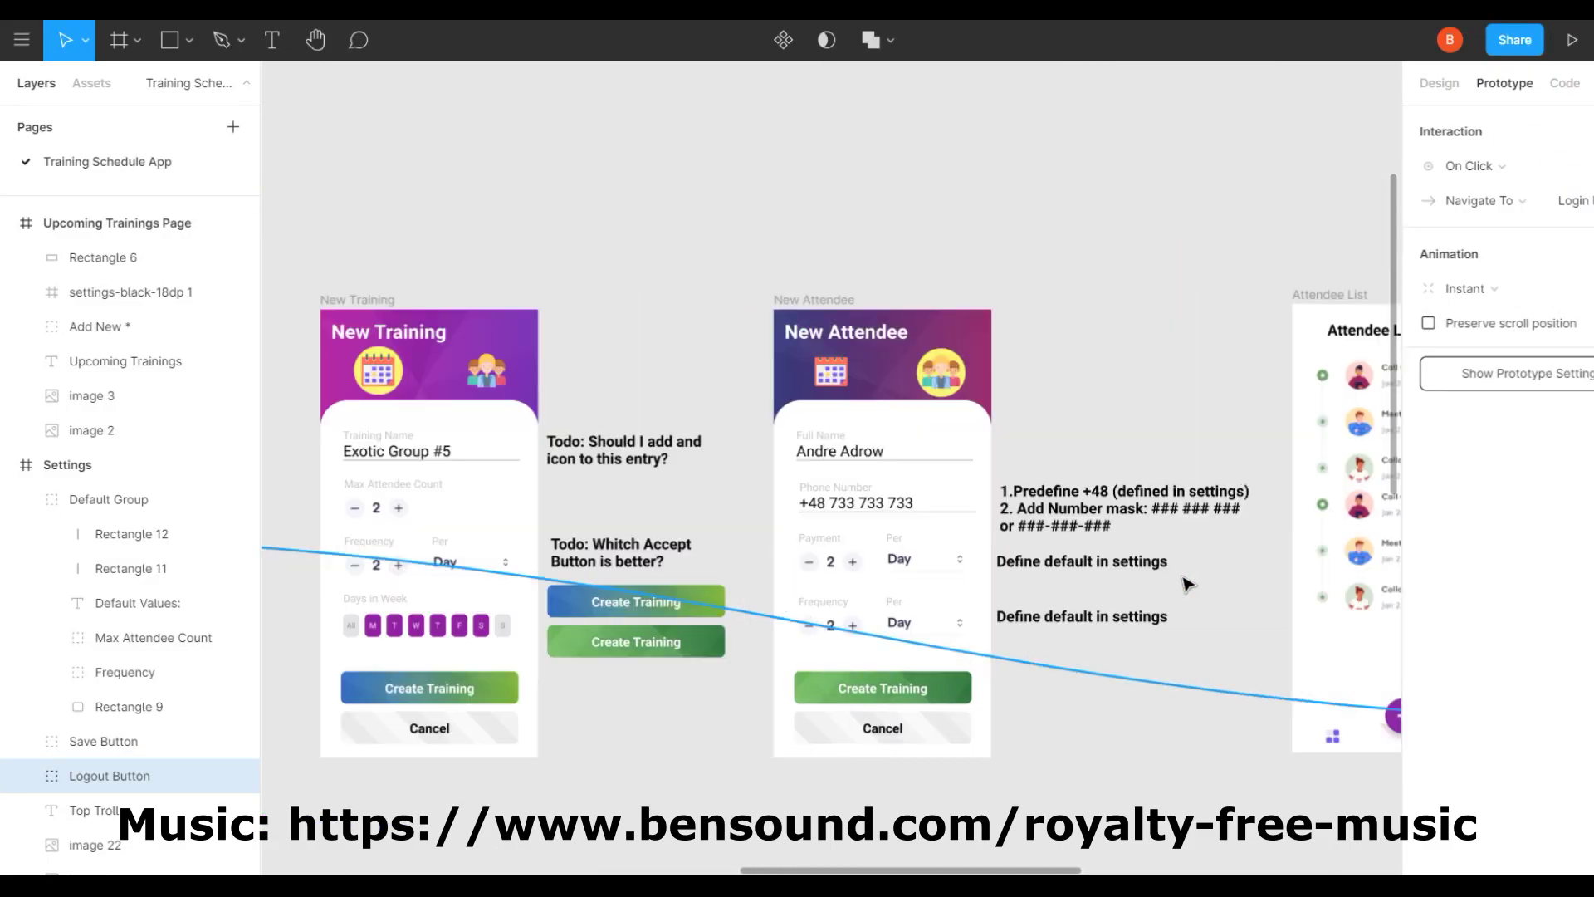
scroll(1188, 583, "up", 5)
scroll(1185, 581, "down", 3)
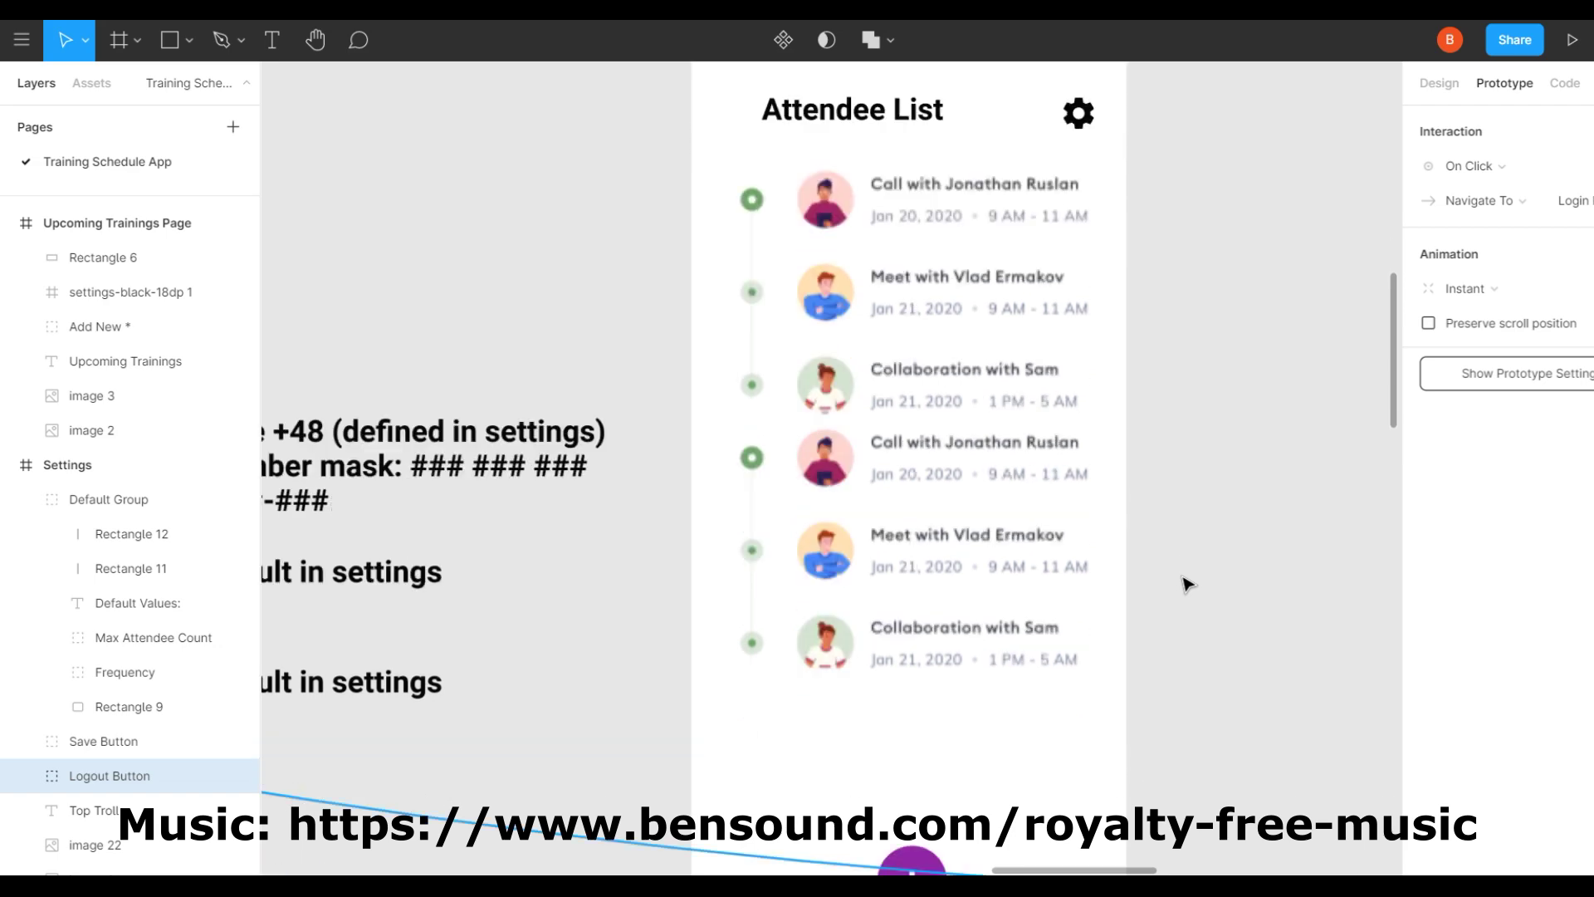
scroll(1199, 487, "right", 2)
scroll(894, 287, "down", 5)
left_click(562, 731)
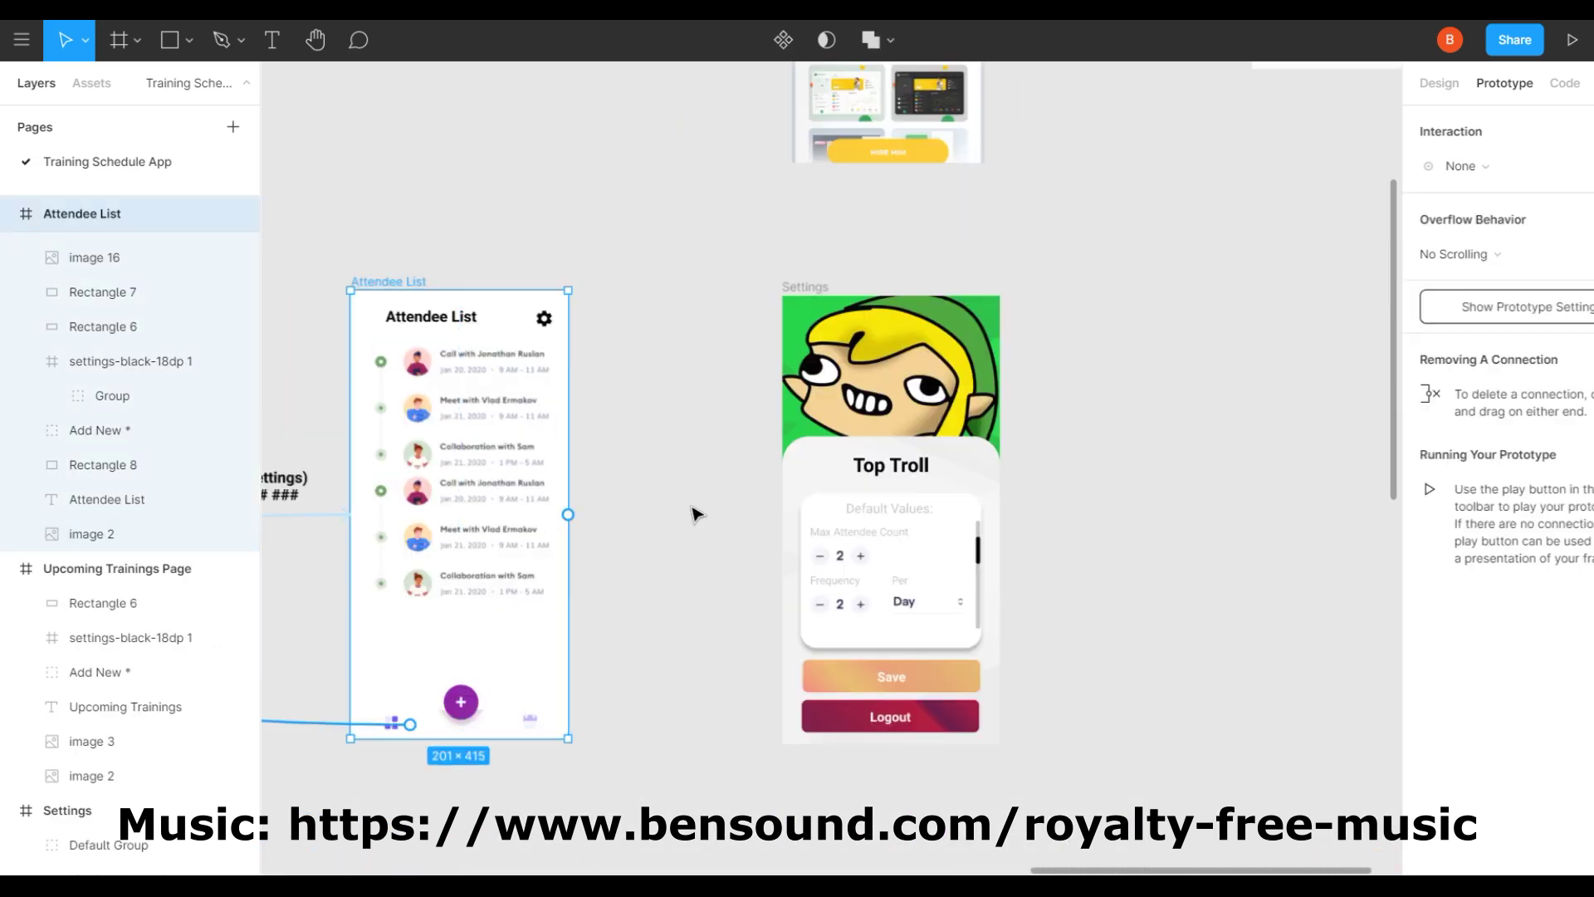
scroll(694, 509, "left", 3)
key("ctrl+d")
left_click_drag(1205, 285, 1328, 284)
Rename the duplicated frame to 'Attendee Details'.
scroll(831, 498, "right", 5)
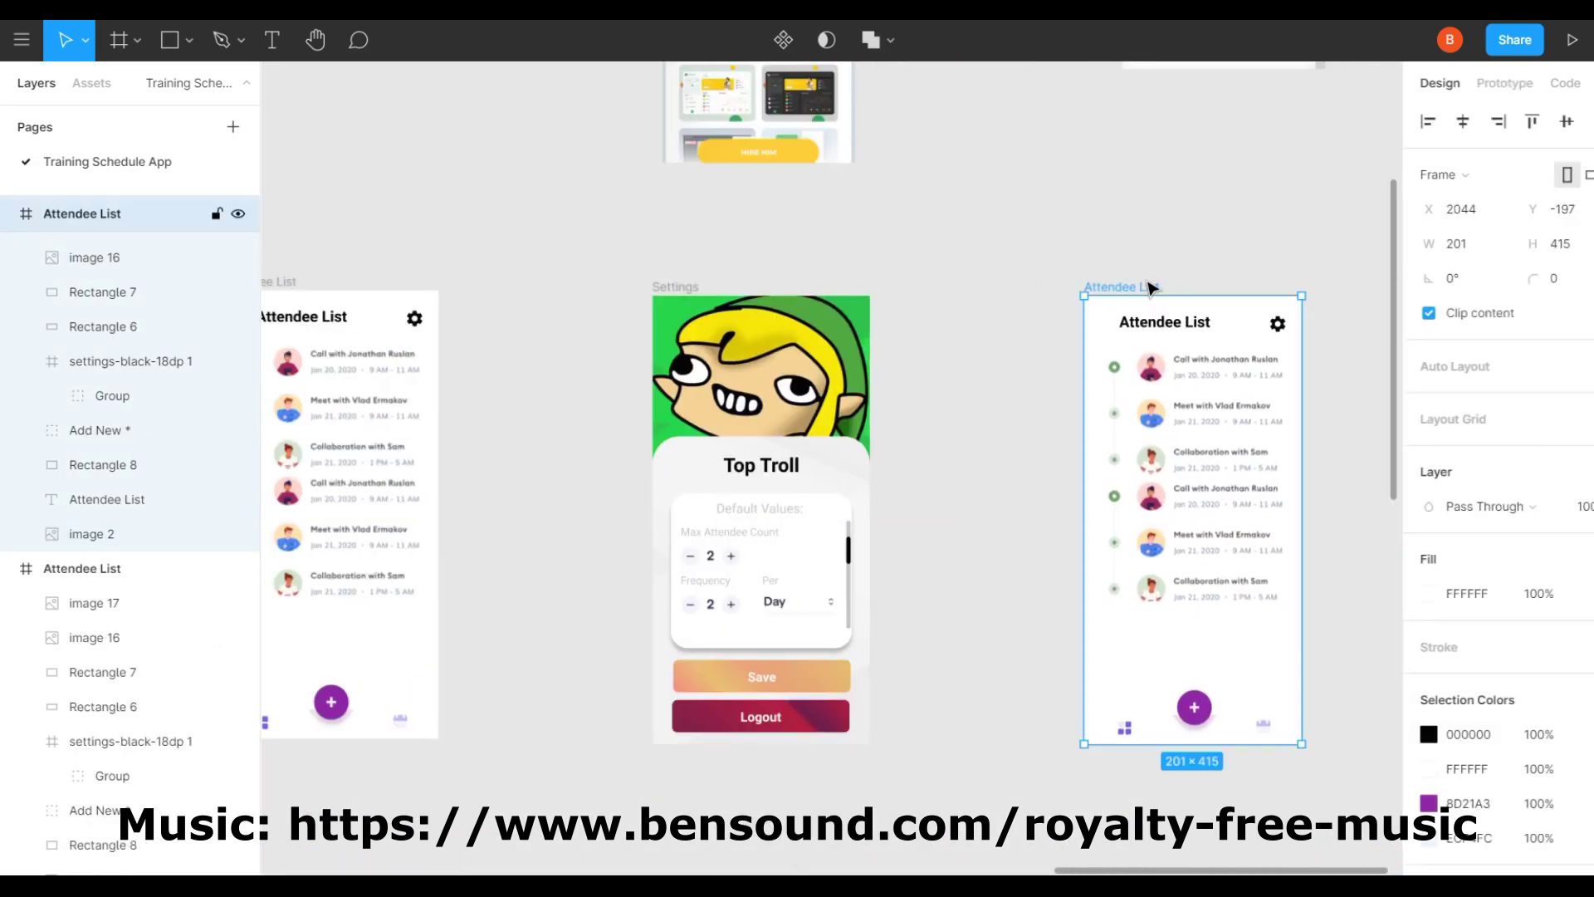
scroll(830, 499, "up", 5)
key("Escape")
scroll(830, 499, "down", 4)
left_click(9, 249)
left_click(29, 318)
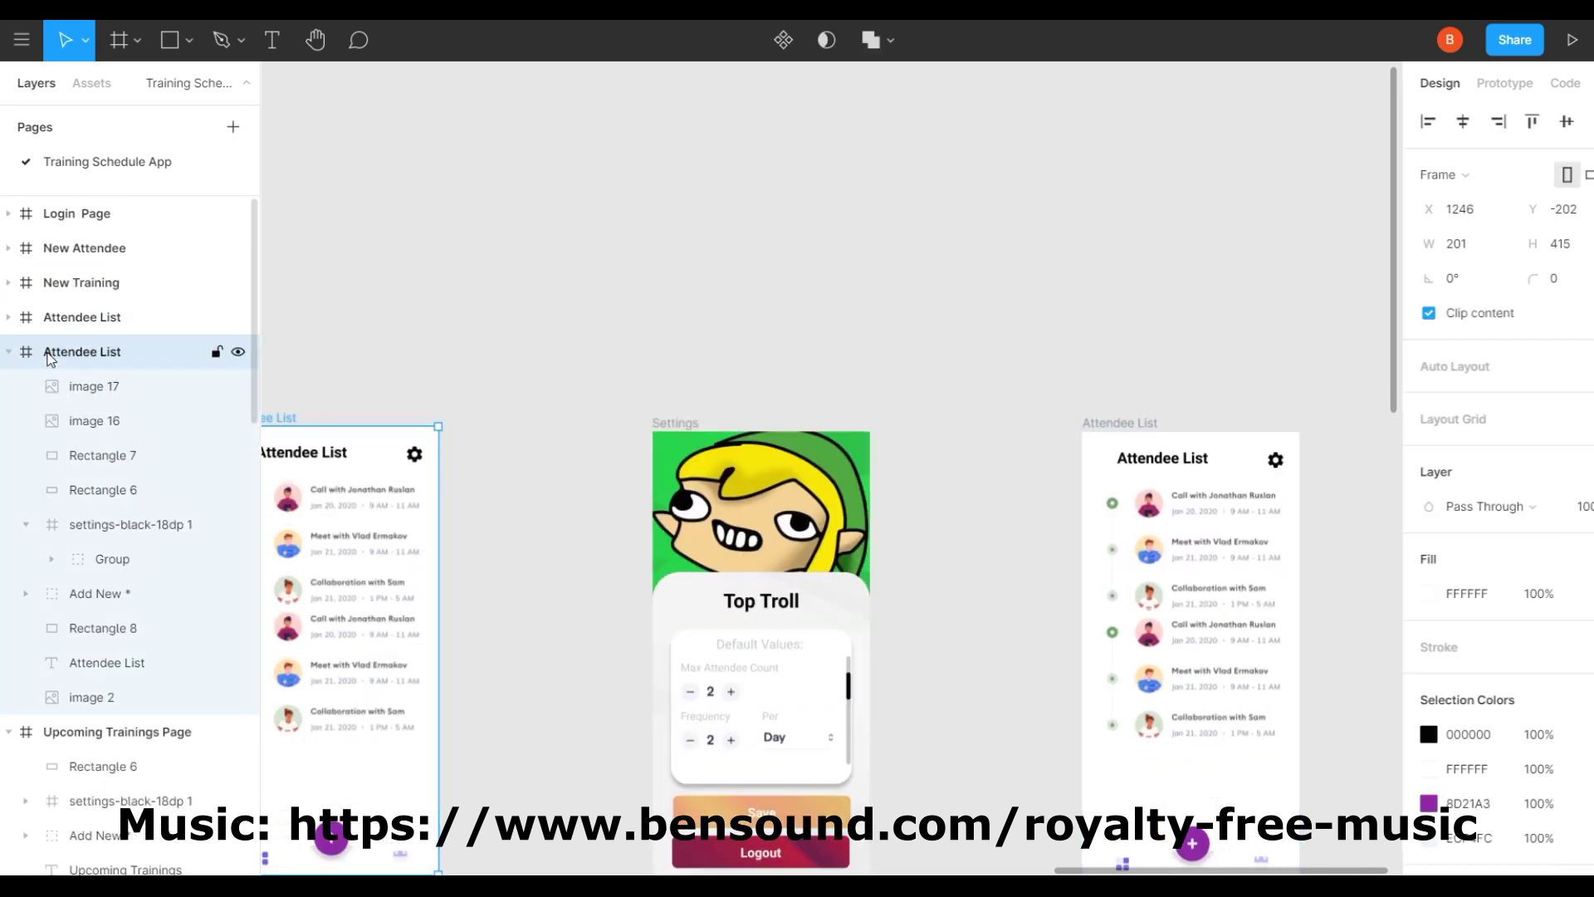
double_click(83, 319)
type("Atten")
key("Return")
left_click(515, 302)
Select New Attendee's Top Image and Rectangle 1 together and toggle their lock.
scroll(515, 303, "down", 2)
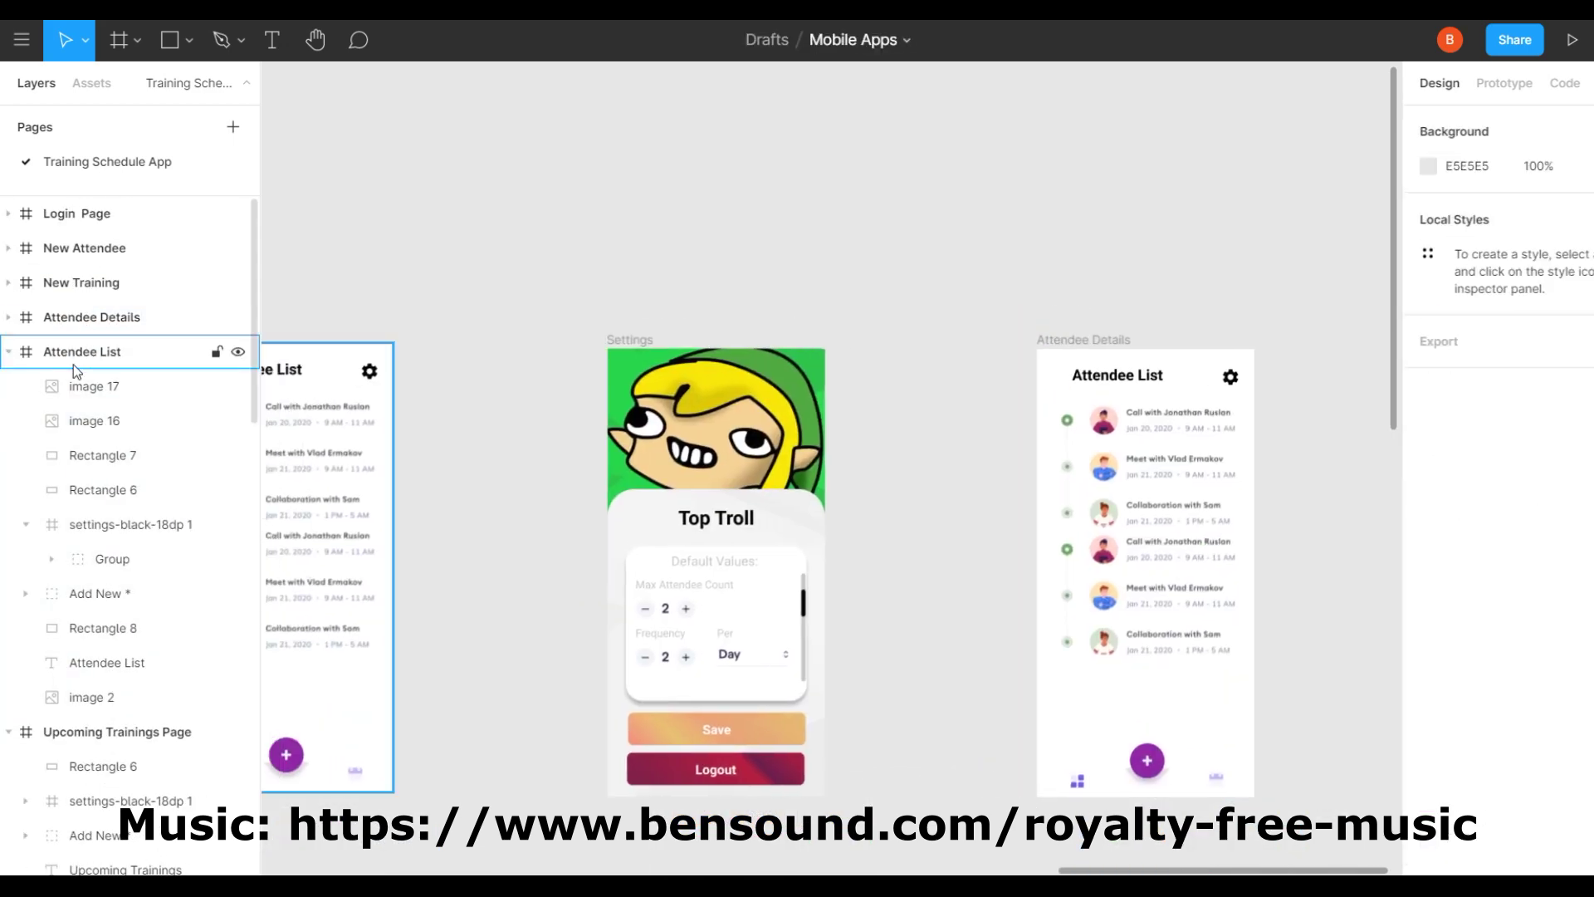
scroll(831, 466, "left", 5)
left_click(76, 213)
key("Escape")
scroll(851, 614, "right", 8)
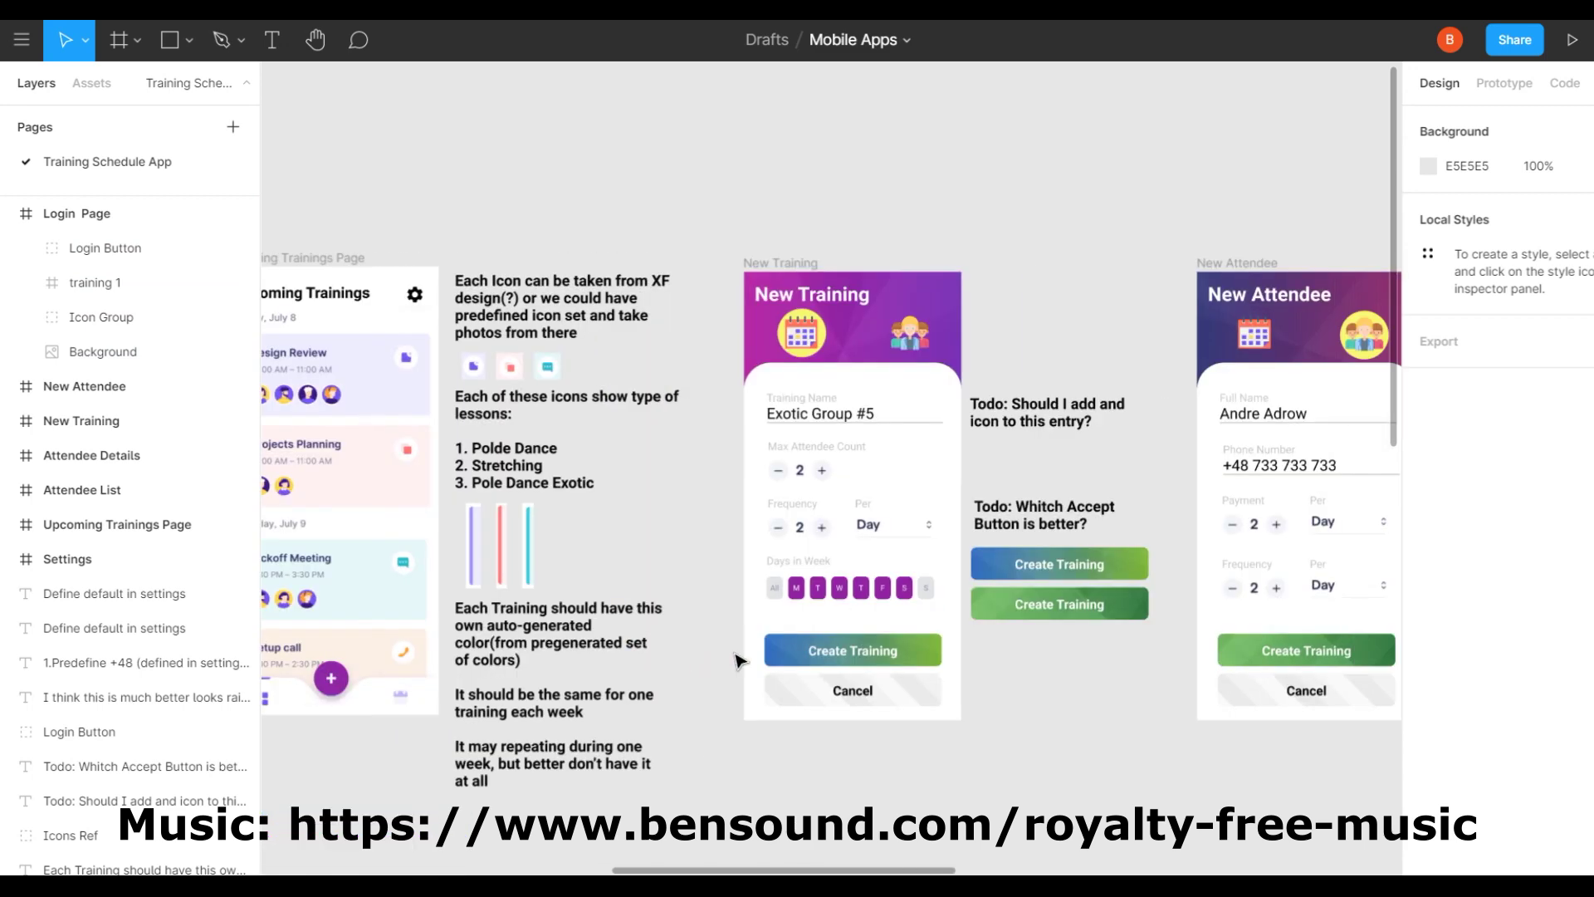
scroll(851, 615, "right", 5)
scroll(983, 466, "left", 8)
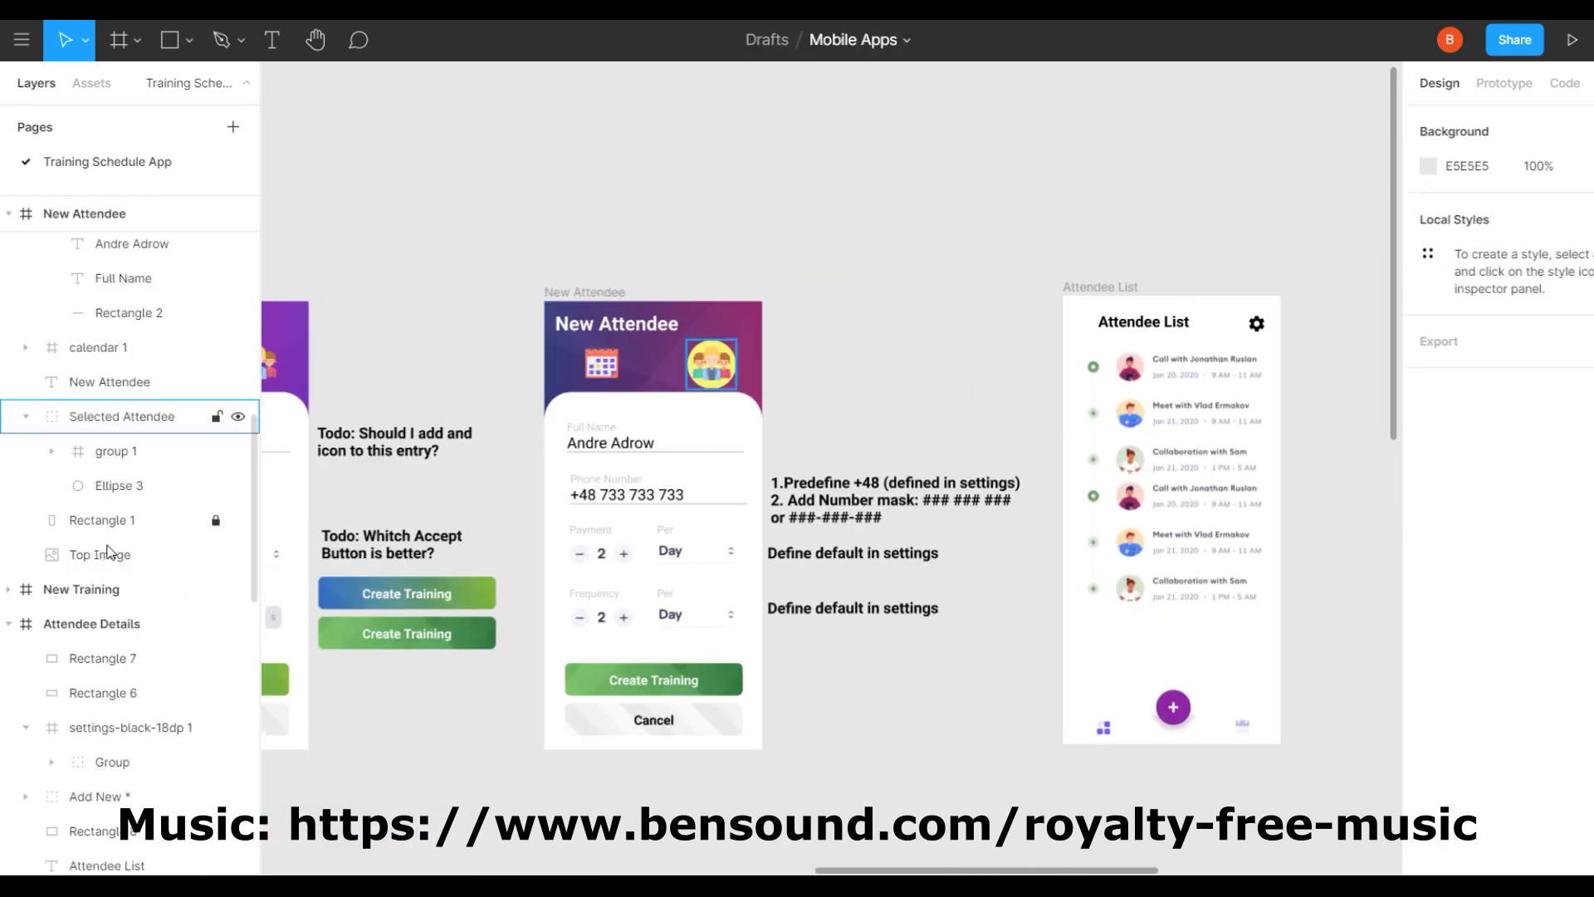
left_click(113, 470)
left_click(100, 574)
scroll(126, 623, "up", 3)
scroll(141, 631, "down", 3)
left_click(108, 775, "shift")
right_click(232, 776)
left_click(324, 736)
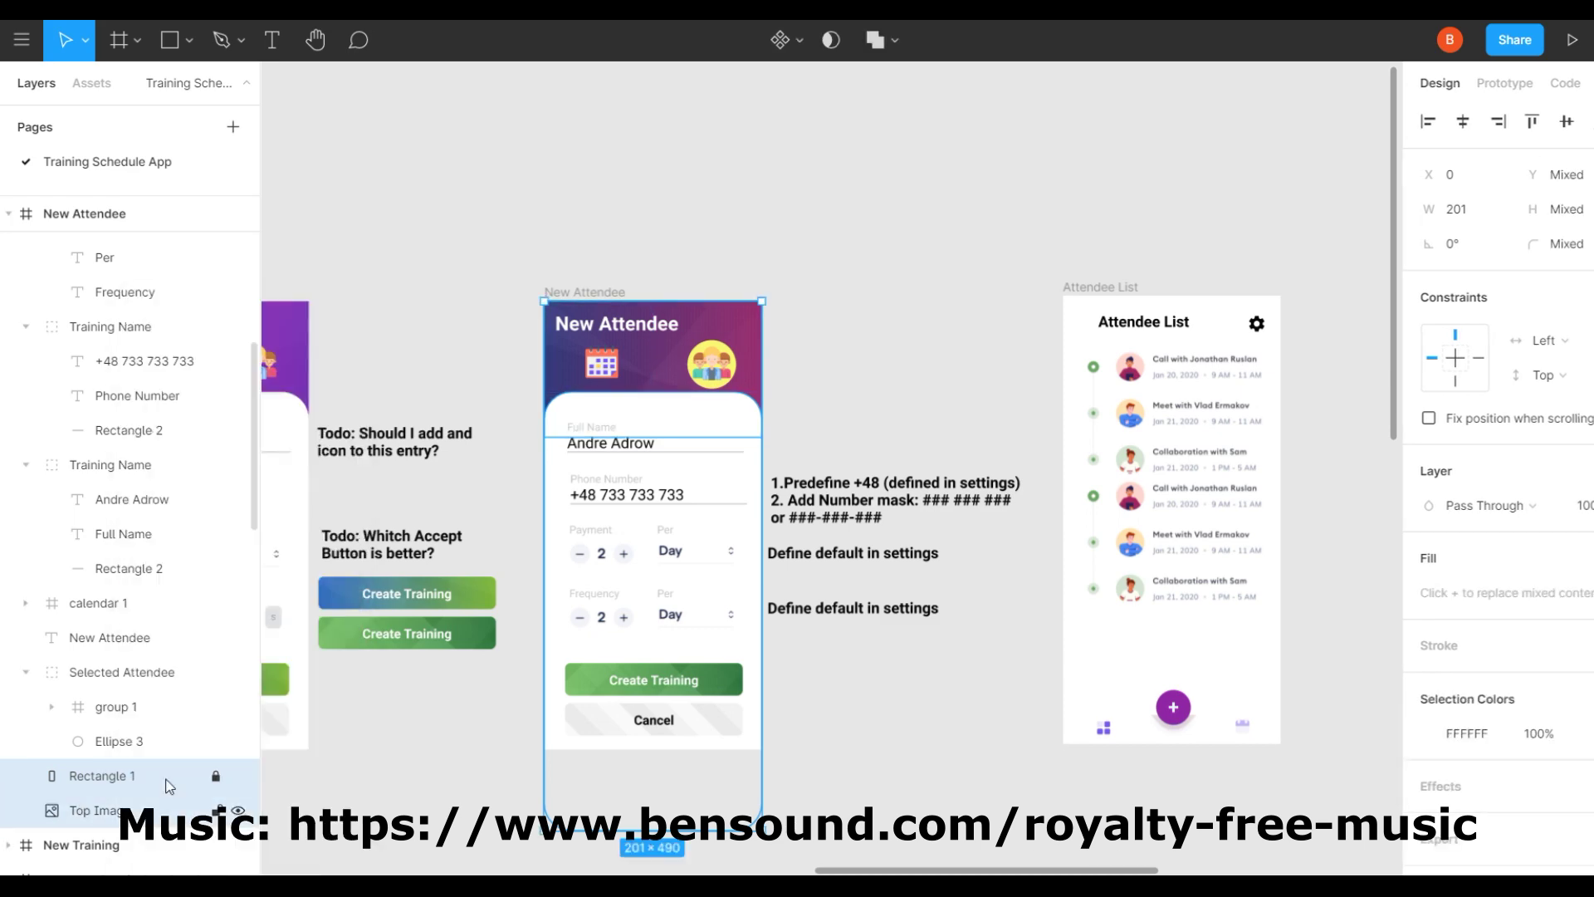
Copy the header image and white panel into Attendee Details and lock them.
key("ctrl+d")
left_click_drag(652, 793, 1010, 618)
double_click(1243, 639)
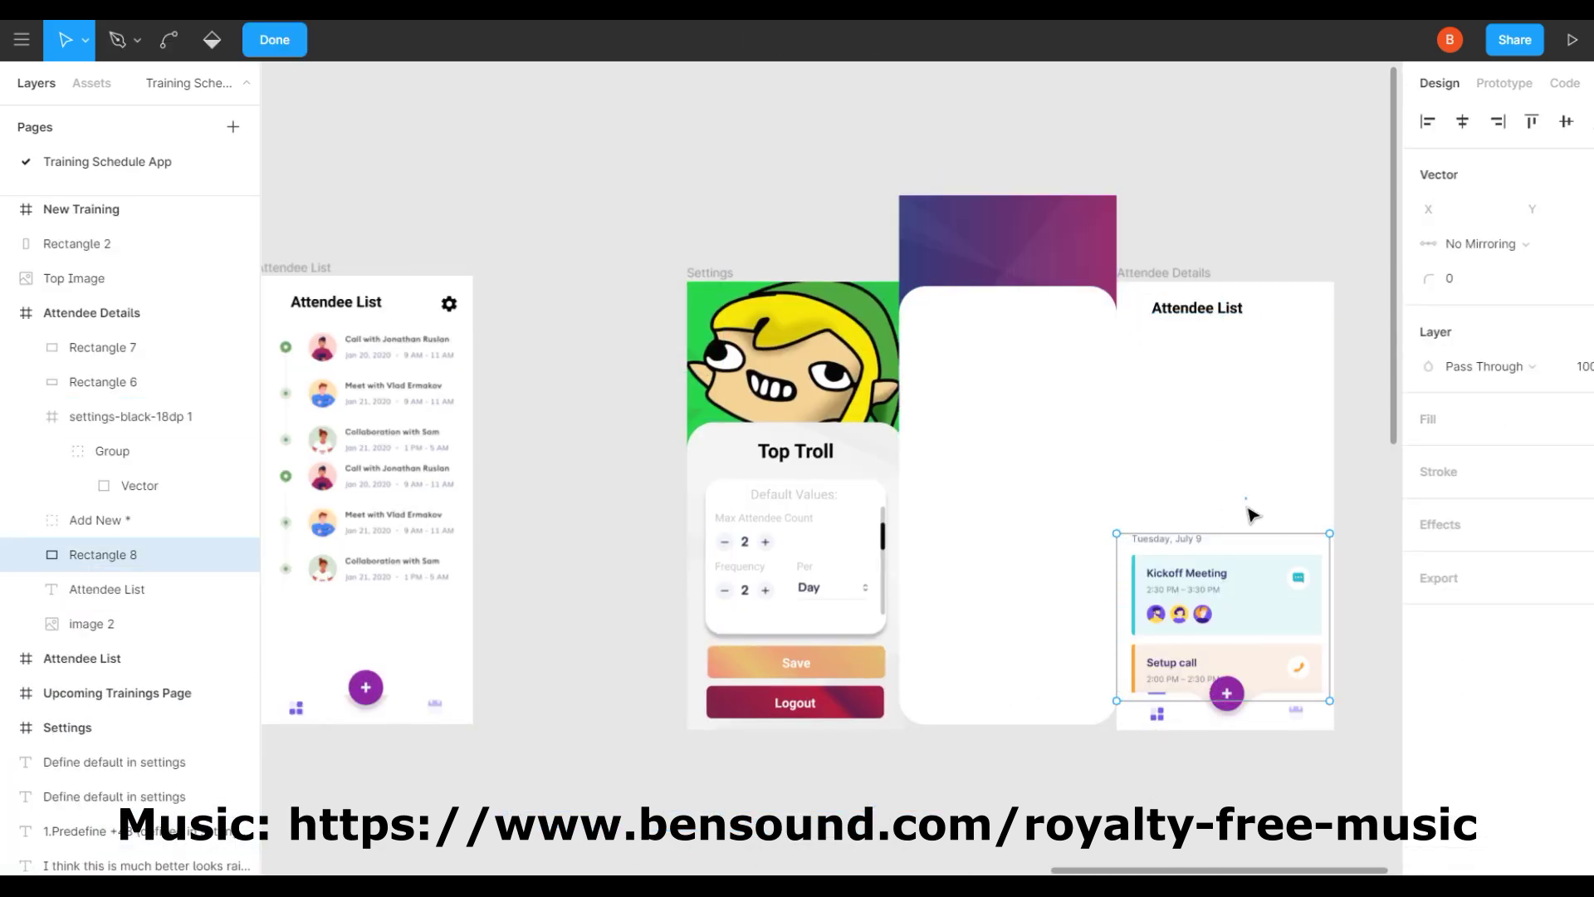
key("ctrl+z")
key("ctrl+z")
key("ctrl+z")
key("ctrl+z")
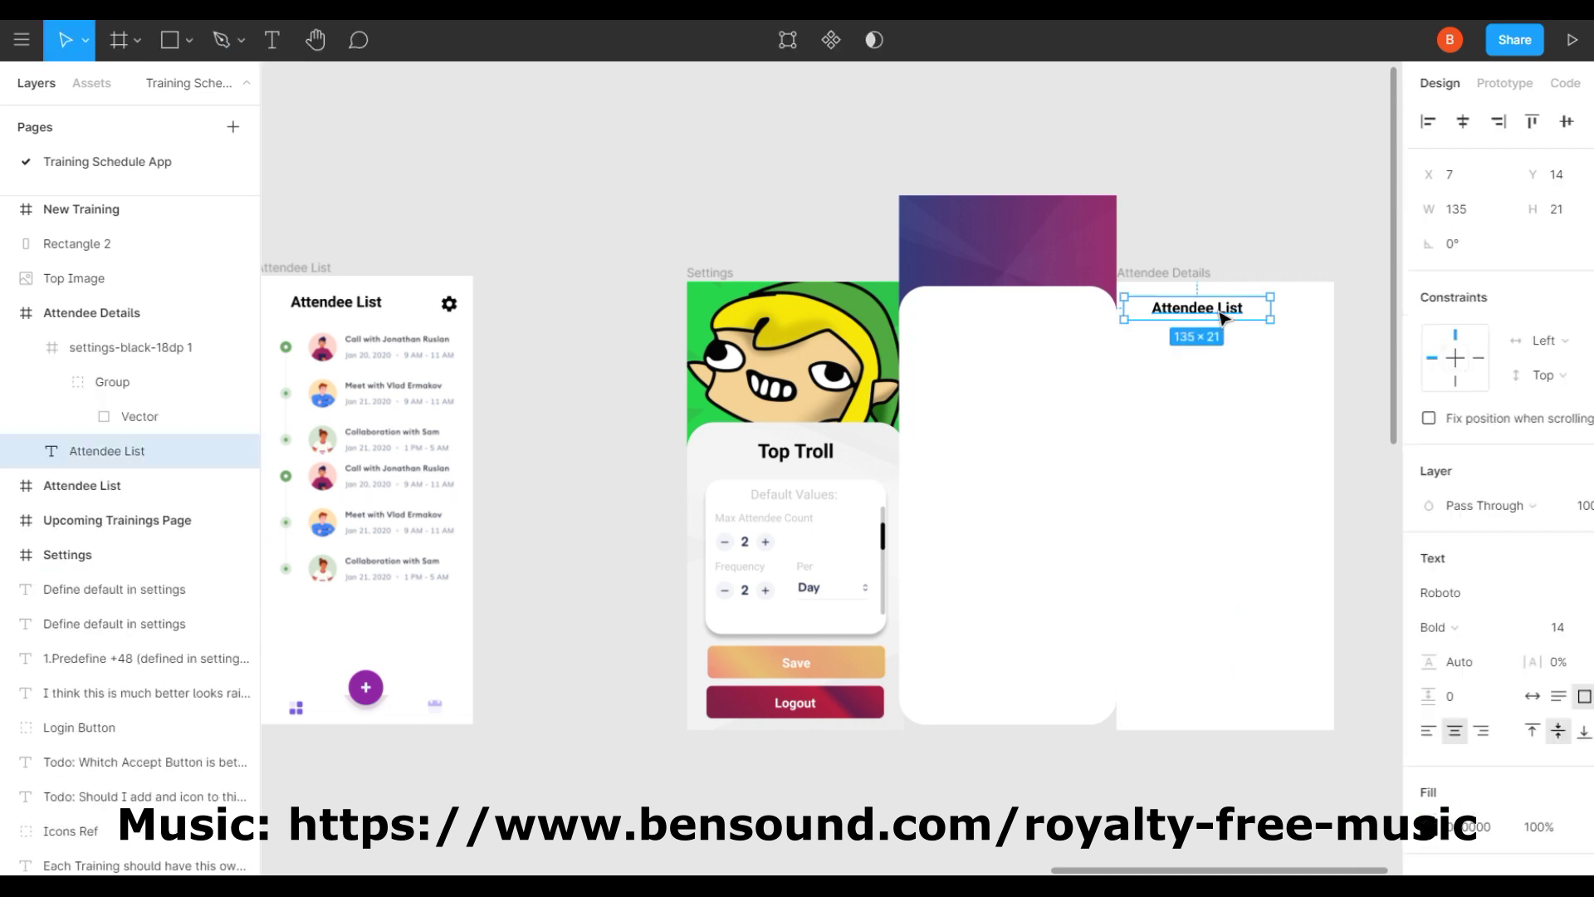
left_click(218, 278)
Give the Attendee Details Top Image header the Settings frame's red Gradient Magic gradient.
scroll(634, 345, "left", 6)
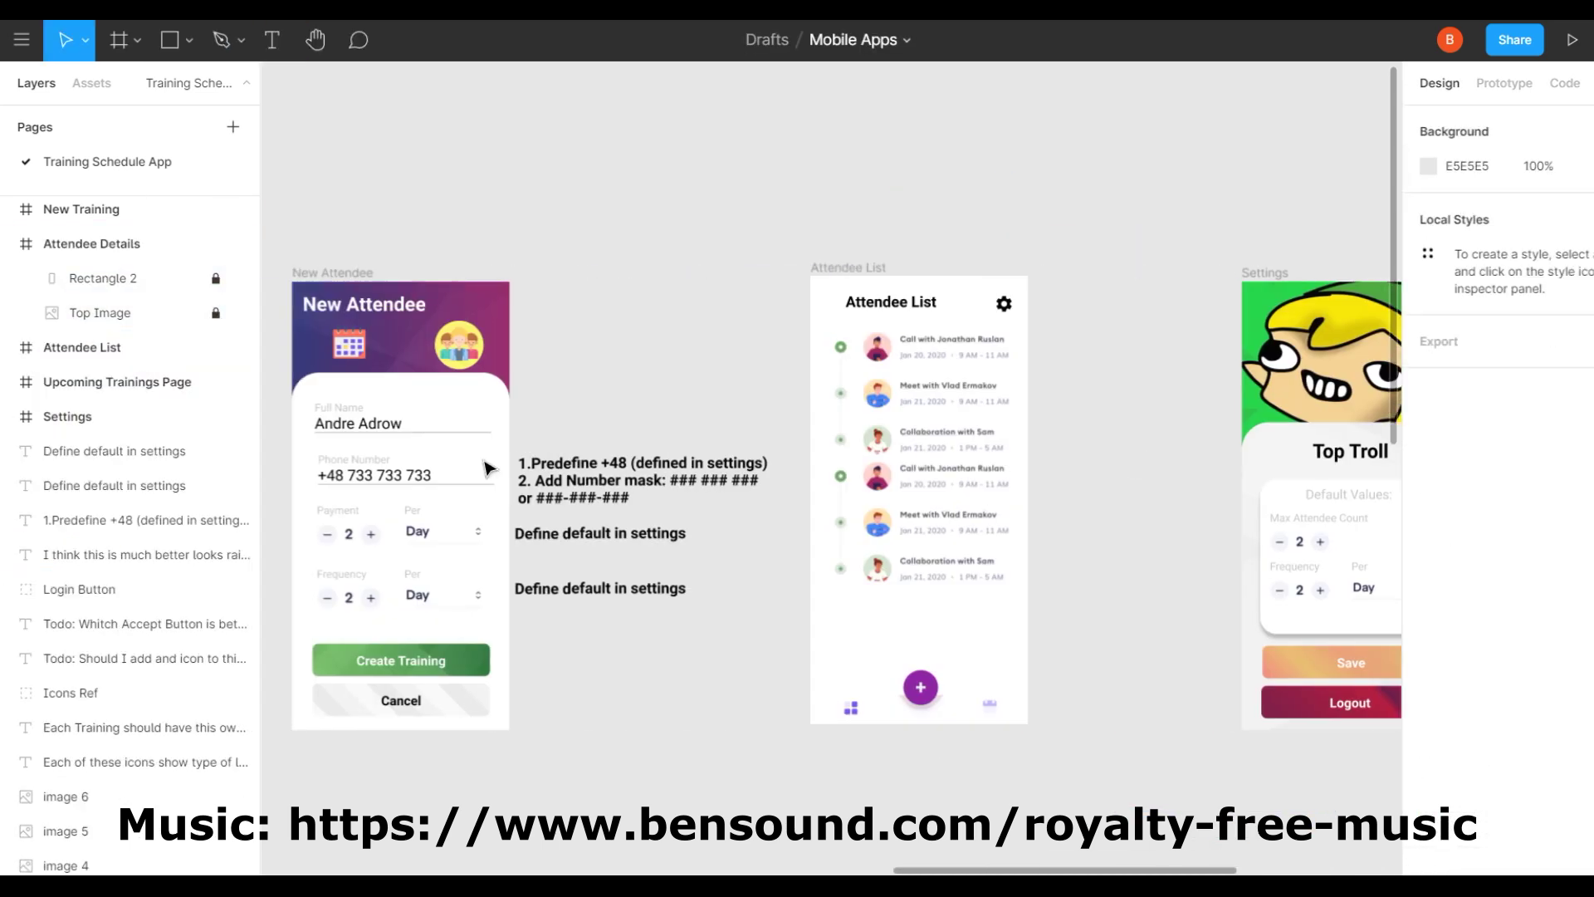
left_click(1296, 357)
scroll(1295, 357, "right", 2)
left_click(160, 658)
left_click(944, 715)
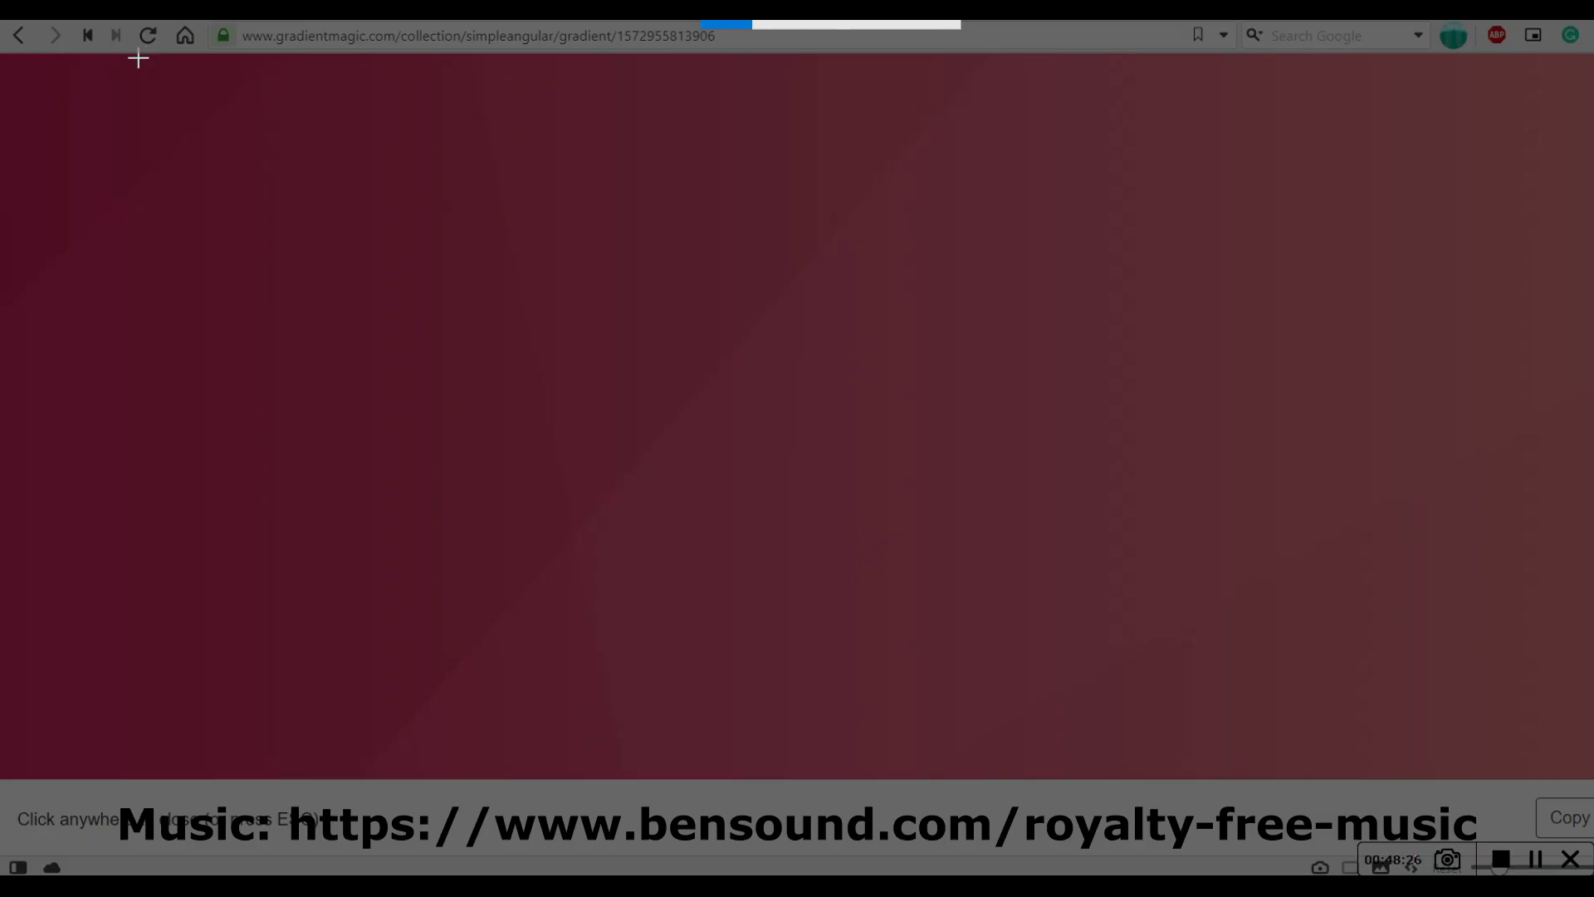
key("alt+Tab")
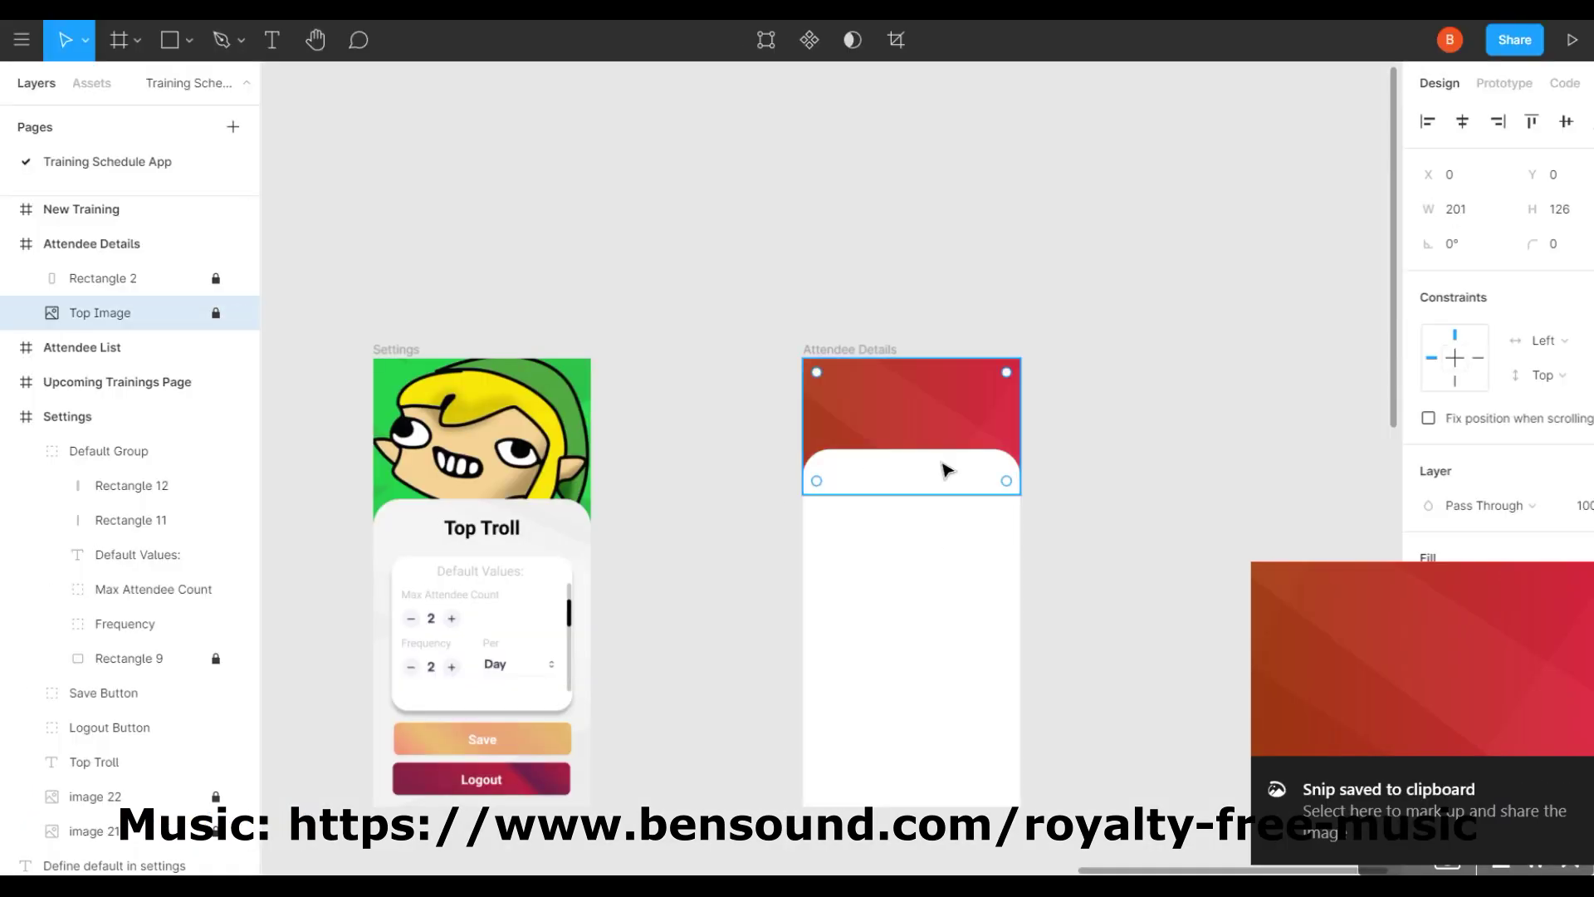
Delete the white Rectangle 2 panel from the Attendee Details header.
left_click(1085, 559)
scroll(1086, 559, "up", 5)
scroll(1085, 559, "down", 10)
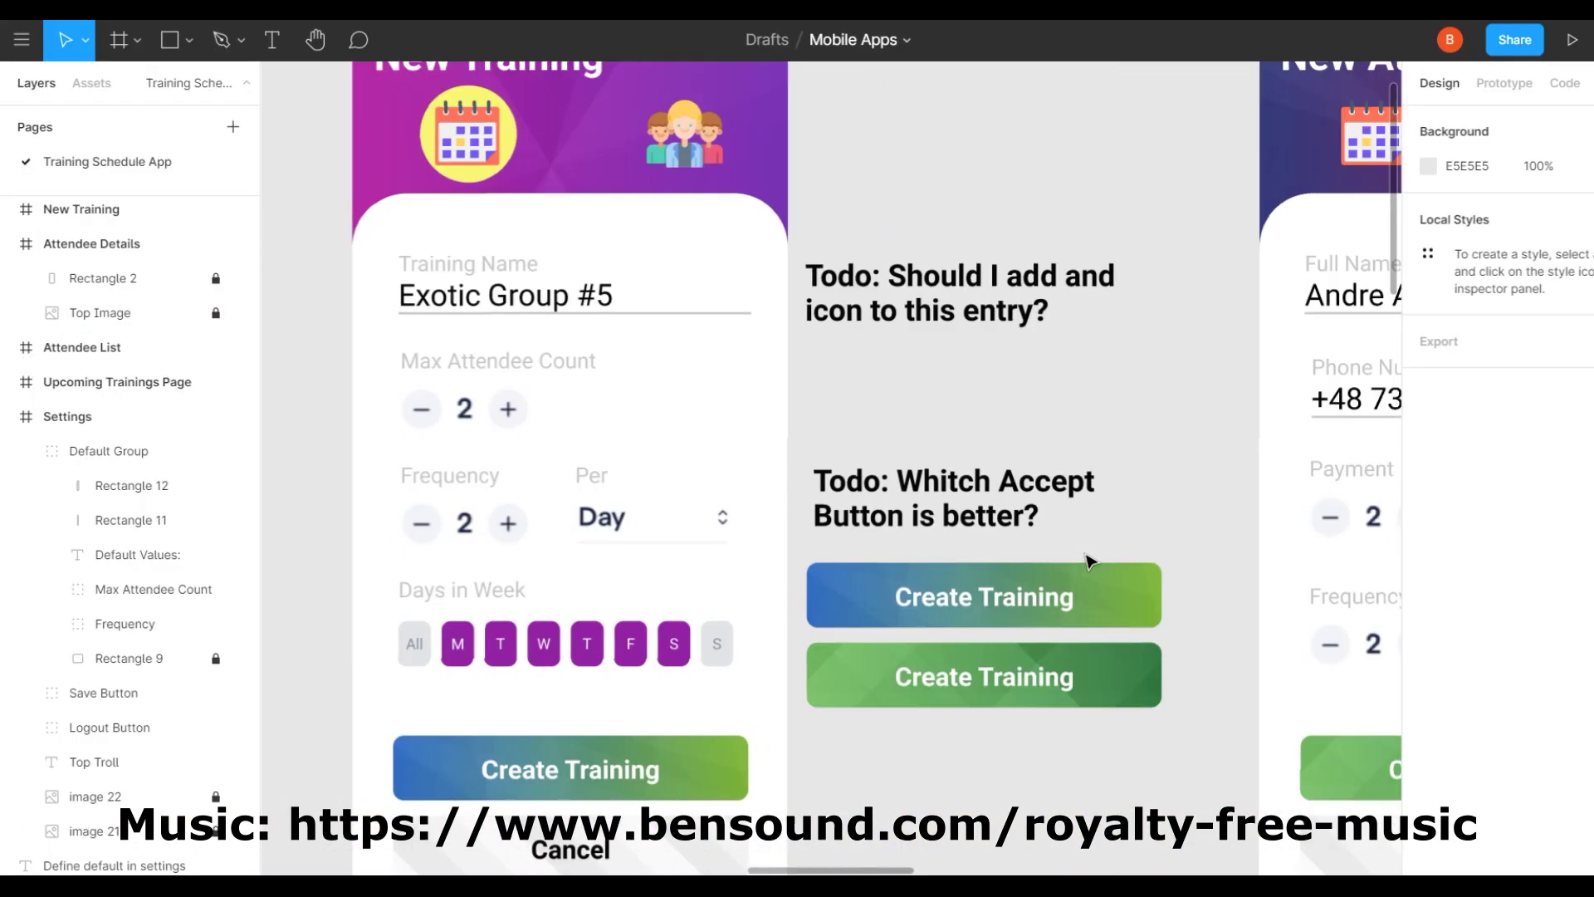
scroll(1085, 559, "right", 10)
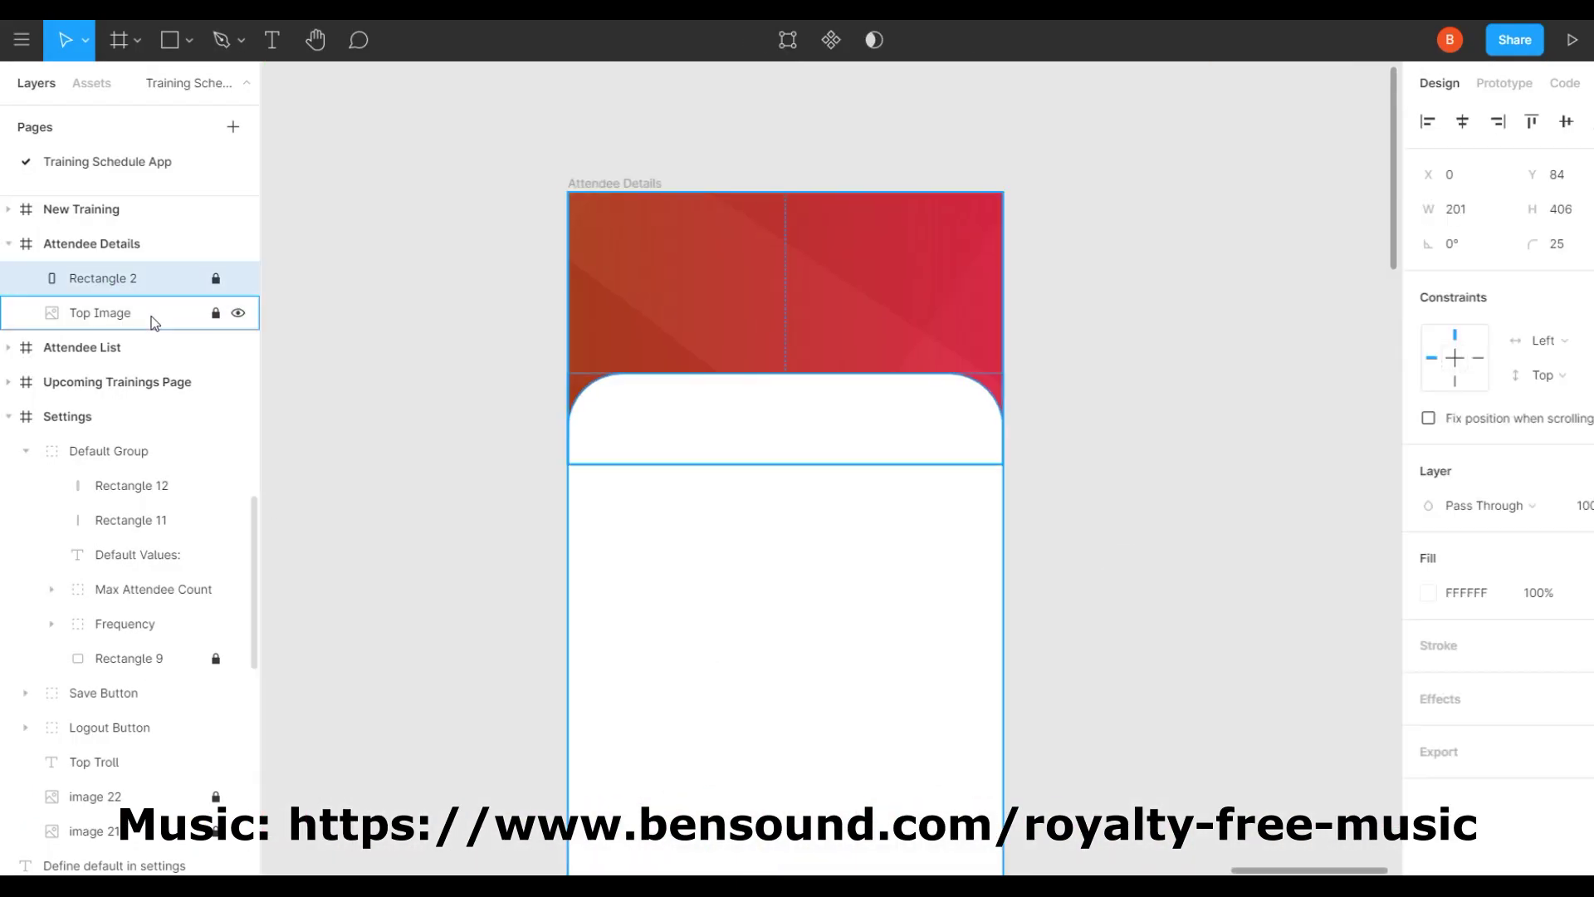
left_click(154, 322)
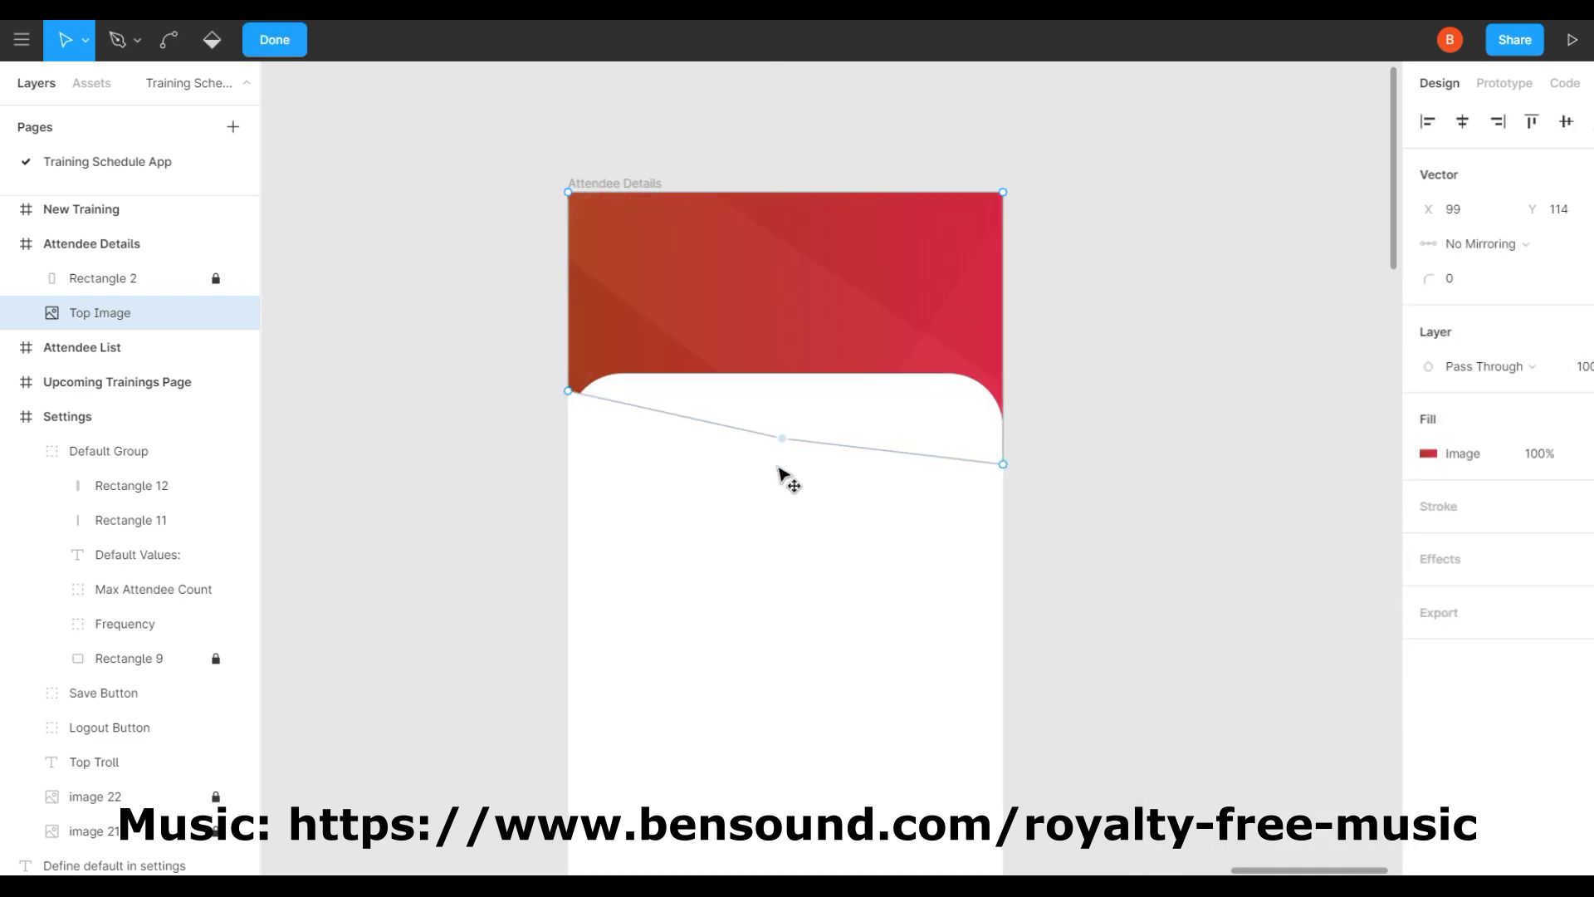
right_click(137, 278)
key("Delete")
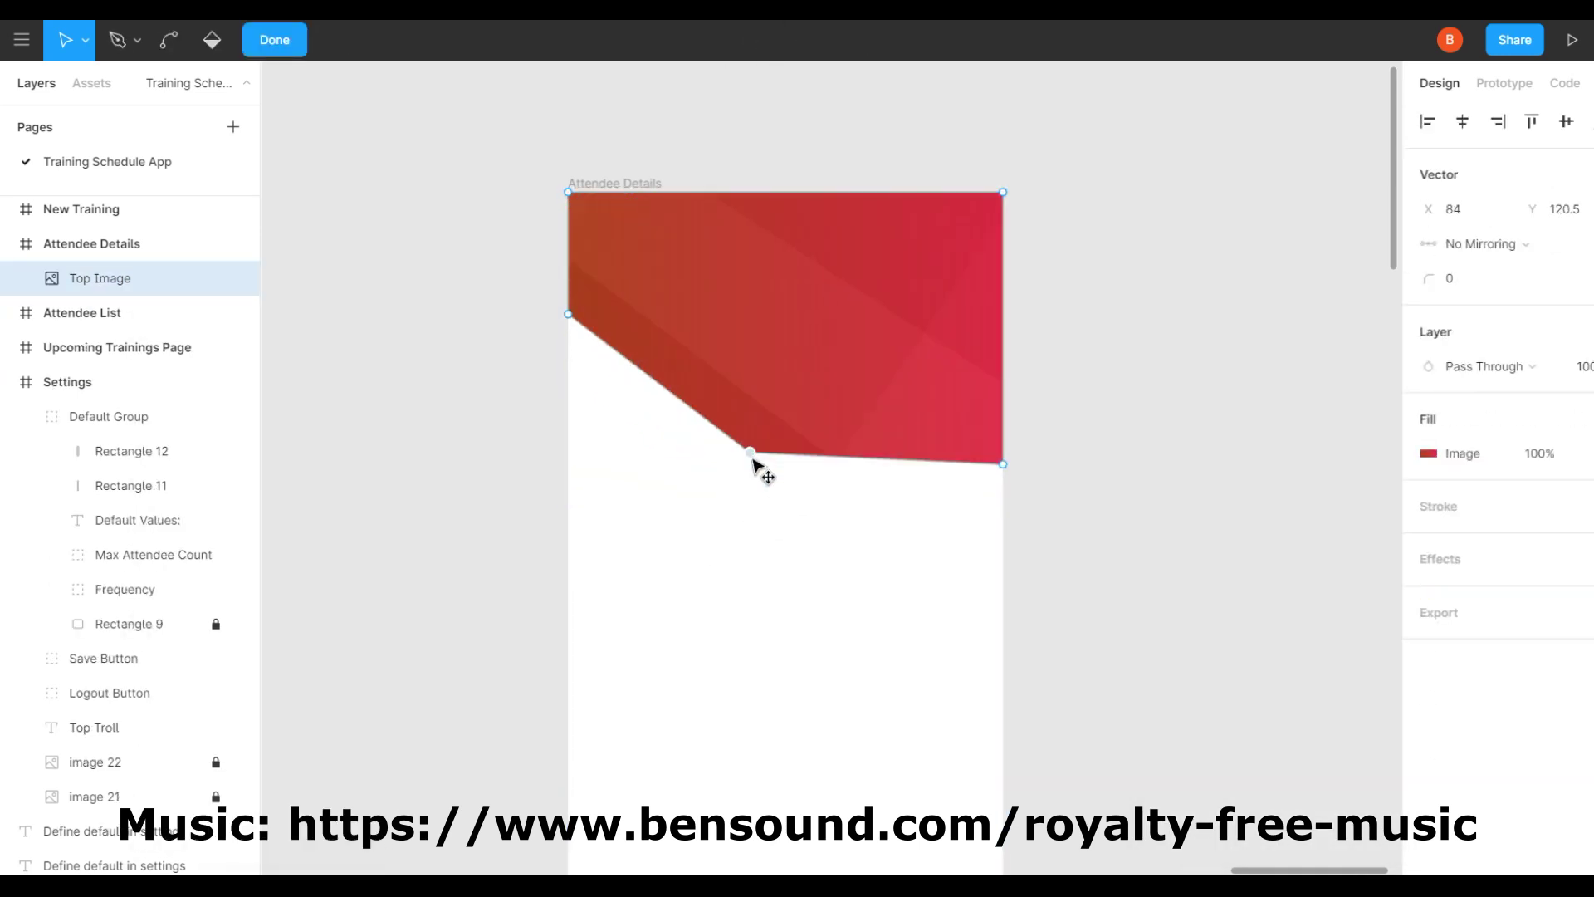
Pull the header's middle edge point down and bend it into a sweeping curve.
left_click_drag(780, 463, 738, 659)
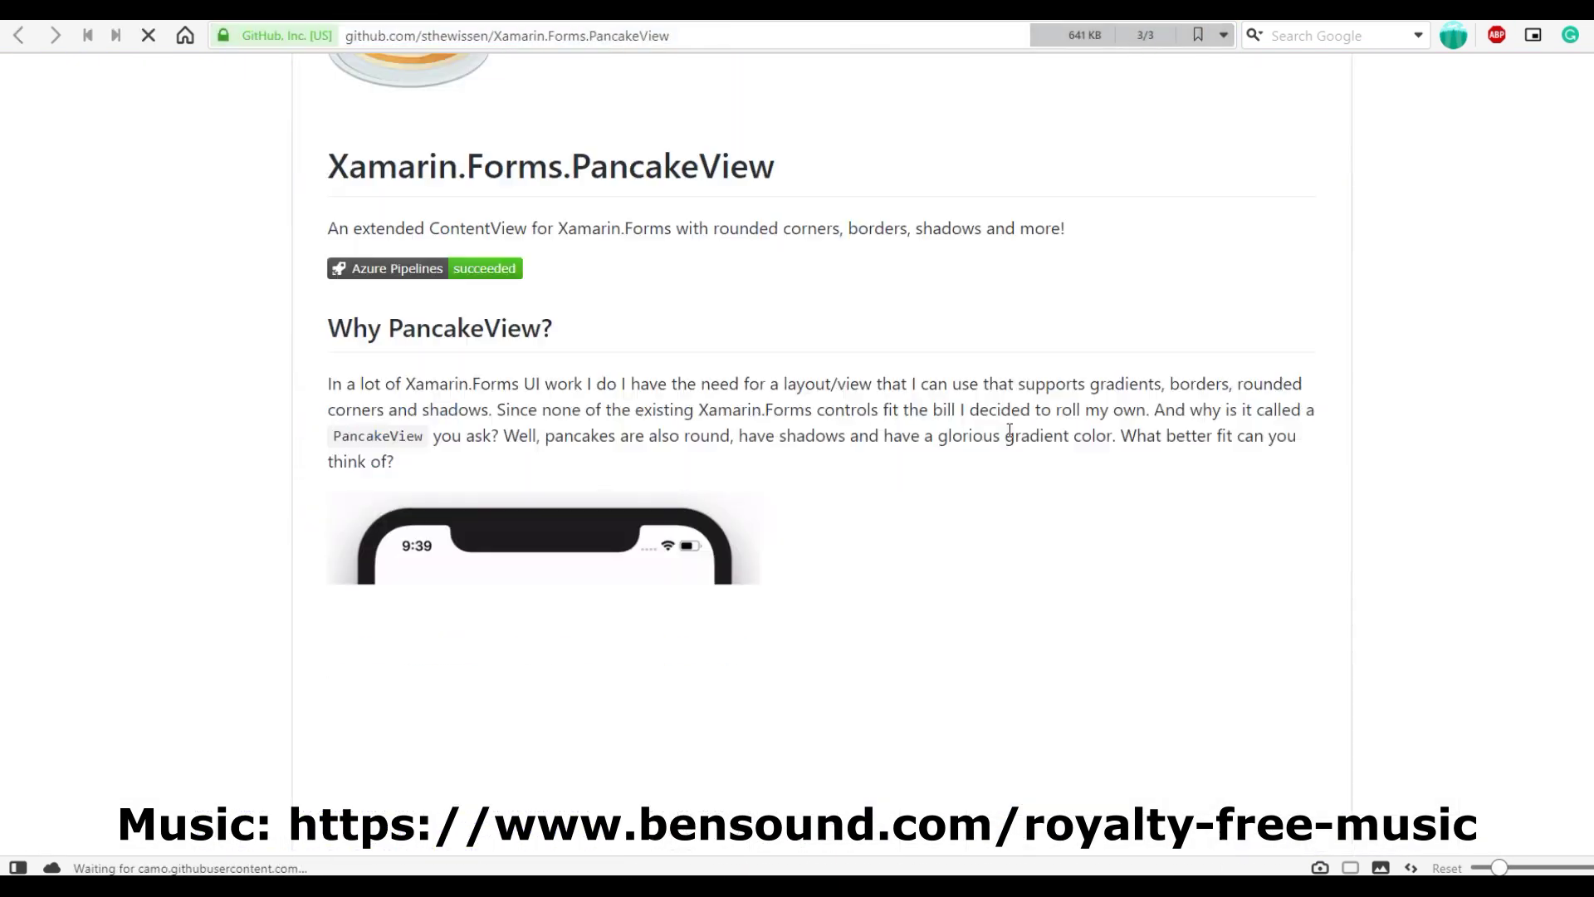
scroll(1009, 430, "down", 10)
right_click(1009, 430)
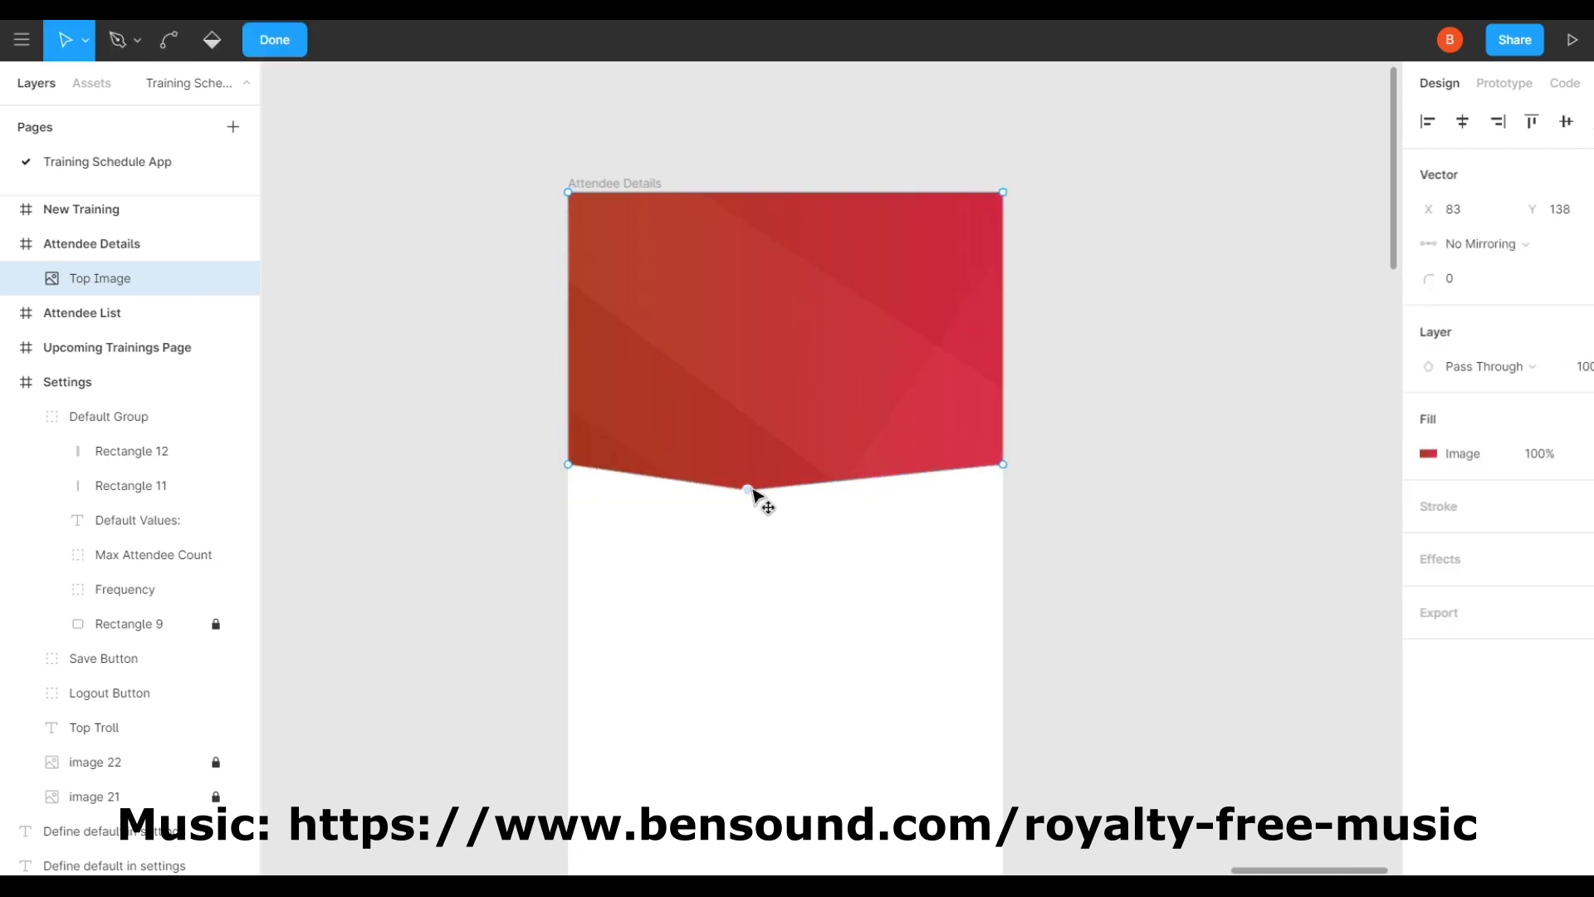
key("ctrl")
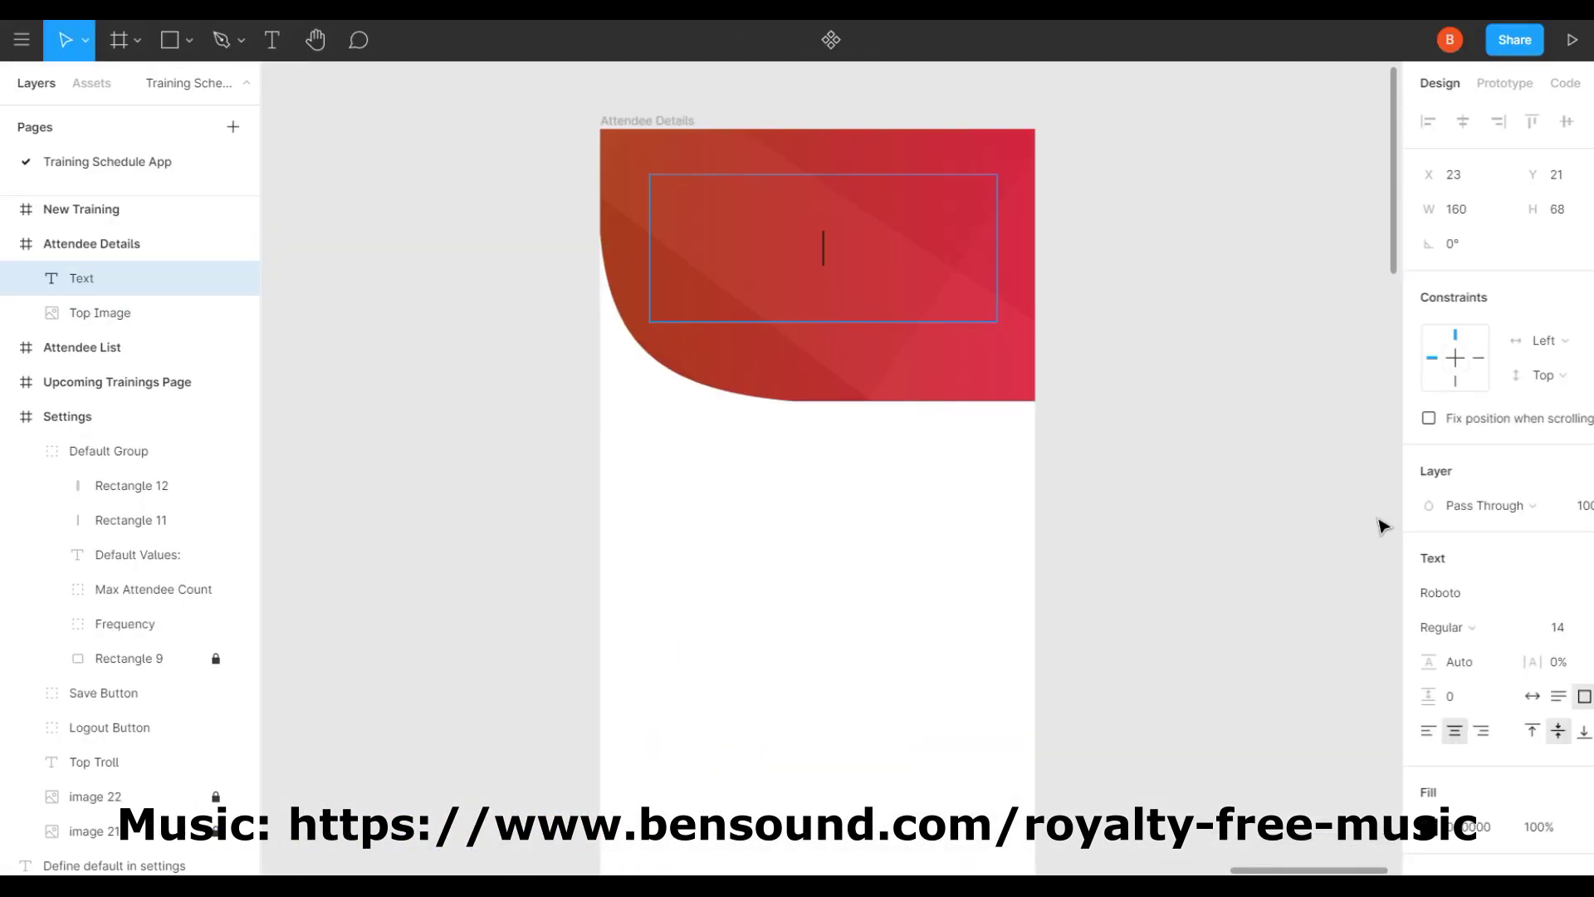
Make the attendee's name text Bold.
left_click(1441, 627)
left_click(1449, 651)
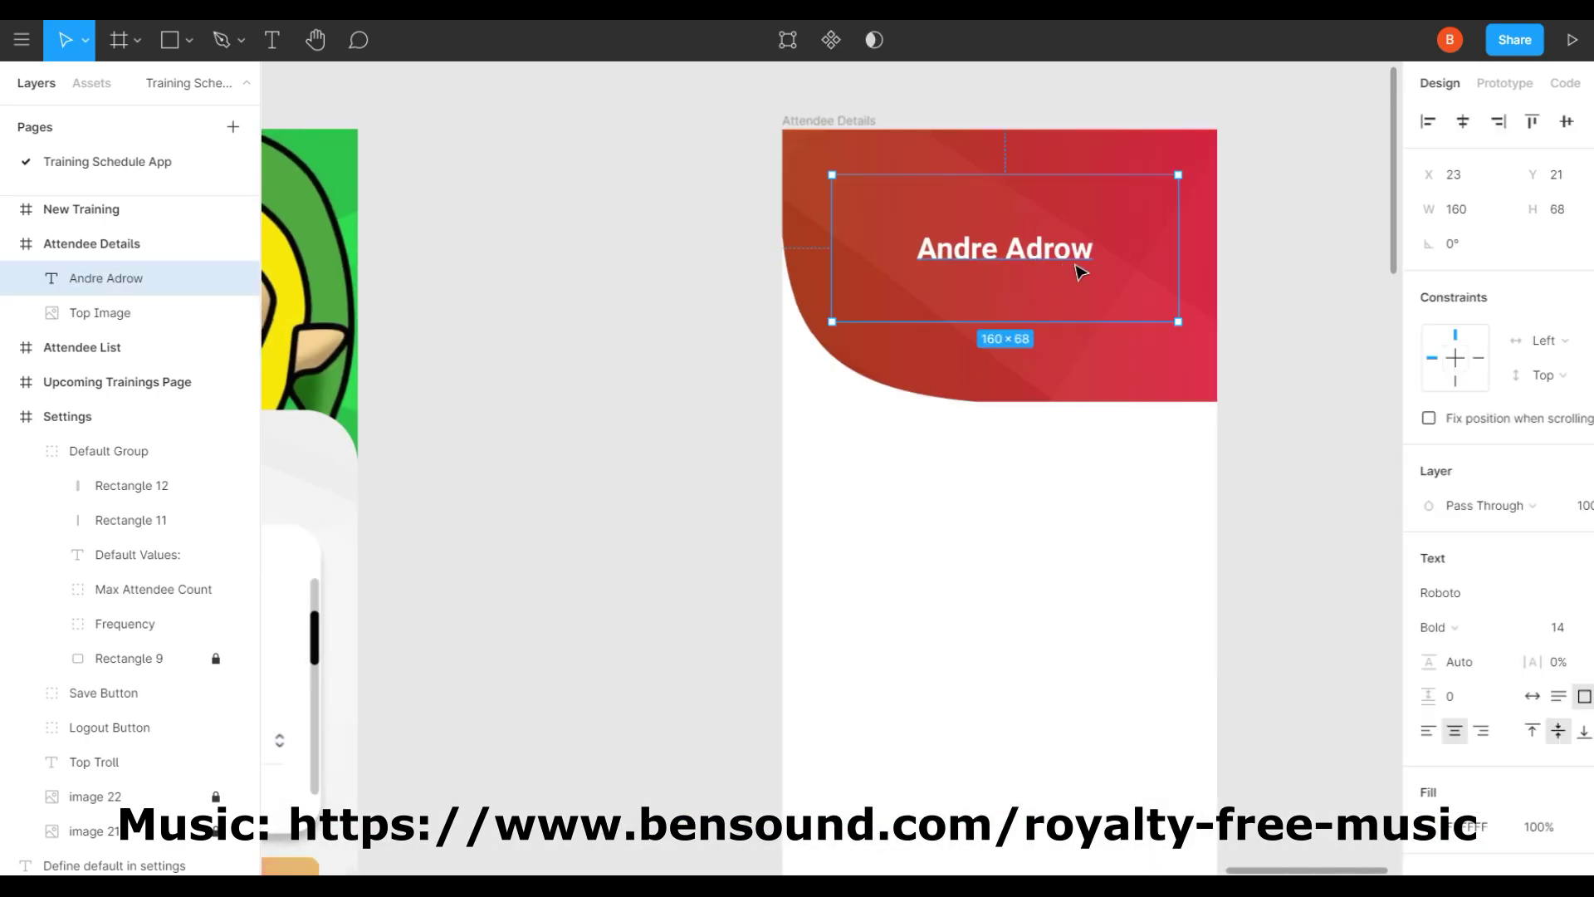
key("Escape")
key("Escape")
scroll(1348, 312, "left", 3)
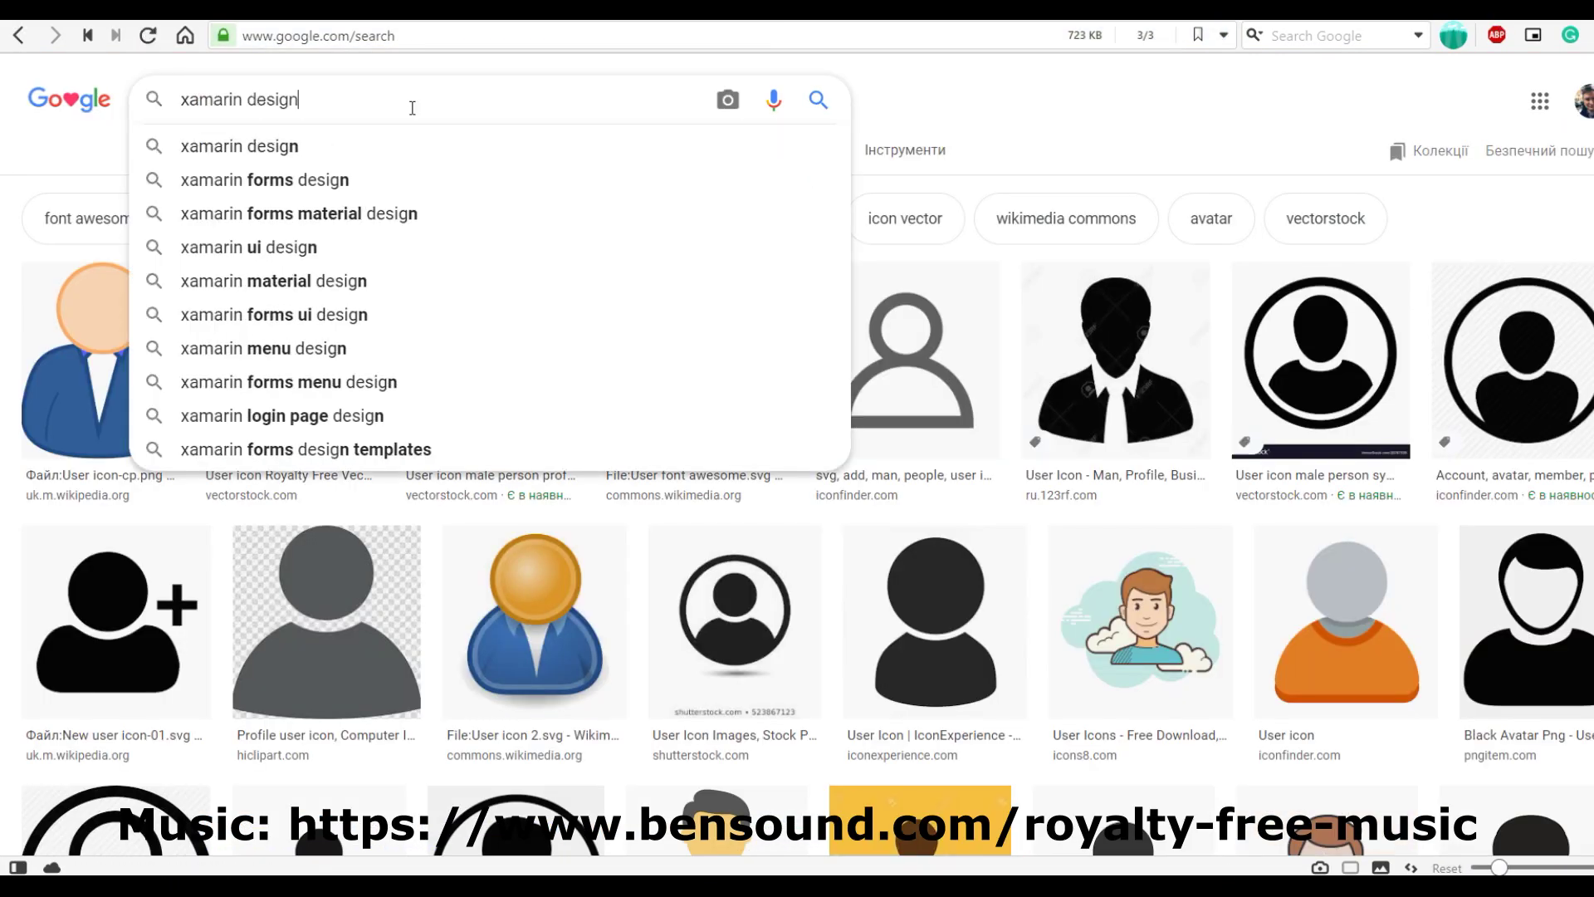
Search Google and read the montemagno.com Xamarin design-time data article.
key("Return")
type("previewer/")
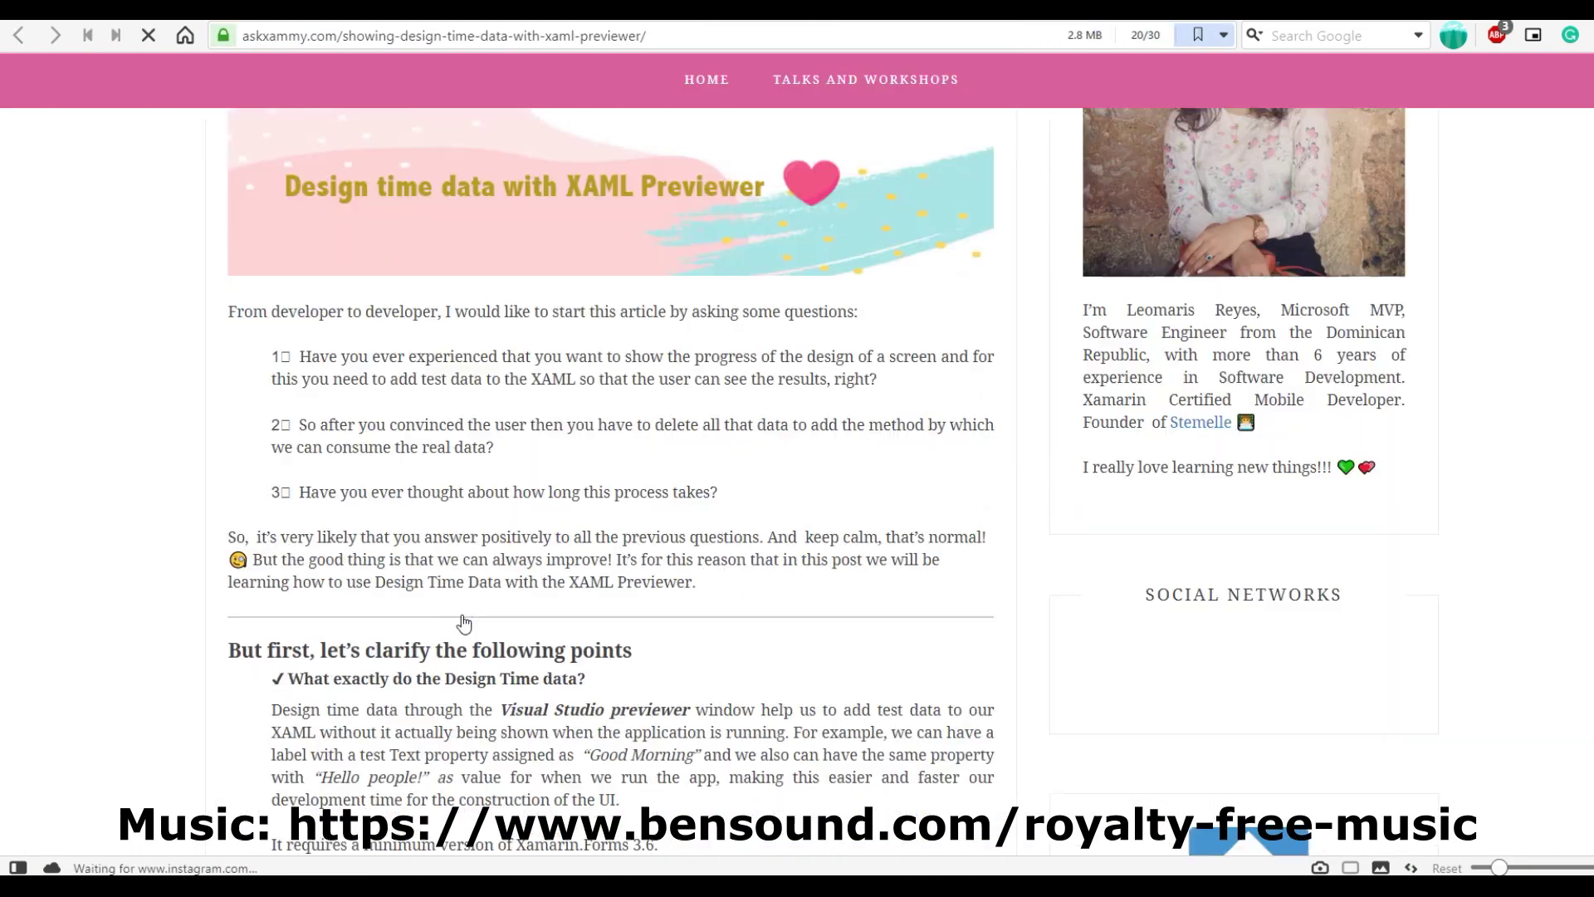
scroll(462, 624, "down", 15)
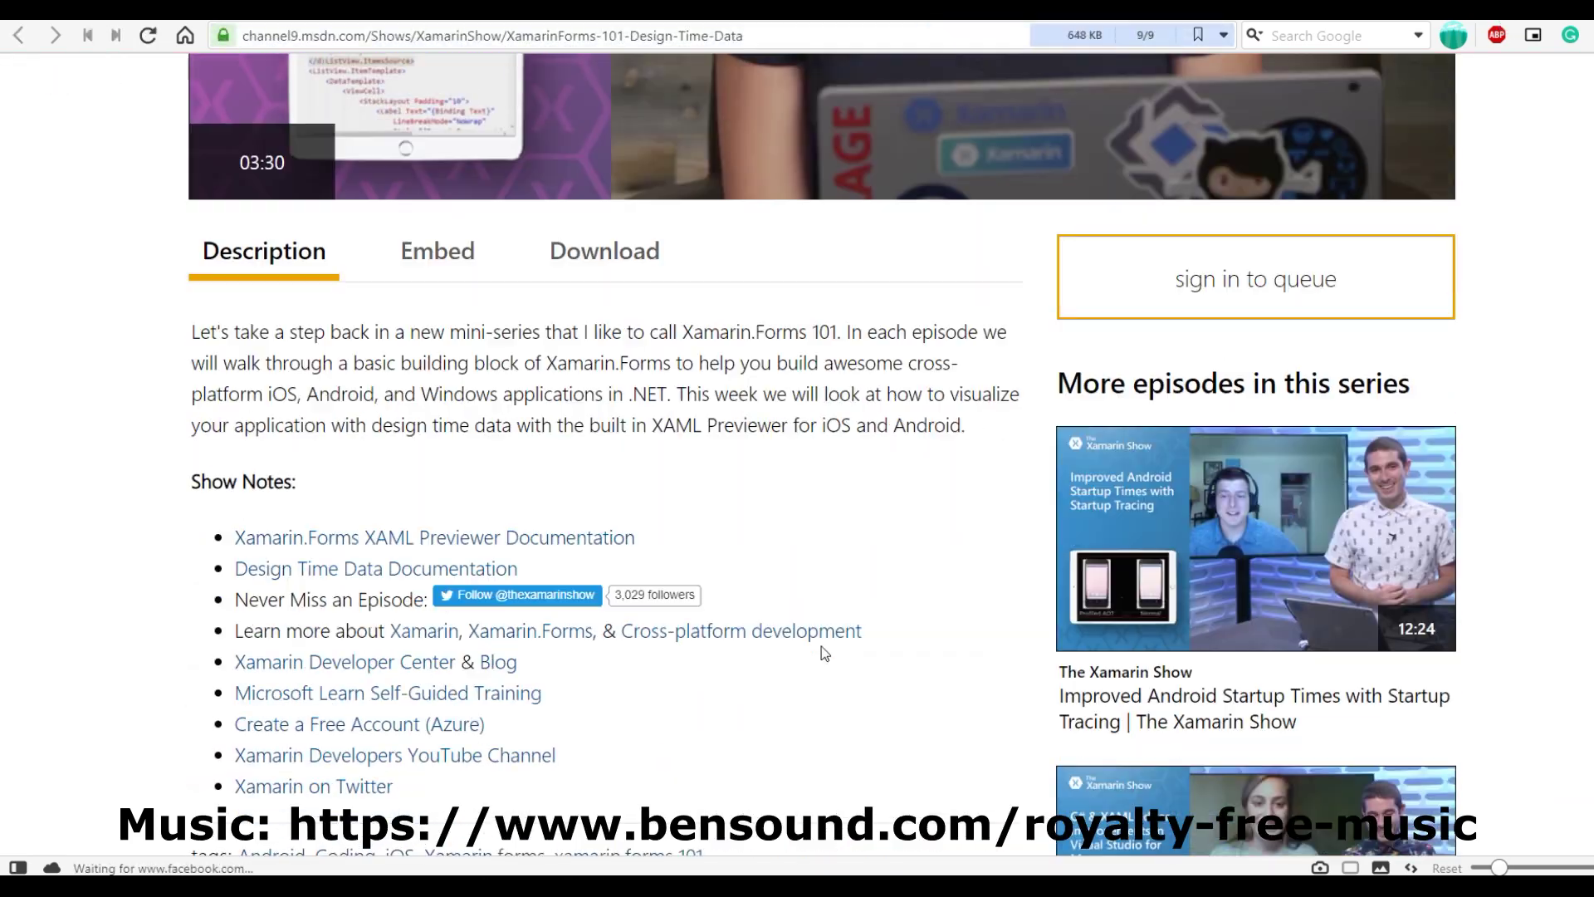
scroll(1133, 146, "down", 2)
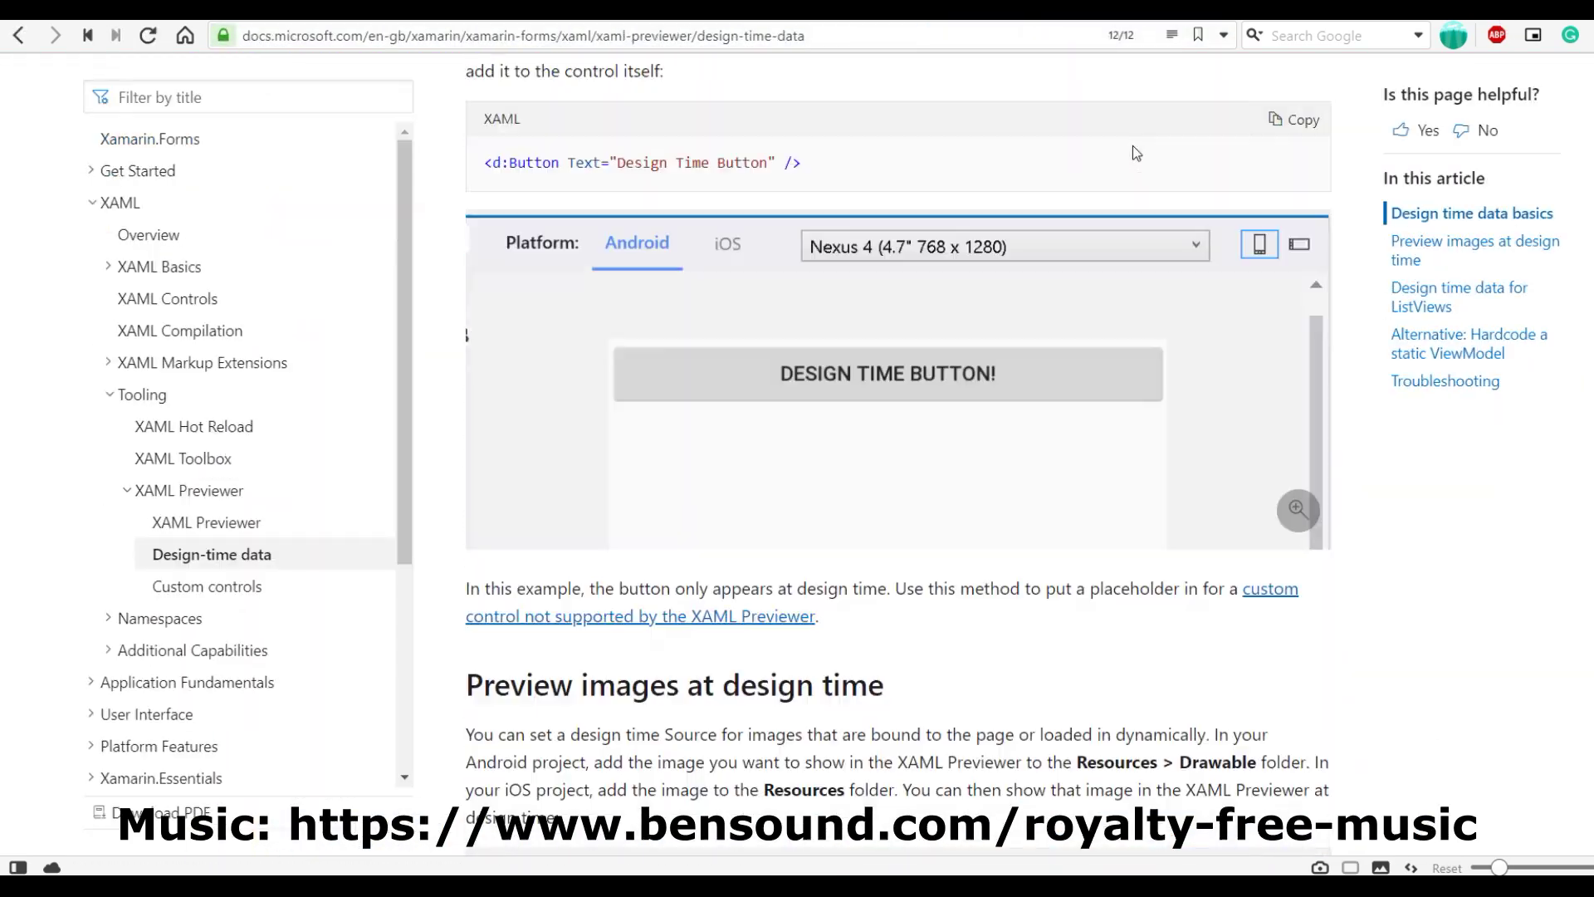
scroll(1133, 146, "down", 10)
scroll(1132, 146, "up", 15)
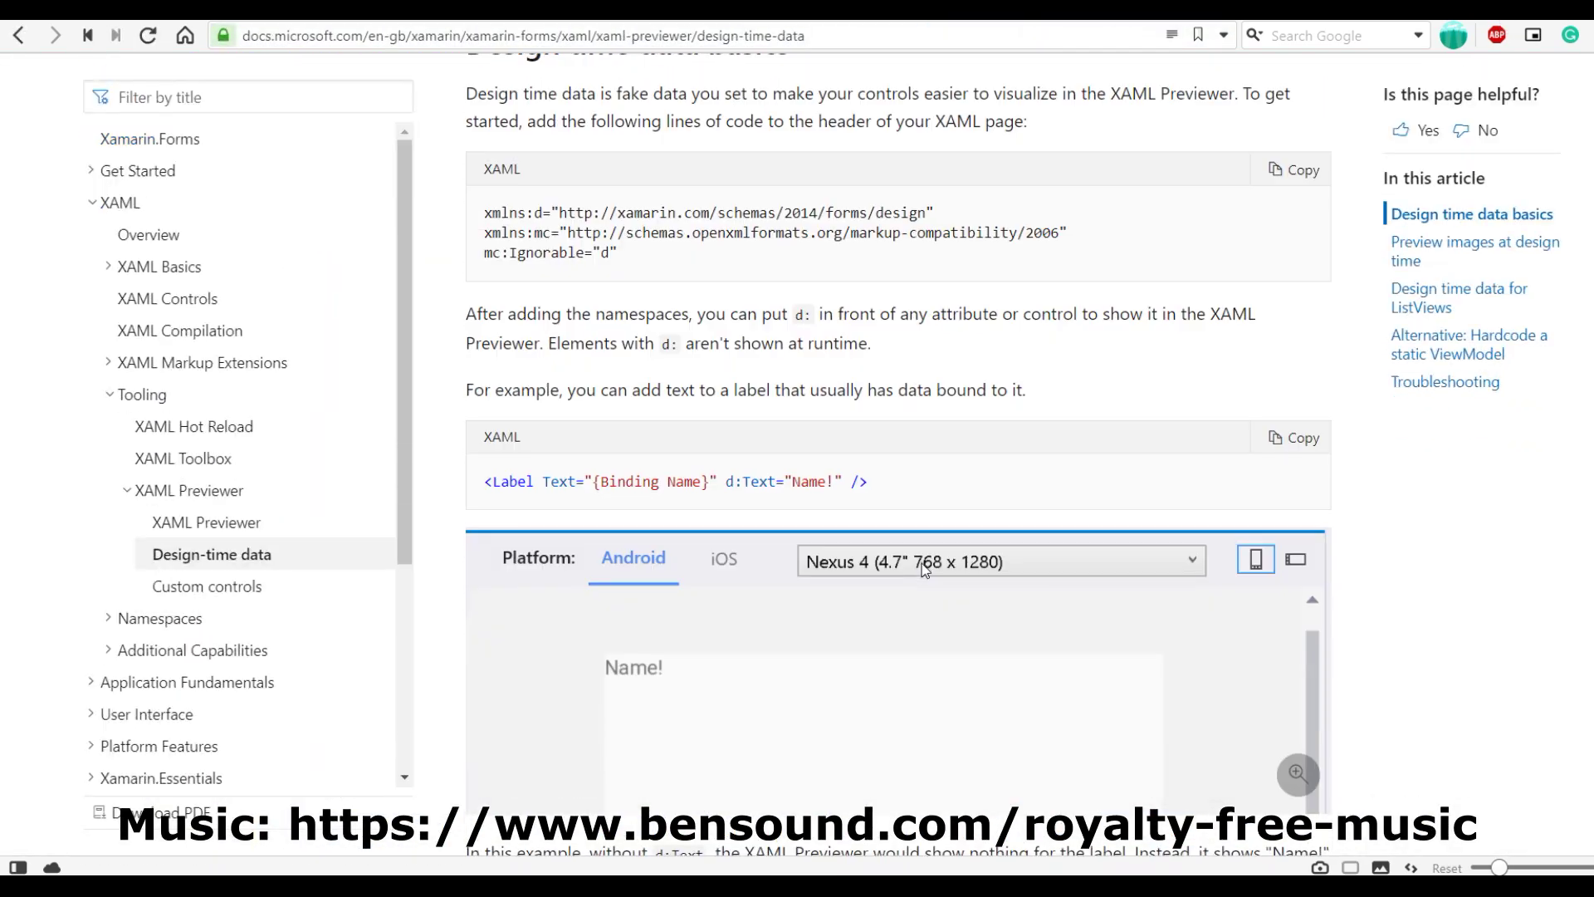
scroll(1080, 166, "down", 4)
scroll(1058, 194, "up", 8)
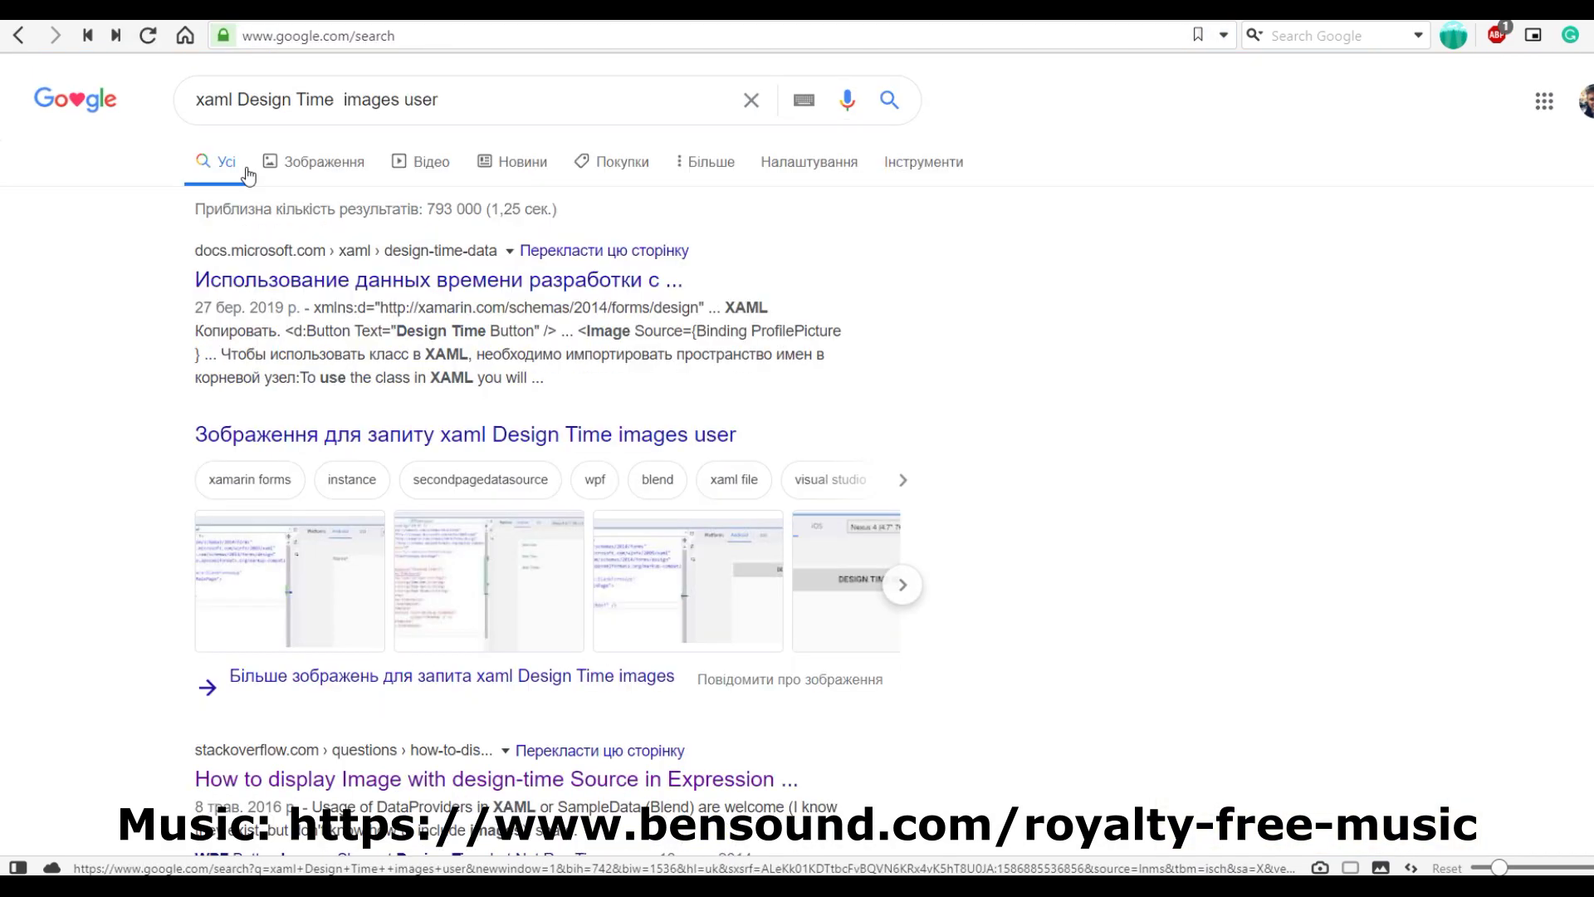
scroll(246, 175, "down", 10)
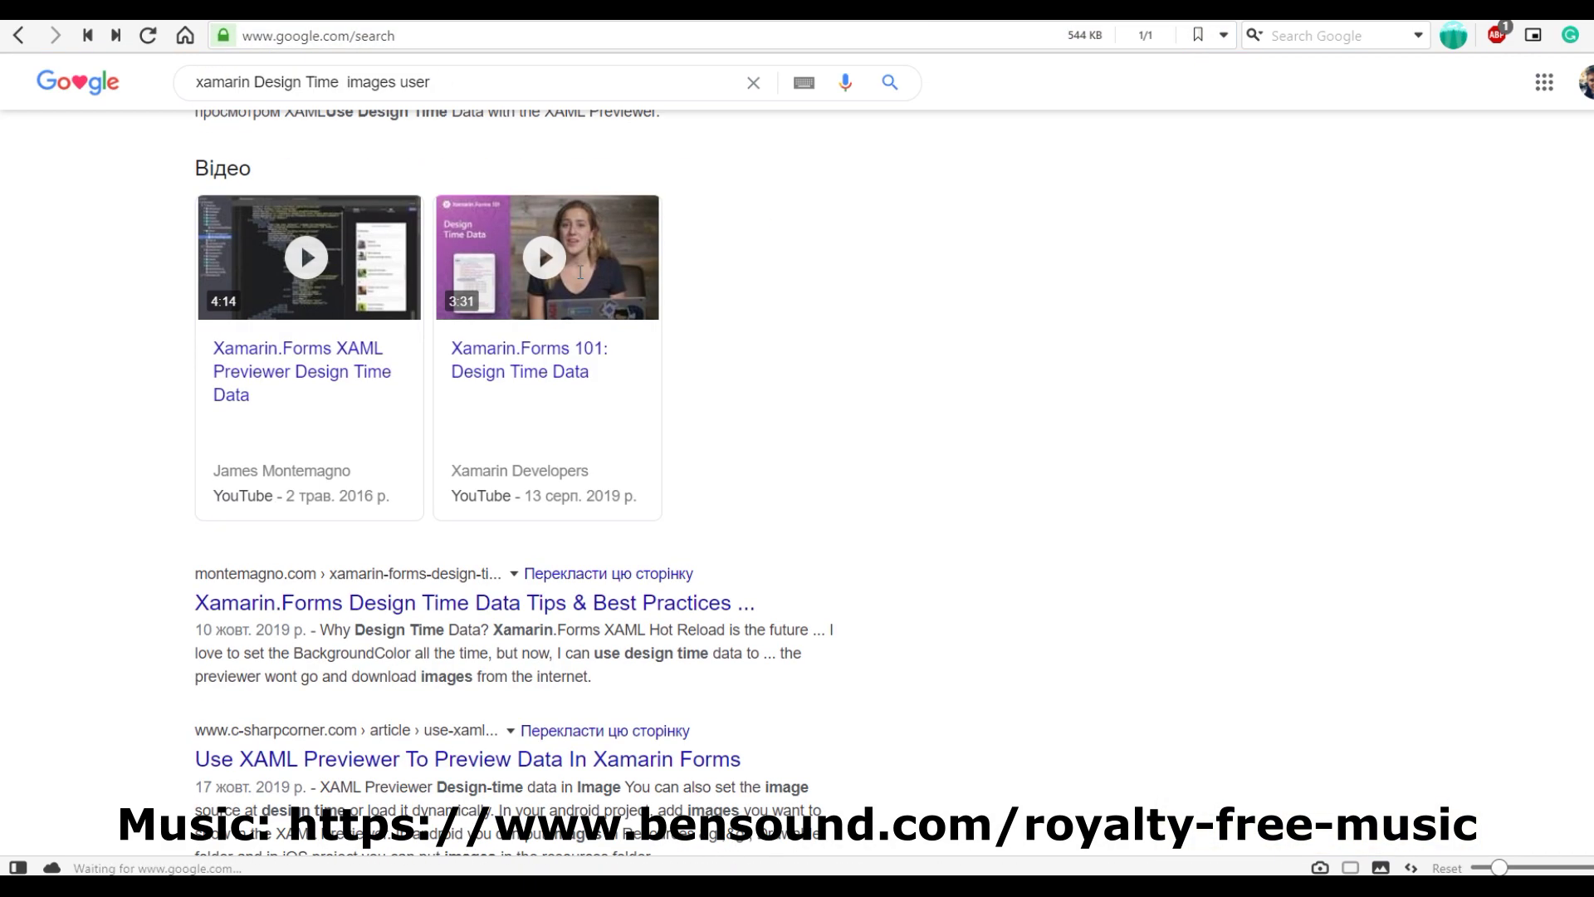
left_click(540, 419)
scroll(541, 419, "down", 20)
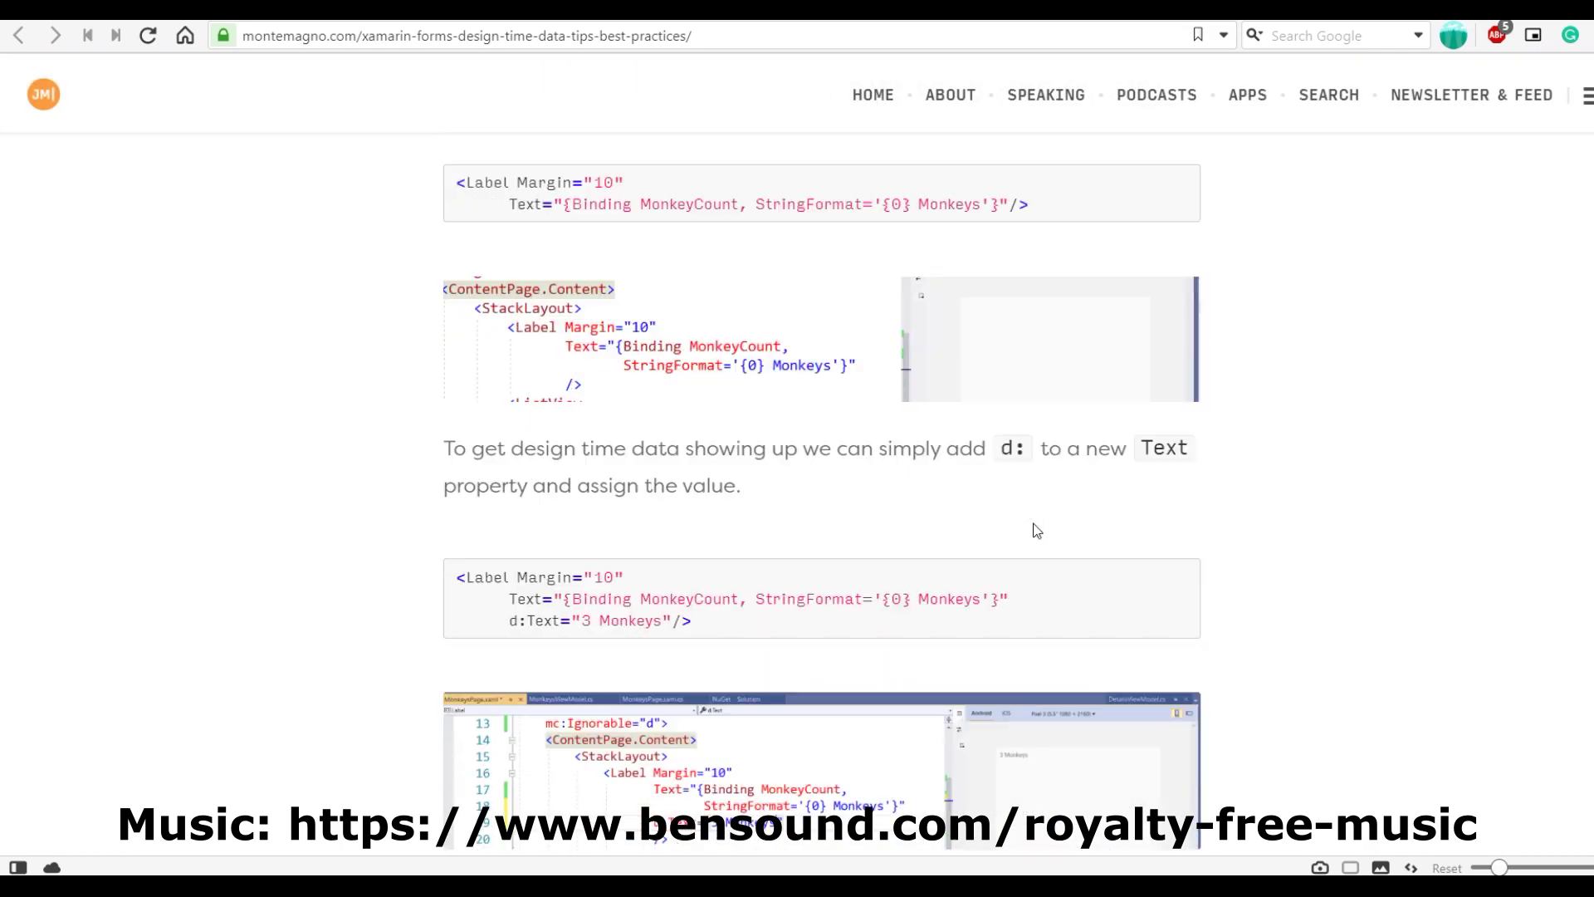
scroll(1037, 531, "down", 10)
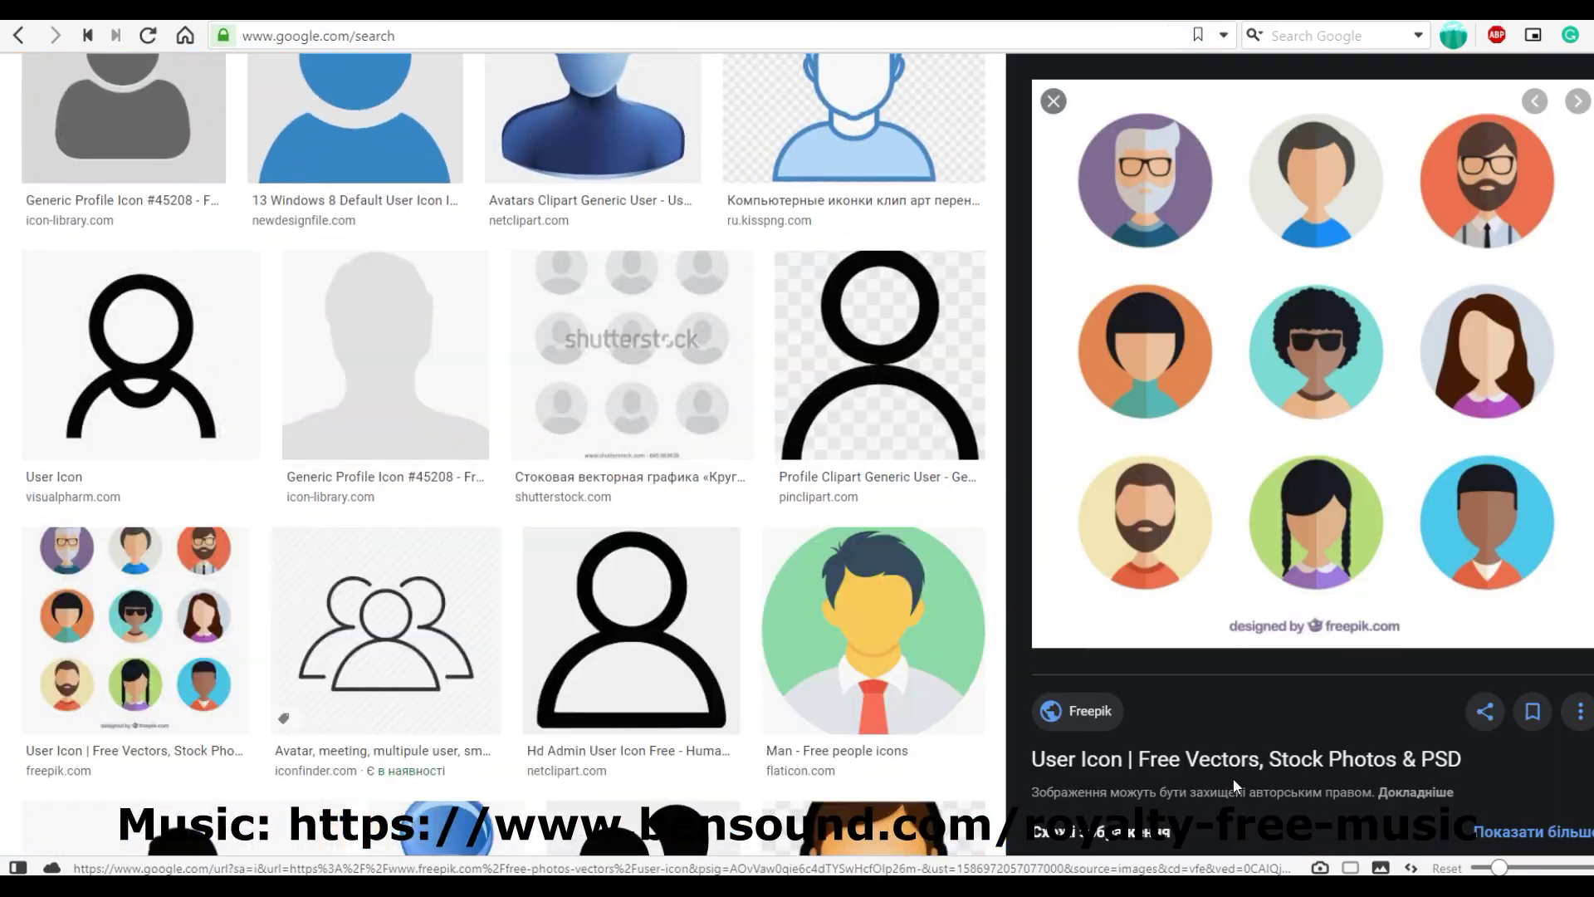
Snip a woman avatar from Freepik's user avatars pack to the clipboard.
left_click(1233, 758)
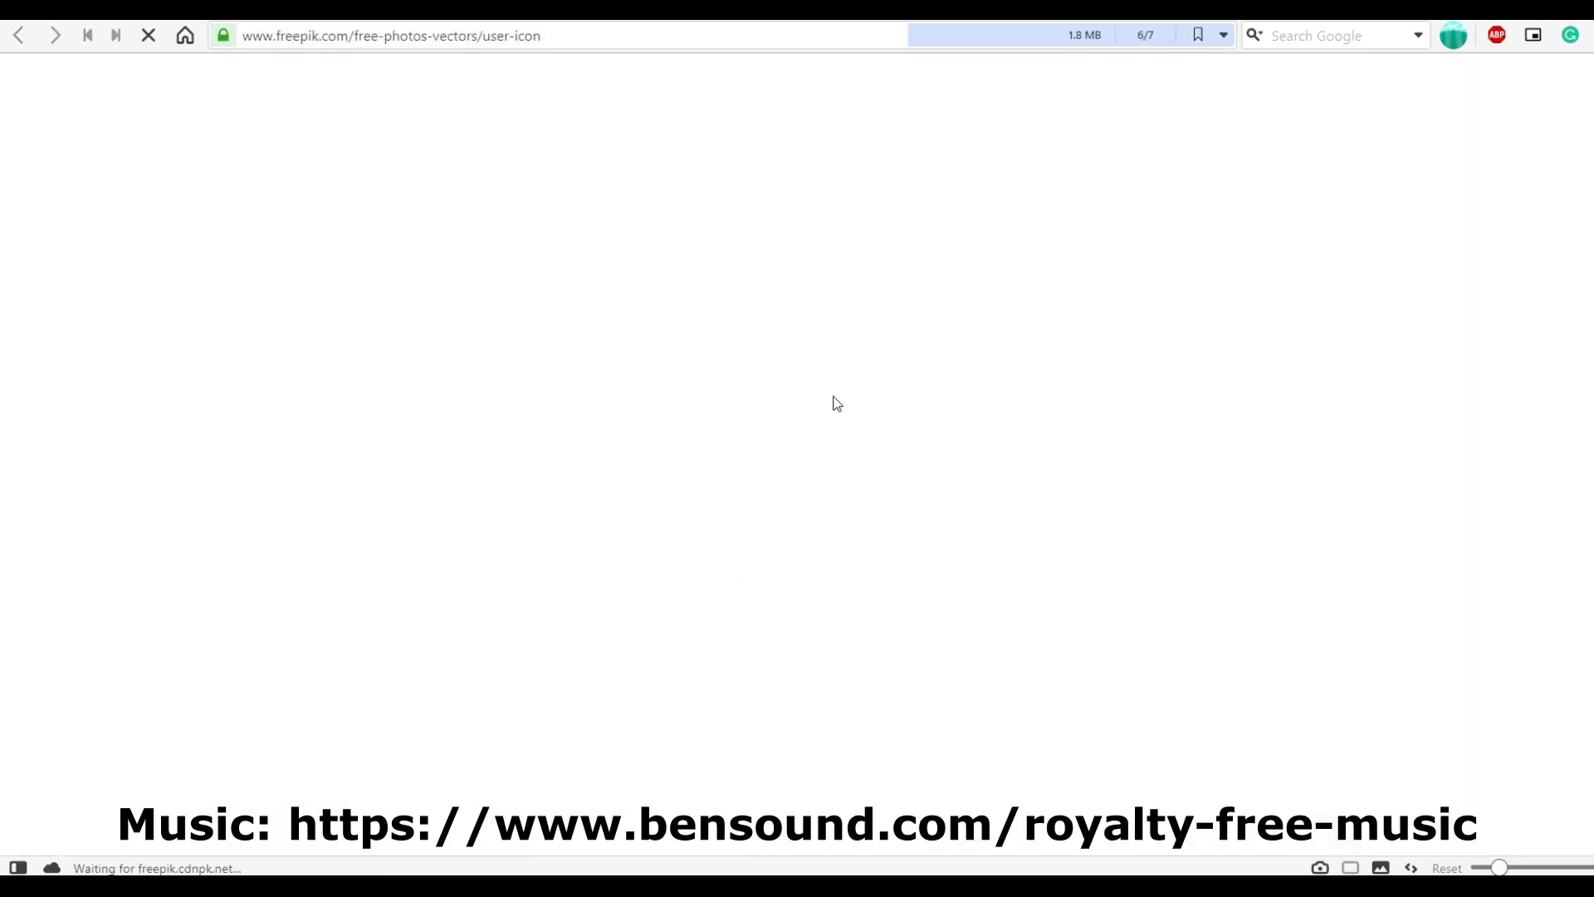
scroll(913, 415, "down", 3)
left_click(1048, 428)
left_click_drag(456, 395, 558, 565)
left_click_drag(285, 609, 451, 718)
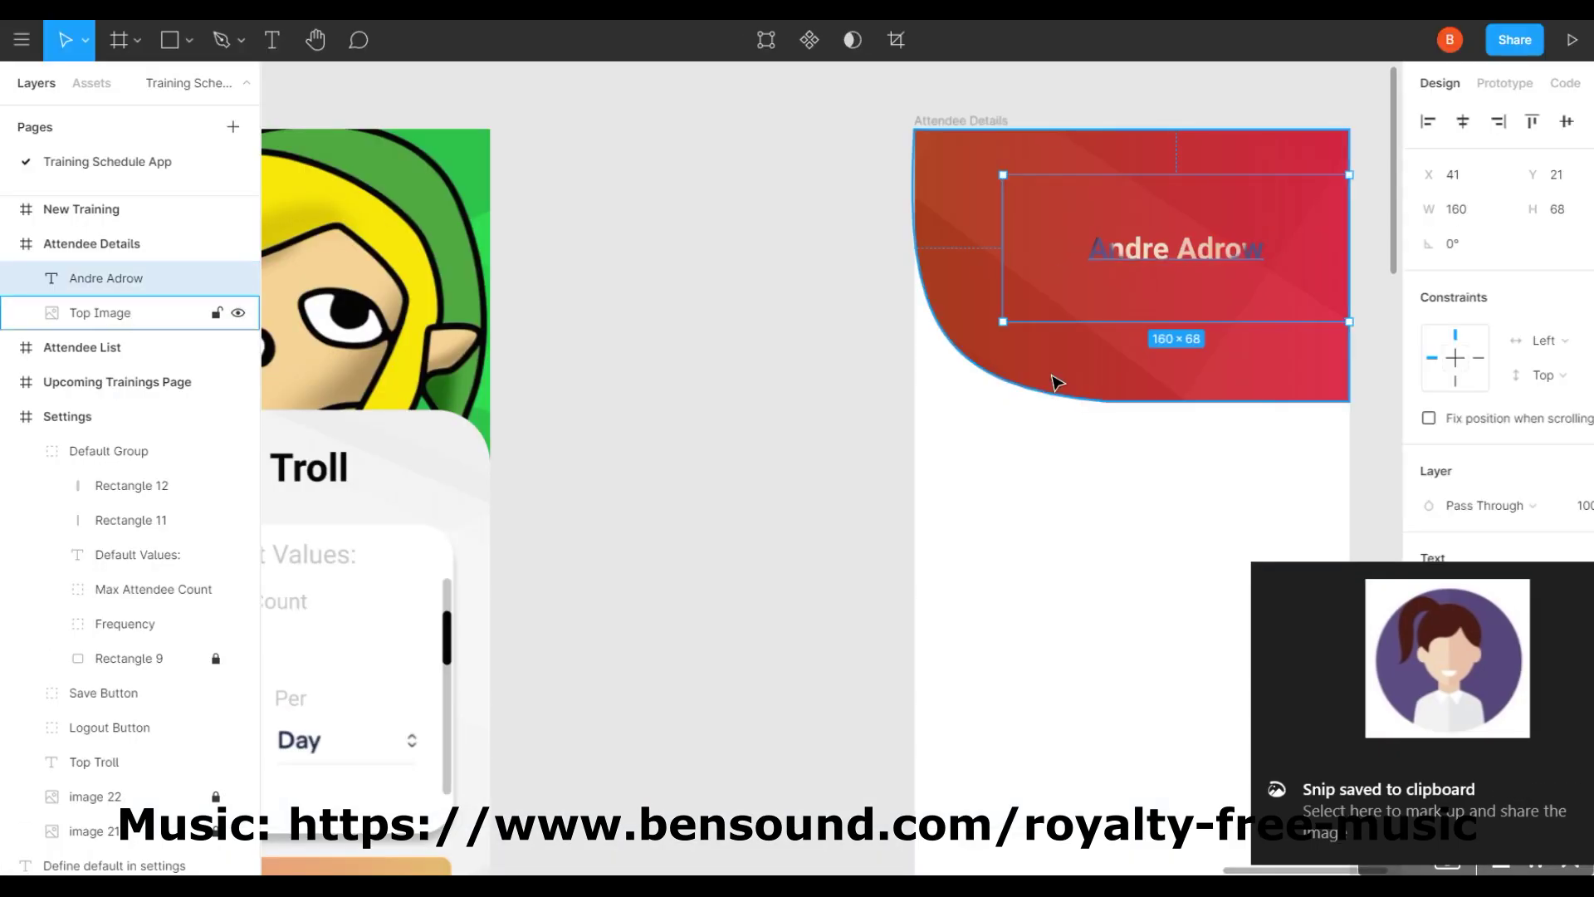
Paste the woman avatar into the header and set the new text to Regular 10 with white fill.
key("ctrl+v")
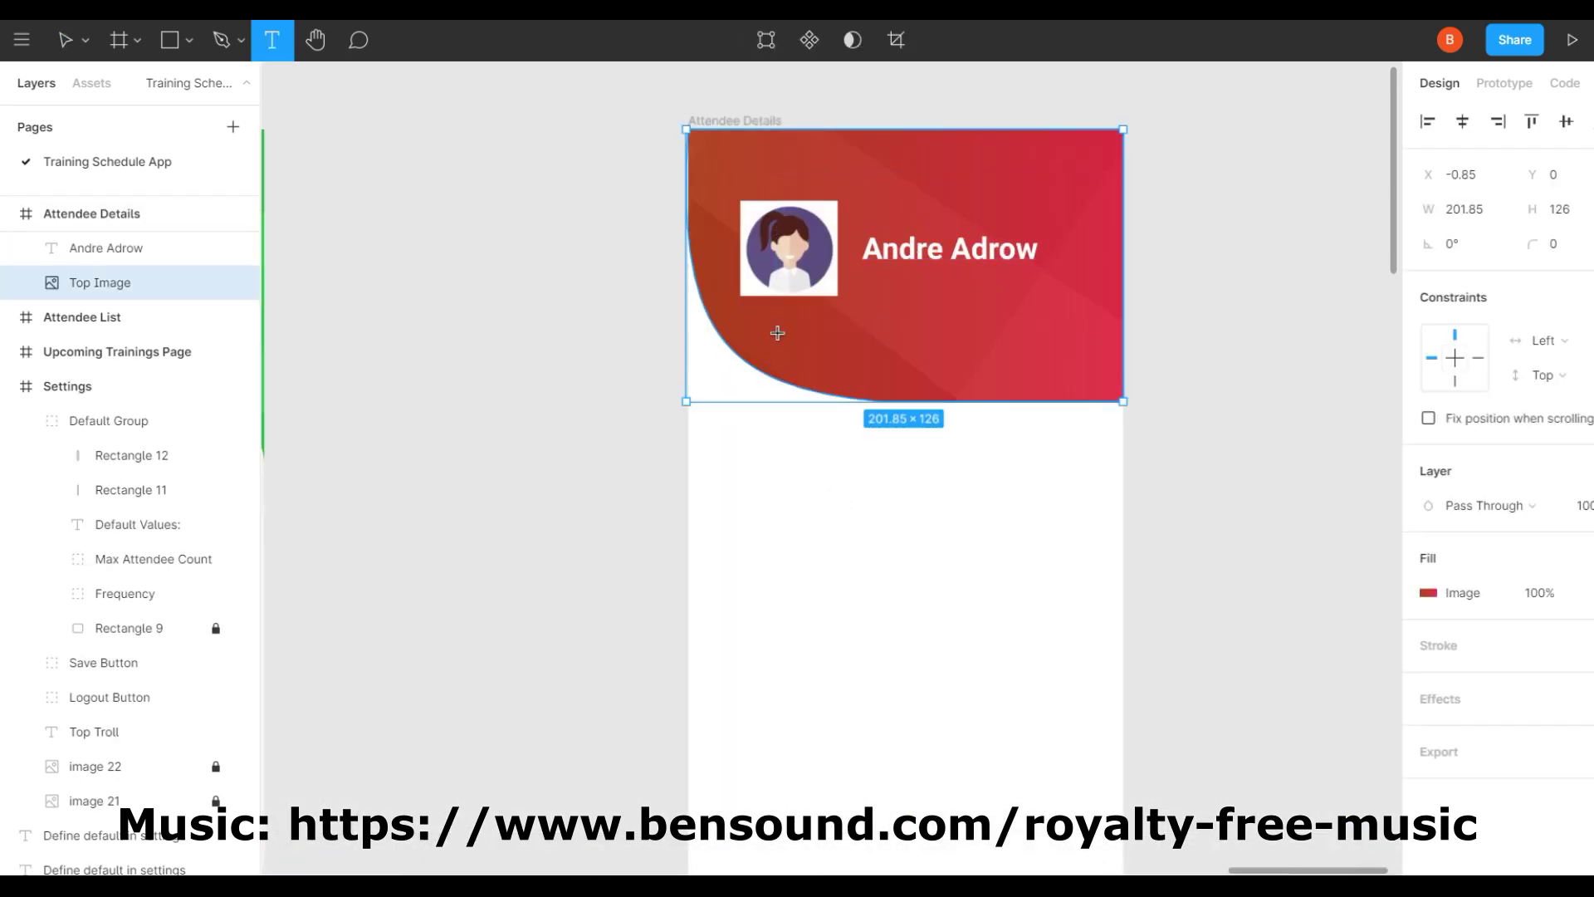
left_click(1437, 627)
left_click(1526, 575)
left_click(1430, 827)
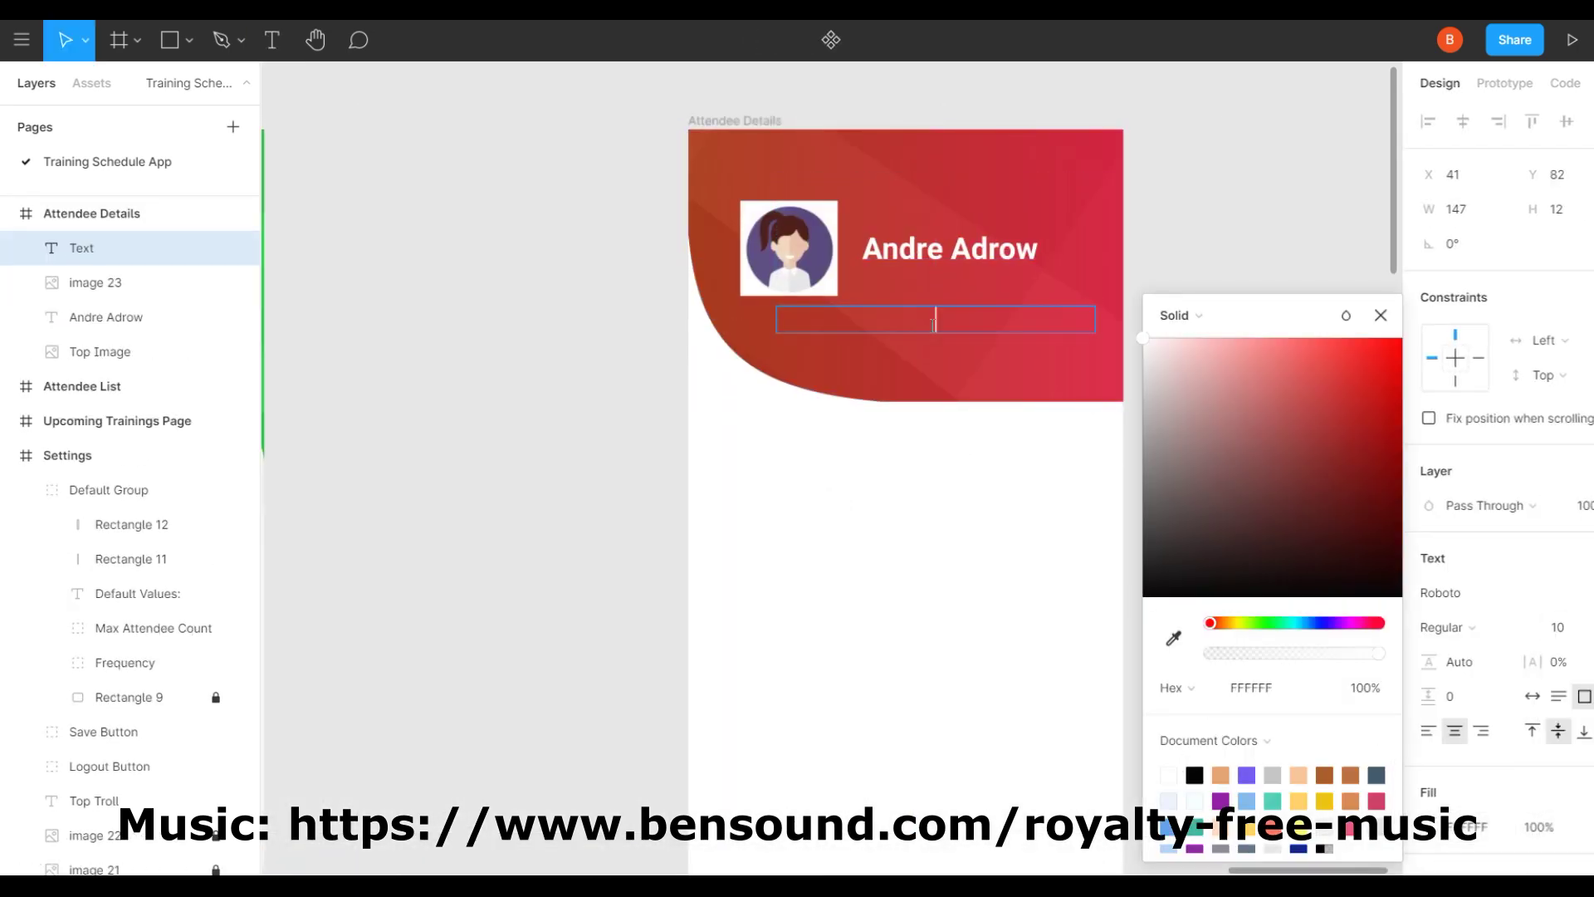
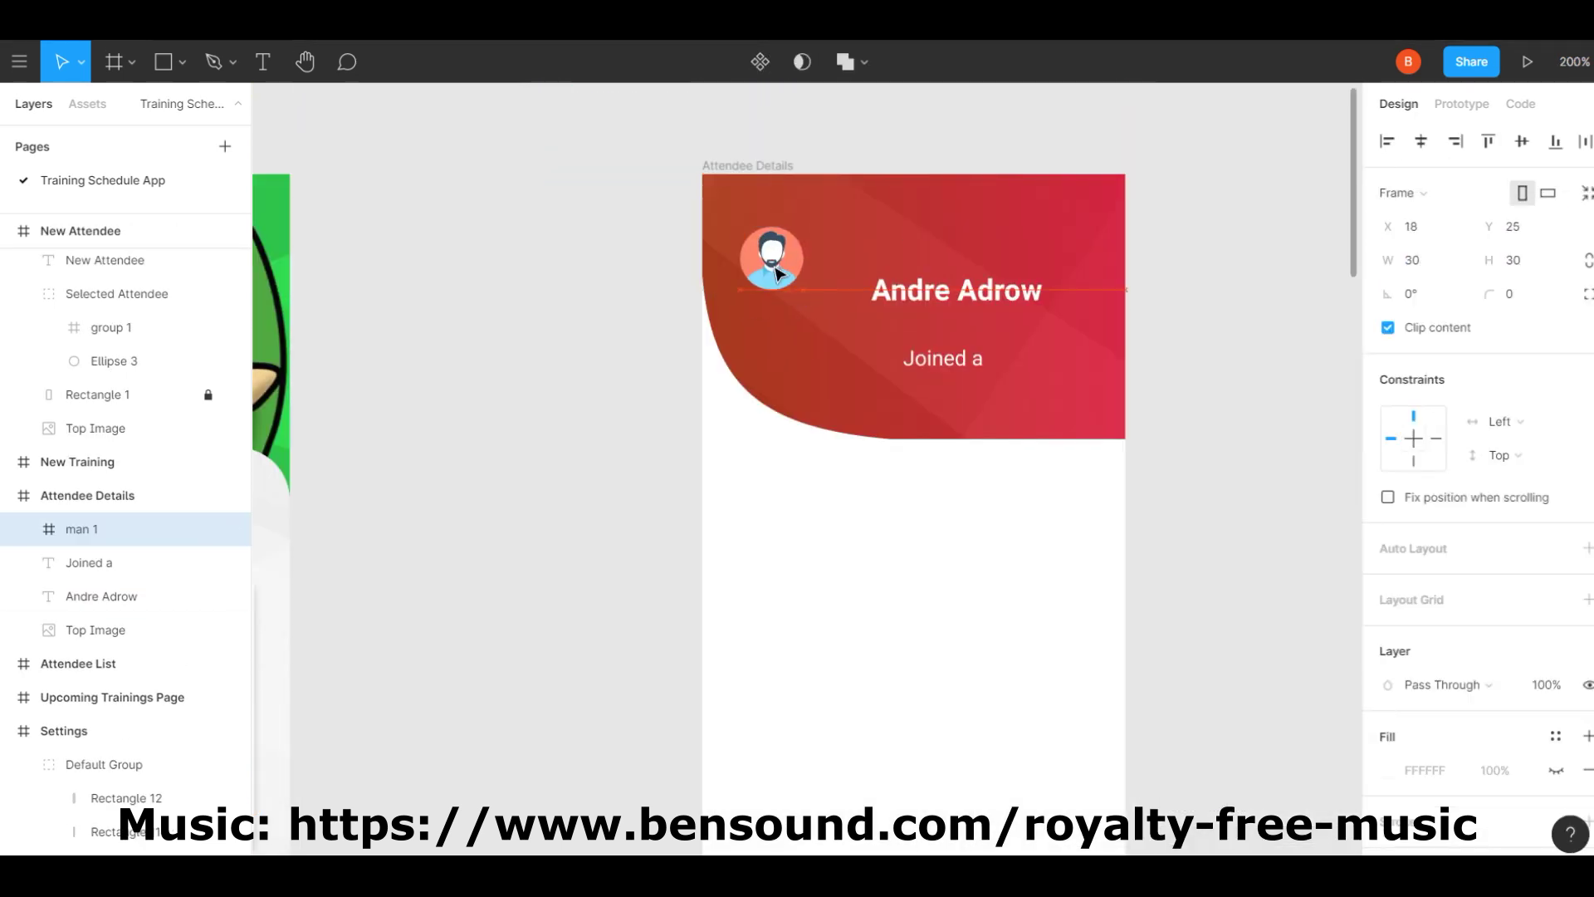
Edit the header subtitle so it reads 'Joined at 24.10.2020'.
left_click(990, 363)
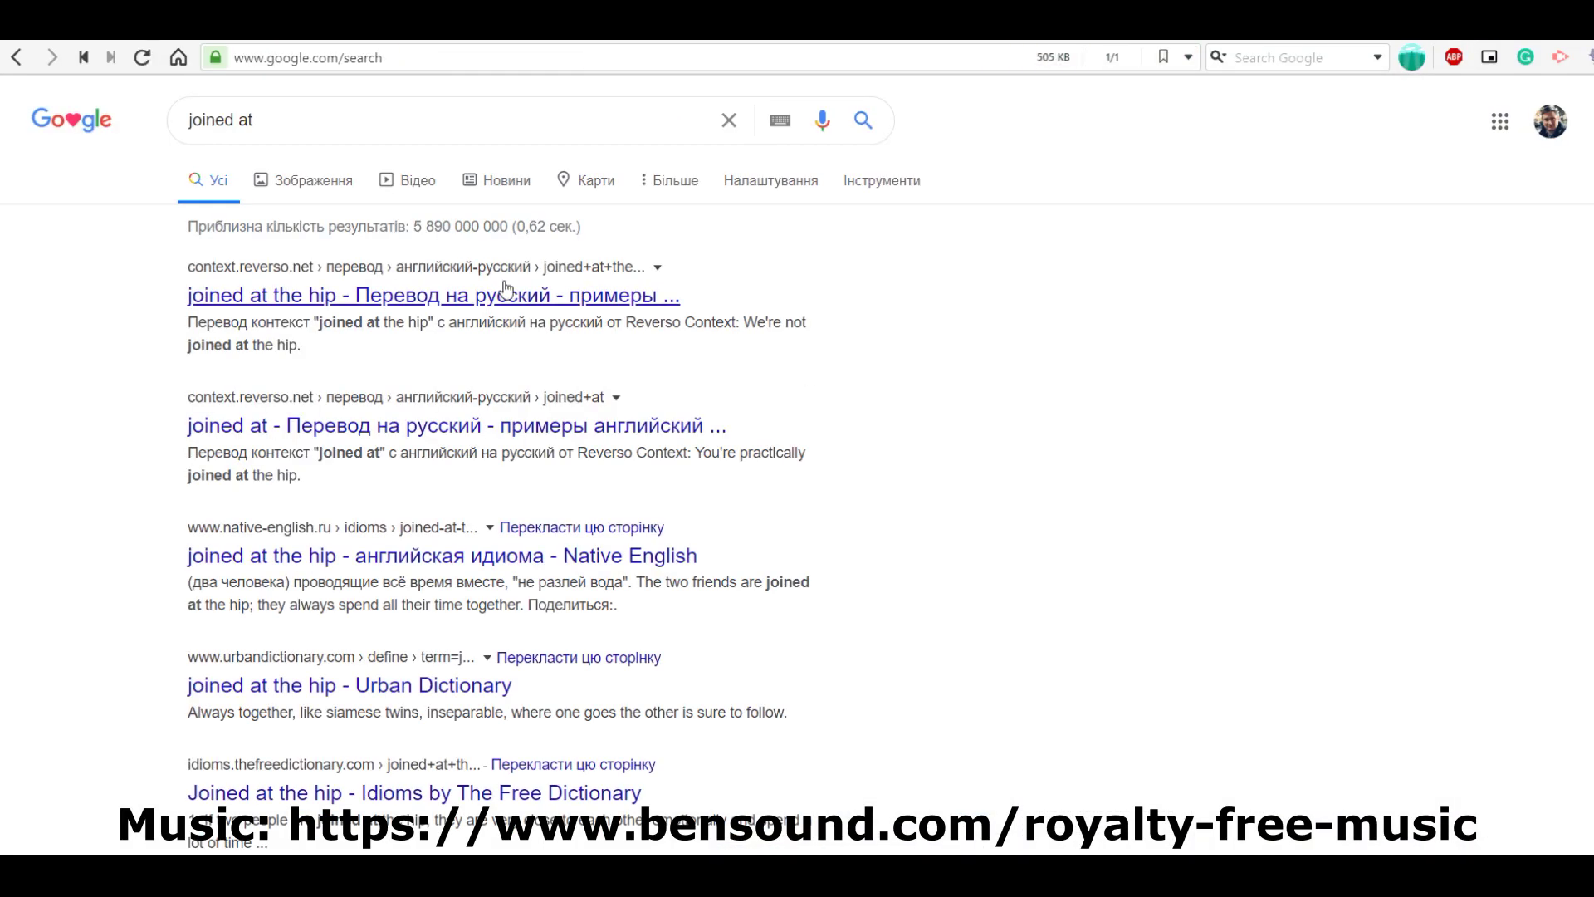
left_click(420, 117)
type("2")
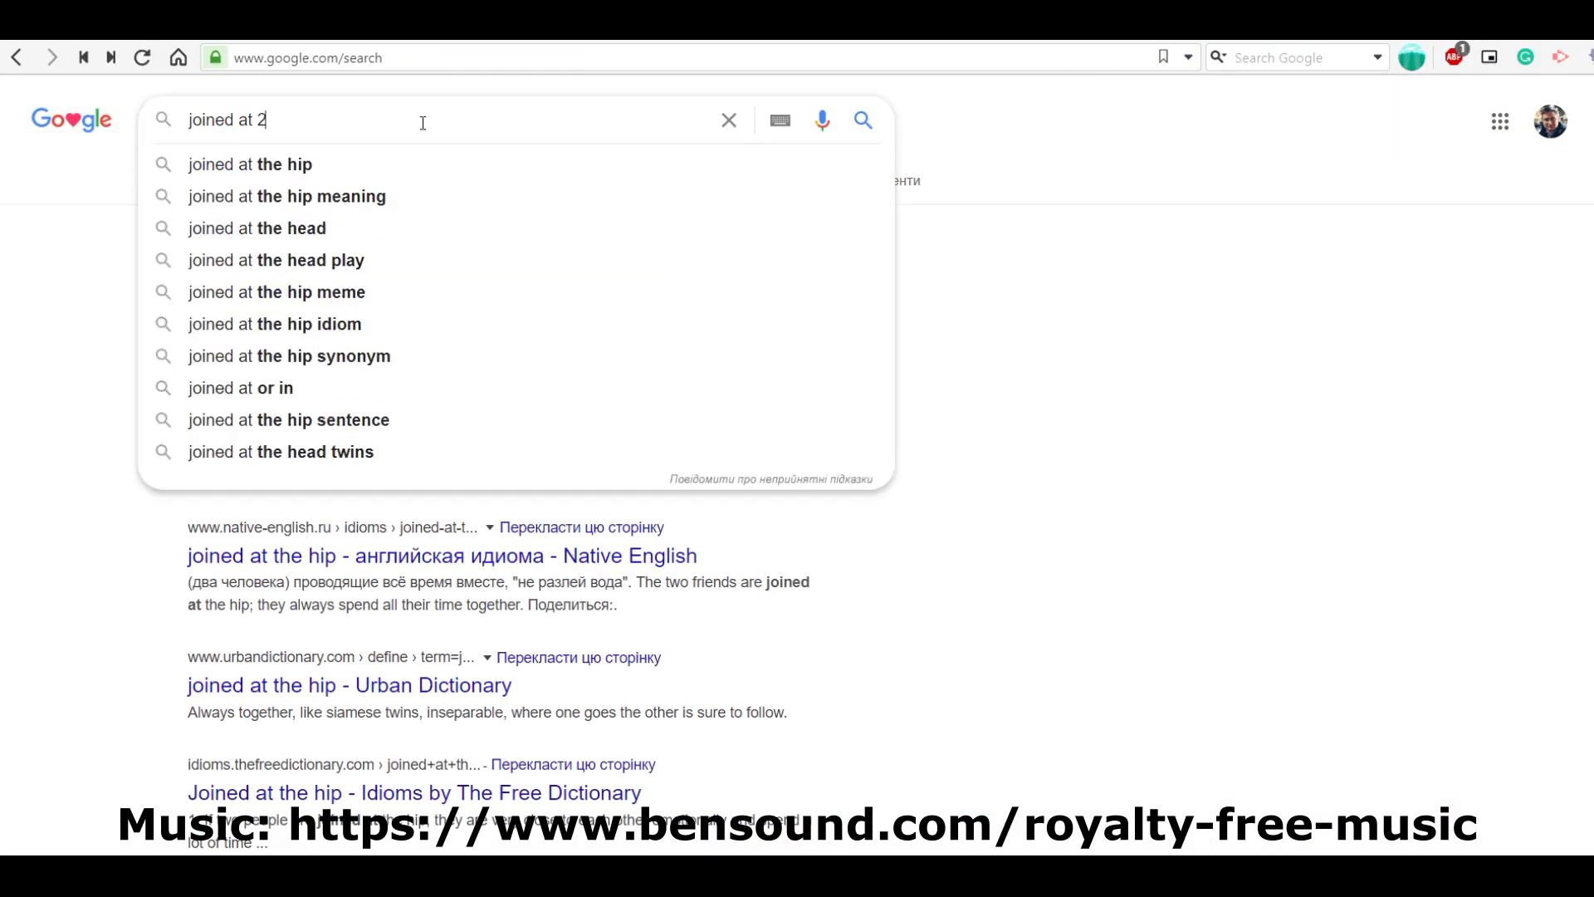
type("019")
key("Return")
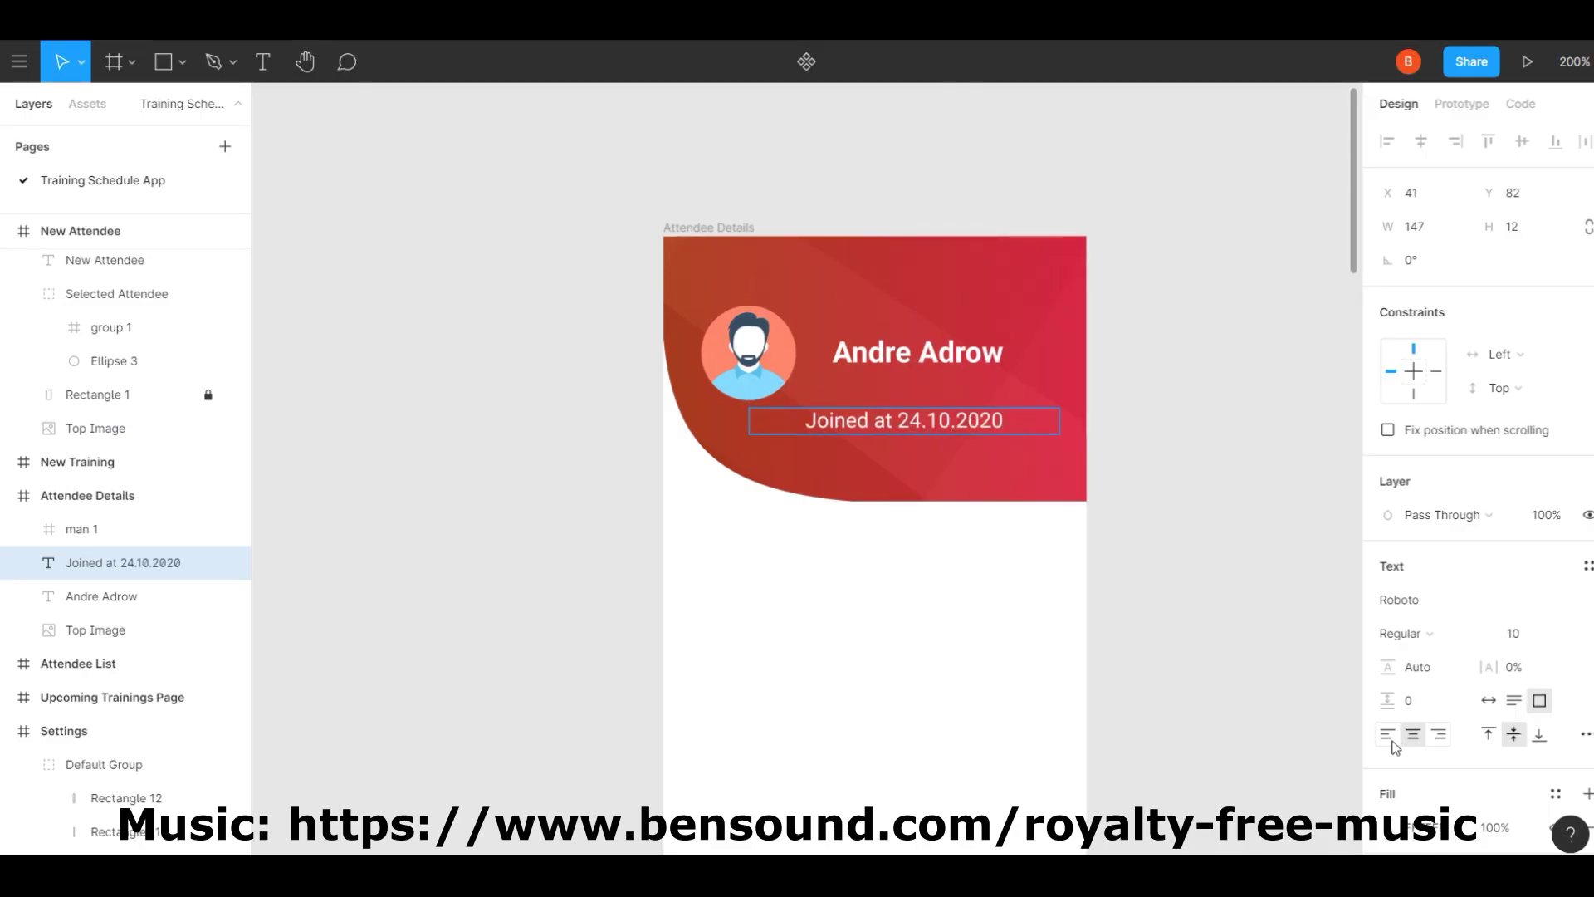
scroll(1242, 473, "up", 3)
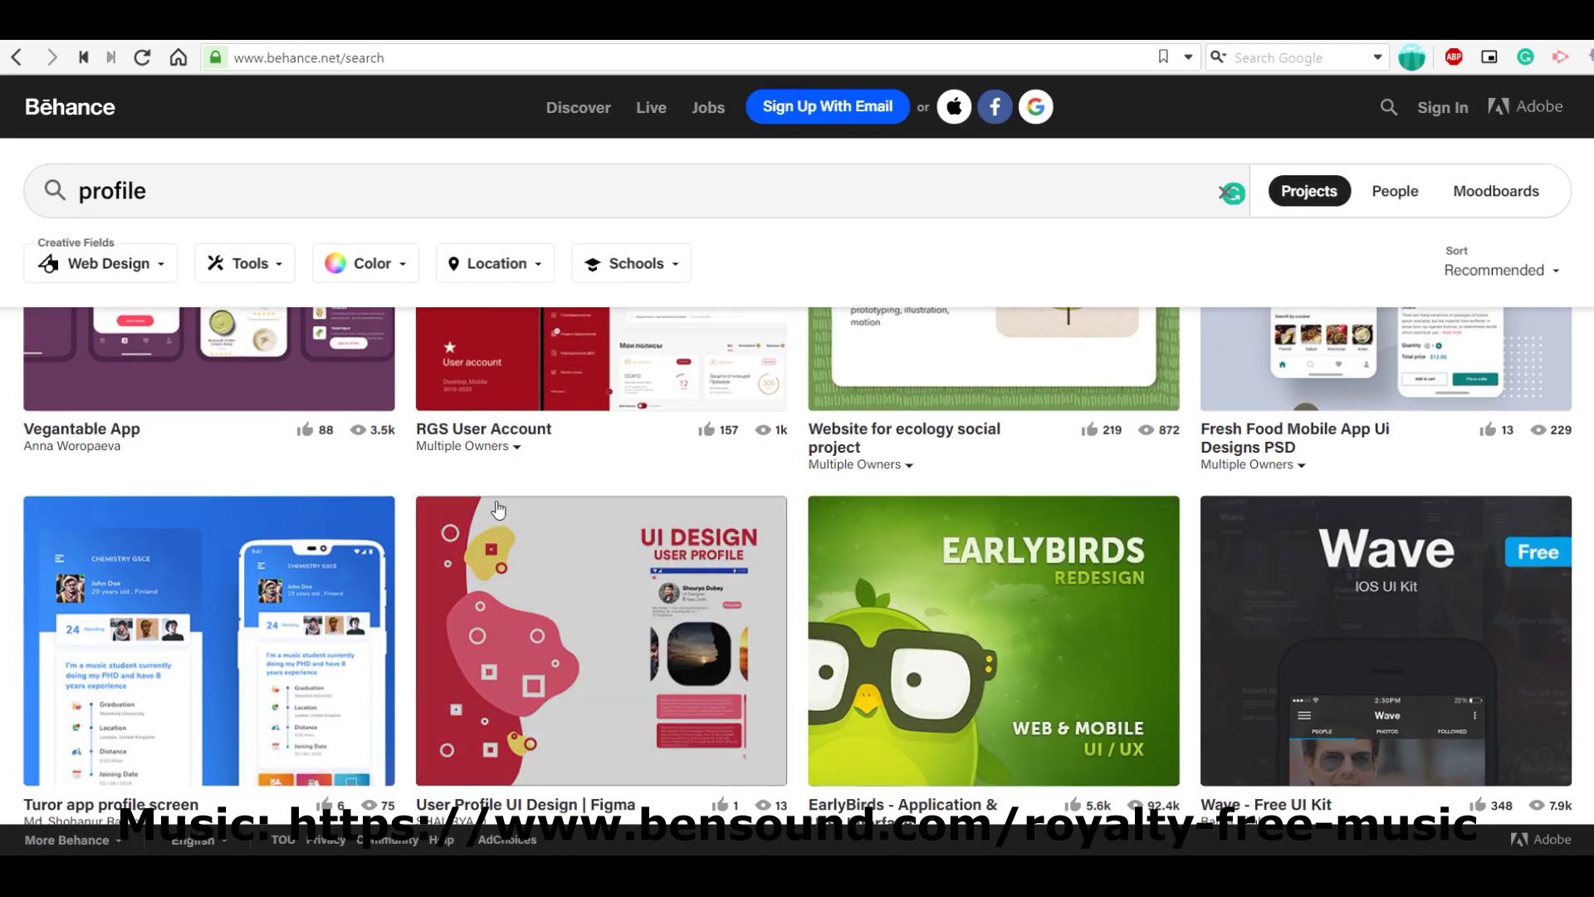
scroll(499, 509, "up", 4)
scroll(499, 509, "down", 10)
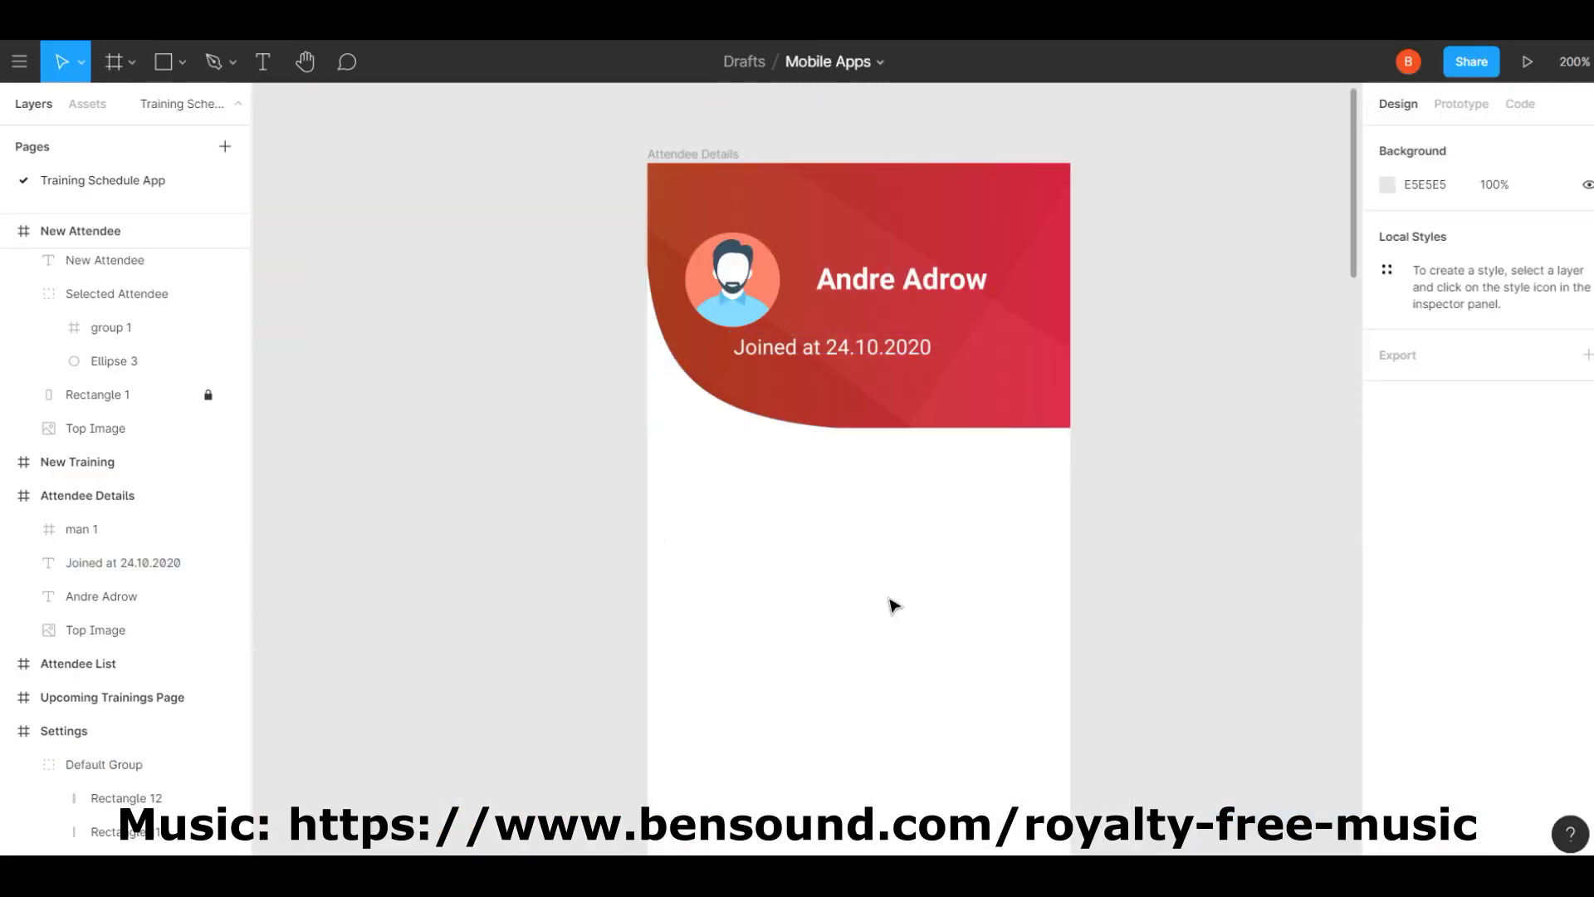
scroll(893, 604, "down", 2)
scroll(893, 604, "left", 2)
Draw a 20×20 circle below the header, filled with the header's red.
key("o")
mouse_move(787, 378)
left_mouse_down()
mouse_move(827, 415)
mouse_move(828, 473)
left_mouse_up()
scroll(830, 416, "right", 2)
scroll(830, 415, "up", 1)
key("i")
left_click(829, 328)
Add a small 10×10 circle filled with white.
key("Escape")
key("o")
key("i")
left_click(955, 560)
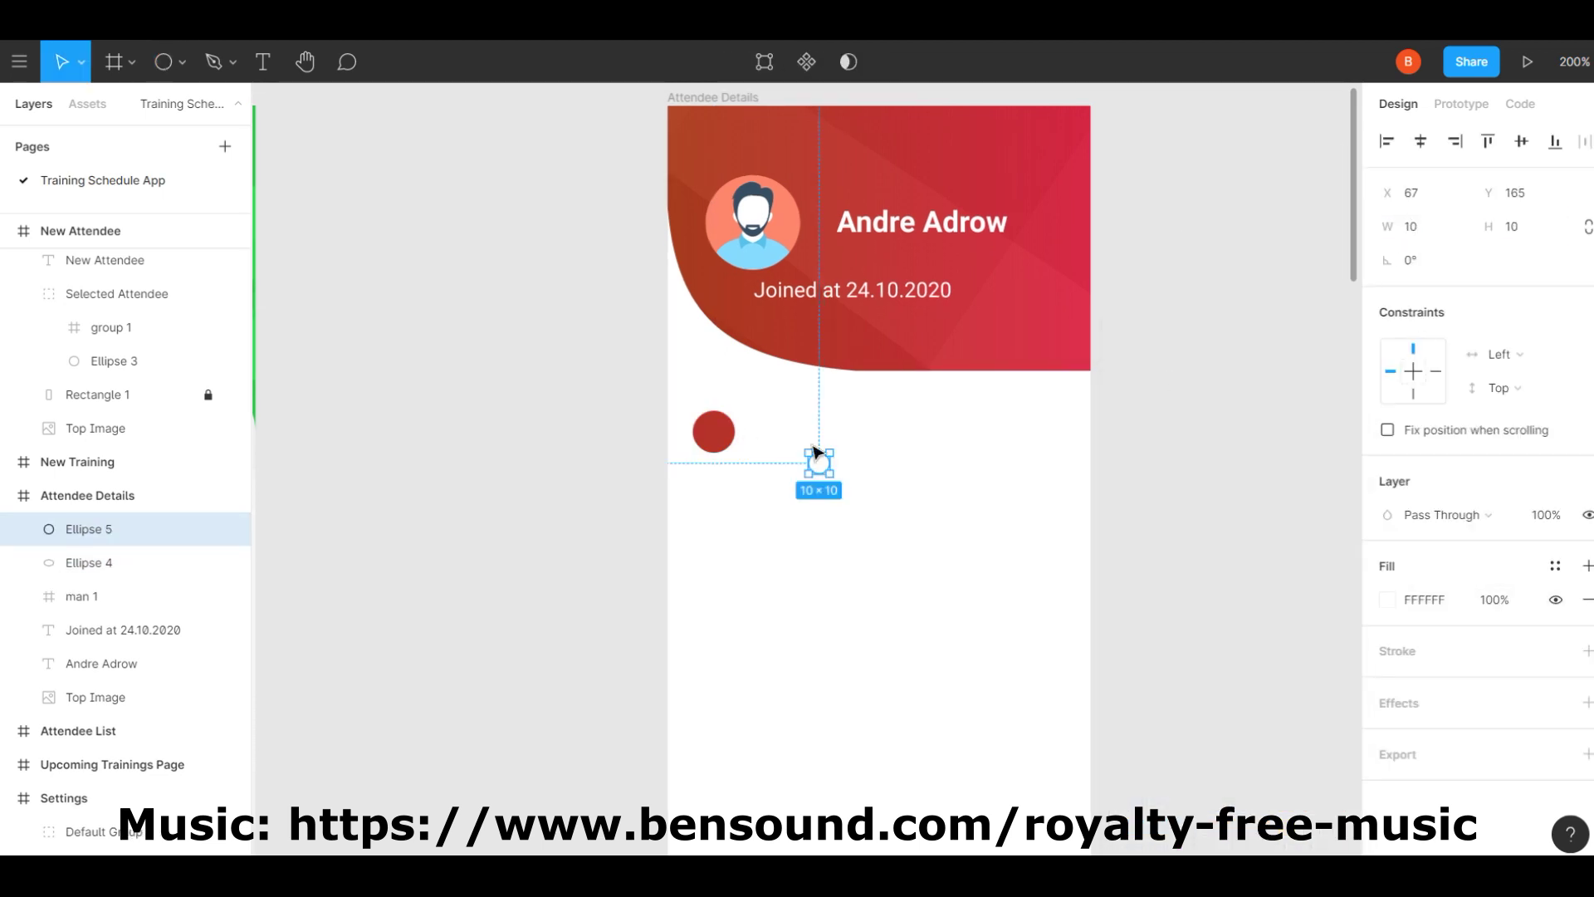
Rename the circle group to Training Point and group the avatar, name and date.
double_click(87, 529)
type("Training Point")
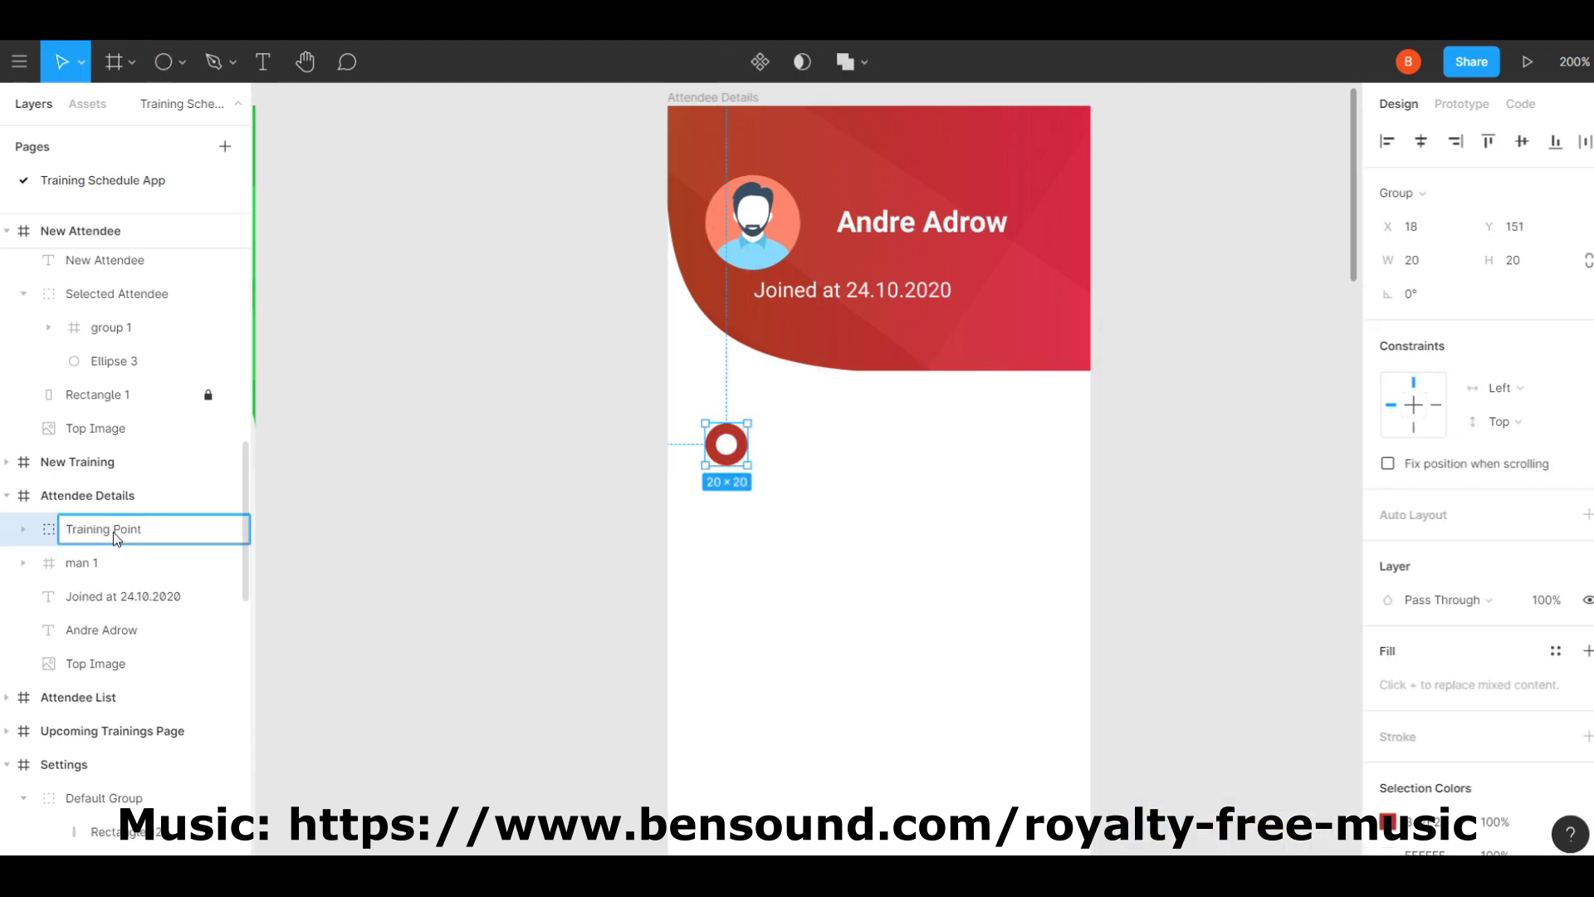
left_click(83, 562)
left_click(101, 629, "shift")
key("ctrl+g")
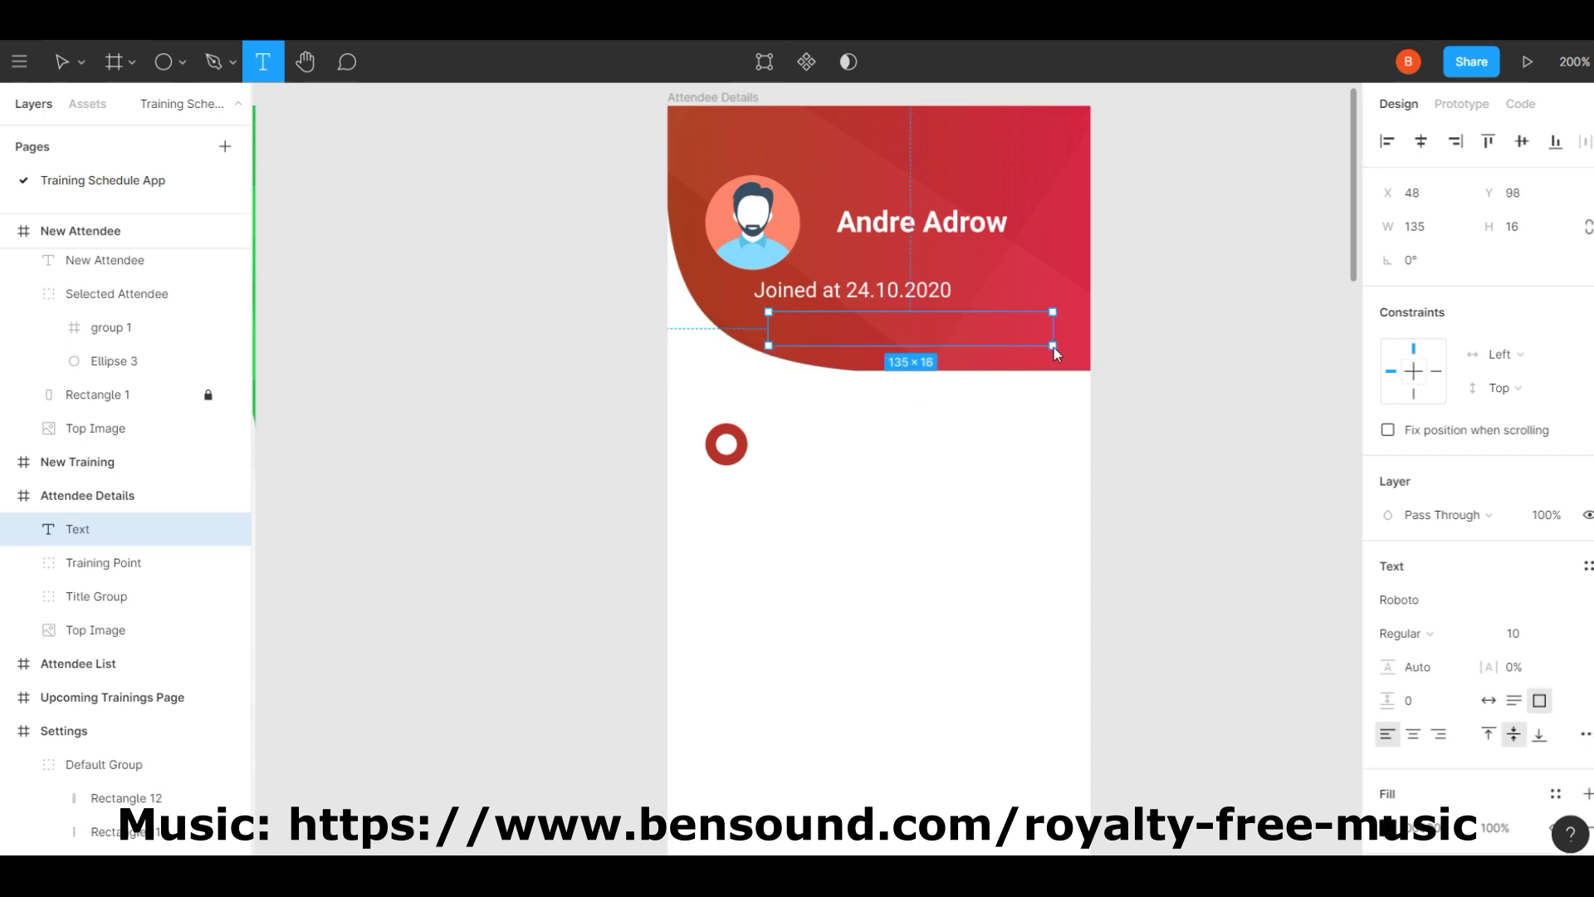
Make the phone number text white and shift it right in the header.
left_click(1390, 827)
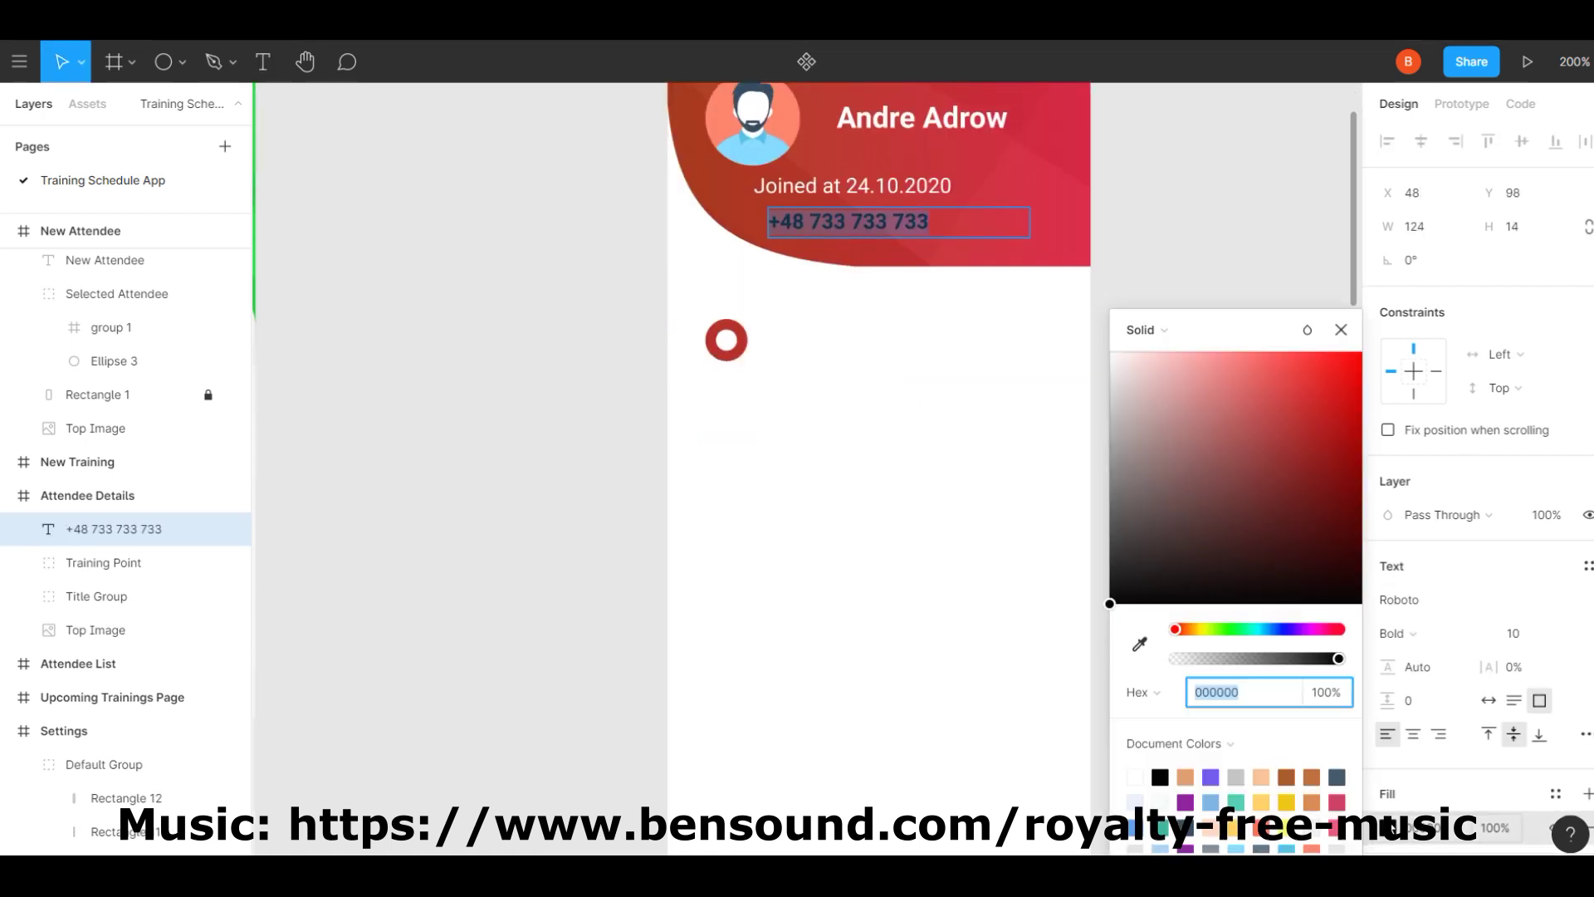
left_click(1117, 348)
left_click_drag(876, 366, 947, 370)
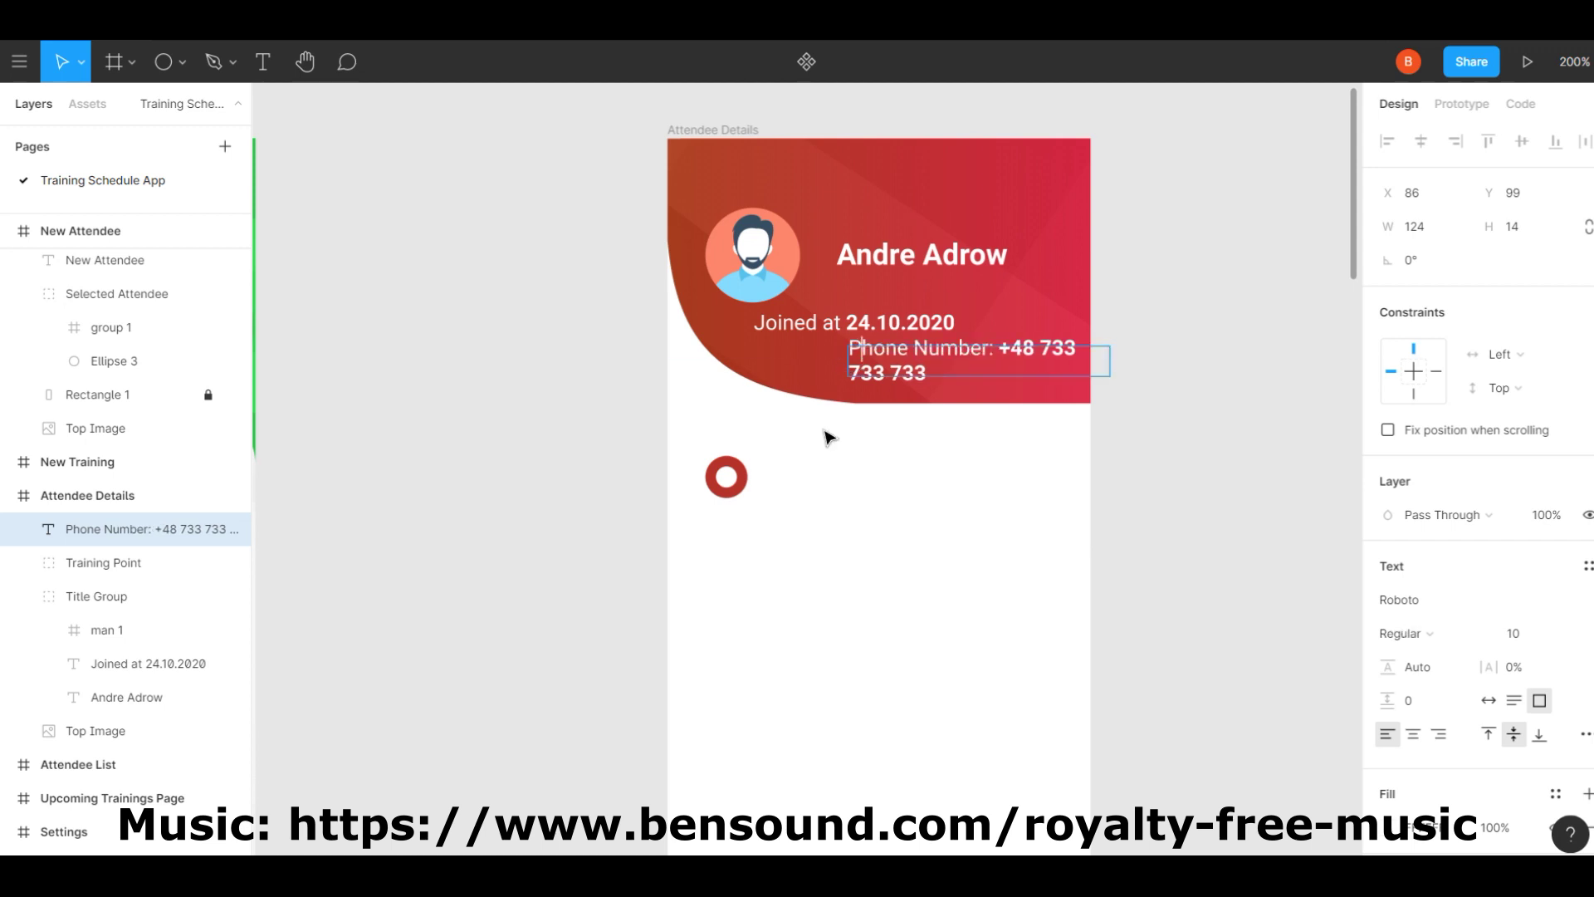
scroll(1071, 496, "up", 1)
Add a Todo note beside the header questioning its complexity.
key("t")
left_click_drag(1101, 322, 1271, 433)
type("To")
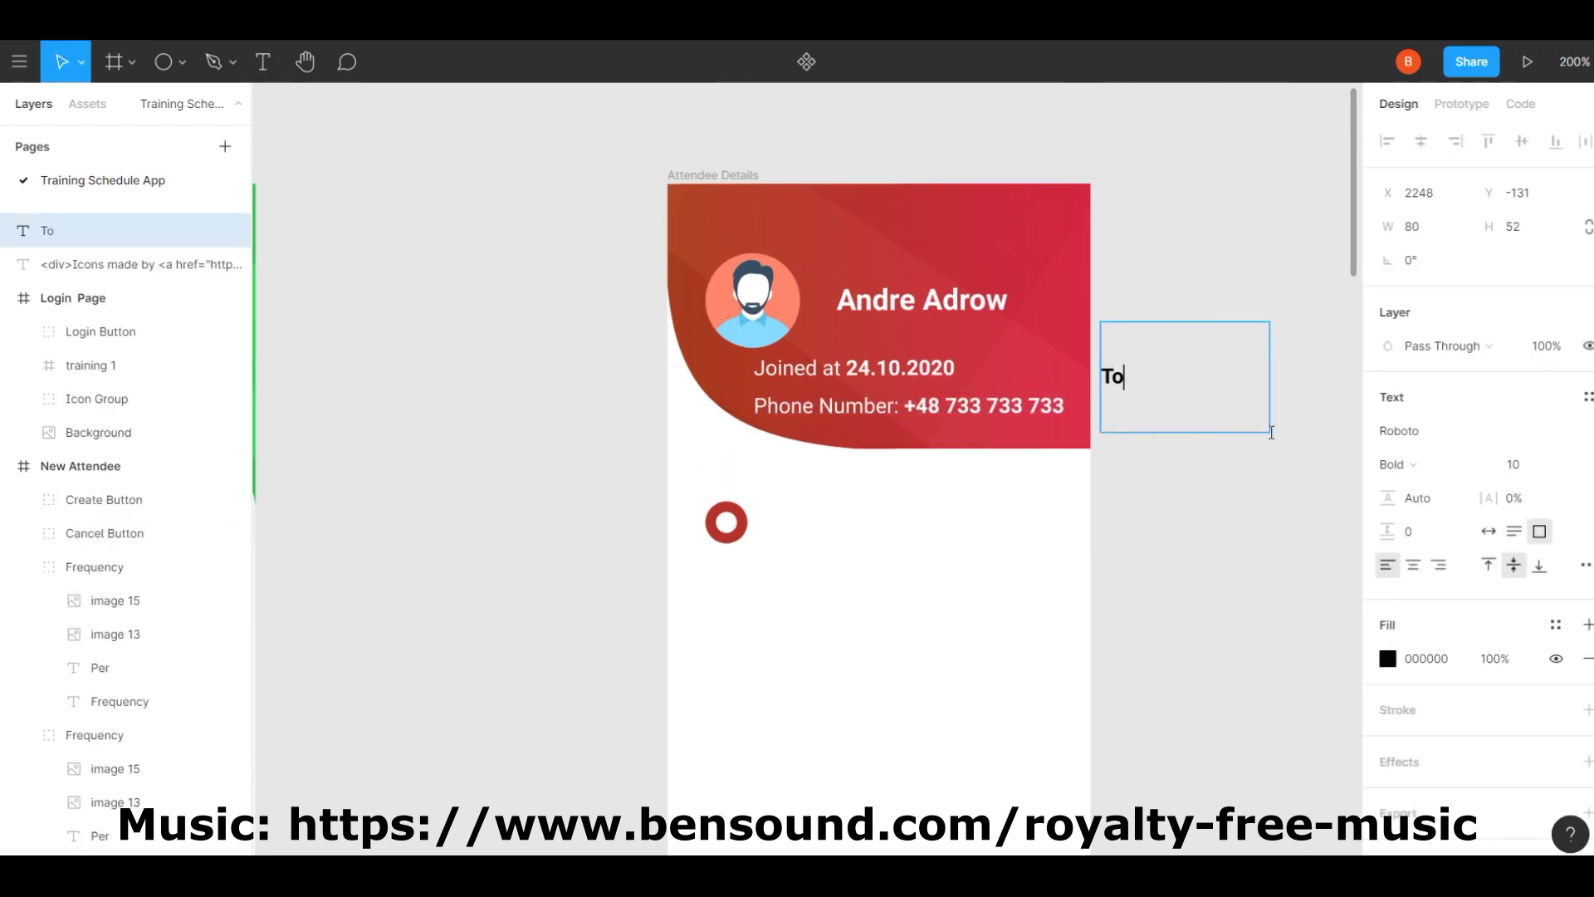
scroll(1200, 377, "right", 4)
scroll(1201, 377, "down", 1)
key("Escape")
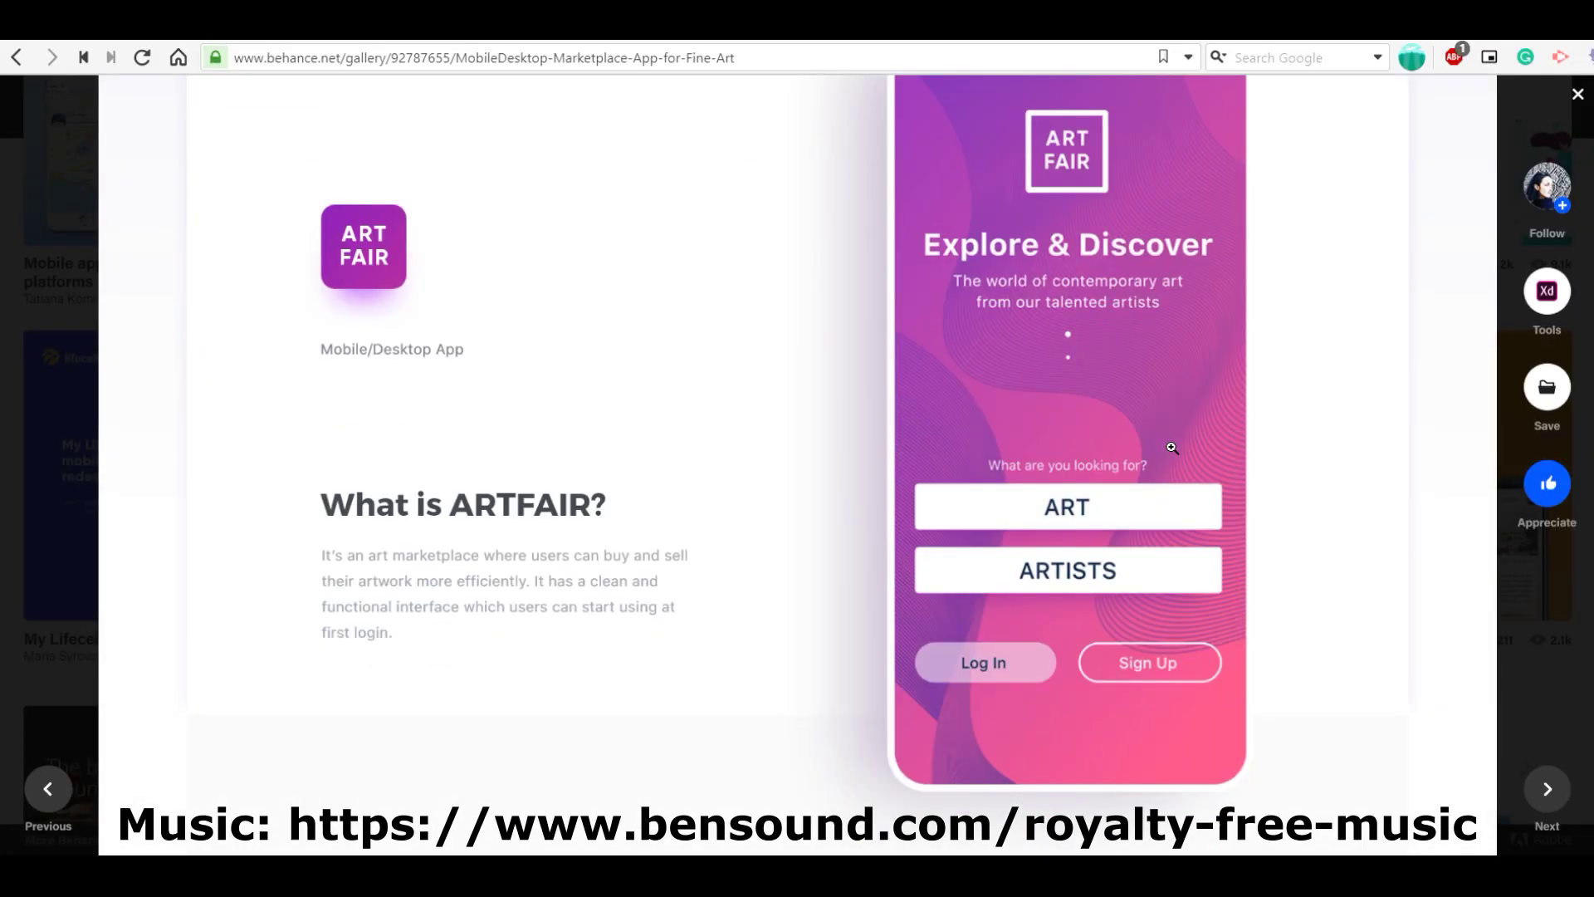
scroll(1582, 106, "down", 10)
left_click(1578, 95)
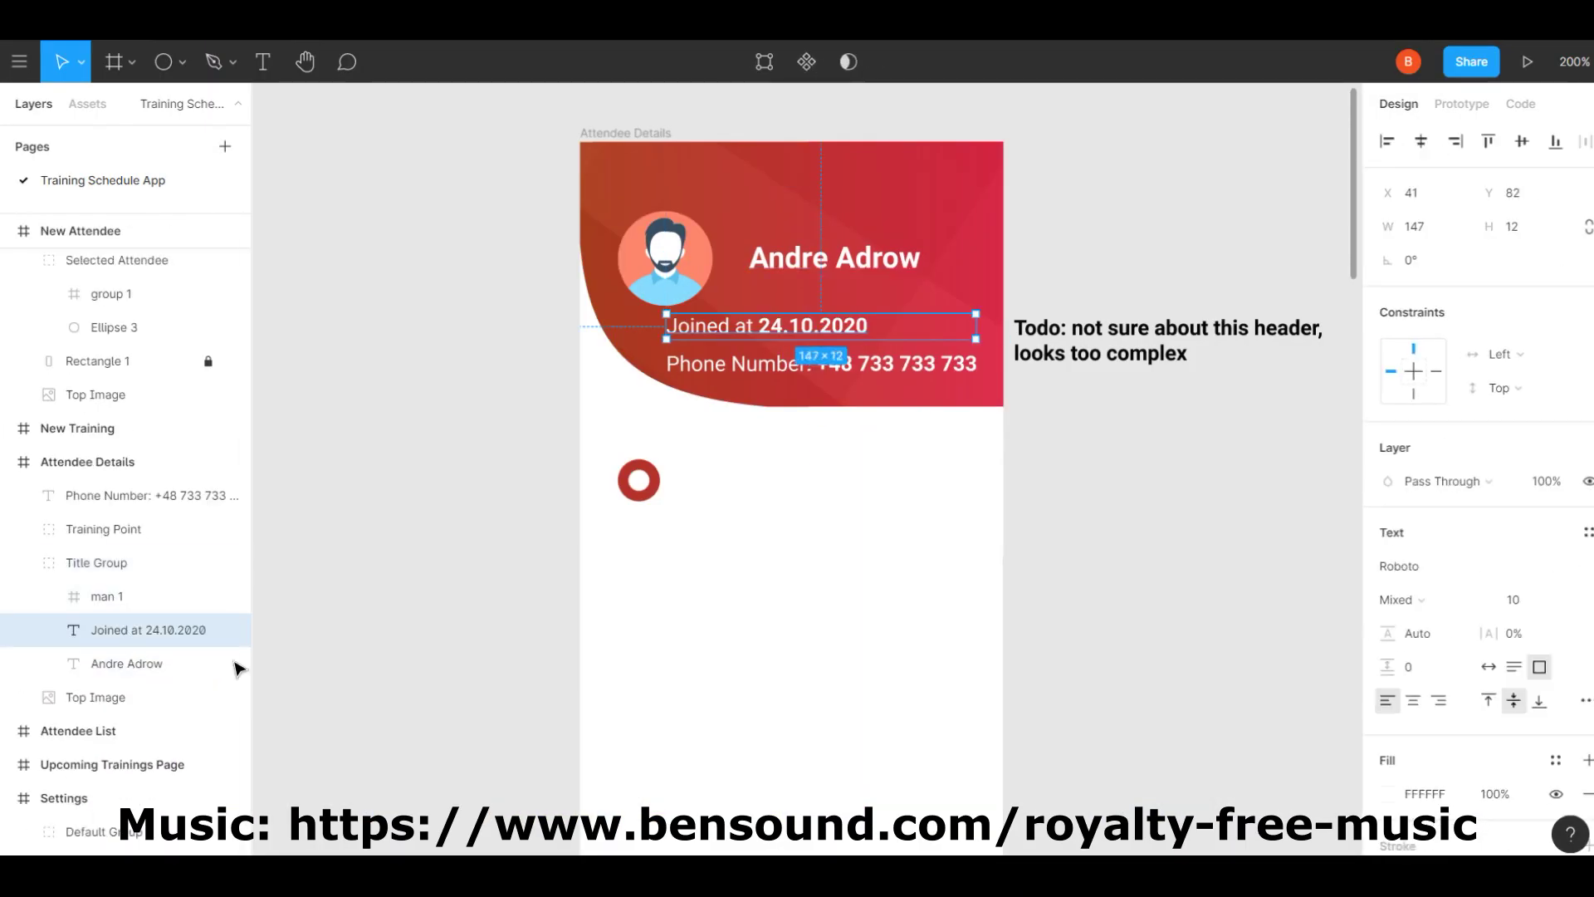
Move Title Group onto the red header without the date text, and lock the header image.
right_click(146, 629)
left_click(316, 585)
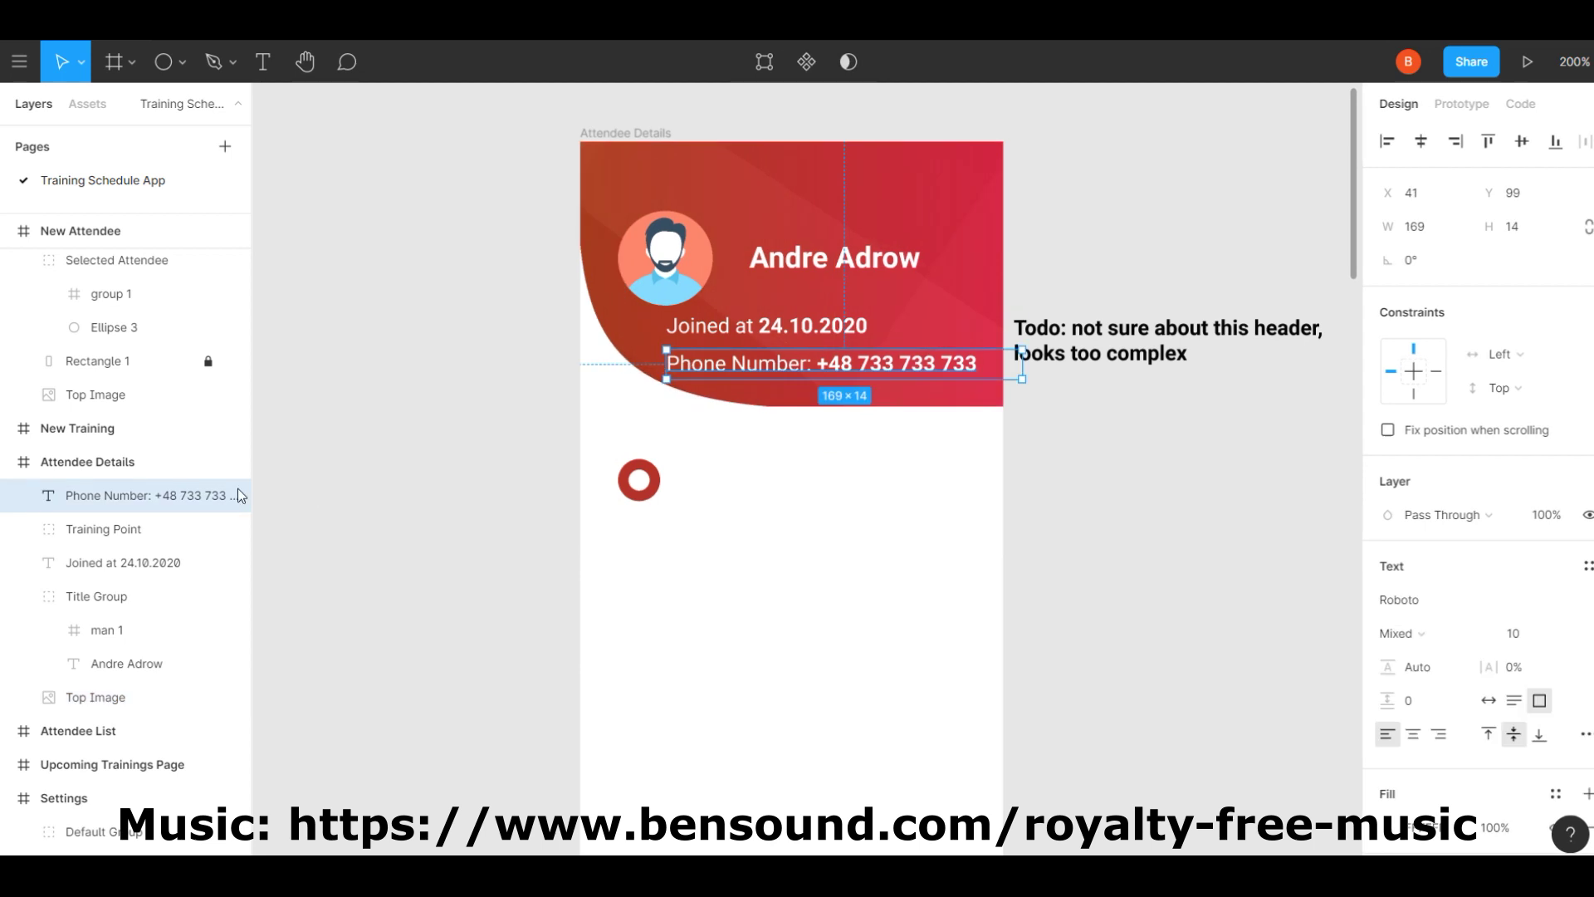
left_click_drag(646, 323, 739, 378)
left_click(797, 462)
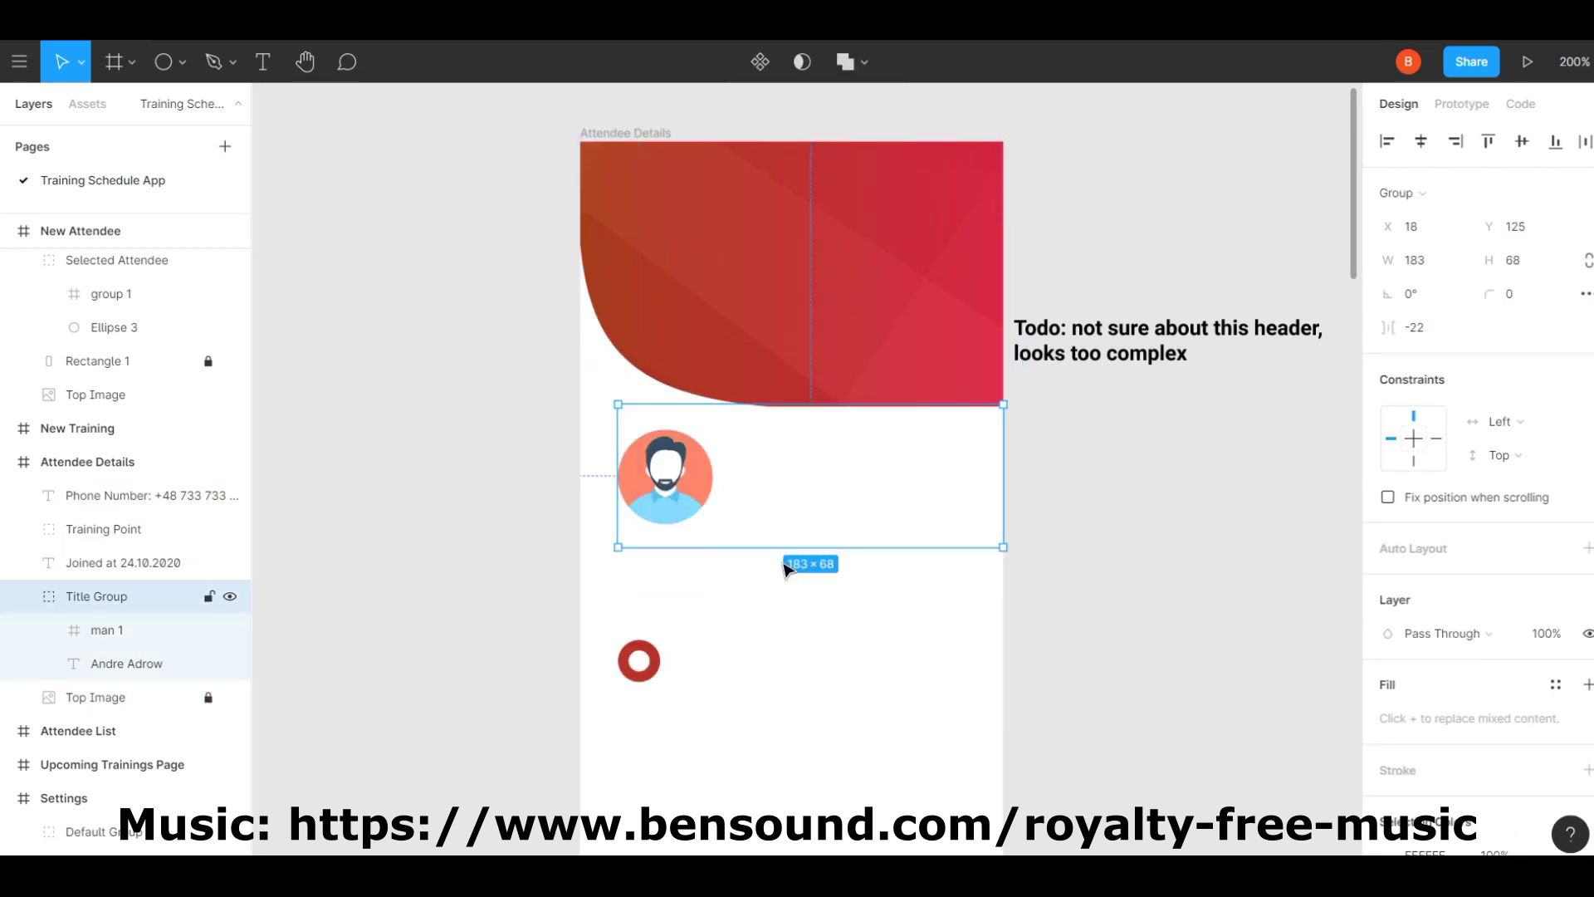
left_click_drag(797, 463, 804, 301)
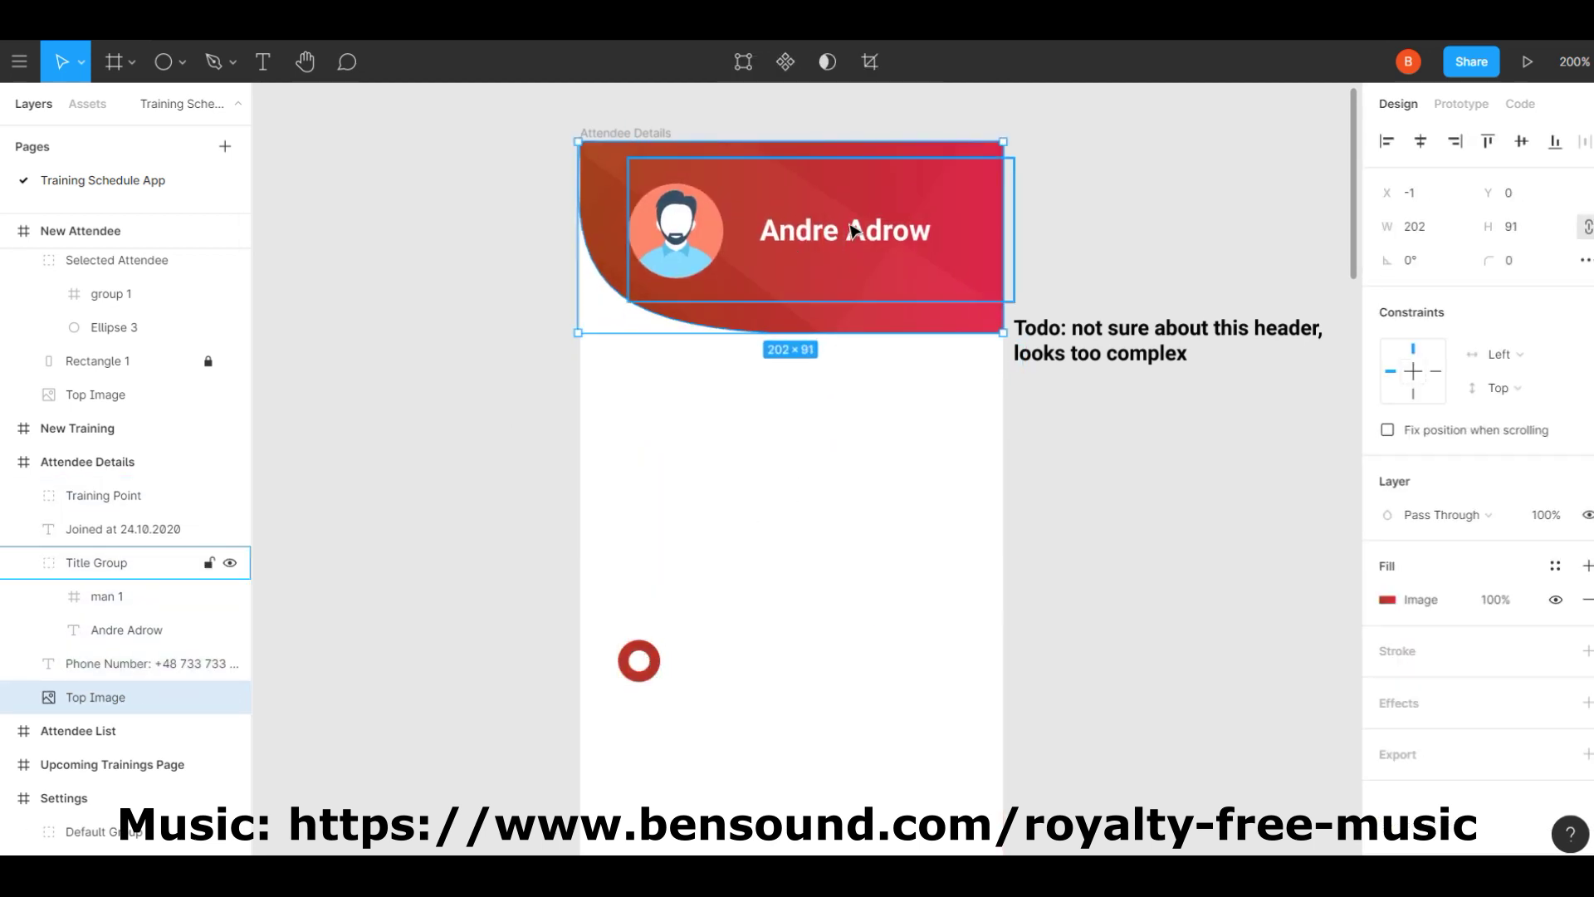
key("ctrl+shift+l")
left_click_drag(900, 237, 908, 257)
Recolour the date and phone lines black and place them just below the header.
left_click_drag(709, 488, 988, 598)
left_click(1387, 645)
left_click_drag(772, 482, 773, 453)
Reword the Todo note and place the 15×85 green timeline-dots image below the lines.
double_click(1283, 328)
key("BackSpace")
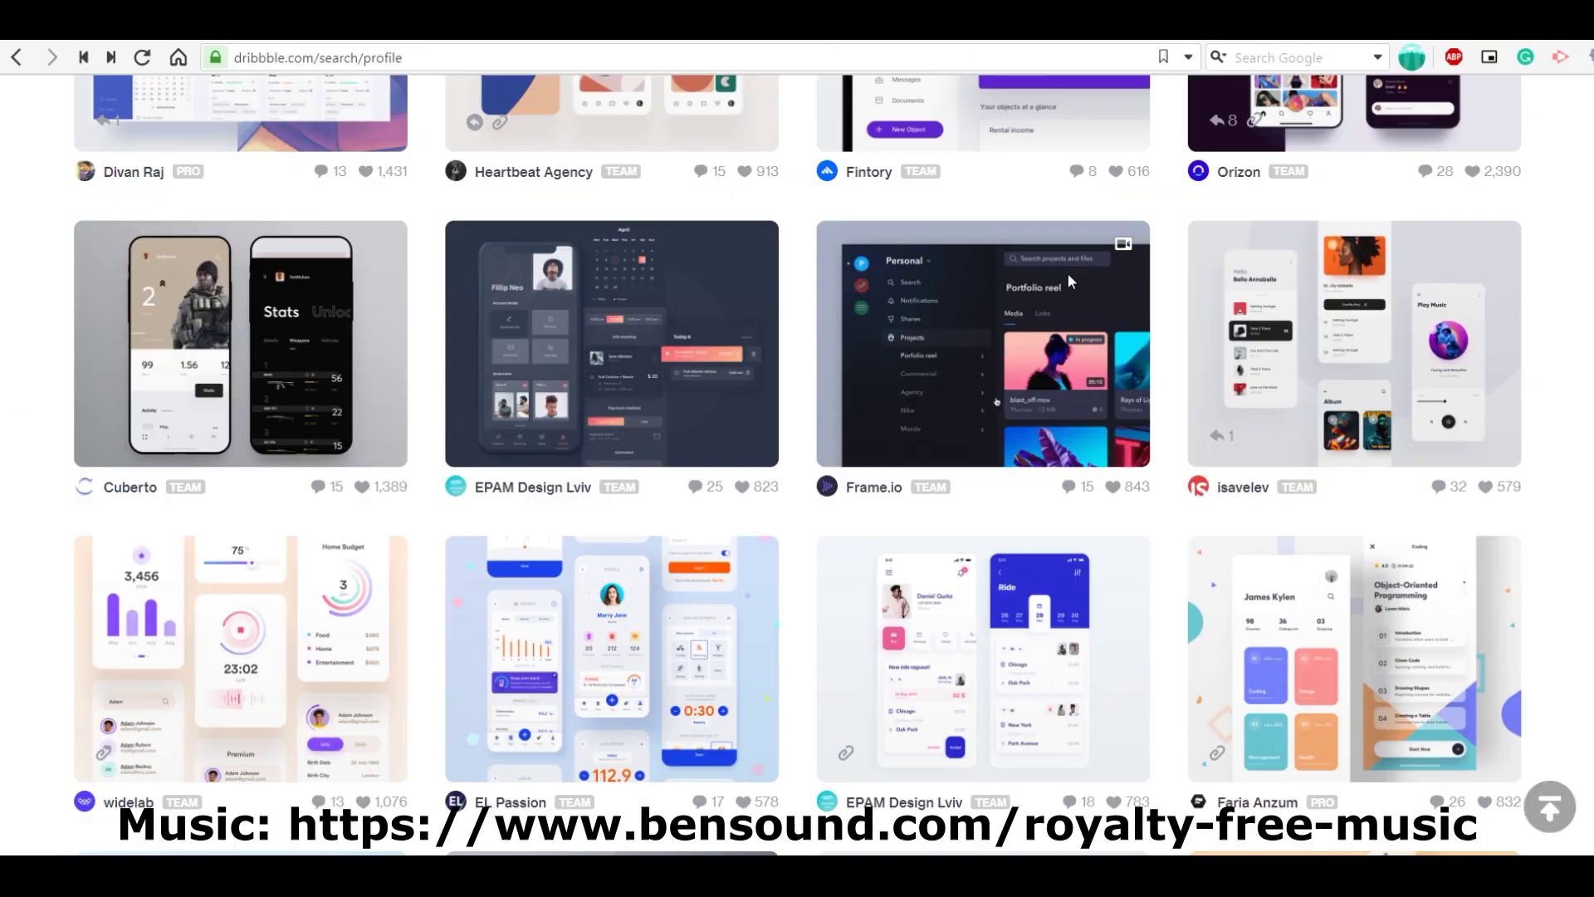
left_click(1068, 273)
scroll(1253, 545, "down", 2)
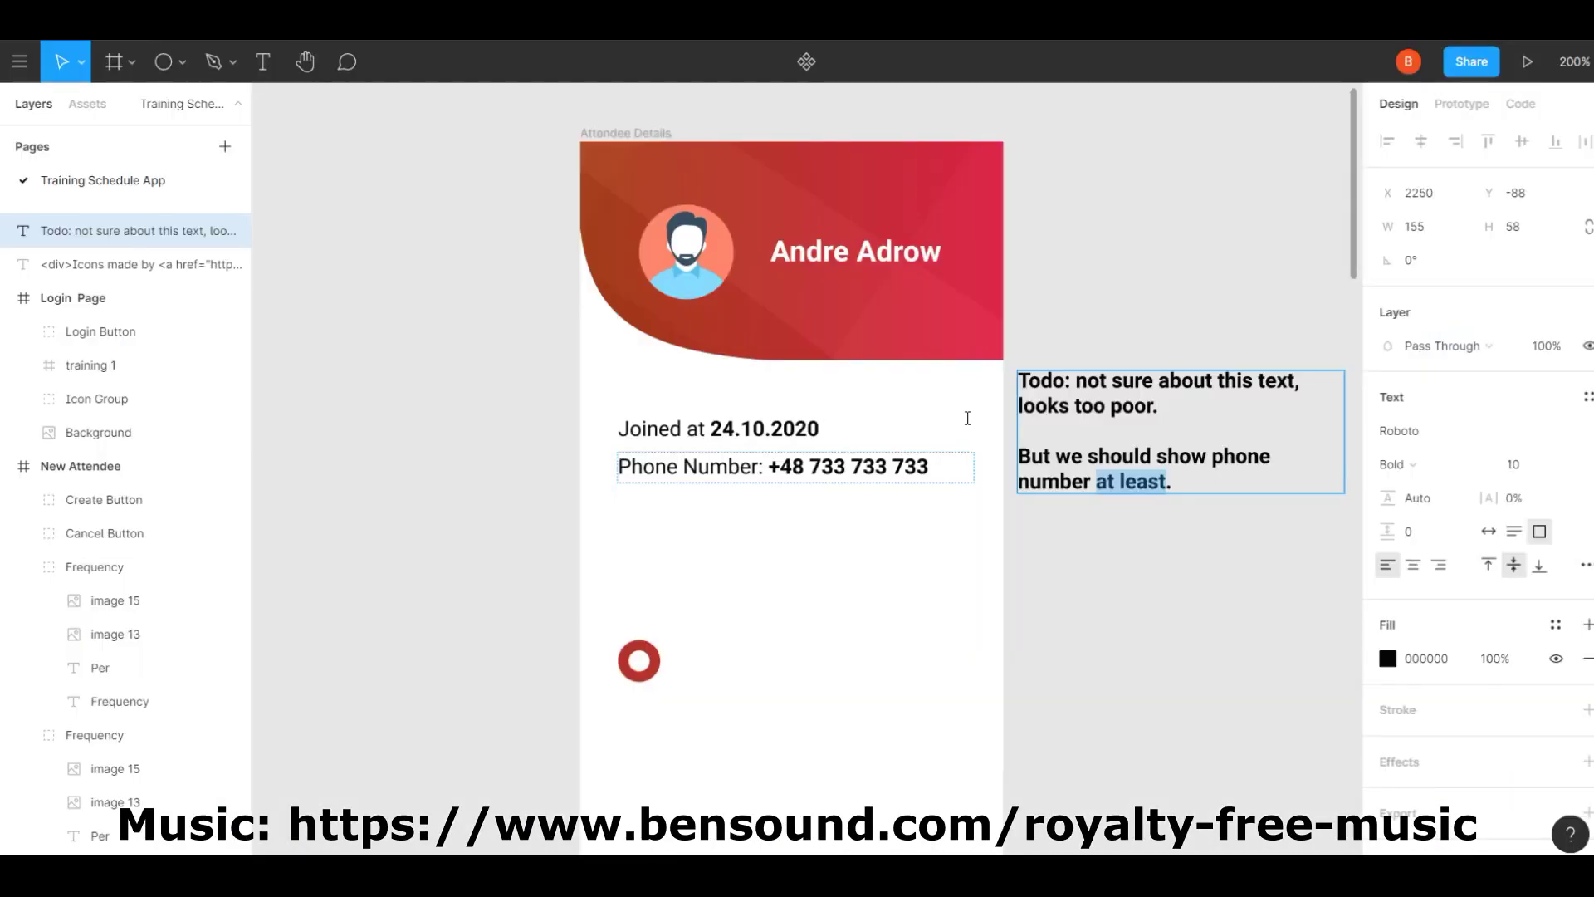
scroll(882, 463, "left", 10)
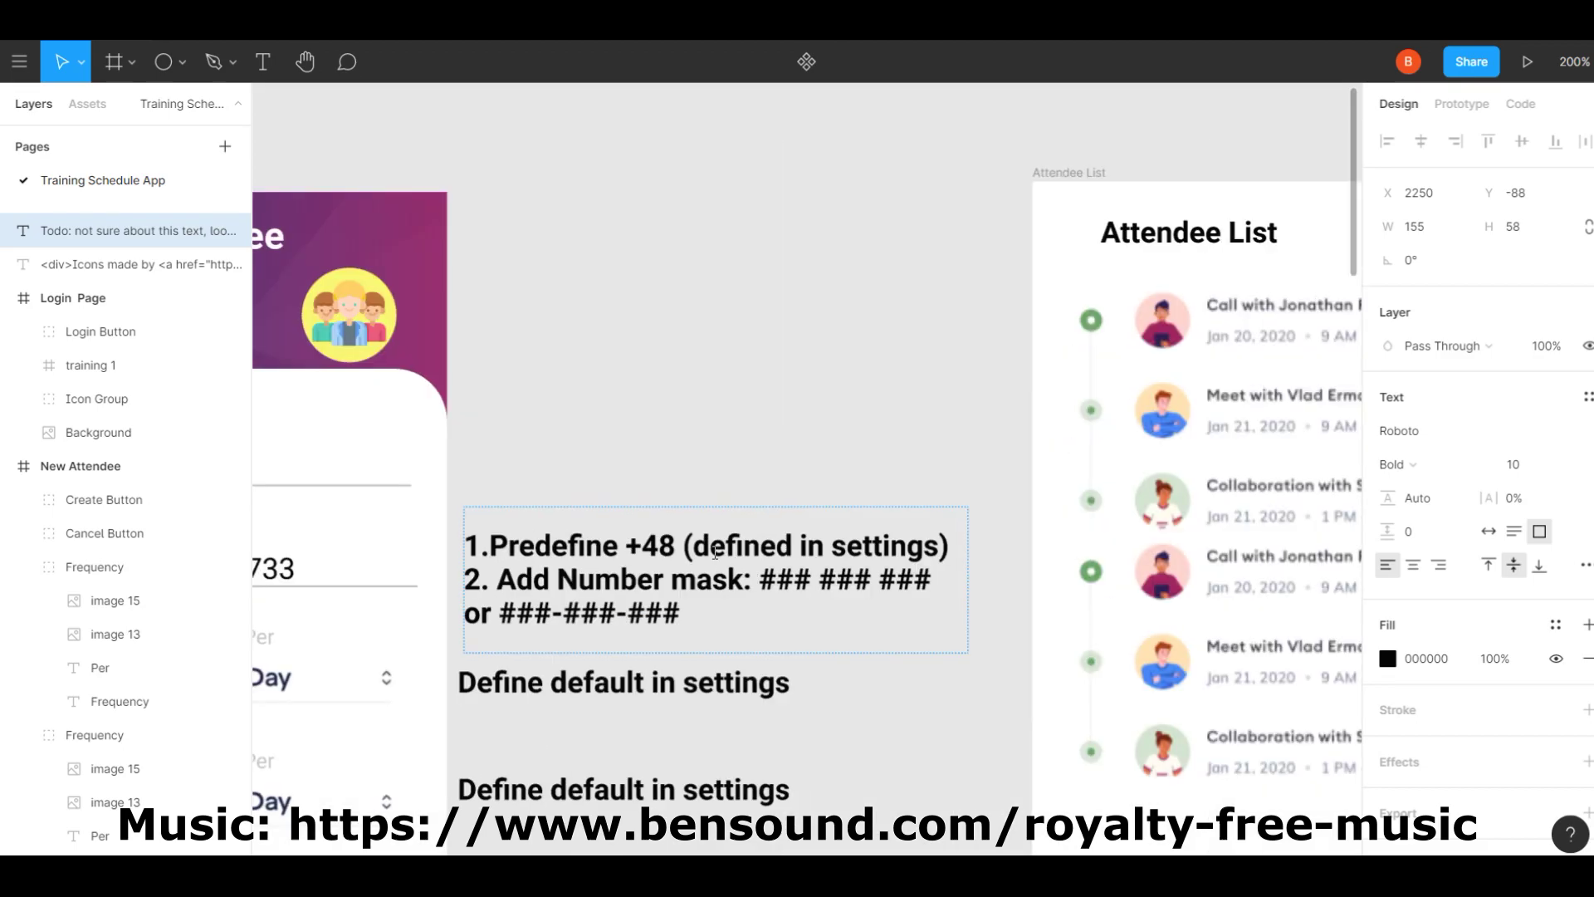
scroll(716, 561, "right", 10)
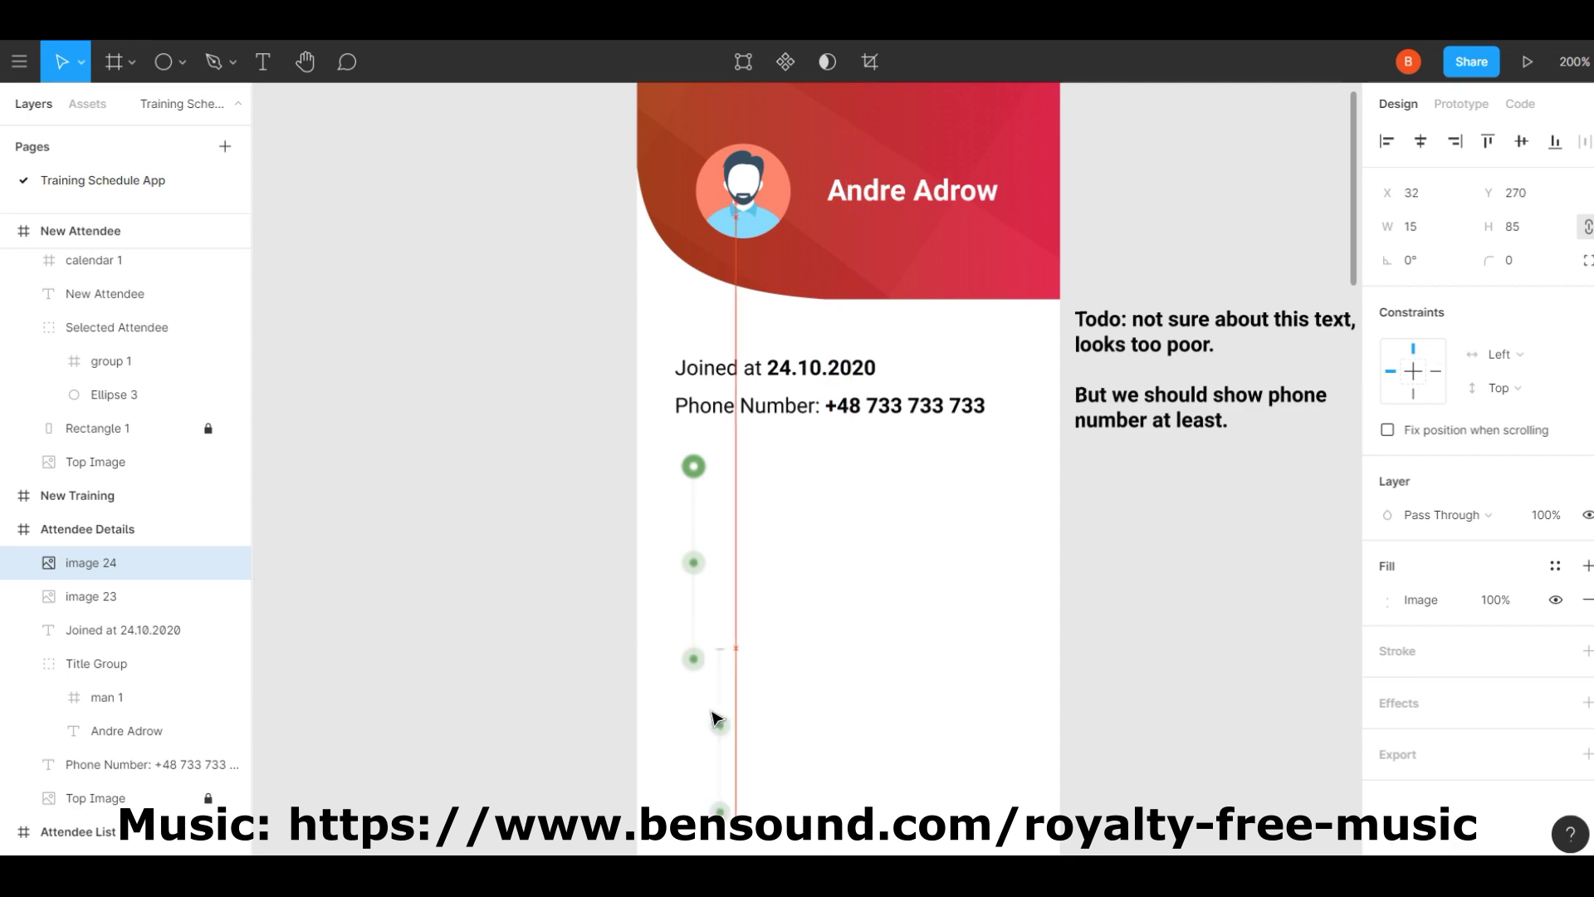
left_click_drag(716, 719, 751, 666)
scroll(751, 666, "down", 3)
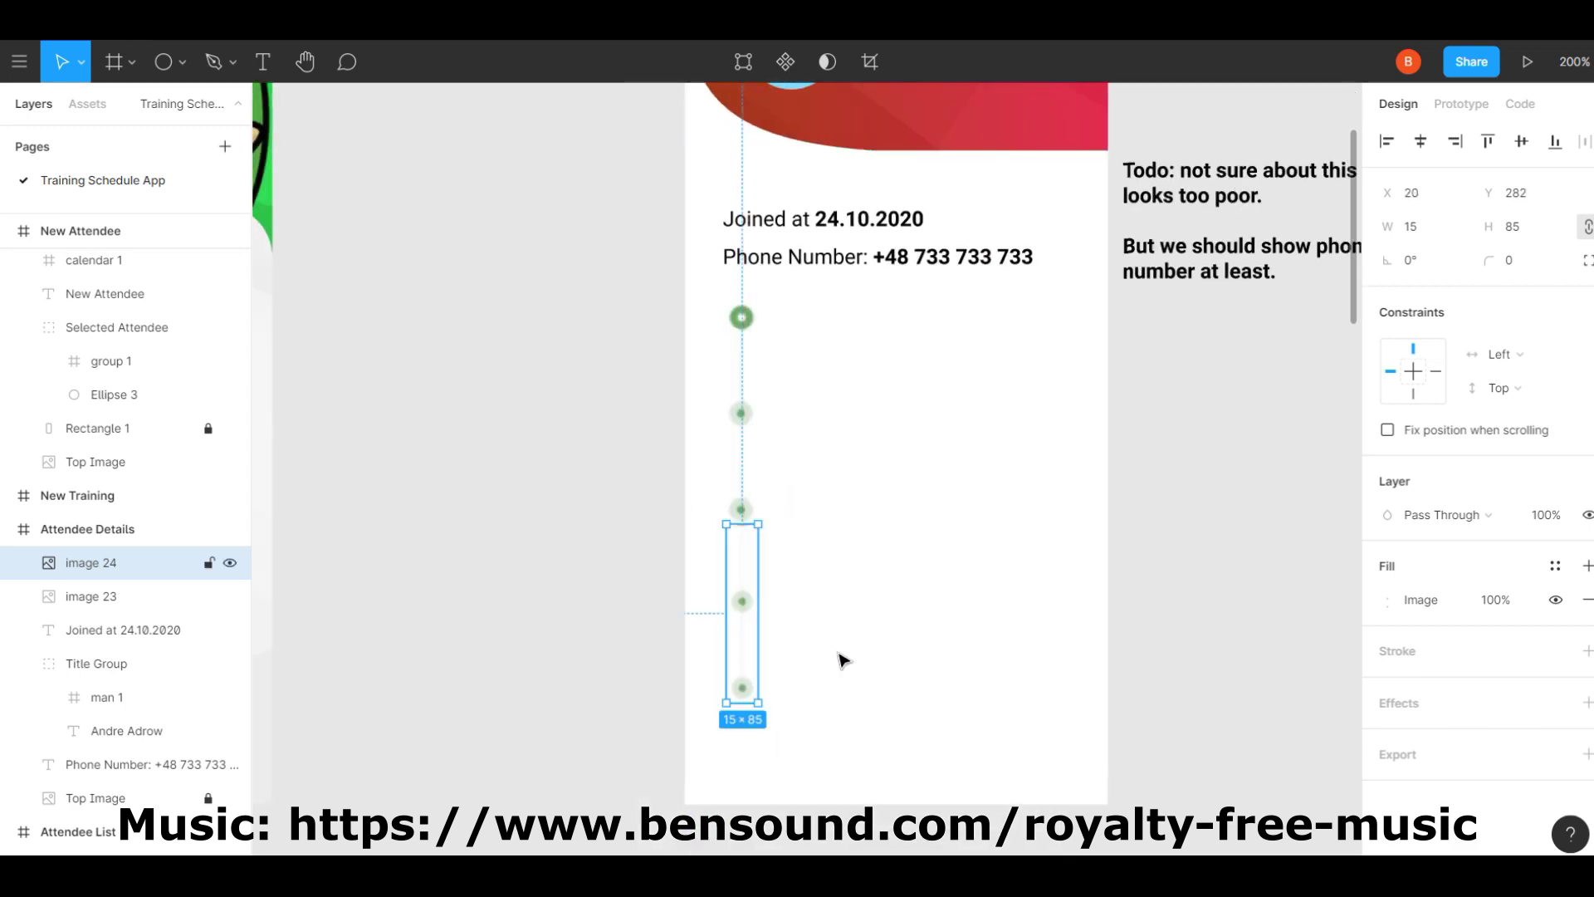
Paste a 15×15 calendar icon before the join date and grey out 'Joined at'.
left_click(854, 588)
scroll(854, 587, "up", 3)
scroll(847, 588, "down", 3)
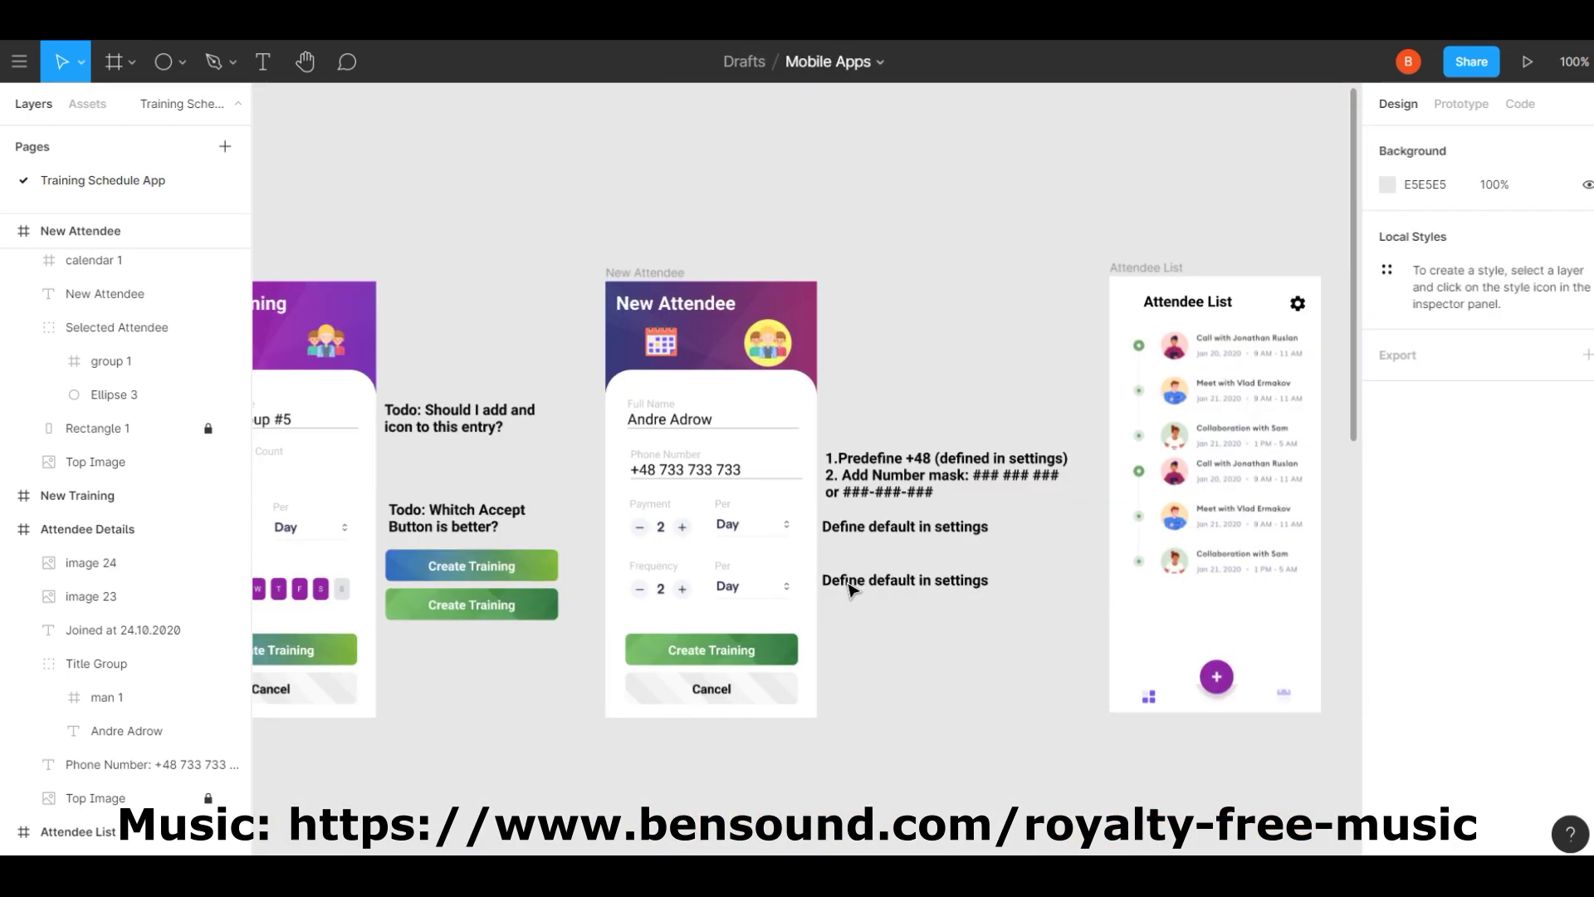
scroll(816, 359, "left", 2)
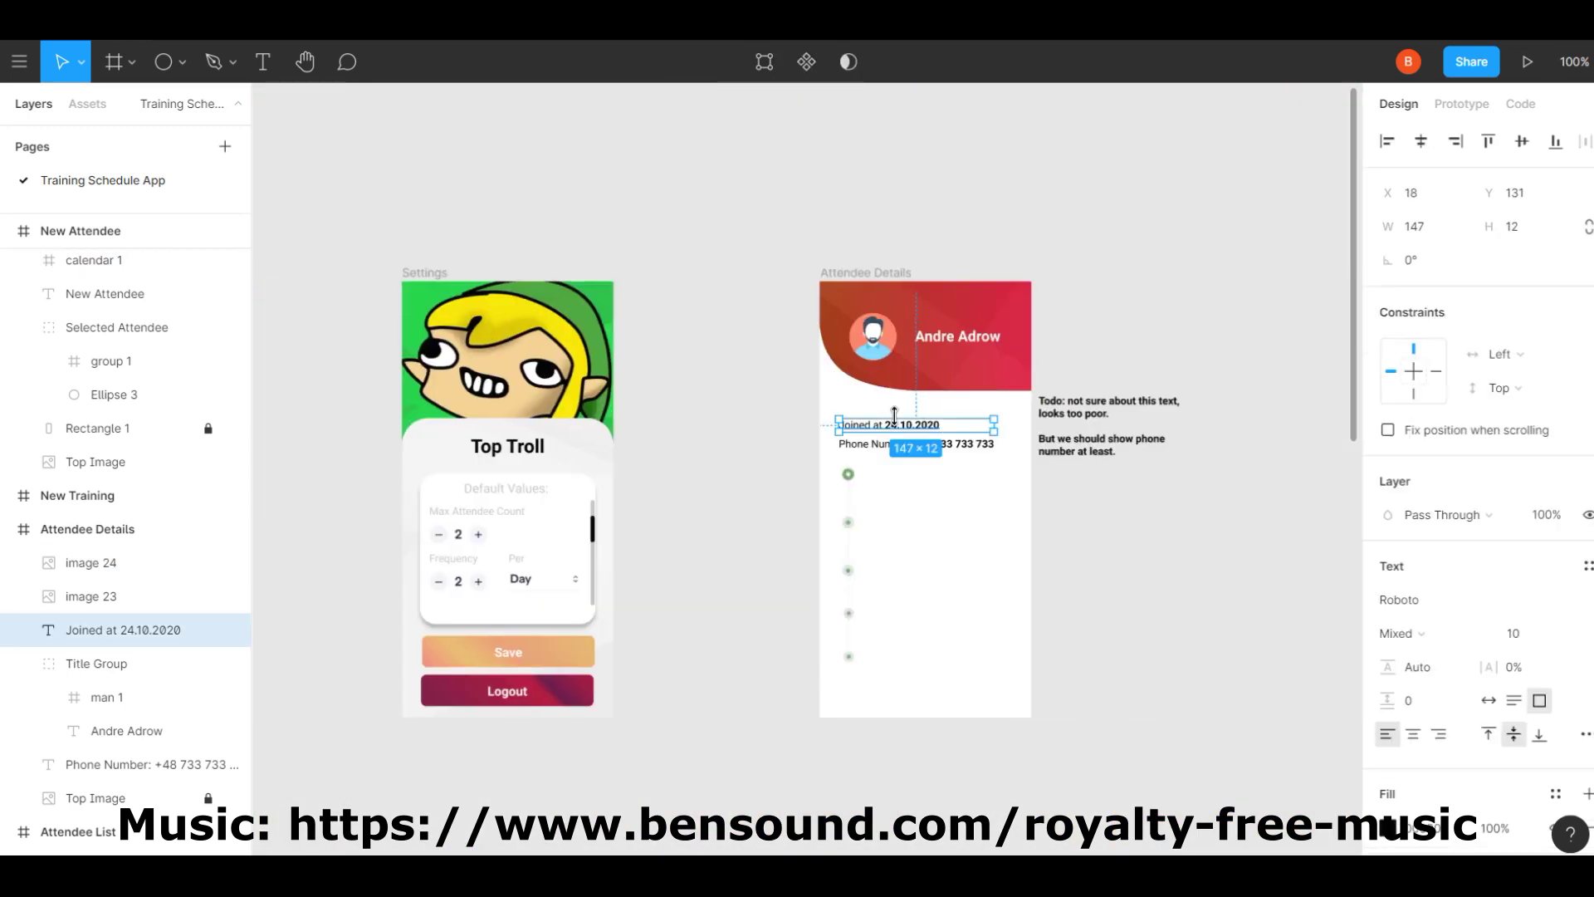
key("ctrl+v")
scroll(858, 435, "up", 5)
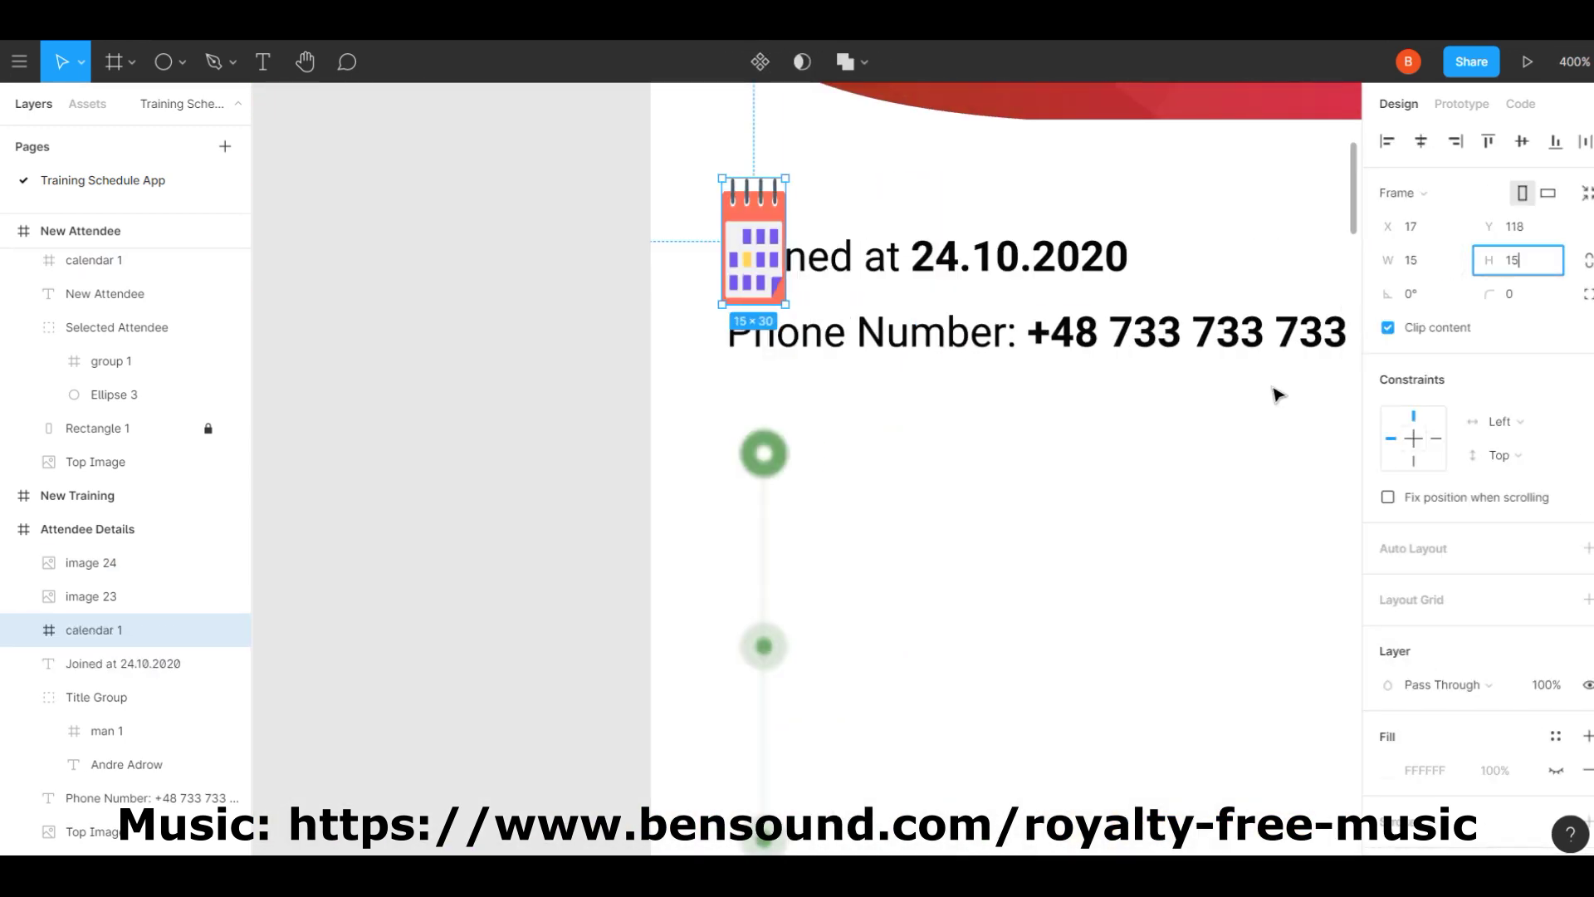
left_click(803, 288)
scroll(1011, 480, "right", 3)
scroll(1011, 480, "up", 2)
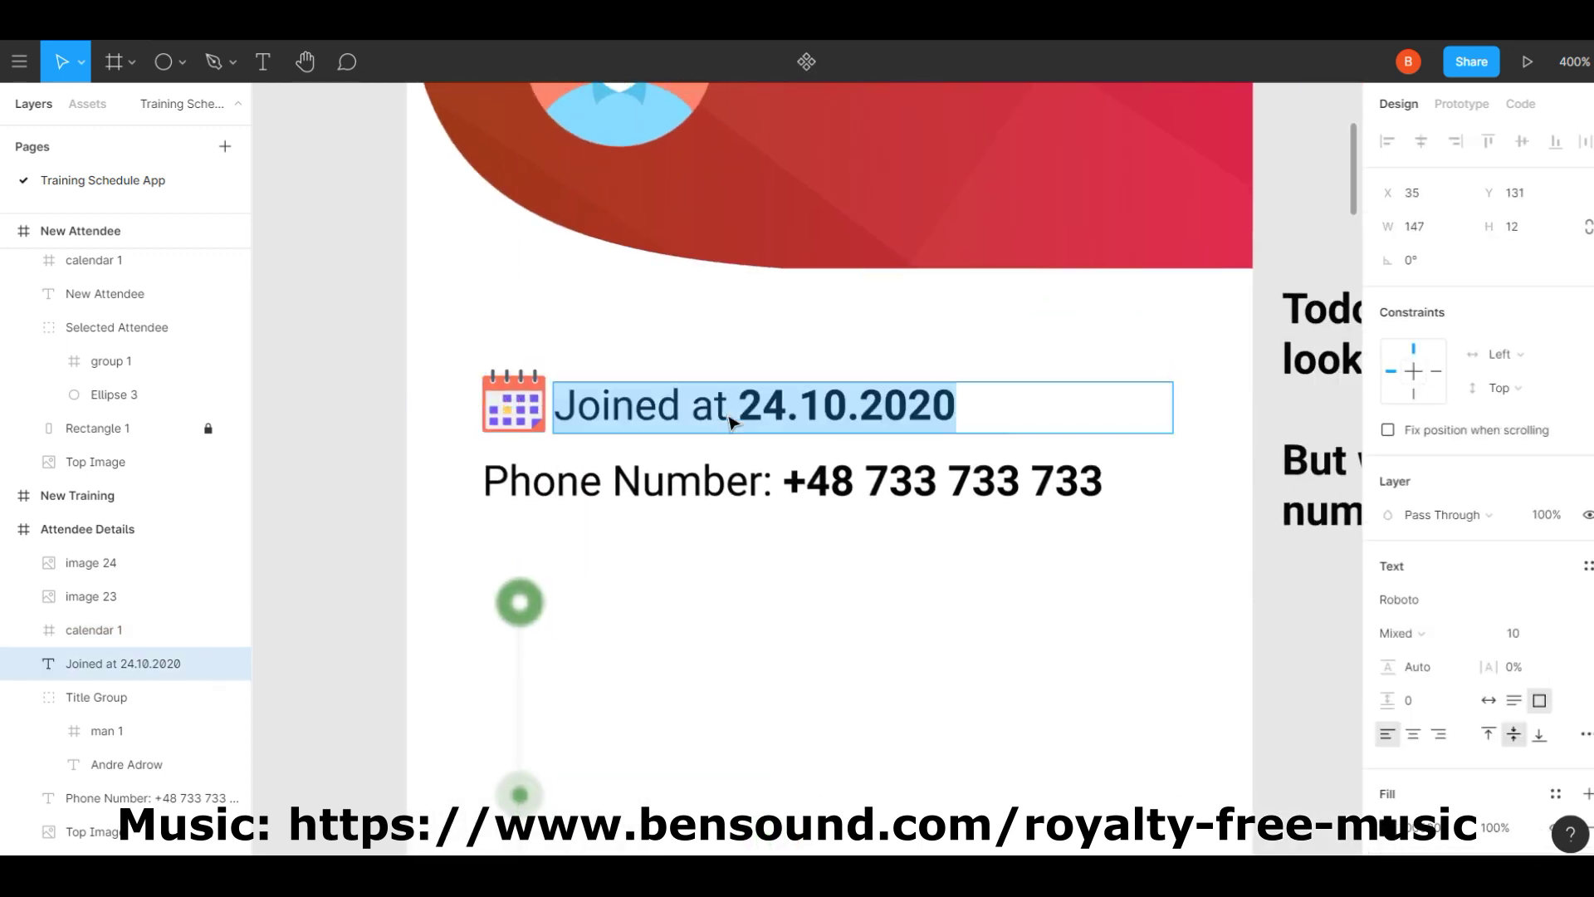
left_click(1387, 656)
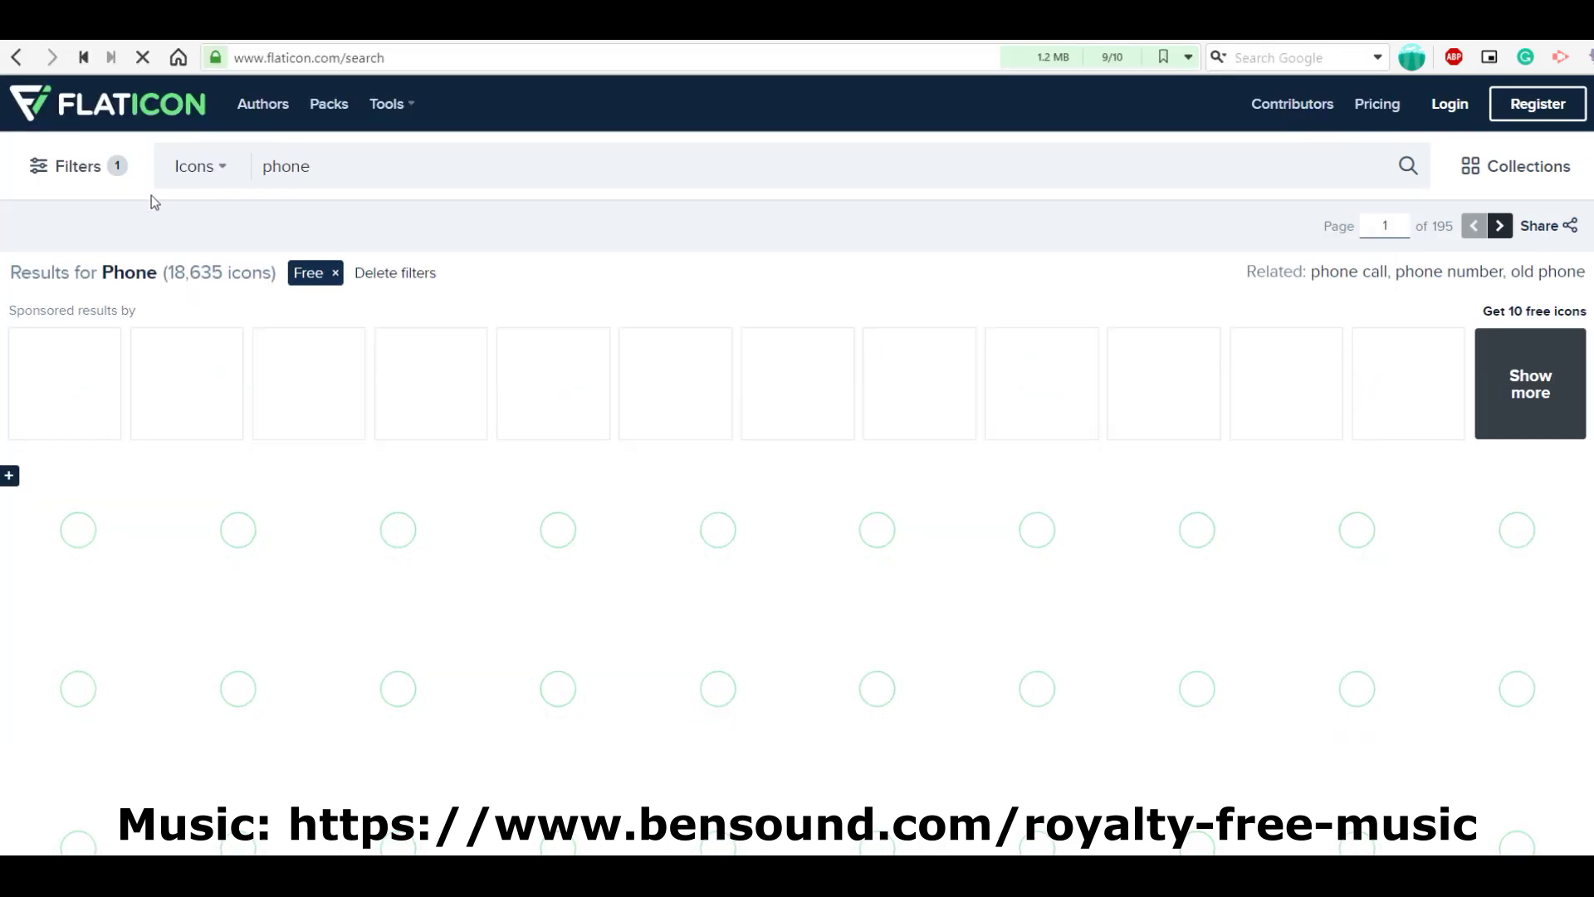
Scroll through the Flaticon phone icon results to pick a phone icon.
scroll(722, 521, "down", 10)
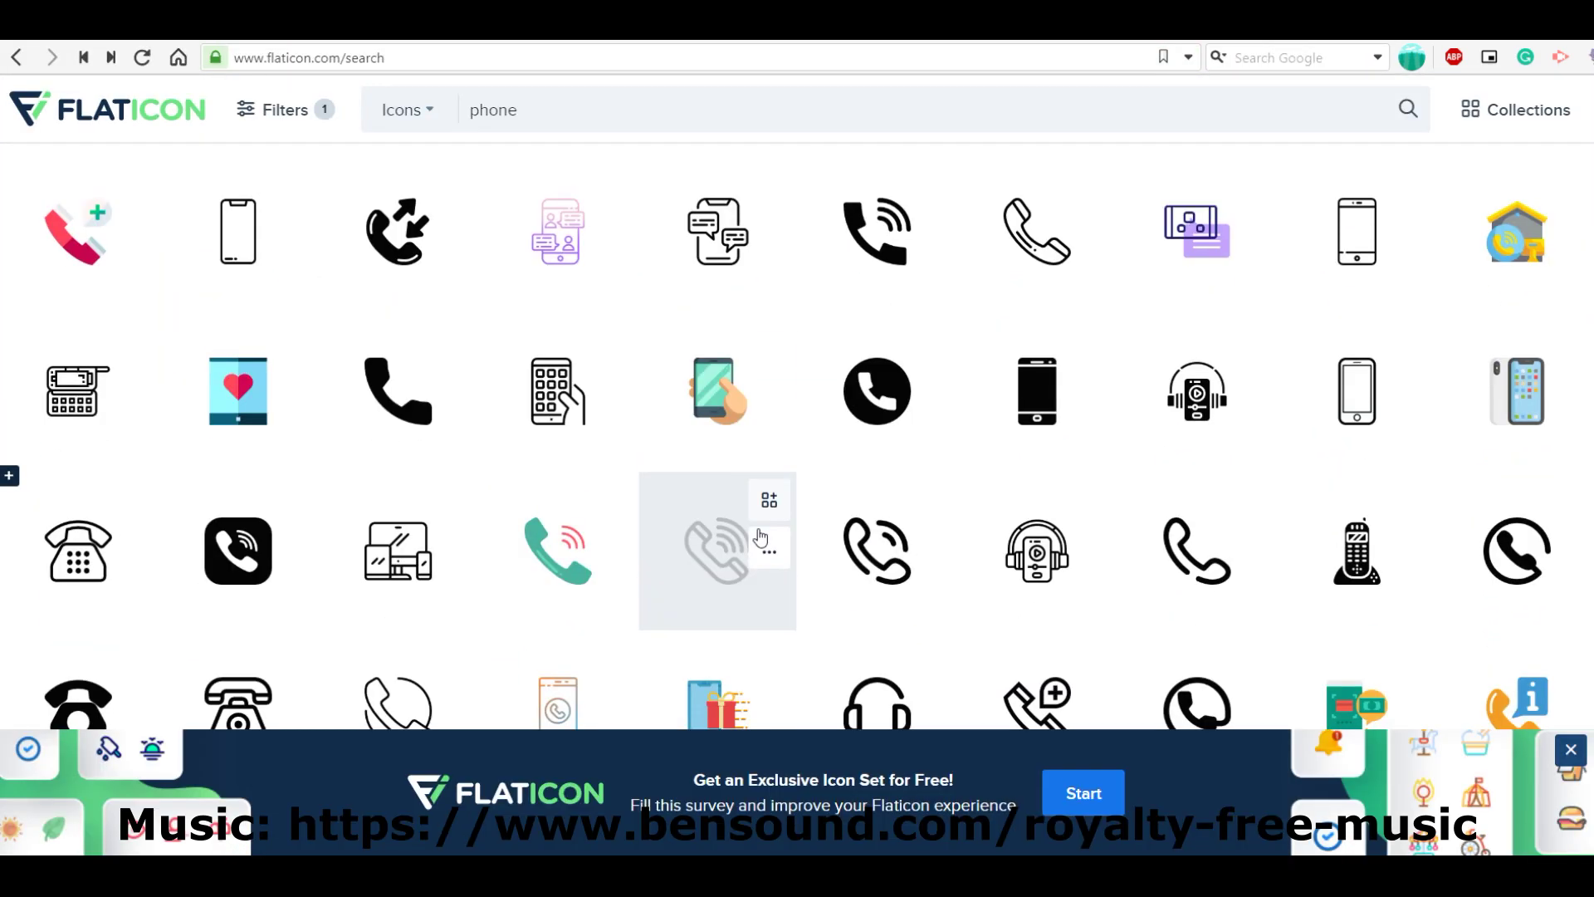
scroll(714, 548, "up", 3)
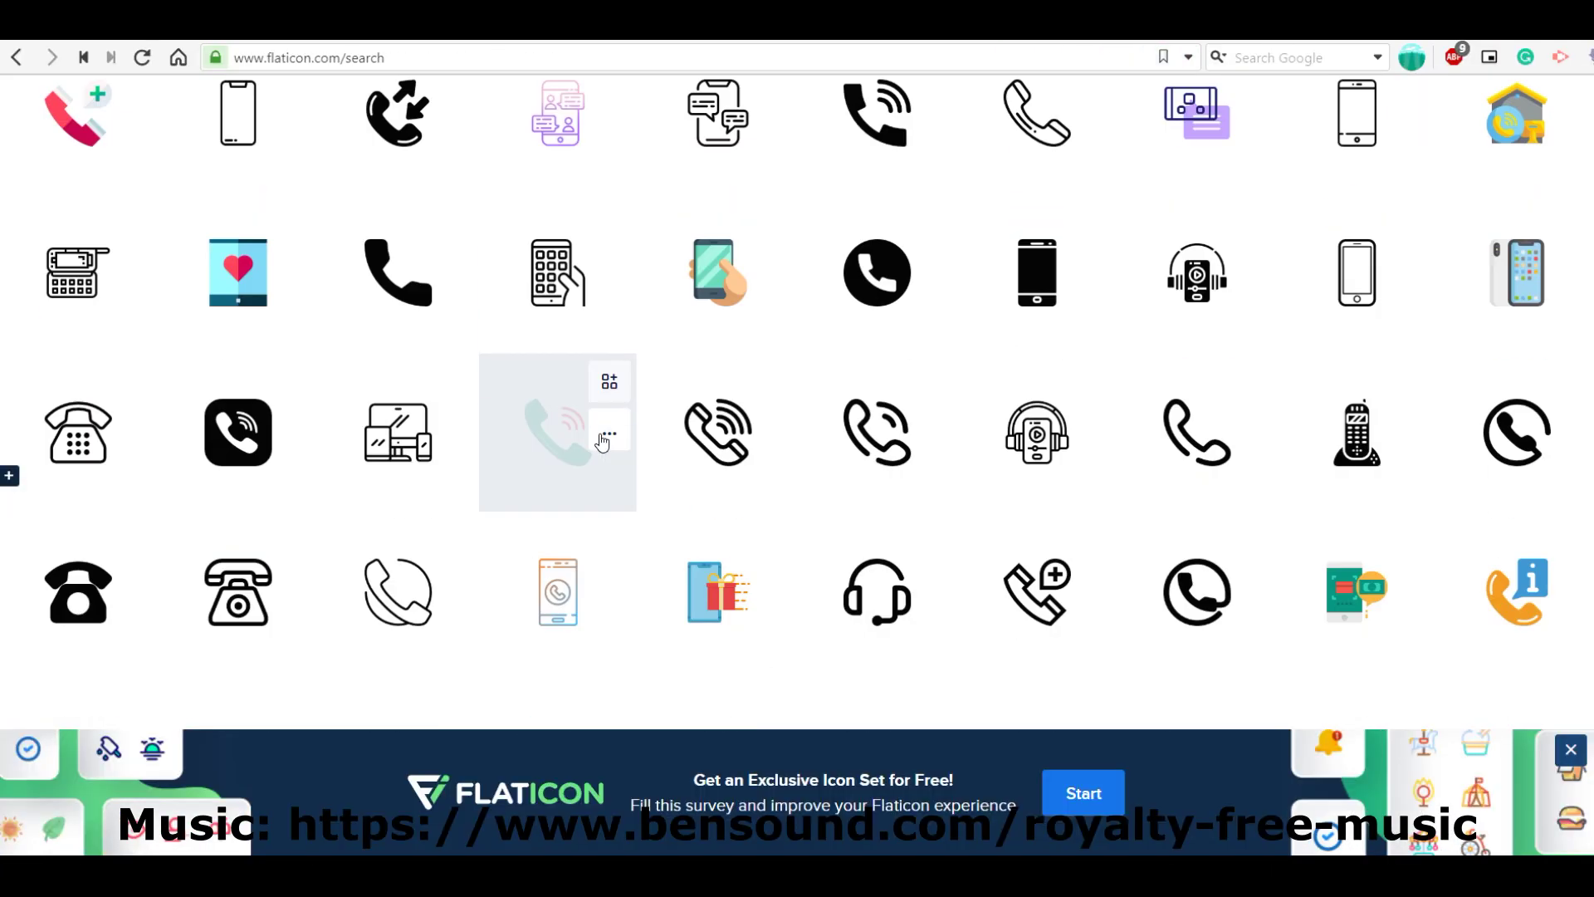
scroll(1385, 276, "down", 5)
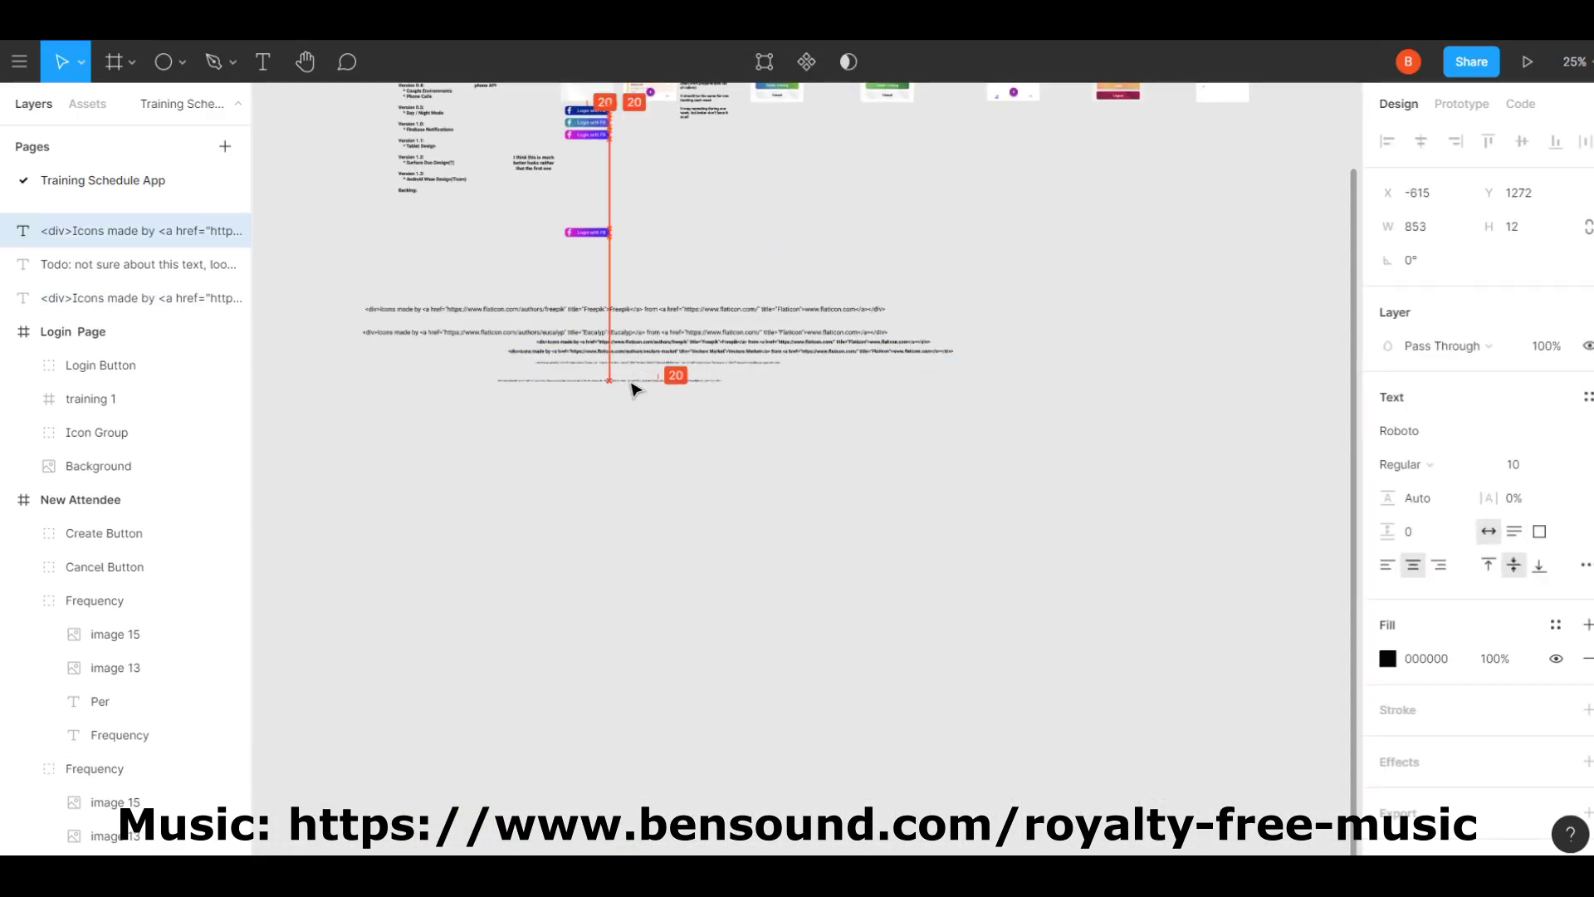
scroll(633, 391, "up", 5)
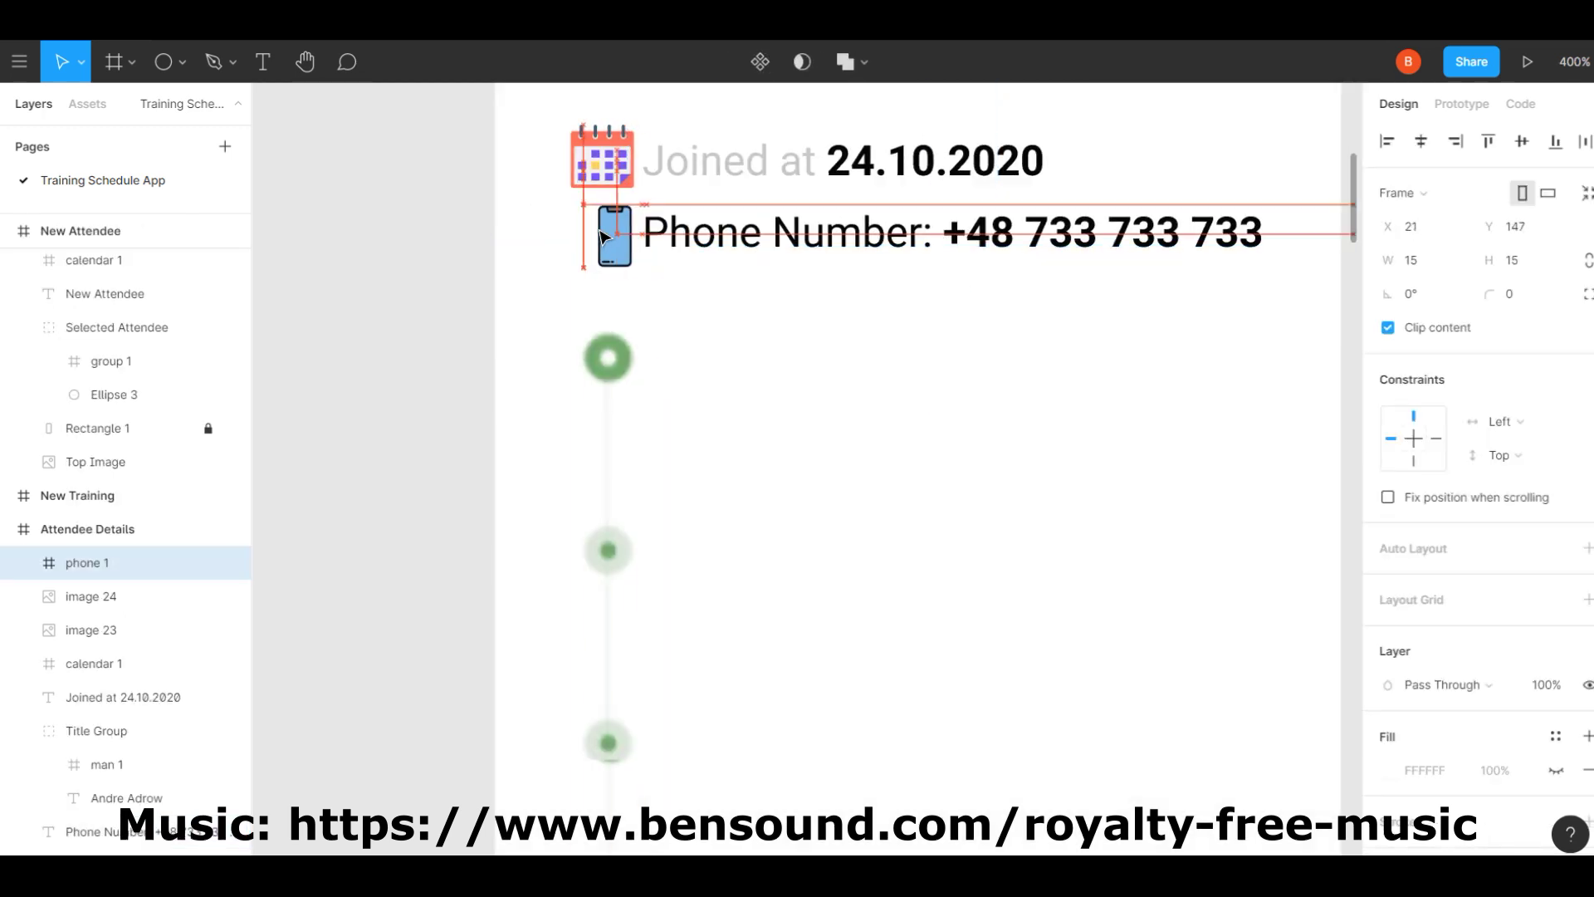
Make the 'Phone Number:' label light grey.
scroll(748, 307, "up", 3)
left_click(899, 371)
left_click(1388, 644)
left_click(1245, 769)
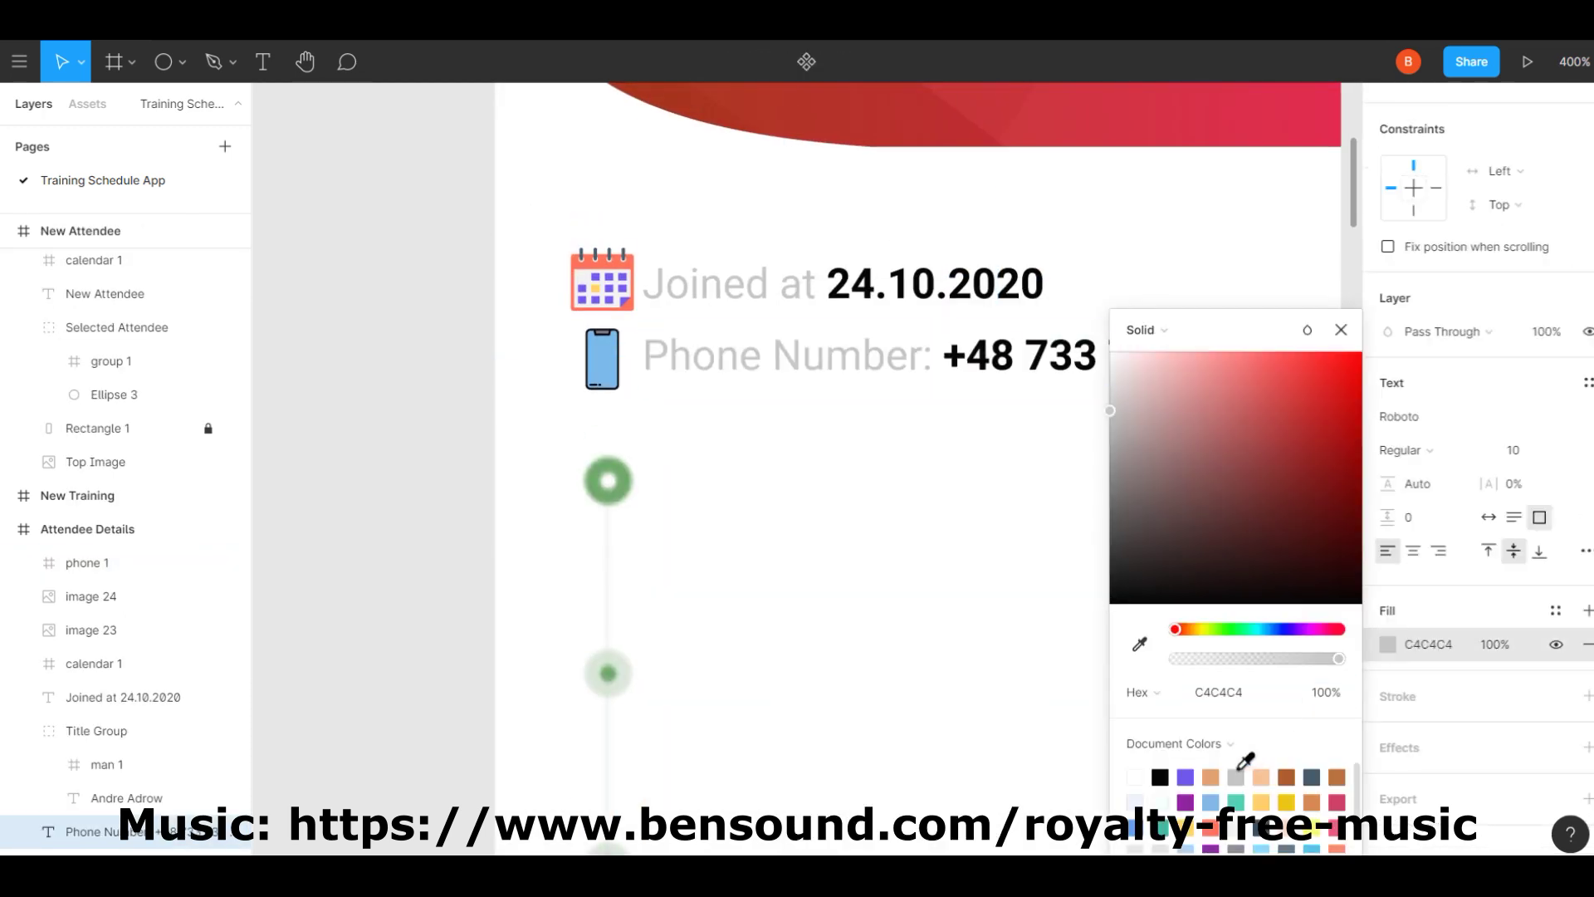
key("Escape")
key("Escape")
key("Escape")
key("minus")
scroll(797, 576, "down", 1)
Add a new note about the call feature beside the screen.
key("t")
left_click_drag(367, 260, 576, 417)
type("La")
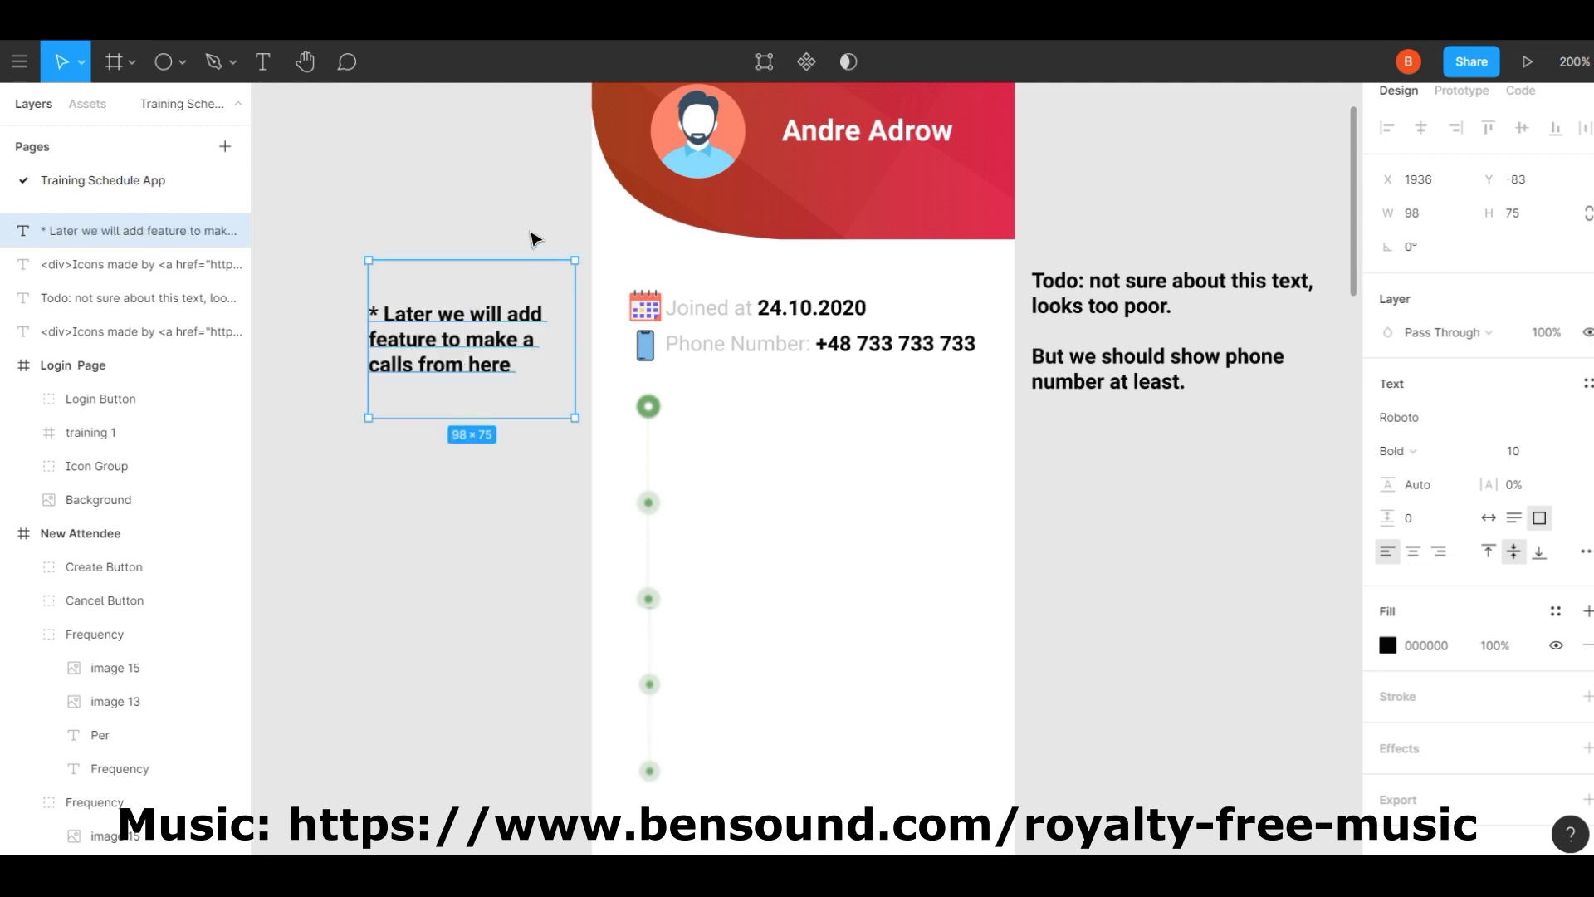
key("Escape")
scroll(482, 332, "left", 10)
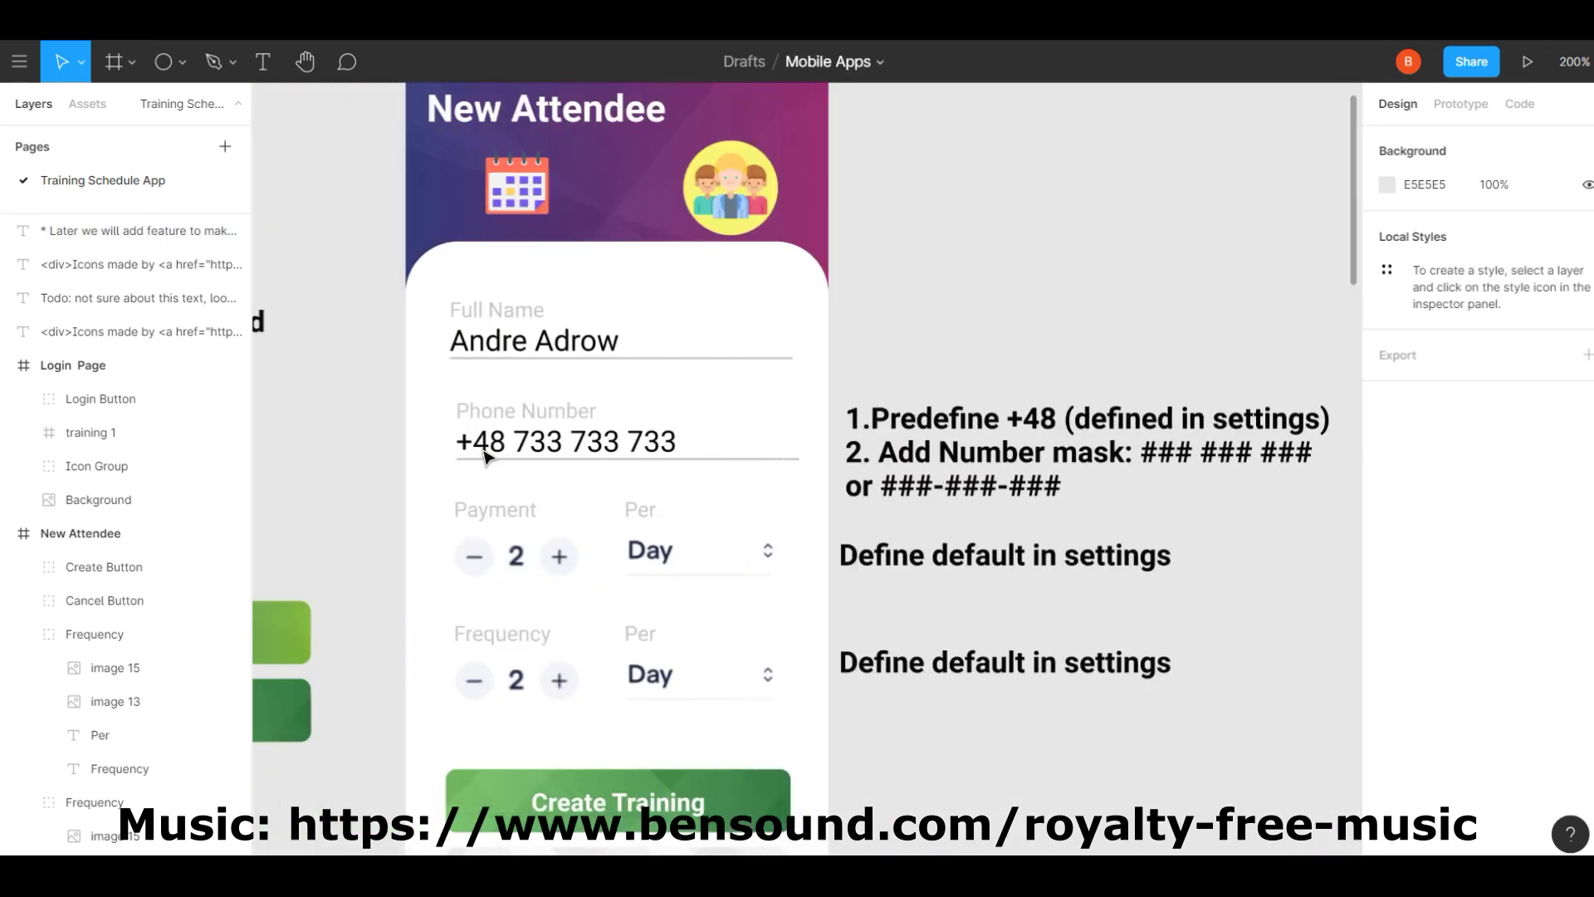
scroll(748, 415, "down", 3, "ctrl")
scroll(1105, 386, "right", 4)
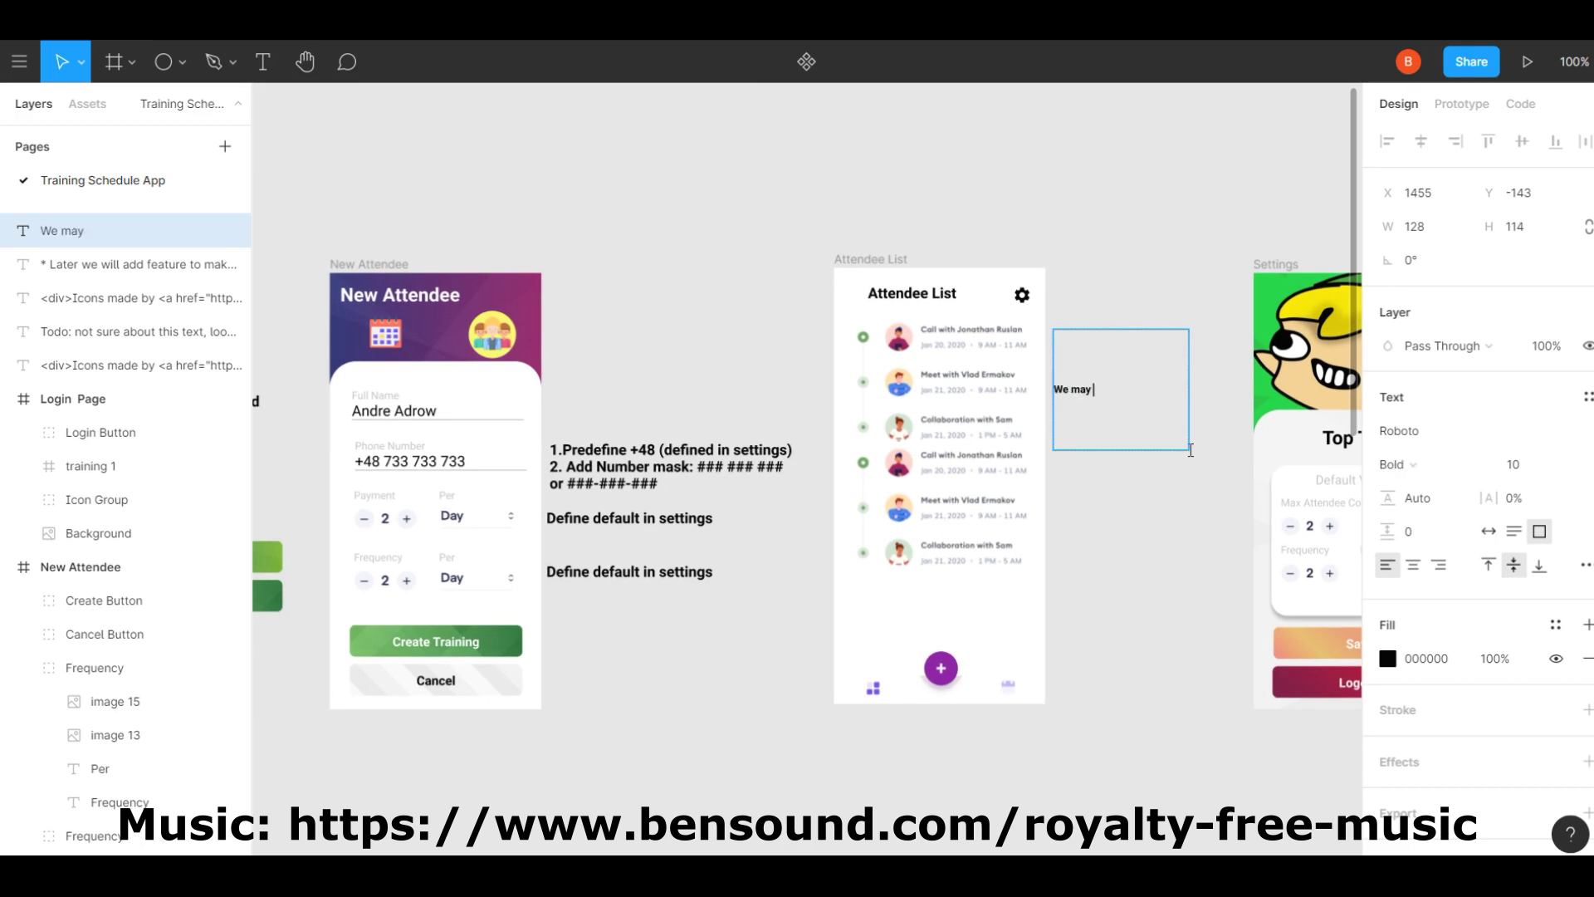
key("Escape")
key("Escape")
scroll(1080, 440, "right", 10)
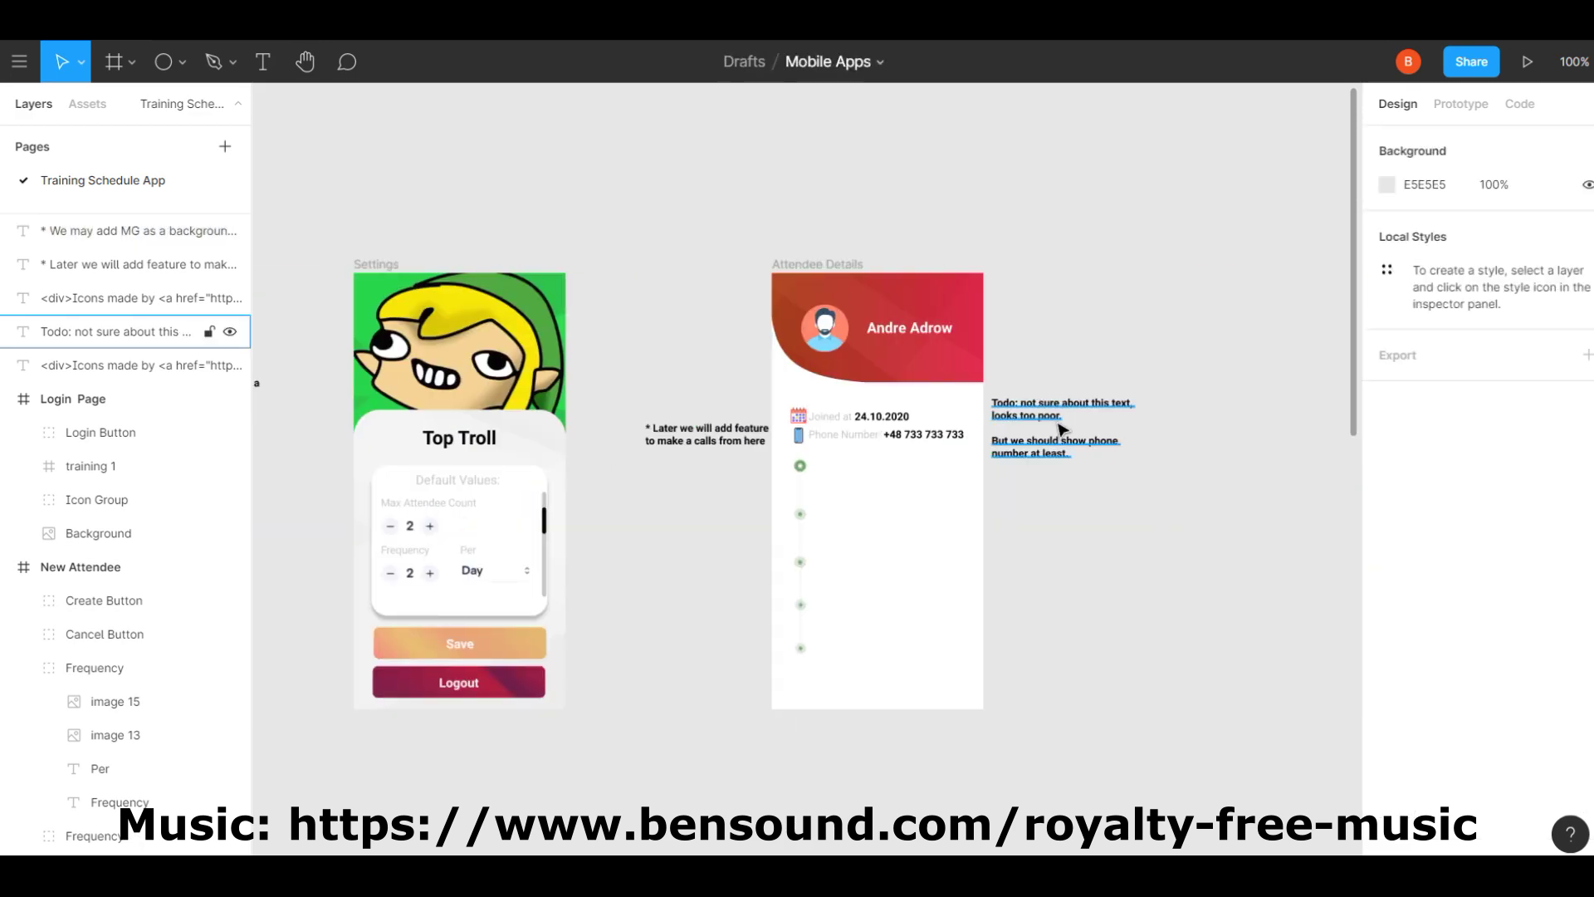
scroll(1127, 598, "left", 10)
scroll(1128, 581, "right", 8)
scroll(1126, 573, "left", 6)
scroll(1126, 571, "right", 8)
scroll(1125, 570, "left", 8)
scroll(1088, 567, "right", 8)
Paste the image card and snip its small red icon into the design.
key("ctrl+v")
scroll(1212, 482, "up", 5)
key("shift+super+s")
left_click_drag(1235, 723, 1284, 773)
key("ctrl+v")
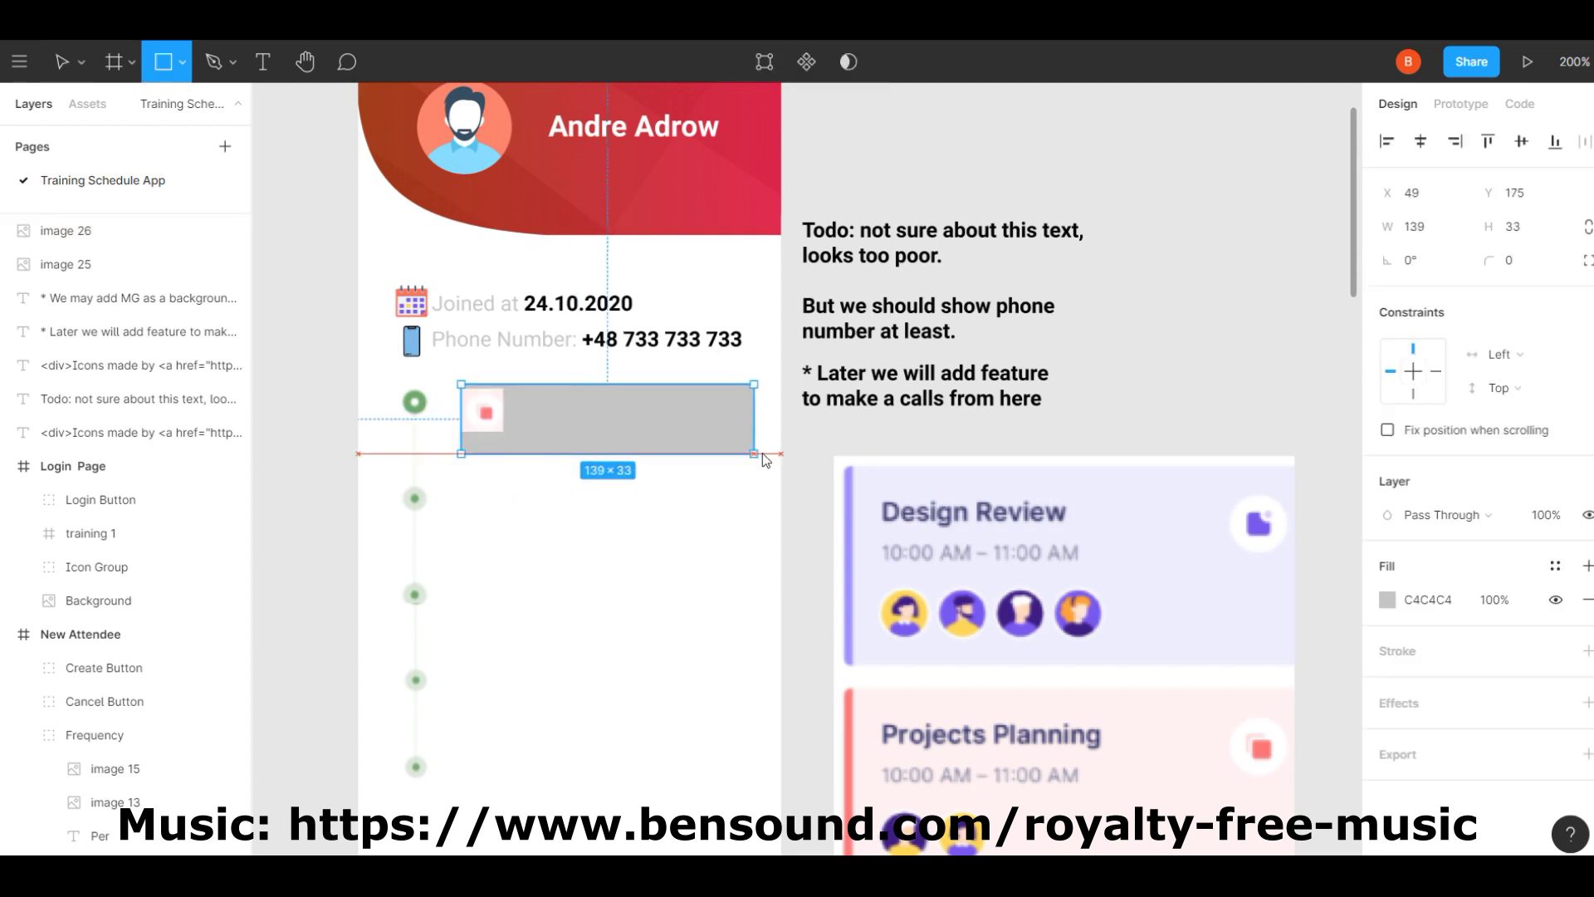
Move the pasted icon into Attendee Details and fill the card rectangle light pink.
left_click(488, 413)
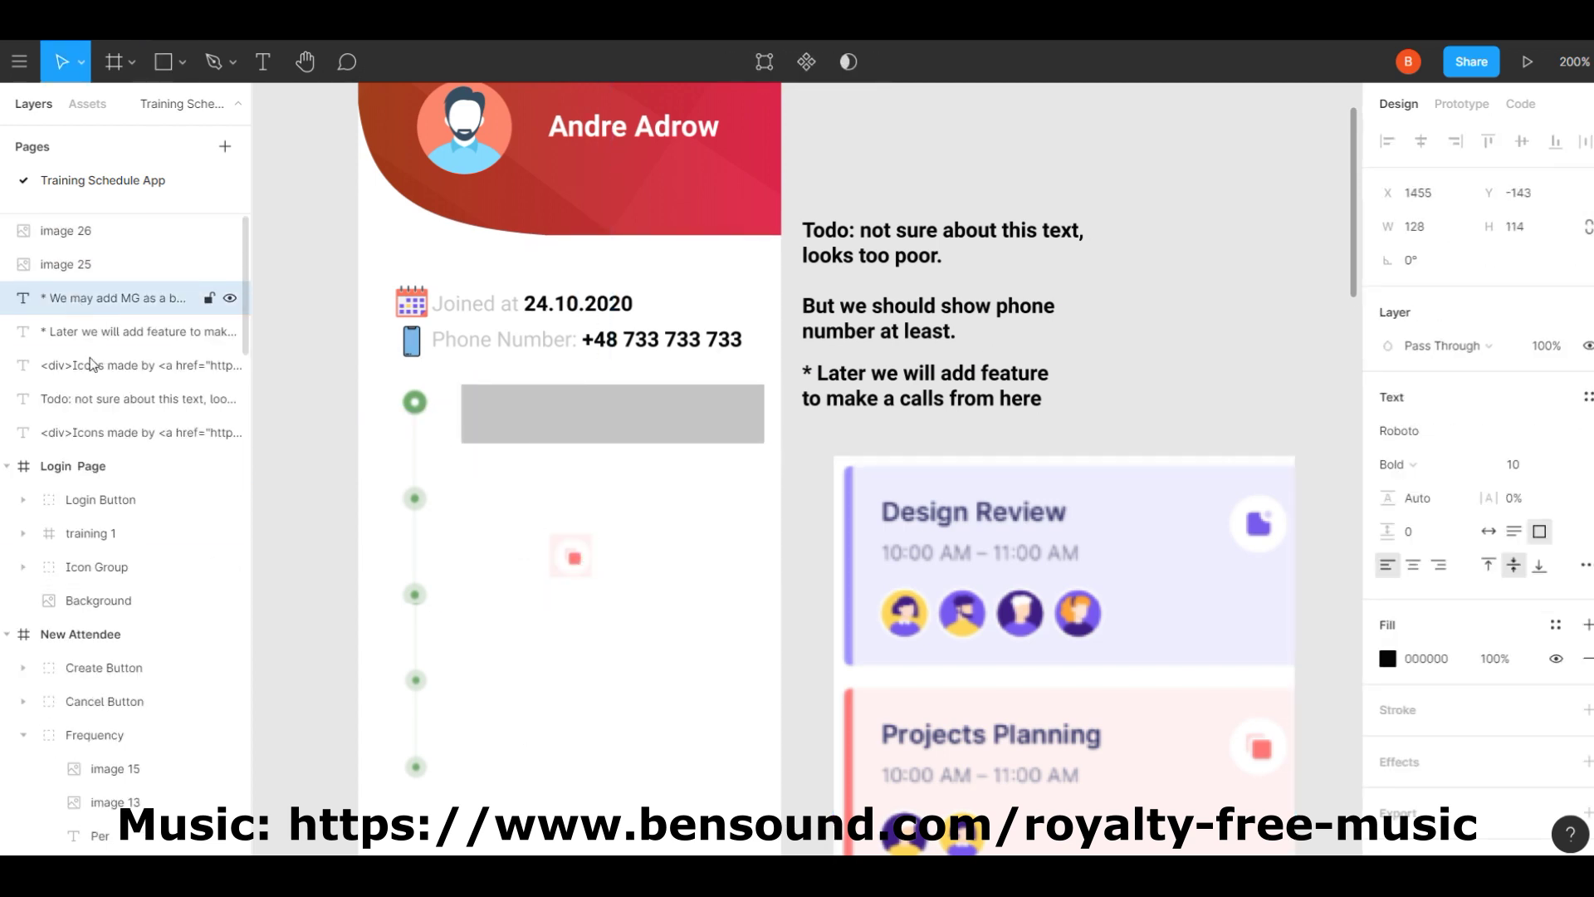
left_click_drag(83, 502, 145, 297)
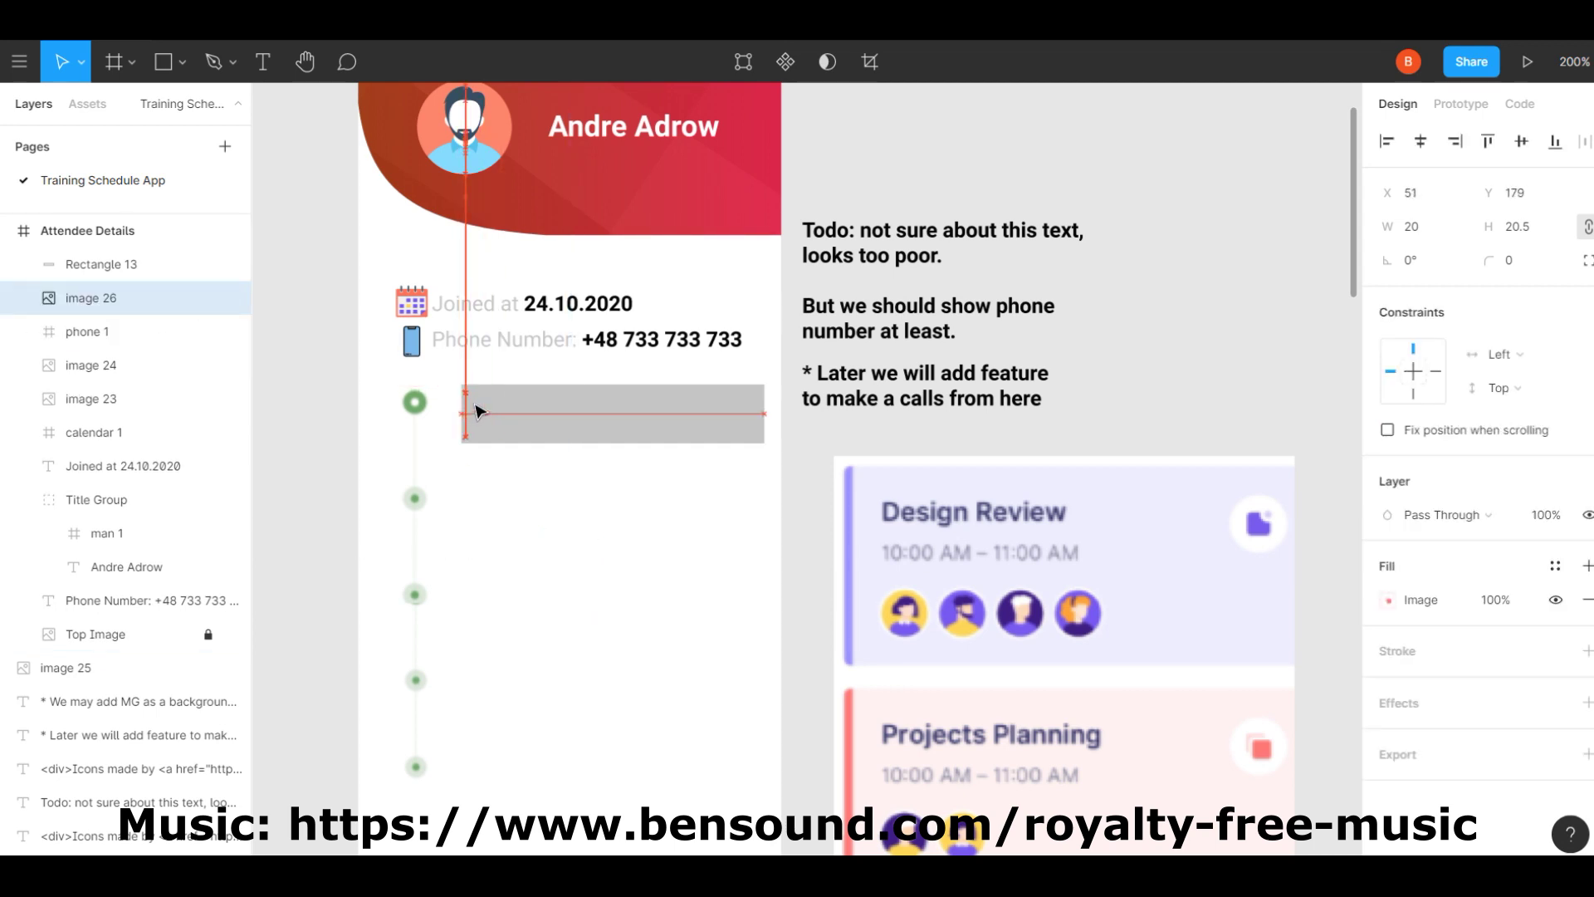
left_click(1388, 600)
left_click(413, 499)
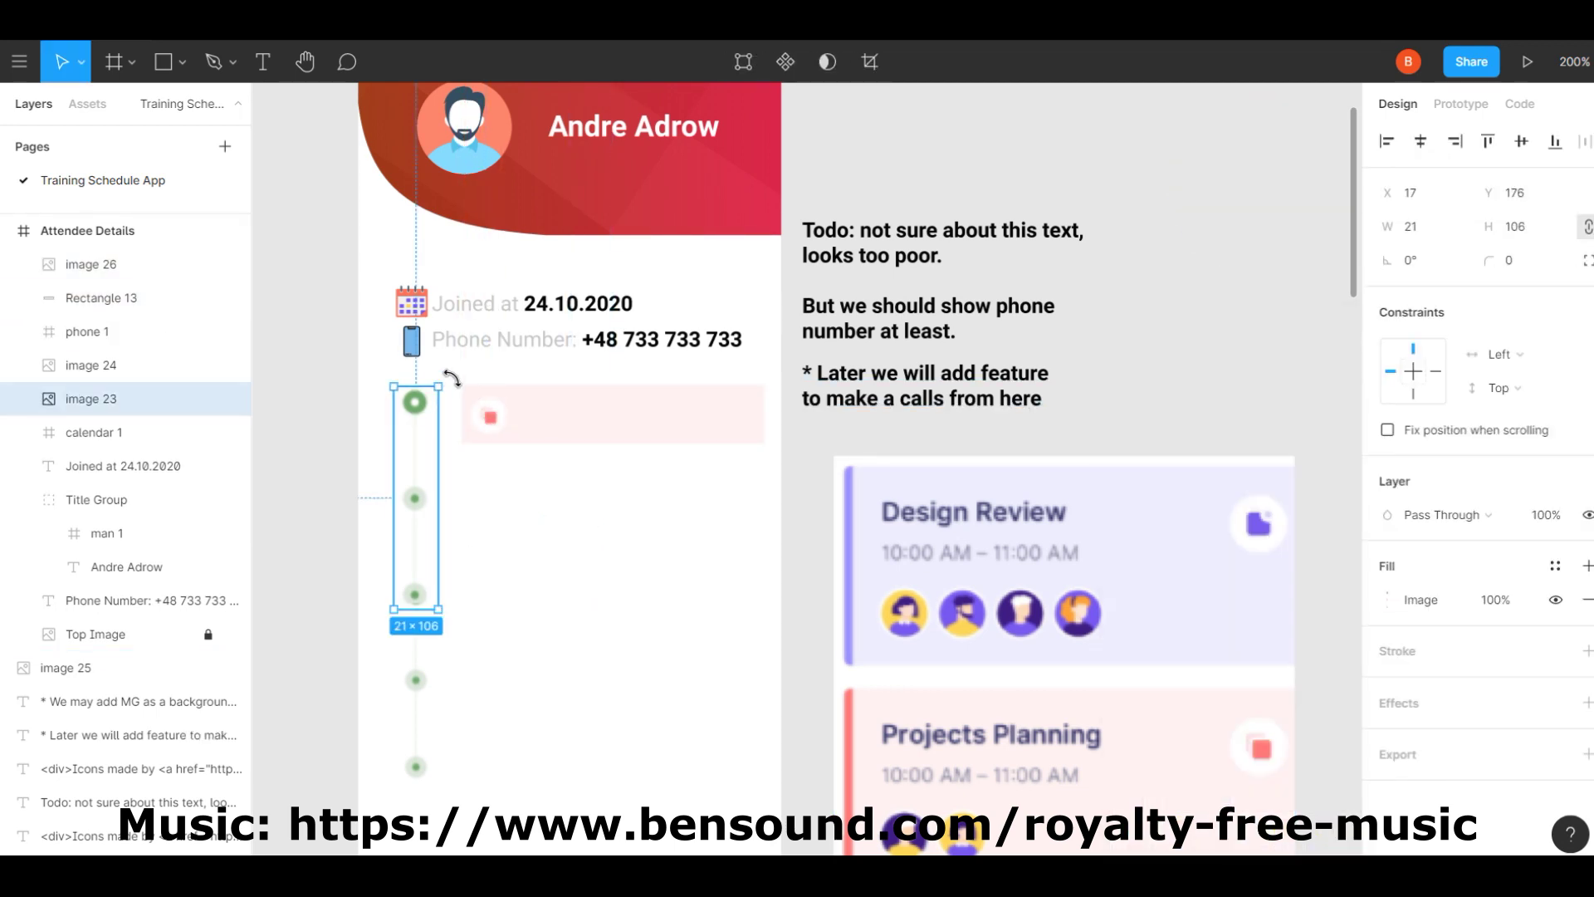
Group the icon with its rectangle and rename the group.
left_click(90, 264)
left_click(102, 297, "shift")
key("ctrl+g")
double_click(100, 265)
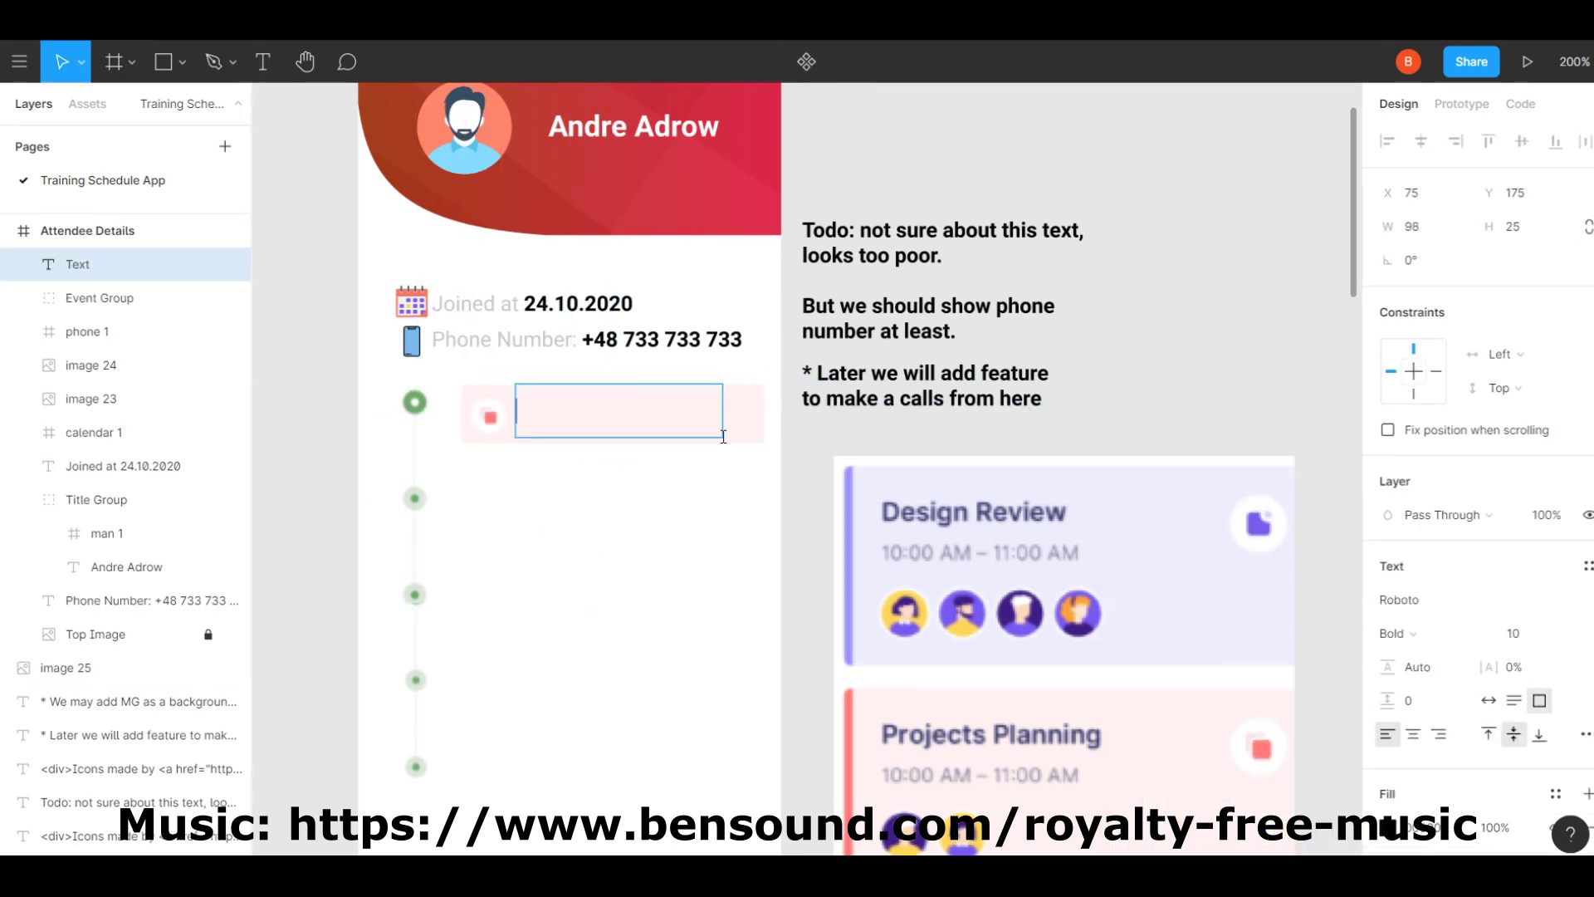
Colour the Training Name text dark blue and place it in the card.
scroll(1486, 796, "down", 3)
left_click(1388, 644)
left_click(1139, 644)
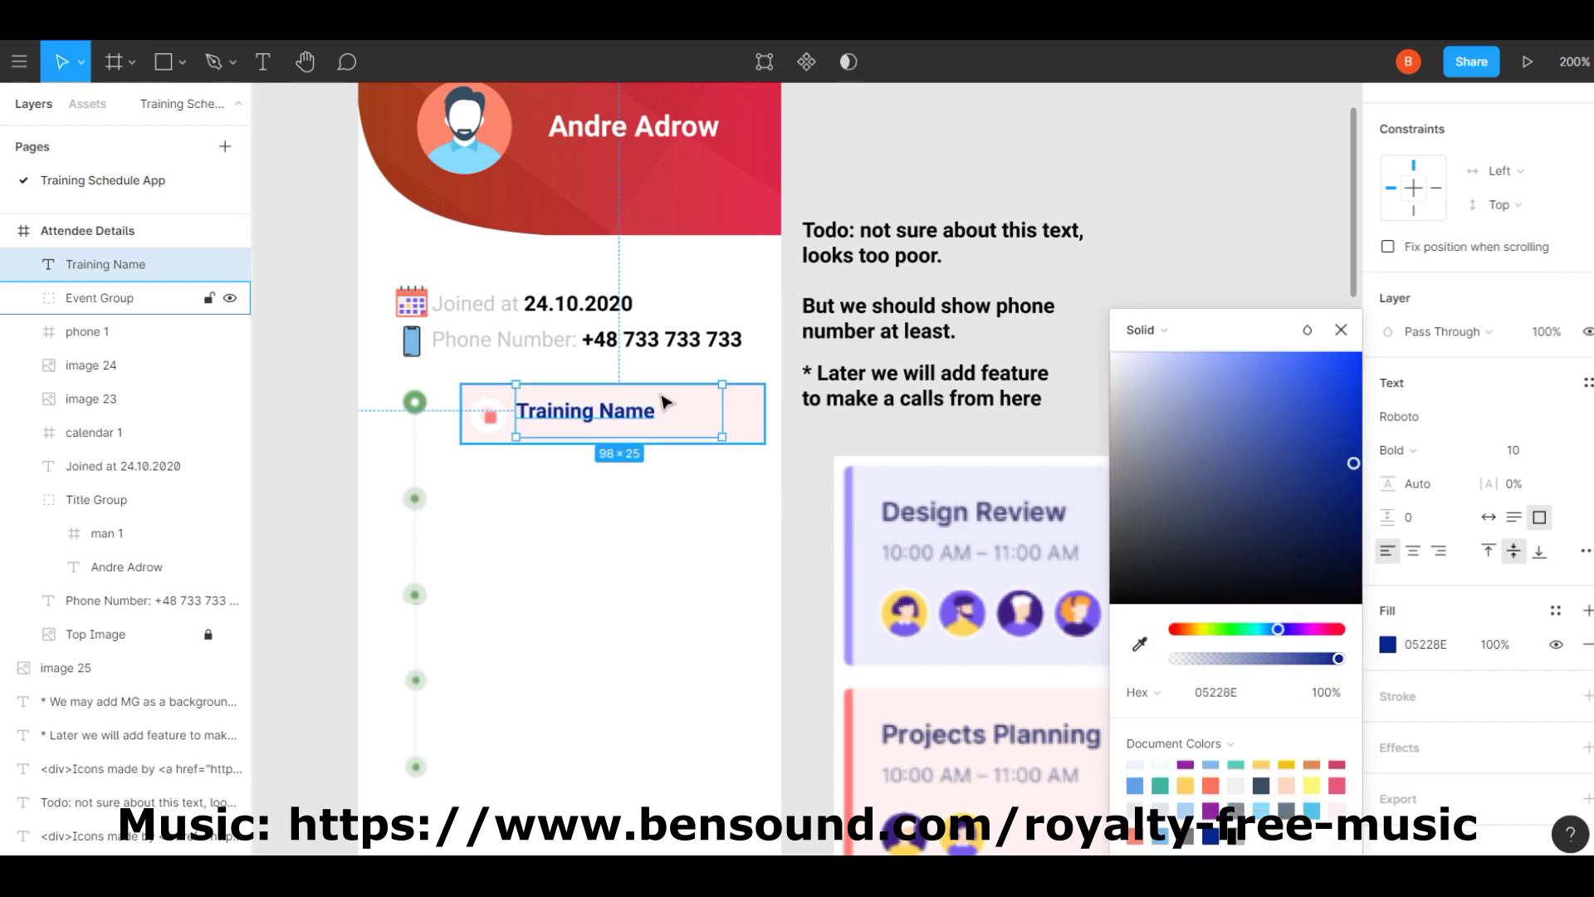
left_click_drag(665, 403, 656, 428)
Add the grey '10:00 AM - 11:00 AM' time text below Training Name.
key("t")
left_click_drag(522, 430, 692, 432)
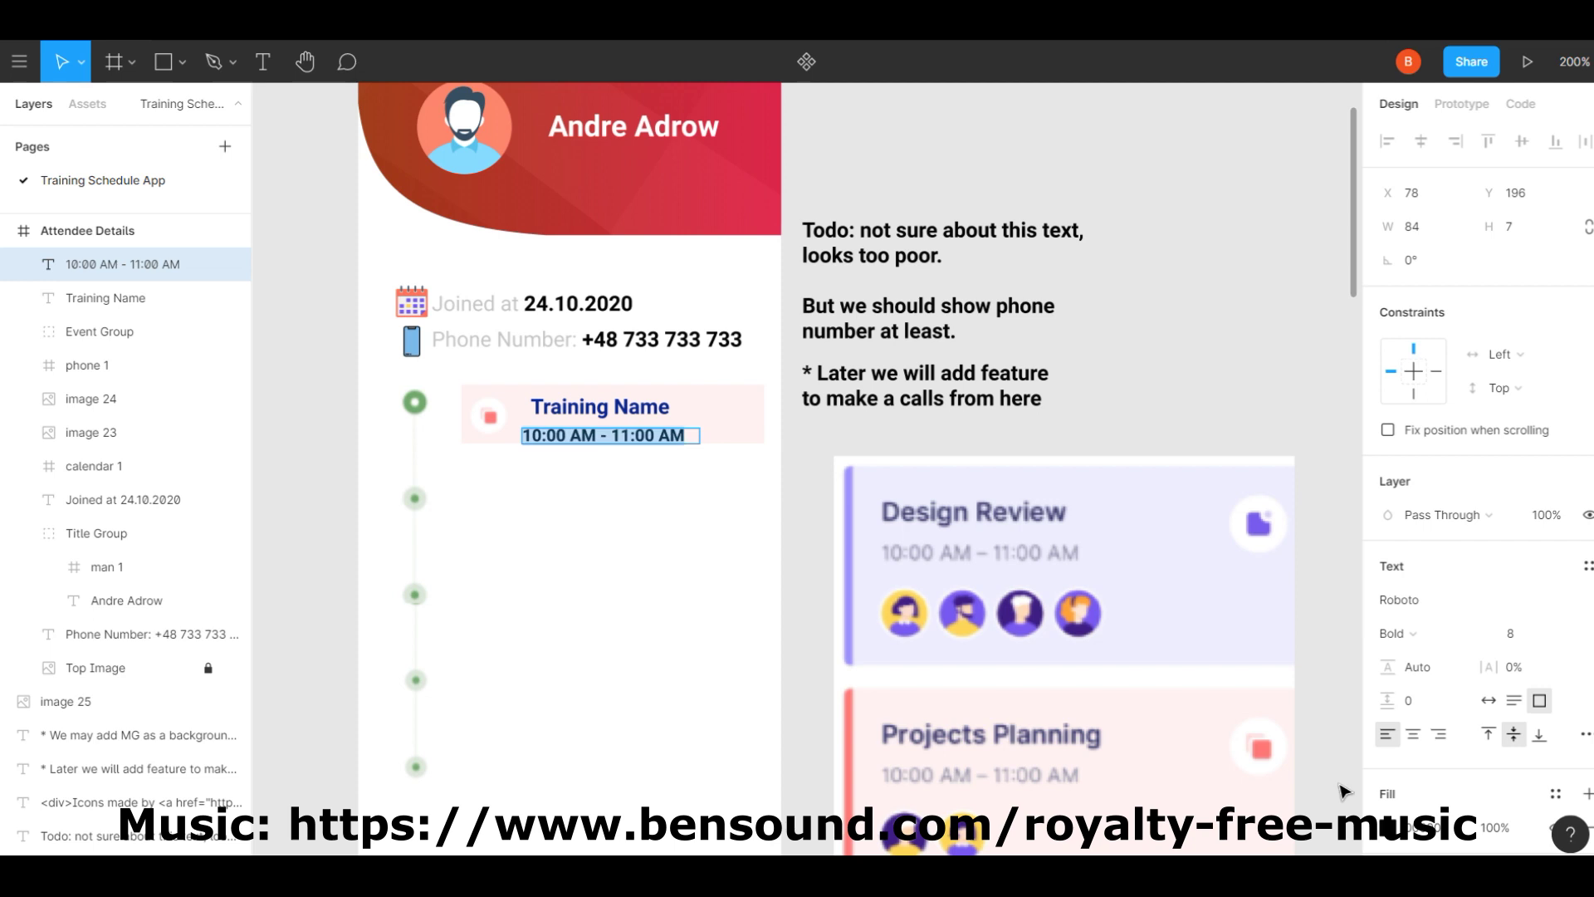
scroll(1462, 789, "down", 3)
left_click(1388, 644)
left_click(1139, 644)
left_click(976, 540)
Position the Event Group card beside a timeline dot.
left_click(140, 334)
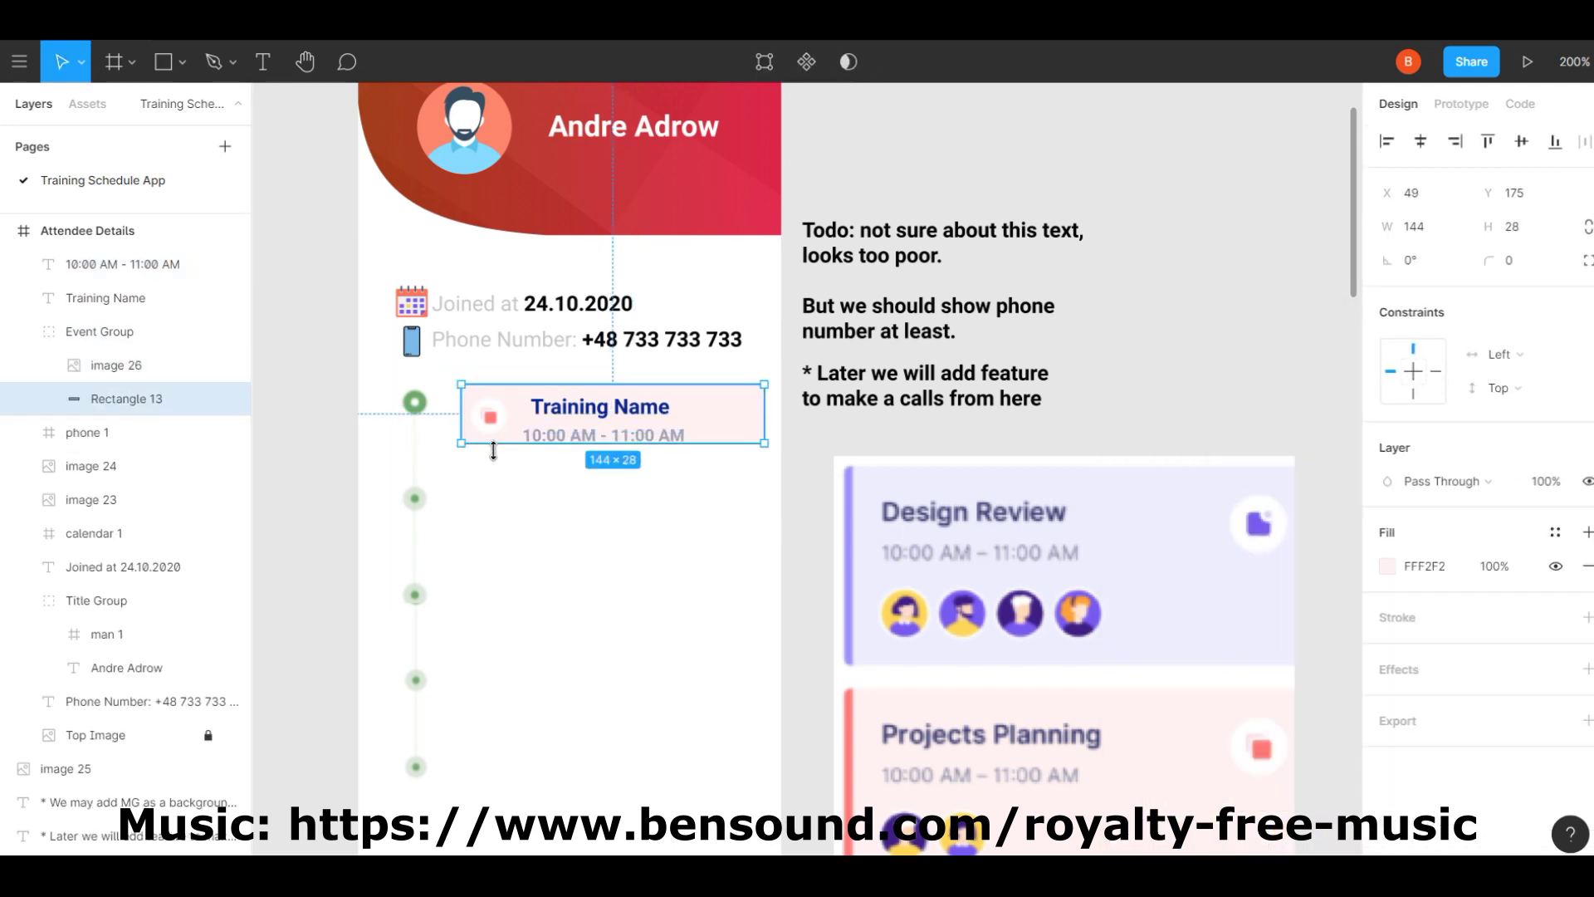
key("Escape")
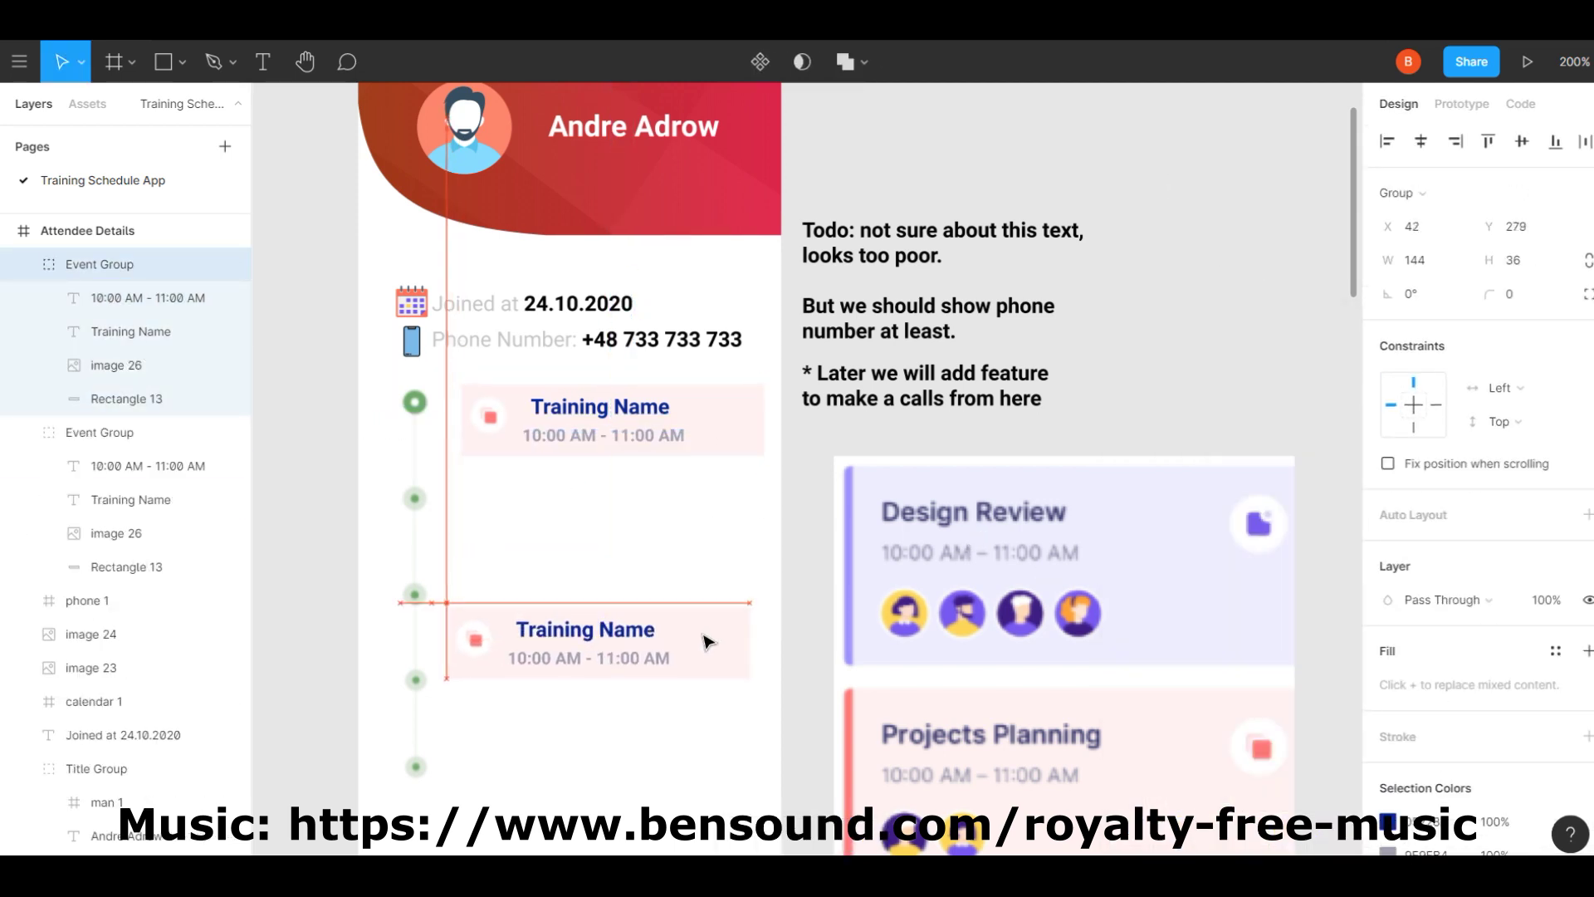
left_click_drag(716, 496, 706, 430)
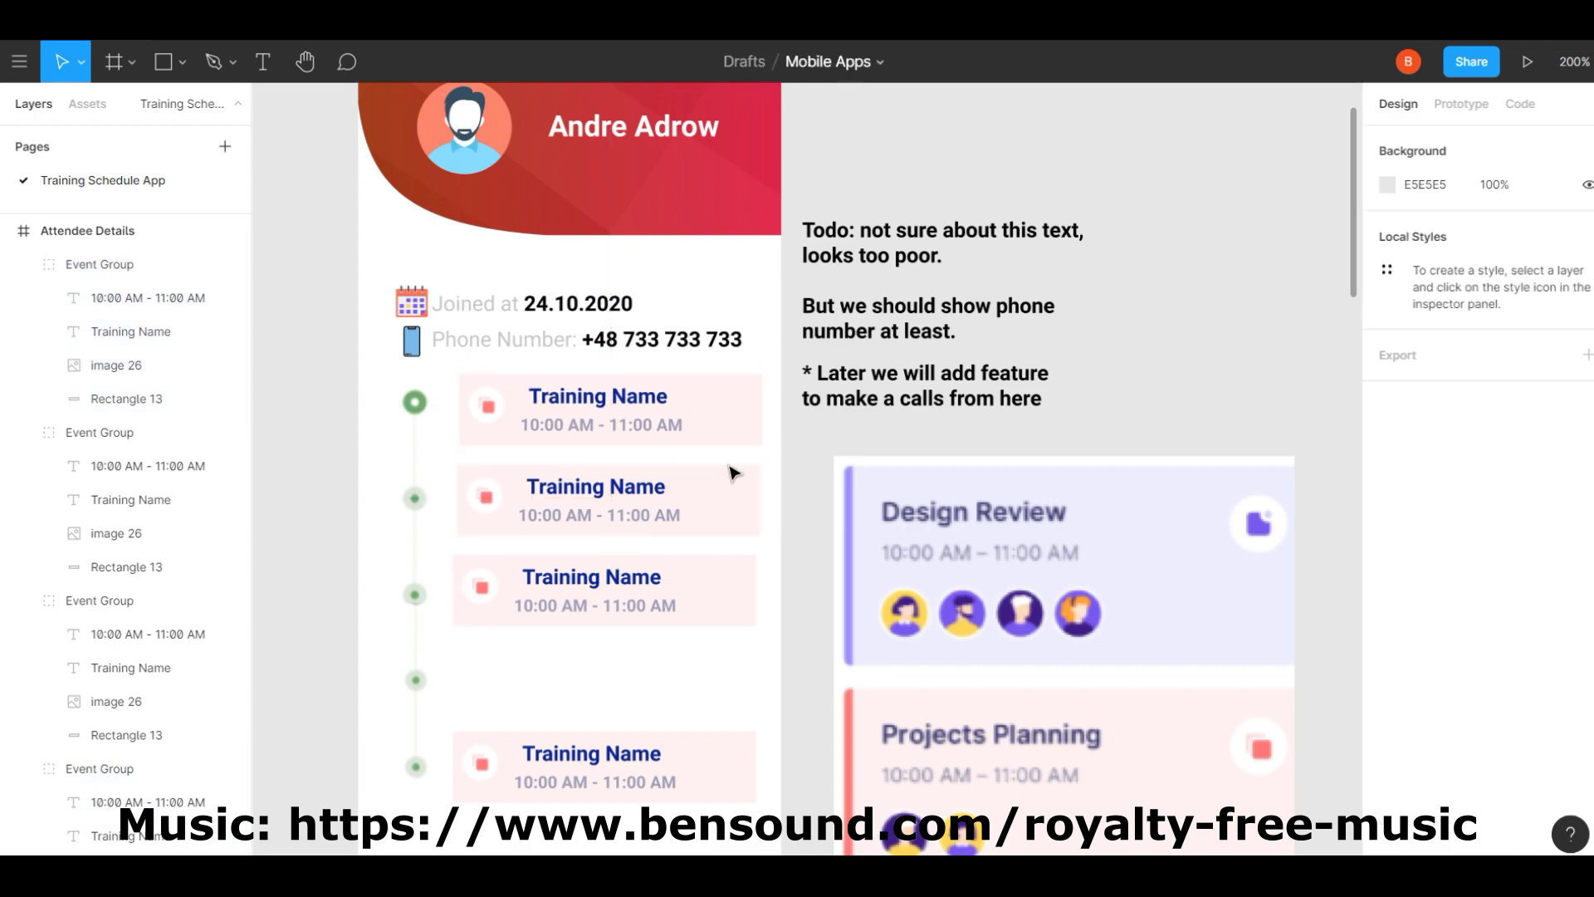
Alt-drag another Event Group card beside its timeline dot.
scroll(731, 474, "up", 5)
left_click_drag(622, 470, 918, 380)
left_click(917, 380)
Tint the second and fourth event cards light purple using the reference card's fill.
scroll(918, 386, "down", 5)
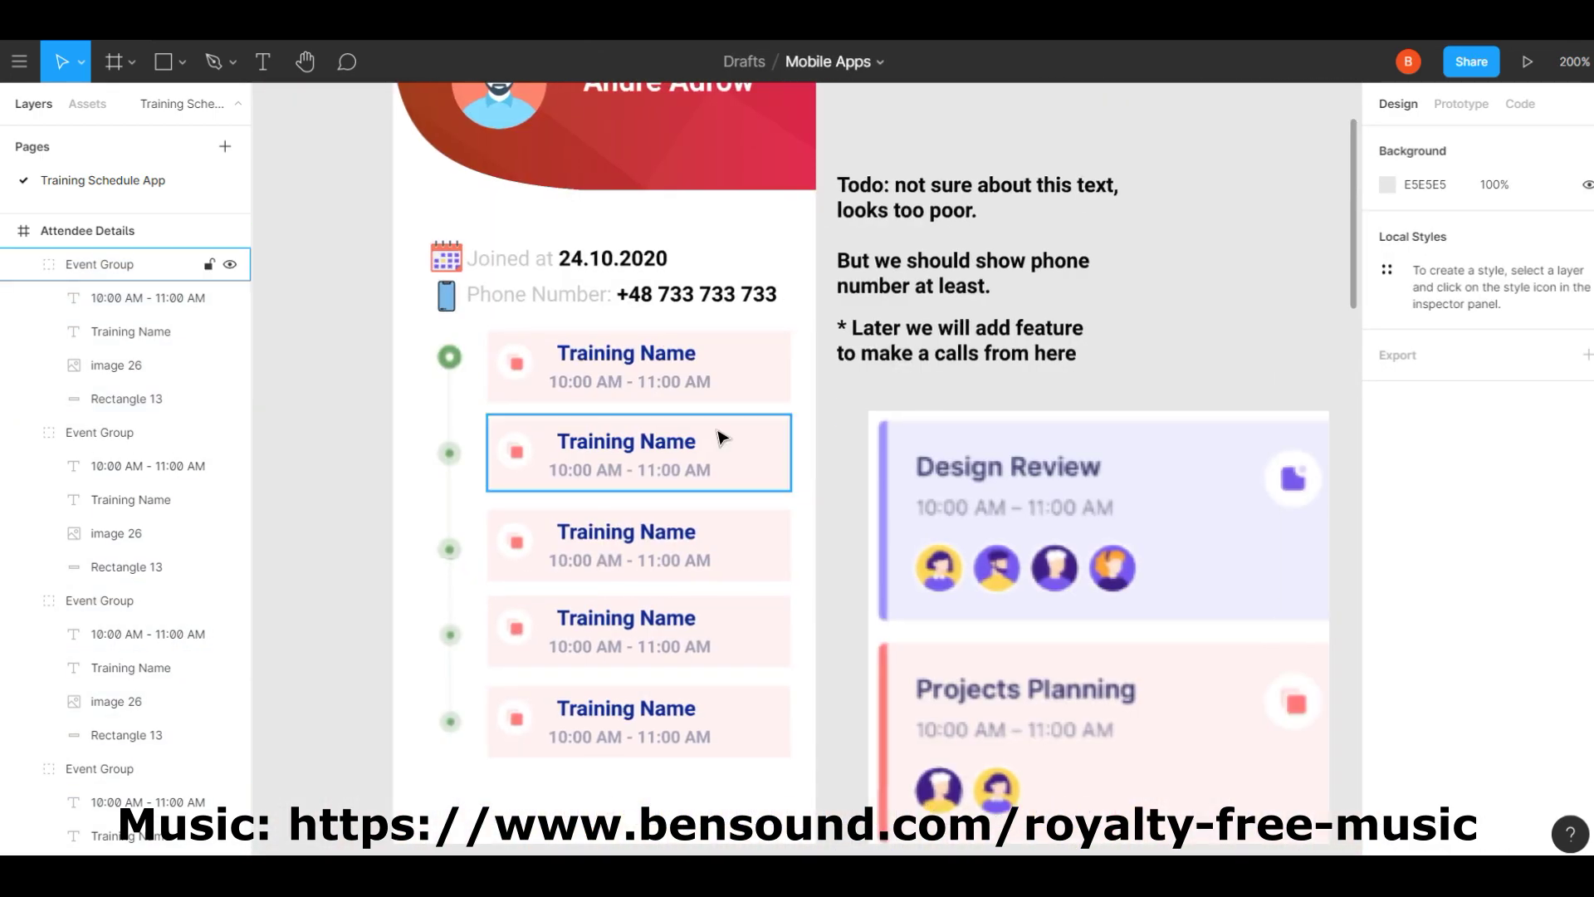
left_click(719, 437)
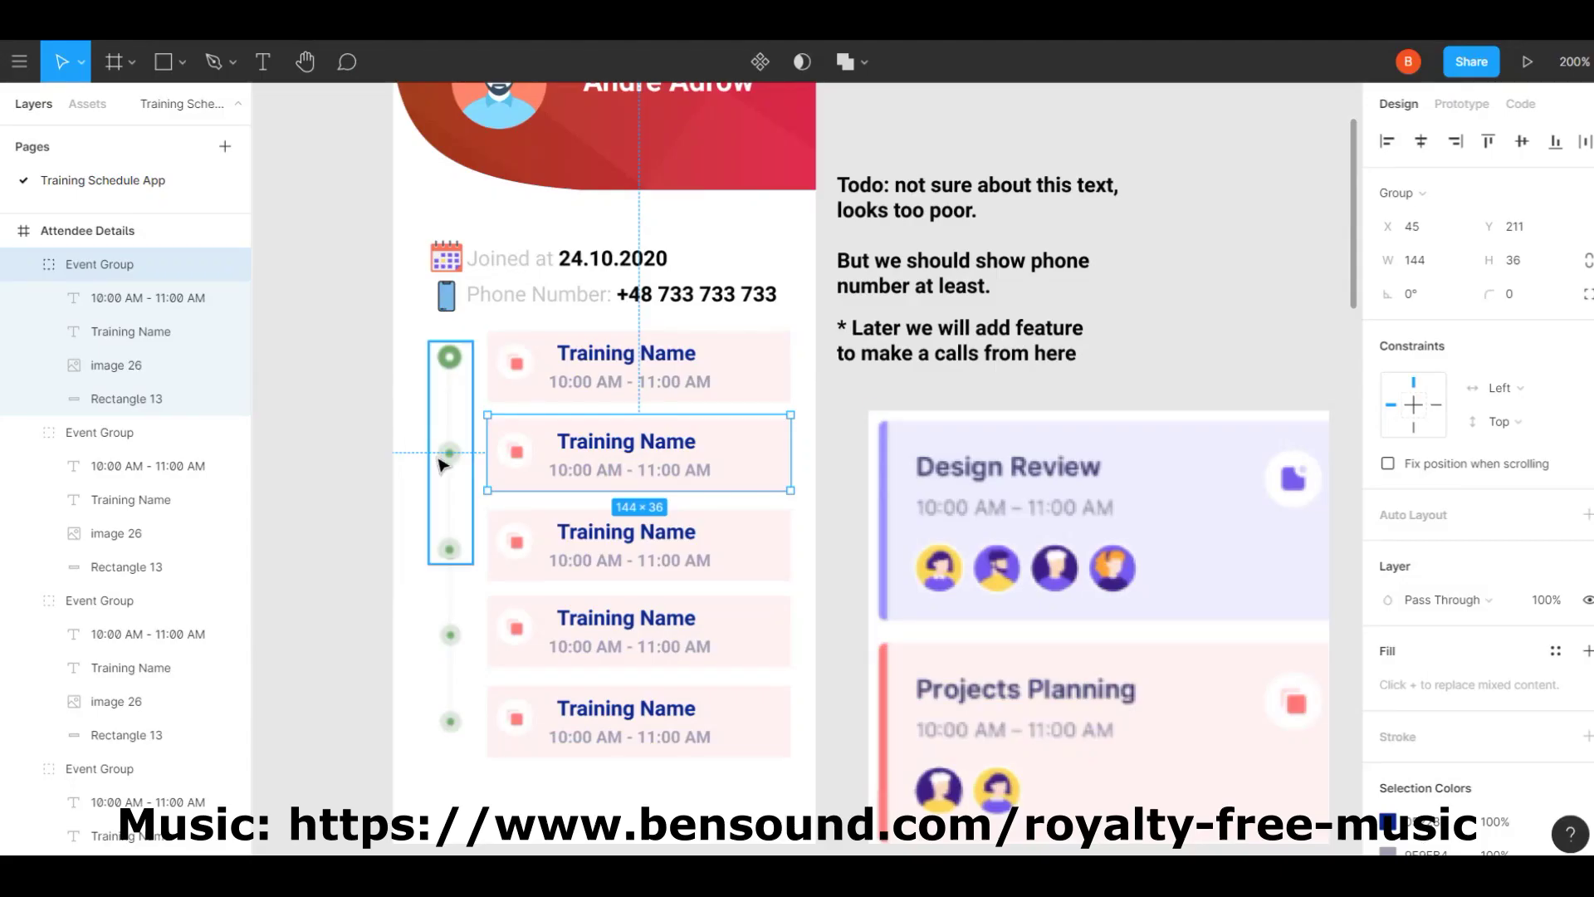
double_click(772, 455)
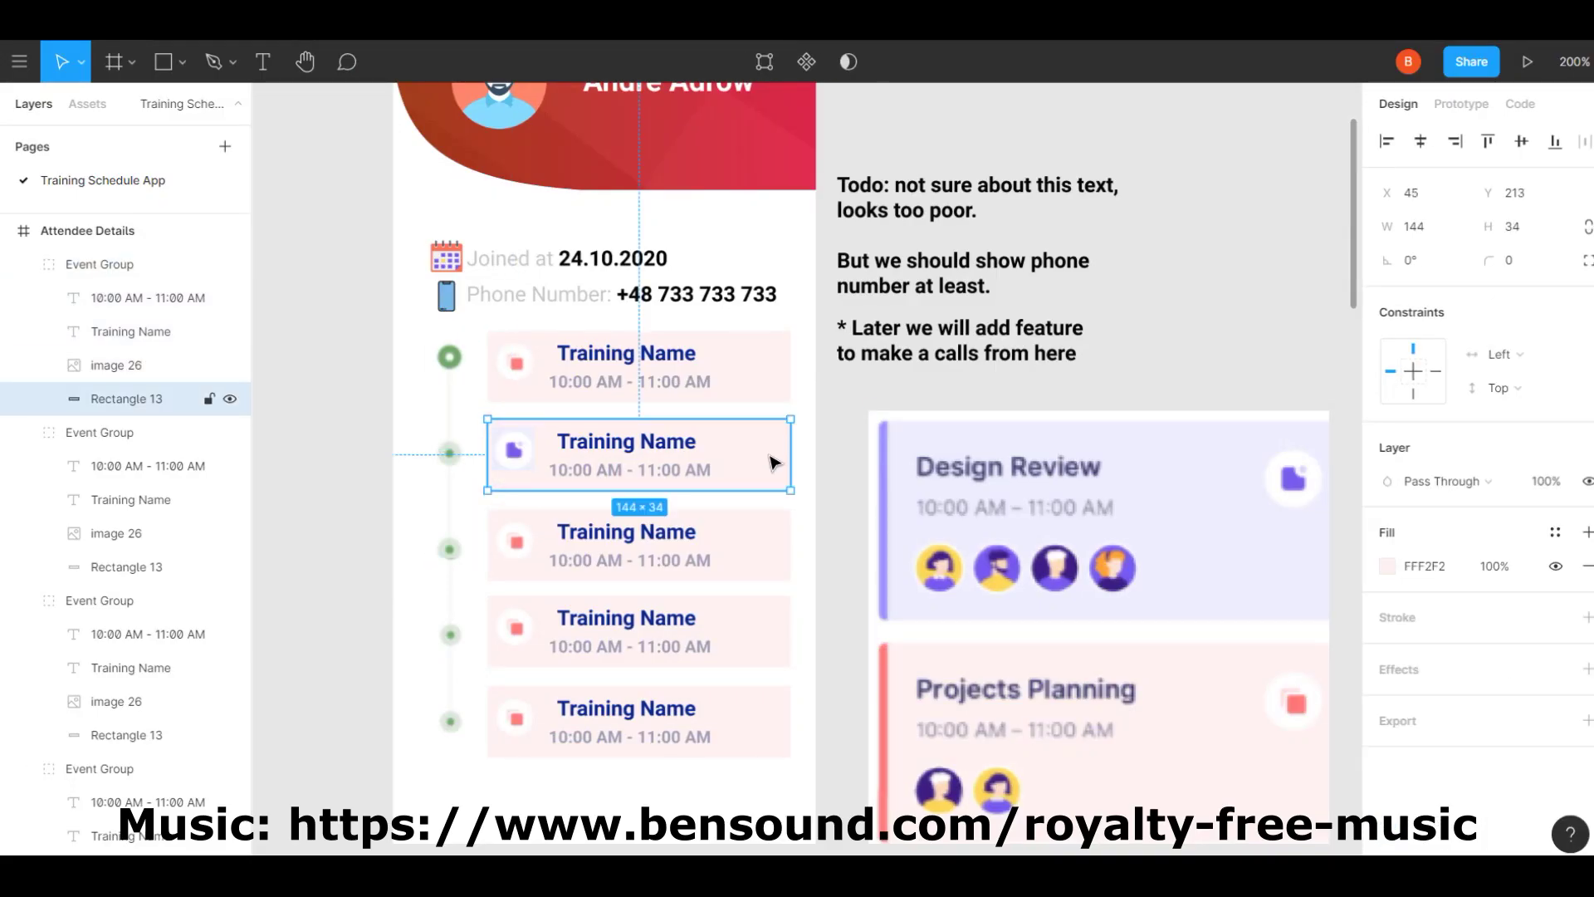
left_click(1387, 565)
left_click(511, 435)
left_click(631, 455)
key("ctrl+alt+c")
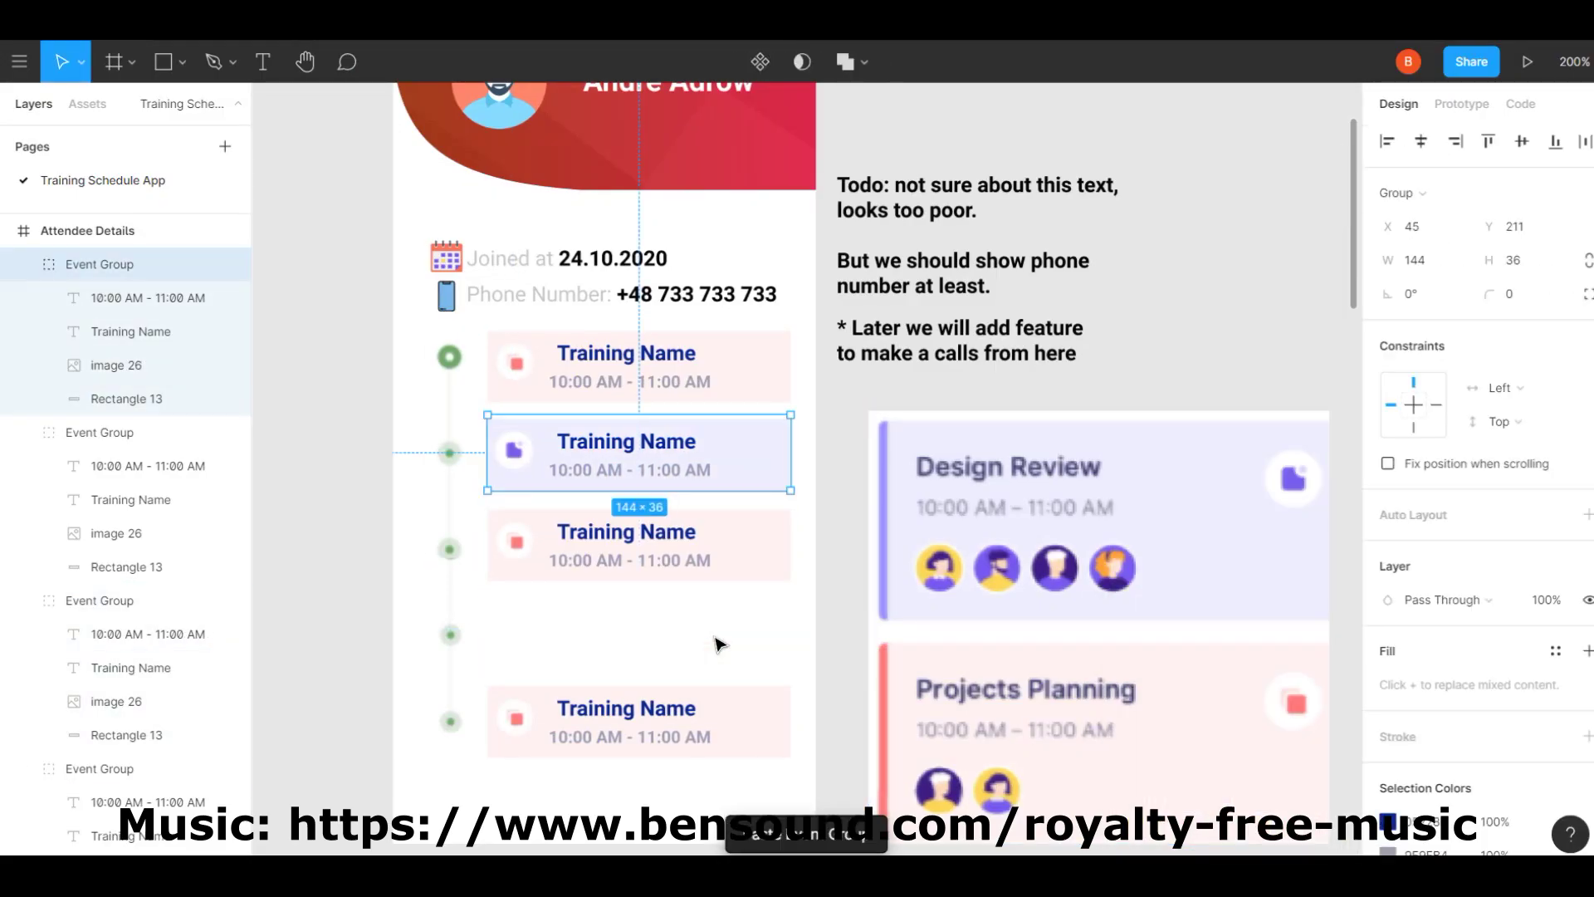
left_click(719, 644)
key("ctrl+alt+v")
key("Escape")
Zoom out and add a Todo text note below the Attendee Details notes.
scroll(938, 637, "down", 3)
scroll(938, 638, "left", 4)
key("shift+0")
scroll(946, 523, "right", 5)
scroll(1253, 526, "left", 5)
scroll(1253, 526, "right", 2)
key("t")
left_click_drag(931, 507, 1113, 565)
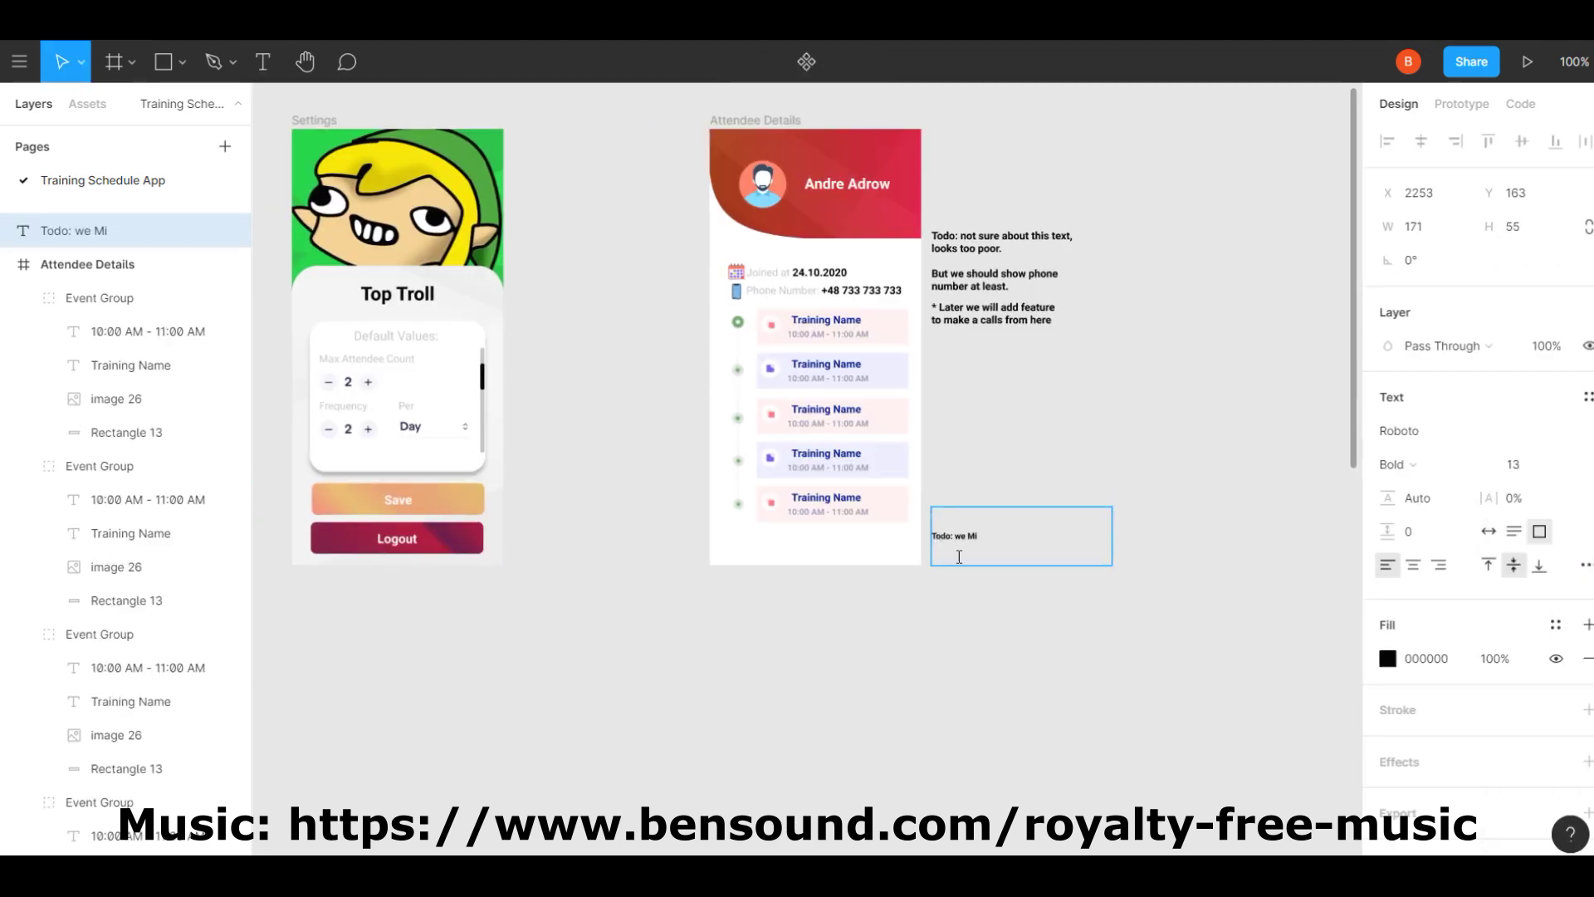
key("Escape")
Set the note's font size to 14.
scroll(1020, 537, "left", 10)
scroll(1144, 383, "right", 10)
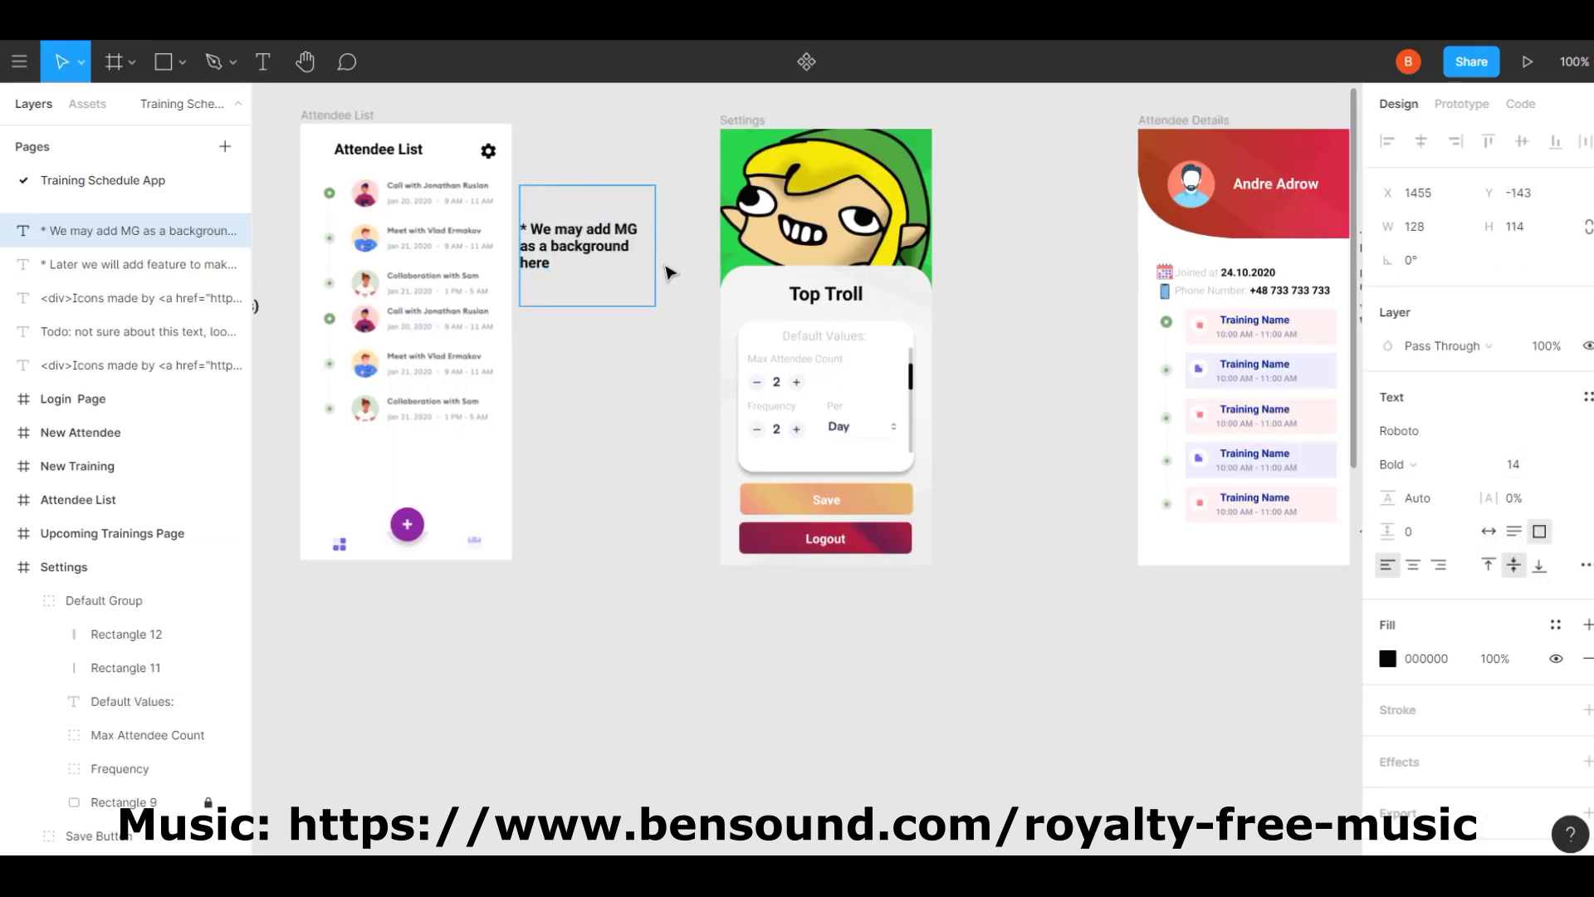
left_click(1145, 382)
scroll(1144, 383, "right", 1)
left_click(996, 242)
left_click(1528, 464)
left_click(1550, 595)
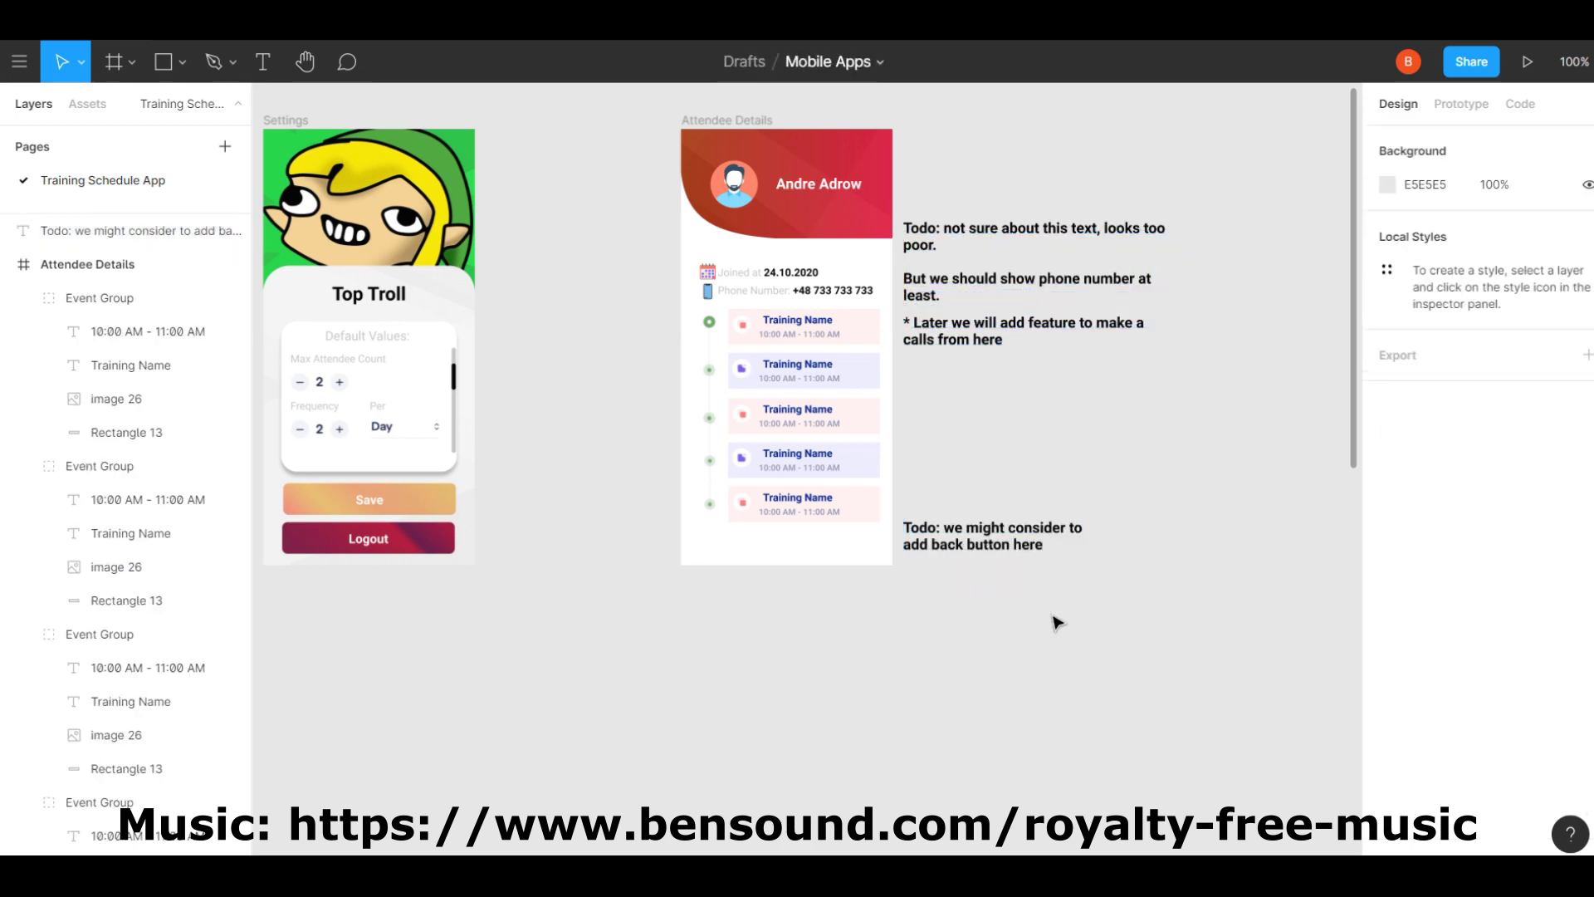
Check the selected image's CSS, then clear the selection.
scroll(1053, 622, "down", 5)
scroll(1053, 623, "up", 3)
left_click(1522, 103)
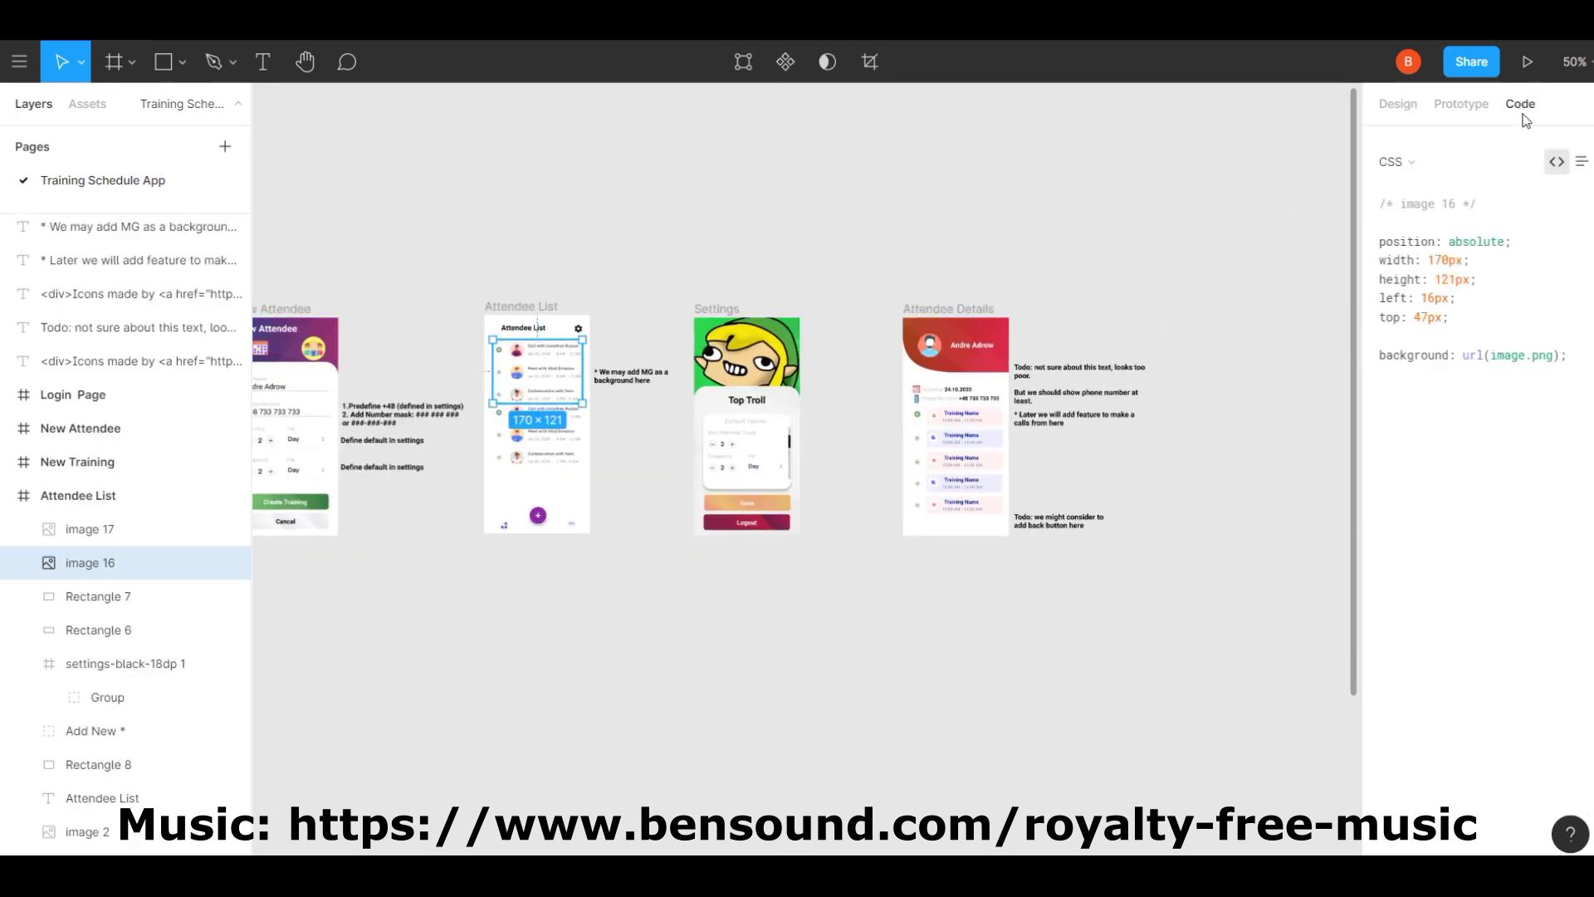
left_click(797, 253)
Rename the duplicated Attendee Details frame to 'Training Details'.
scroll(797, 253, "left", 6)
scroll(747, 315, "right", 9)
left_click(725, 314)
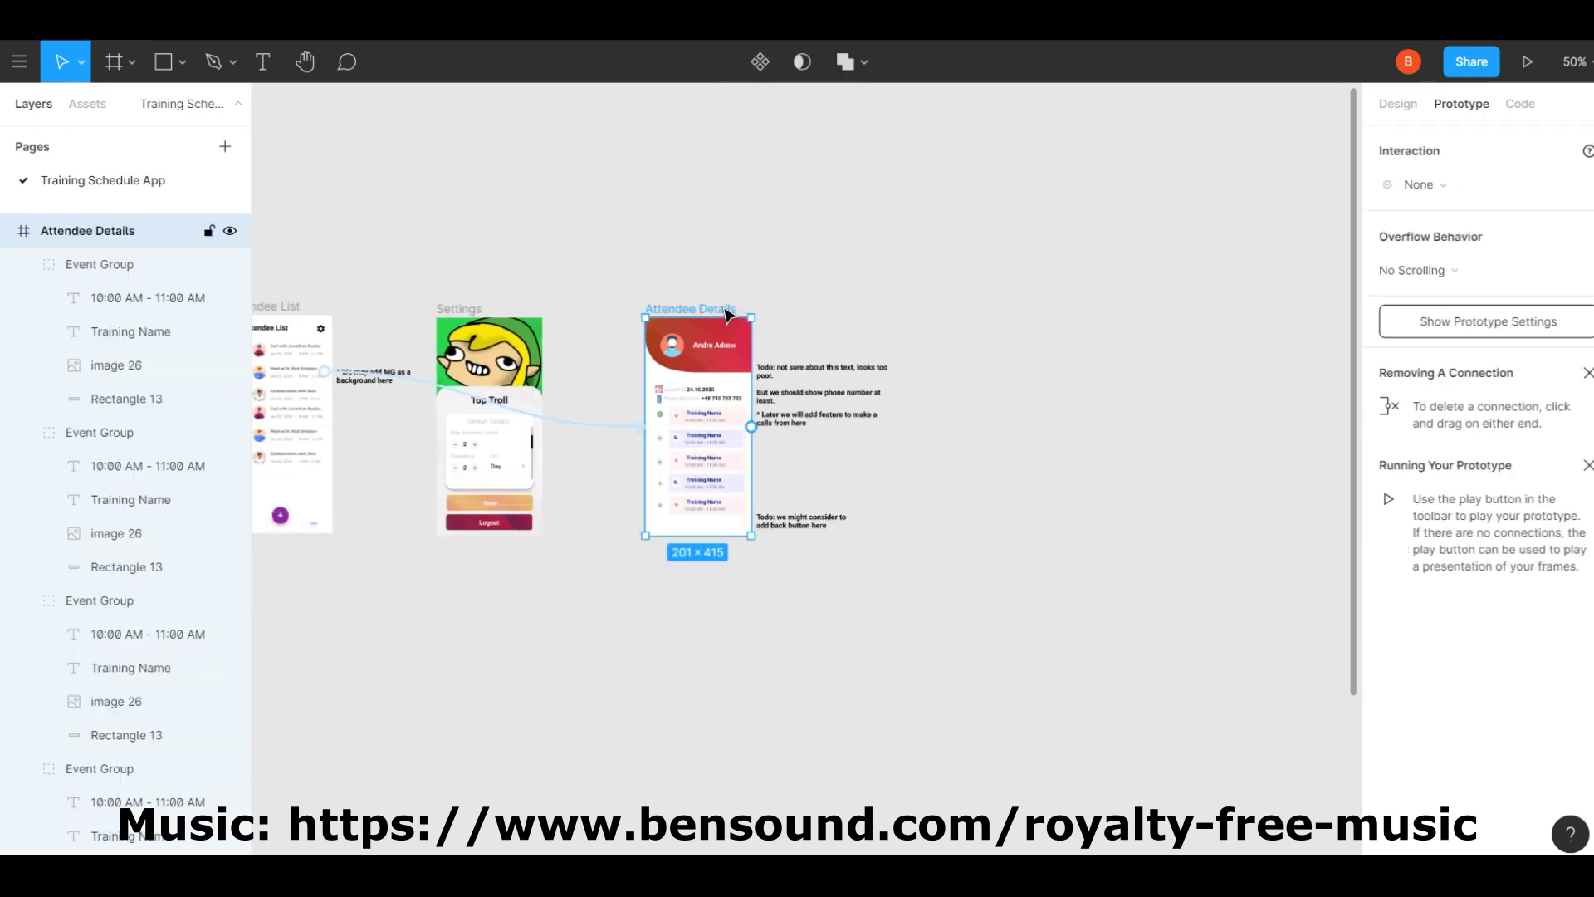
type("E")
key("BackSpace")
type("Training Details")
scroll(955, 324, "left", 4)
key("Return")
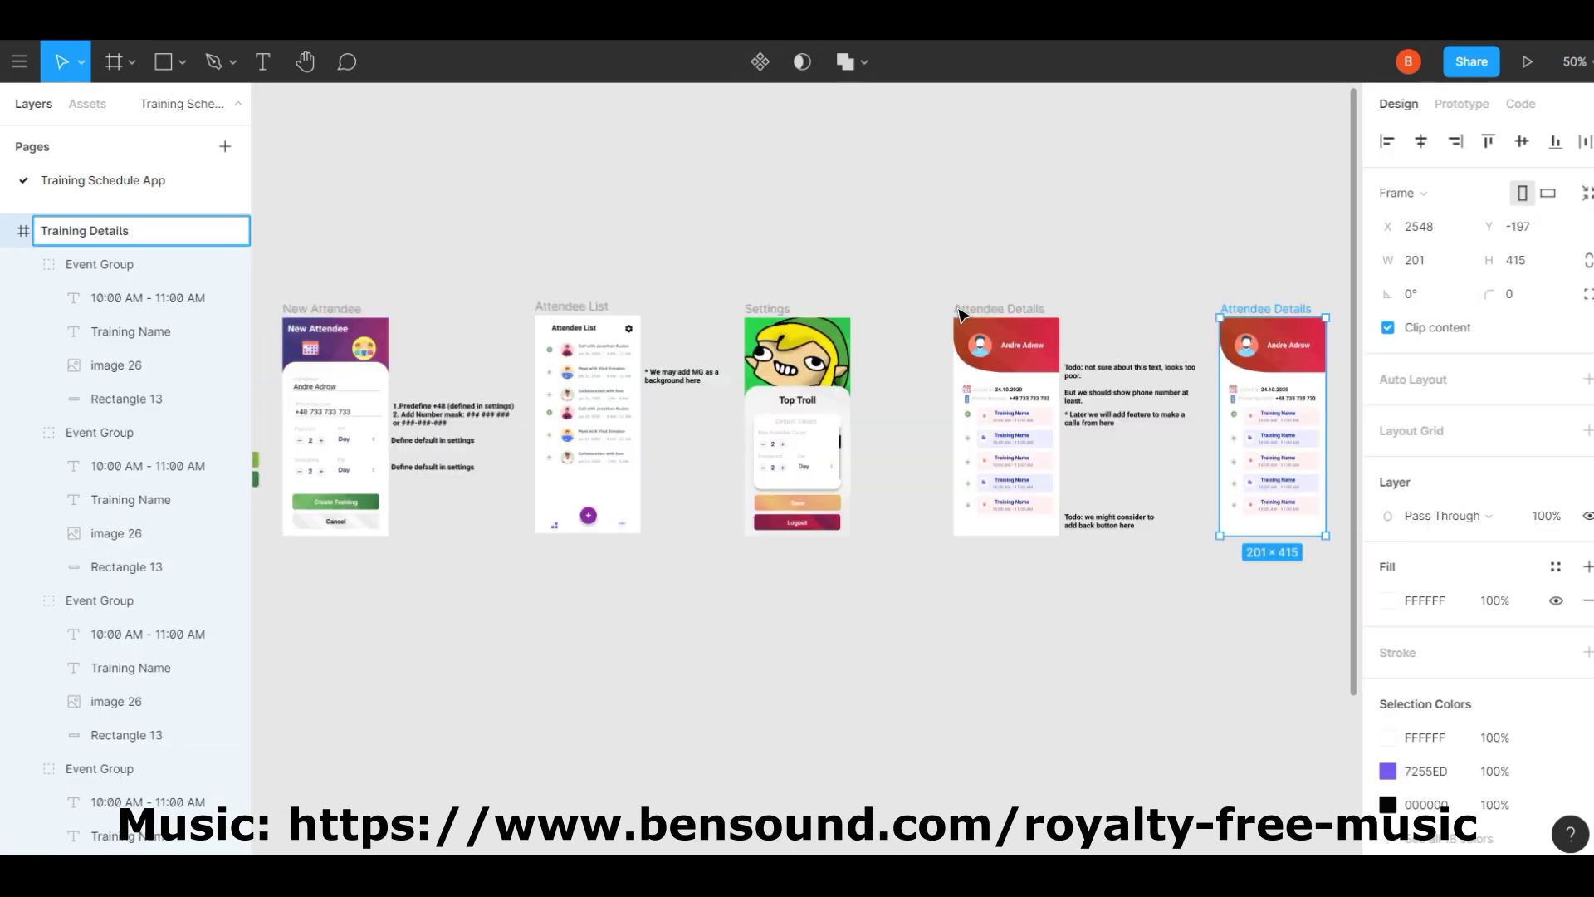
key("Escape")
Browse Dribbble's Mobile shots and preview the Public Transport Mobile App shot.
scroll(950, 400, "up", 2)
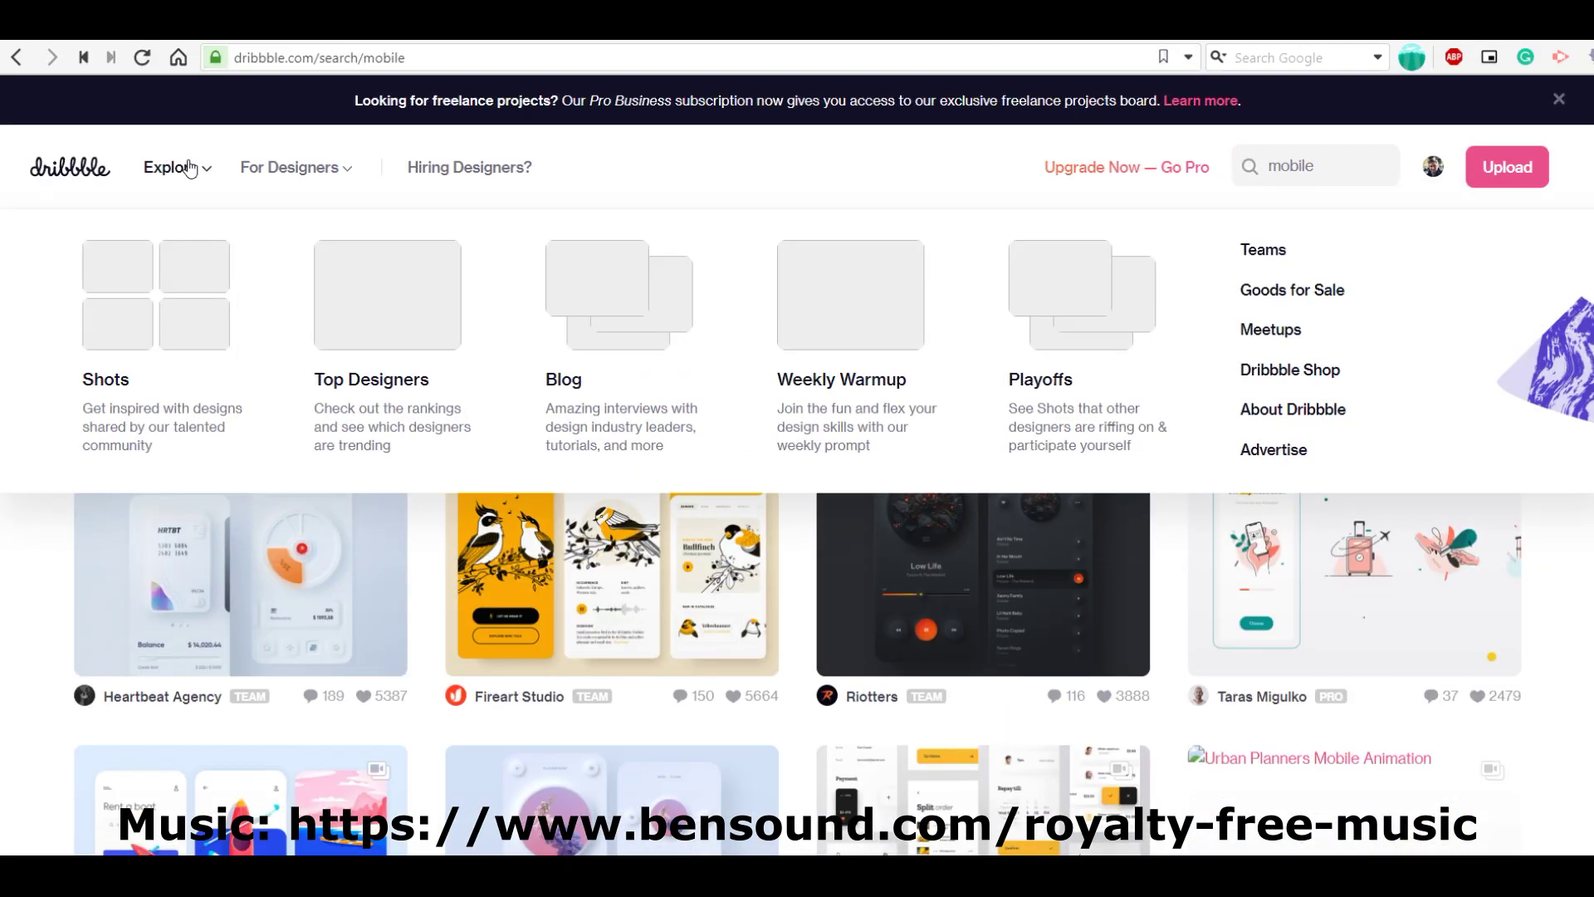
left_click(176, 166)
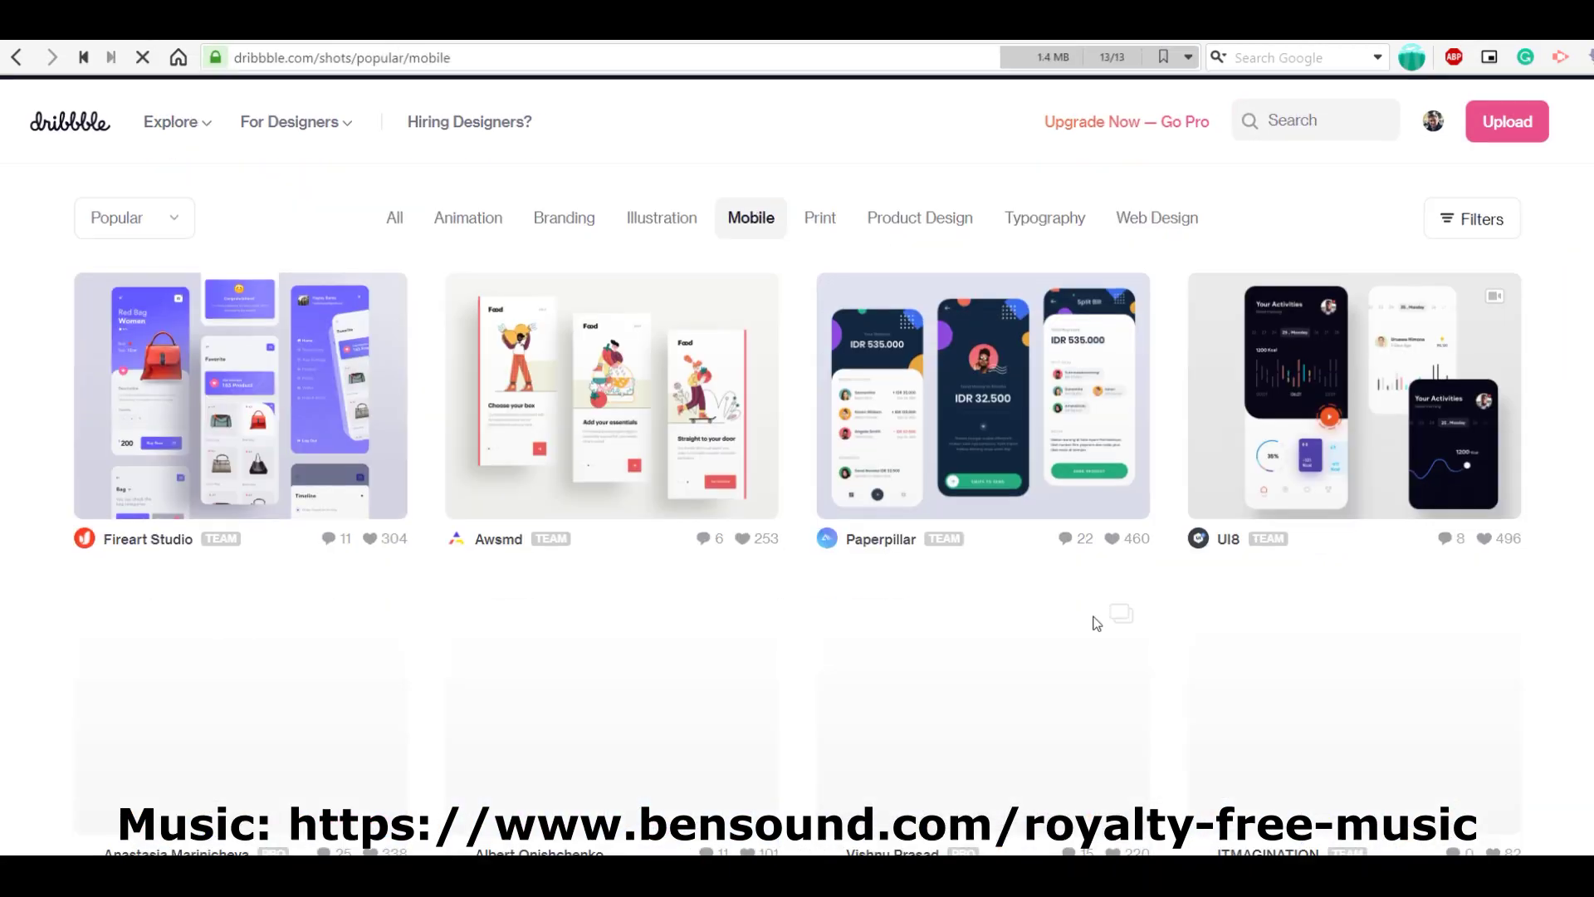
scroll(1093, 622, "down", 2)
left_click(608, 531)
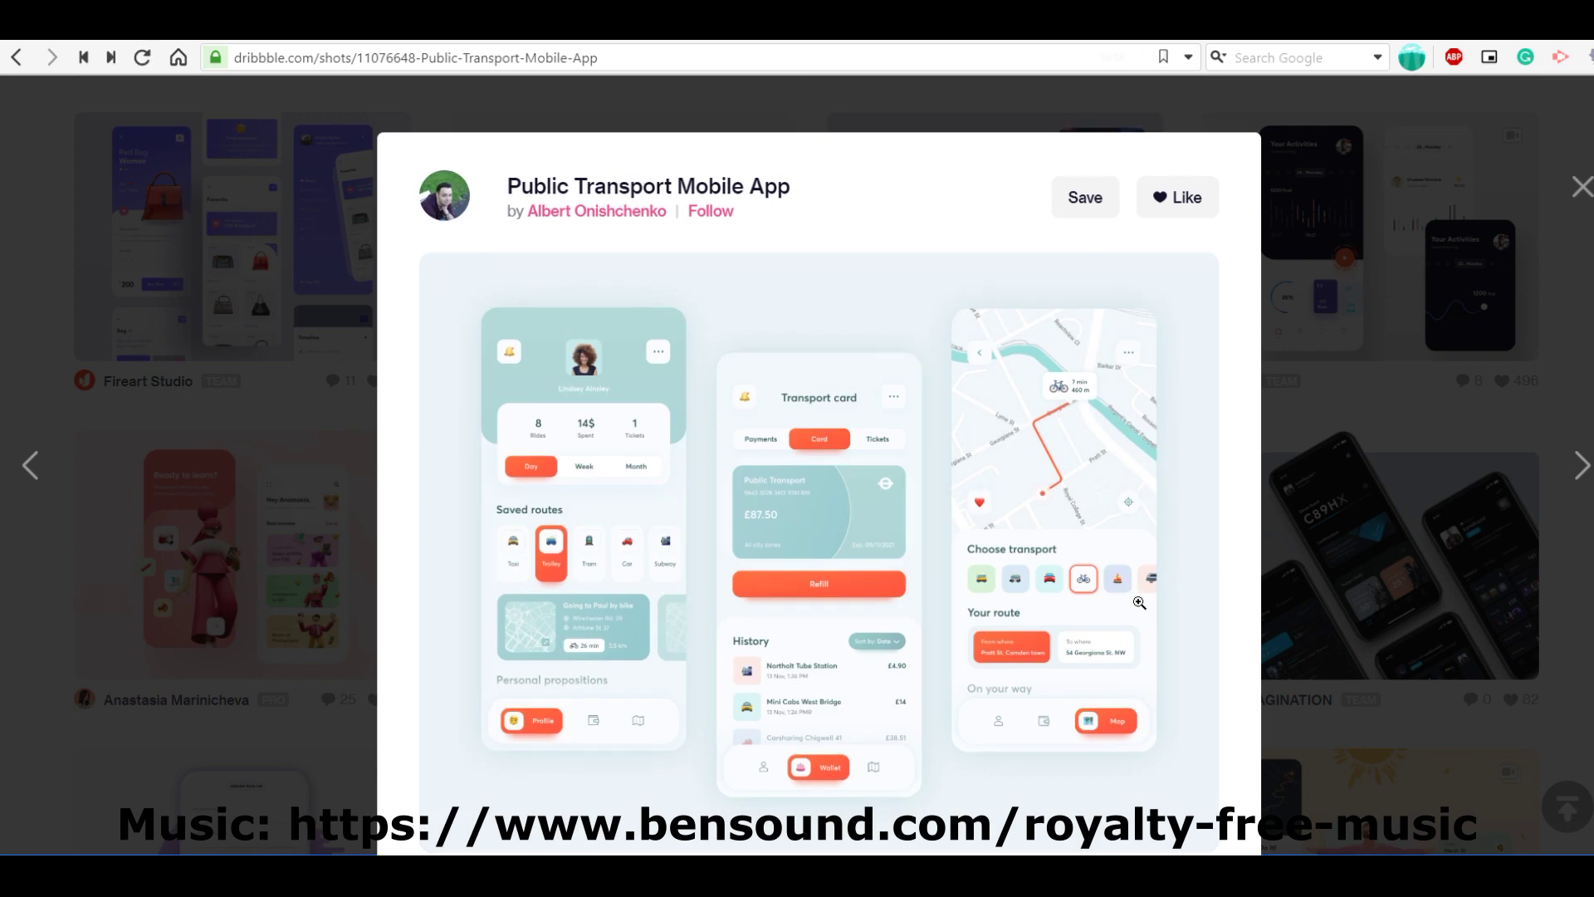
key("Escape")
scroll(1139, 603, "down", 10)
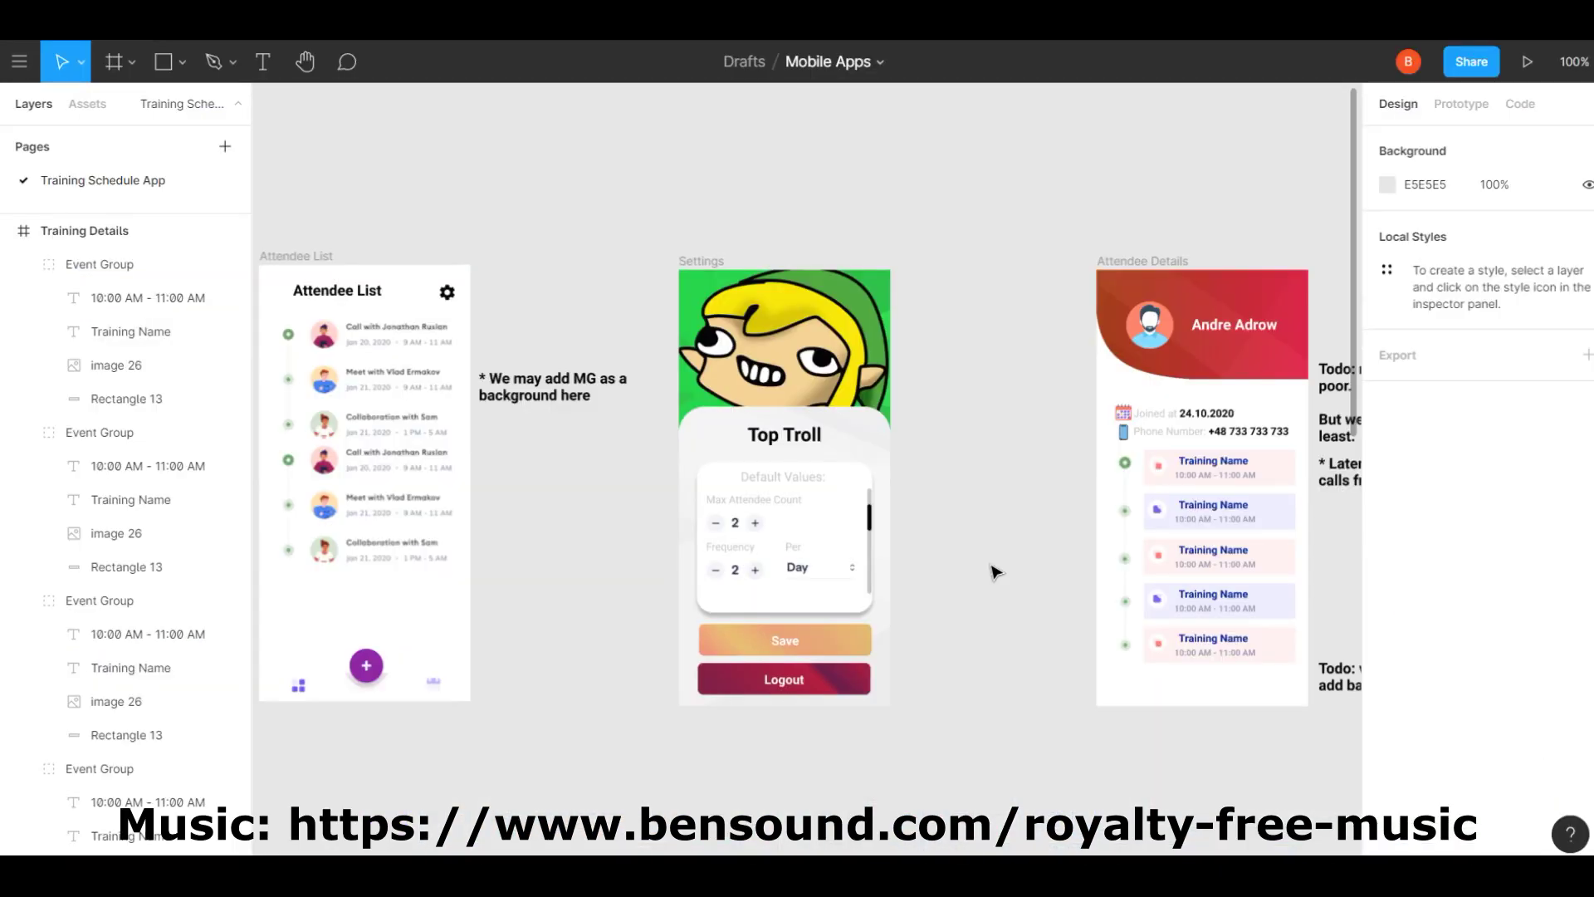
Pan across the full row of app screens on the canvas.
scroll(996, 572, "down", 5)
scroll(996, 571, "left", 4)
scroll(997, 571, "right", 5)
scroll(997, 571, "left", 2)
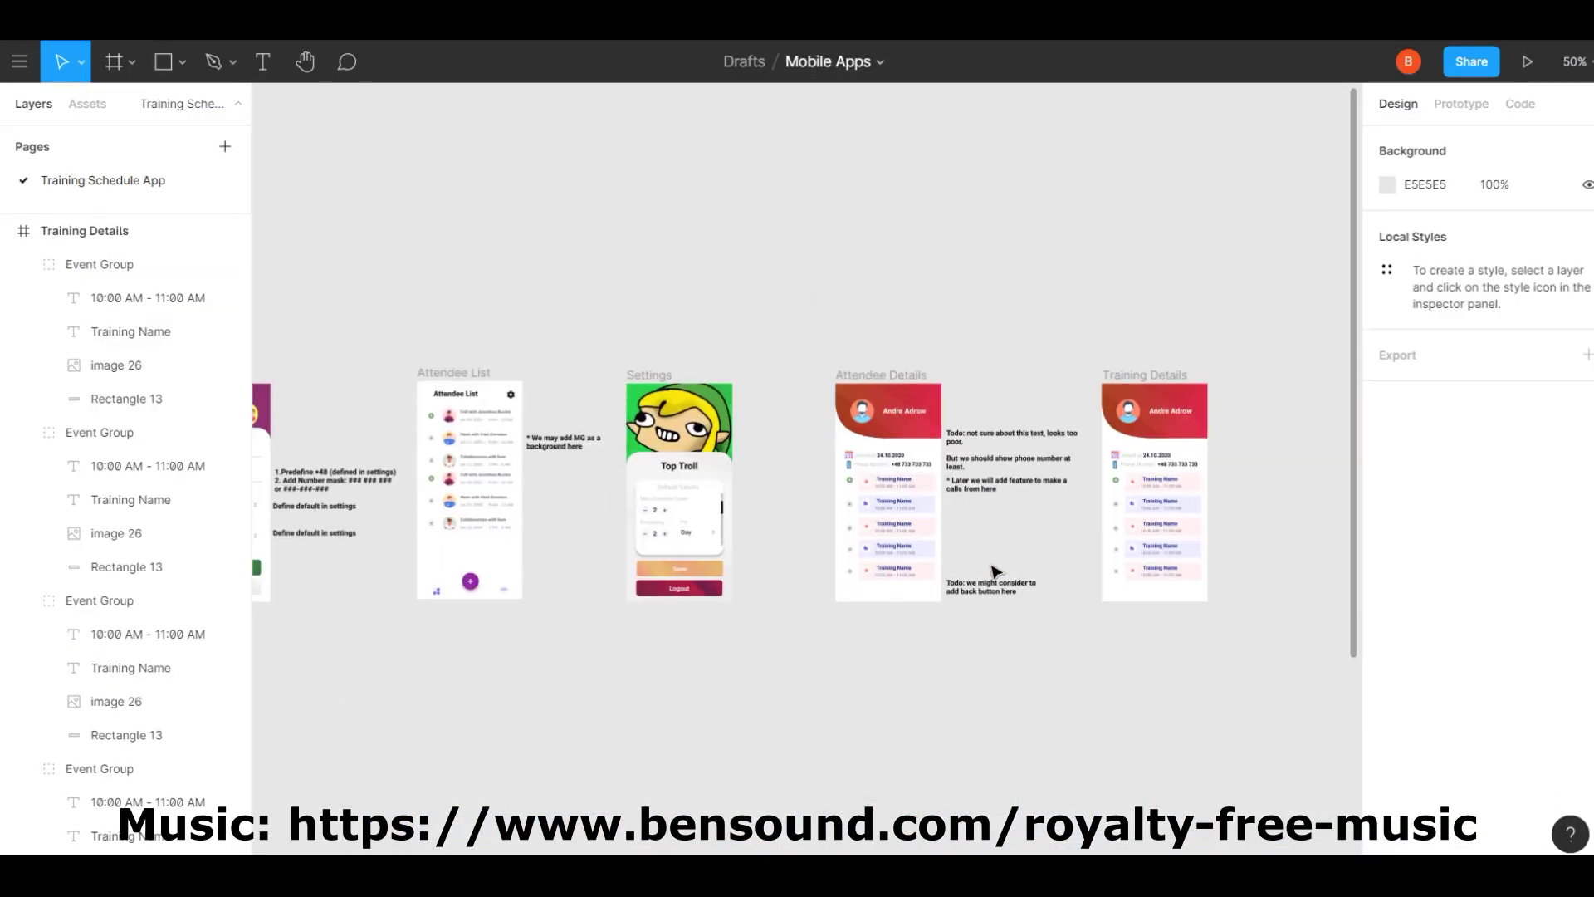
scroll(996, 571, "down", 1)
scroll(996, 571, "left", 8)
scroll(993, 570, "right", 5)
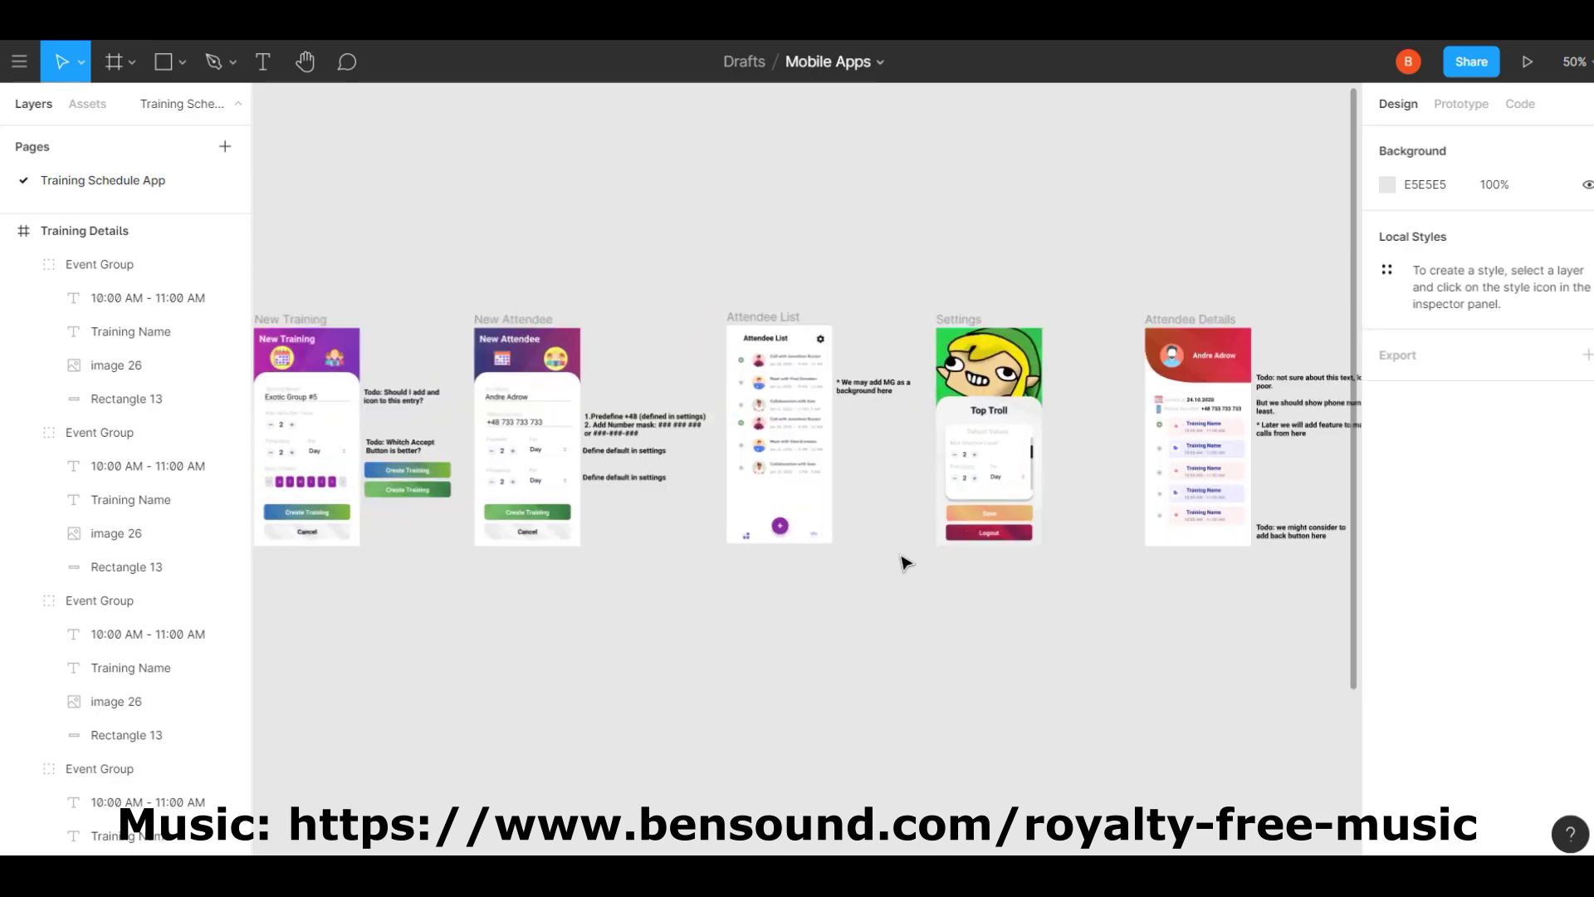
scroll(905, 563, "up", 5)
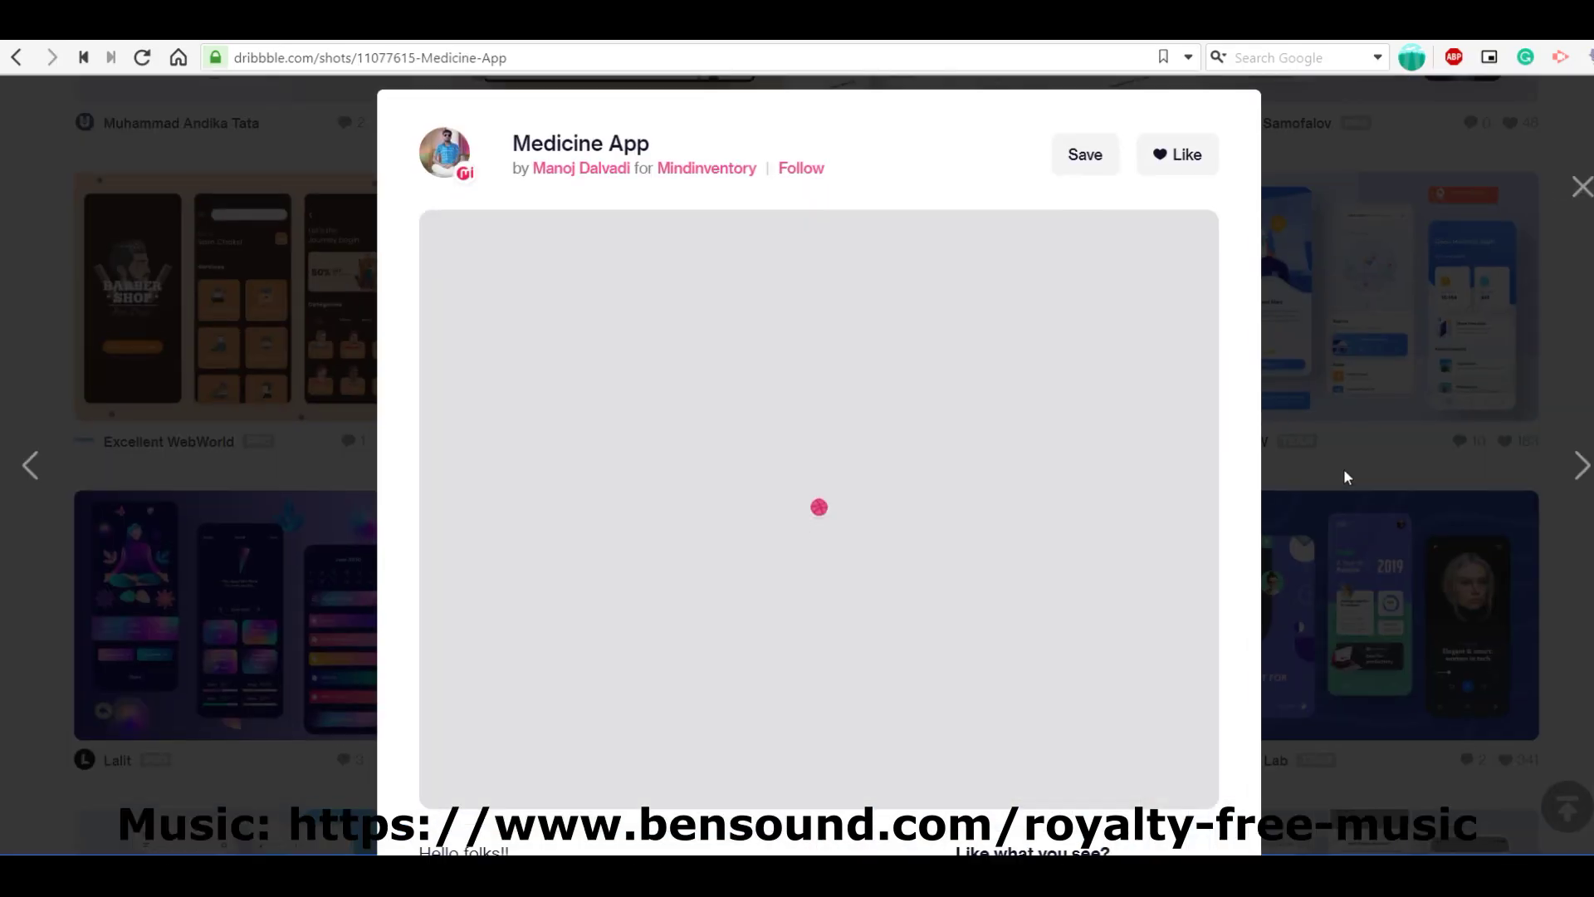
Preview a design from the Dribbble mobile grid, then Alt+Tab to another window.
left_click(1344, 469)
scroll(1381, 366, "down", 15)
key("alt+Tab")
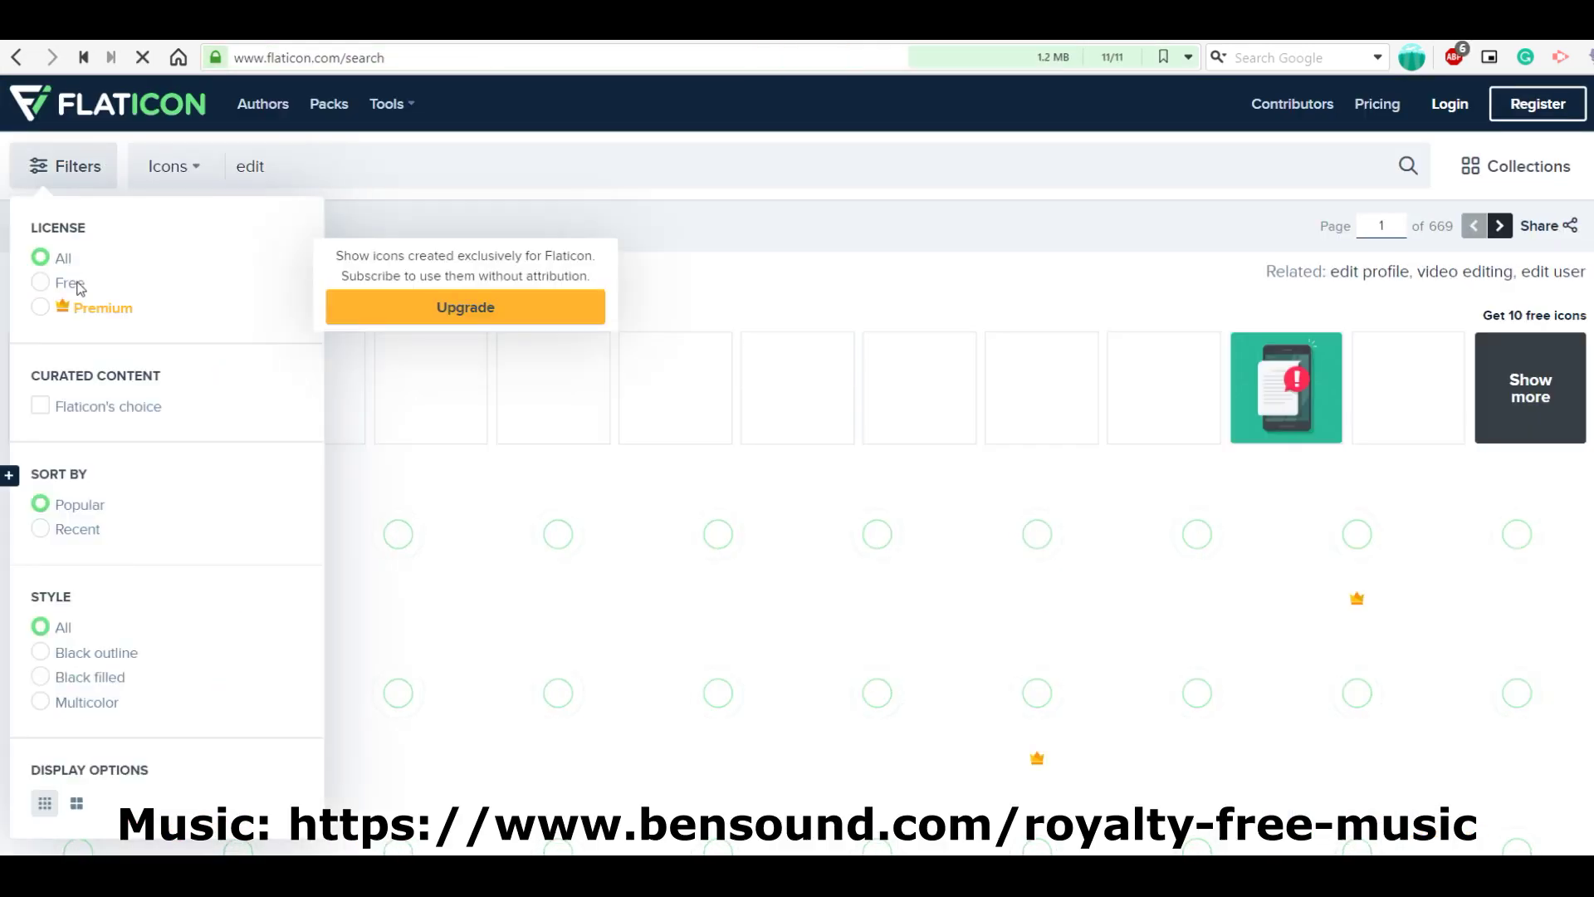
Filter the Flaticon edit-icon results to free icons only.
left_click(80, 281)
scroll(797, 415, "down", 10)
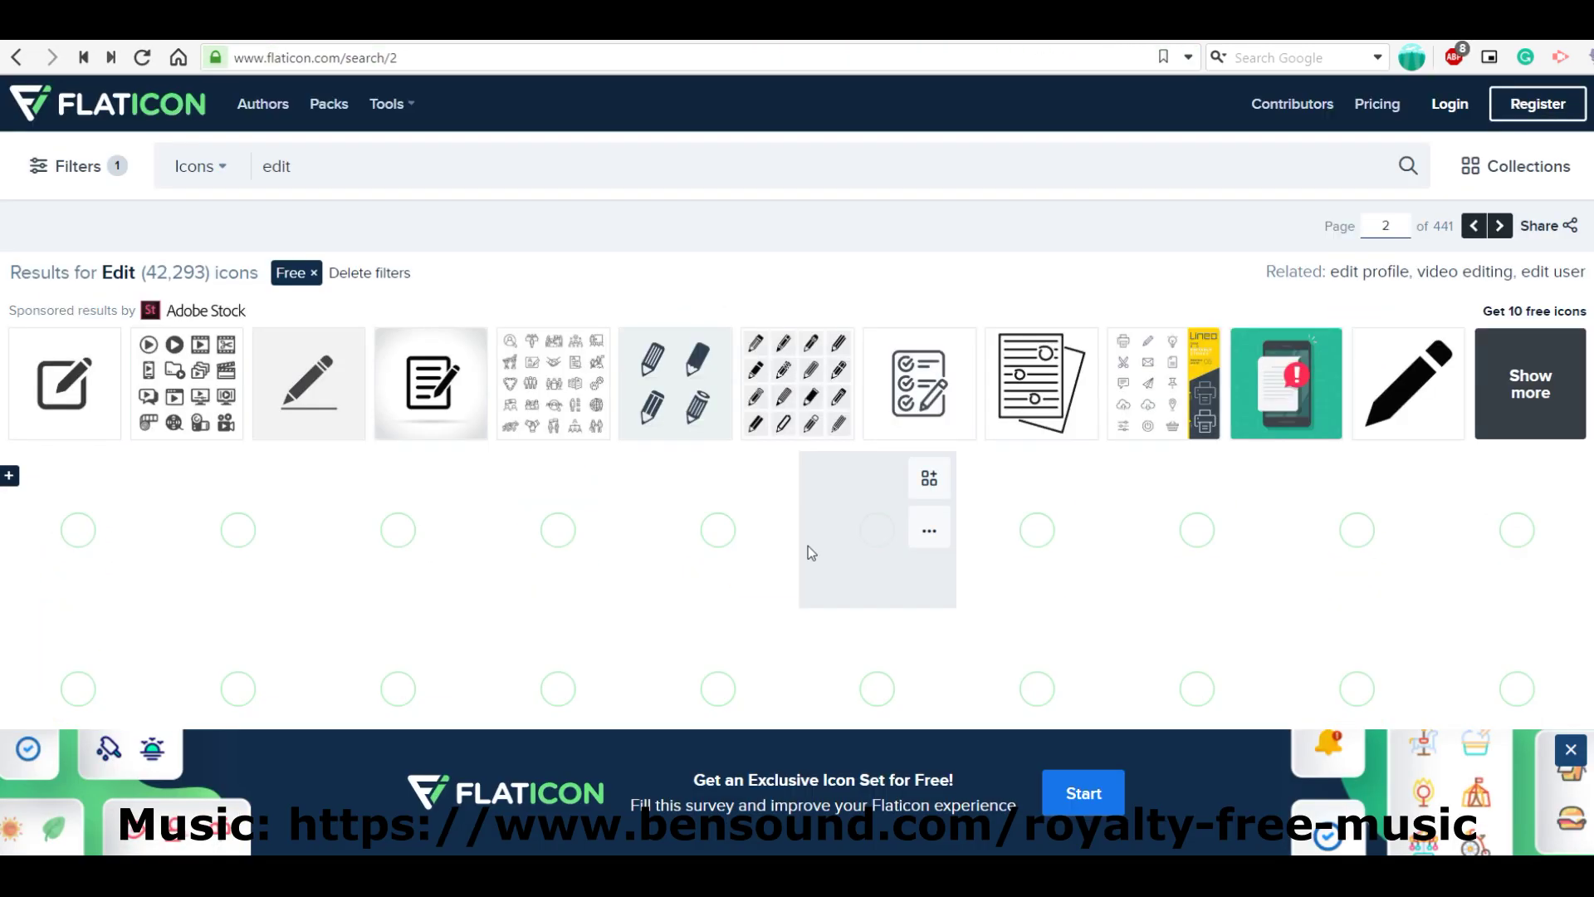
scroll(811, 552, "down", 15)
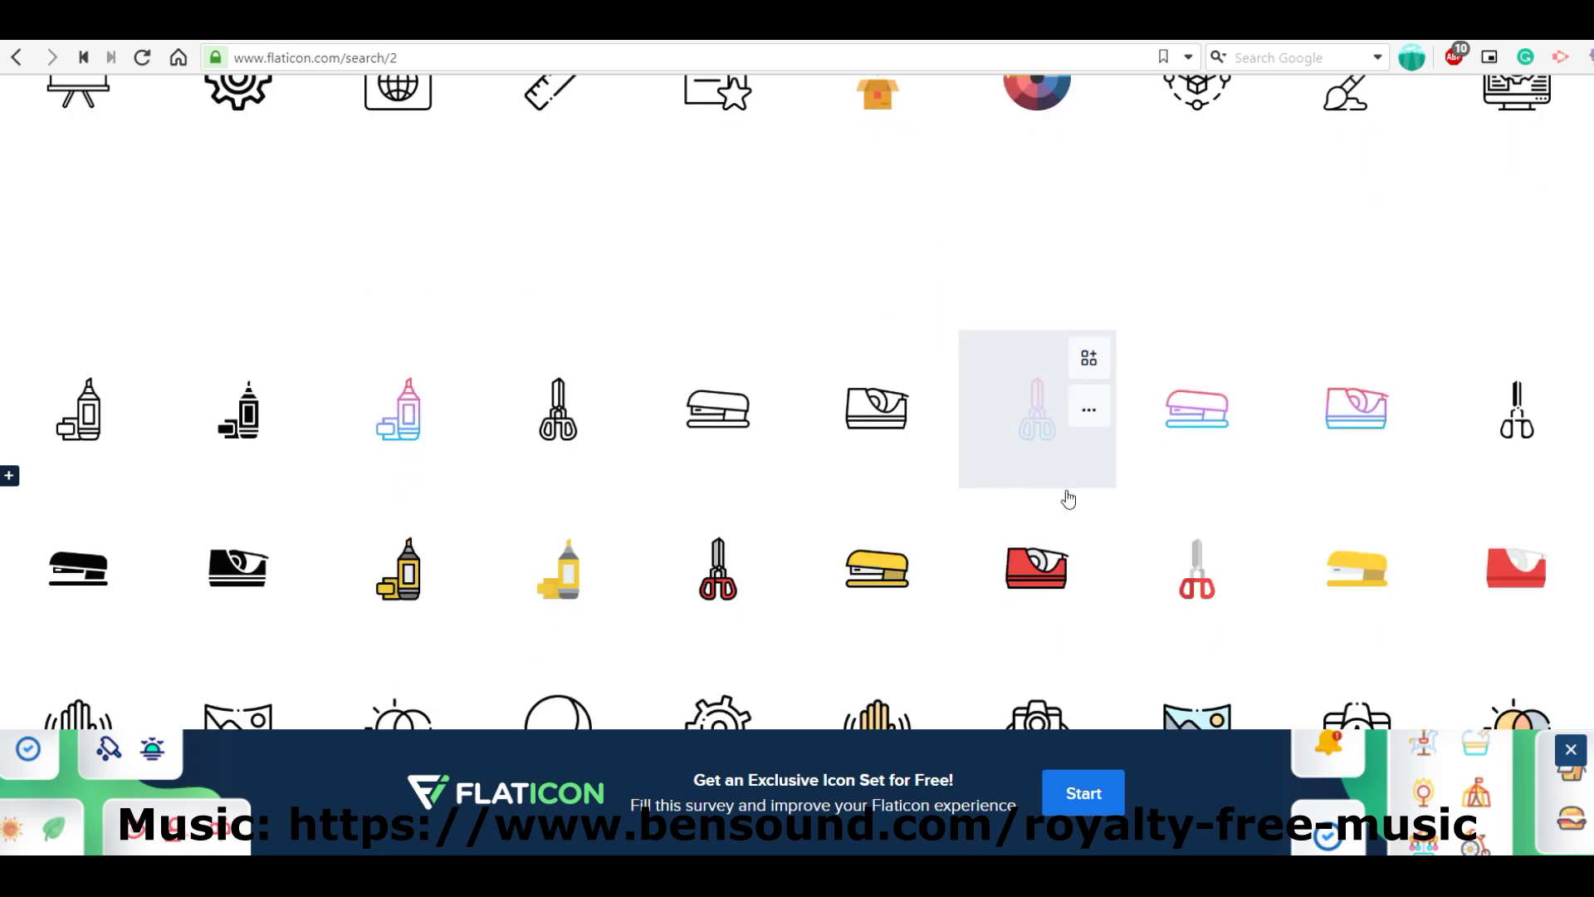
scroll(1069, 499, "down", 5)
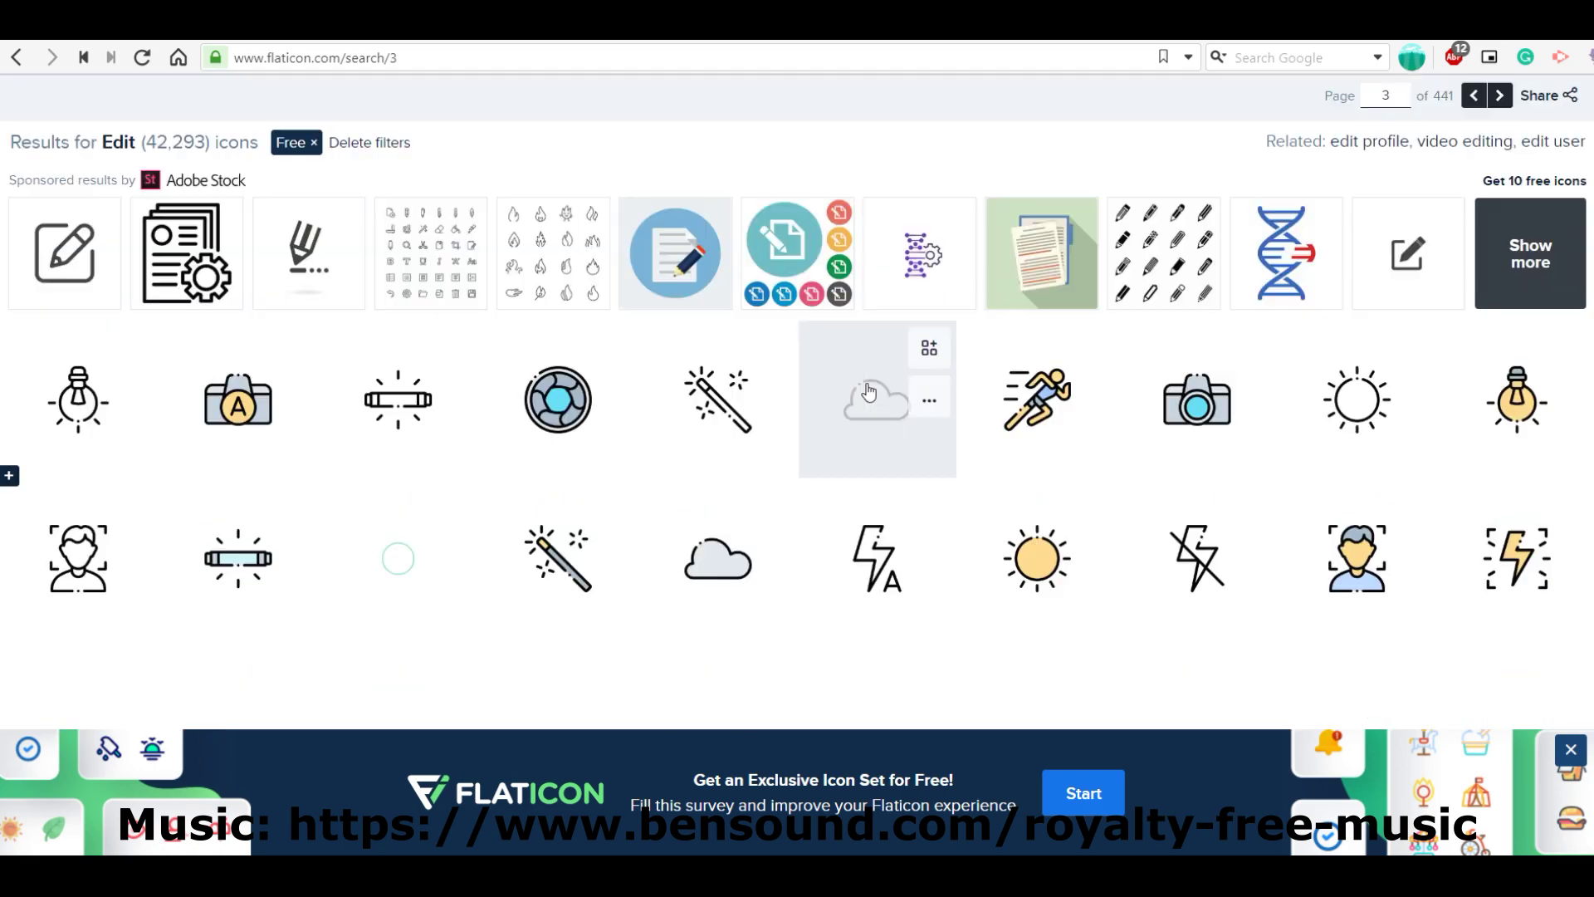
scroll(1069, 500, "down", 10)
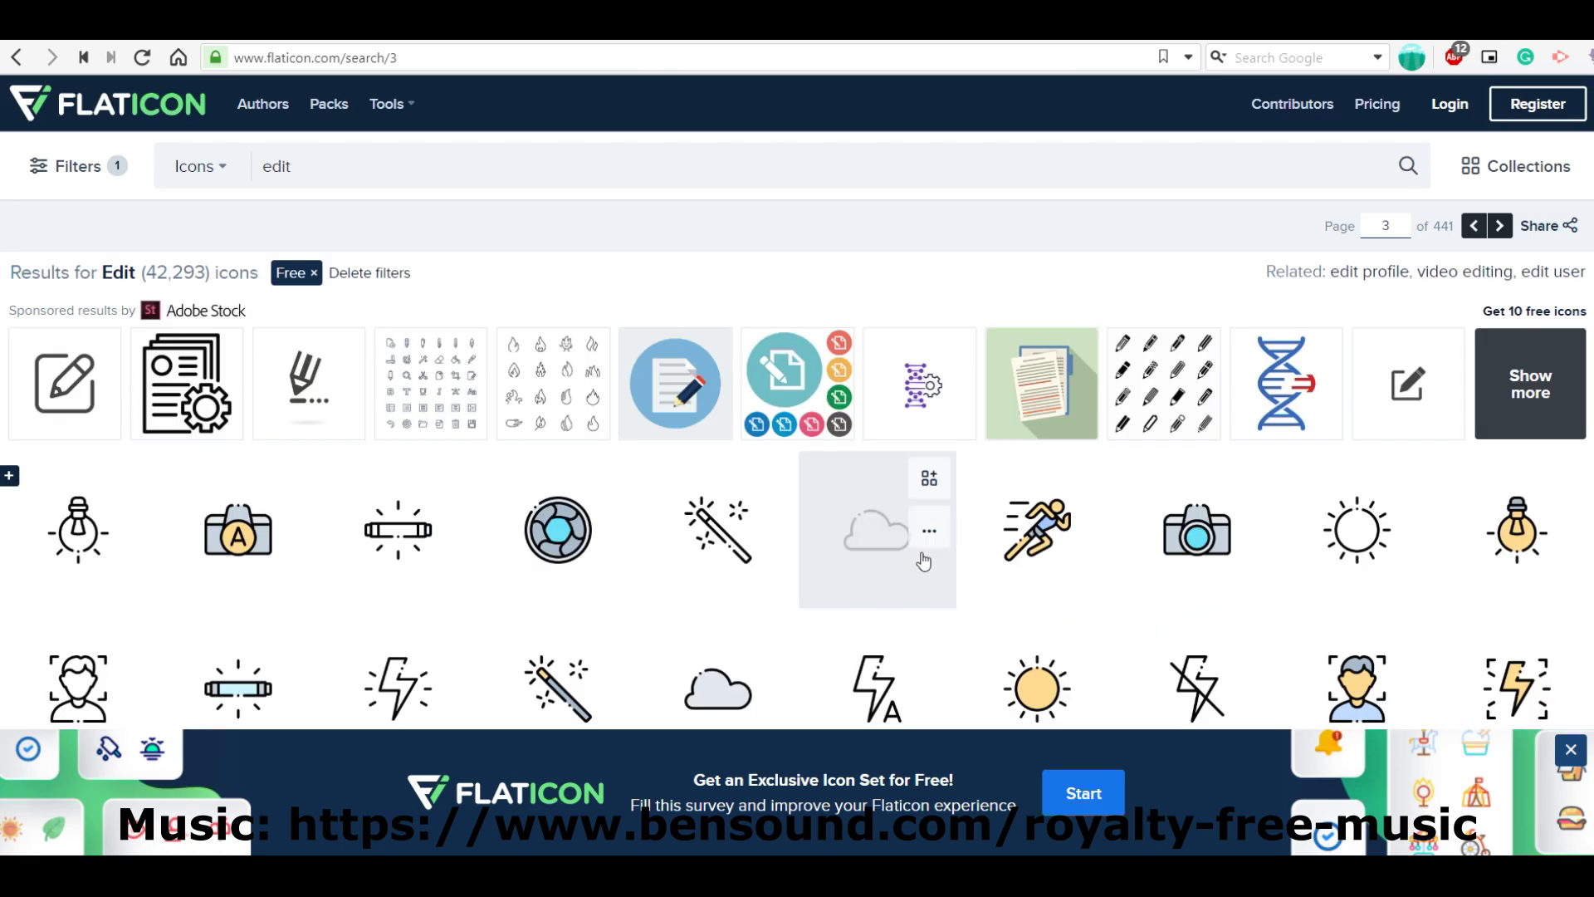
Open the sponsored flat edit icon set, then minimize the downloads folder.
left_click(822, 398)
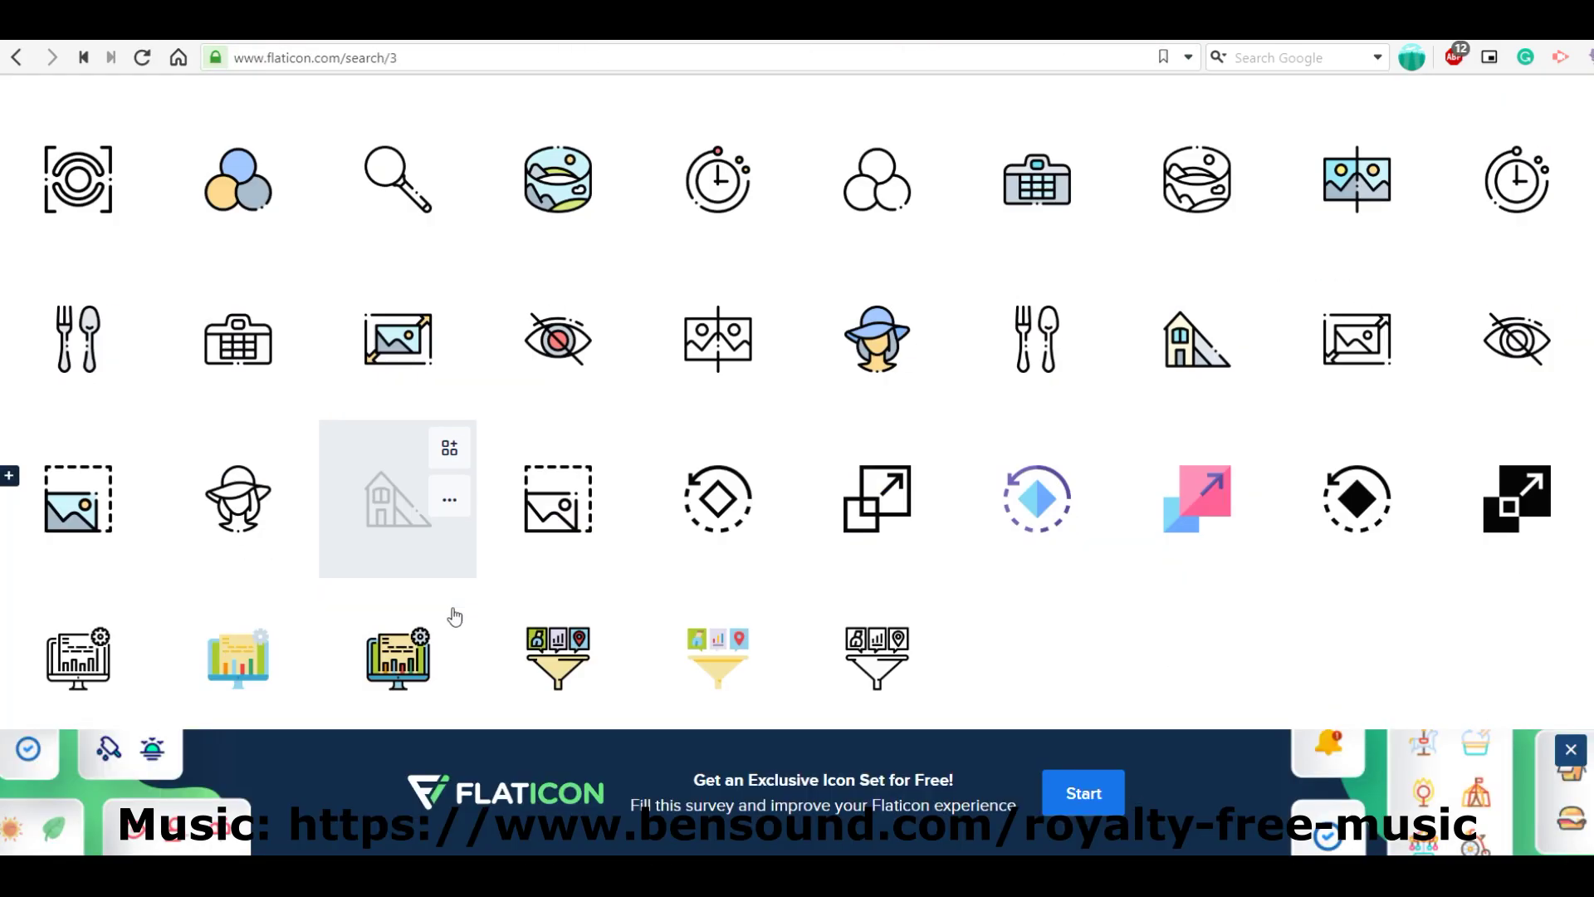
scroll(1115, 582, "down", 7)
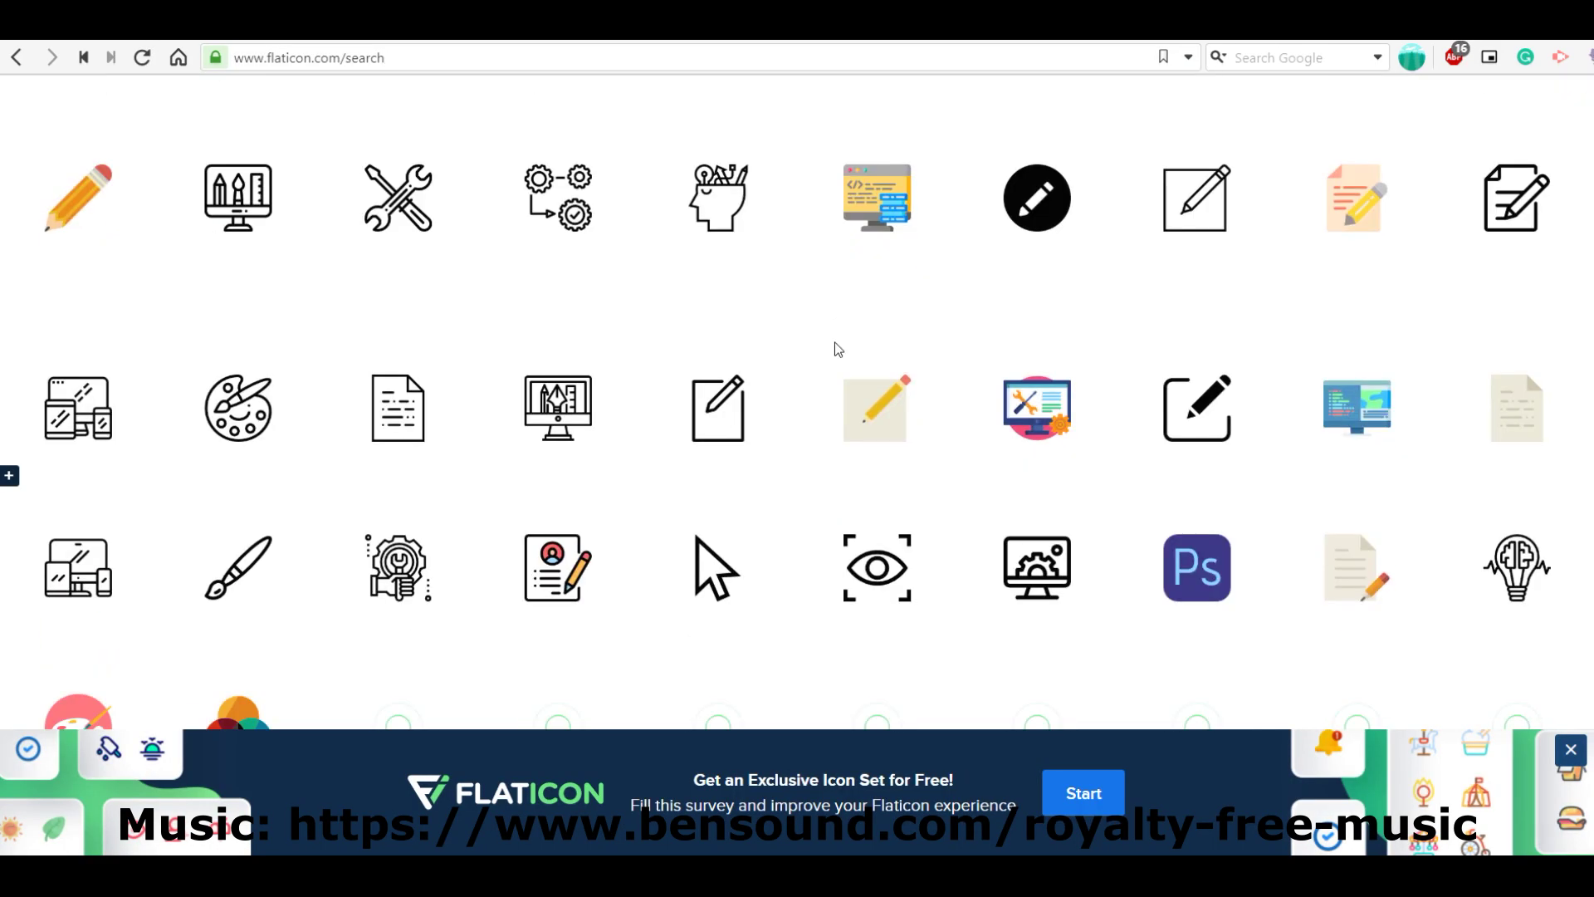
scroll(835, 342, "down", 5)
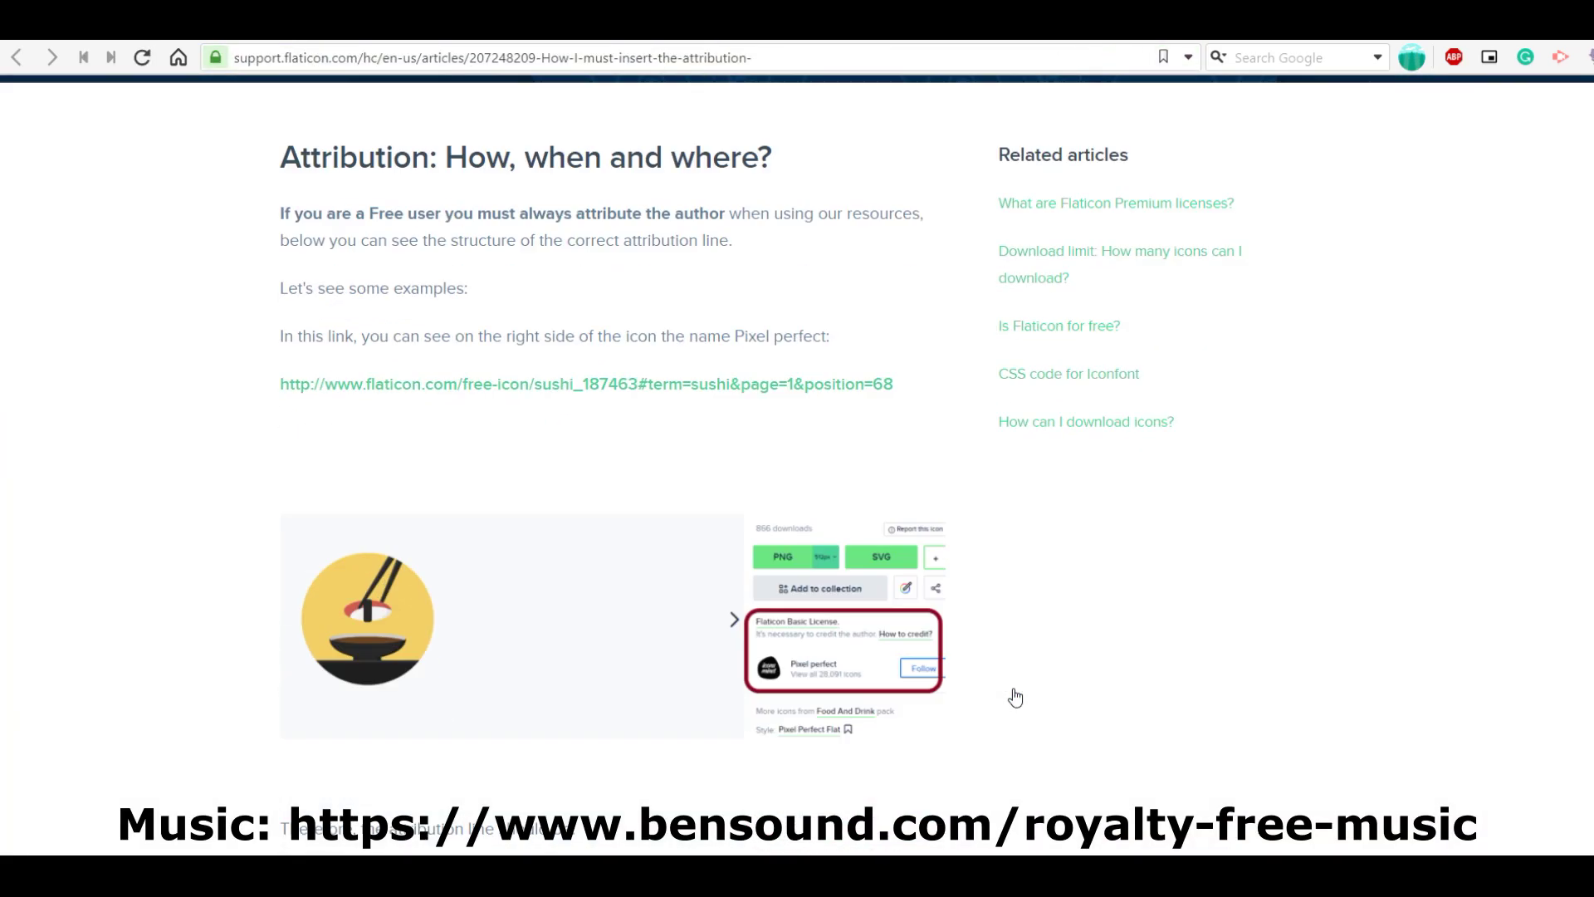
scroll(1014, 694, "down", 5)
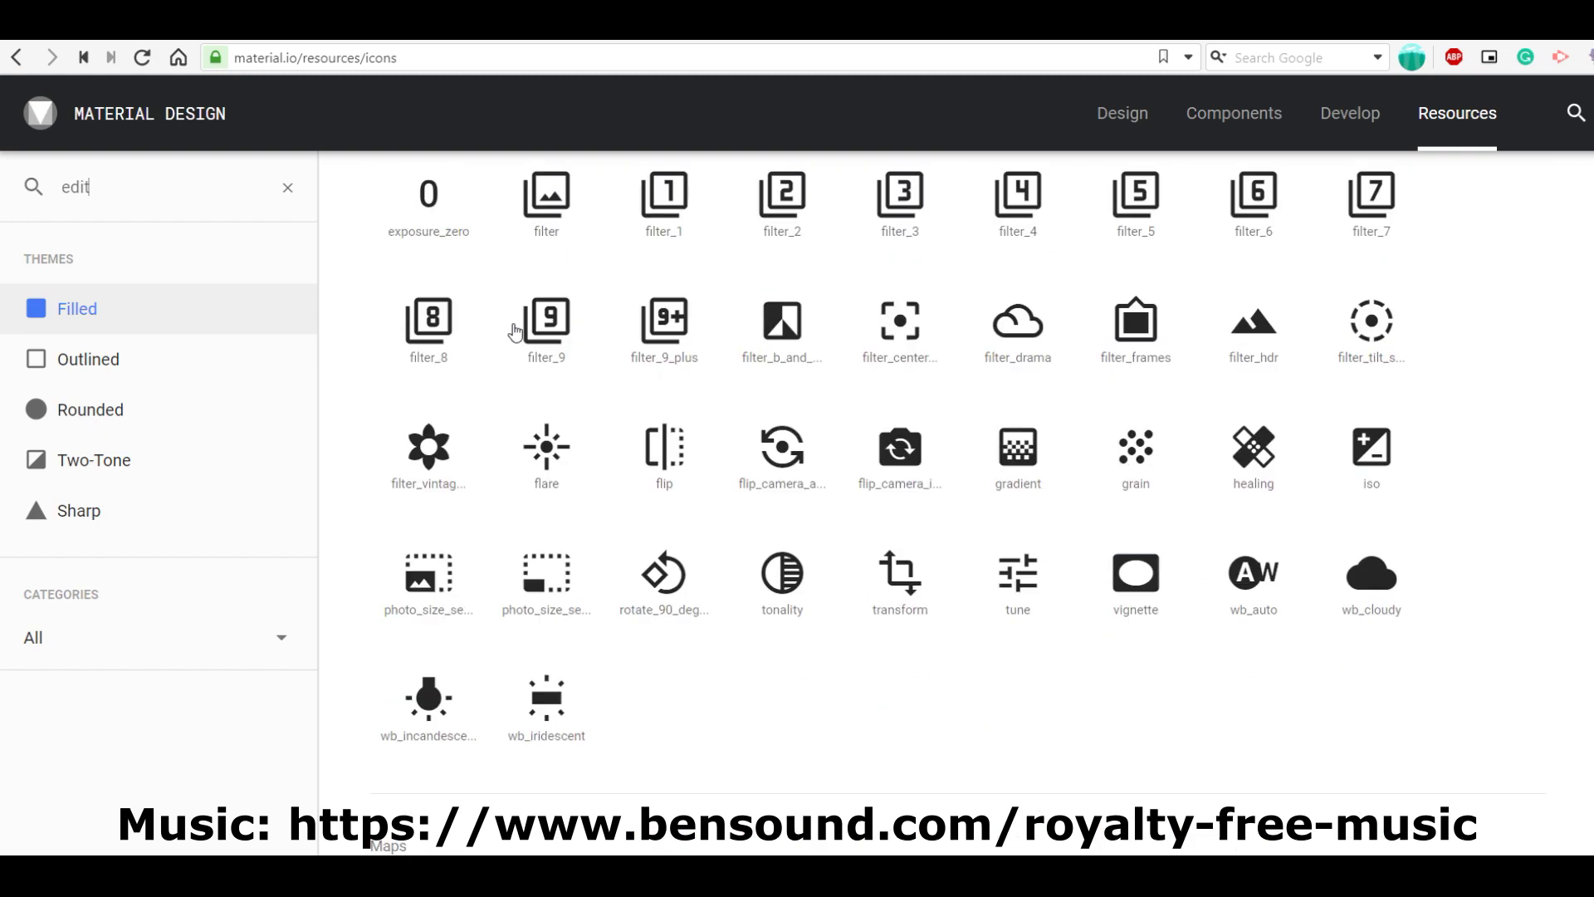
scroll(933, 737, "up", 3)
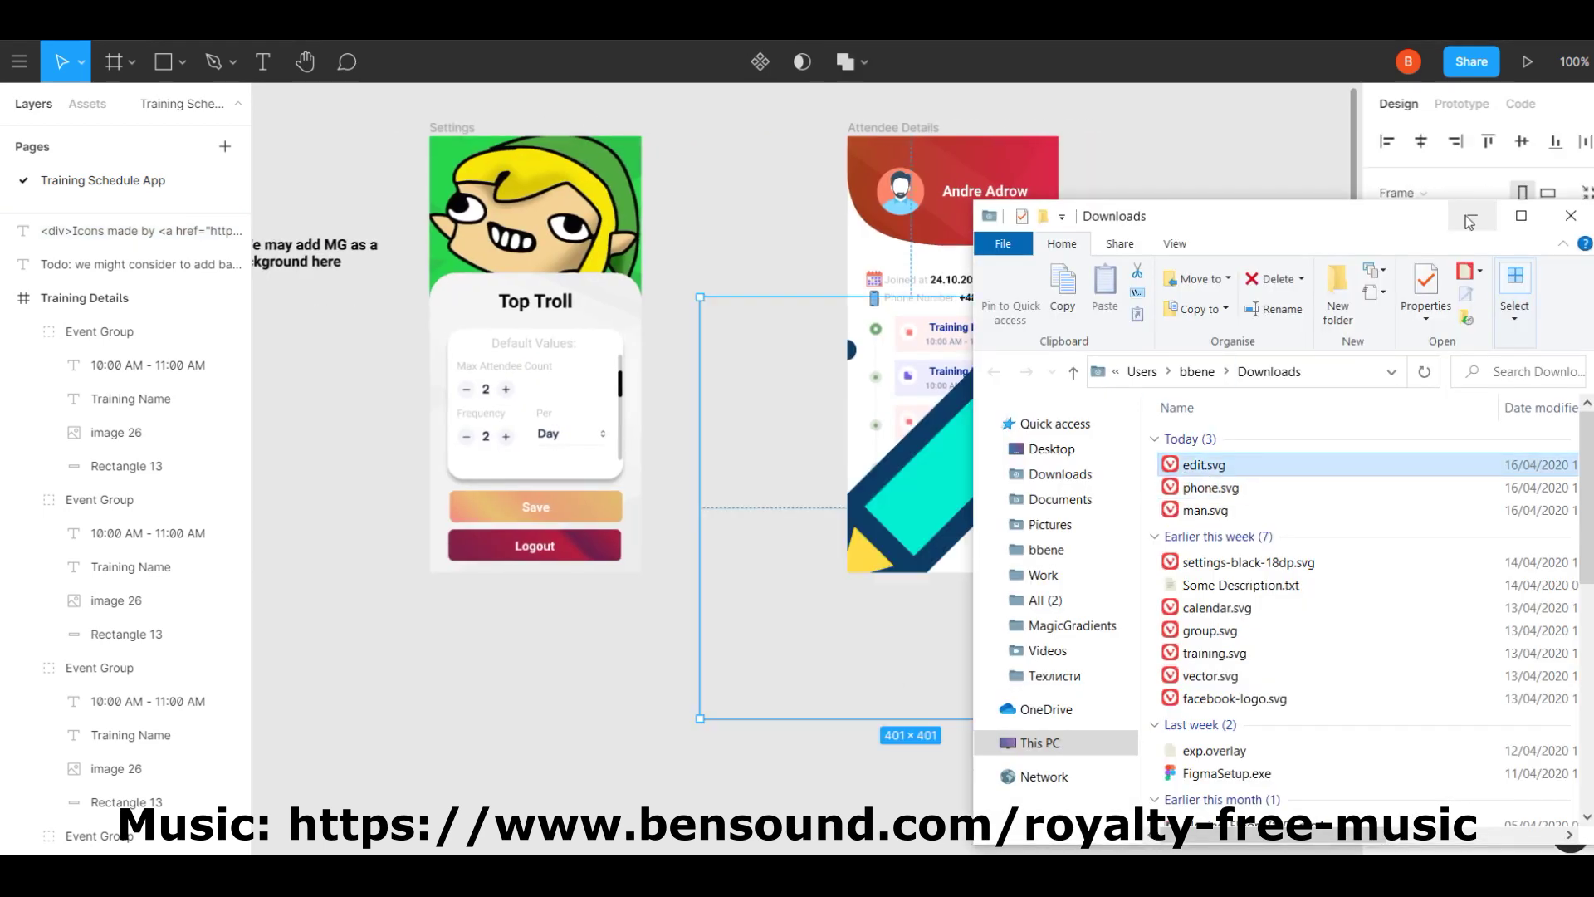
left_click(1470, 218)
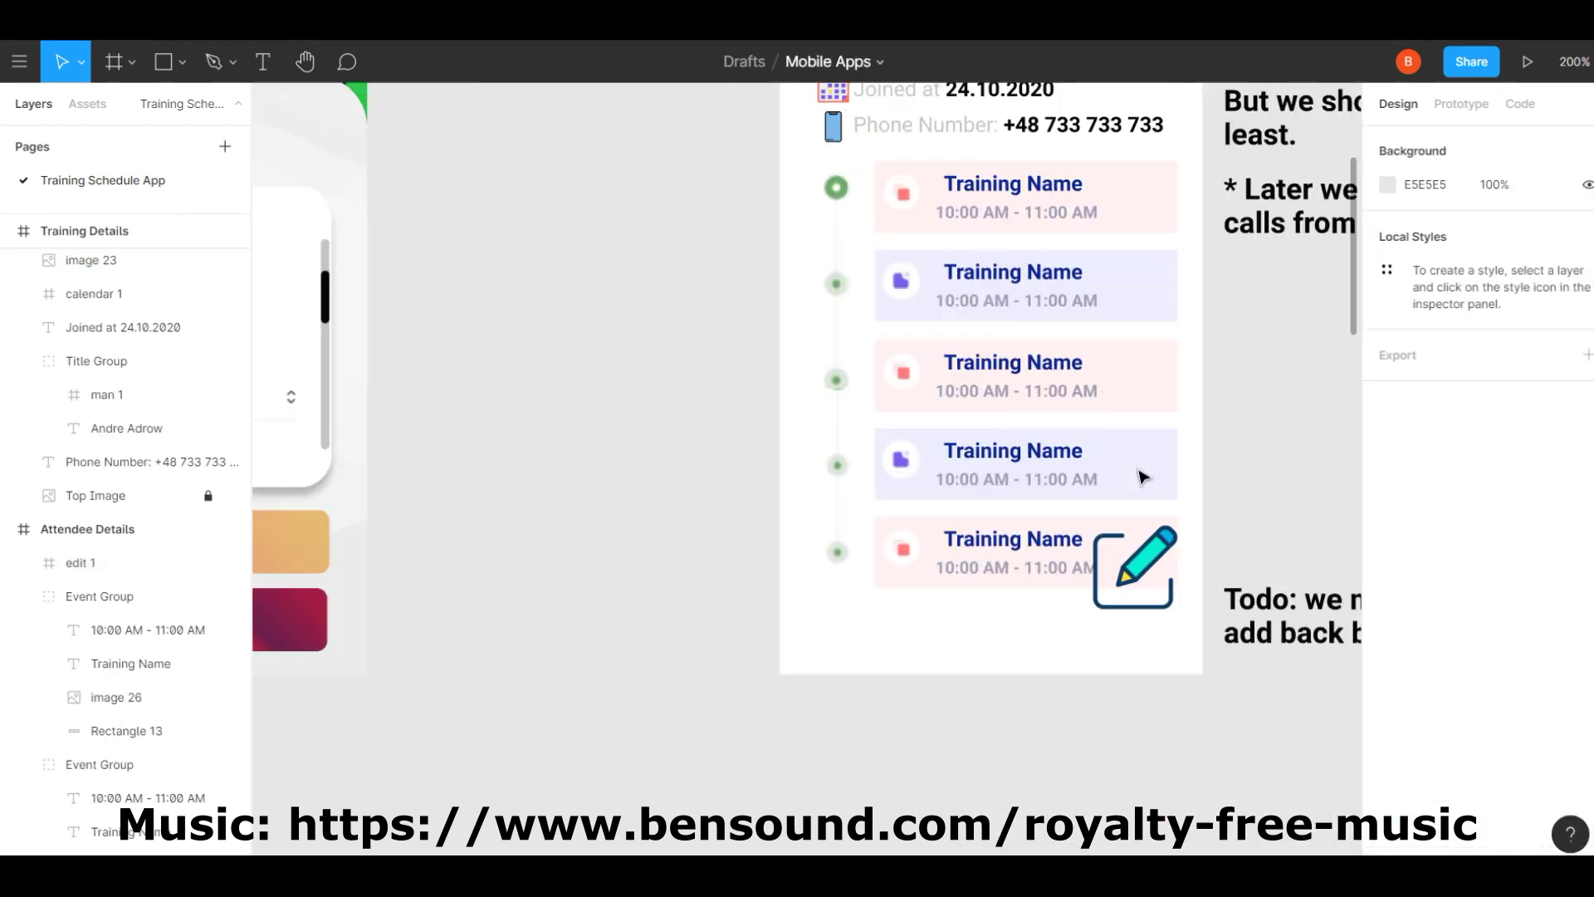
Give the circle a 50 px height and open its fill colour.
left_click(1388, 770)
key("Escape")
key("Escape")
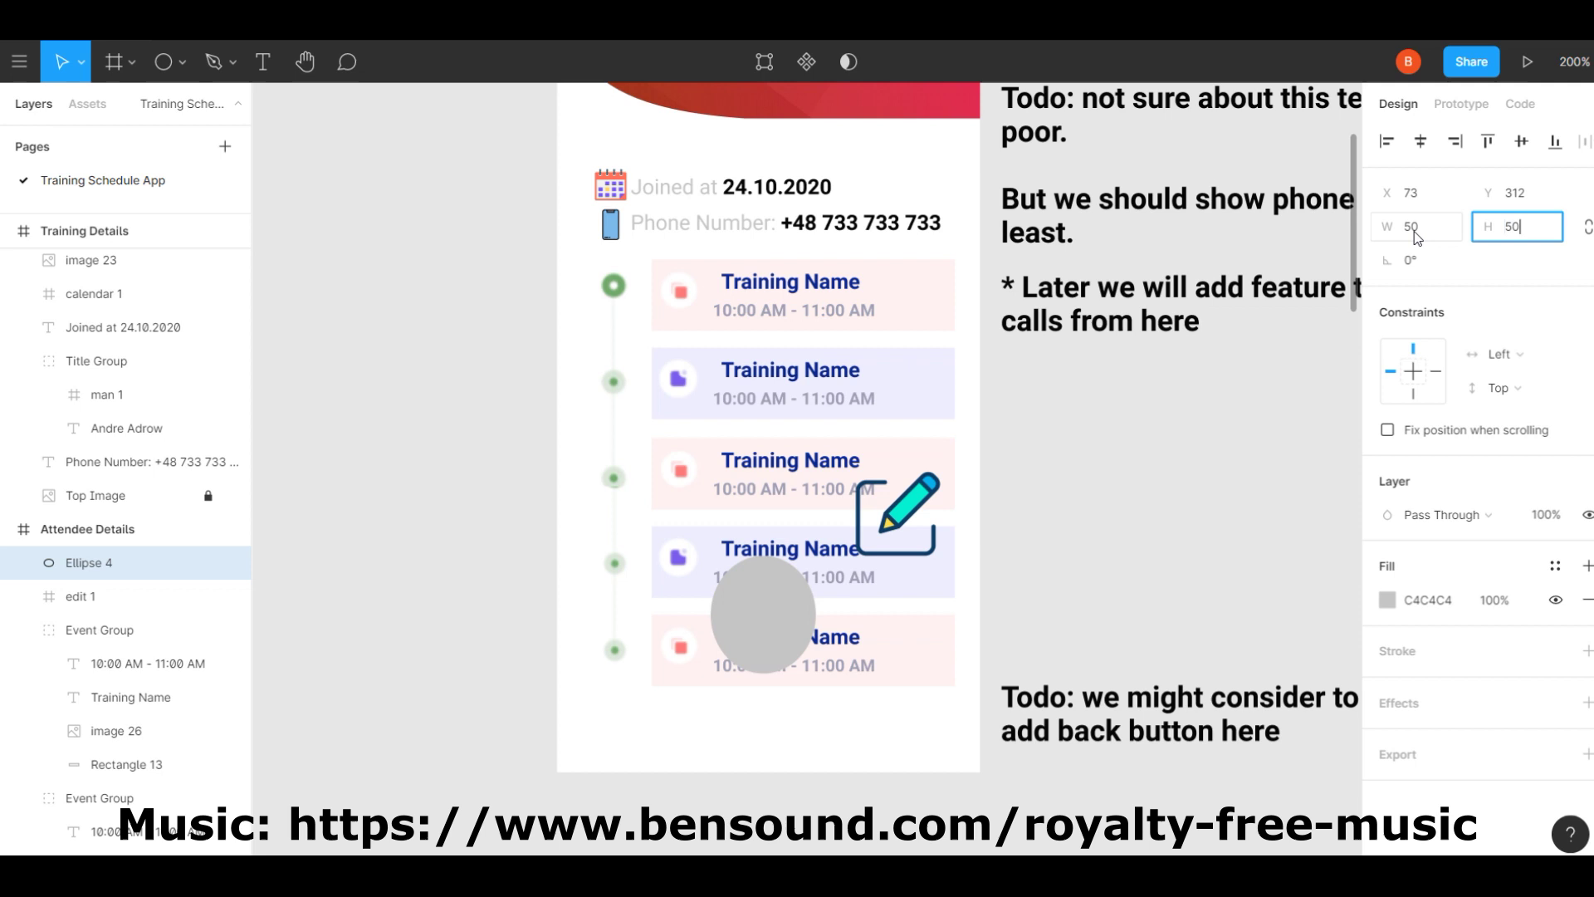
key("Return")
left_click(1388, 599)
Move the edit 1 pencil icon onto the white circle.
left_click(1134, 778)
left_click_drag(896, 515, 788, 622)
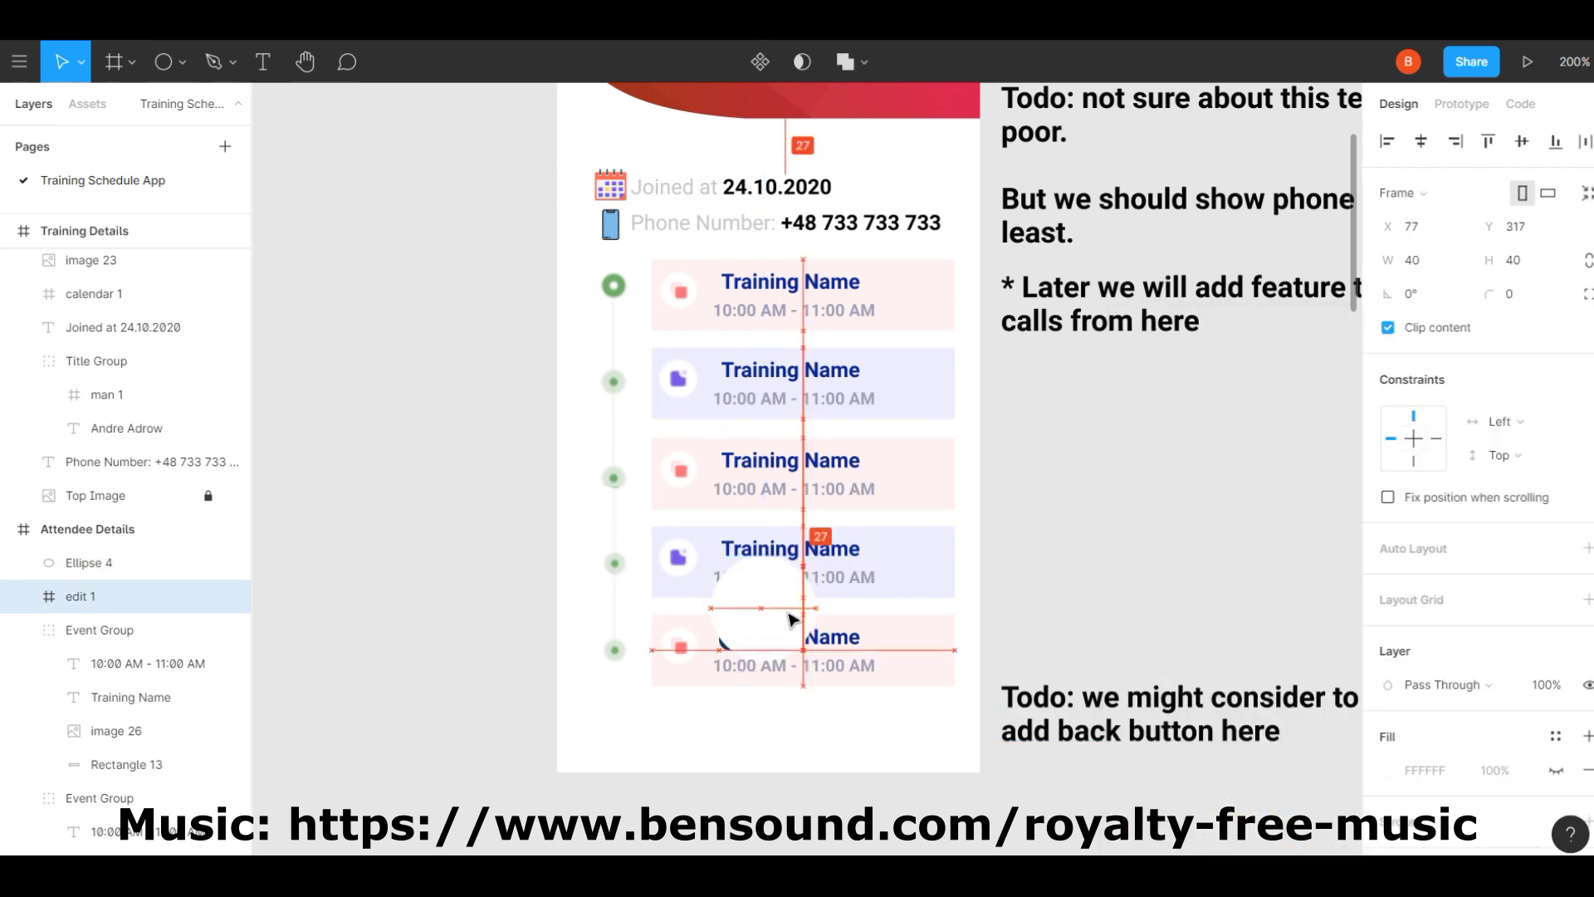
left_click(949, 591)
scroll(1079, 564, "up", 2)
scroll(954, 533, "down", 2)
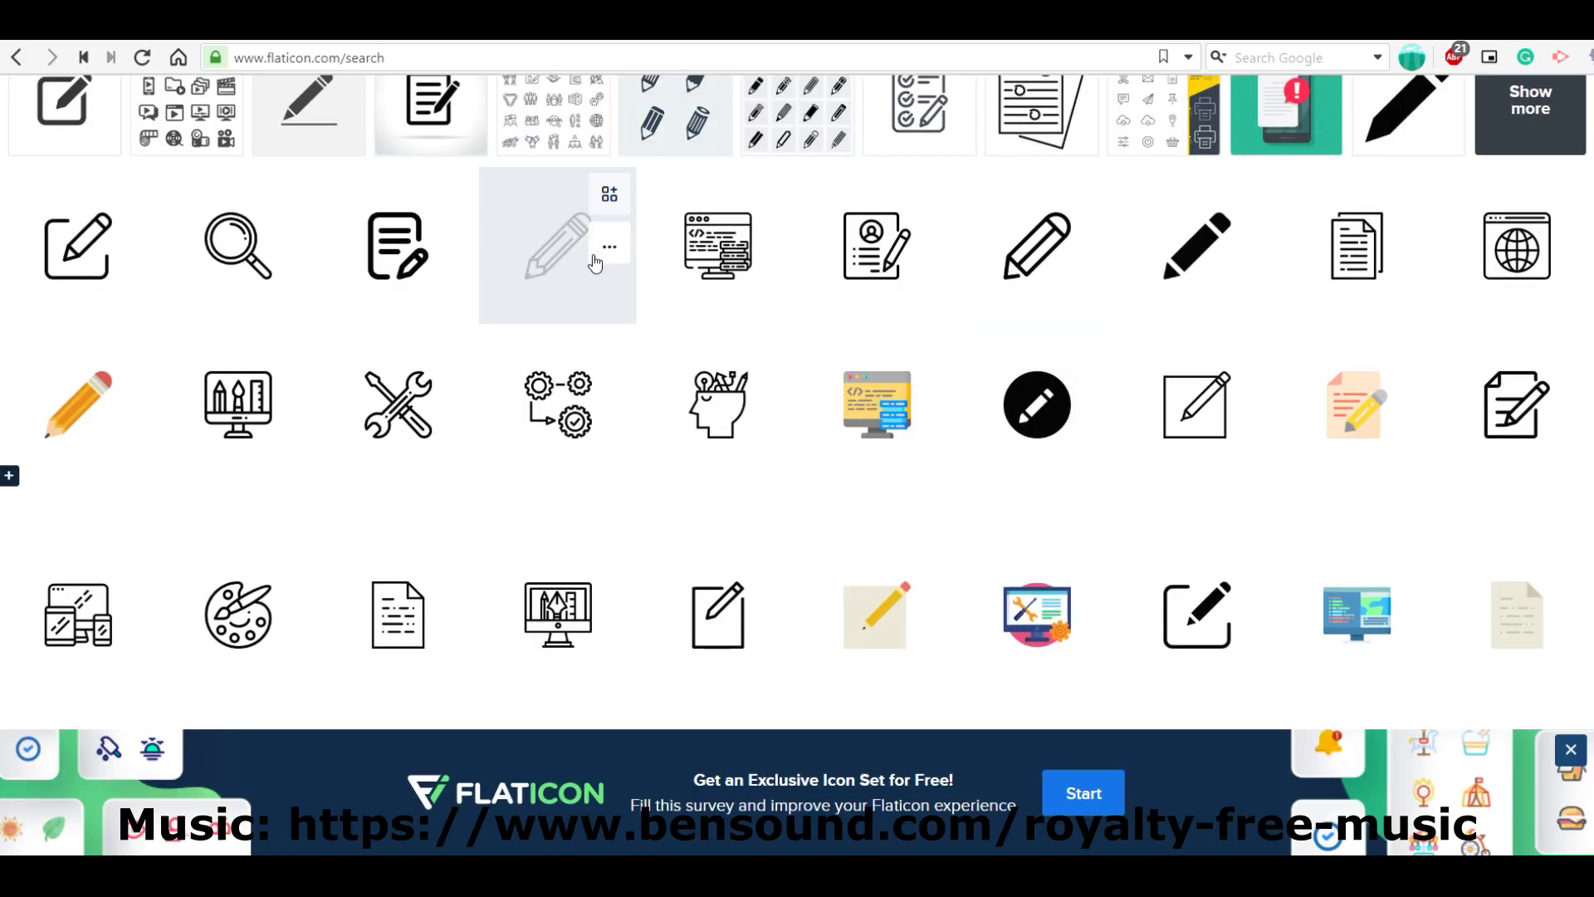
Download the pencil icon and drag edit.svg into the design.
left_click(595, 263)
key("alt+Tab")
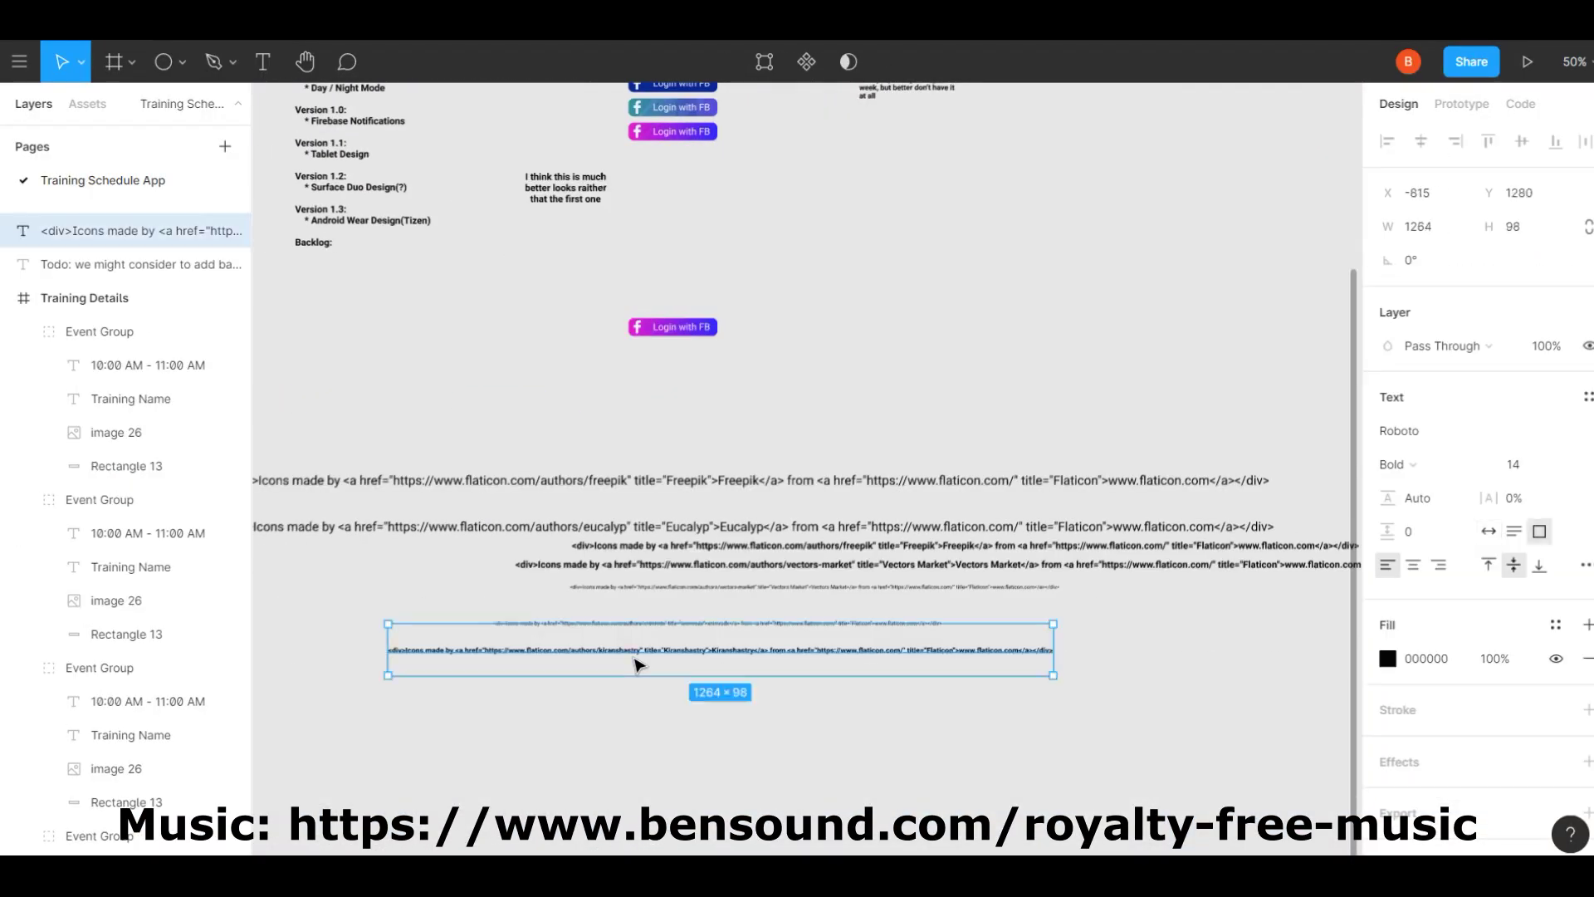
scroll(636, 664, "right", 5)
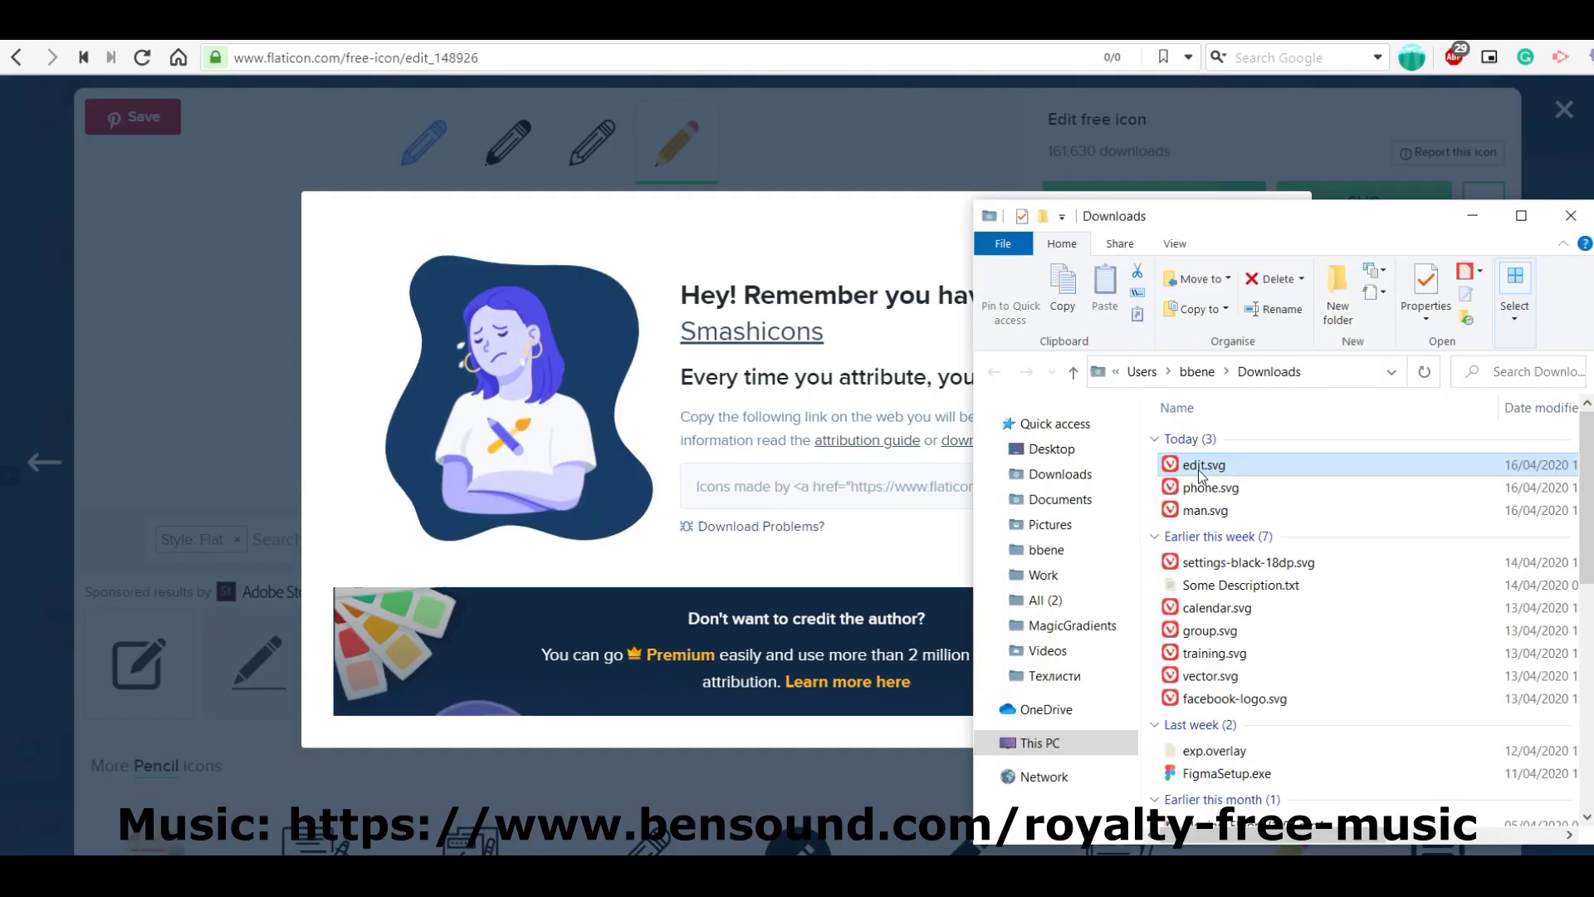
key("alt+Tab")
mouse_move(1199, 470)
left_mouse_down()
mouse_move(1247, 431)
mouse_move(648, 333)
mouse_move(677, 349)
left_mouse_up()
Adjust the pencil icon's width and fill the circle with the green gradient.
left_click(1422, 261)
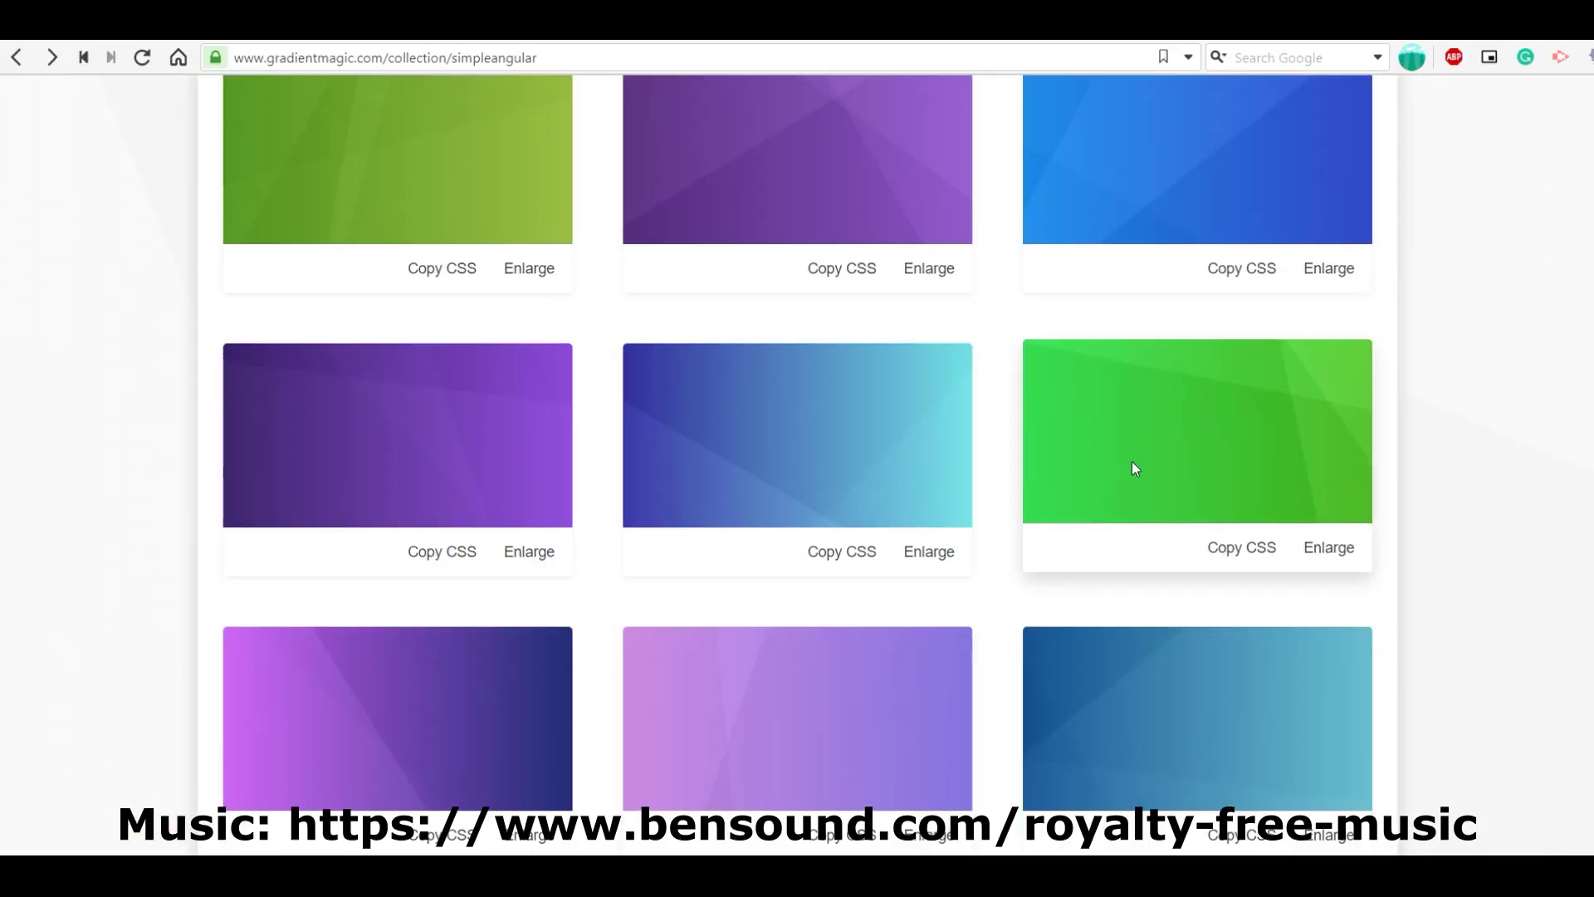
left_click(1132, 461)
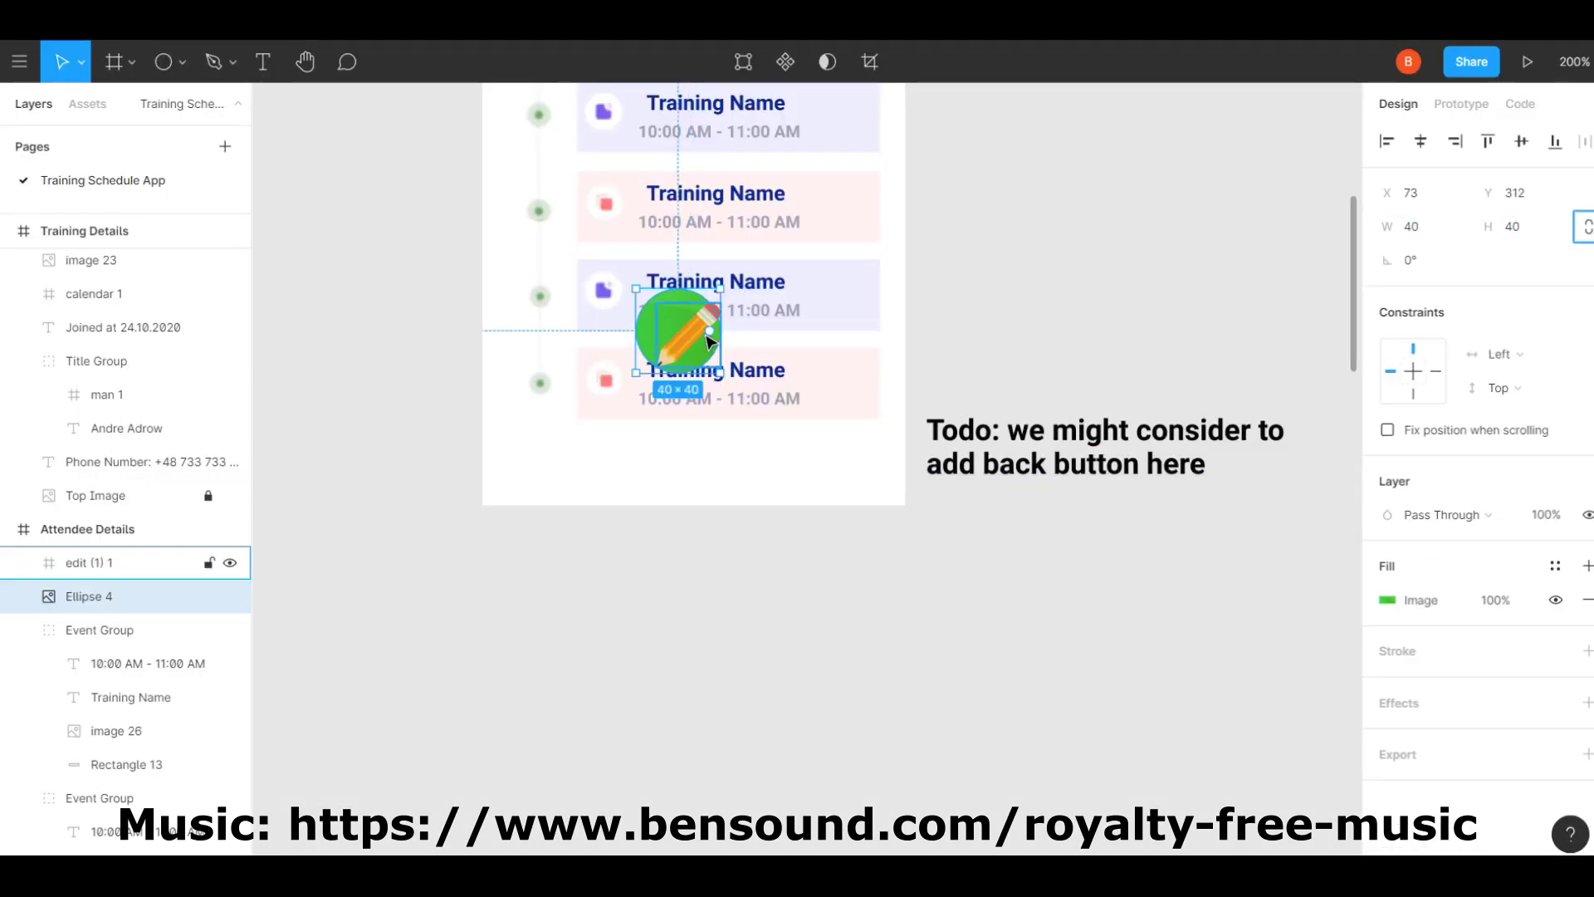
key("Escape")
scroll(713, 349, "up", 3)
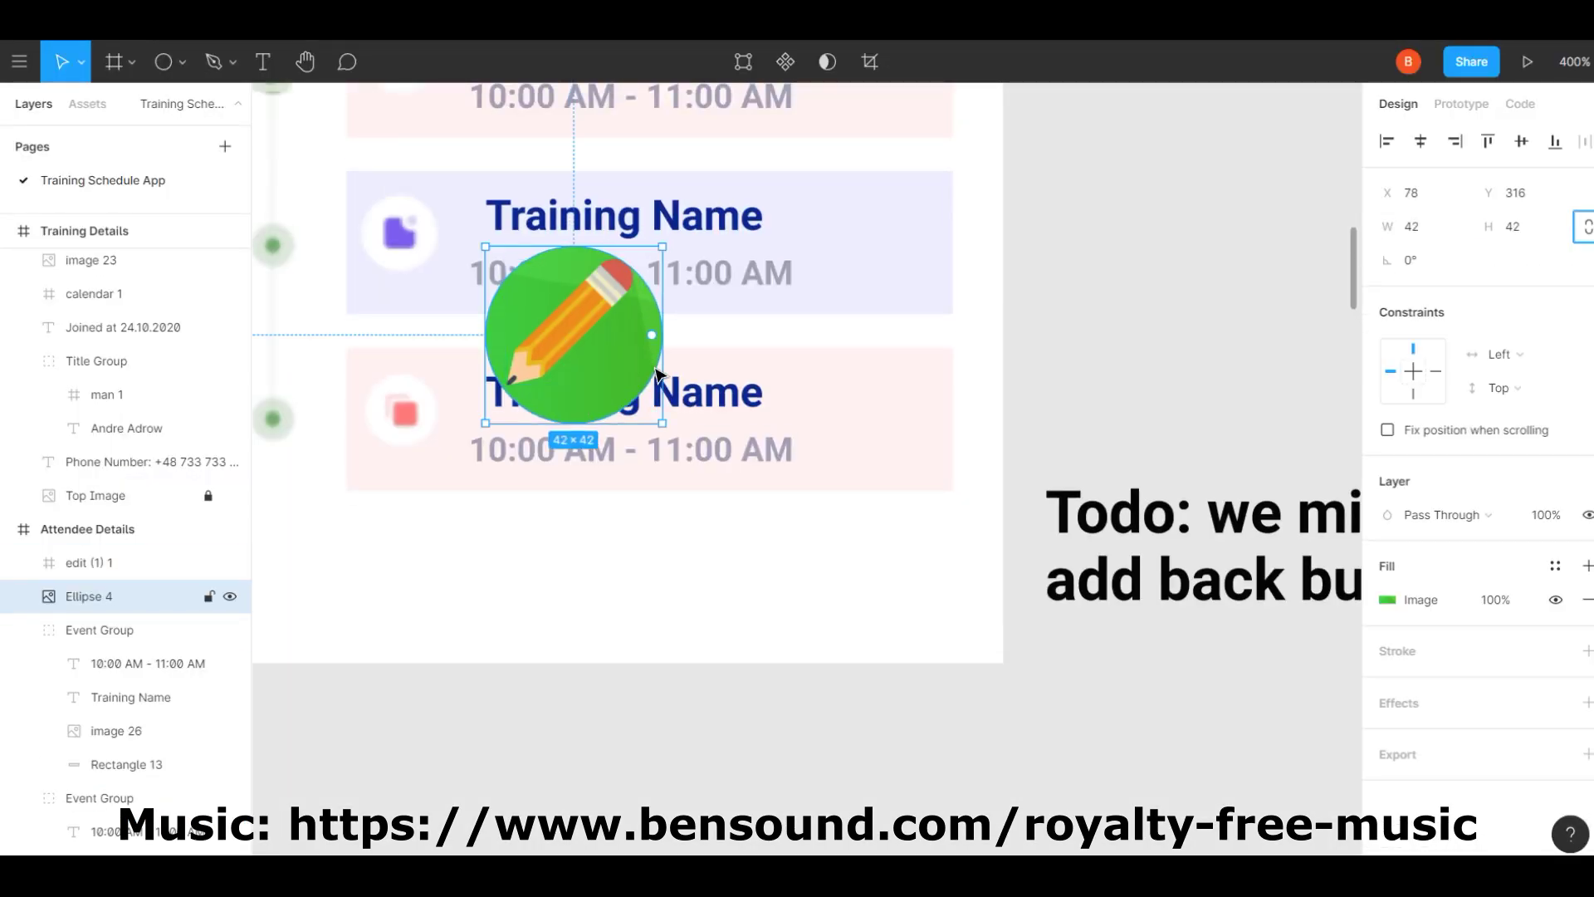
scroll(1124, 406, "down", 3)
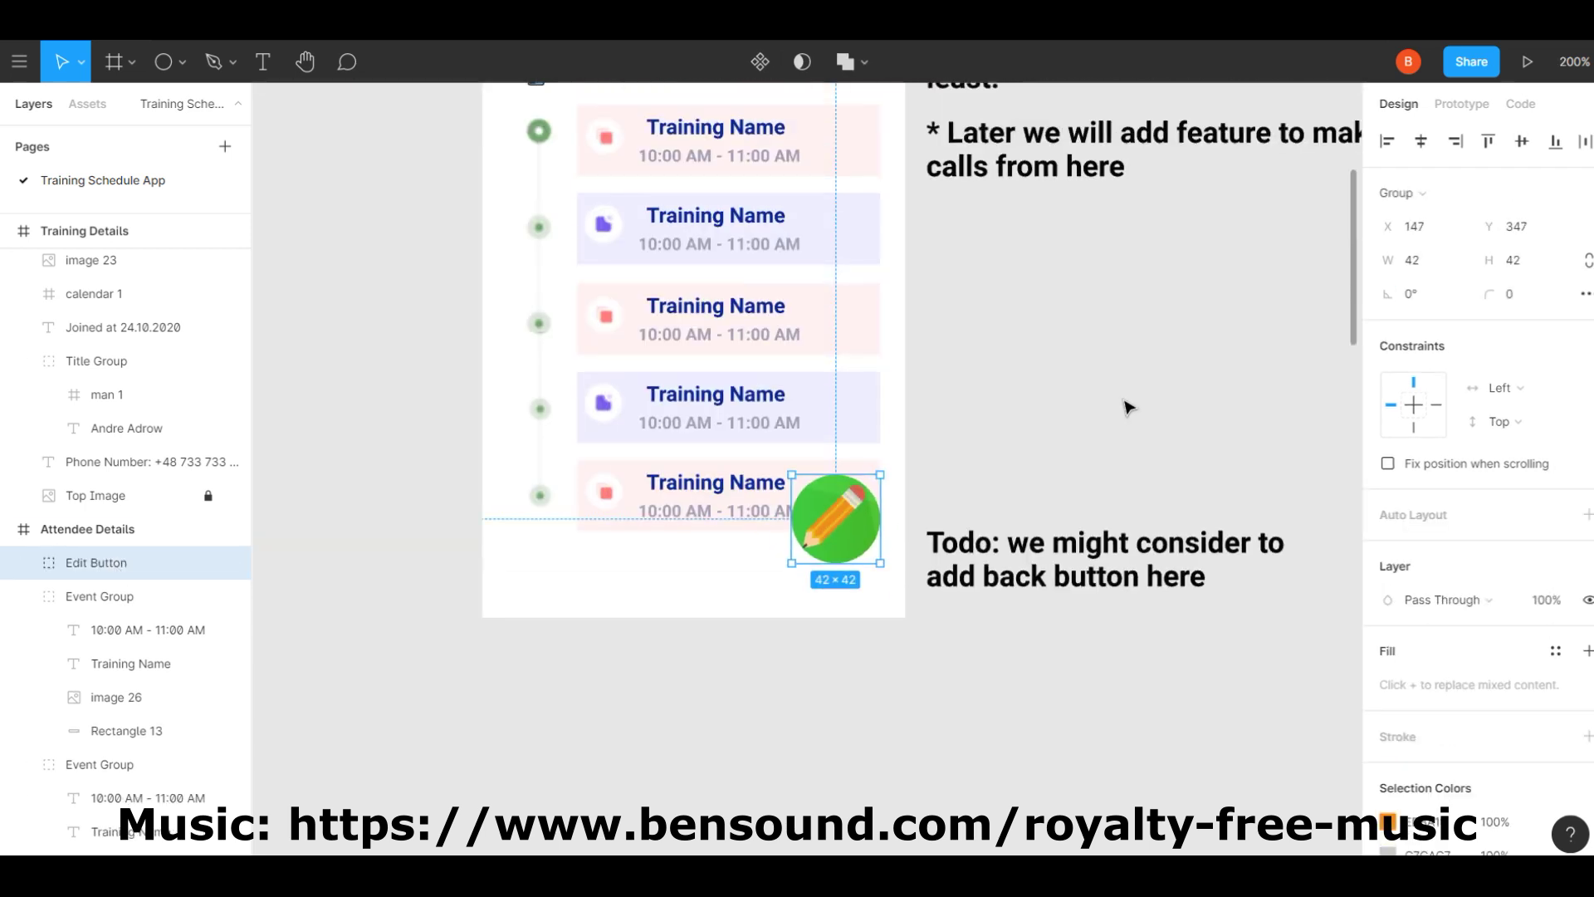
Review the finished green Edit Button on the canvas.
left_click(1125, 406)
scroll(1079, 465, "up", 1)
scroll(996, 598, "up", 1)
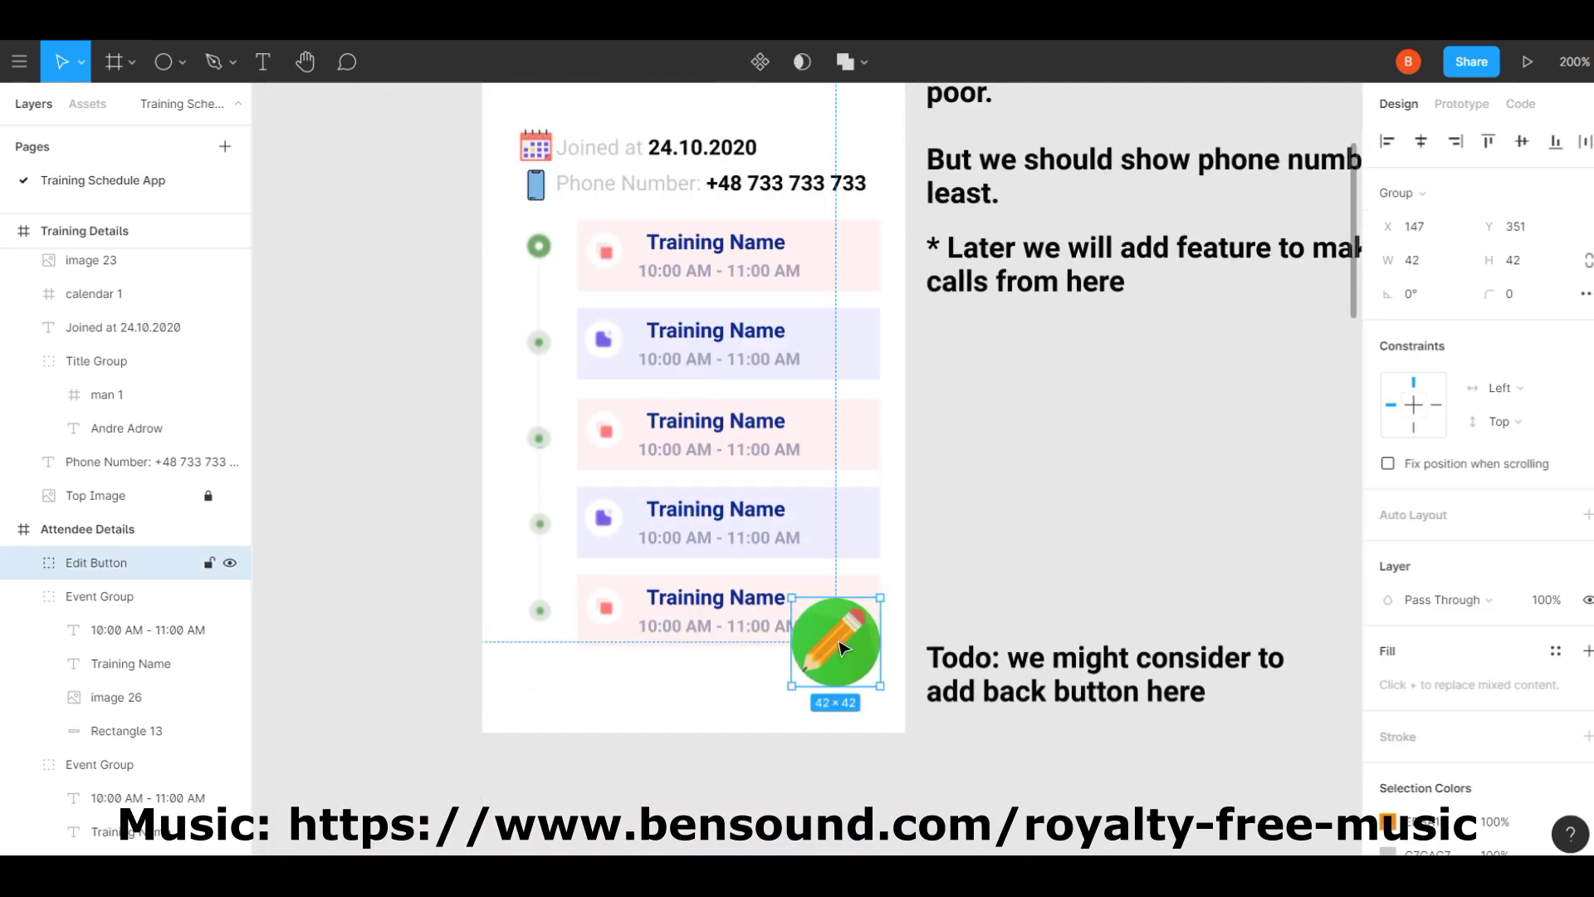
scroll(1107, 491, "up", 2)
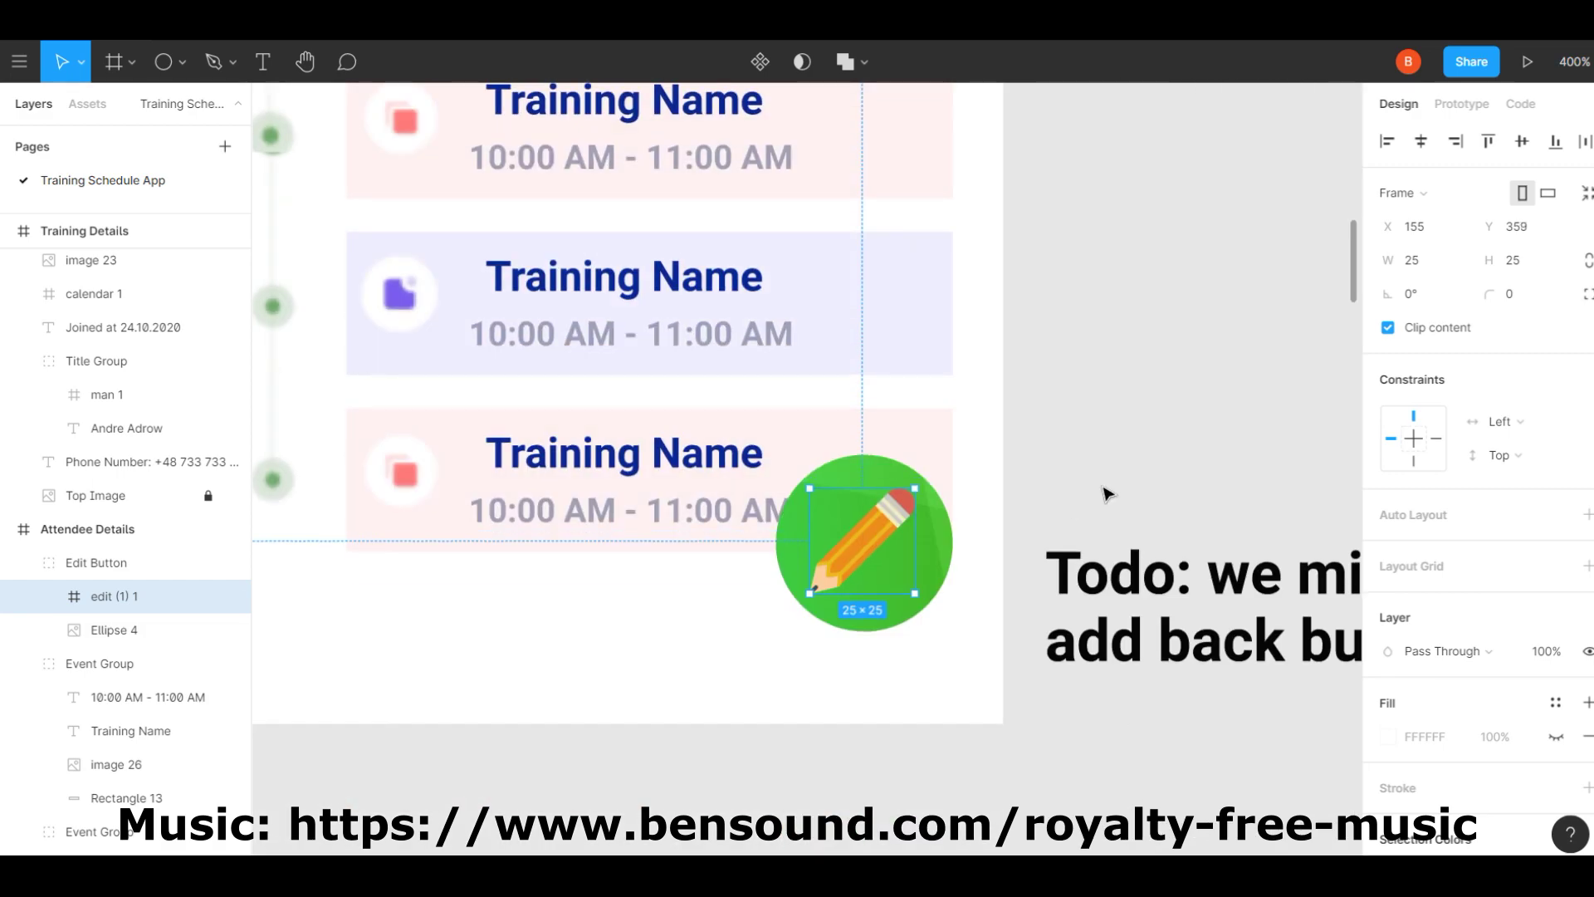
left_click(1107, 491)
scroll(1107, 490, "down", 4)
scroll(957, 726, "right", 3)
Select the avatar in the Training Details header.
left_click(784, 316)
scroll(783, 316, "down", 3)
scroll(996, 415, "left", 3)
scroll(1157, 405, "up", 3)
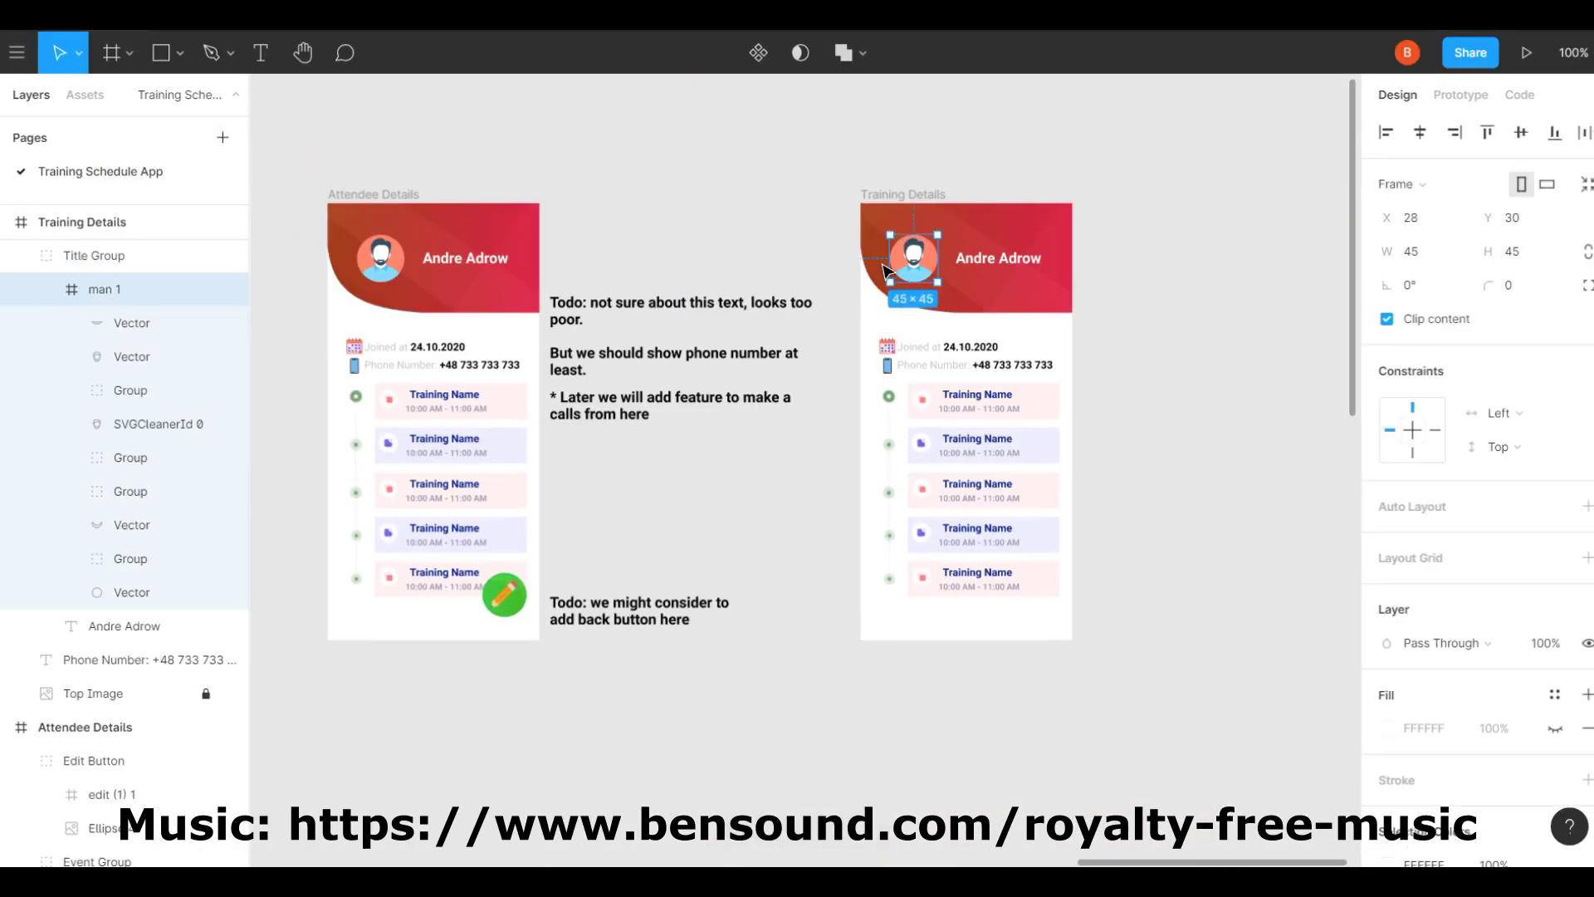
scroll(920, 265, "up", 5)
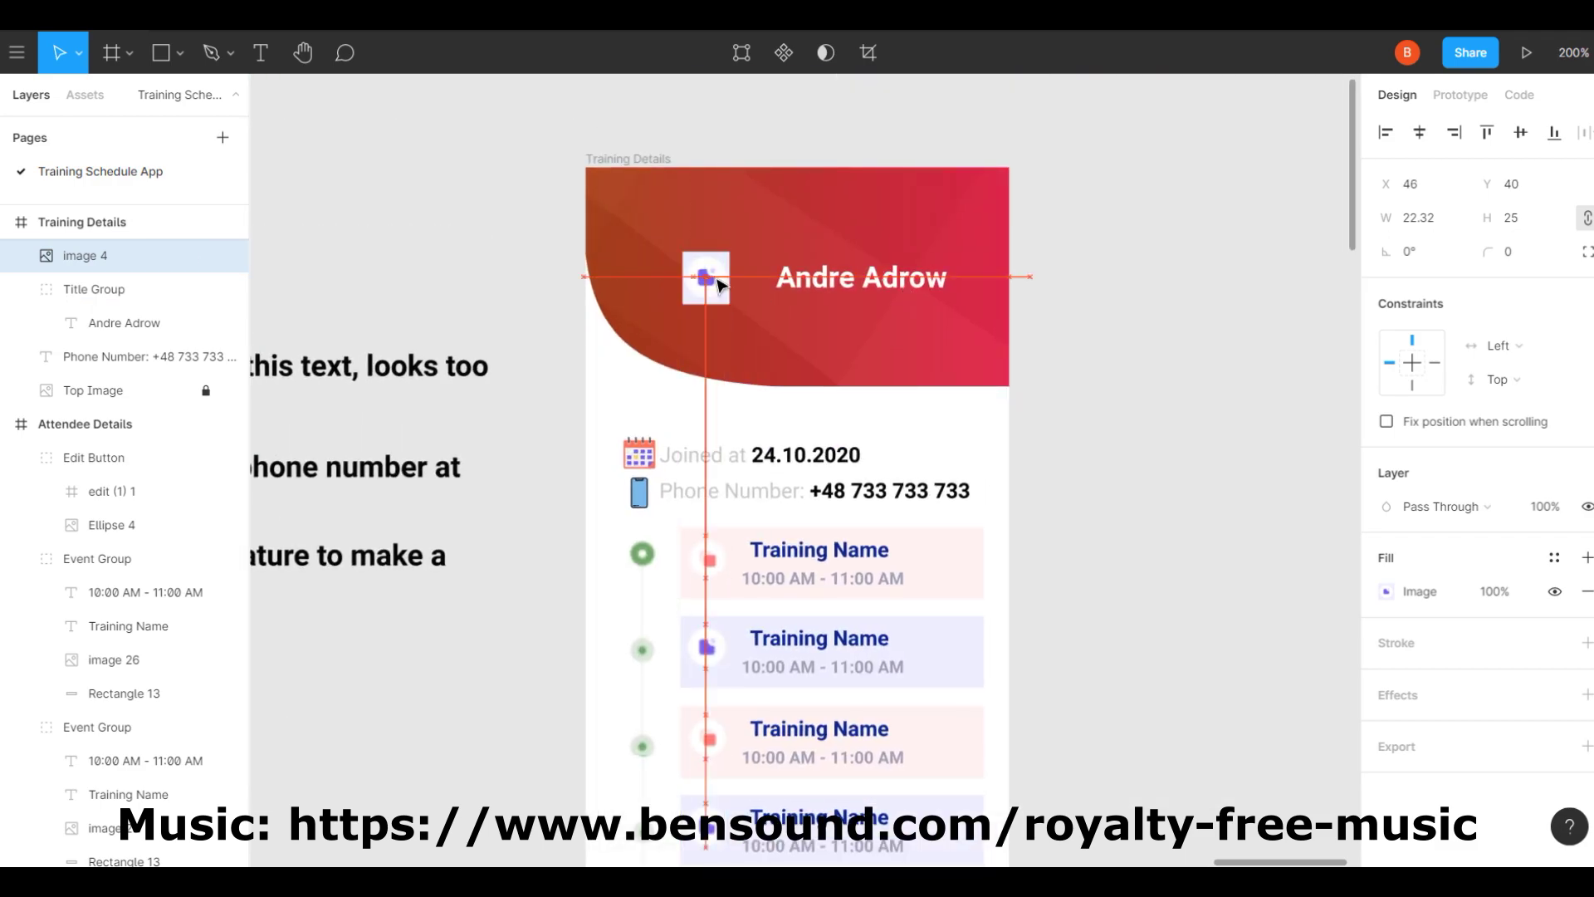
scroll(696, 285, "left", 3)
Back in Flaticon, return to the results and select the search term.
key("alt+Tab")
key("Escape")
scroll(1084, 407, "up", 5)
triple_click(647, 100)
Search Flaticon for 'abstract' icons.
type("abstract type")
key("Return")
key("BackSpace")
key("BackSpace")
key("BackSpace")
key("BackSpace")
key("BackSpace")
key("Return")
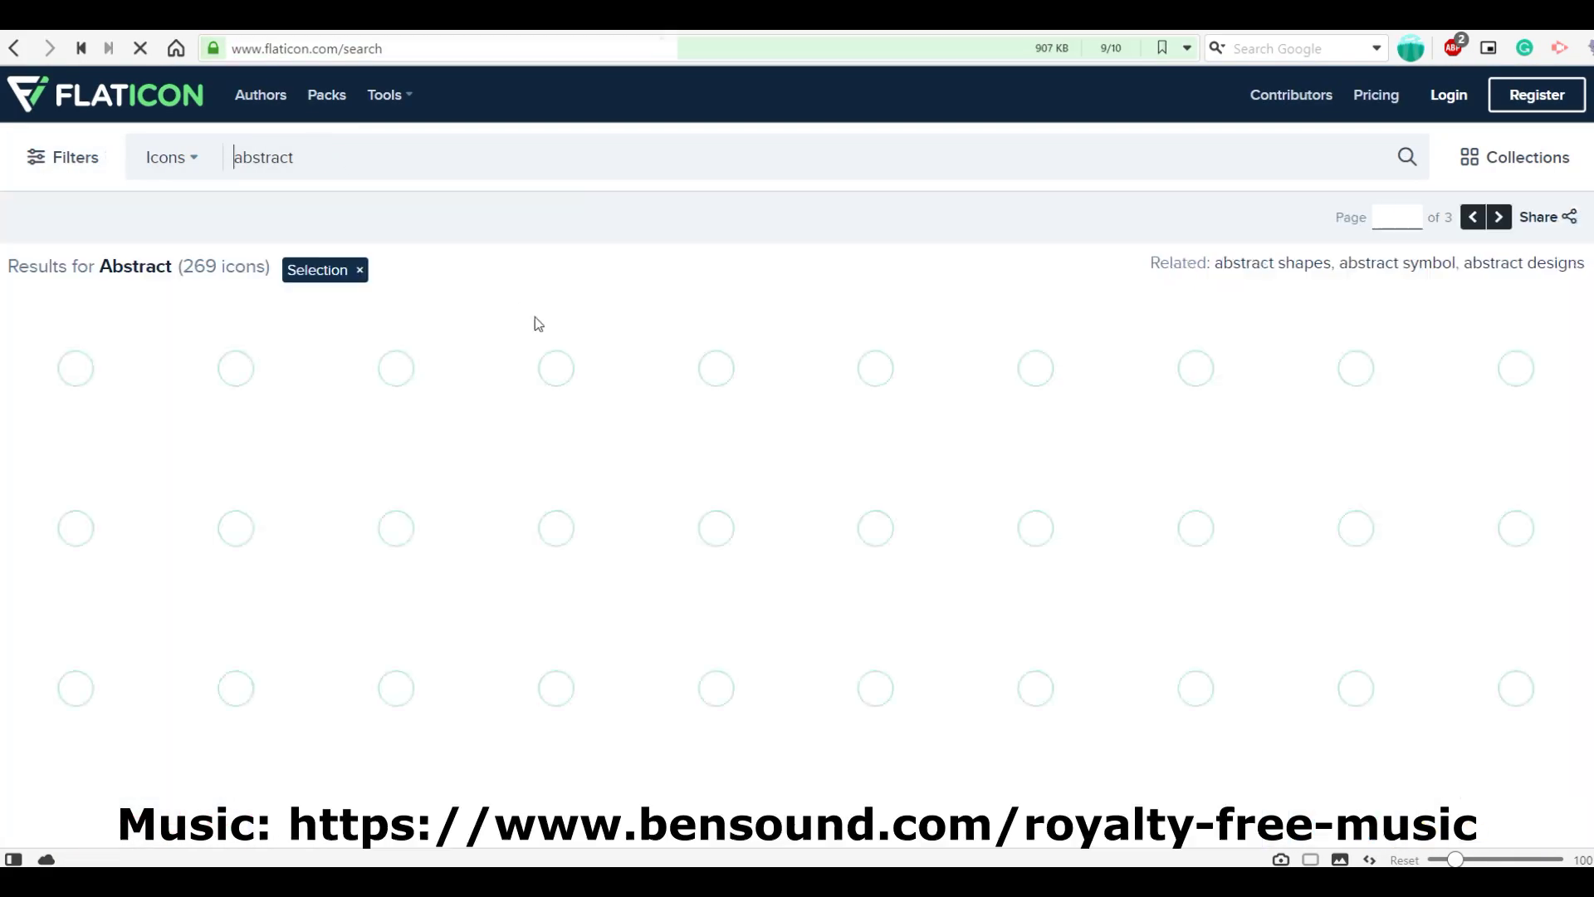
scroll(597, 416, "down", 15)
scroll(1040, 705, "up", 8)
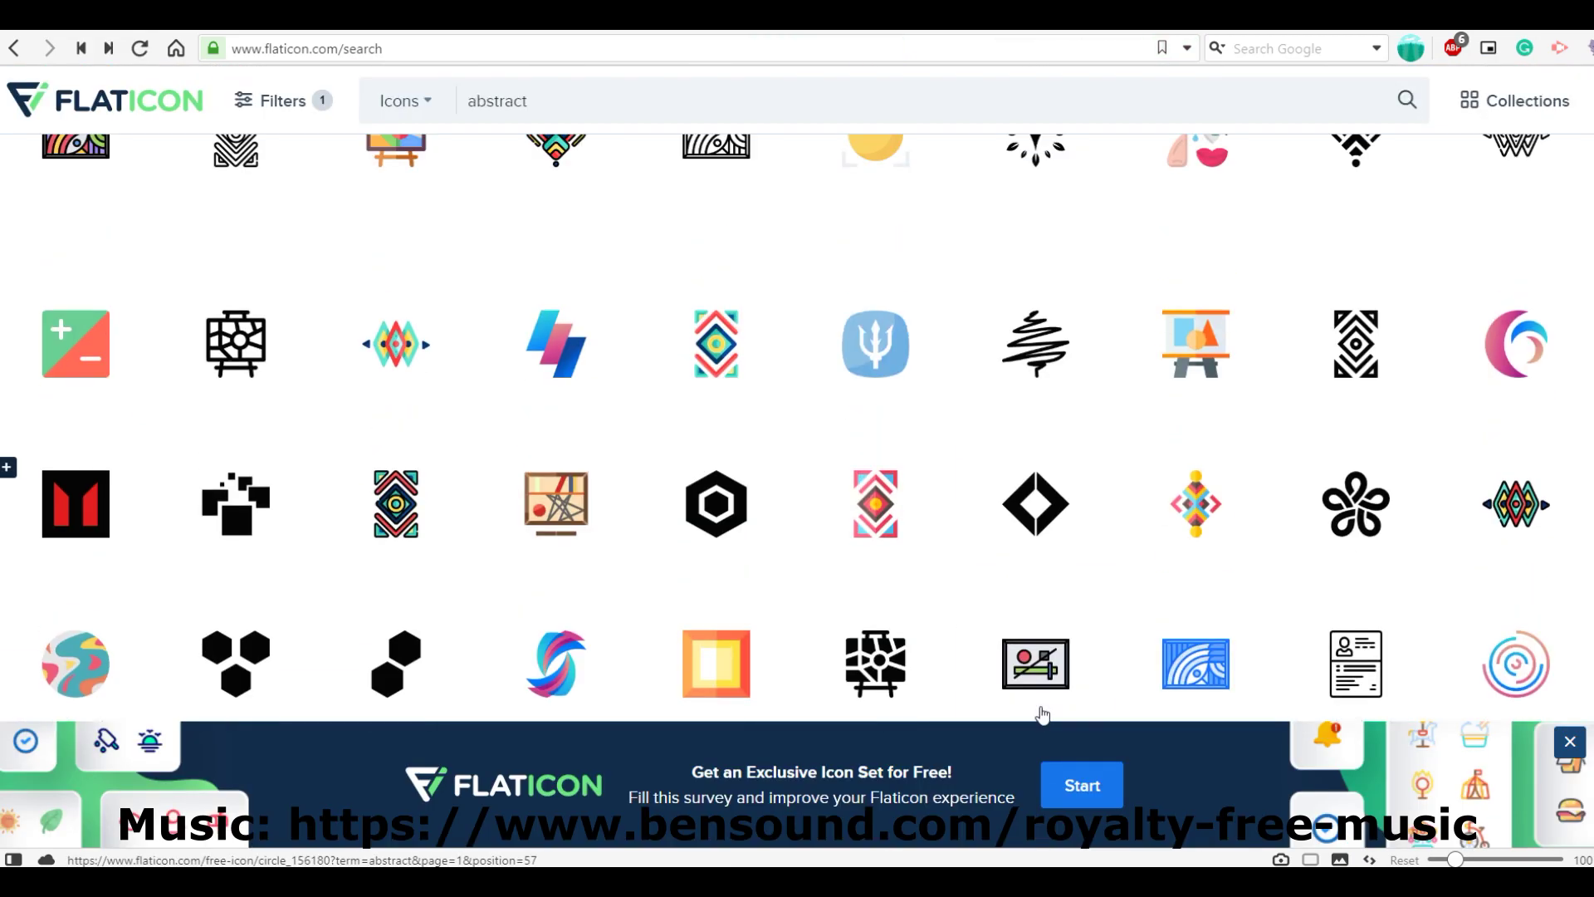
scroll(1043, 714, "up", 10)
Search 'training', go to results page 2, and open an icon's download options.
triple_click(647, 100)
type("training")
key("Return")
scroll(376, 511, "down", 10)
scroll(376, 514, "down", 5)
left_click(777, 539)
scroll(924, 541, "down", 5)
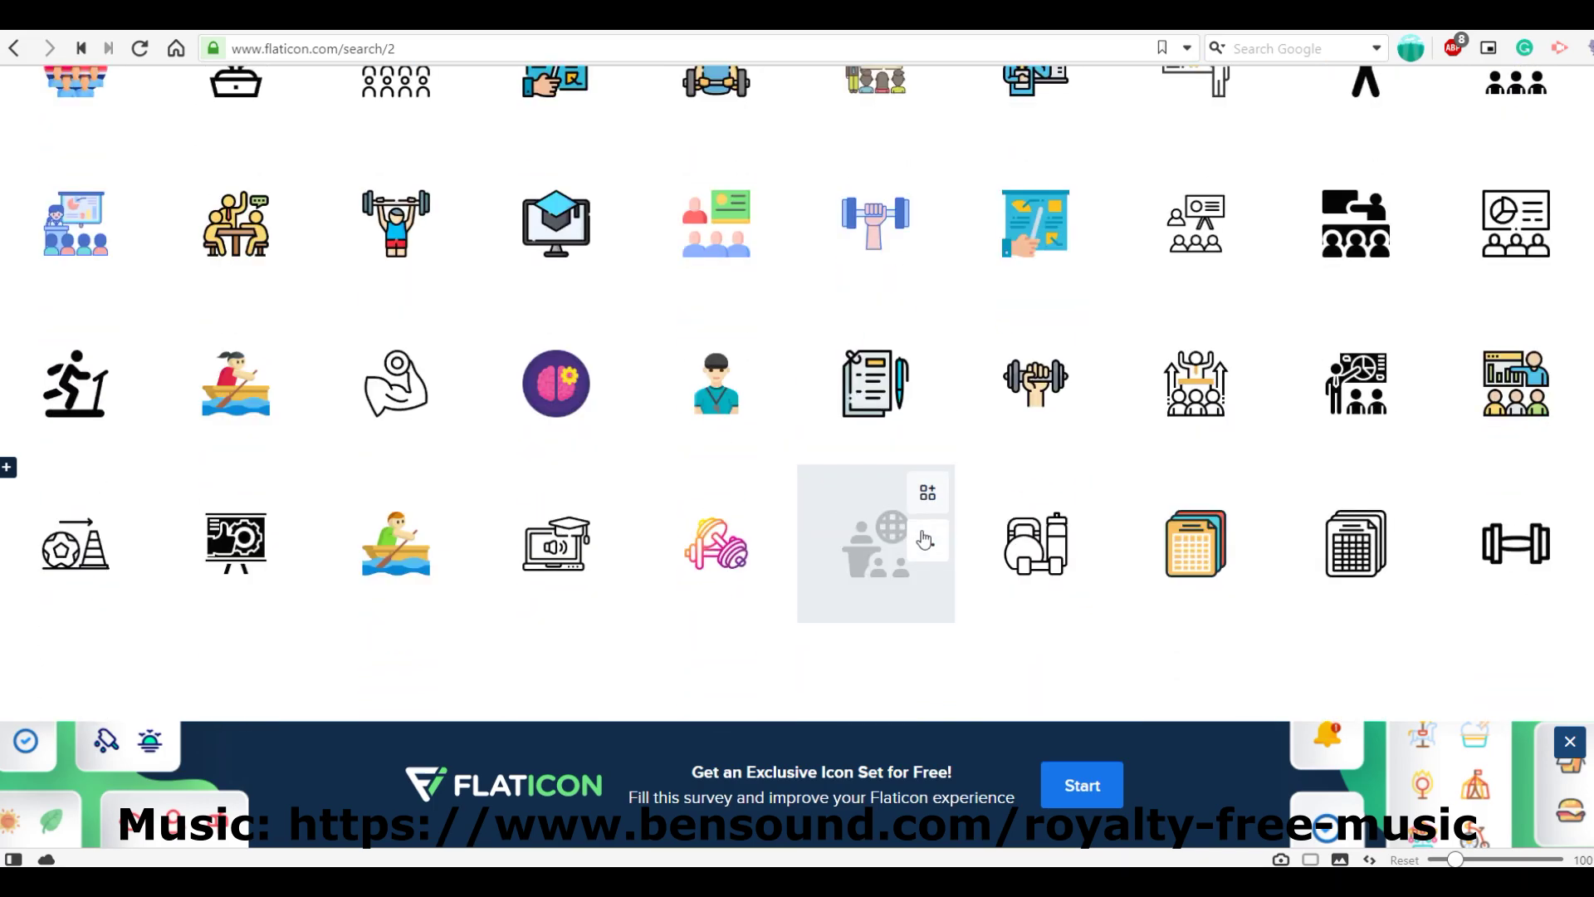
left_click(924, 540)
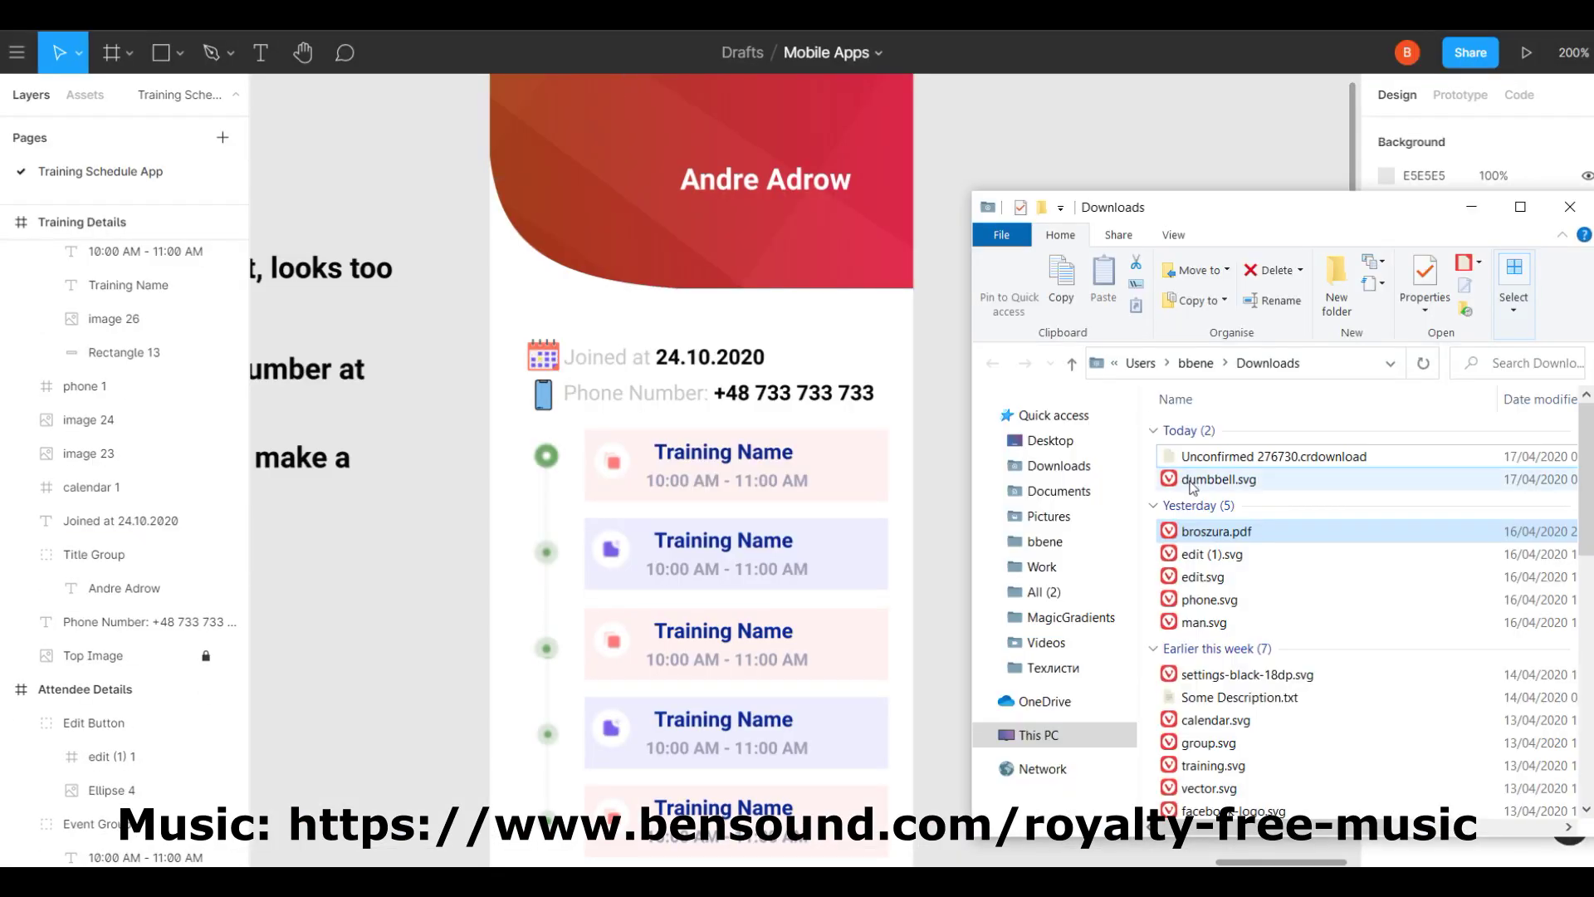
Import dumbbell.svg and nest the dumbbell 1 layer in the Training Details header.
left_click_drag(1193, 486, 714, 333)
key("shift+0")
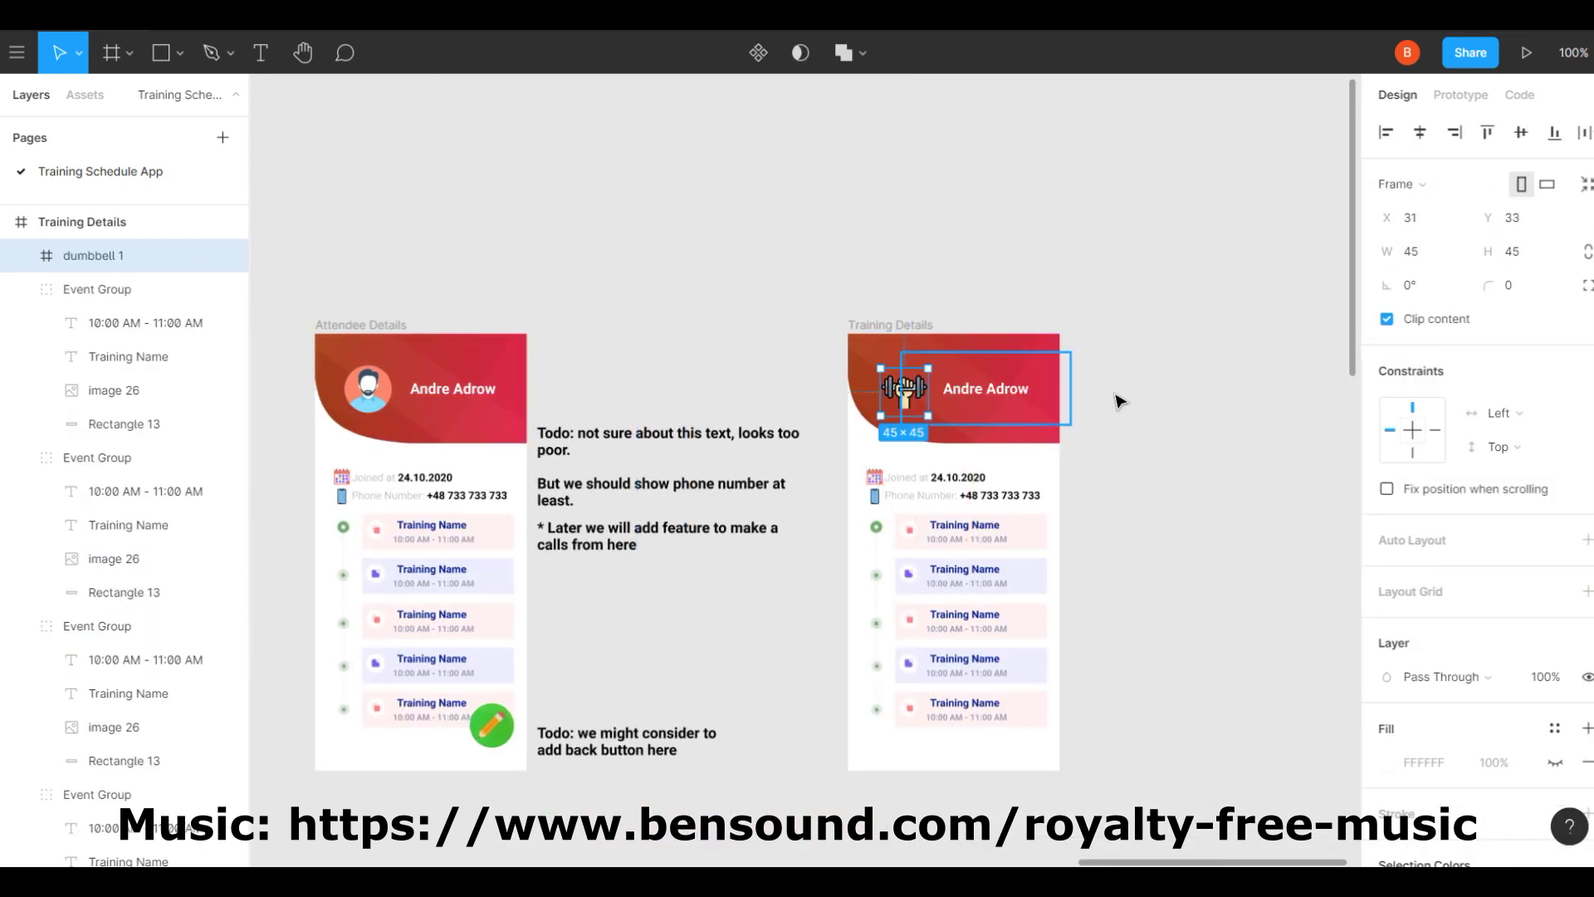
left_click(1021, 398)
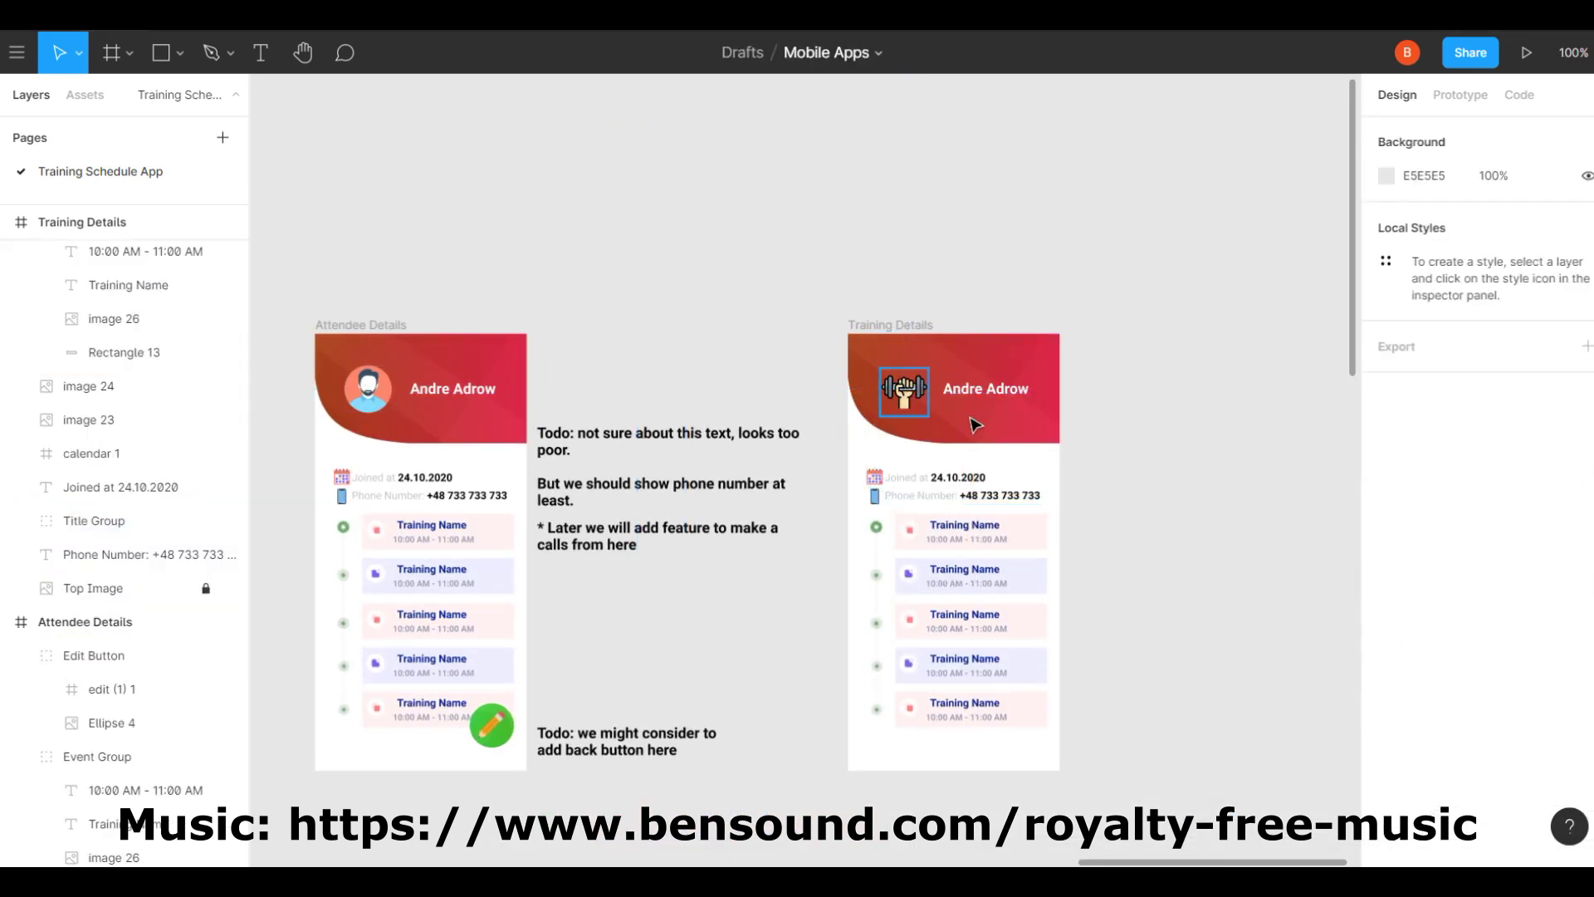
left_click_drag(97, 384, 114, 309)
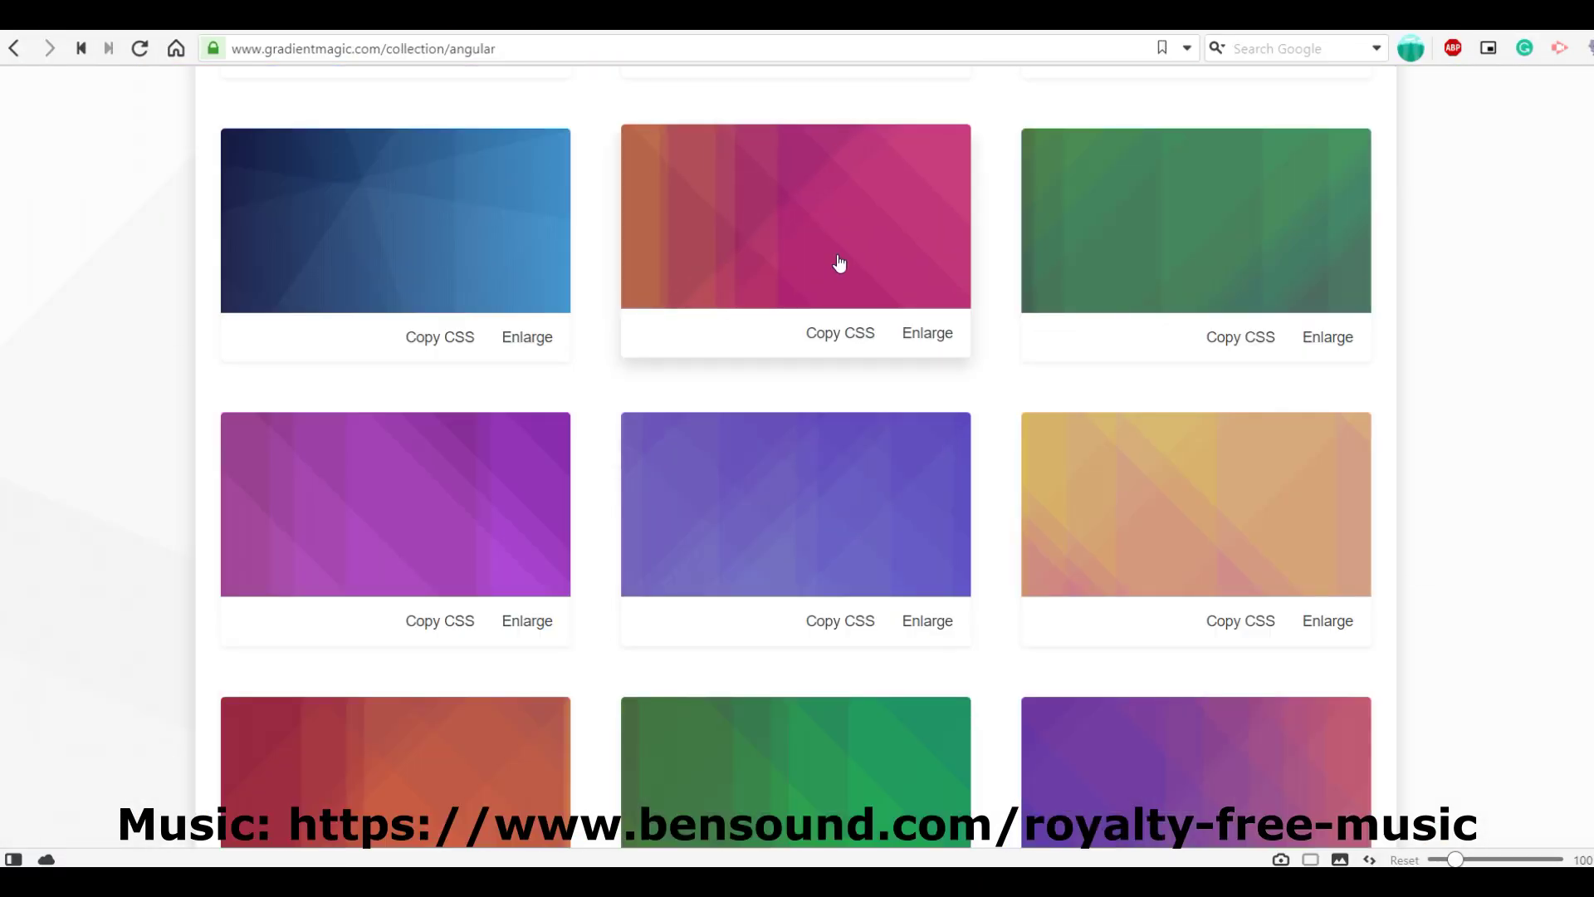
Enlarge the pink gradient from the Popular Gradients card on gradientmagic.com.
left_click(840, 263)
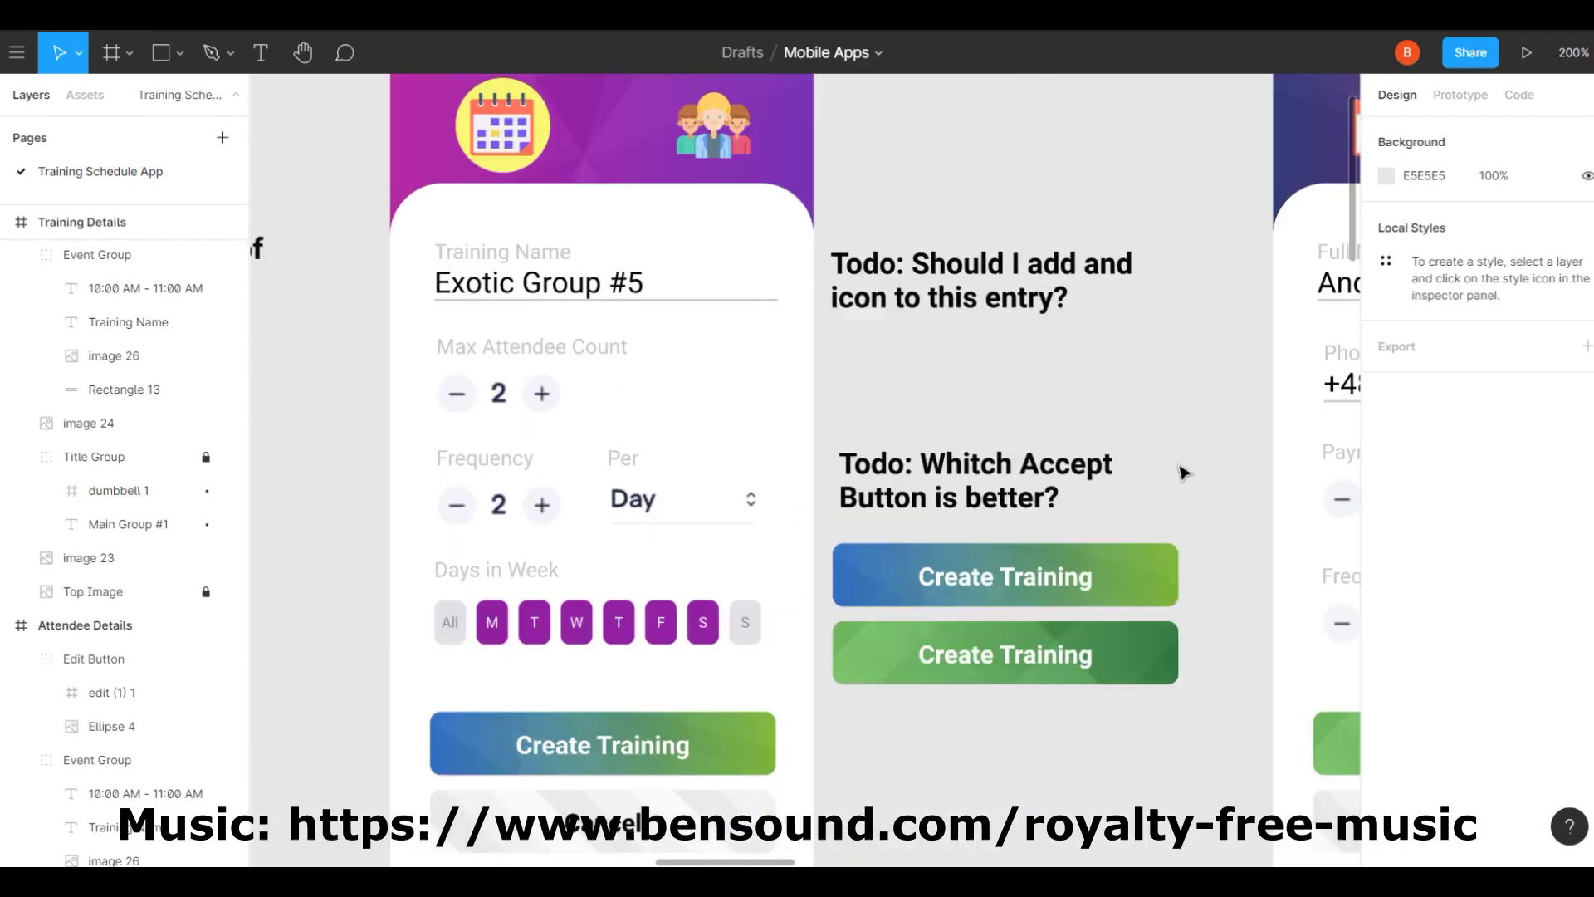
Paste the avatar row into Training Details below Main Group #1.
left_click(121, 524)
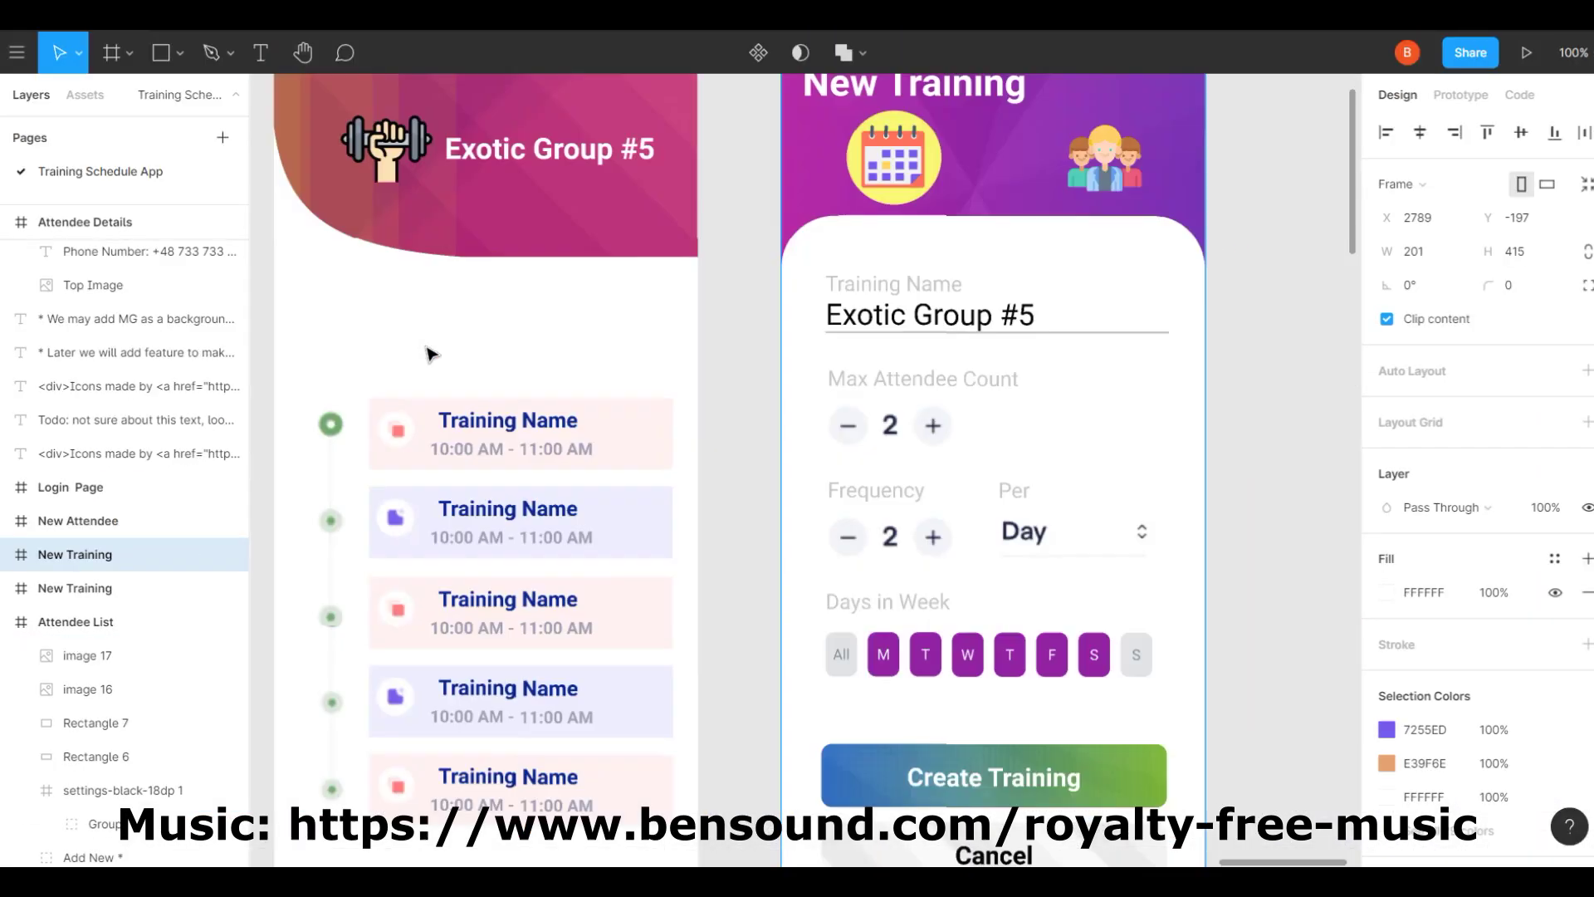
scroll(432, 357, "down", 1)
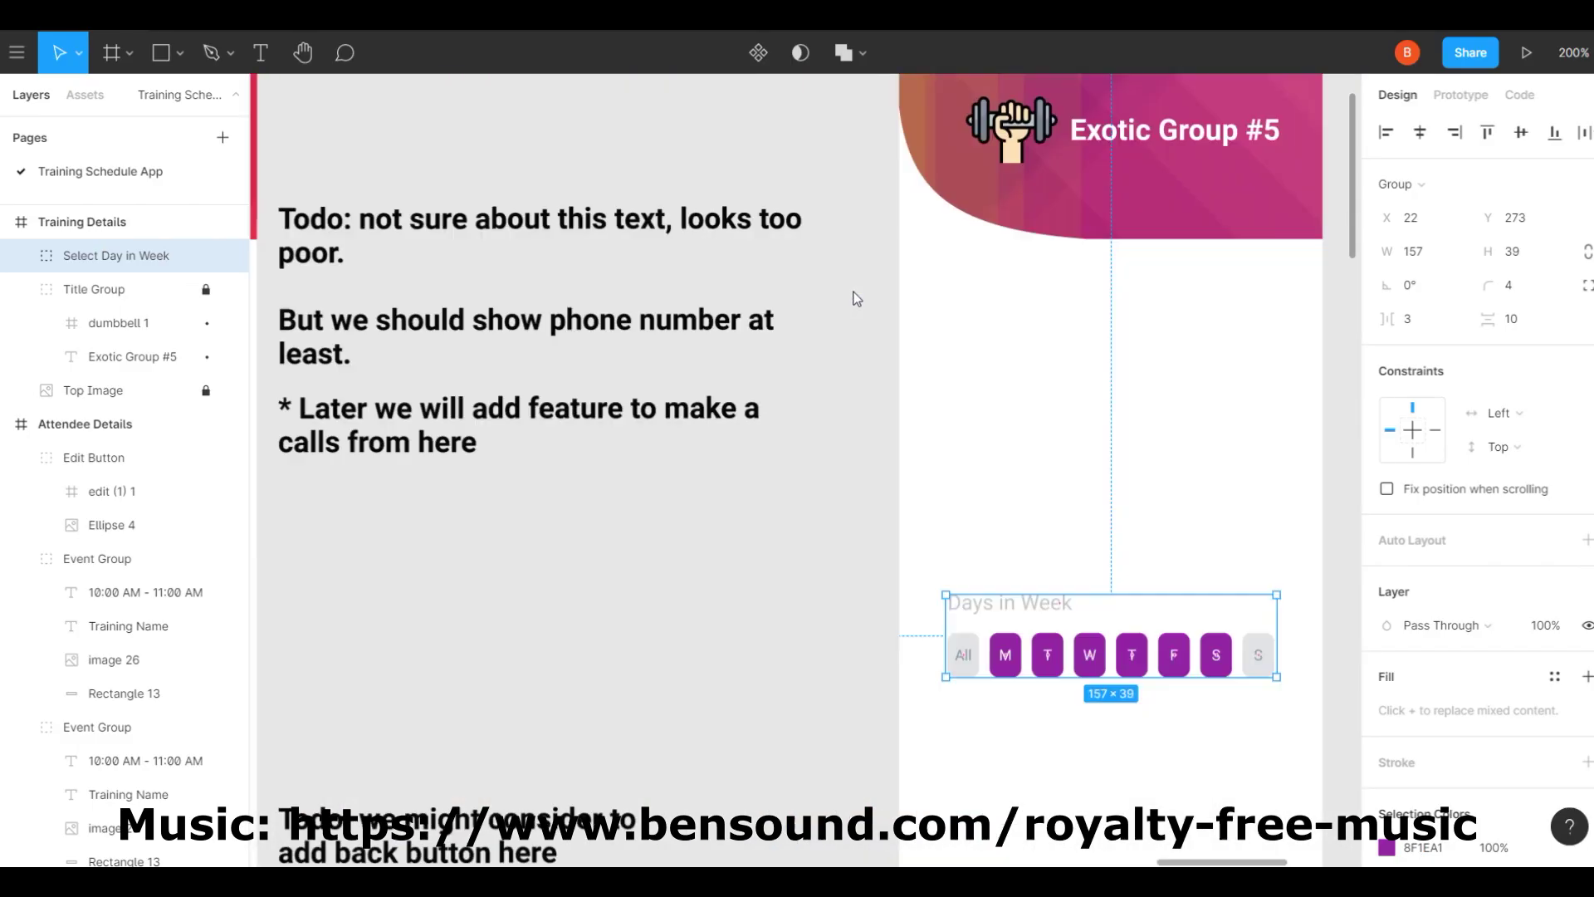
key("ctrl+v")
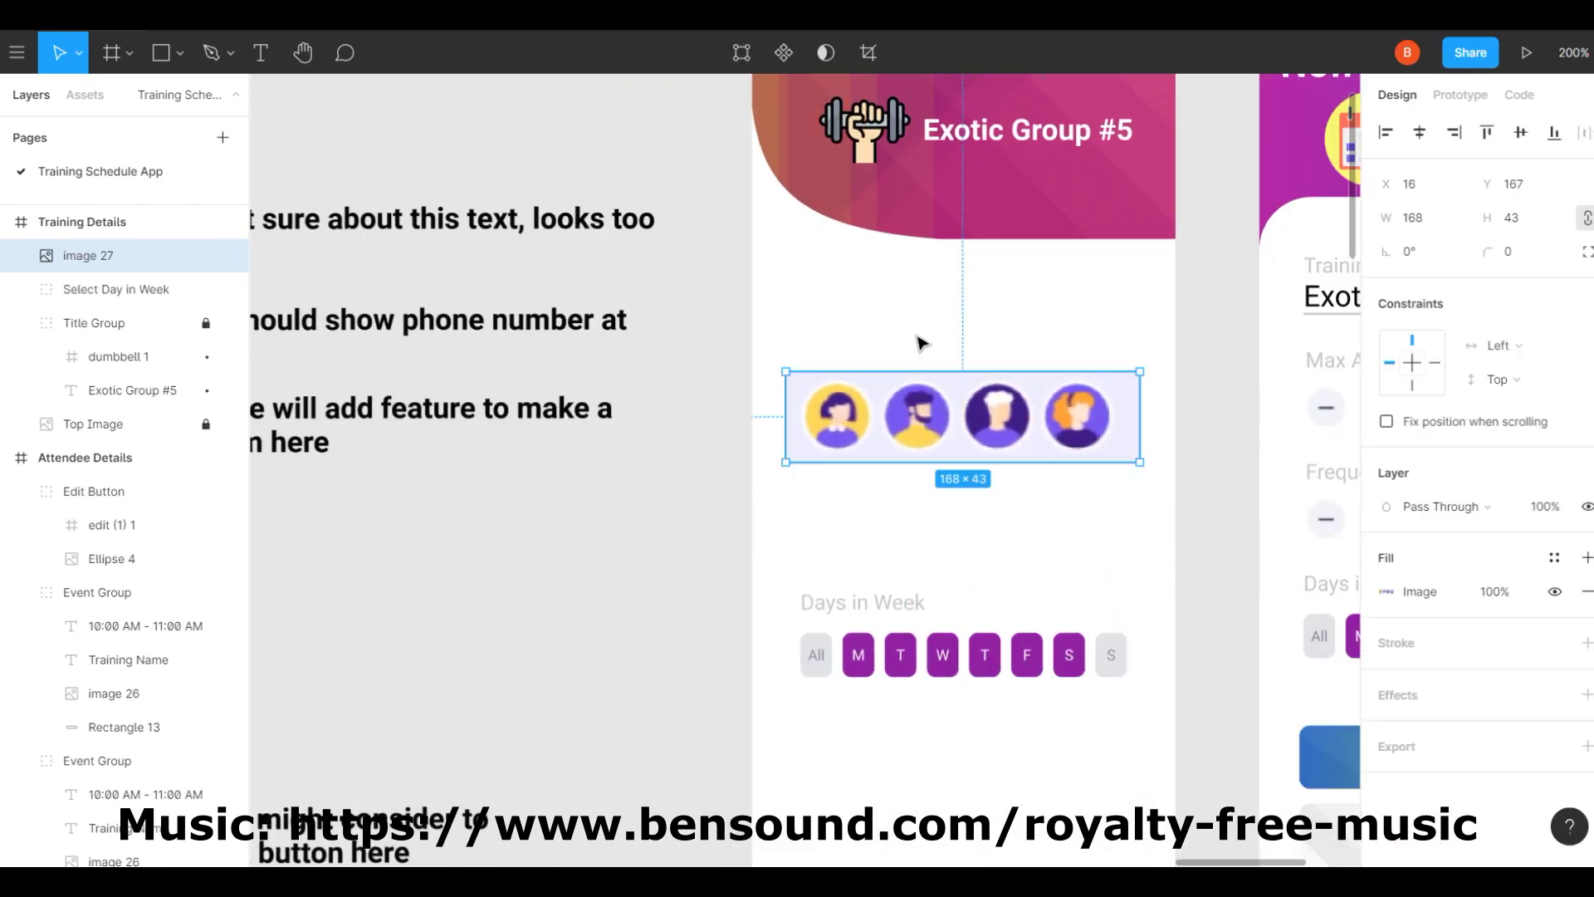
Alt-drag a copy of the Days in Week label above the avatars as 'Attendees:'.
left_click(21, 289)
left_click_drag(864, 603, 930, 459)
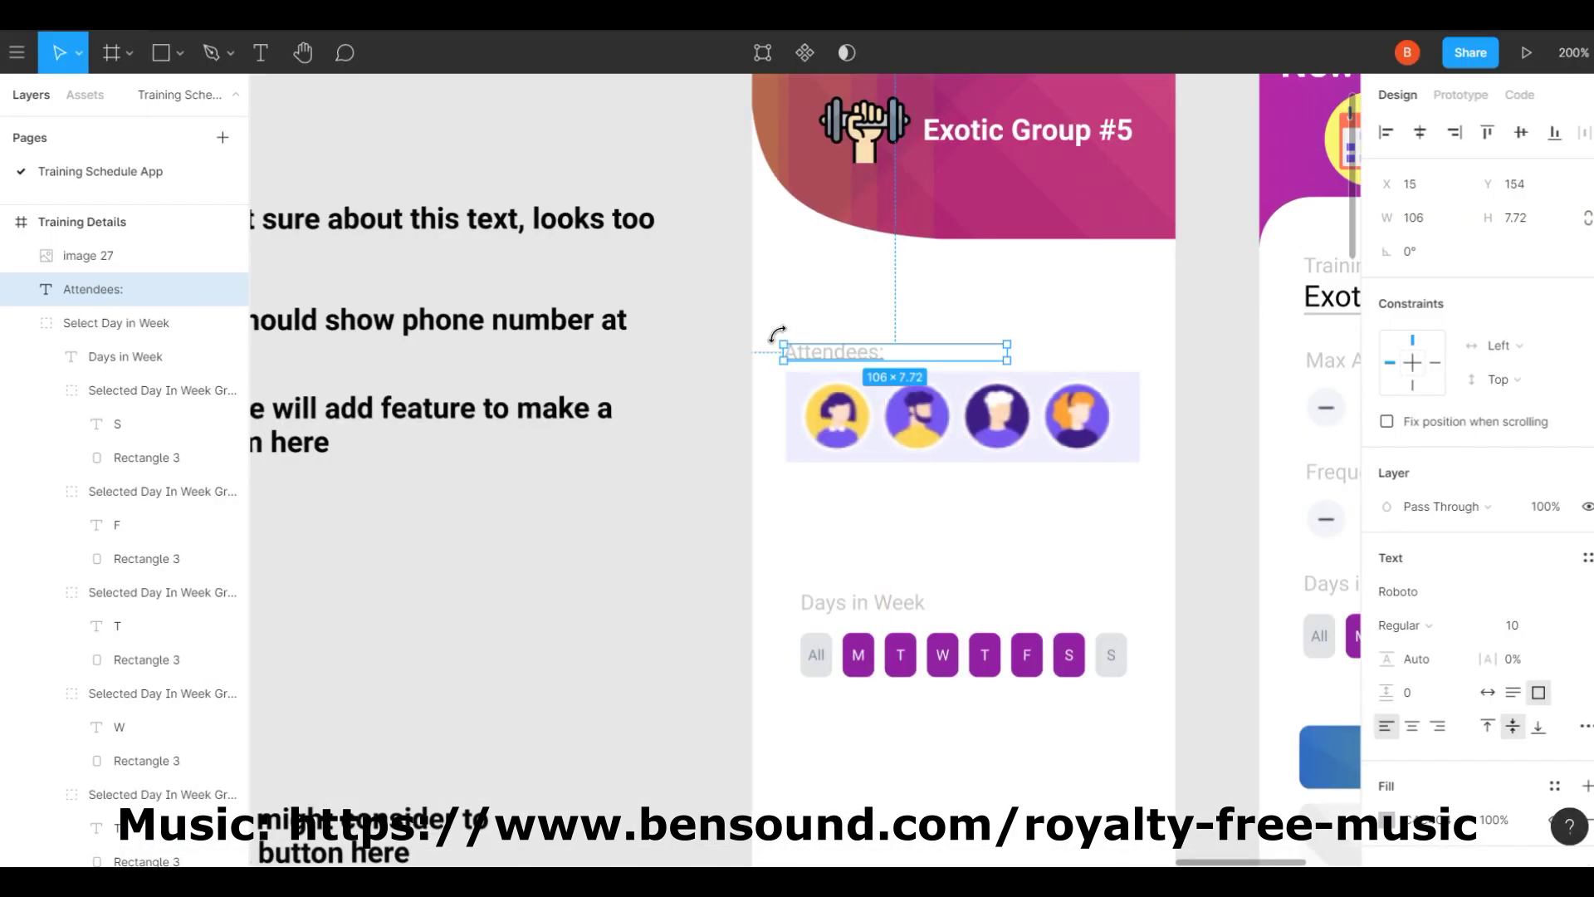
left_click(811, 555)
scroll(811, 556, "right", 5)
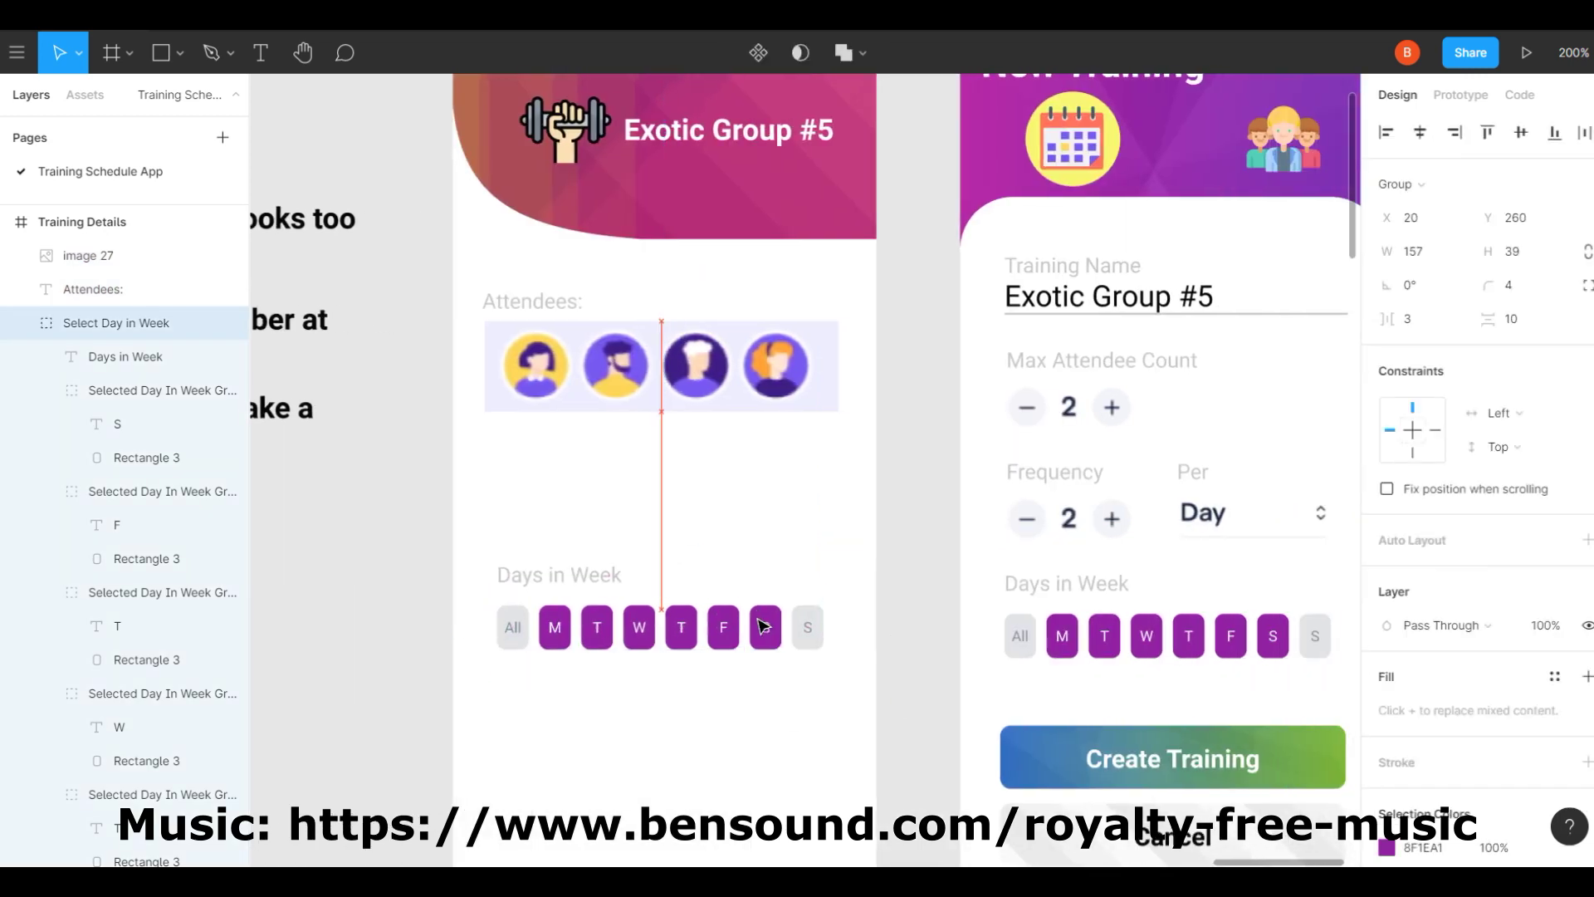
Add 'Max Attendee Count 2' and 'Frequency 2 Per' lines under Attendees on Training Details, with an emphasised 2.
left_click(1146, 362)
key("ctrl+v")
key("t")
left_click(675, 458)
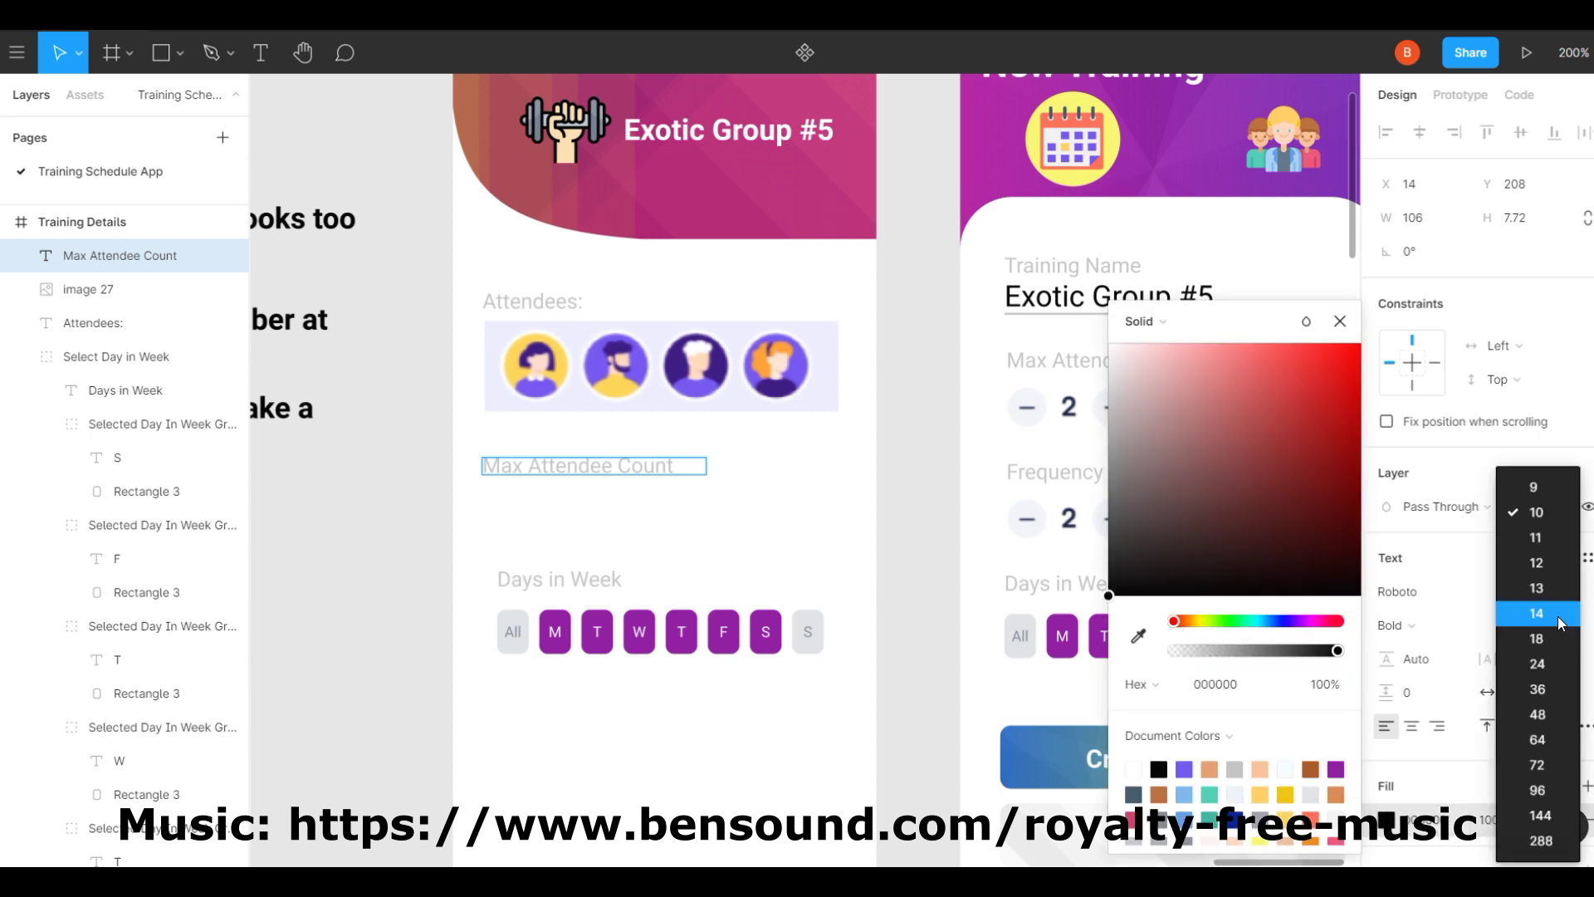
key("Escape")
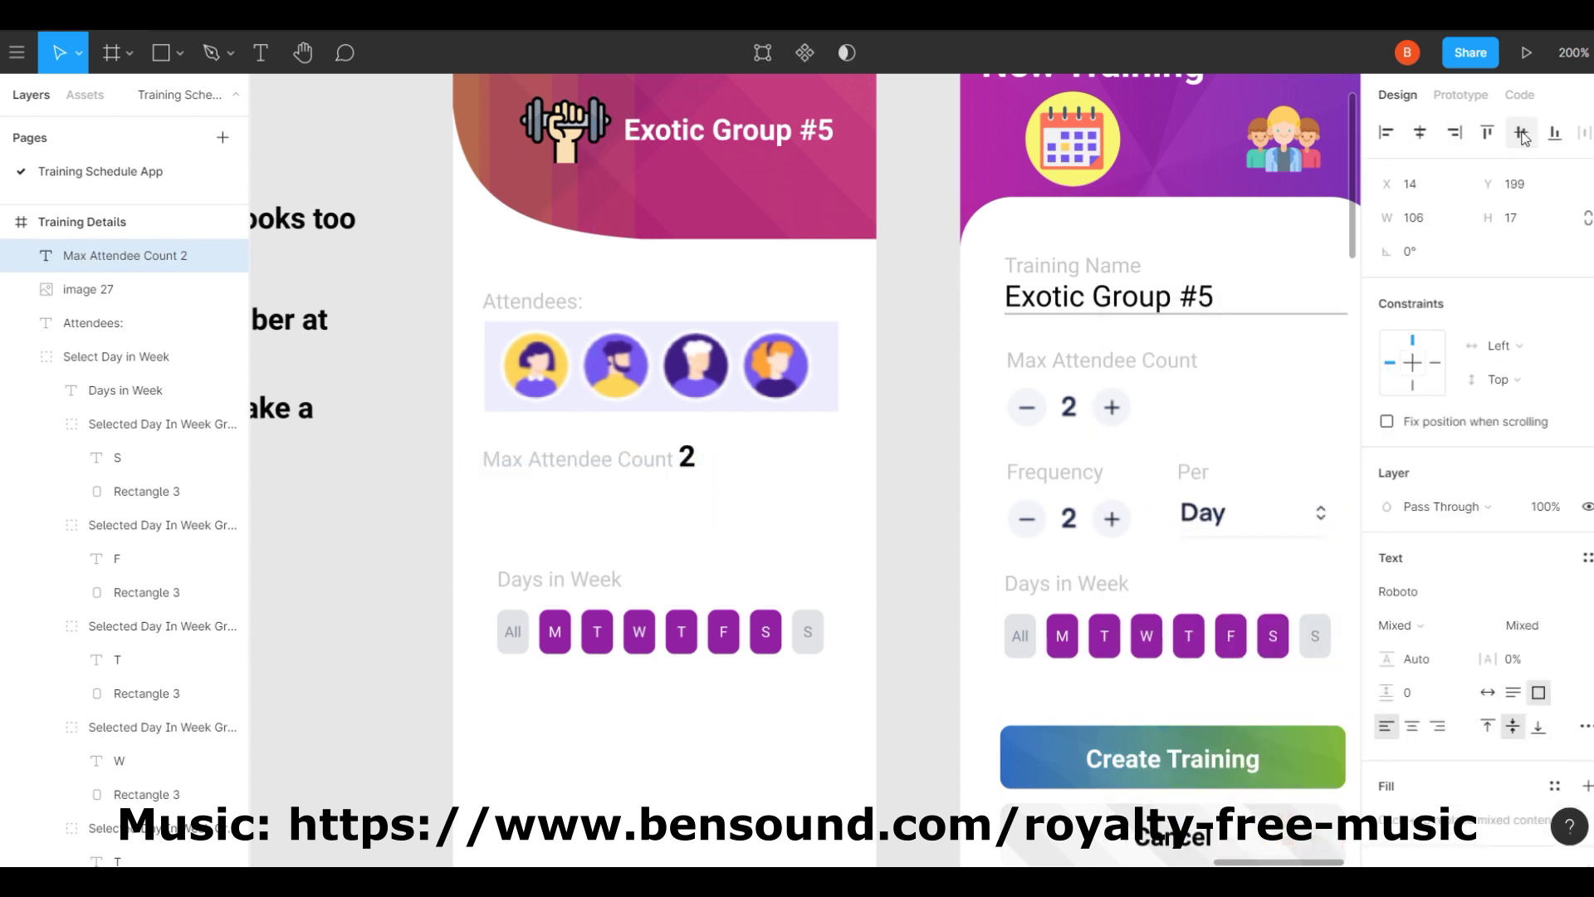
left_click(1537, 563)
key("Escape")
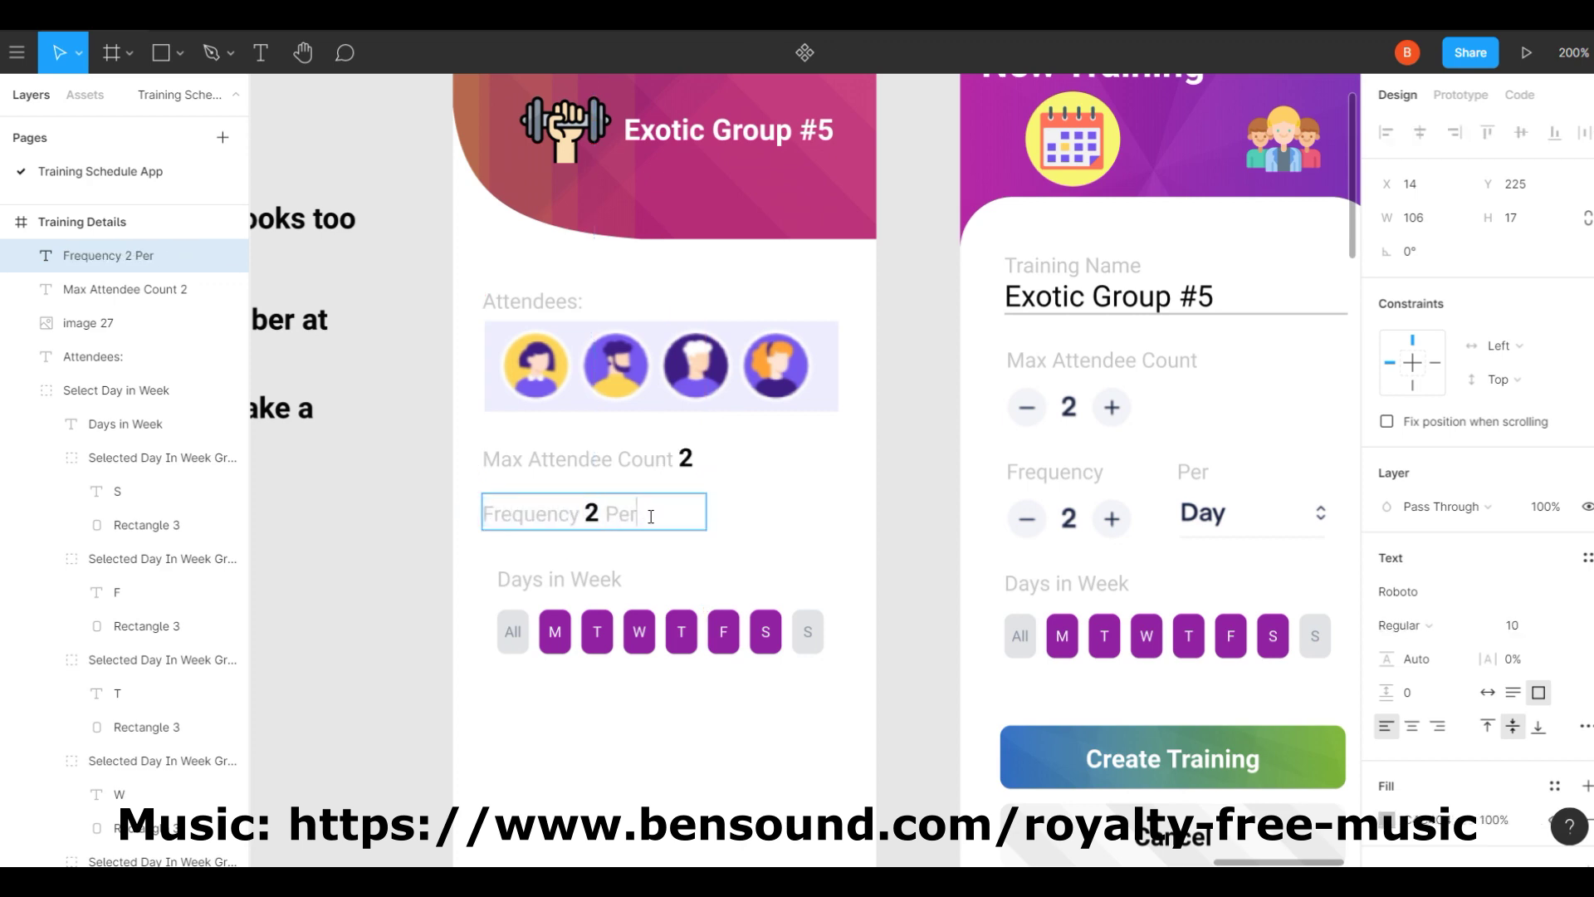
key("Escape")
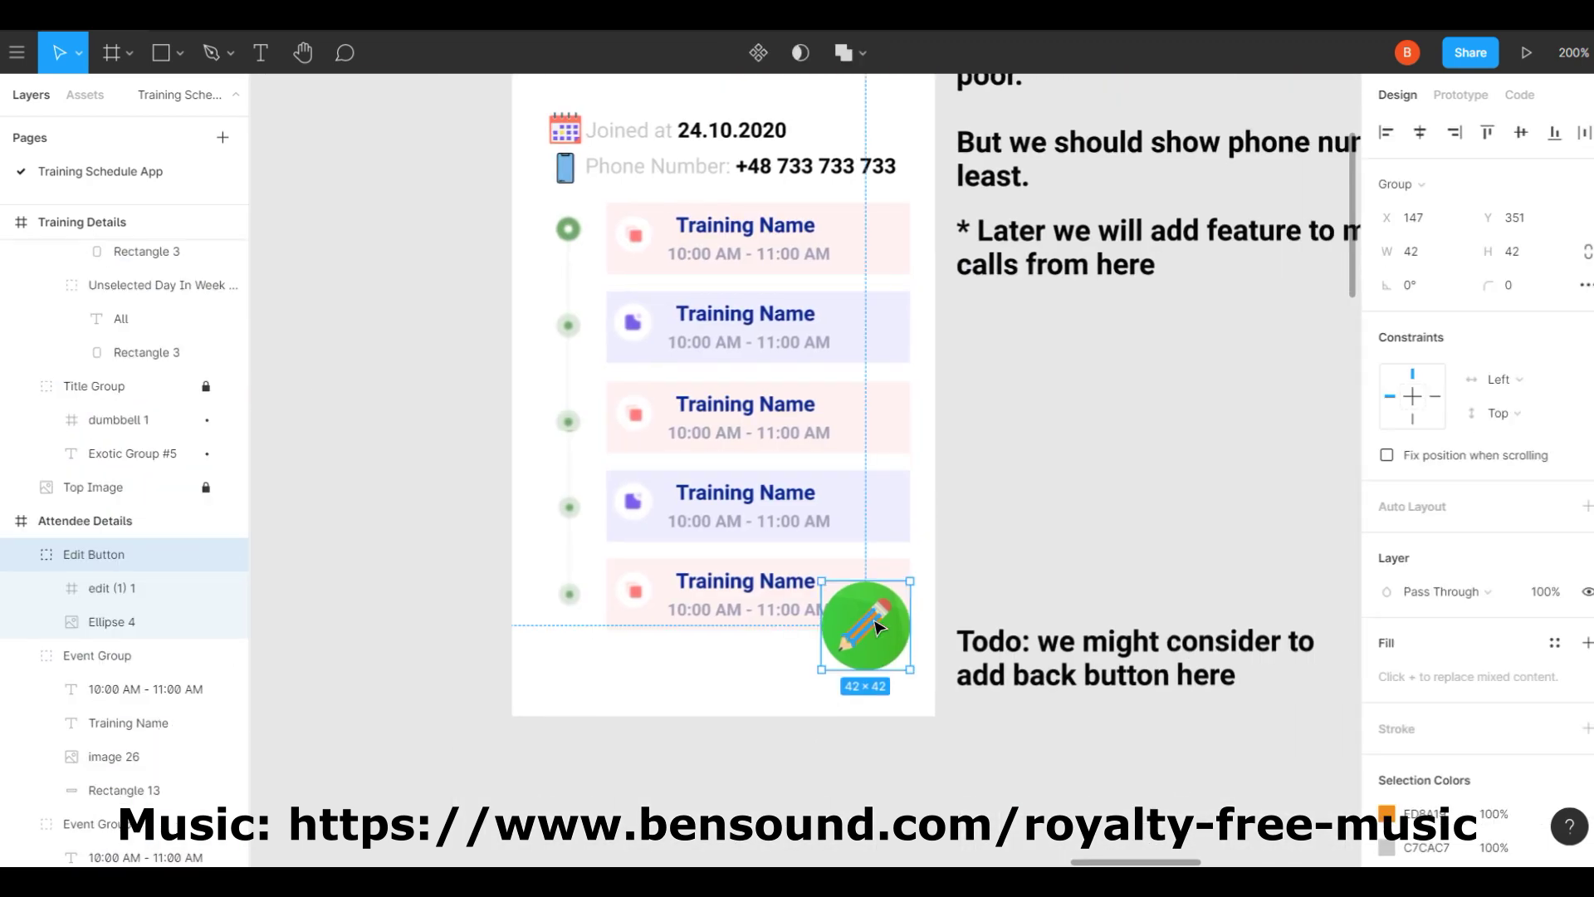
Draw a small circle beside the Attendees label and give it a black outline.
scroll(936, 558, "right", 8)
scroll(937, 558, "right", 5)
scroll(937, 558, "up", 2)
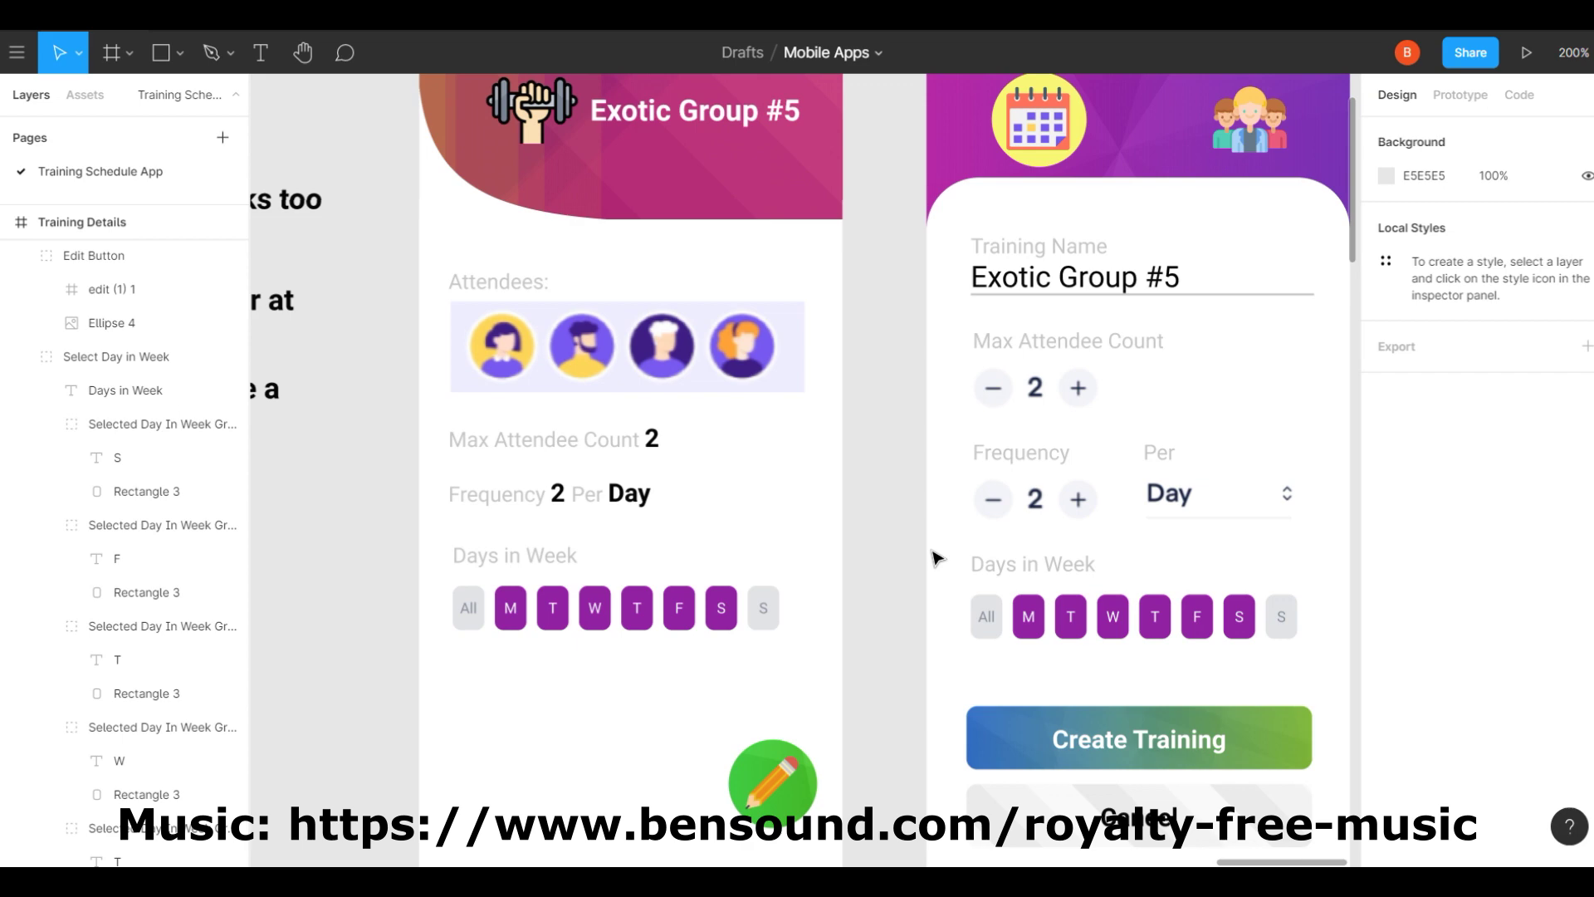
scroll(937, 558, "left", 15)
scroll(936, 558, "right", 15)
scroll(932, 555, "up", 2)
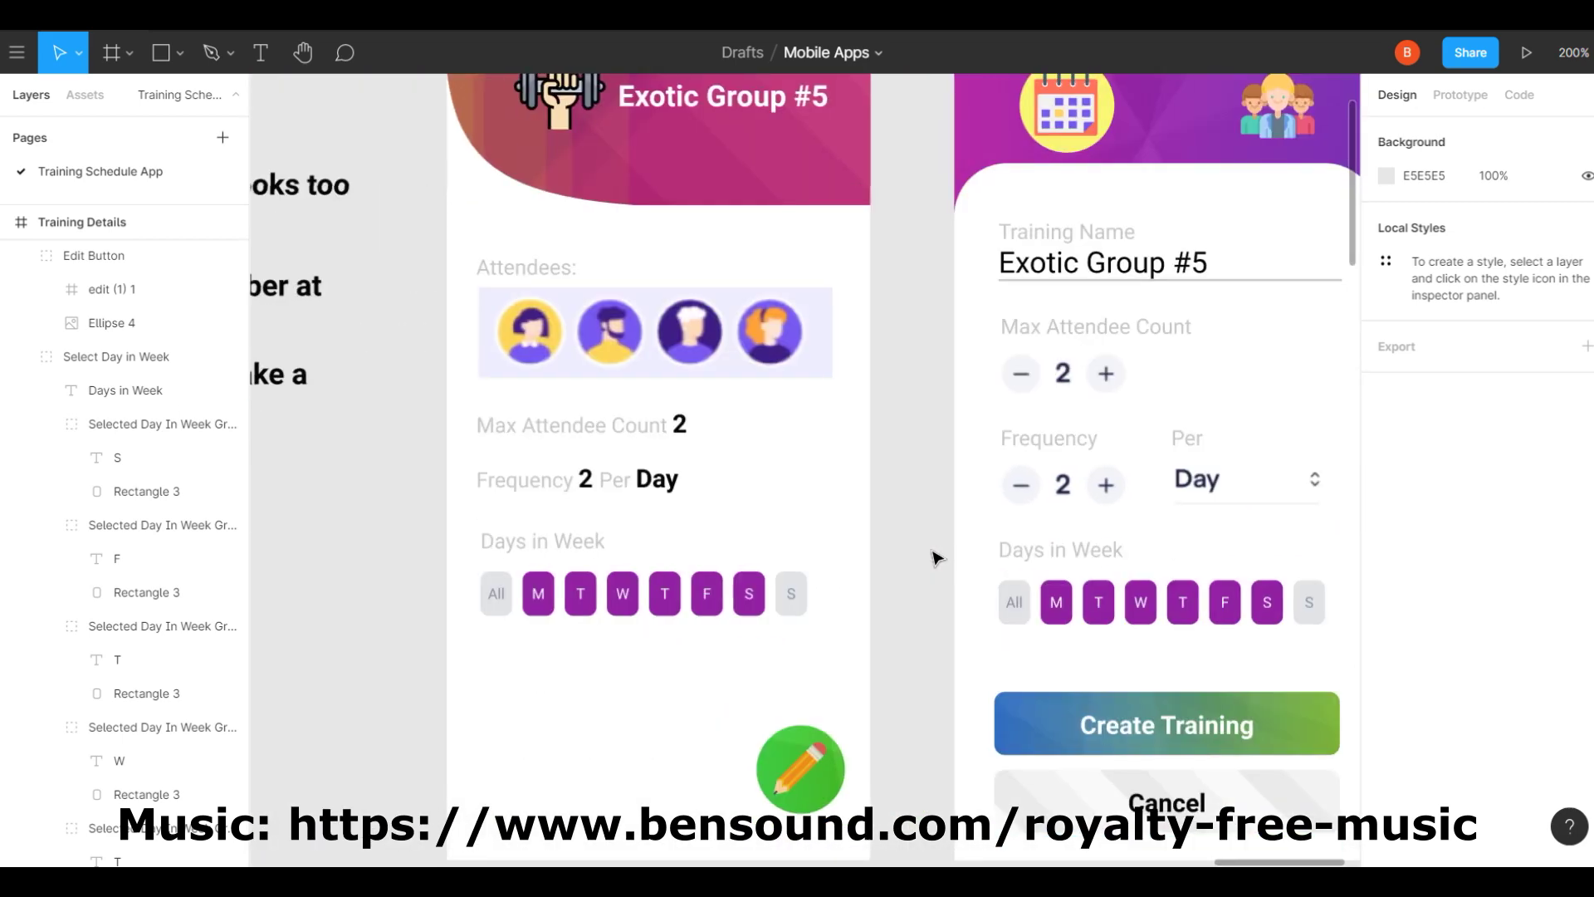
key("t")
left_click_drag(870, 394, 891, 433)
key("o")
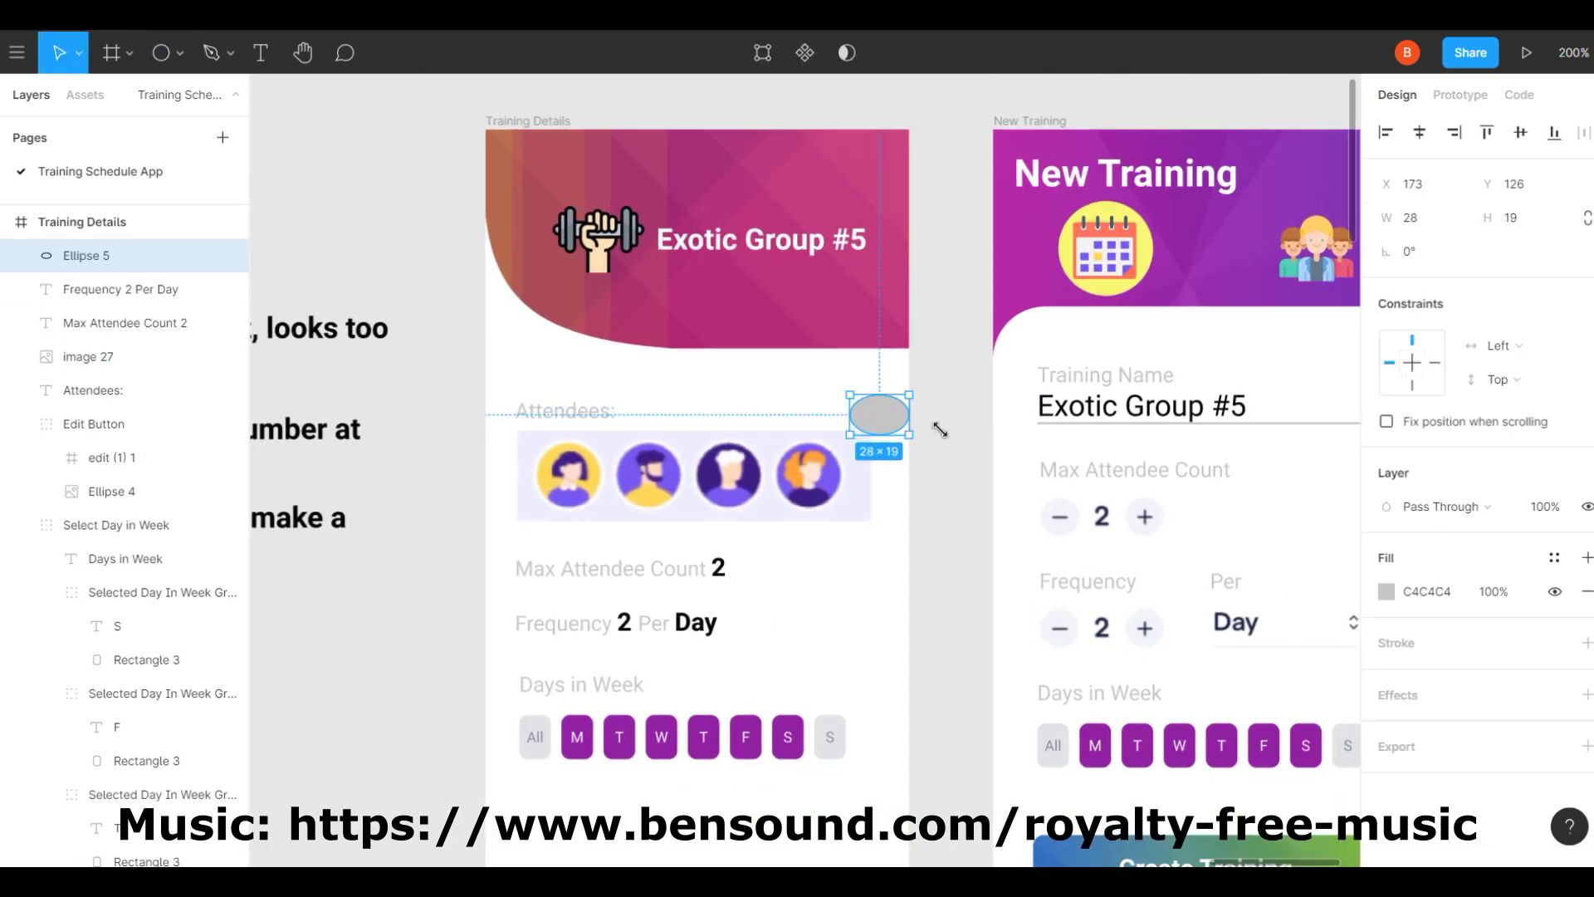
left_click(1386, 591)
left_click(1587, 642)
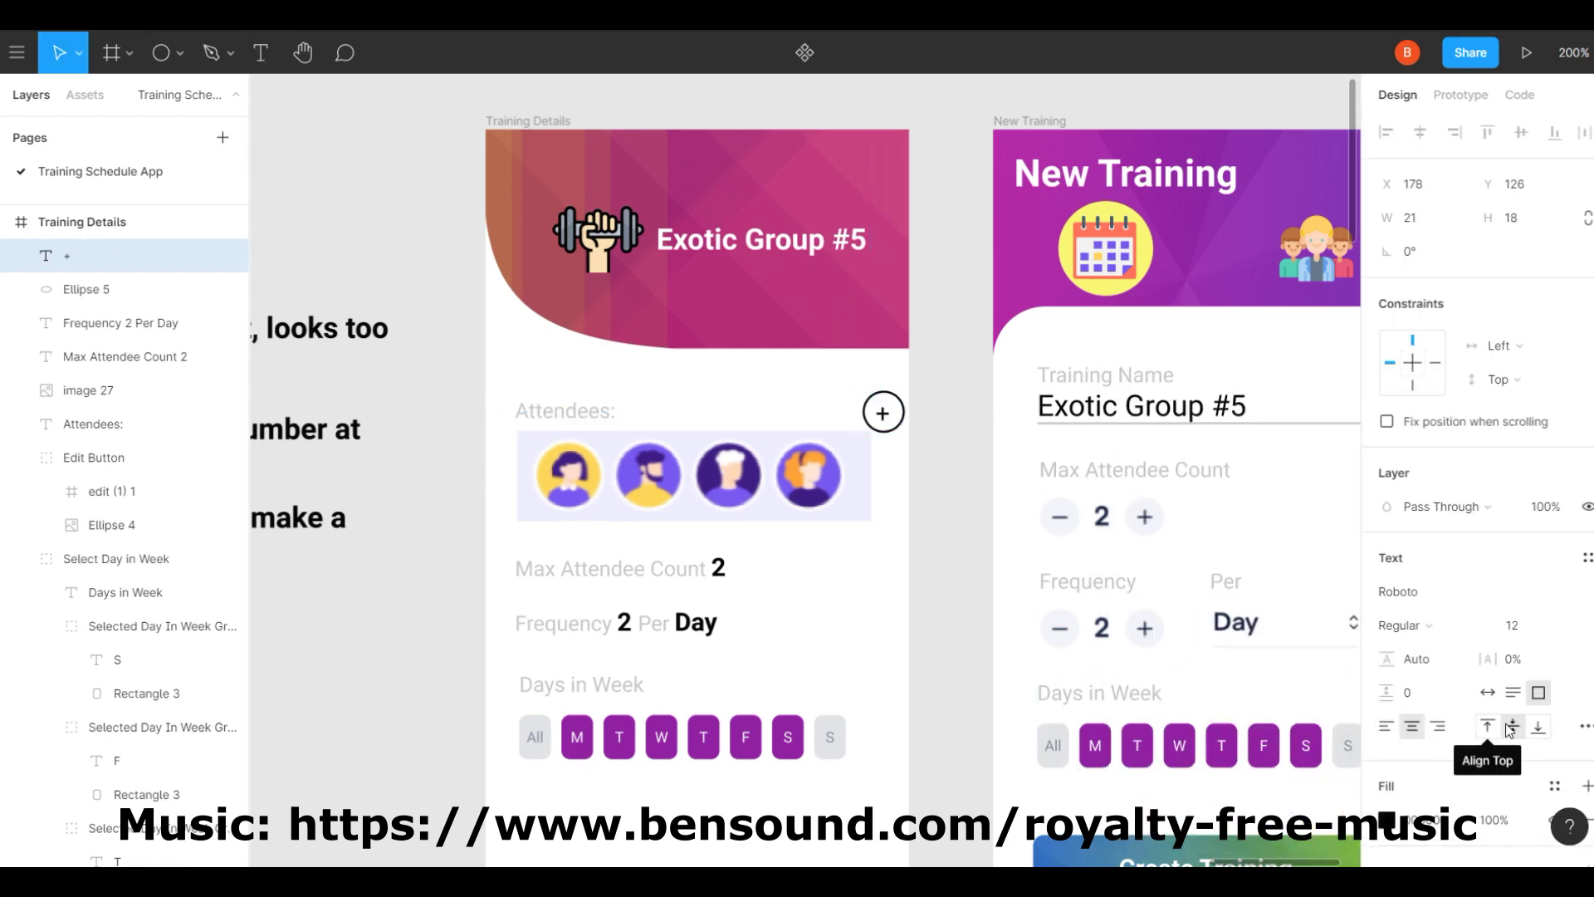
Group the plus sign with the circle and rename the group Add Attendee.
scroll(895, 400, "up", 5)
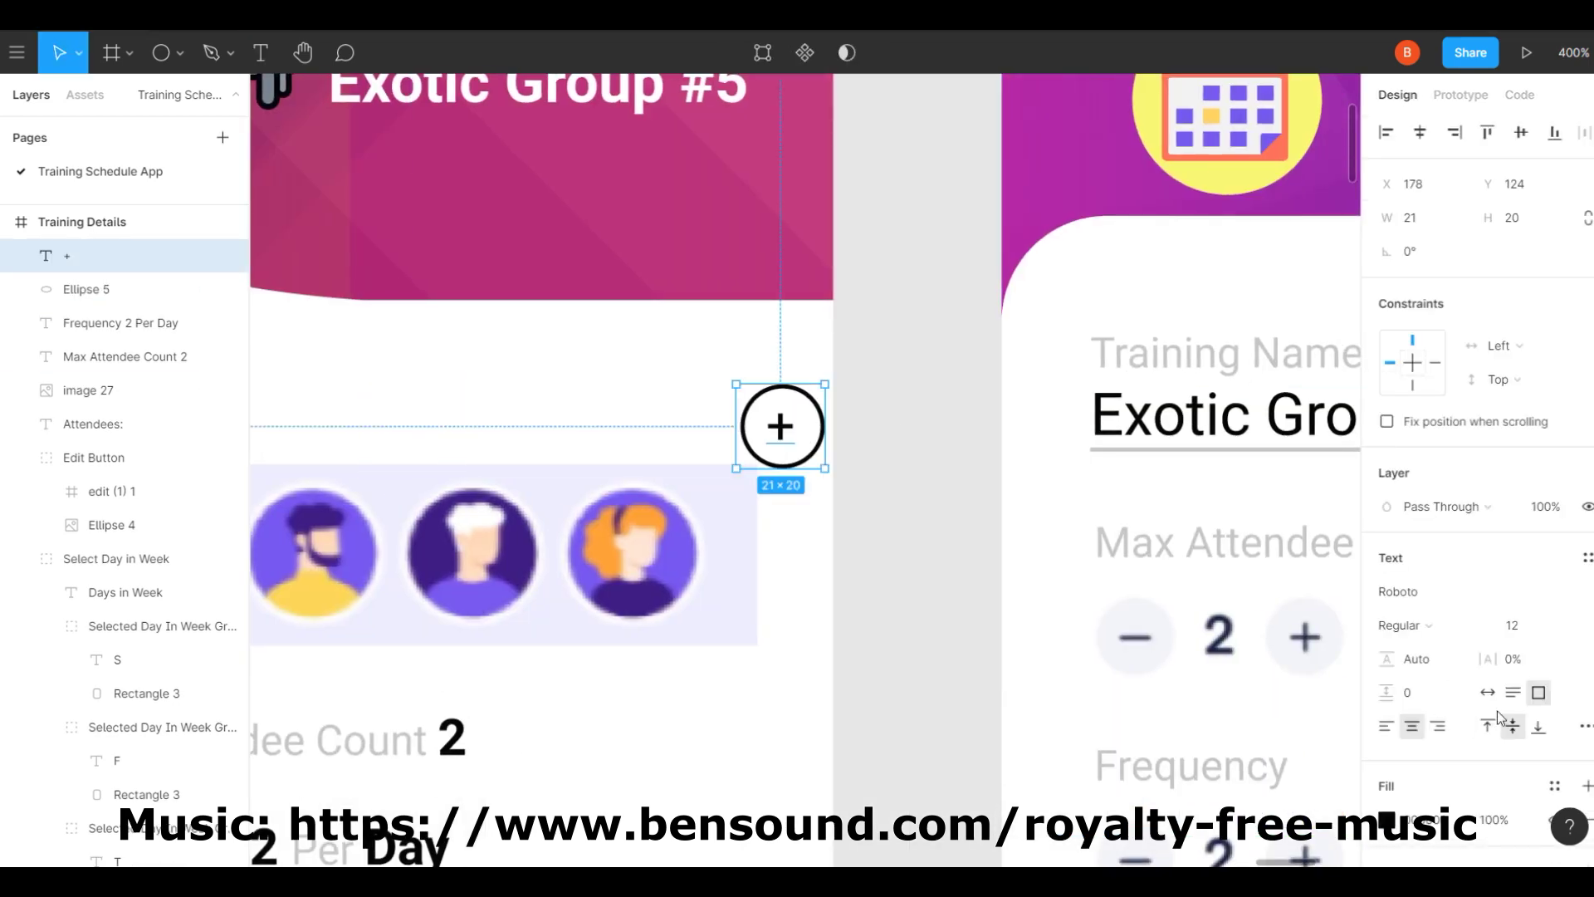
scroll(738, 435, "down", 5)
left_click(87, 289, "shift")
key("ctrl+g")
double_click(123, 255)
type("A")
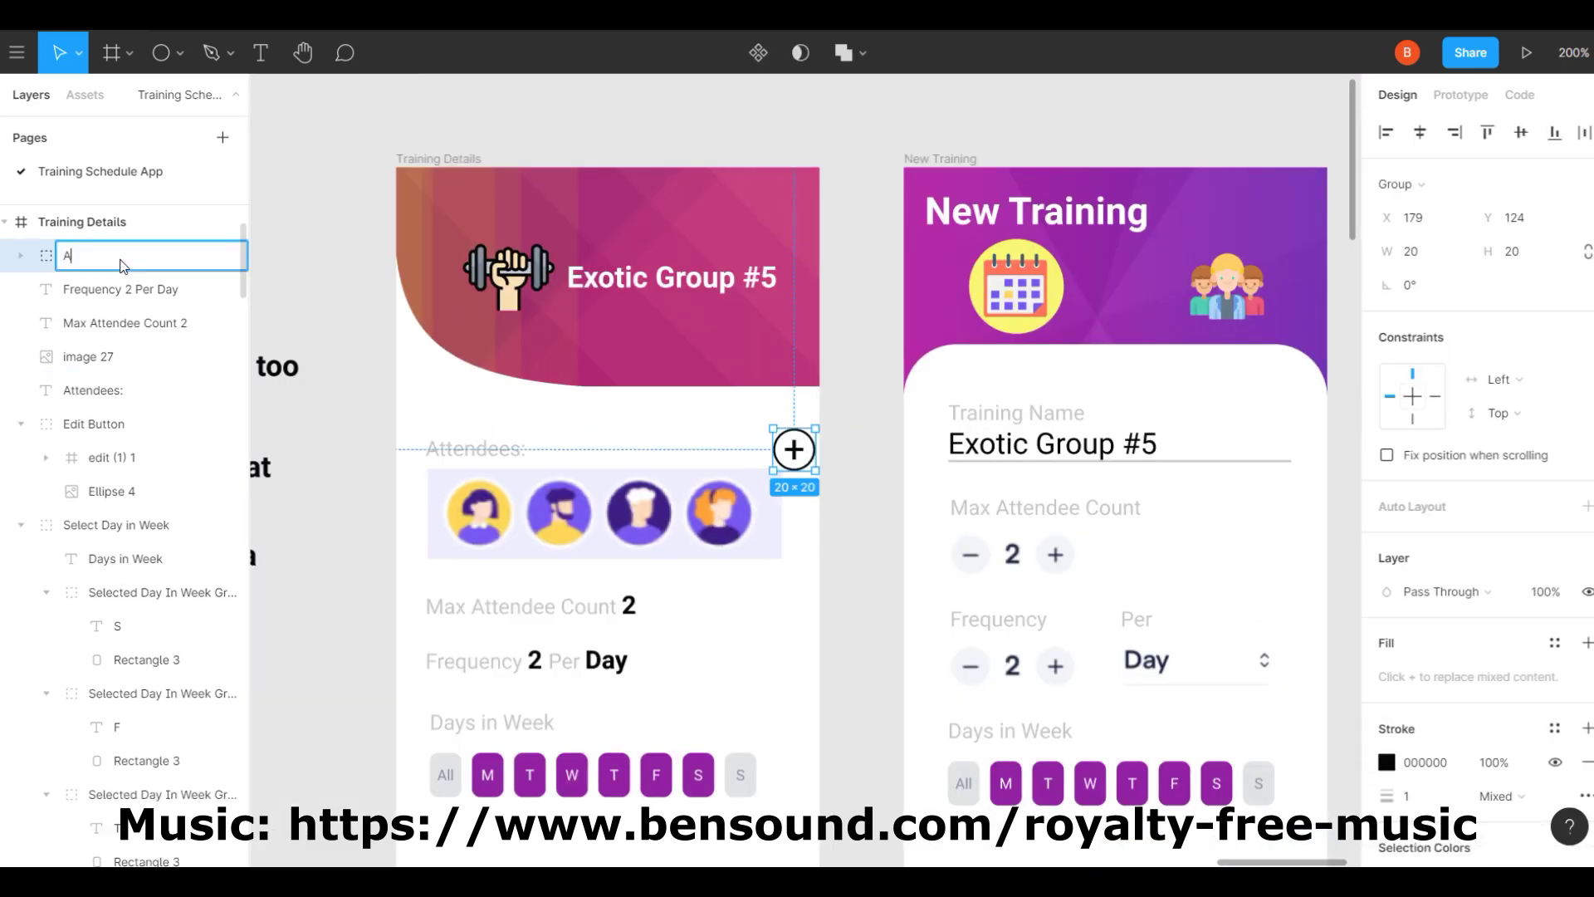
type("dd Attendee")
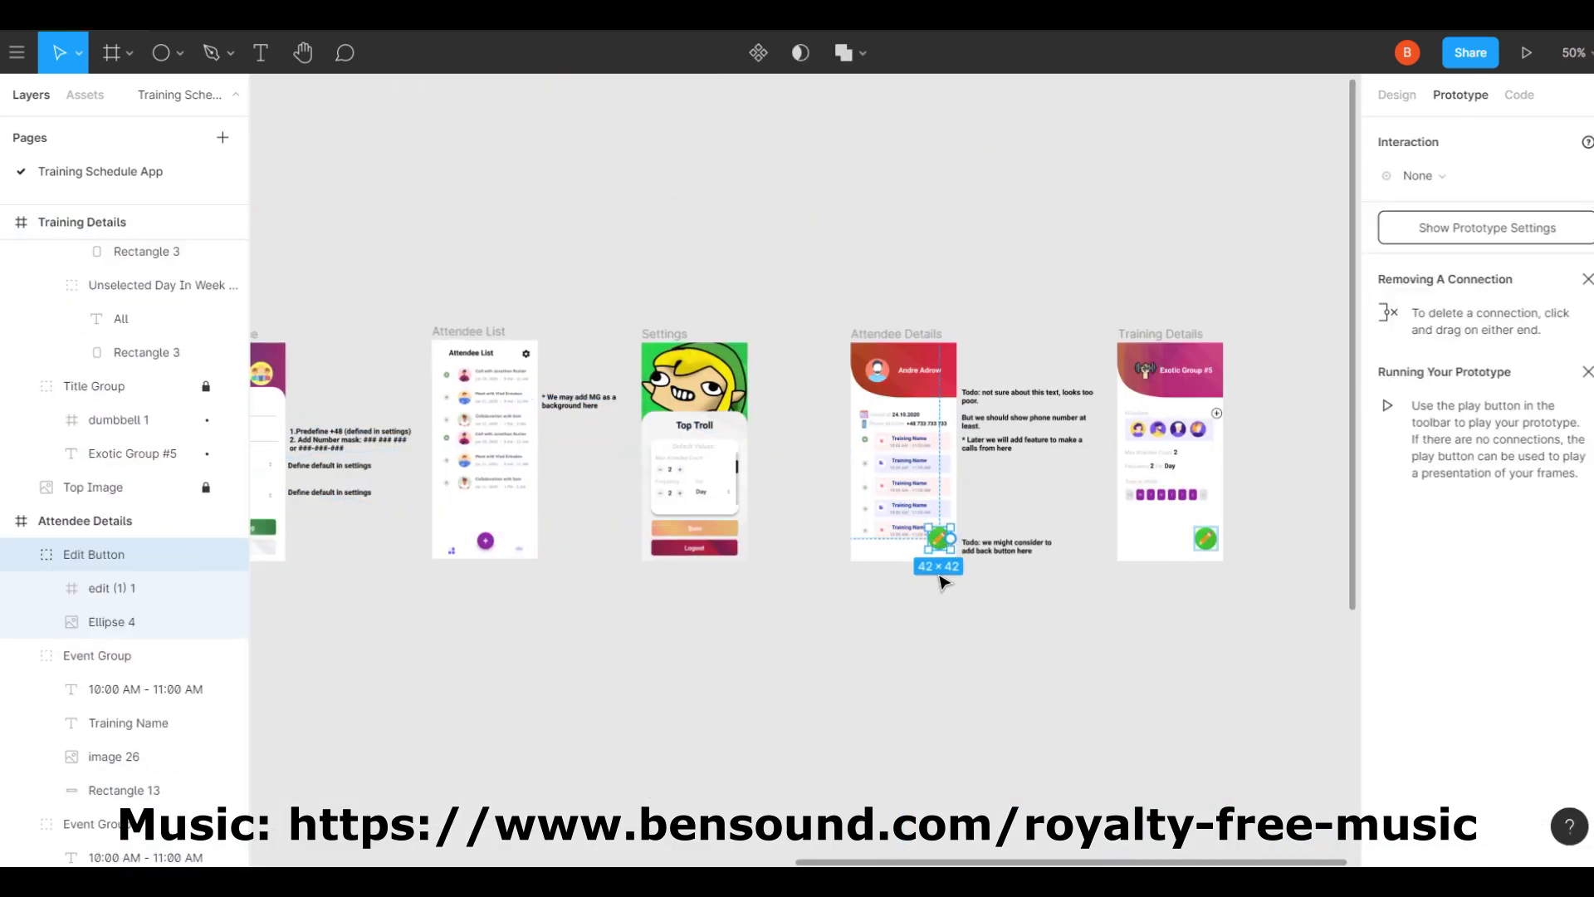
left_click_drag(951, 538, 554, 694)
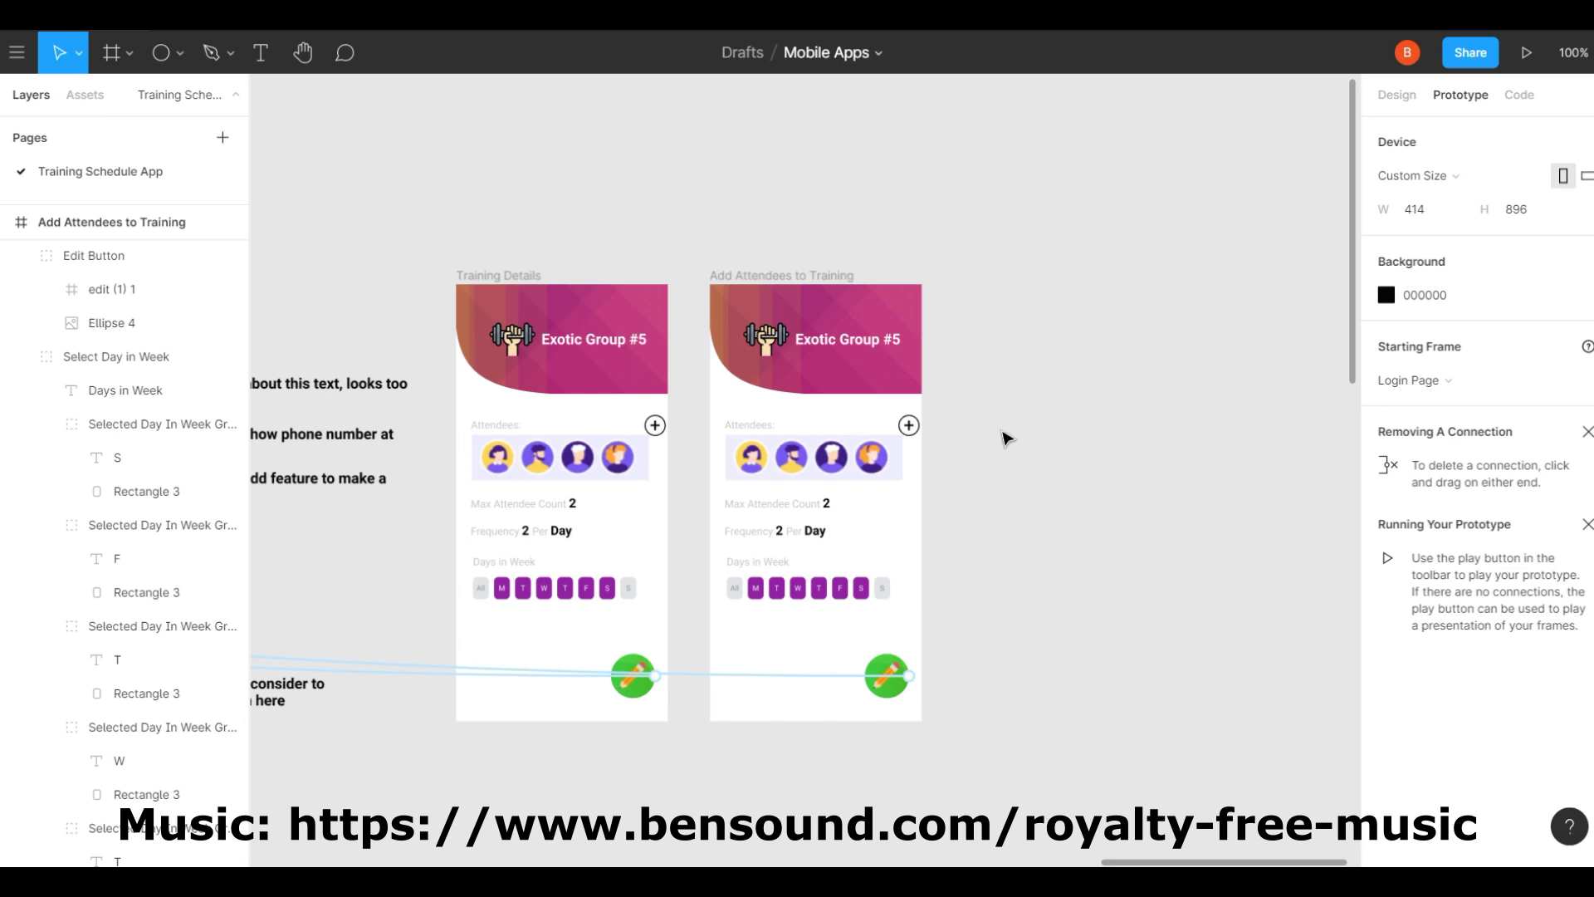
Draw a rectangle covering the whole new frame and set its fill opacity to 80%.
key("r")
left_click_drag(710, 284, 922, 721)
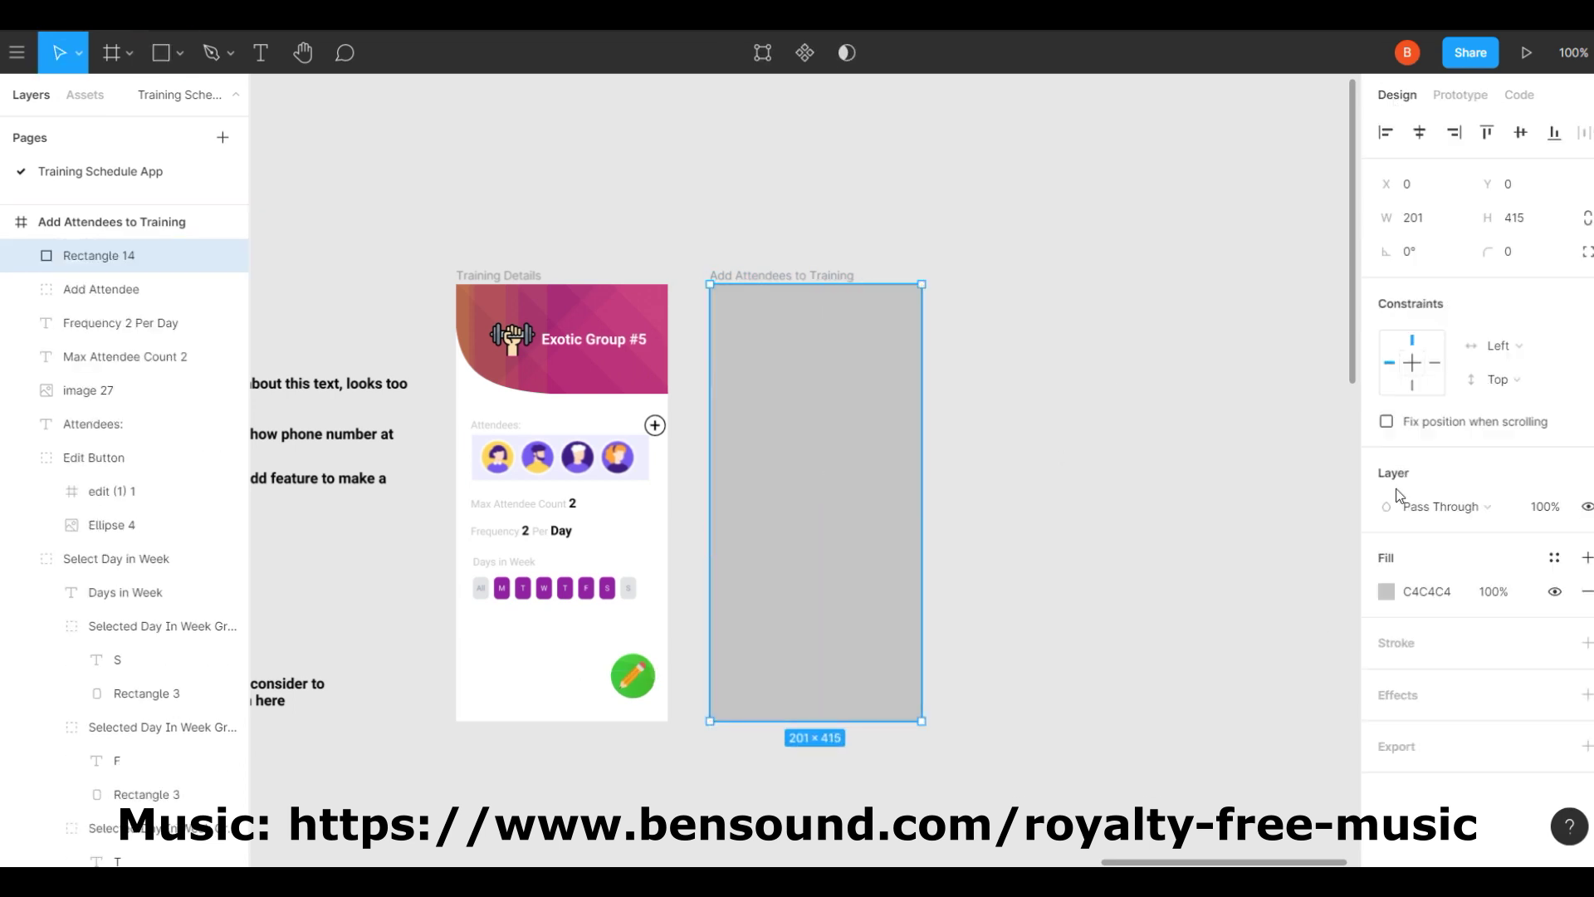
left_click(1386, 591)
left_click(1495, 591)
type("80")
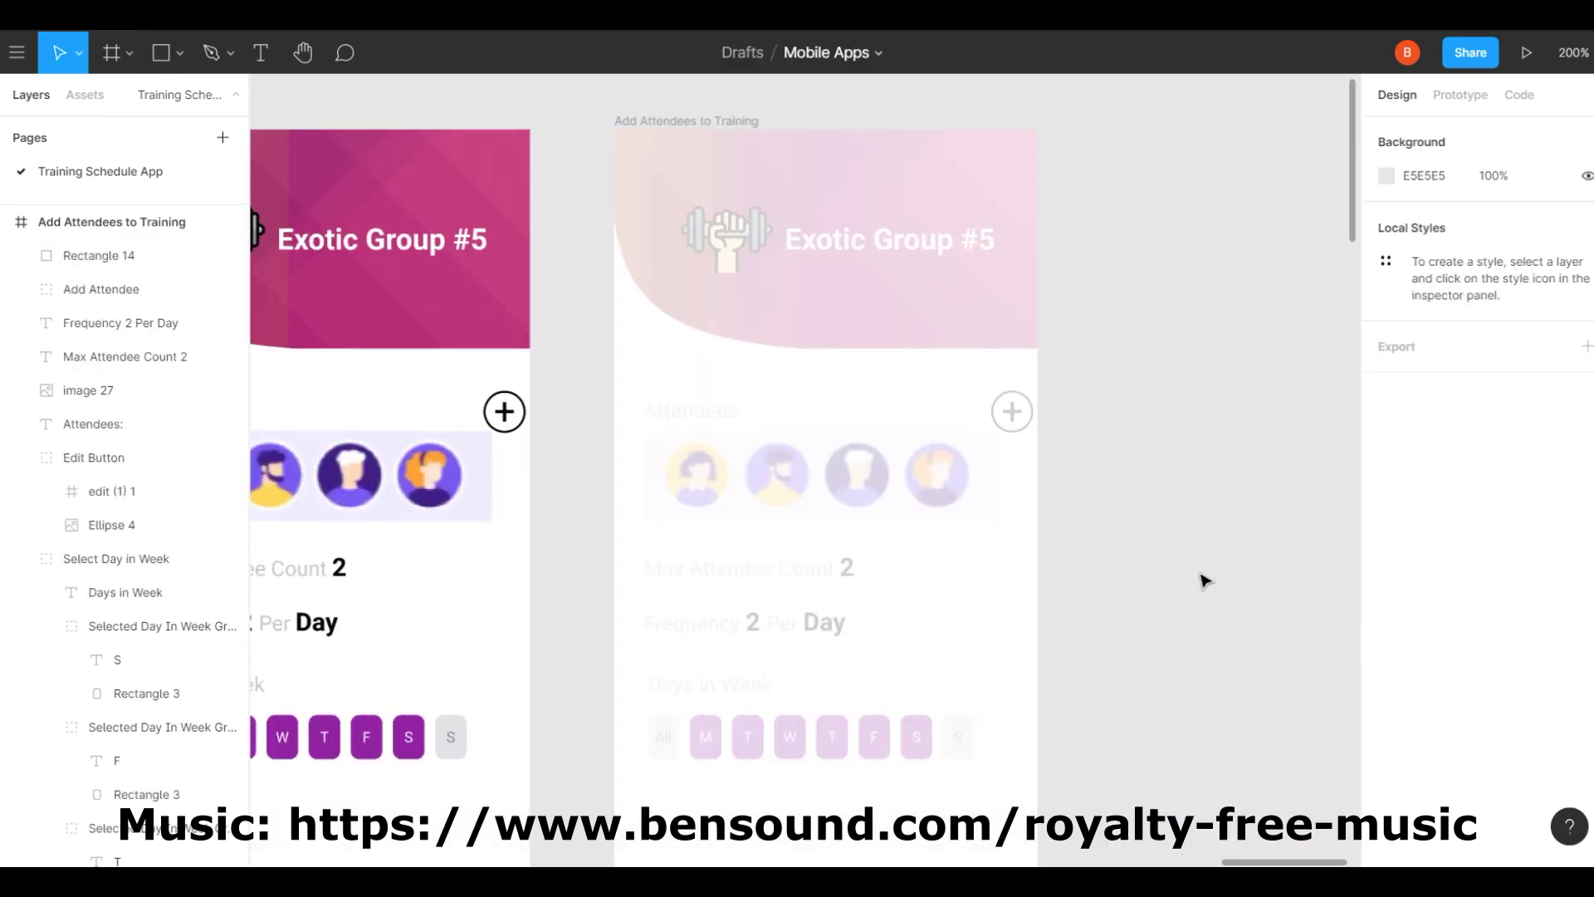
Start the card rectangle, then browse Dribbble popup designs and open the Profile page shot.
key("r")
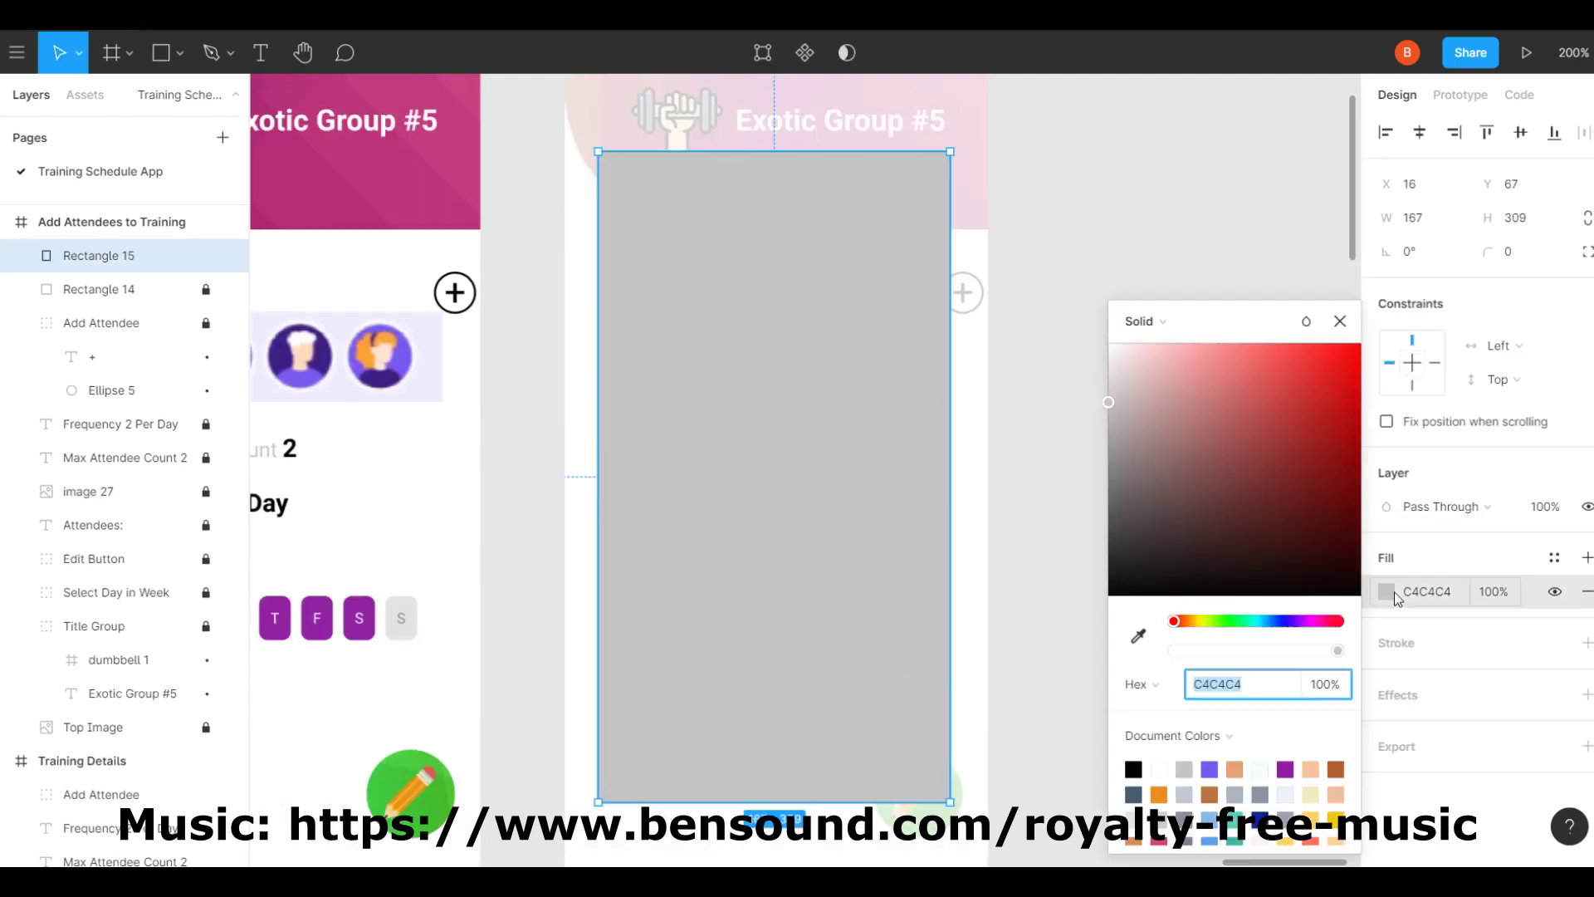
left_click(1174, 271)
key("alt+Tab")
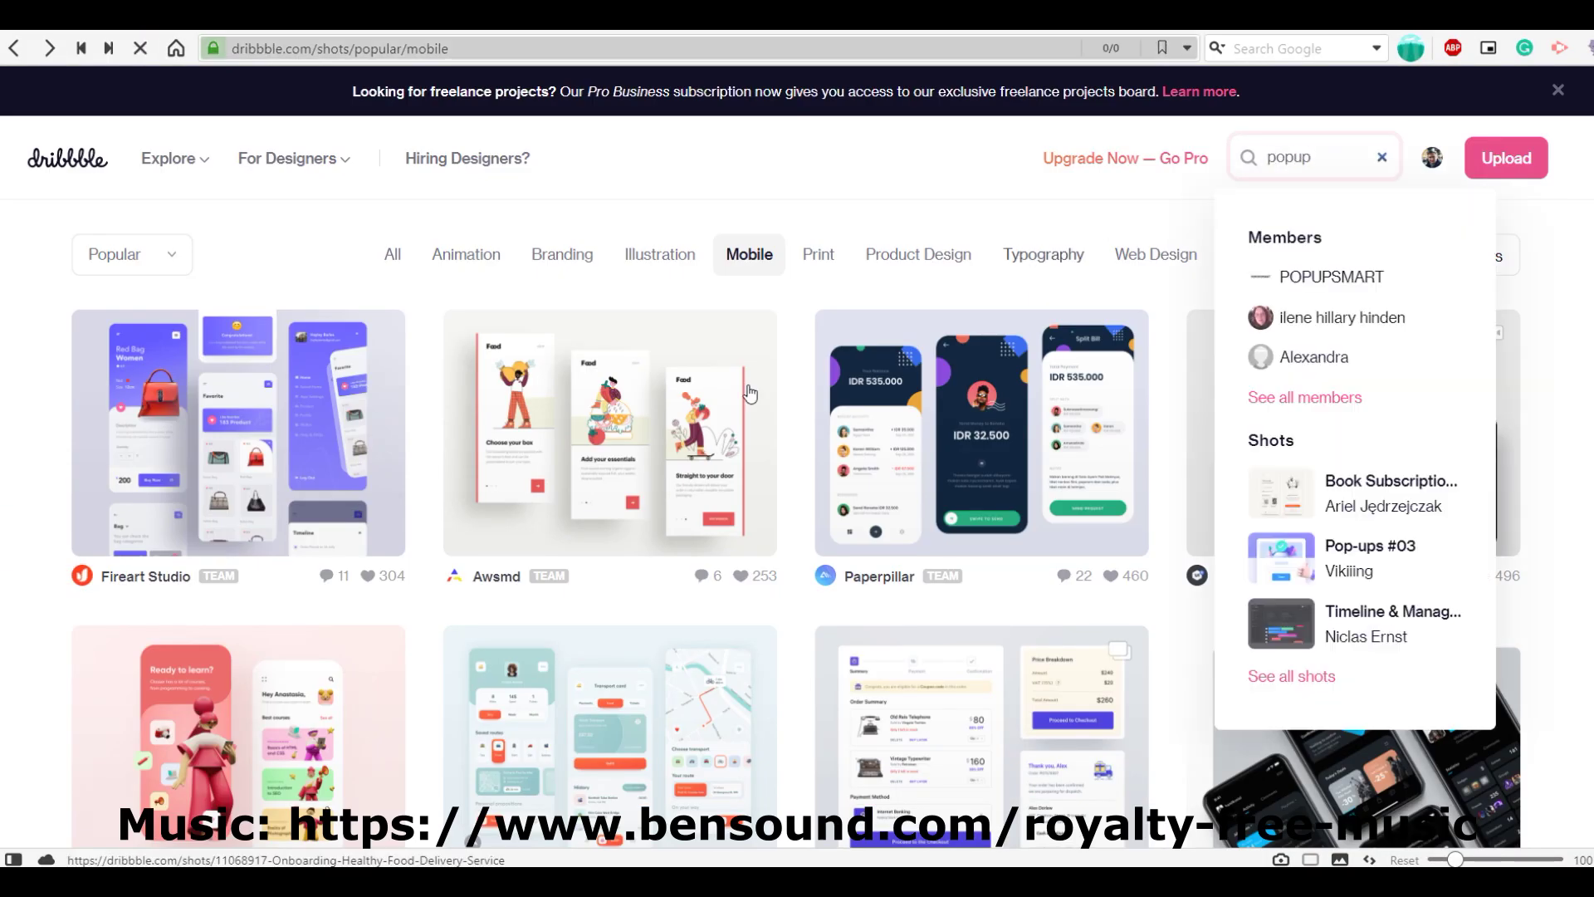
key("Return")
scroll(1083, 544, "down", 10)
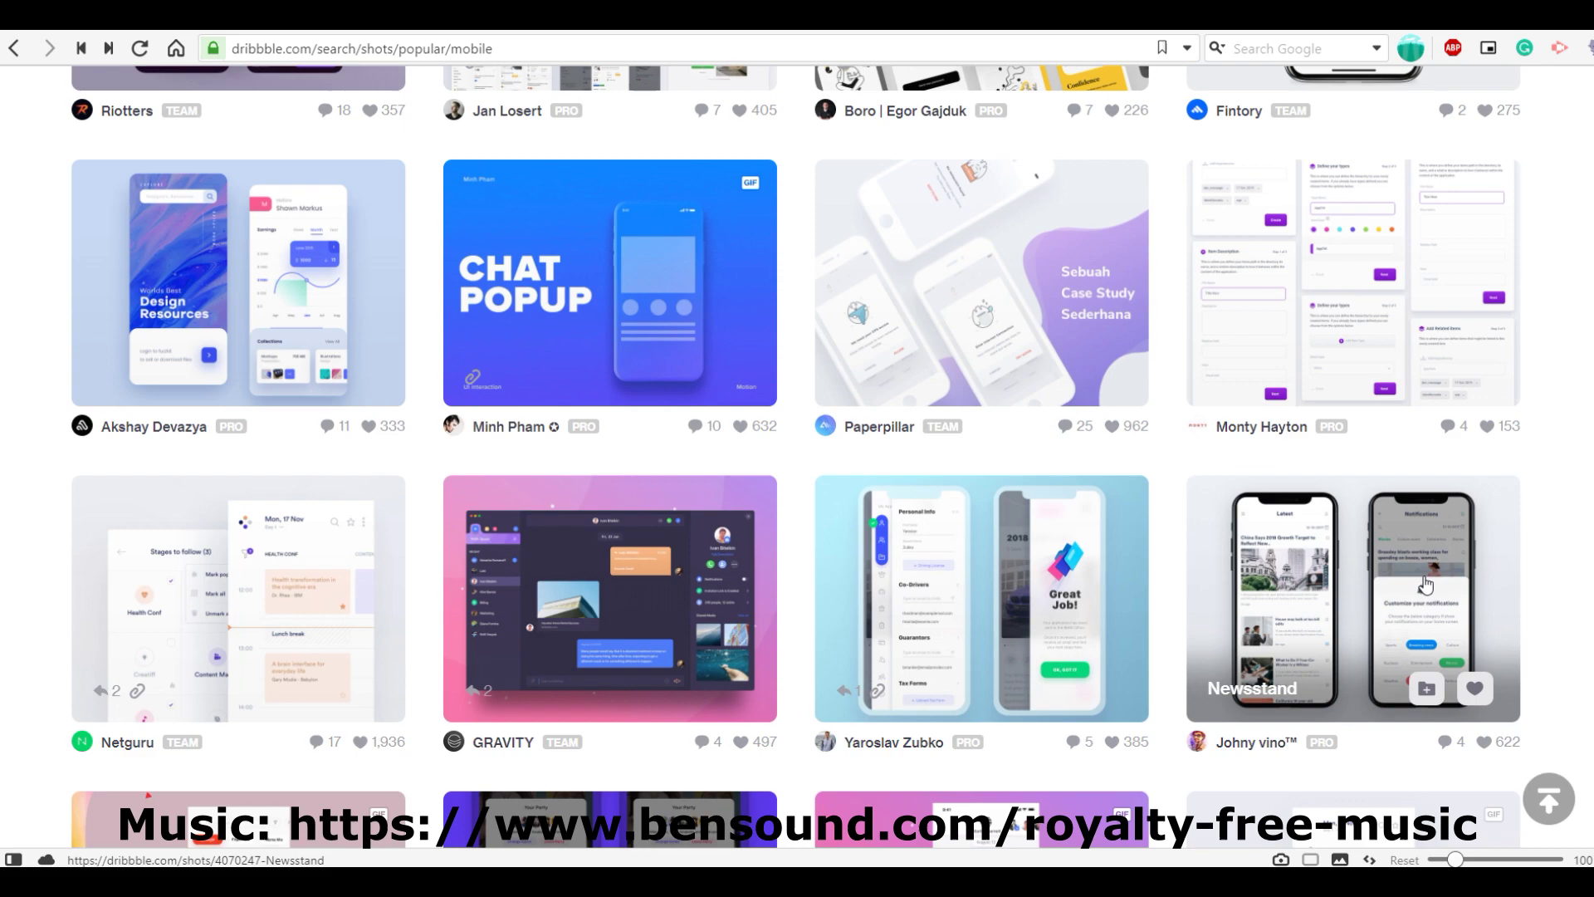
left_click(1423, 574)
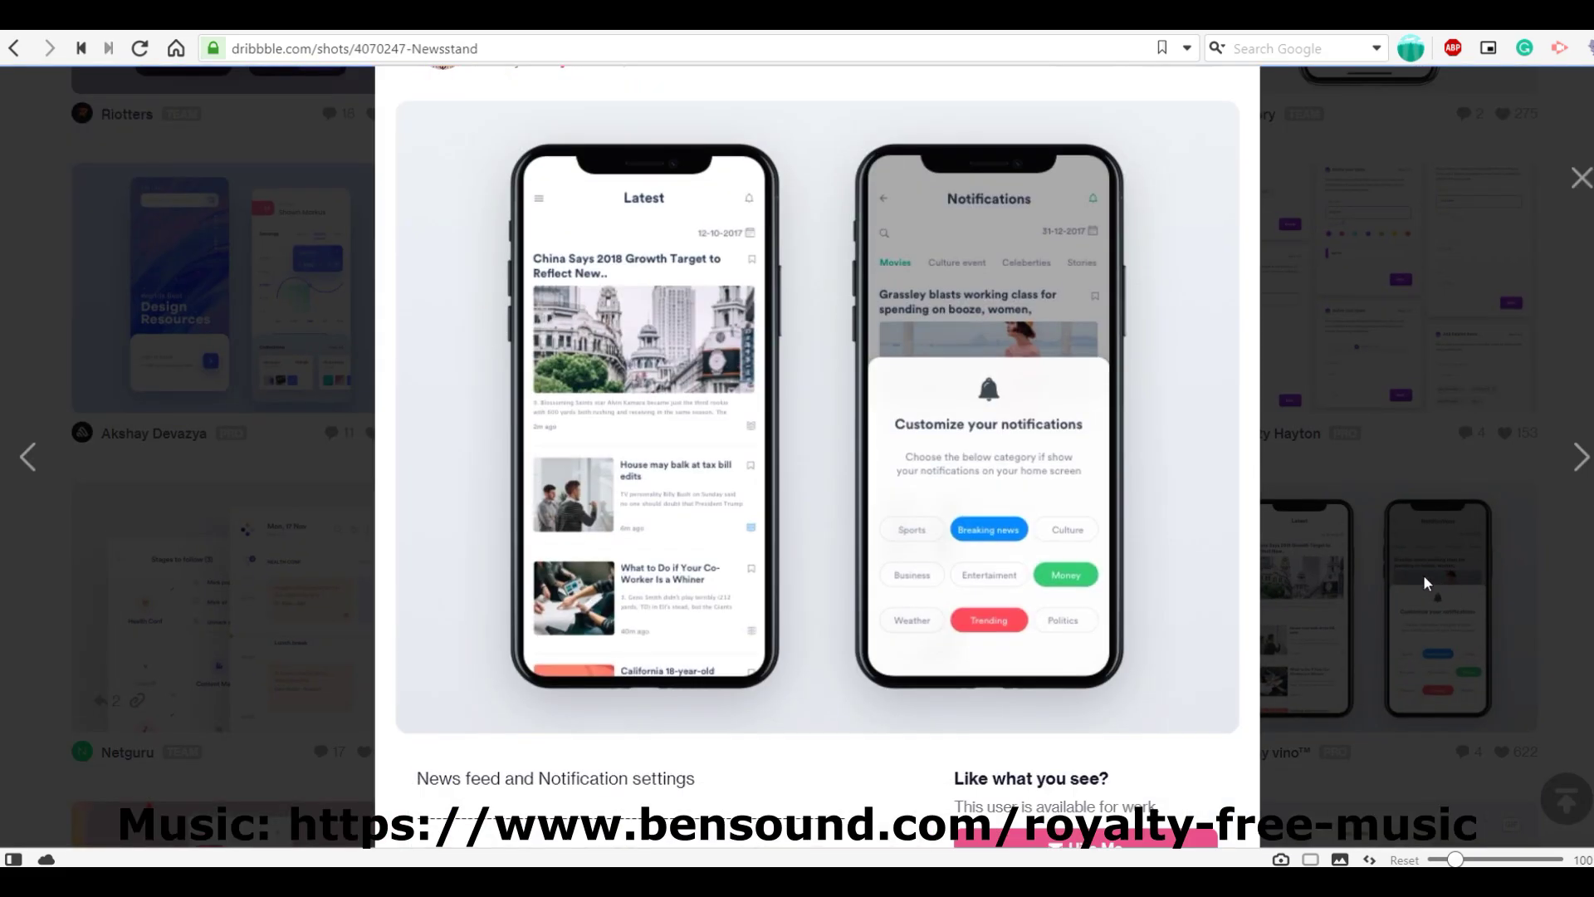
left_click(1424, 574)
scroll(1423, 575, "down", 4)
left_click(607, 623)
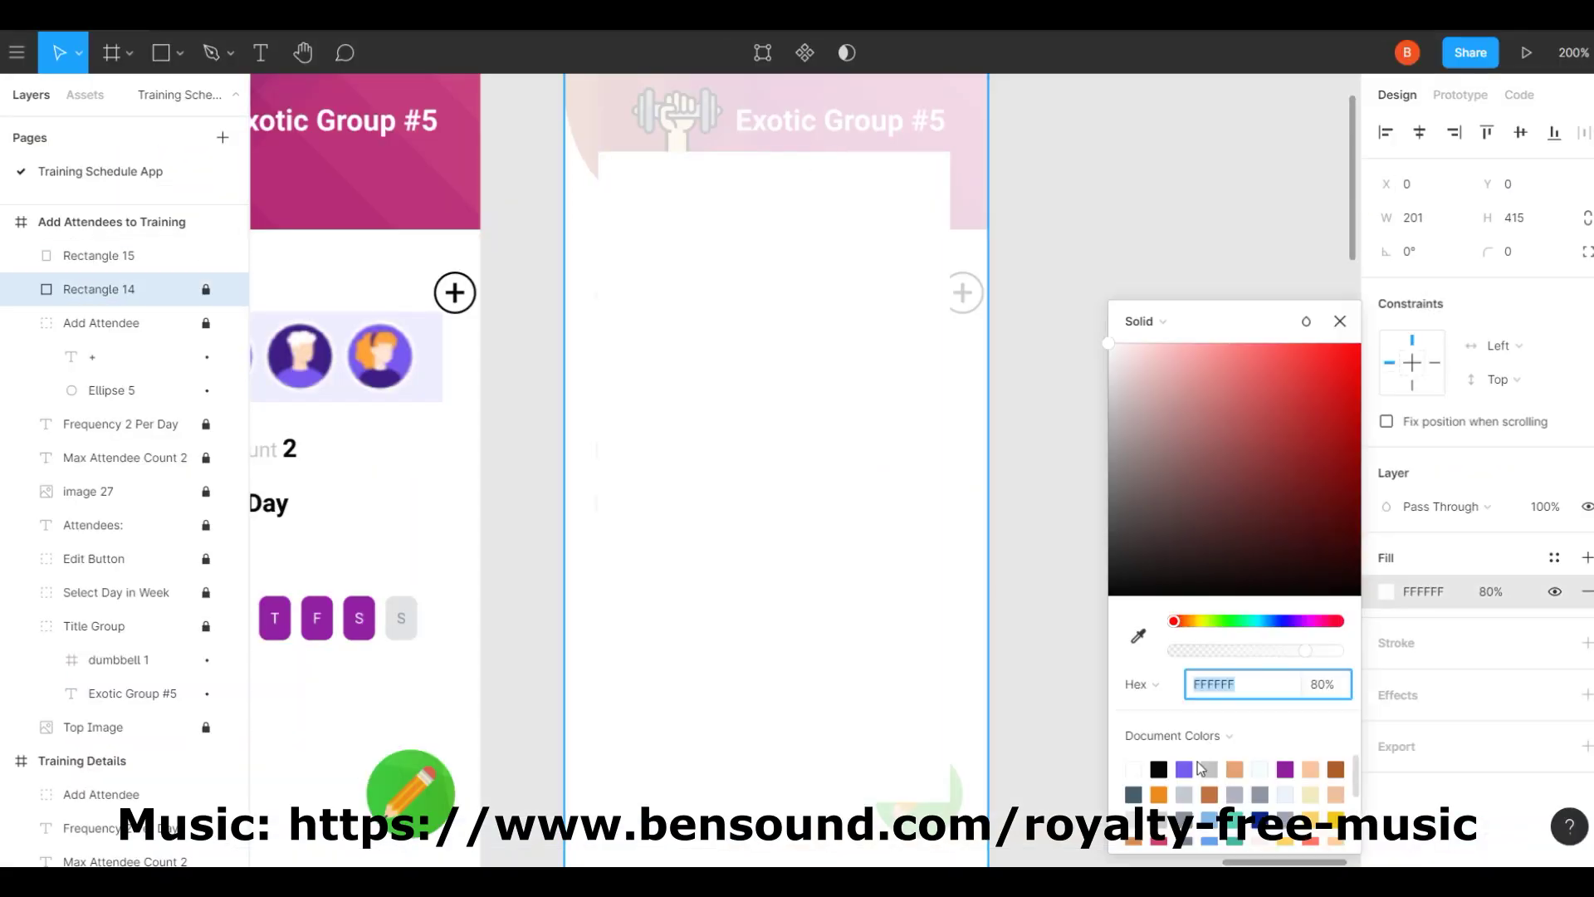
Set the overlay rectangle's fill to 000000 at 70% opacity.
left_click(1488, 591)
type("90")
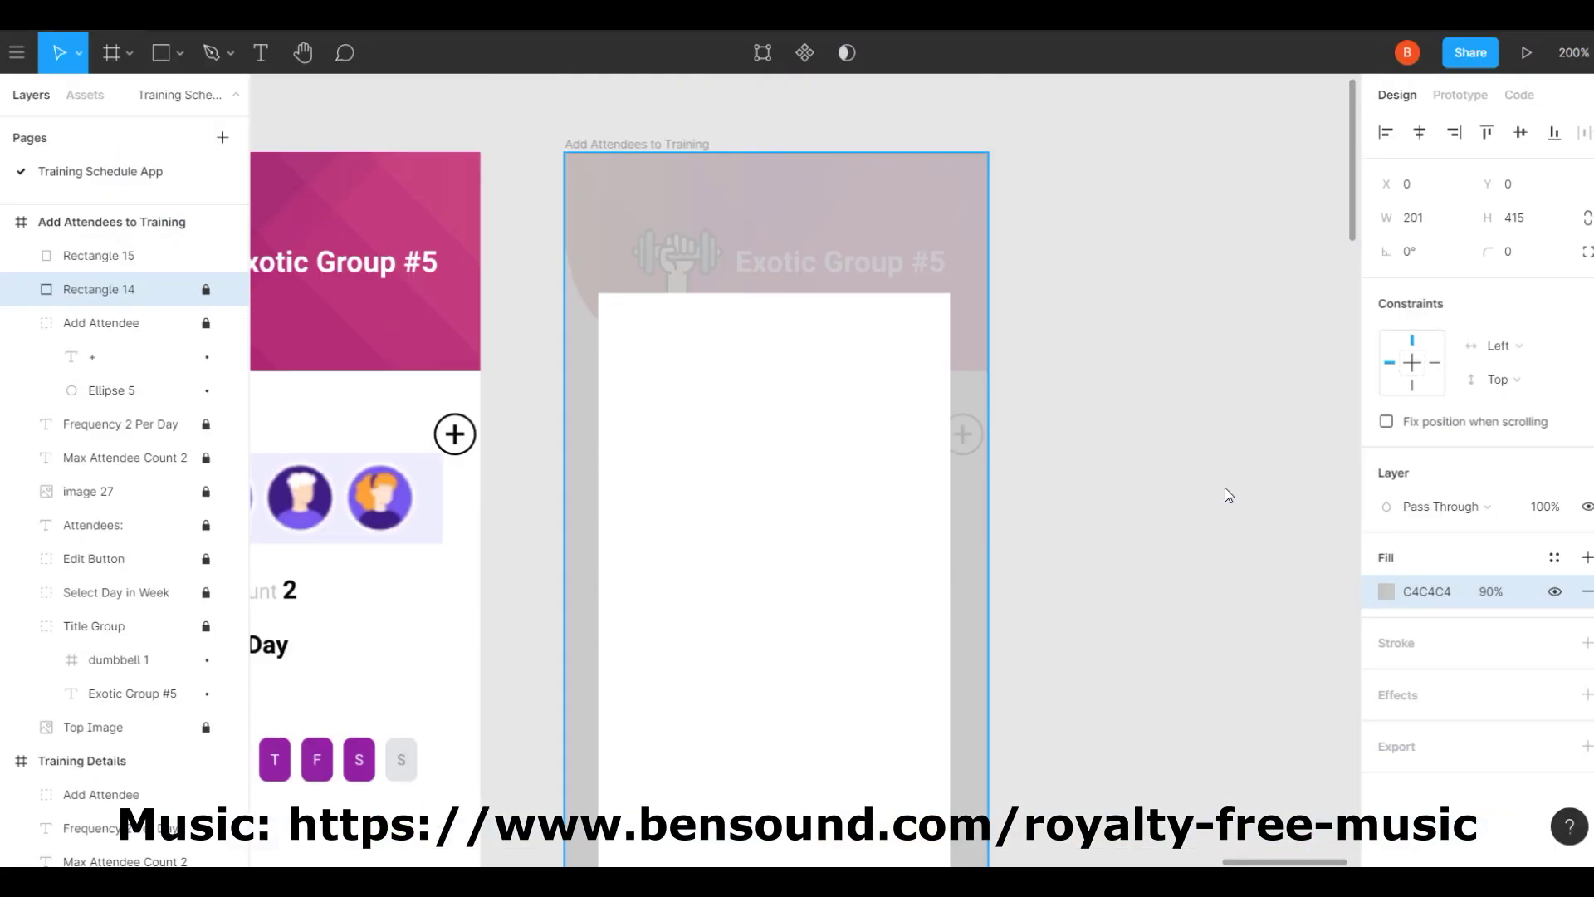
left_click(1425, 591)
type("000000")
key("Return")
left_click(1499, 591)
type("70")
key("Return")
Adjust the card on the canvas and clear the selection.
left_click_drag(758, 421, 726, 499)
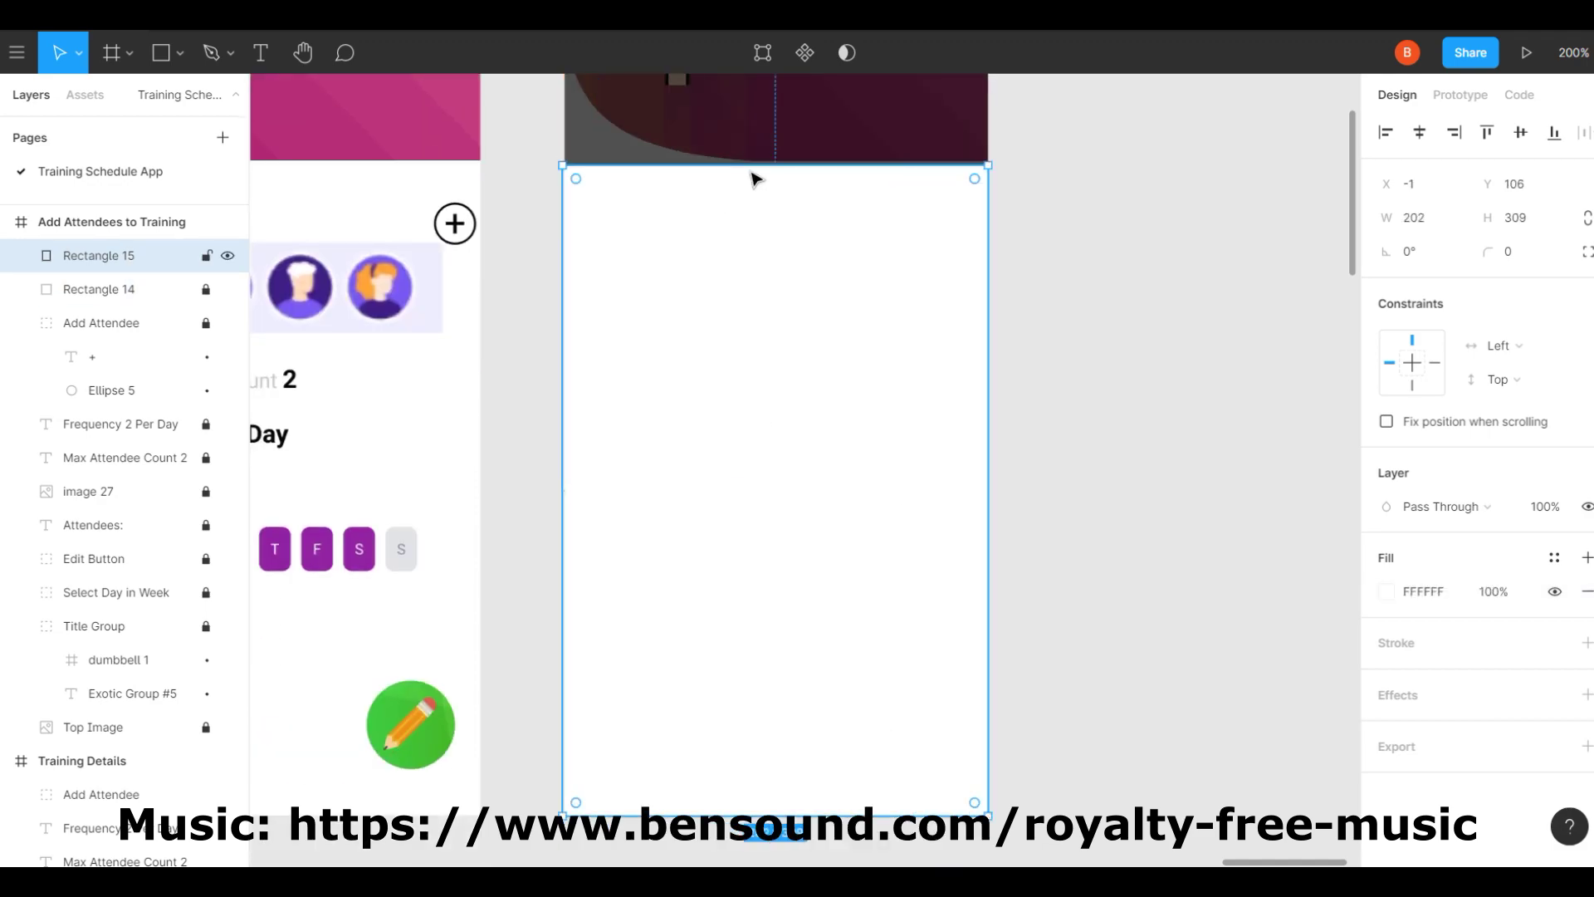
scroll(935, 399, "up", 3)
left_click(1132, 384)
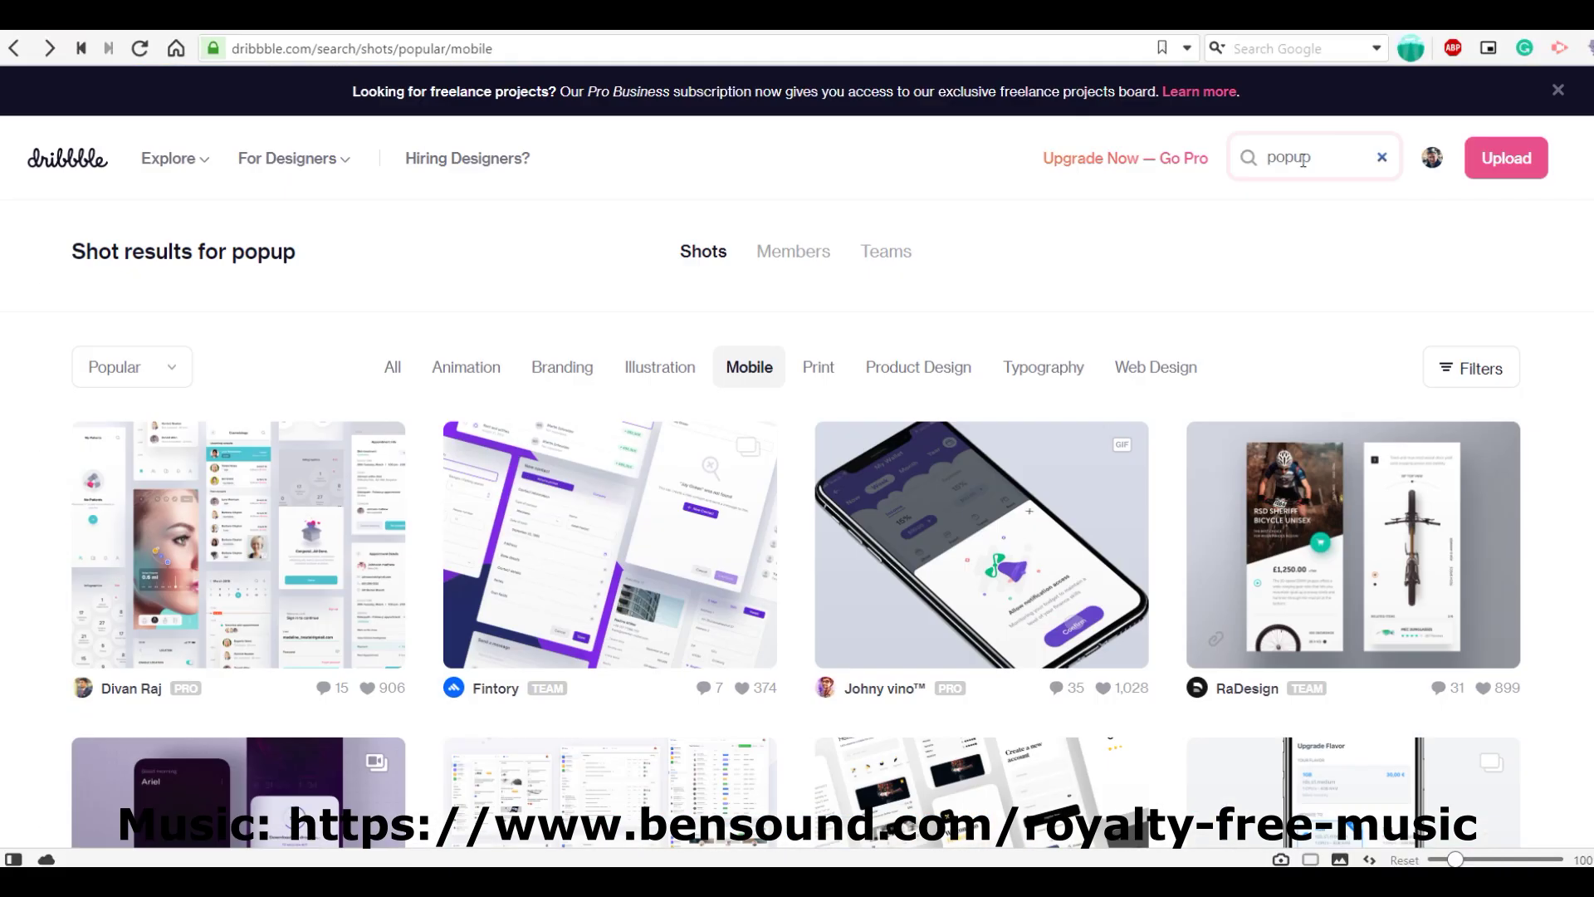
scroll(1093, 415, "down", 20)
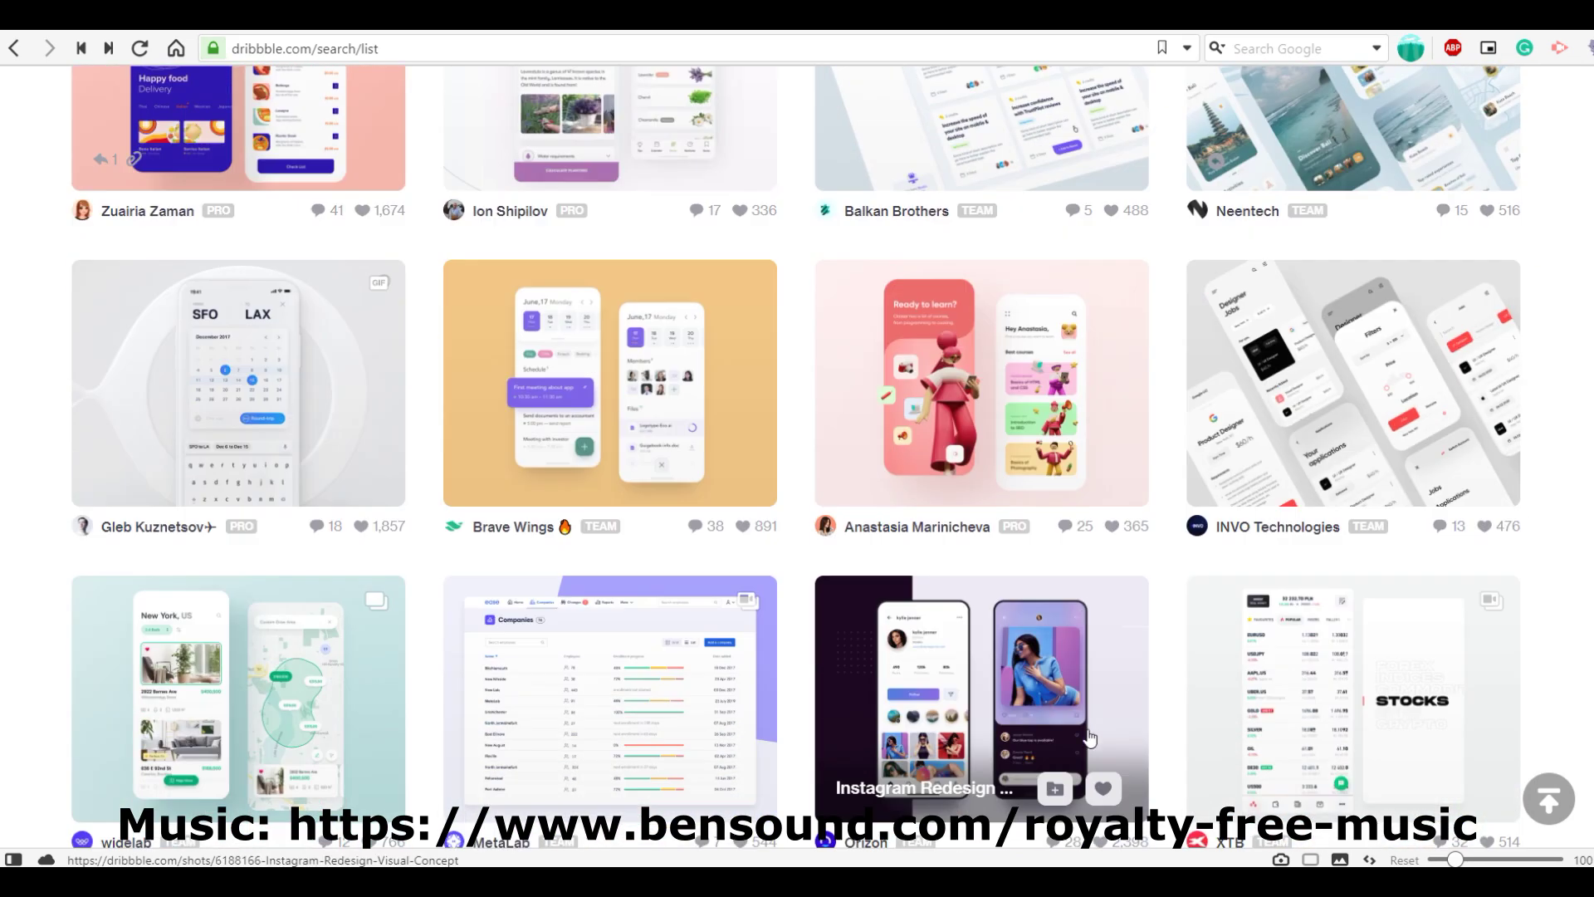
Search Dribbble for 'swipe list' and open the Swipe to delete shot.
scroll(1091, 738, "up", 20)
double_click(1351, 140)
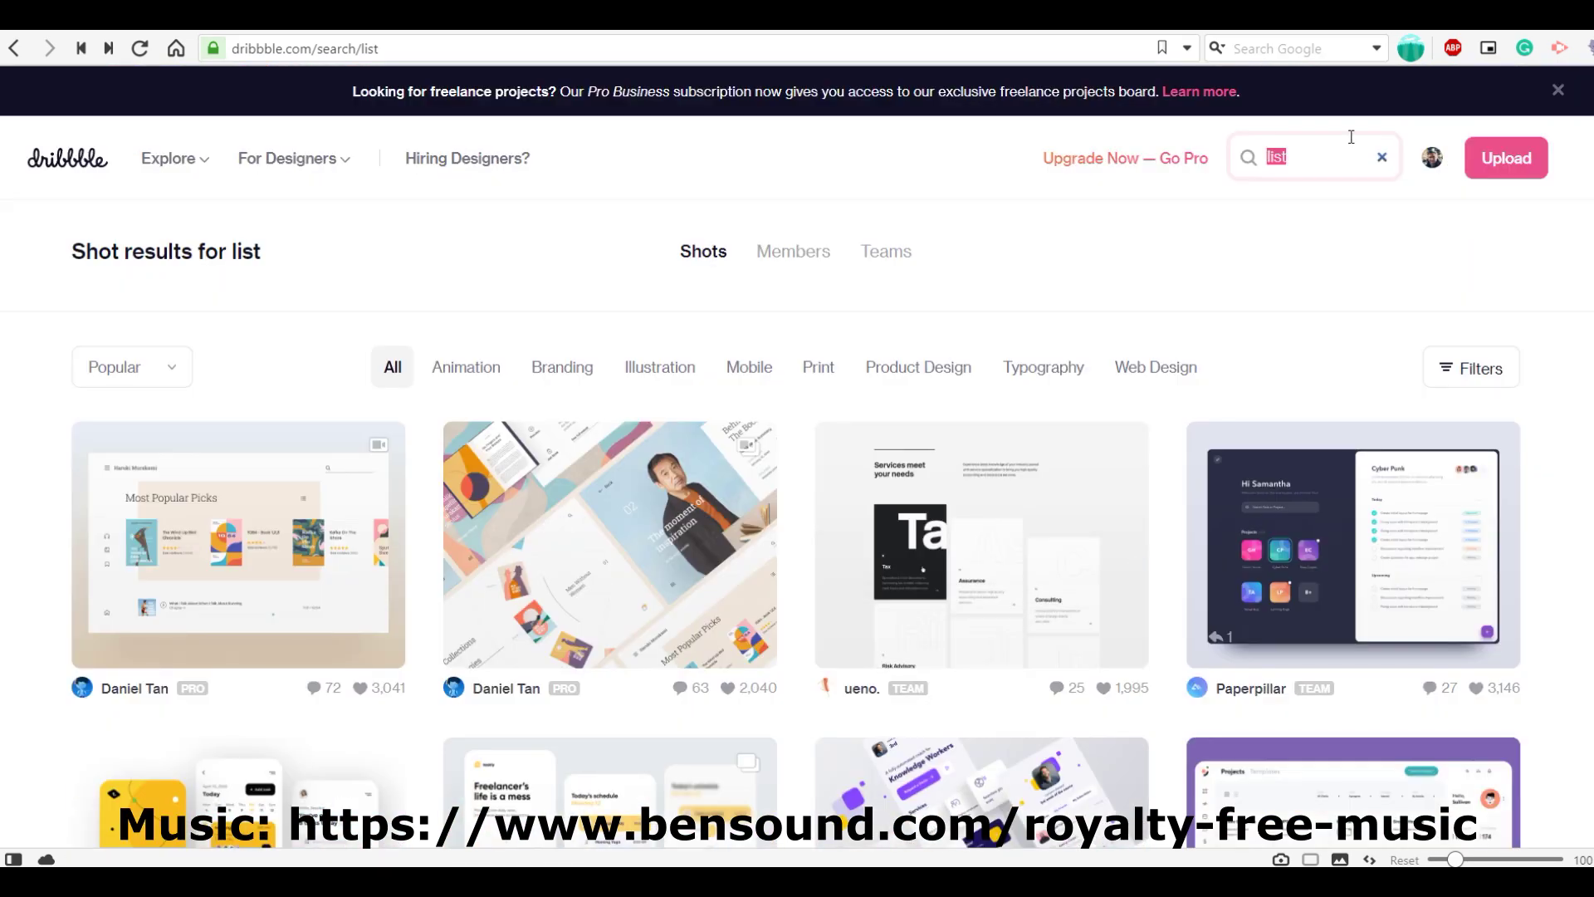
type("swipe list")
key("Return")
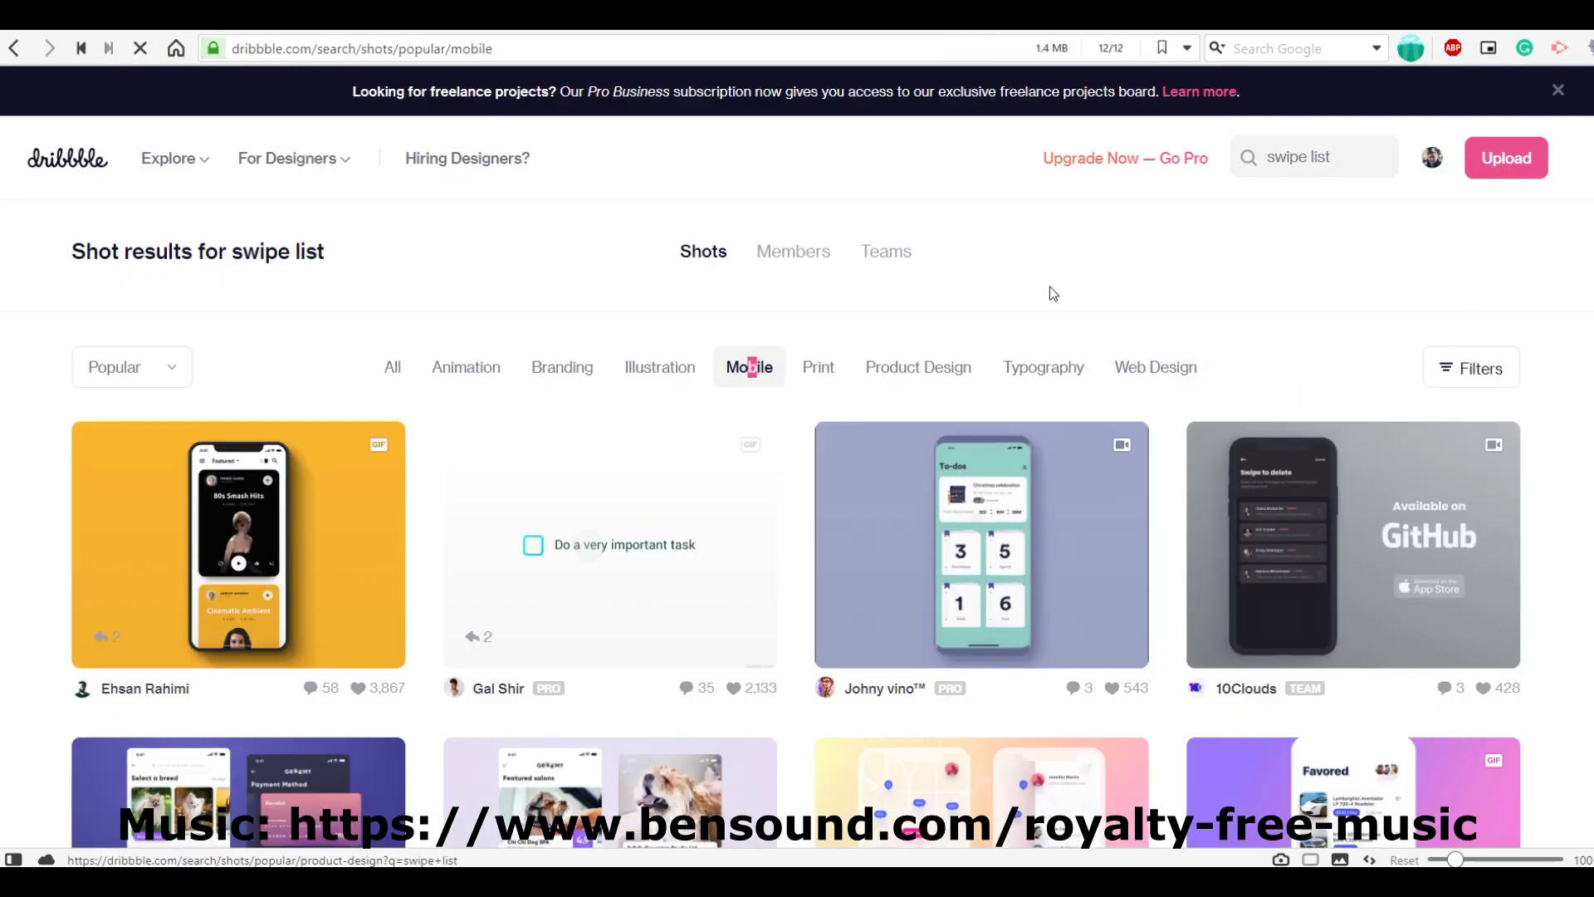
left_click(1353, 544)
Capture the swipe list design, paste it into Figma, and draw a row-sized bar atop the card.
key("Escape")
left_click(510, 451)
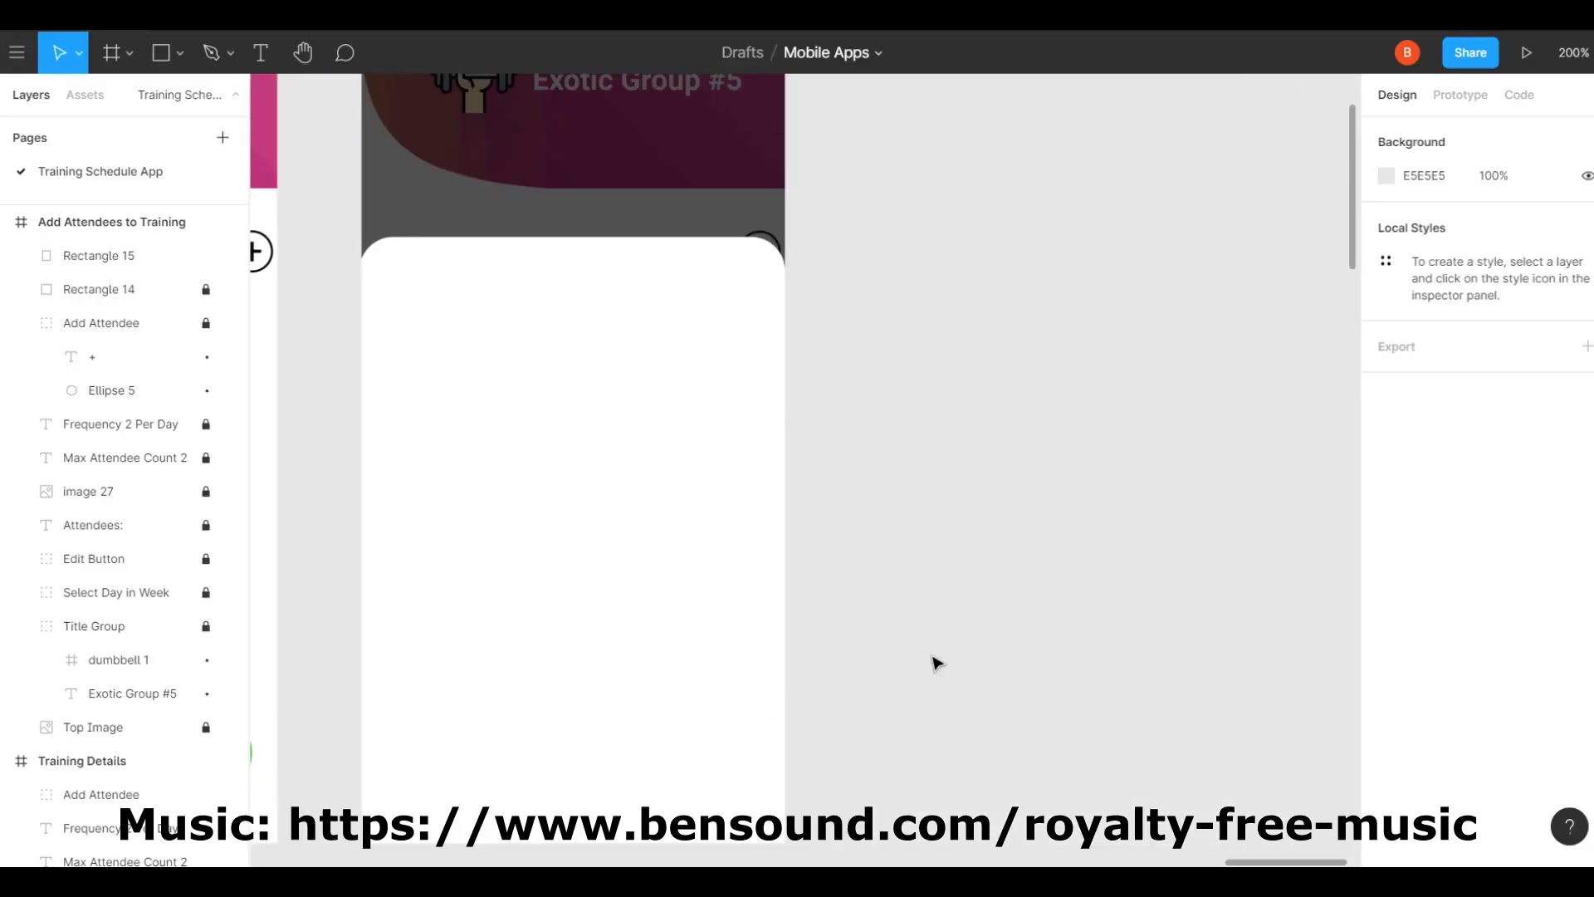
key("ctrl+v")
key("r")
left_click_drag(479, 298, 862, 369)
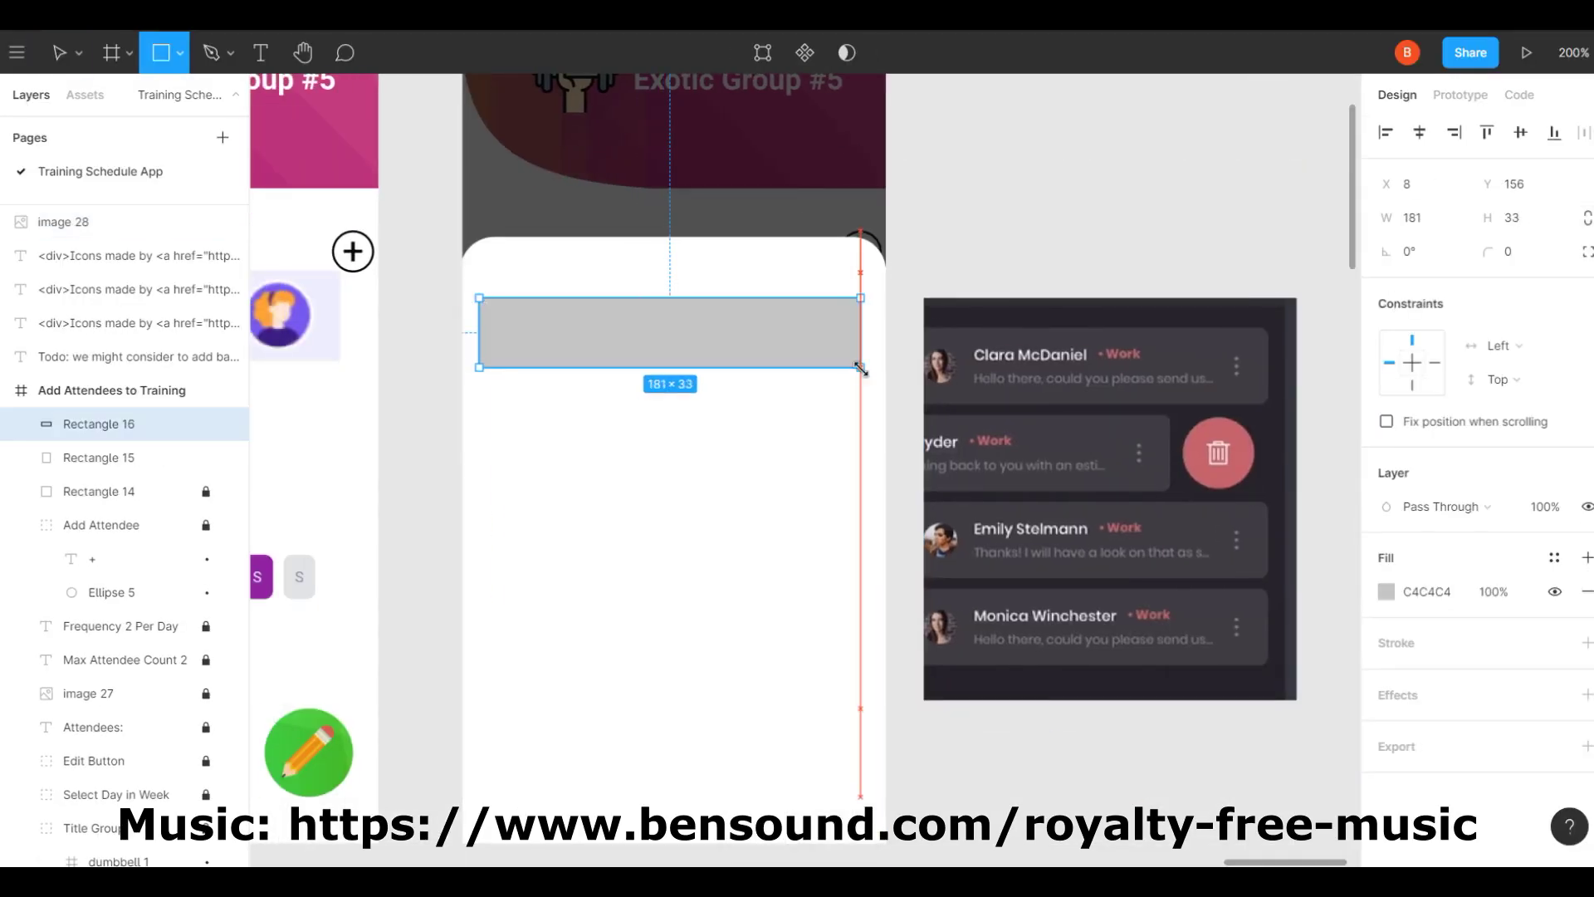
Fill the bar with the dark row colour sampled from the reference and paste the avatar image.
key("i")
left_click(1263, 315)
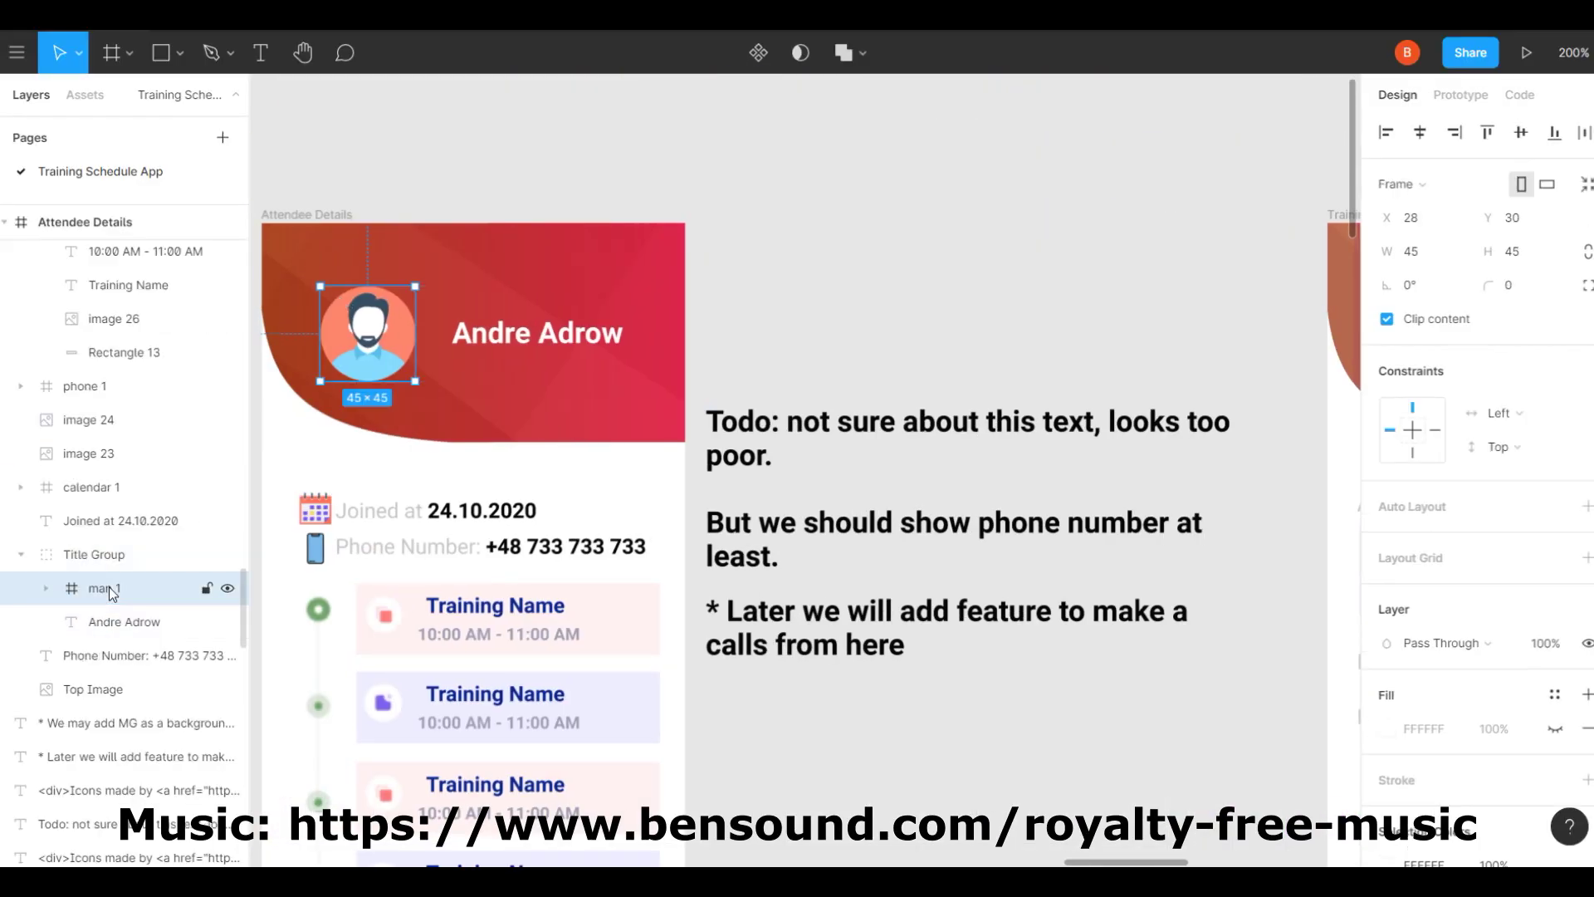
key("ctrl+v")
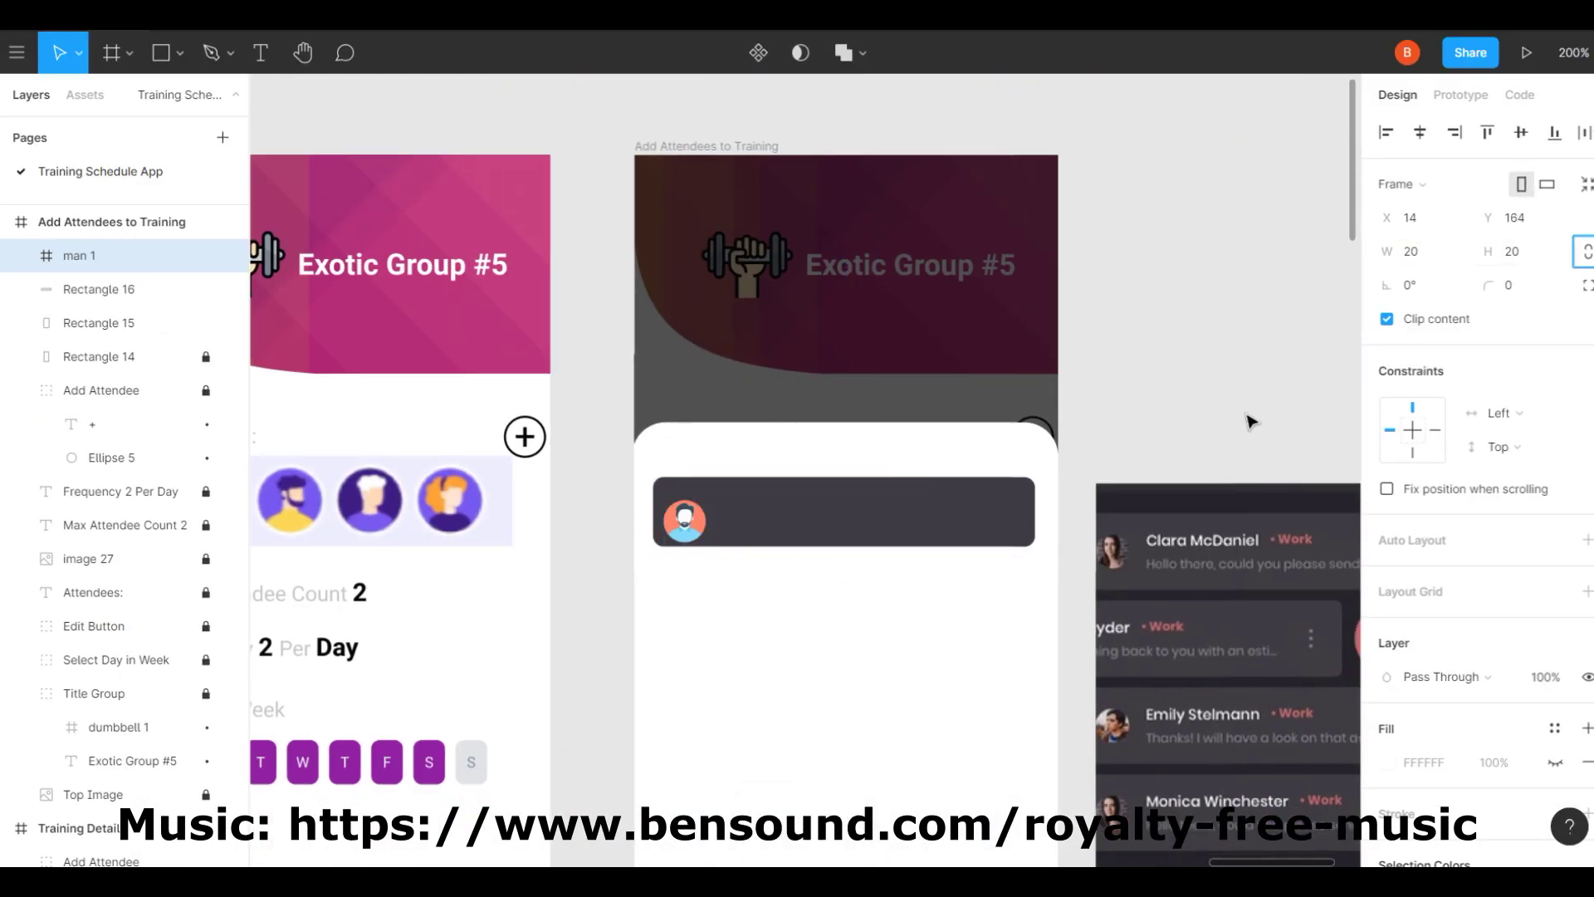
left_click(685, 513)
left_click(1048, 489)
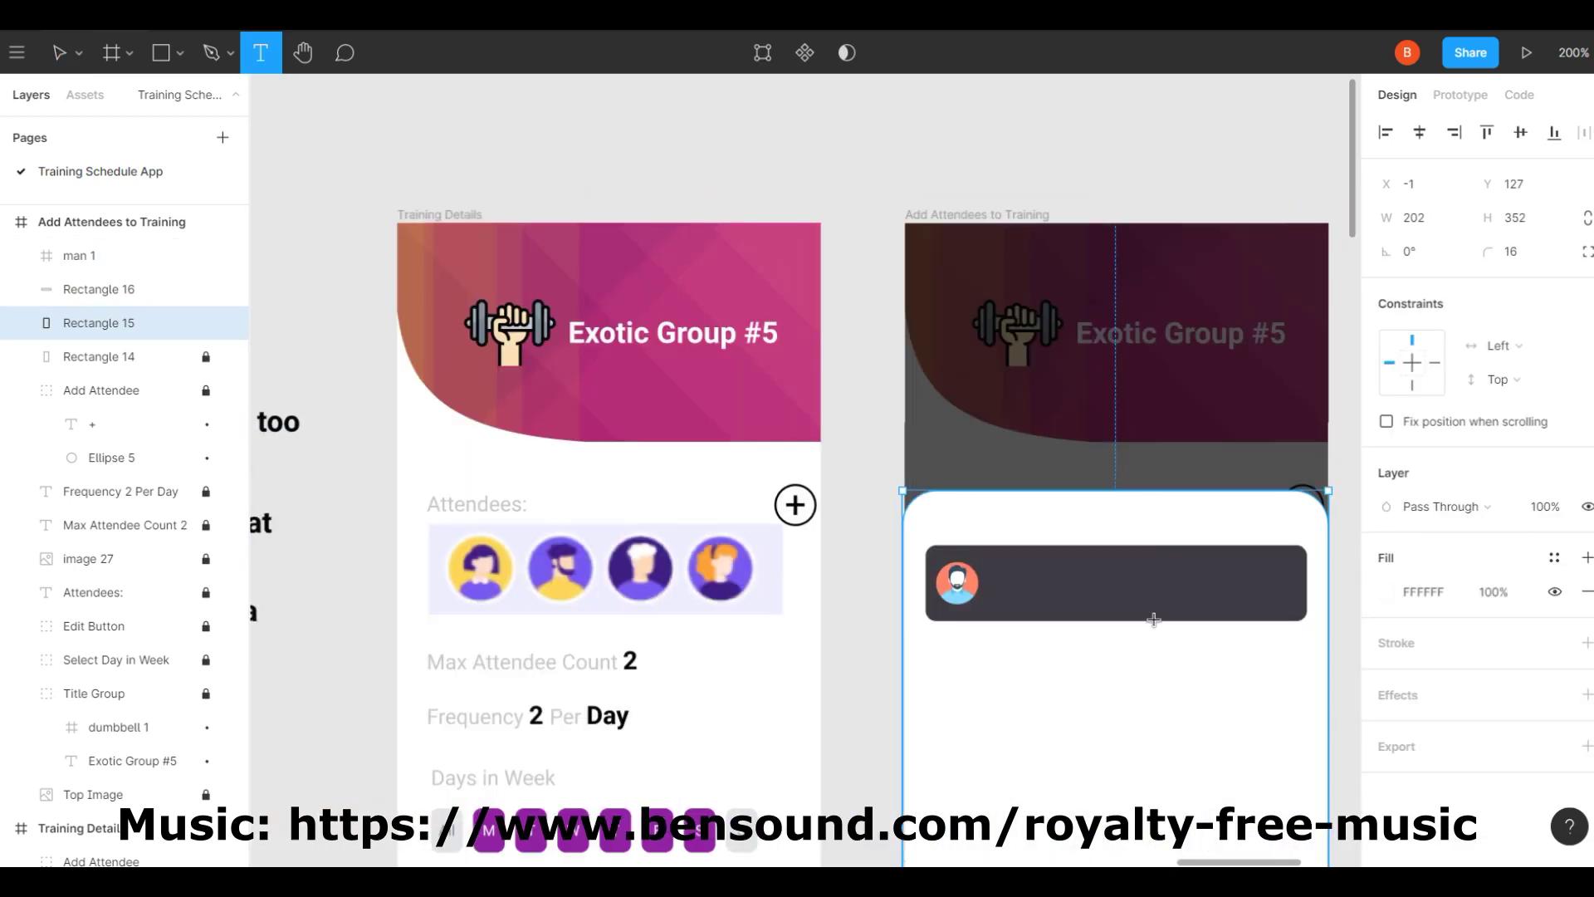
Add the user name text in the row and nudge it to centre vertically.
left_click_drag(612, 509, 777, 542)
key("Escape")
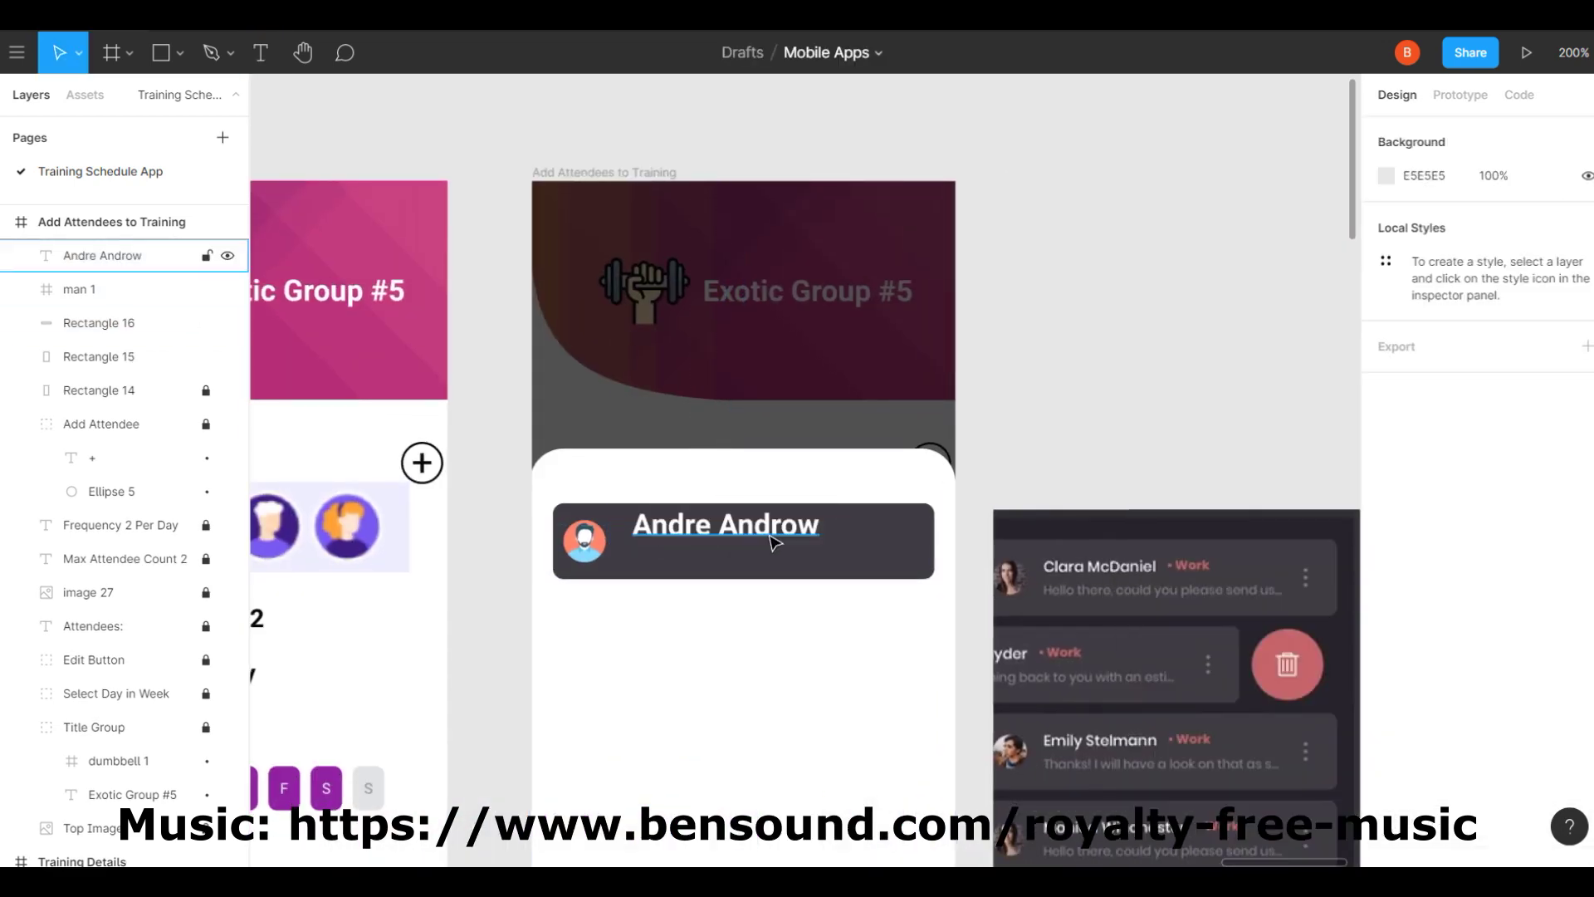
scroll(1213, 427, "down", 1)
scroll(1213, 426, "left", 1)
left_click_drag(836, 496, 835, 502)
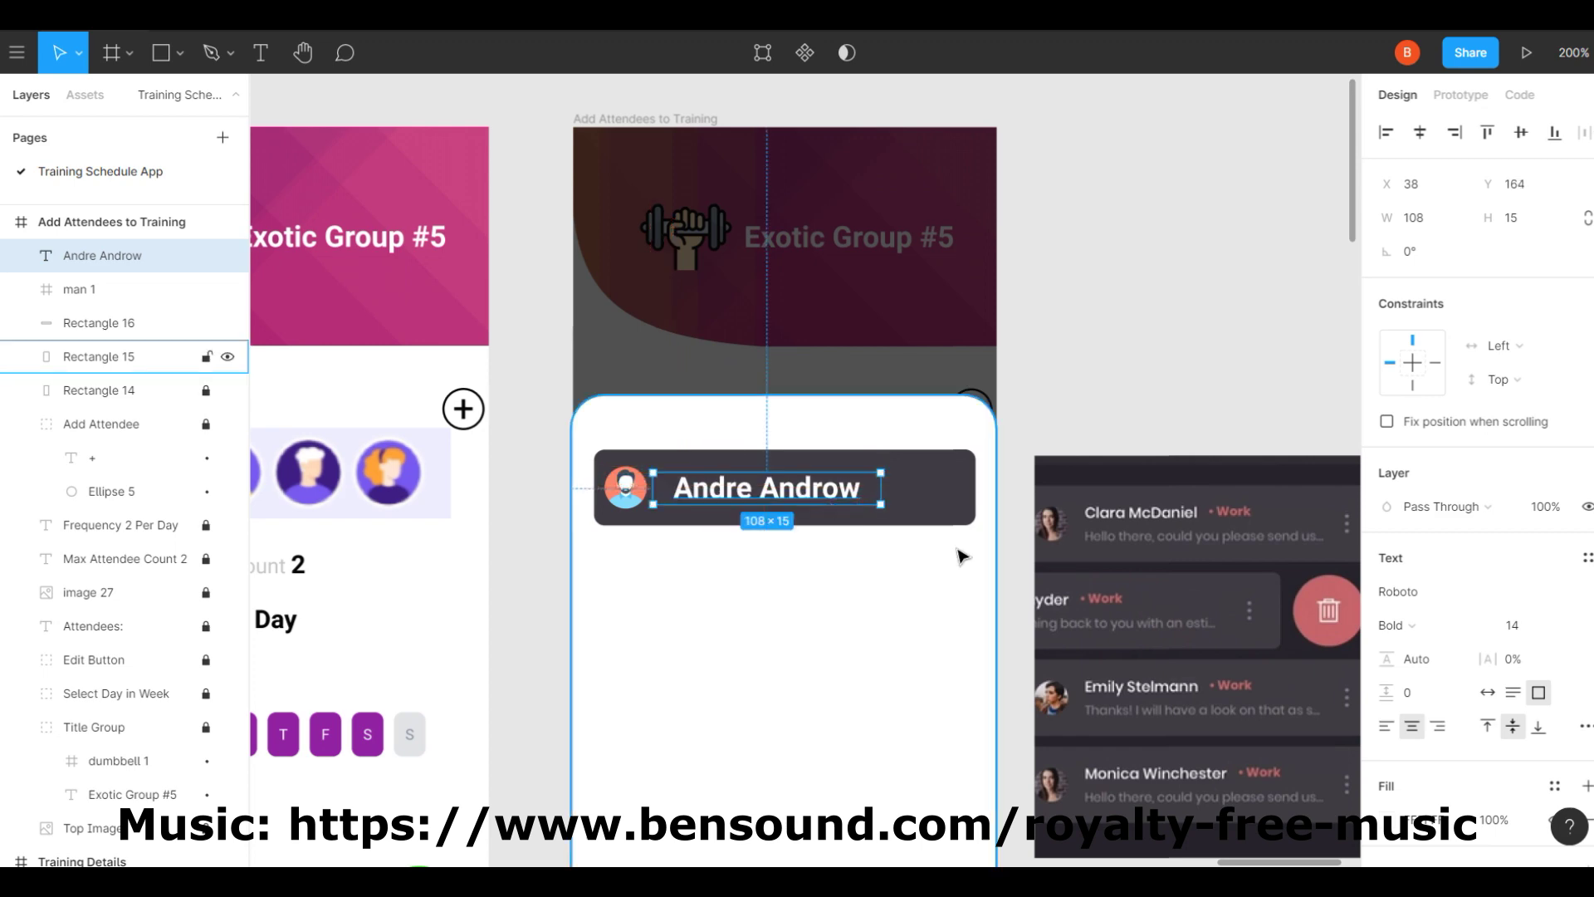
left_click(960, 556)
scroll(961, 556, "up", 3)
scroll(1008, 569, "right", 5)
scroll(1008, 564, "left", 8)
scroll(1010, 565, "down", 5)
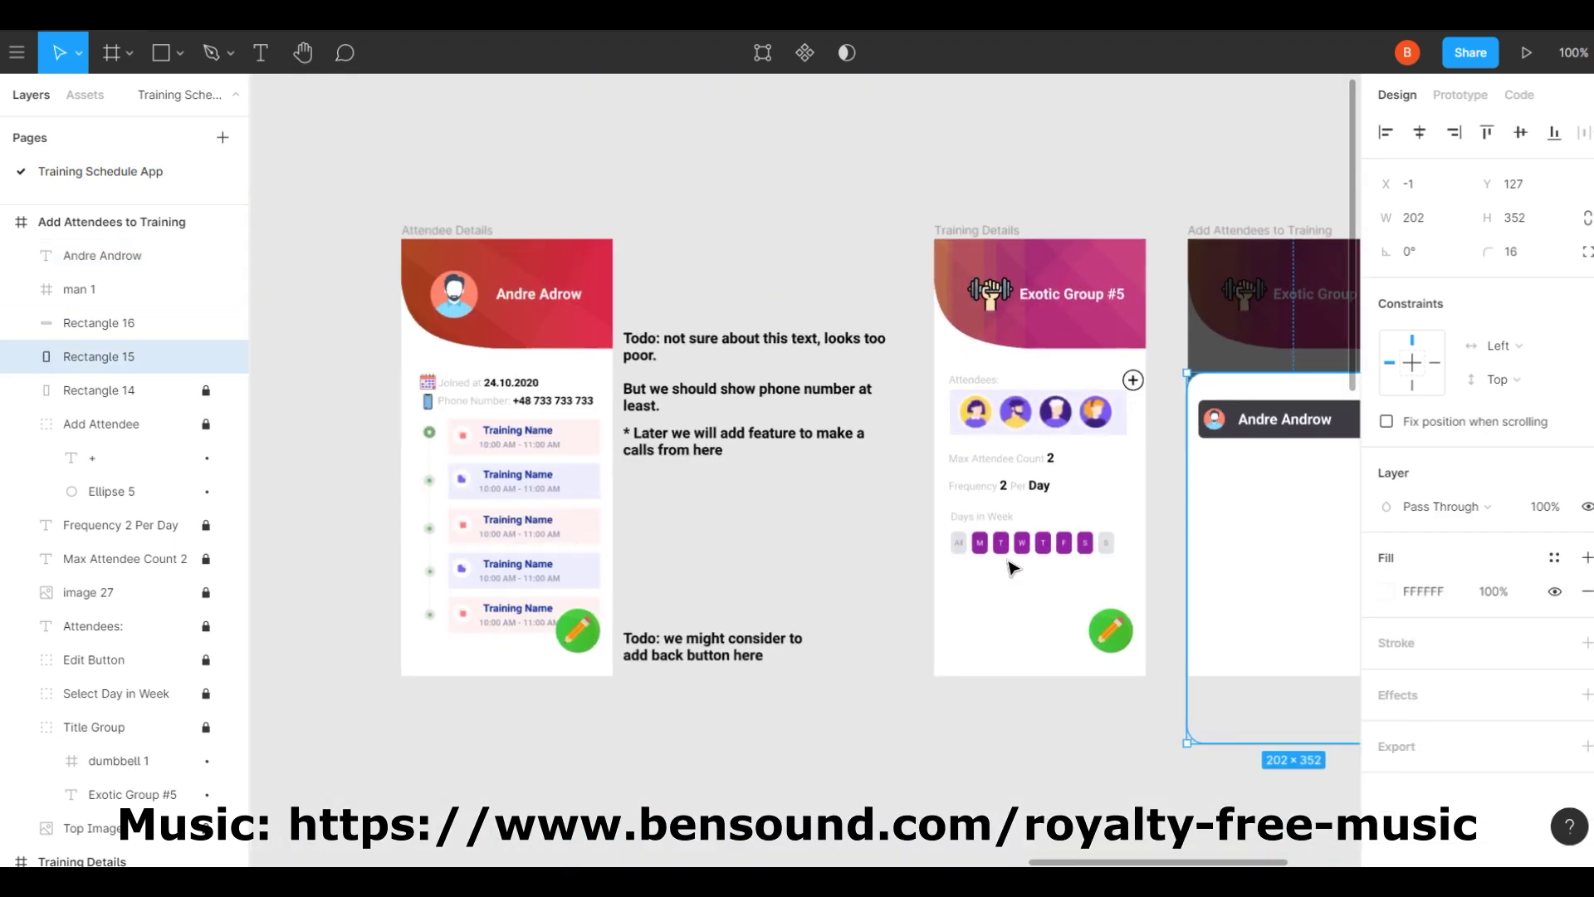
scroll(1011, 568, "up", 5)
scroll(1010, 563, "left", 6)
scroll(865, 487, "down", 2)
key("shift+Tab")
Group the bar, avatar and name and rename the group List User Item.
left_click(125, 255, "shift")
key("ctrl+g")
double_click(101, 255)
type("List U")
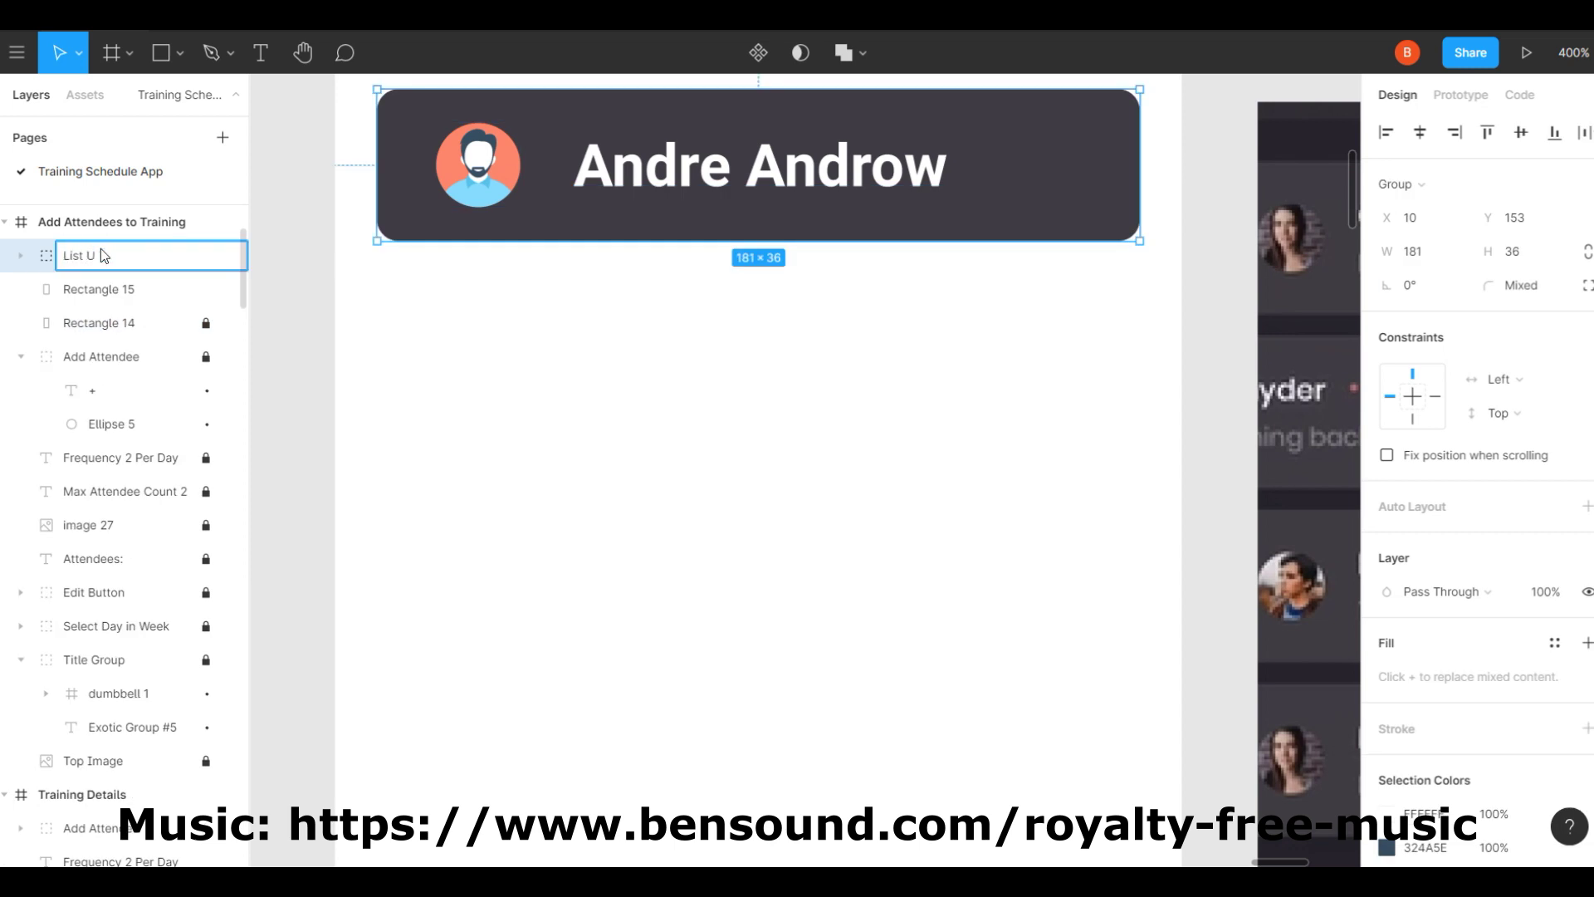
type("ser Item")
key("Return")
scroll(331, 291, "up", 3)
left_click(124, 289)
left_click(112, 326, "shift")
left_click(742, 262)
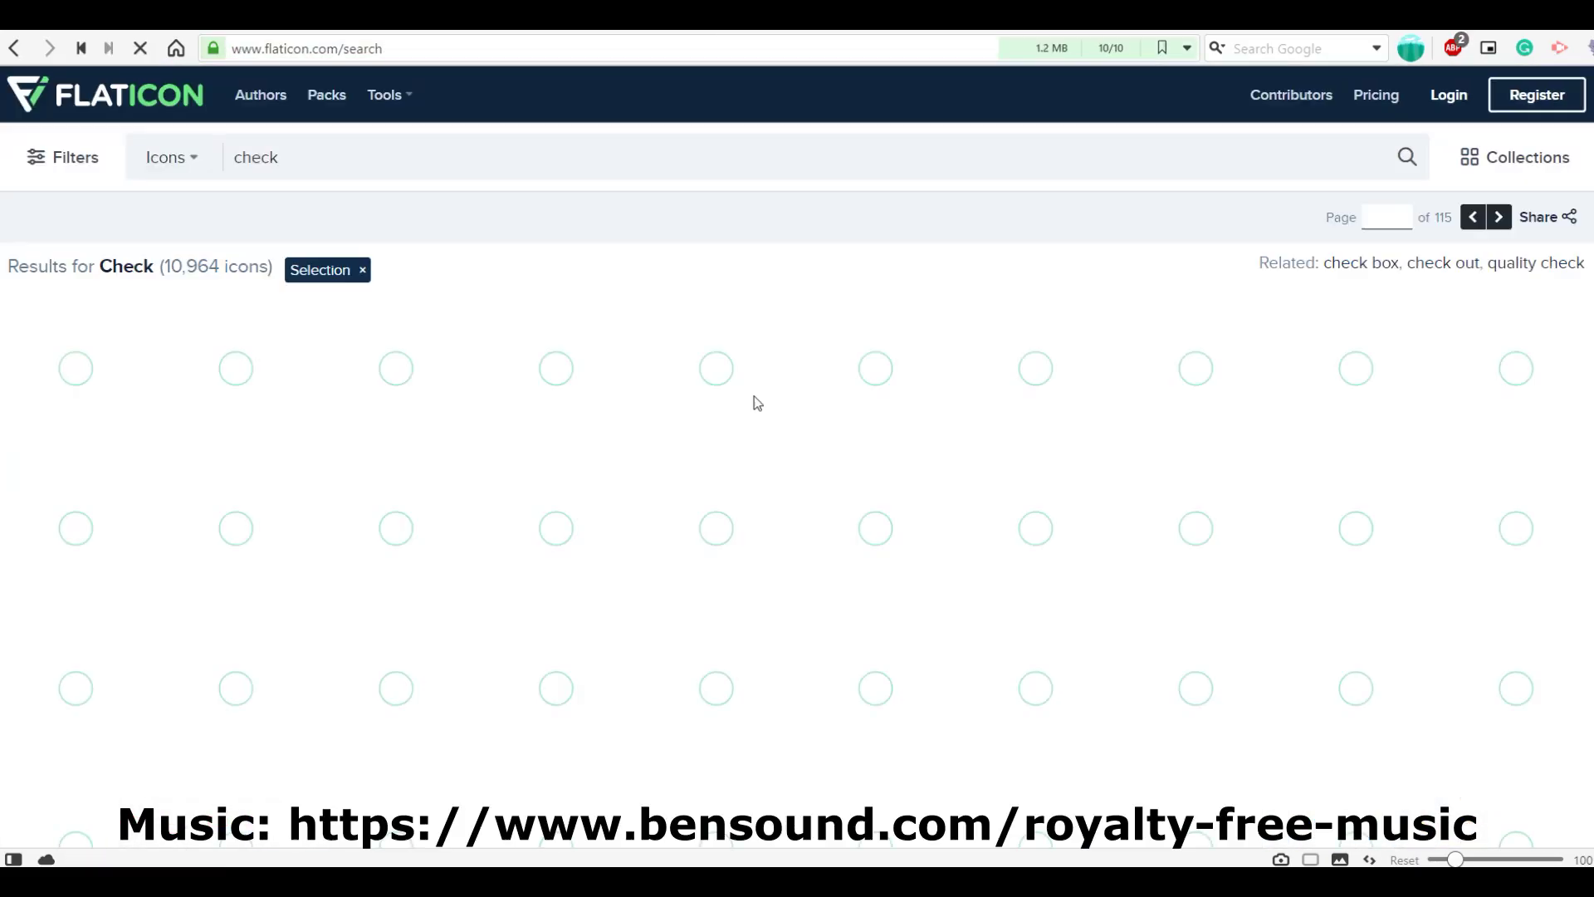
scroll(757, 403, "down", 6)
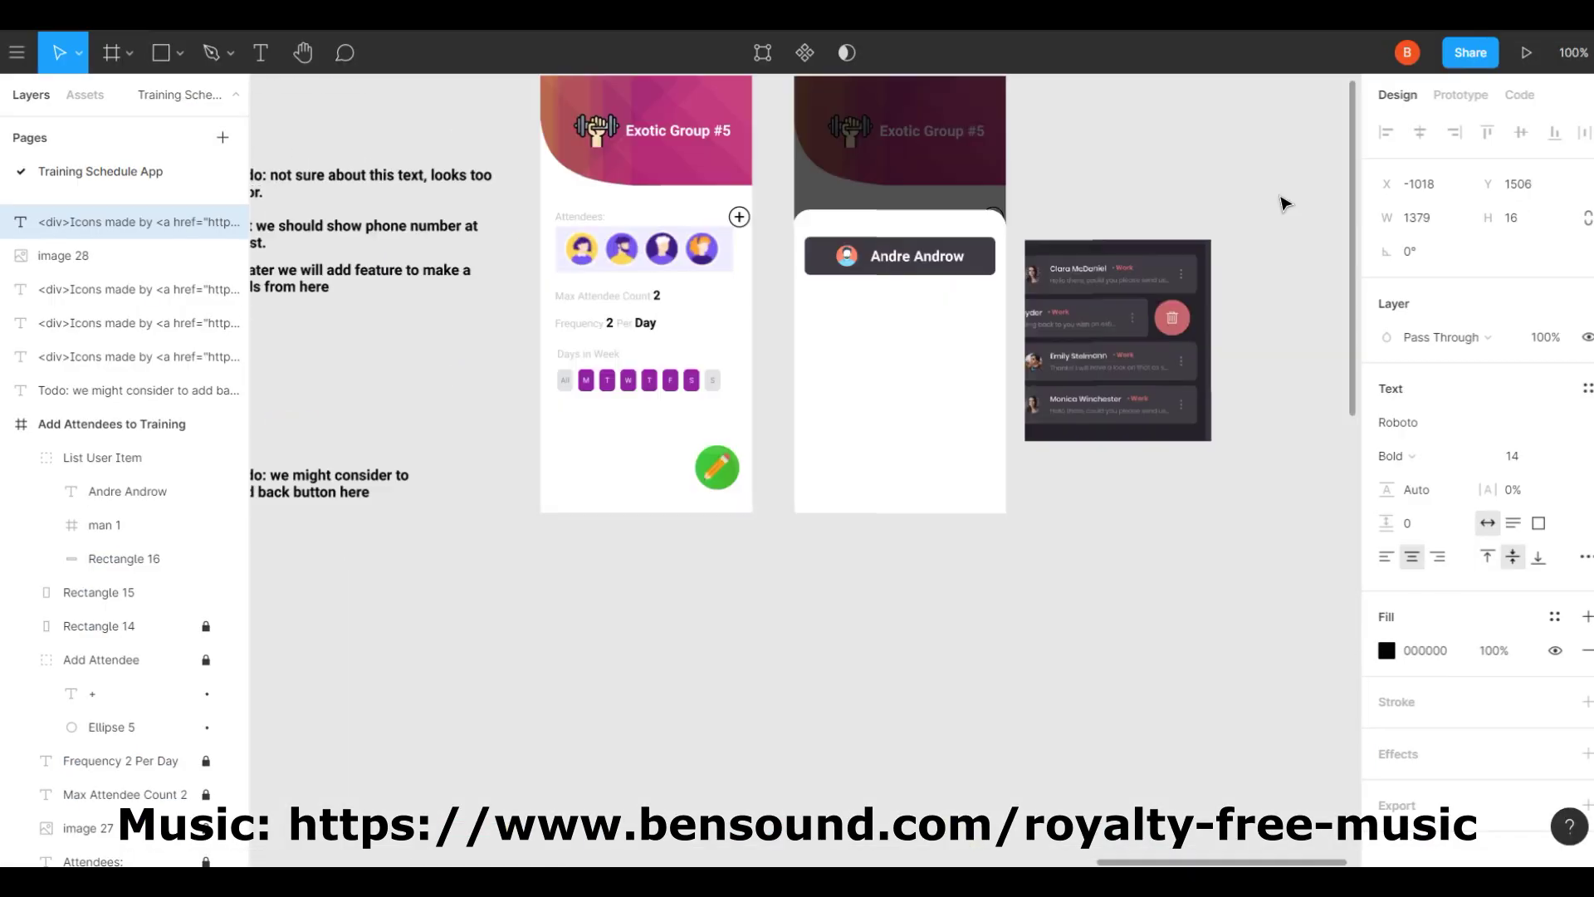
Move the Add Attendees frame right and place a 25-size tick icon at the user row's left.
left_click_drag(963, 114, 1118, 117)
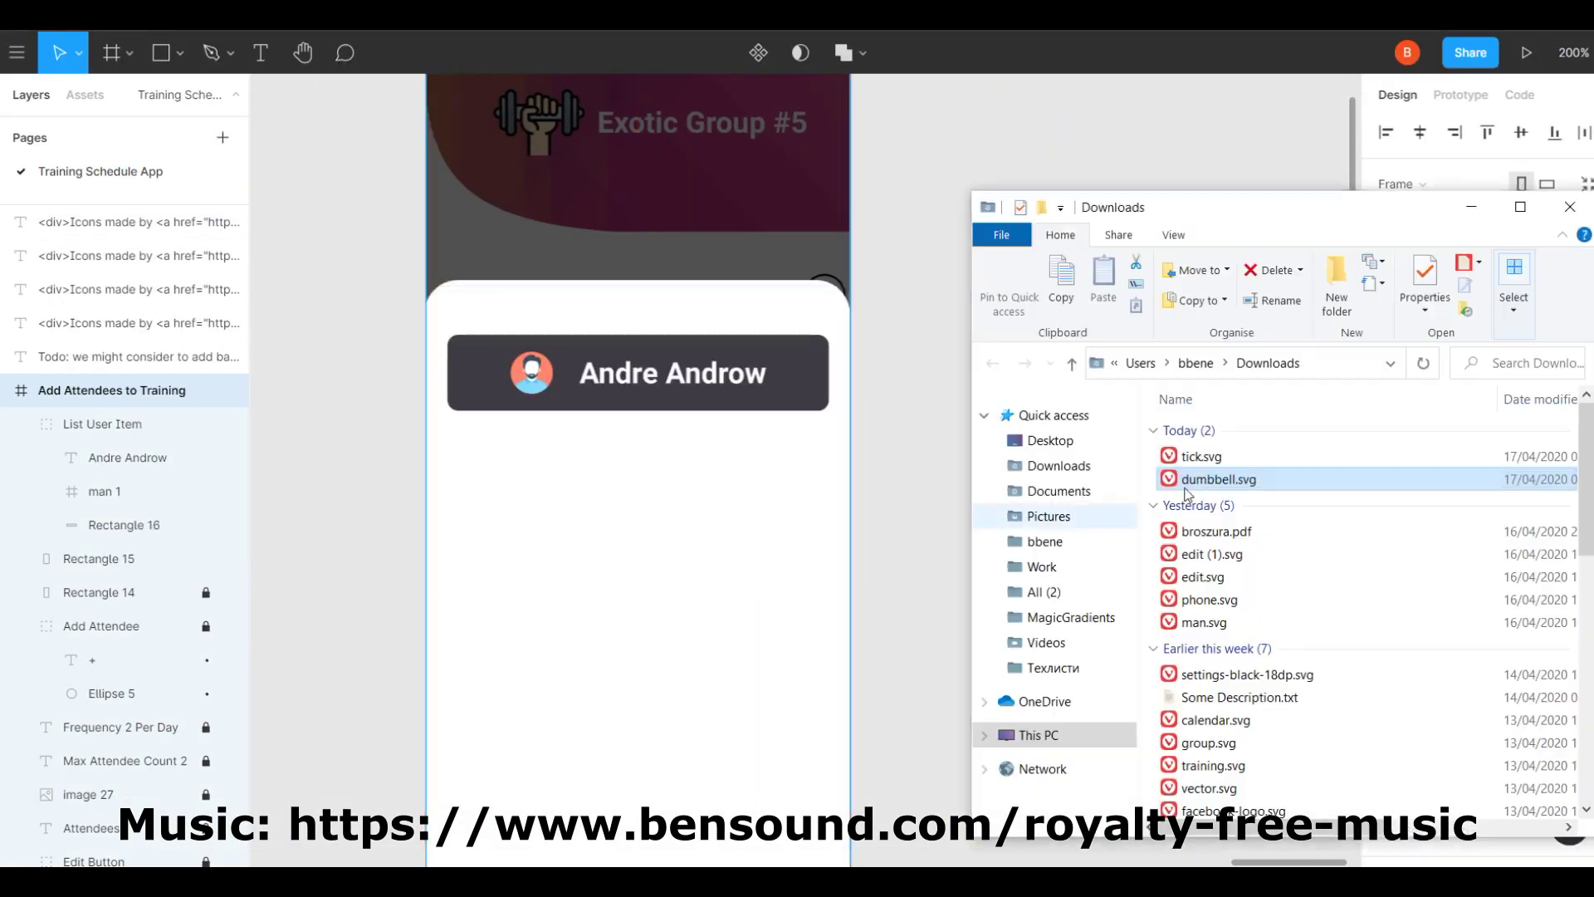
left_click_drag(1202, 456, 632, 415)
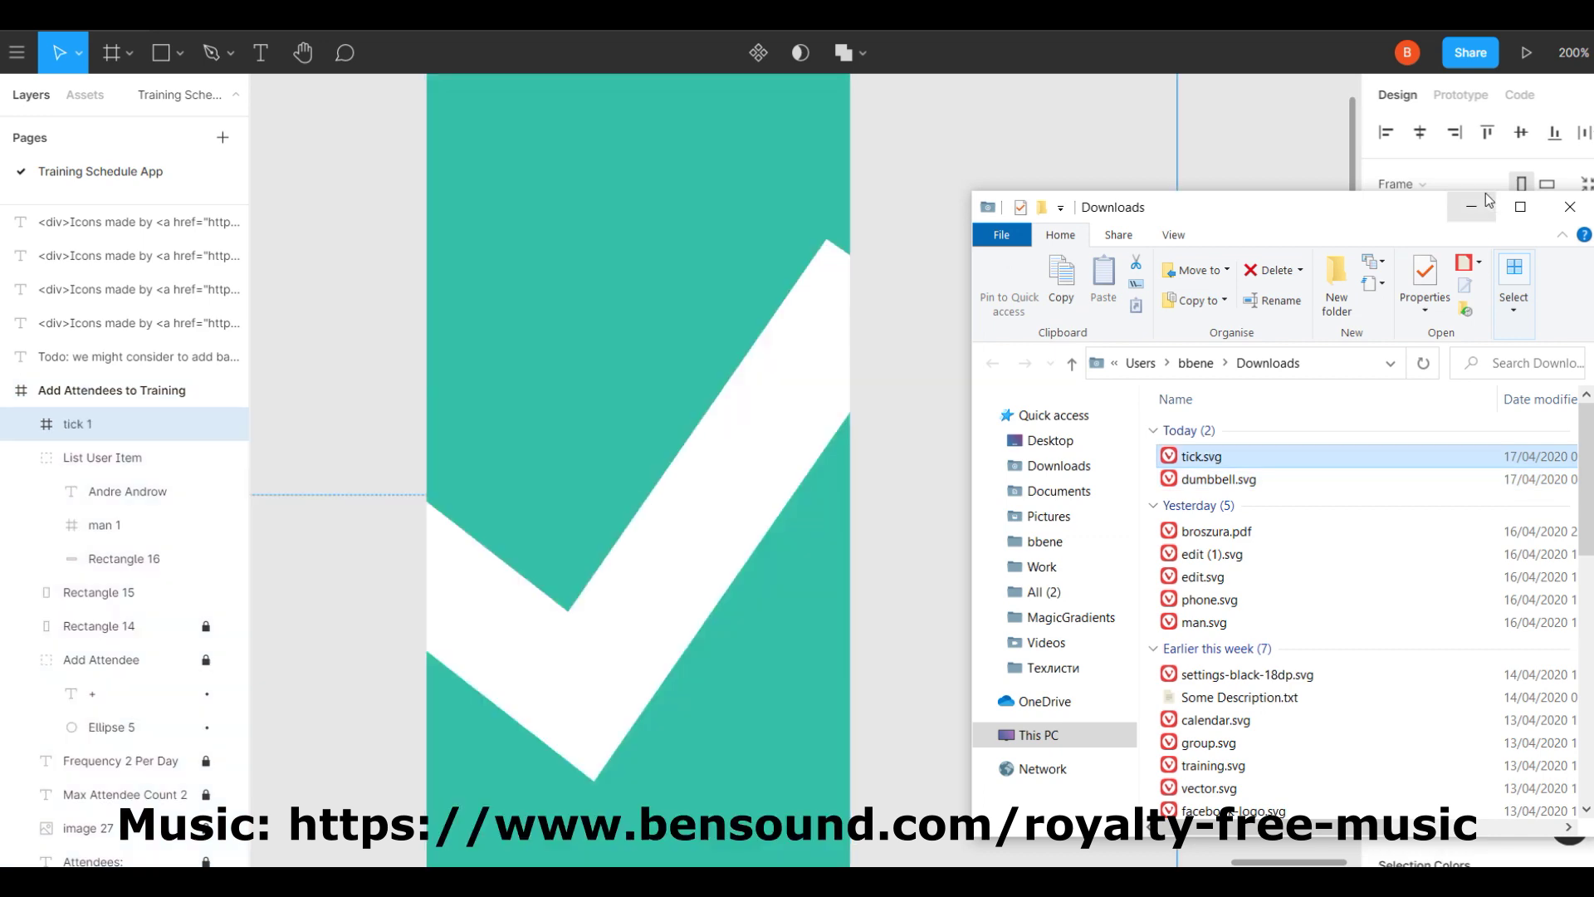
left_click(1410, 251)
type("25")
key("Return")
left_click_drag(989, 324, 598, 436)
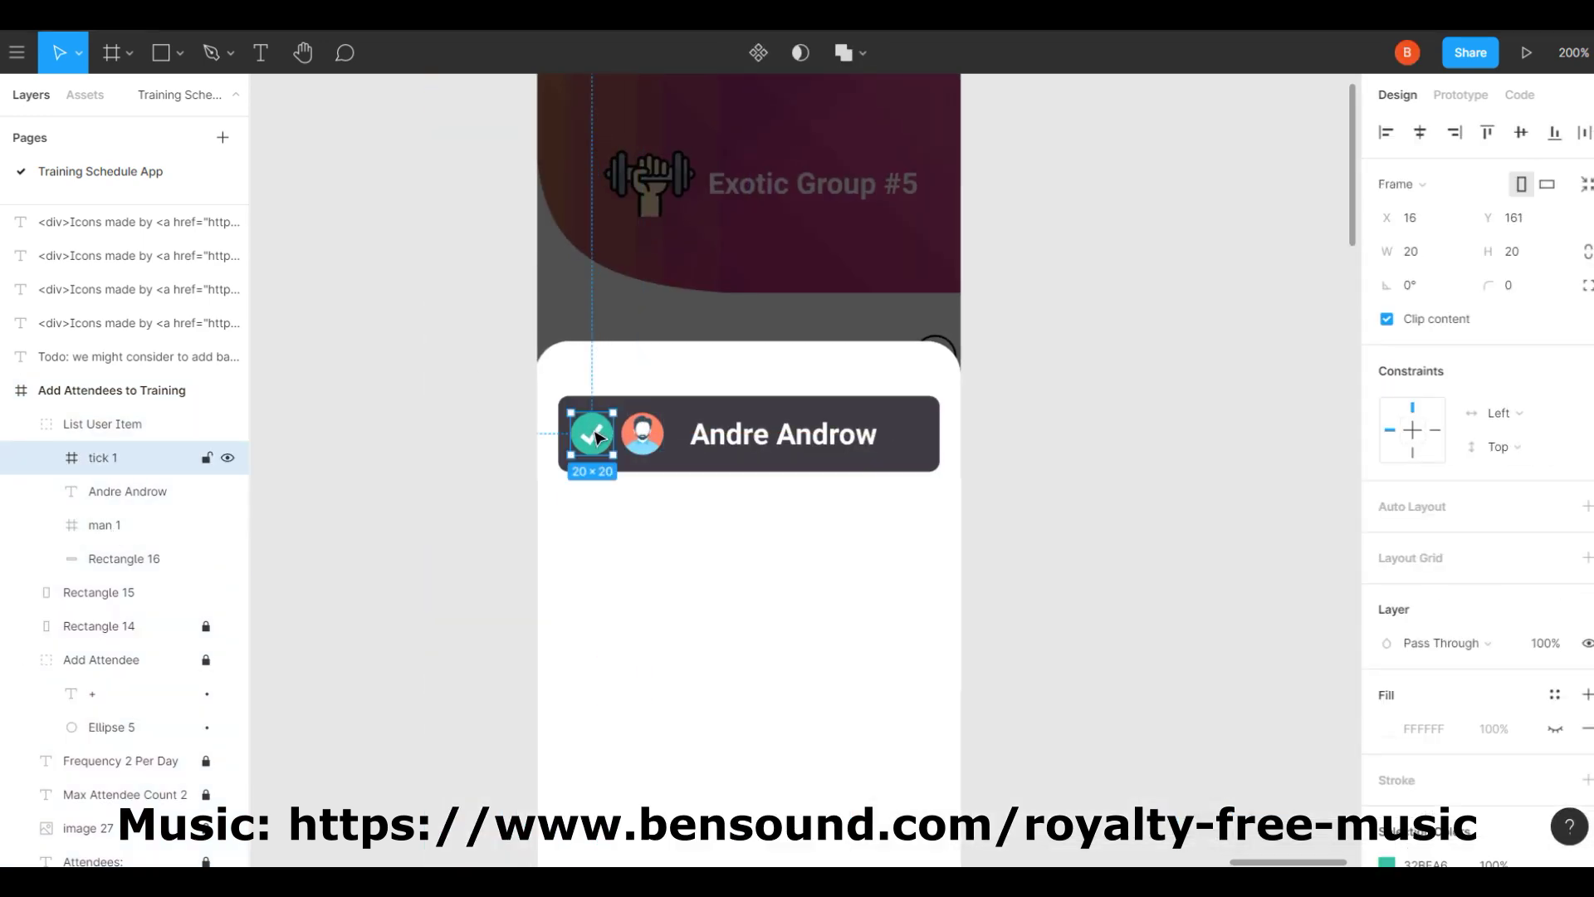
Duplicate the user row into more attendee rows and hide the tick on two of them.
key("ctrl+plus")
left_click_drag(786, 445, 886, 469)
key("ctrl+d")
scroll(885, 581, "down", 2)
left_click(228, 627)
left_click(226, 458)
Add the note 'We will check or uncheck attendees by swipe guesture' beside the screen.
key("ctrl+minus")
key("t")
left_click_drag(965, 486, 1277, 849)
type("We will check o")
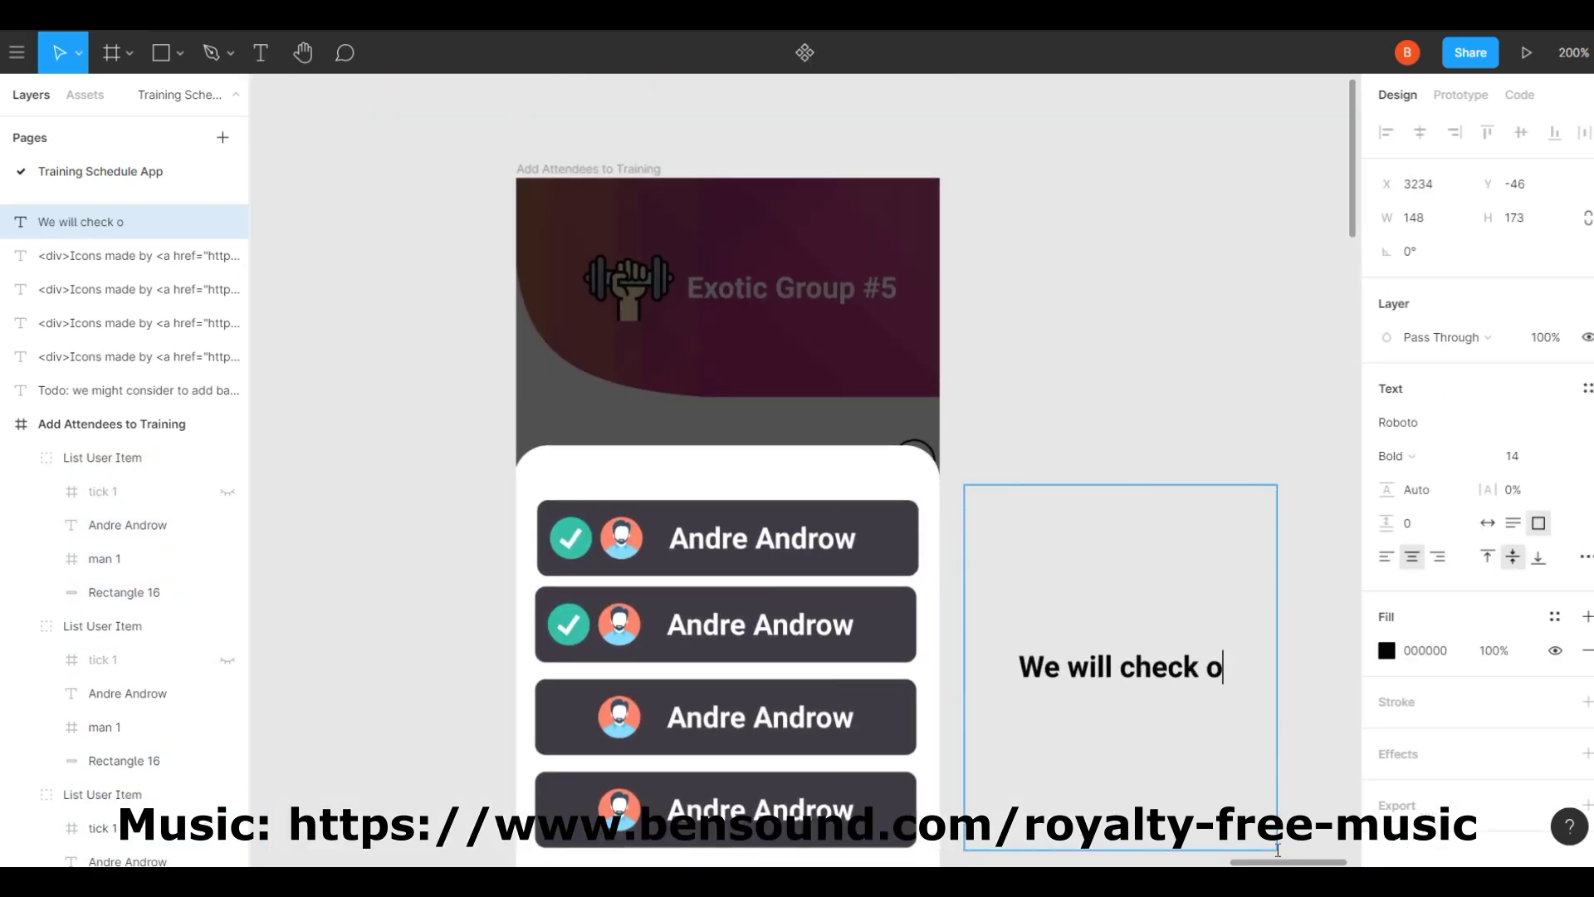
type("r uncheck attendees by swipe guesture")
scroll(1060, 619, "down", 2)
scroll(1060, 619, "right", 2)
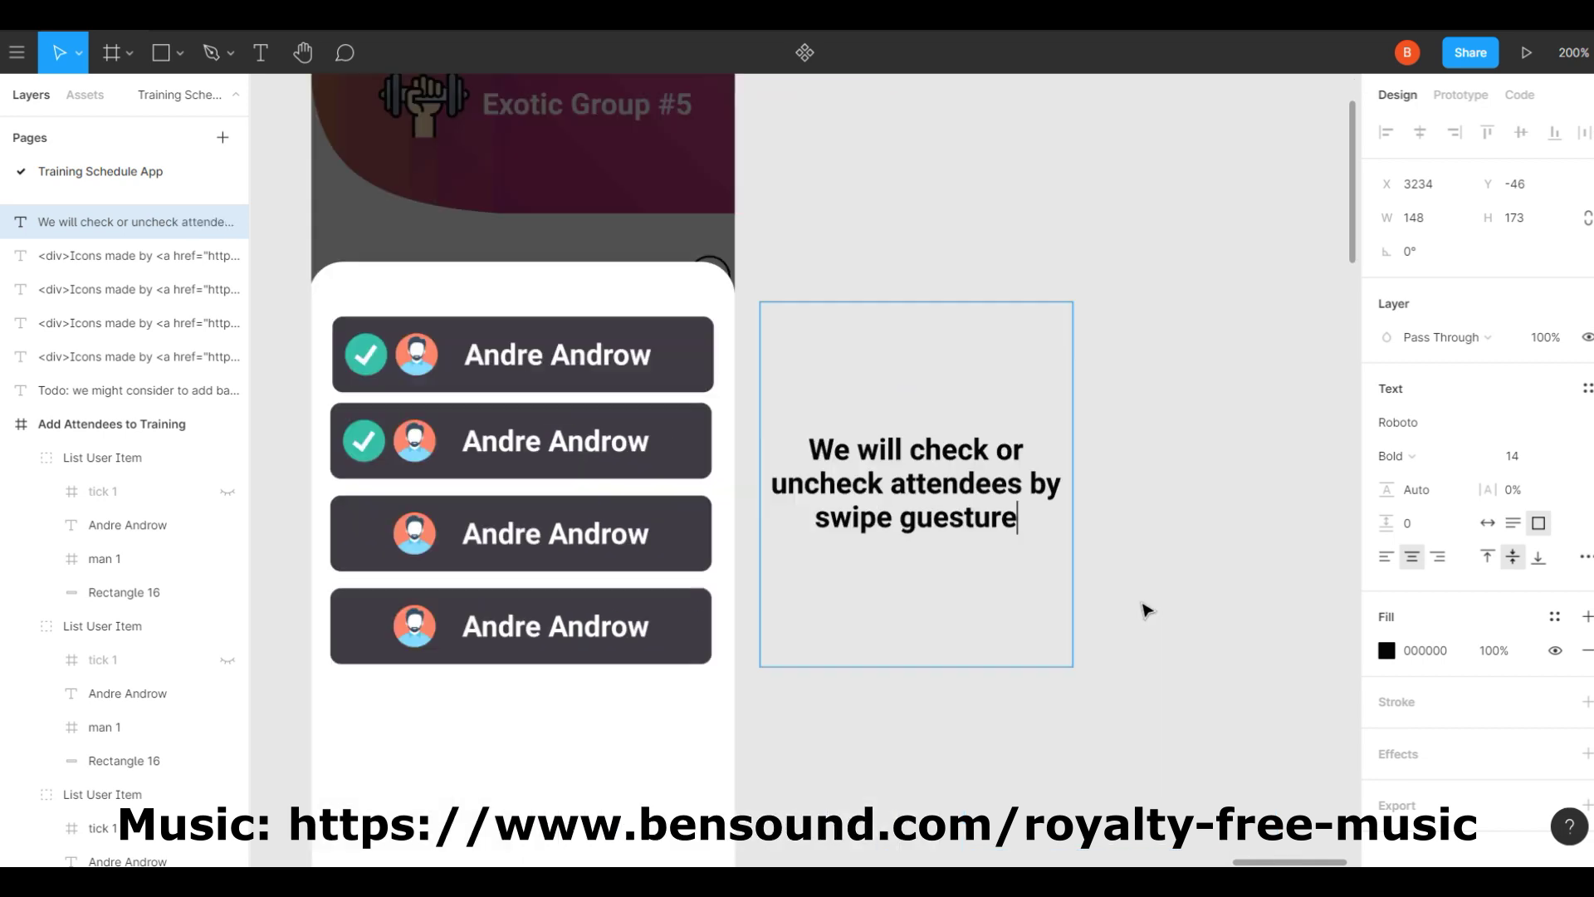
key("Escape")
scroll(993, 521, "down", 5)
key("shift+e")
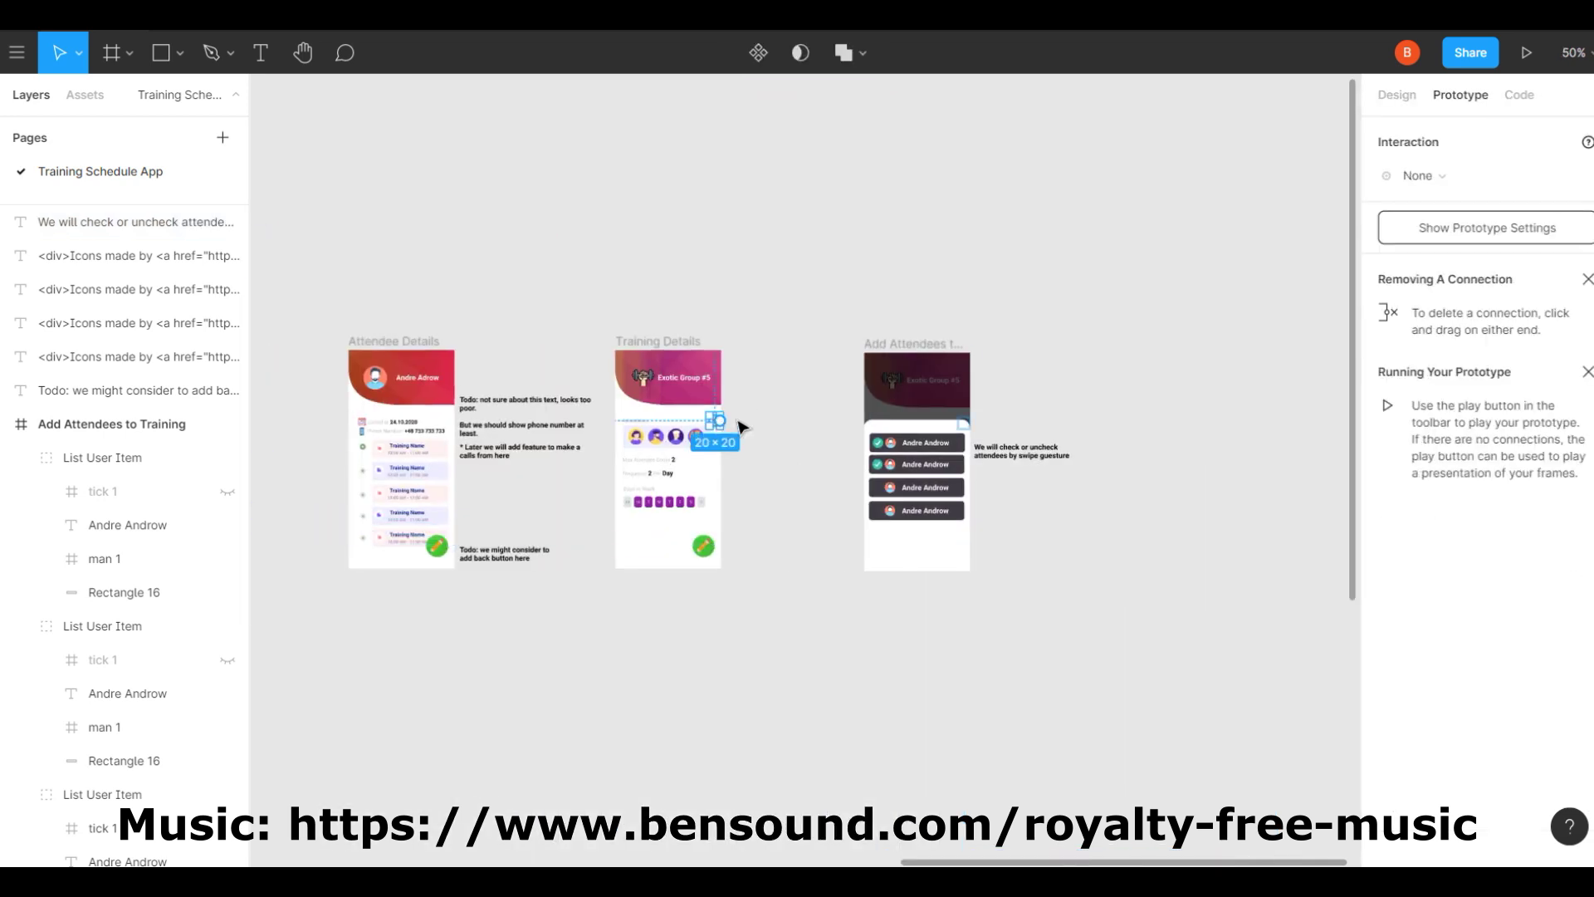
Draw Rectangle 17 across the Add Attendees screen's header.
mouse_move(866, 349)
left_mouse_down()
mouse_move(971, 427)
mouse_move(715, 432)
left_mouse_up()
key("Escape")
scroll(825, 395, "right", 2)
left_click(825, 395)
key("shift+e")
key("Escape")
key("shift+0")
left_click(142, 229)
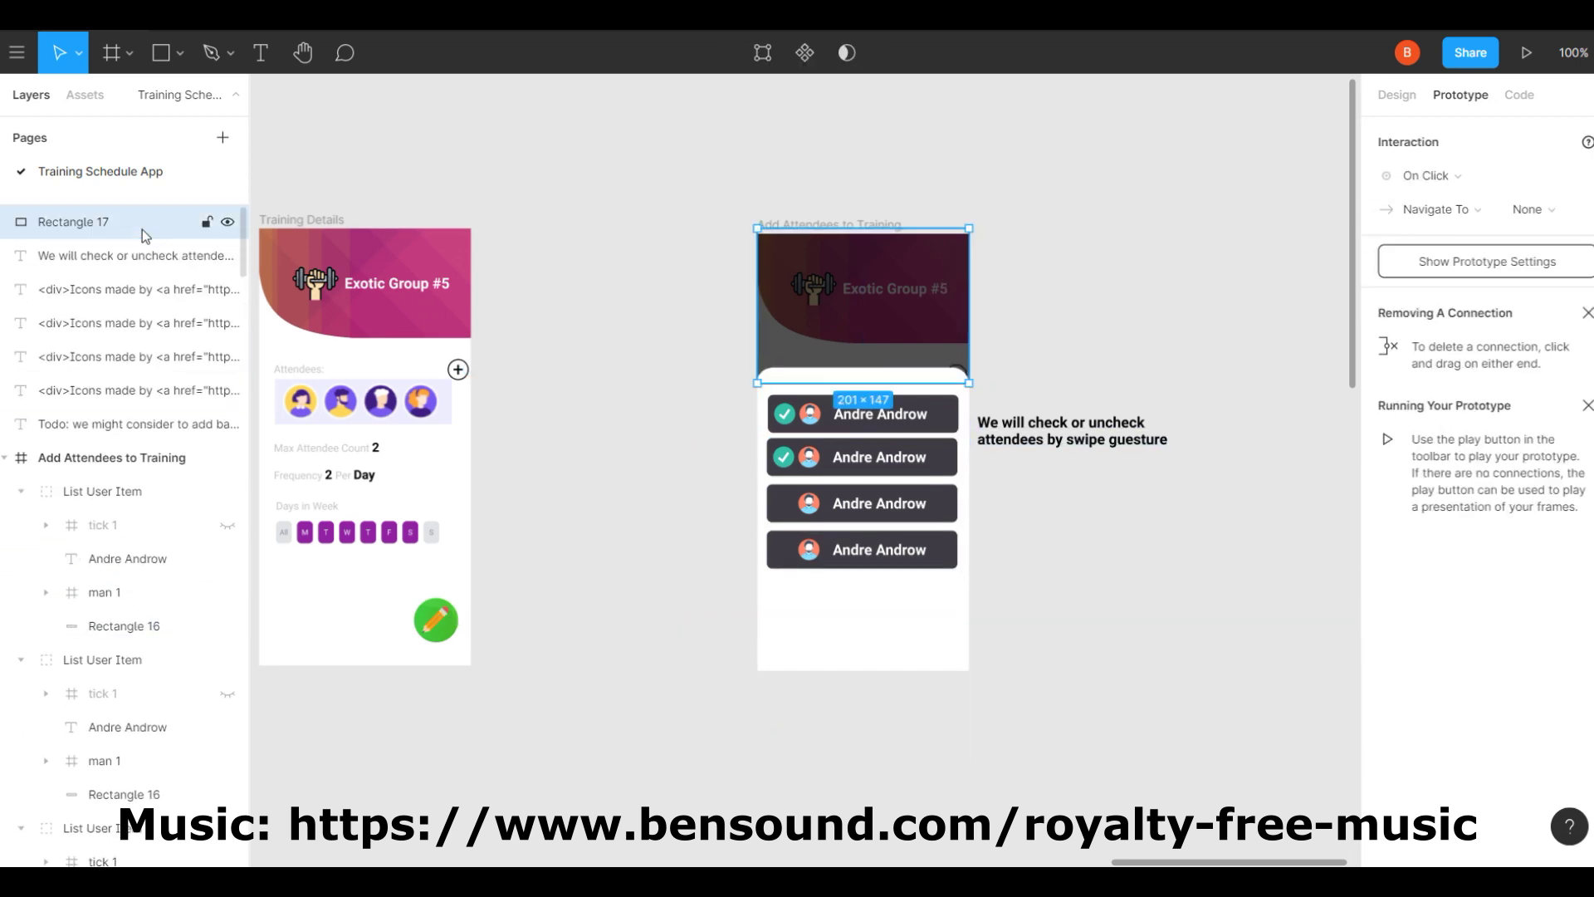
Play the prototype presentation through its screens, then return to editing the Settings screen.
key("ctrl+alt+Return")
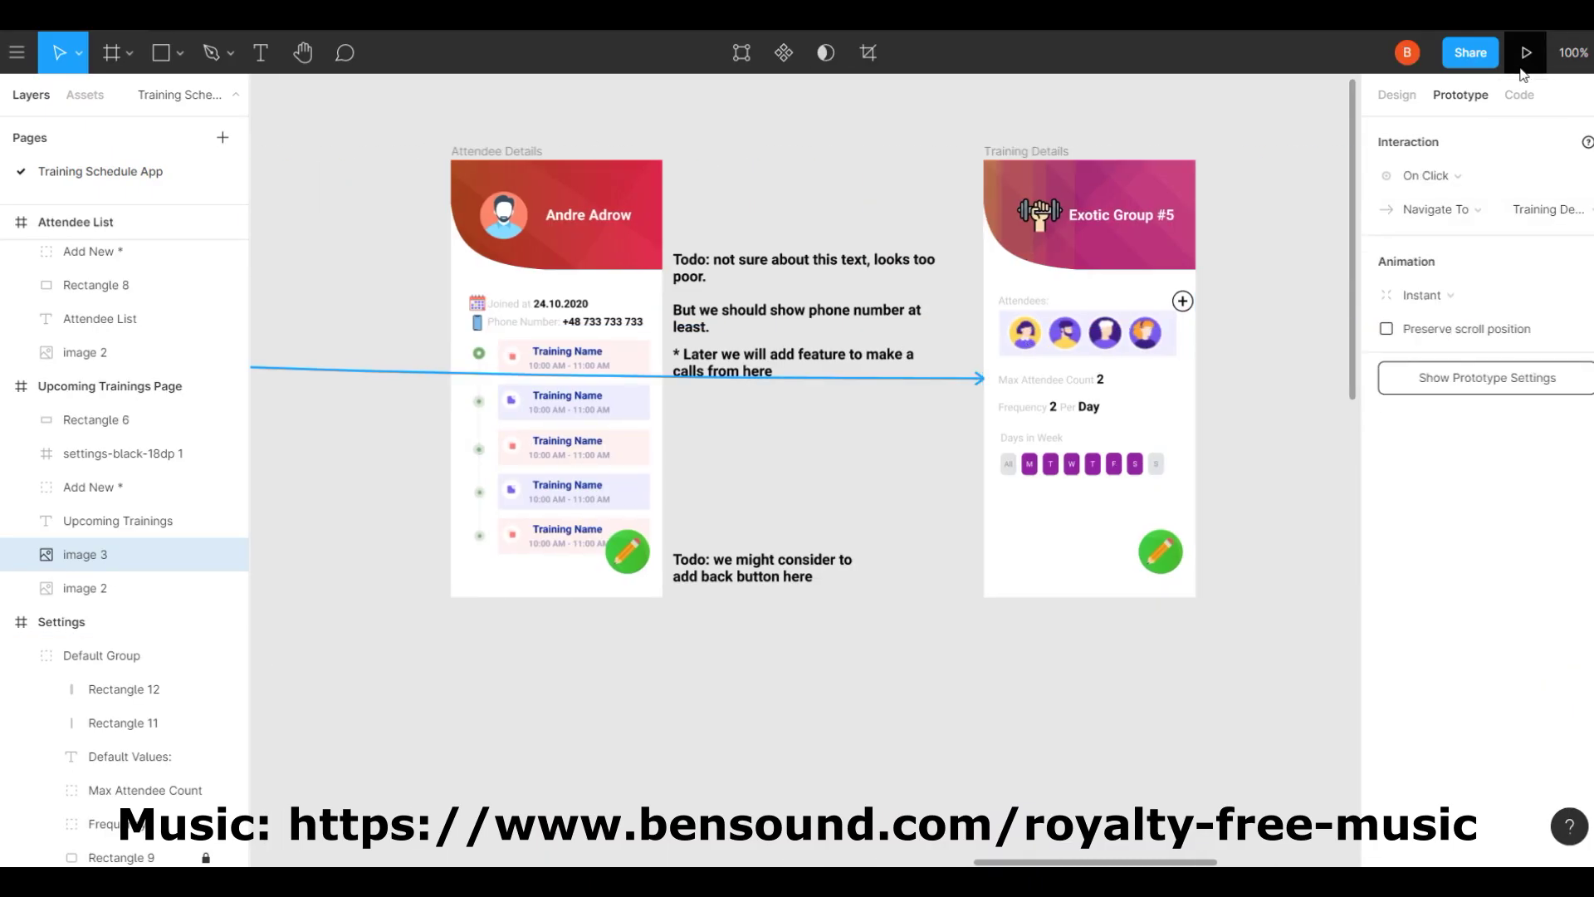
key("ctrl+alt+Return")
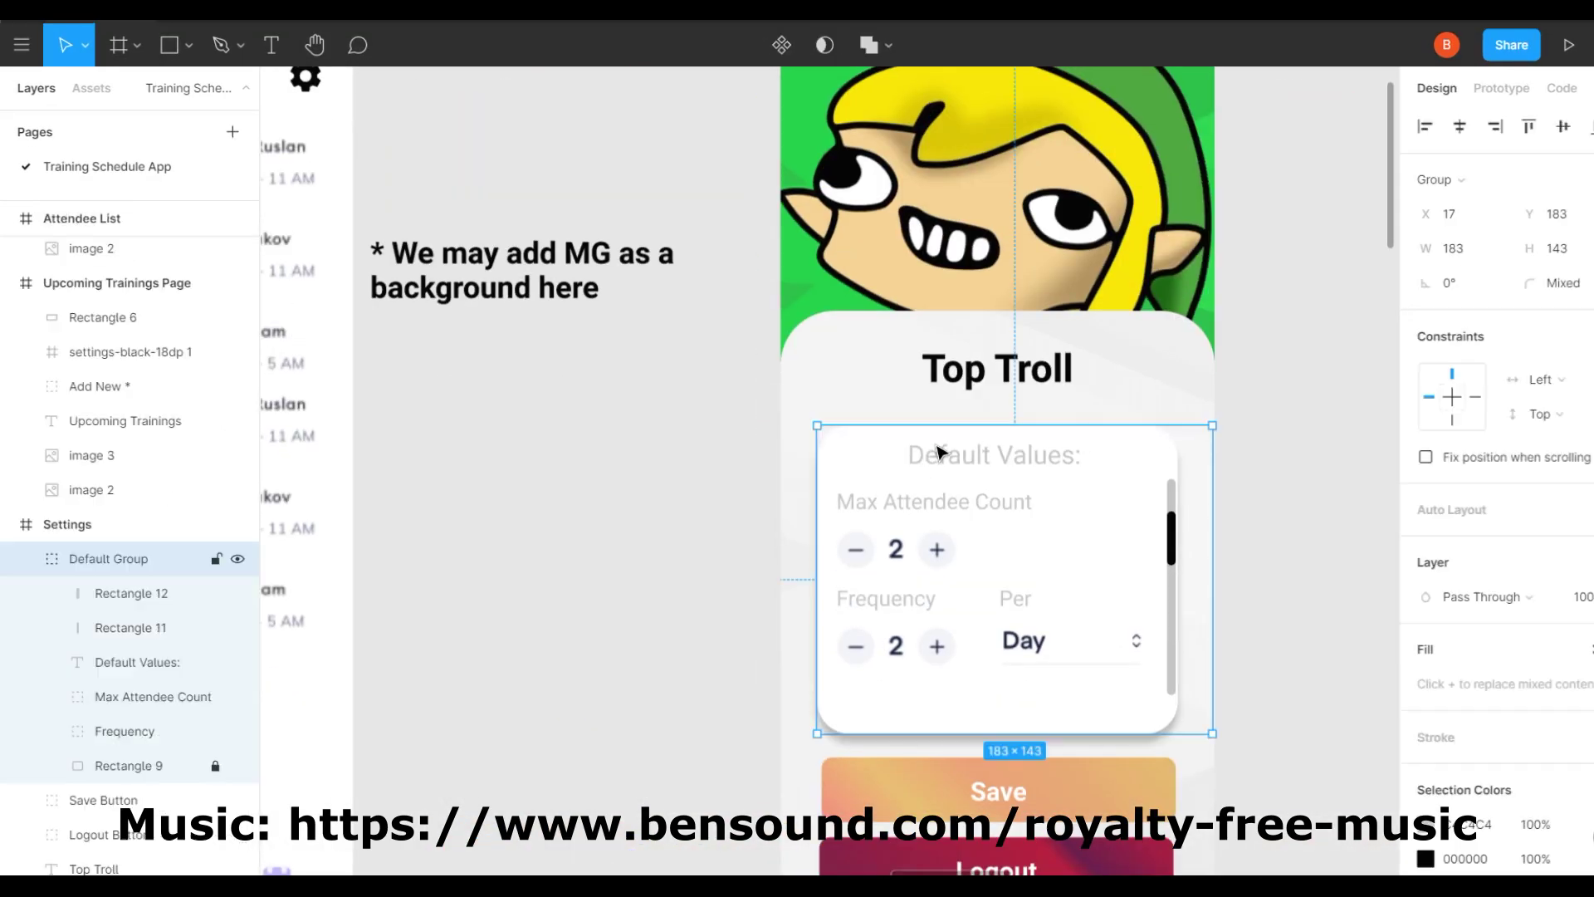
key("Delete")
key("ctrl+z")
right_click(91, 559)
Copy the green Create Training button from New Attendee and paste it over Settings' Save button.
left_click(532, 554)
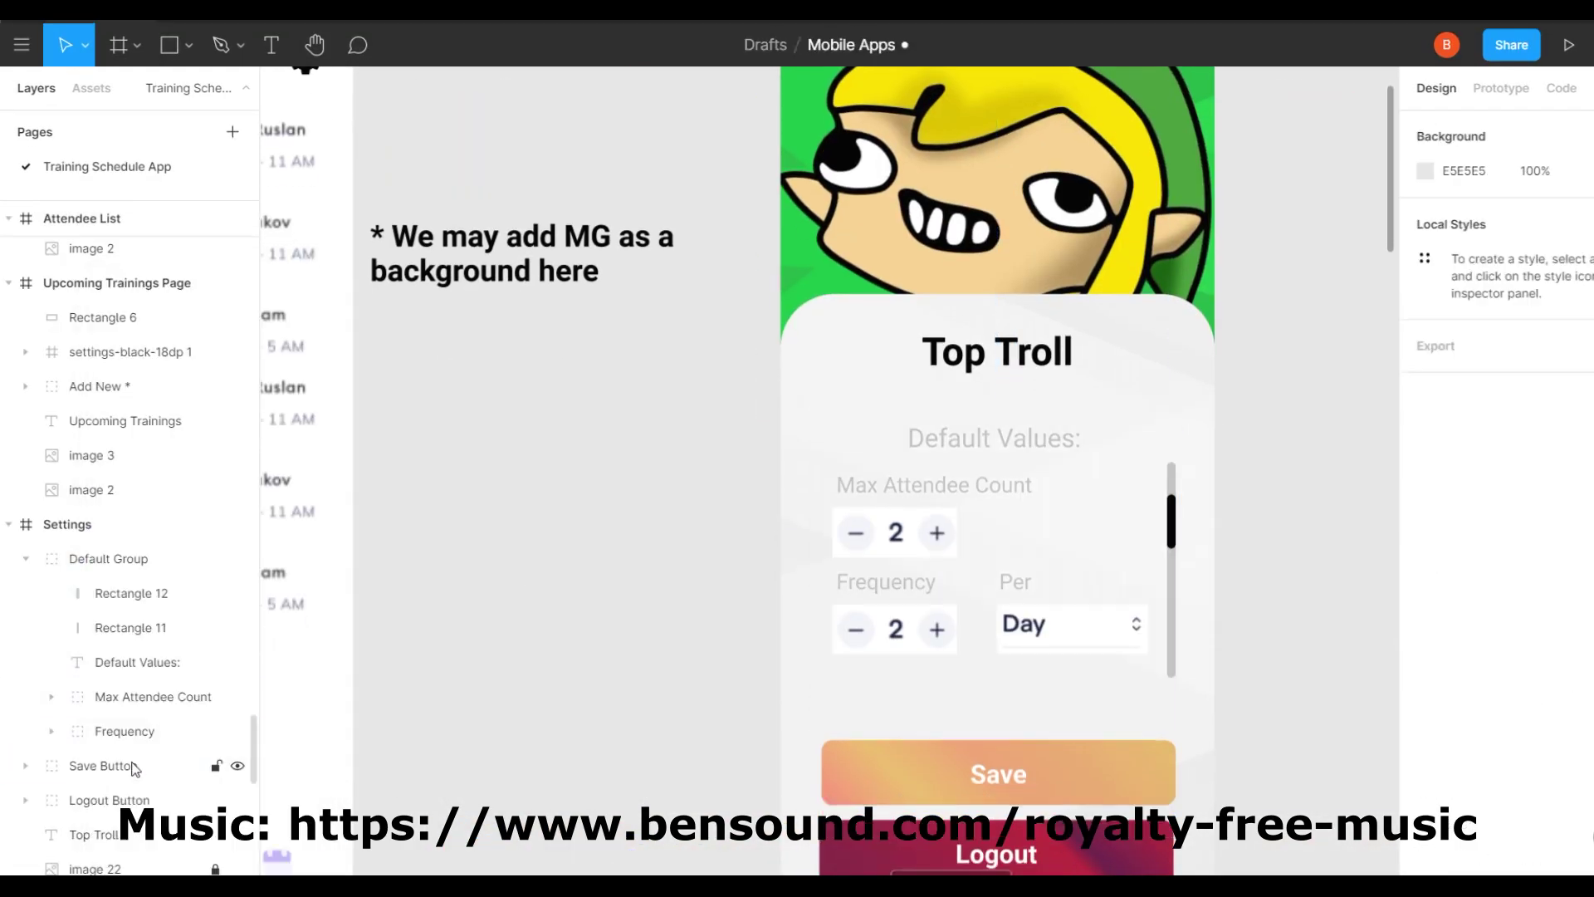
scroll(531, 548, "down", 3)
key("ctrl+z")
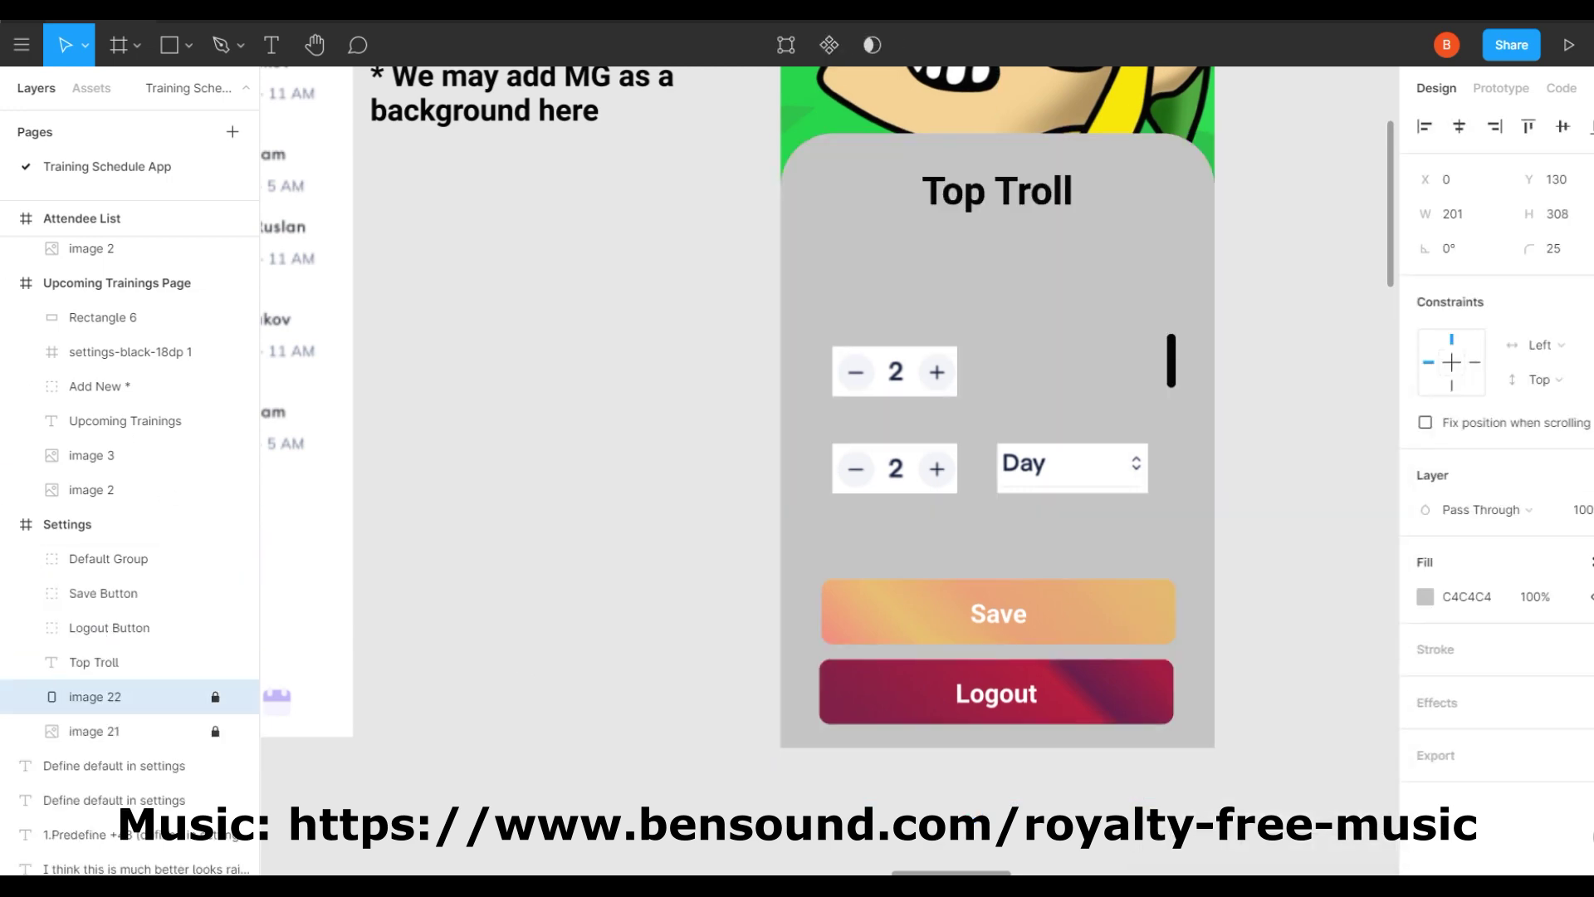
left_click(676, 648)
scroll(676, 648, "right", 10)
double_click(1233, 606)
scroll(1232, 605, "right", 5)
scroll(1233, 605, "up", 4)
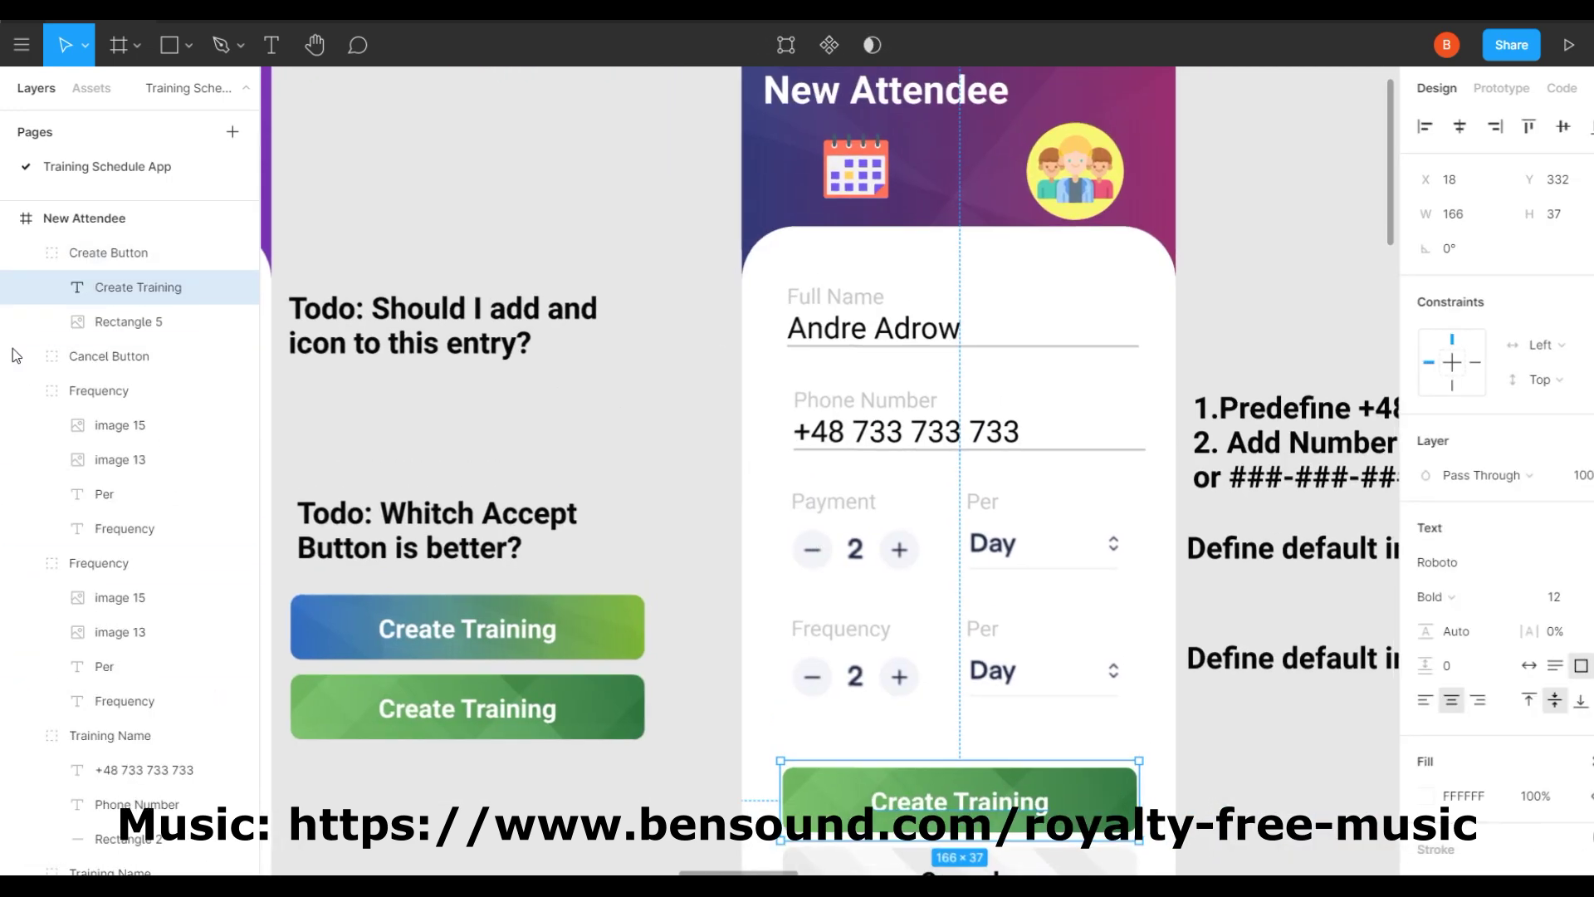
key("Escape")
scroll(622, 689, "right", 5)
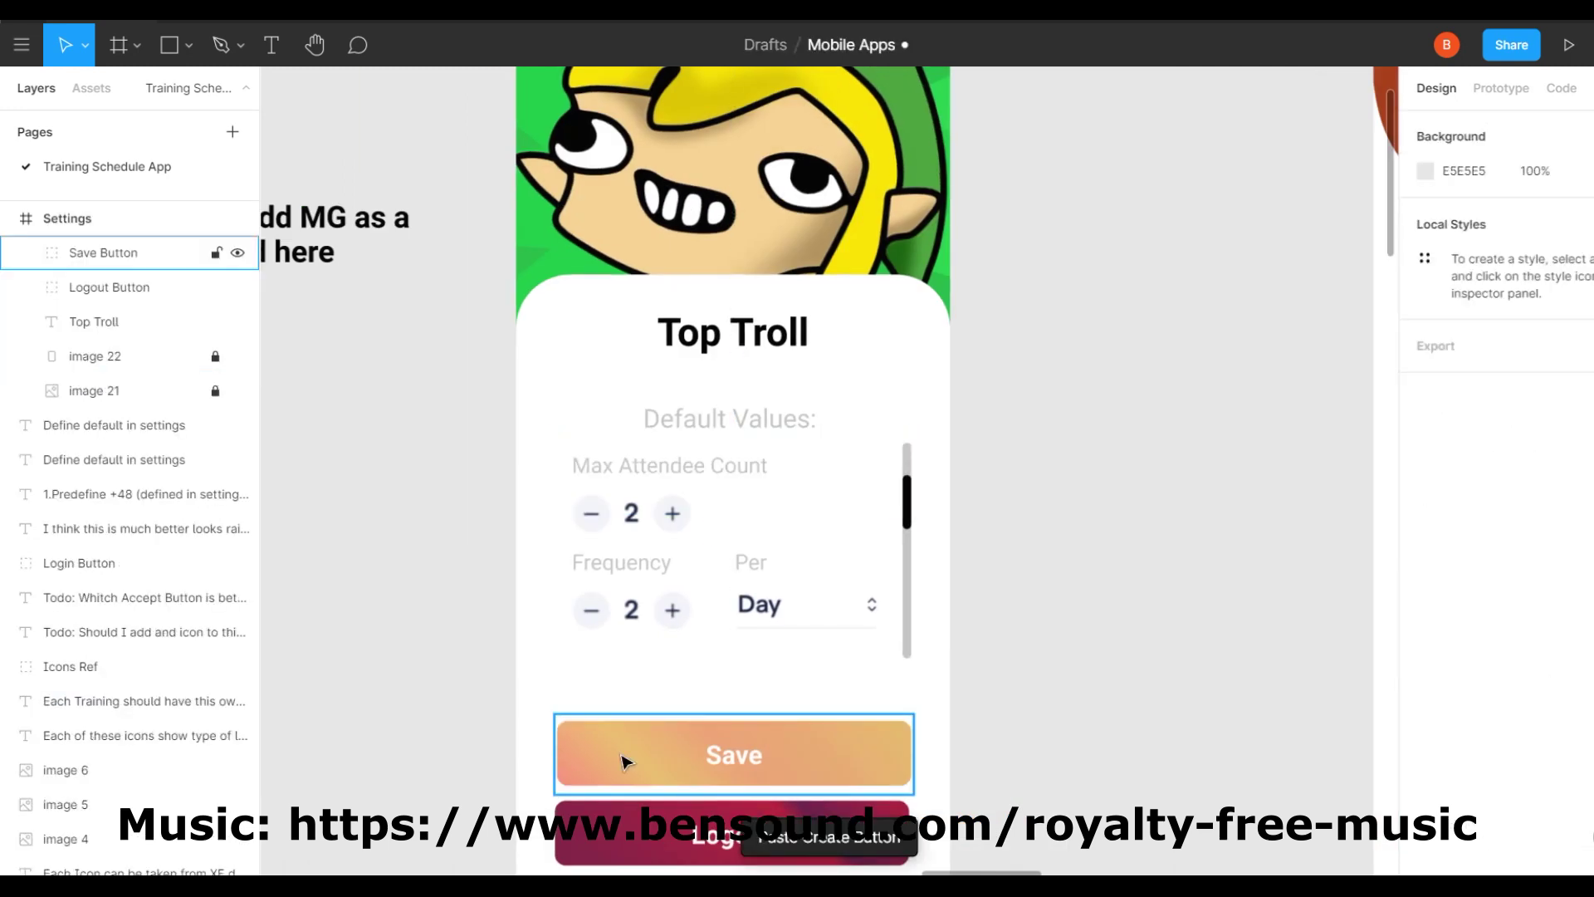
key("ctrl+shift+r")
scroll(883, 497, "down", 2)
key("Escape")
Centre the Default Values: heading inside the Settings screen's Default Group.
left_click(826, 345)
double_click(826, 345)
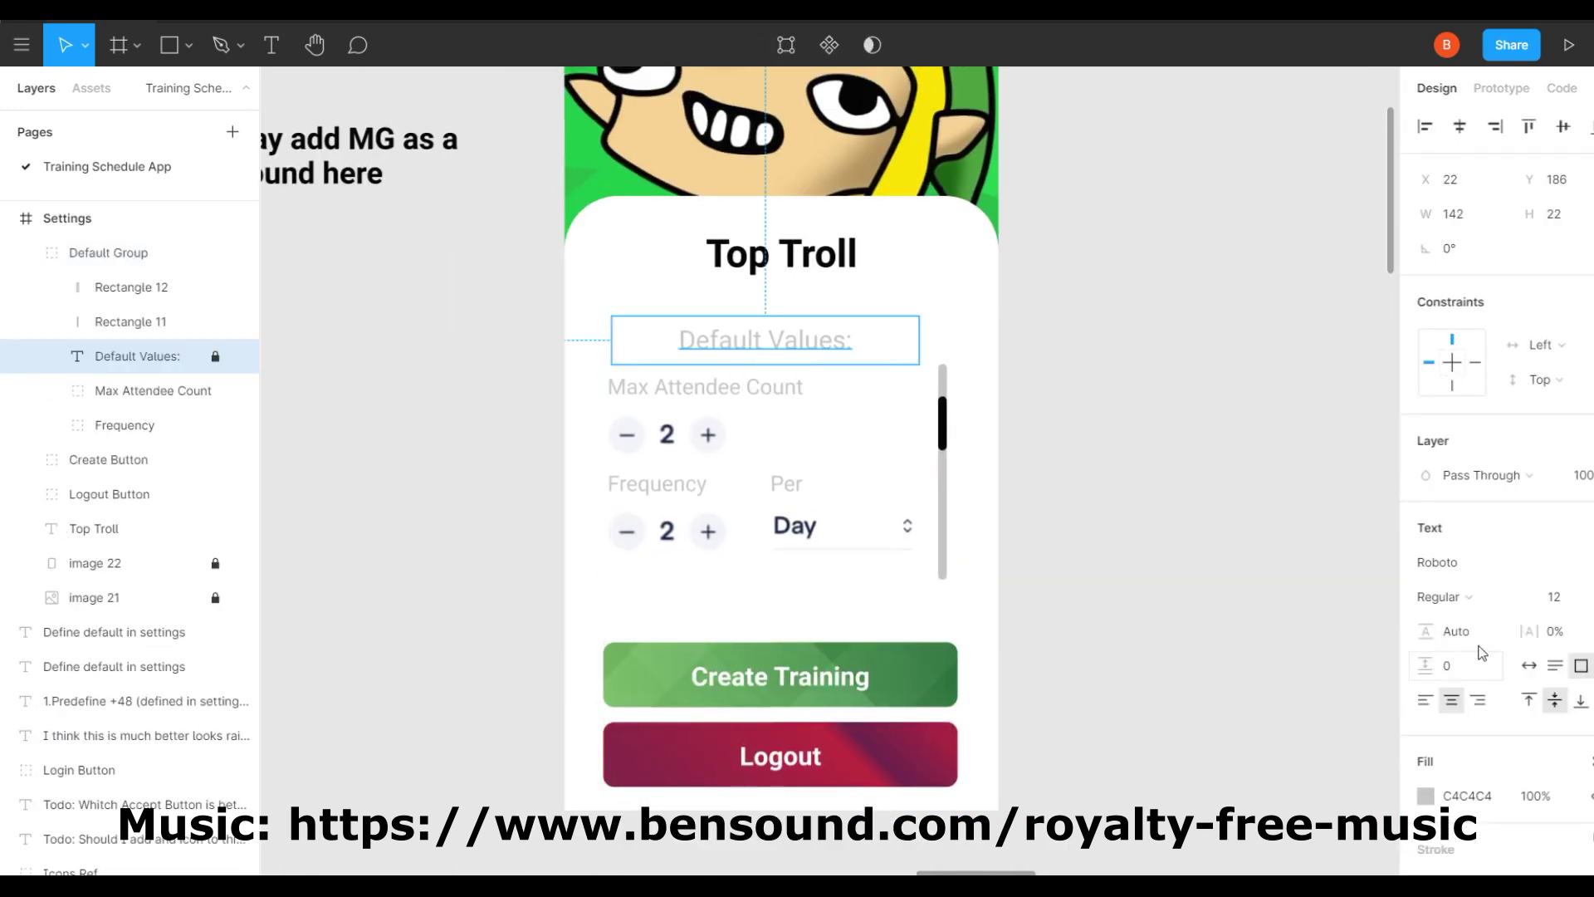
left_click(1425, 795)
left_click(1163, 780)
left_click(1448, 702)
key("ctrl+z")
left_click(622, 340)
left_click(166, 357)
left_click(1160, 456)
scroll(1160, 456, "up", 3)
key("ctrl+shift+z")
left_click(1163, 461)
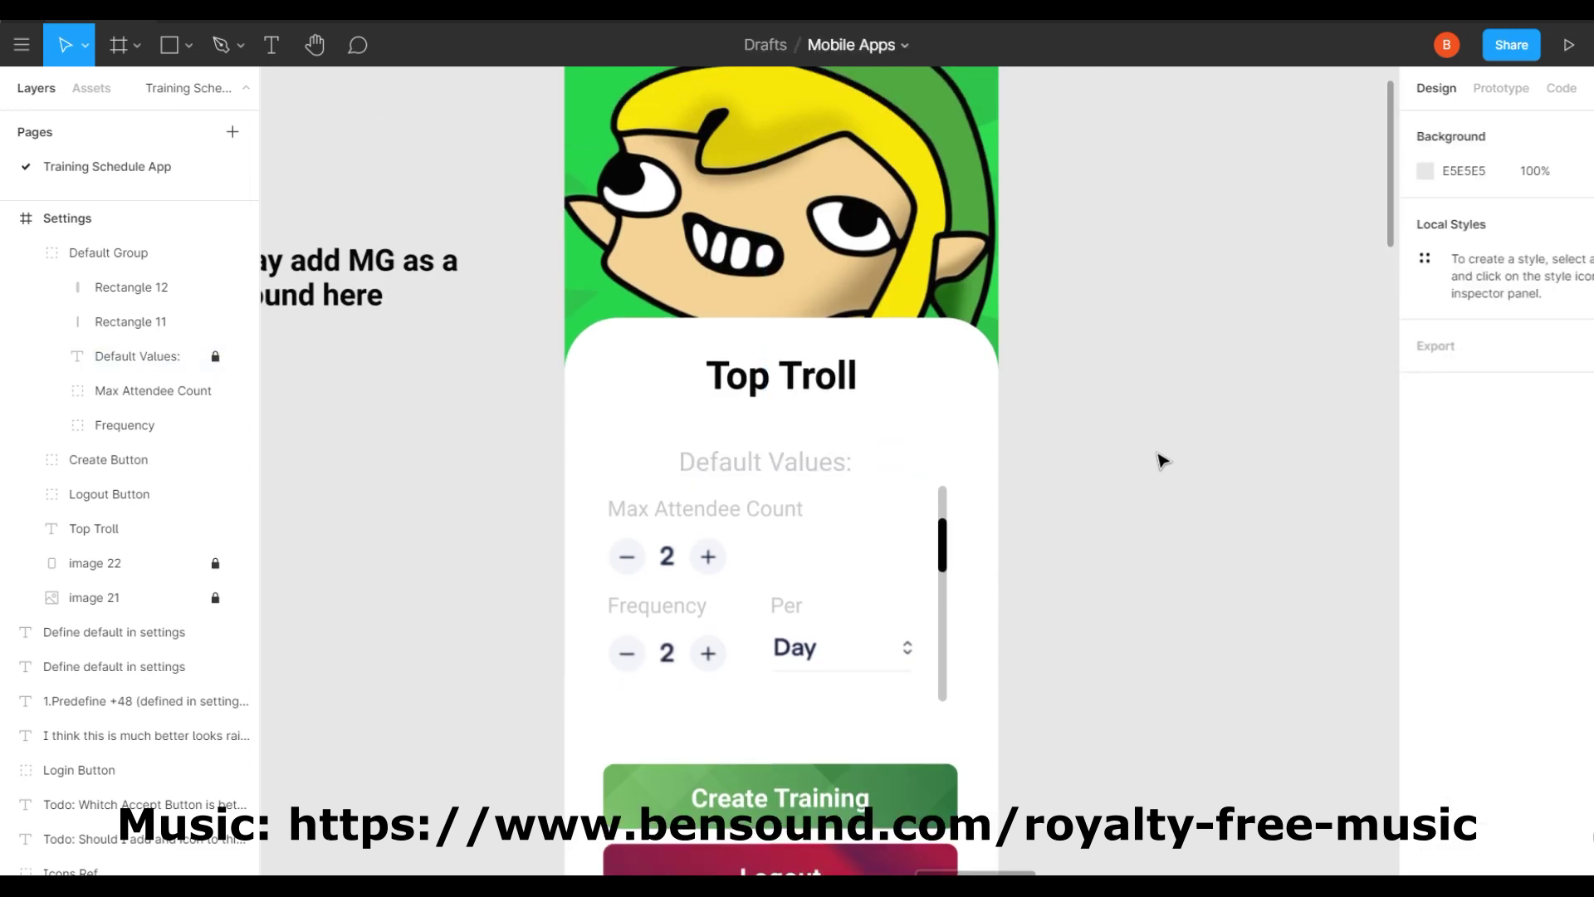
Pan around the canvas to review the updated Settings screen.
left_click(1097, 409)
scroll(1098, 409, "up", 2)
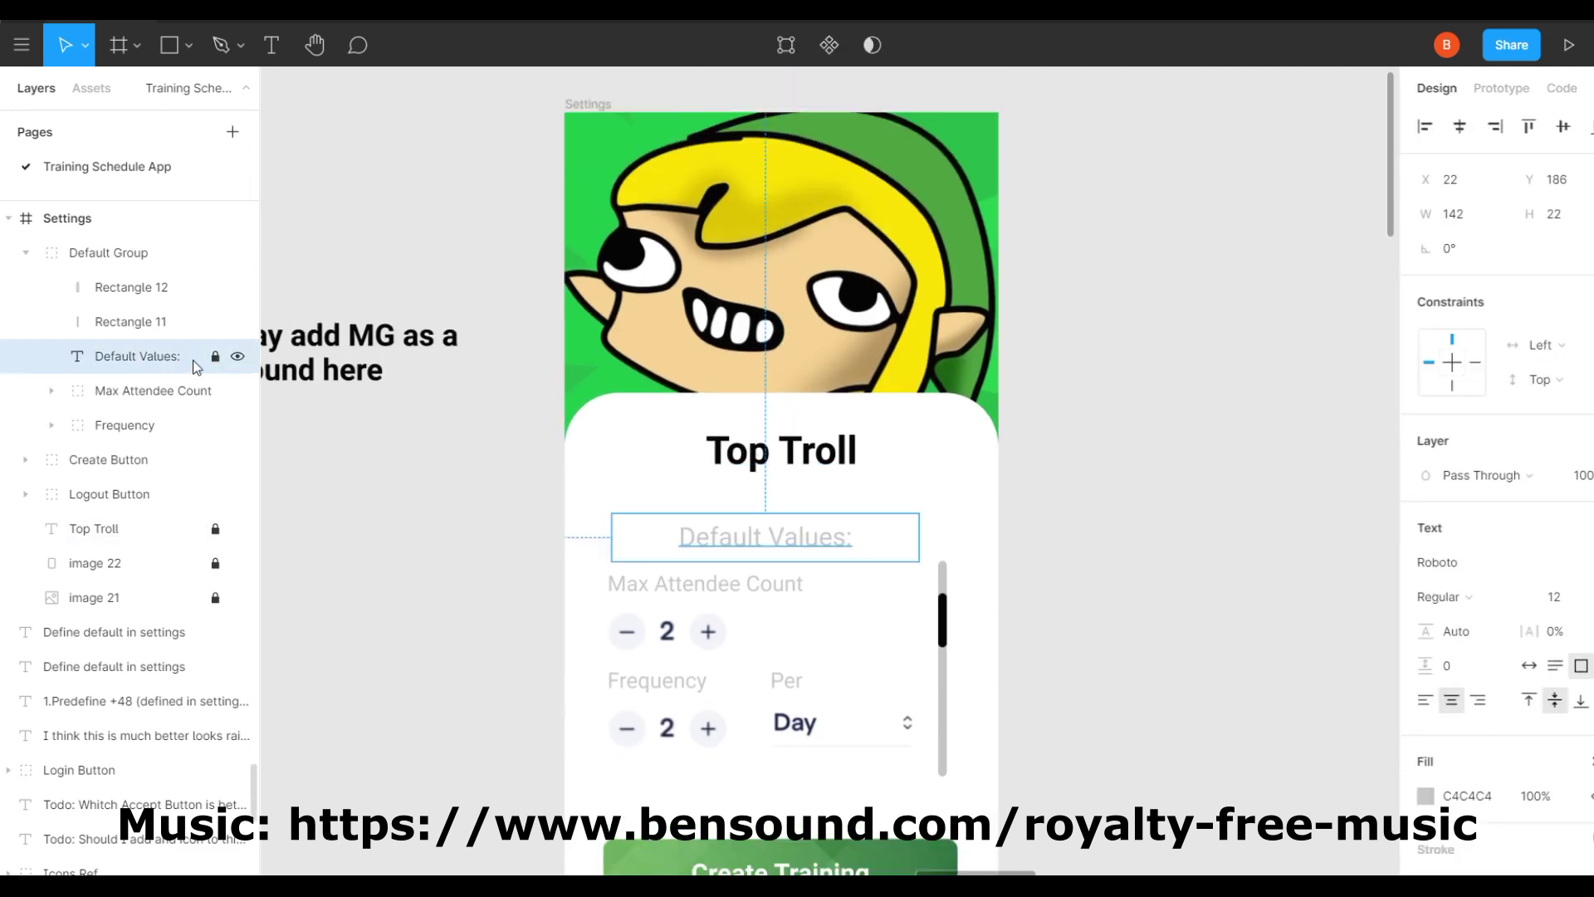
scroll(1142, 572, "right", 5)
scroll(1142, 571, "down", 3)
scroll(869, 306, "right", 5)
left_click(868, 305)
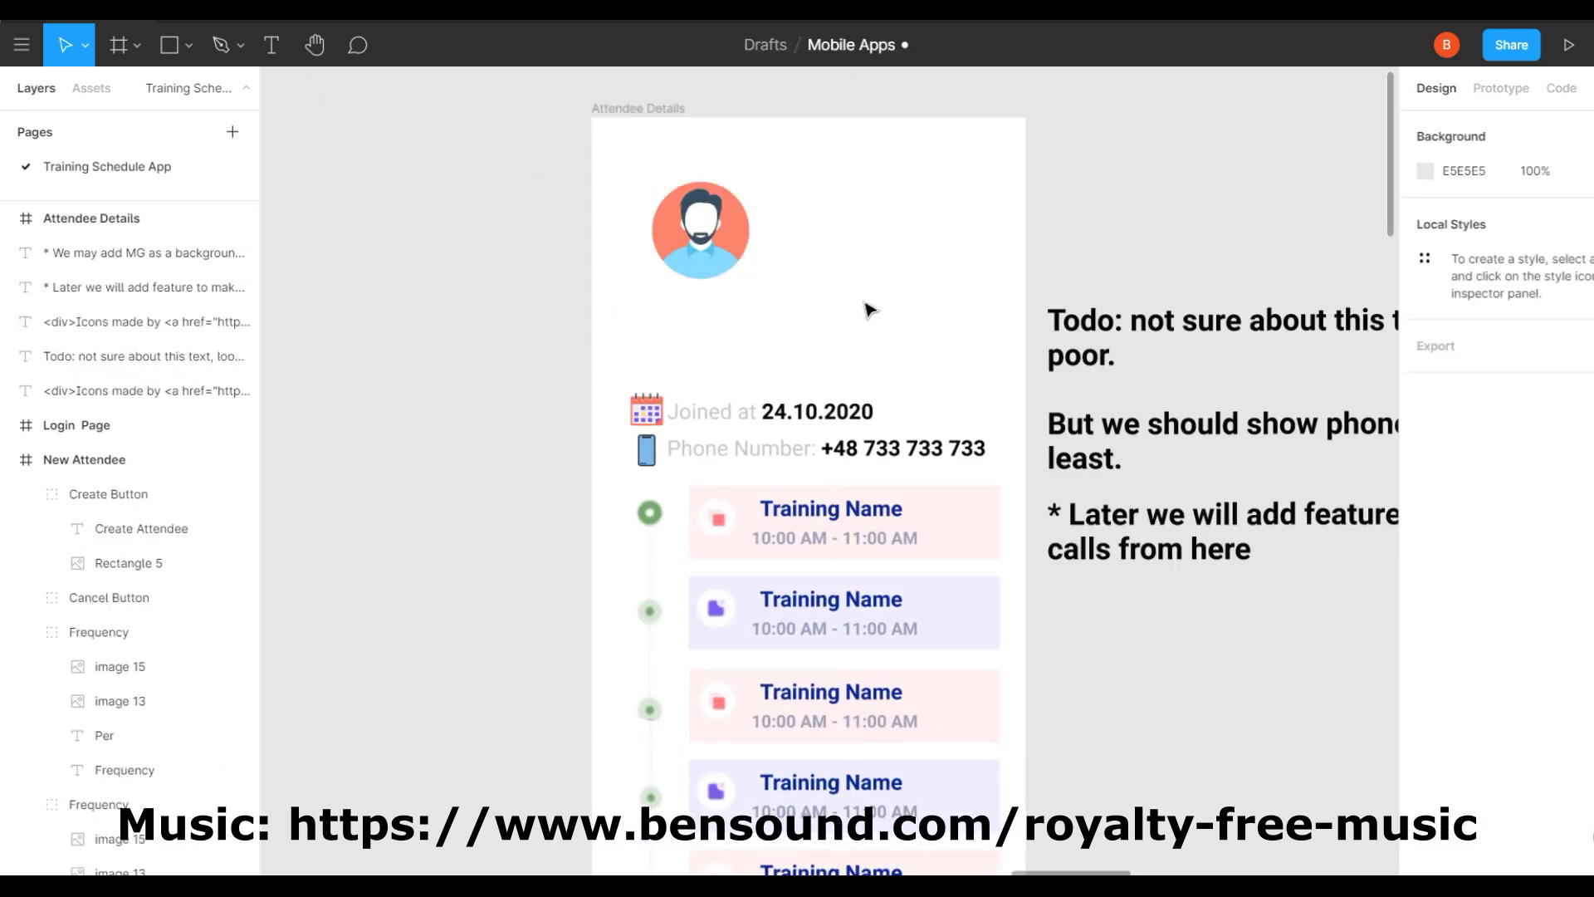
left_click(1113, 316)
scroll(1114, 316, "down", 3)
scroll(1187, 432, "left", 3)
scroll(892, 434, "left", 10)
scroll(896, 434, "right", 8)
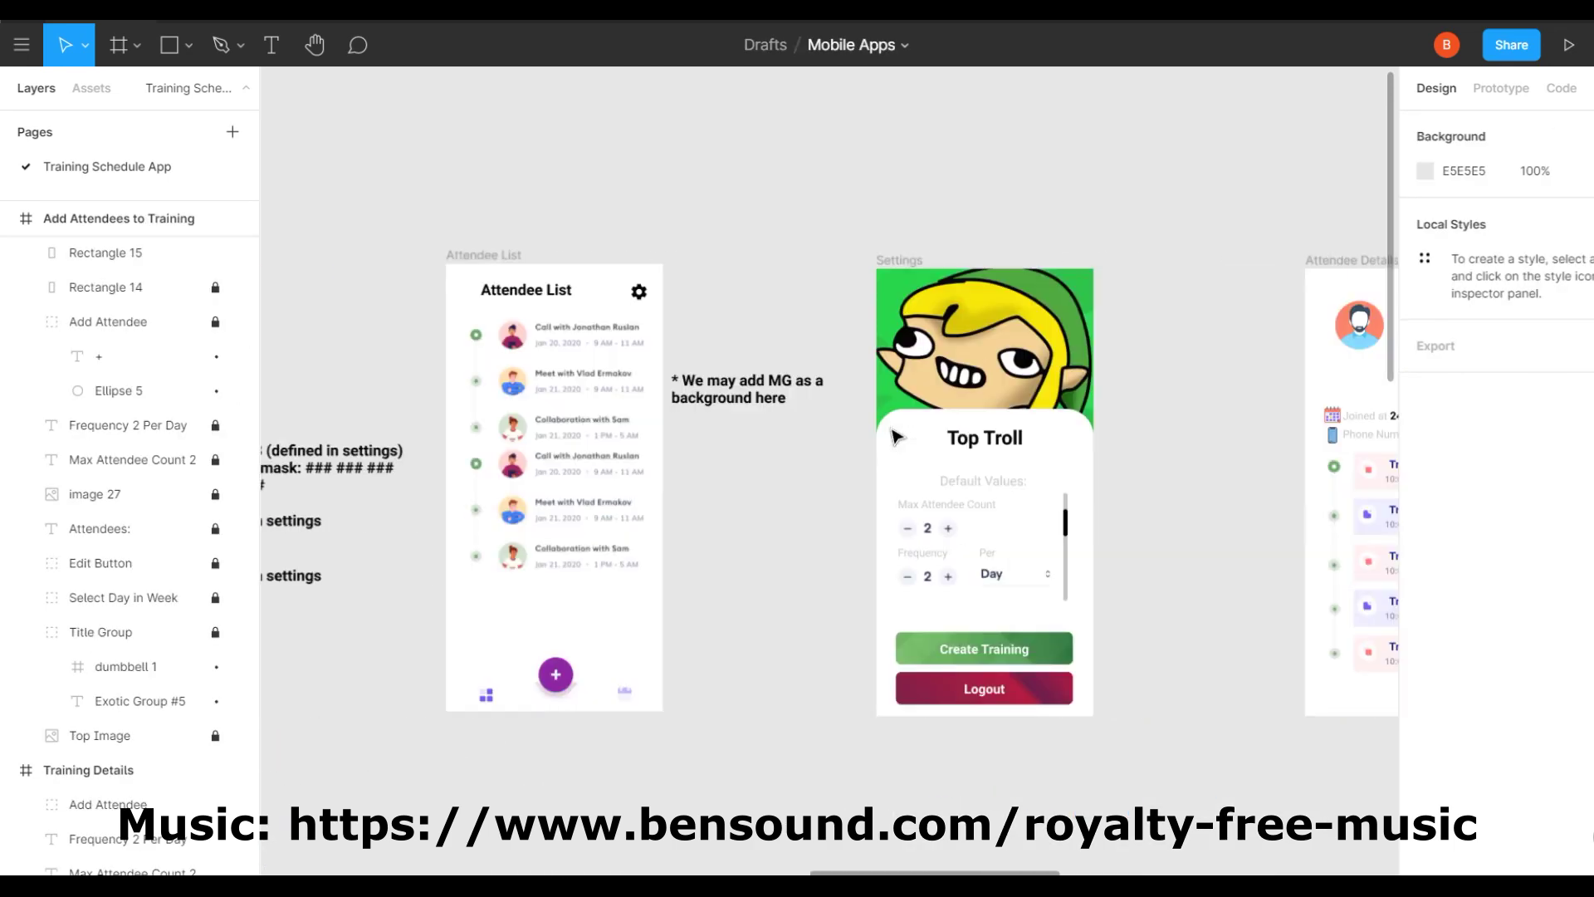
scroll(897, 434, "left", 15)
scroll(895, 434, "right", 5)
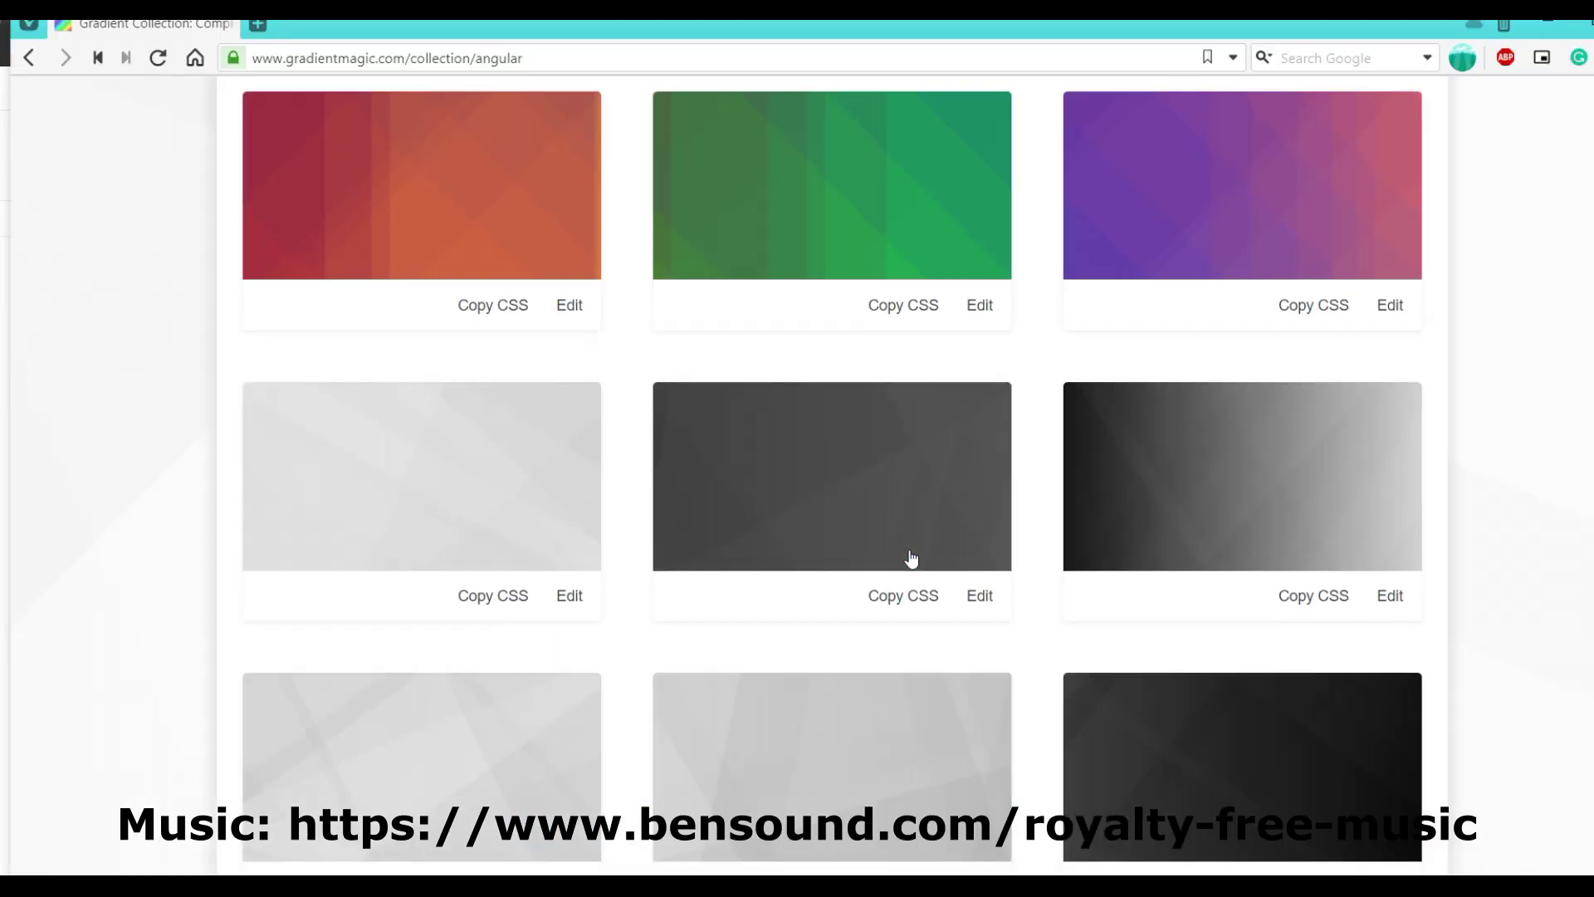
Snip a region screenshot of a purple-pink swatch in Gradient Magic's Complex Angular gallery.
scroll(1173, 510, "up", 6)
scroll(1172, 510, "down", 12)
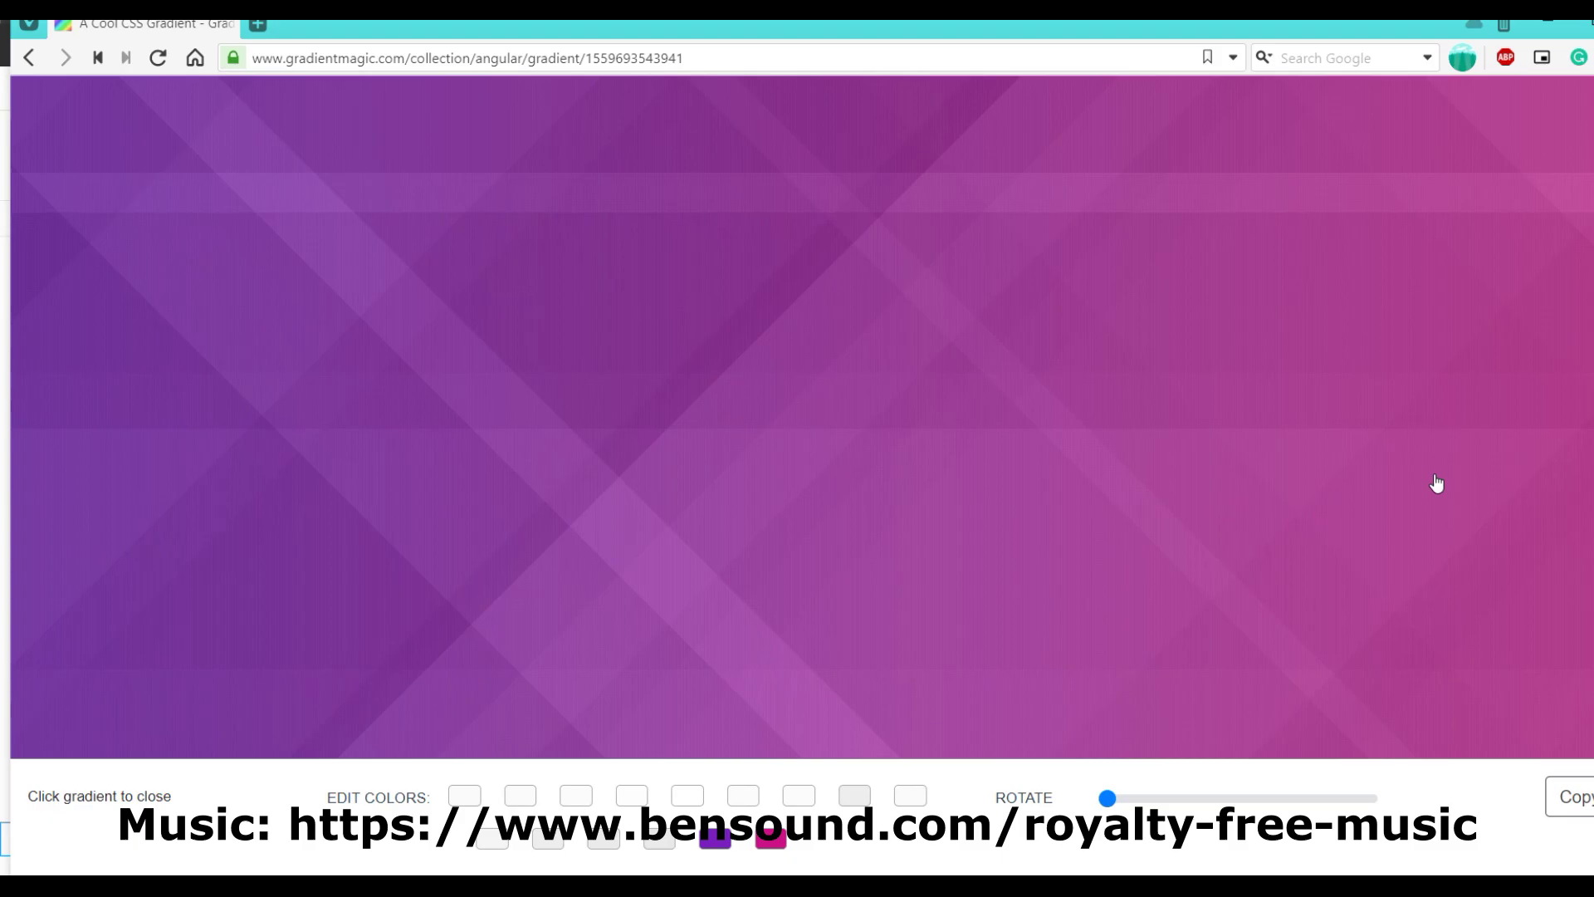
key("Print")
left_click(874, 754)
left_click(825, 787)
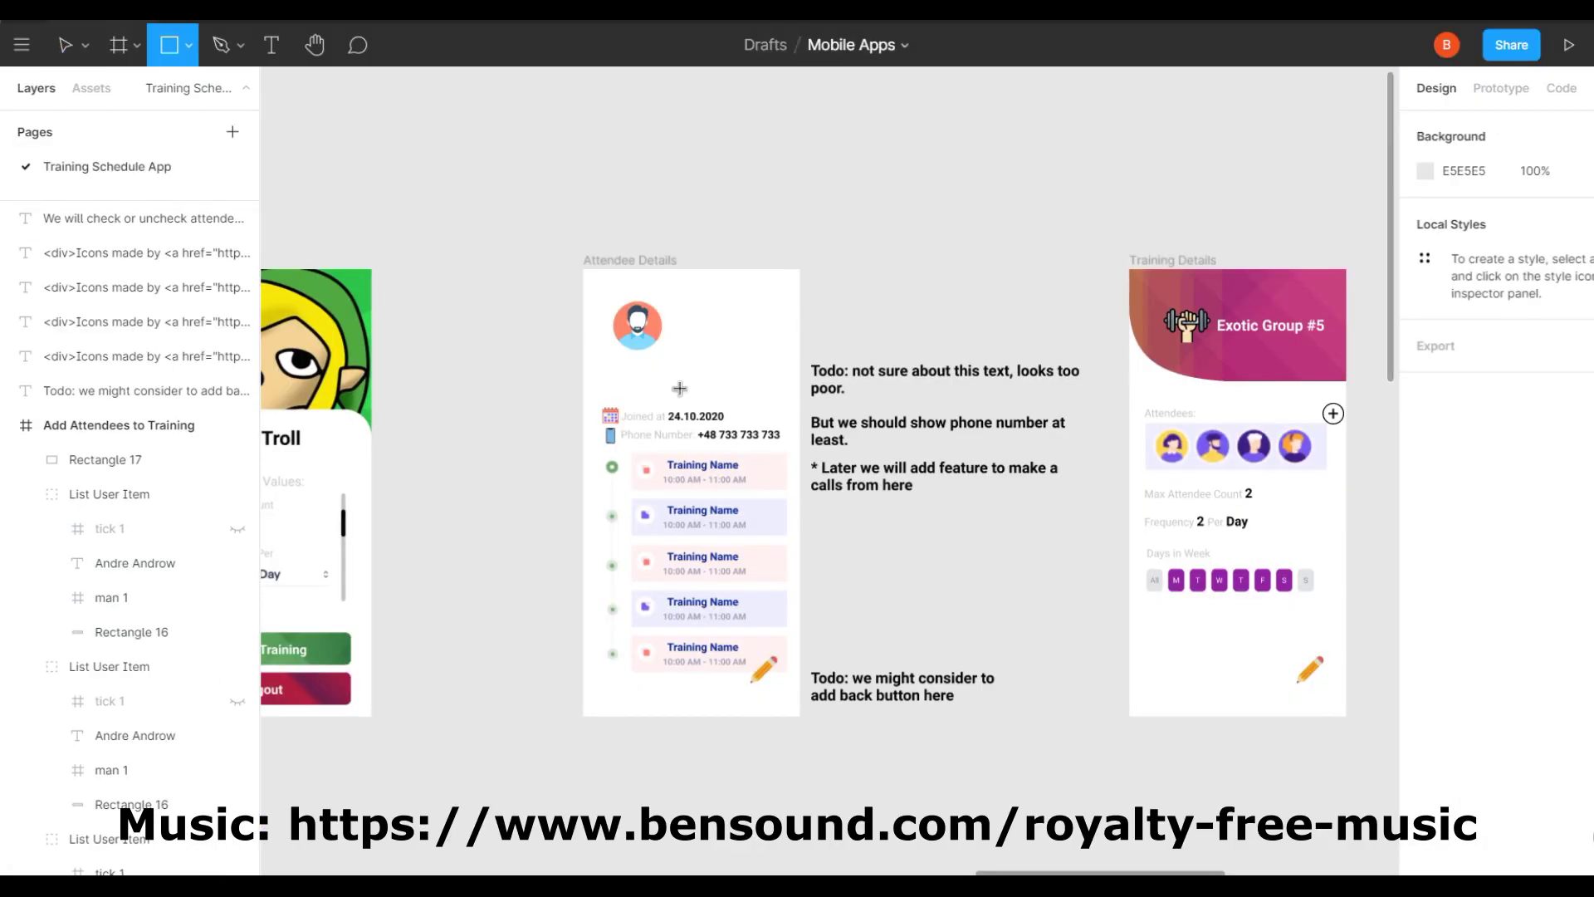
Draw a header rectangle on Attendee Details, fill it with the pasted gradient, and send it to the back.
left_click_drag(583, 269, 810, 411)
scroll(810, 411, "up", 3)
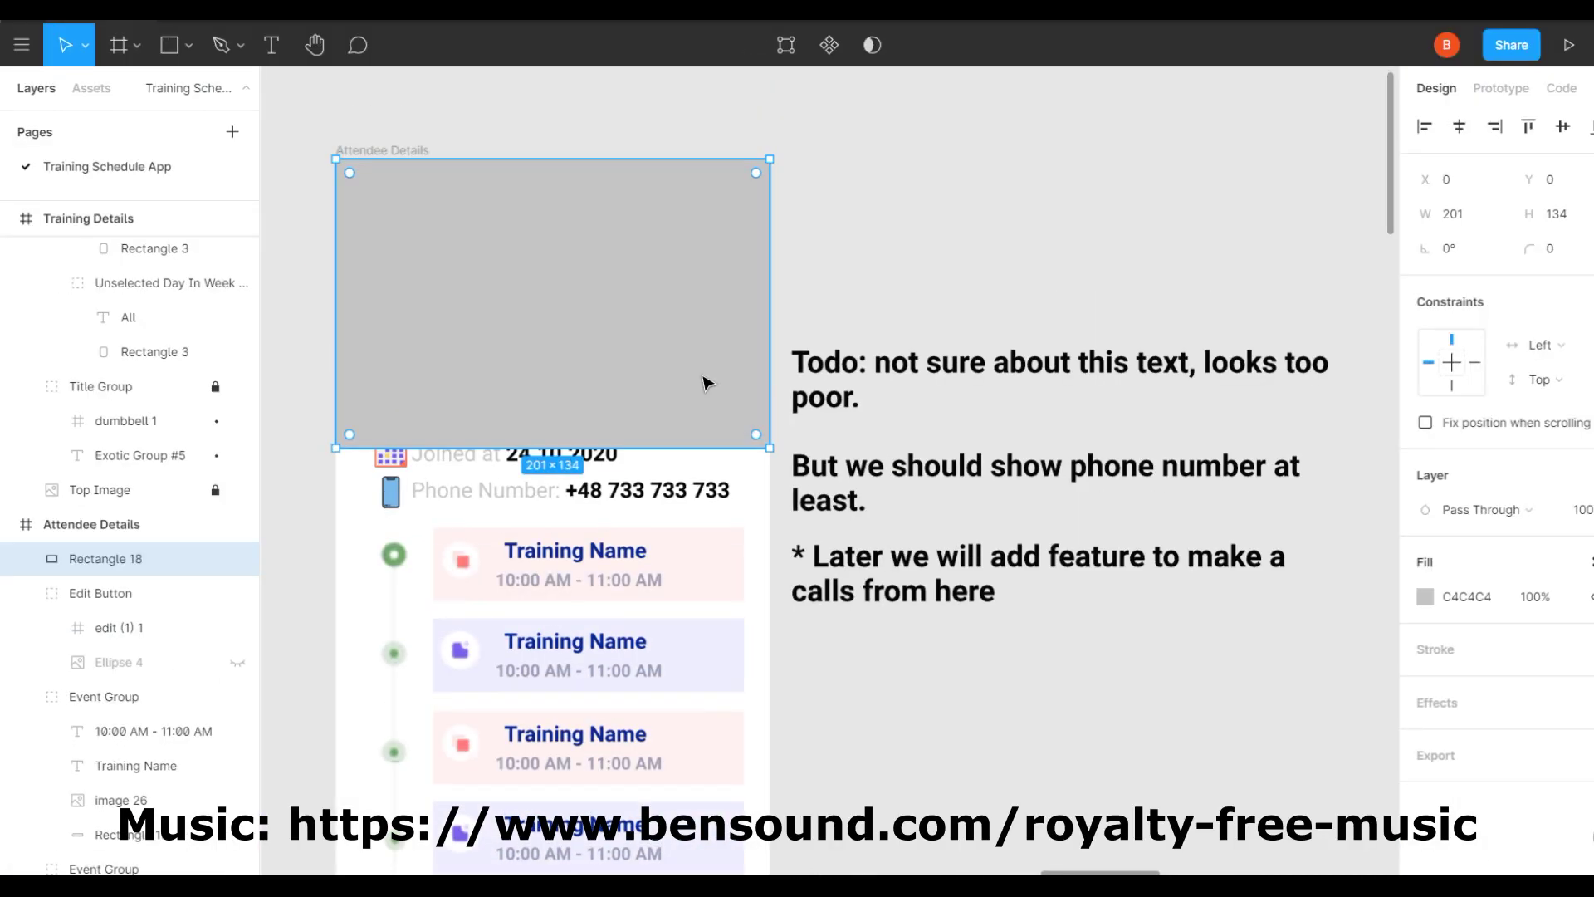
key("ctrl+v")
left_click(25, 731)
left_click_drag(100, 391, 100, 772)
key("Escape")
scroll(772, 474, "left", 10)
scroll(773, 473, "right", 10)
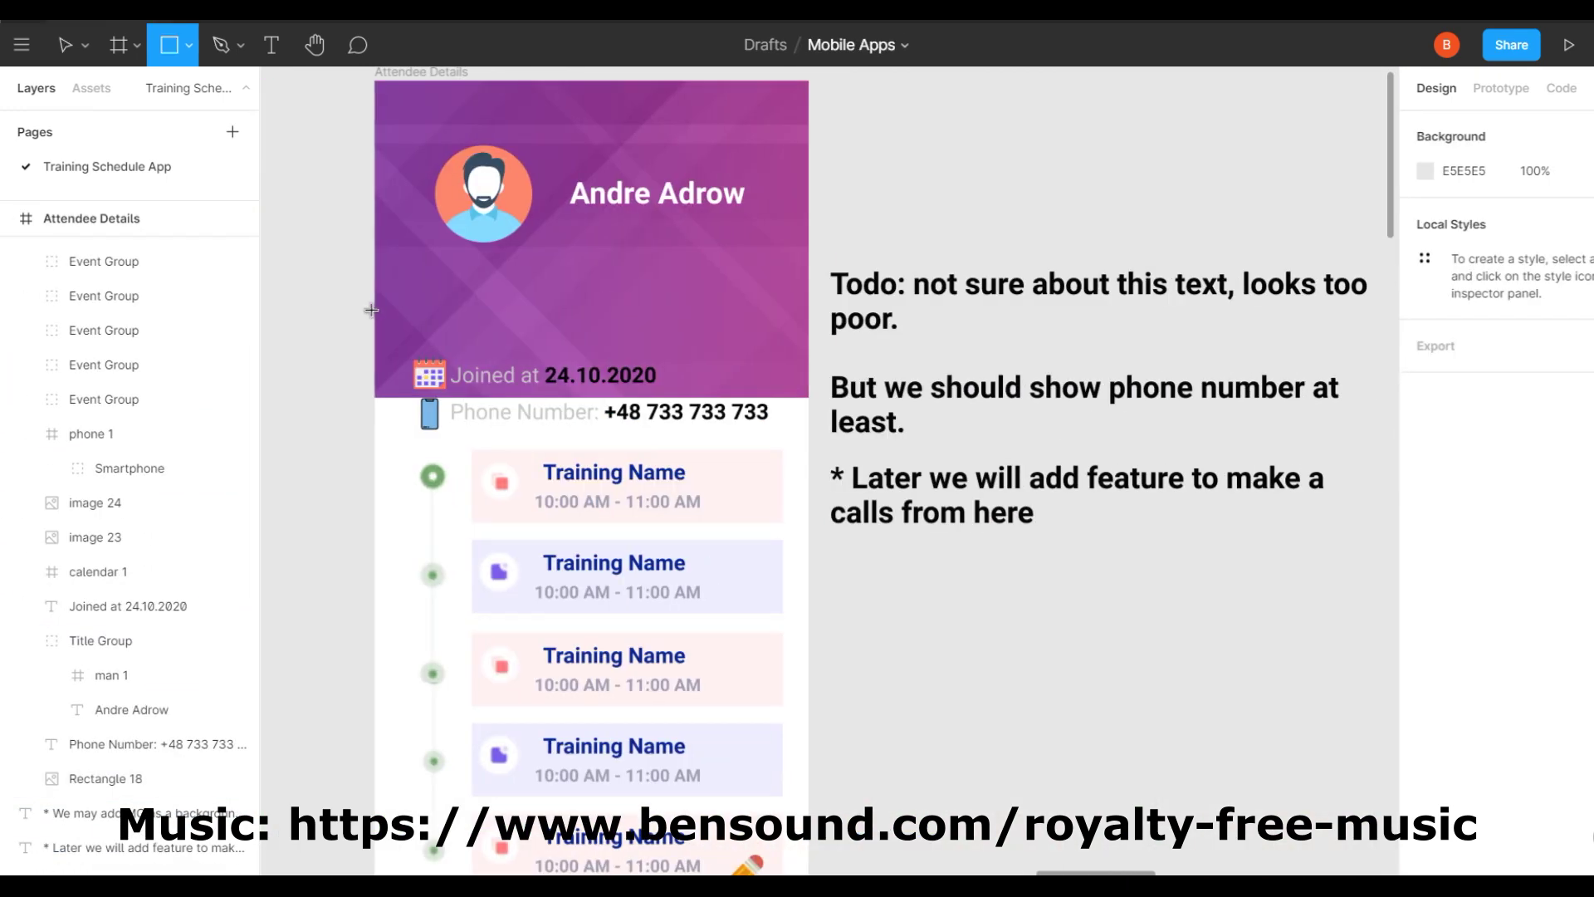
Draw a white card rectangle and place it behind the joined-date and phone details.
key("r")
left_click_drag(375, 309, 809, 494)
left_click_drag(124, 237, 186, 735)
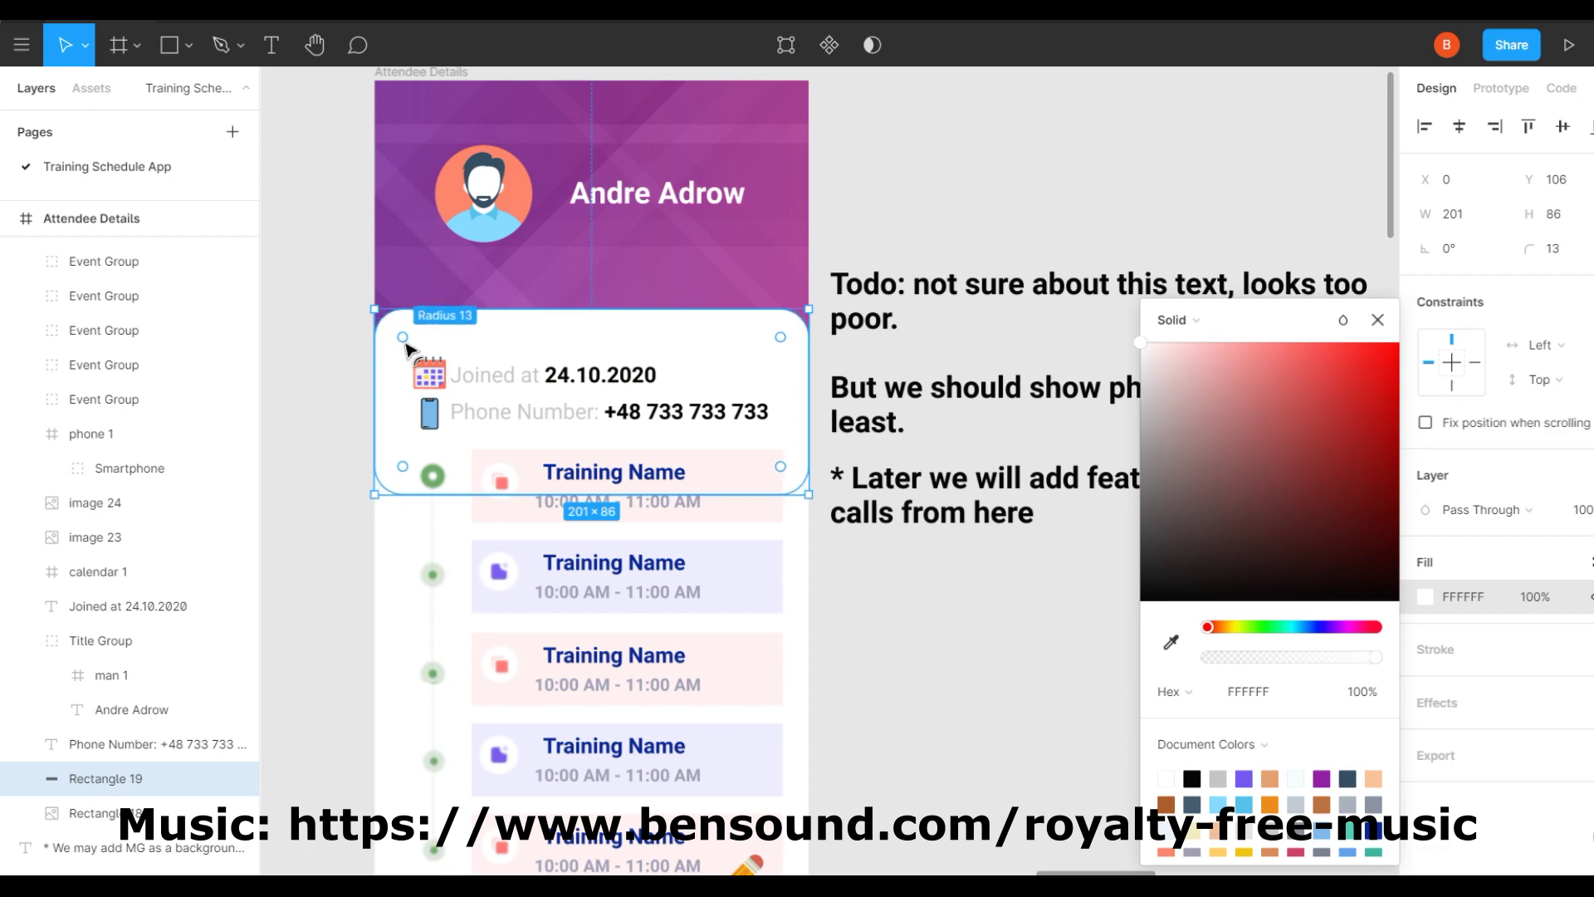
key("Escape")
scroll(747, 415, "left", 5)
scroll(125, 498, "down", 6)
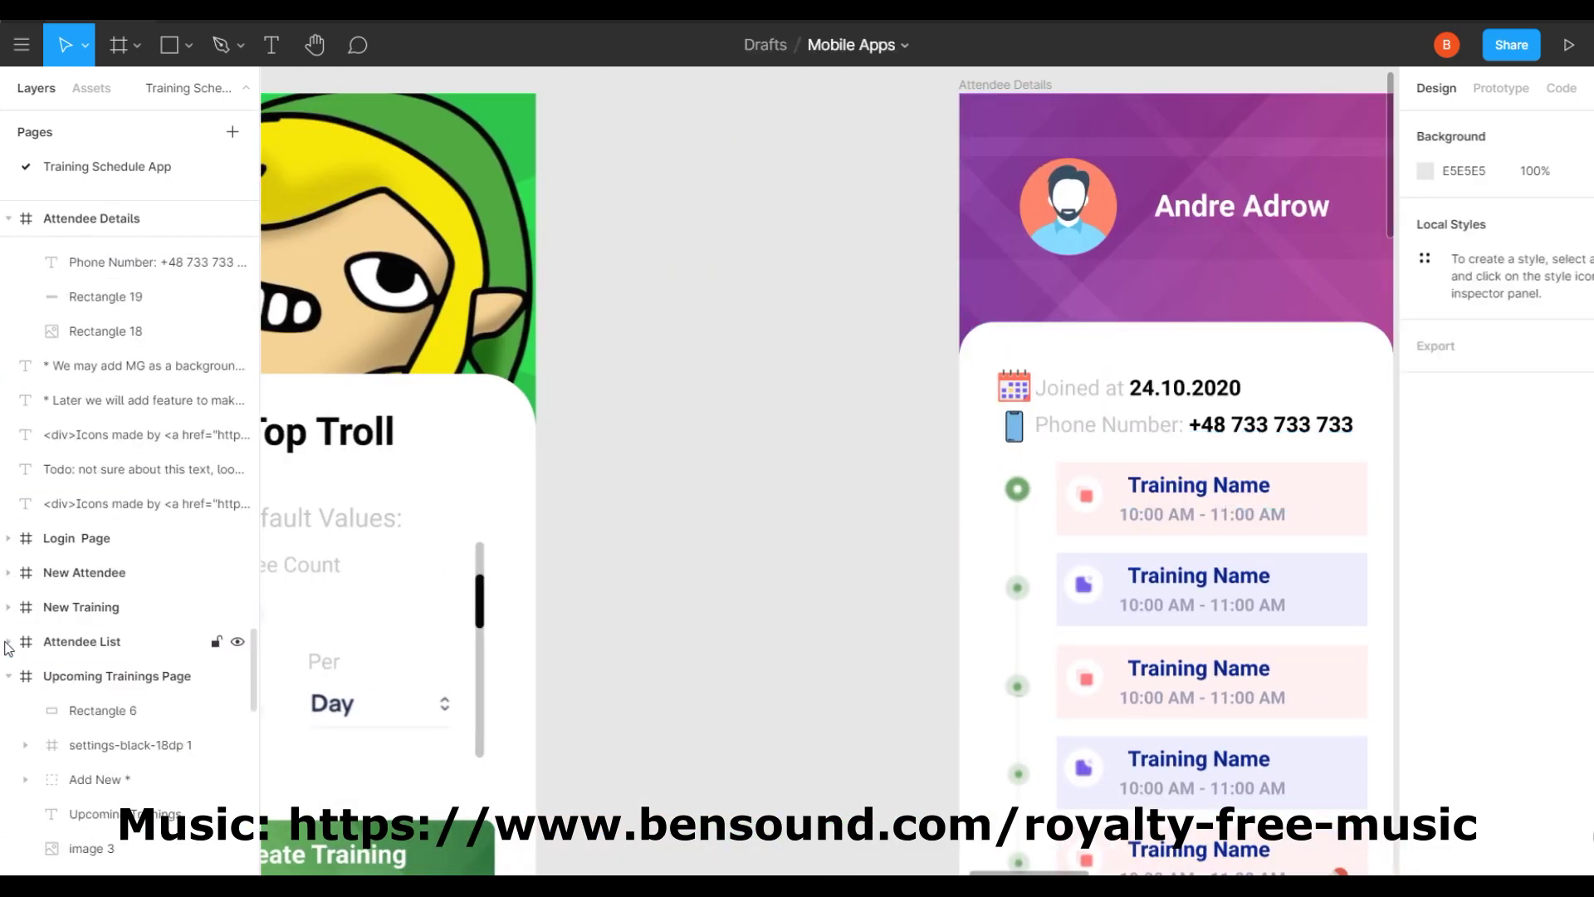
Give the white card Rectangle 19 a corner radius of 16.
left_click(8, 676)
left_click(67, 712)
left_click(8, 712)
left_click(398, 250)
left_click(1163, 415)
left_click(1552, 248)
type("16")
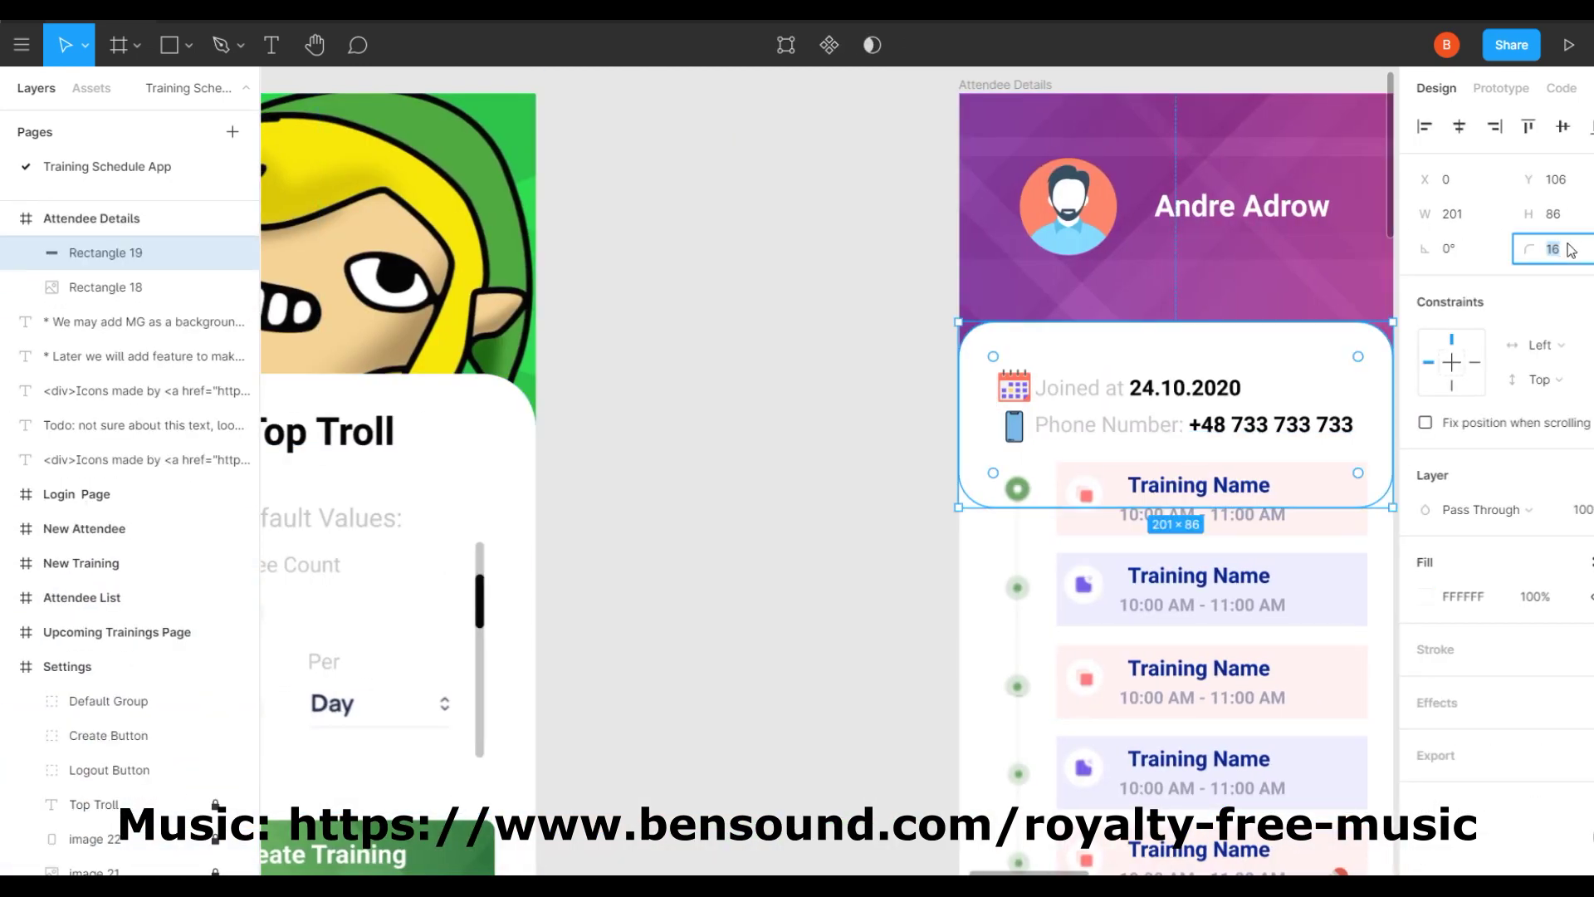
key("Escape")
scroll(1239, 203, "right", 5)
scroll(1238, 203, "left", 3)
scroll(1238, 203, "down", 3)
scroll(540, 540, "up", 3)
Group the calendar icon with the Joined at text and move the group up on the card.
left_click(479, 536)
left_click(473, 536)
left_click(515, 536)
left_click(469, 529)
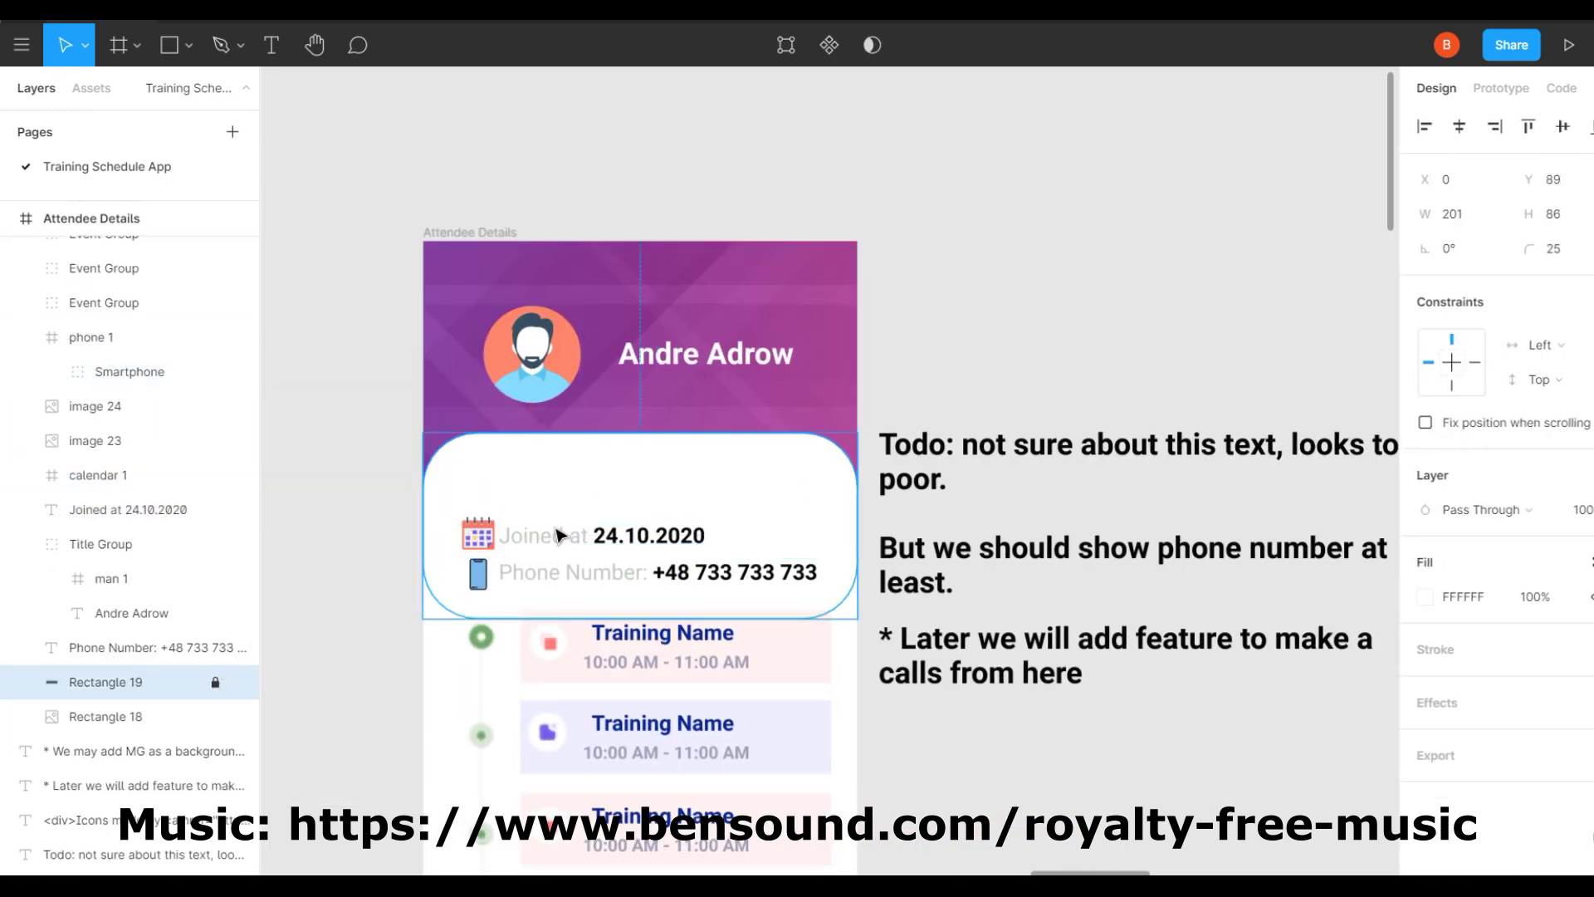
left_click(355, 516)
left_click_drag(355, 516, 722, 550)
key("ctrl+g")
left_click_drag(581, 531, 586, 496)
Group the phone icon with its phone number text.
left_click(475, 572)
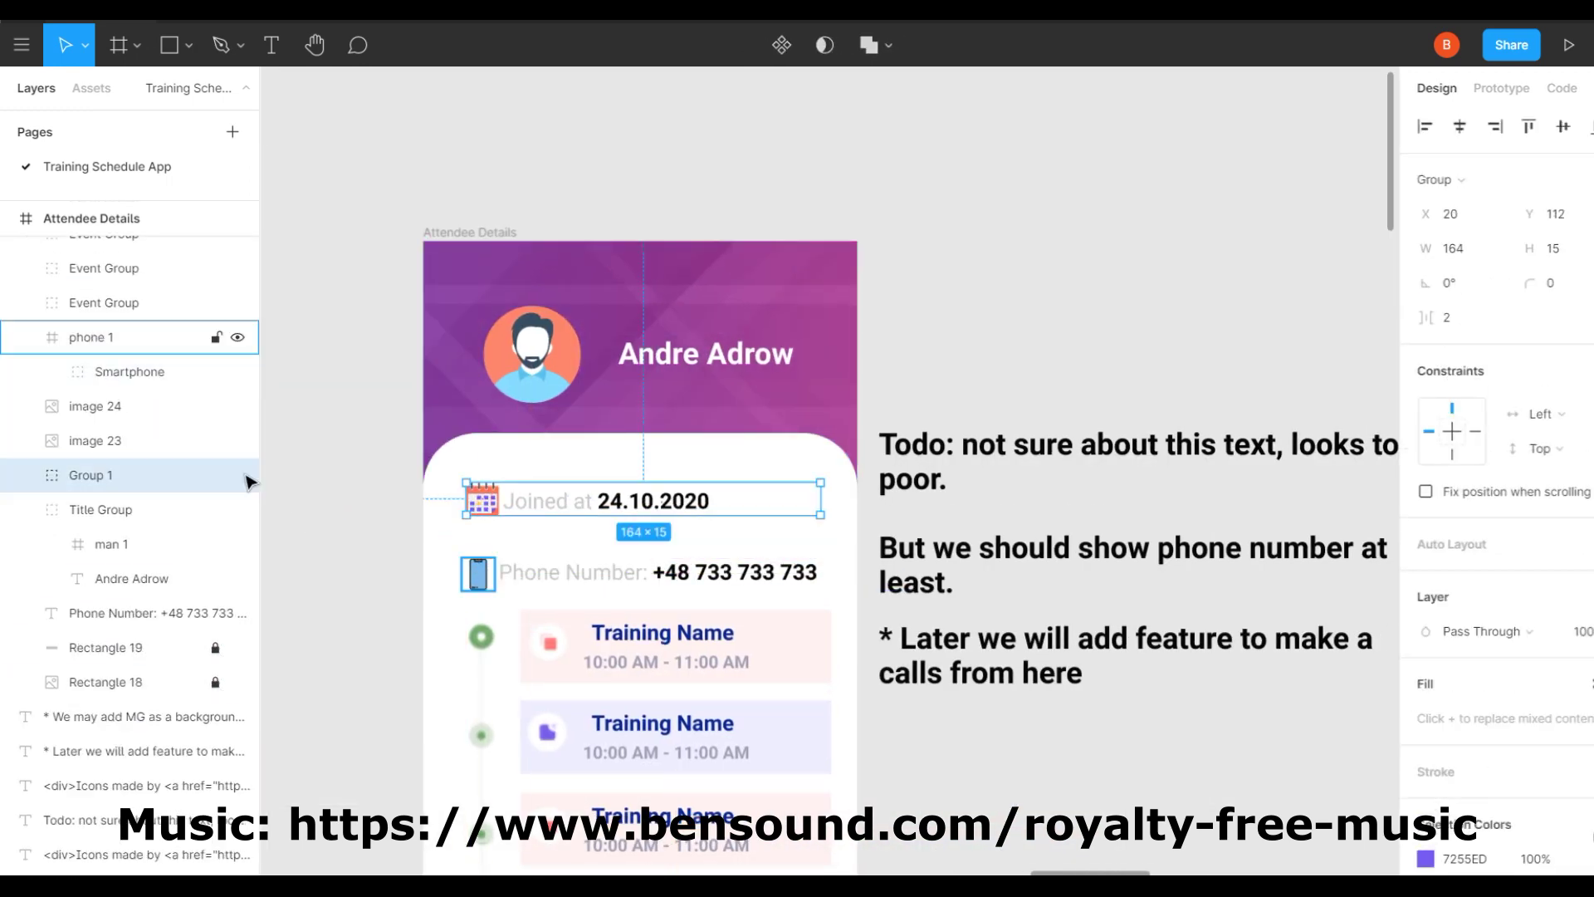
left_click(142, 613)
left_click(124, 346, "shift")
key("ctrl+g")
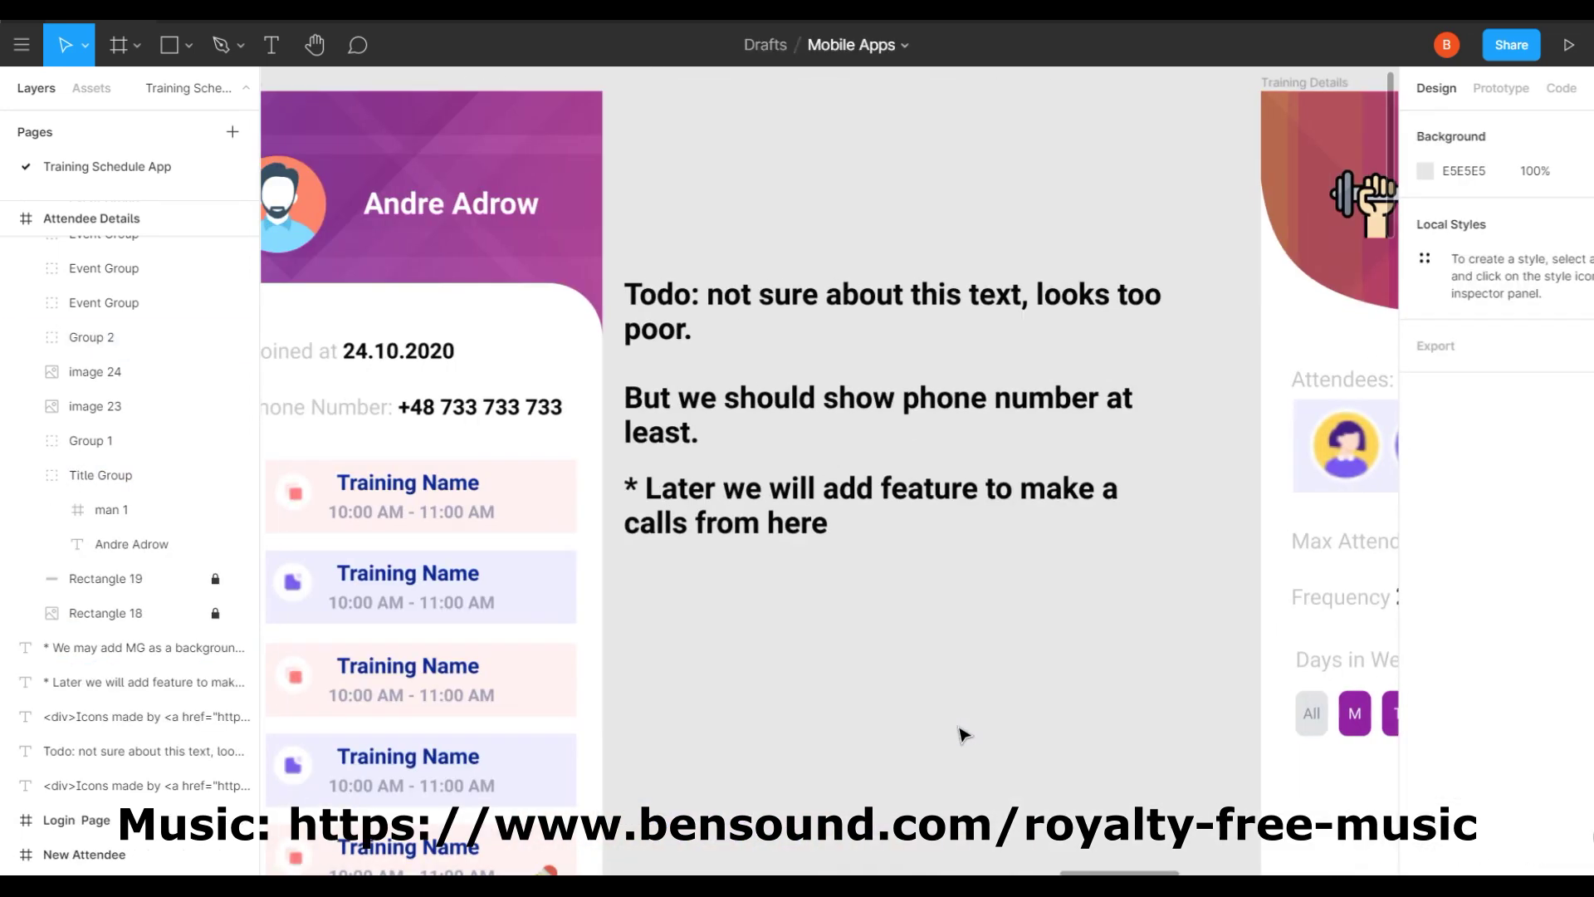
Delete the stray white card rectangle from the layers.
left_click(78, 579)
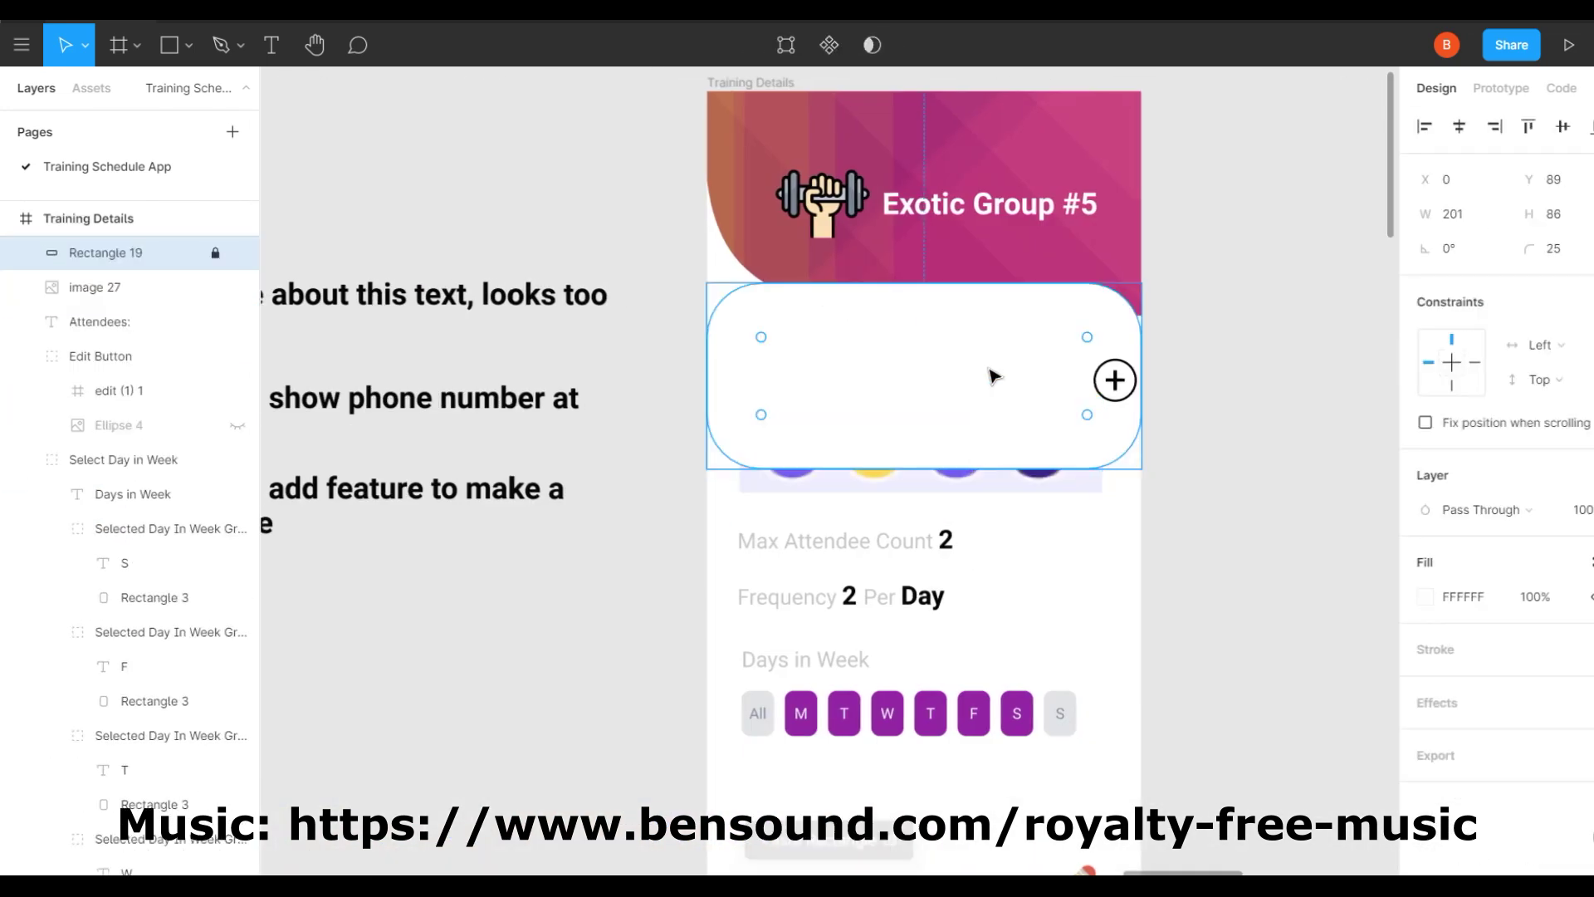
left_click(992, 376)
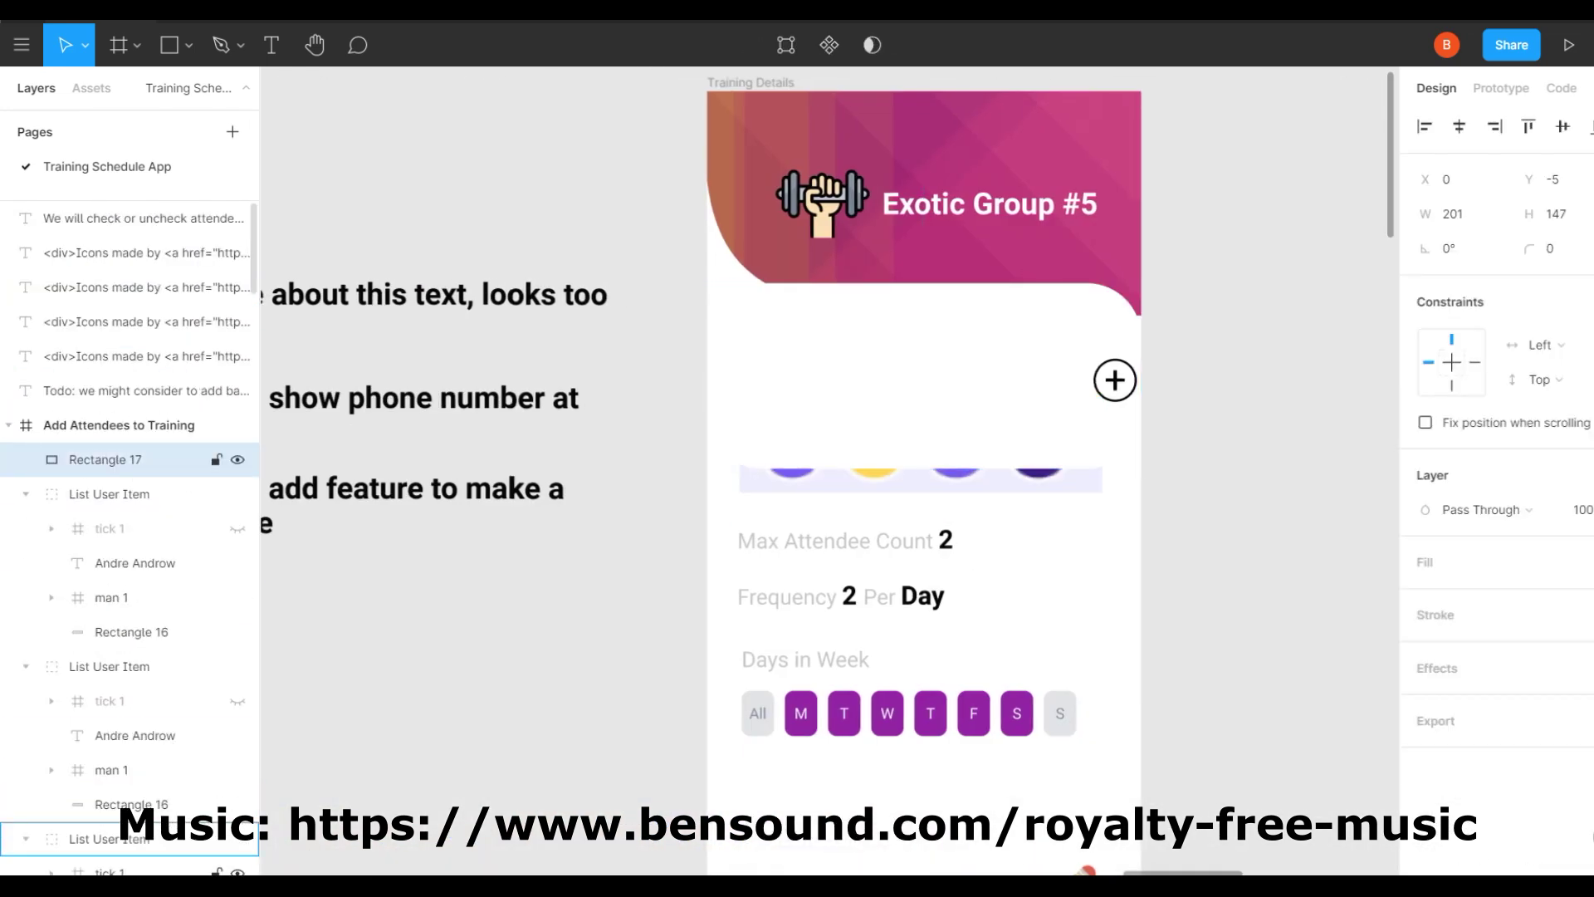
left_click(155, 740)
left_click(147, 774)
scroll(140, 780, "down", 2)
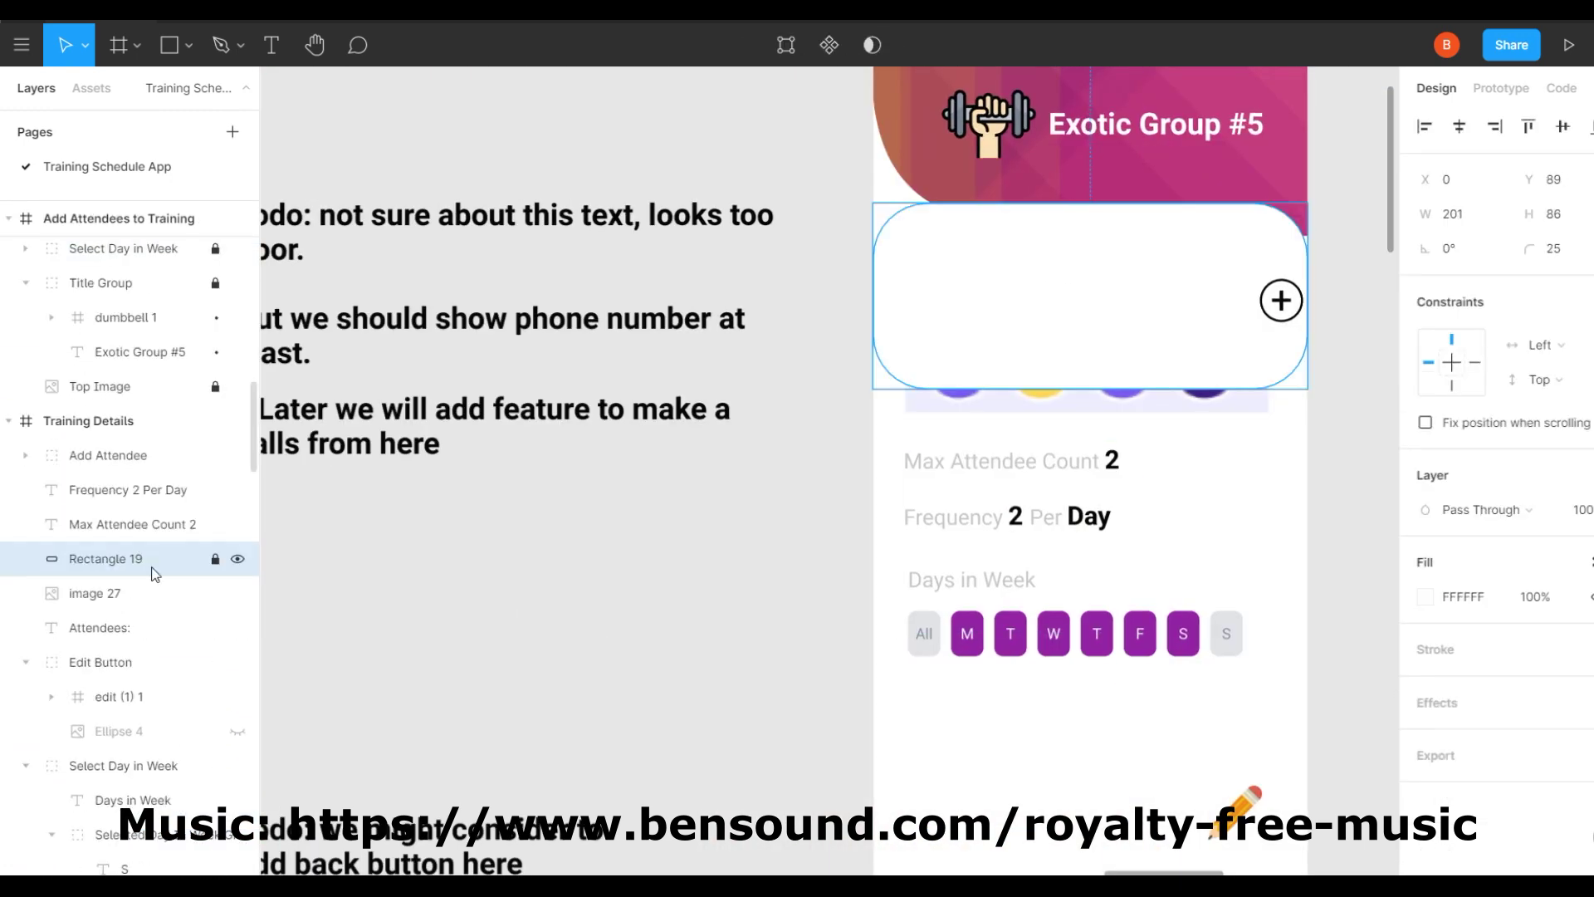
scroll(158, 697, "down", 5)
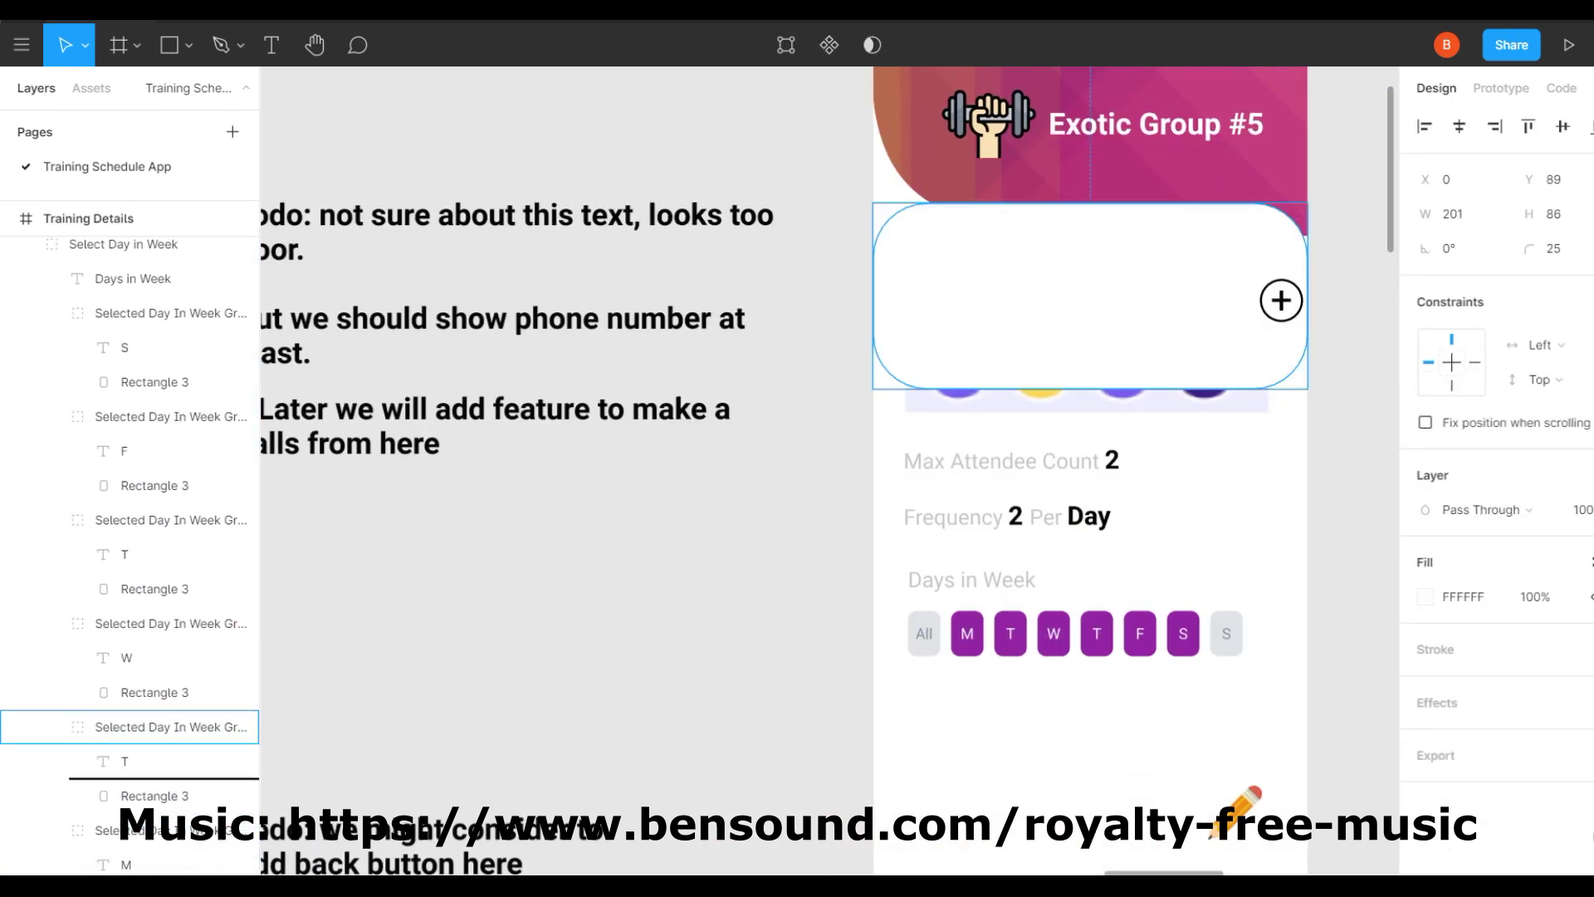
key("Delete")
scroll(579, 691, "right", 3)
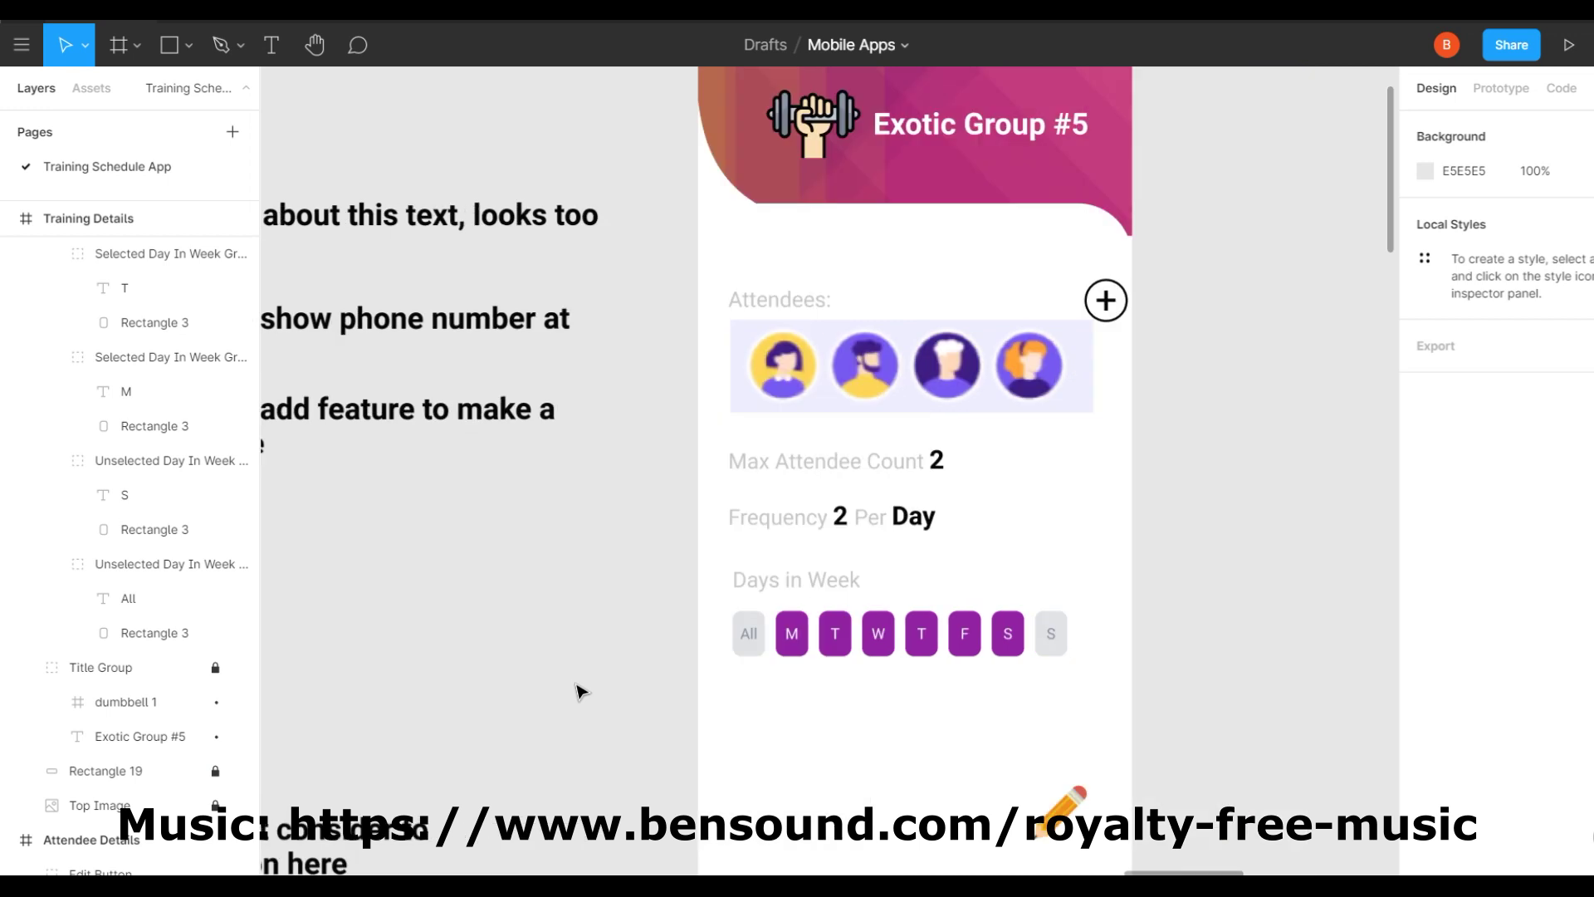
scroll(579, 692, "up", 3)
Try reshaping the Top Image header's left curve, then undo the change.
left_click(1014, 452)
left_click(689, 306)
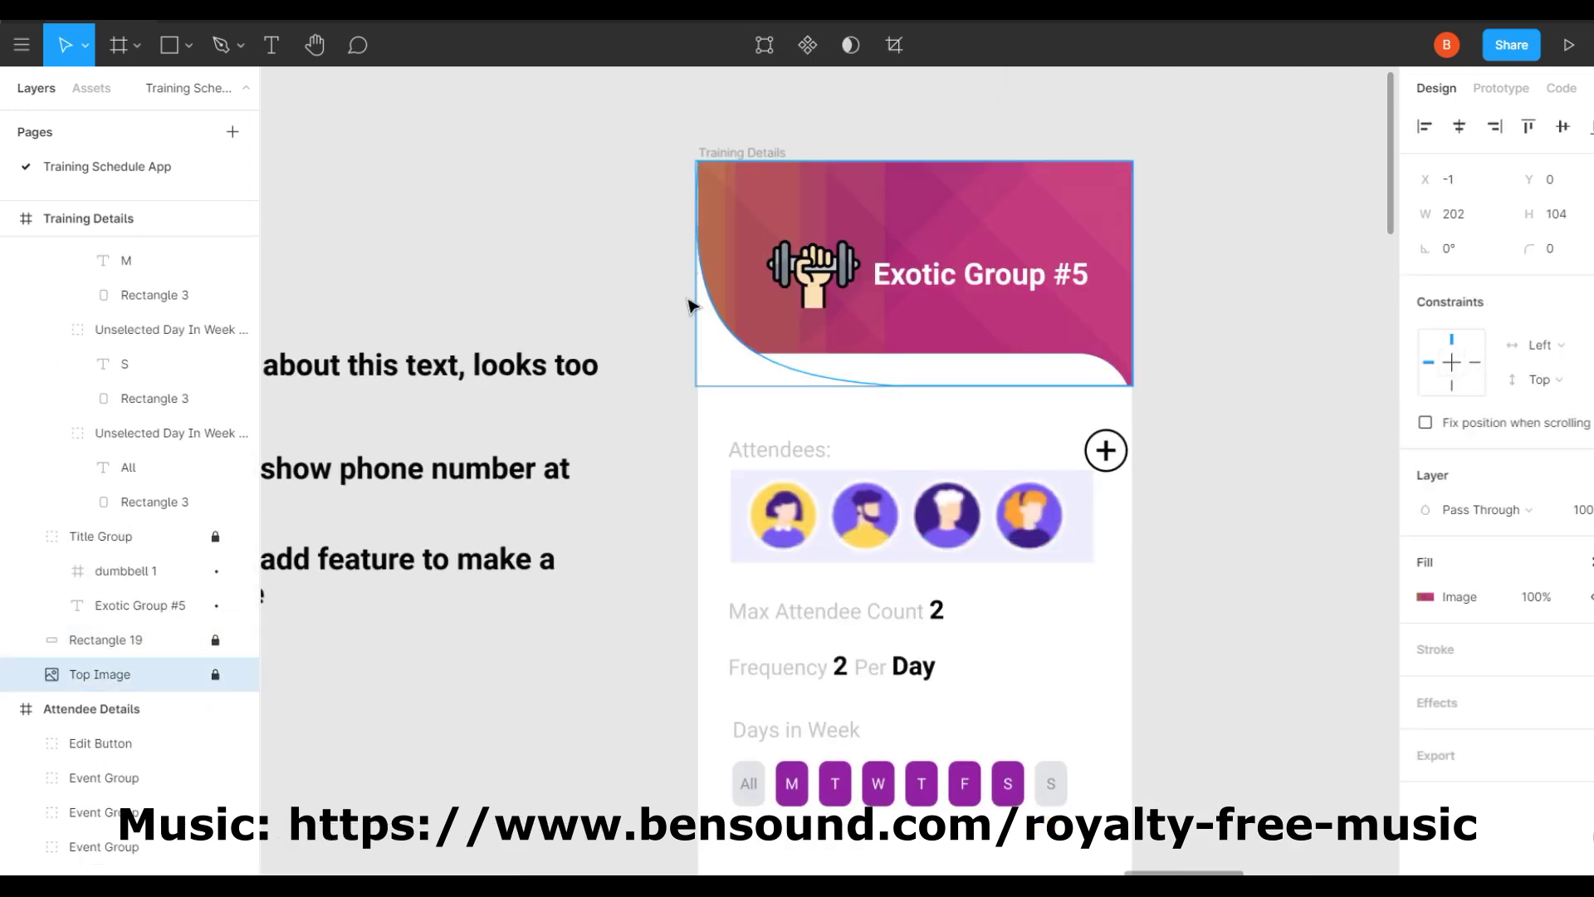
double_click(755, 299)
left_click_drag(739, 337, 650, 344)
key("ctrl+z")
left_click(1299, 470)
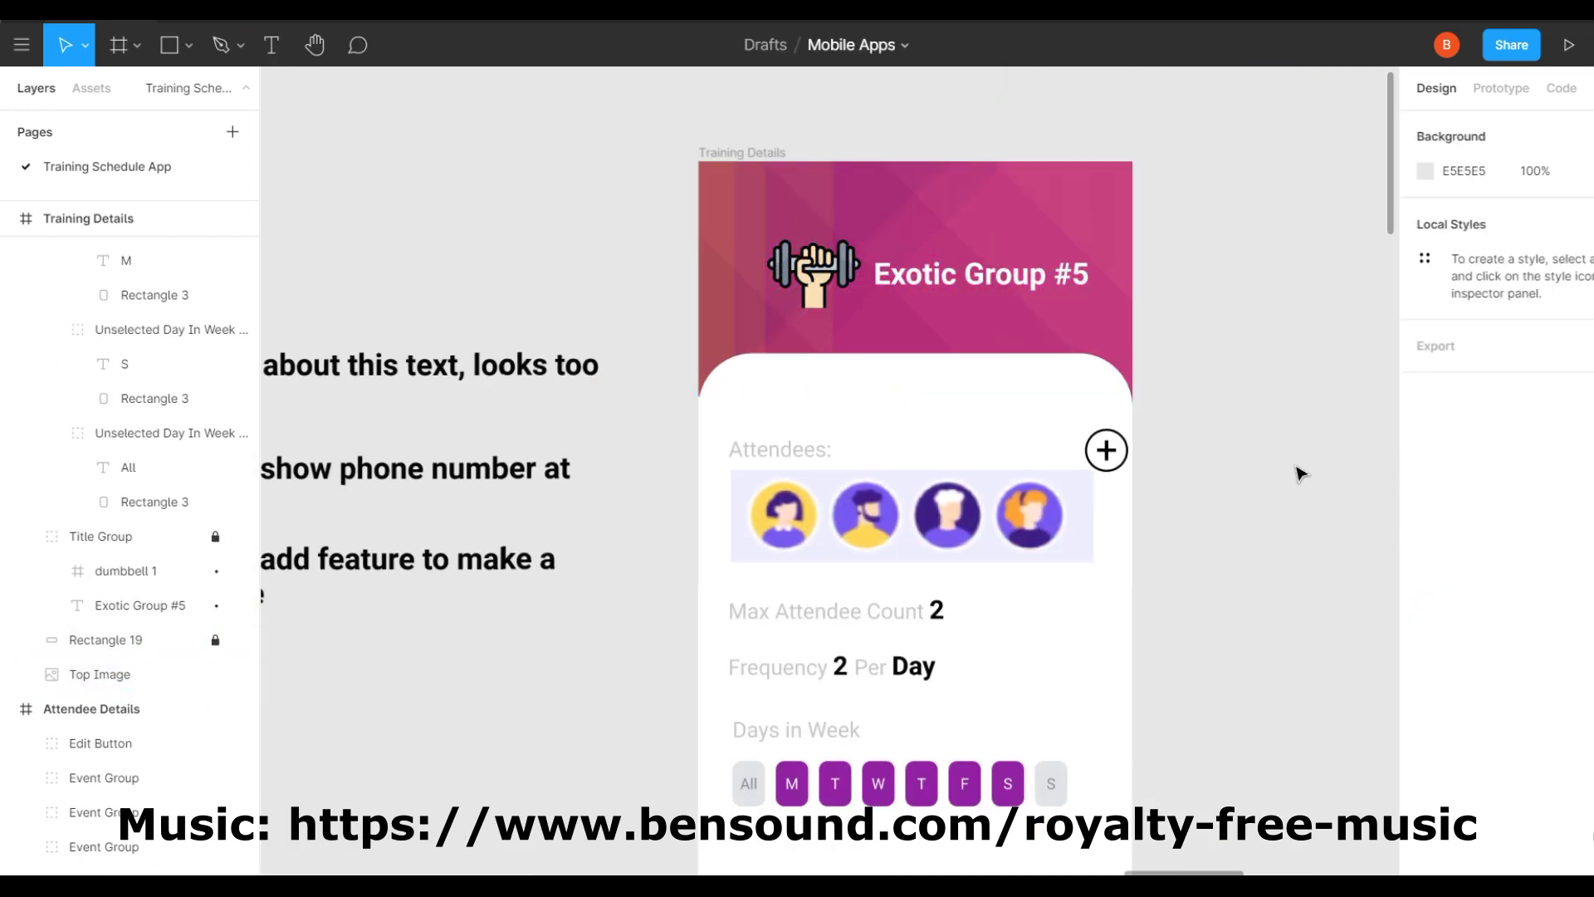
left_click(1107, 451)
scroll(830, 498, "left", 5)
scroll(1283, 519, "right", 5)
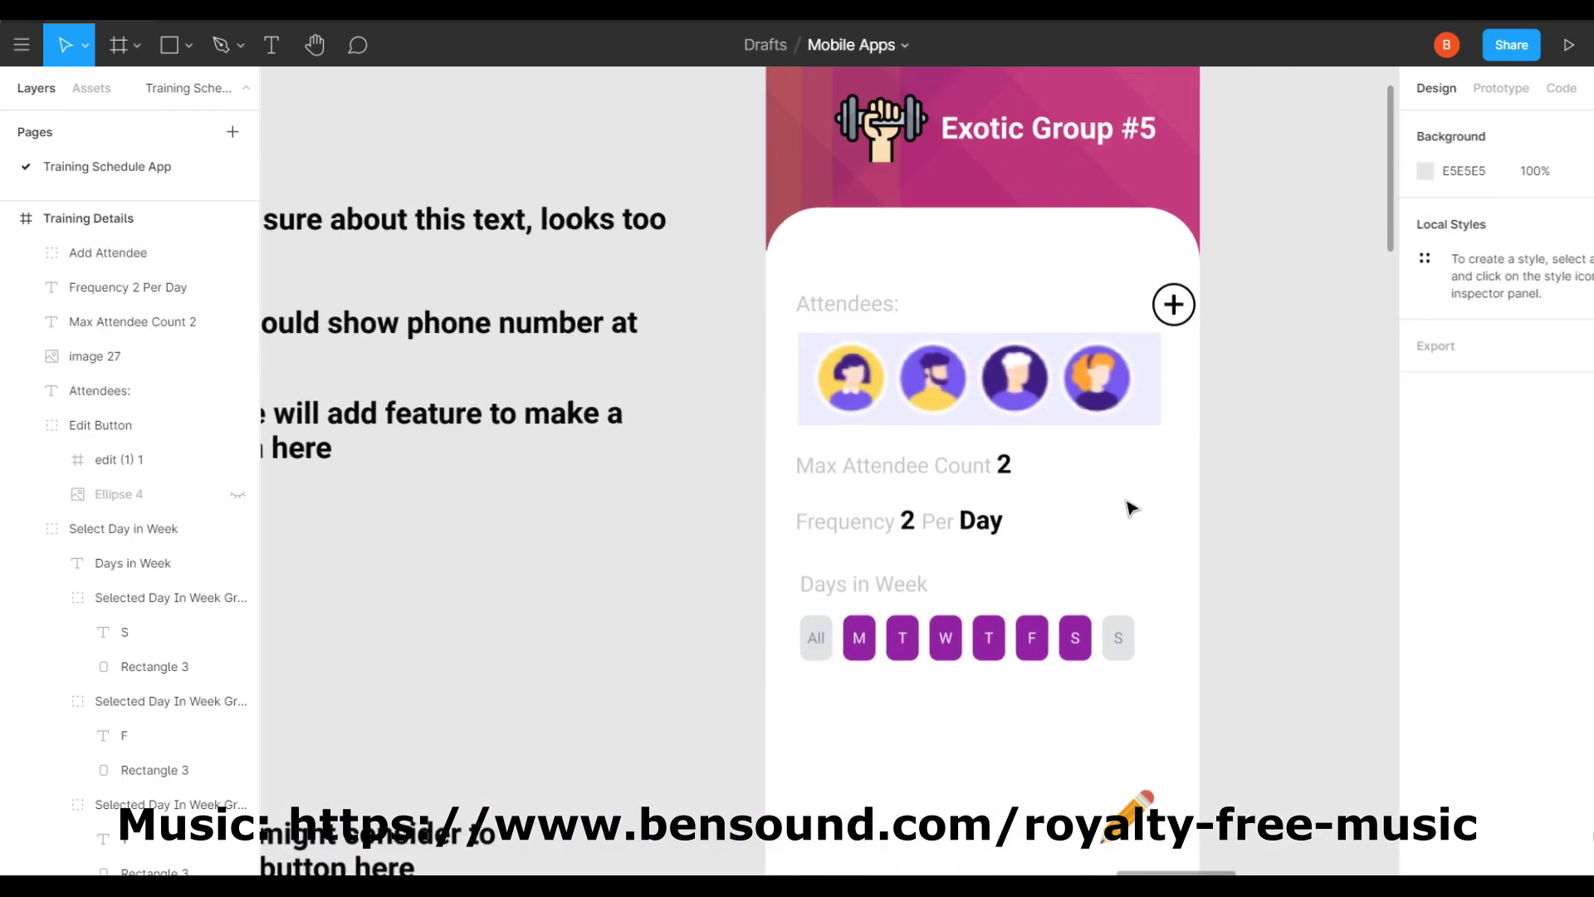
scroll(1079, 523, "left", 10)
Copy the green background of the Create Training button in Settings.
left_click(965, 548)
right_click(141, 619)
key("Escape")
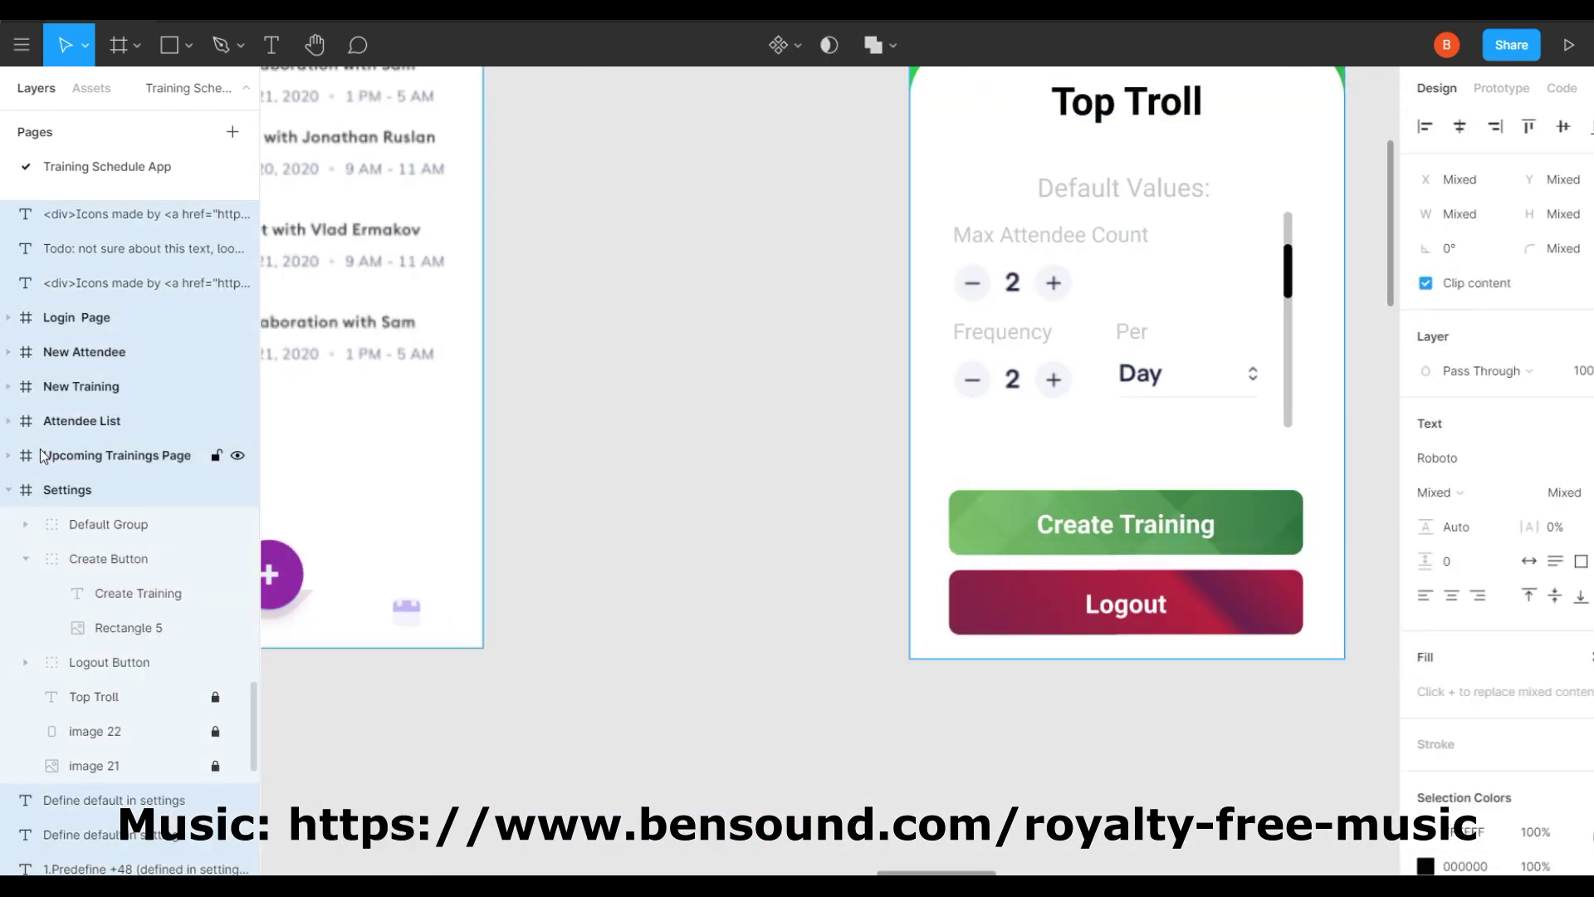
Paste the green background behind the Attendee Details edit pencil, replacing the old circle.
left_click(129, 628)
scroll(830, 498, "right", 6)
left_click(955, 605)
scroll(740, 640, "right", 5)
scroll(828, 673, "left", 4)
scroll(828, 673, "up", 2)
scroll(828, 672, "right", 7)
key("ctrl+v")
left_click_drag(901, 722, 635, 614)
key("Delete")
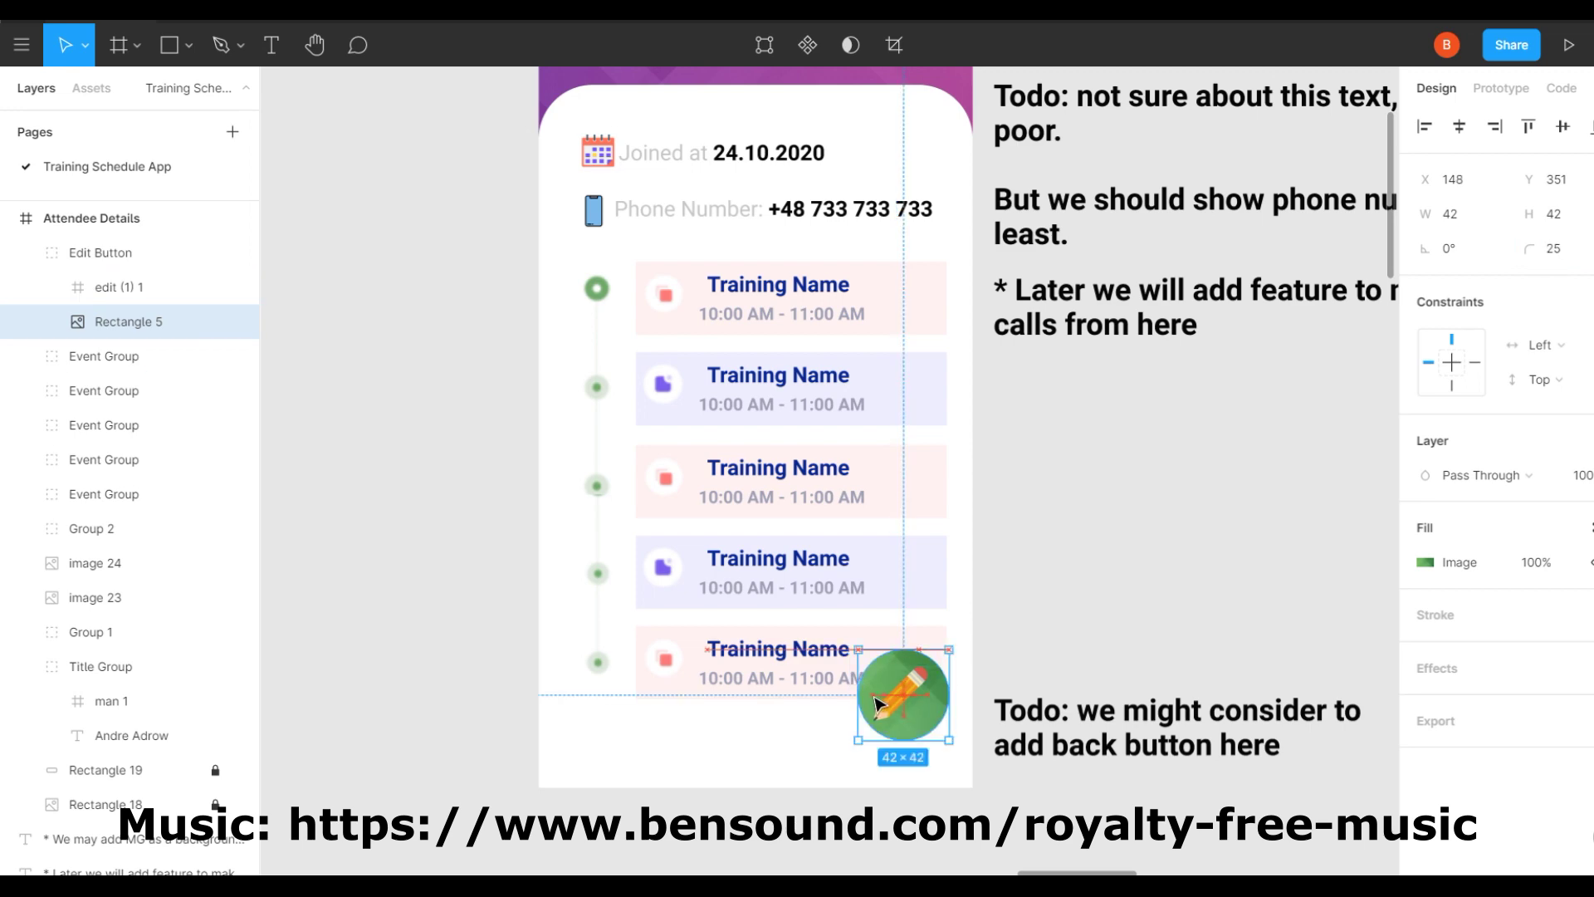
Place the green circle background behind the Training Details edit pencil.
scroll(880, 704, "up", 3)
key("Escape")
left_click(1032, 662)
key("Escape")
scroll(1203, 520, "down", 3)
scroll(1094, 671, "right", 10)
left_click(1095, 671)
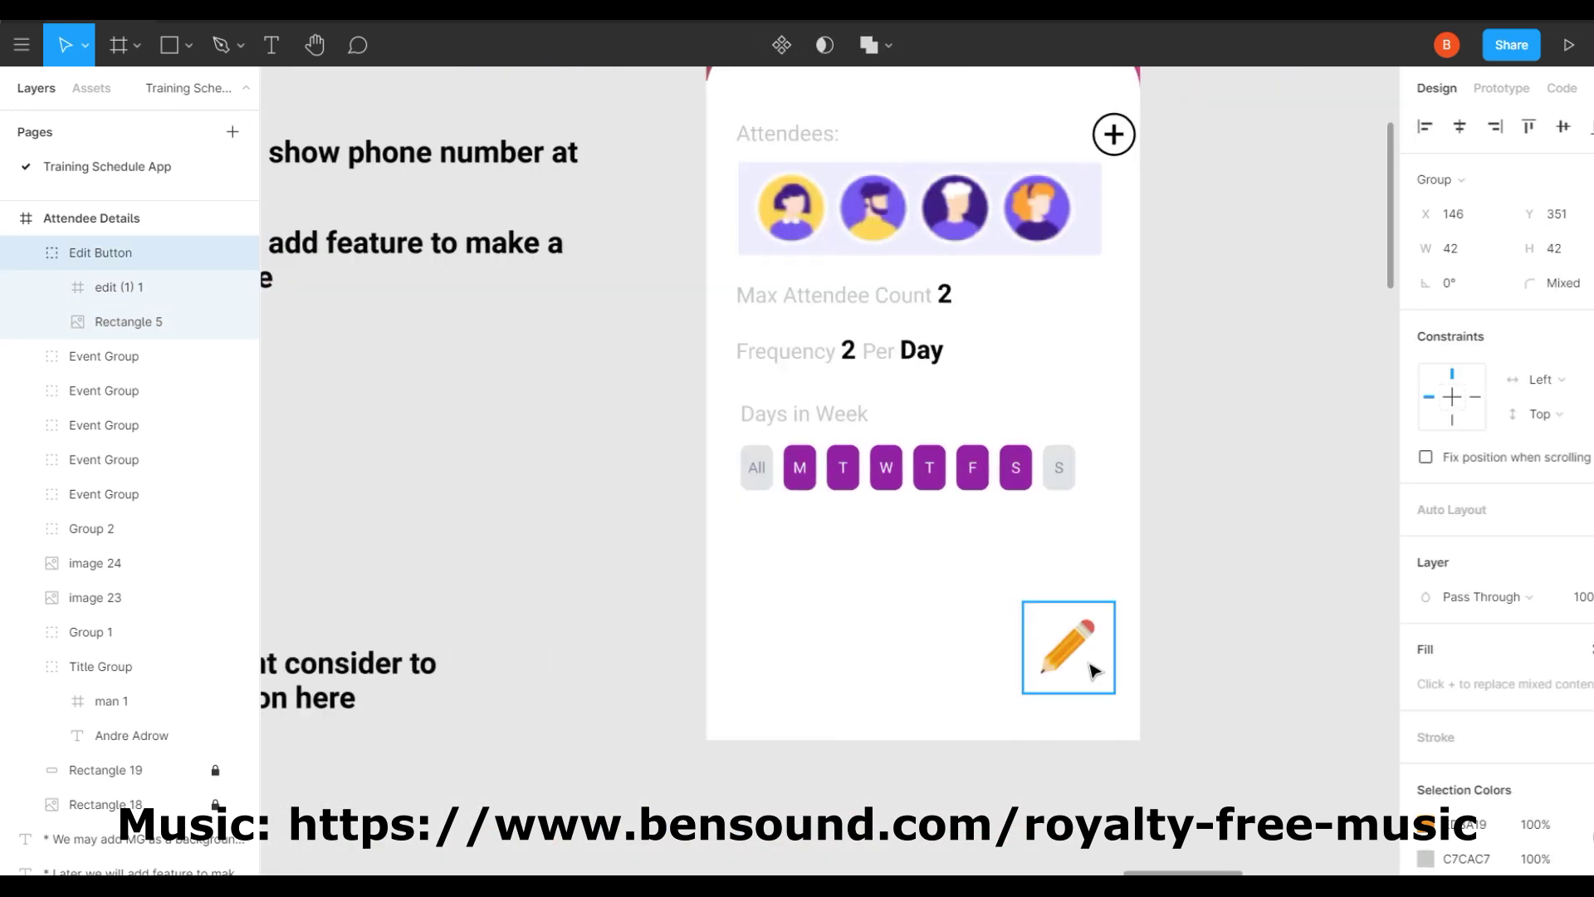
key("ctrl+v")
key("Escape")
Paste a duplicate of the Training Details screen beside the original.
scroll(1325, 655, "left", 6)
scroll(1324, 658, "up", 2)
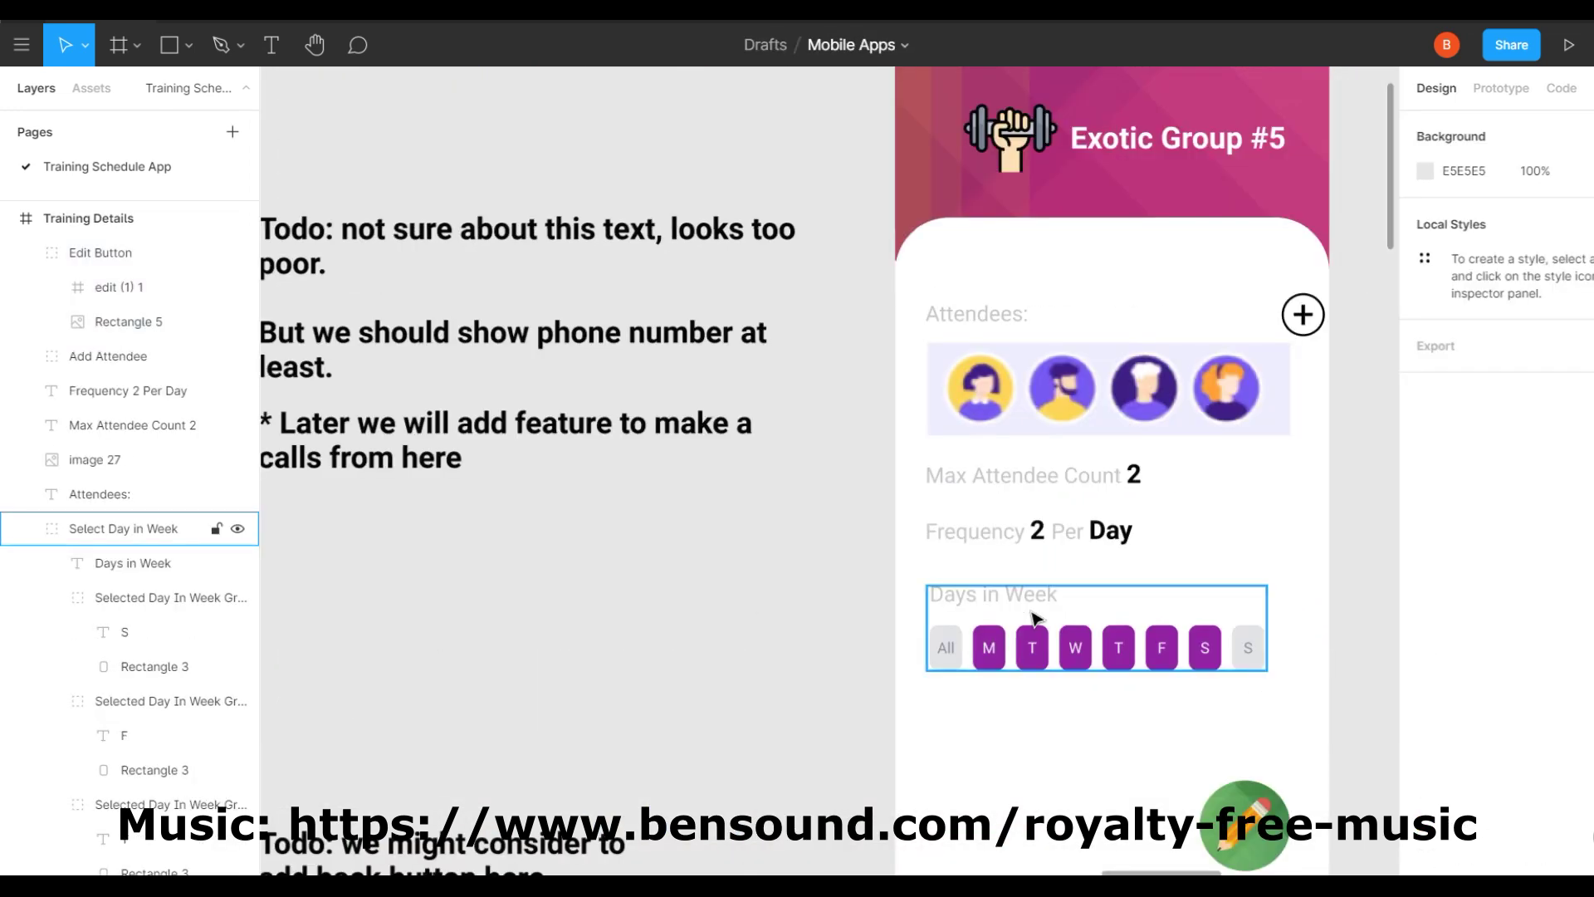
scroll(1036, 618, "down", 5)
scroll(1038, 620, "right", 6)
key("ctrl+v")
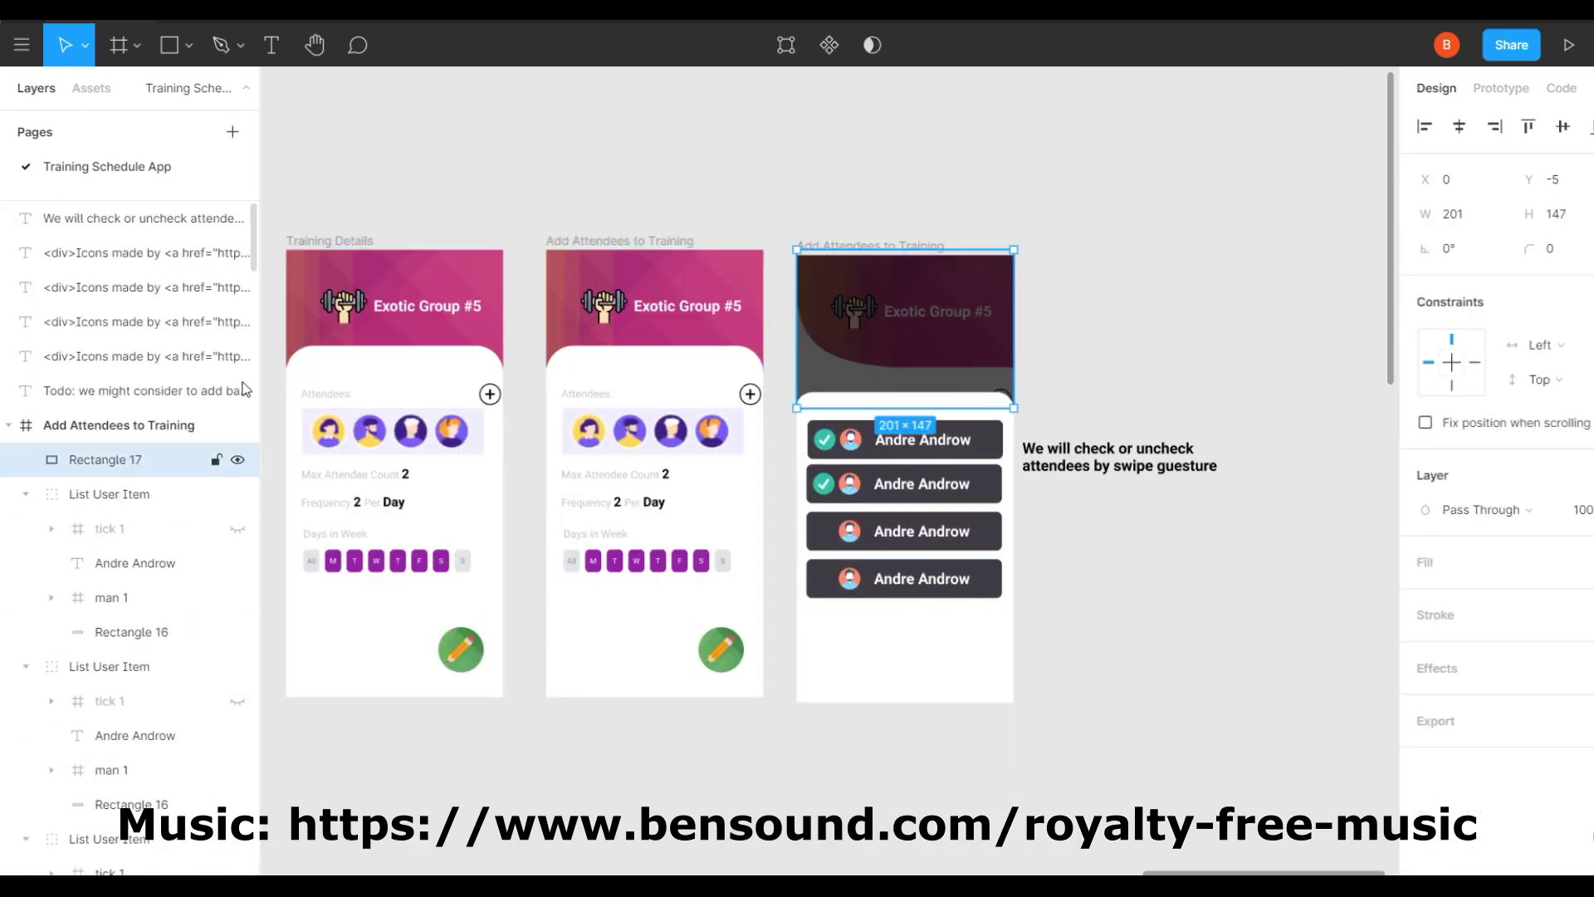
Paste the layers and move Top Image below Rectangle 16 in the layer order.
key("ctrl+v")
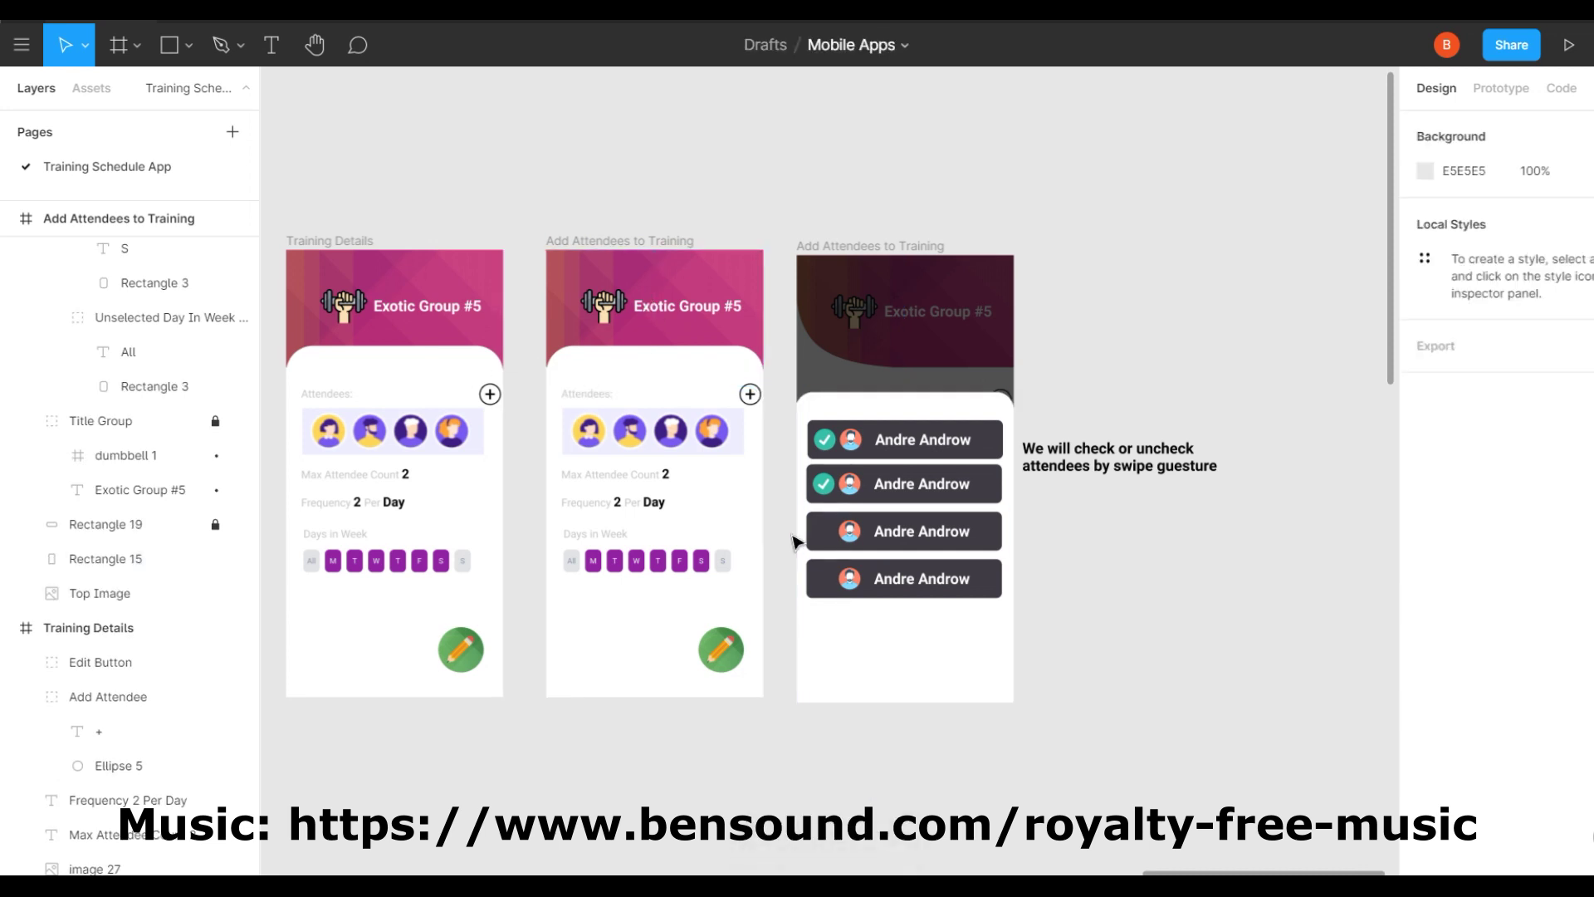
left_click(99, 655, "shift")
scroll(122, 318, "up", 2)
scroll(122, 318, "up", 10)
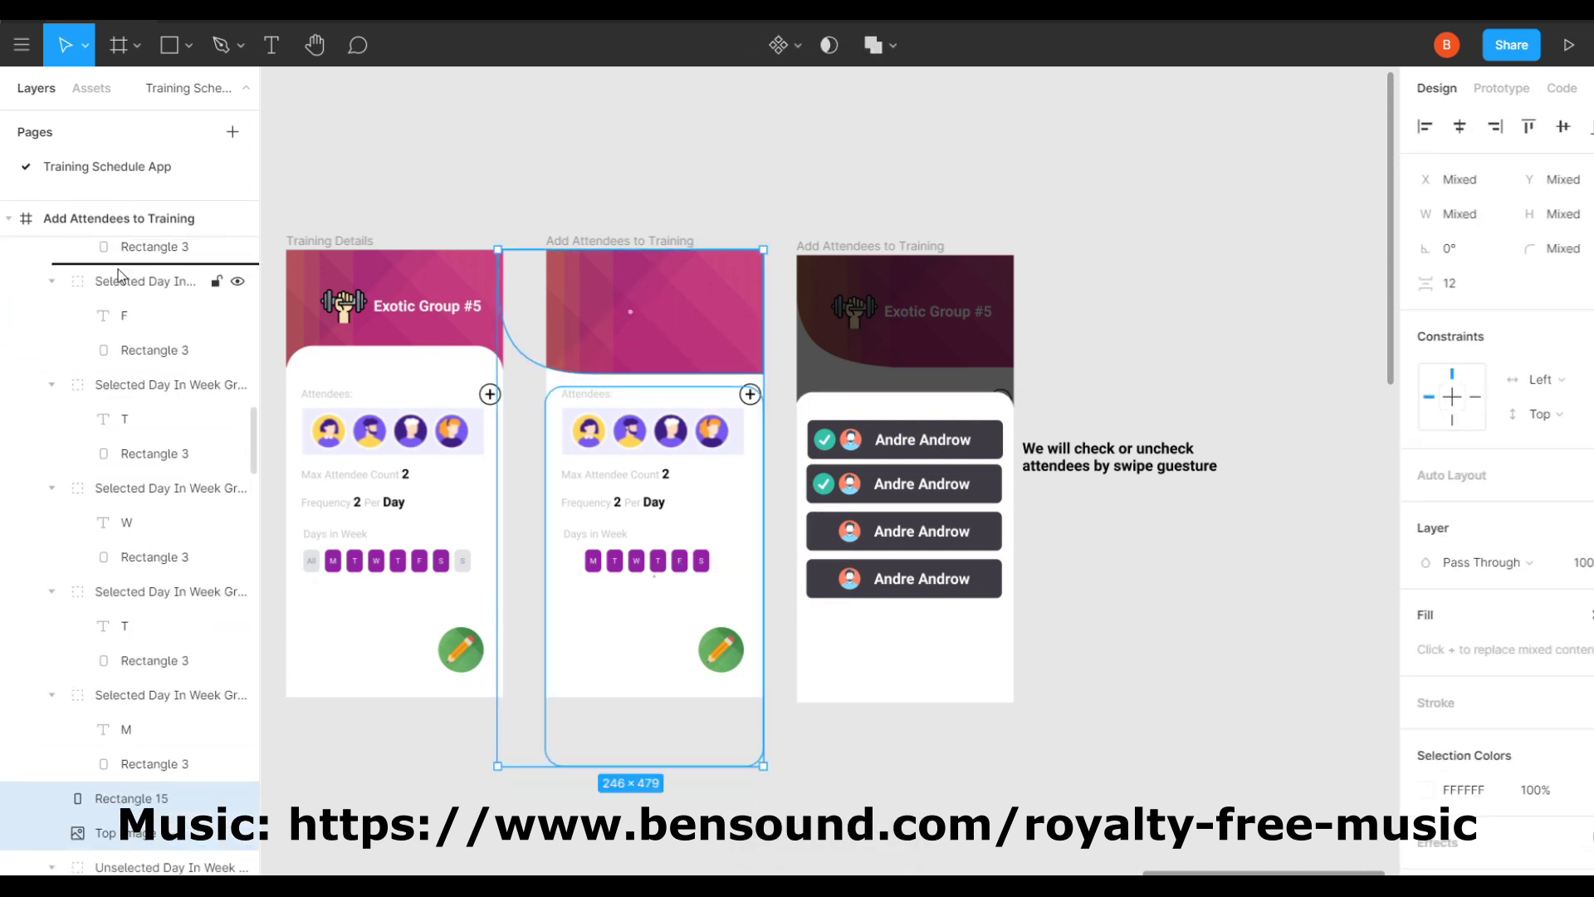
left_click(133, 461)
left_click_drag(153, 461, 150, 764)
left_click_drag(137, 656, 174, 698)
Select the attendee overlay layers through Rectangle 14 and group them into Group 3.
left_click(821, 707)
left_click(1160, 662)
left_click(759, 399)
left_click(722, 645)
left_click(887, 432)
left_click(142, 326)
left_click(53, 534)
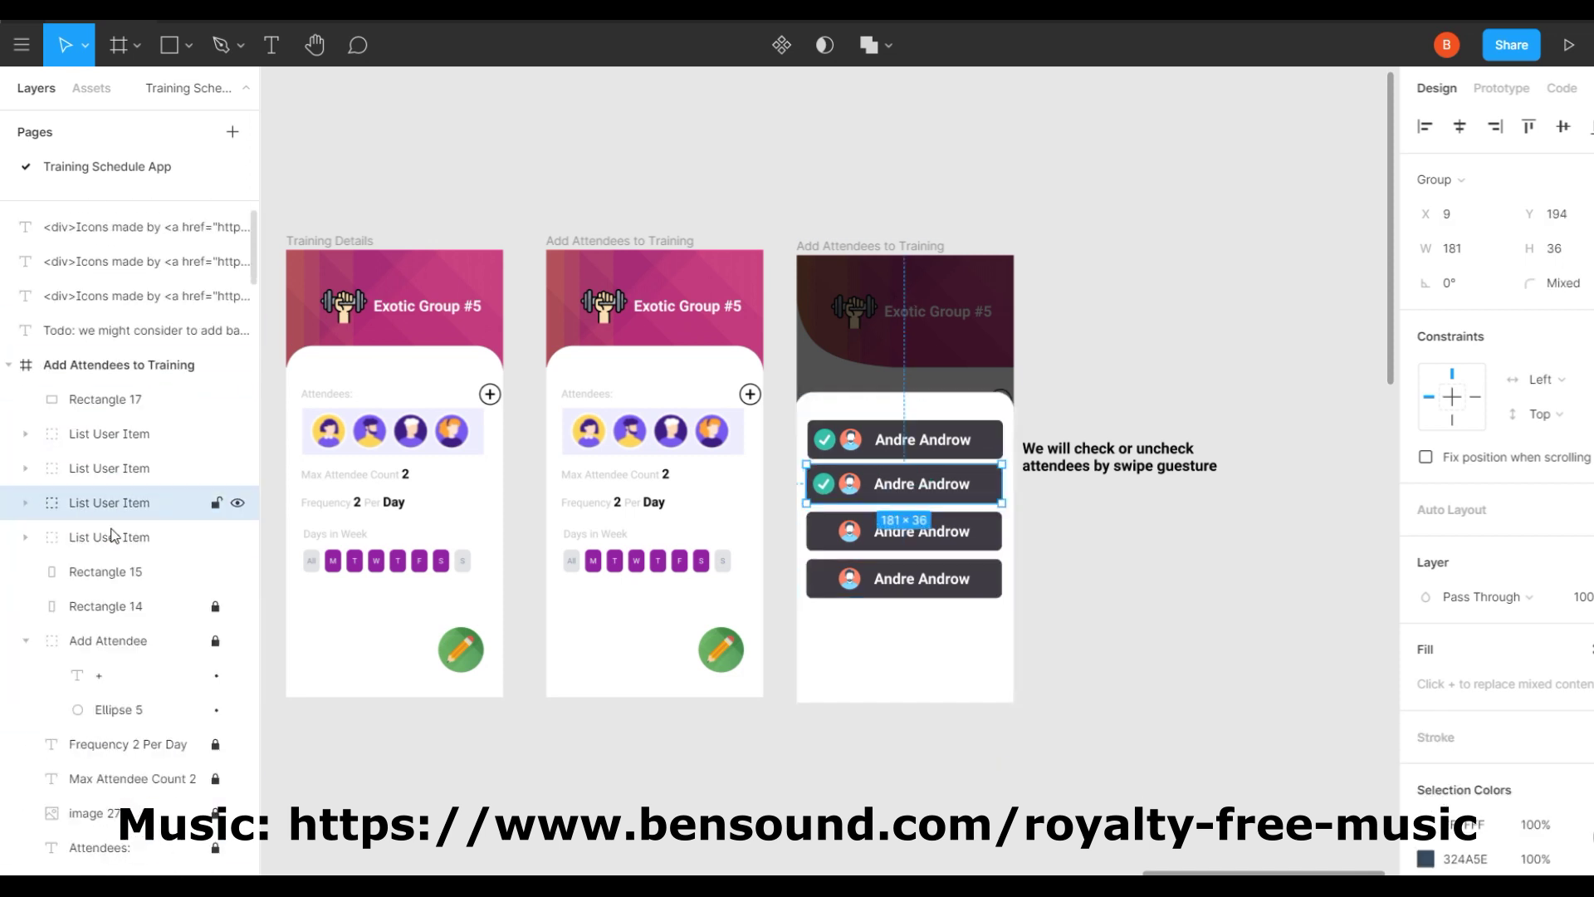
left_click(124, 606)
left_click(124, 399, "shift")
key("ctrl+g")
double_click(176, 407)
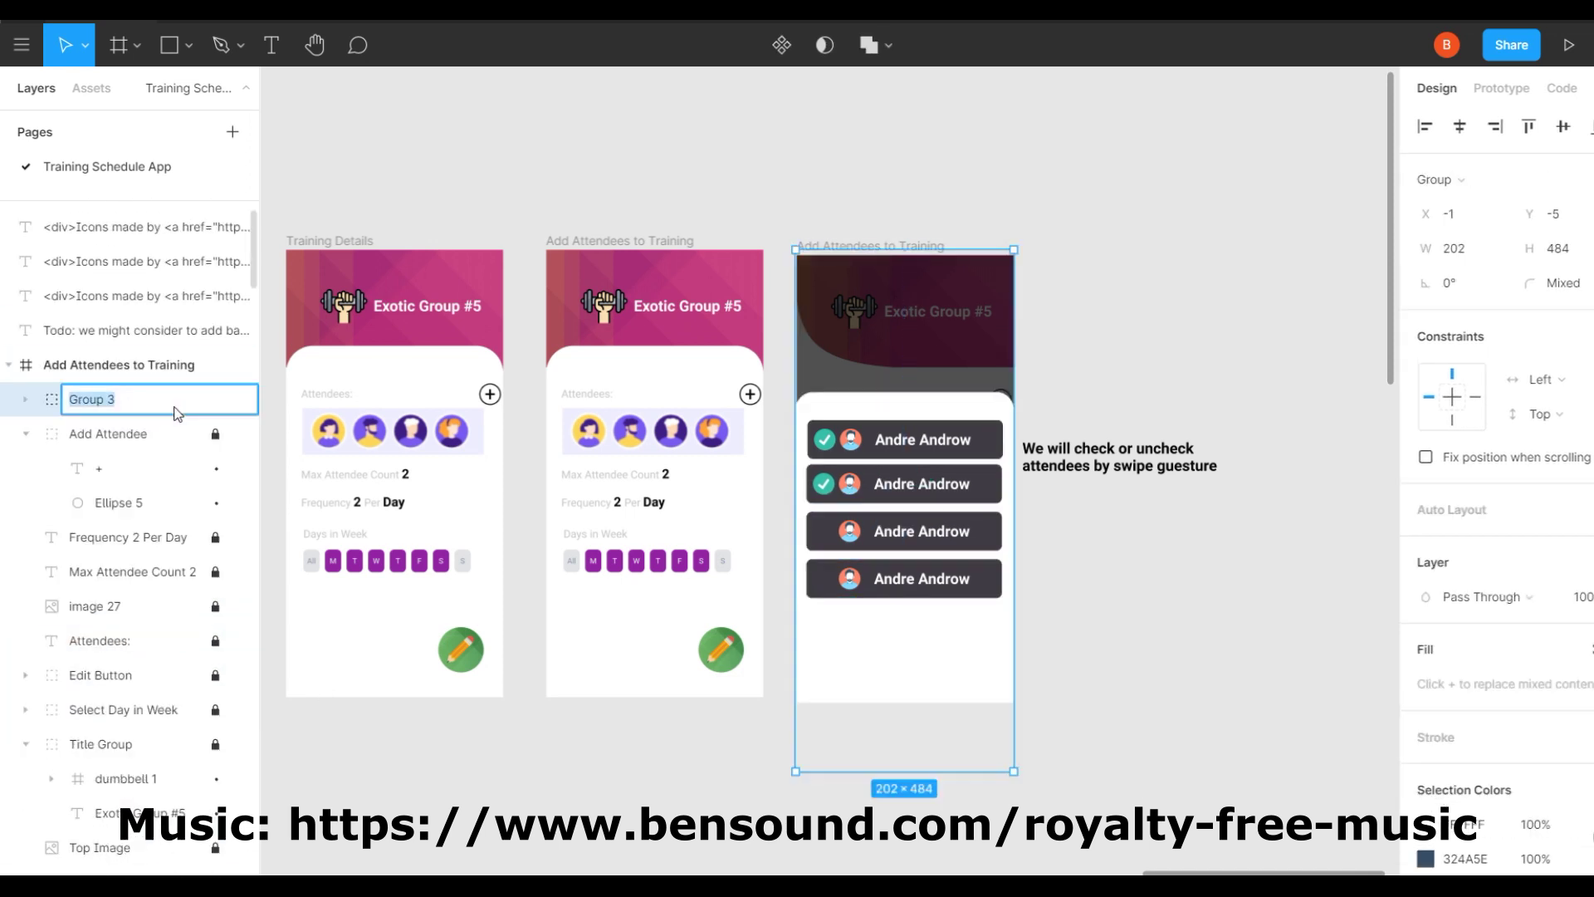
Link the Training Details plus button to the Add Attendees to Training screen.
left_click(884, 247)
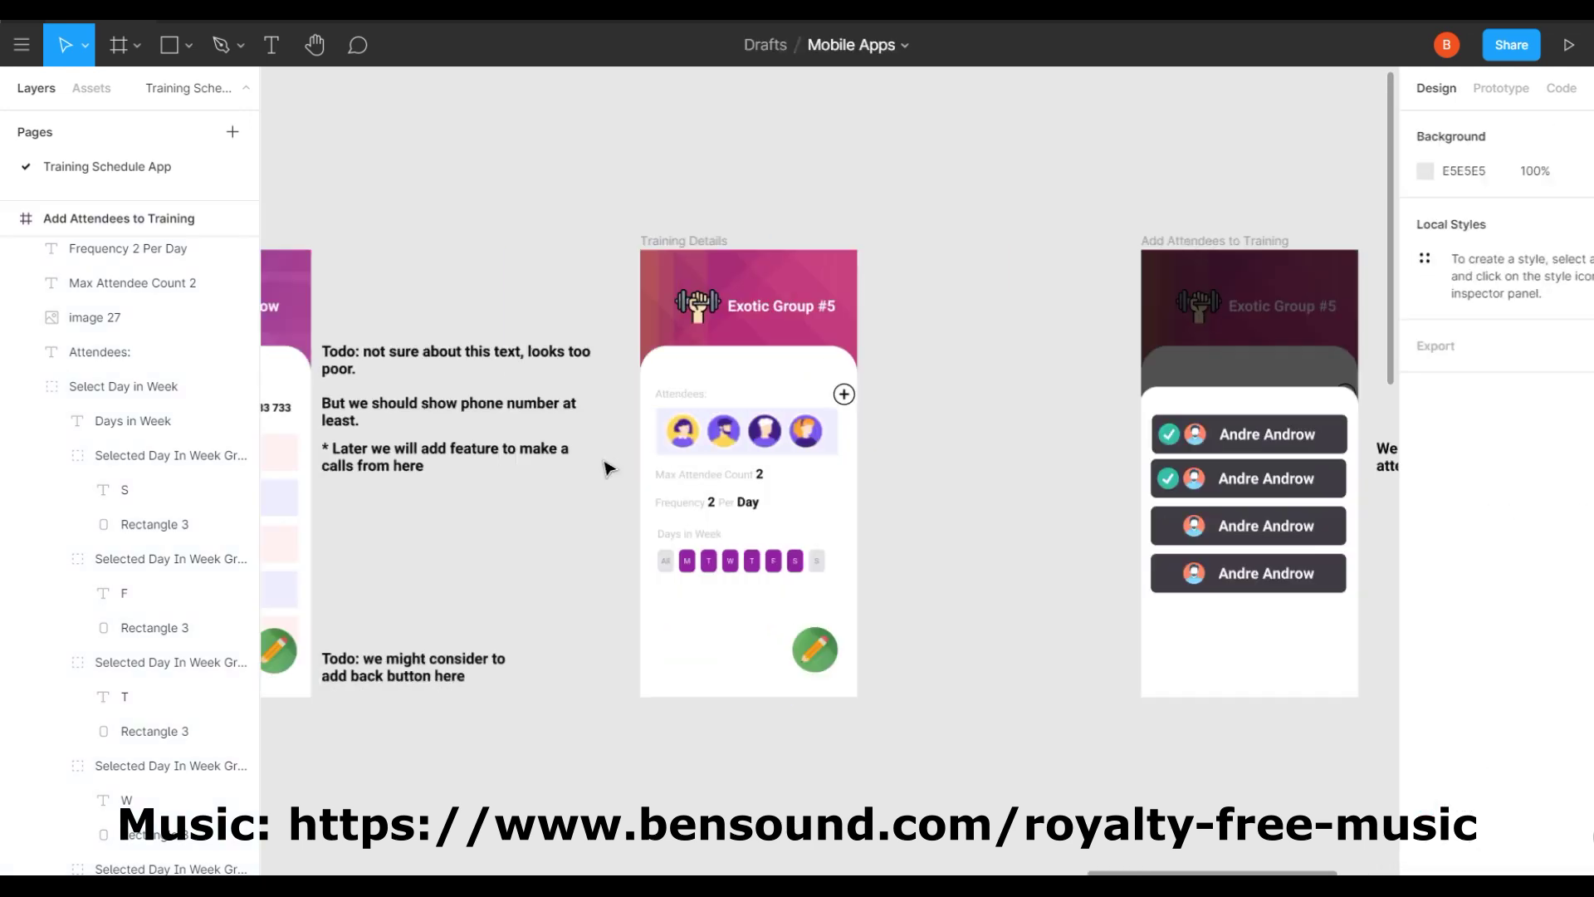
left_click(1502, 88)
left_click_drag(645, 395, 1050, 465)
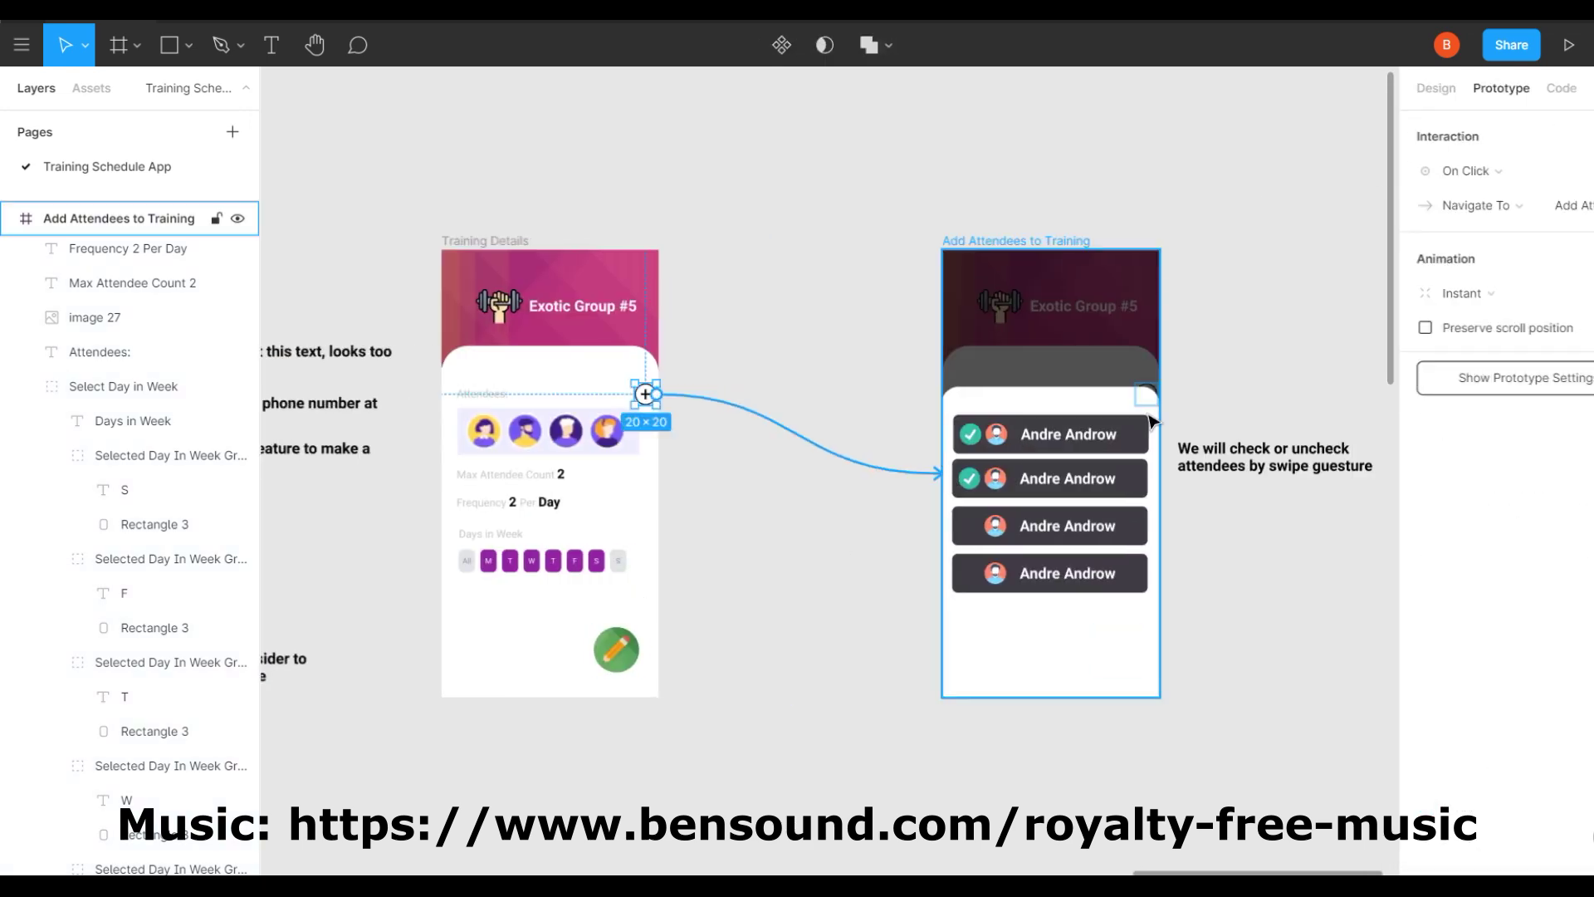
left_click(1050, 315)
left_click(801, 569)
scroll(916, 513, "left", 10)
scroll(916, 513, "right", 8)
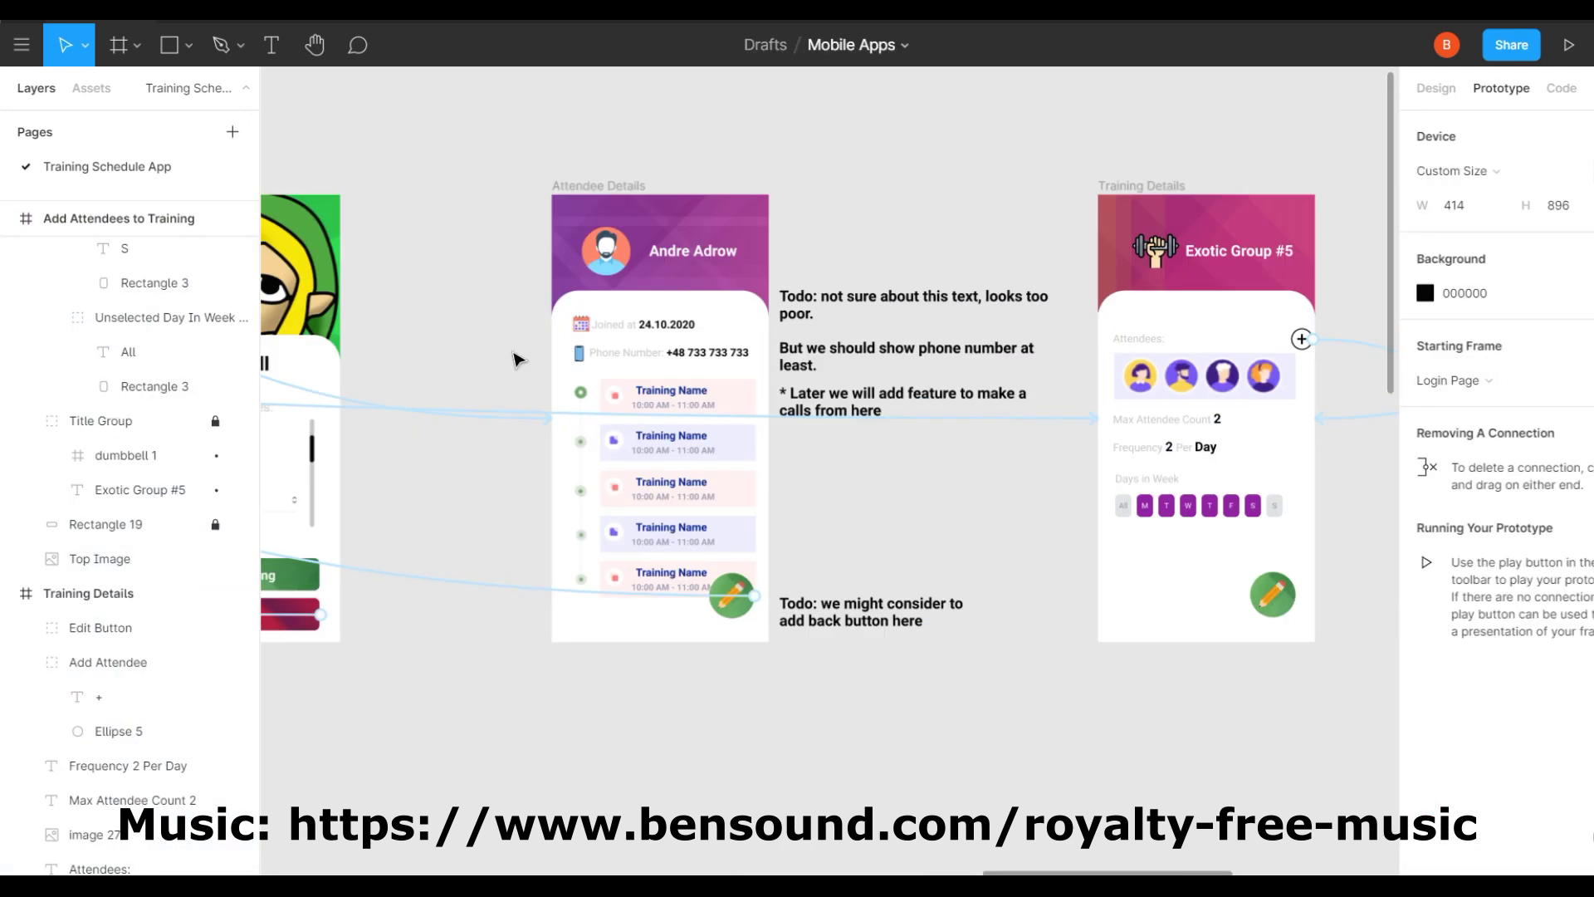
Preview the prototype up to the Exotic Group #5 screen, then exit the presentation.
key("ctrl+alt+Return")
key("Right")
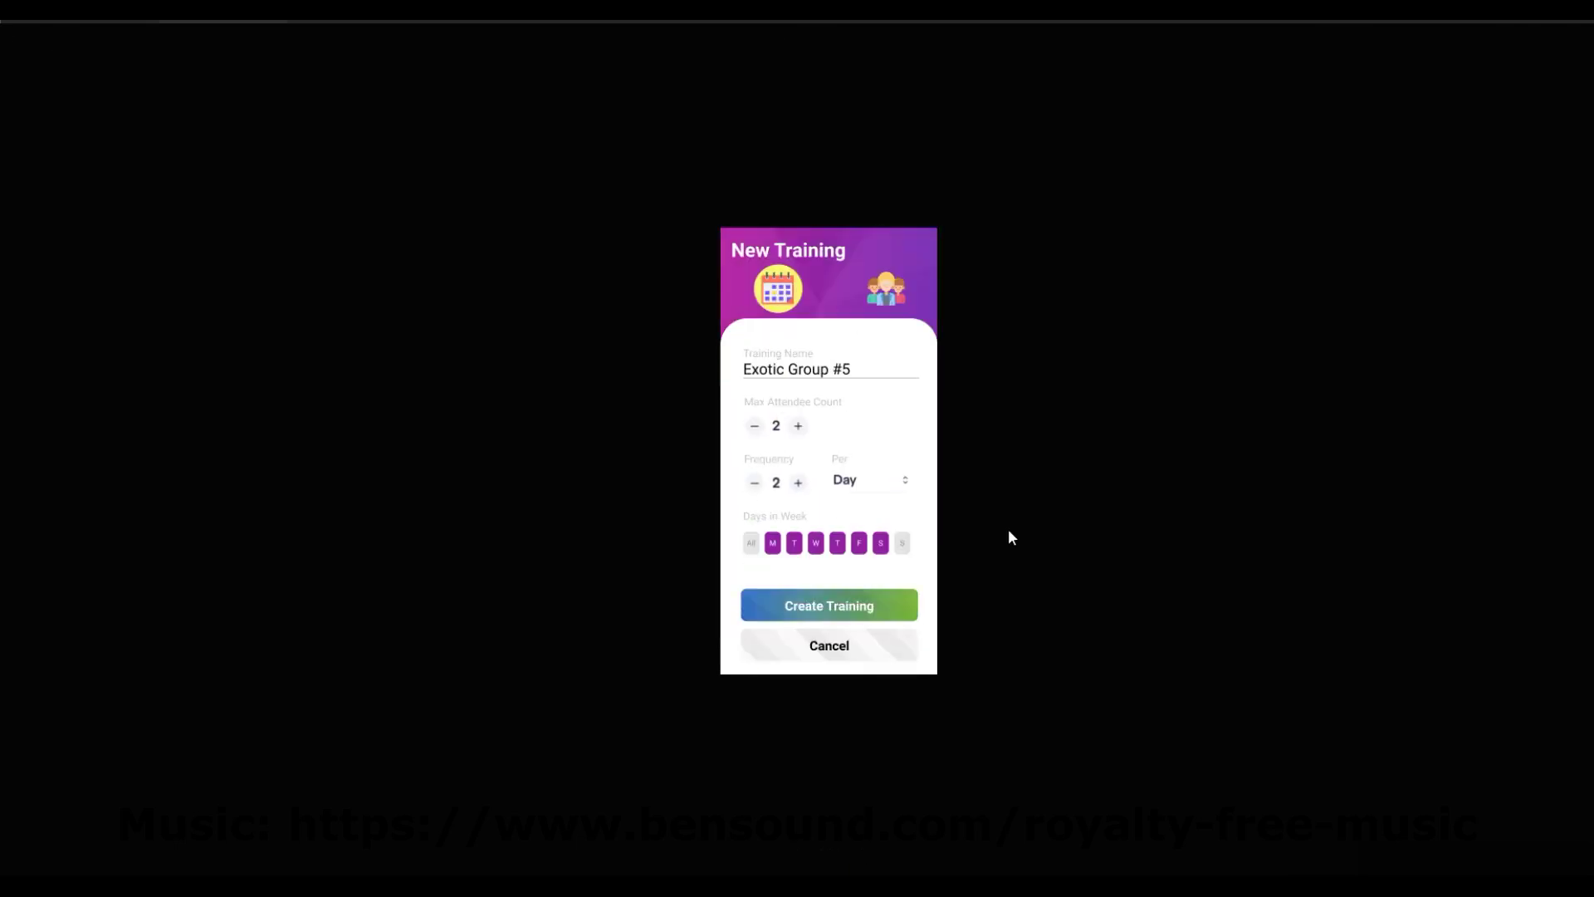
key("Right")
key("Escape")
Inspect the New Attendee and Settings screens, checking Rectangle 1 and the Default Group.
scroll(1139, 373, "left", 5)
scroll(1014, 623, "right", 5)
scroll(790, 648, "left", 6)
right_click(785, 633)
key("Escape")
key("alt+8")
left_click(125, 524)
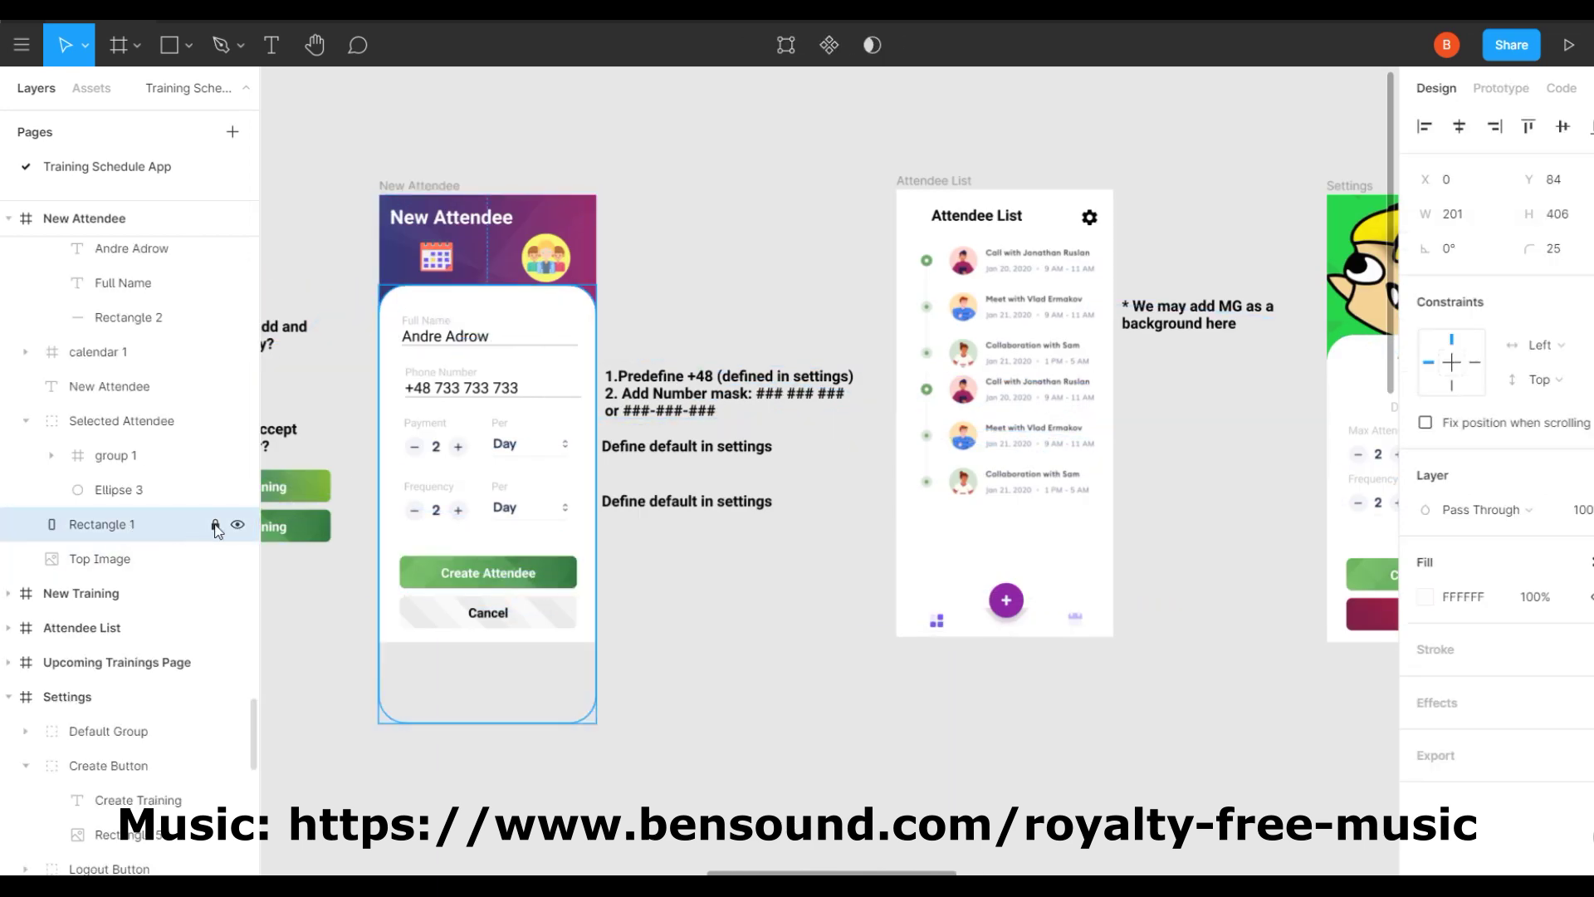
scroll(823, 415, "right", 3)
left_click(1124, 456)
scroll(1125, 456, "right", 5)
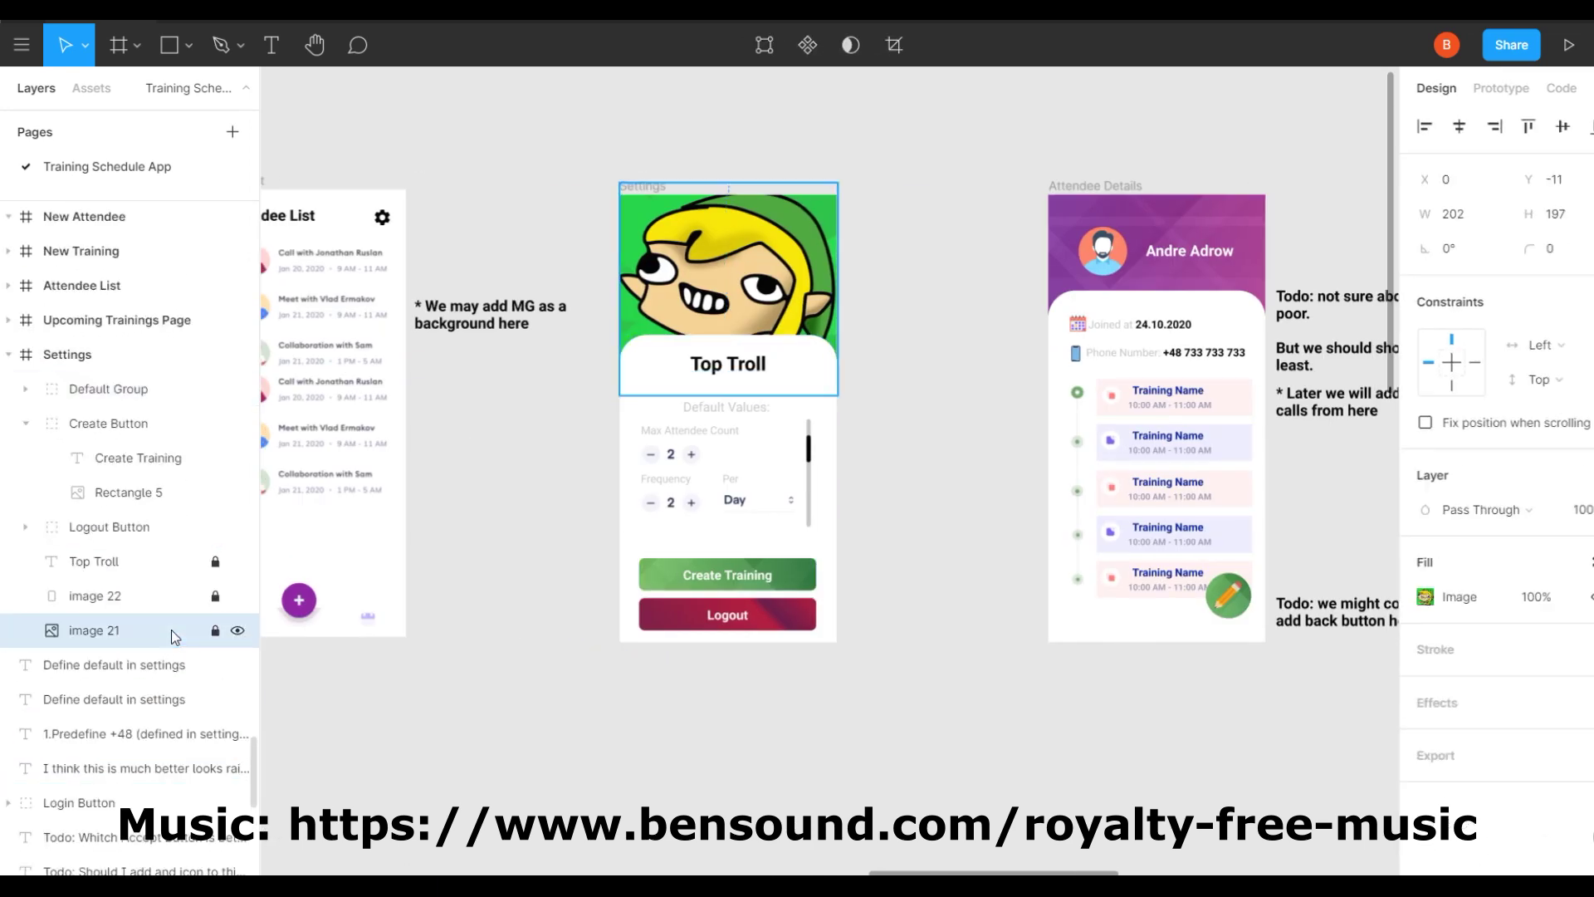
scroll(830, 416, "right", 5)
scroll(830, 416, "right", 4)
Check the Training Details header and Frequency text, then show all screens and present.
left_click(1027, 249)
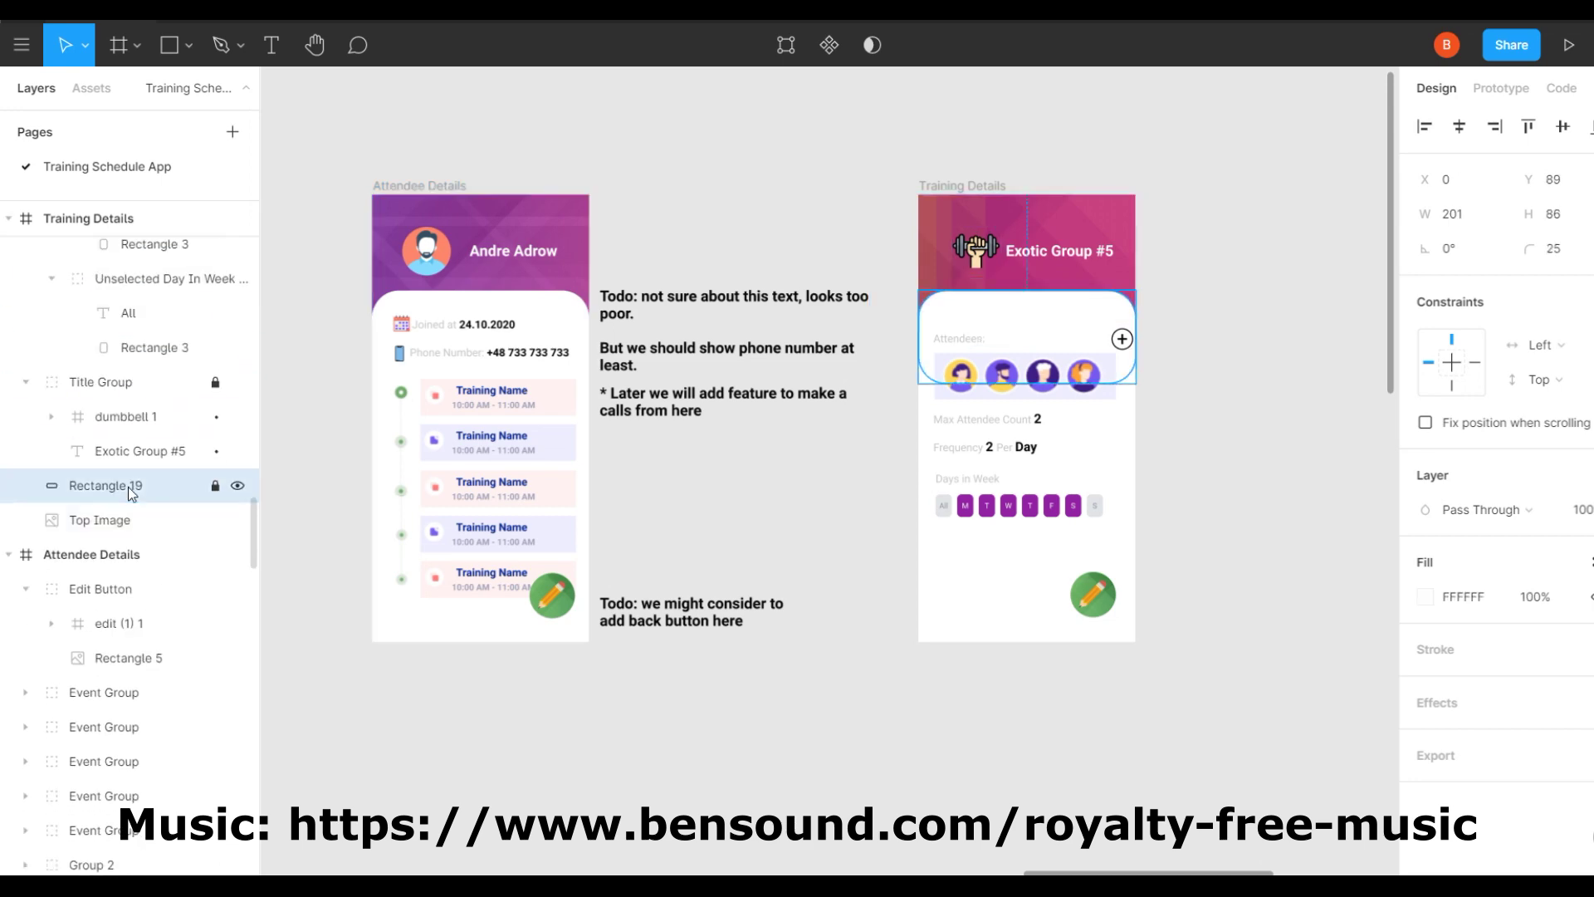
left_click(1174, 420)
scroll(1174, 420, "up", 3)
scroll(976, 502, "left", 1)
left_click(722, 568)
scroll(830, 540, "down", 2)
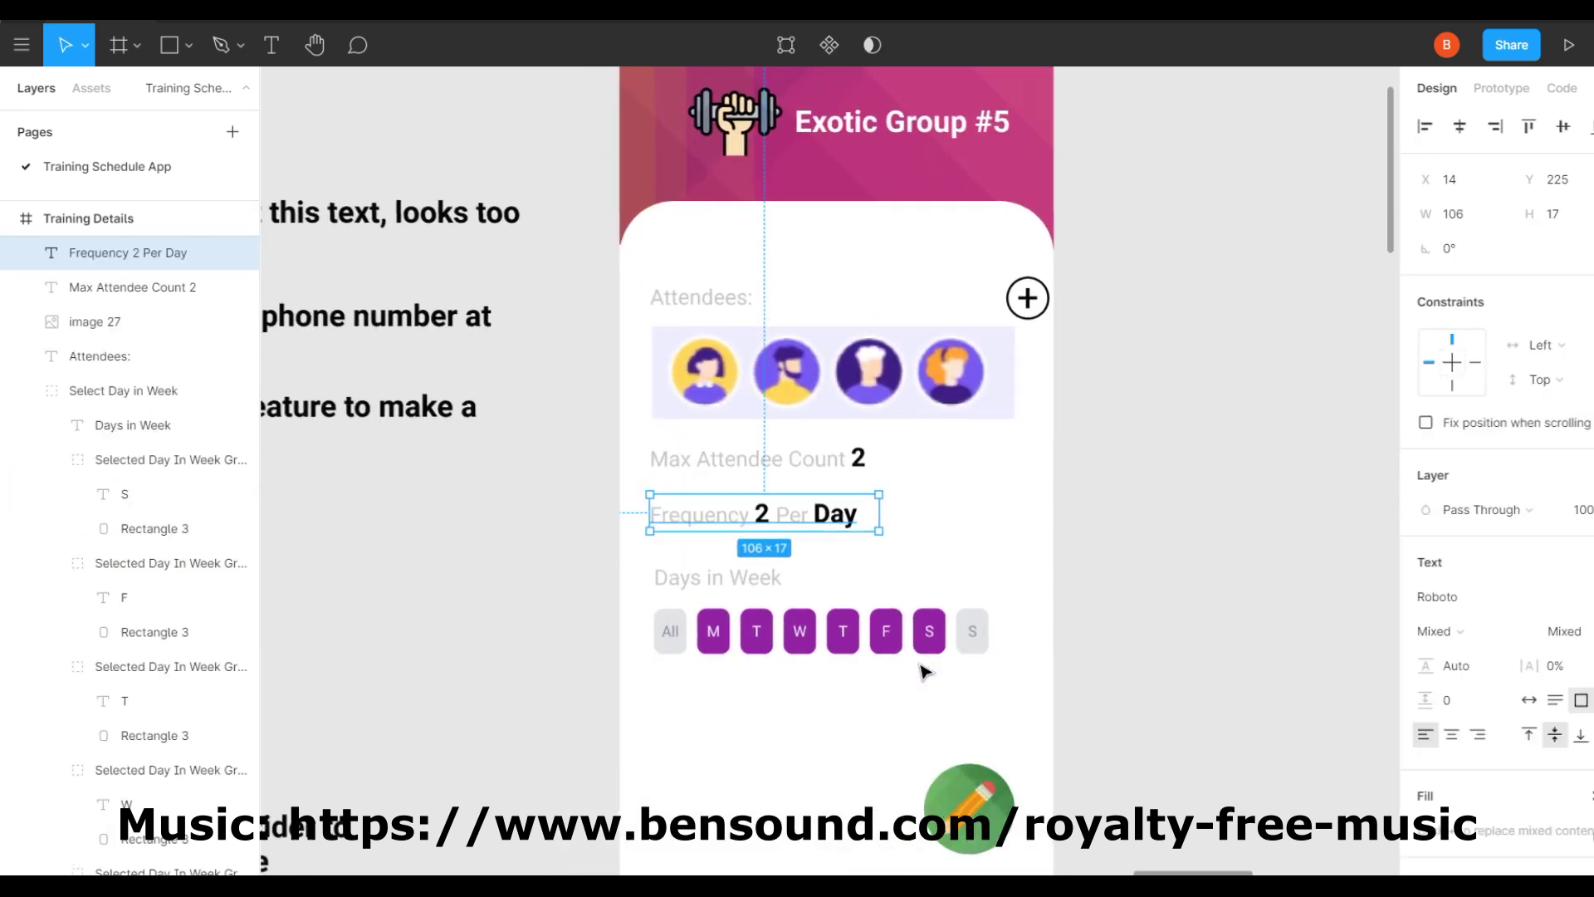
left_click(1199, 602)
key("shift+1")
key("ctrl+alt+Return")
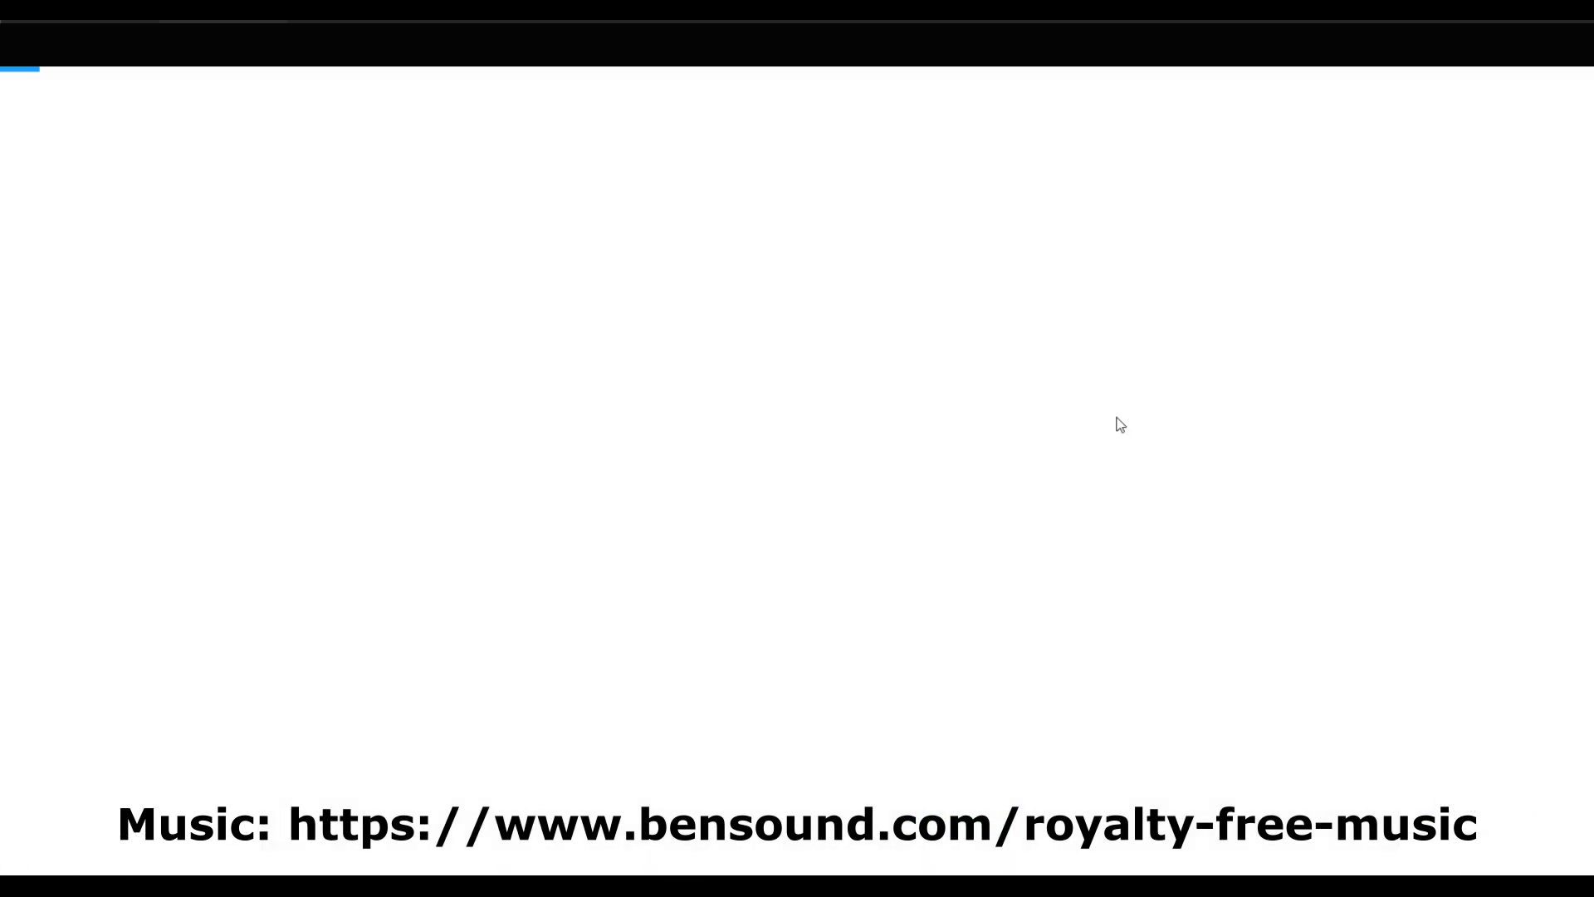
Log in with Facebook, visit Attendee List, then try and cancel the New Training form.
key("z")
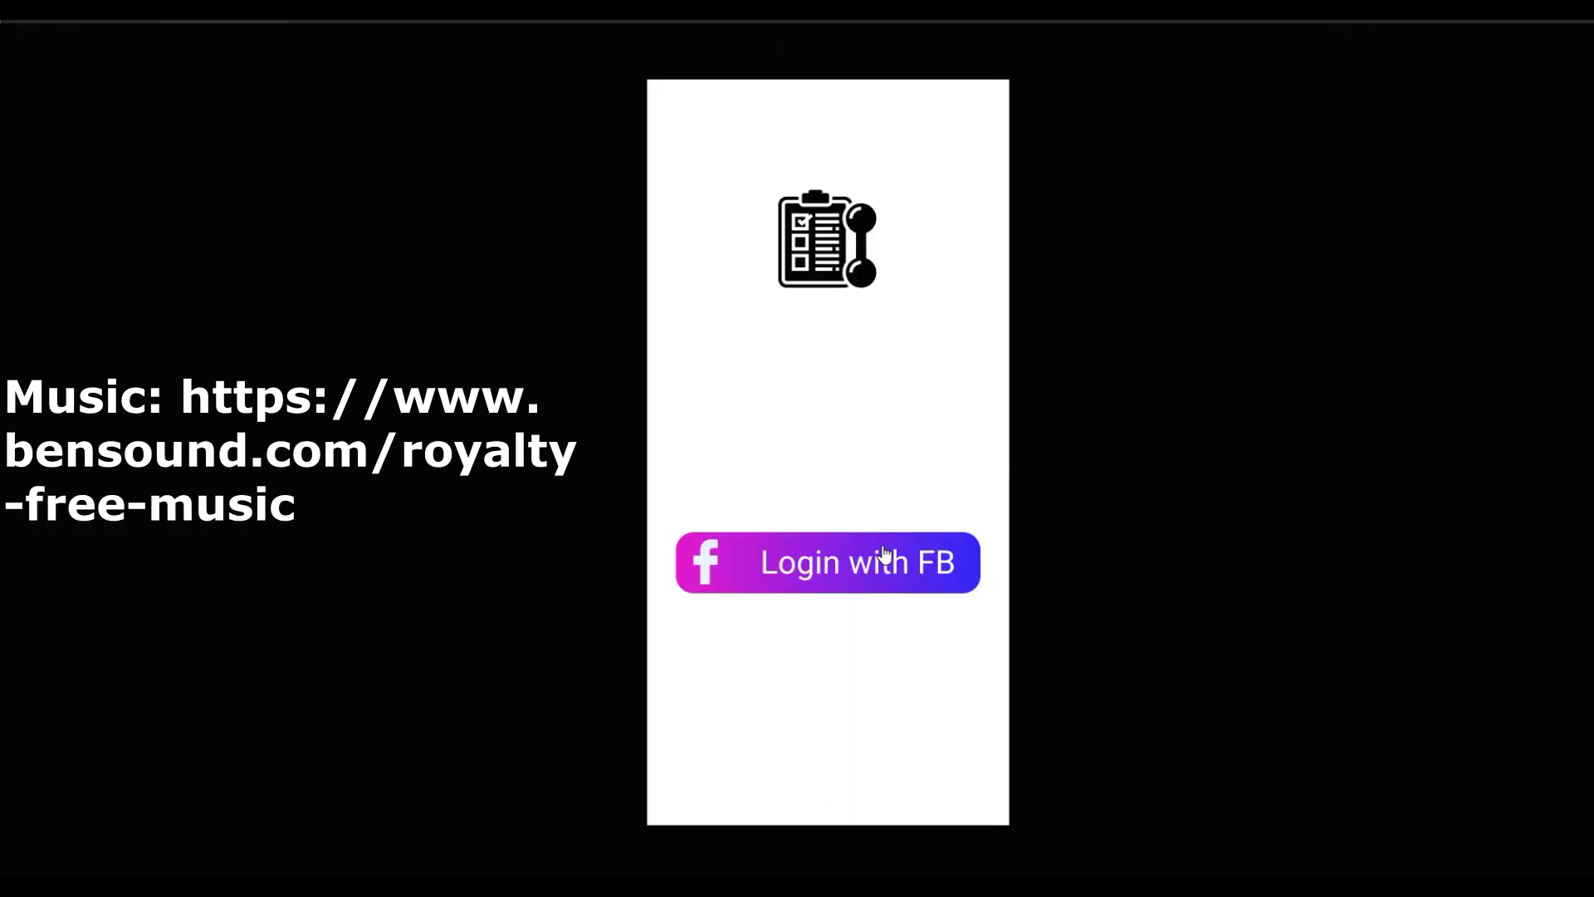
left_click(885, 557)
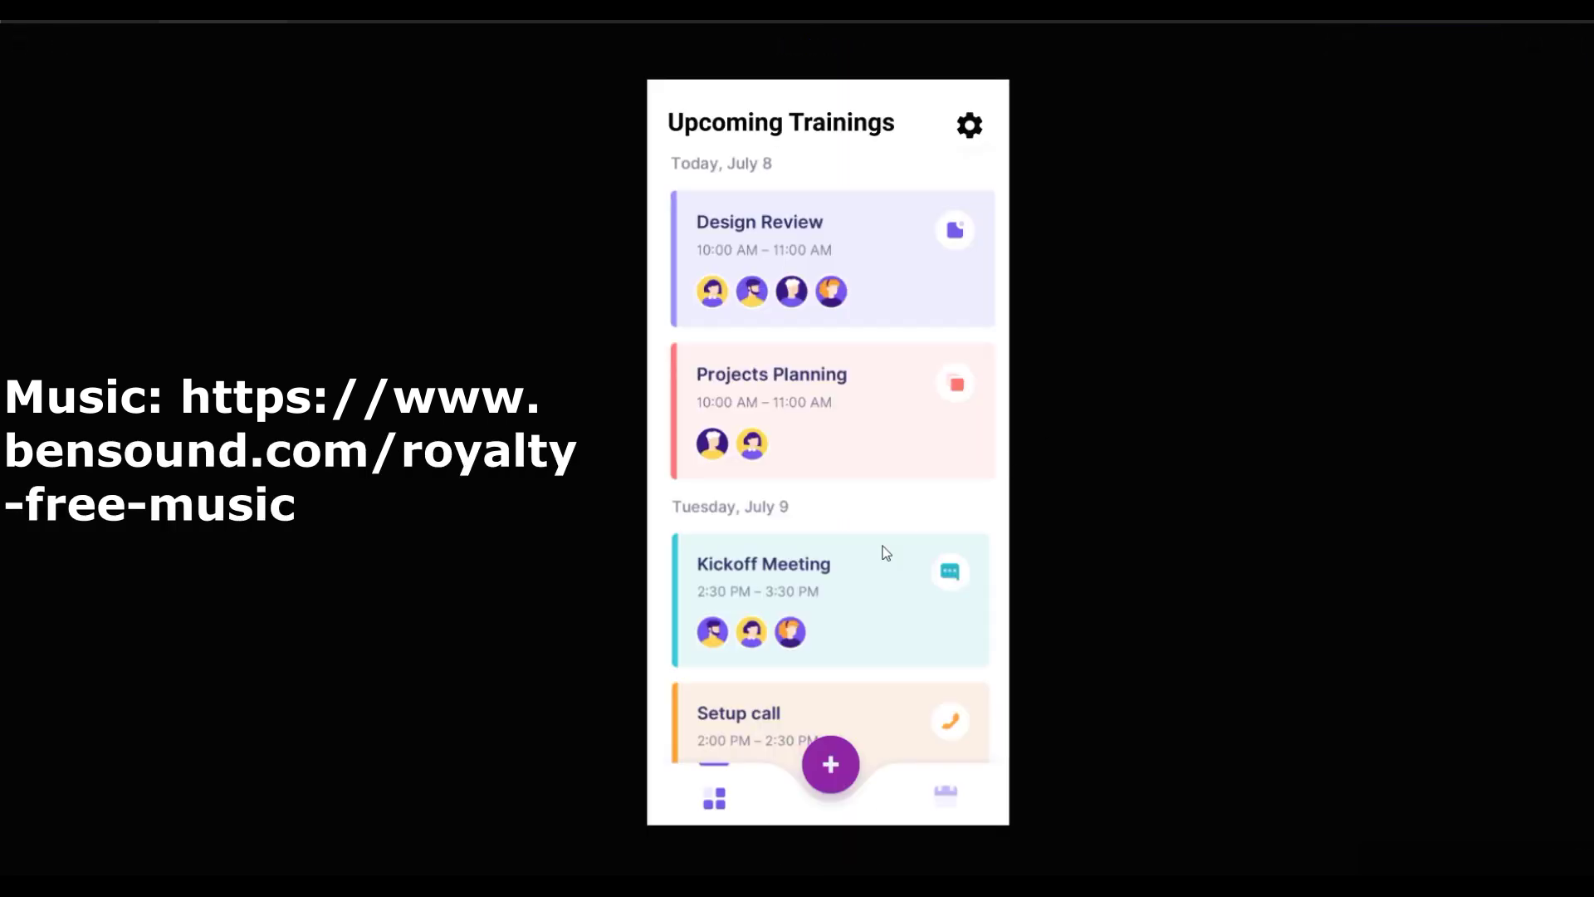
left_click(943, 804)
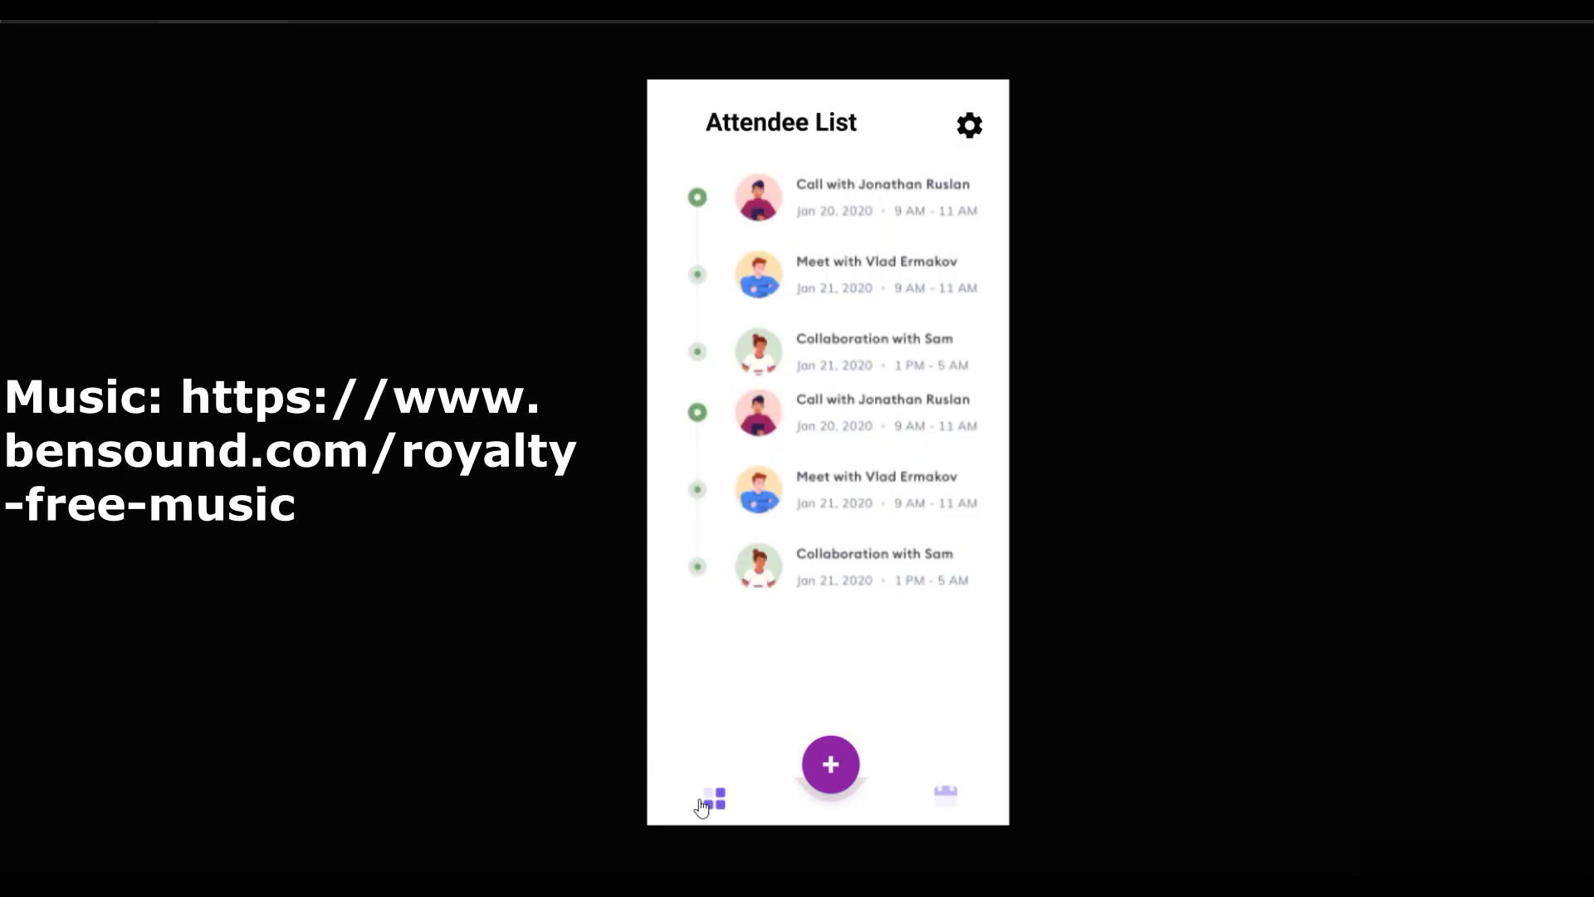
left_click(702, 806)
left_click(829, 765)
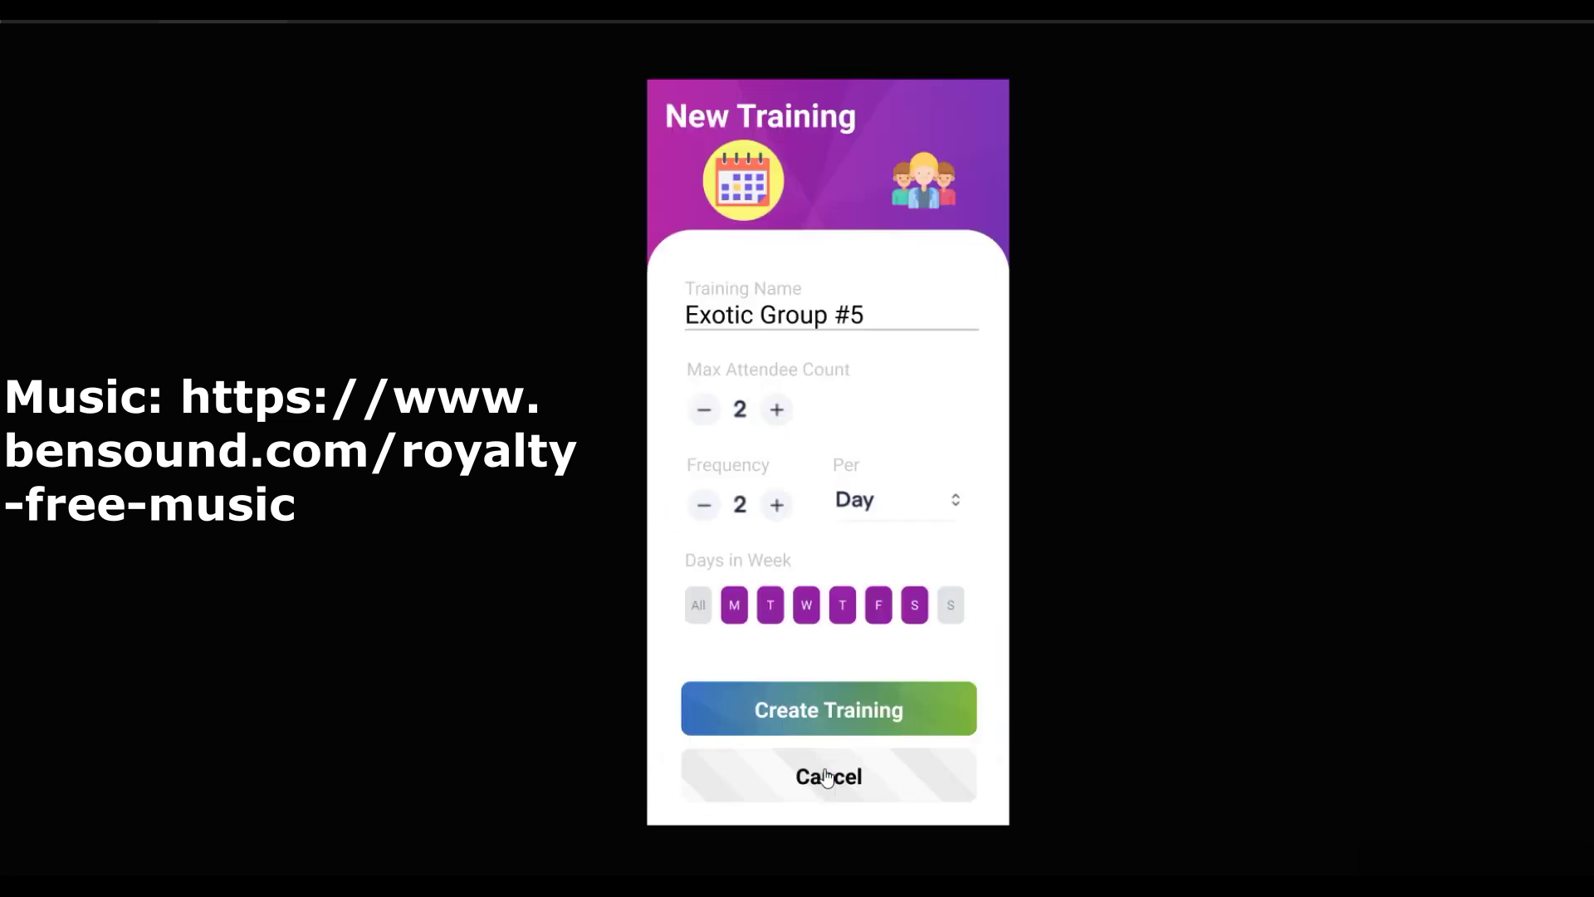
left_click(929, 205)
left_click(763, 184)
left_click(832, 801)
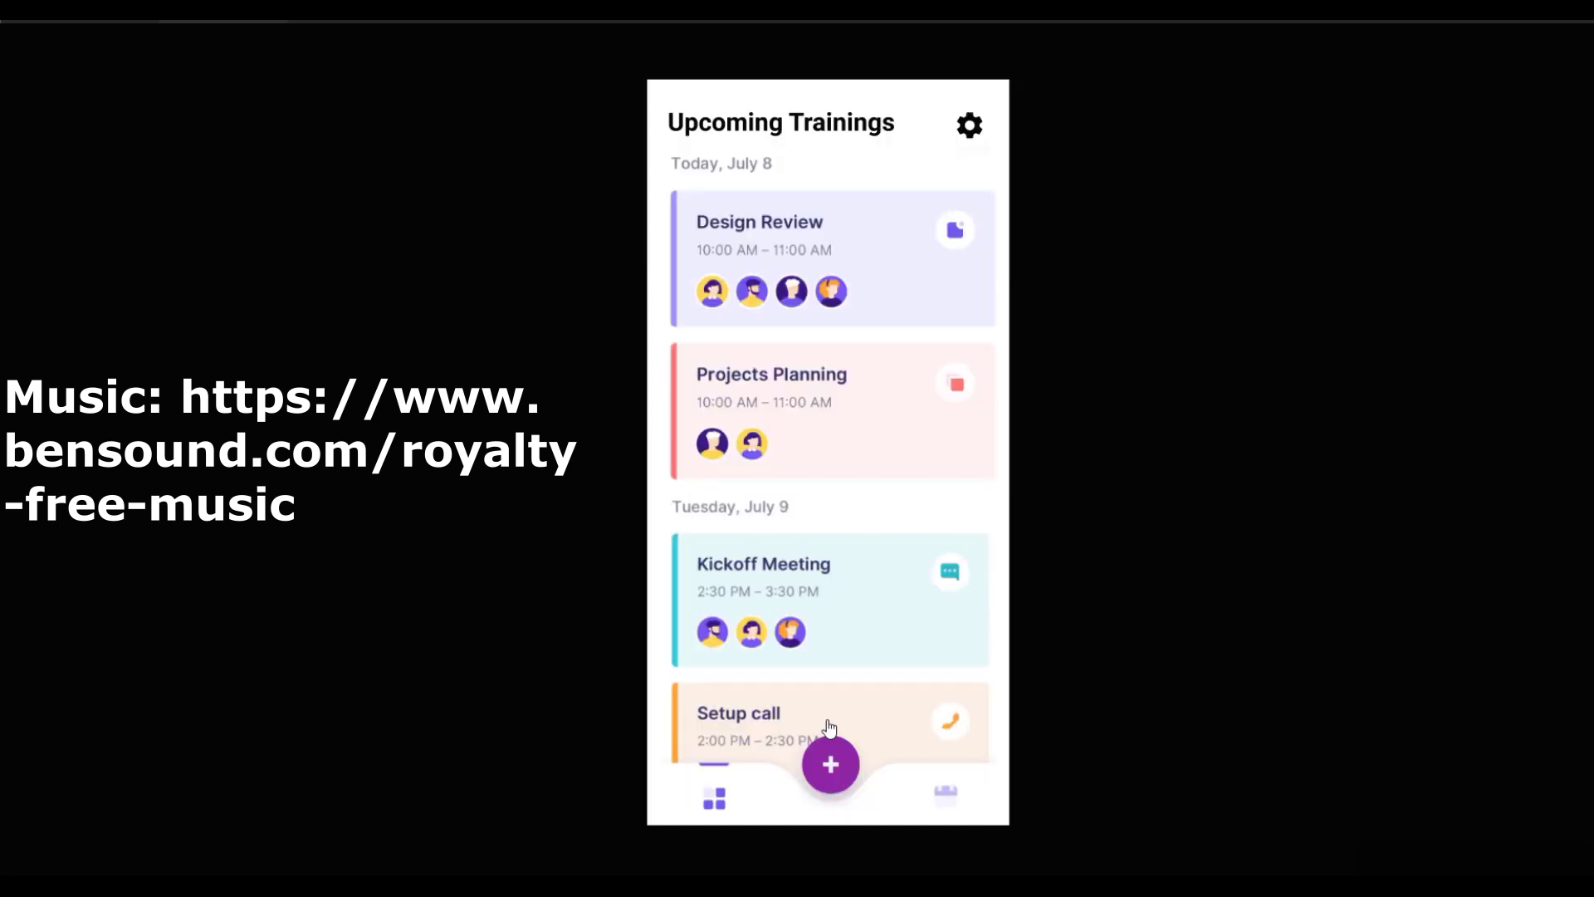
Open Exotic Group #5 details, toggle the attendee sheet, then open and cancel the edit form.
left_click(840, 300)
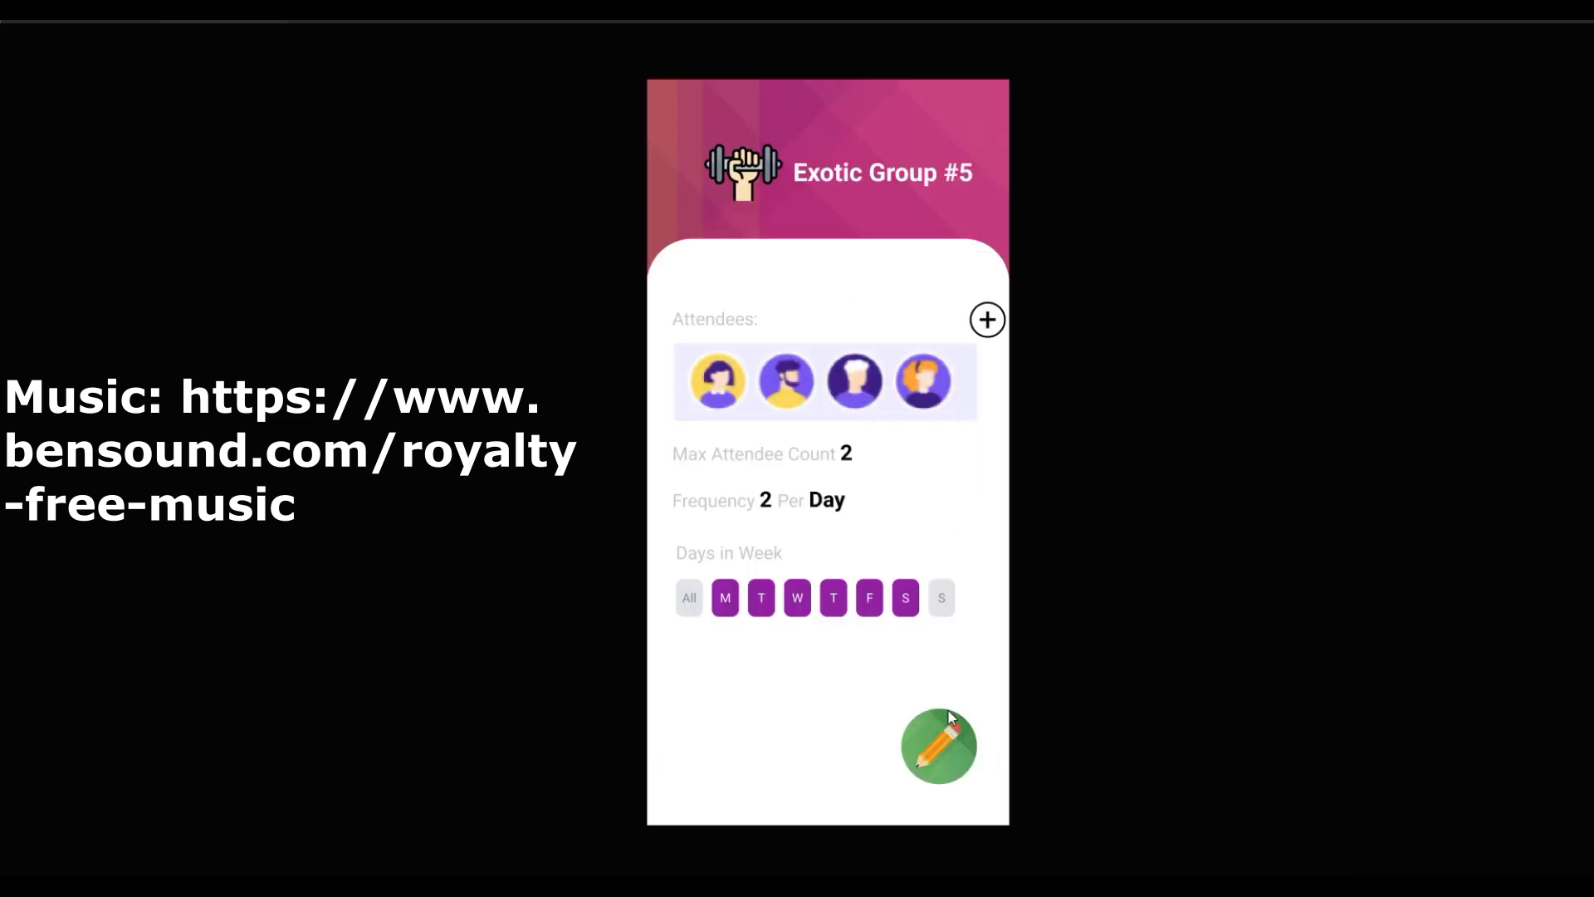
left_click(988, 320)
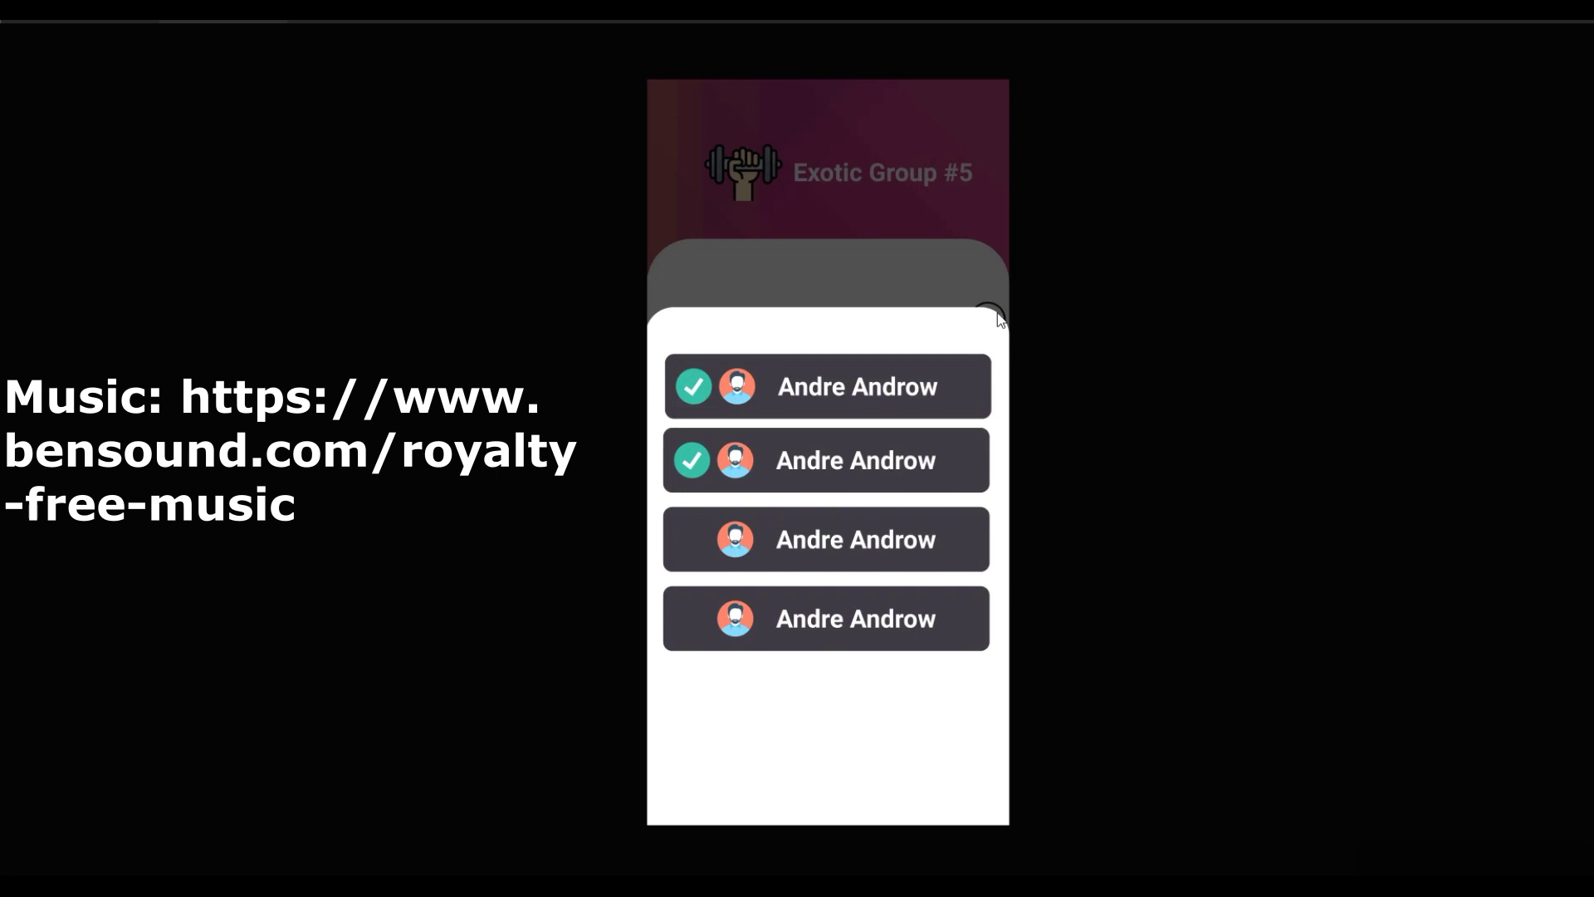
left_click(990, 254)
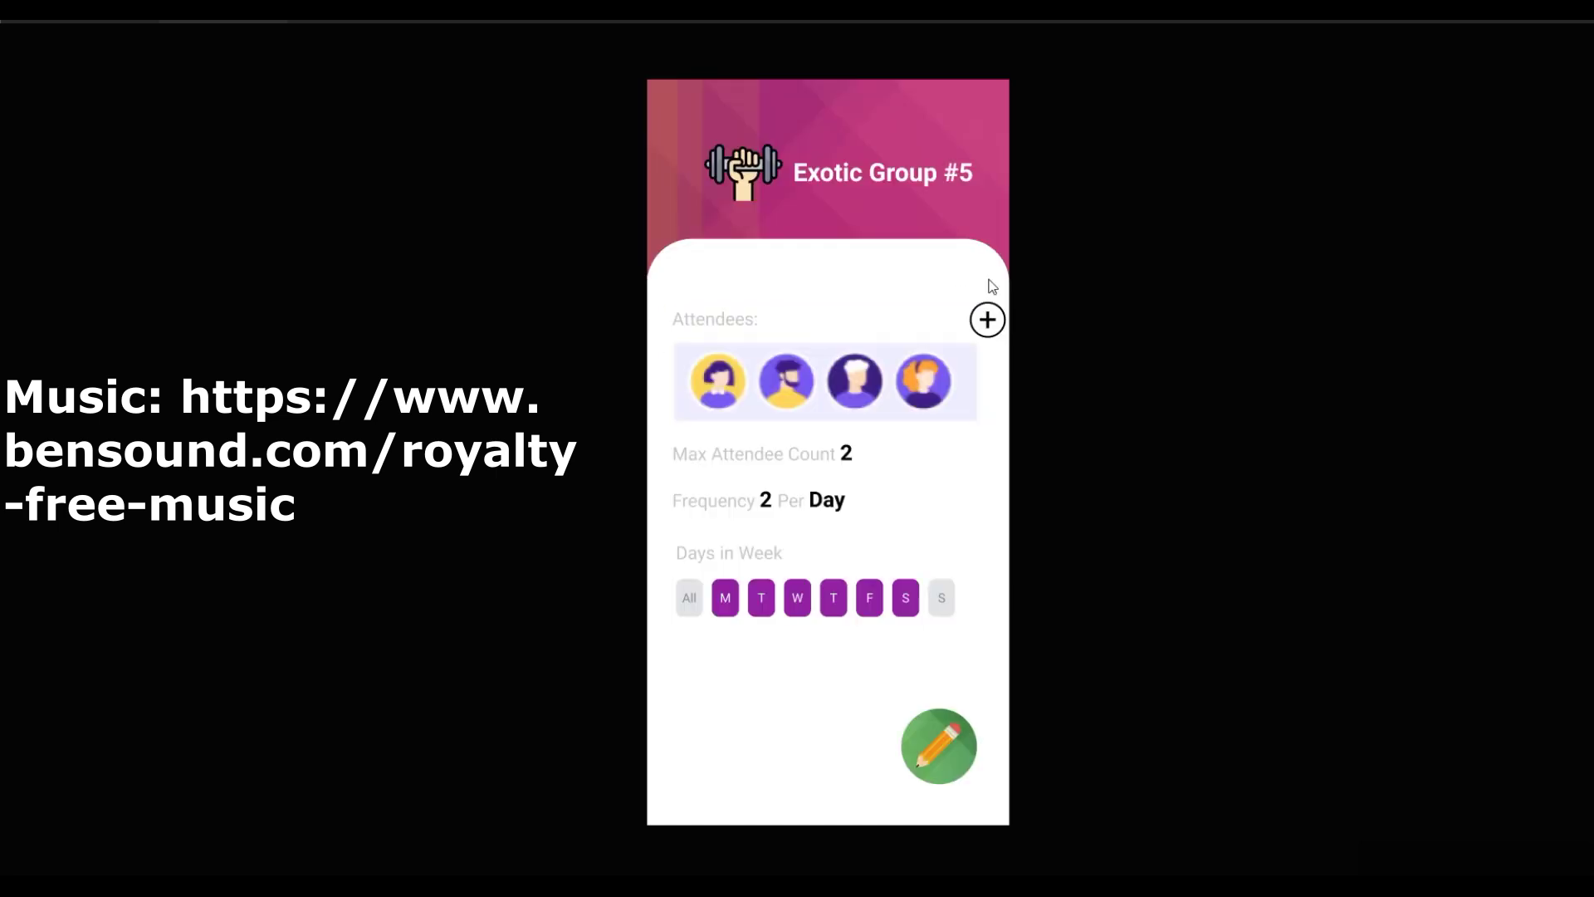
left_click(947, 745)
left_click(879, 781)
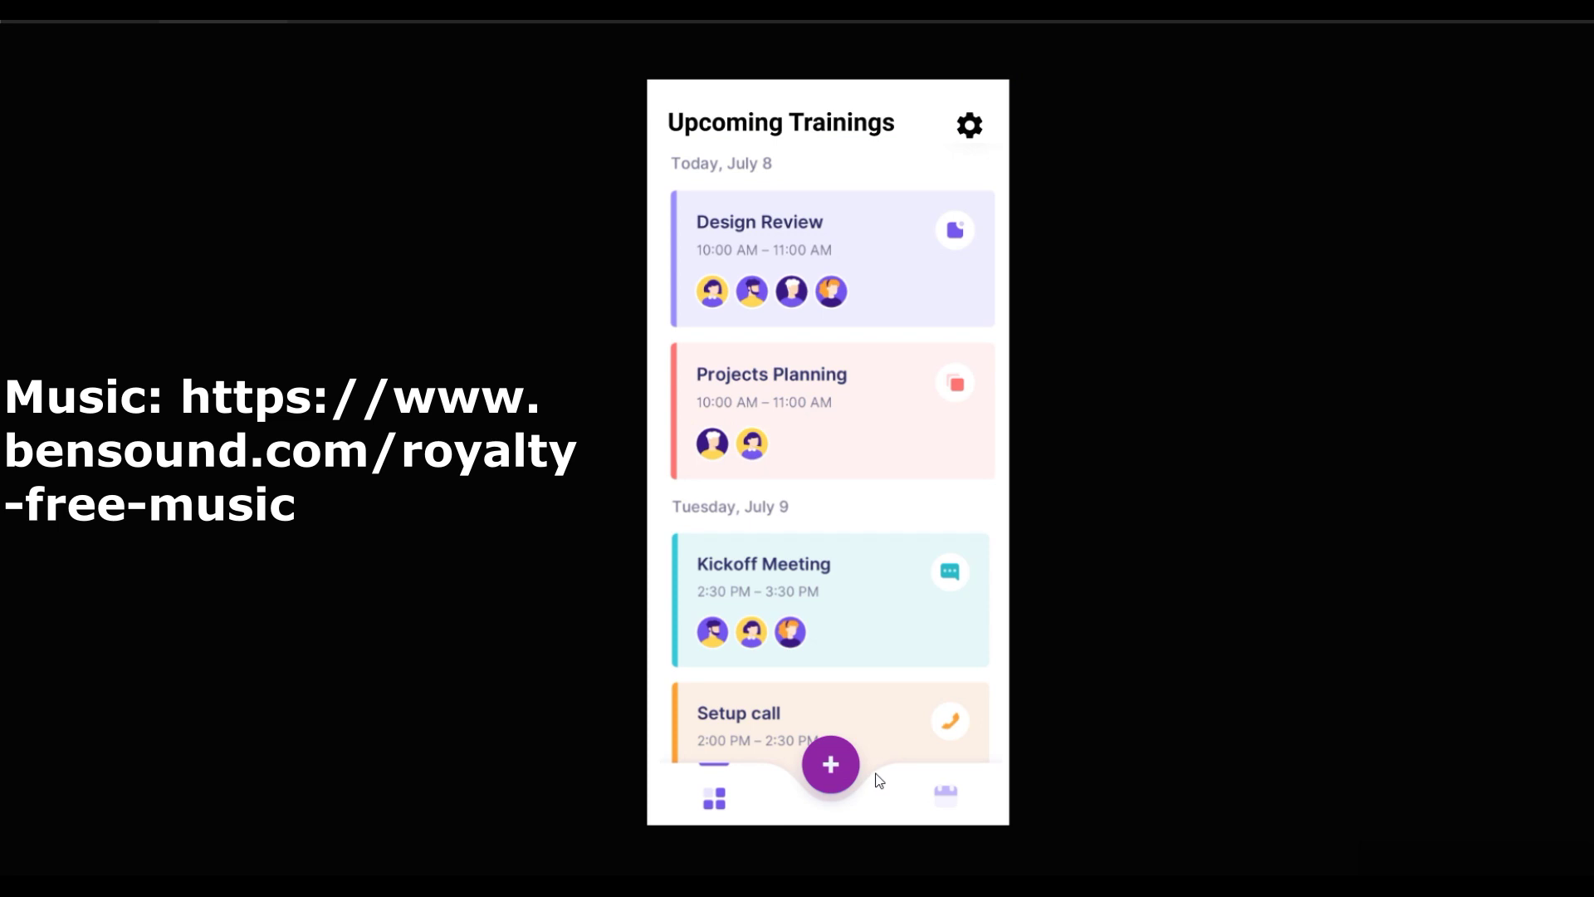
Open and cancel New Training, then go to Settings and log out to the login screen.
left_click(833, 764)
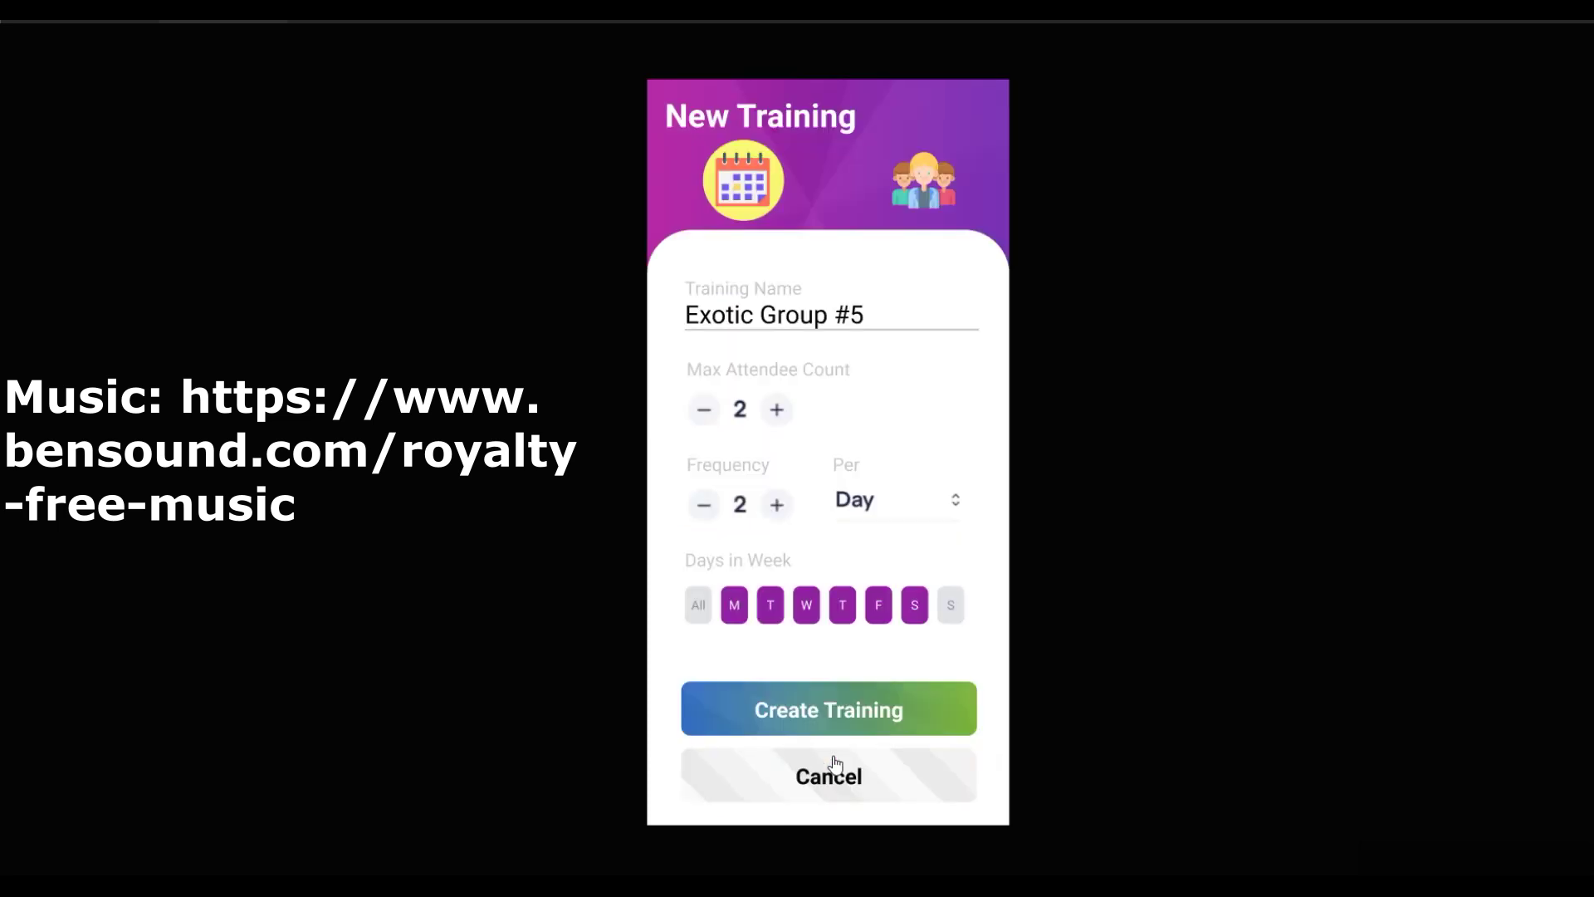
left_click(835, 762)
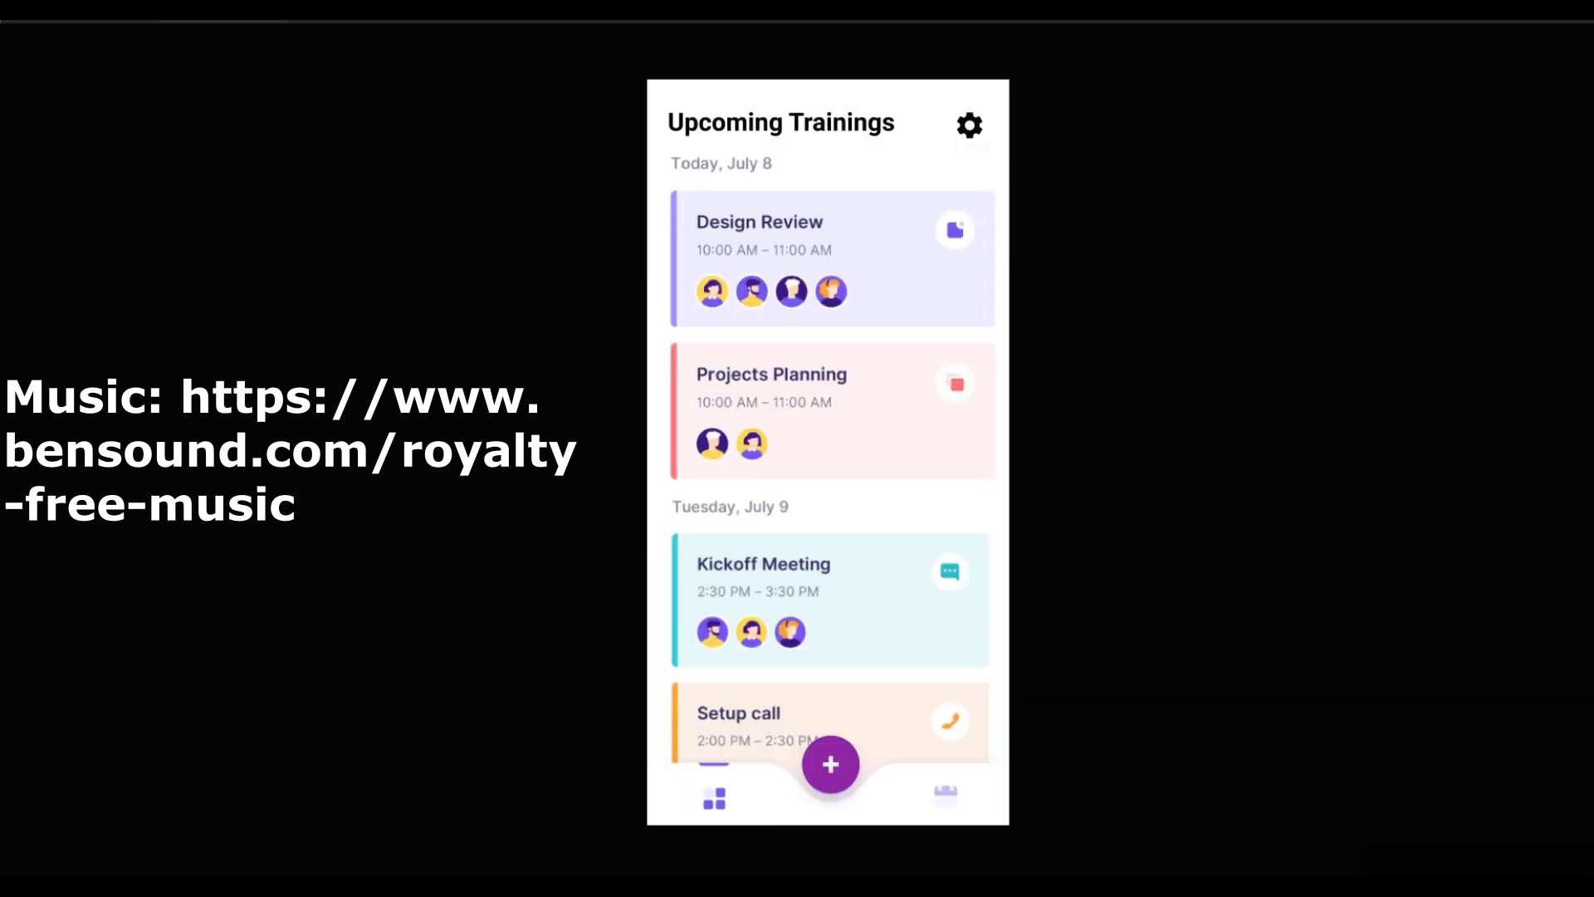
left_click(965, 124)
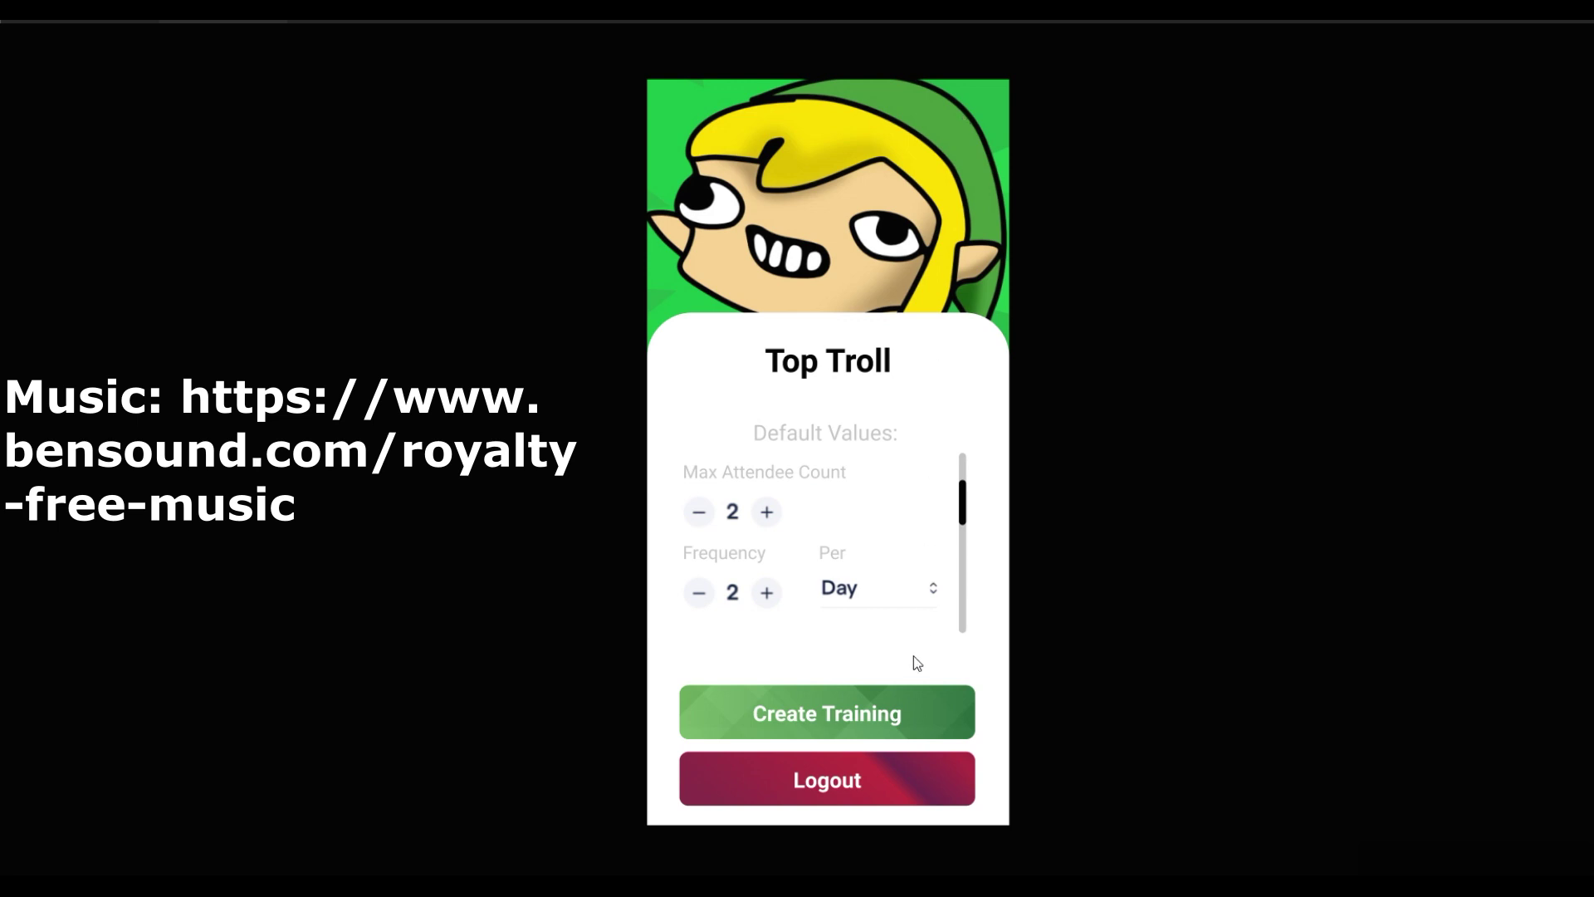
left_click(939, 795)
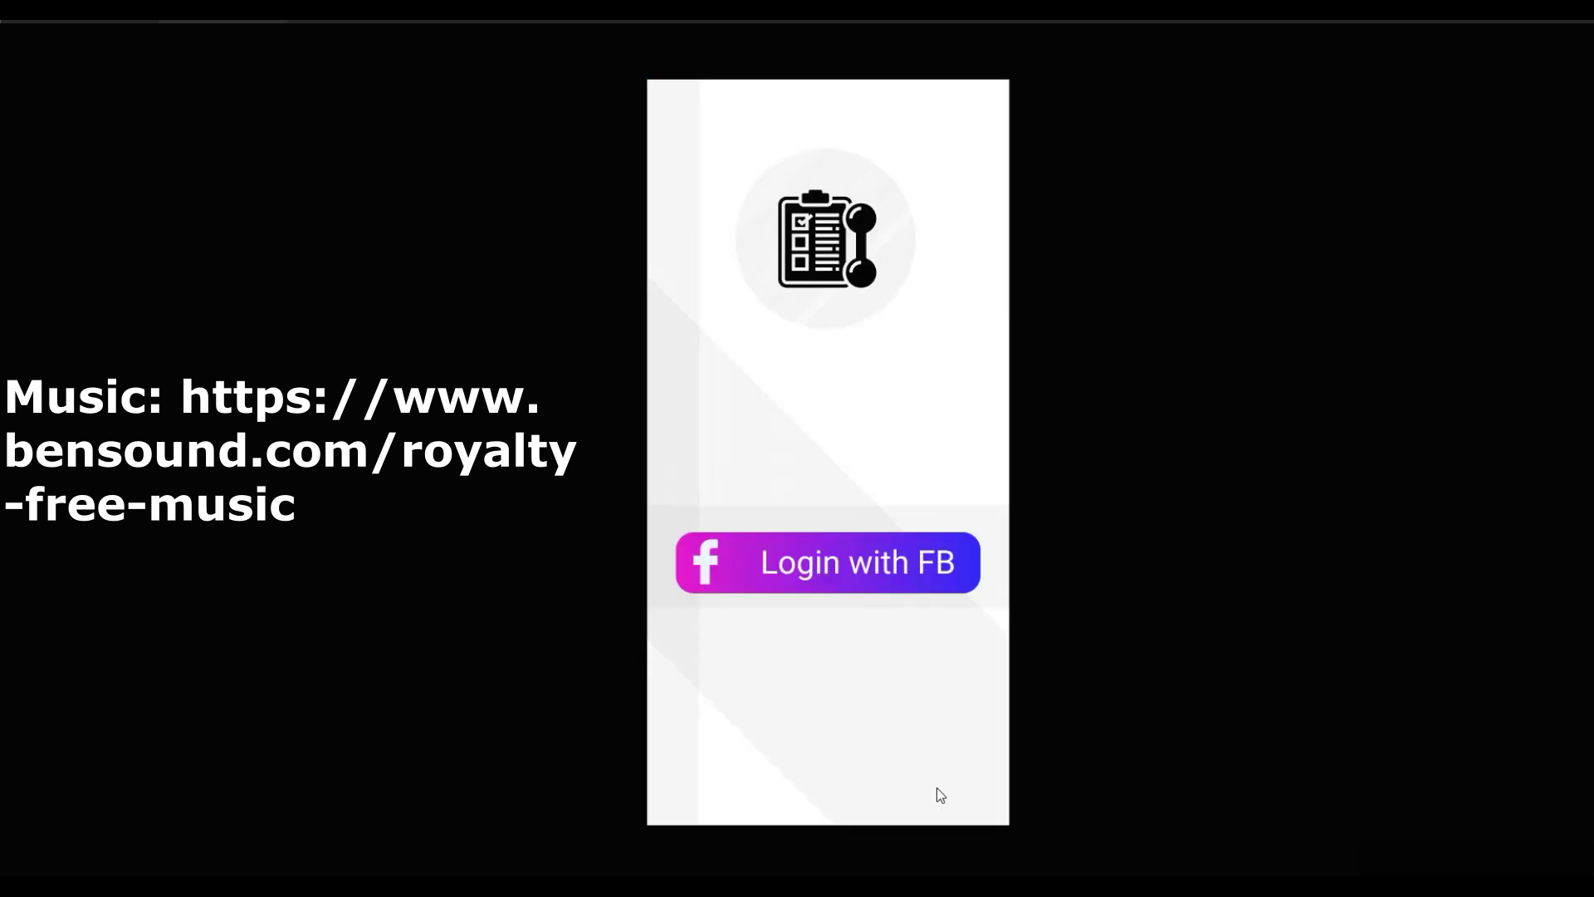